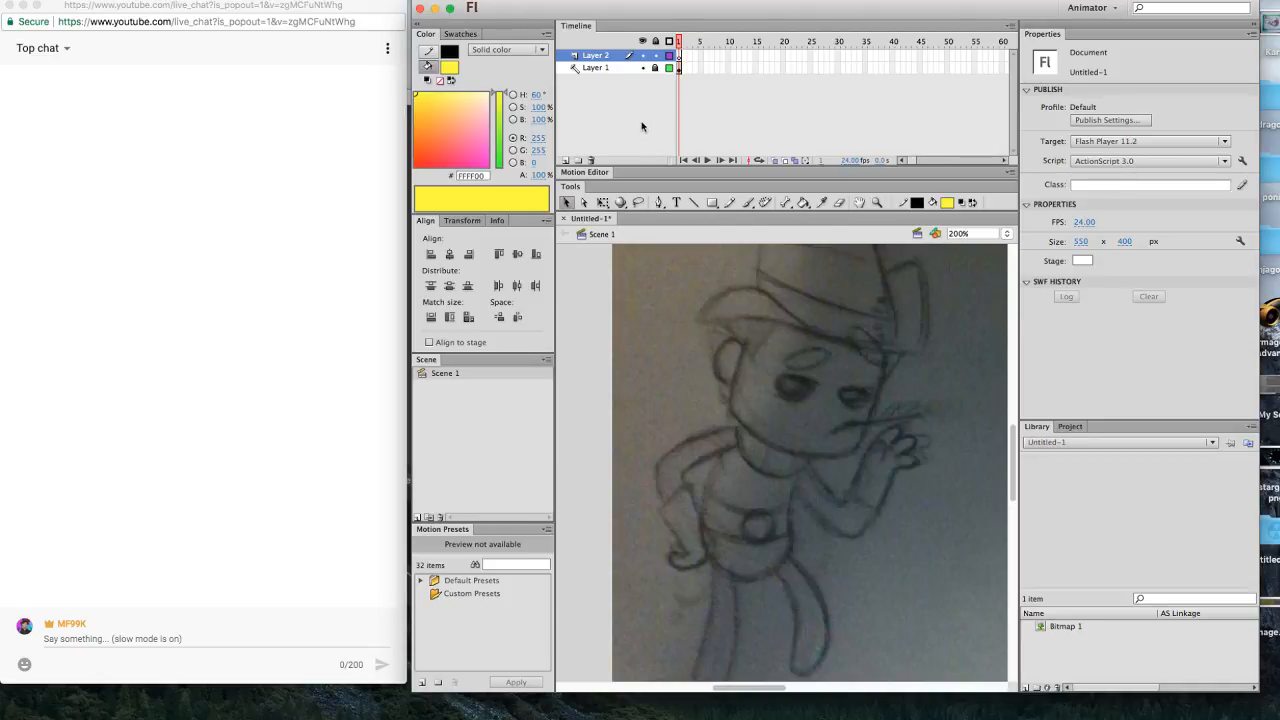
Set the Rectangle tool's fill color to white (#FFFFFF).
left_click(712, 202)
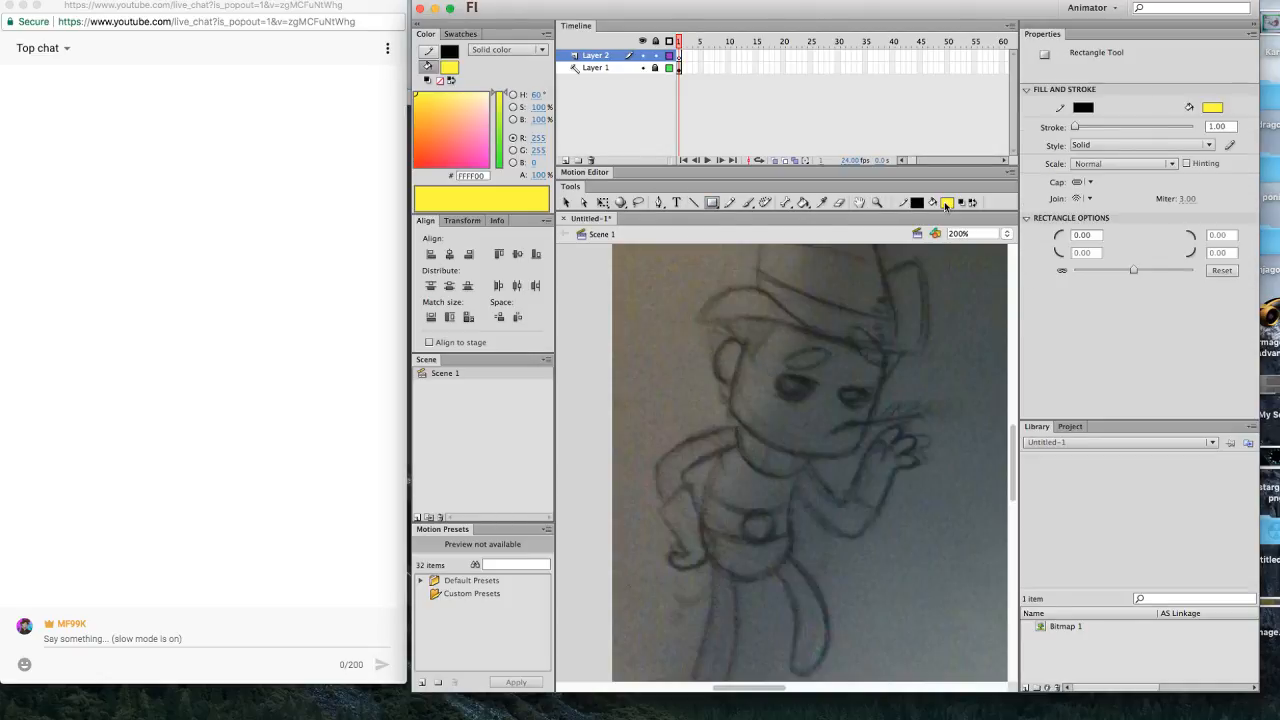
left_click(946, 203)
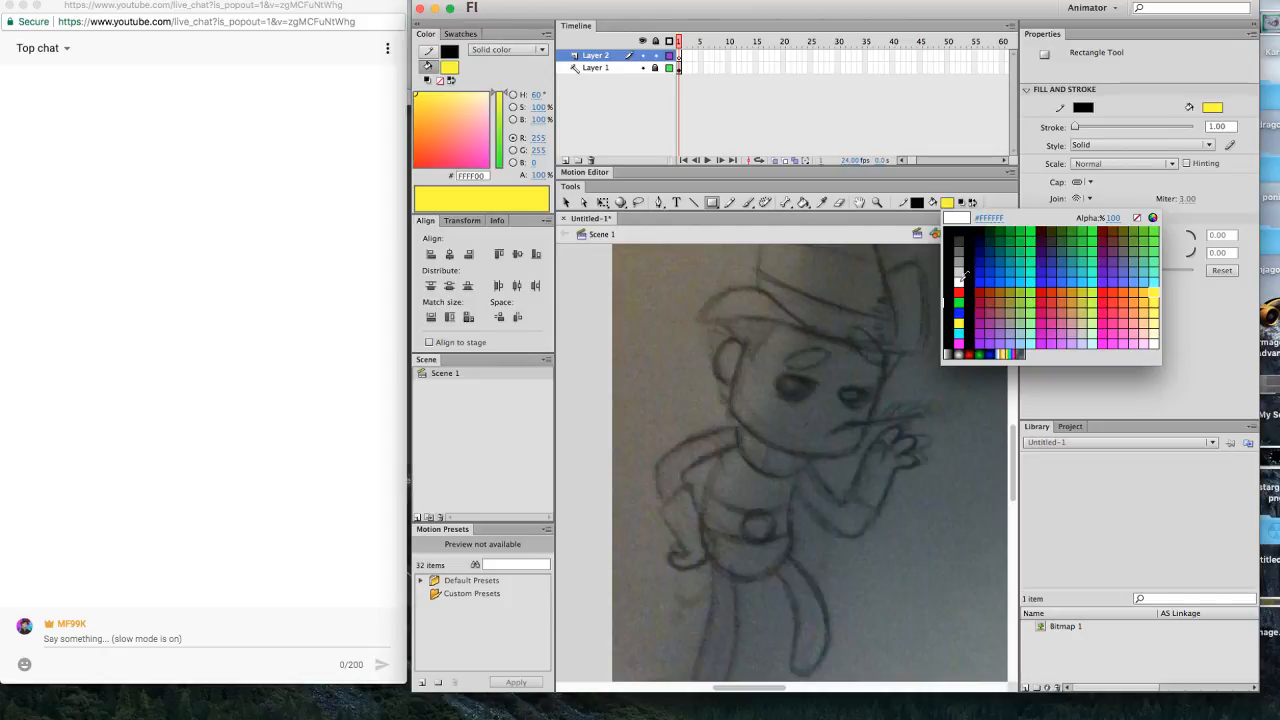
left_click(958, 284)
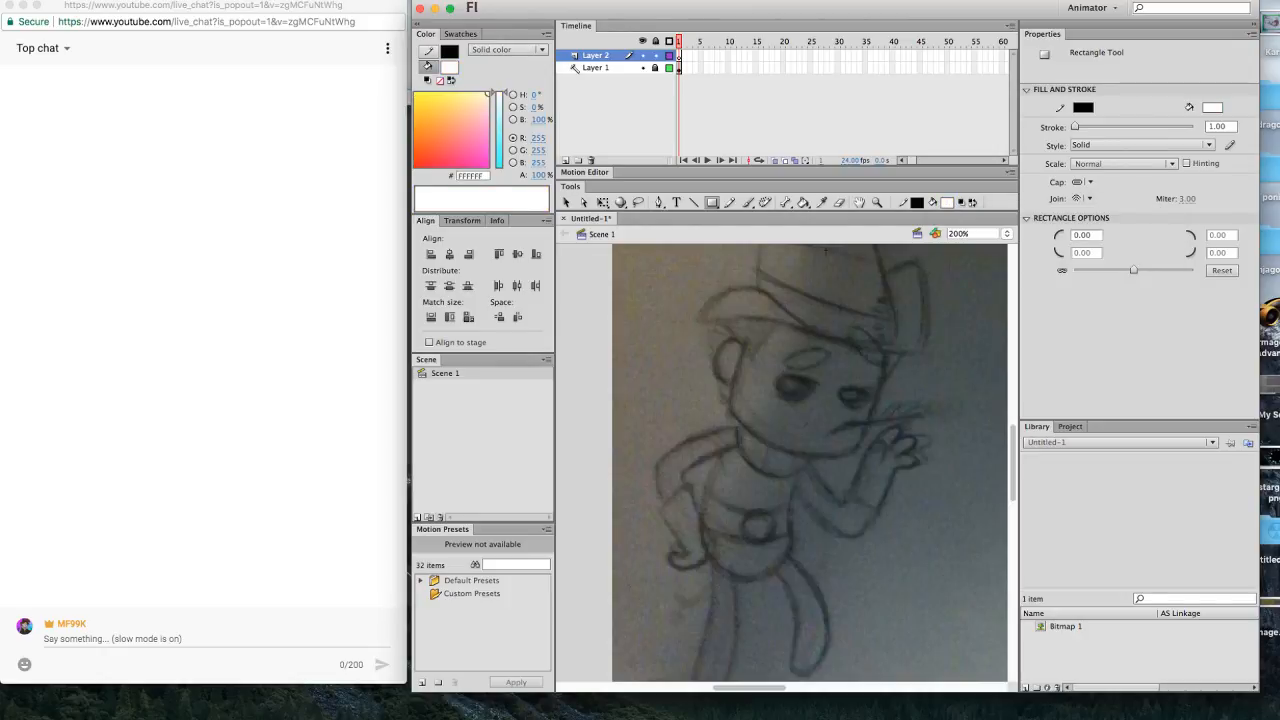
left_click(566, 202)
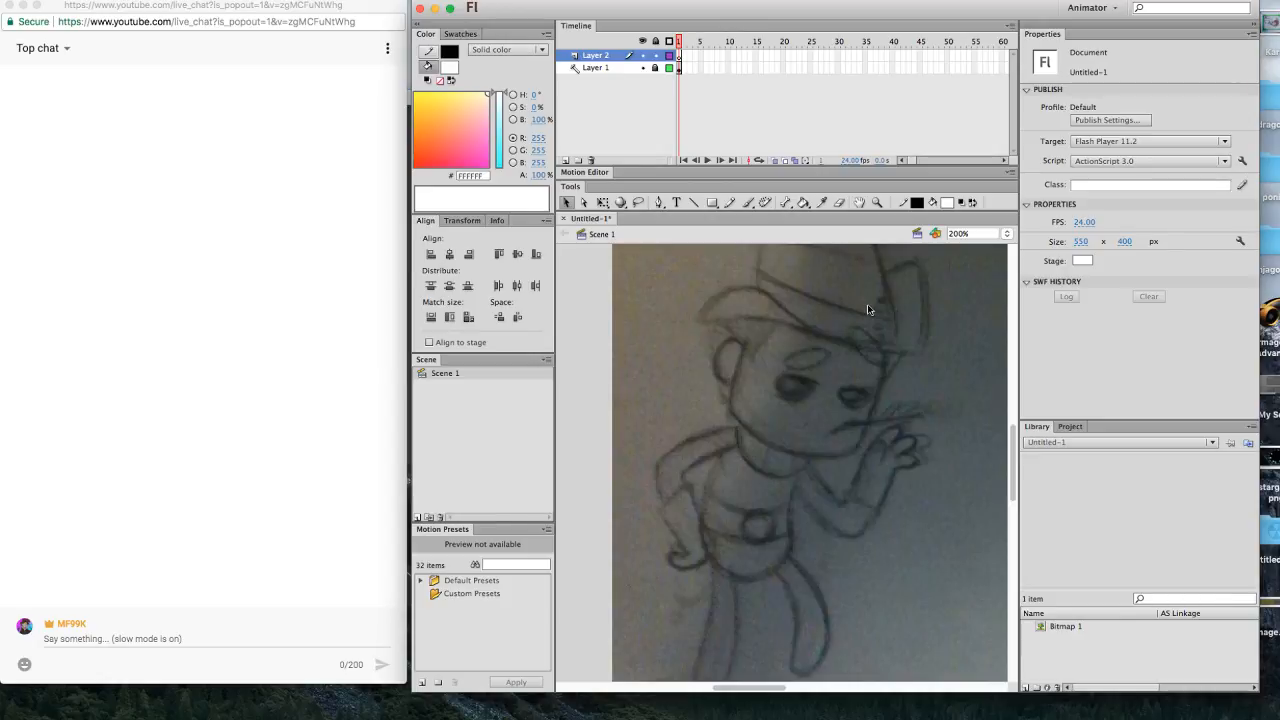
left_click(731, 307)
left_click(729, 302)
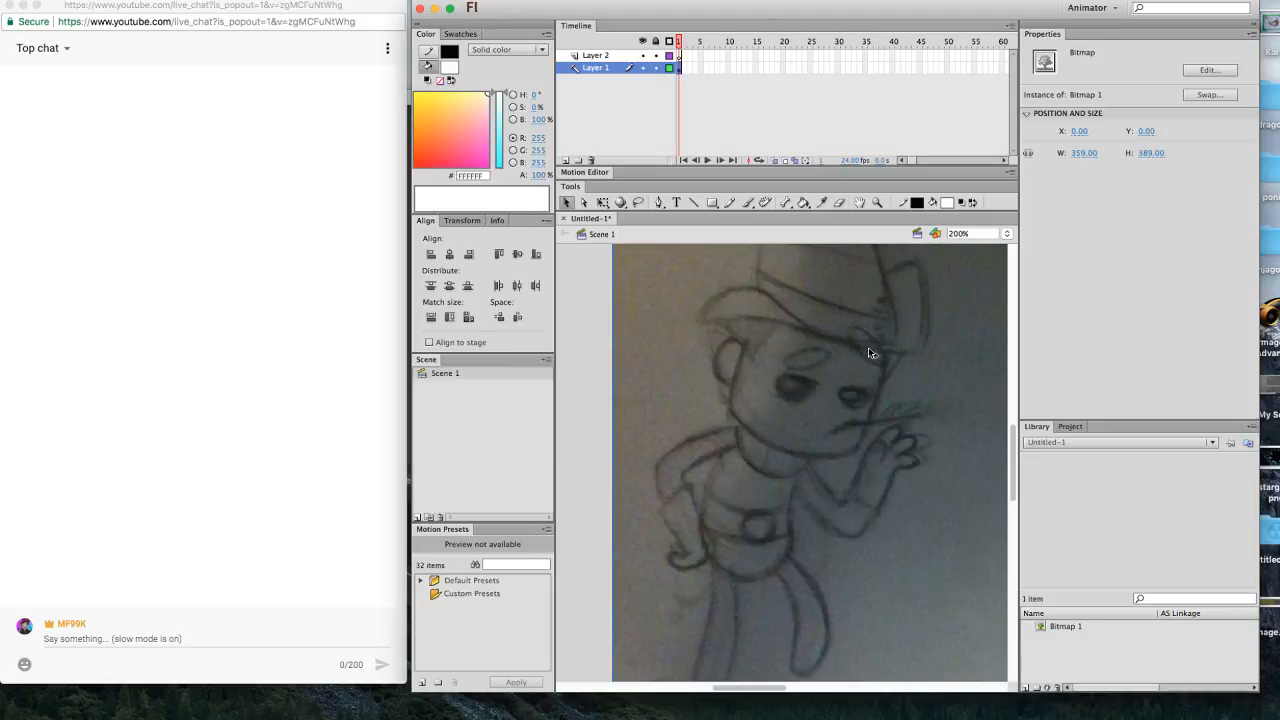
left_click(1205, 70)
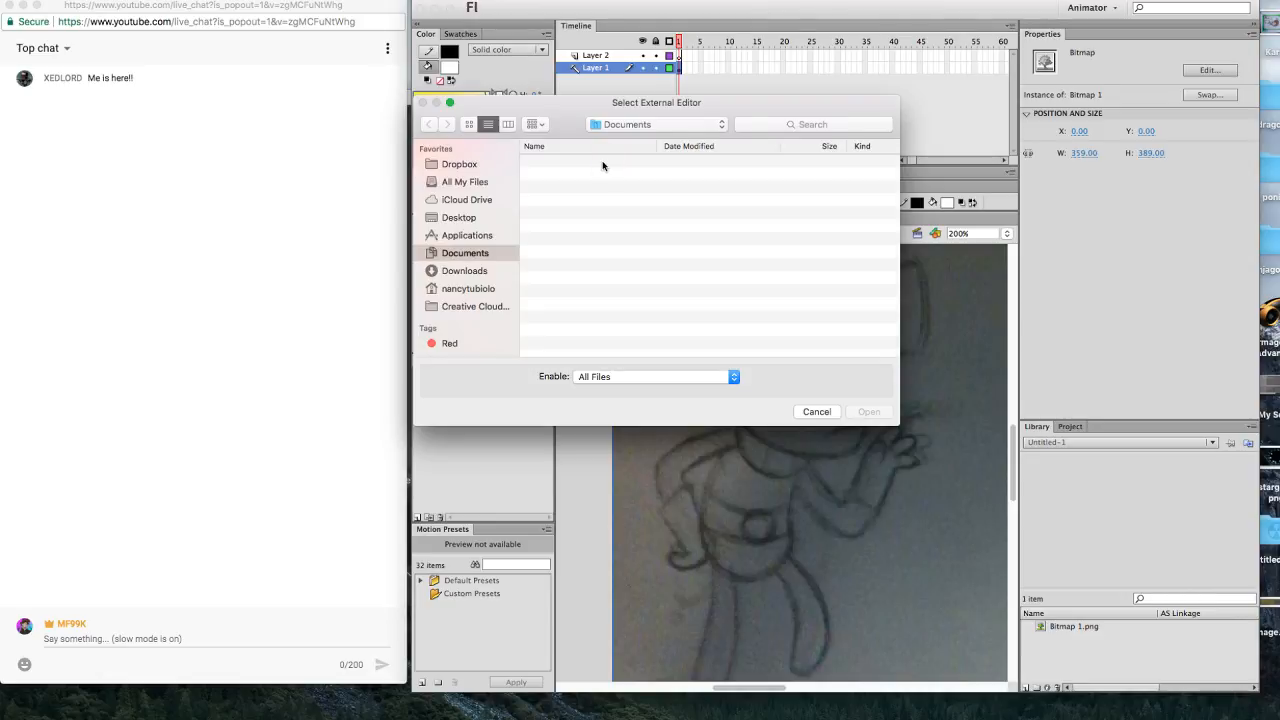
key("super+shift+a")
left_click(818, 413)
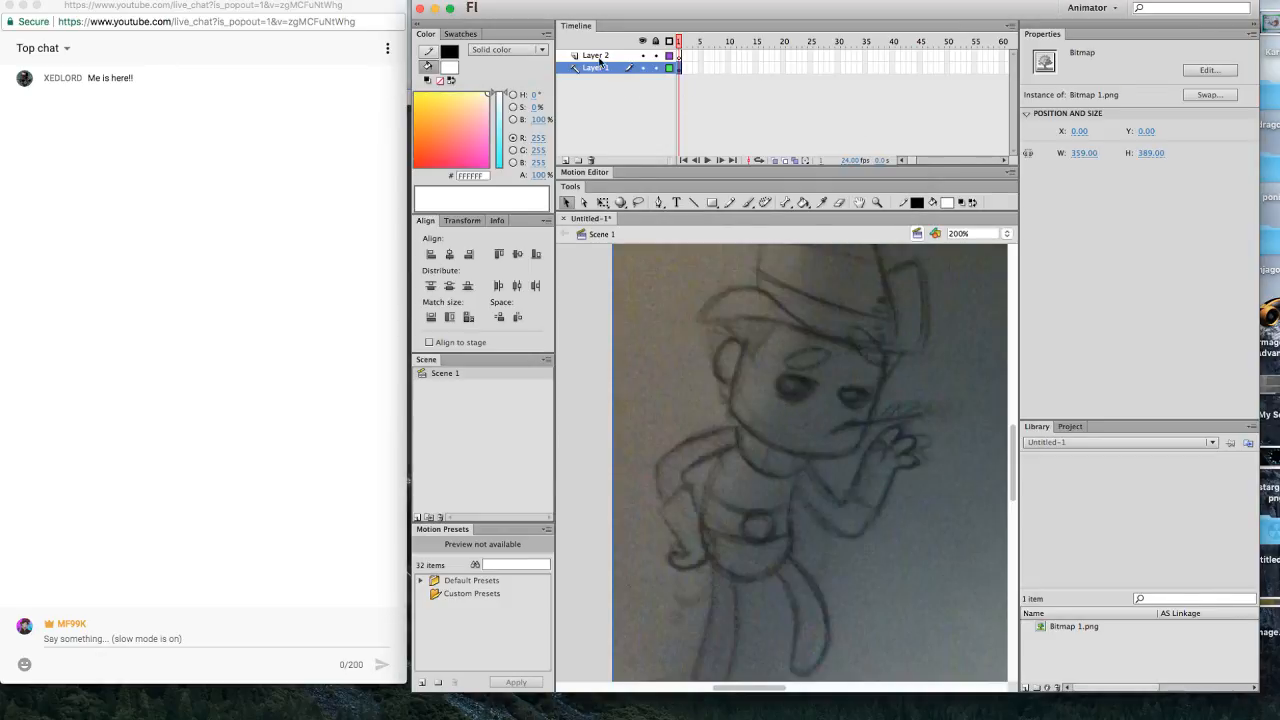
Draw a white rectangle with 56% fill alpha on Layer 2, covering the whole scanned sketch.
left_click(600, 57)
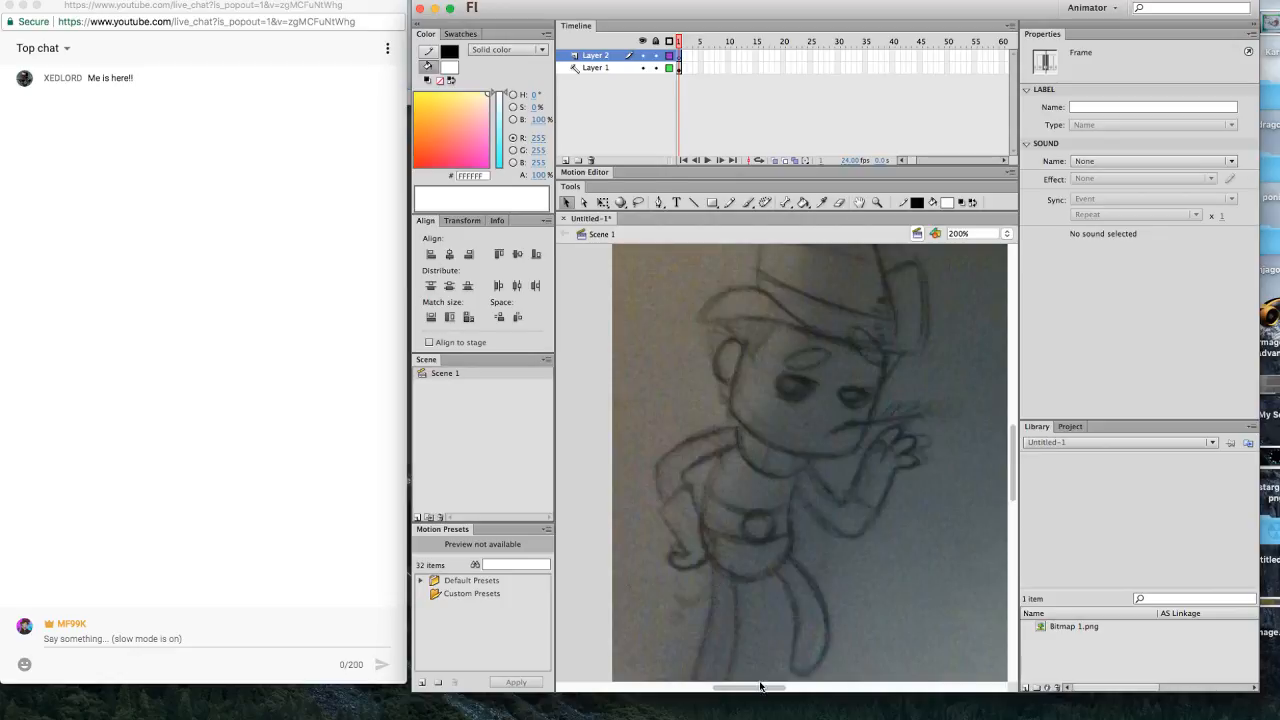
left_click_drag(760, 686, 767, 686)
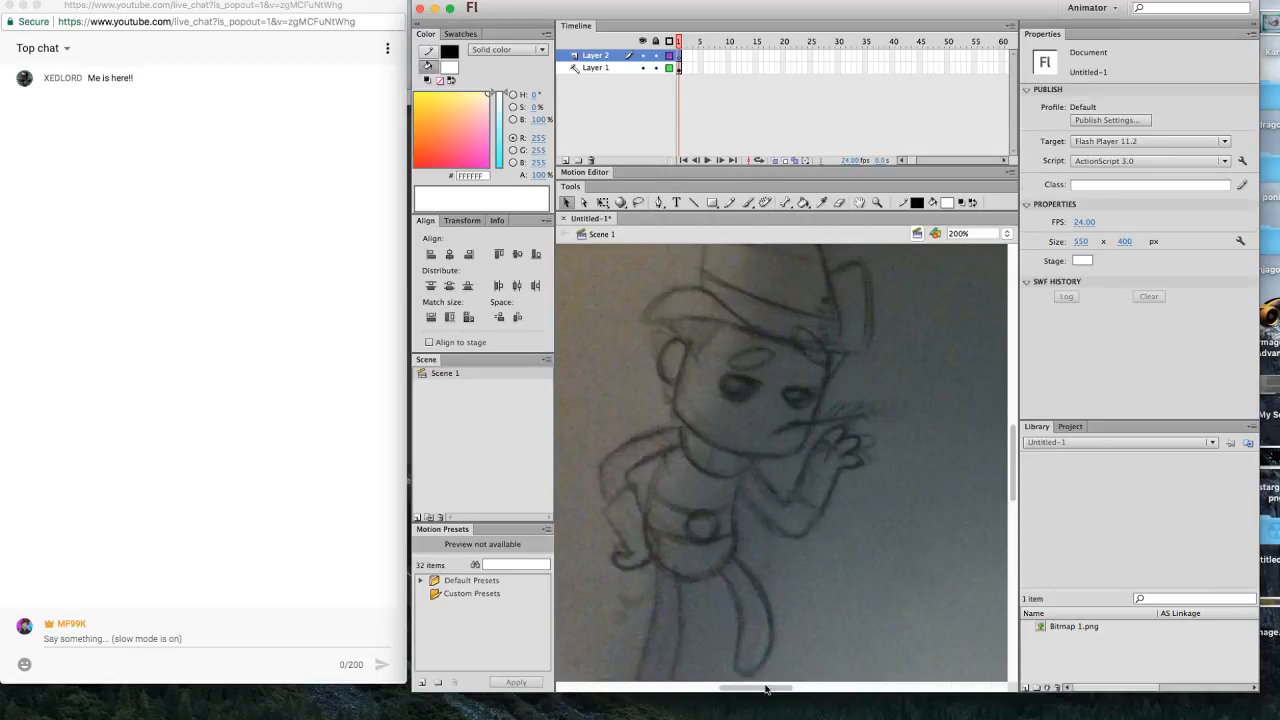
key("z")
left_click(824, 583, "alt")
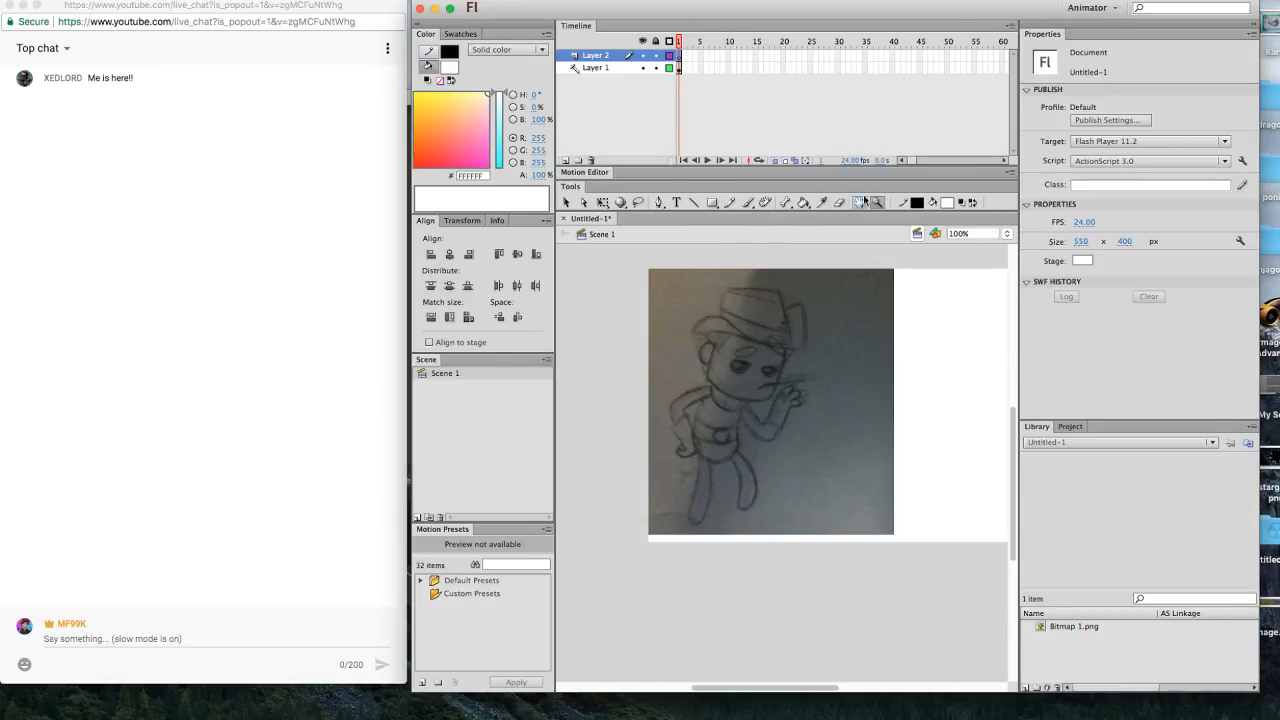
left_click(945, 205)
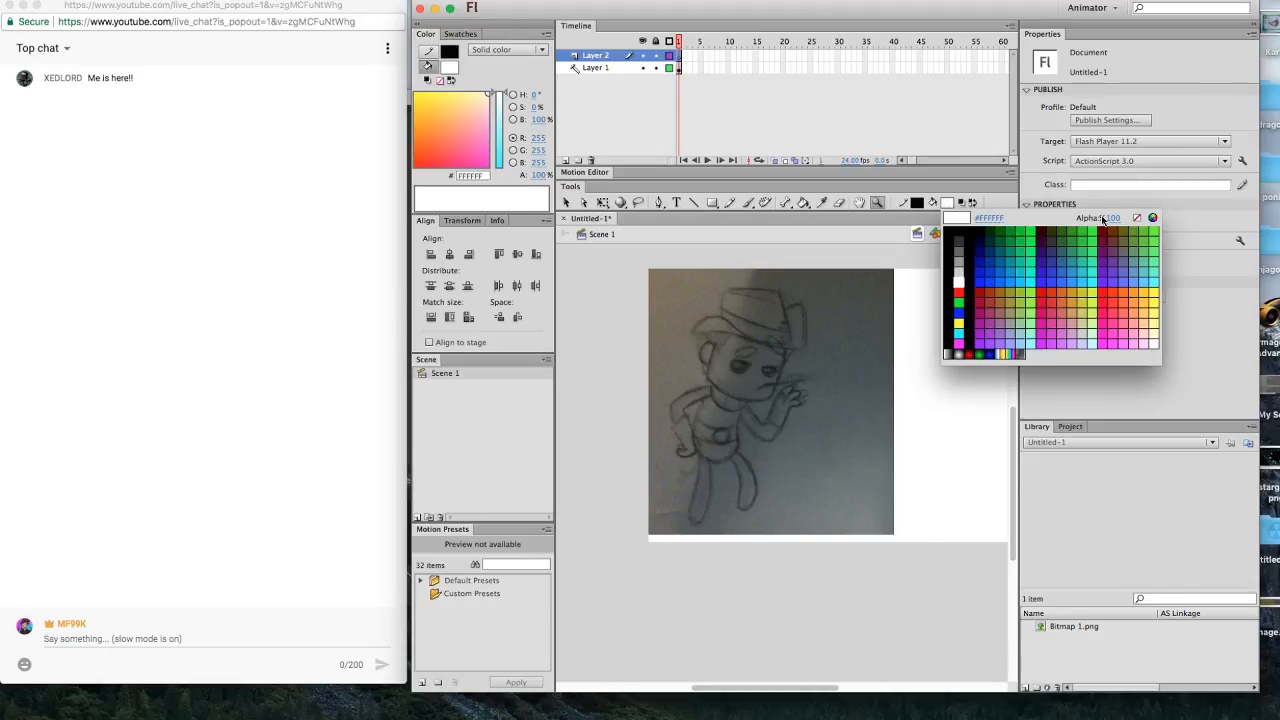
left_click_drag(1116, 218, 1091, 225)
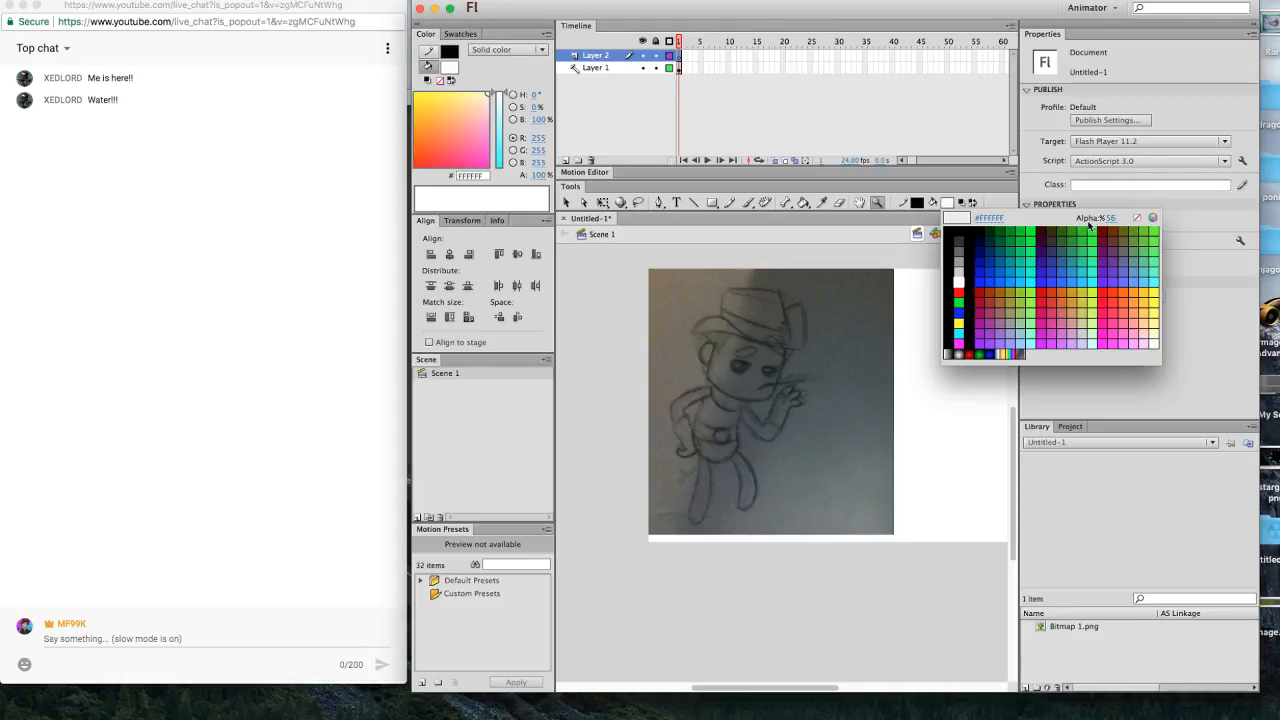
left_click_drag(1088, 226, 1088, 226)
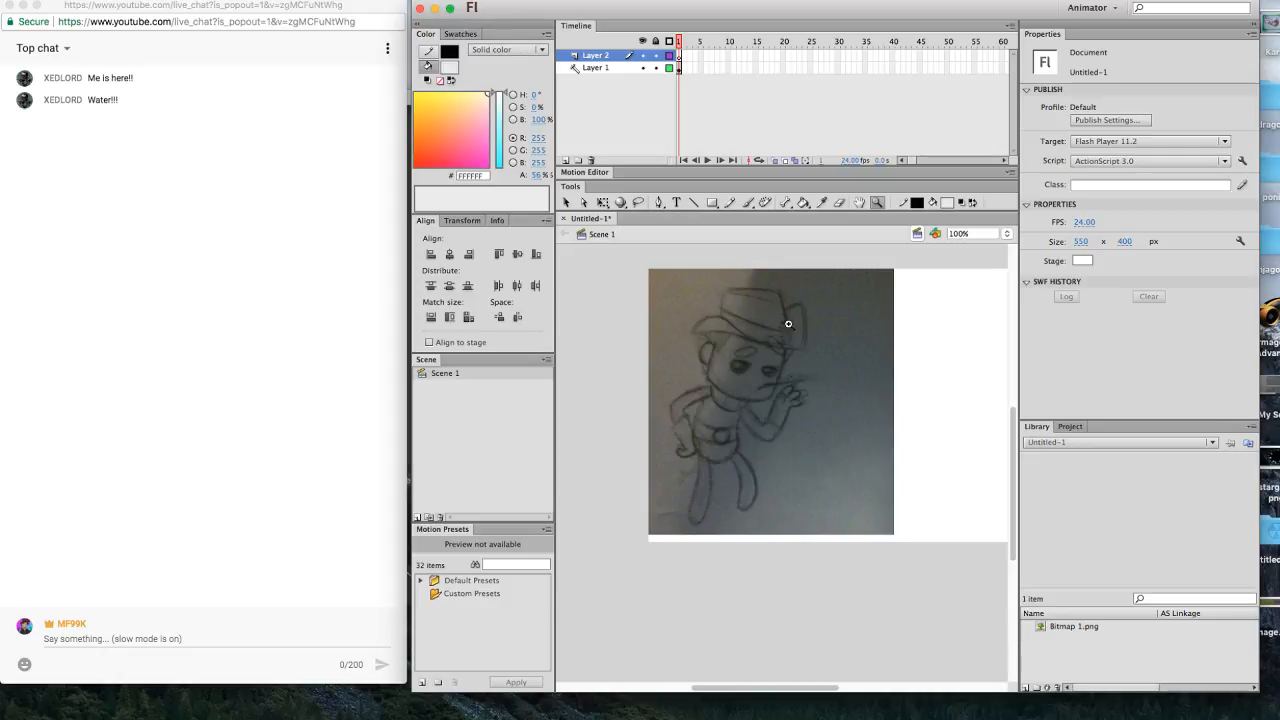
left_click(710, 203)
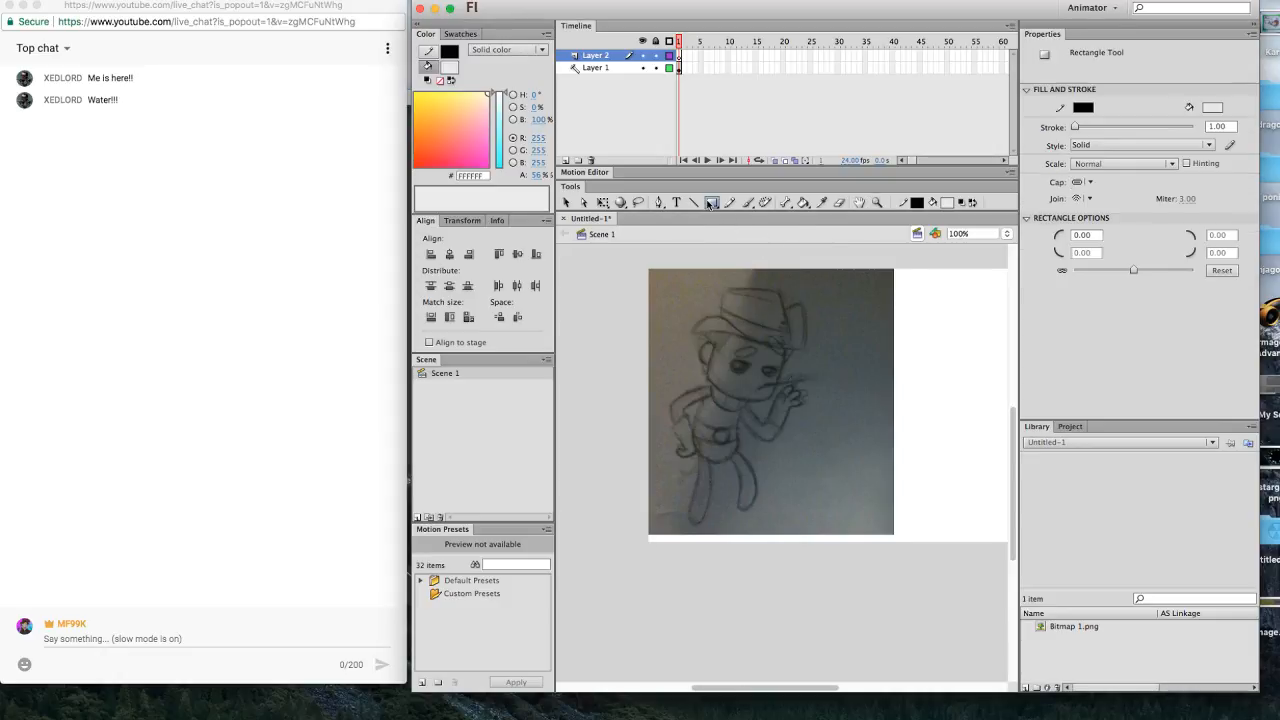
mouse_move(637, 265)
left_mouse_down()
mouse_move(890, 478)
mouse_move(935, 561)
left_mouse_up()
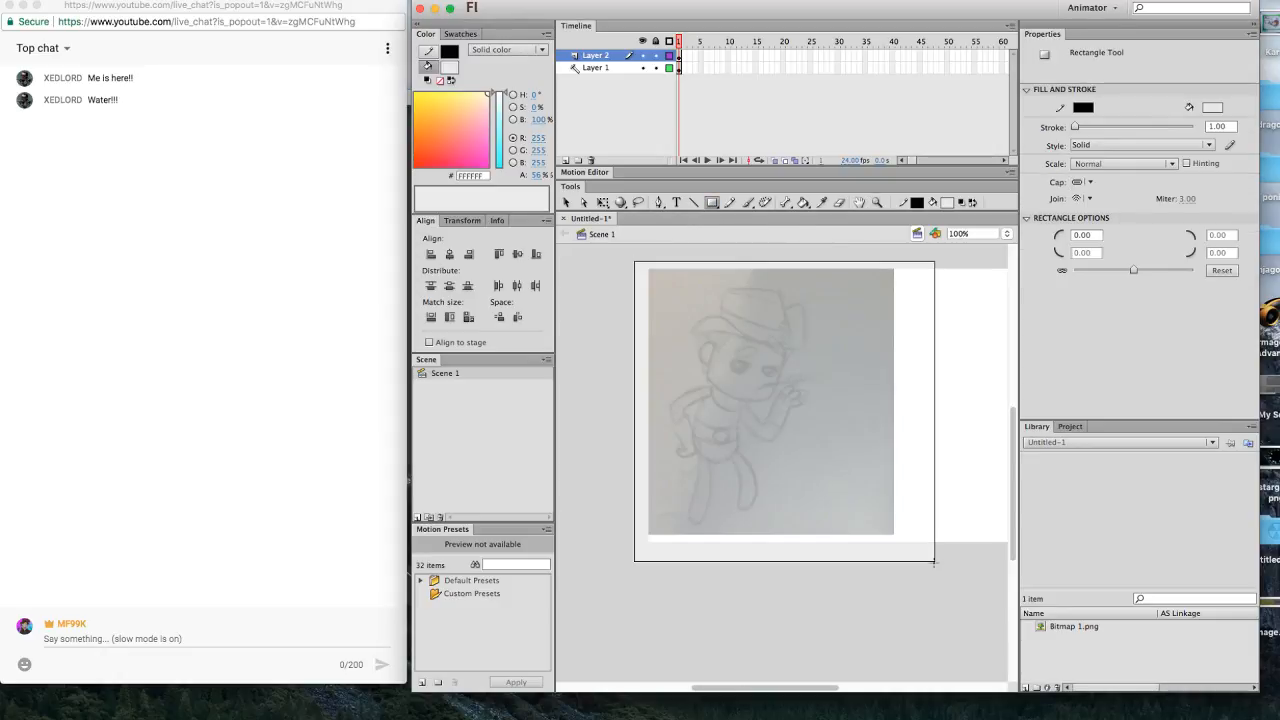
Lock Layer 2 and Layer 1, and add a new layer above them.
left_click(655, 55)
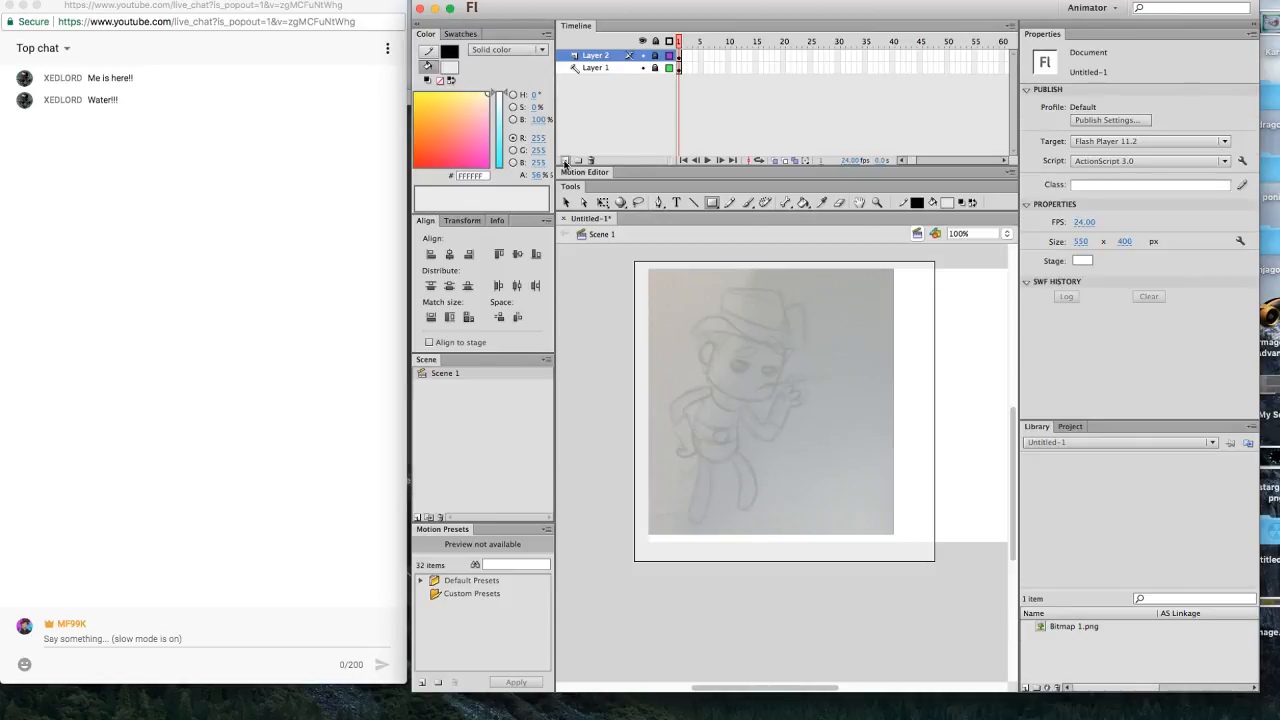
left_click(566, 160)
Draw a straight line on Layer 3 along the lower edge of the sketched hat brim.
key("z")
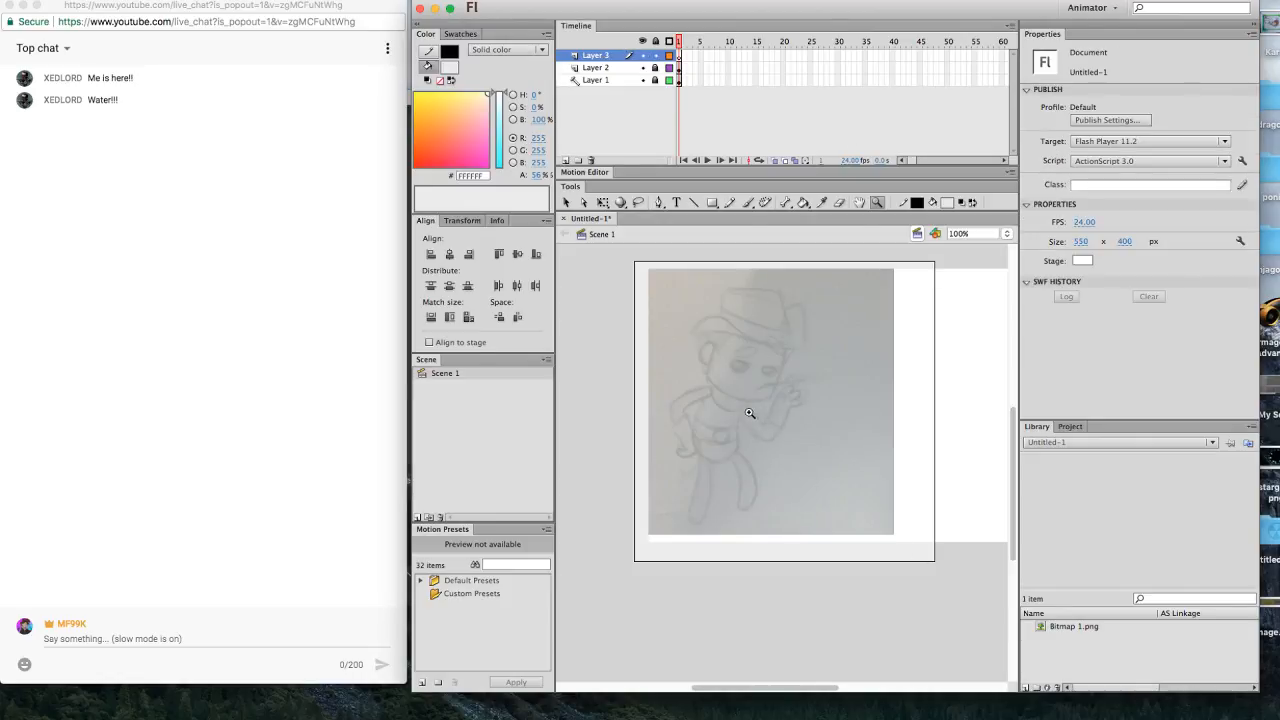
left_click(728, 388)
mouse_move(1012, 460)
left_mouse_down()
mouse_move(1012, 482)
mouse_move(1010, 450)
left_mouse_up()
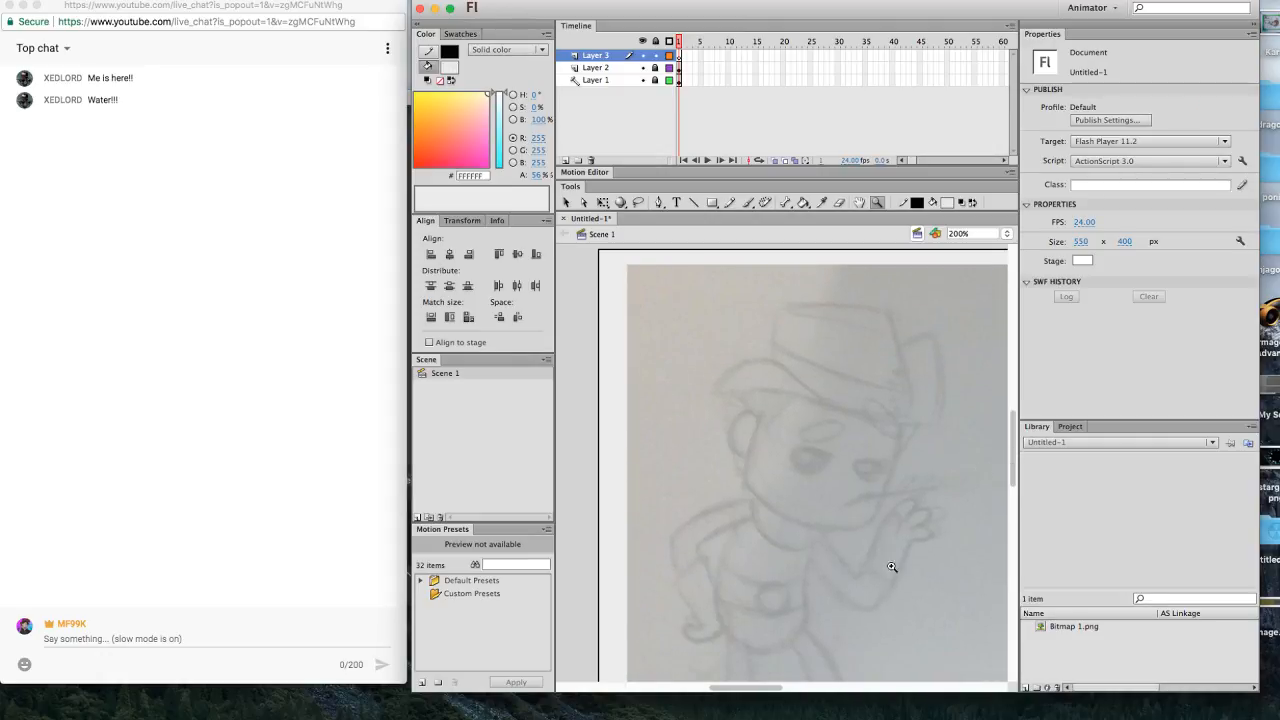
left_click_drag(748, 690, 758, 690)
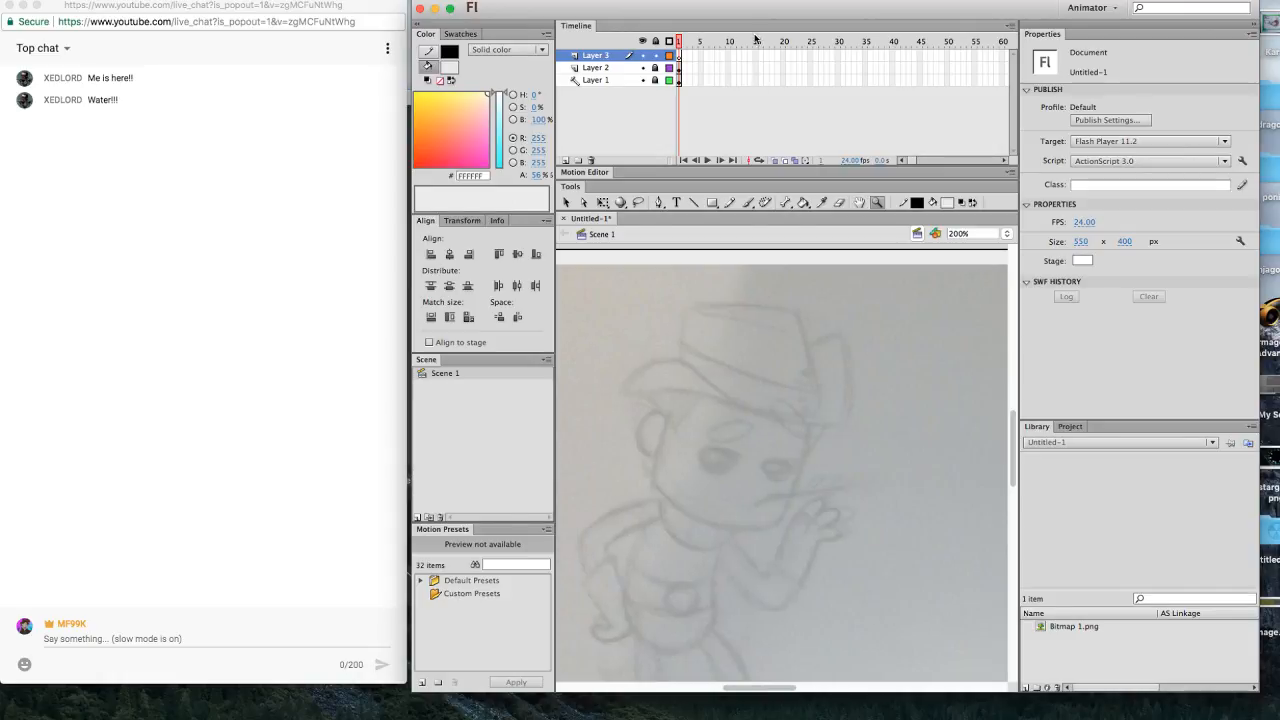
left_click(694, 204)
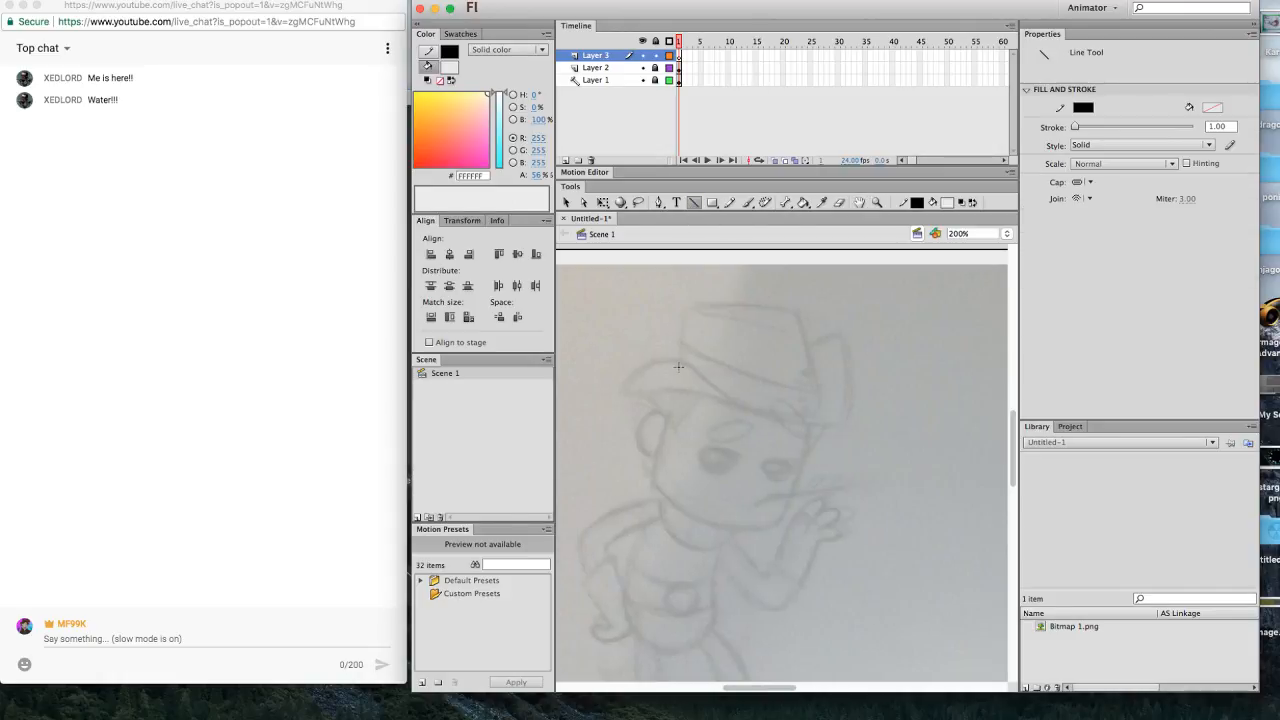
left_click_drag(646, 382, 838, 425)
Bend the brim line into a slight upward arc and adjust its endpoints to the sketched lower brim.
key("v")
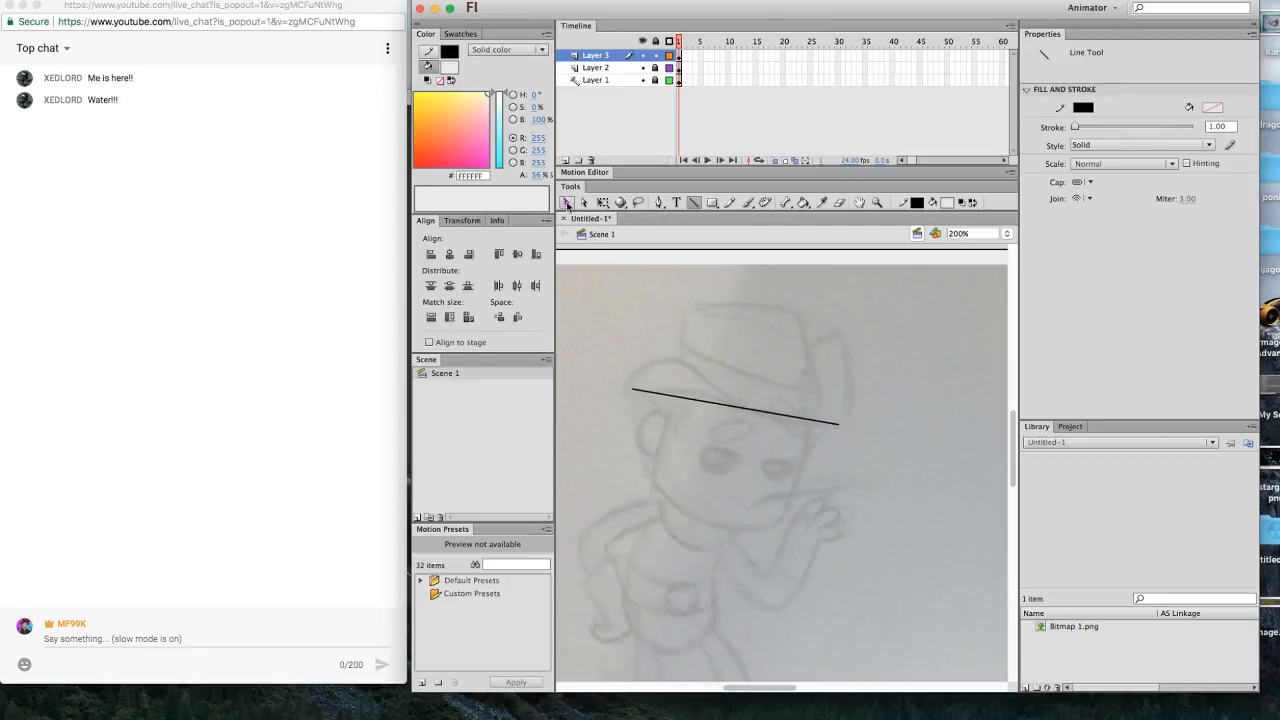
left_click_drag(634, 390, 624, 394)
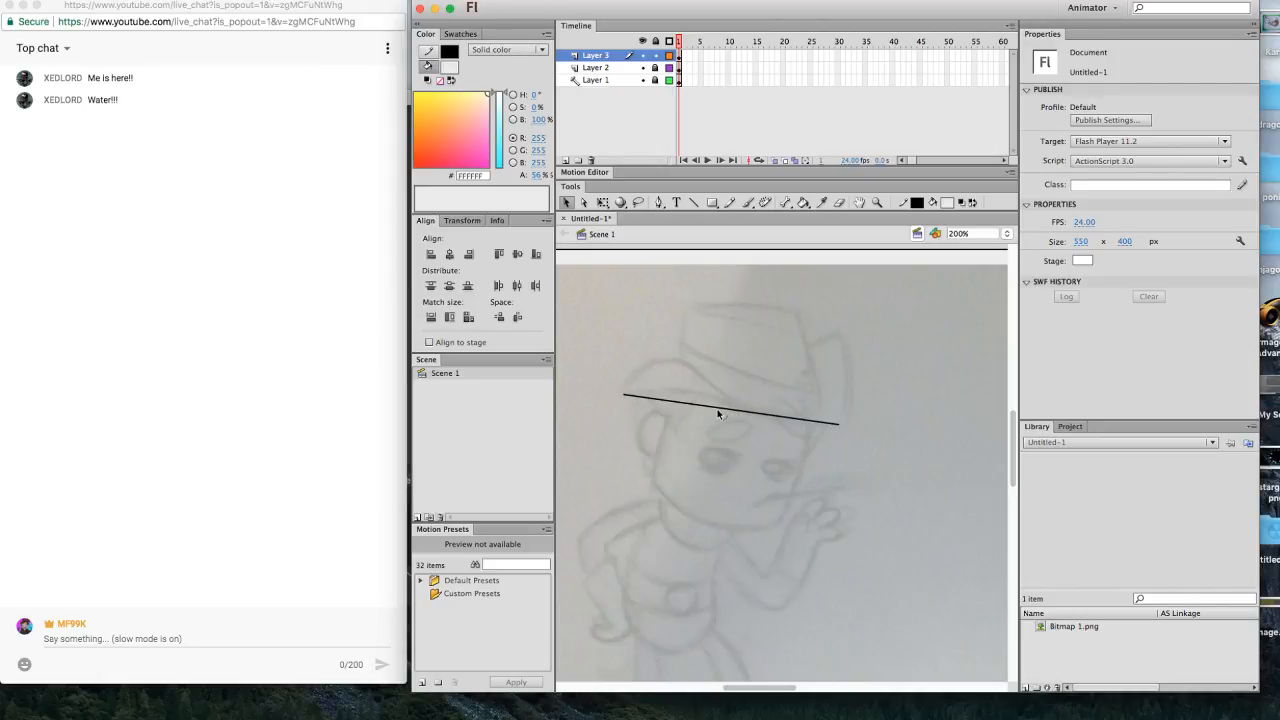
left_click_drag(718, 413, 702, 404)
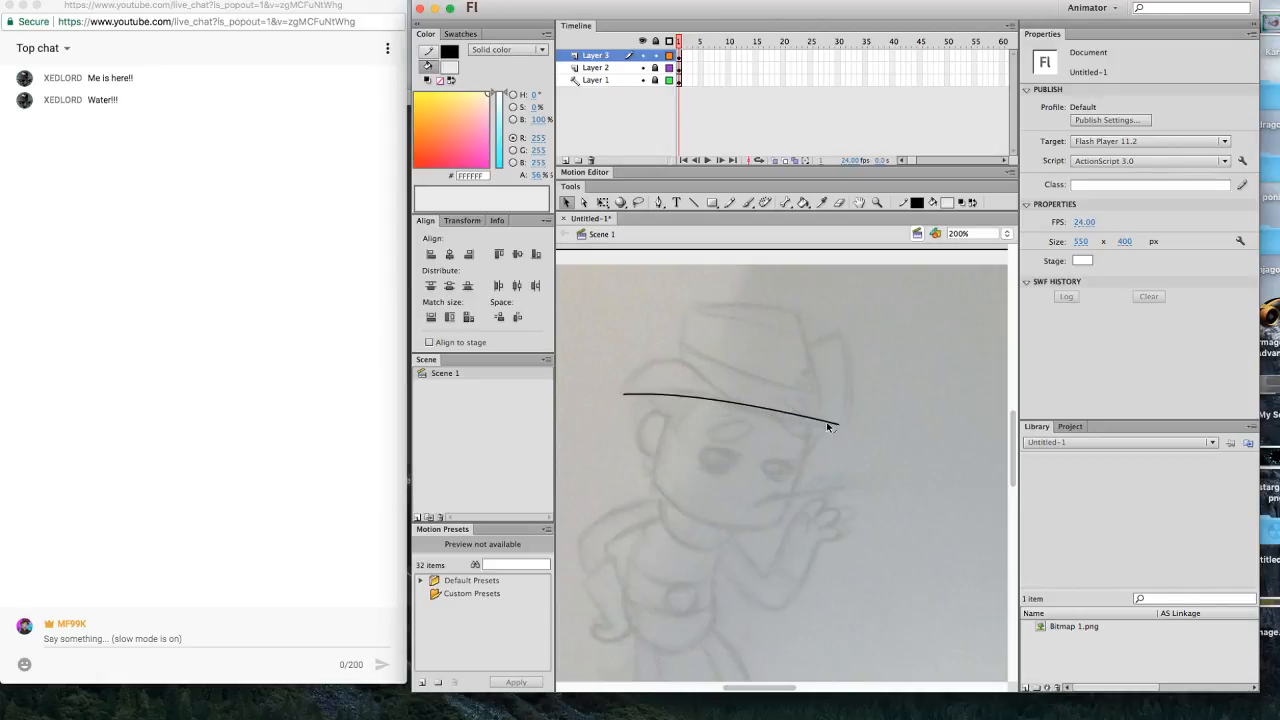
left_click(787, 419)
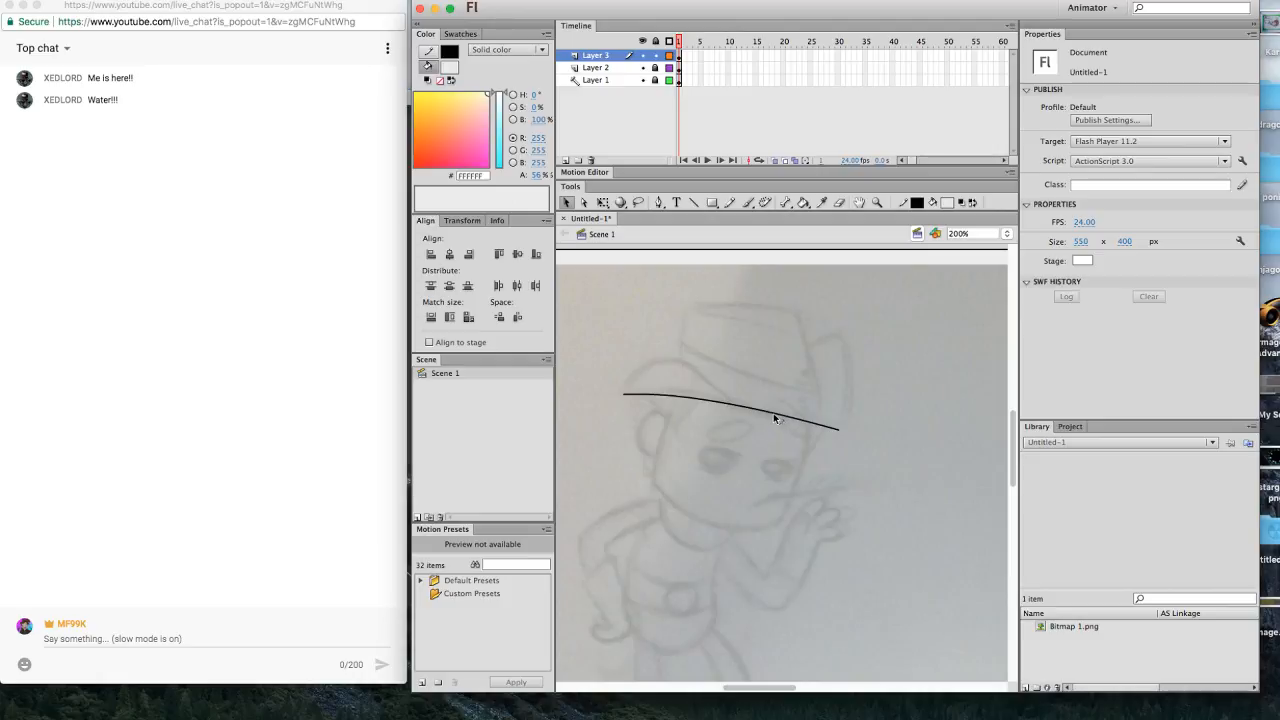
left_click(766, 419)
left_click_drag(622, 395, 646, 396)
Reshape the lower brim line into a gentle S-curve with its tangent handles, following the sketch.
left_click(585, 202)
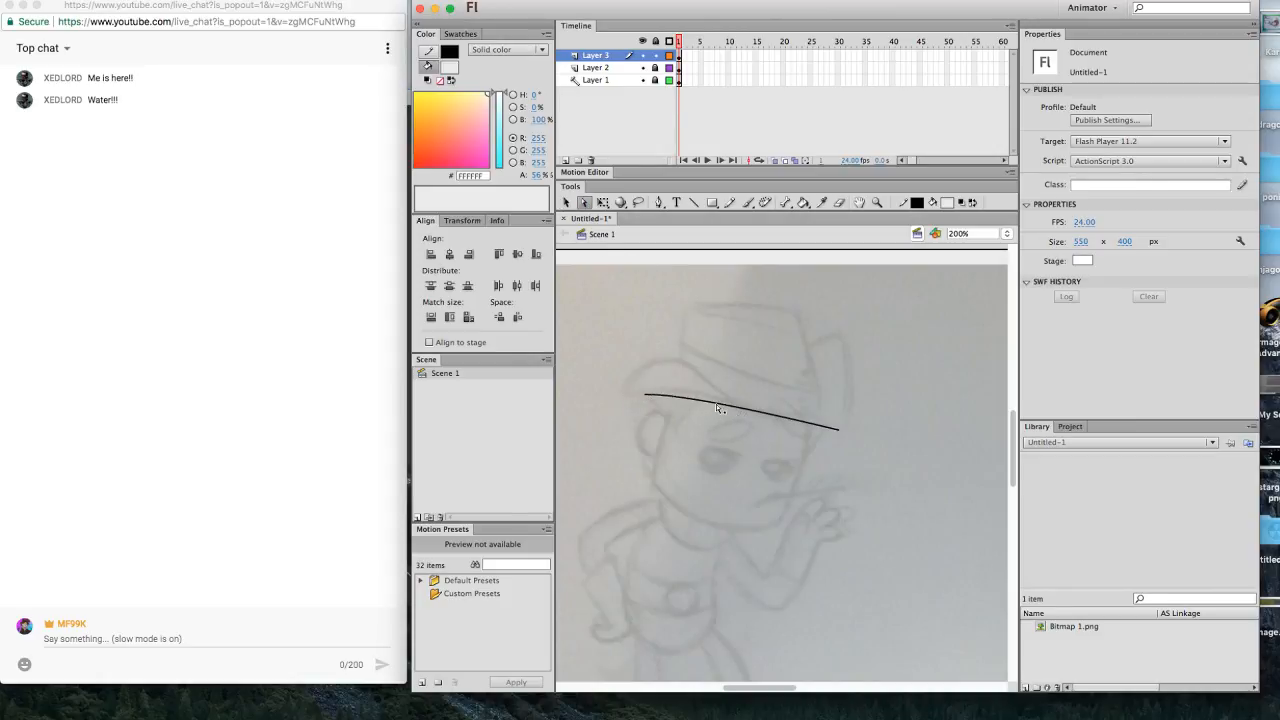
left_click(718, 408)
left_click_drag(674, 397, 682, 381)
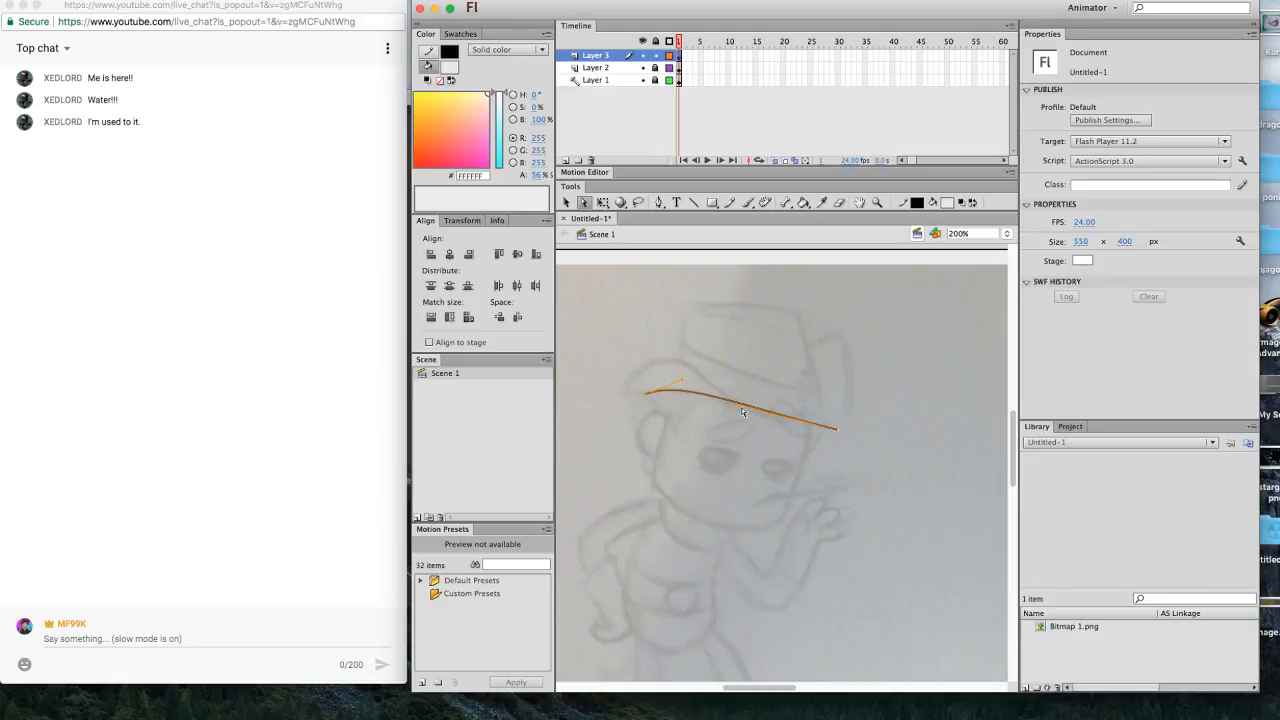
left_click(732, 414)
left_click_drag(734, 414, 757, 421)
Draw a second line for the brim's upper edge, arch it upward and join its front end to the lower brim curve.
left_click(694, 202)
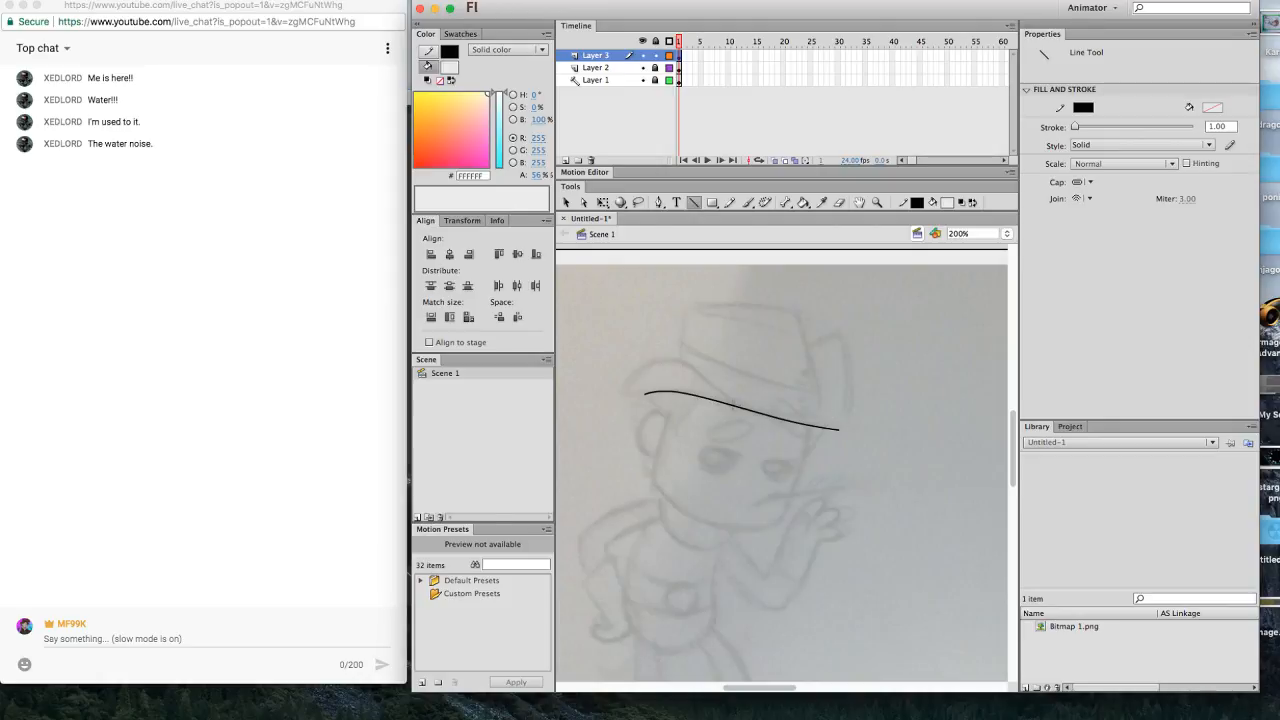
left_click_drag(621, 391, 702, 383)
left_click(566, 202)
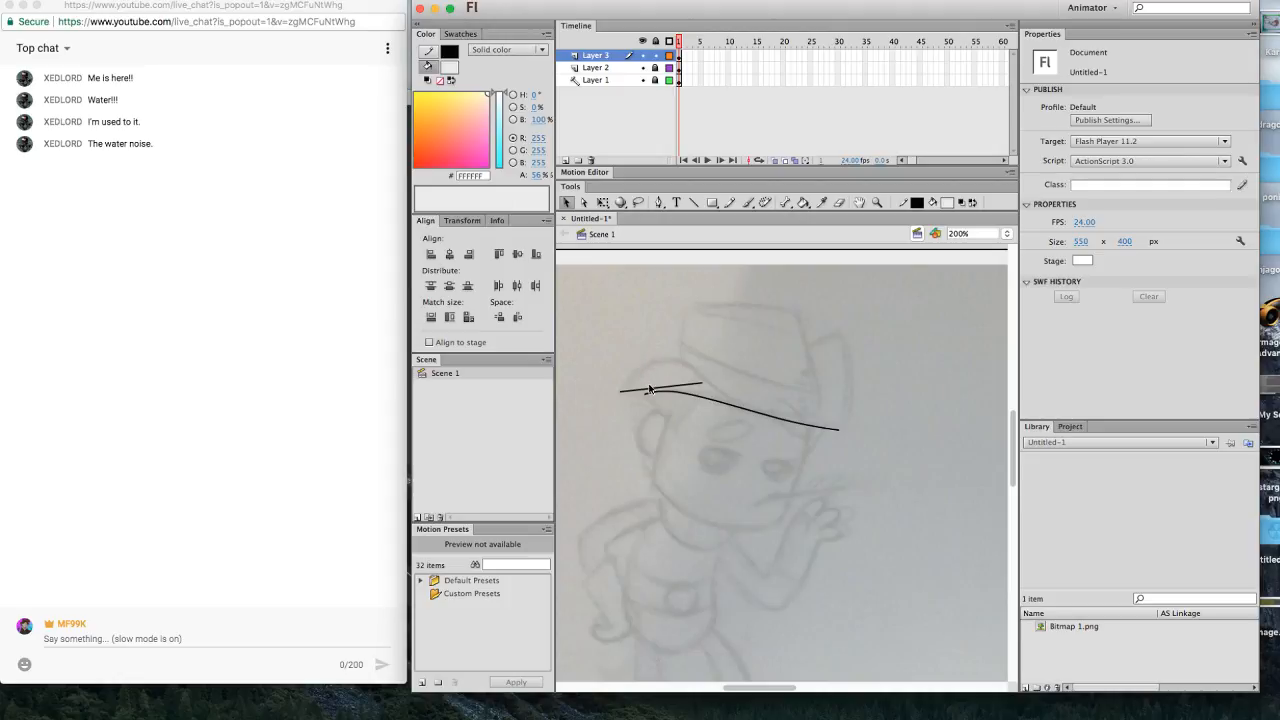
left_click_drag(651, 391, 653, 353)
left_click_drag(701, 383, 730, 404)
left_click_drag(676, 368, 628, 382)
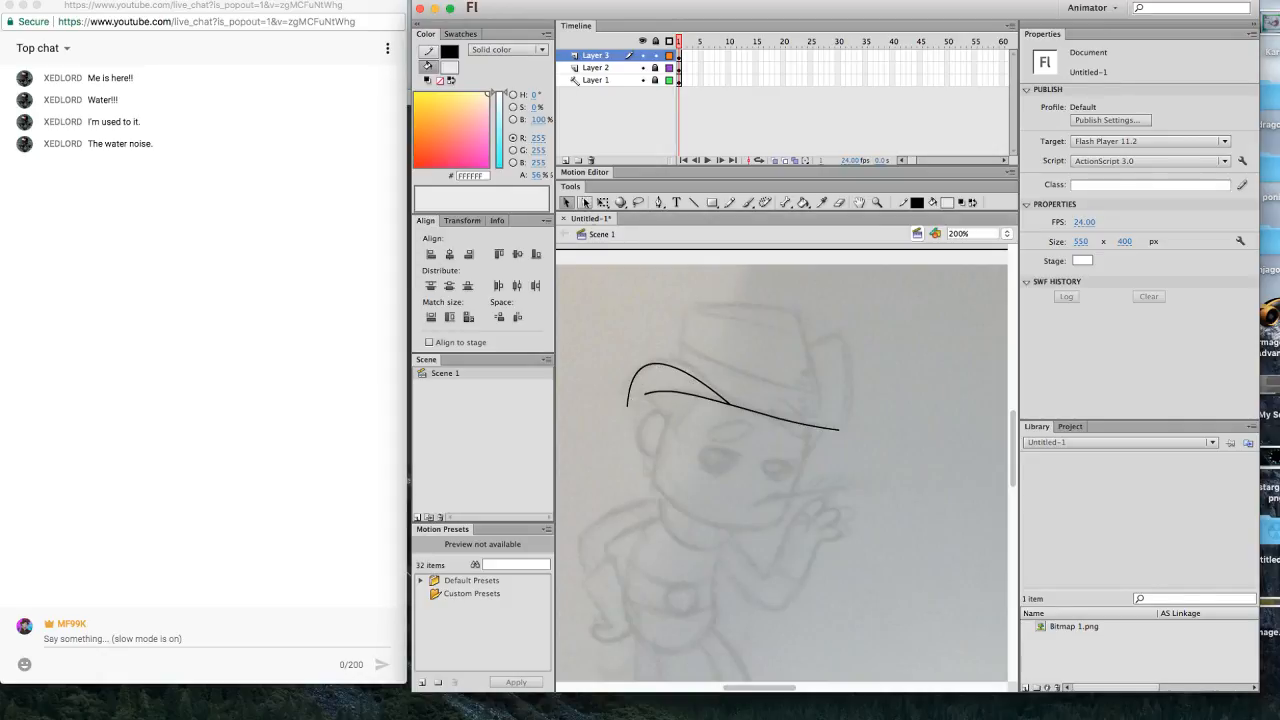
Adjust the tangent handles of the upper brim curve so its arch and back end round outward along the sketch.
left_click(585, 202)
left_click(668, 369)
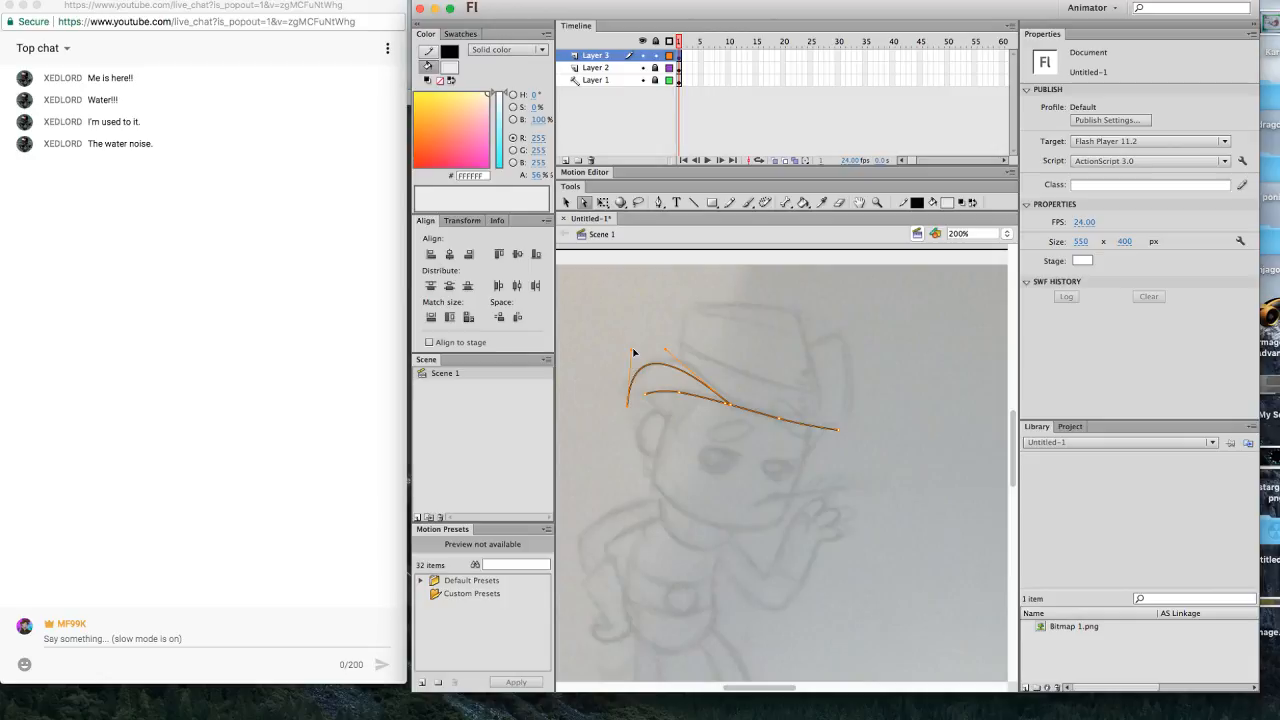
left_click_drag(632, 354, 670, 324)
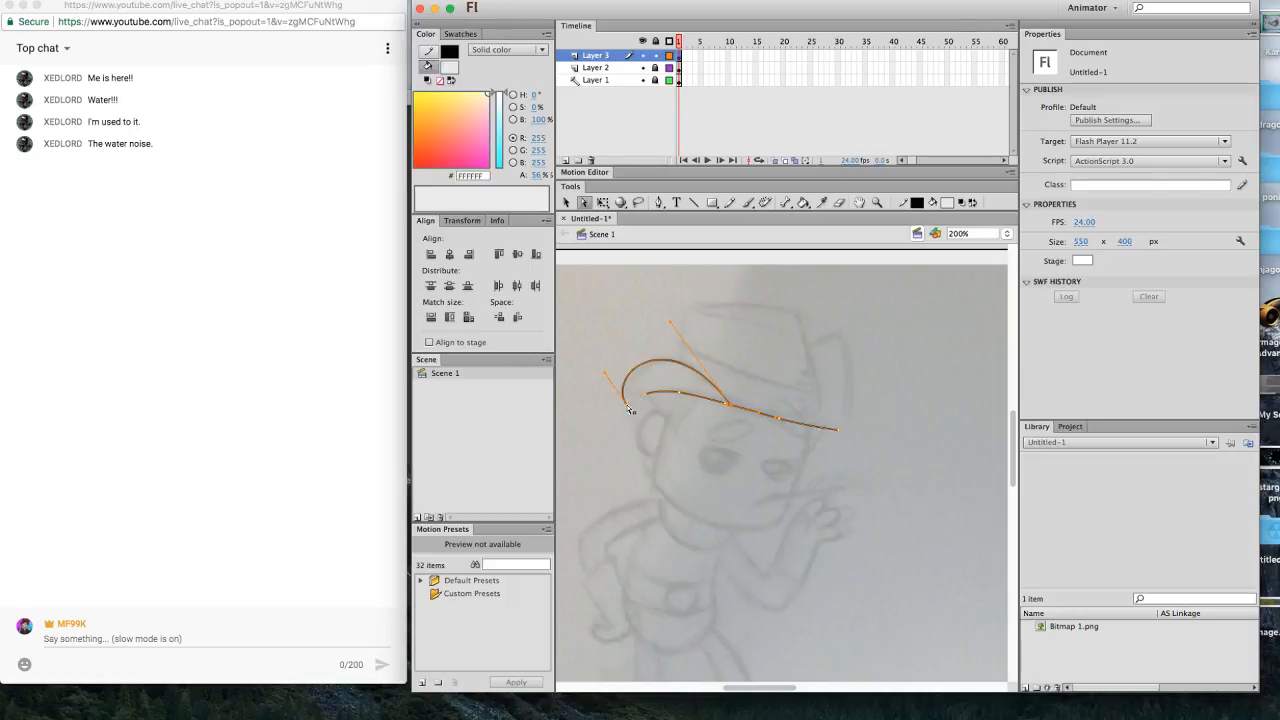
left_click_drag(629, 407, 636, 409)
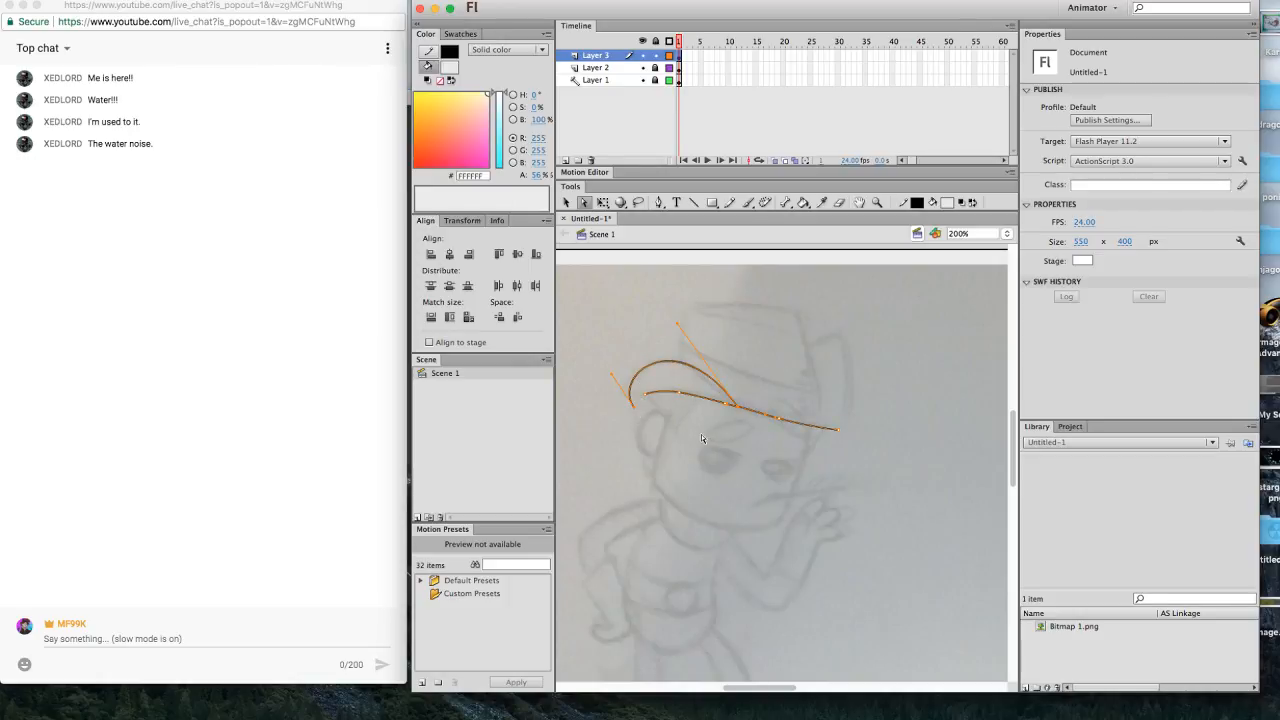
left_click(711, 447)
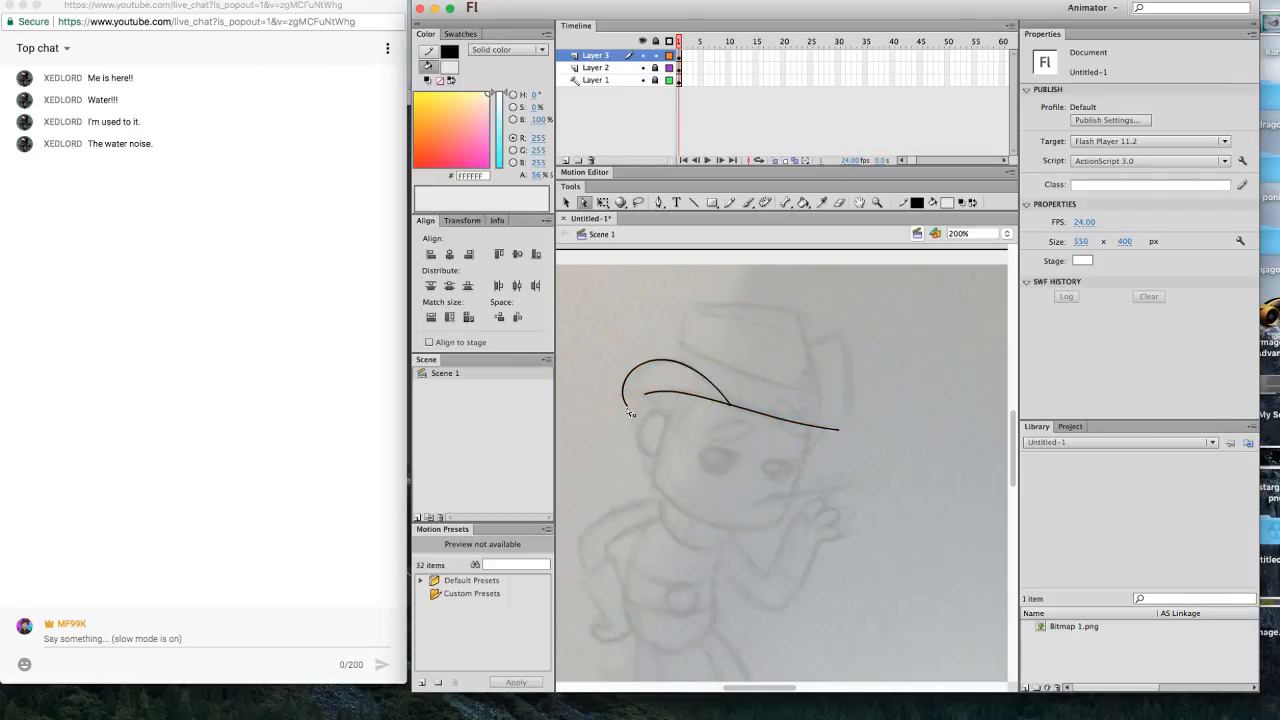
Refine the back end of the upper brim curve, raising its endpoint to the sketched brim's outer edge.
left_click(630, 413)
left_click_drag(629, 407, 624, 378)
left_click(709, 446)
left_click(640, 405)
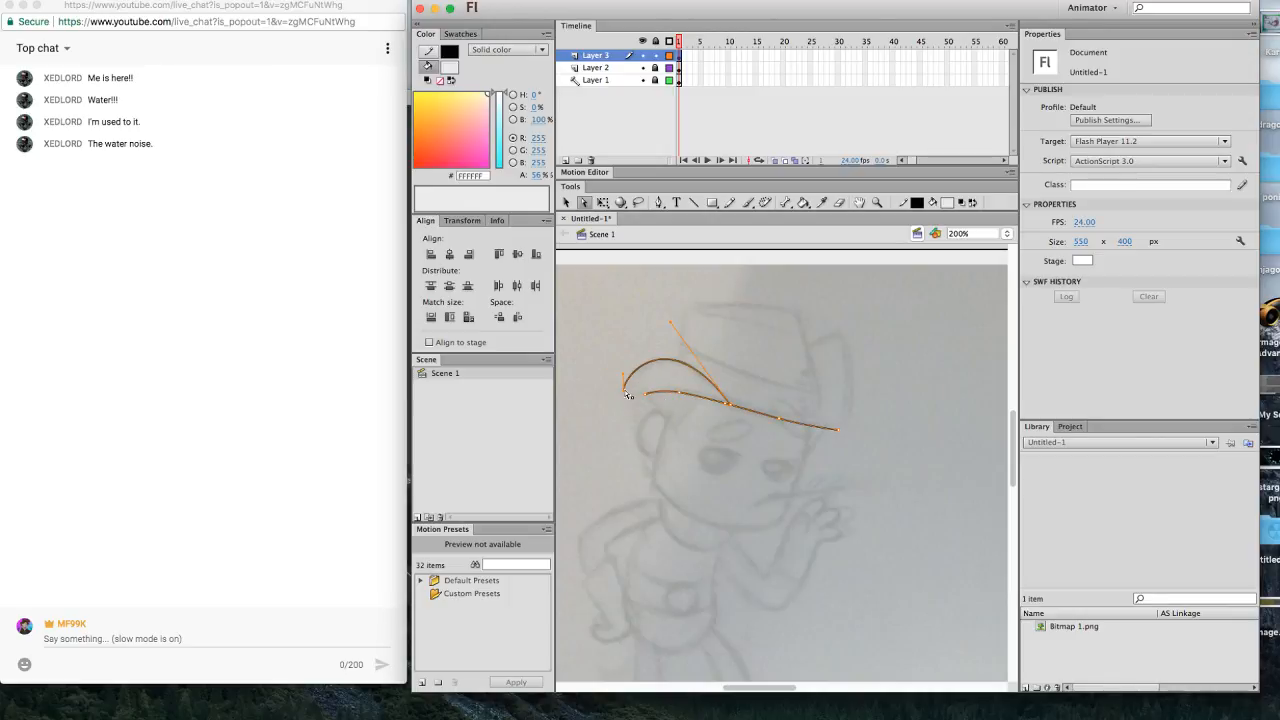
left_click(688, 436)
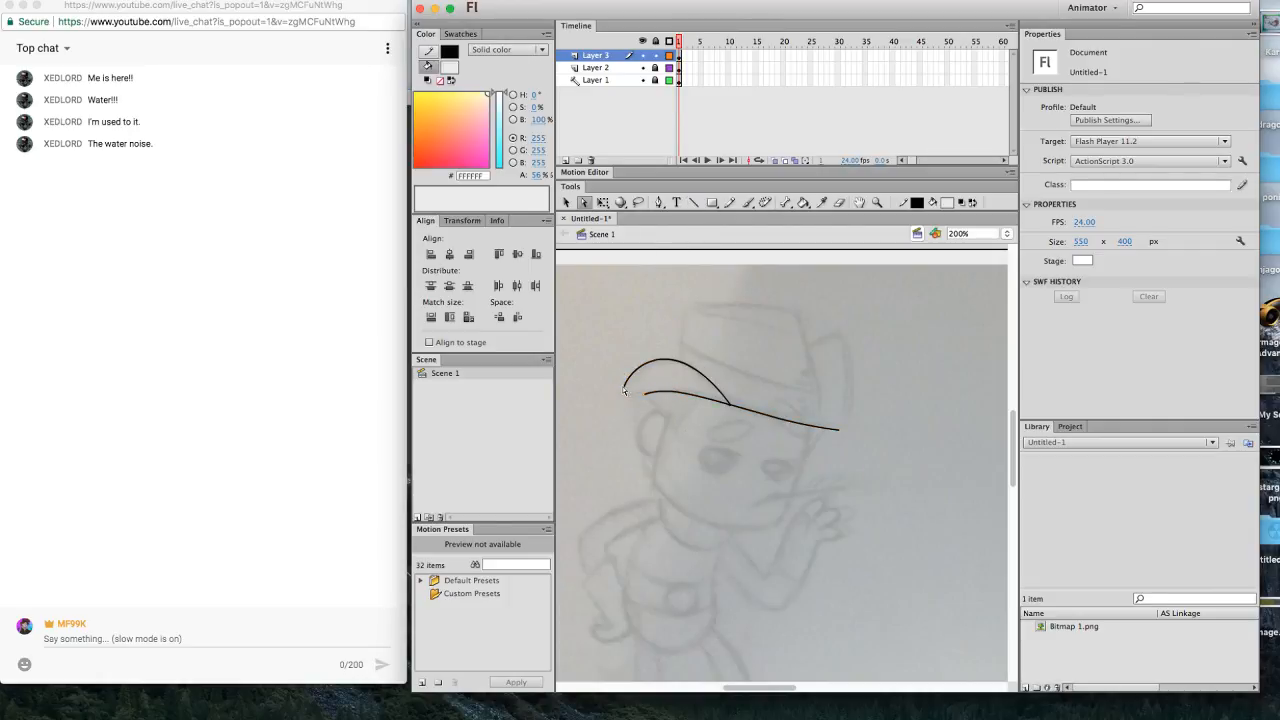
Draw a line from the brim's back tip to the point of the small shape below it and bend it along the sketch.
left_click(694, 202)
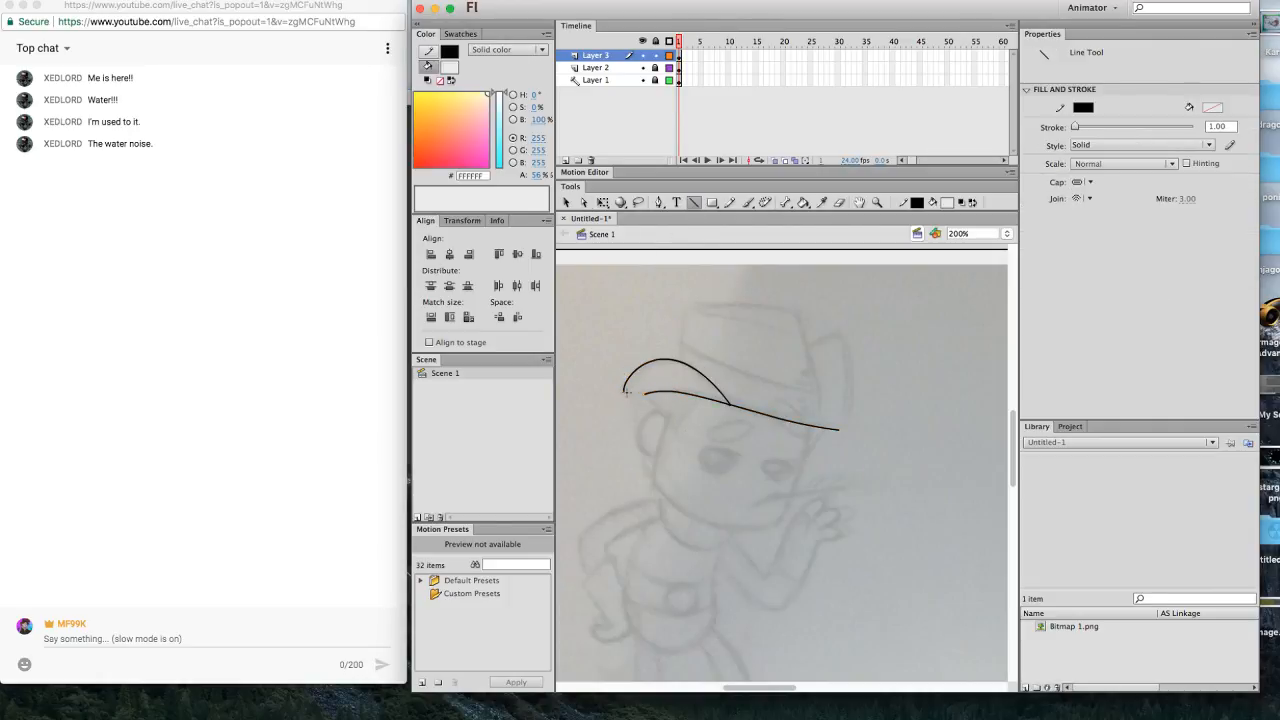
left_click_drag(624, 390, 677, 427)
left_click(566, 202)
left_click(645, 396)
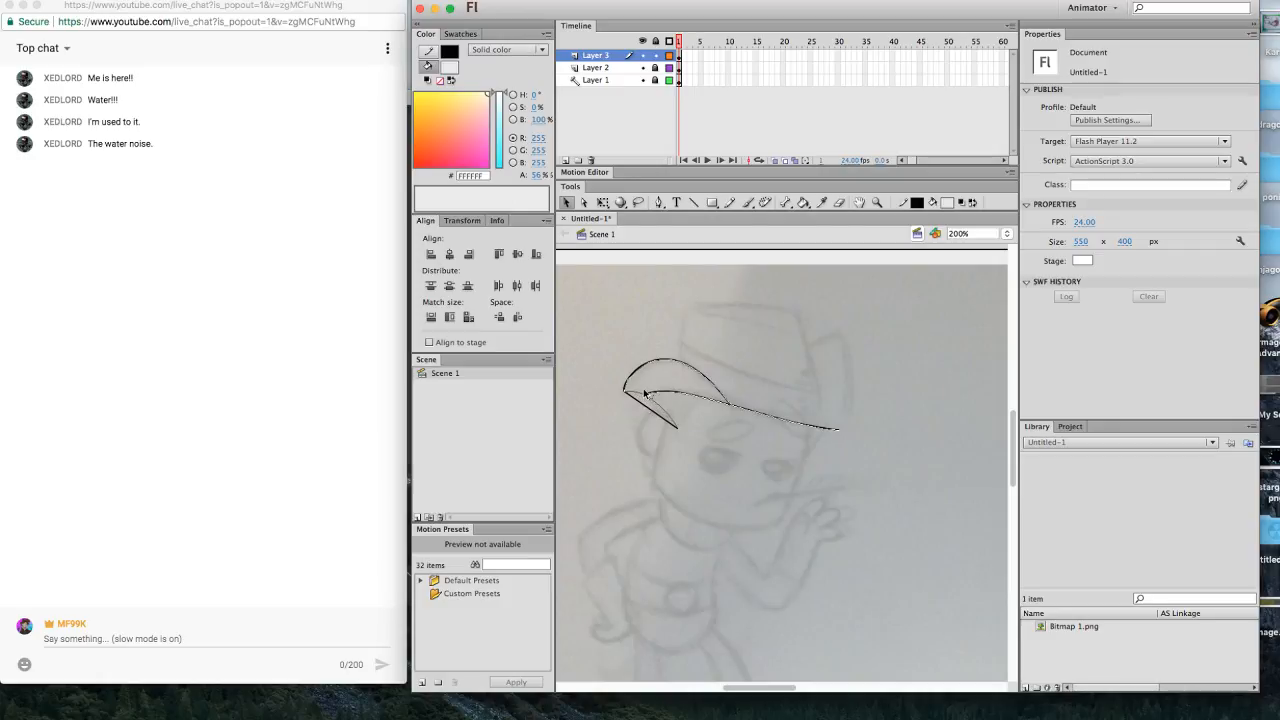
left_click(679, 405)
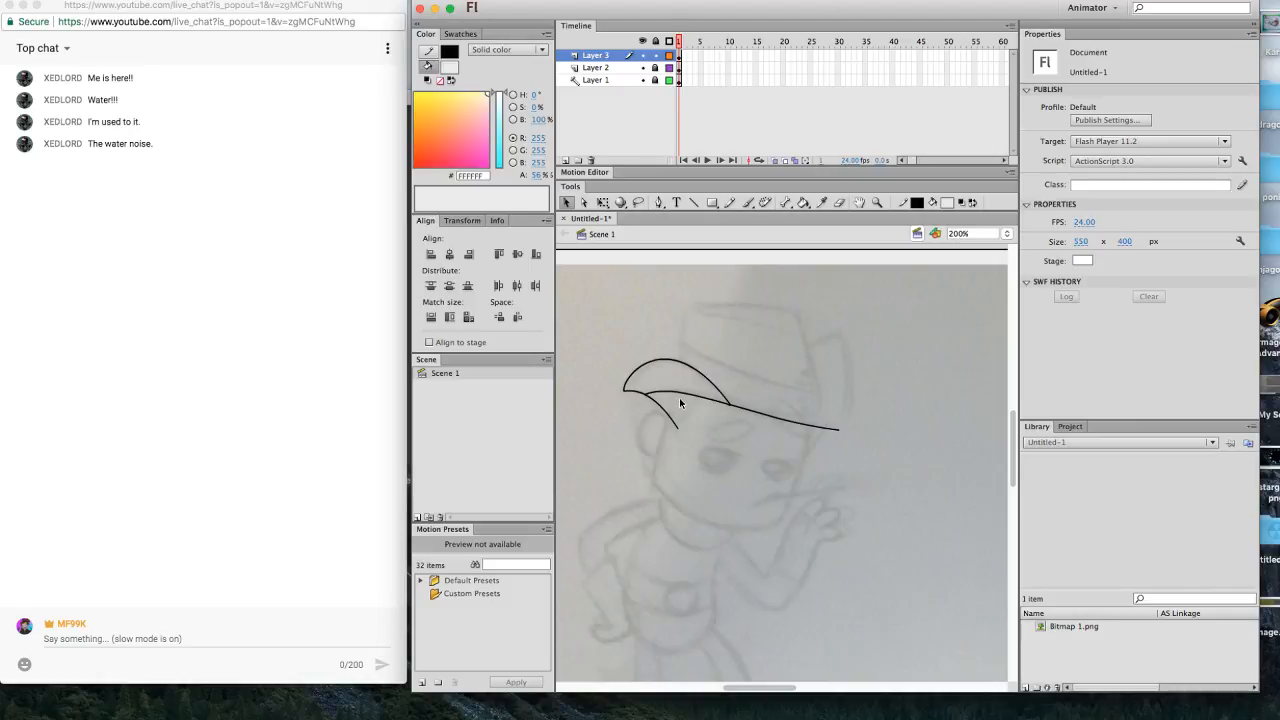
left_click(678, 430)
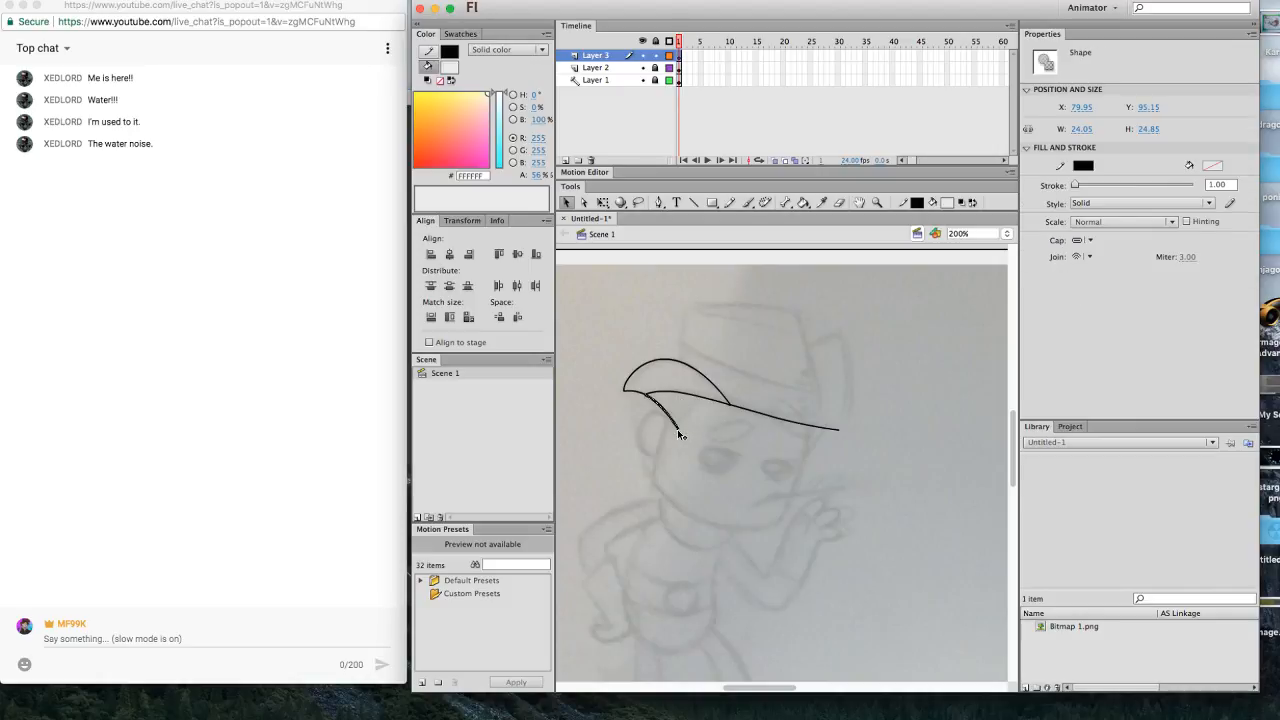
Refine the anchor points and tangents of the curve below the brim's back end so it rounds down to the point.
left_click(585, 202)
left_click(683, 414)
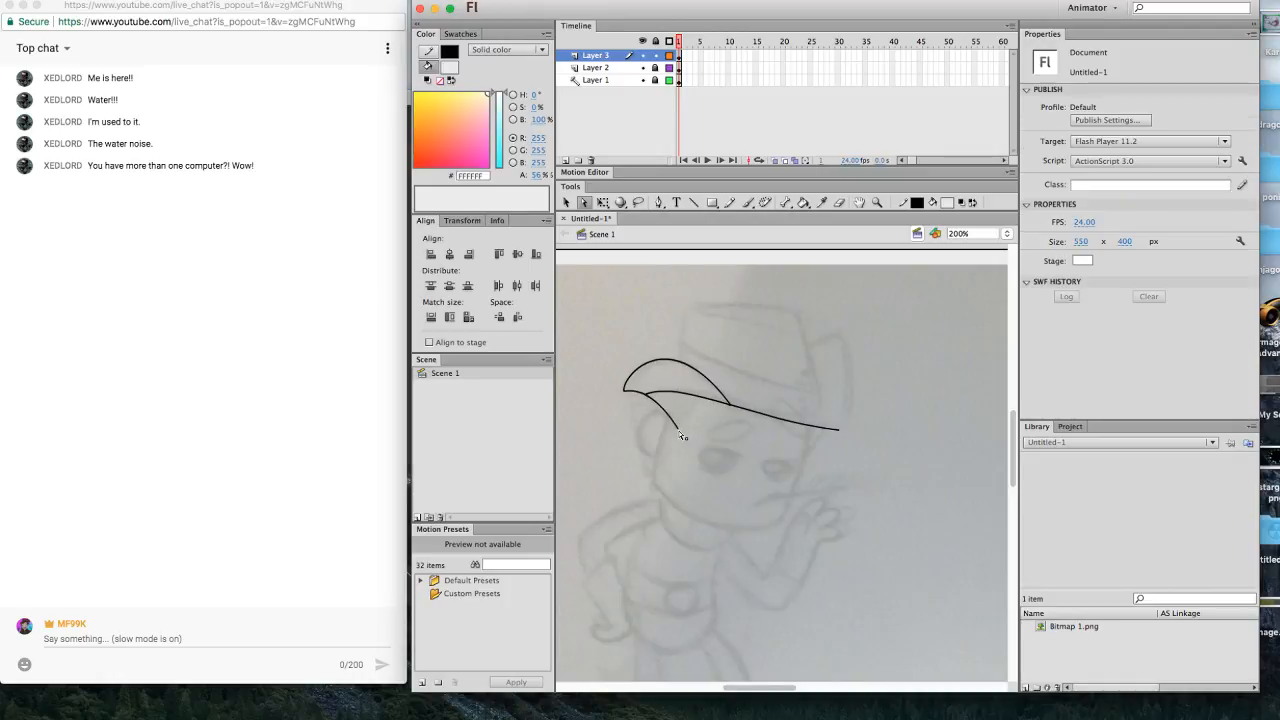
left_click(681, 433)
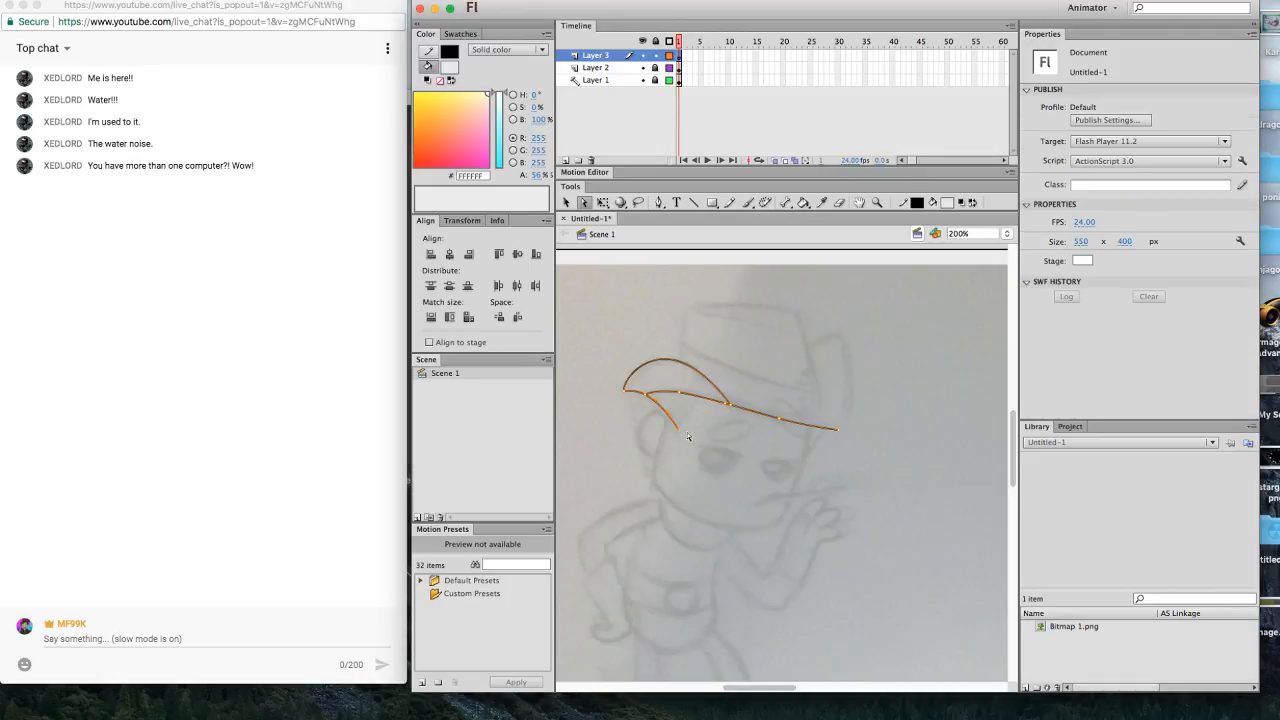
left_click_drag(688, 436, 671, 402)
left_click(637, 397)
left_click_drag(636, 398, 632, 394)
left_click(638, 399)
Close the pointed shape below the brim with a slightly curved line from its tip up to the lower brim line.
left_click(694, 202)
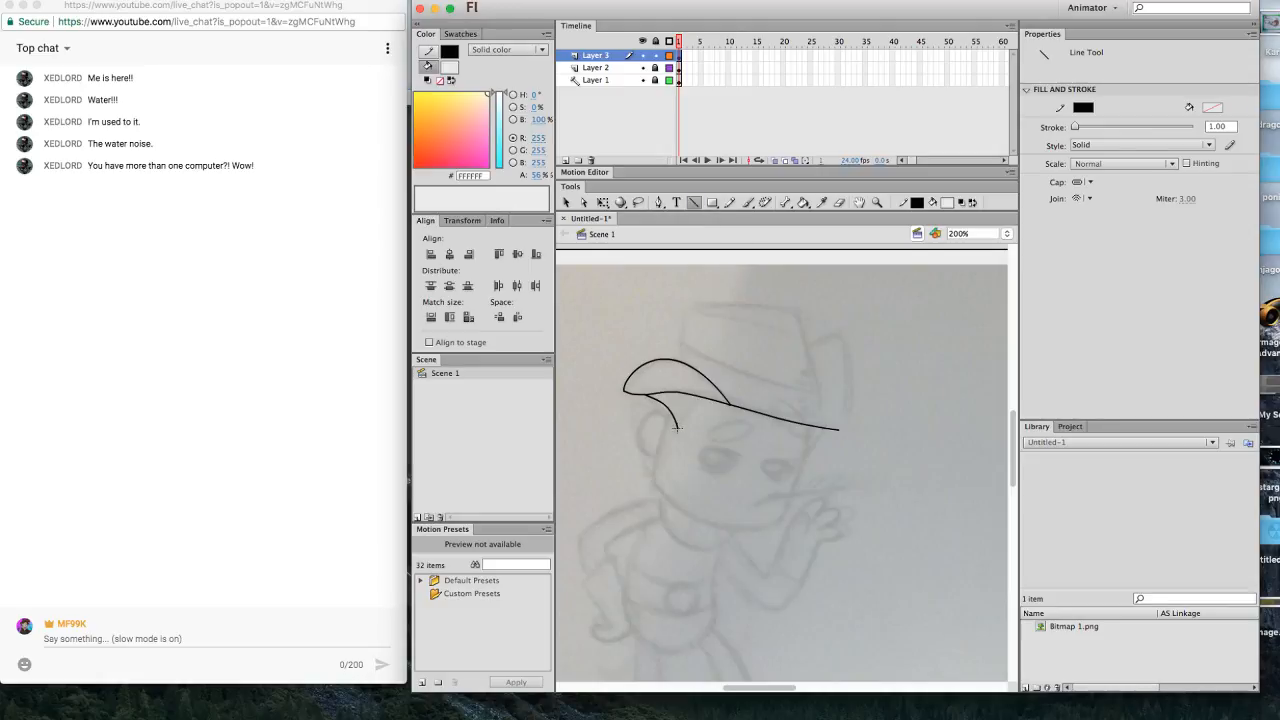
left_click_drag(676, 427, 695, 396)
key("v")
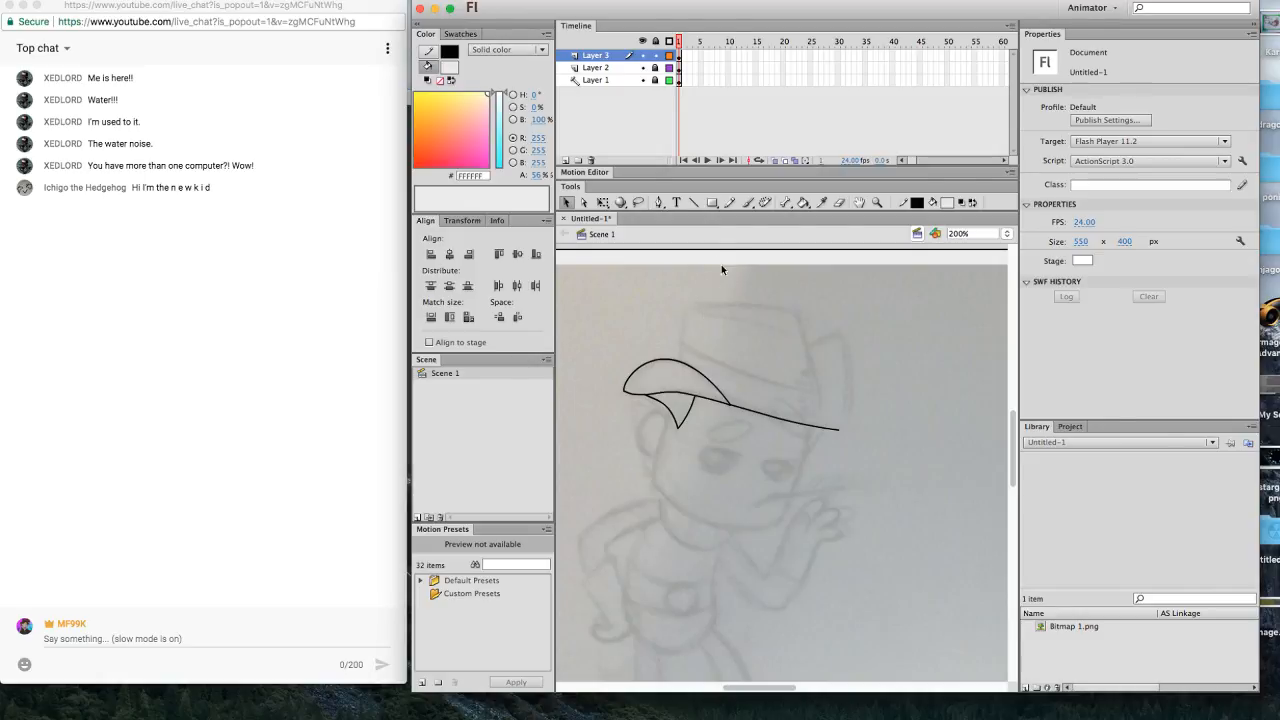
Separate the overlapping lines at the front junction of the upper and lower brim curves and delete the short stray segments.
left_click(694, 202)
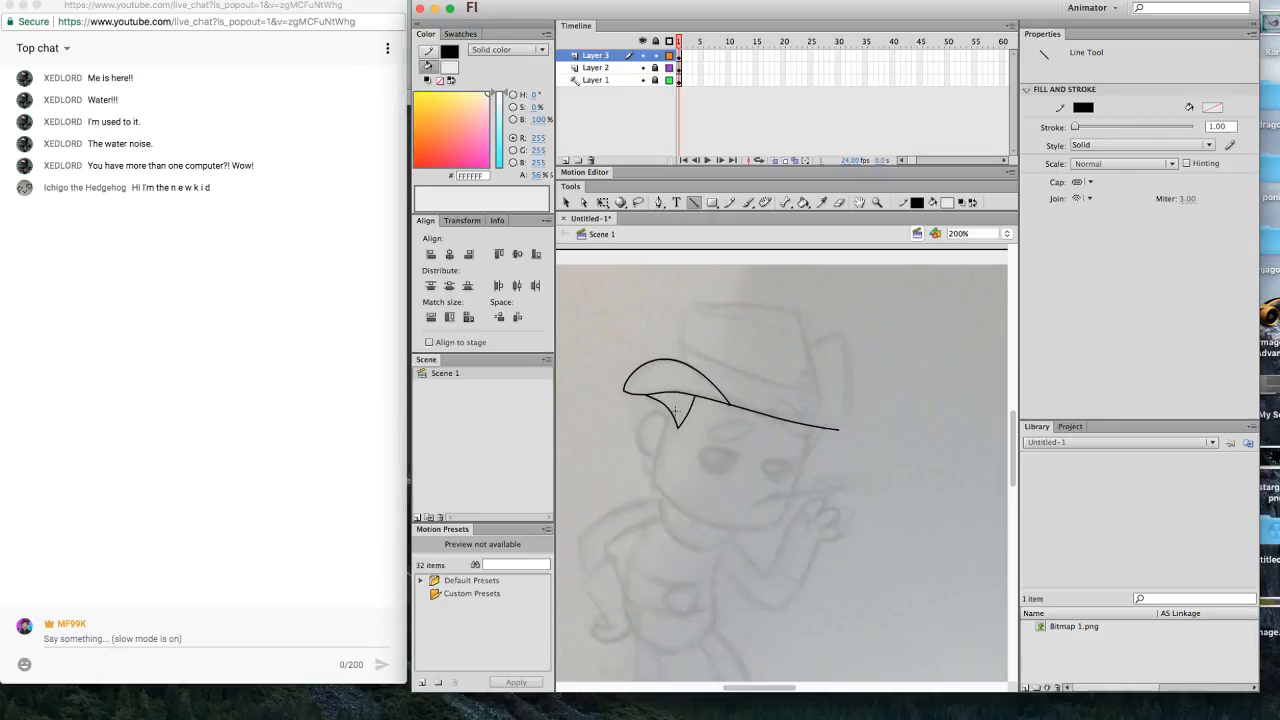
mouse_move(686, 718)
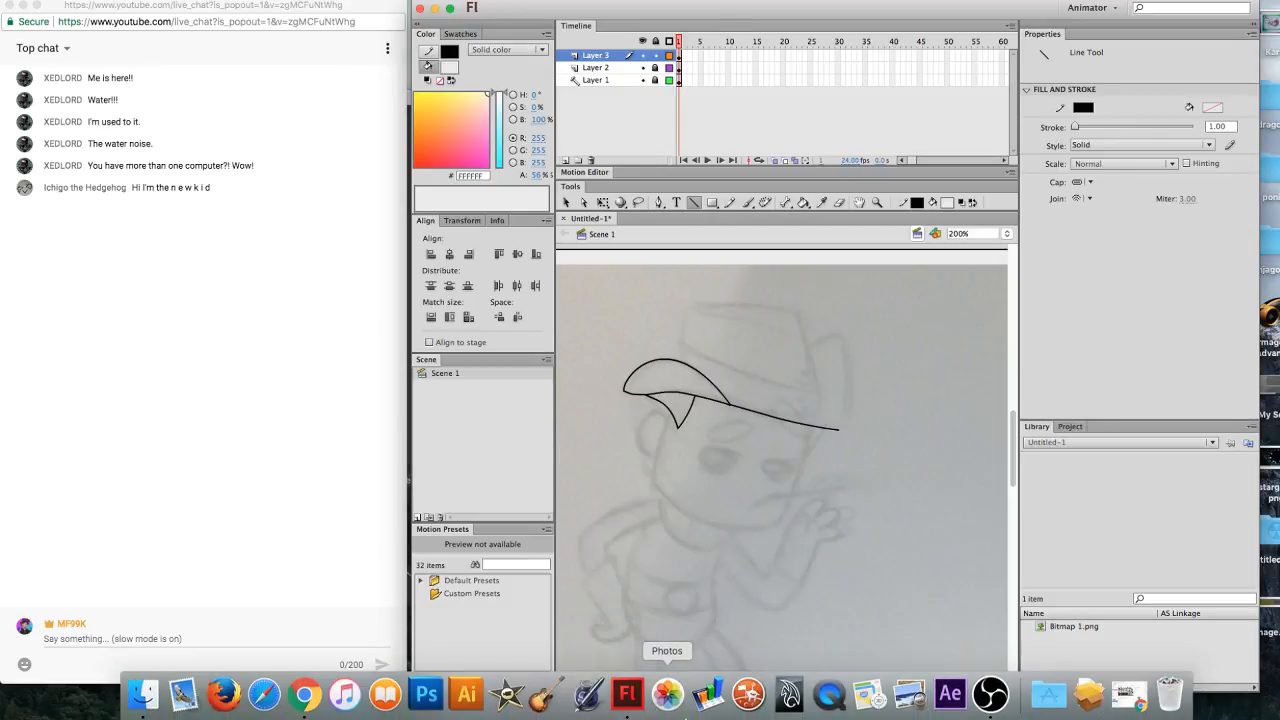
key("z")
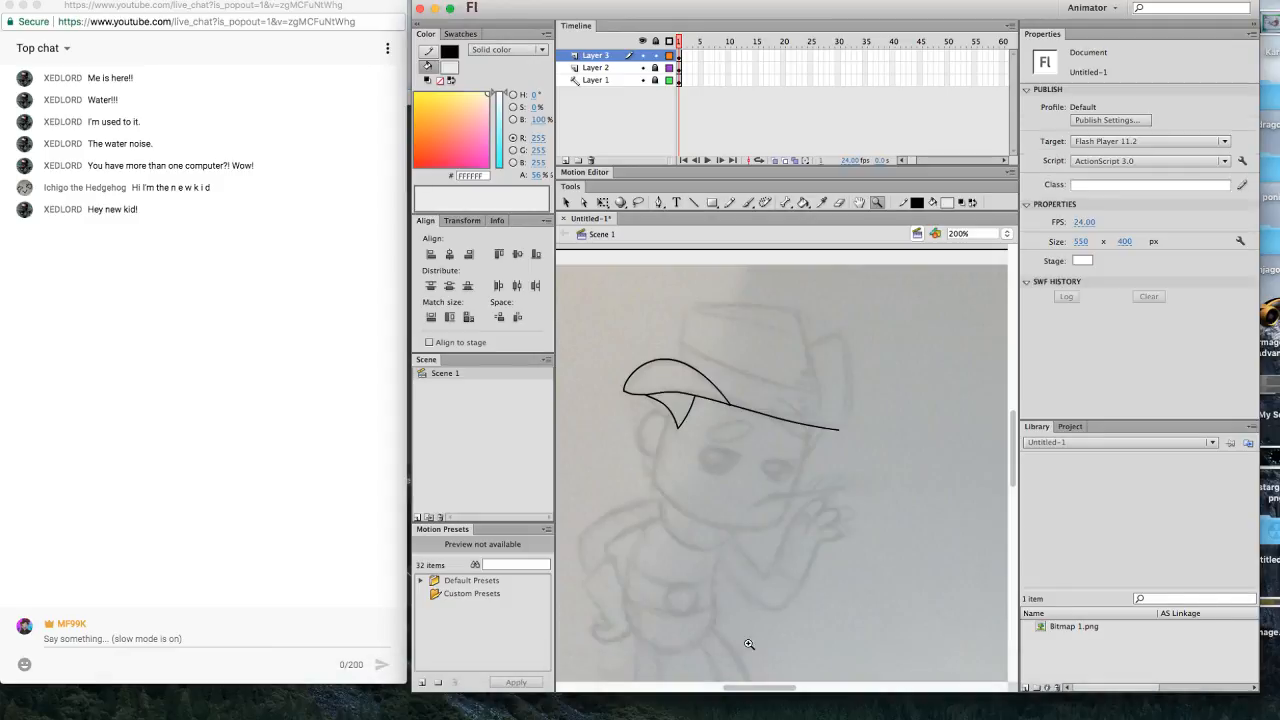
left_click(728, 453)
left_click(763, 374)
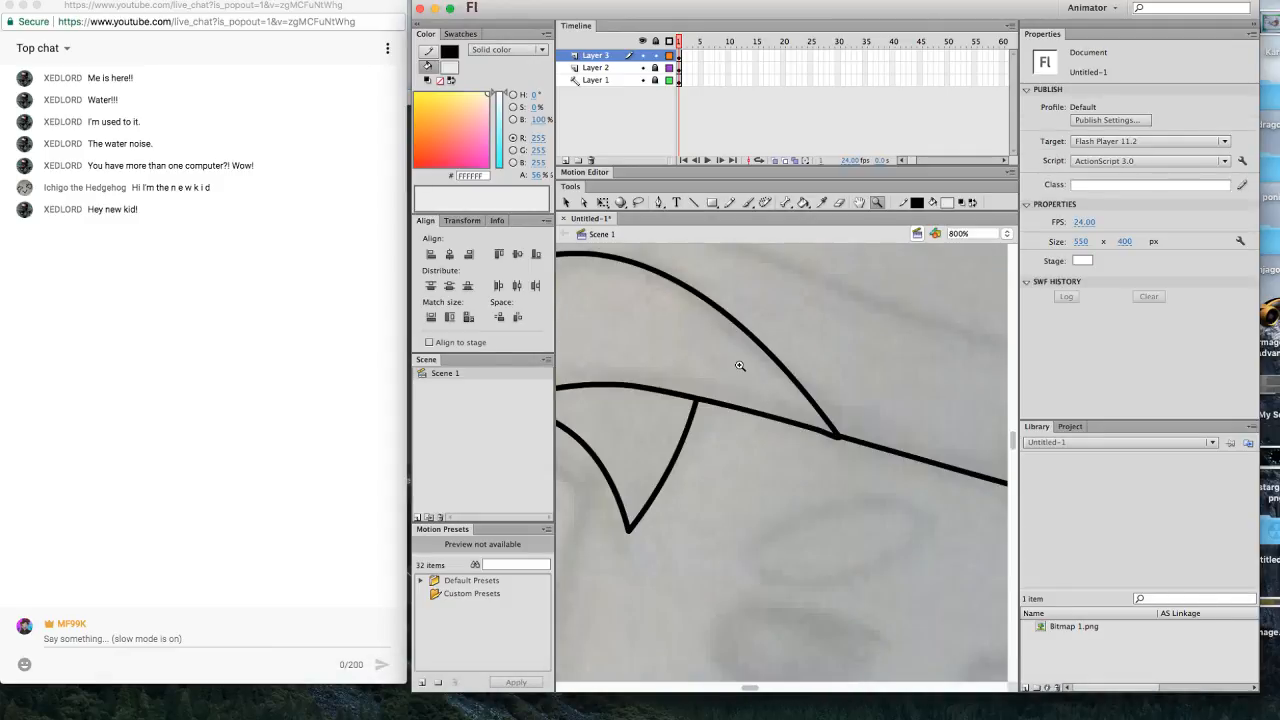
left_click(567, 202)
mouse_move(838, 440)
left_mouse_down()
mouse_move(845, 426)
mouse_move(843, 444)
left_mouse_up()
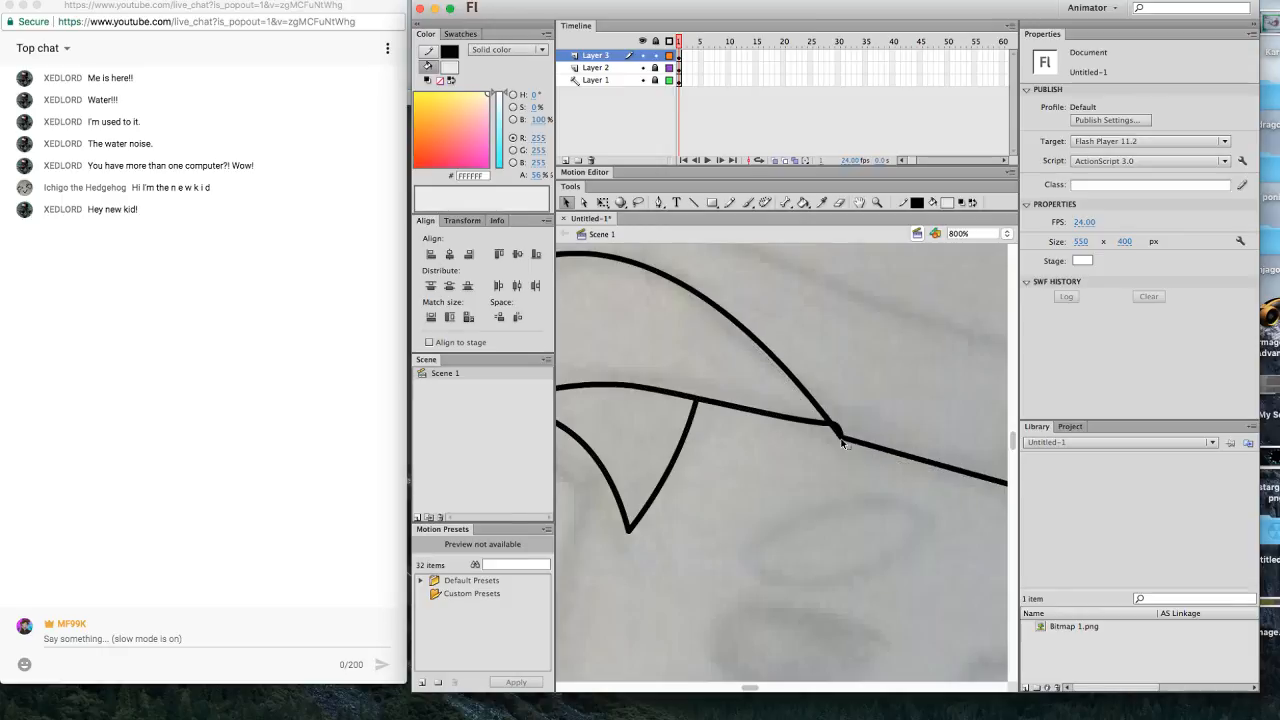
left_click(840, 432)
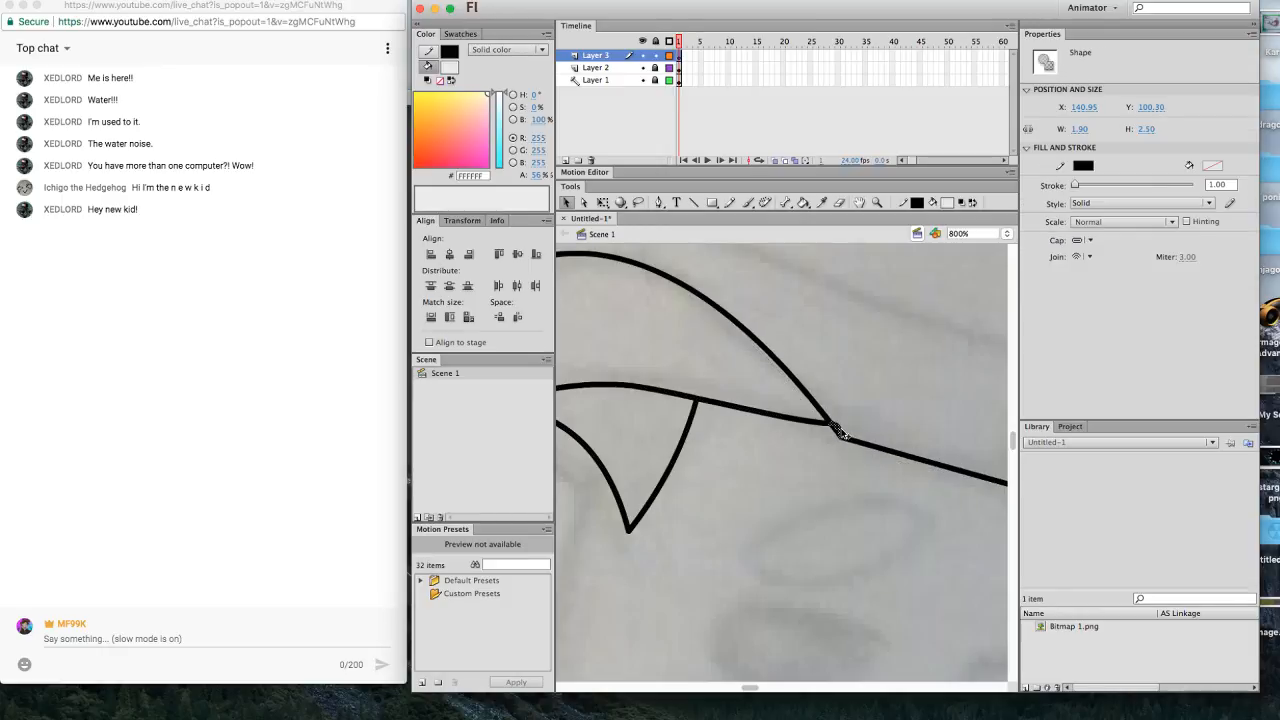
key("Delete")
left_click(837, 432)
key("Delete")
Rejoin the loose line end with the front part of the lower brim line at the junction.
mouse_move(835, 430)
left_mouse_down()
mouse_move(822, 432)
mouse_move(840, 437)
left_mouse_up()
left_click(847, 443)
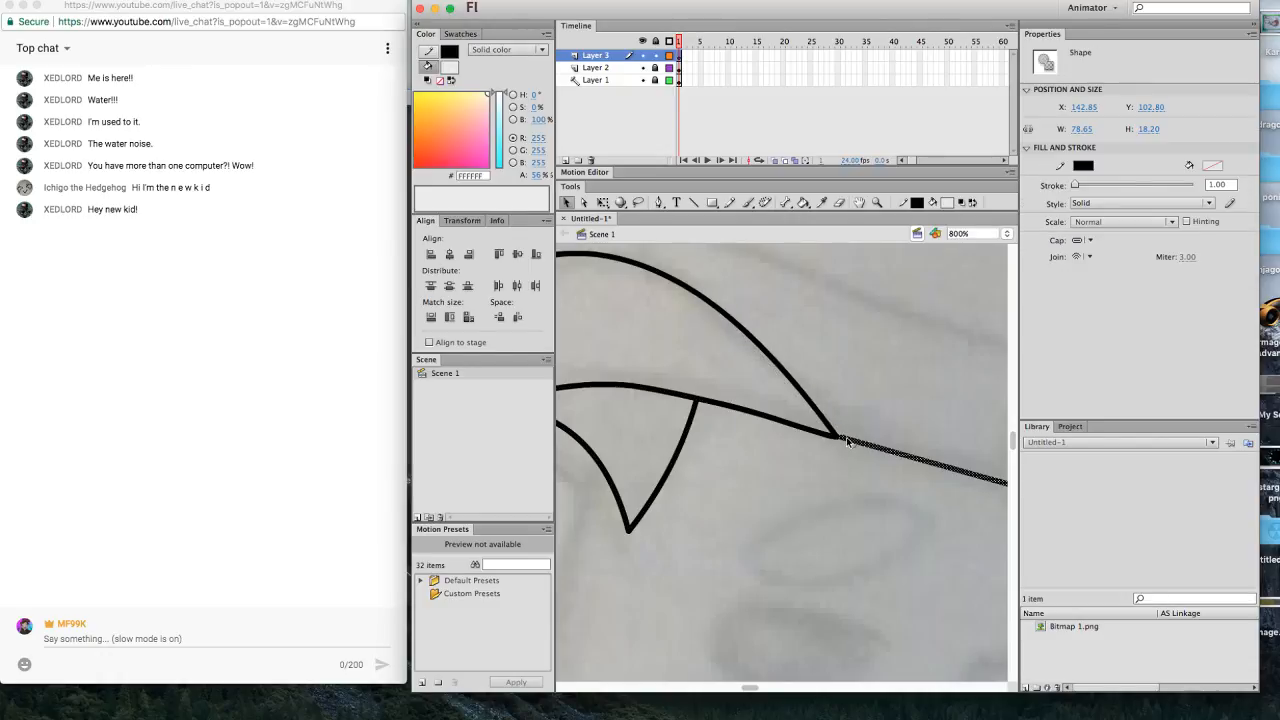
left_click(842, 472)
key("z")
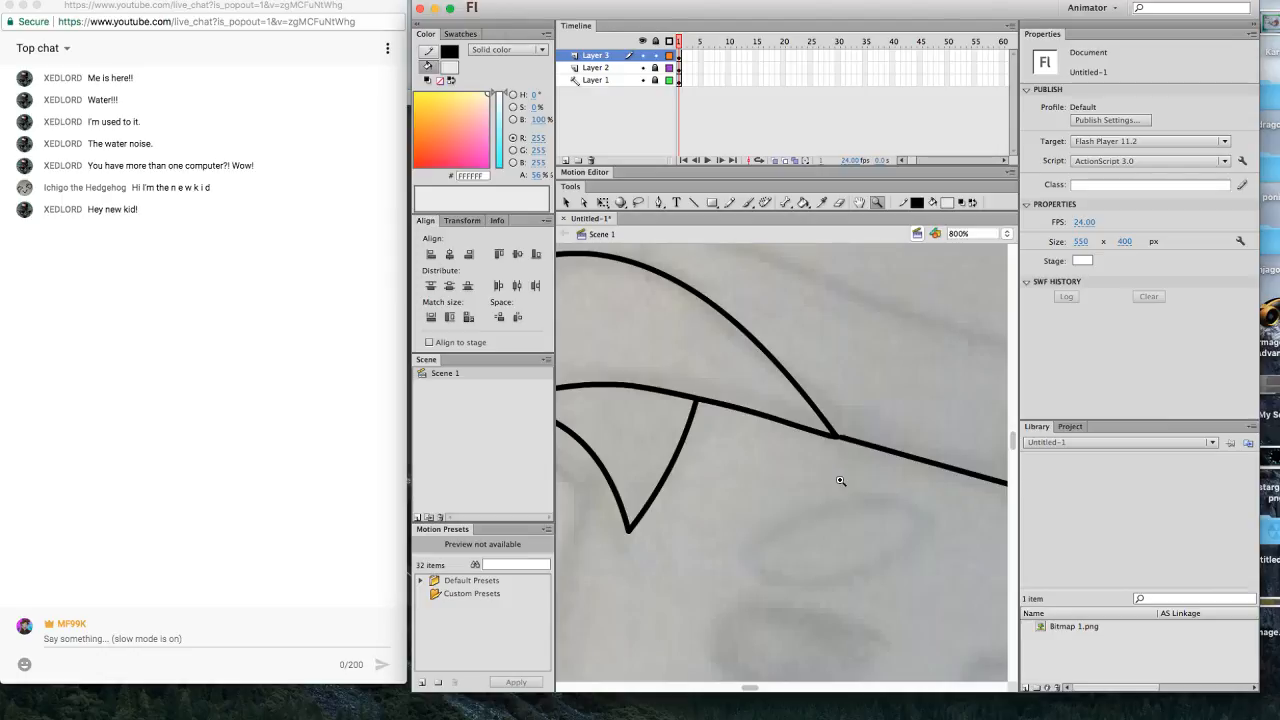
left_click(840, 481, "alt")
left_click(808, 477, "alt")
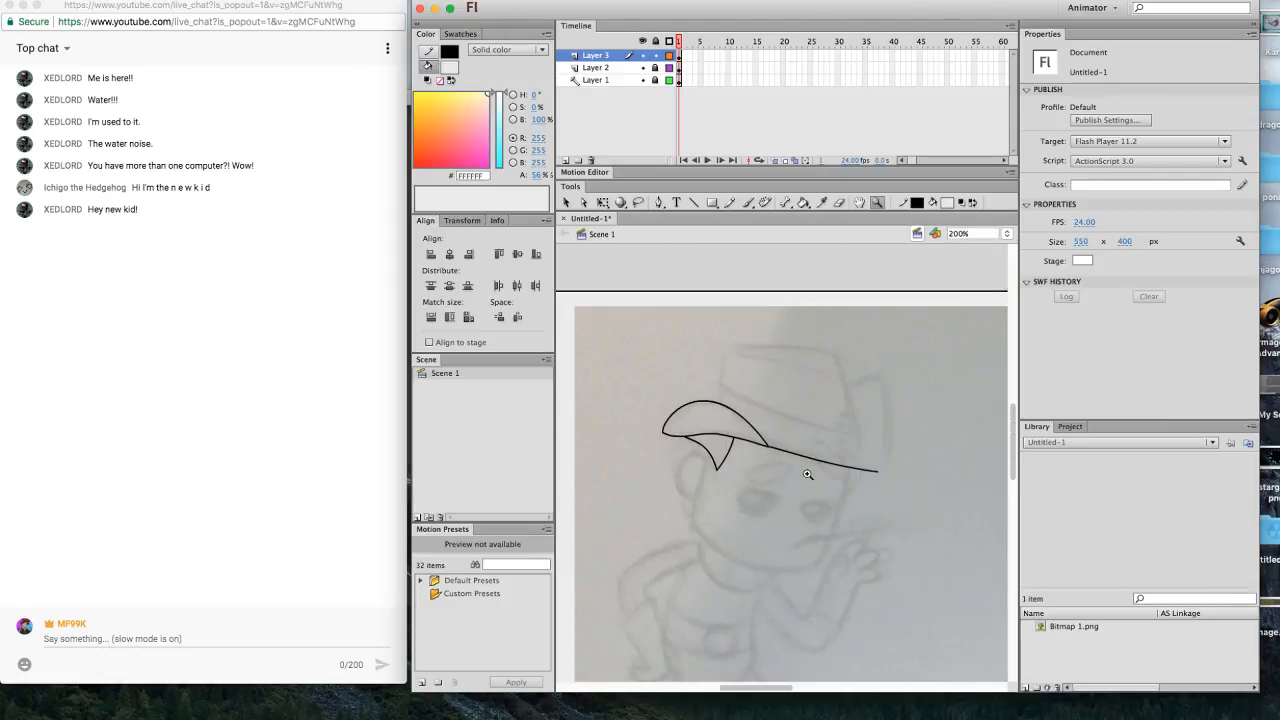
Detach the upper brim curve from the front junction and delete the lower brim segment between the pointed shape and that junction.
left_click(796, 467)
left_click(723, 425)
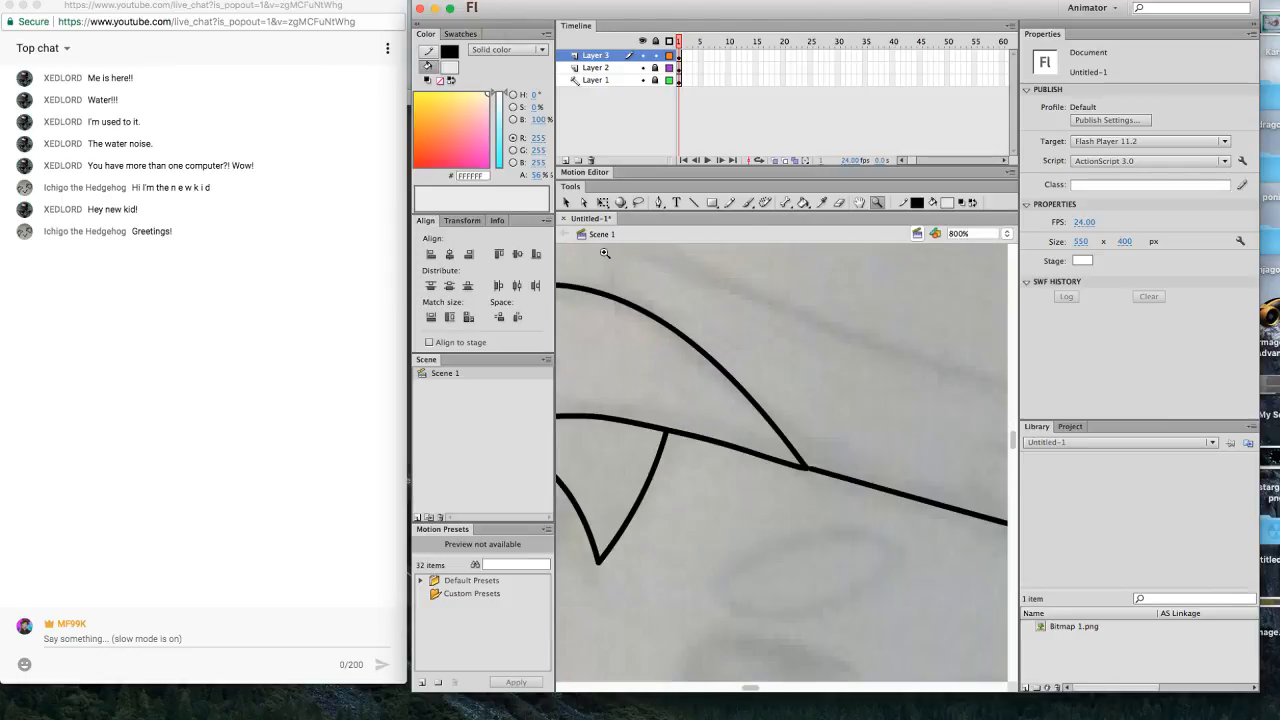
left_click(567, 203)
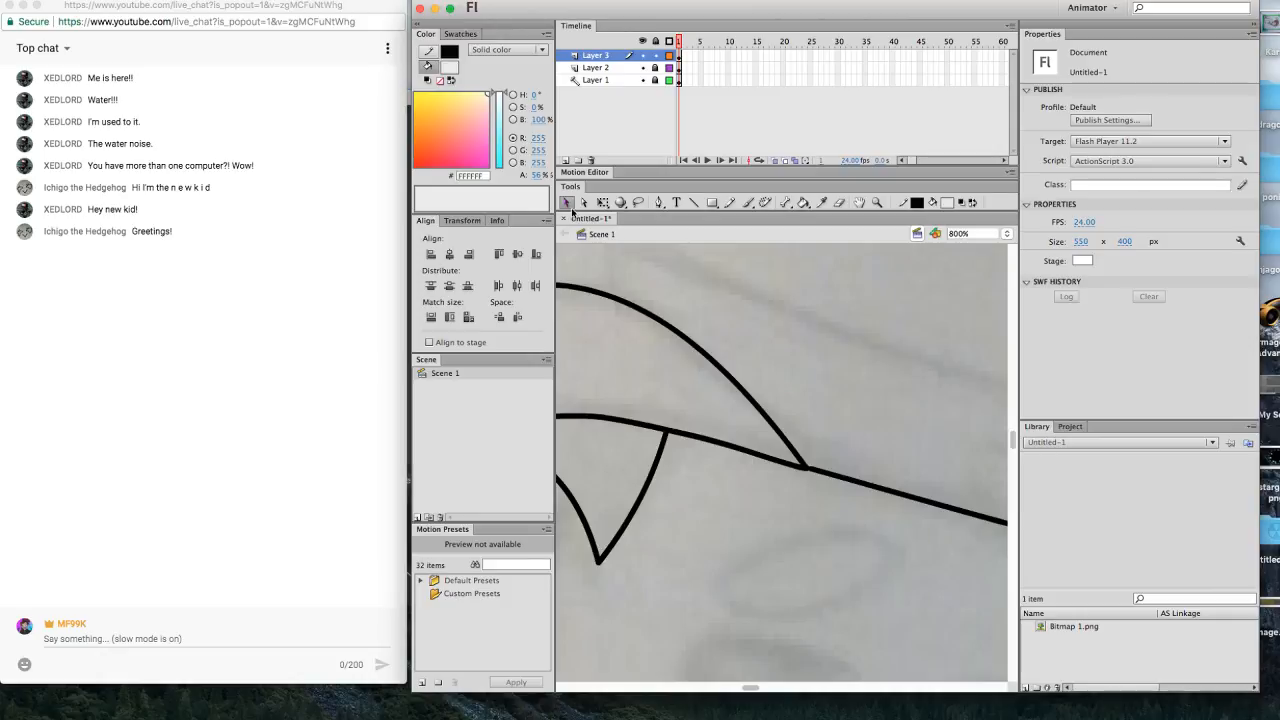
left_click(765, 408)
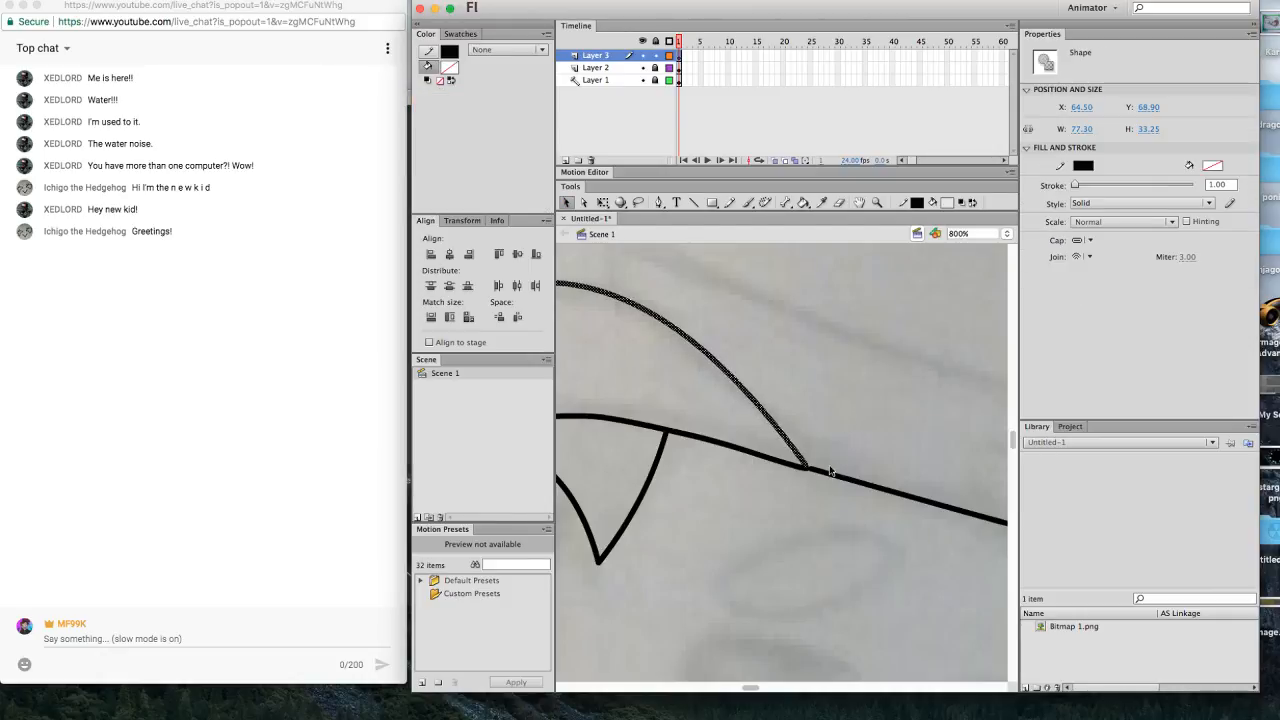
left_click(789, 494)
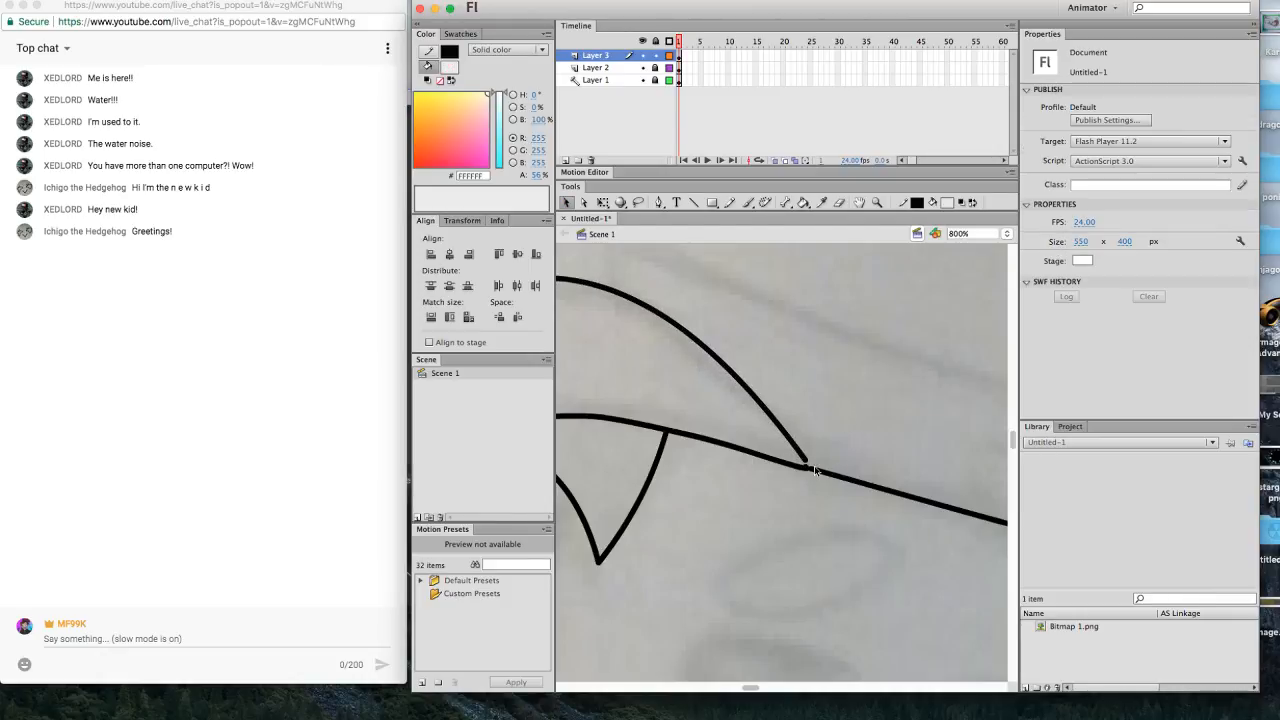
left_click(807, 467)
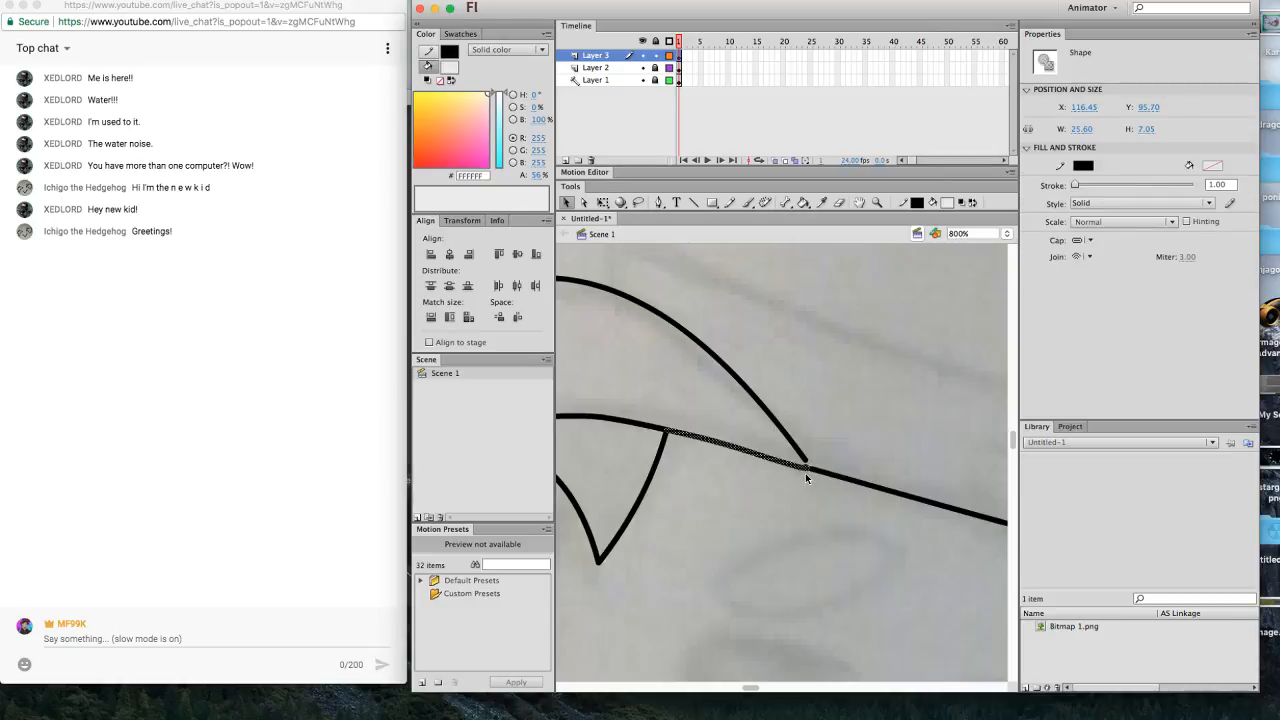
key("Delete")
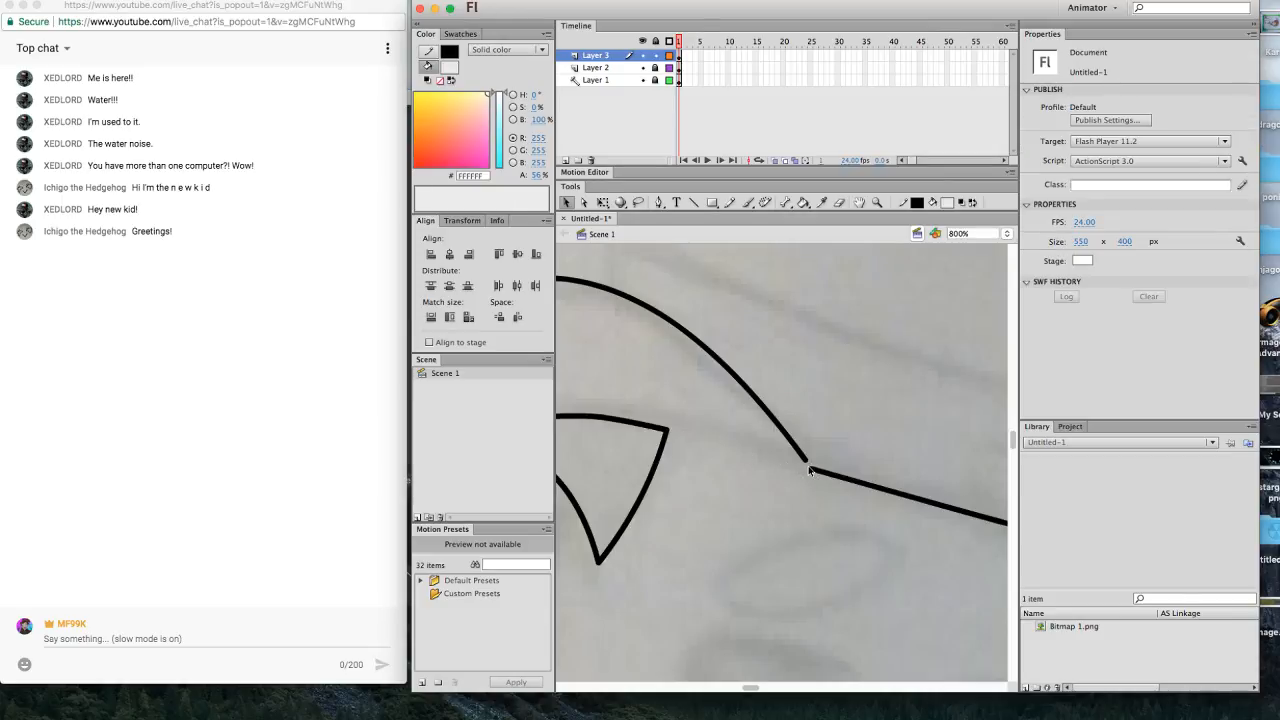
Extend the front brim line back to the pointed shape's upper corner and snap the upper brim curve's end onto it.
left_click_drag(808, 469, 666, 432)
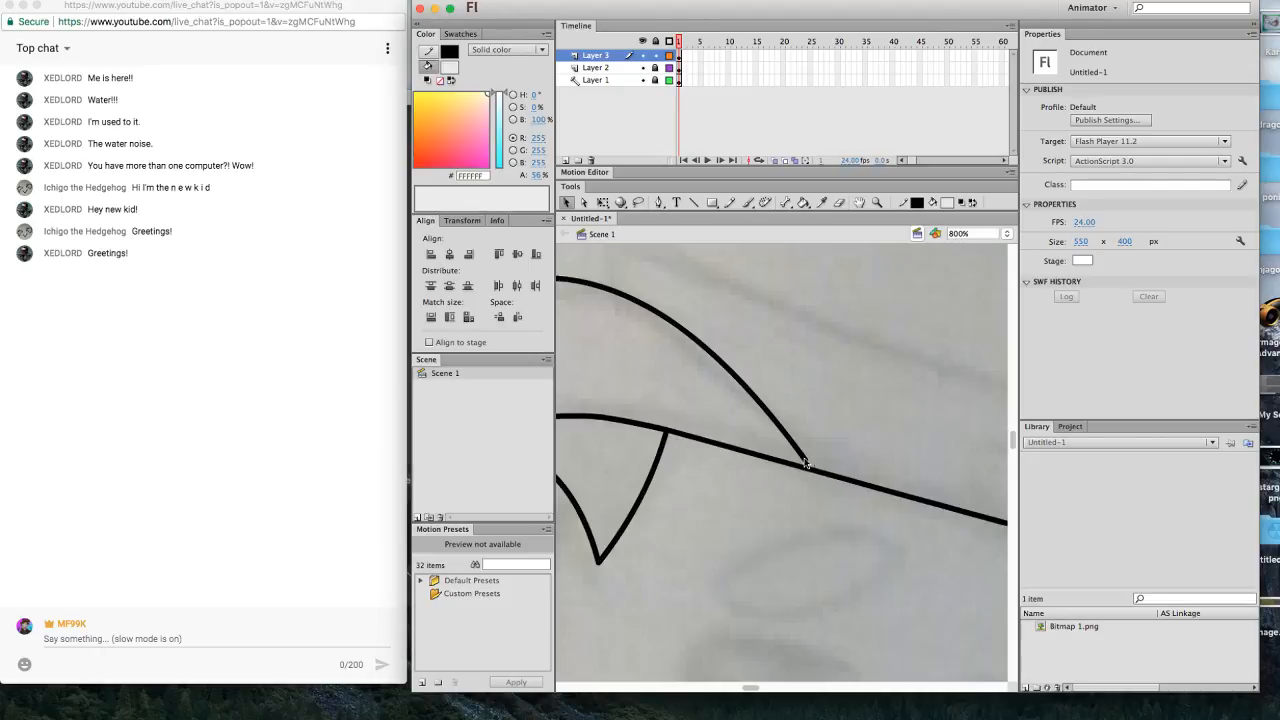
left_click_drag(805, 461, 808, 469)
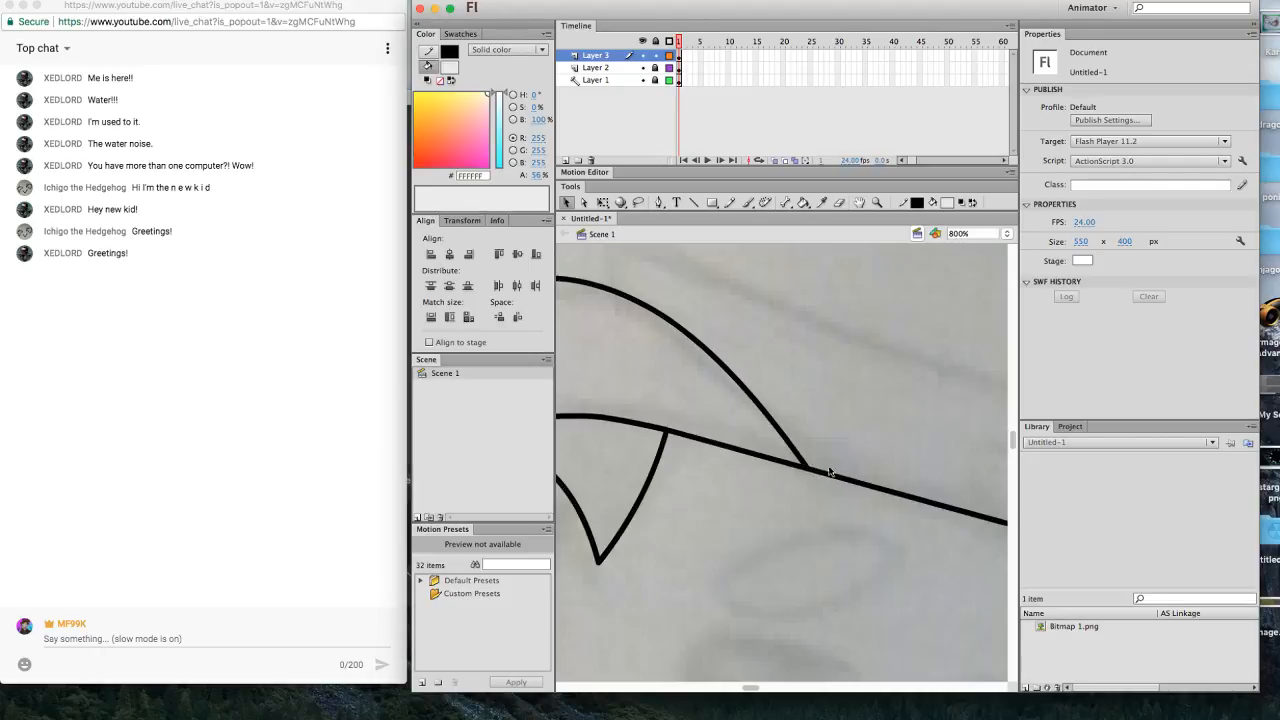
key("z")
left_click(780, 531, "alt")
left_click(780, 452, "alt")
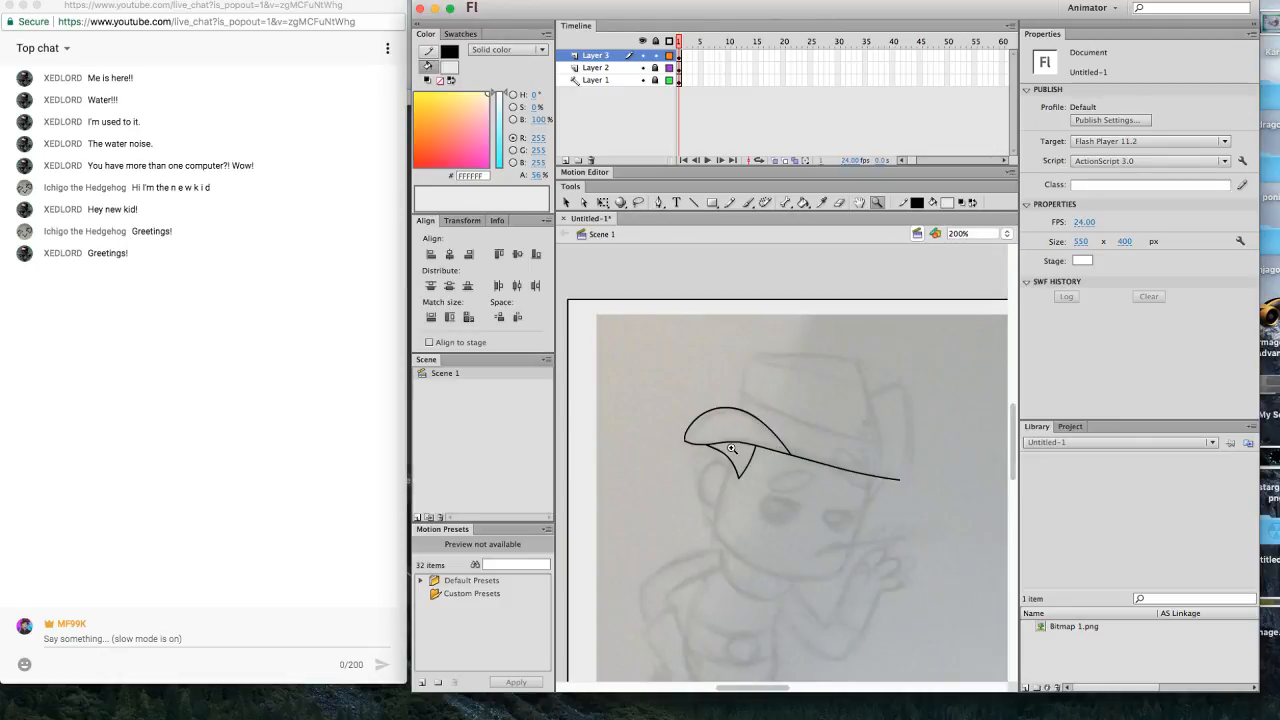
Close the gap at the brim's back tip by joining the upper and lower brim curves there.
left_click(731, 449)
left_click(694, 446)
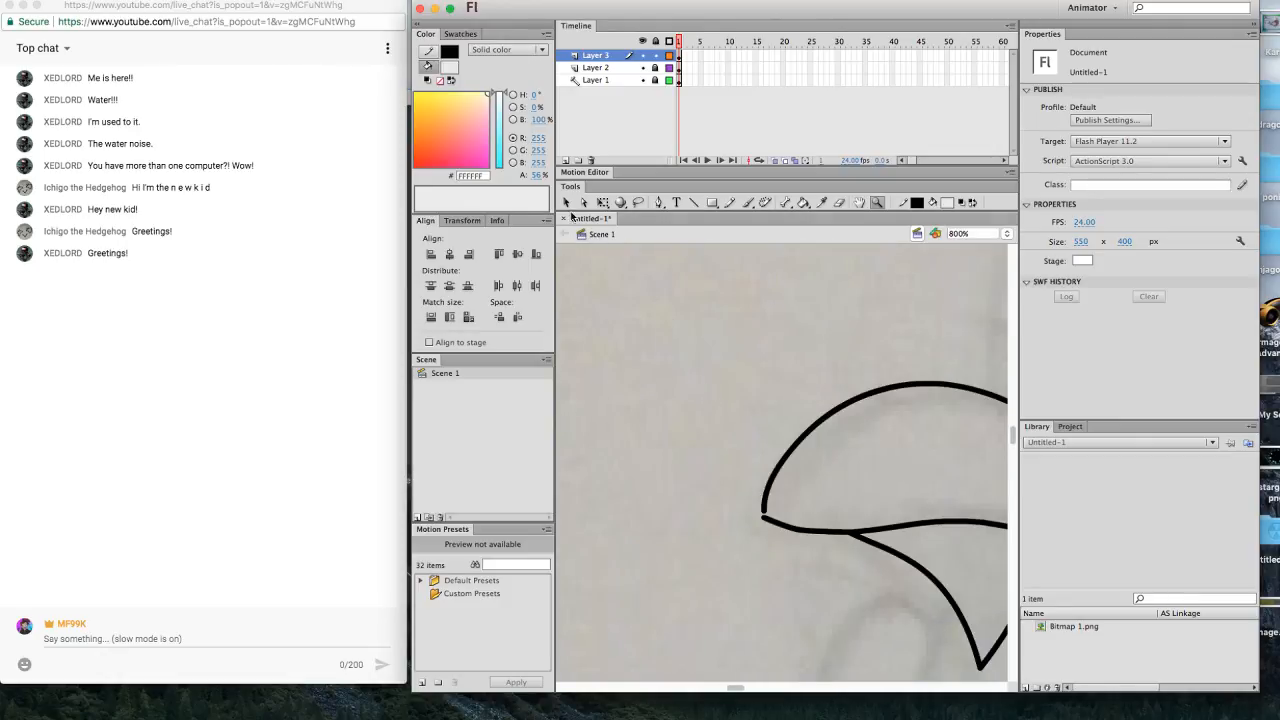
left_click(567, 202)
left_click_drag(763, 518, 764, 527)
left_click_drag(733, 689, 743, 690)
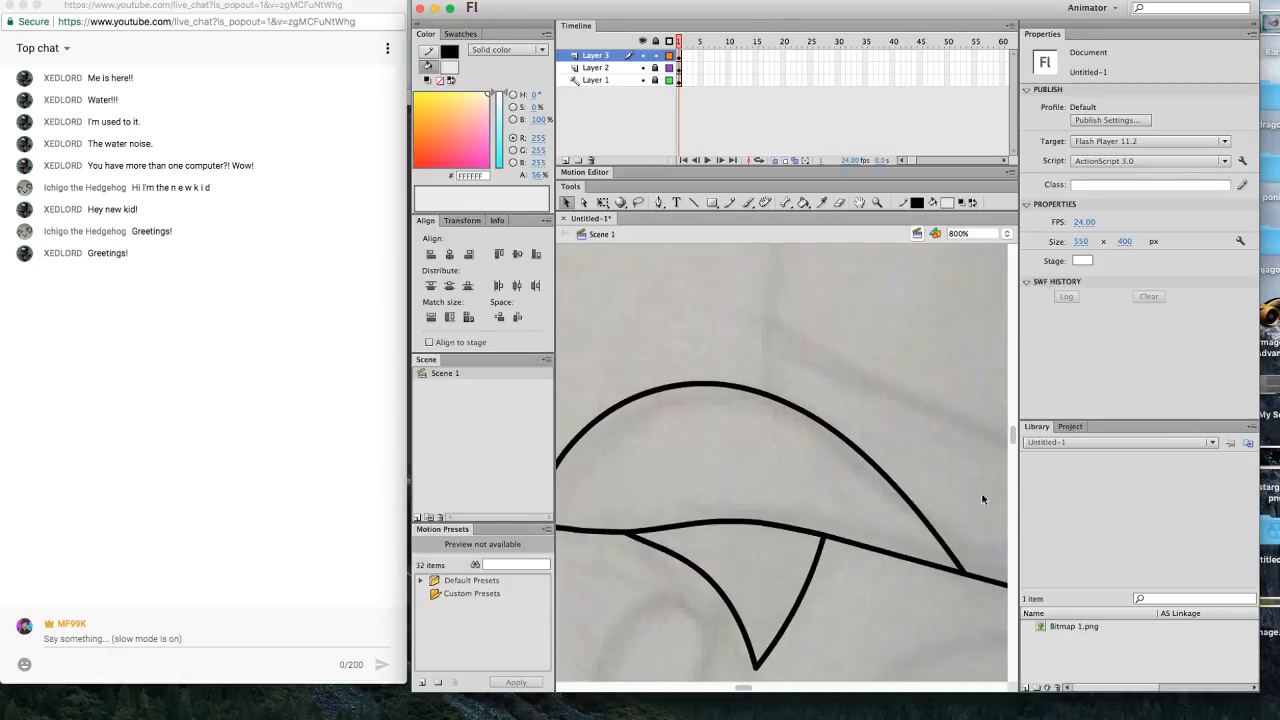
left_click_drag(1010, 438, 1011, 449)
key("z")
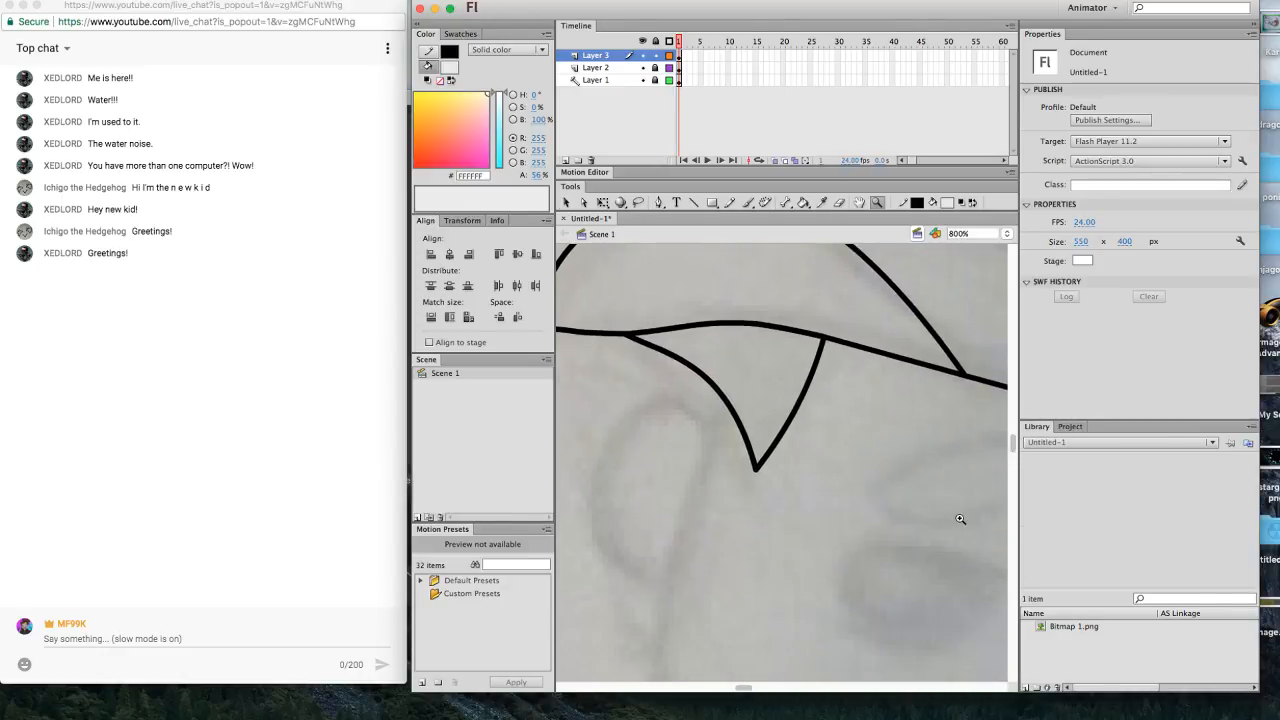
left_click(920, 528, "alt")
left_click(915, 526, "alt")
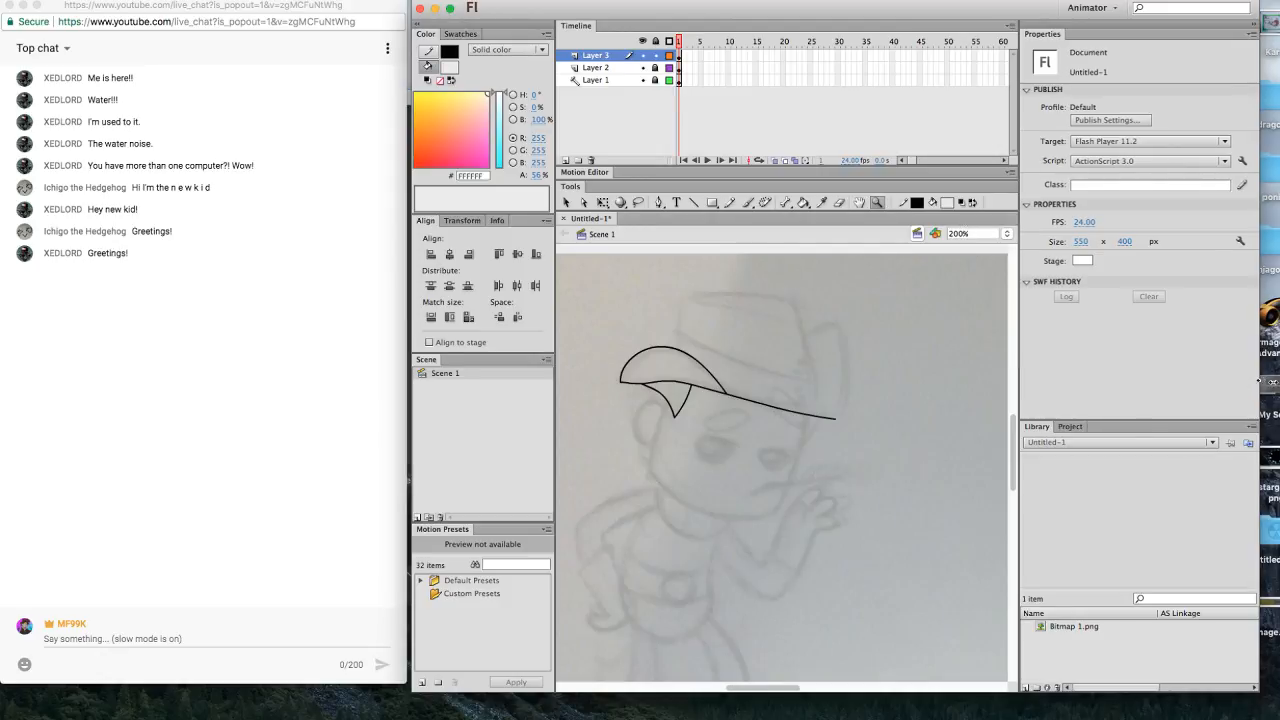
Widen the program window and activate the Paint Bucket tool.
left_click_drag(1261, 380, 1279, 382)
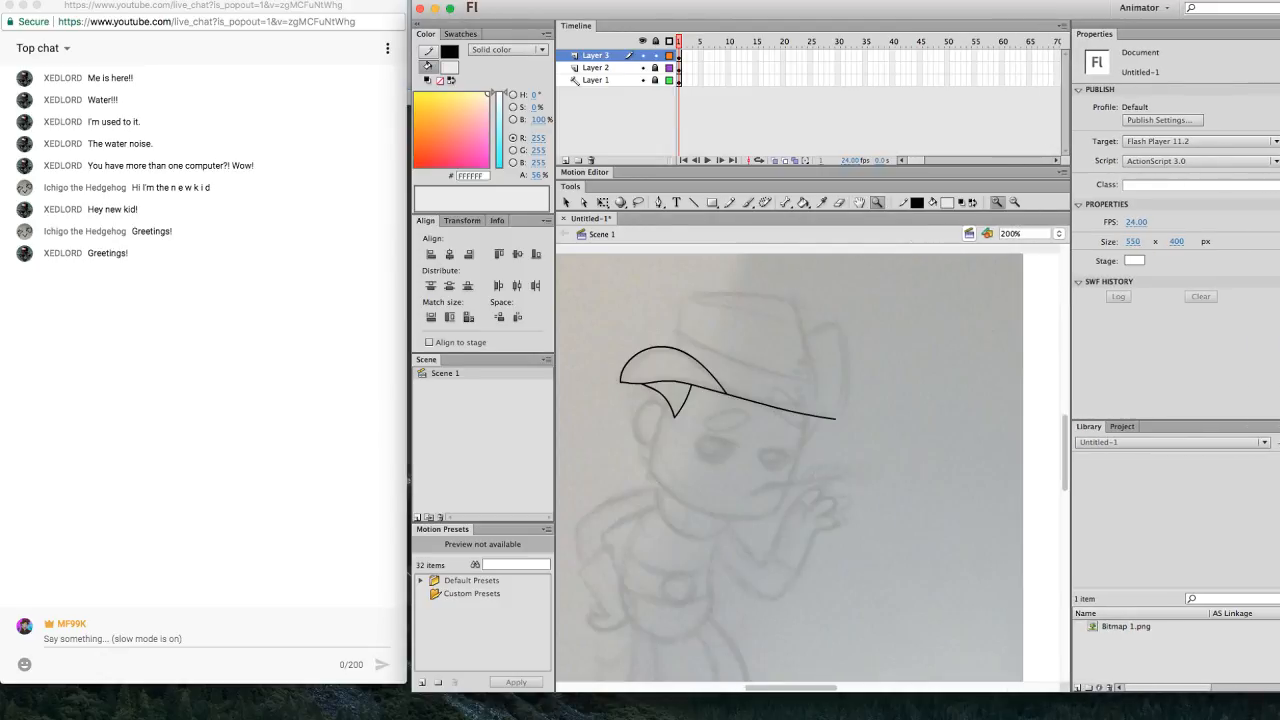
left_click(788, 205)
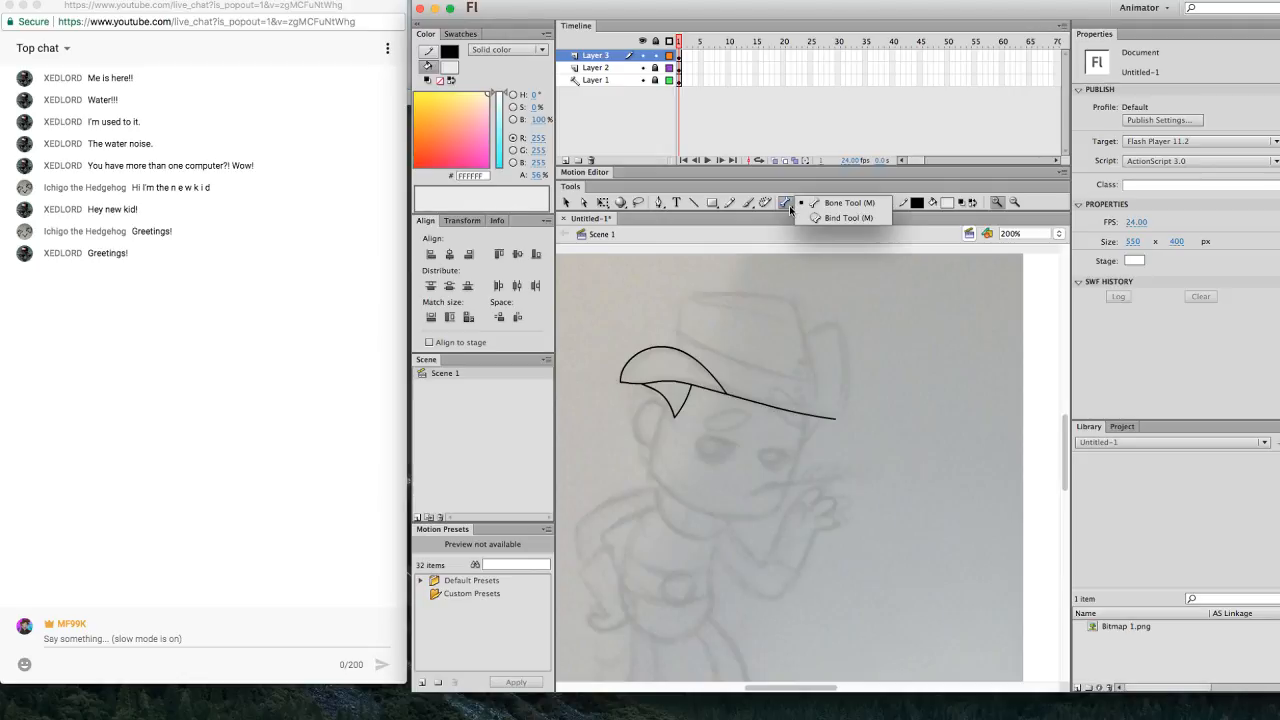
left_click(789, 205)
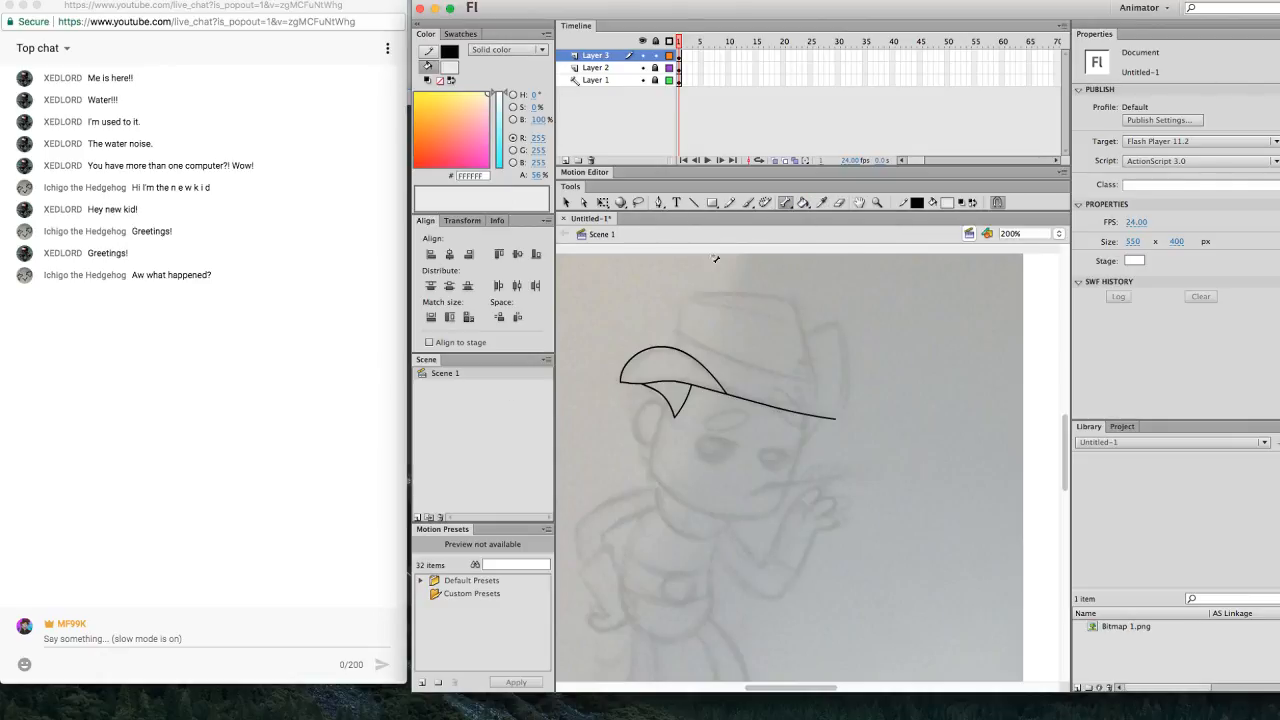
left_click(624, 203)
left_click(621, 204)
left_click(803, 203)
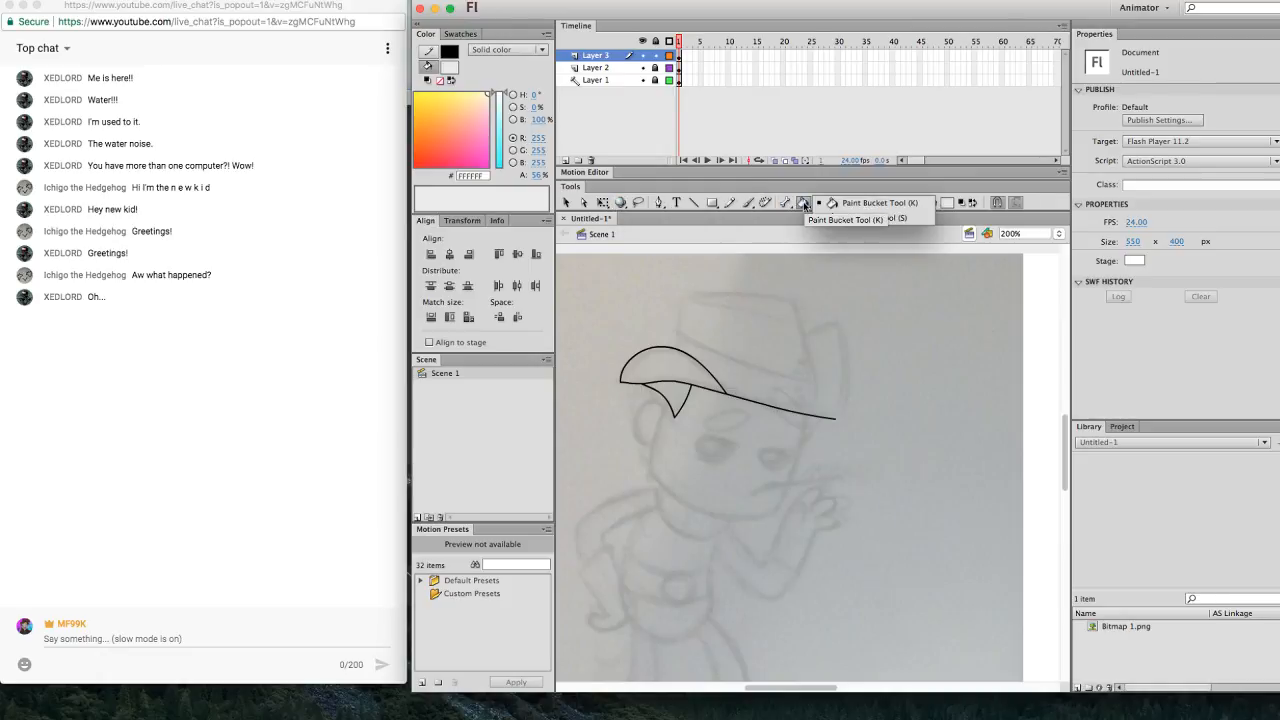
left_click(801, 210)
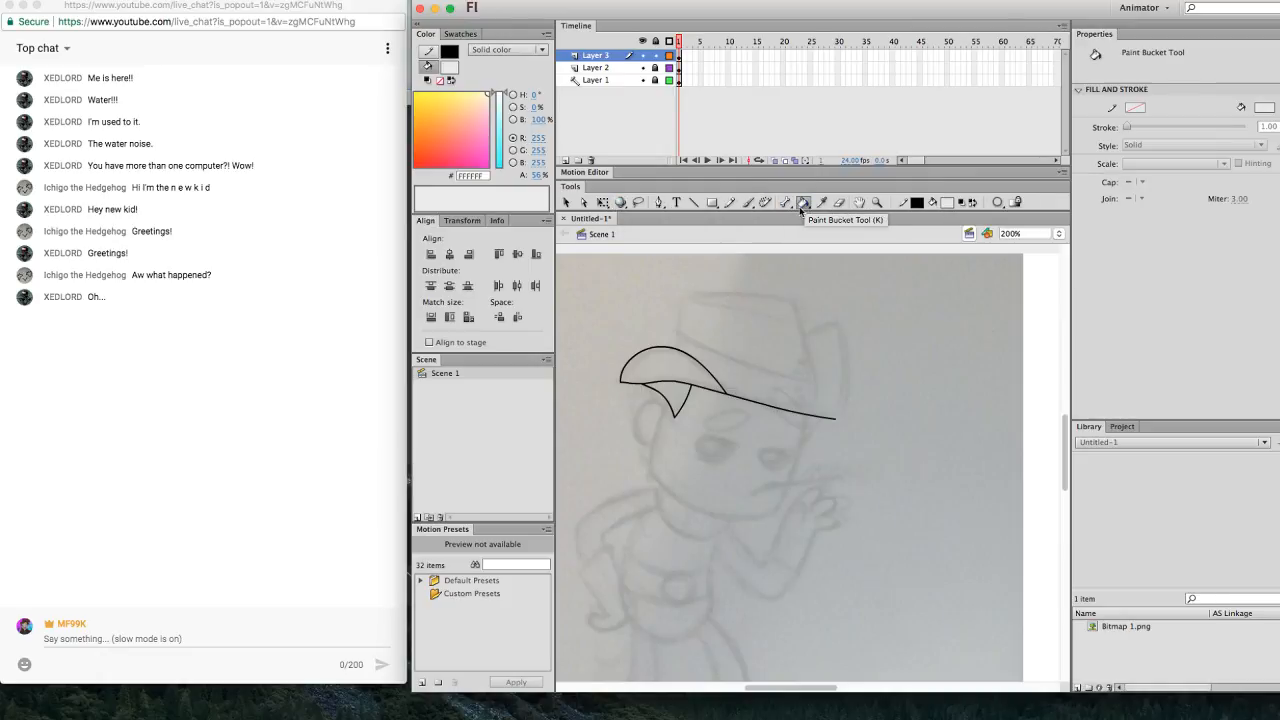
Widen the stage area by narrowing the Properties panel beside it.
left_click(999, 204)
left_click(999, 204)
left_click_drag(1071, 231, 1152, 231)
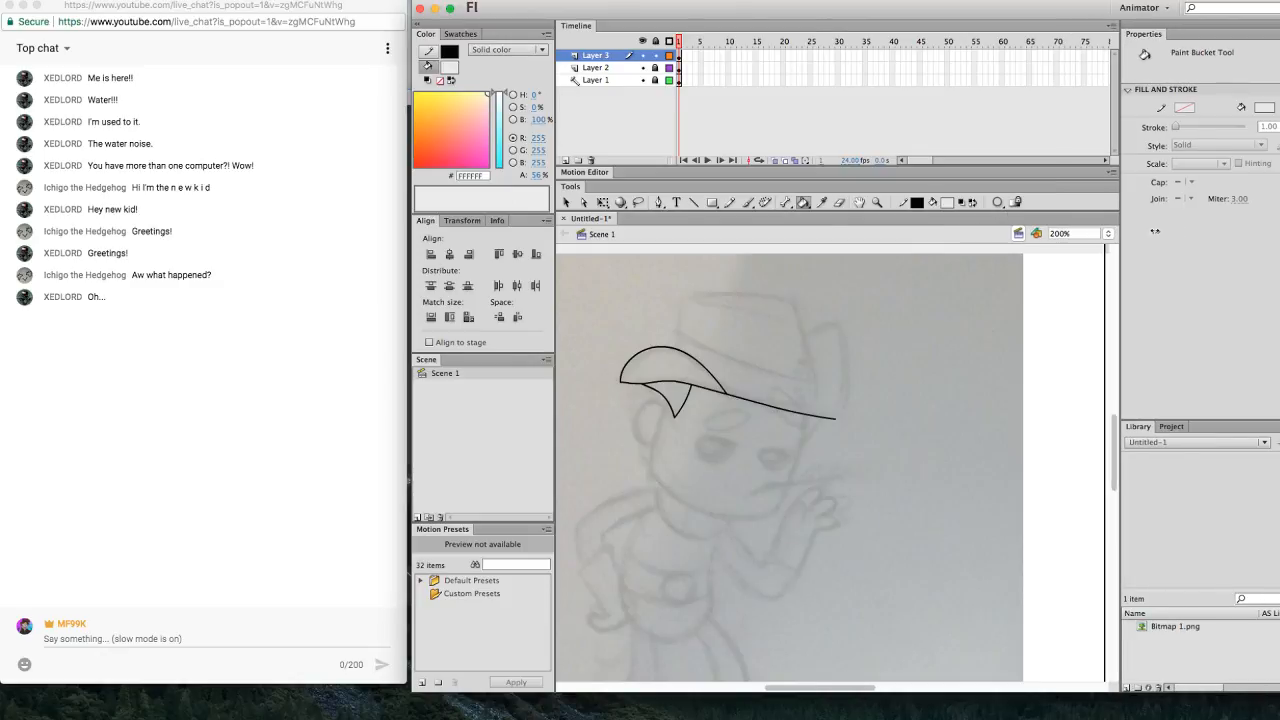
Delete all the traced hat brim lines from the drawing layer.
left_click(567, 203)
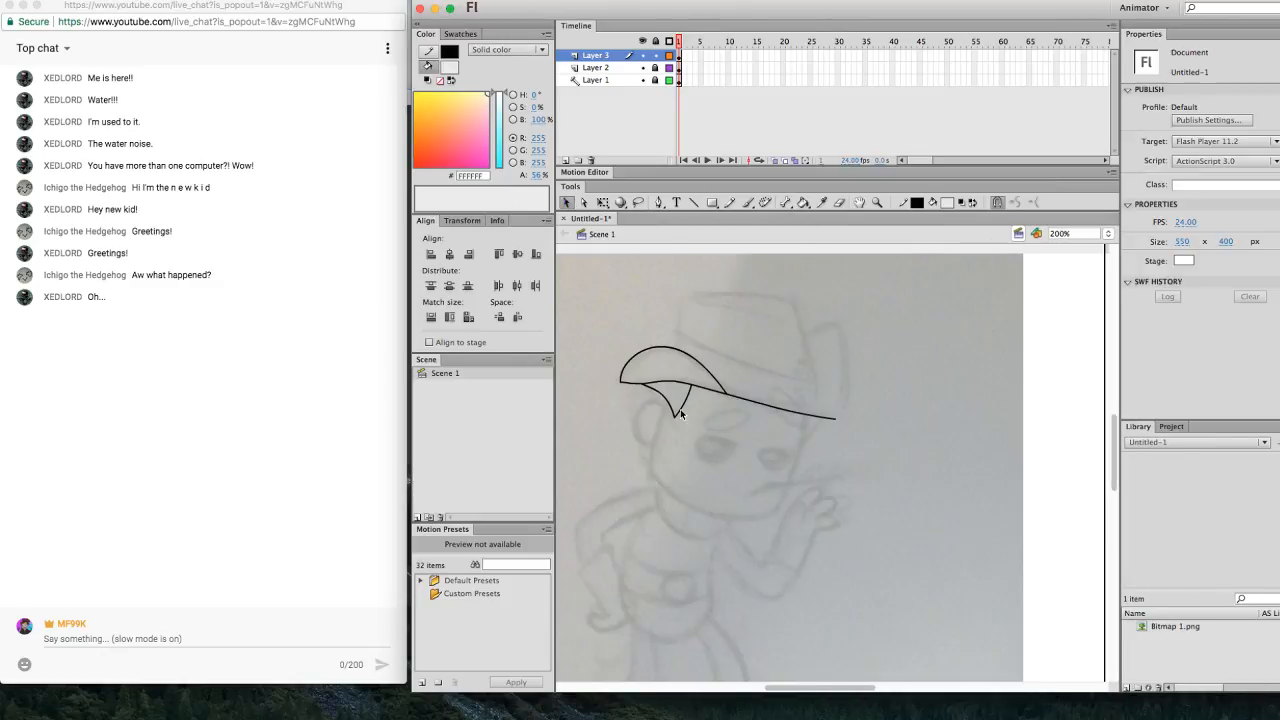
left_click(676, 350)
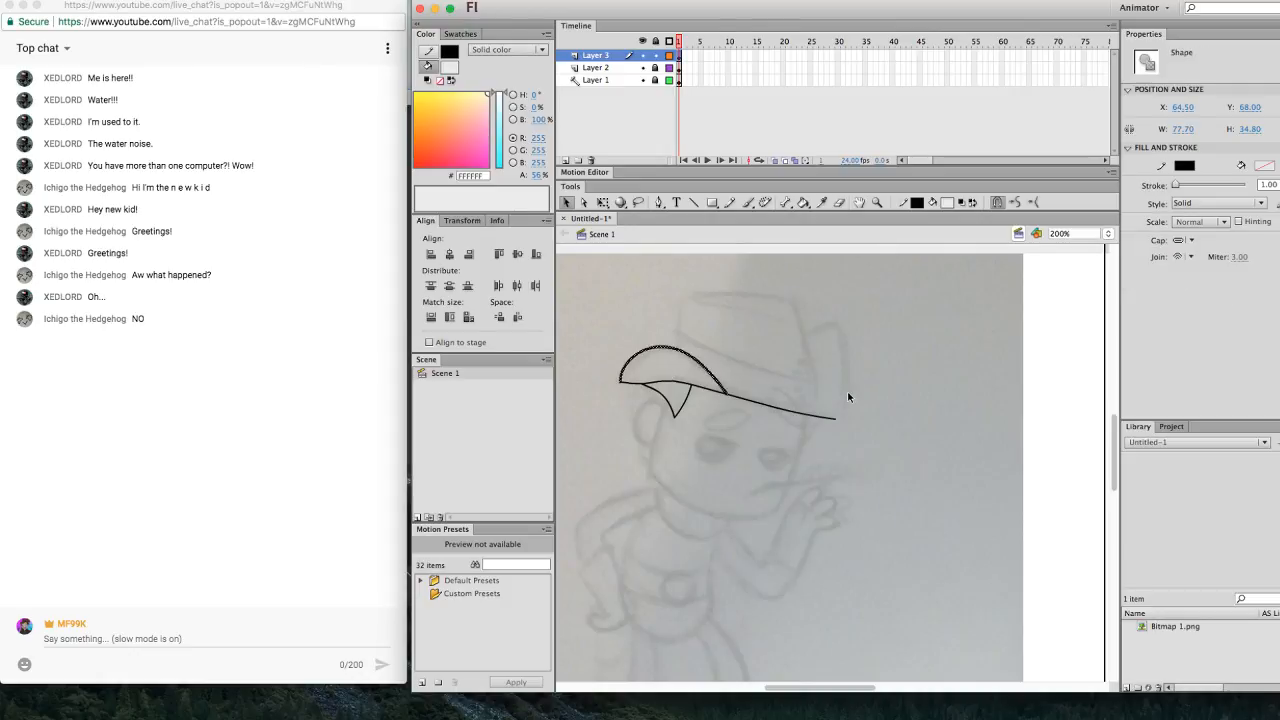
left_click(847, 392)
left_click(697, 390)
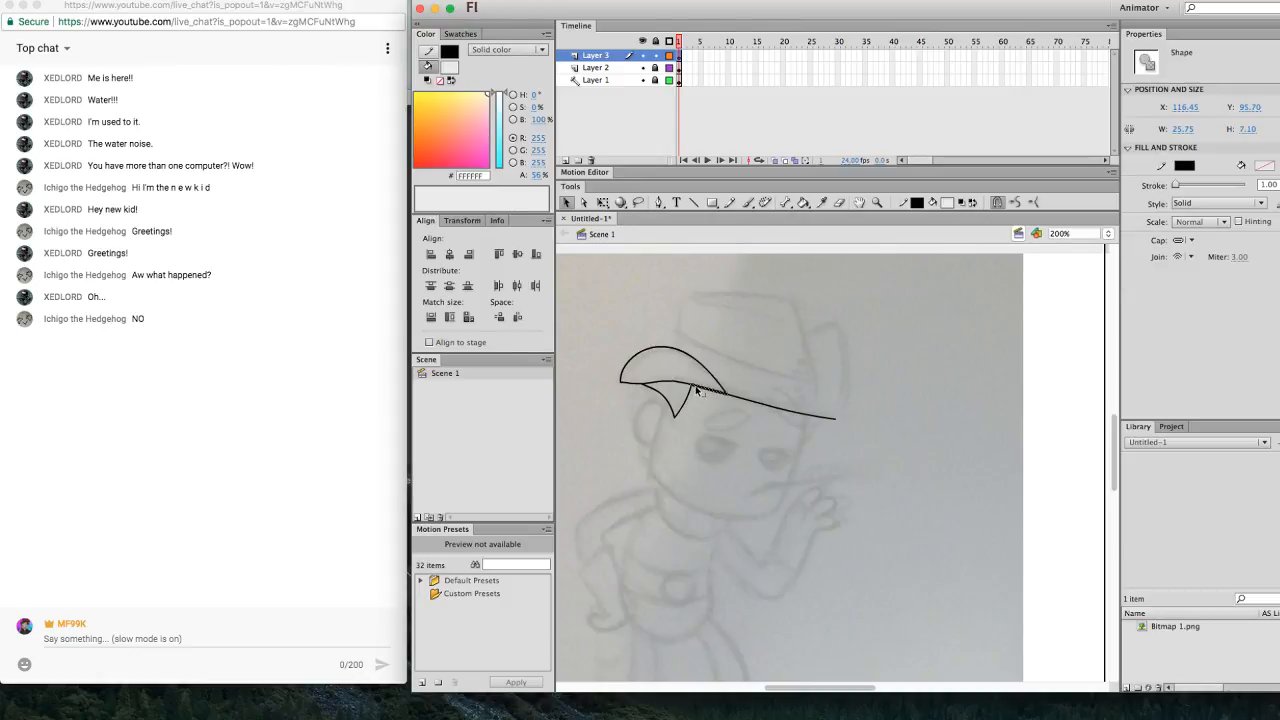
left_click_drag(846, 463, 614, 320)
key("Delete")
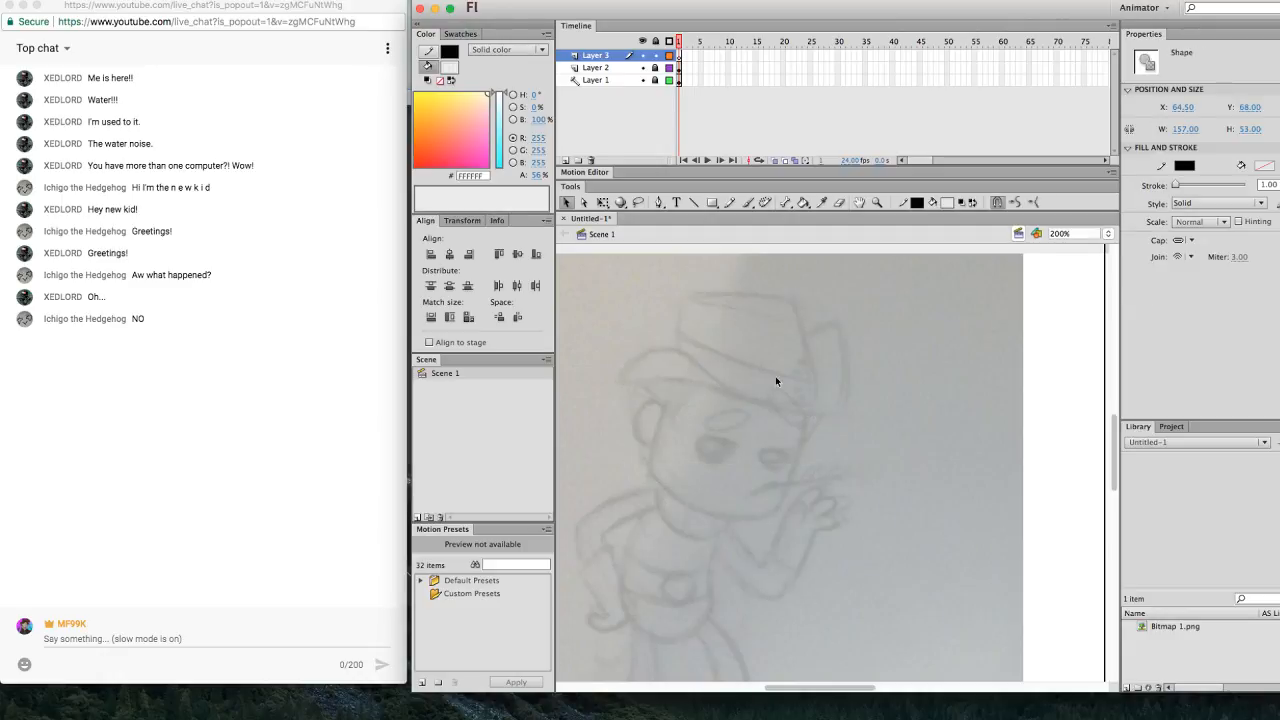
Close the Flash document window and switch to Adobe Illustrator CS5.
left_click(420, 8)
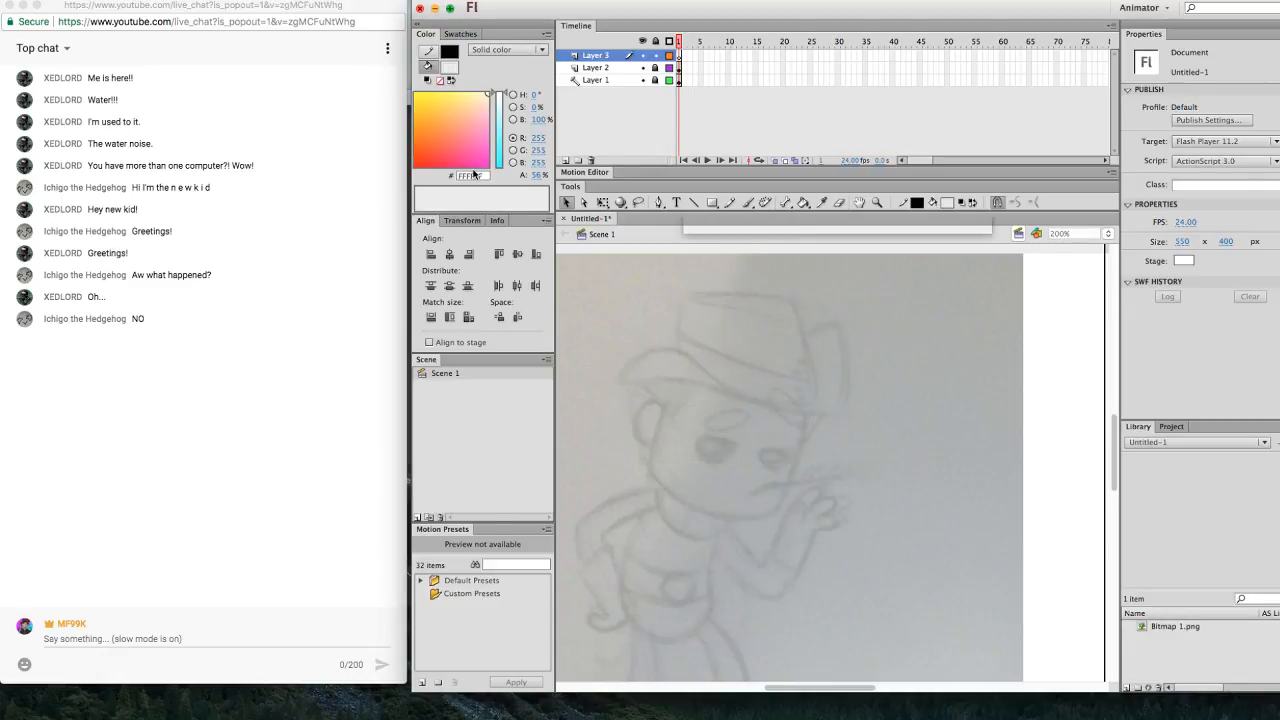
left_click(801, 296)
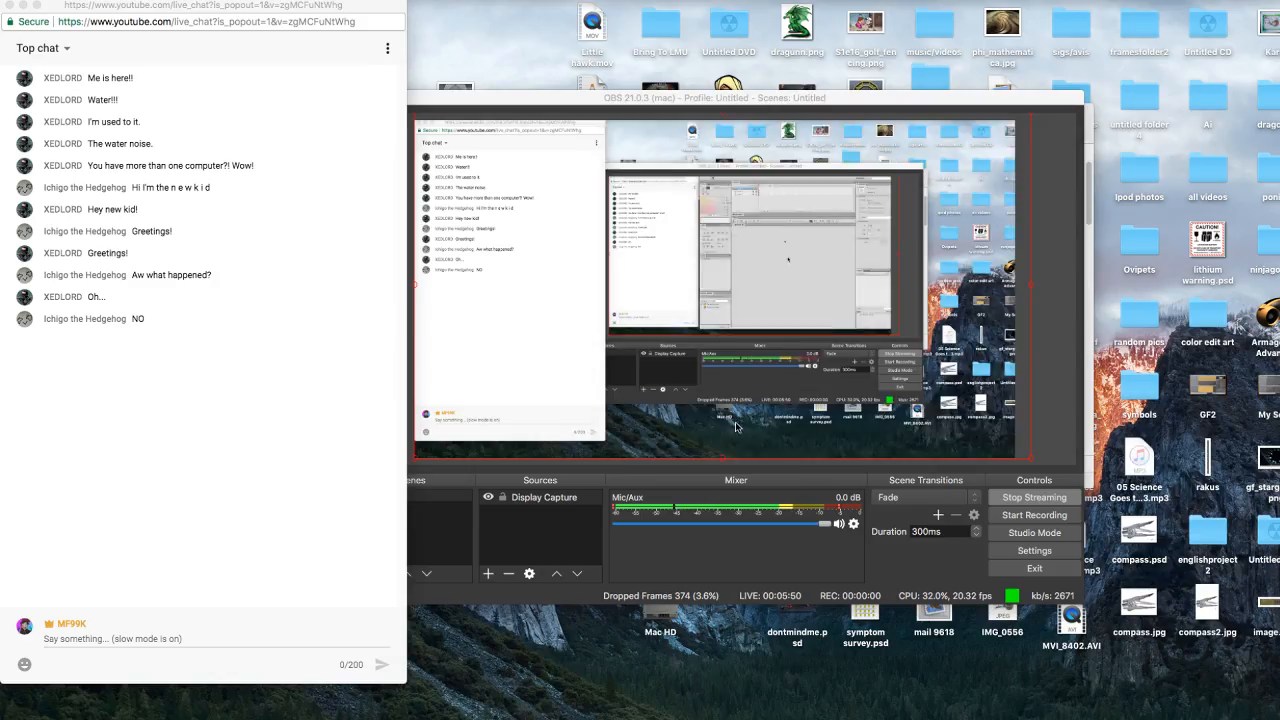
left_click(476, 706)
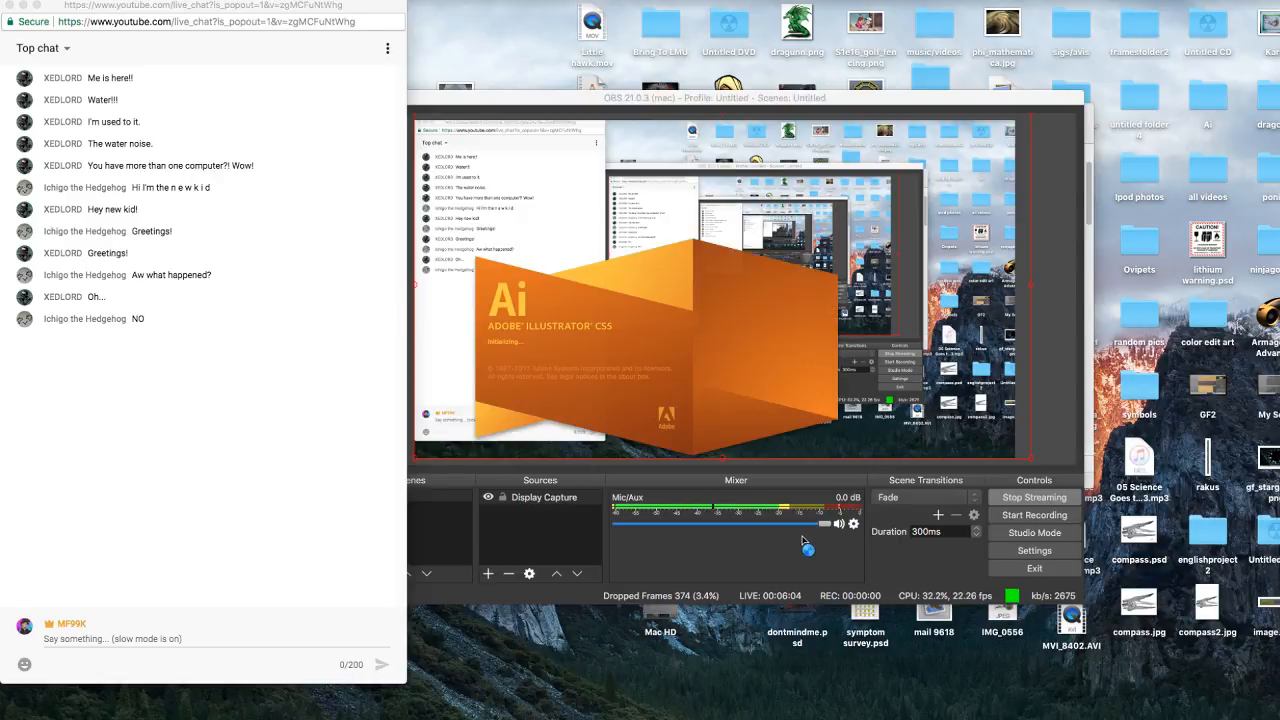
mouse_move(627, 712)
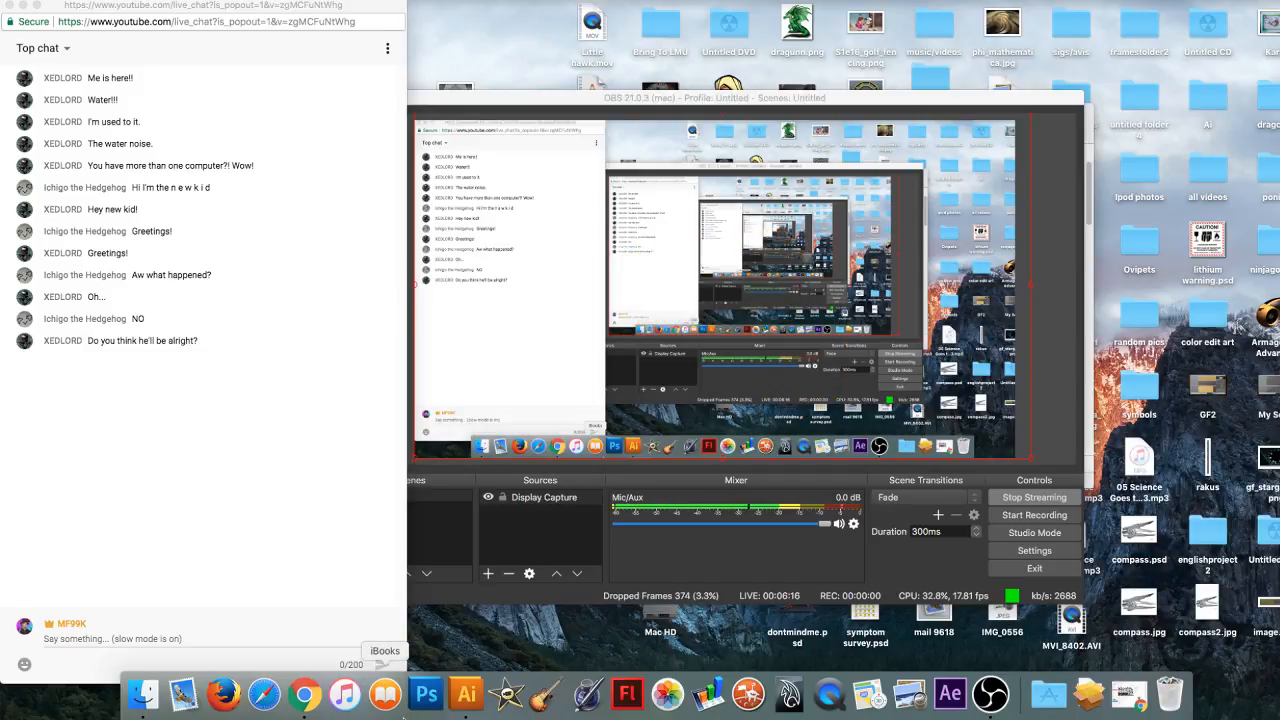
left_click(280, 576)
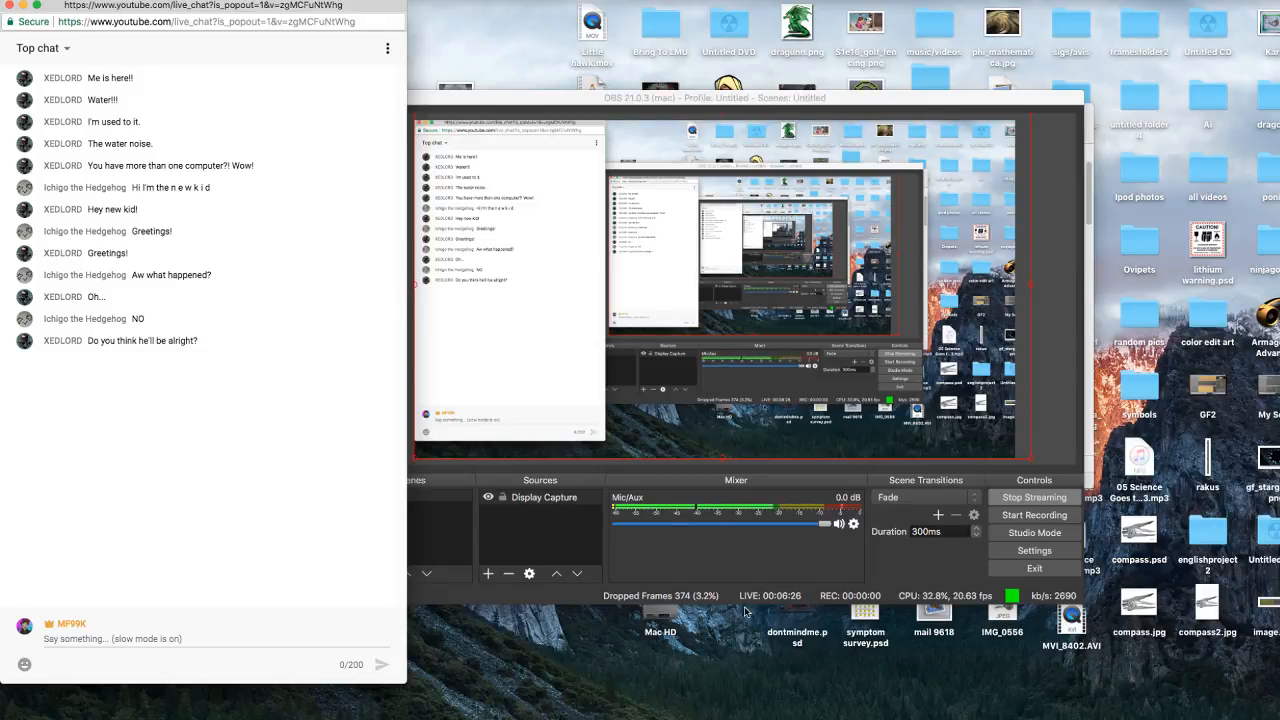
mouse_move(670, 700)
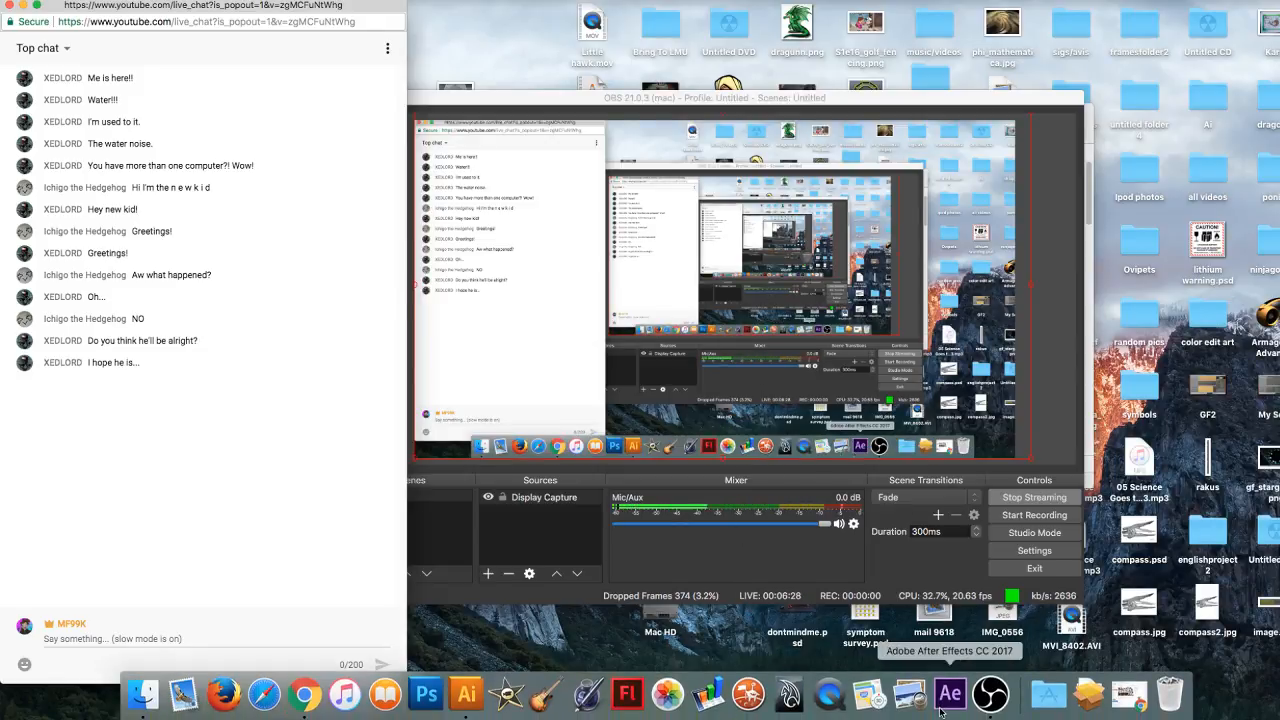
left_click(448, 694)
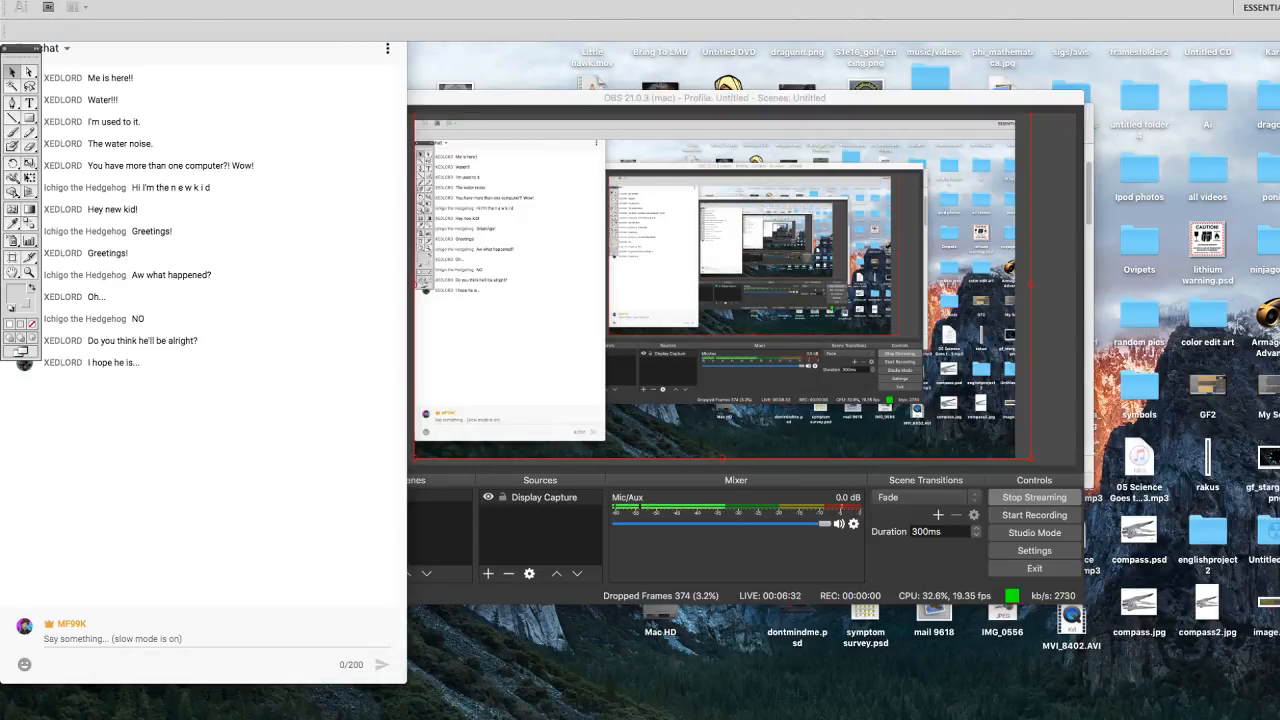
Create a new document with one artboard at the custom size of 40 × 40 in.
left_click(106, 0)
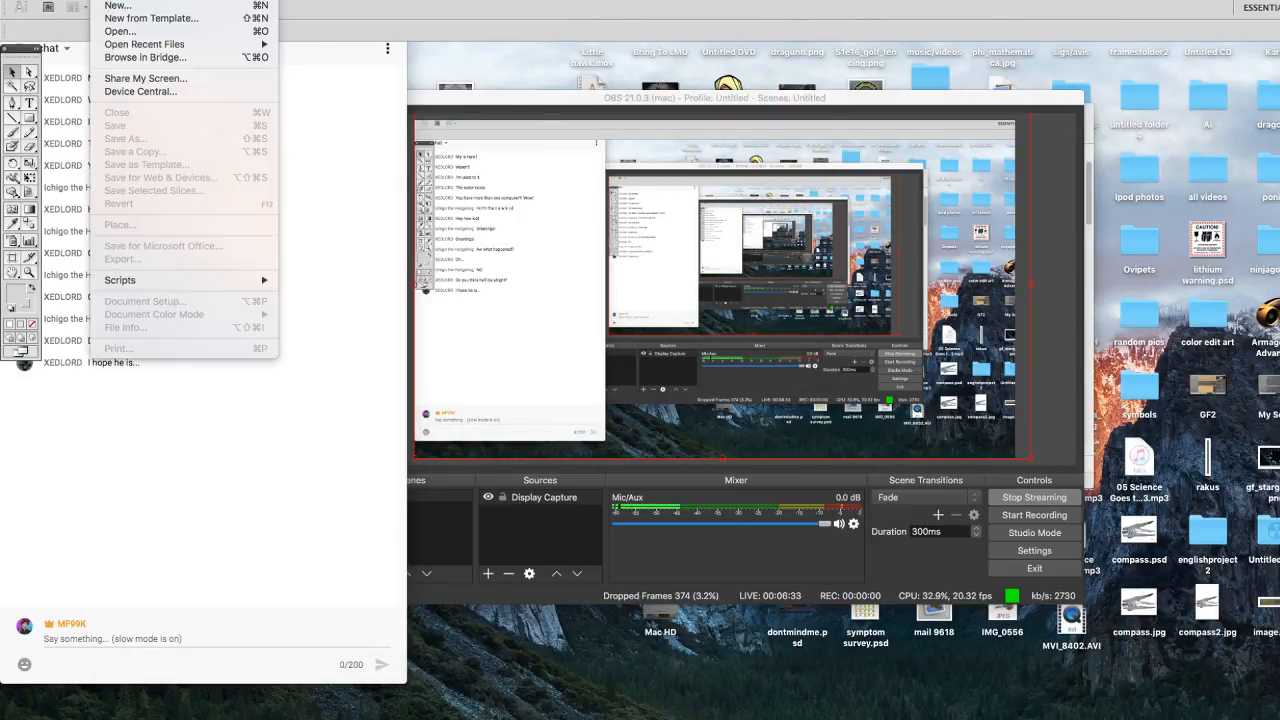
left_click(134, 6)
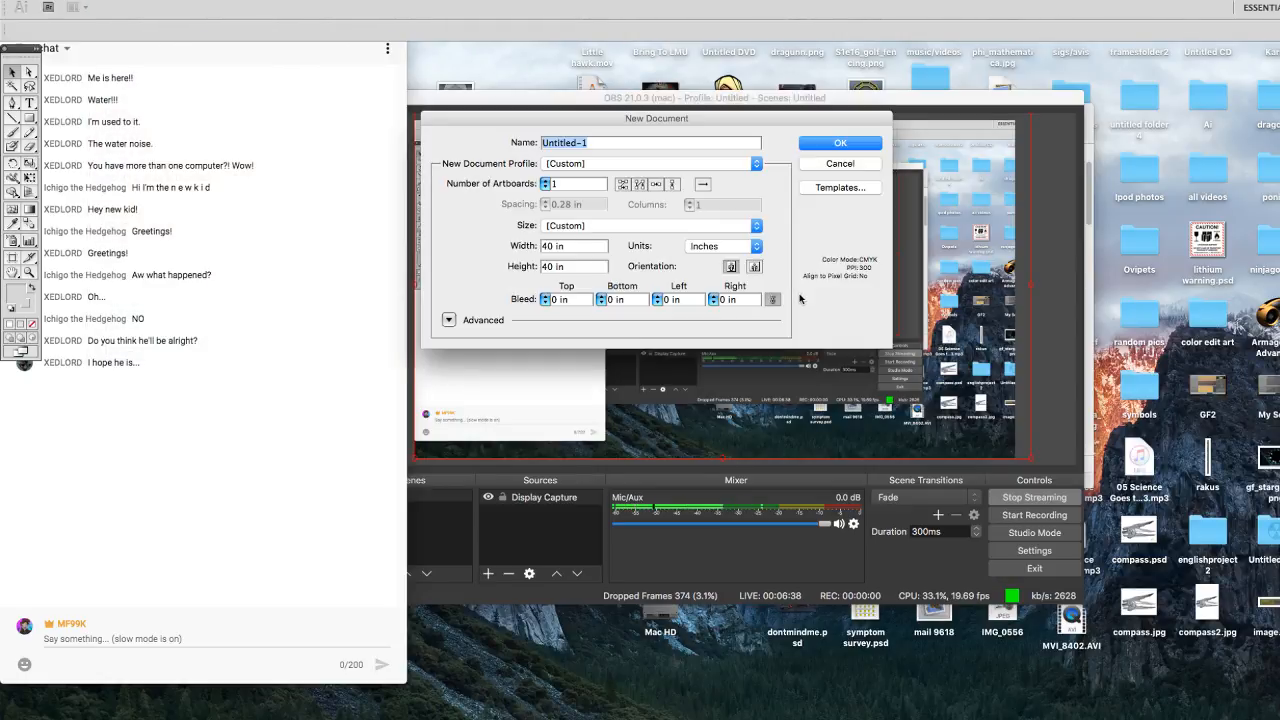
left_click(587, 164)
left_click(587, 164)
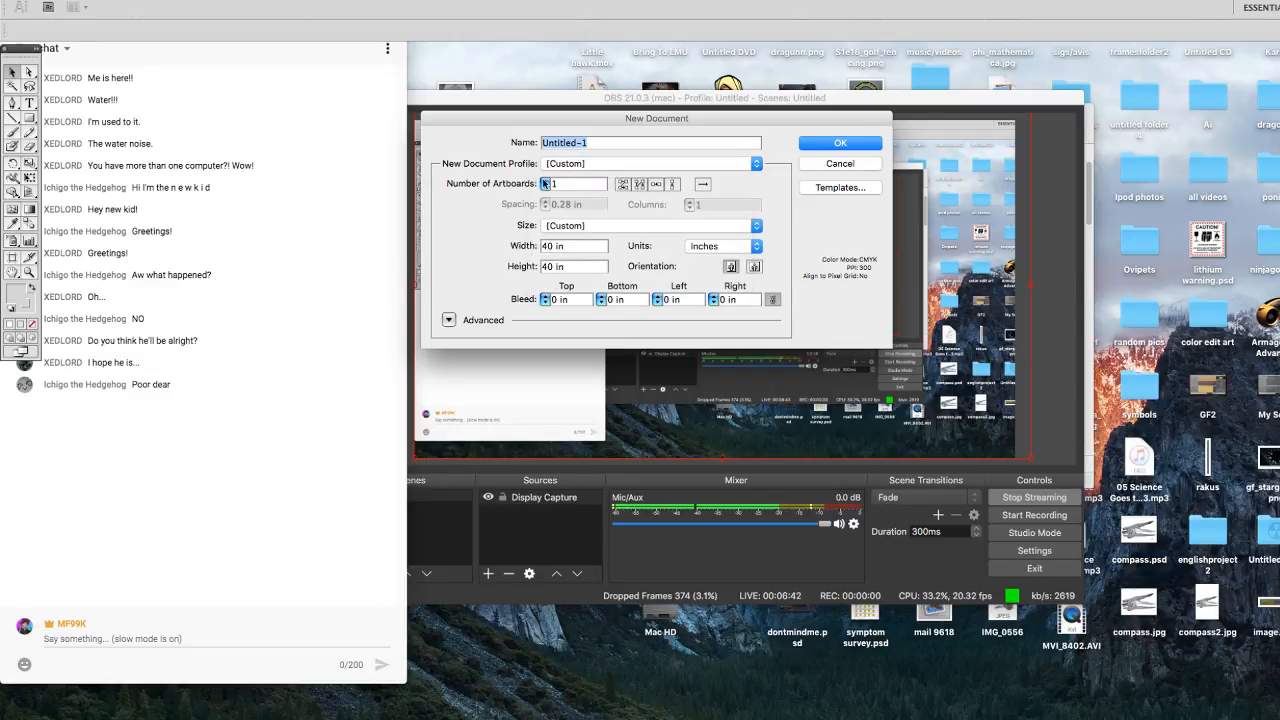
left_click(563, 228)
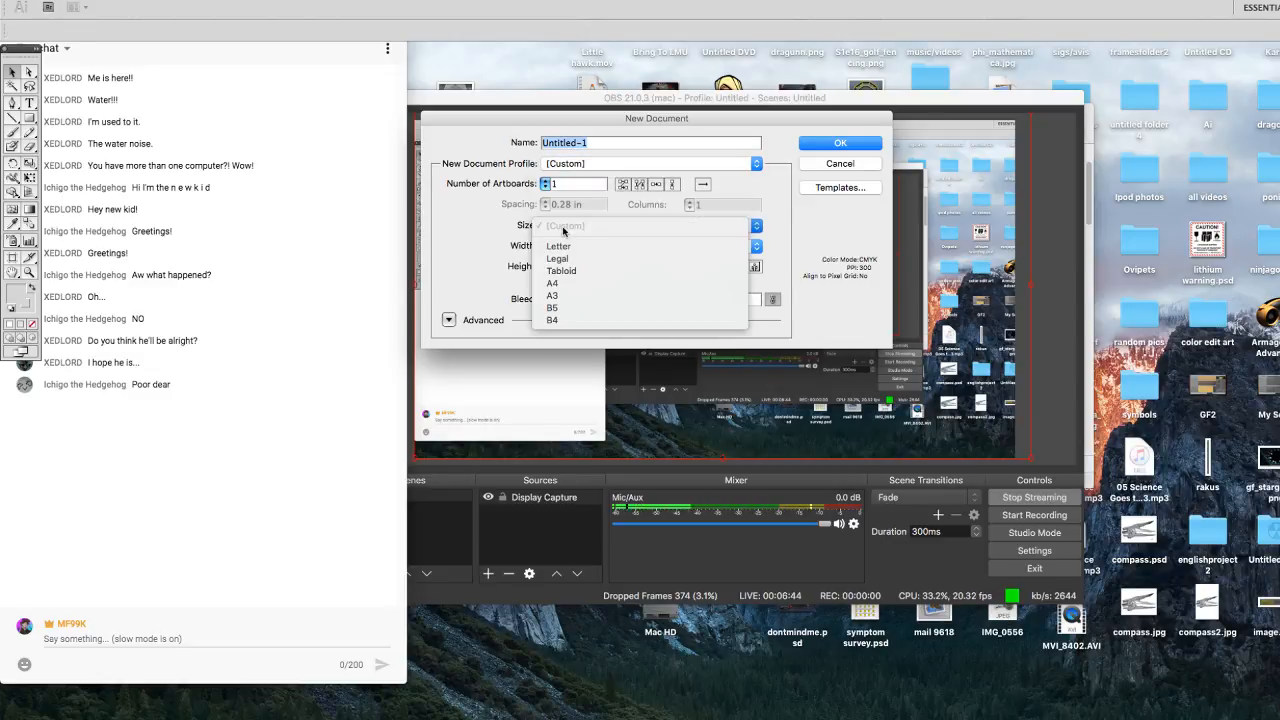
left_click(563, 230)
left_click(840, 143)
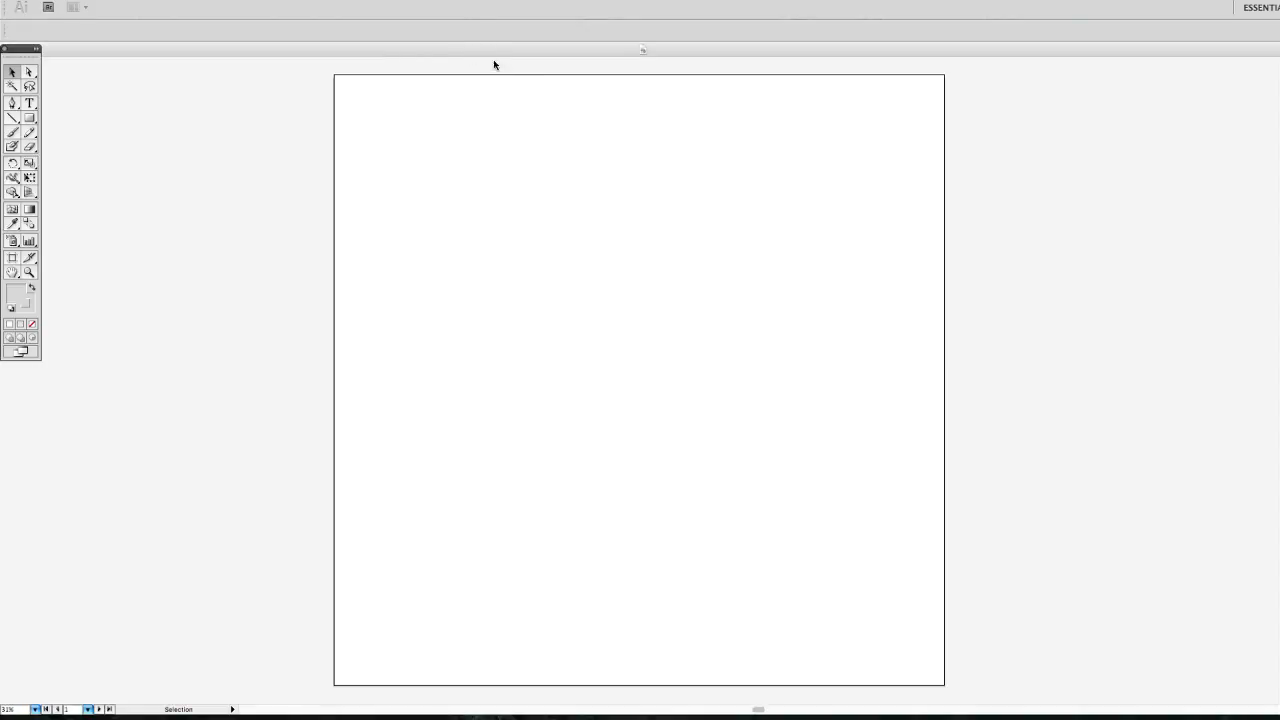
Resize and place the document window beside the chat with the full artboard in view.
left_click_drag(543, 51, 800, 122)
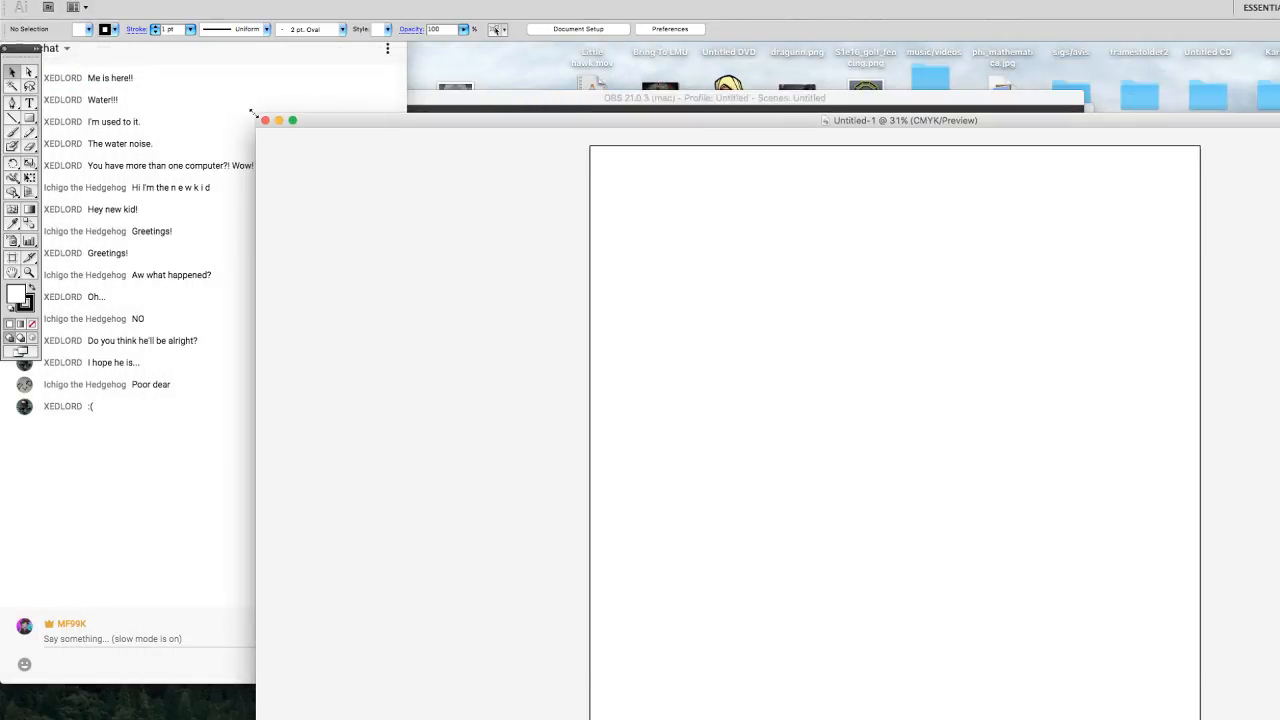
left_click_drag(311, 122, 488, 91)
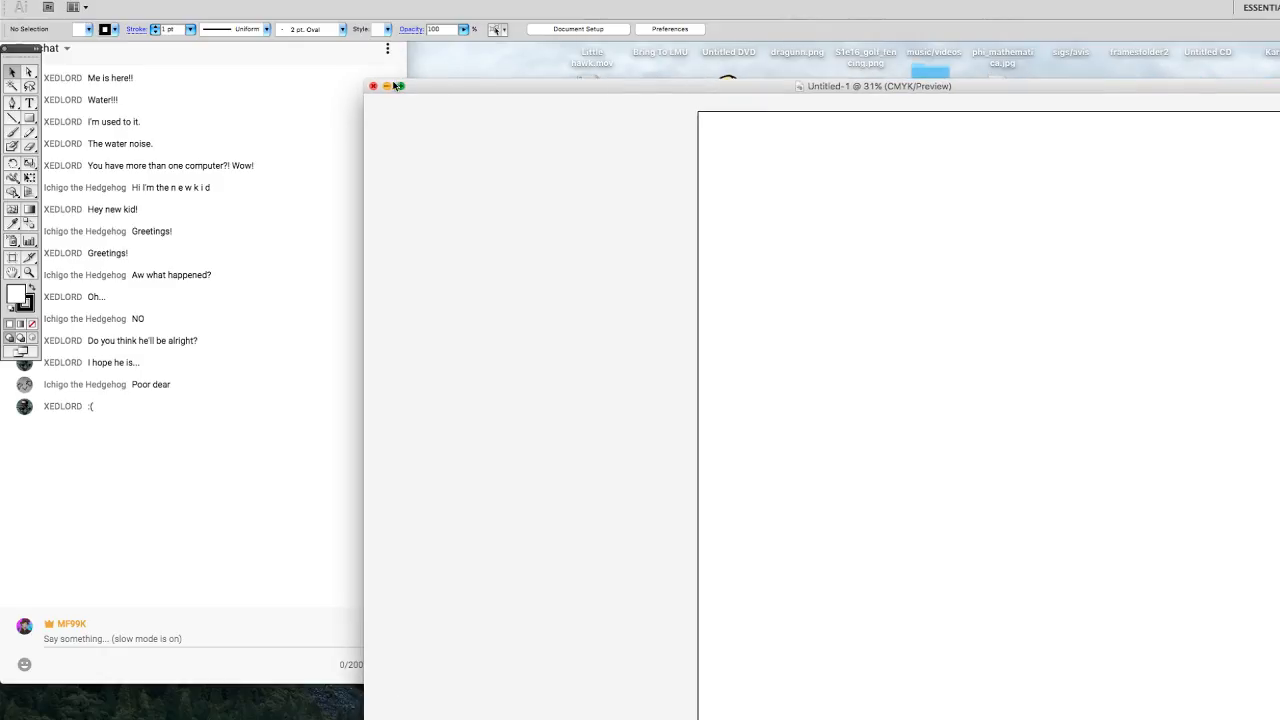
left_click_drag(360, 78, 898, 87)
double_click(908, 94)
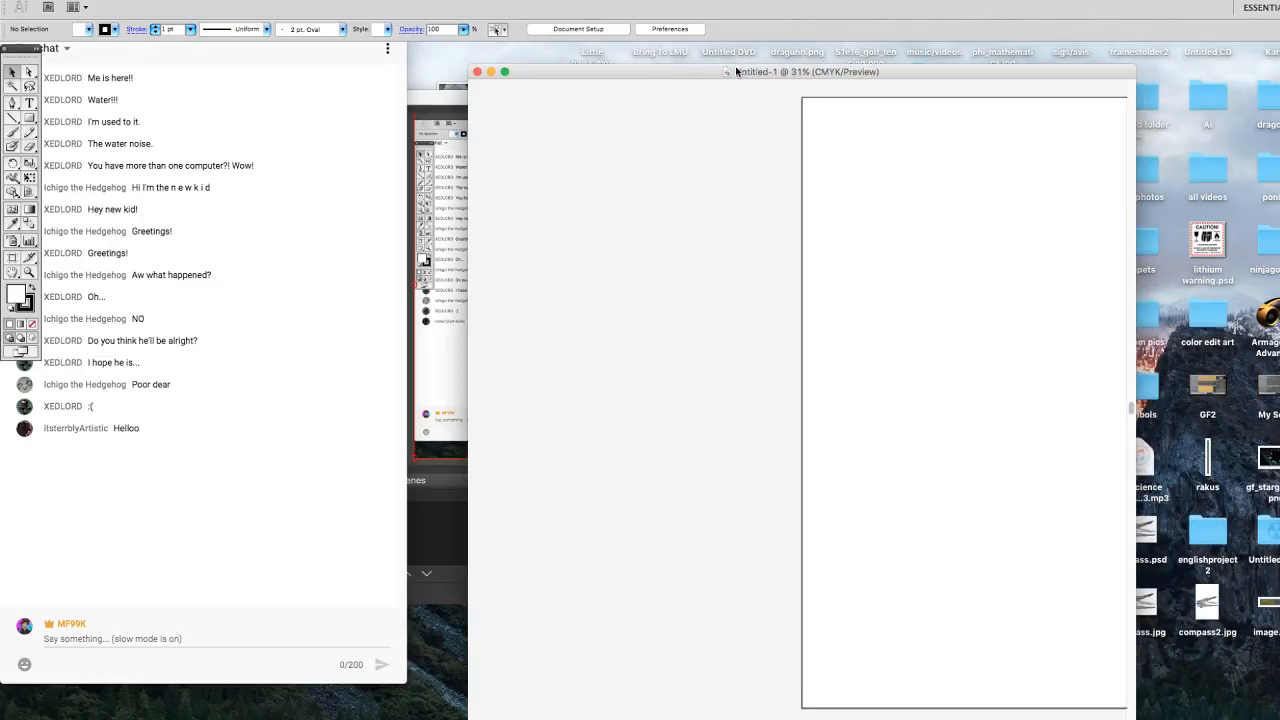
mouse_move(737, 72)
left_mouse_down()
mouse_move(723, 40)
mouse_move(731, 54)
left_mouse_up()
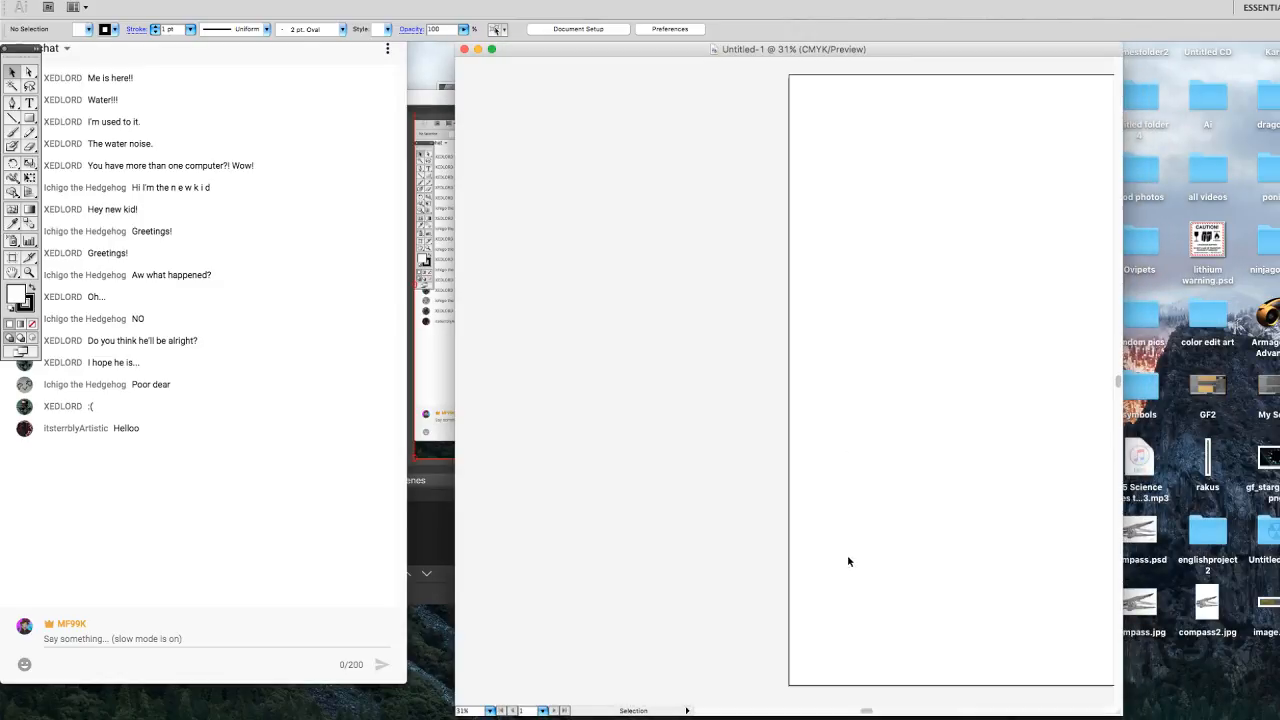
left_click_drag(866, 712, 903, 710)
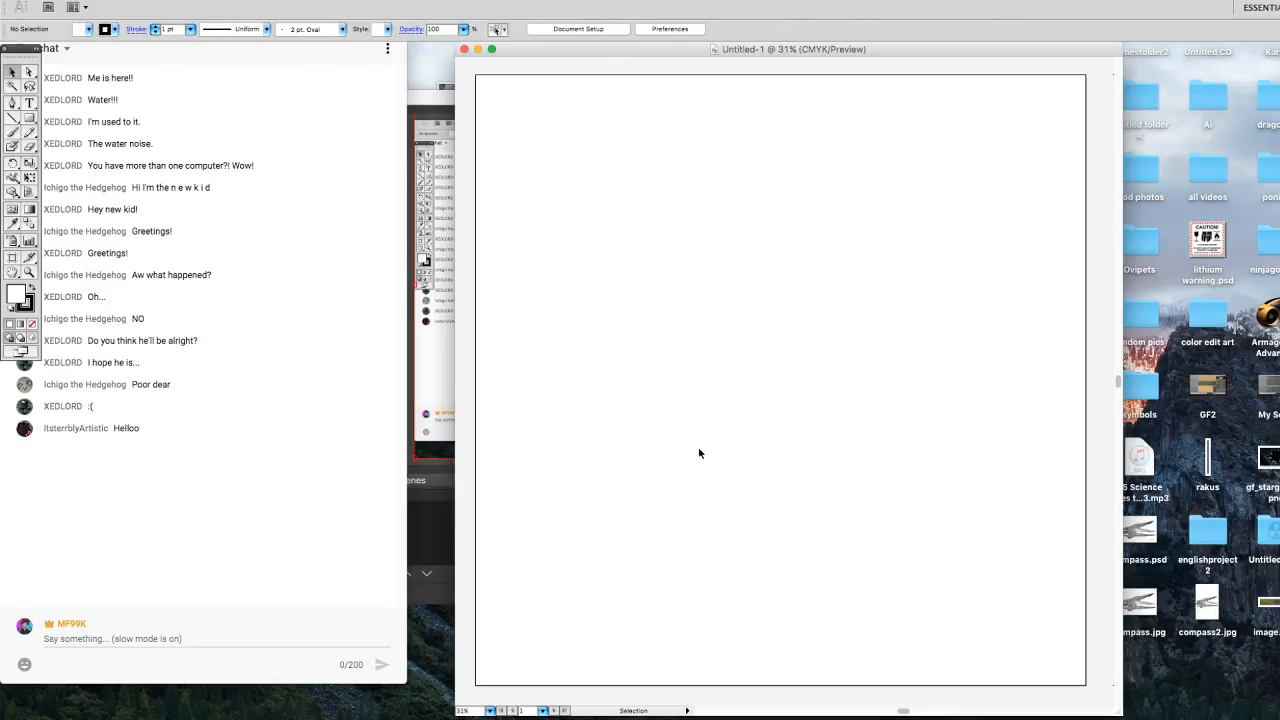
Paste the pencil sketch and place it at about 11.1 × 12.2 in slightly above the artboard's centre.
key("a")
key("ctrl+v")
left_click_drag(781, 370, 618, 207)
left_click_drag(692, 321, 720, 343)
Lower the opacity of the pasted sketch to about 40% and deselect it.
left_click(547, 43)
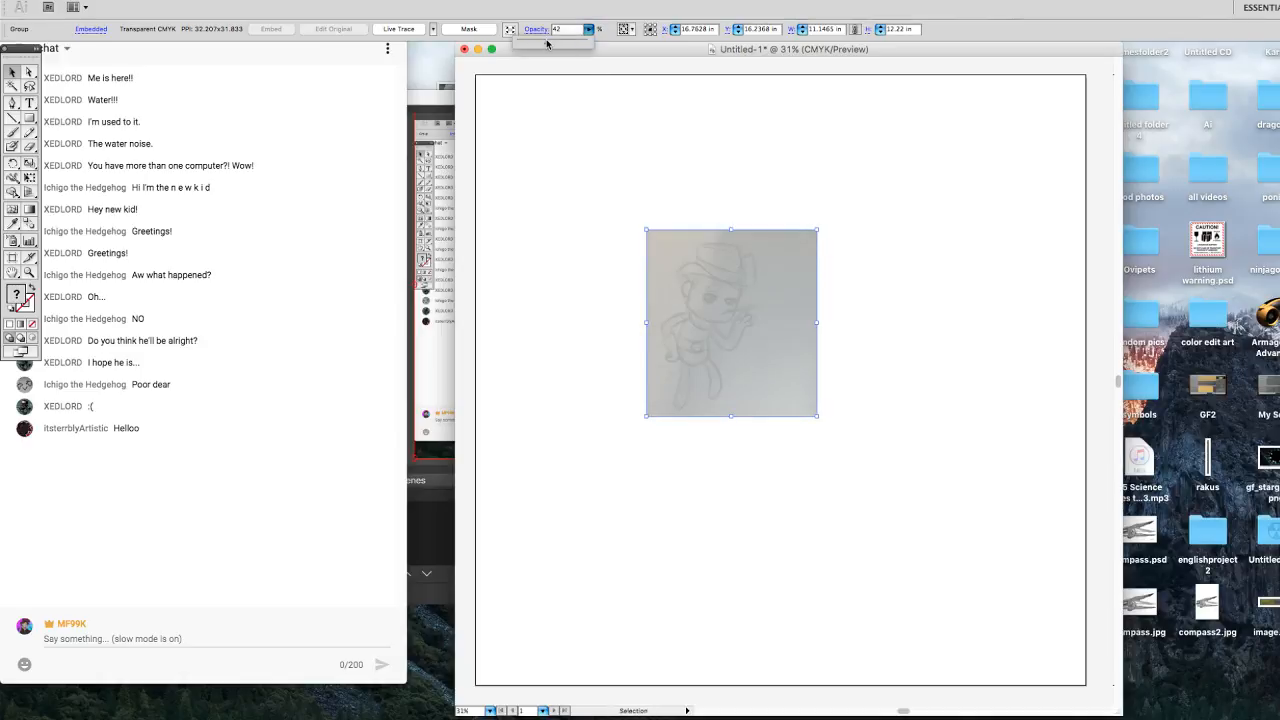
left_click_drag(545, 43, 544, 43)
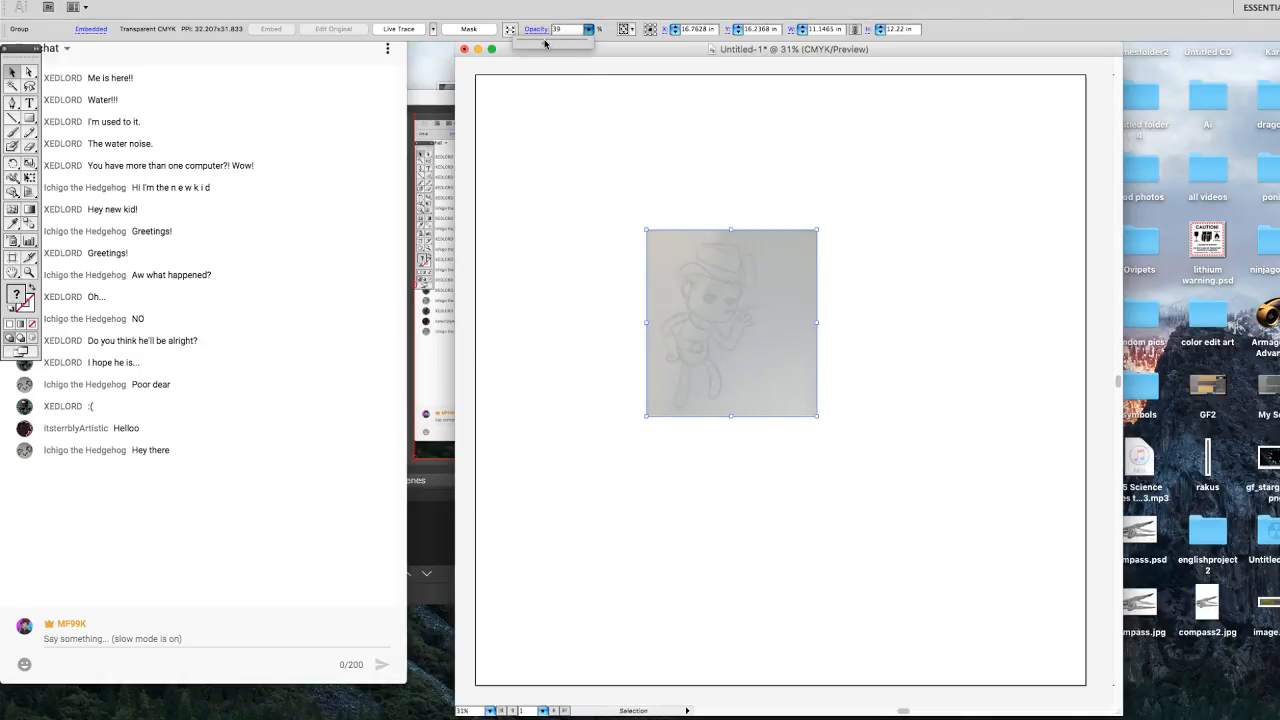
left_click(874, 299)
left_click(867, 410)
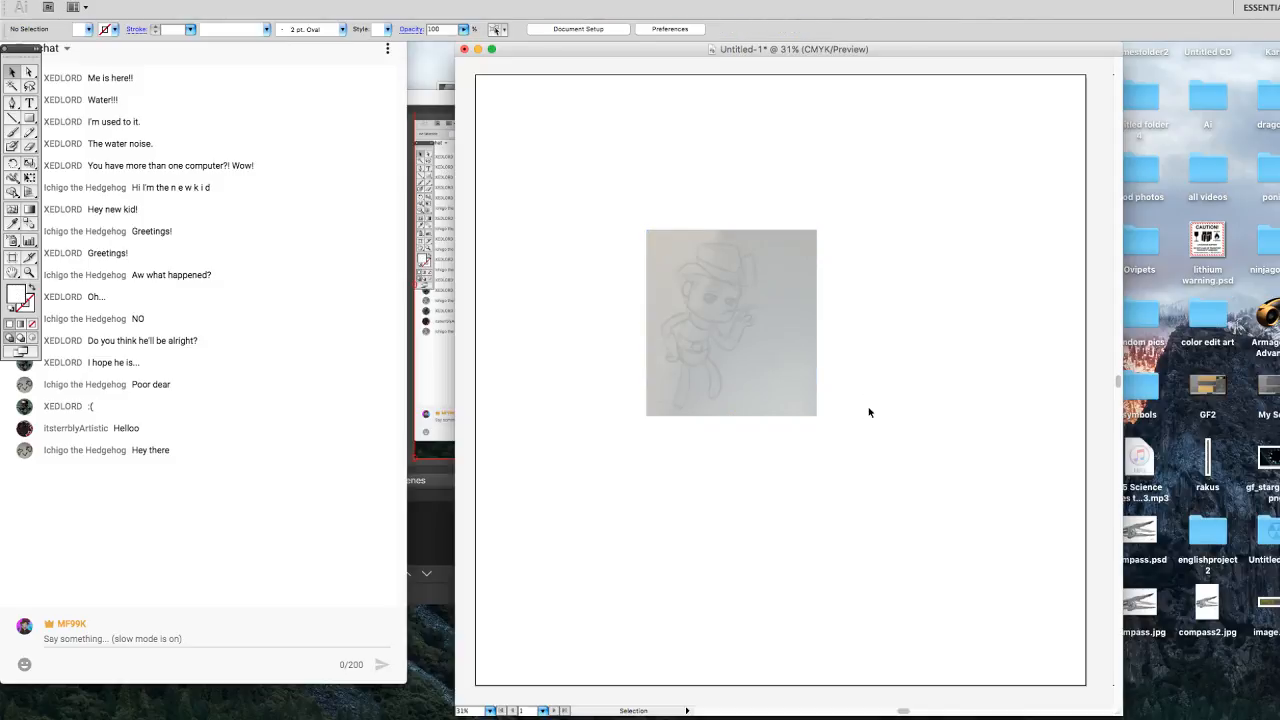
Draw a straight line segment about 4.9 in wide along the hat brim, from its front tip to its back tip.
key("z")
left_click(712, 288)
left_click(807, 419)
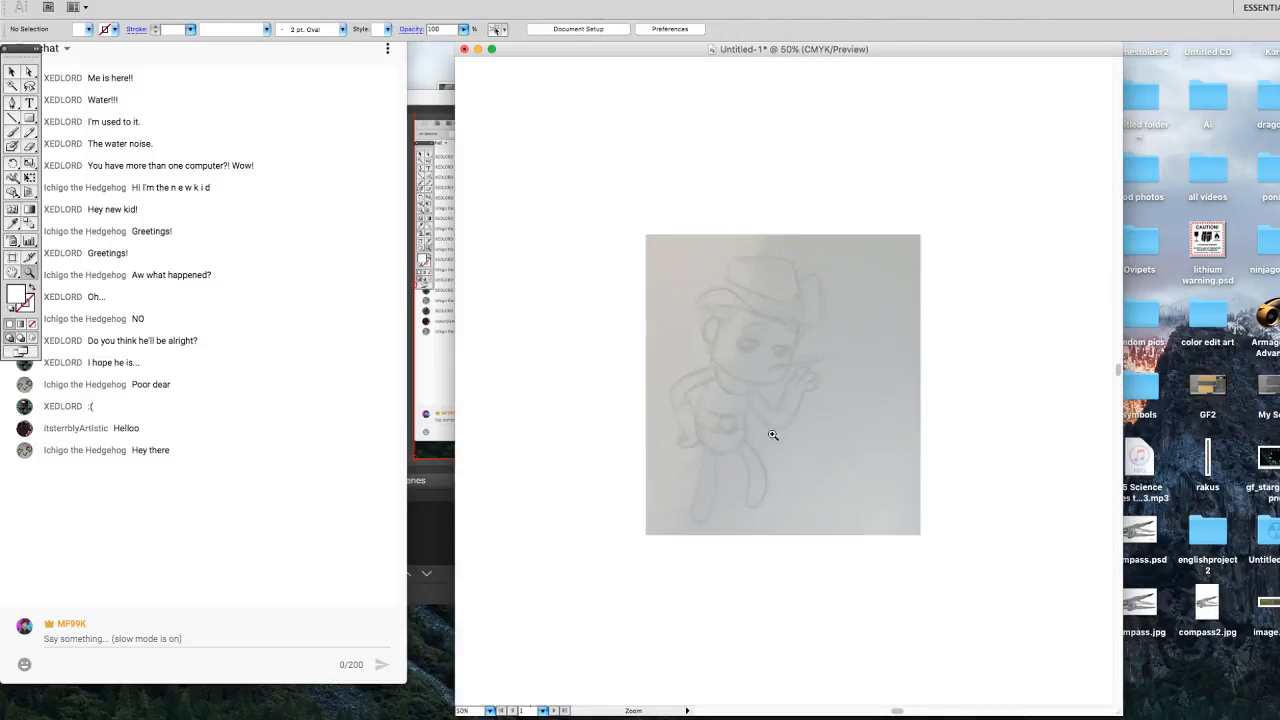
left_click(739, 411)
left_click_drag(805, 380, 807, 377)
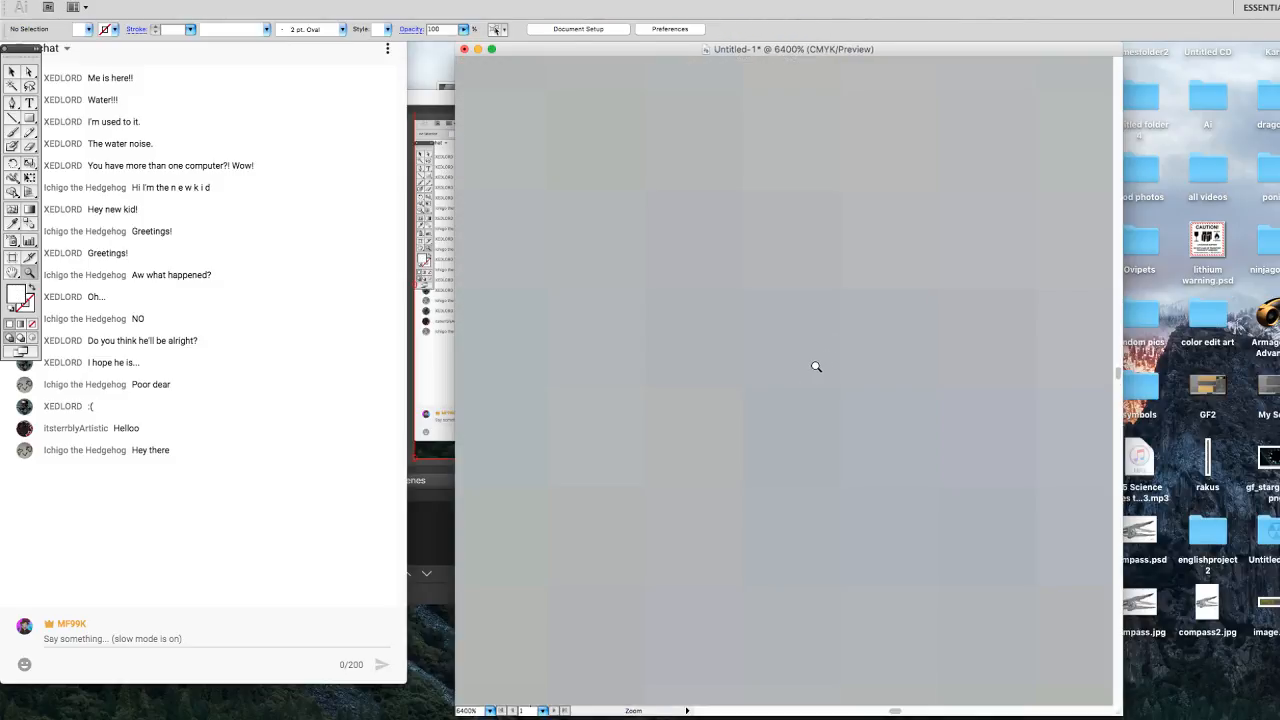
left_click(813, 369, "alt")
left_click(812, 371, "alt")
left_click(812, 371, "alt")
left_click(812, 371, "alt")
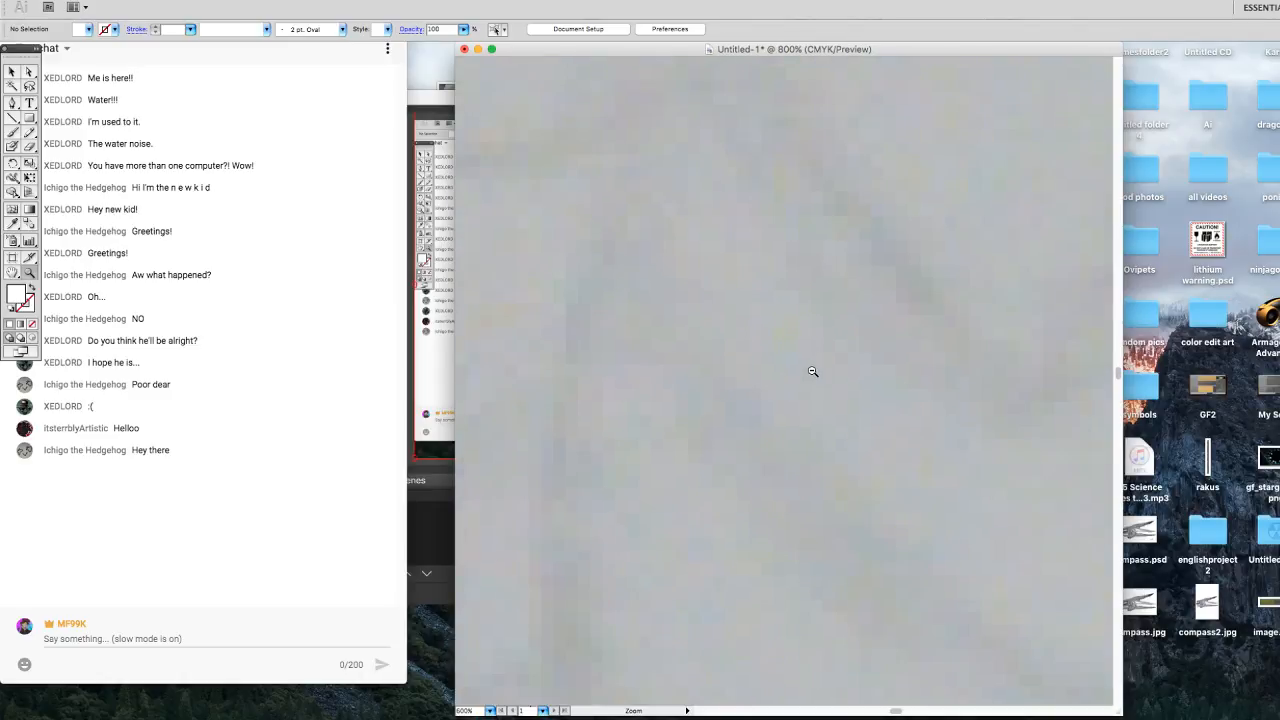
left_click(812, 371, "alt")
left_click(811, 371, "alt")
left_click(786, 366, "alt")
left_click(726, 366, "alt")
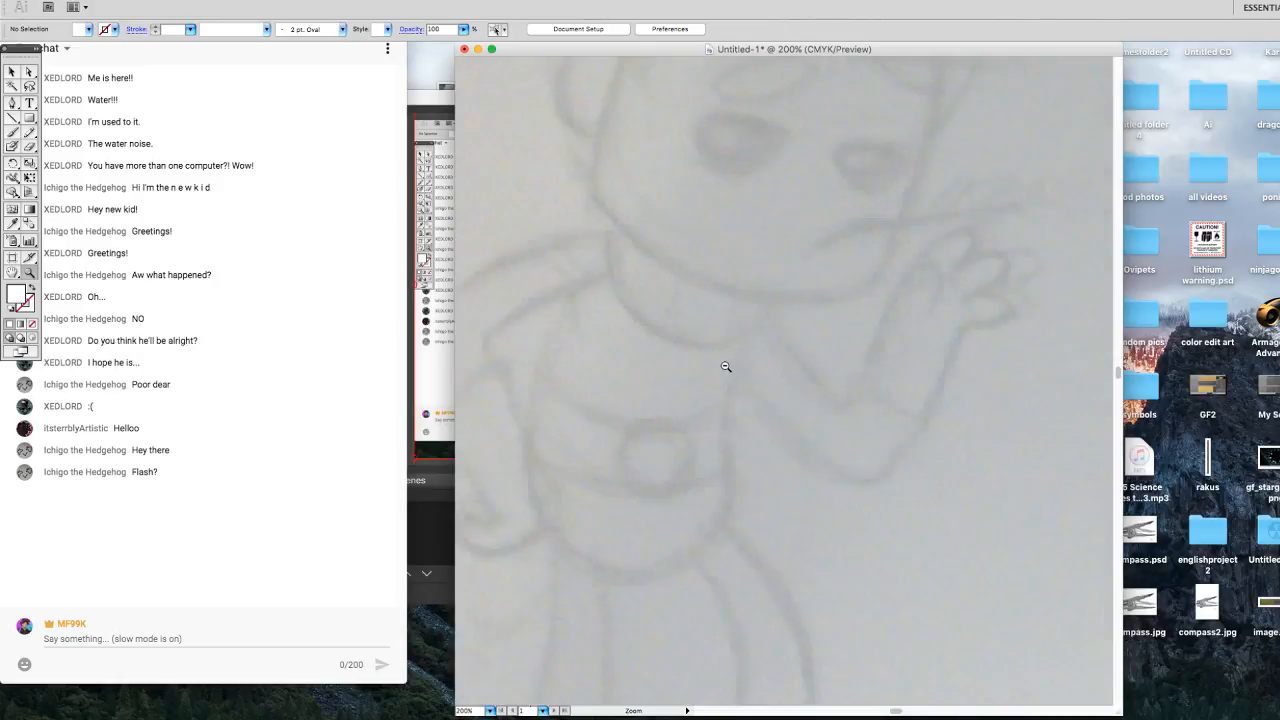
left_click(725, 366, "alt")
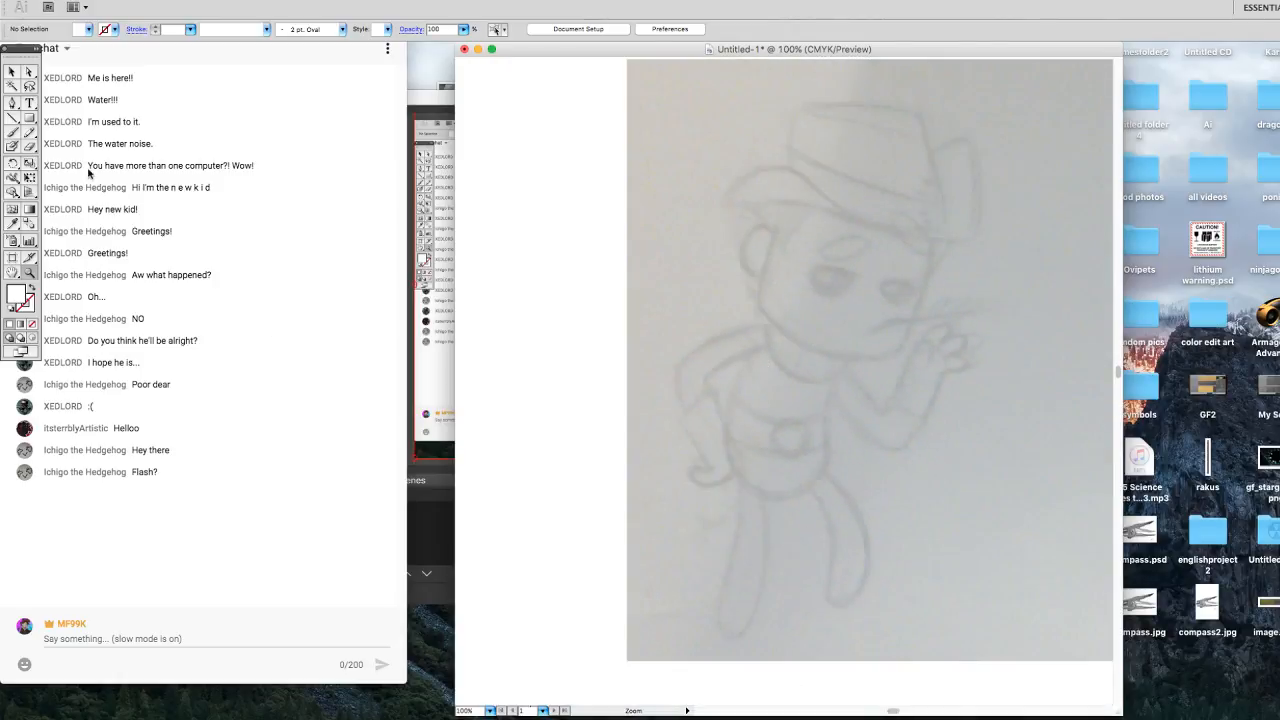
left_click(13, 117)
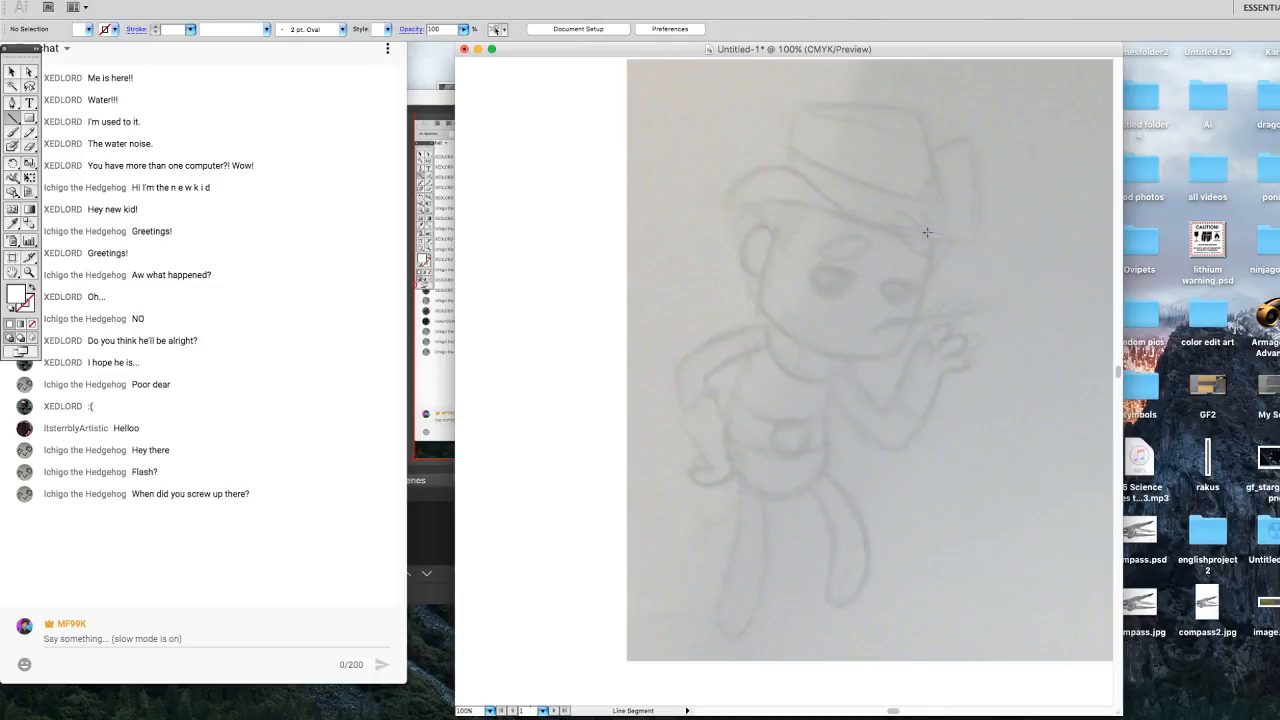
left_click_drag(972, 238, 729, 203)
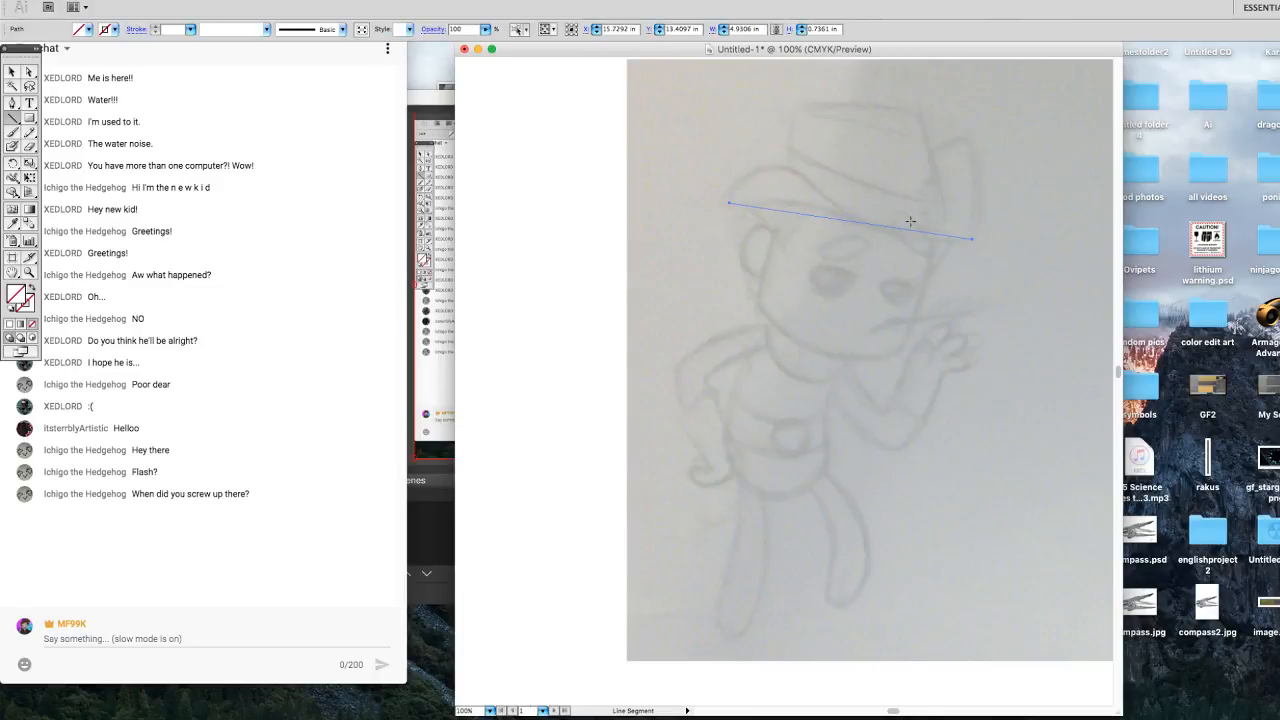
Give the brim line a black stroke with a weight of 3 pt.
left_click(187, 32)
left_click(197, 71)
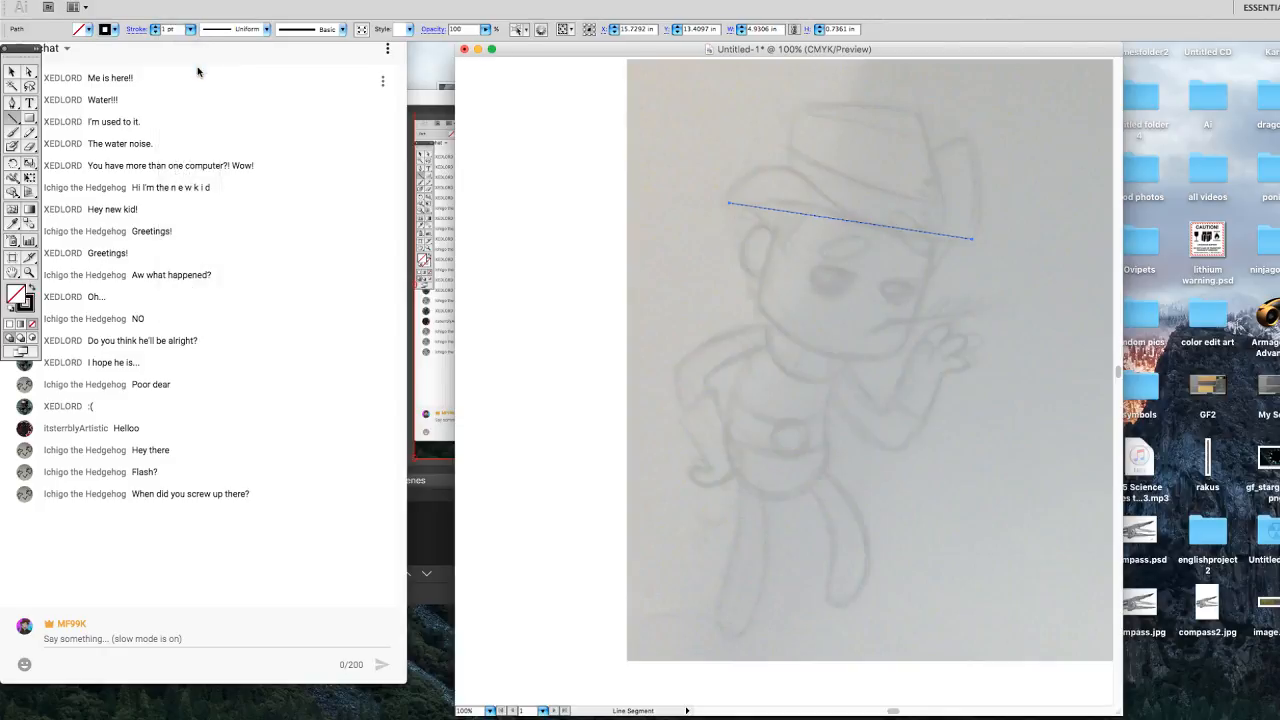
left_click(190, 29)
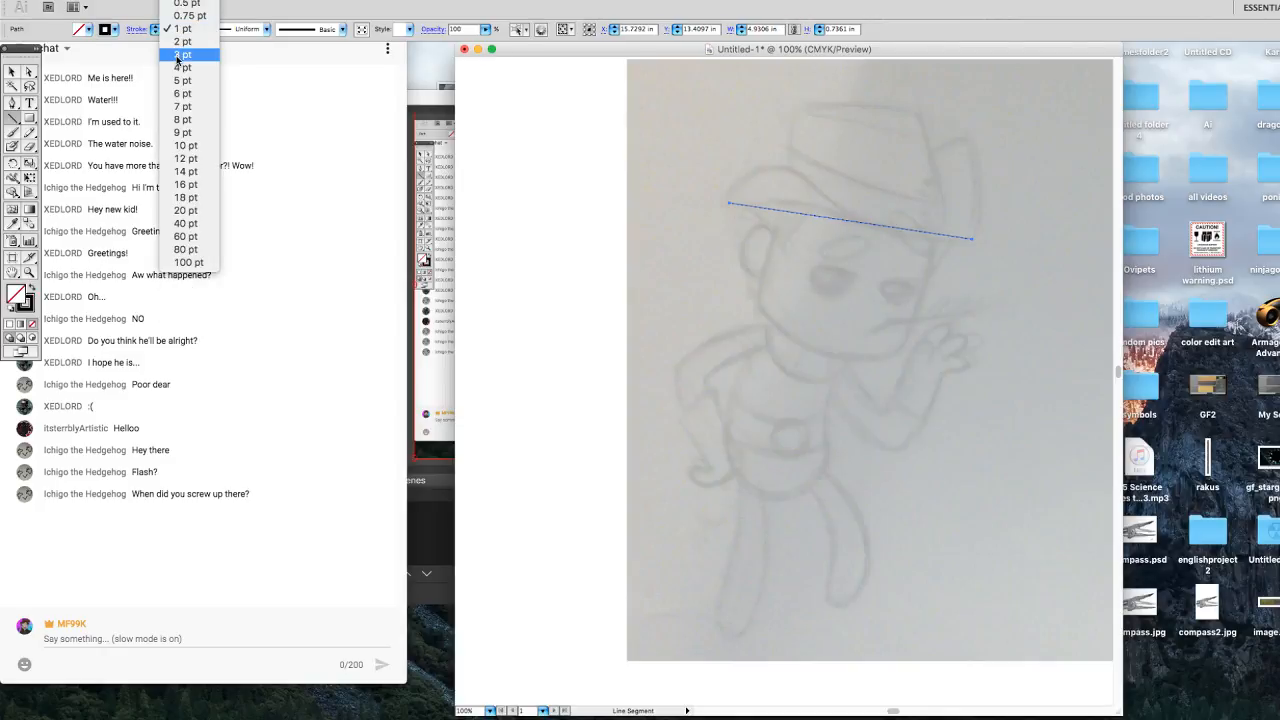
left_click(177, 61)
left_click(12, 72)
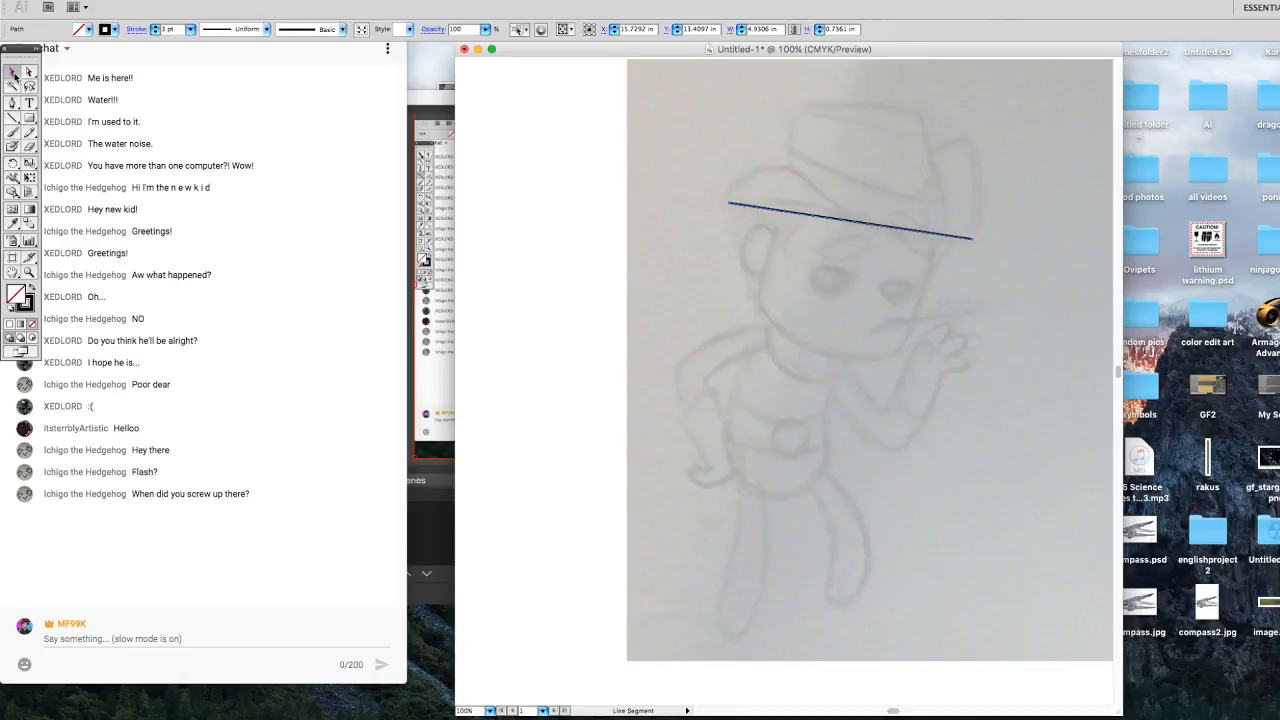
Delete the straight line segment drawn along the hat brim, including its leftover anchor point.
left_click(677, 234)
left_click(785, 217)
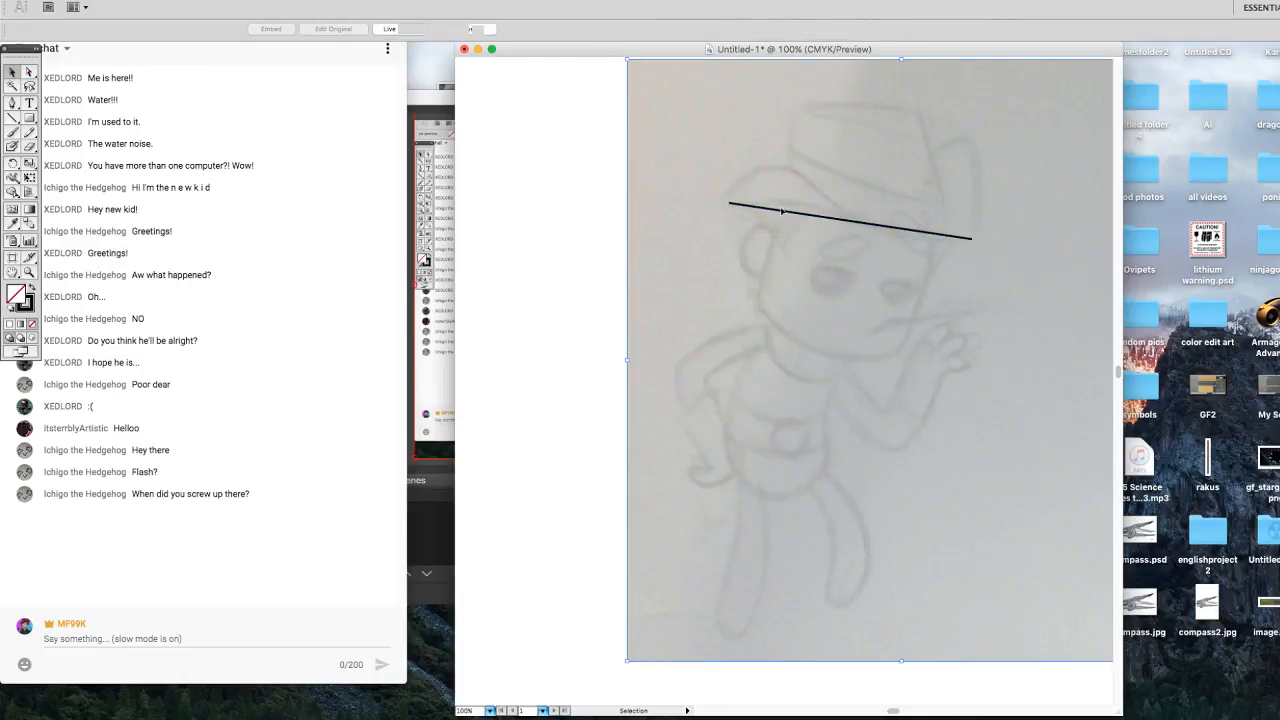
left_click(785, 217)
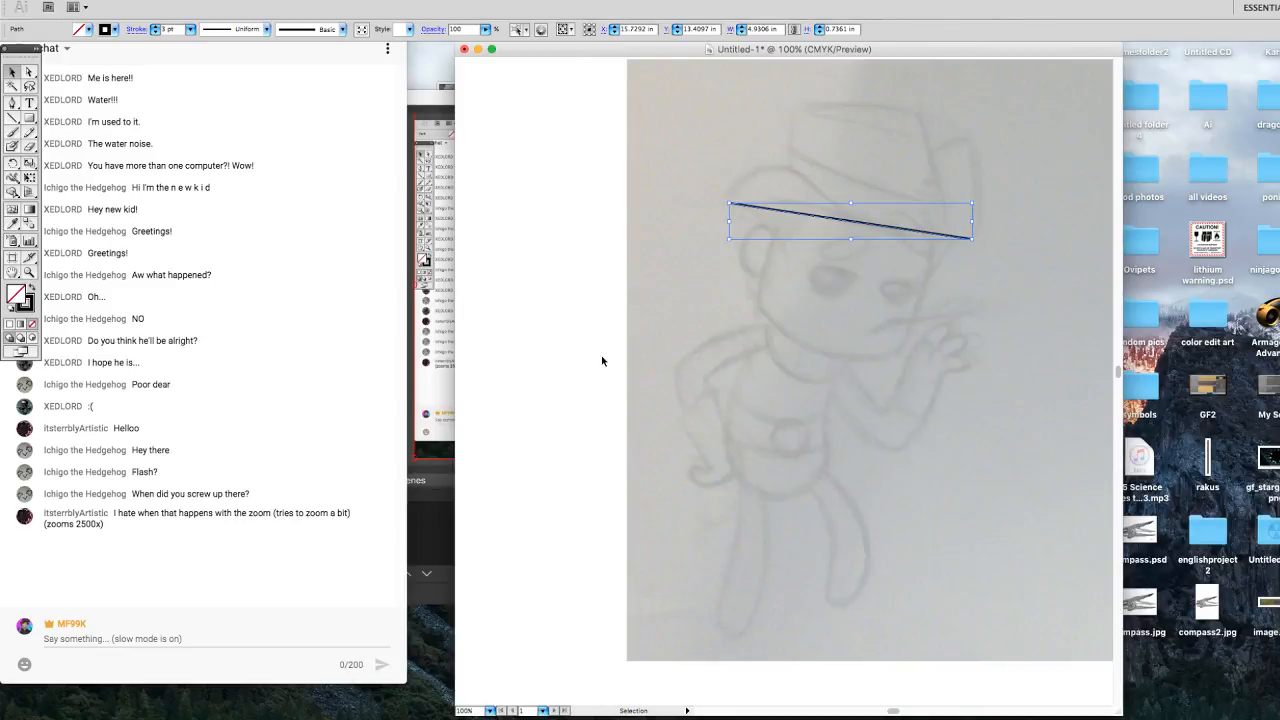
left_click_drag(893, 712, 896, 712)
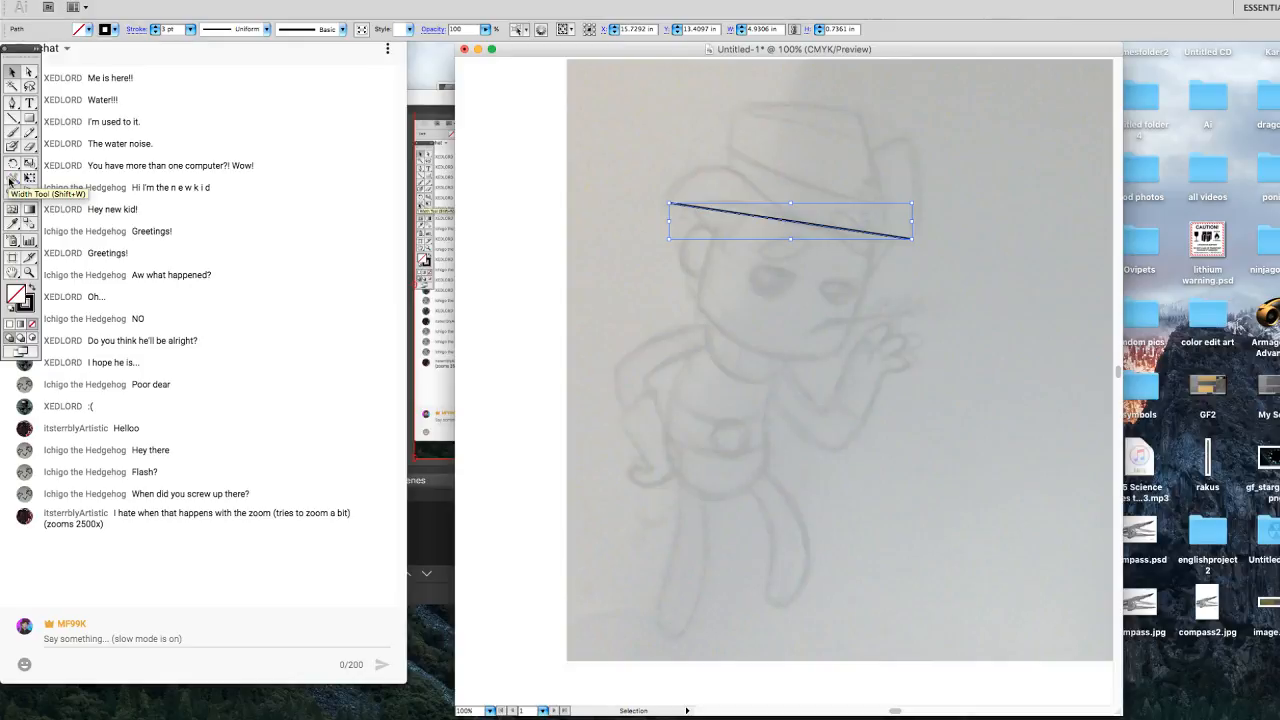
left_click(29, 72)
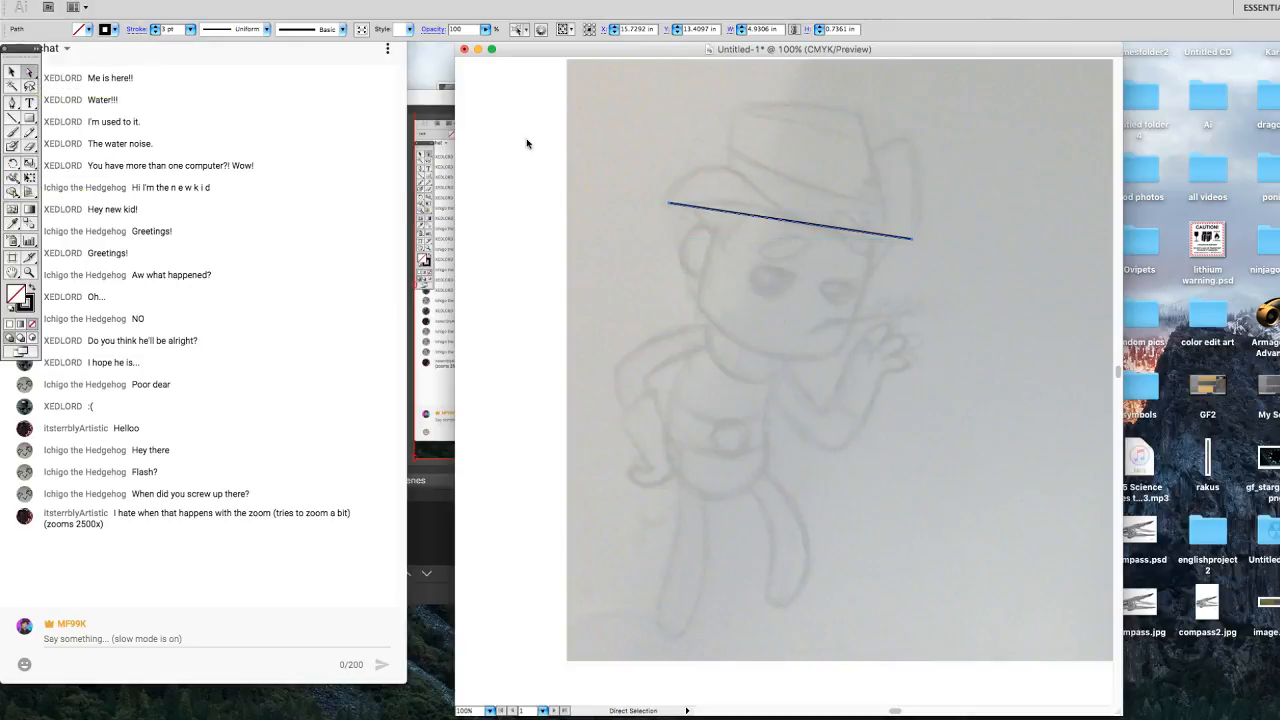
left_click(669, 205)
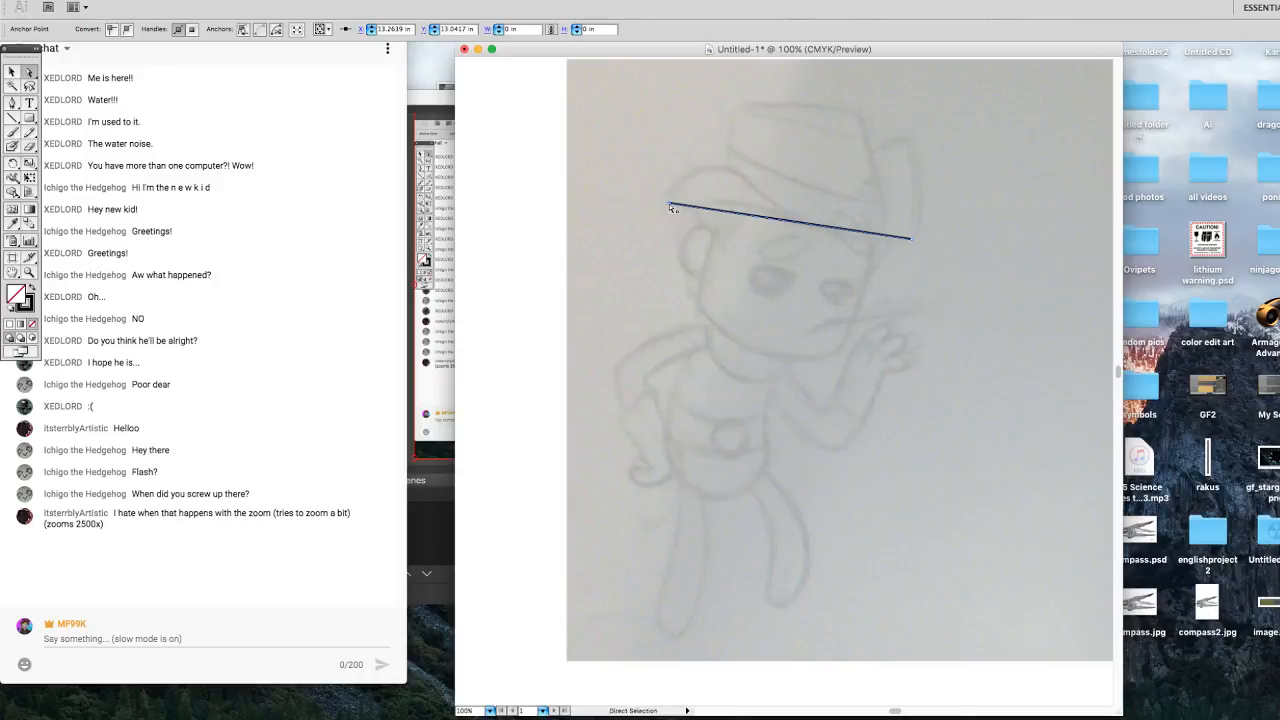
left_click(9, 119)
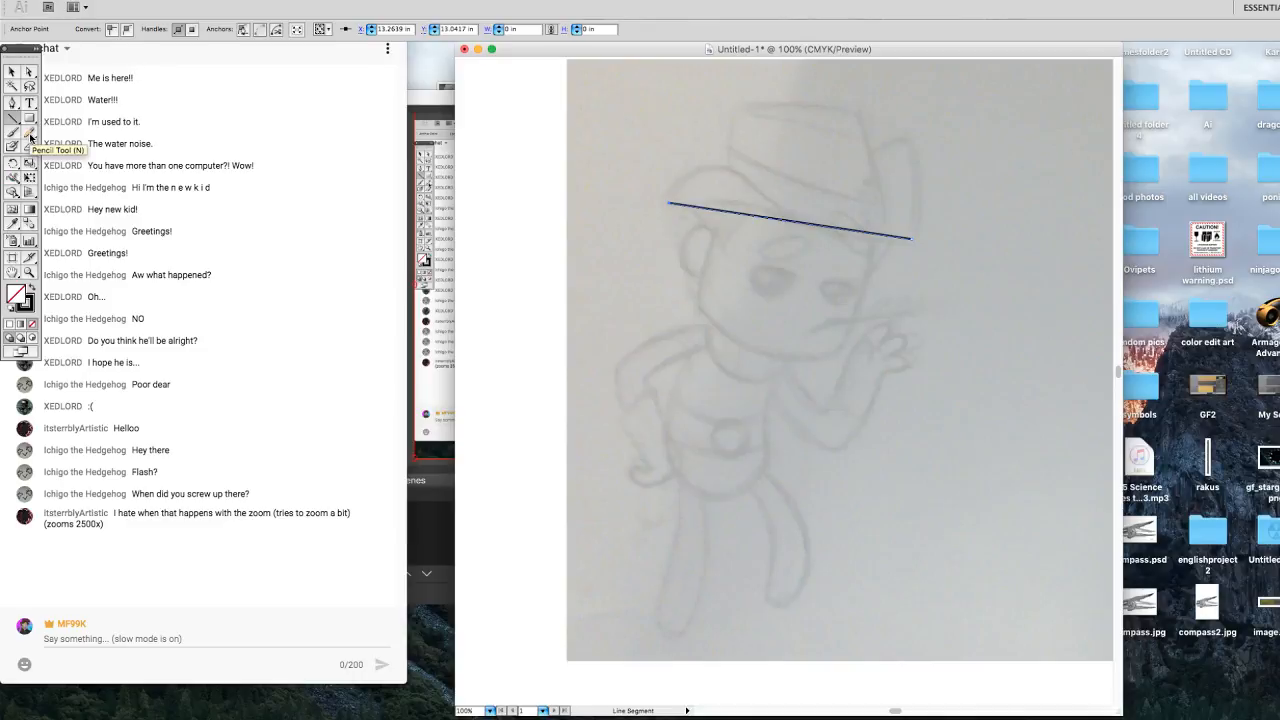
key("Delete")
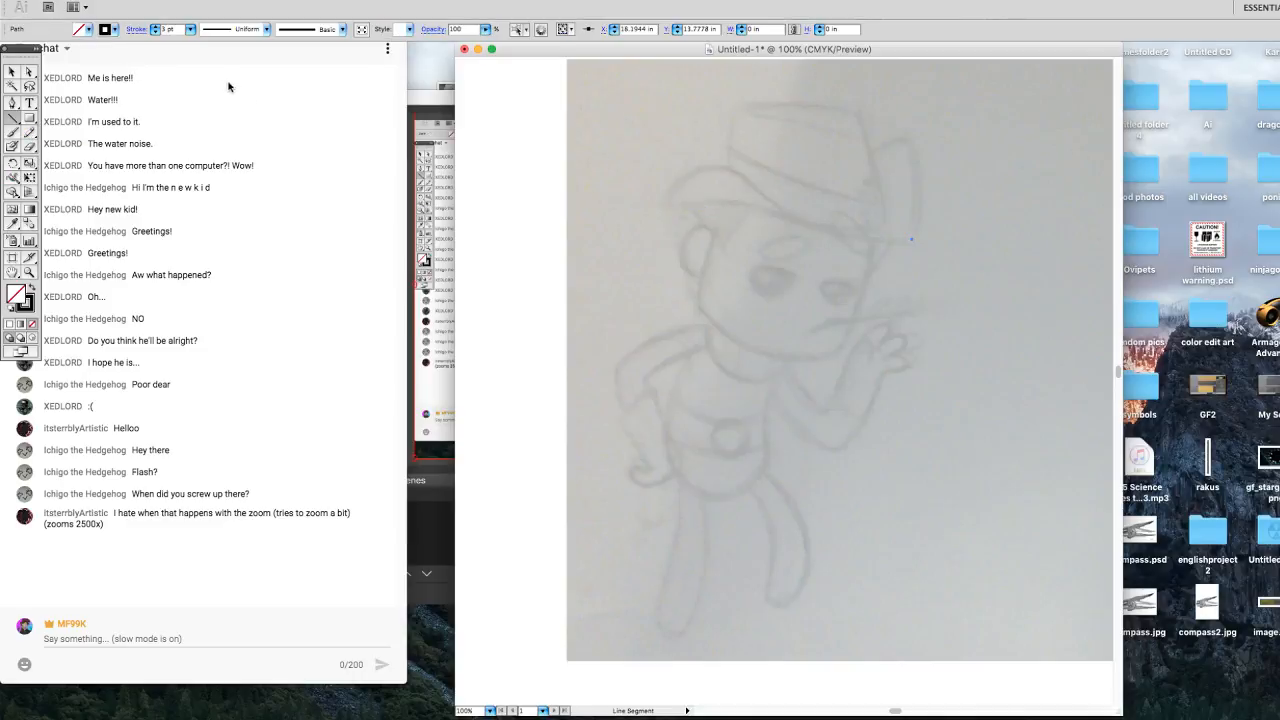
key("Delete")
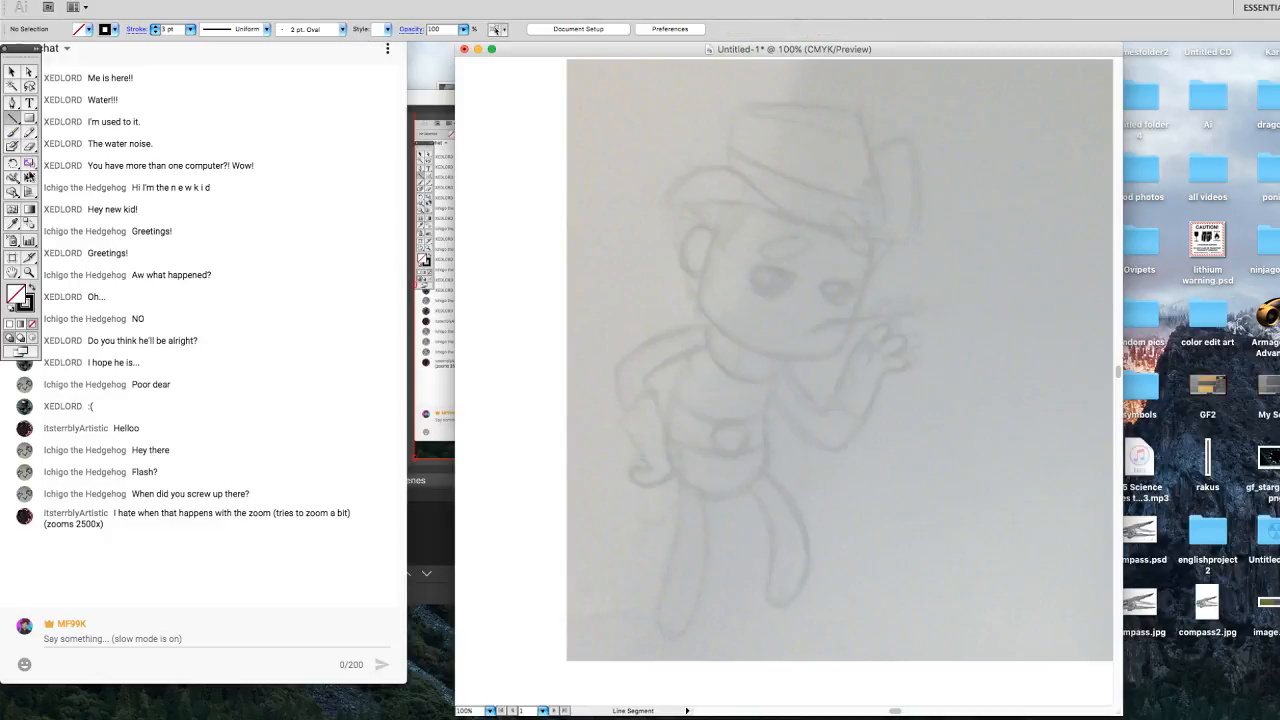
Trace the hat brim's upper curve with the Pencil tool, about 5.1 × 1.4 in, redrawing parts of it to smooth the sweep.
left_click(30, 133)
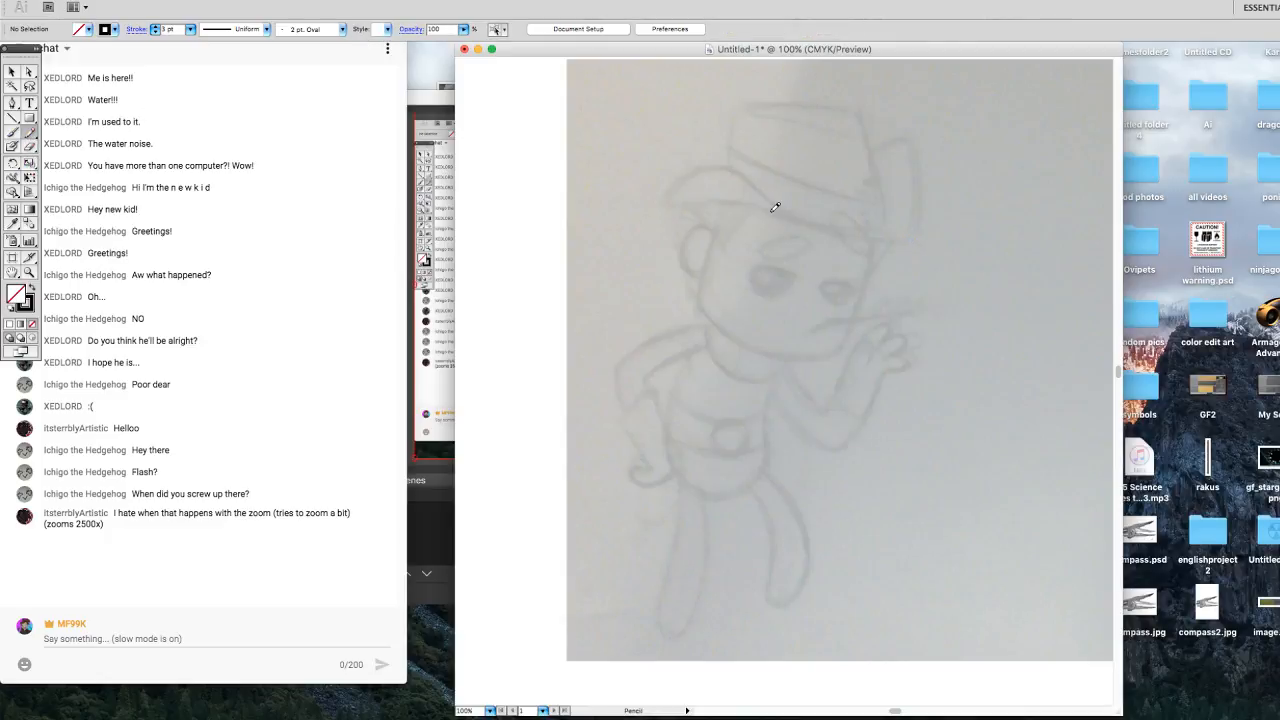
mouse_move(666, 199)
left_mouse_down()
mouse_move(718, 166)
mouse_move(808, 220)
mouse_move(910, 232)
mouse_move(784, 212)
mouse_move(774, 198)
mouse_move(809, 220)
mouse_move(890, 230)
mouse_move(802, 217)
left_mouse_up()
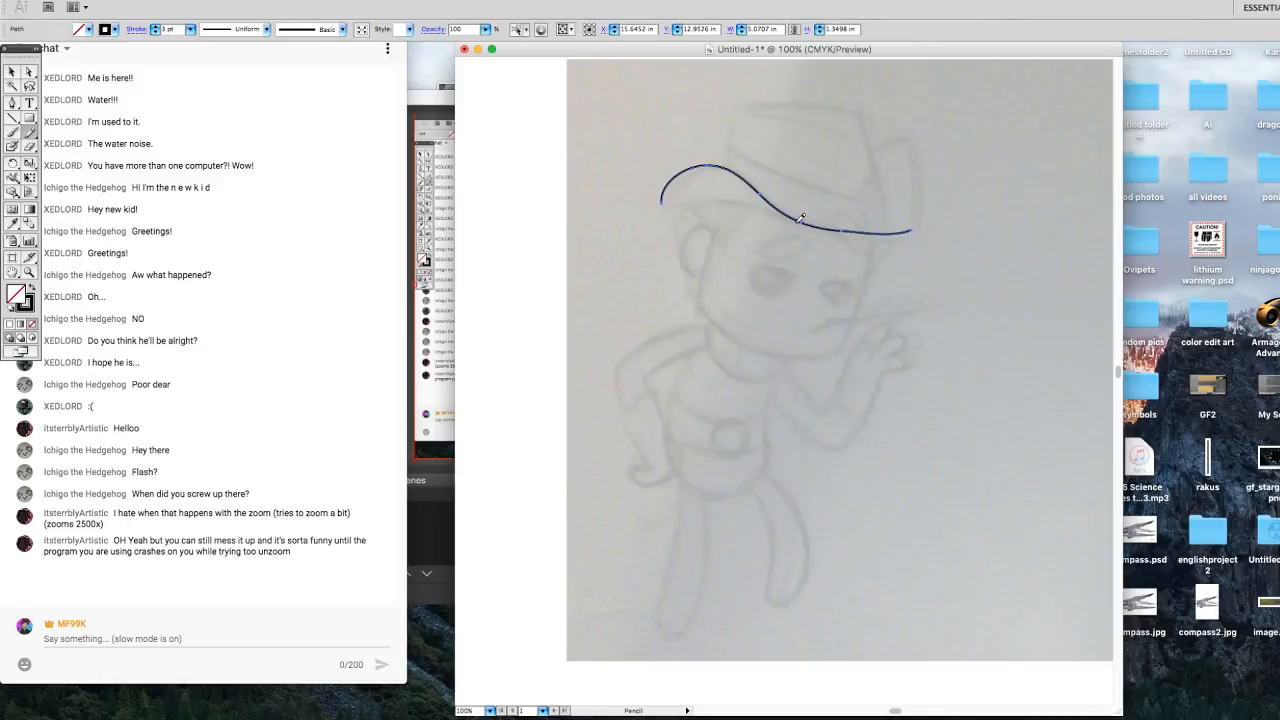
mouse_move(905, 233)
left_mouse_down()
mouse_move(800, 220)
mouse_move(910, 237)
mouse_move(804, 220)
mouse_move(917, 232)
left_mouse_up()
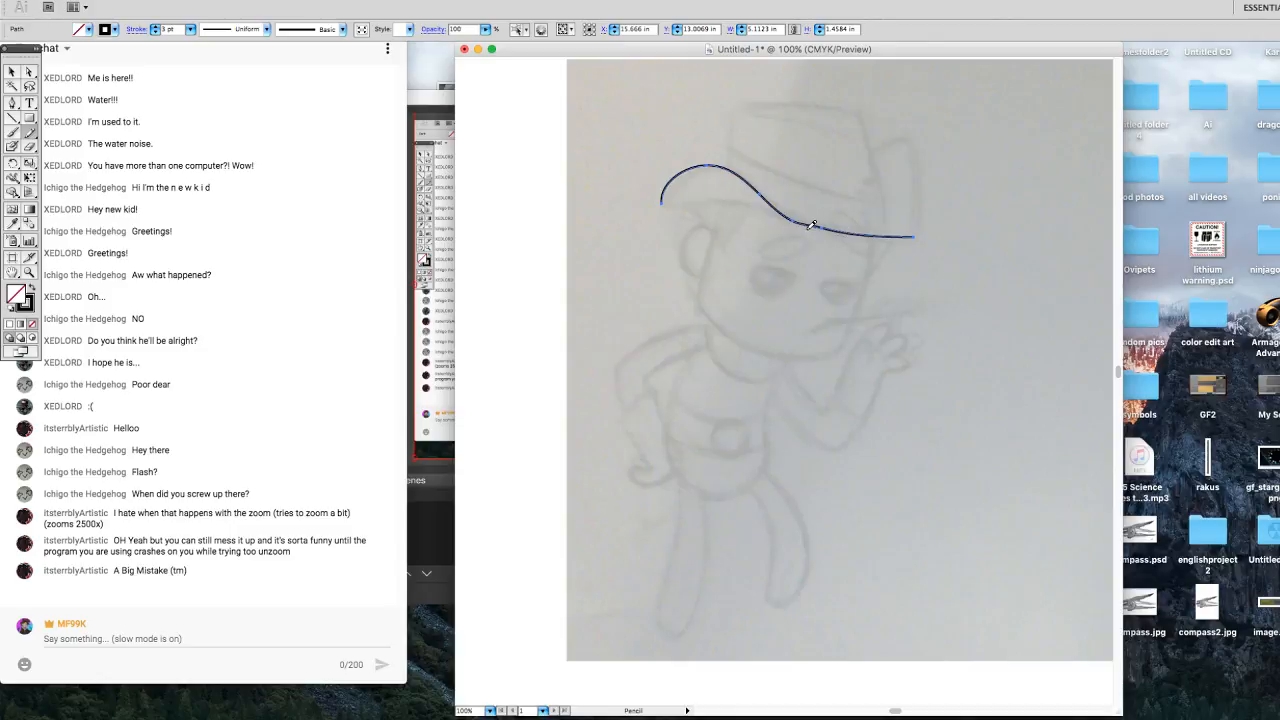
mouse_move(818, 232)
left_mouse_down()
mouse_move(767, 207)
mouse_move(856, 231)
mouse_move(756, 183)
mouse_move(779, 206)
mouse_move(854, 237)
mouse_move(705, 156)
mouse_move(717, 167)
mouse_move(661, 189)
mouse_move(738, 177)
left_mouse_up()
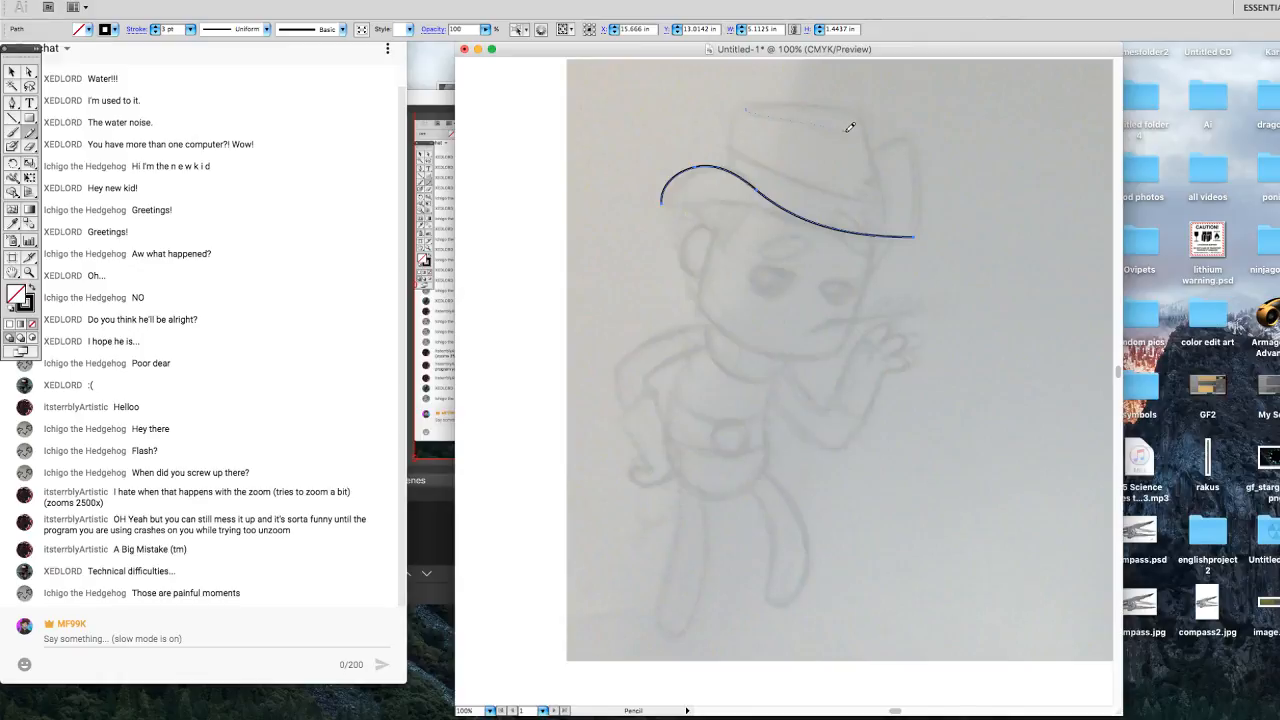
Draw the long crease line about 2 in wide just below the crown's top edge and refine its front end.
left_click_drag(850, 127, 853, 128)
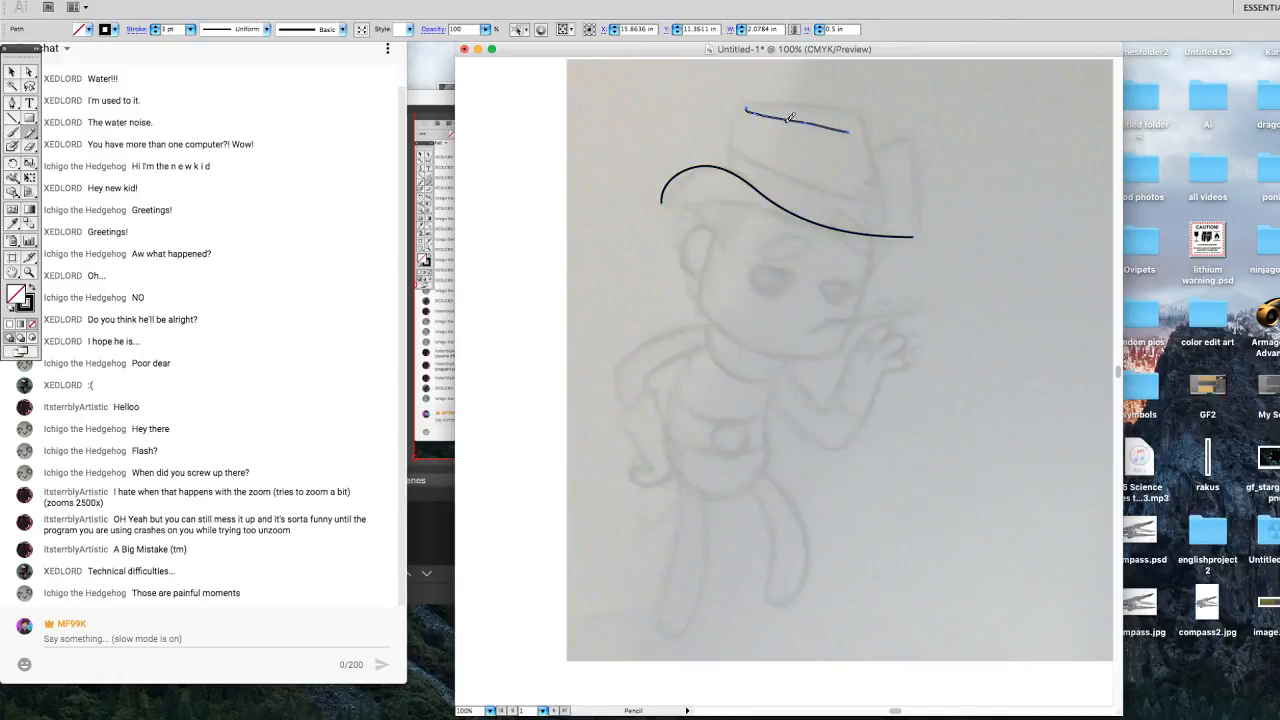
left_click_drag(747, 111, 830, 129)
mouse_move(750, 115)
left_mouse_down()
mouse_move(820, 129)
mouse_move(757, 106)
left_mouse_up()
Draw a jagged hair tuft about 1.1 × 0.9 in under the front brim and the brim's lower edge about 3.2 in wide.
left_click_drag(748, 204, 746, 206)
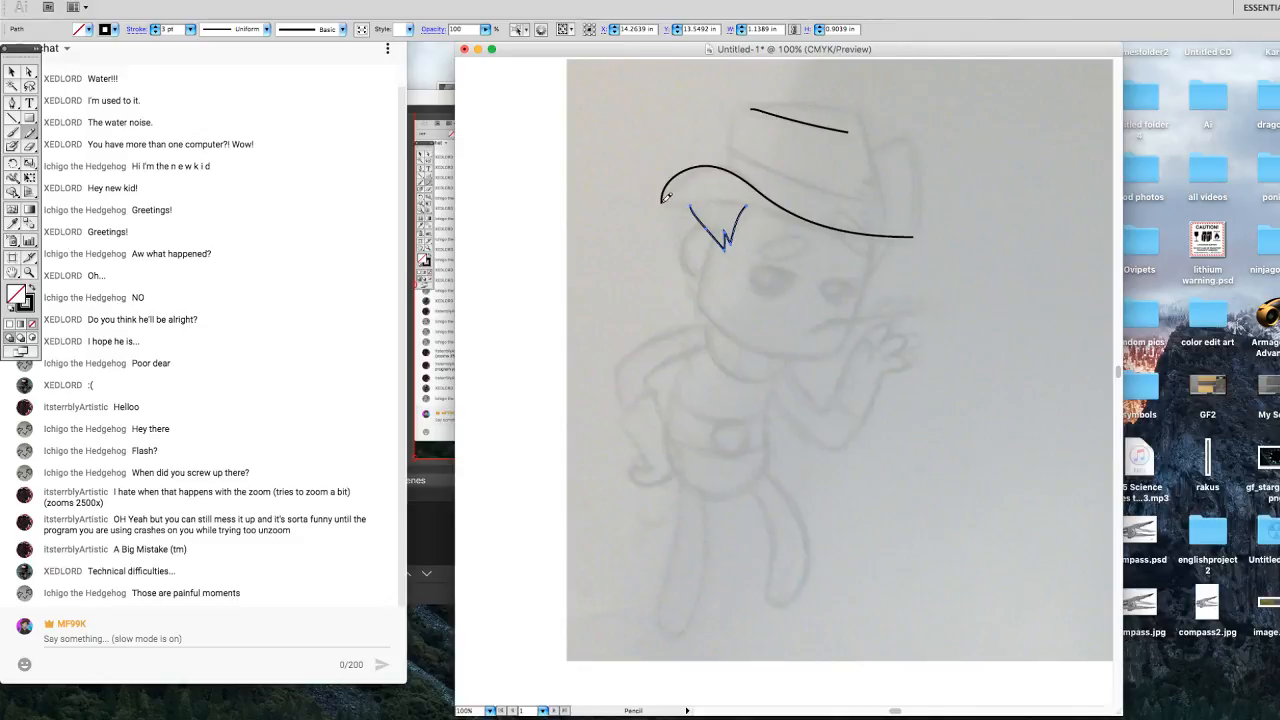
left_click_drag(770, 205, 821, 222)
left_click_drag(668, 203, 802, 218)
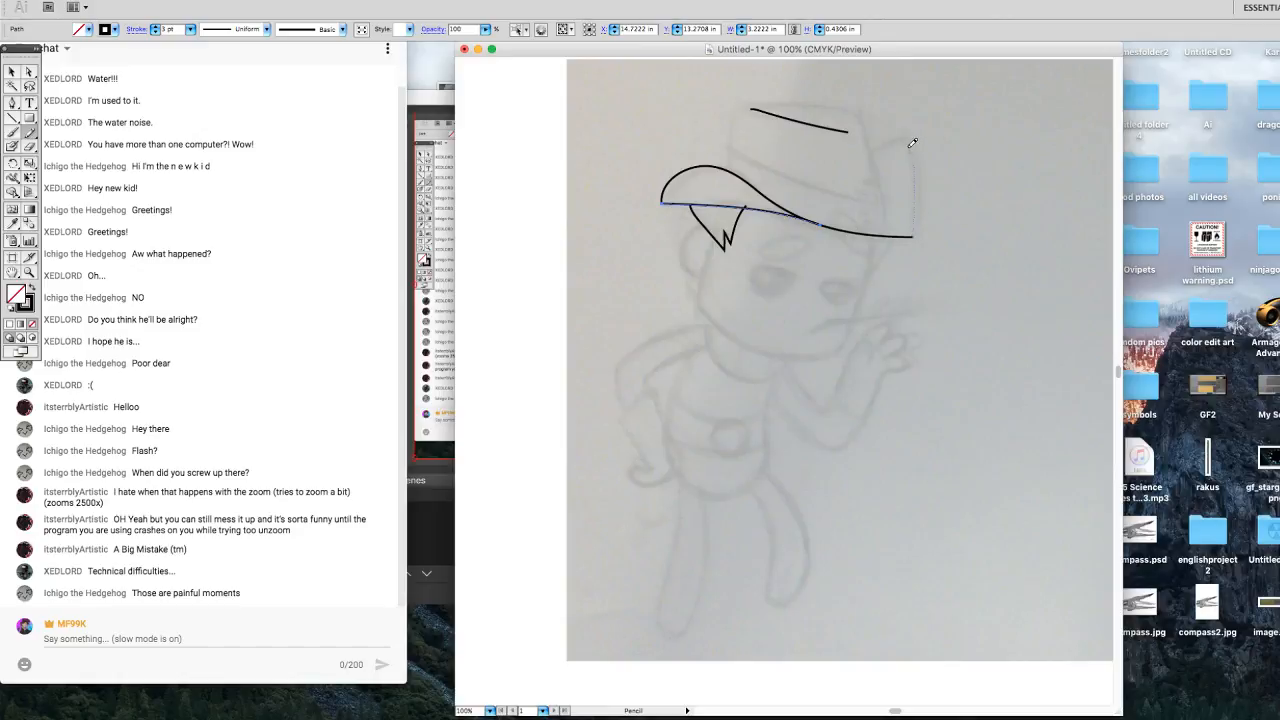
Trace the upturned back brim, about 1 × 2 in, and undo the extra stroke under the brim's rear half.
mouse_move(903, 135)
left_mouse_down()
mouse_move(873, 160)
mouse_move(913, 232)
left_mouse_up()
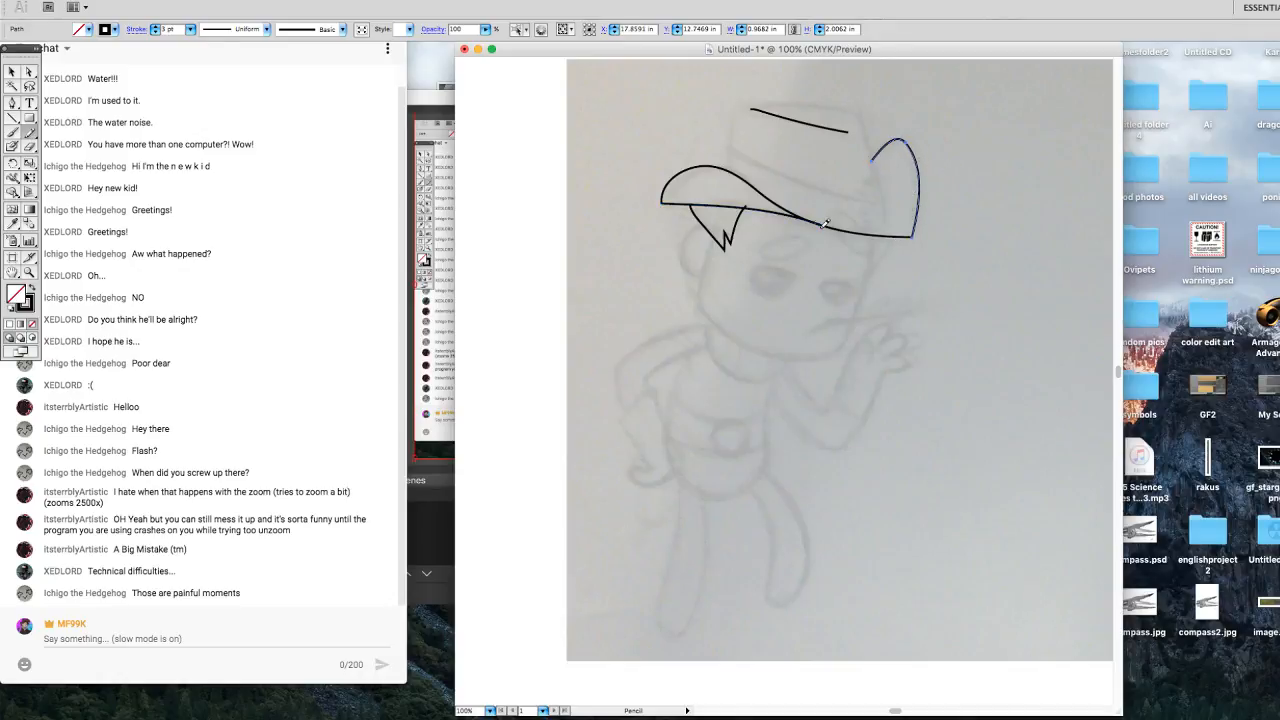
left_click_drag(798, 214, 910, 236)
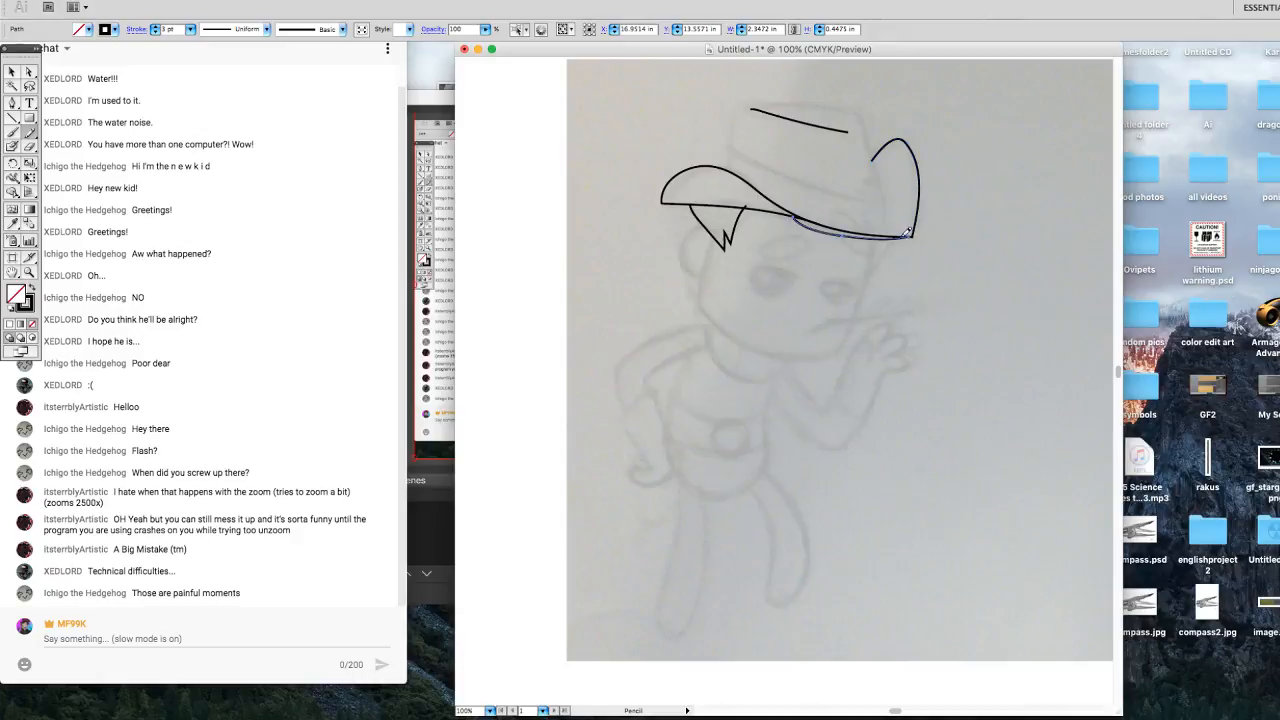
key("super+z")
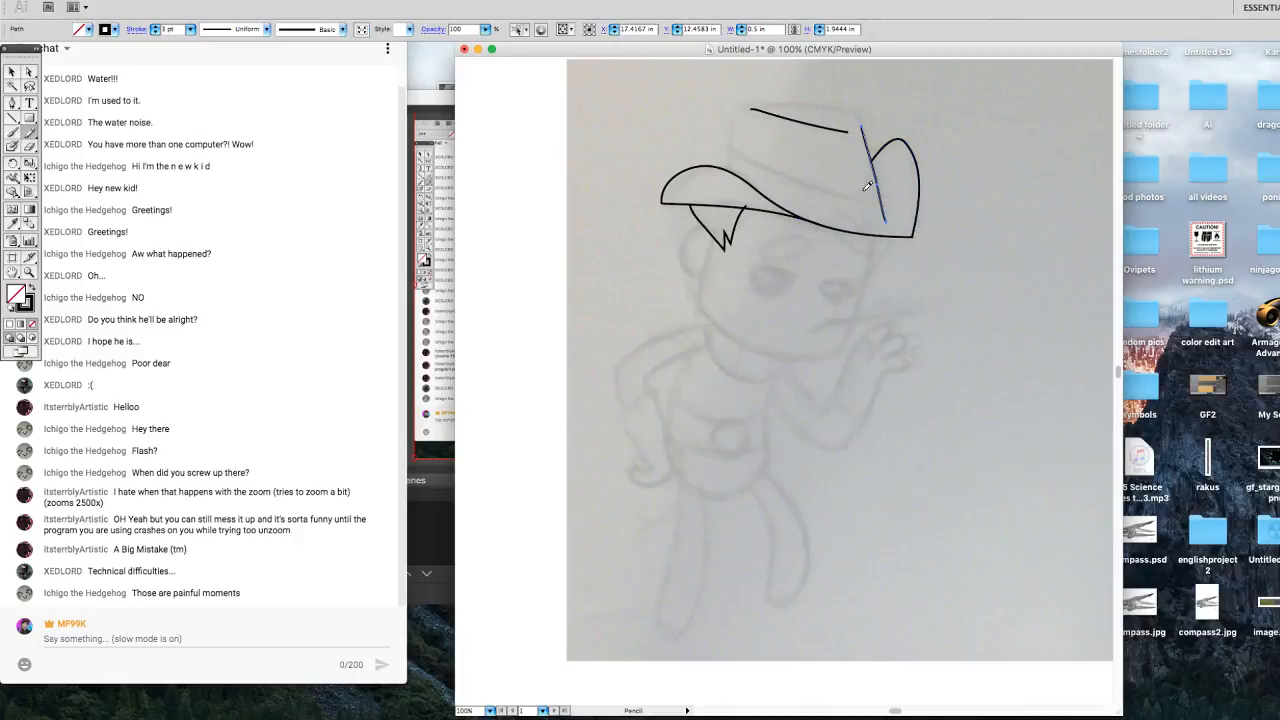
Trace the crown's back side and continue the path over its rounded corner along the top, about 2.75 × 2.4 in.
left_click_drag(863, 127, 886, 219)
left_click_drag(866, 130, 882, 172)
left_click_drag(865, 114, 879, 155)
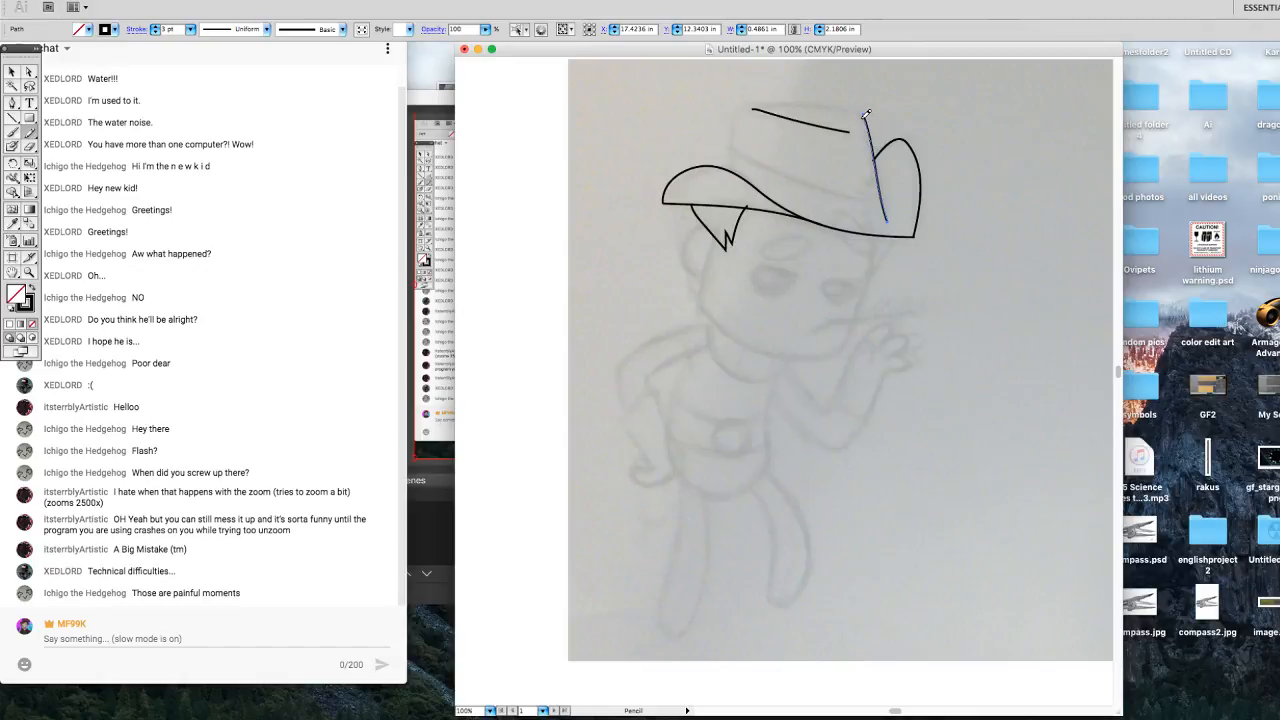
mouse_move(866, 112)
left_mouse_down()
mouse_move(825, 98)
mouse_move(752, 102)
mouse_move(870, 109)
left_mouse_up()
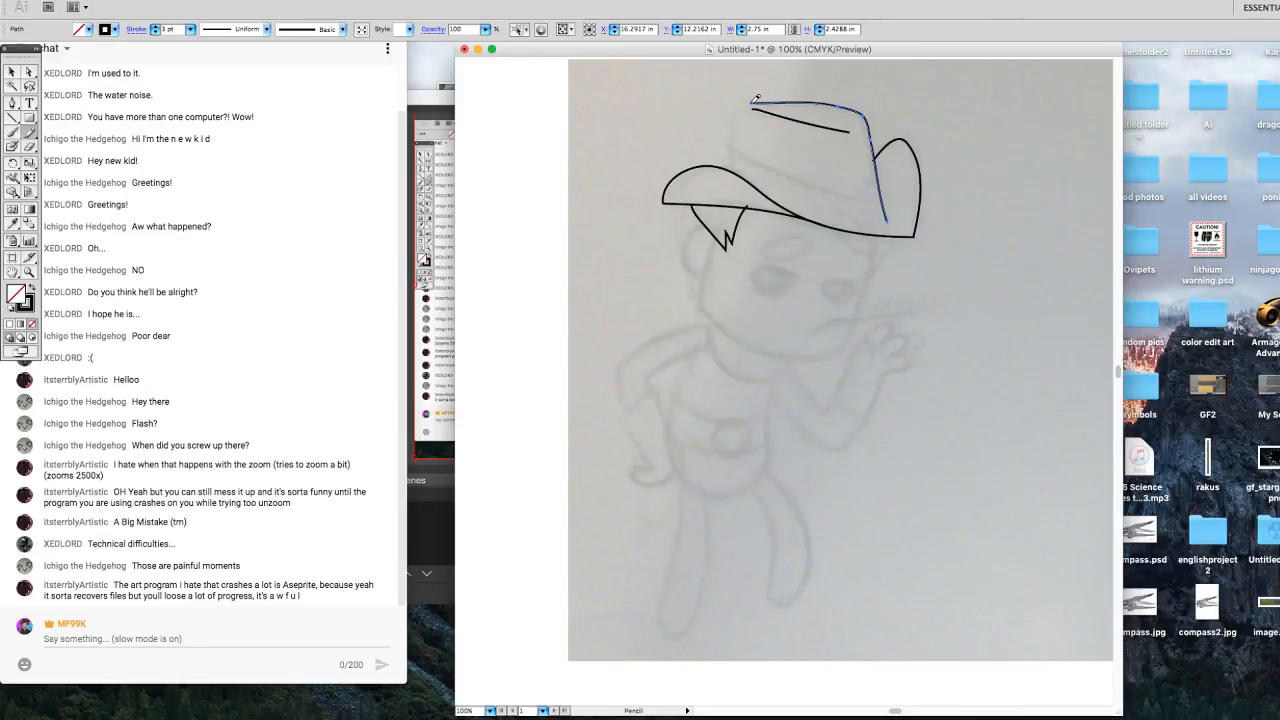
Extend the crown outline down its front side to the brim and refine its top edge and corners, about 3.2 × 2.4 in overall.
left_click_drag(738, 148, 733, 173)
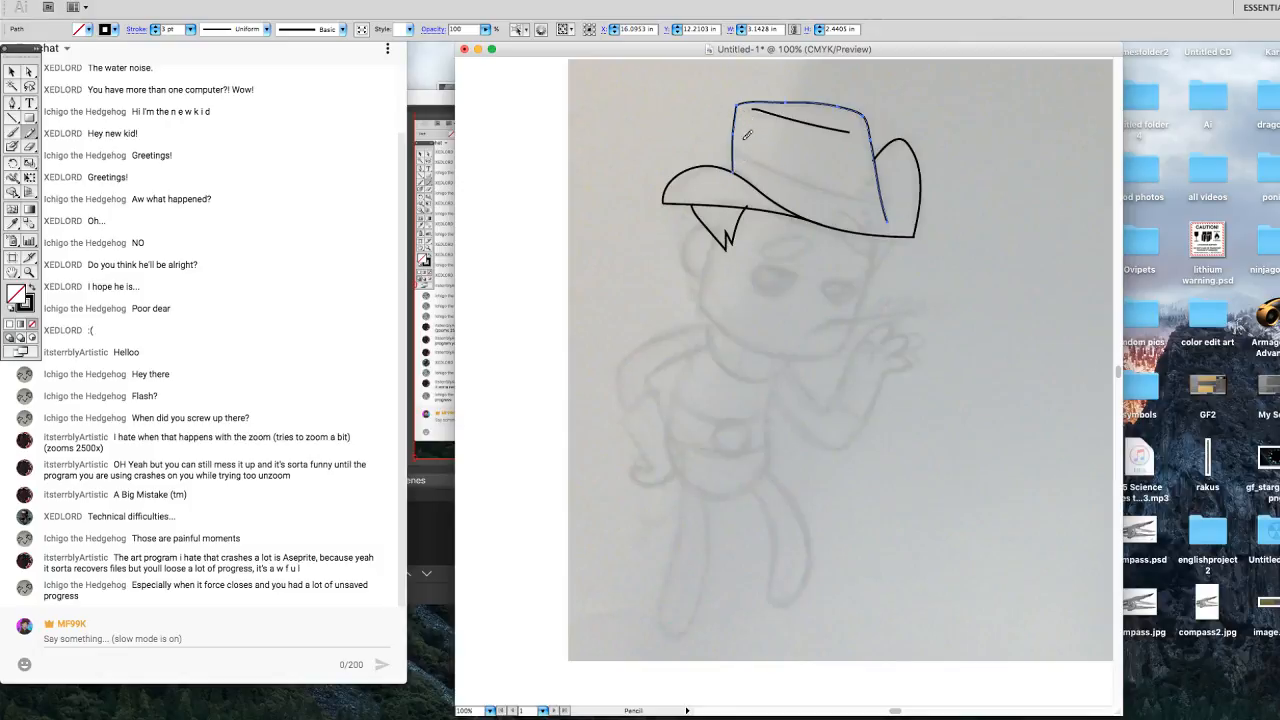
left_click_drag(745, 125, 734, 156)
left_click_drag(745, 100, 735, 168)
left_click_drag(759, 103, 856, 109)
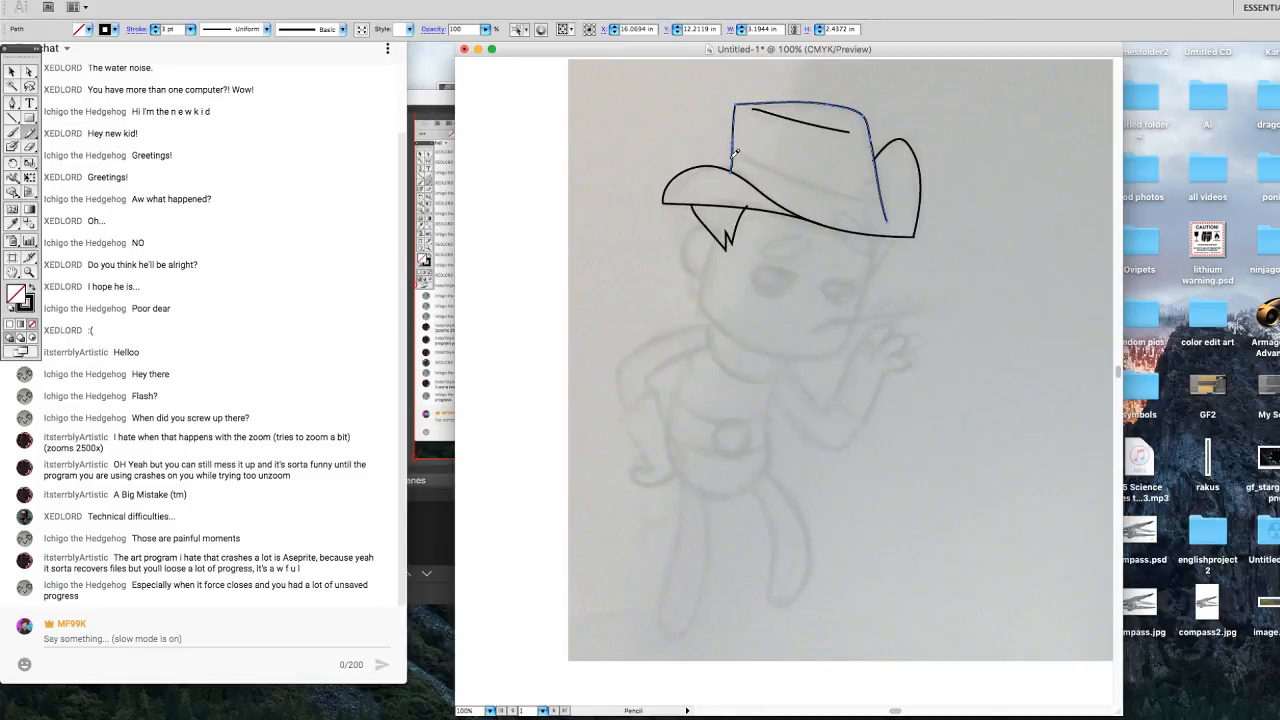
left_click_drag(733, 169, 732, 169)
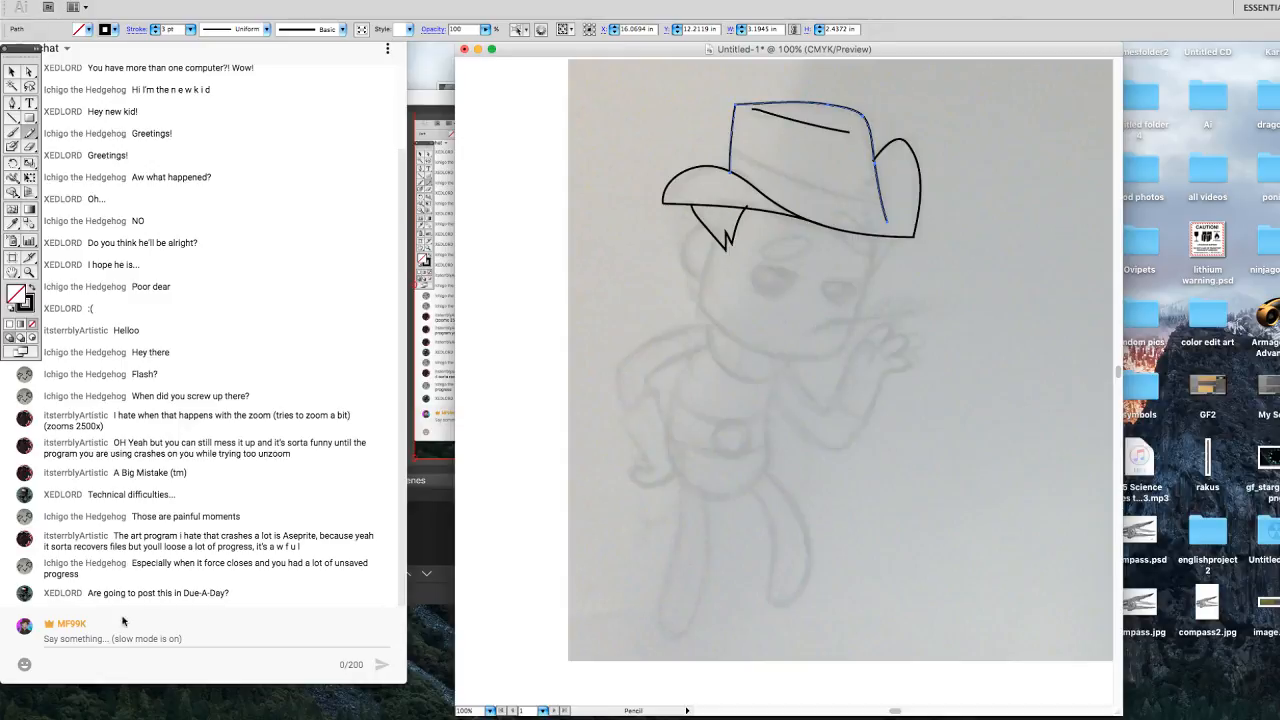
left_click_drag(815, 100, 865, 103)
Draw a short crease stroke about 0.4 × 0.6 in near the crown's back corner and nudge it slightly upward.
left_click_drag(852, 138, 833, 111)
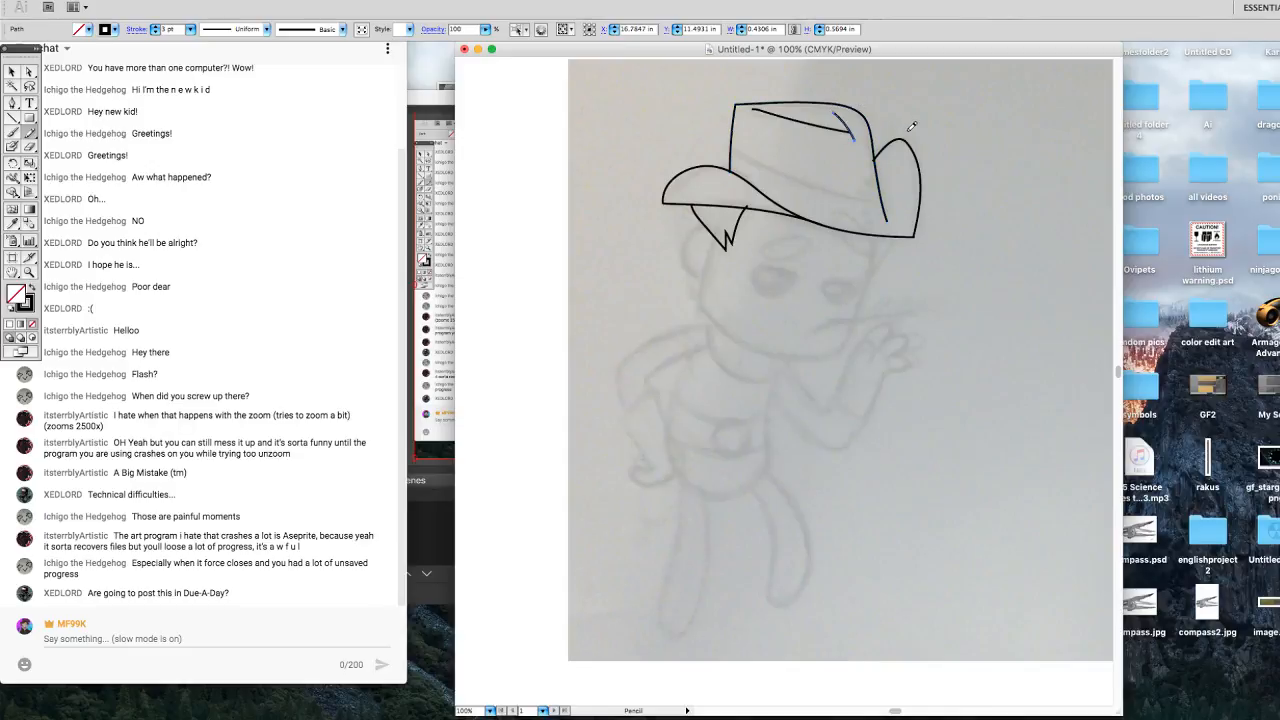
key("Up")
key("Up")
key("Up")
key("Up")
key("Up")
key("Up")
key("Up")
key("Up")
Draw the hat band's upper edge across the crown, about 3 × 0.9 in, reshaping it into a smooth curve.
left_click_drag(884, 190, 885, 190)
key("ctrl+z")
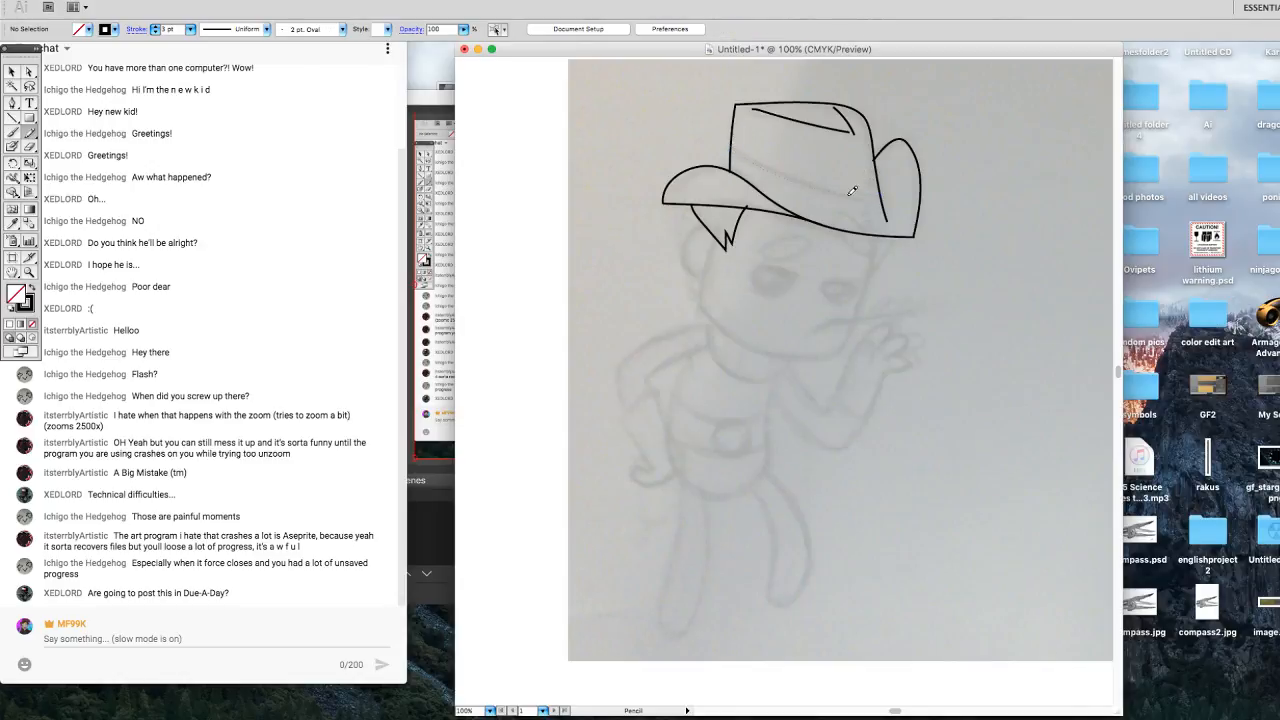
key("ctrl+shift+z")
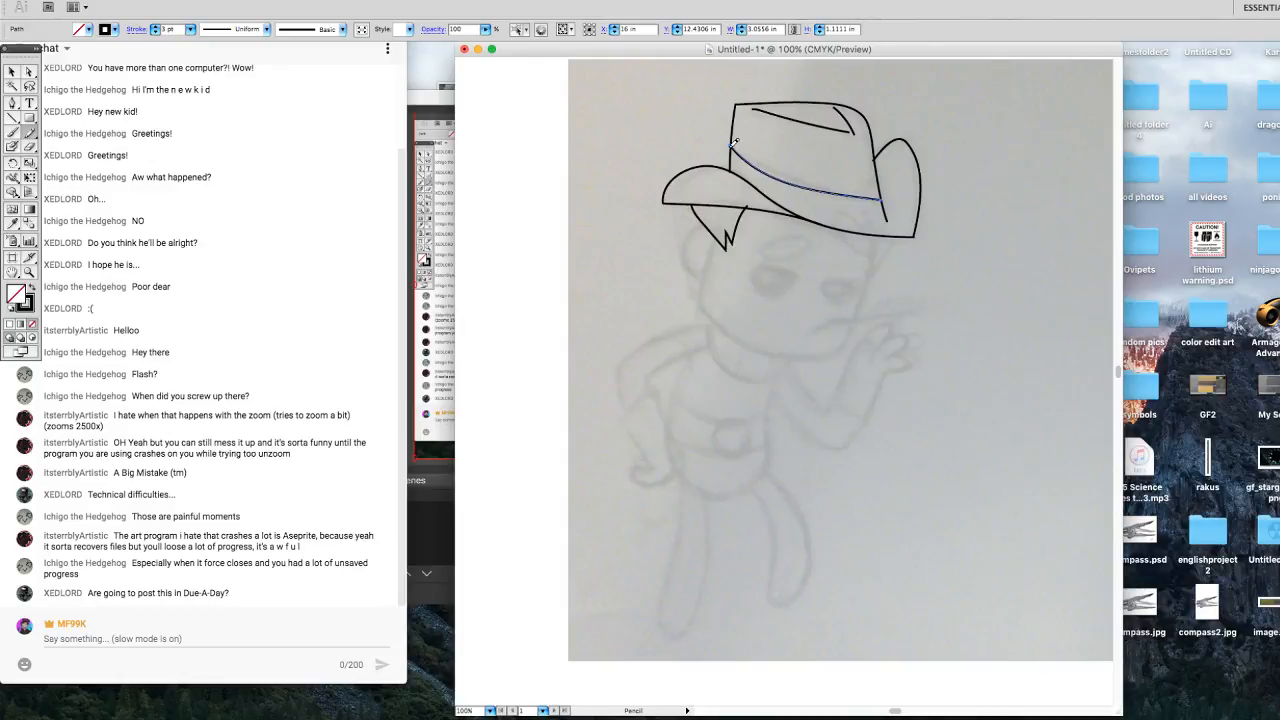
mouse_move(733, 142)
left_mouse_down()
mouse_move(812, 182)
mouse_move(884, 192)
mouse_move(739, 148)
mouse_move(813, 181)
left_mouse_up()
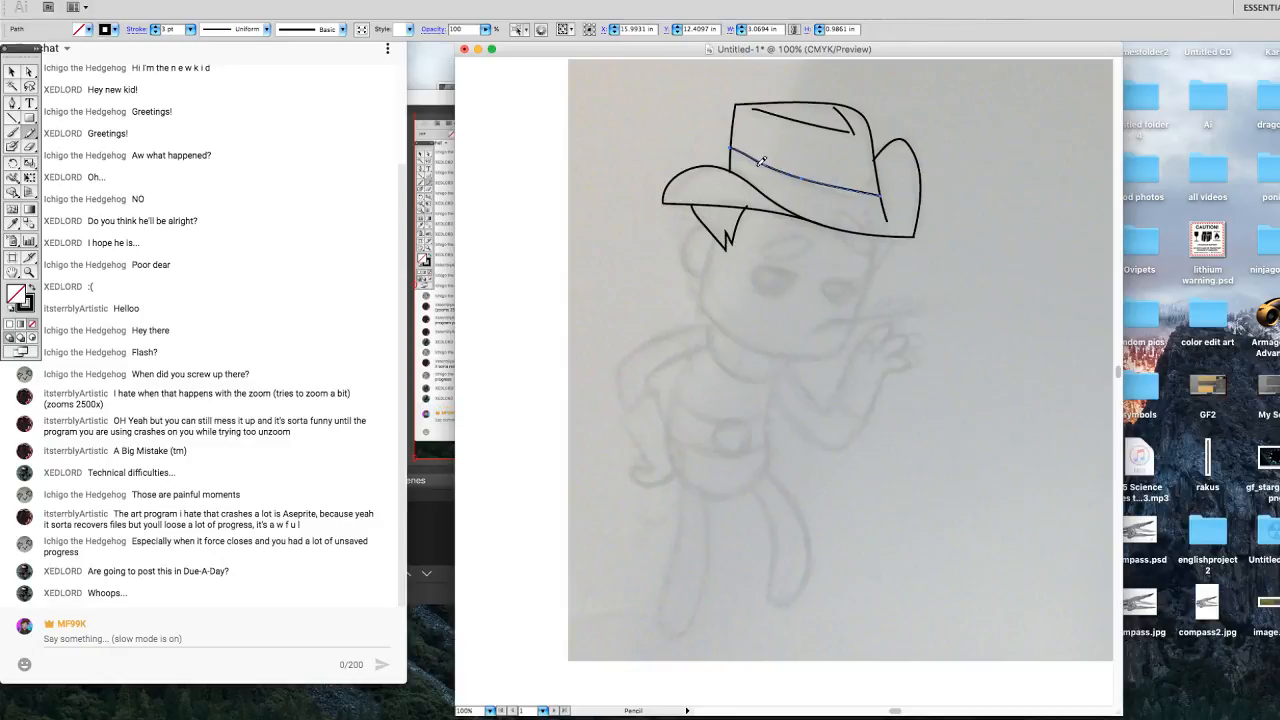
mouse_move(732, 149)
left_mouse_down()
mouse_move(891, 194)
mouse_move(790, 173)
left_mouse_up()
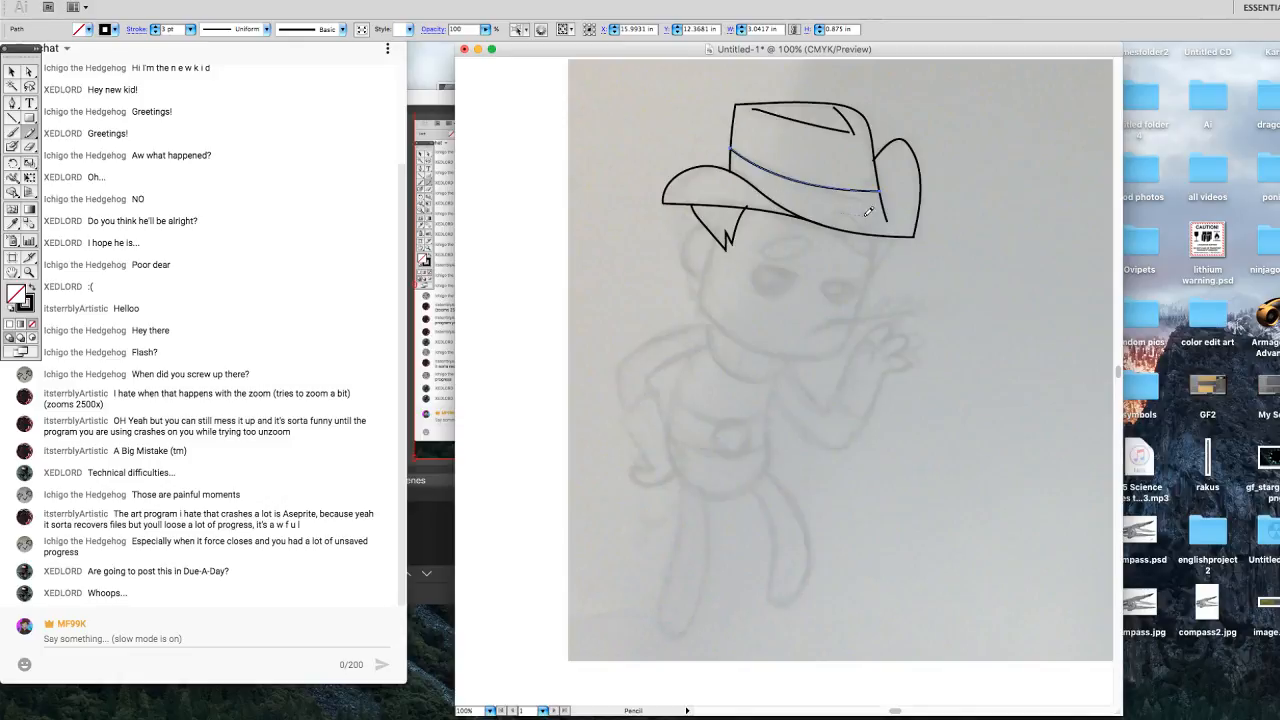
Draw the hat band's lower edge just above the brim, about 2.4 × 0.5 in, and nudge it into place.
left_click_drag(876, 214, 770, 200)
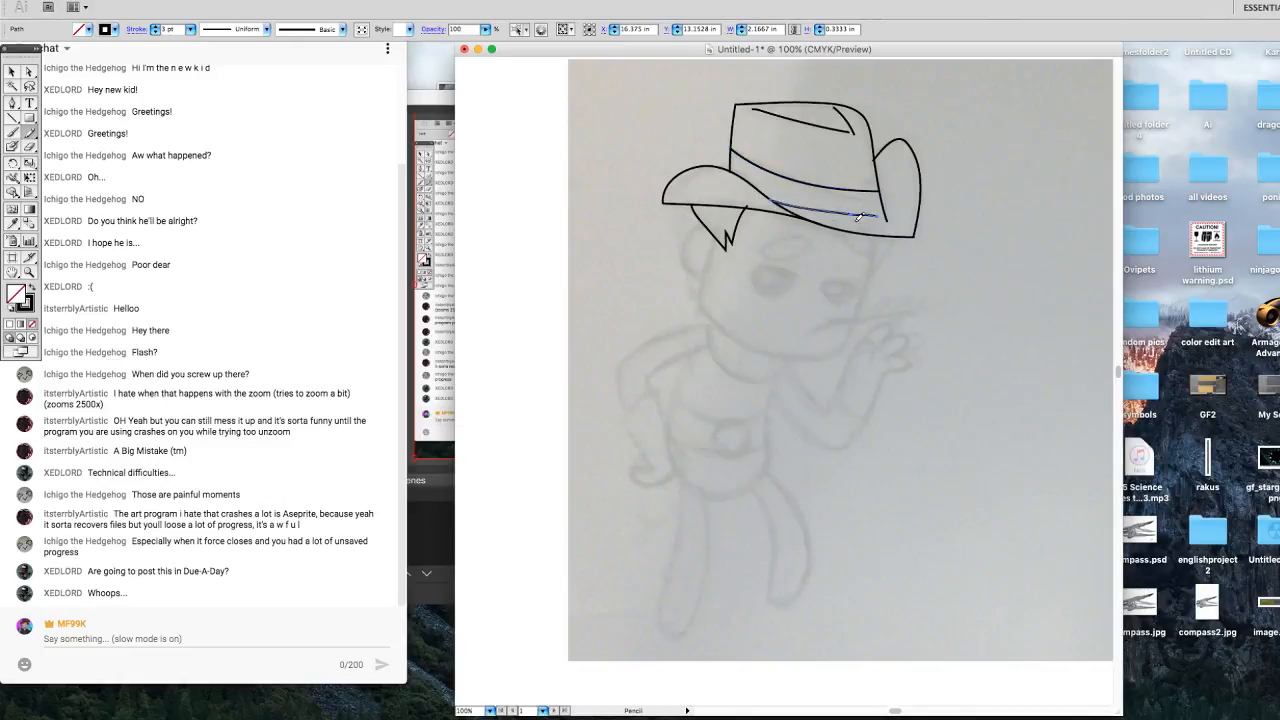
left_click_drag(856, 220, 887, 221)
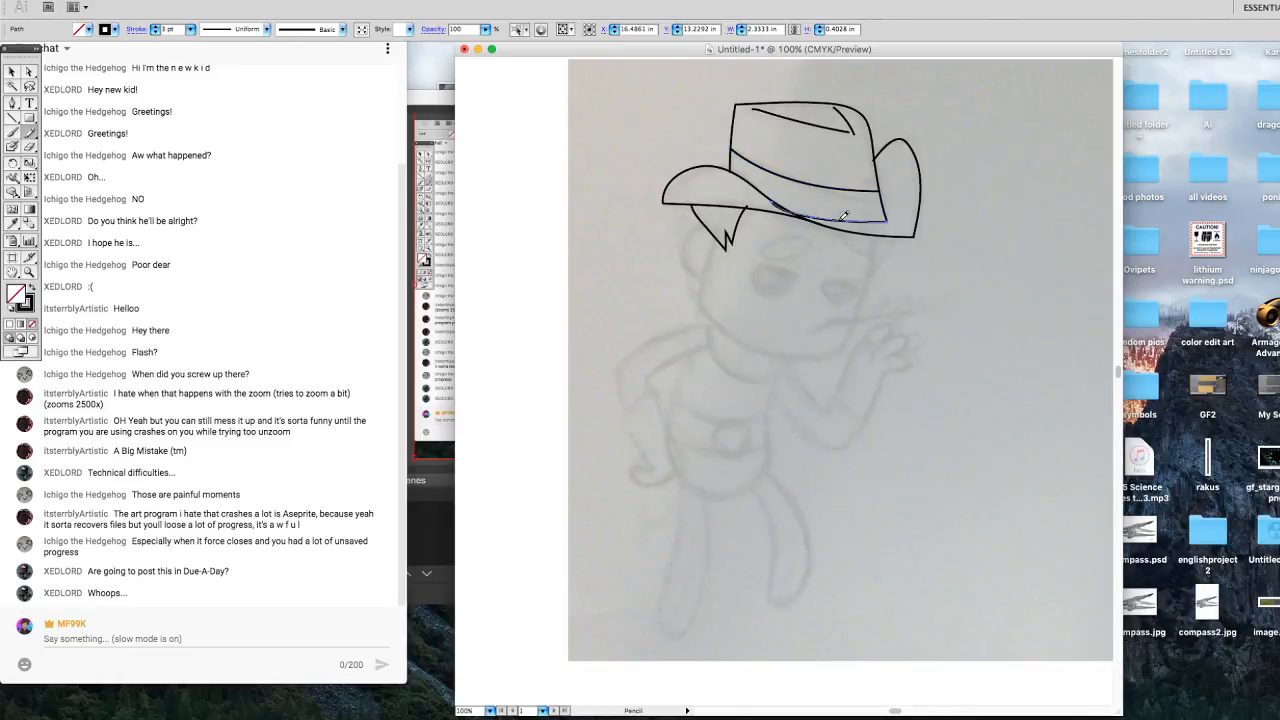
left_click_drag(770, 199, 860, 221)
key("Right")
key("Right")
key("Right")
key("Right")
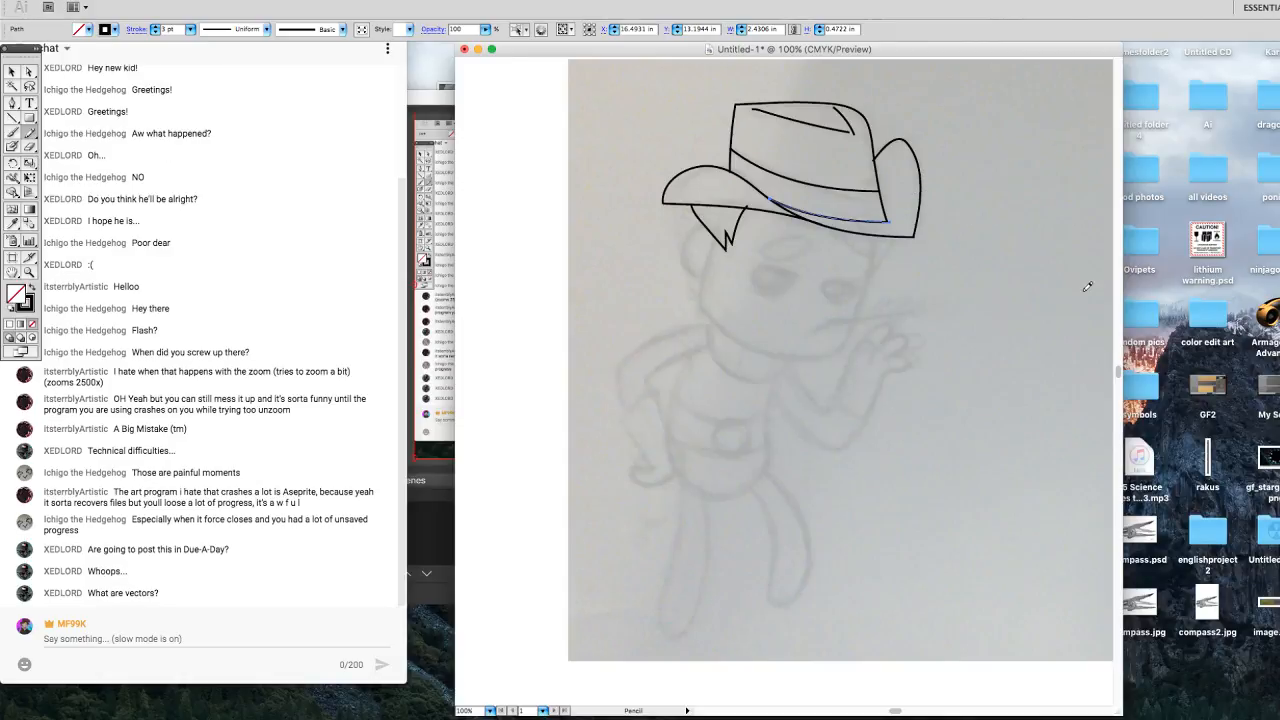
Examine the hat's line joints closely where the crown meets the brim and the band.
scroll(1119, 371, "up", 1)
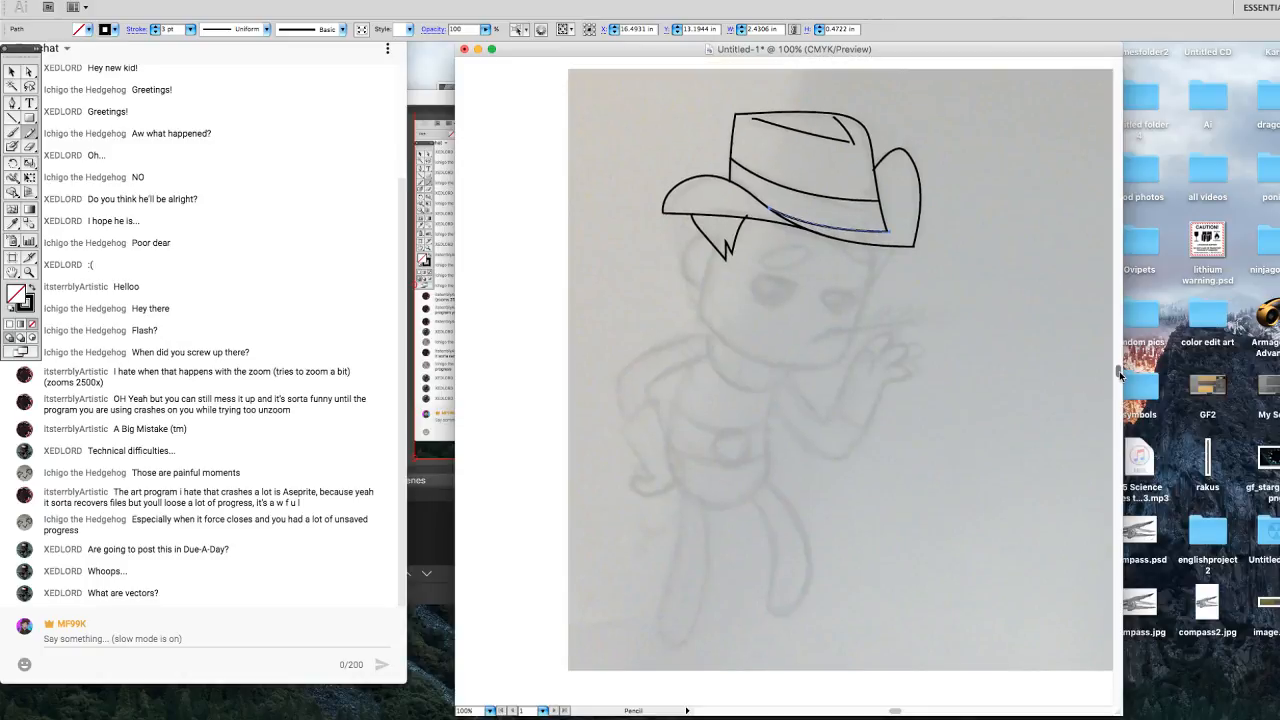
scroll(1119, 371, "up", 3)
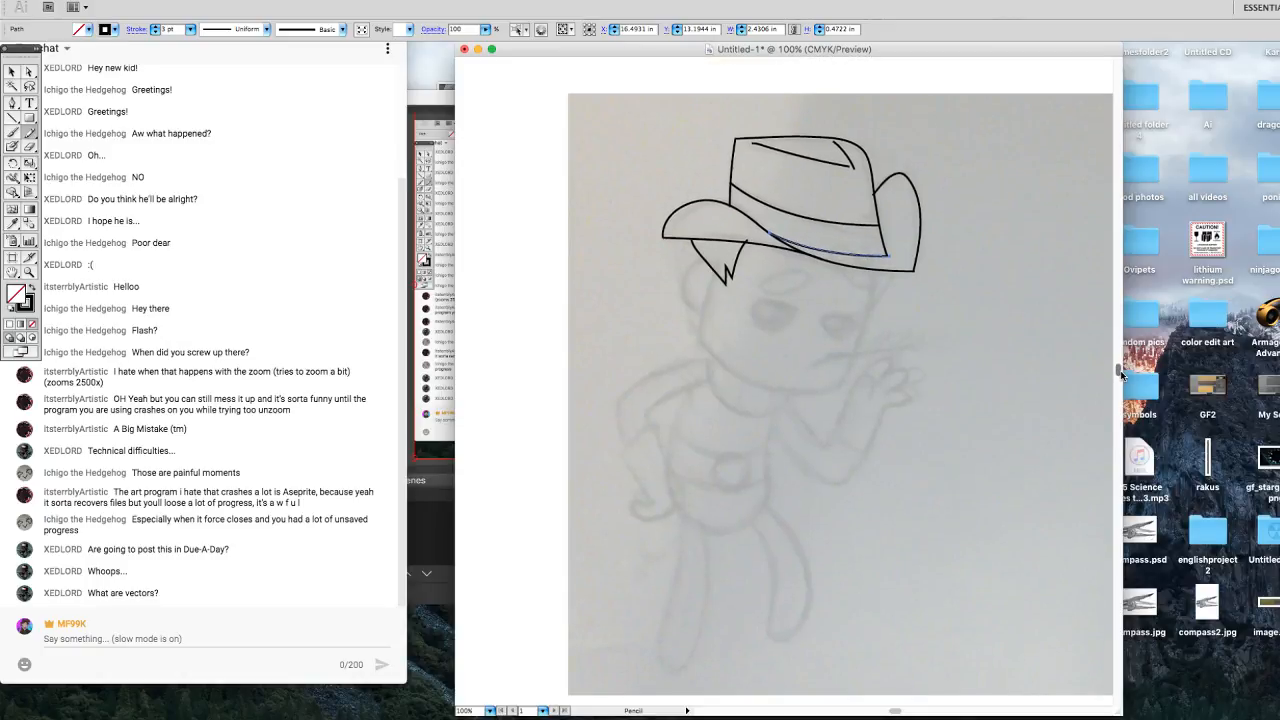
key("z")
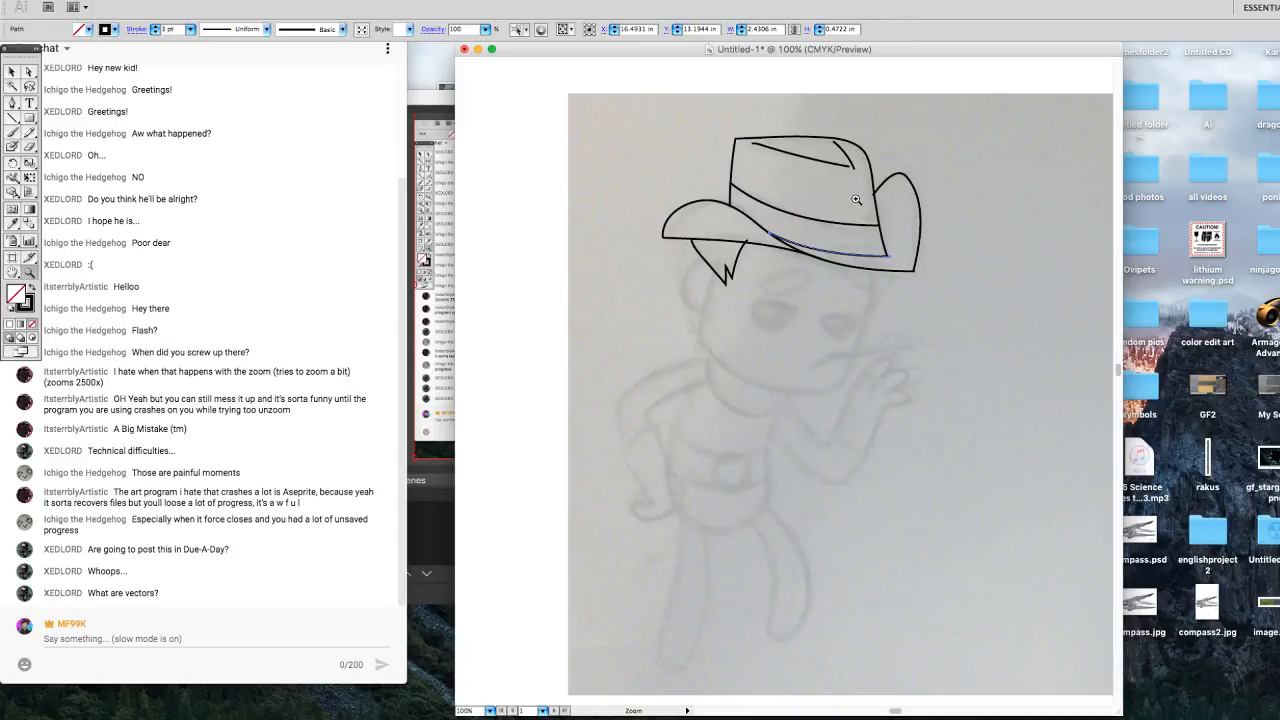
left_click(811, 190)
left_click(846, 190)
left_click(846, 430)
left_click(738, 632)
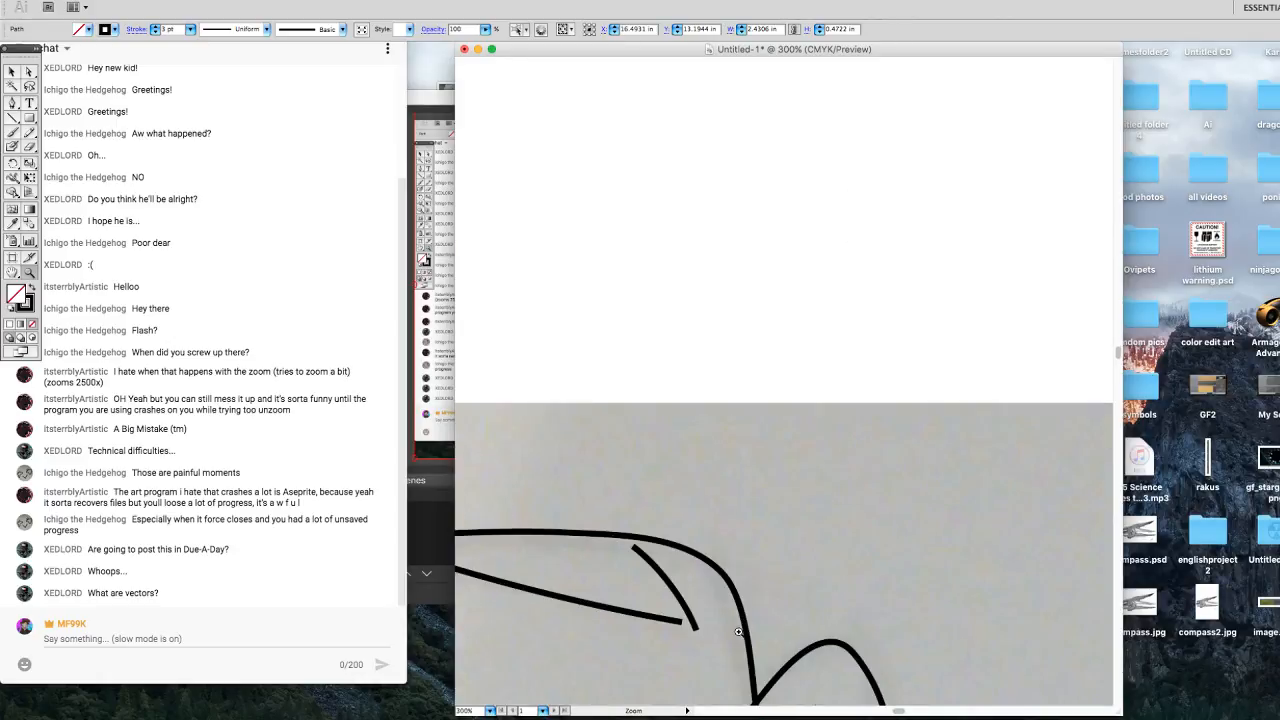
left_click(744, 440)
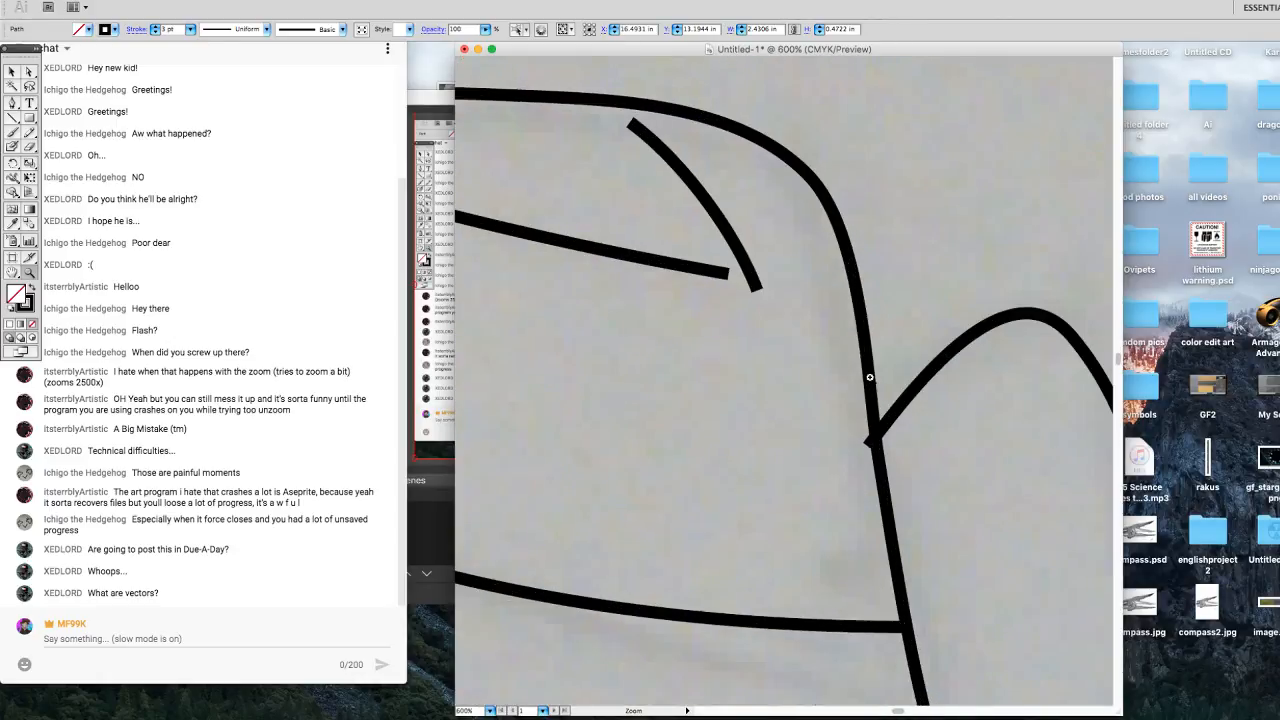
left_click(871, 381)
left_click(821, 403)
left_click(772, 354)
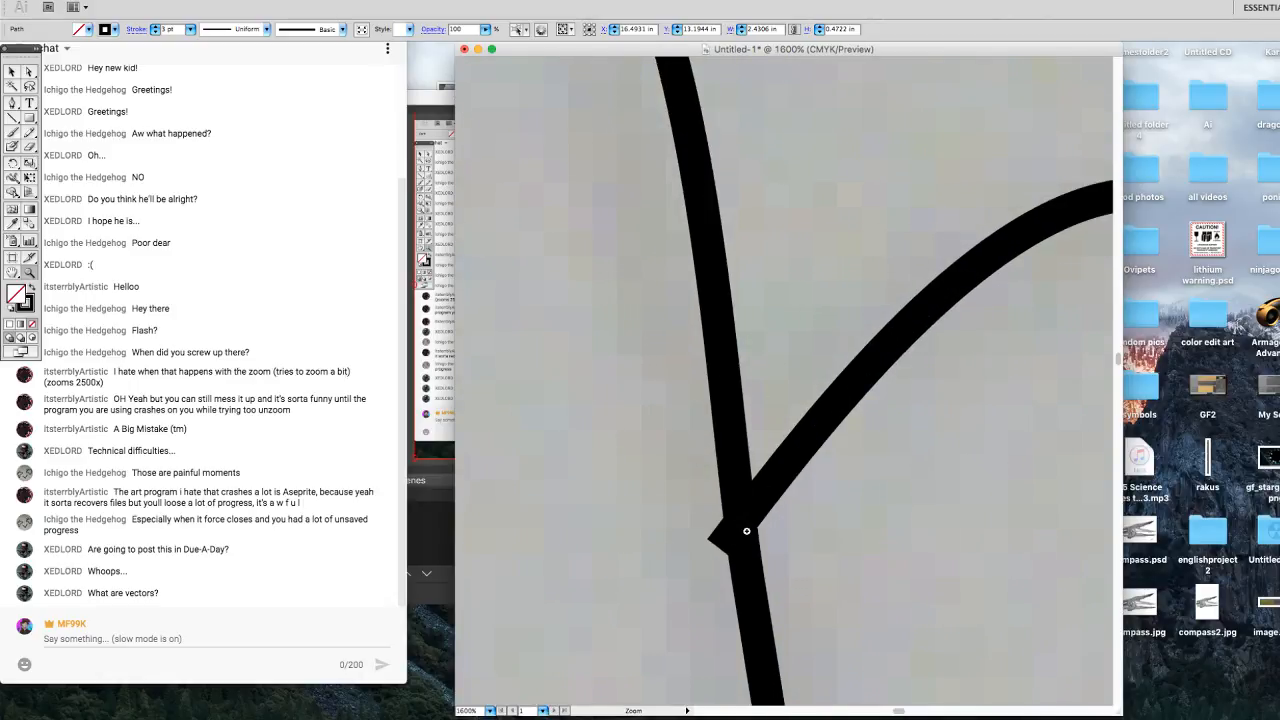
left_click(674, 544, "alt")
left_click(653, 543, "alt")
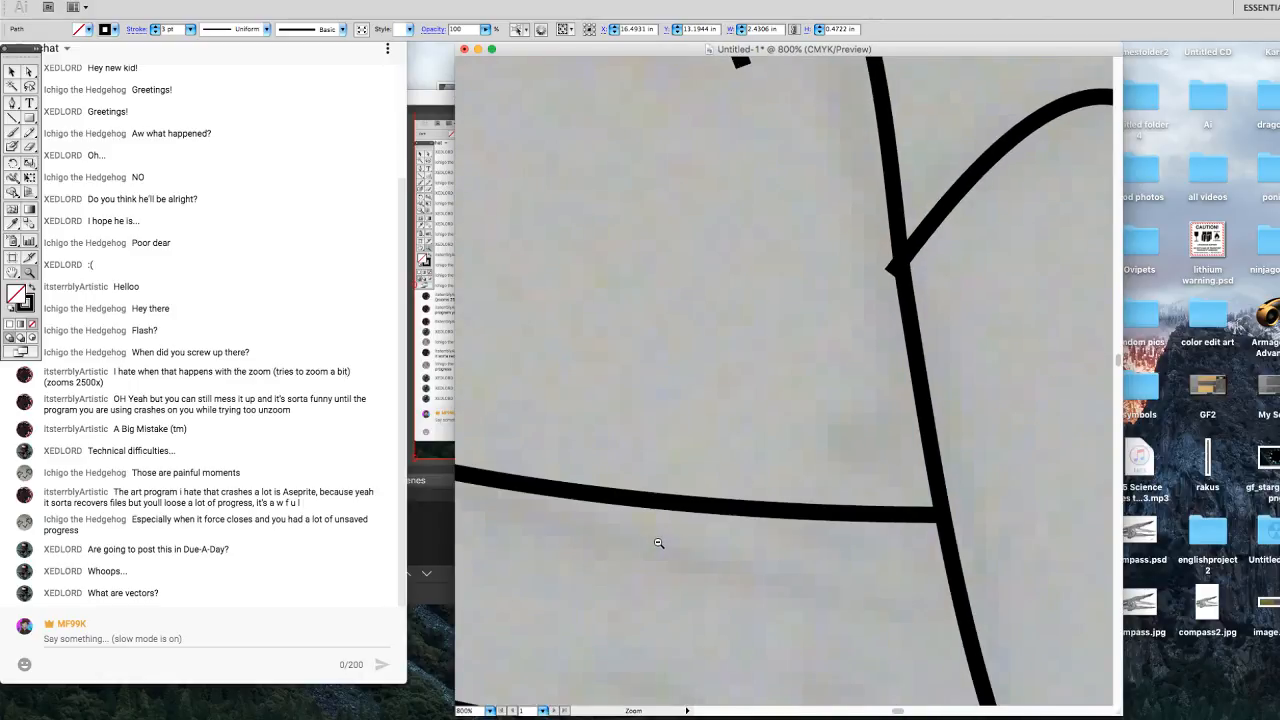
left_click(658, 543, "alt")
left_click(660, 538, "alt")
left_click(757, 405, "alt")
left_click(737, 401, "alt")
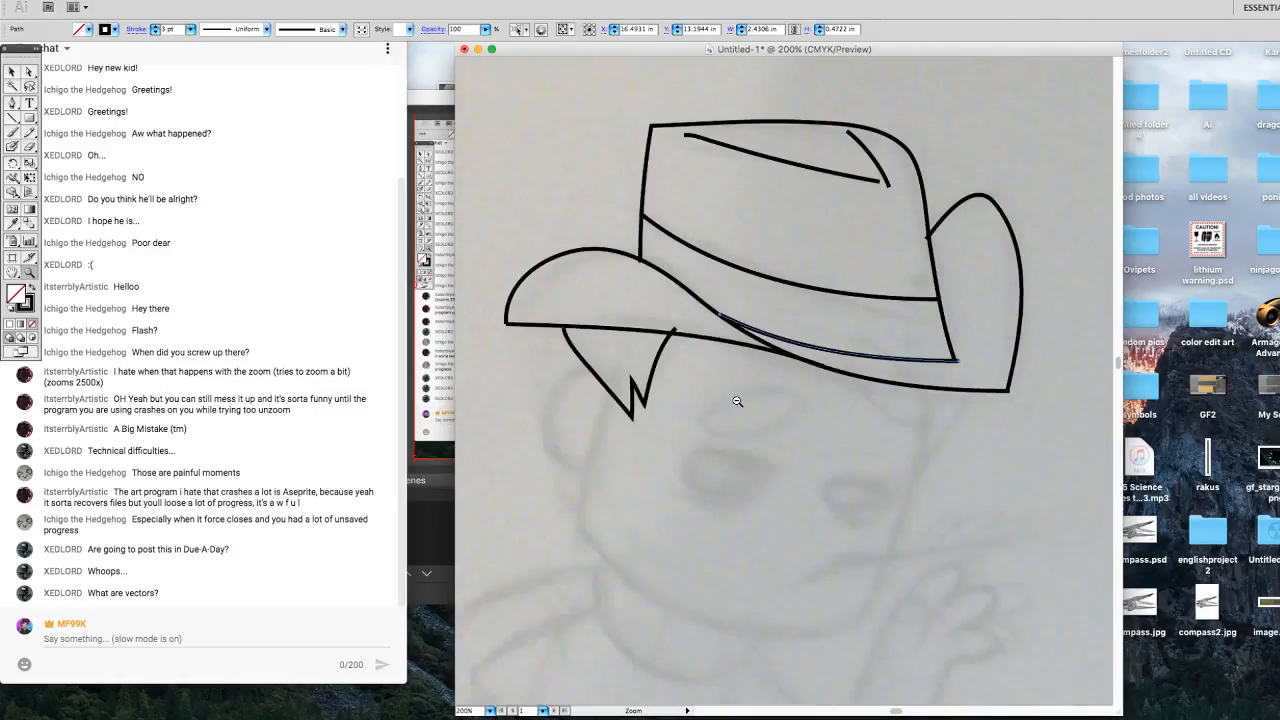
left_click(737, 401, "alt")
left_click(797, 405, "alt")
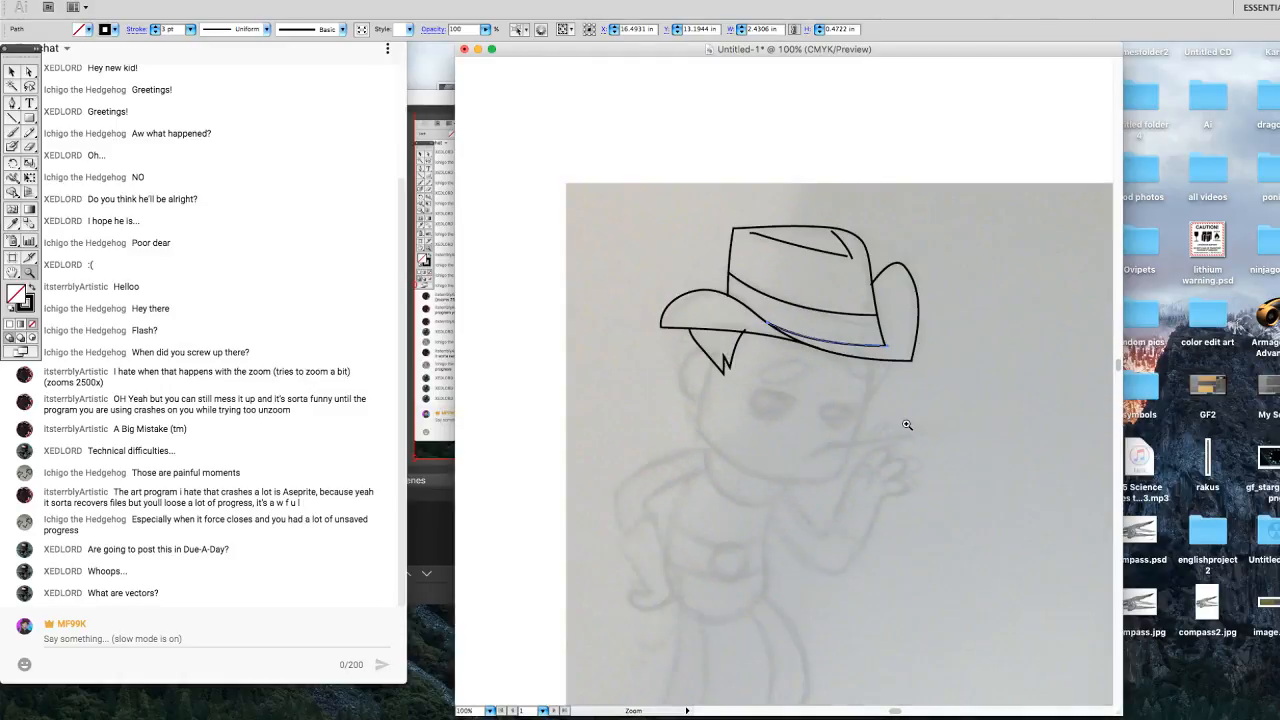
Draw a short straight line about 0.6 × 0.5 in sloping from under the brim's tip toward the ear.
left_click(846, 425, "alt")
left_click(735, 340)
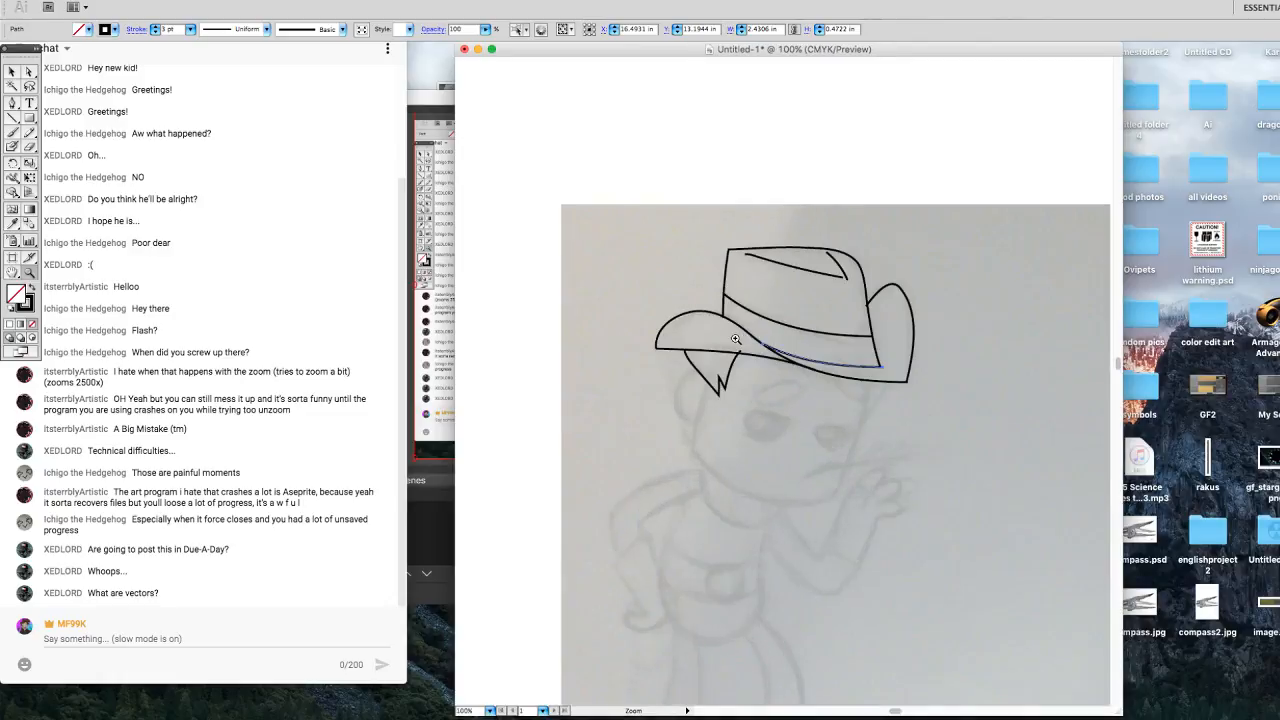
left_click(819, 385)
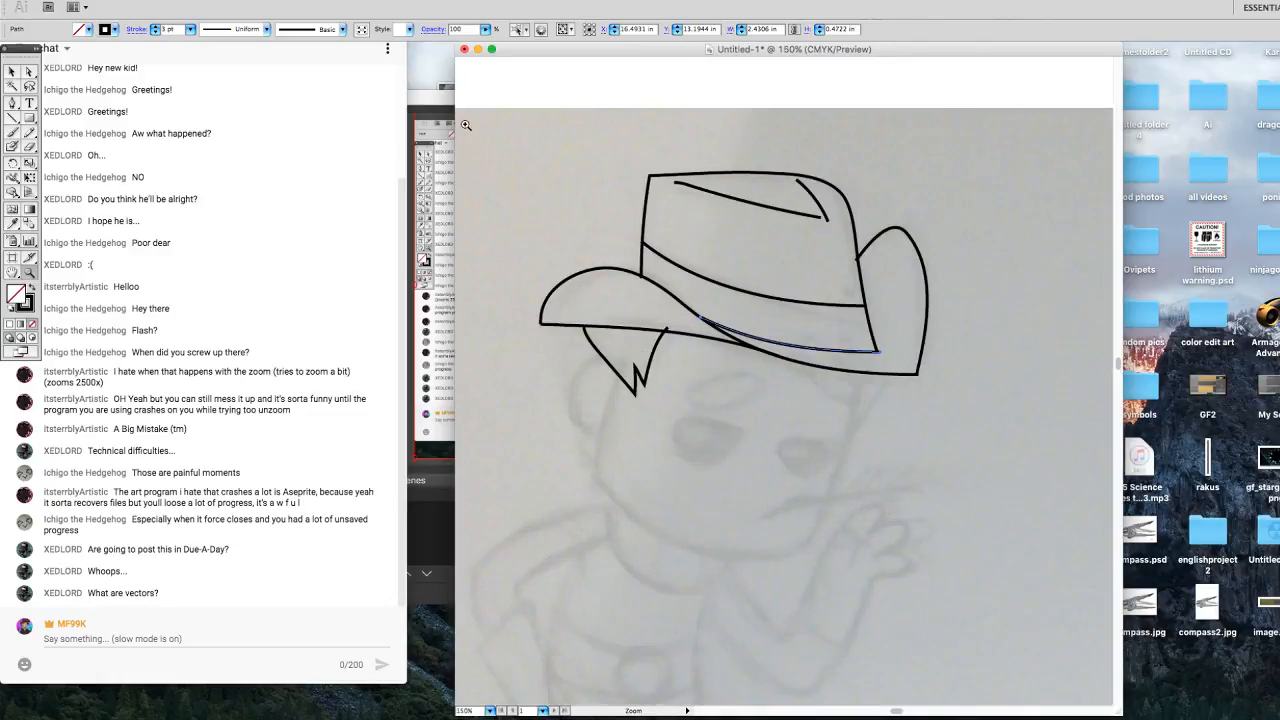
left_click(14, 120)
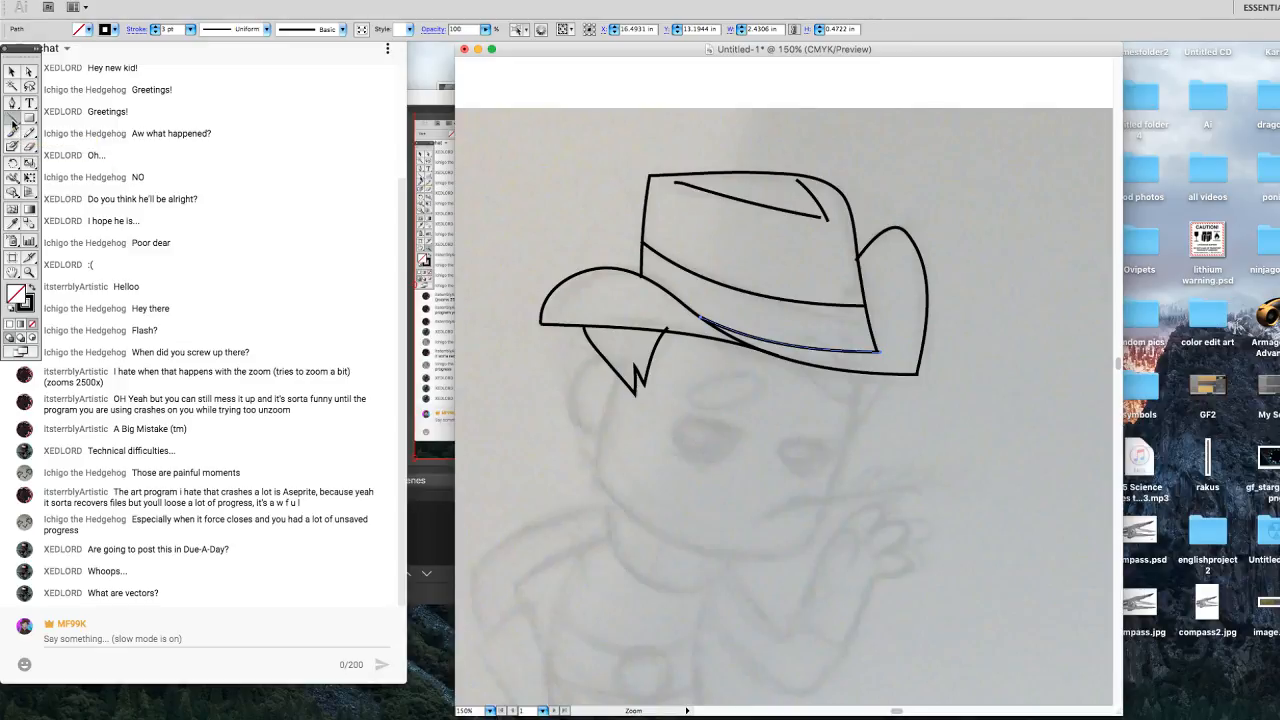
left_click_drag(551, 323, 596, 362)
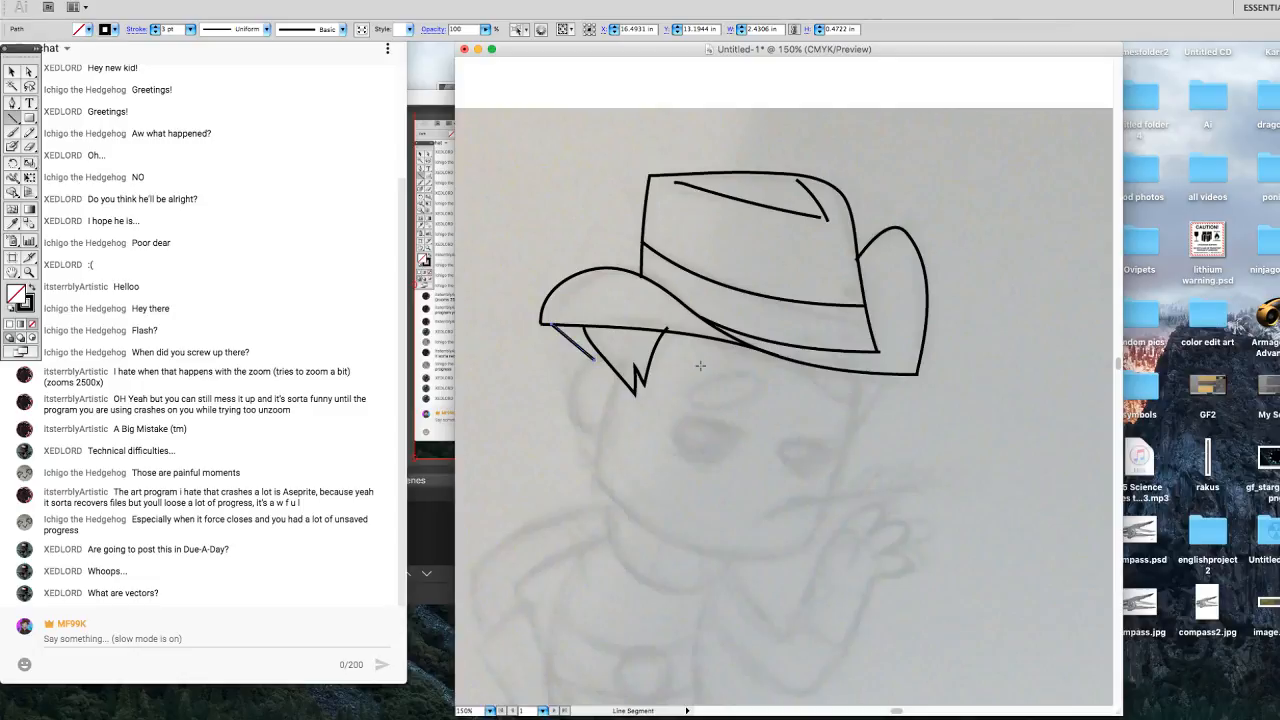
Draw a short curved pencil stroke for the far side of the face, running down from the brim's underside.
left_click(30, 133)
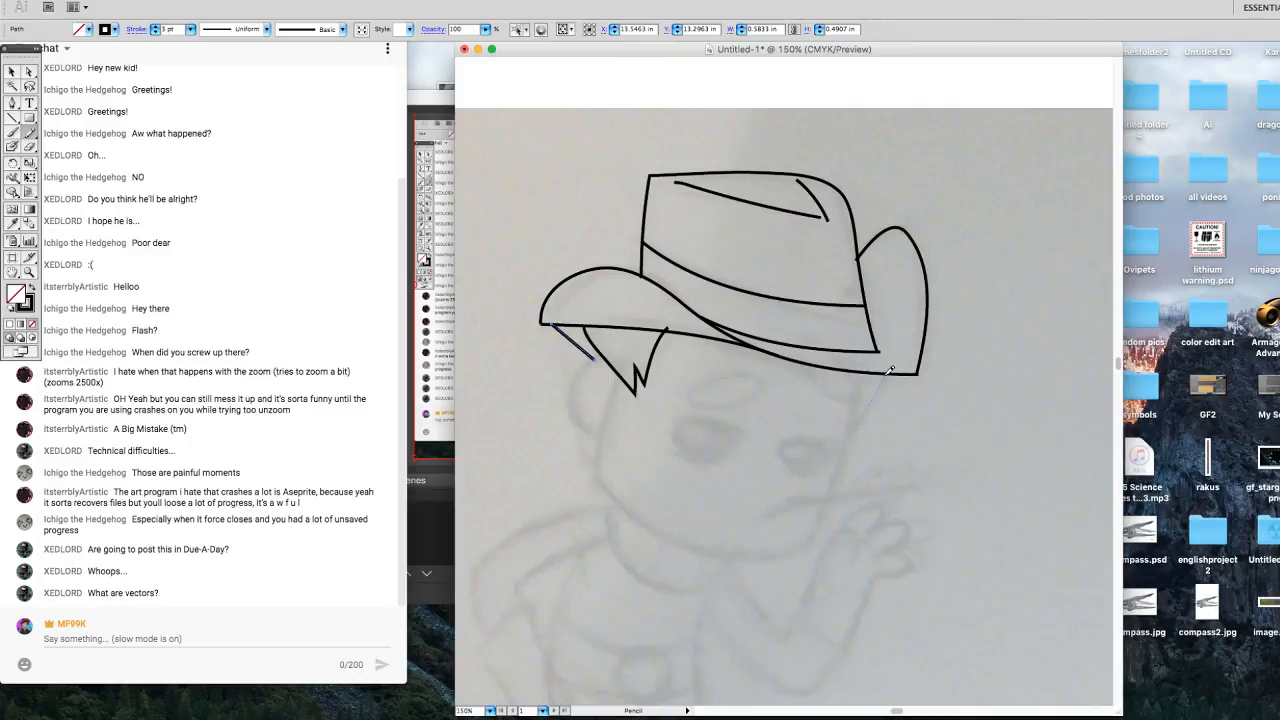
left_click_drag(884, 376, 854, 428)
left_click_drag(854, 427, 851, 430)
left_click_drag(854, 427, 851, 431)
Draw the ear-side face line from the hair tuft down to the cheek, about 0.3 × 1.4 in, and redraw it more smoothly.
left_click_drag(620, 374, 598, 484)
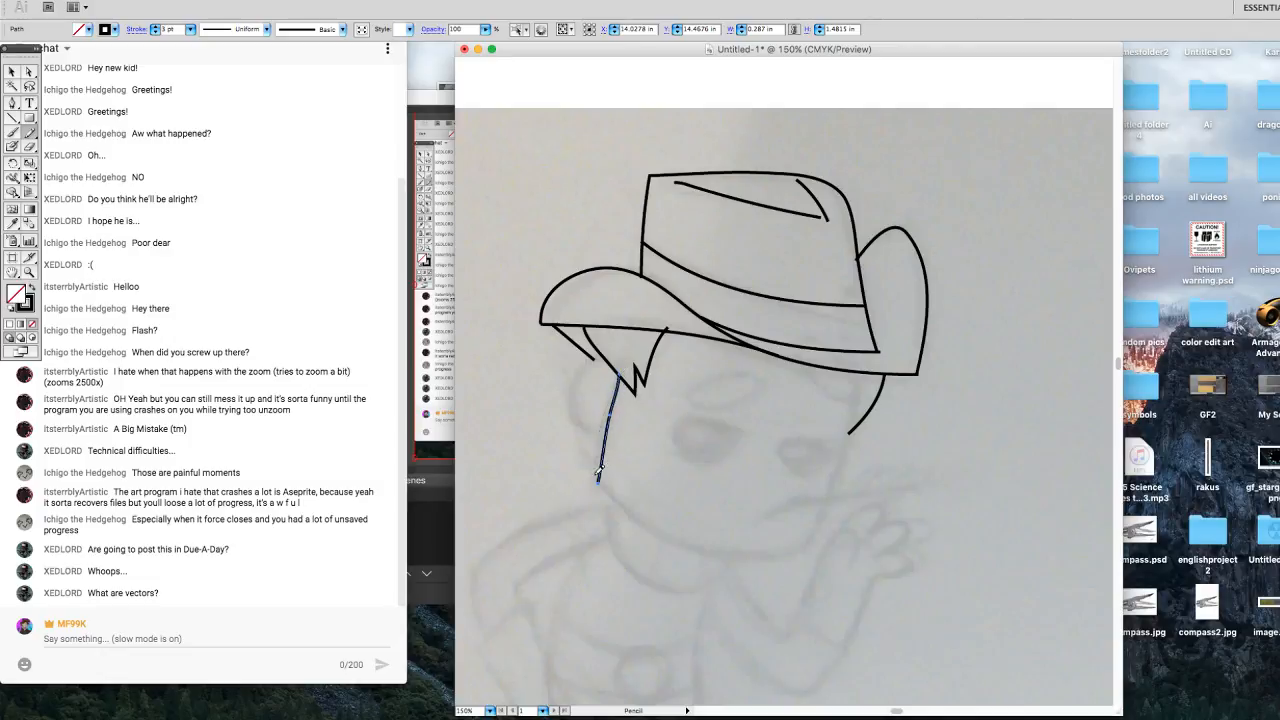
left_click_drag(598, 470, 618, 376)
left_click_drag(598, 471, 610, 411)
mouse_move(597, 467)
left_mouse_down()
mouse_move(622, 369)
mouse_move(603, 471)
left_mouse_up()
left_click_drag(616, 378, 598, 472)
left_click_drag(614, 382, 599, 484)
Adjust the anchor points and curvature of the ear-side face line with Direct Selection.
left_click(29, 71)
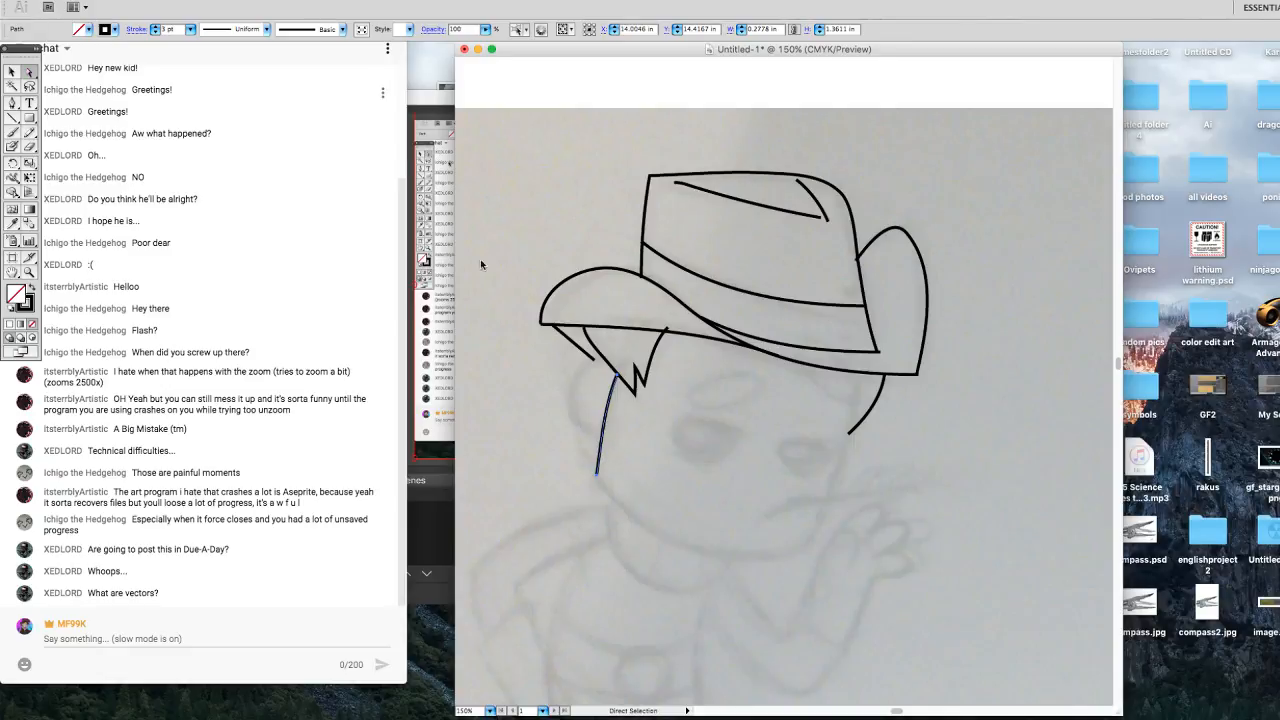
left_click(617, 378)
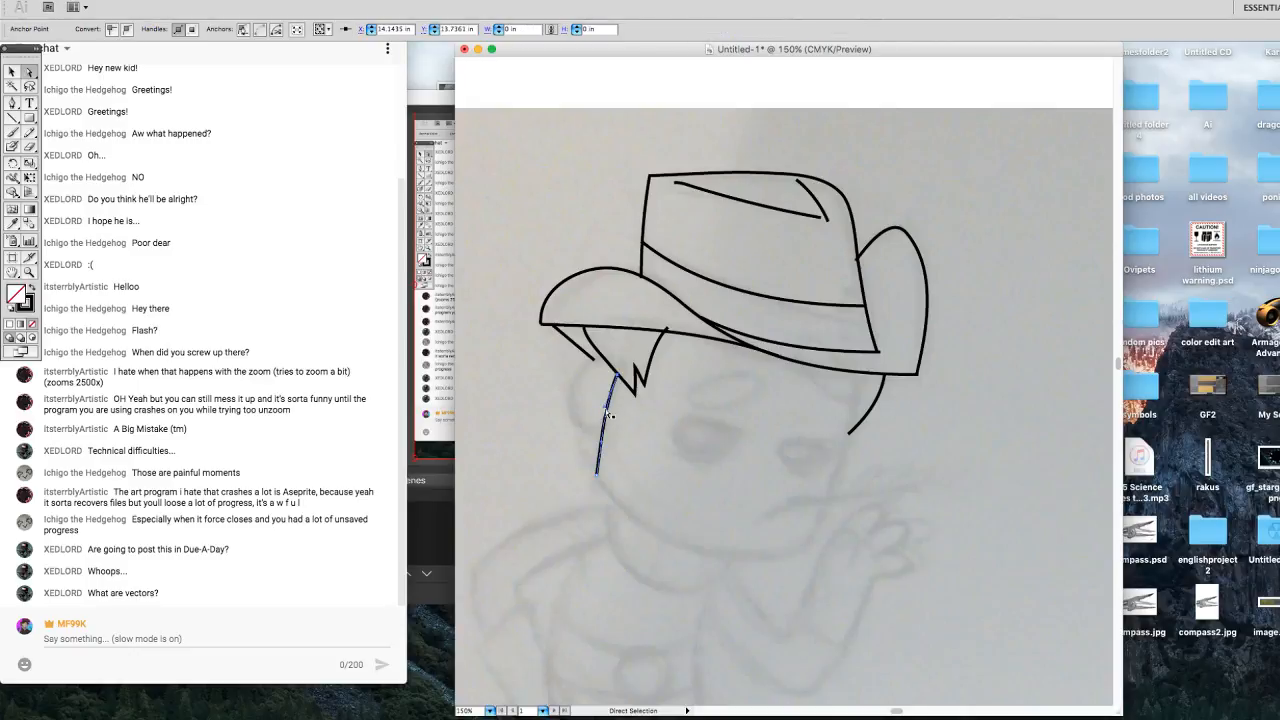
left_click(619, 381)
left_click(617, 380)
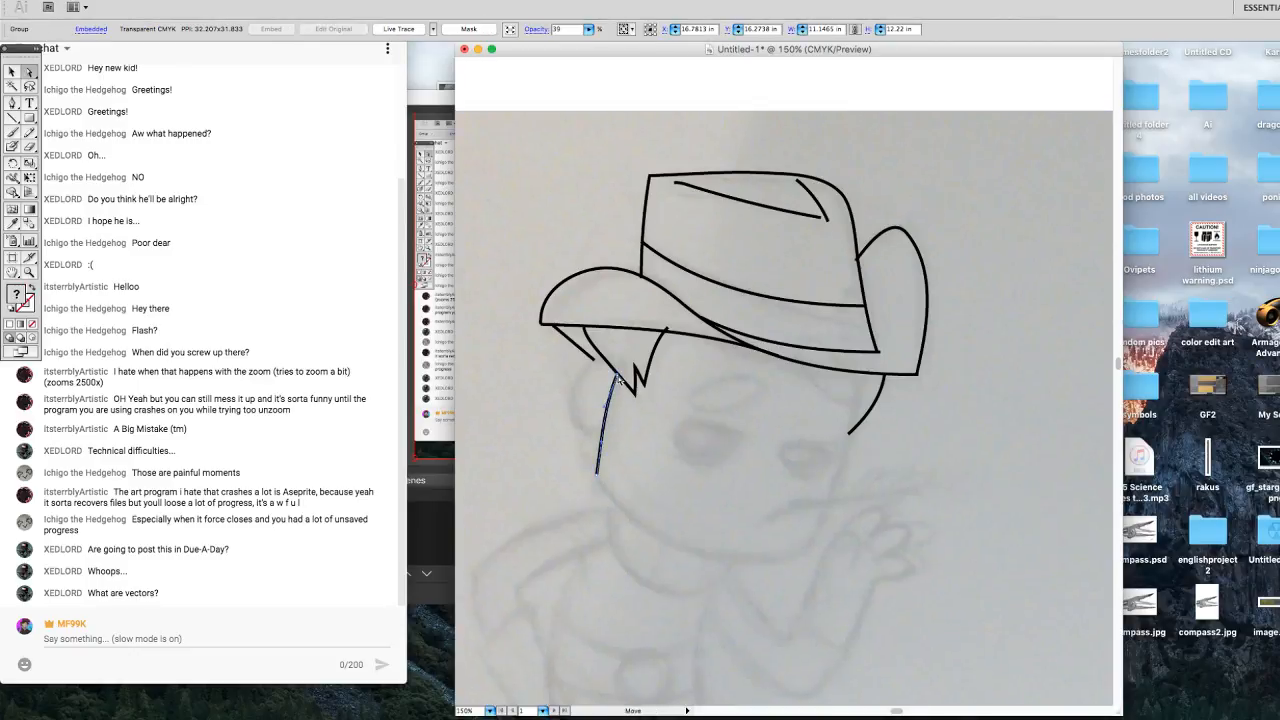
mouse_move(605, 410)
left_mouse_down()
mouse_move(597, 453)
mouse_move(603, 417)
left_mouse_up()
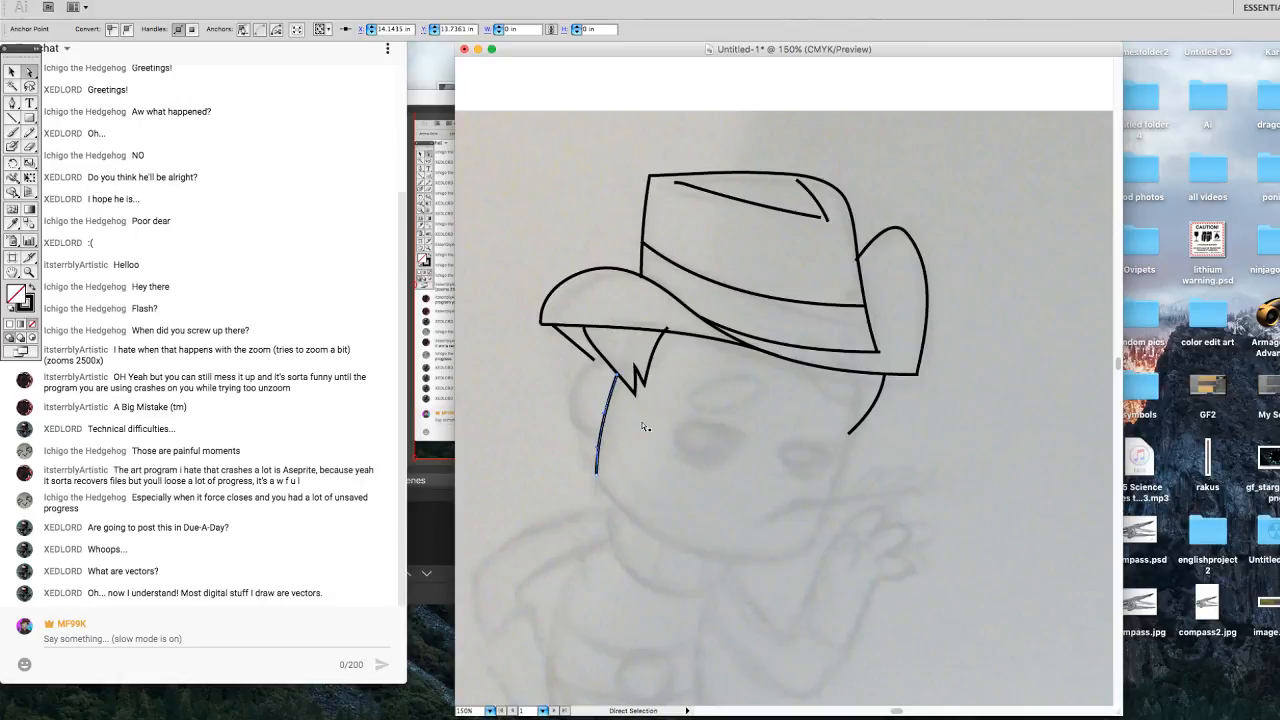
left_click(597, 473)
left_click(620, 476)
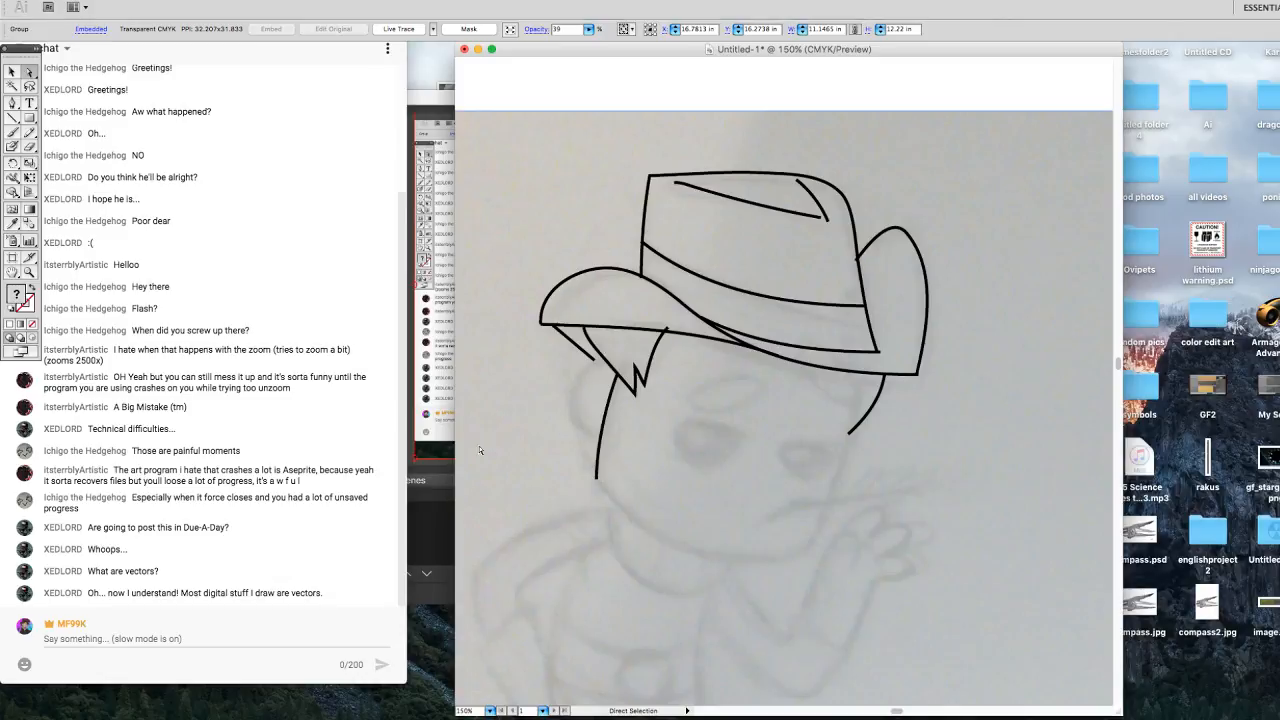
Draw the ear's outer curve beside the face line, about 0.5 × 1.1 in, and give it a 3 pt stroke.
left_click(12, 177)
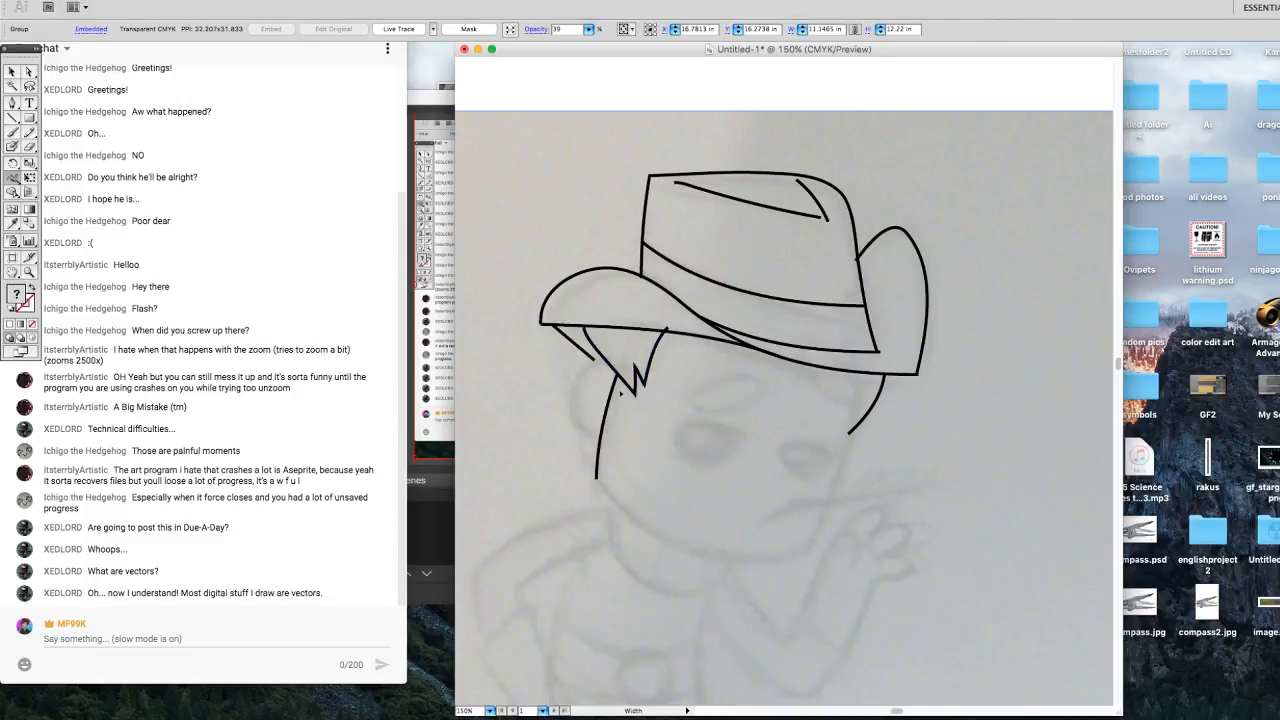
left_click(30, 134)
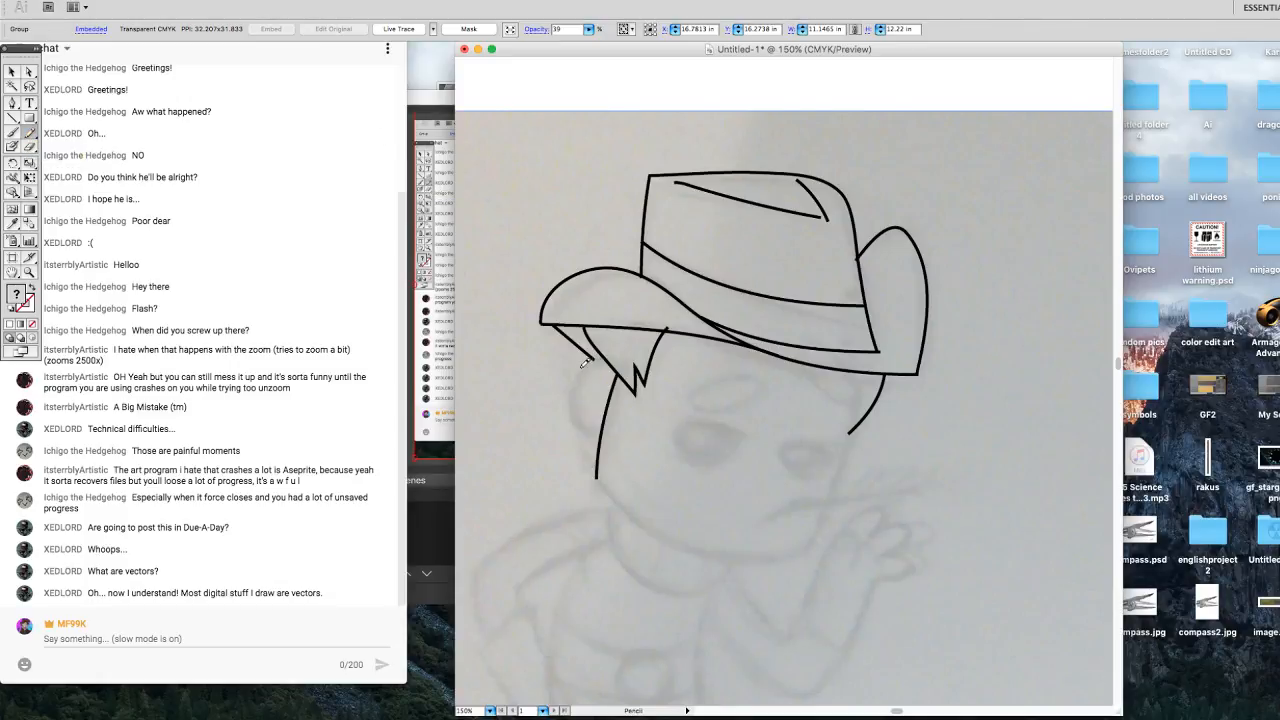
mouse_move(583, 362)
left_mouse_down()
mouse_move(576, 406)
mouse_move(605, 430)
left_mouse_up()
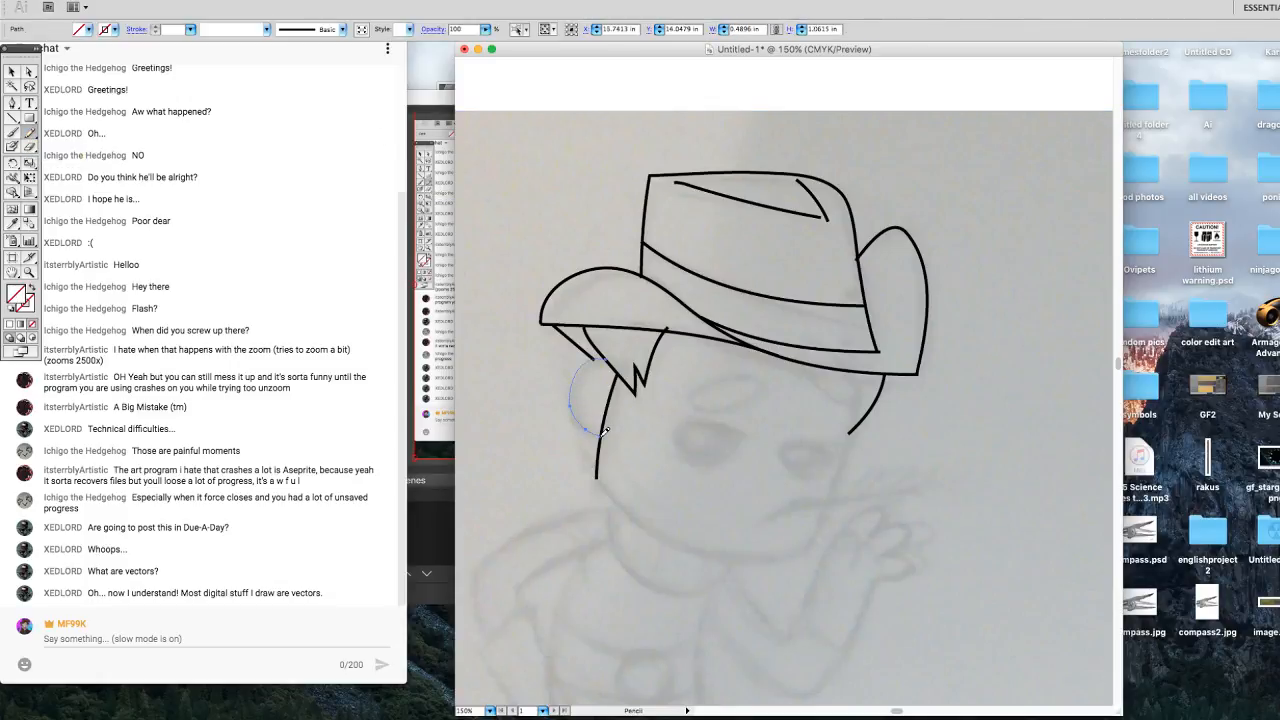
left_click(190, 29)
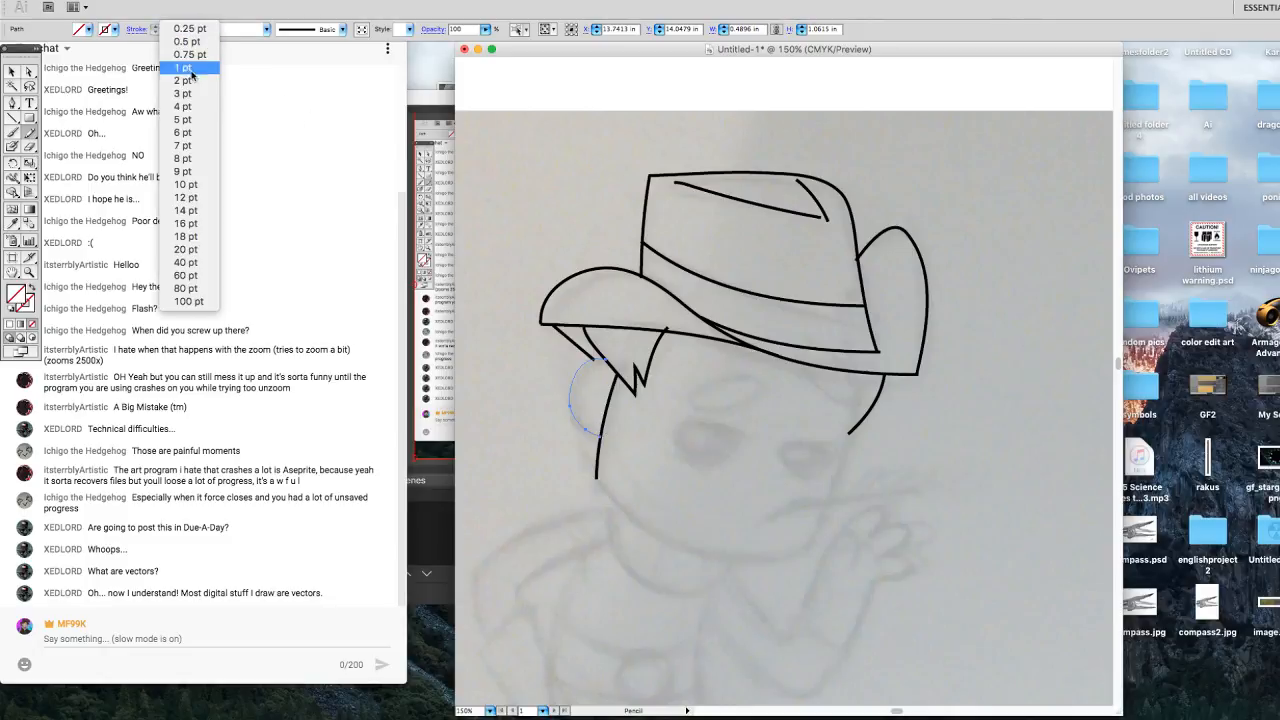
left_click(190, 81)
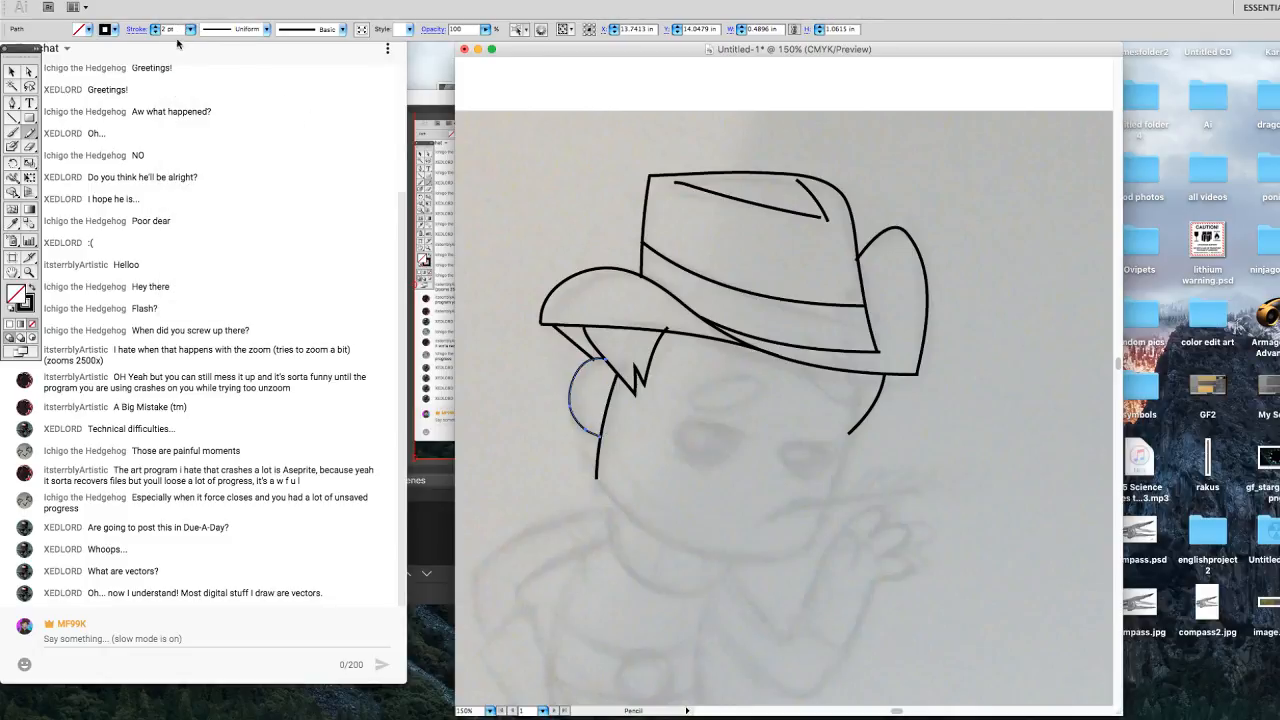
left_click(156, 27)
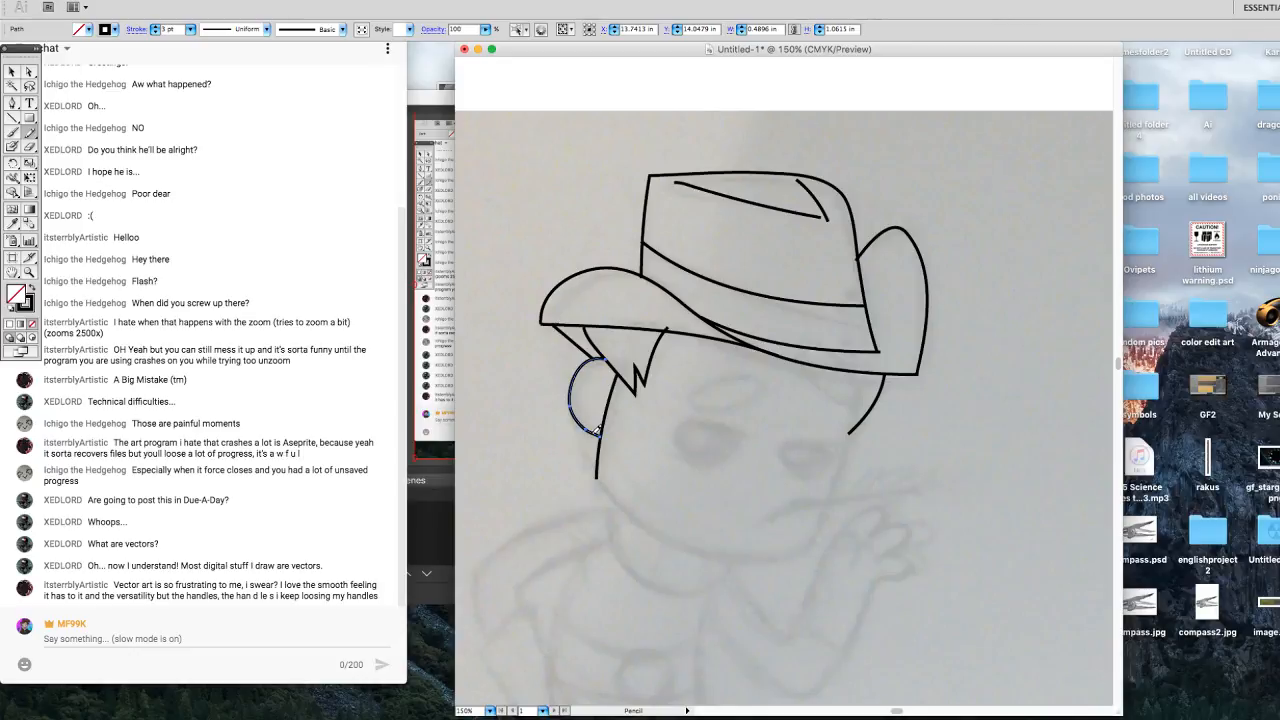
Redraw the ear's curve into a smoother arc about 0.44 × 1.06 in.
mouse_move(586, 430)
left_mouse_down()
mouse_move(578, 371)
mouse_move(586, 436)
mouse_move(576, 366)
mouse_move(591, 448)
mouse_move(577, 362)
left_mouse_up()
left_click_drag(589, 437, 577, 368)
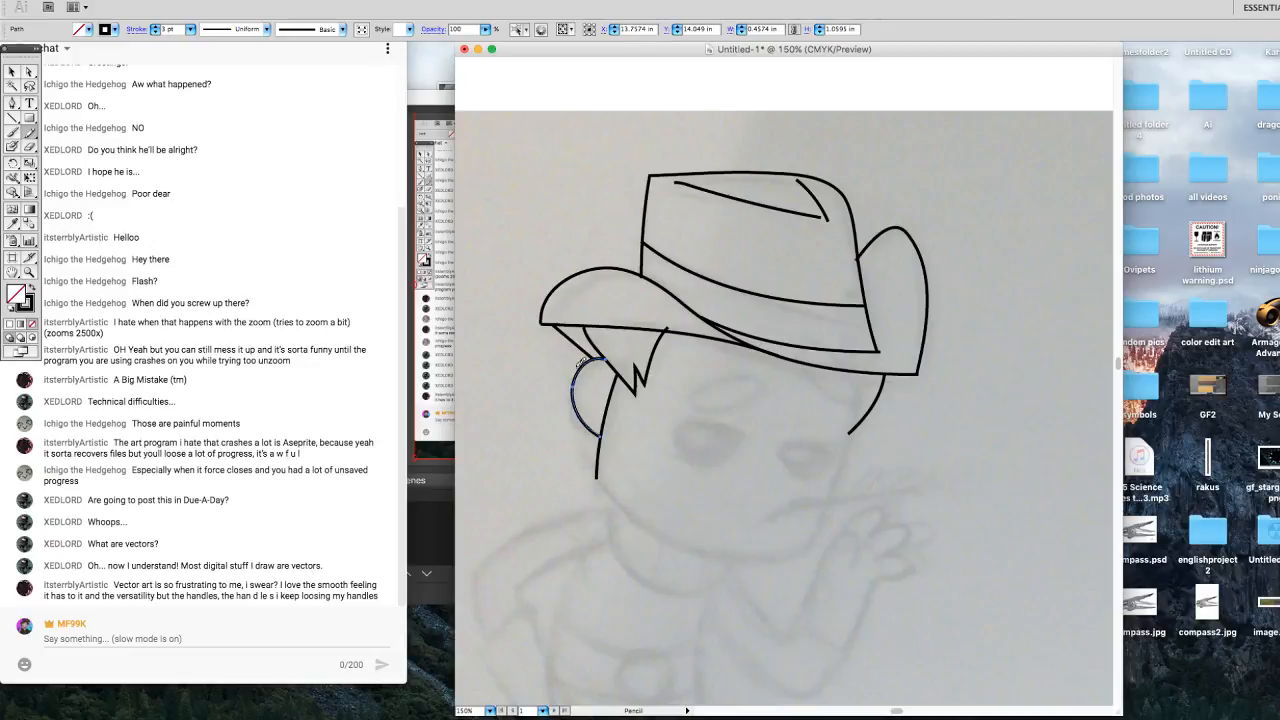
left_click_drag(589, 442, 576, 358)
left_click_drag(580, 442, 577, 362)
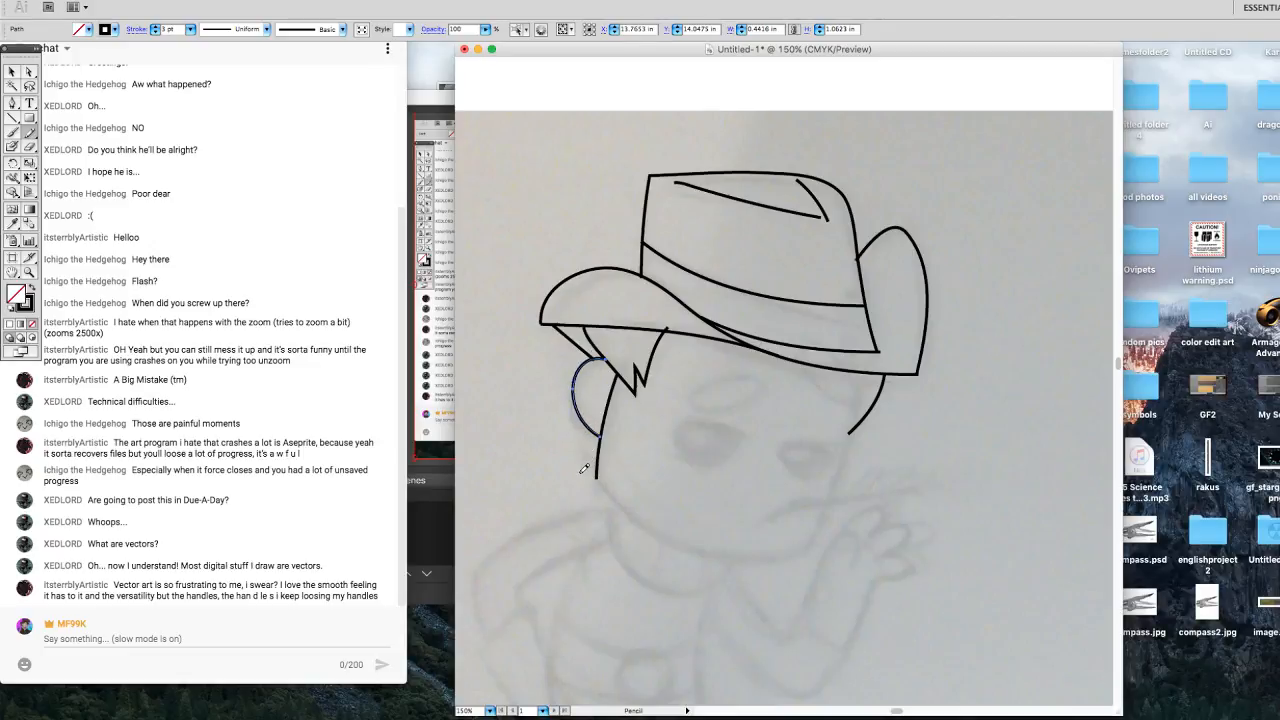
Try thickening the middle of the brim's upper curve with the Width tool, and undo it.
left_click(12, 178)
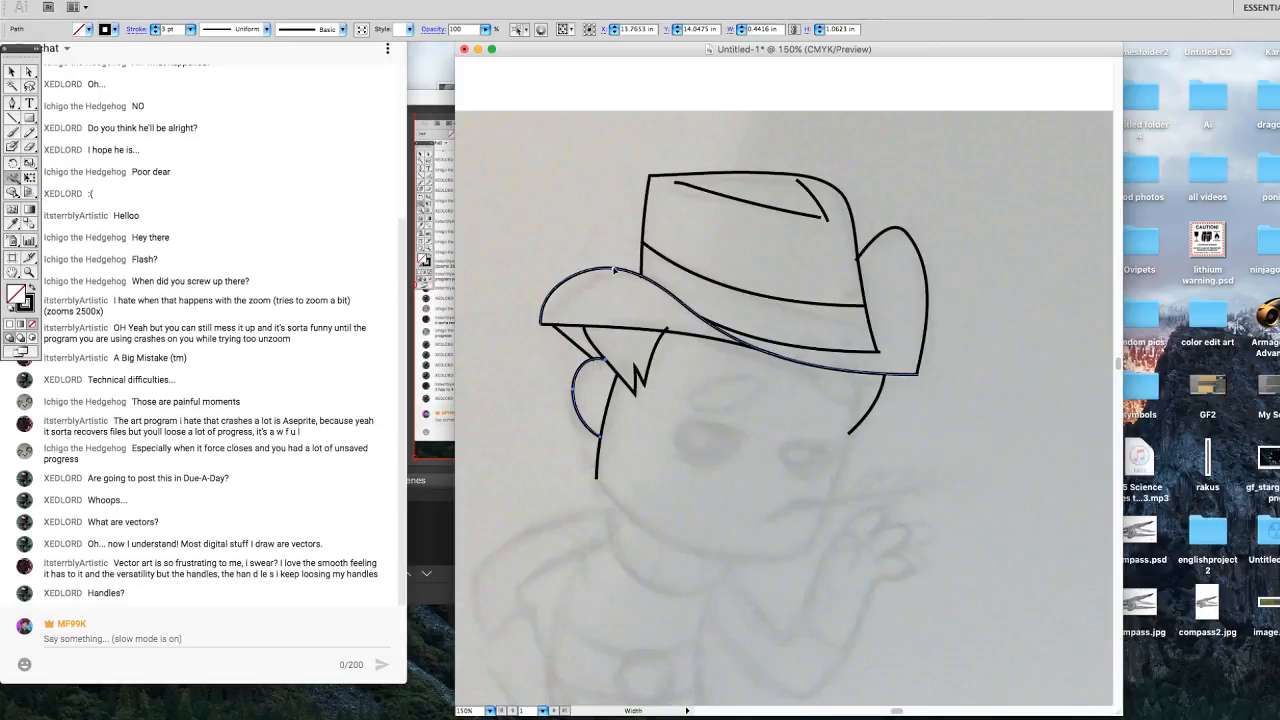
left_click_drag(614, 270, 617, 262)
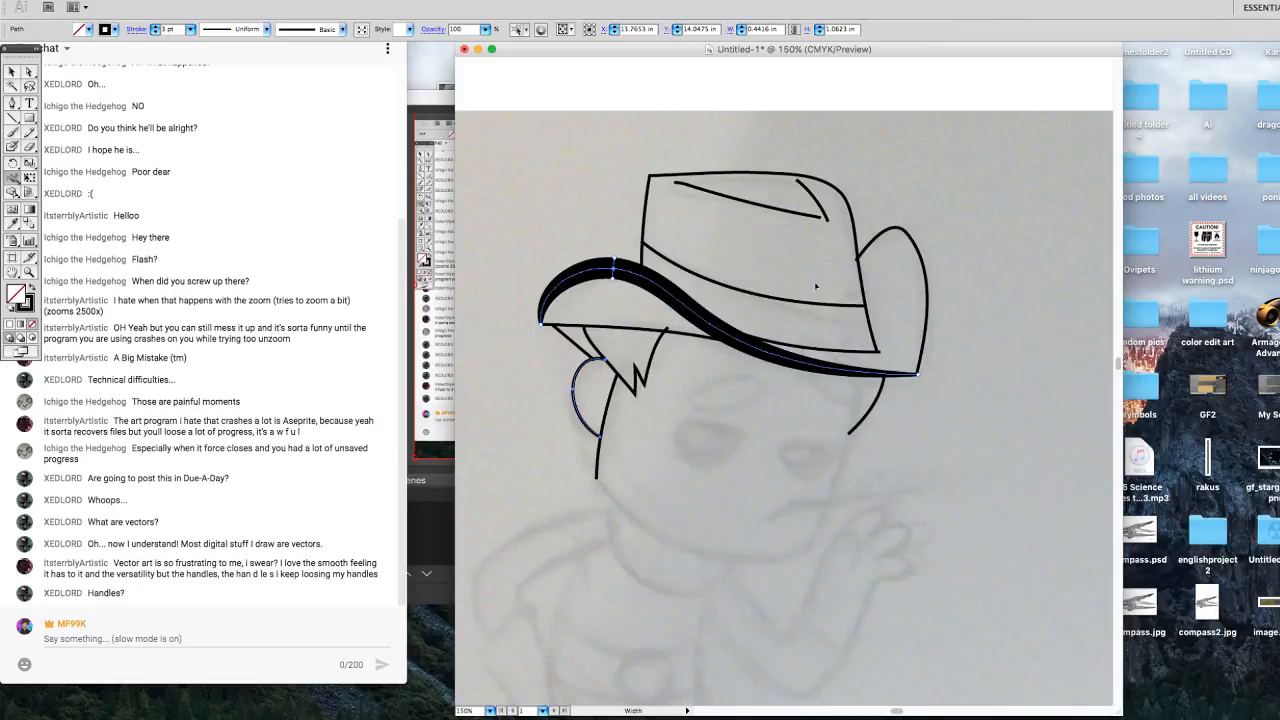
key("super+z")
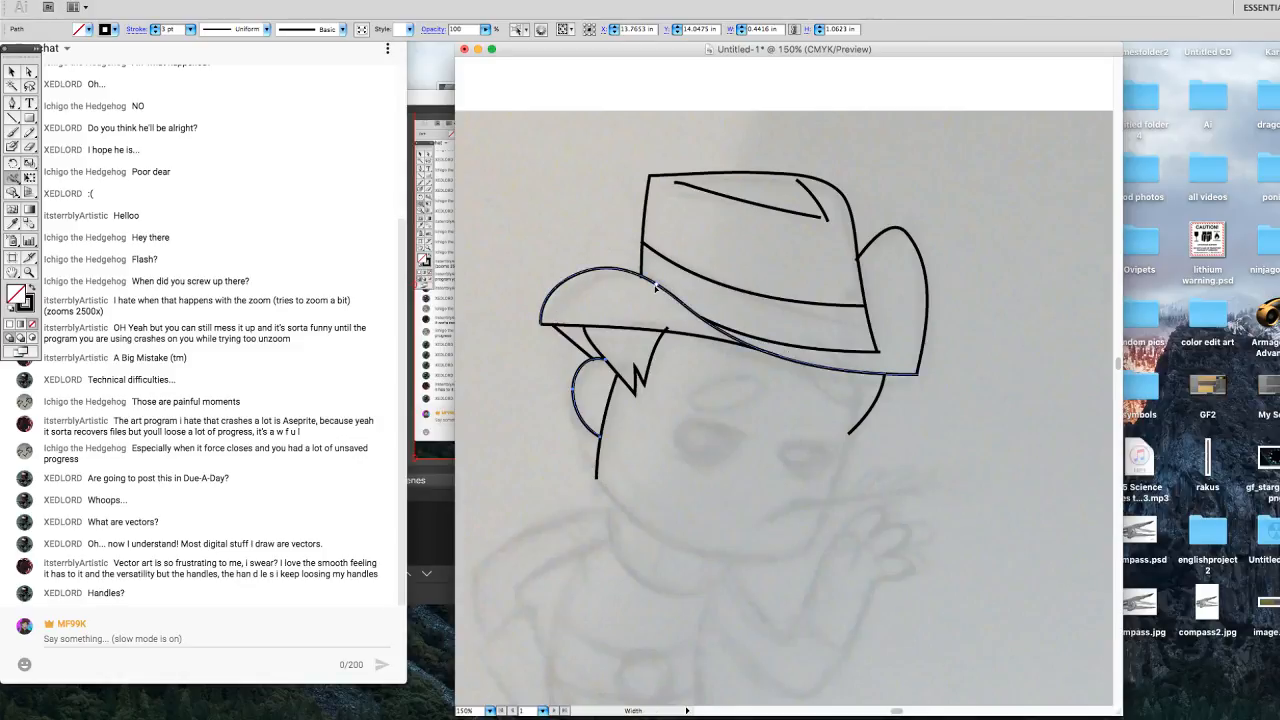
Select the brim's upper curve and adjust the direction handle of the anchor at its ear-side tip.
left_click(13, 73)
left_click(591, 267)
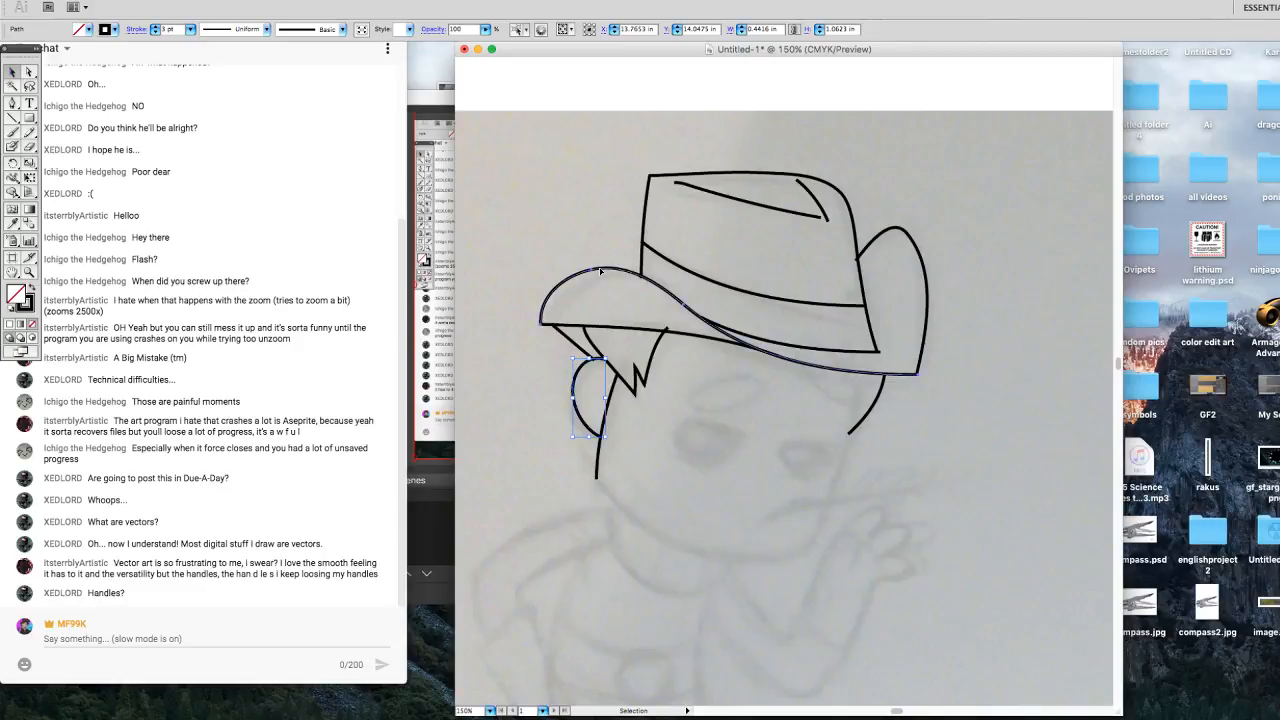
left_click(30, 73)
left_click(541, 319)
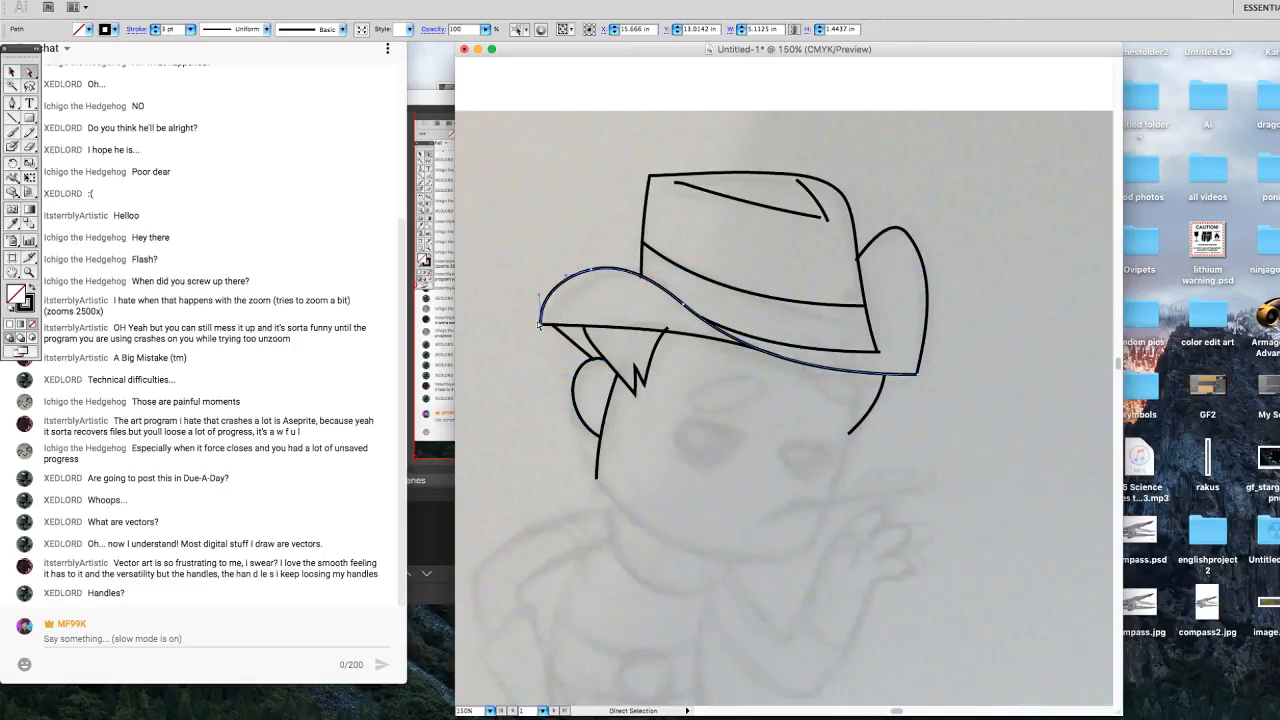
left_click_drag(541, 298, 591, 296)
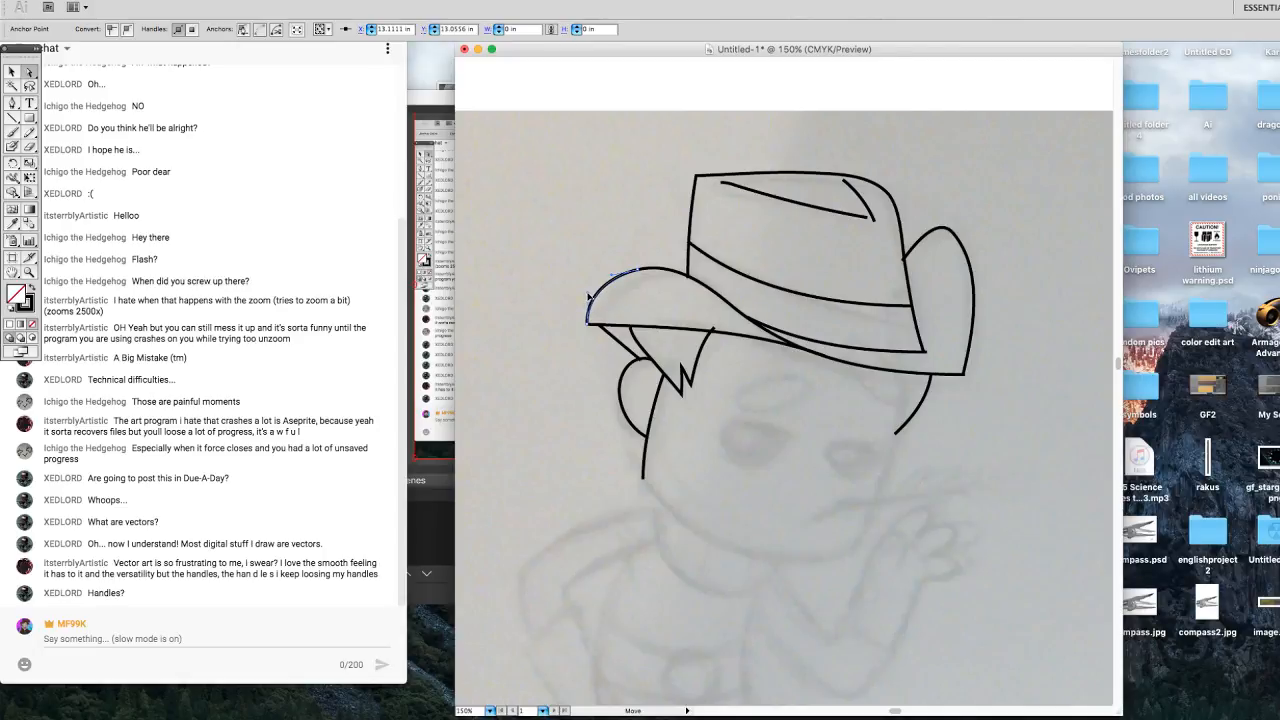
left_click_drag(589, 296, 587, 302)
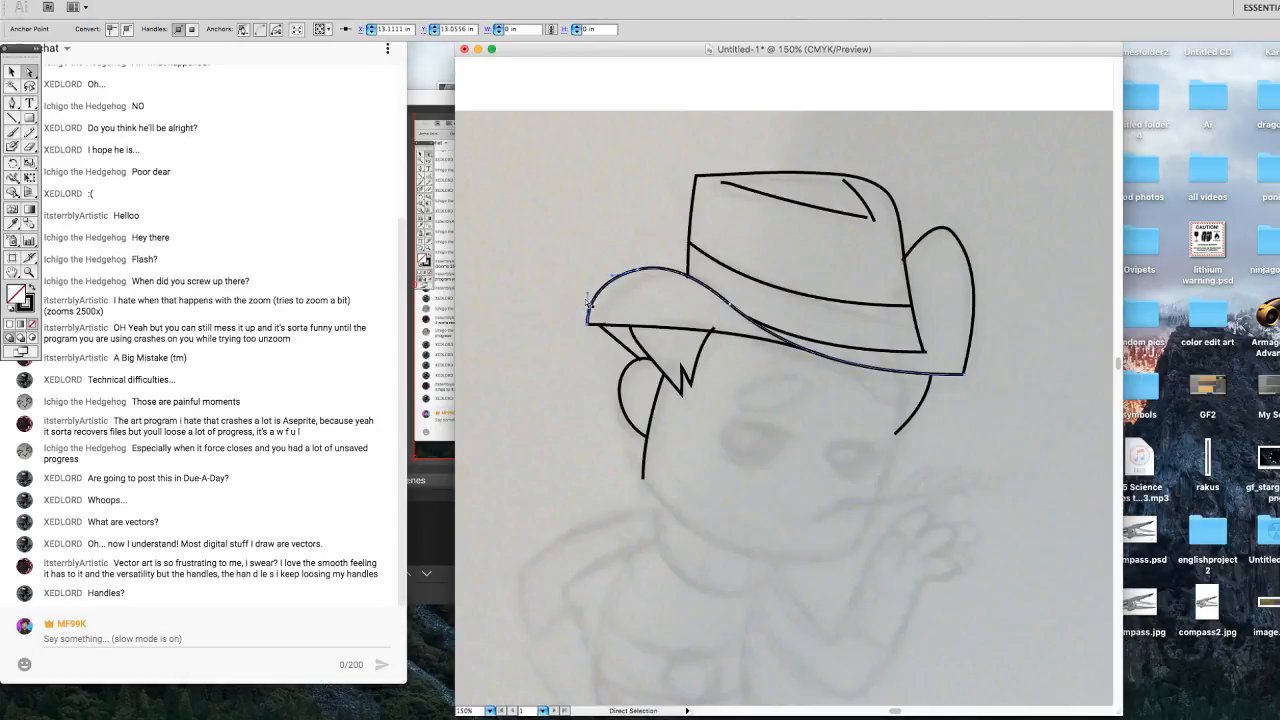
Nudge the end anchor of the hair tuft onto the brim's lower line and the crown outline's lower end anchor onto the brim curve.
left_click(566, 394)
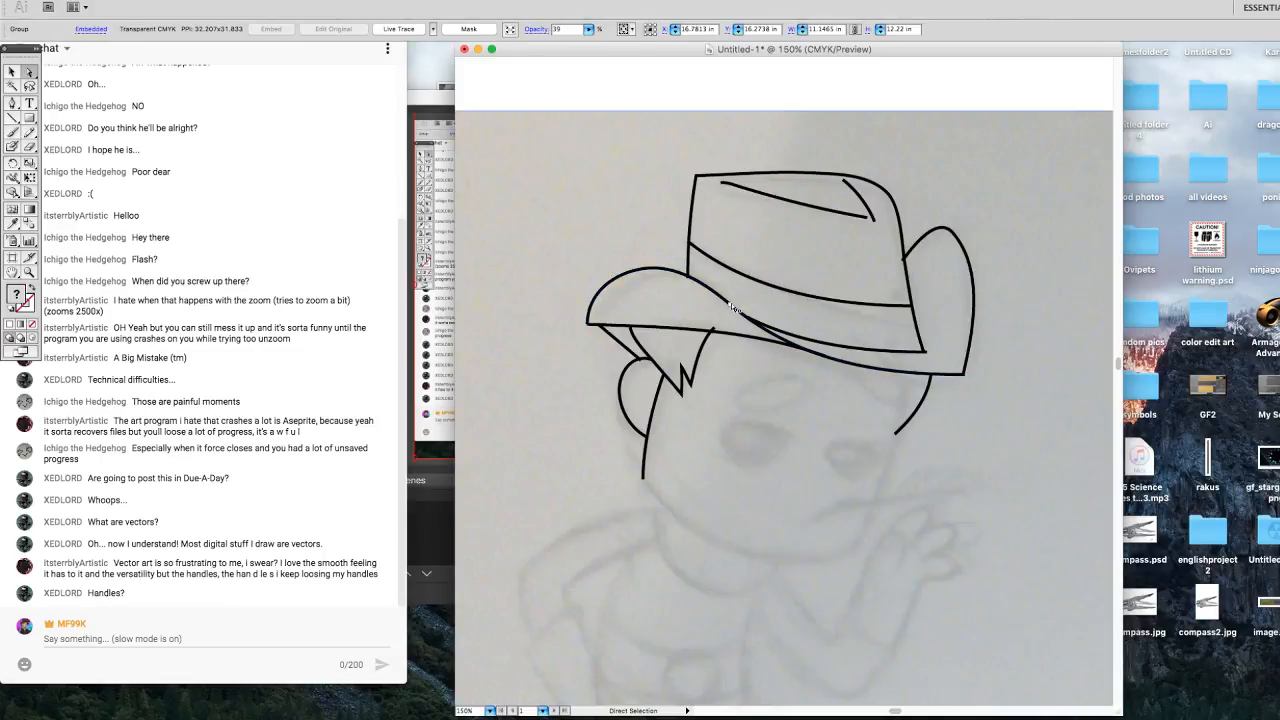
left_click(720, 334)
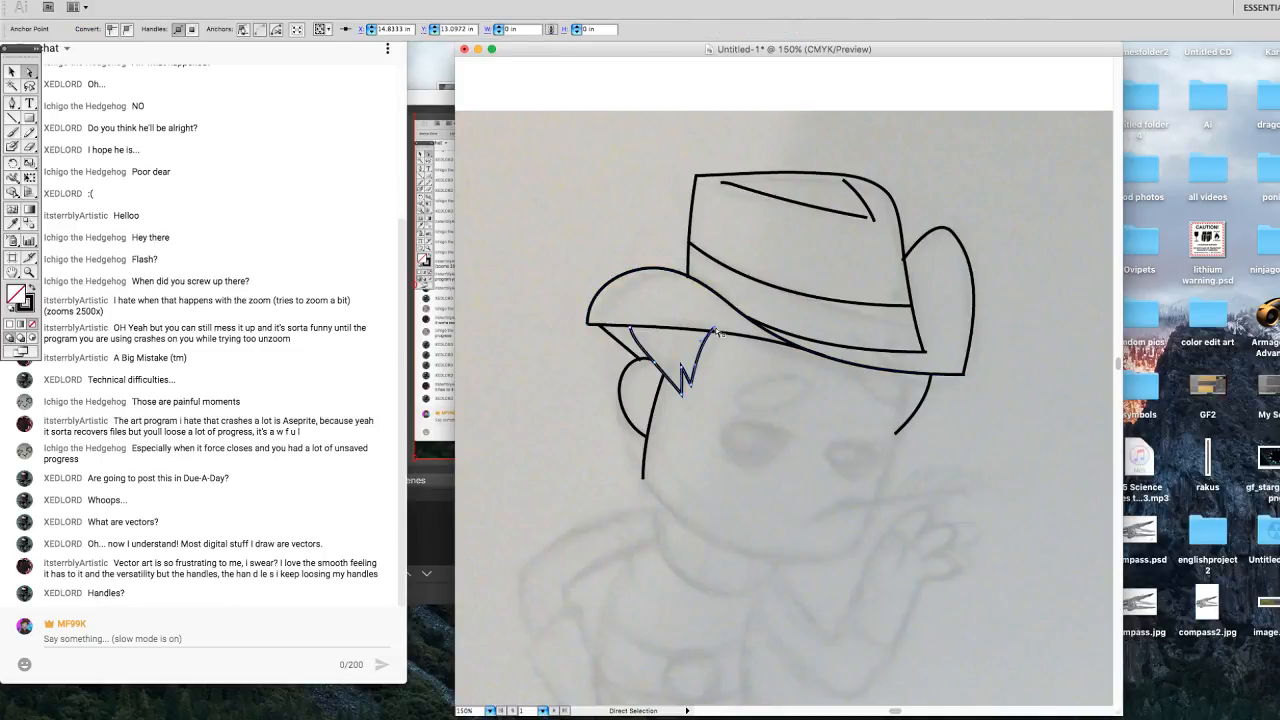
left_click_drag(716, 332, 718, 333)
left_click(688, 281)
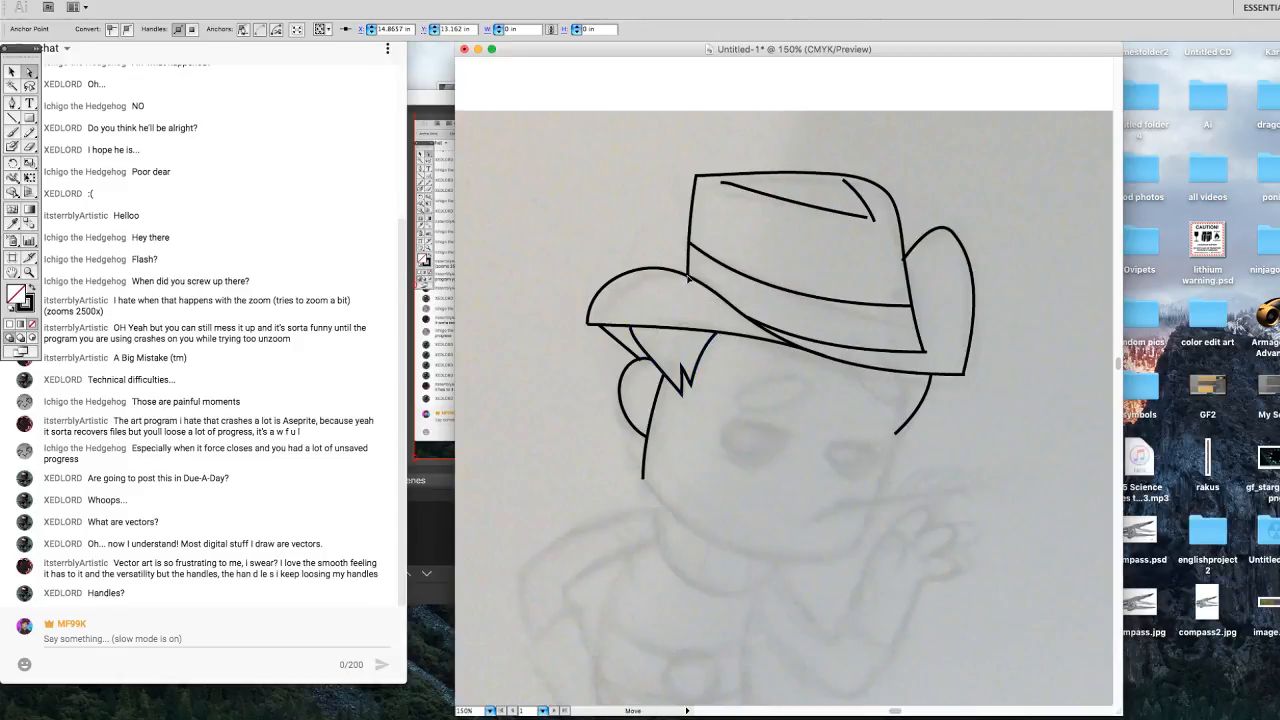
left_click(688, 279)
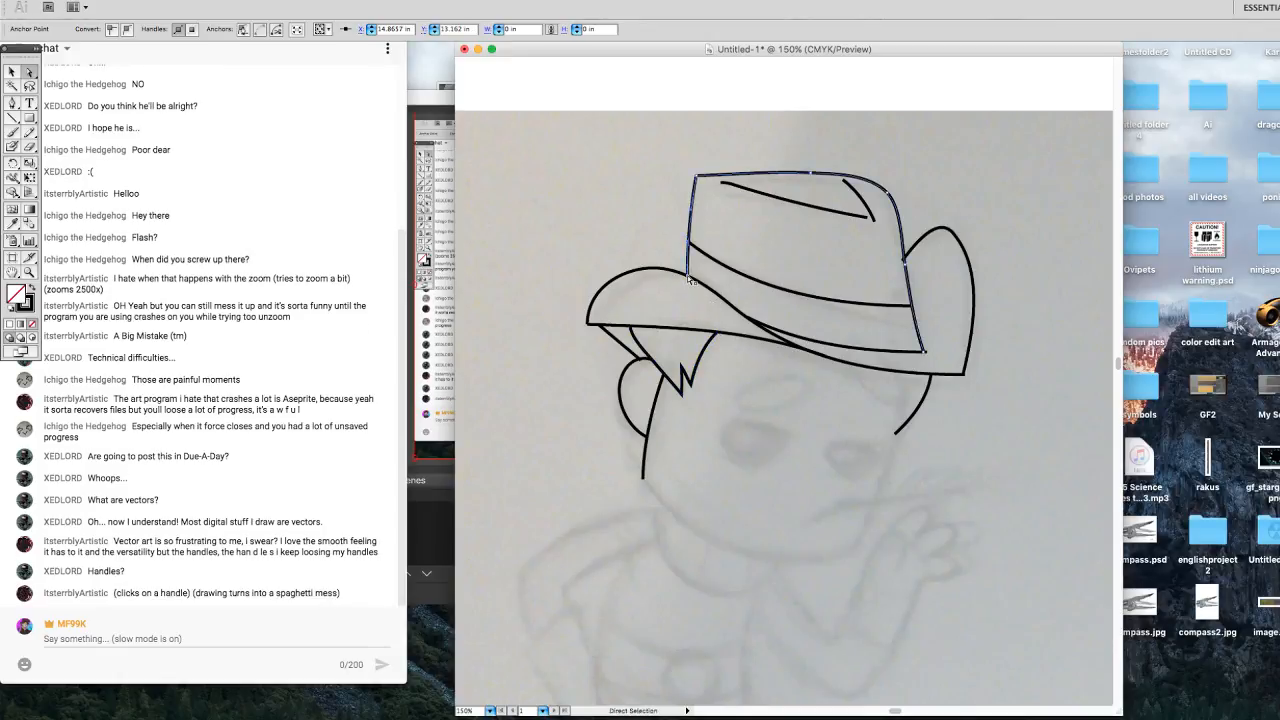
left_click(647, 246)
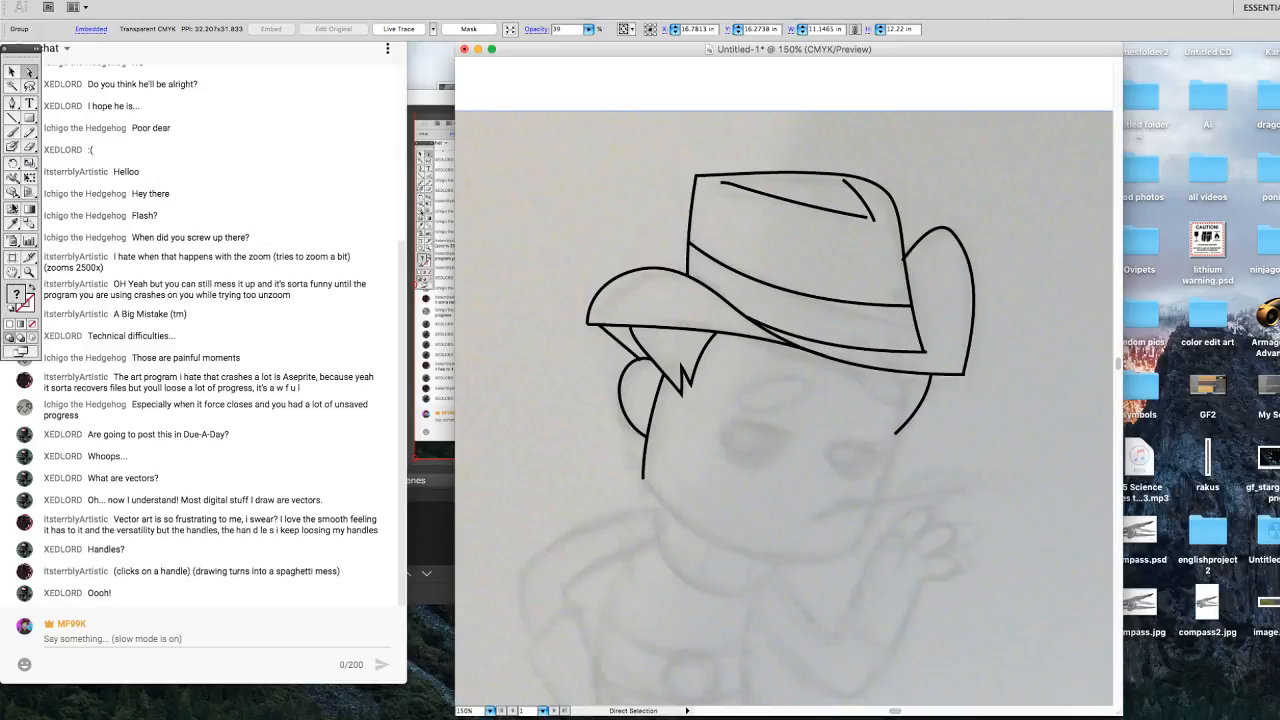
Draw the chin and cheek outline with the Pen tool, following the sketch around the jaw corner and up towards the brim.
left_click(12, 106)
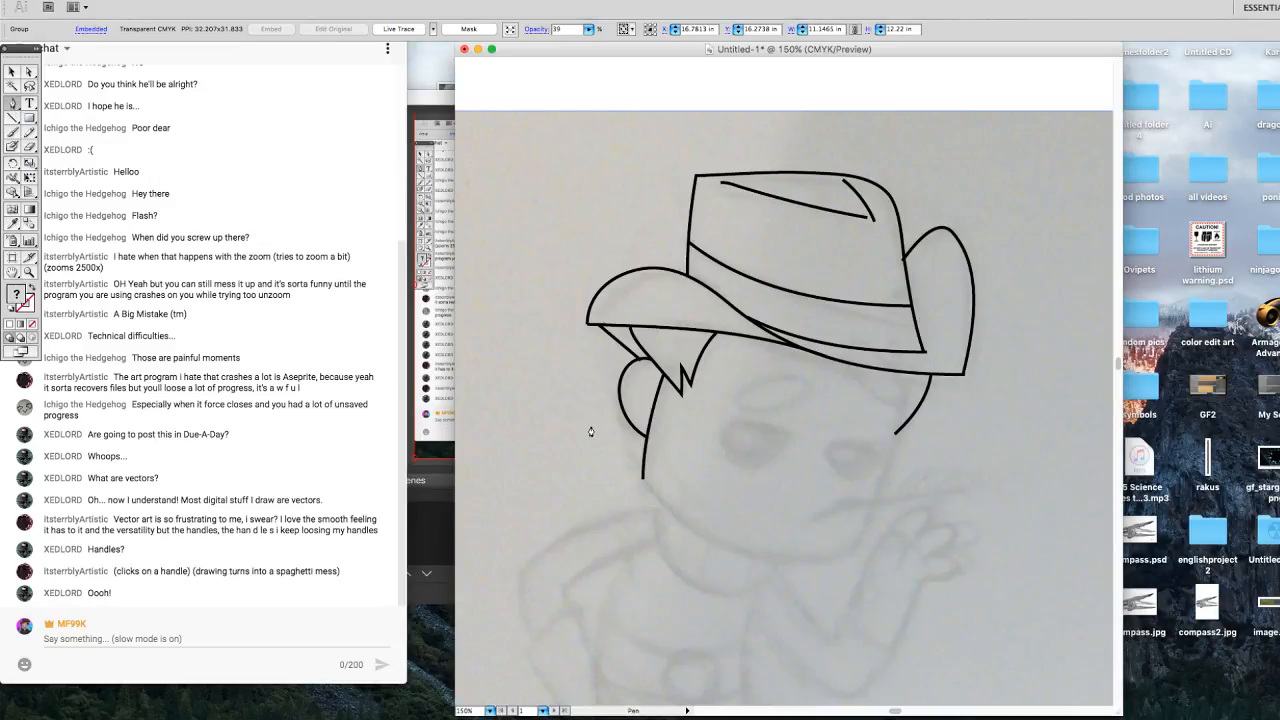
left_click_drag(642, 482, 796, 565)
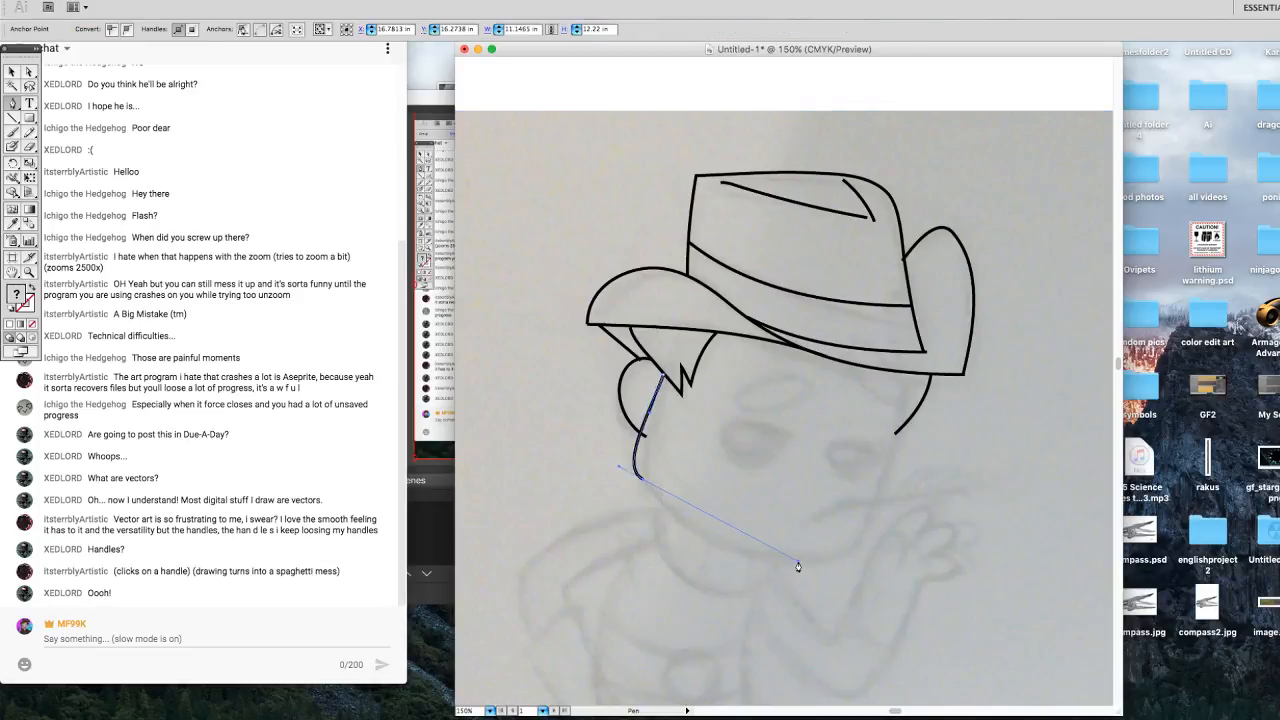
key("super+z")
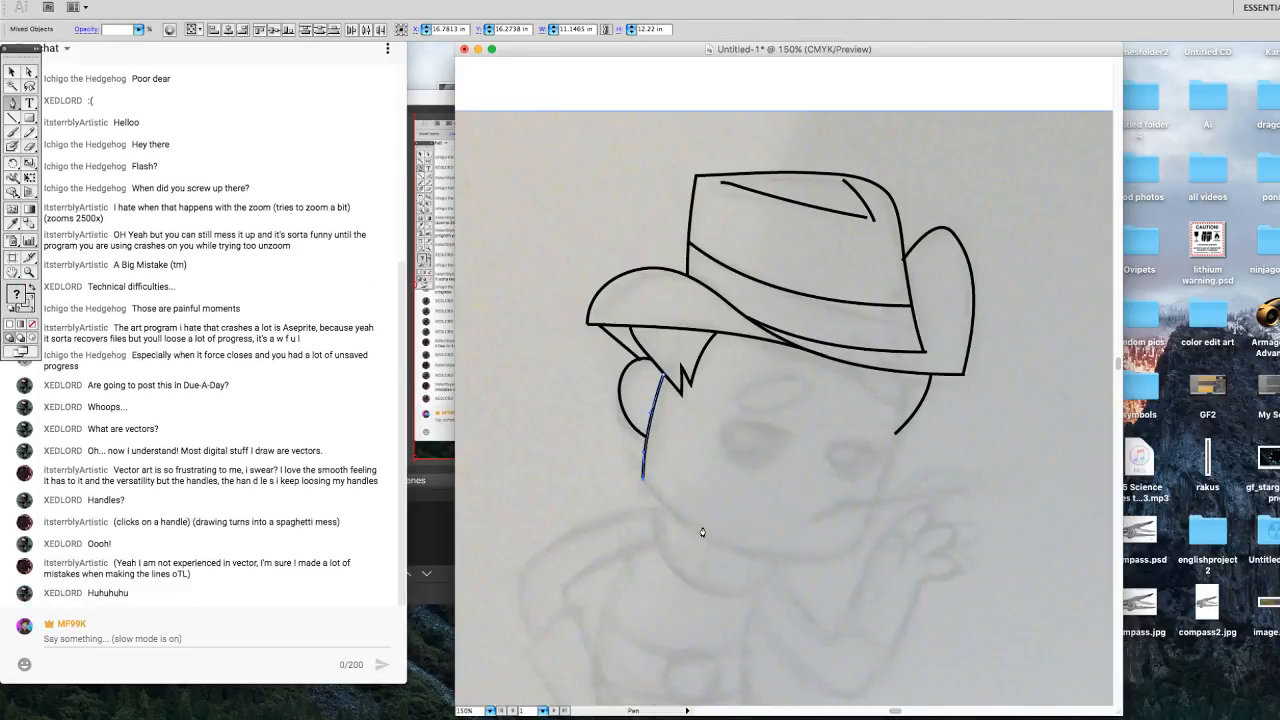
left_click_drag(720, 546, 840, 562)
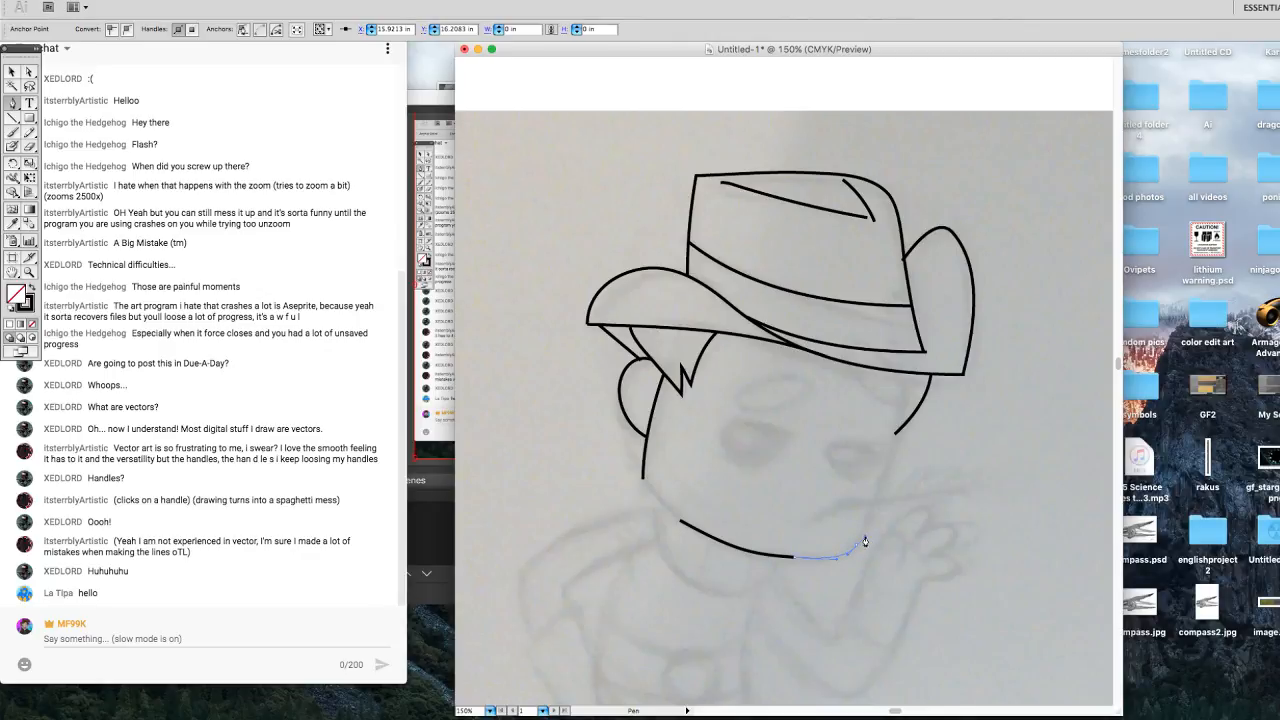
left_click(865, 541)
left_click(890, 468)
left_click(906, 383)
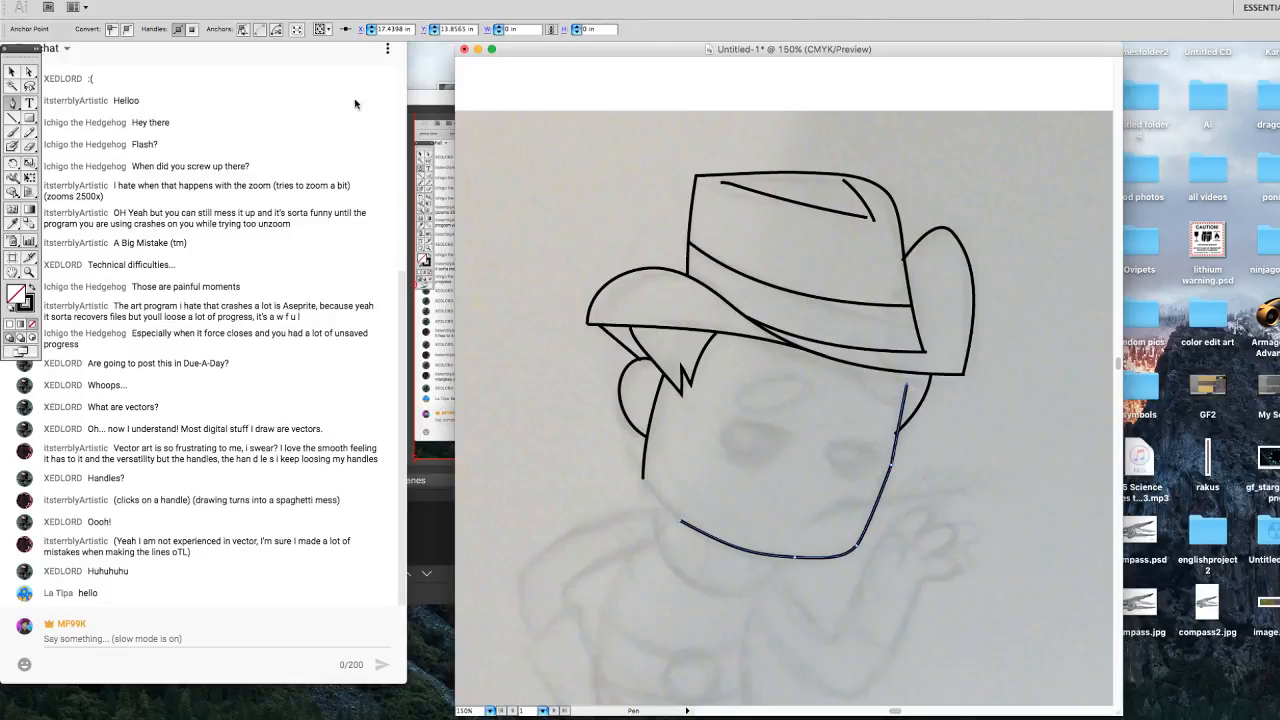
left_click(12, 72)
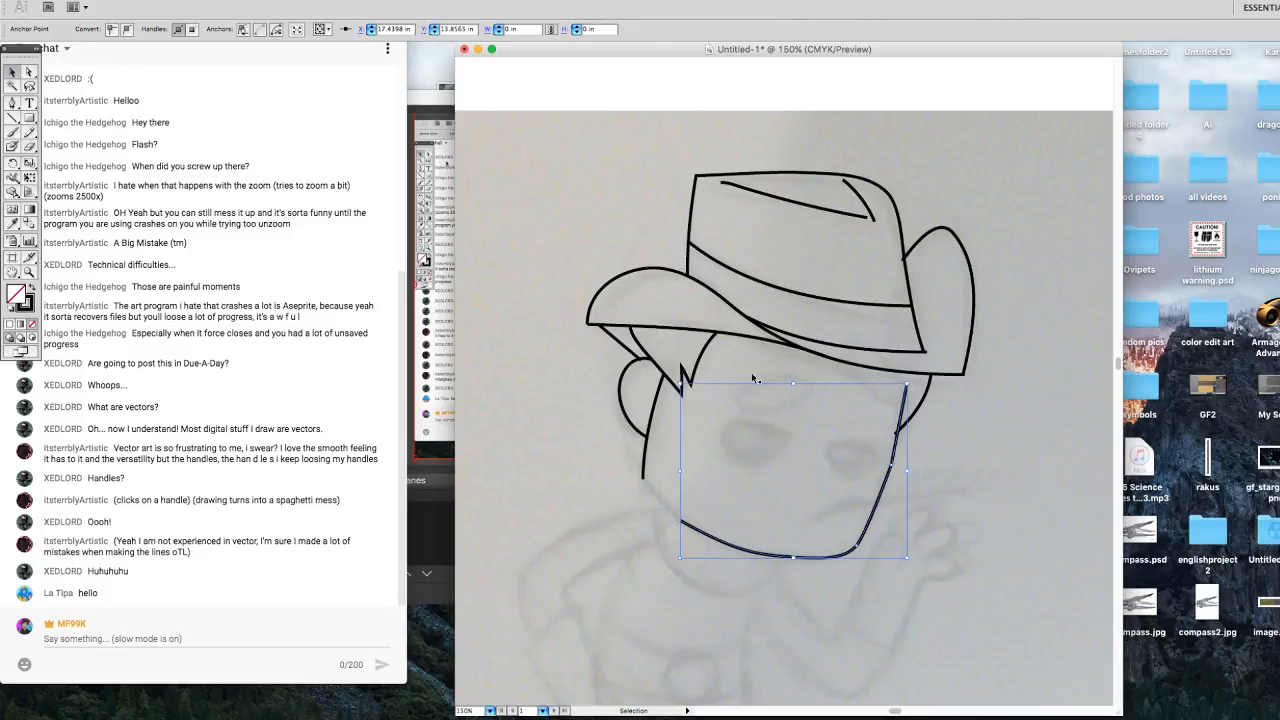
double_click(896, 455)
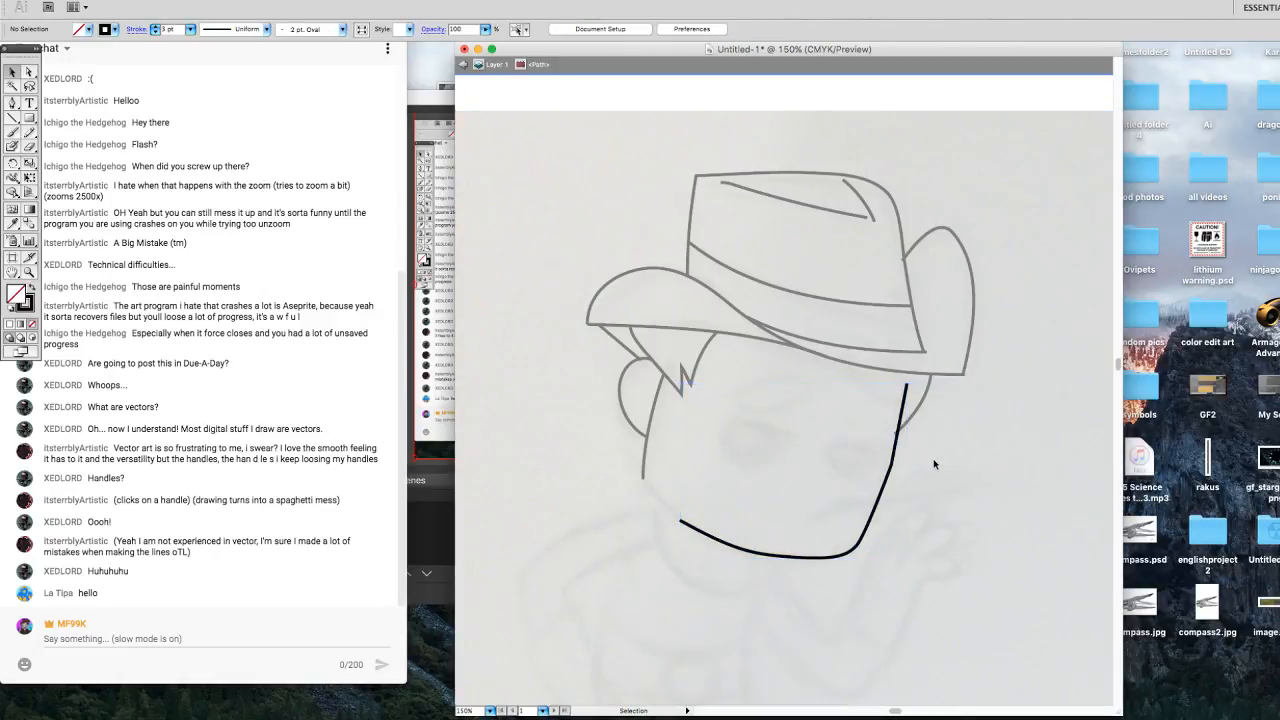
key("Escape")
left_click(943, 468)
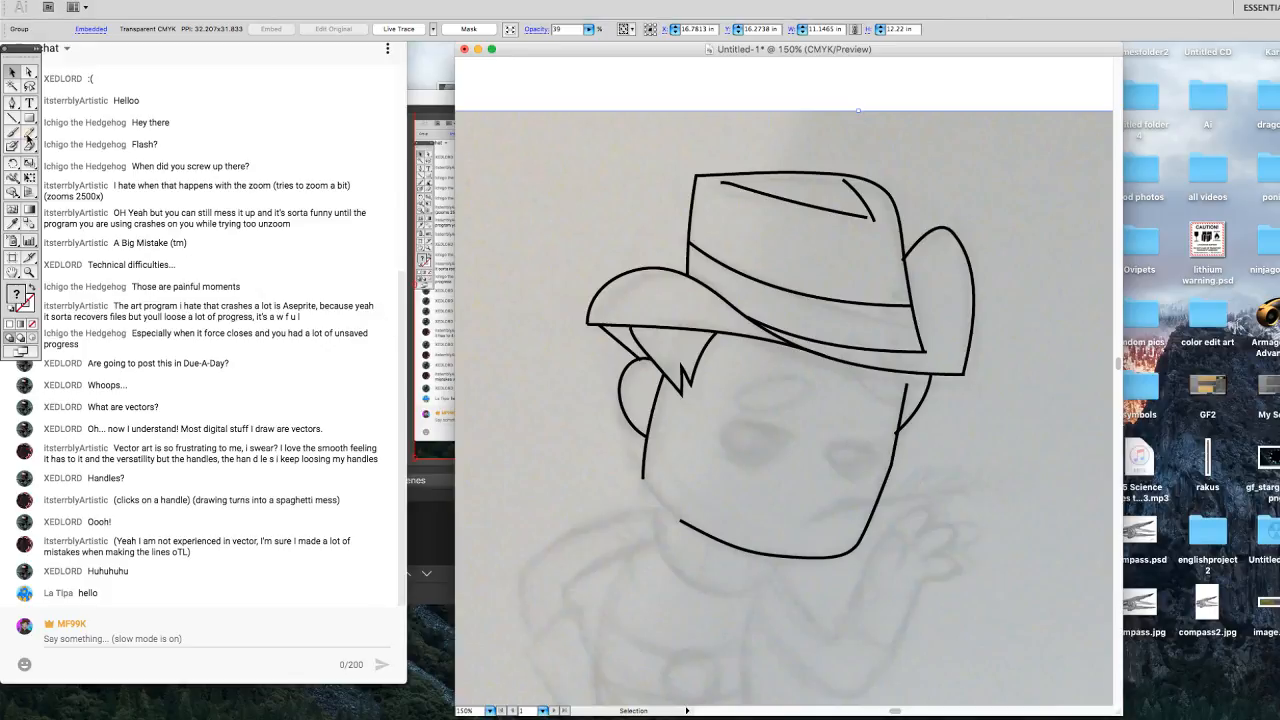
Delete the top end anchor of the jaw path and move the path so its start meets the face line's lower end.
left_click(27, 74)
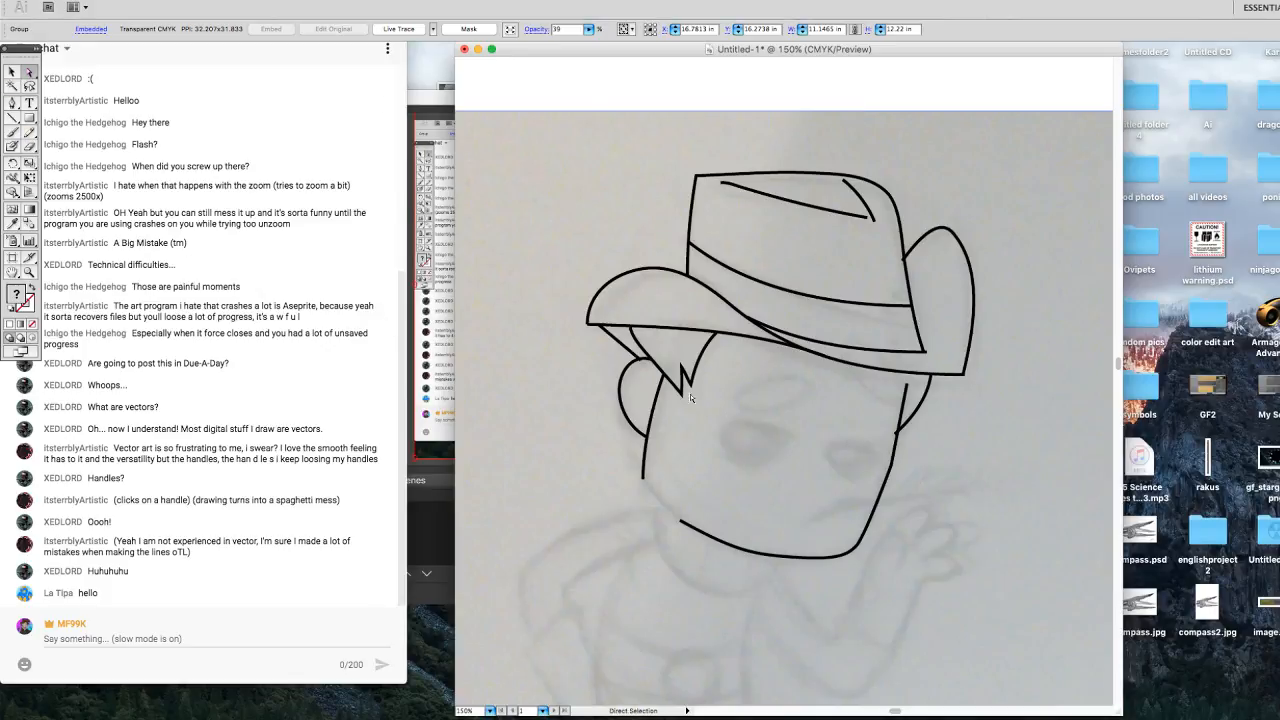
left_click(888, 471)
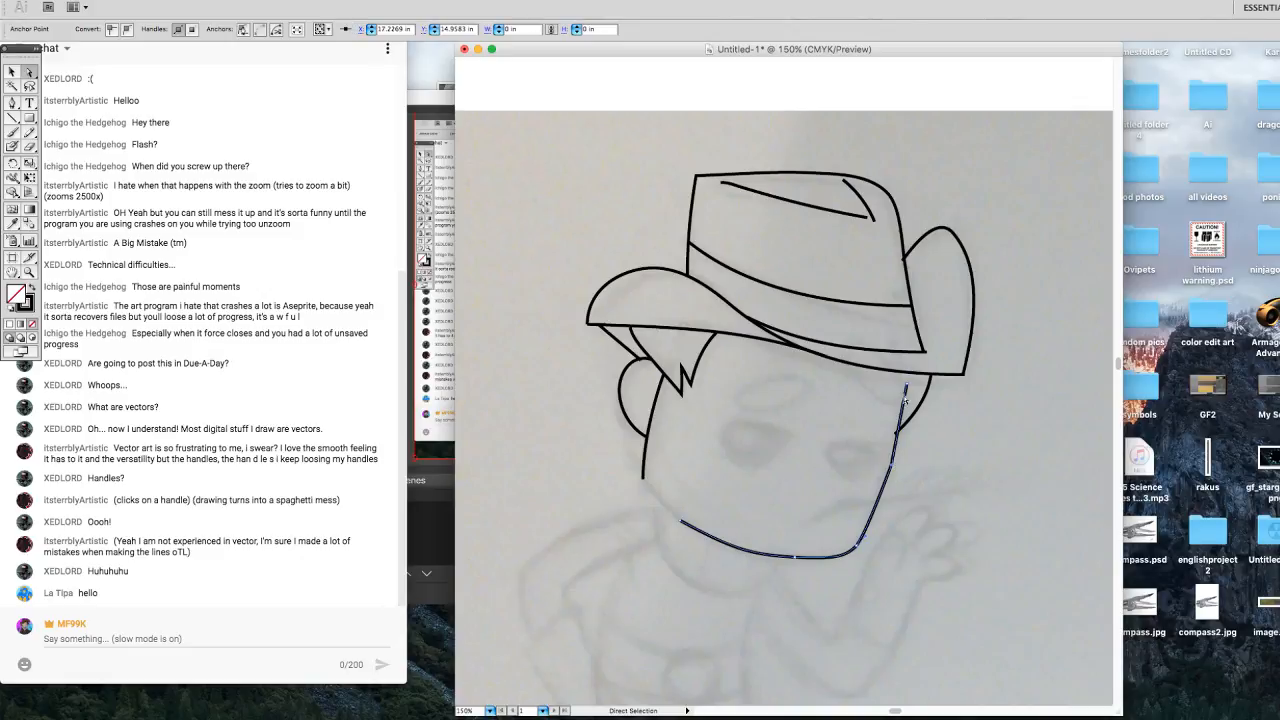
left_click_drag(908, 387, 910, 390)
key("Delete")
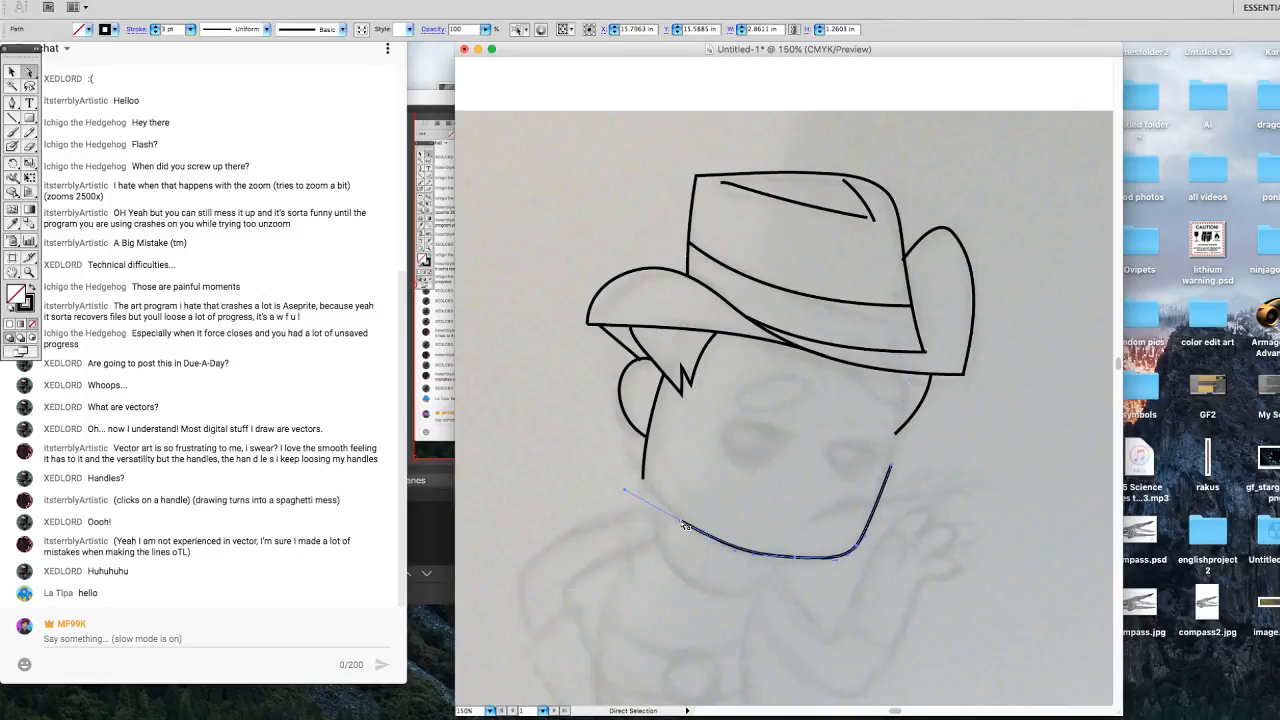
left_click_drag(687, 521, 647, 486)
left_click(752, 517)
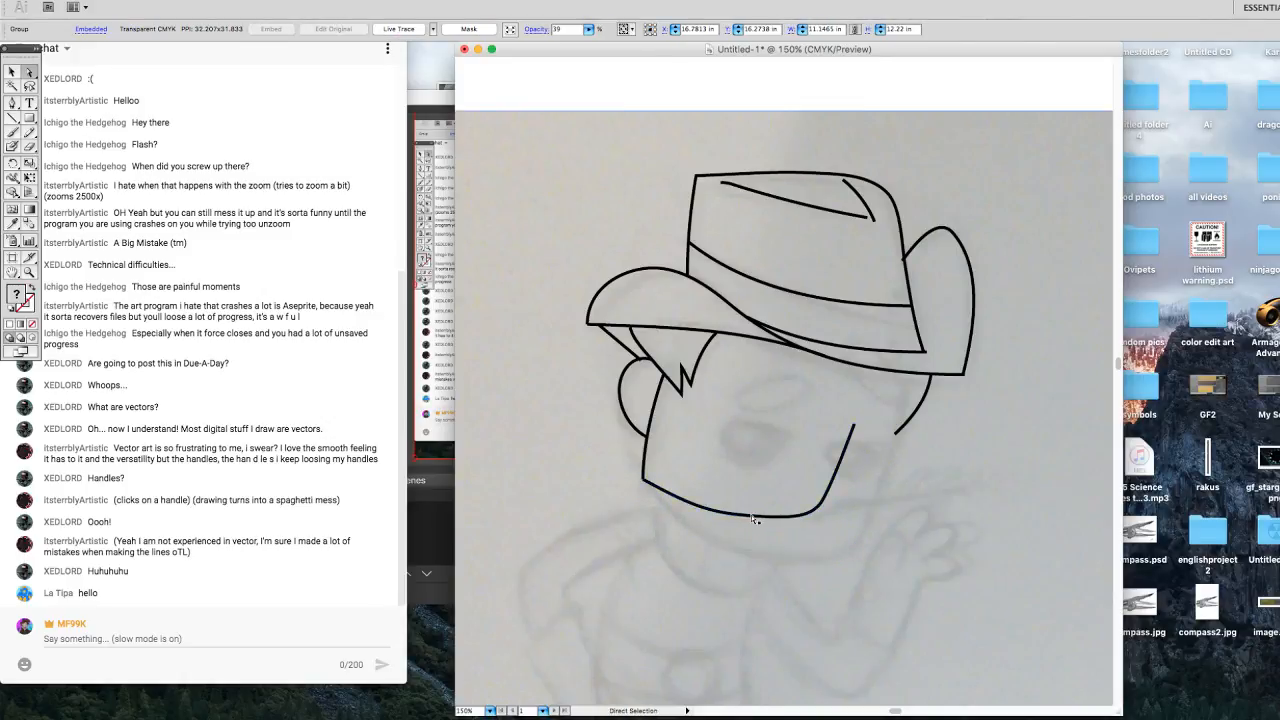
Move the jaw path's chin and corner anchors back onto the sketched outline and stretch its top end up to the brim.
left_click(758, 518)
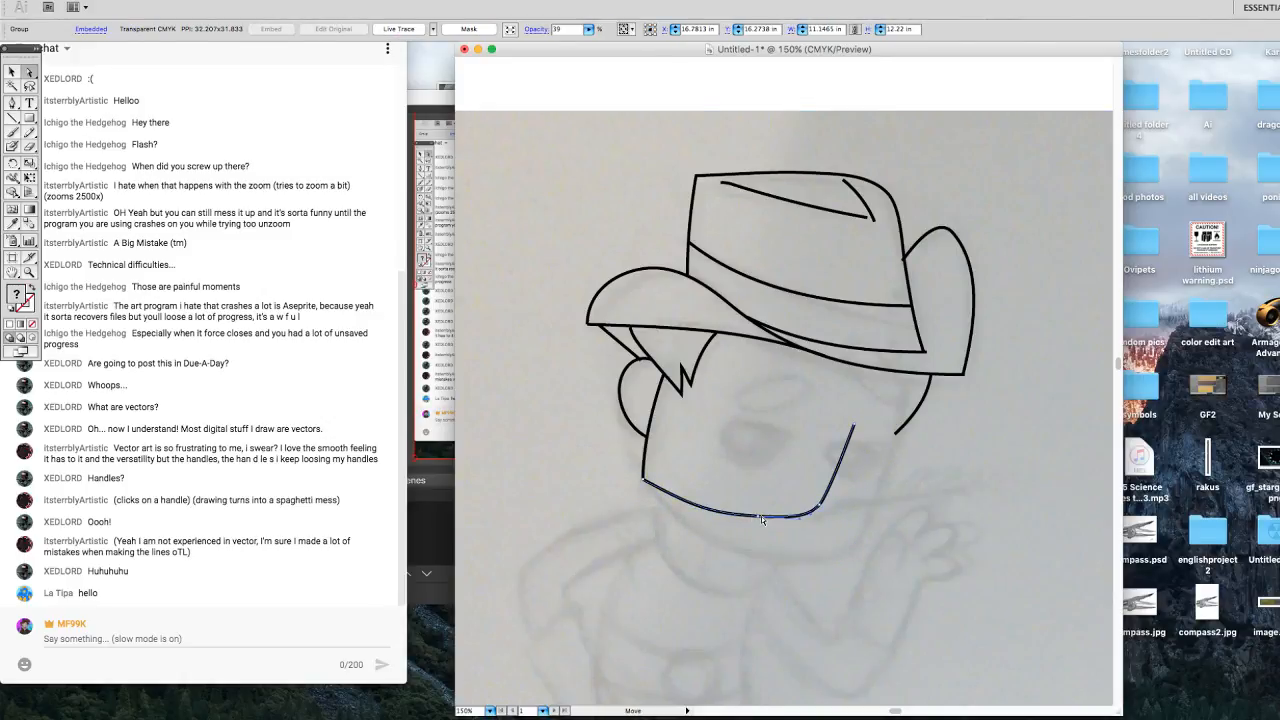
left_click(645, 483)
left_click(699, 512)
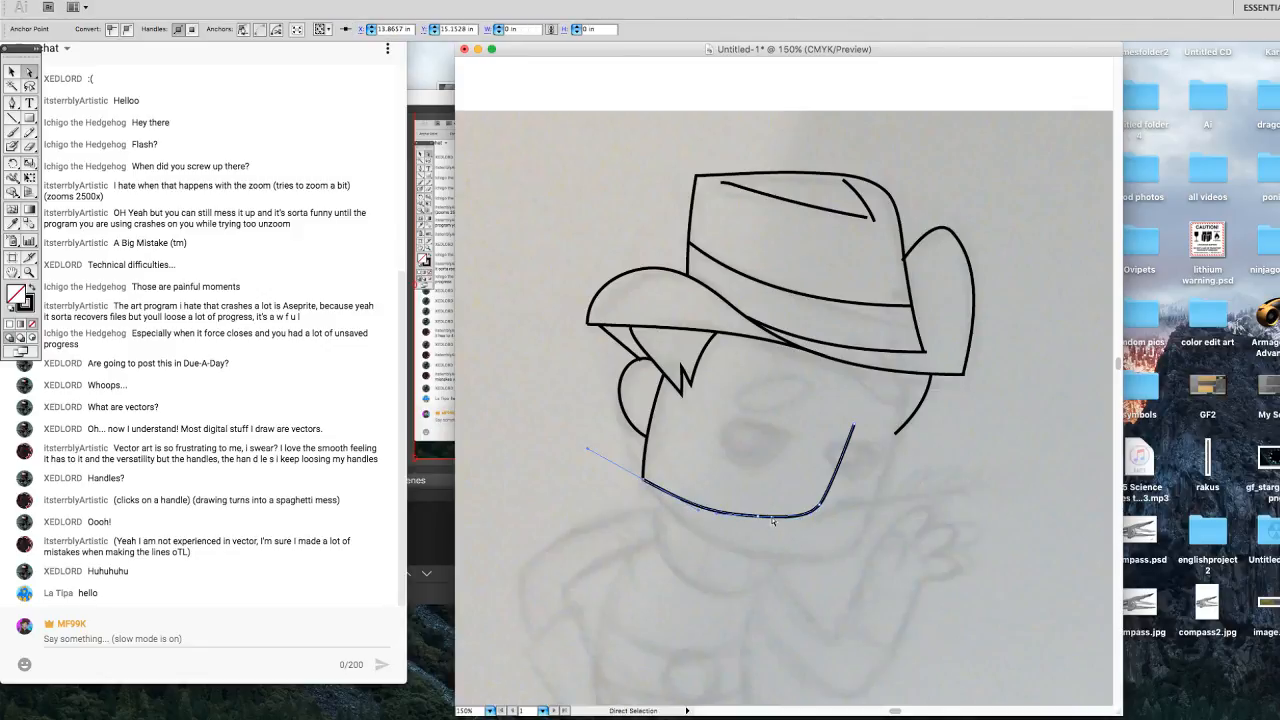
left_click_drag(772, 520, 796, 562)
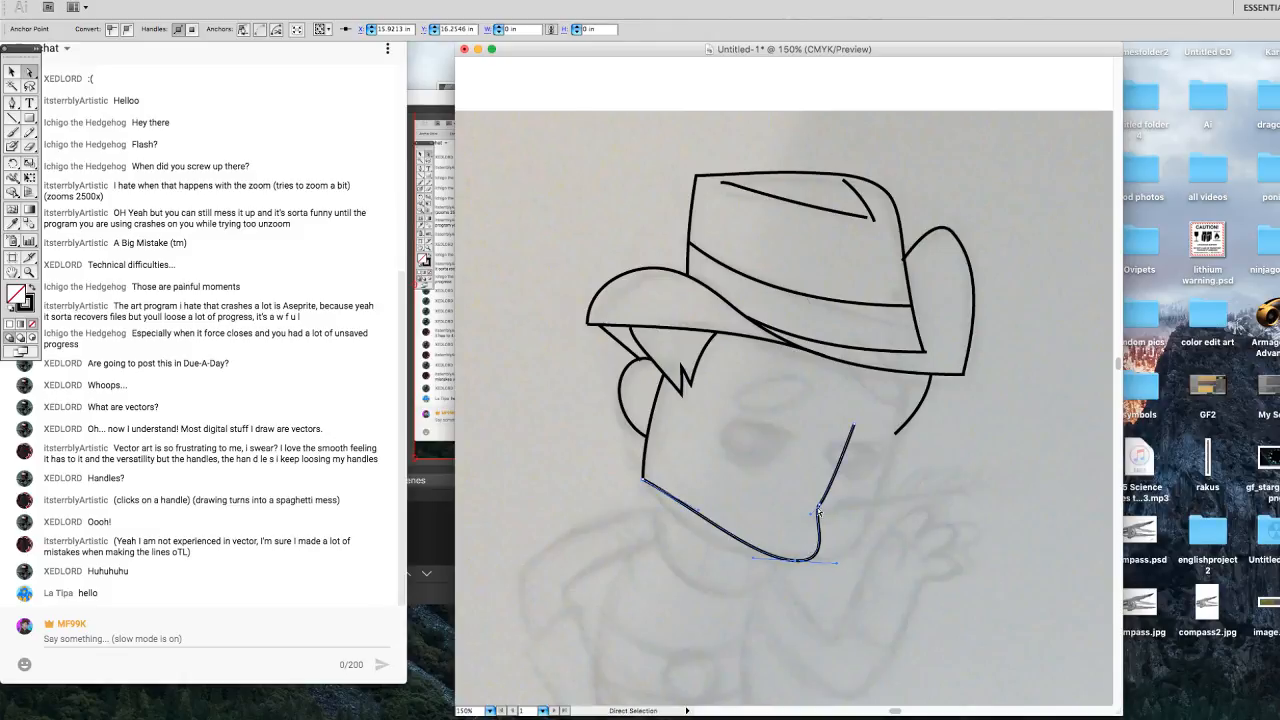
left_click_drag(820, 510, 857, 550)
left_click_drag(857, 430, 911, 378)
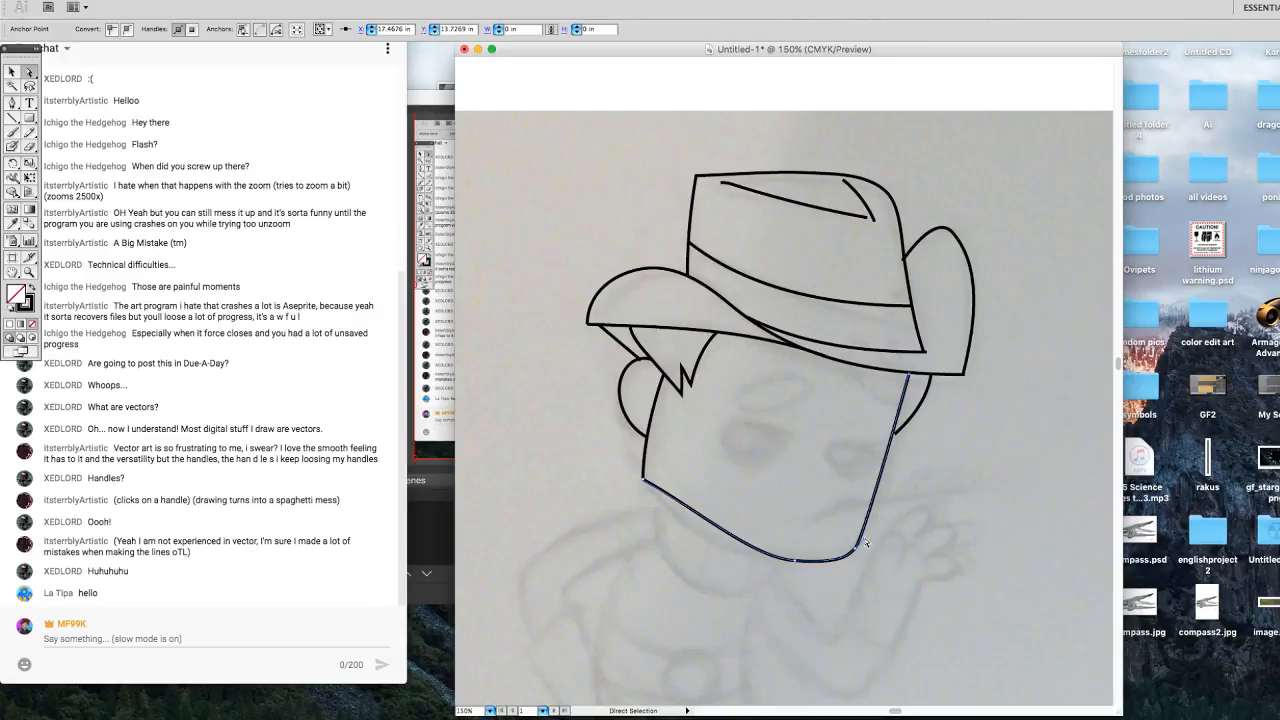
Bend the cheek line outward with the jaw corner's direction handle, and reposition the line's top end on the brim.
left_click_drag(866, 543, 899, 482)
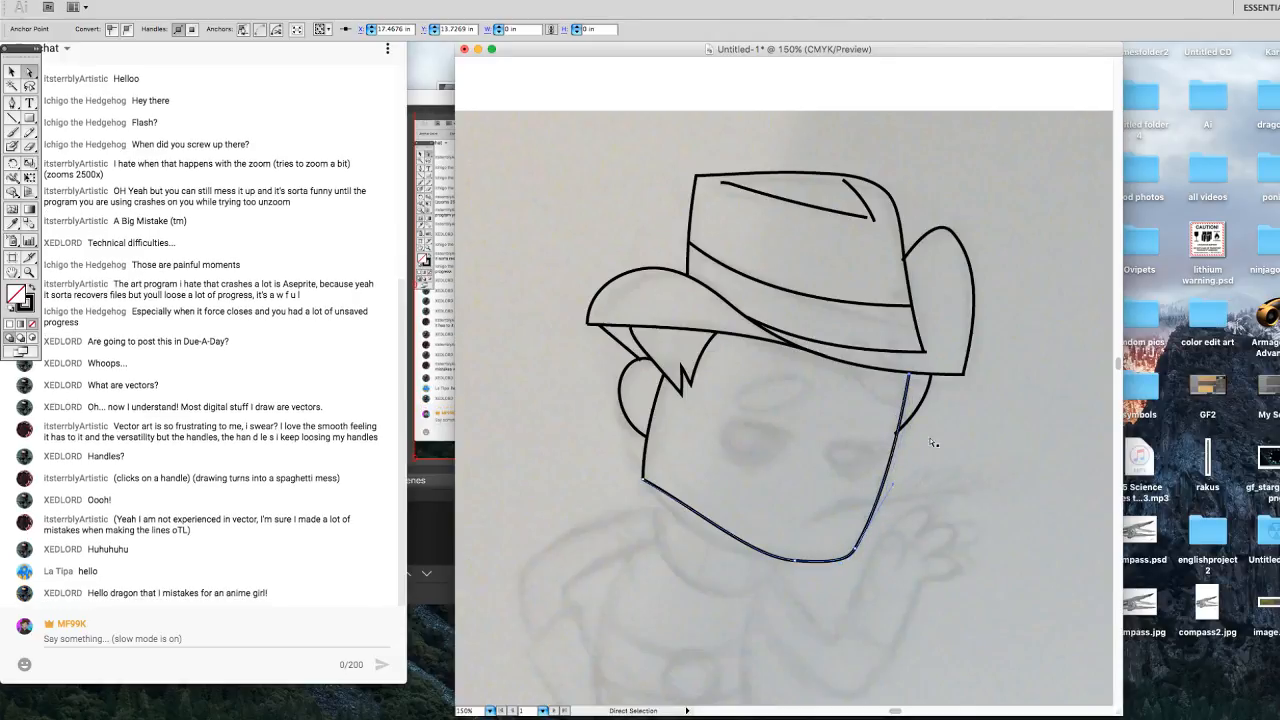
left_click(909, 375)
left_click_drag(909, 375, 818, 452)
left_click_drag(835, 509, 842, 518)
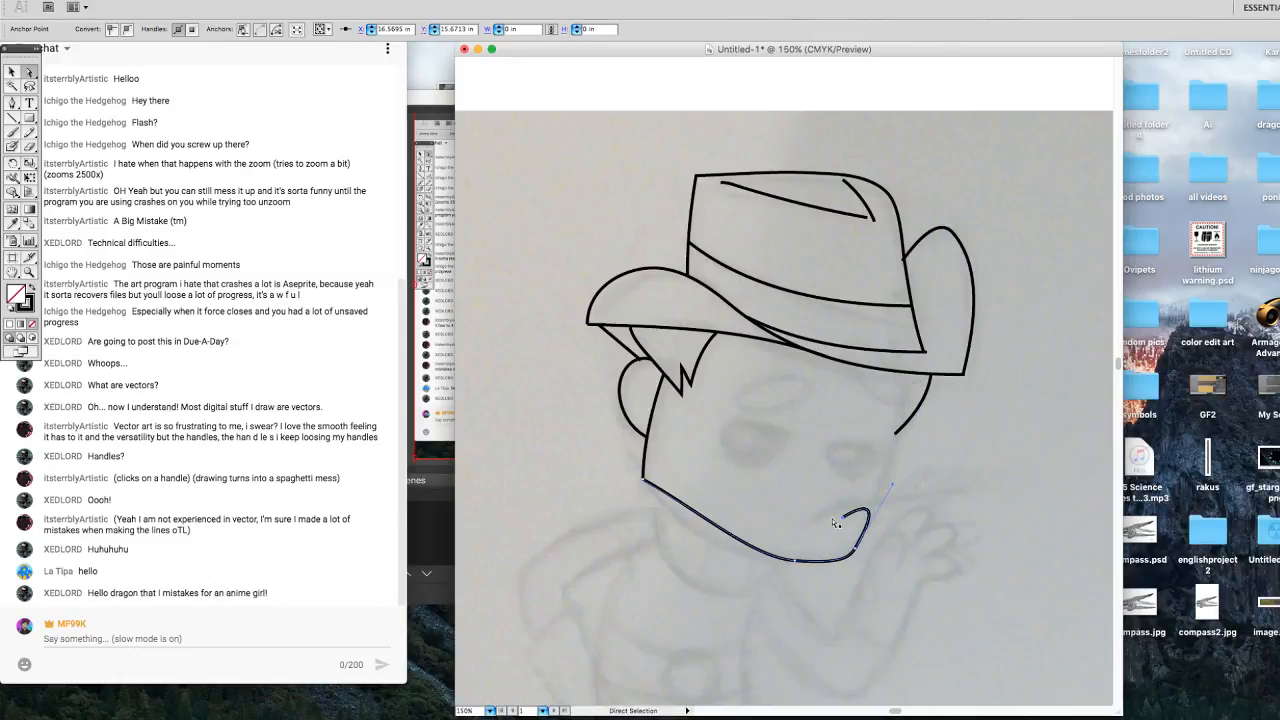
left_click(879, 528)
left_click(848, 518)
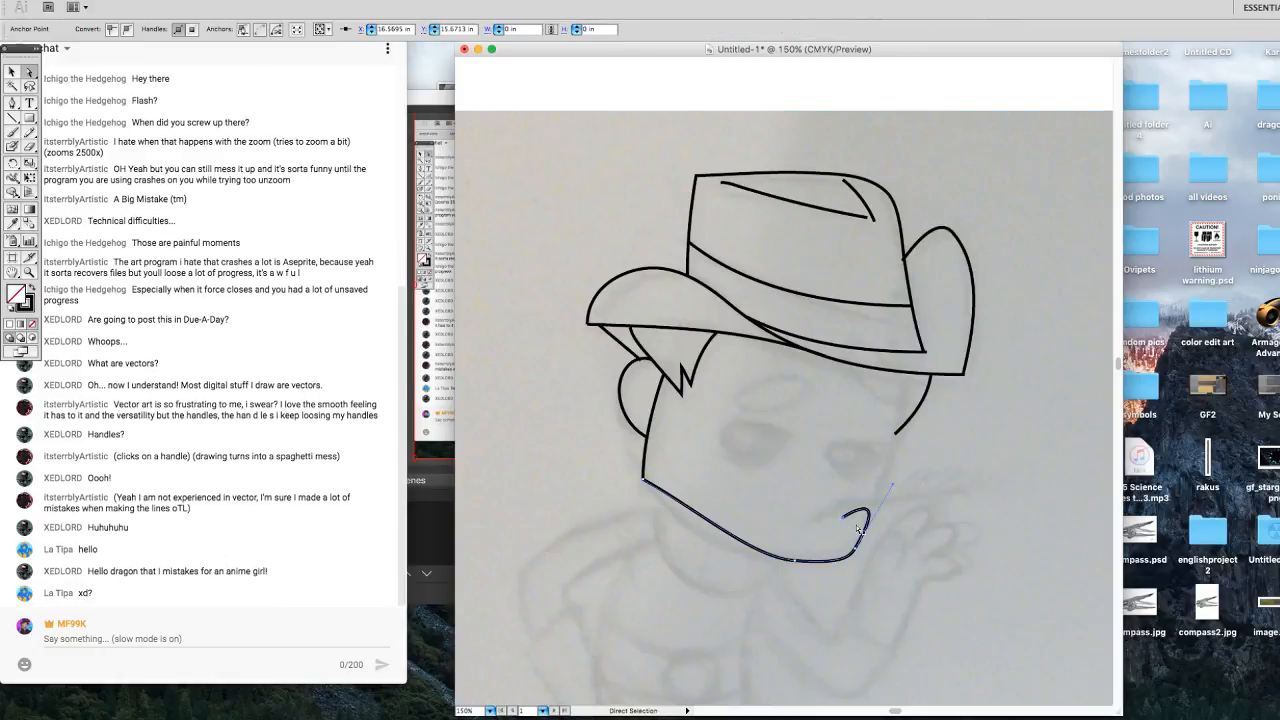
left_click_drag(858, 497, 914, 378)
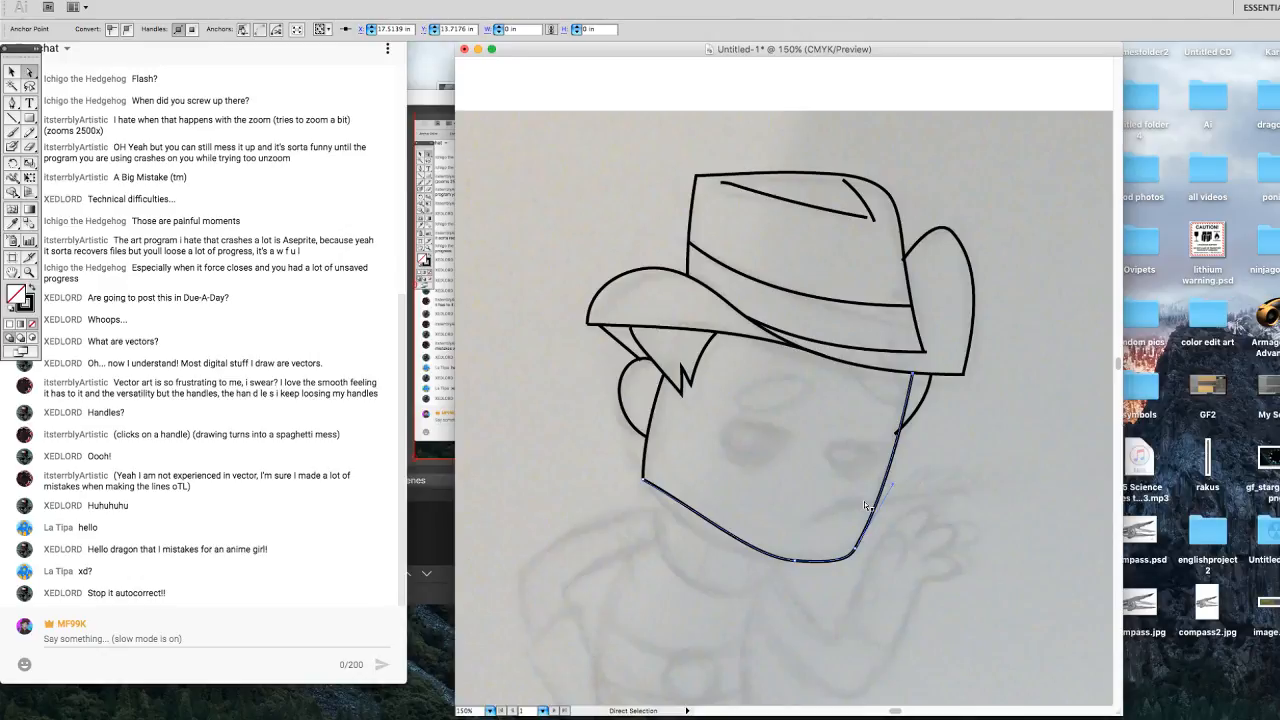
Nudge the jaw-corner anchor slightly up and right, to about X 16.78 in, Y 16.02 in.
left_click(858, 553)
key("Up")
key("Up")
key("Up")
key("Up")
key("Up")
key("Right")
key("Right")
key("Right")
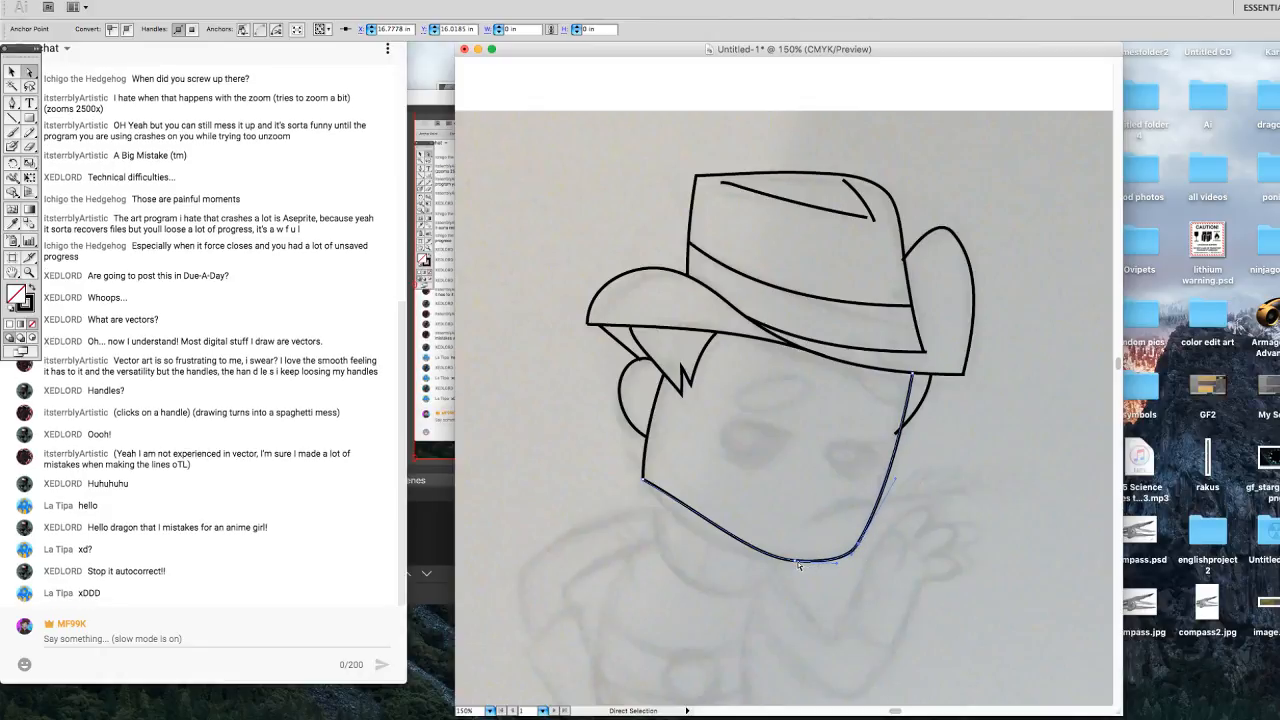
Nudge the chin's bottom anchor left and slightly up, to about X 15.71 in, Y 16.24 in.
left_click(797, 562)
key("Left")
key("Left")
key("Left")
key("Left")
key("Left")
key("Left")
key("Left")
key("Left")
key("Left")
key("Left")
key("Left")
key("Left")
key("Left")
key("Left")
key("Up")
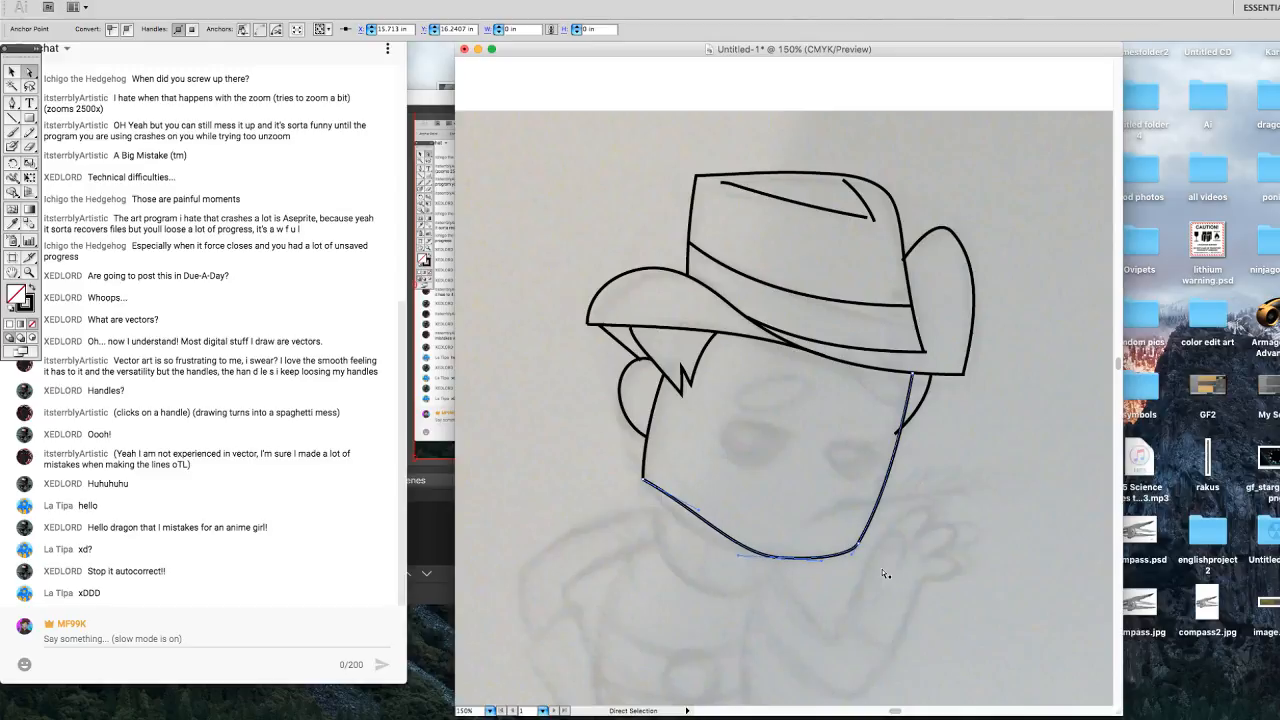
Round the jaw by pulling out the direction handle at the face line's lower end, and fine-tune the chin anchor's handle and position.
left_click_drag(700, 516, 688, 541)
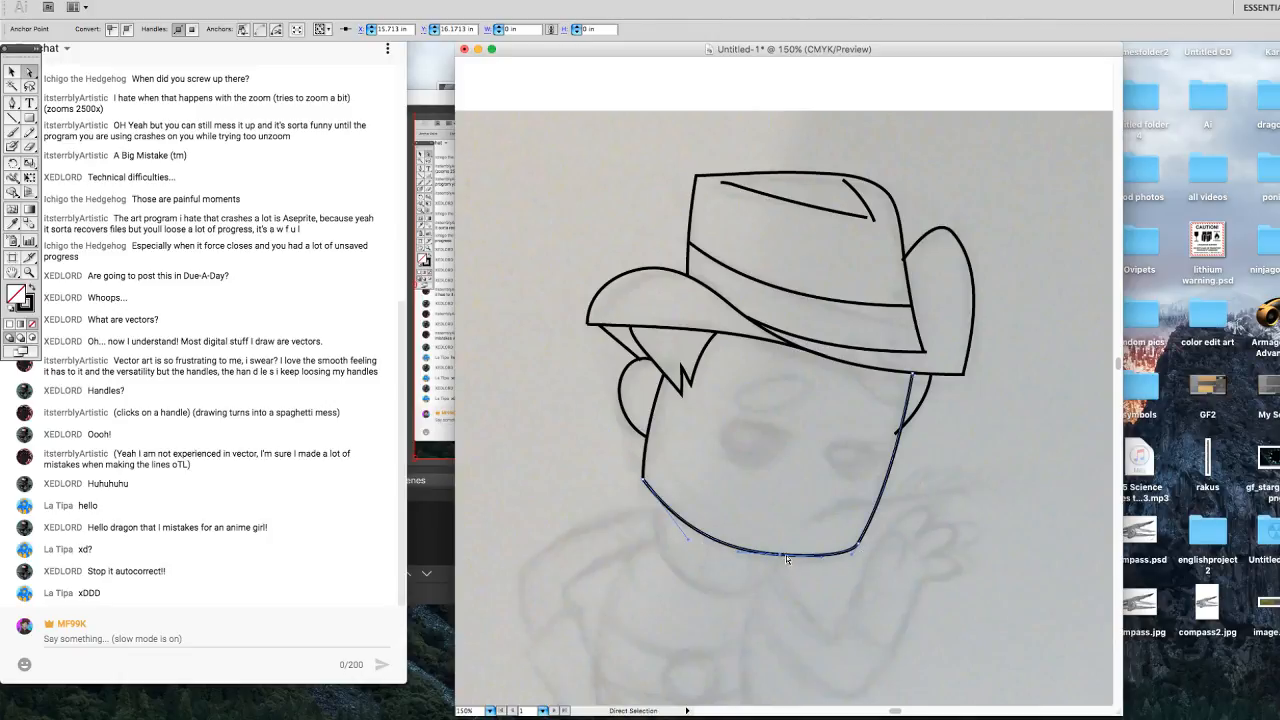
left_click_drag(740, 553, 740, 548)
key("Down")
key("Down")
key("Down")
key("Down")
key("Down")
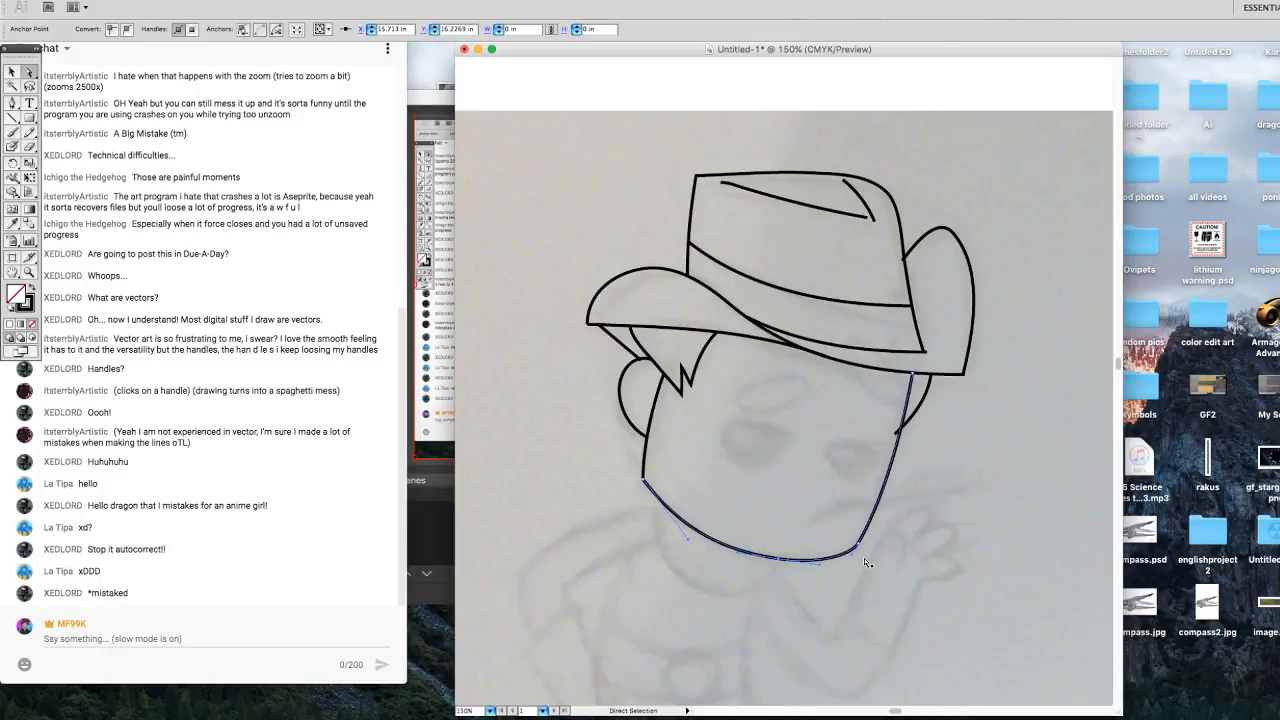
key("Left")
key("Left")
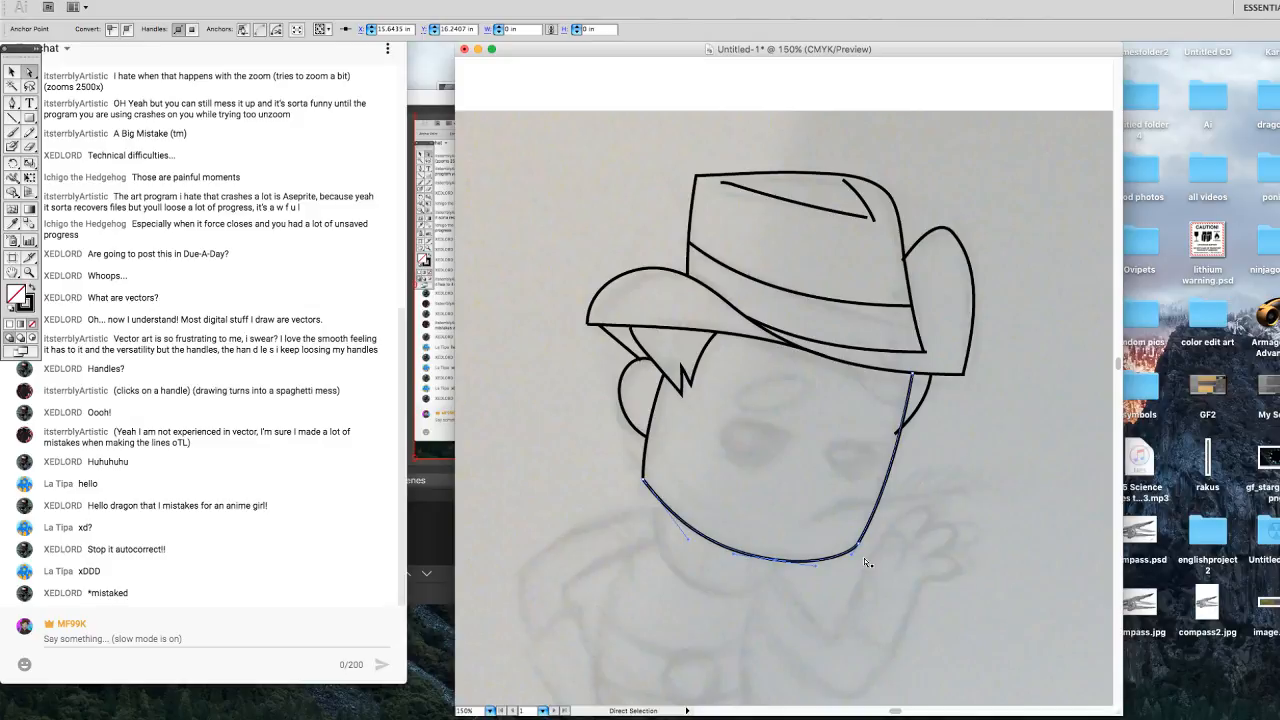
key("Left")
left_click(899, 434)
left_click(938, 478)
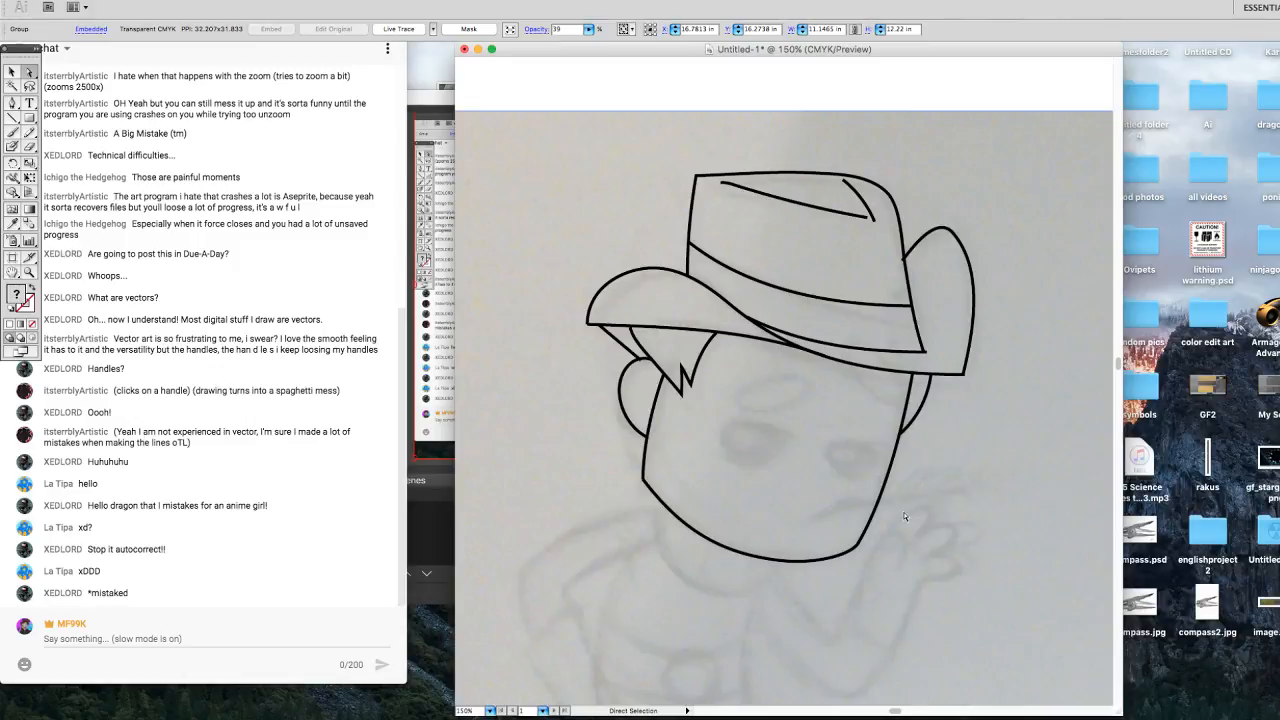
Try deleting the anchor in the middle of the crown's top edge, and undo it.
left_click(887, 195)
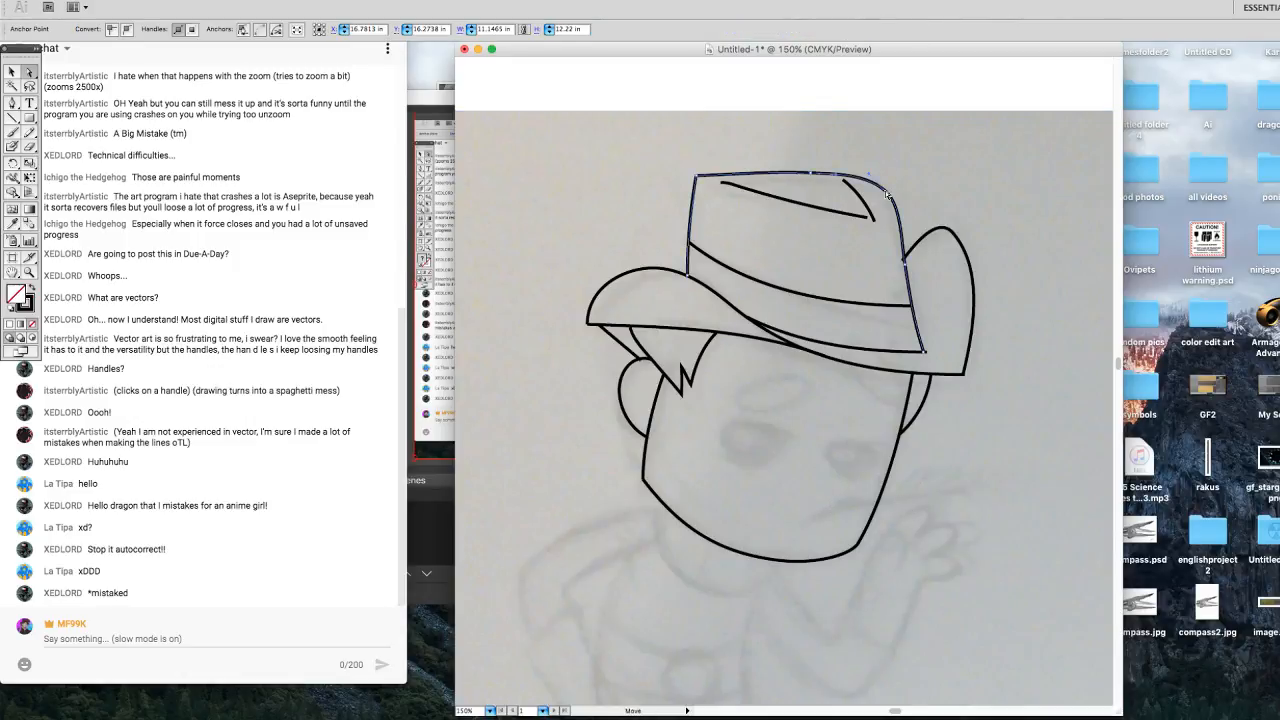
left_click(815, 177)
key("Delete")
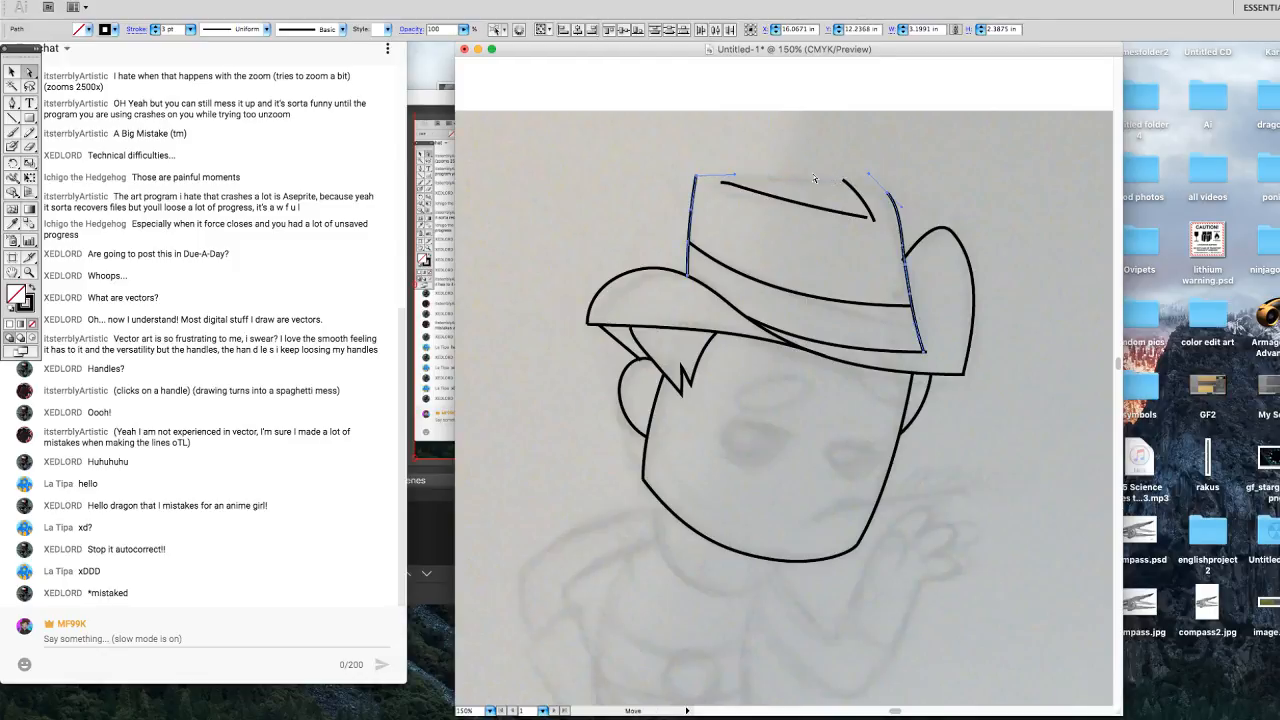
key("super+z")
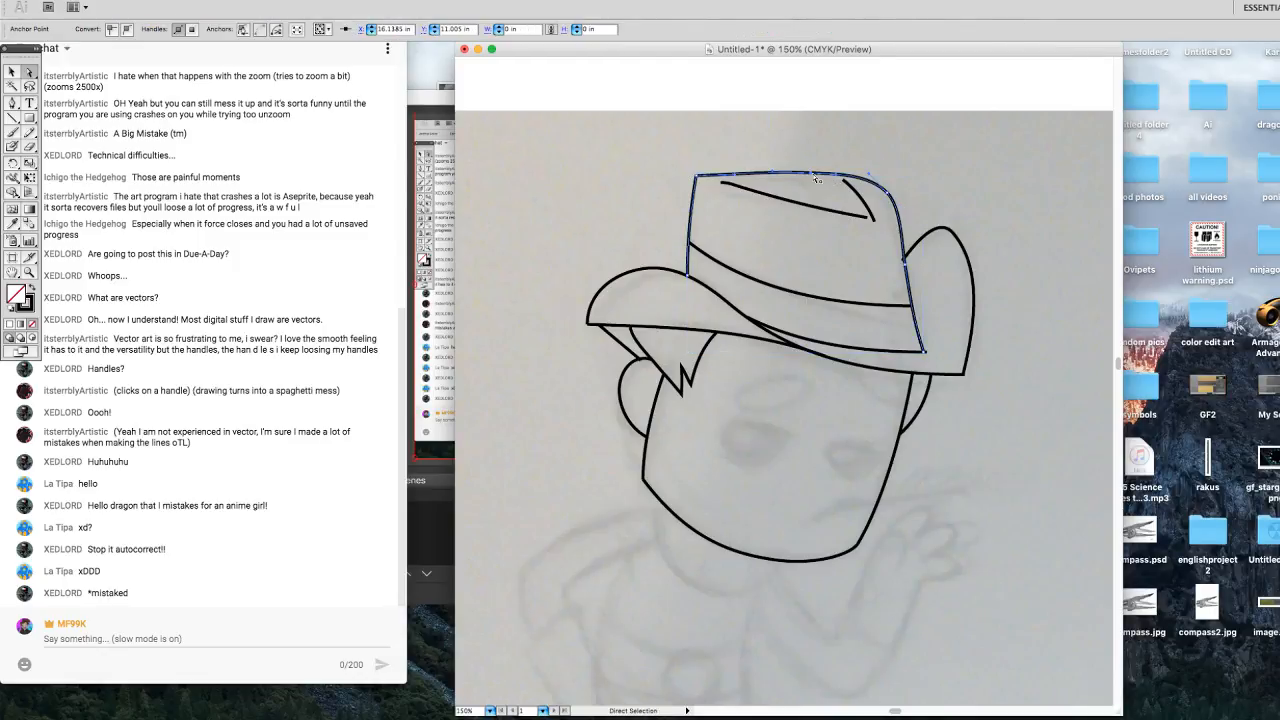
Move the crown's top-edge anchor closer to the rounded corner and shorten the corner anchor's handle to tighten the curve.
left_click_drag(815, 177, 847, 181)
left_click(890, 197)
left_click_drag(870, 178, 885, 190)
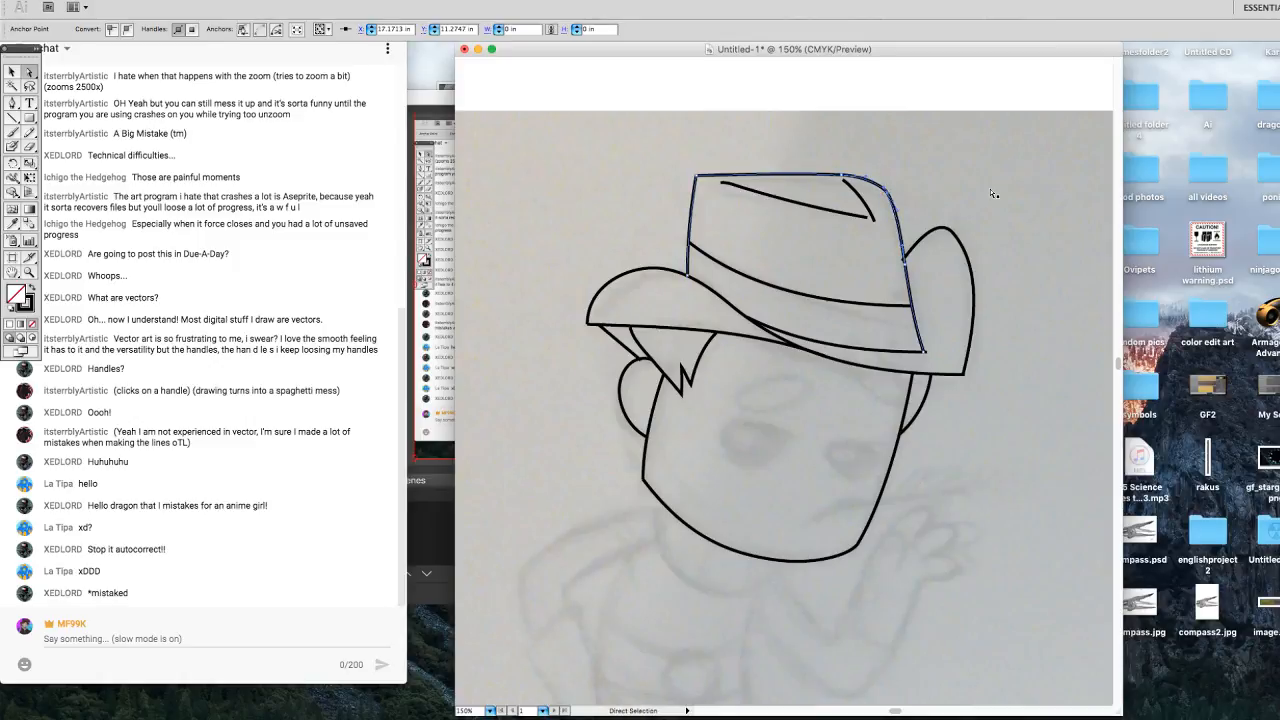
Fine-tune the anchors at the raised rear brim's inner end, the hair line under the front brim, and the front ear.
left_click(920, 194)
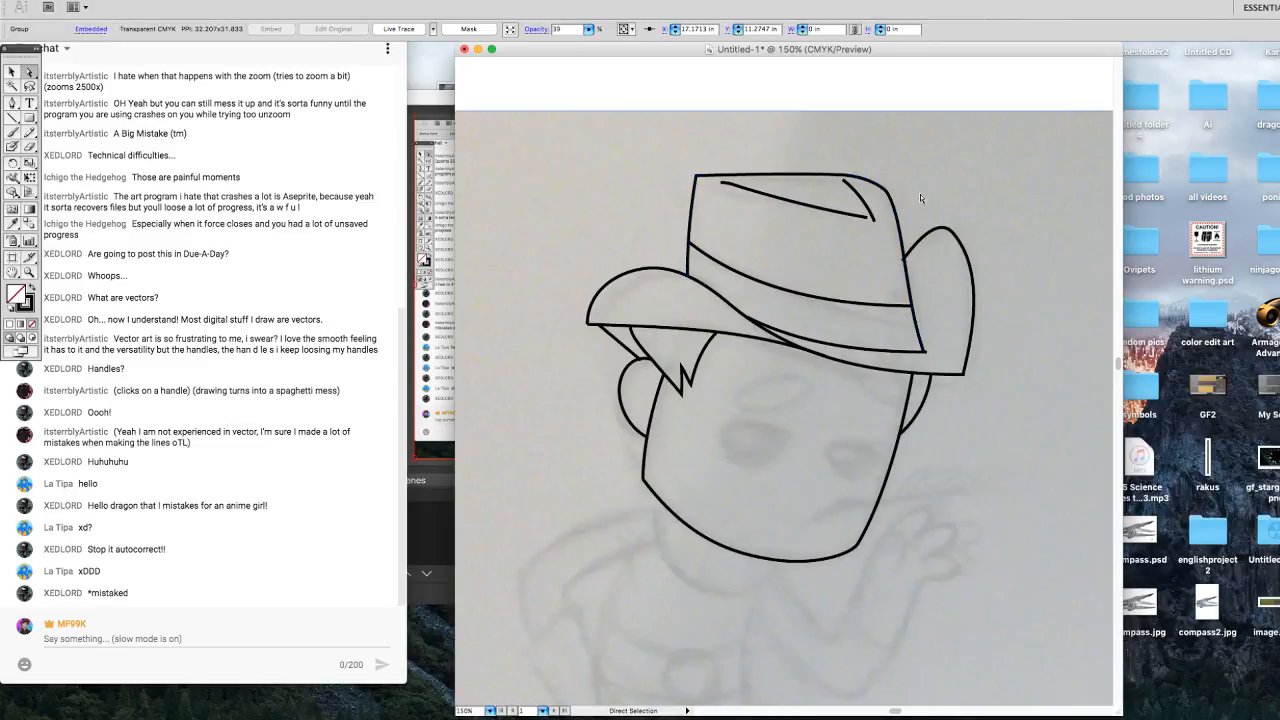
left_click(903, 263)
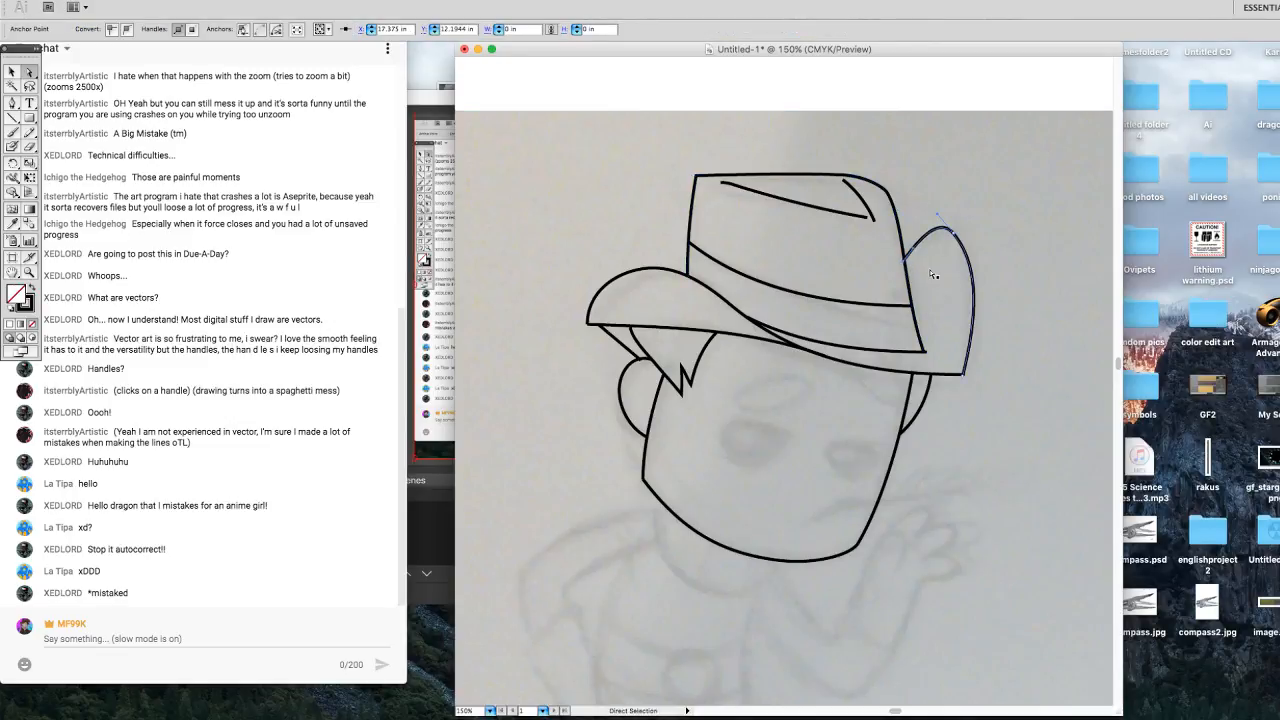
left_click(884, 308)
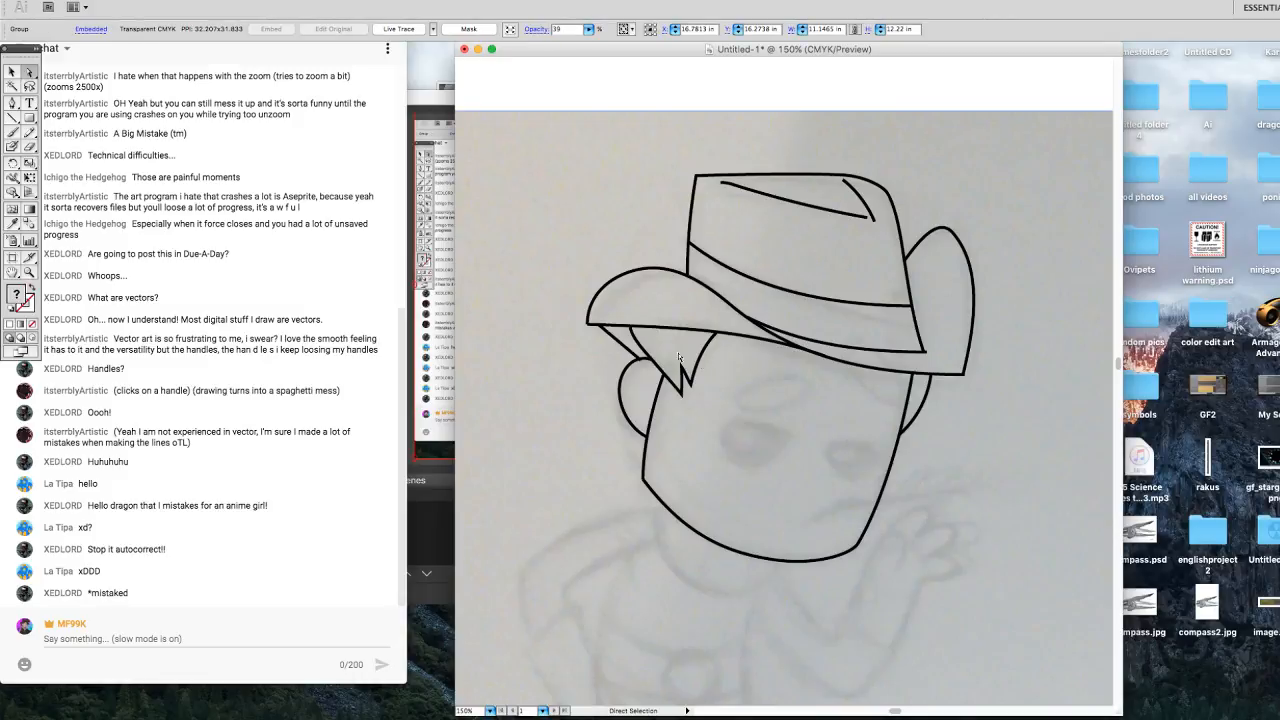
left_click(598, 325)
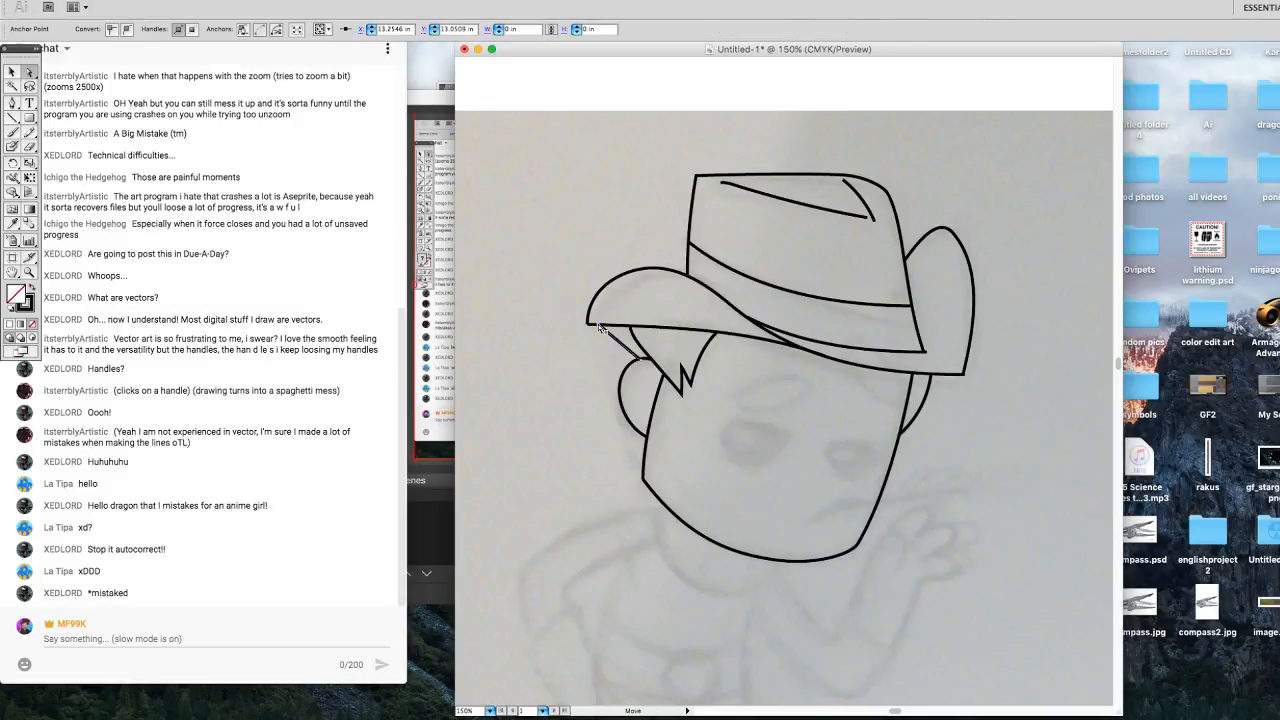
left_click(645, 362)
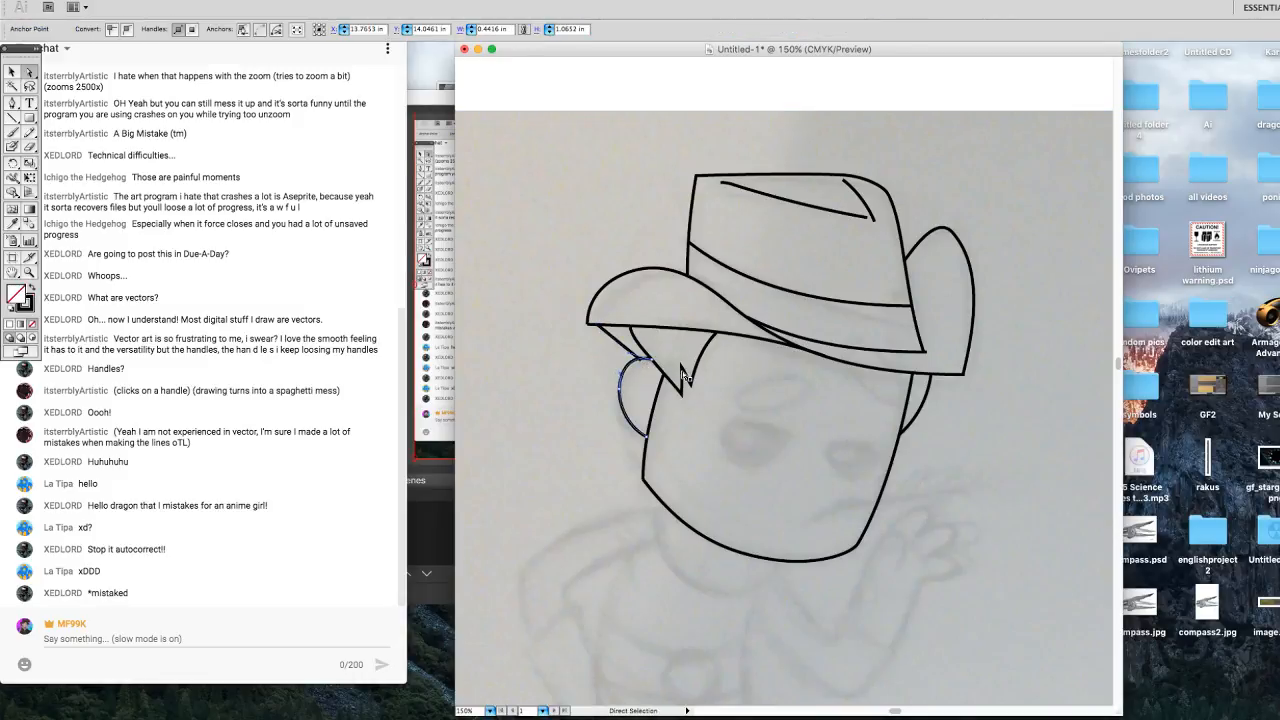
left_click(645, 383)
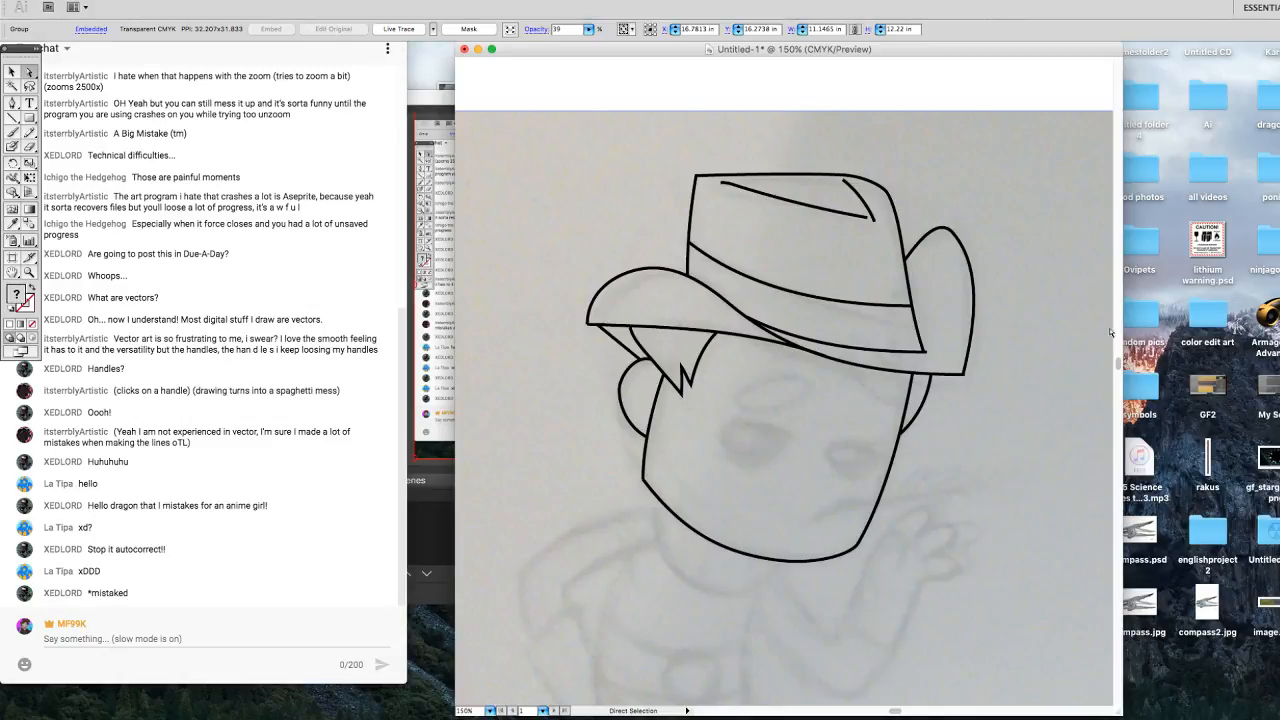
Trace the neck opening below the jaw with the Pen tool as an open curve about 1.6 in wide and 1.32 in high.
left_click_drag(1118, 362, 1116, 377)
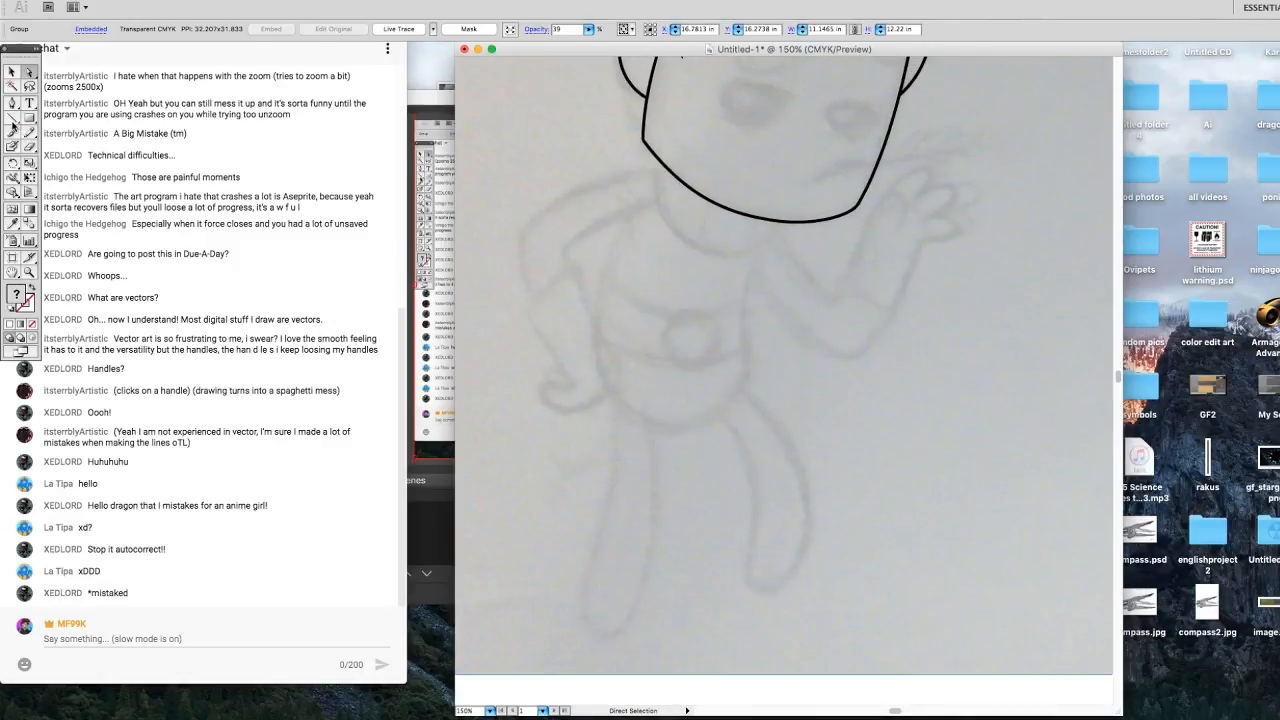
left_click(12, 118)
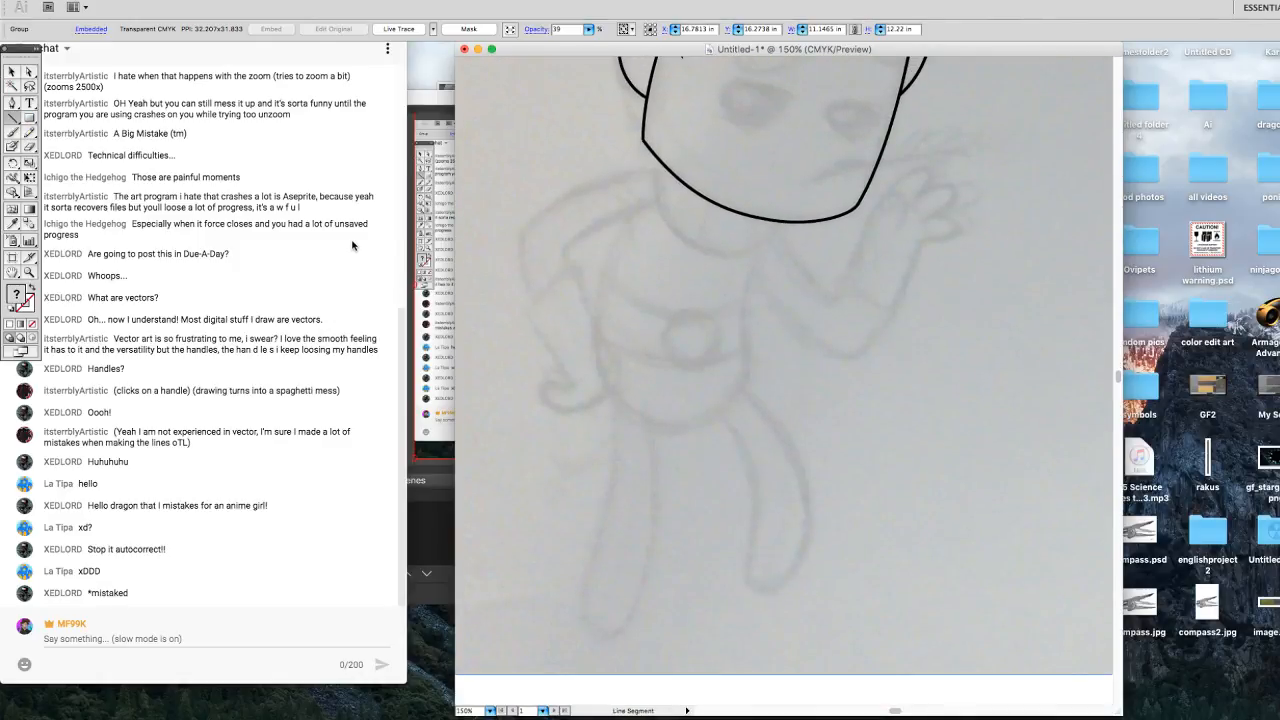
left_click(14, 178)
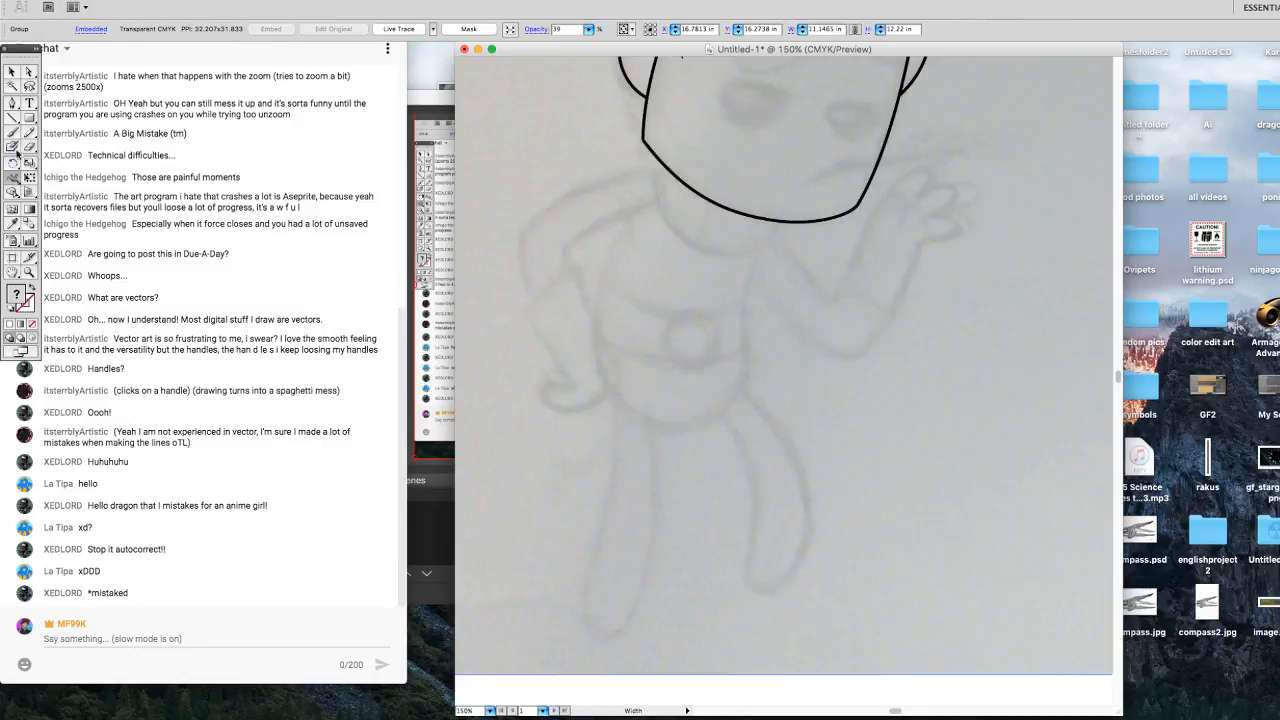
left_click(12, 103)
left_click(659, 160)
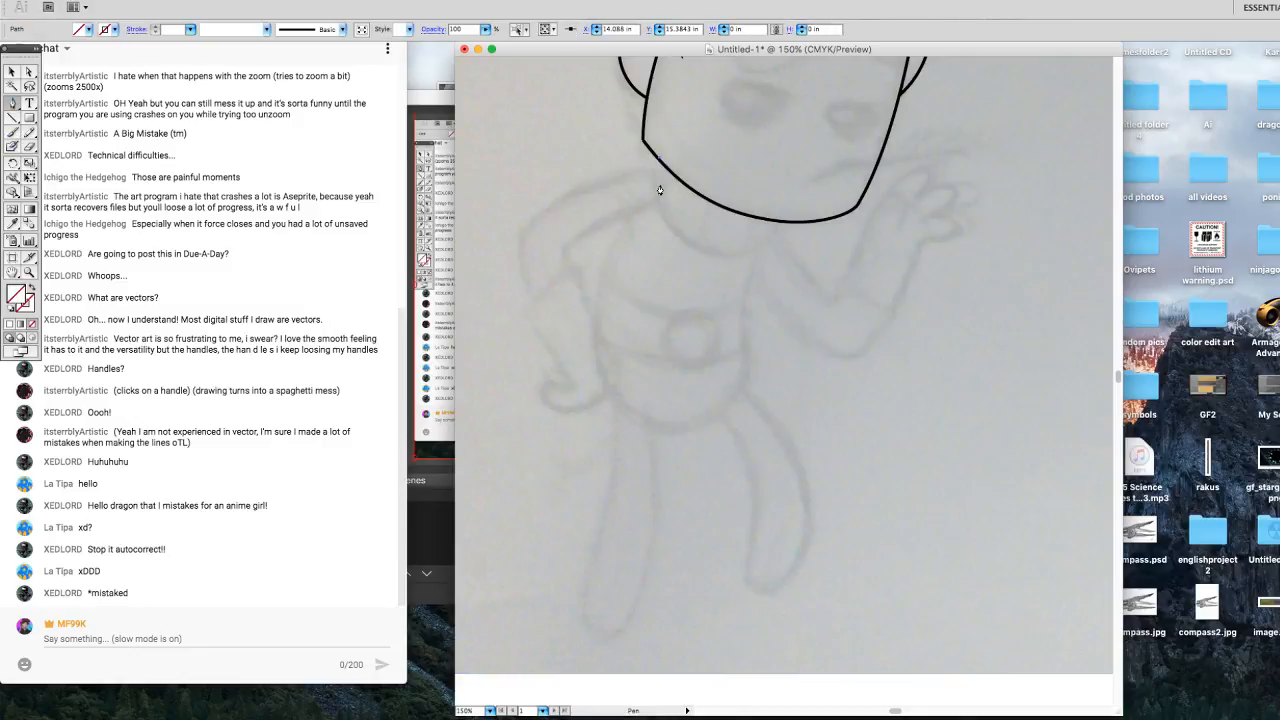
left_click(682, 248)
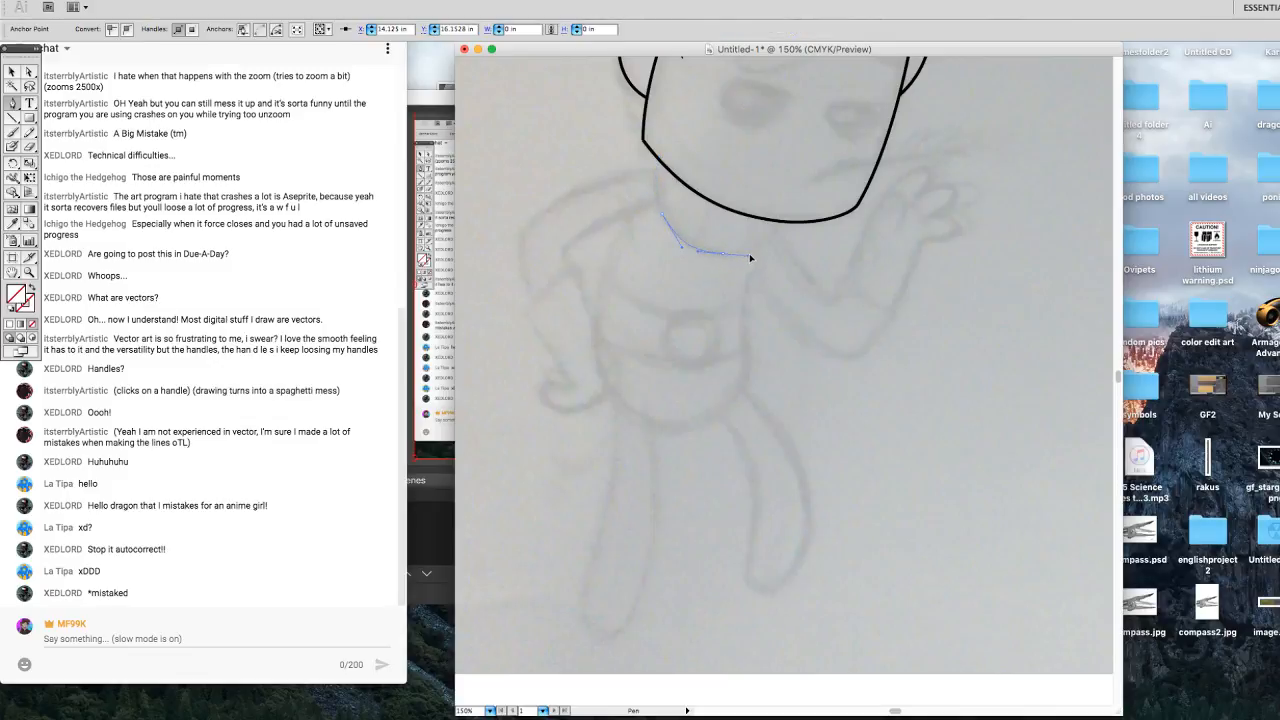
left_click(750, 257)
left_click_drag(771, 240, 780, 229)
Give the new neck curve a 3 pt stroke.
left_click(12, 72)
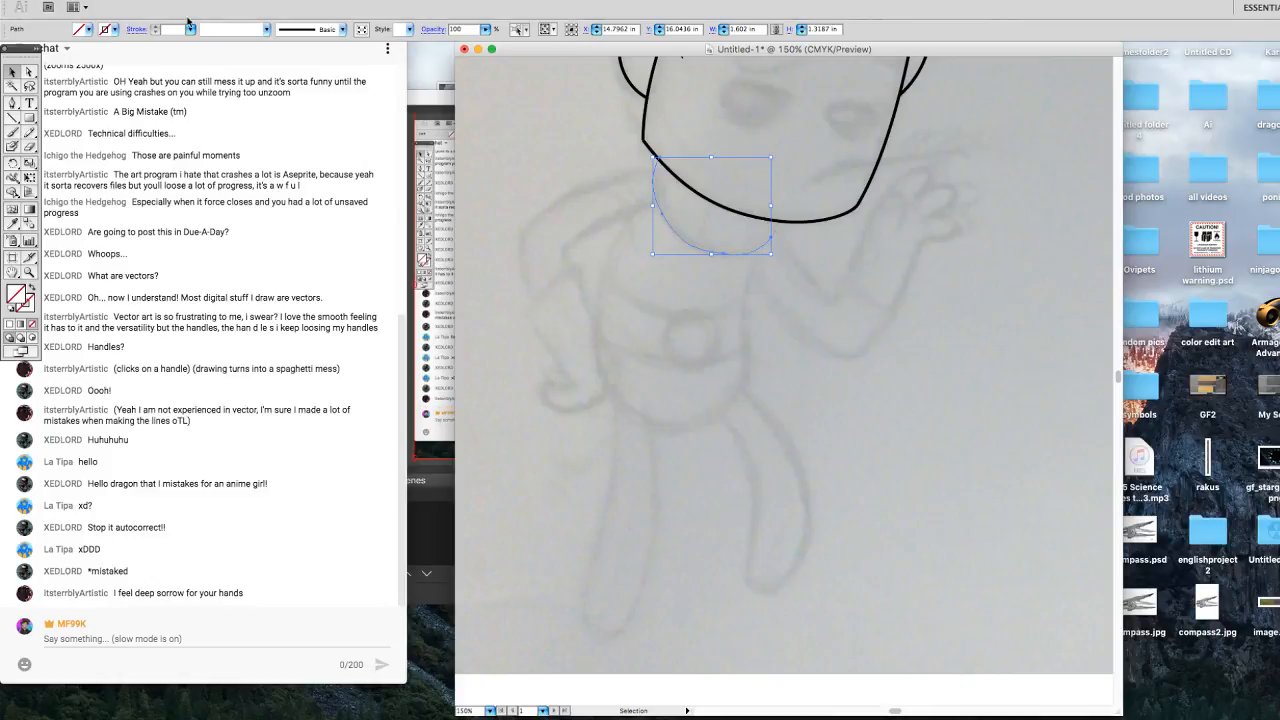
left_click(192, 30)
left_click(197, 93)
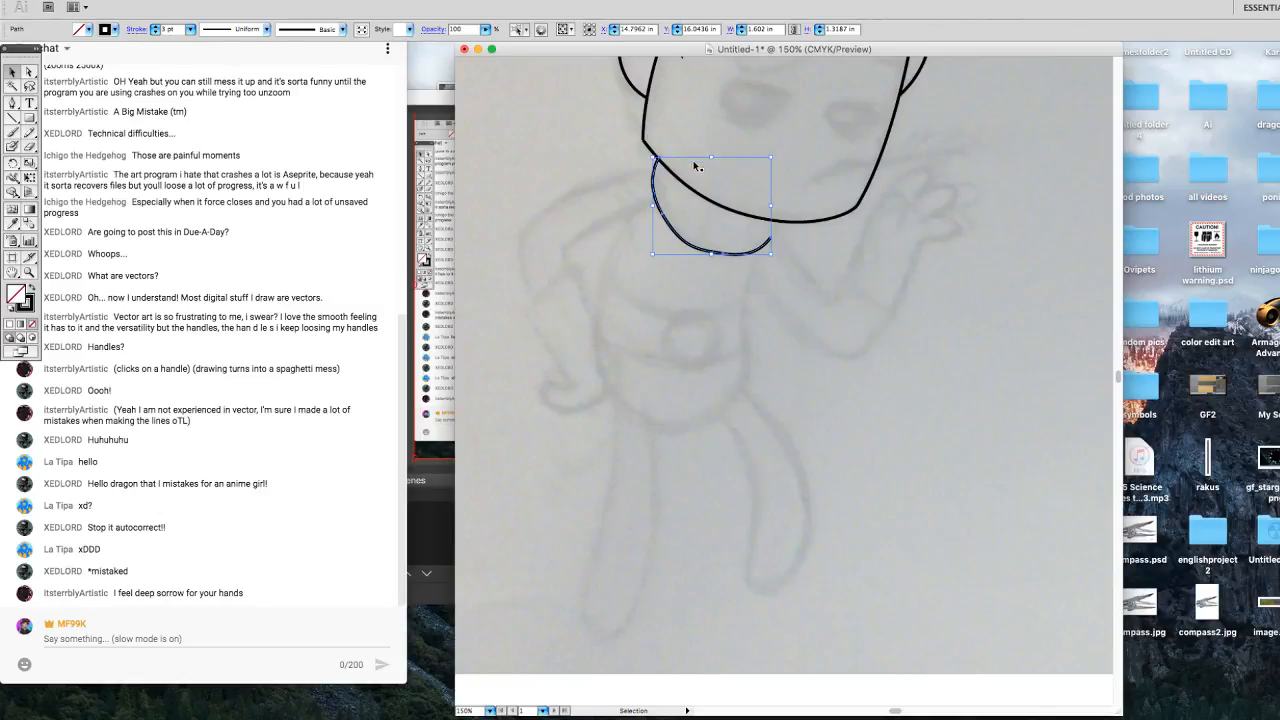
Move the neck curve's open end anchor onto the jaw line, to about X 15.71 in, Y 16.26 in.
key("z")
left_click(814, 232)
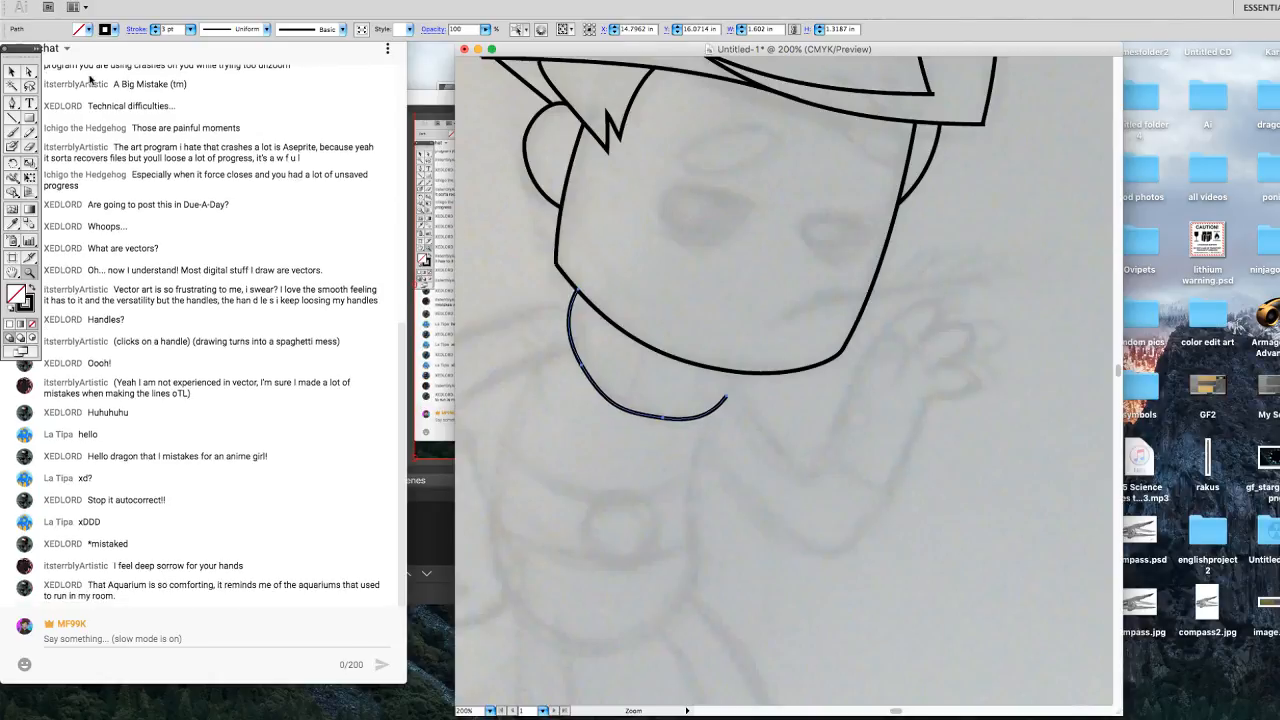
left_click(29, 73)
left_click(708, 447)
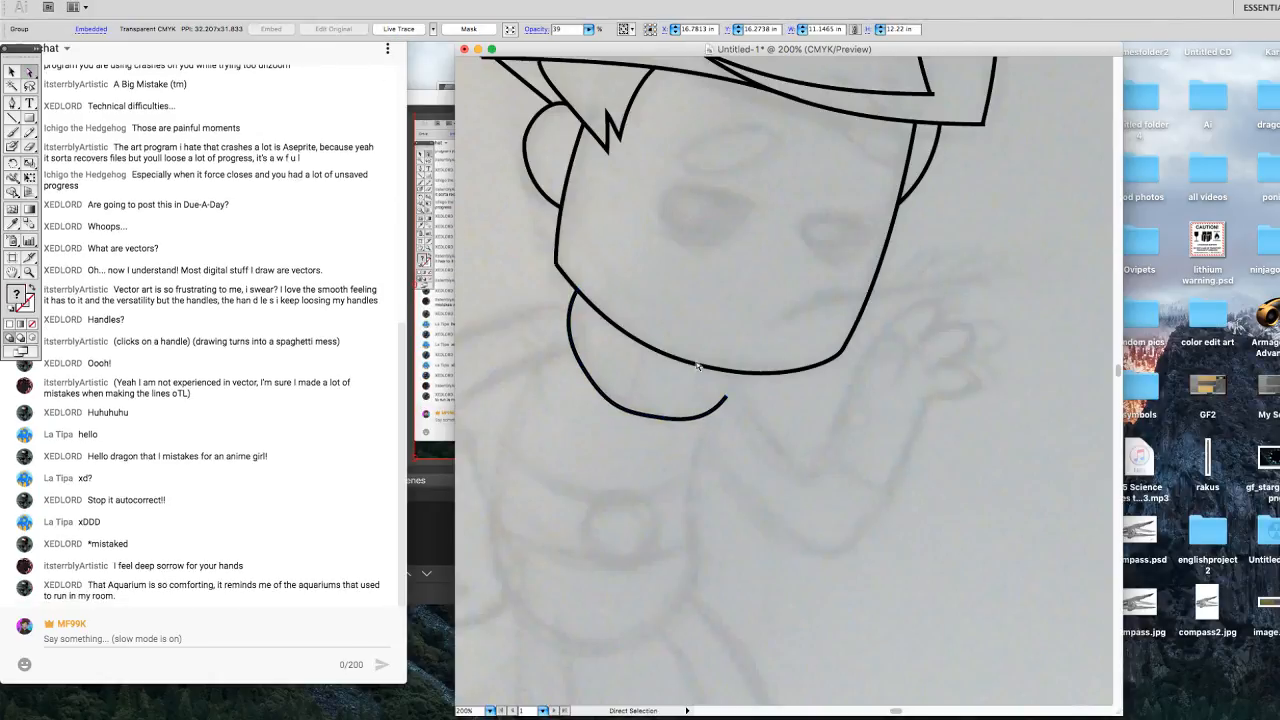
mouse_move(726, 398)
left_mouse_down()
mouse_move(738, 372)
mouse_move(737, 398)
left_mouse_up()
key("Right")
key("Right")
key("Right")
key("Right")
key("Right")
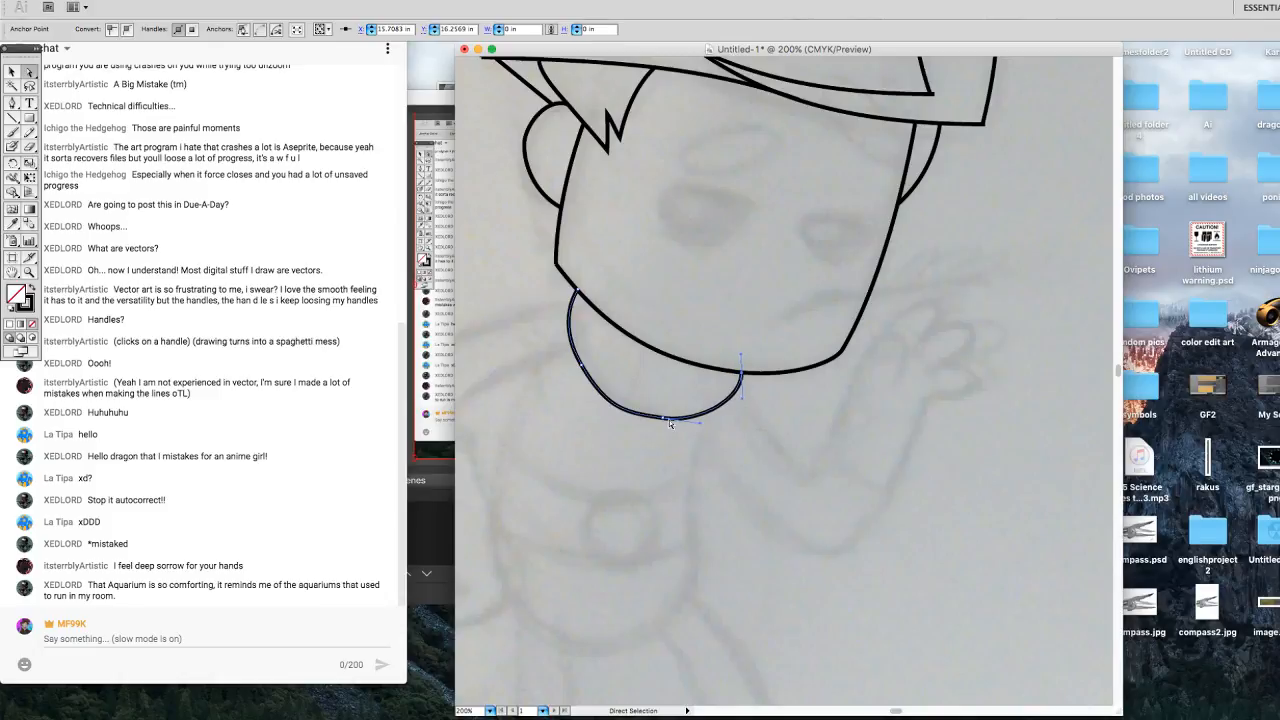
Smooth the bottom of the neck curve by adjusting its lowest anchor's direction handles and nudging that anchor slightly up and right.
left_click(664, 419)
left_click_drag(700, 423, 708, 419)
left_click_drag(625, 418, 652, 421)
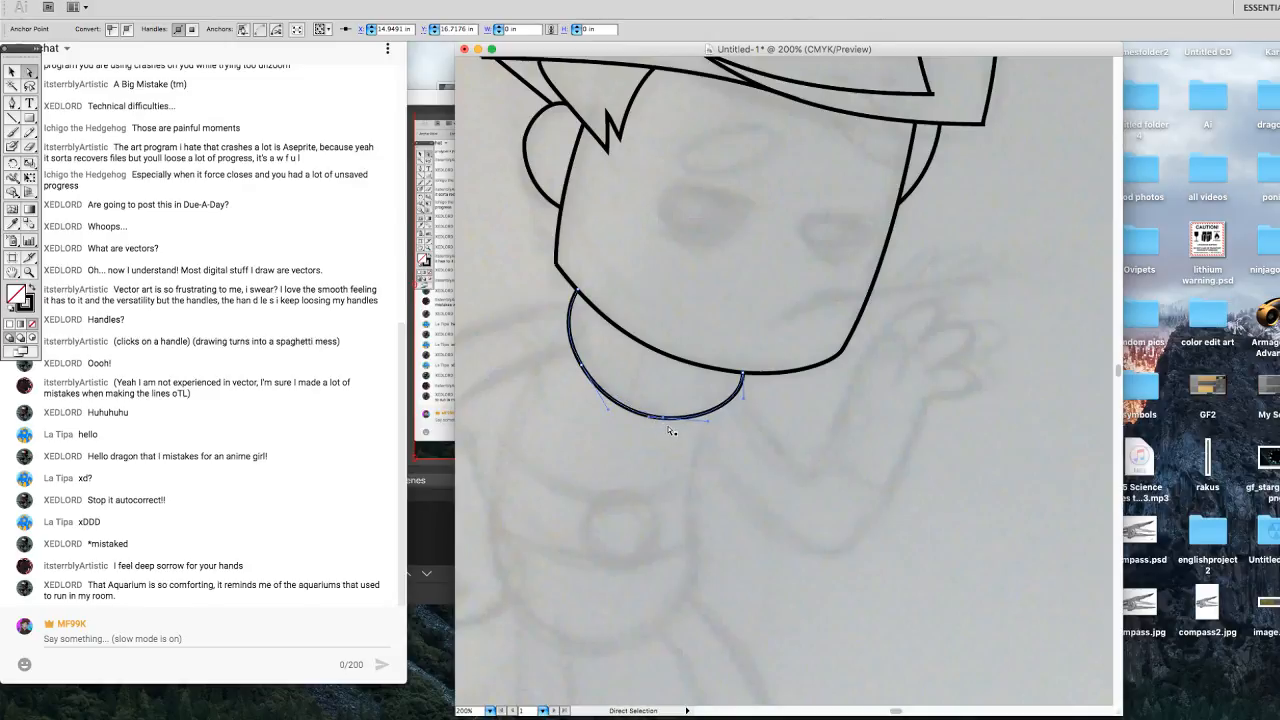
key("Up")
key("Right")
left_click(581, 364)
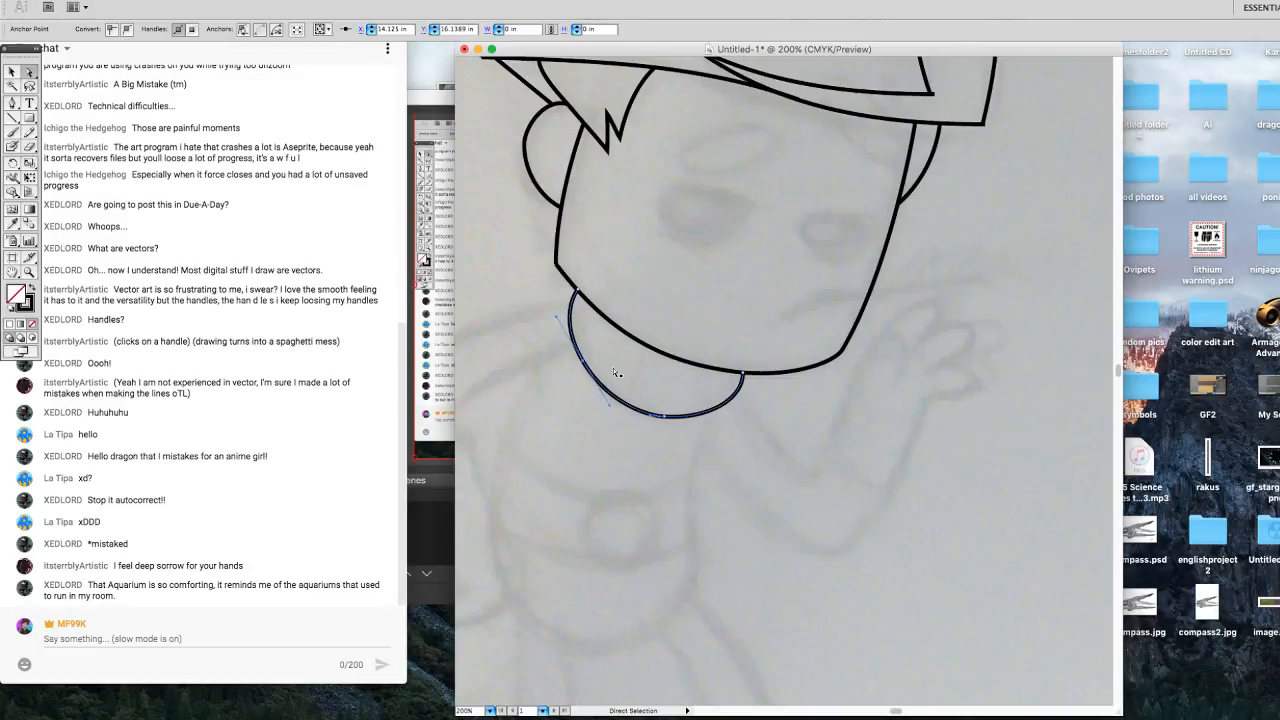
left_click(754, 578)
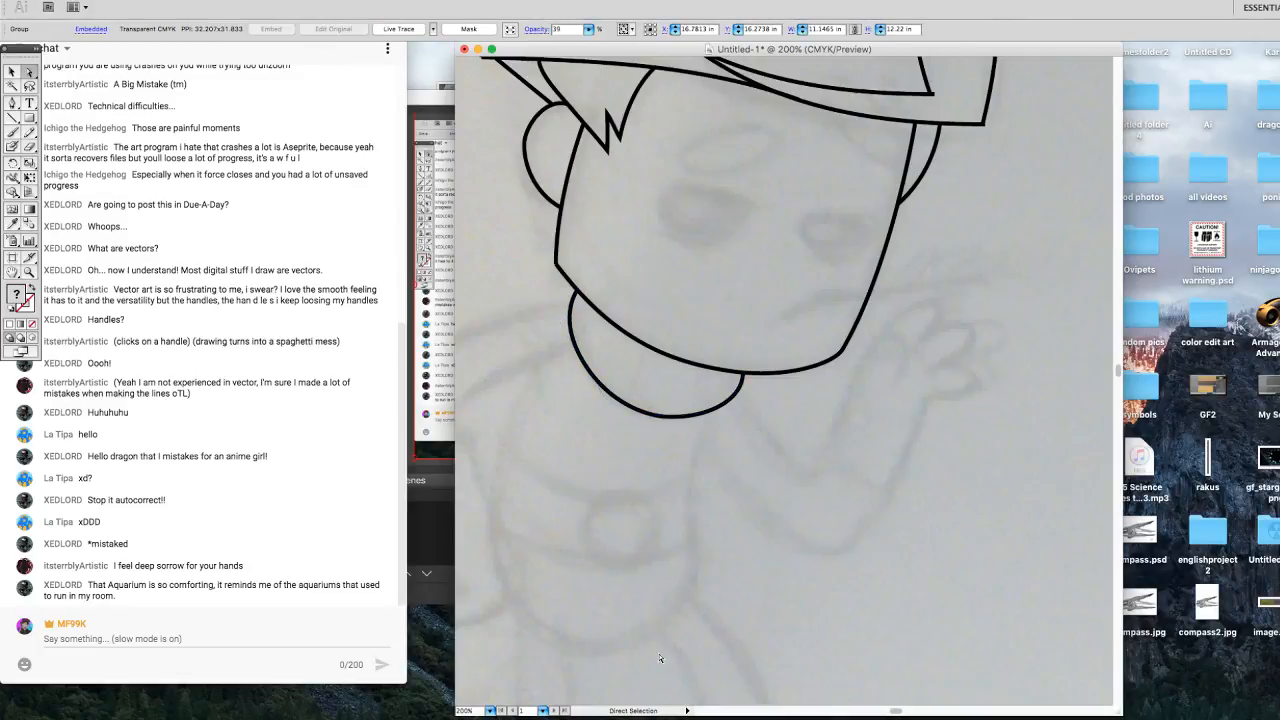
Try a straight line from the neck curve's lower edge up to the jaw line, and undo it.
scroll(895, 713, "left", 5)
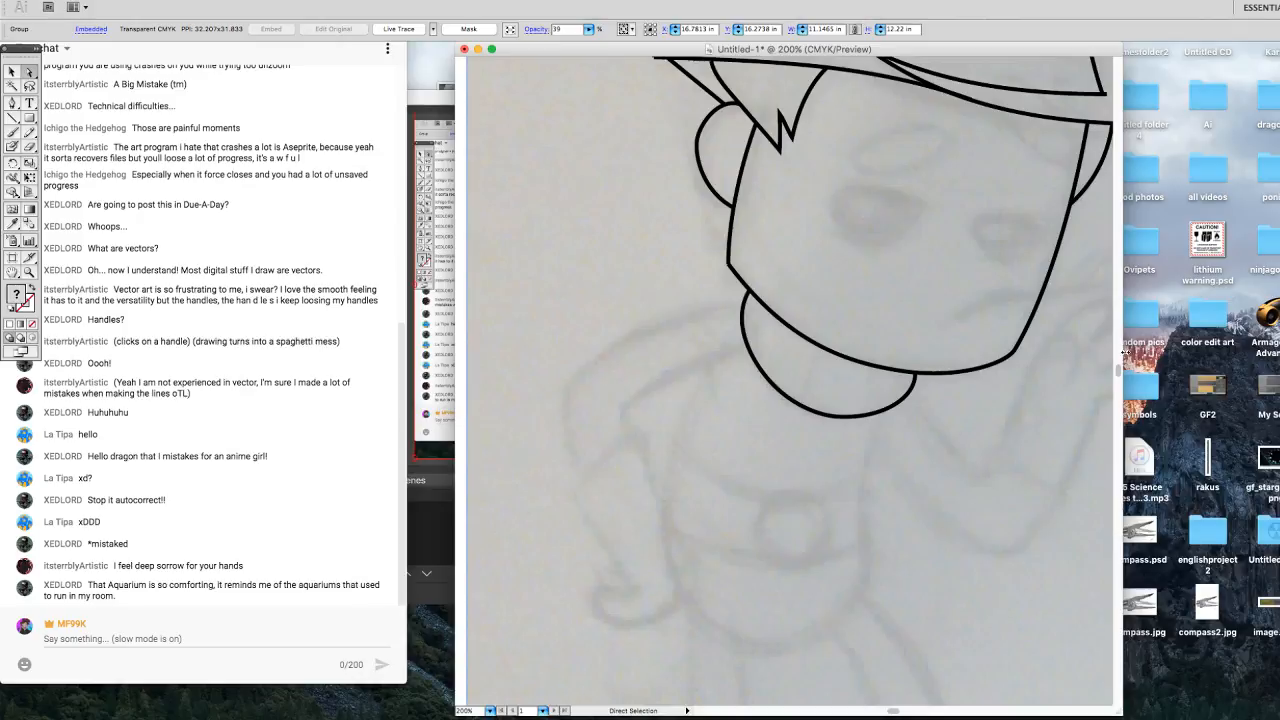
scroll(1120, 380, "down", 5)
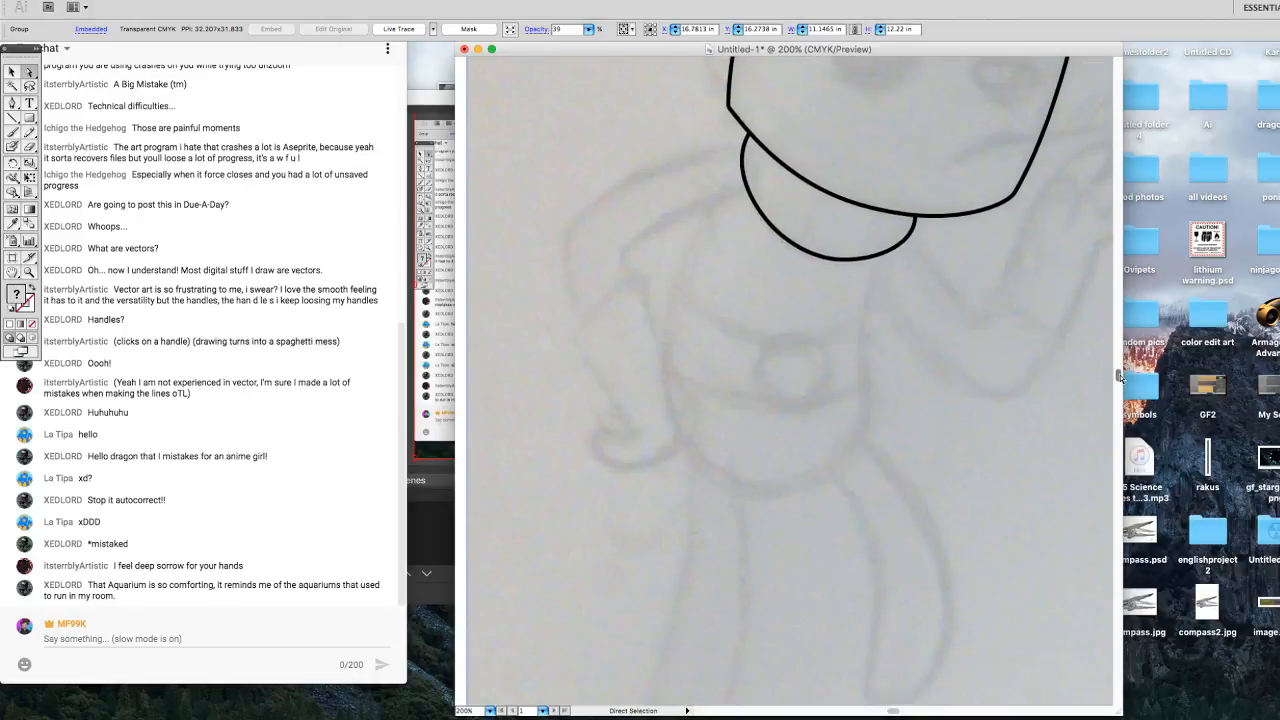
scroll(1120, 378, "up", 5)
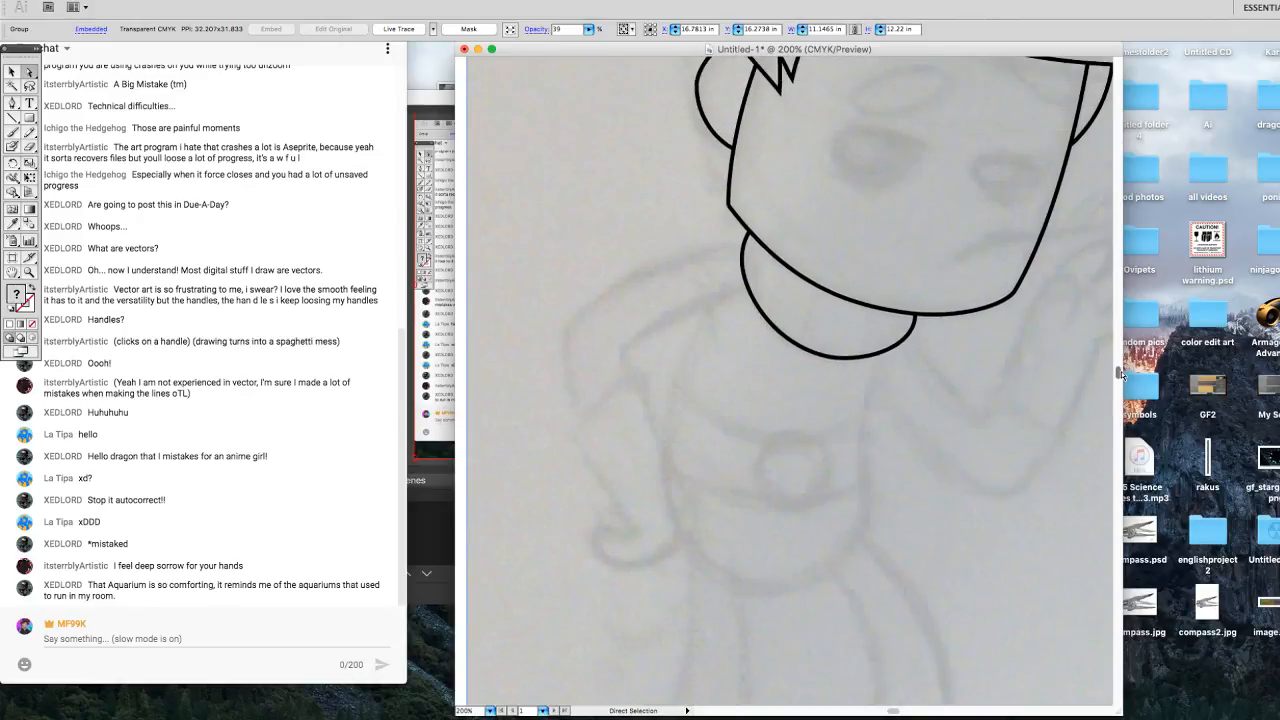
scroll(1121, 373, "down", 3)
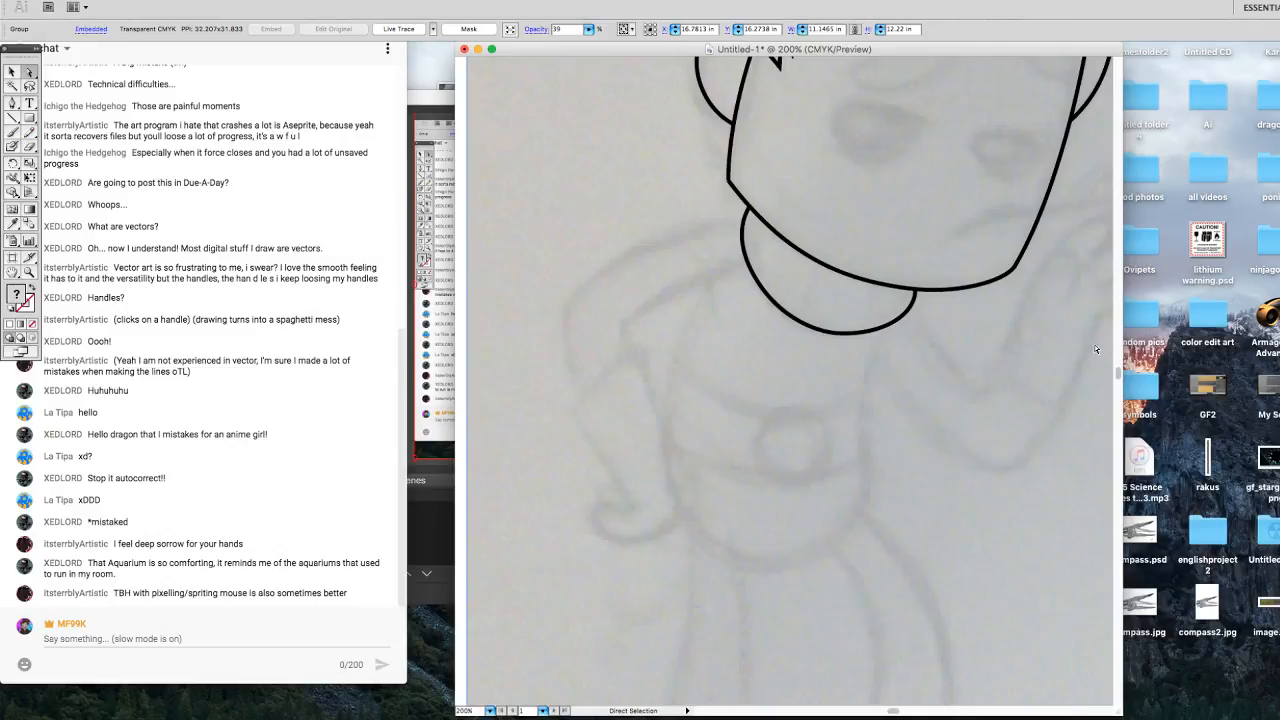
scroll(1117, 374, "up", 10)
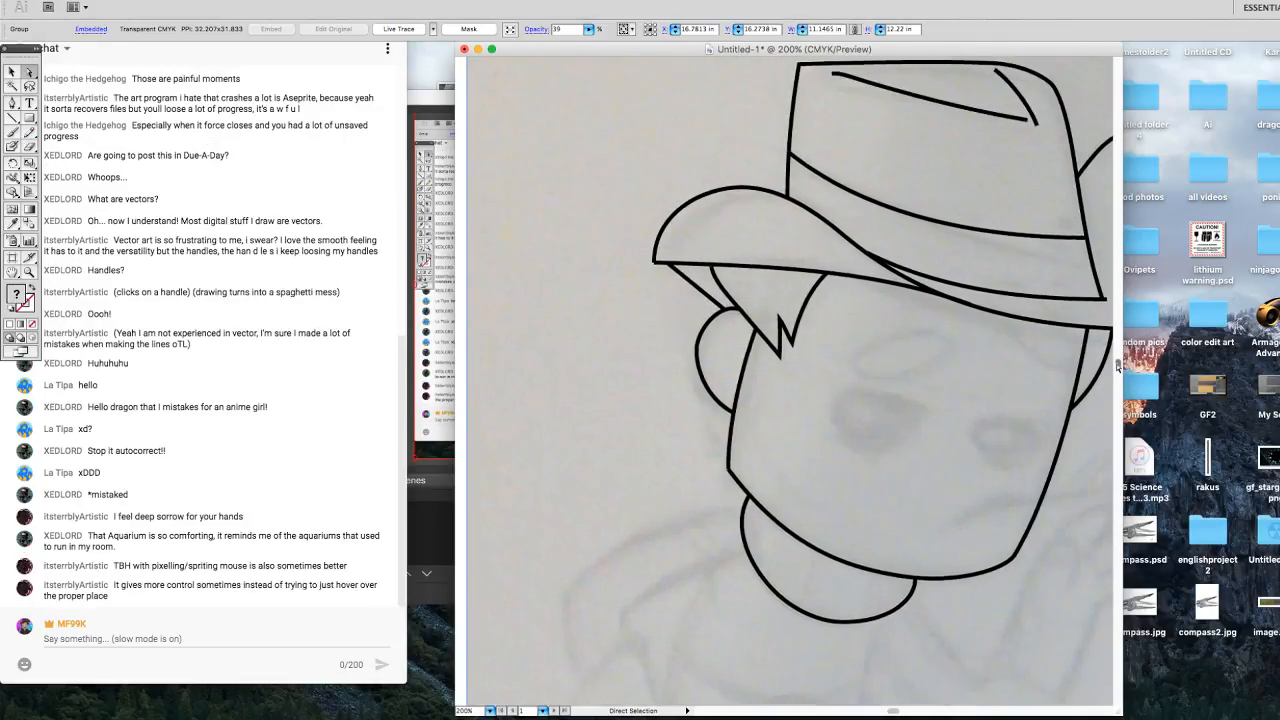
scroll(1117, 368, "down", 7)
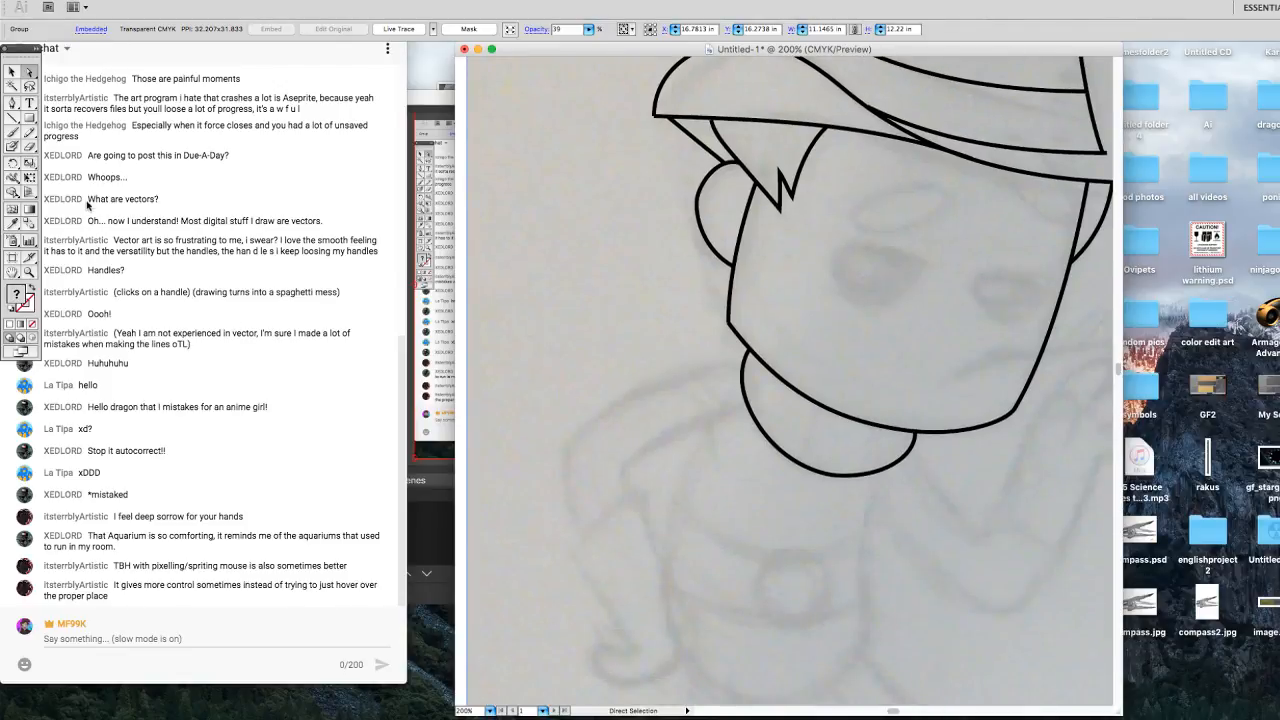
left_click(18, 124)
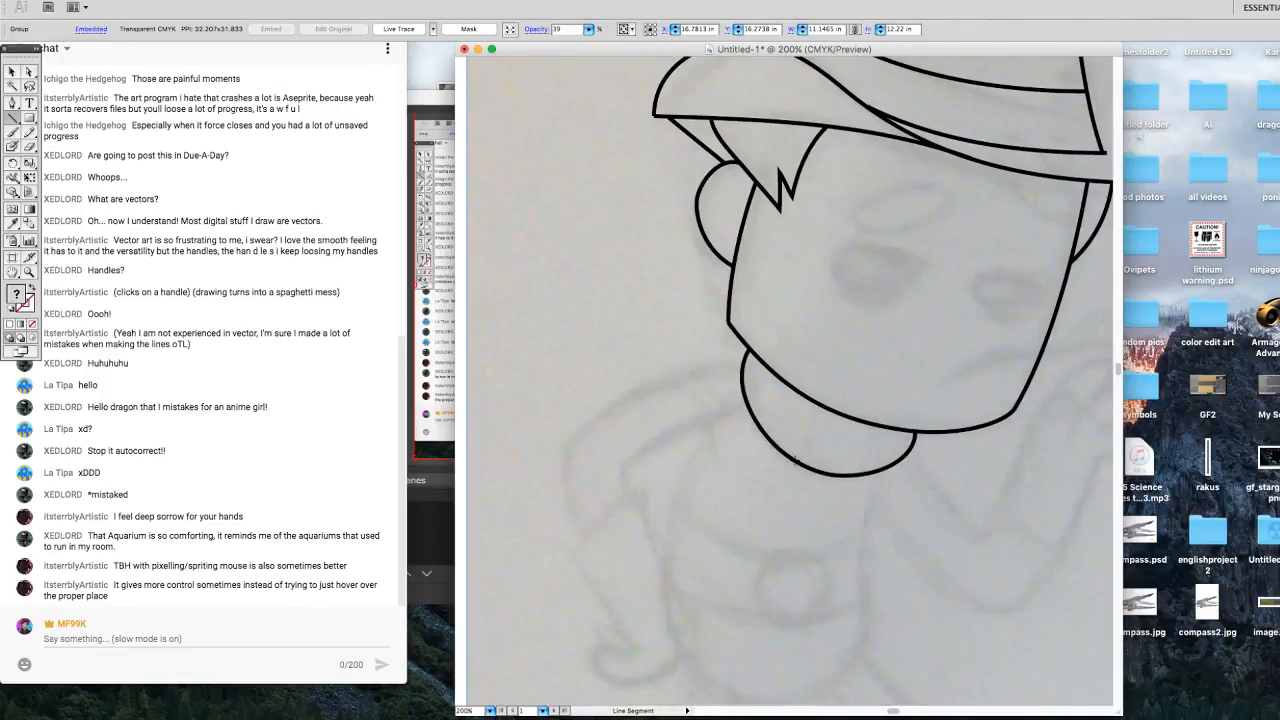
left_click_drag(796, 462, 818, 405)
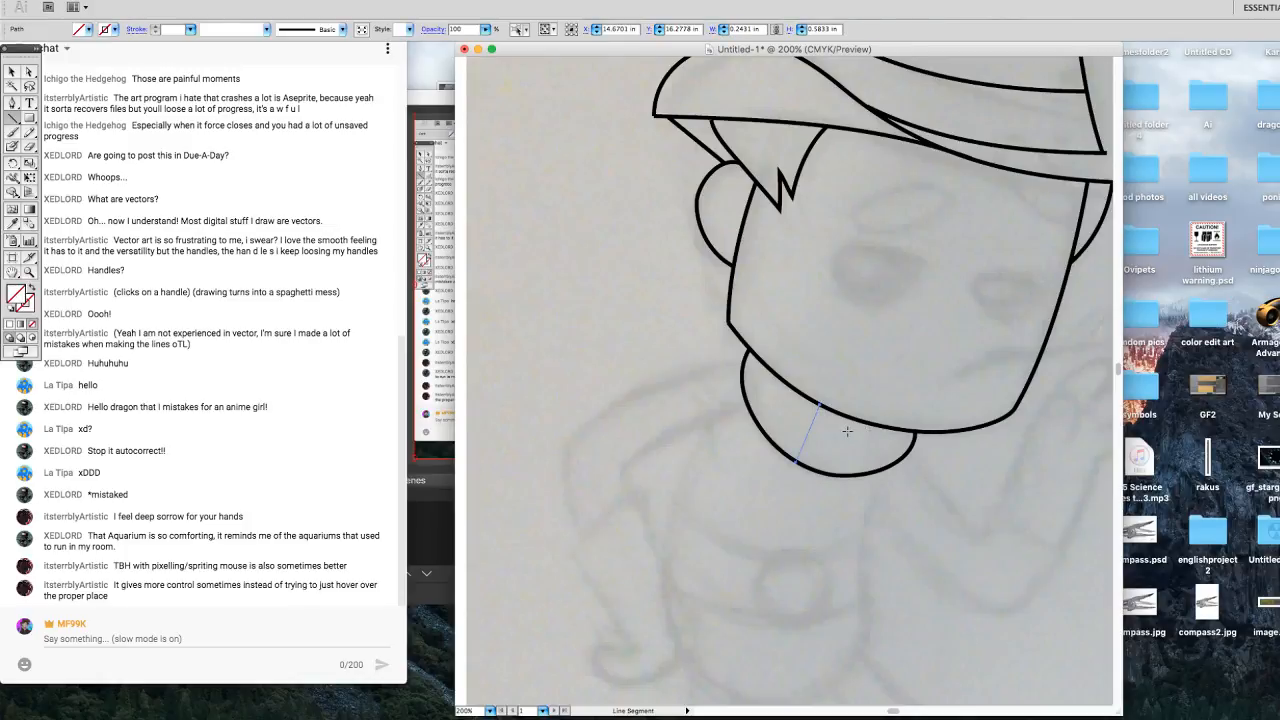
key("ctrl+z")
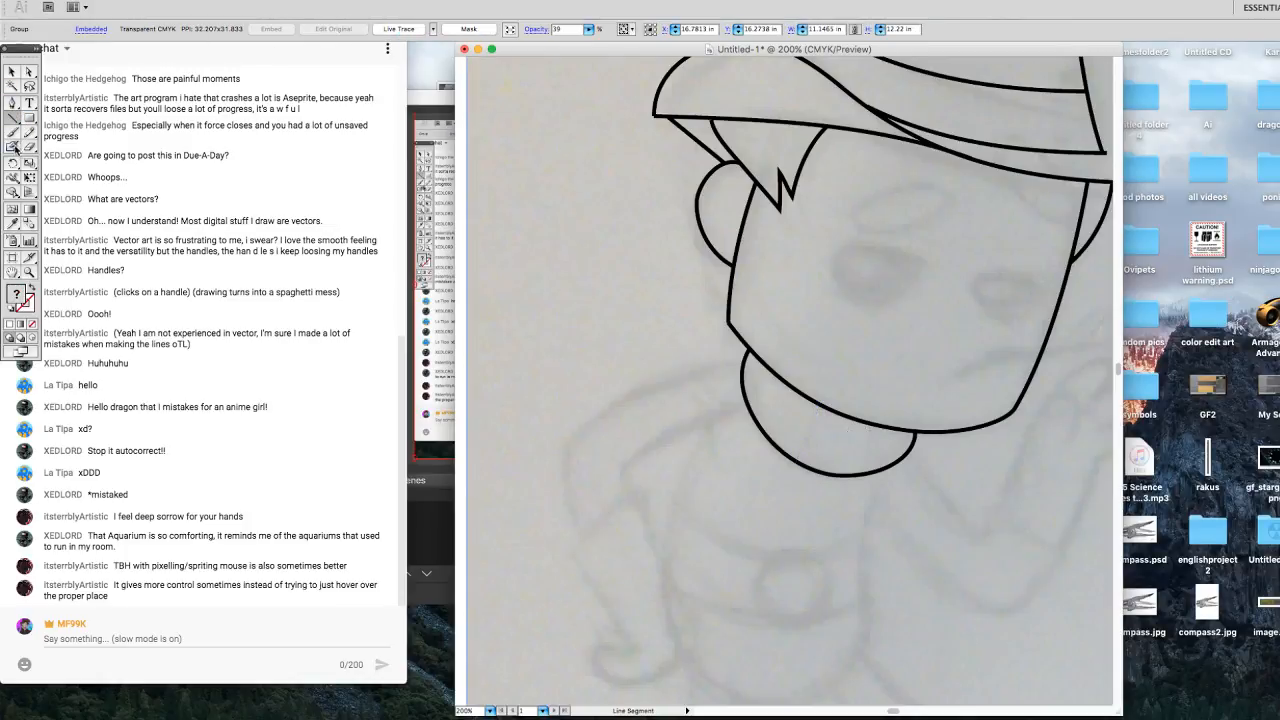
Draw a short curve with the Pen tool inside the neck, from the jaw line down to the neck's lower-left edge.
left_click(13, 178)
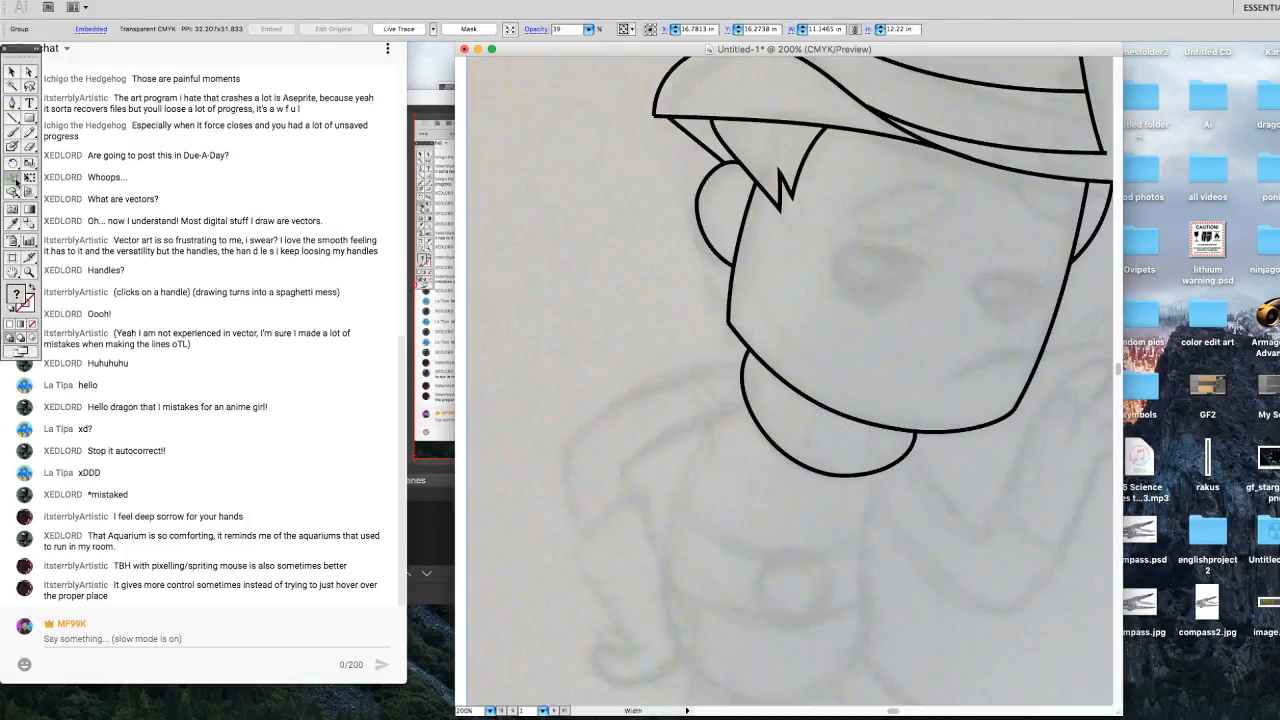
left_click(12, 102)
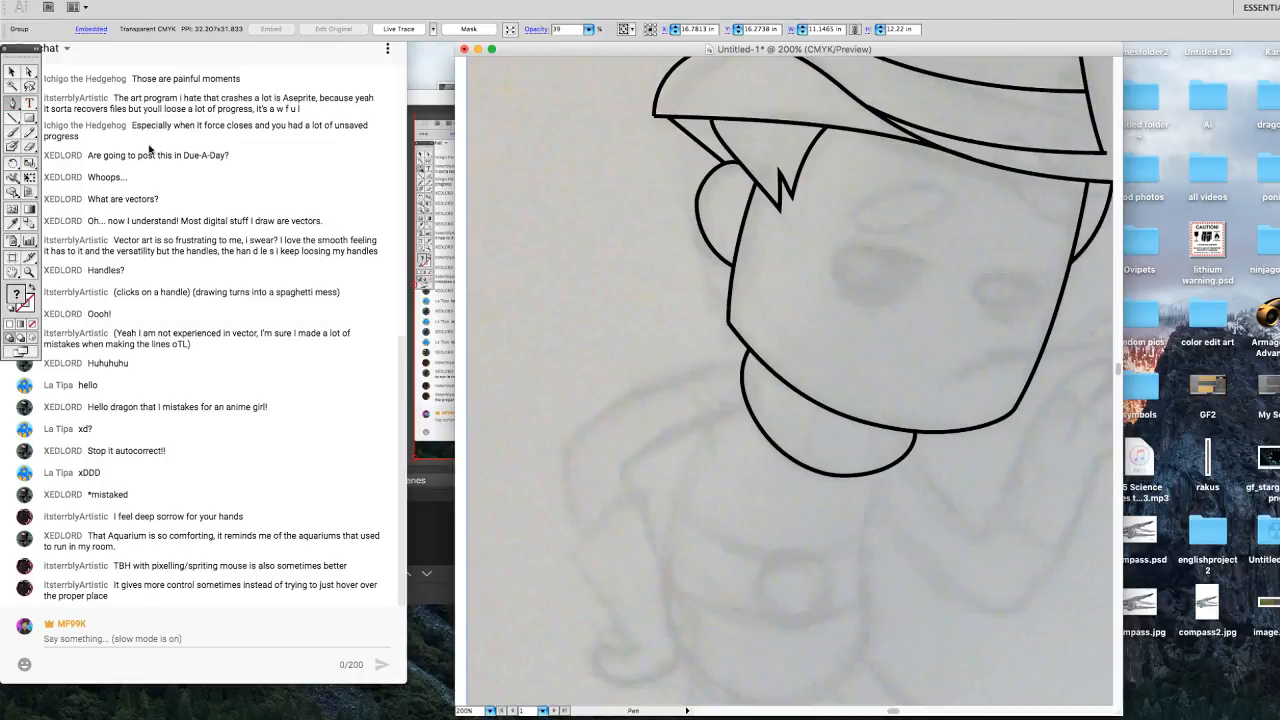
left_click(776, 398)
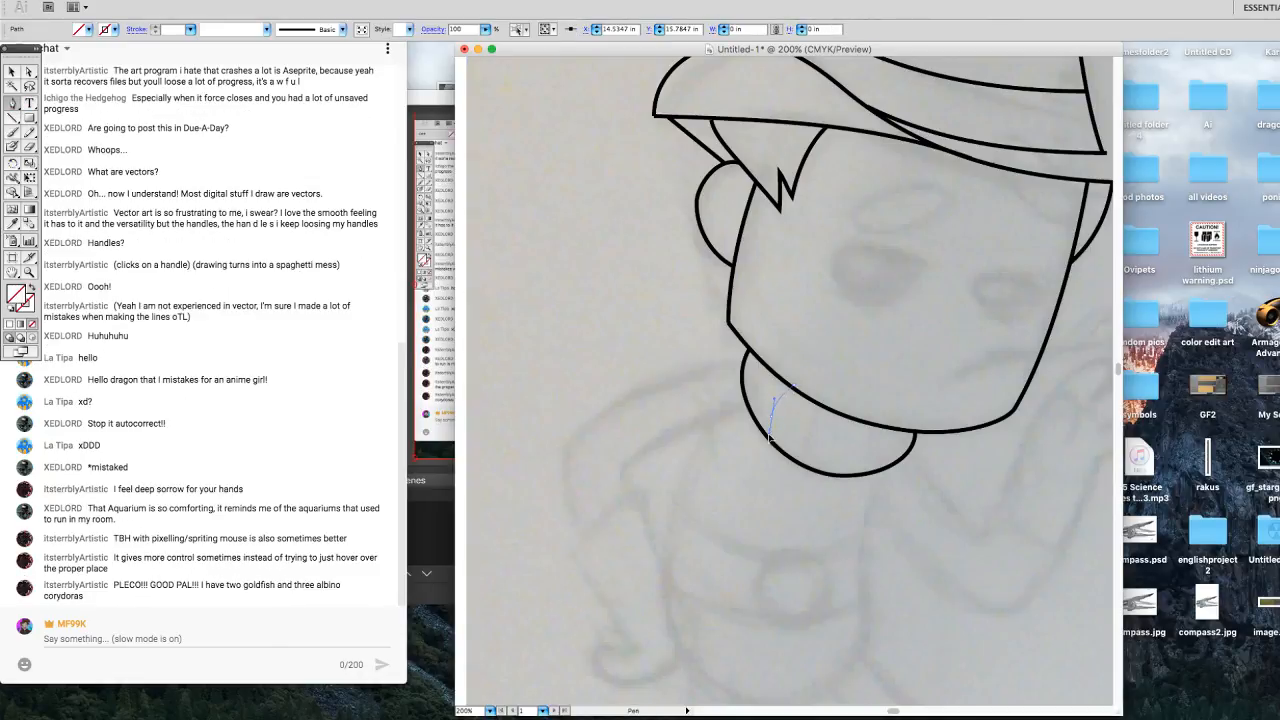
left_click(768, 440)
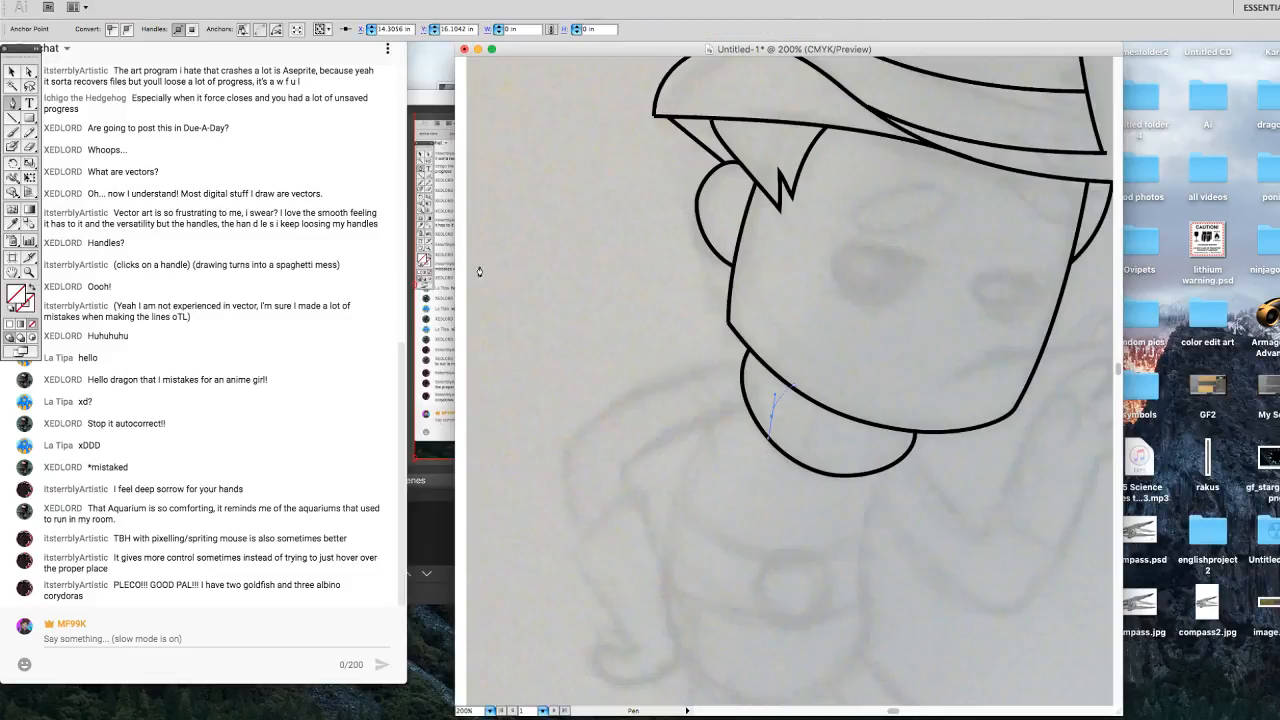
Give the short curve inside the neck a 3 pt stroke.
left_click(11, 72)
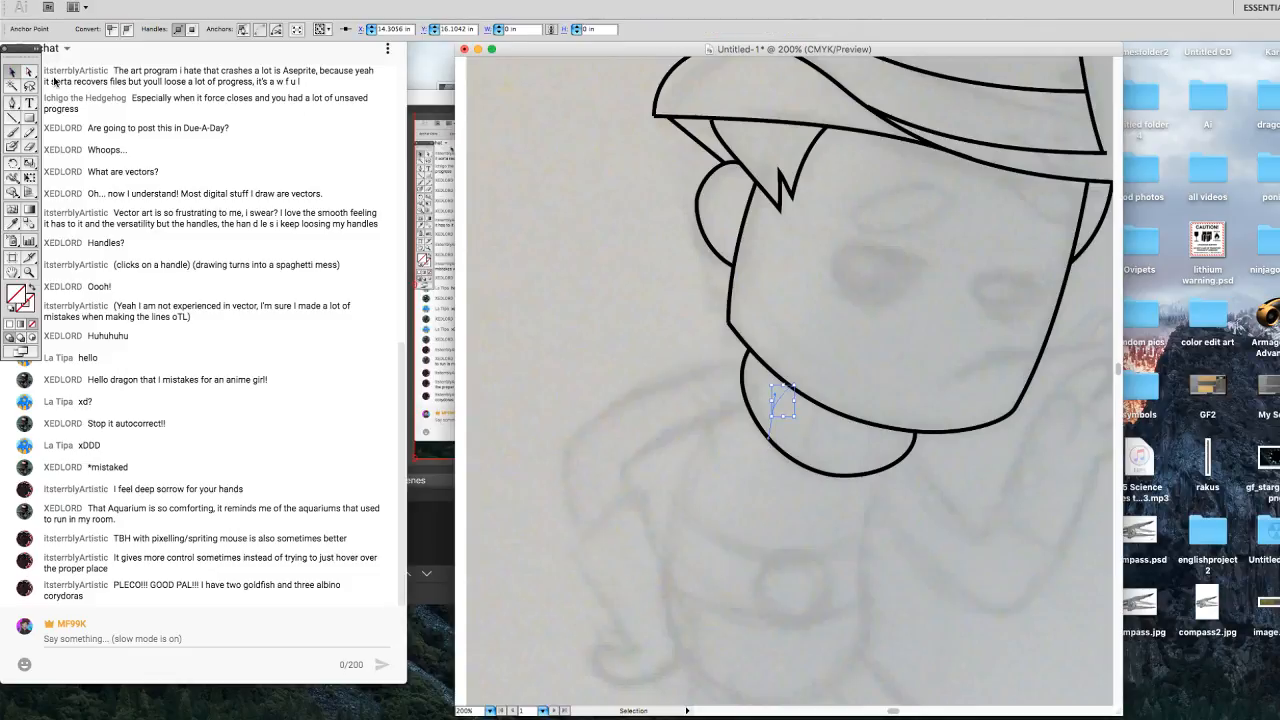
left_click(781, 392)
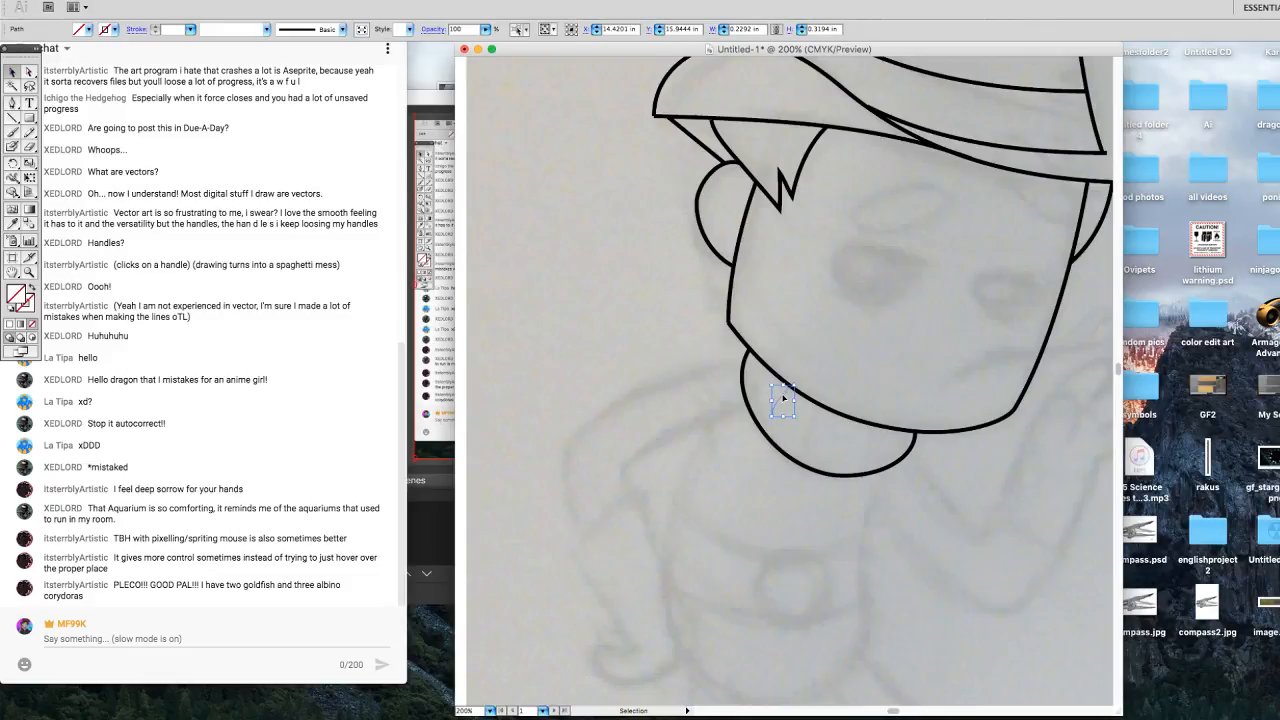
left_click(188, 29)
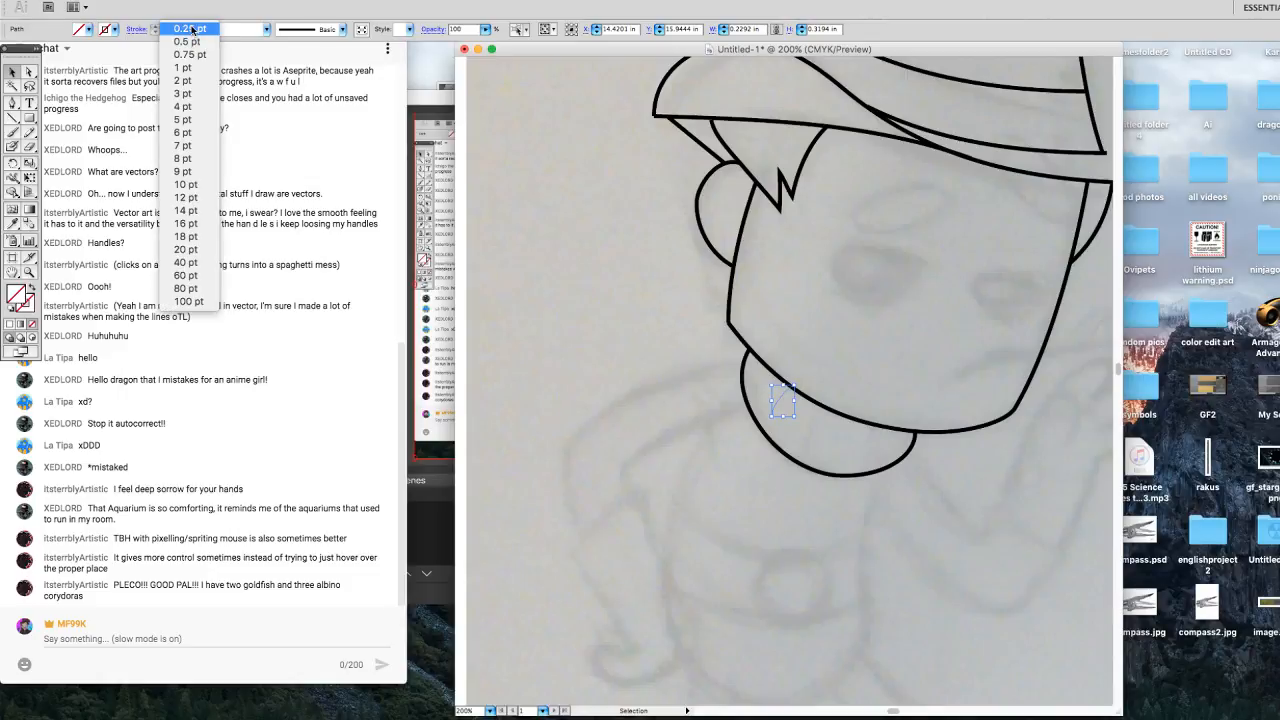
left_click(183, 93)
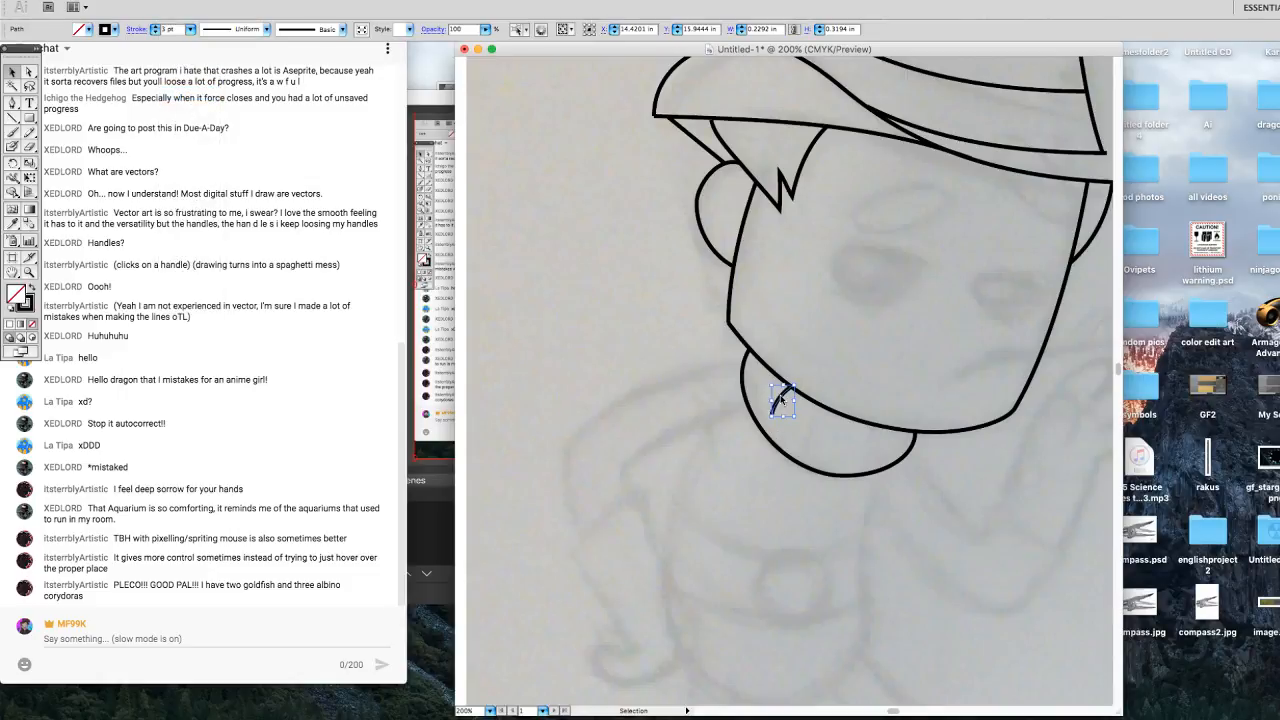
Fit the short curve between the jaw and neck outline by repositioning it, moving its lower anchor onto the outline, and adjusting its handle.
left_click_drag(782, 398, 777, 408)
left_click(30, 74)
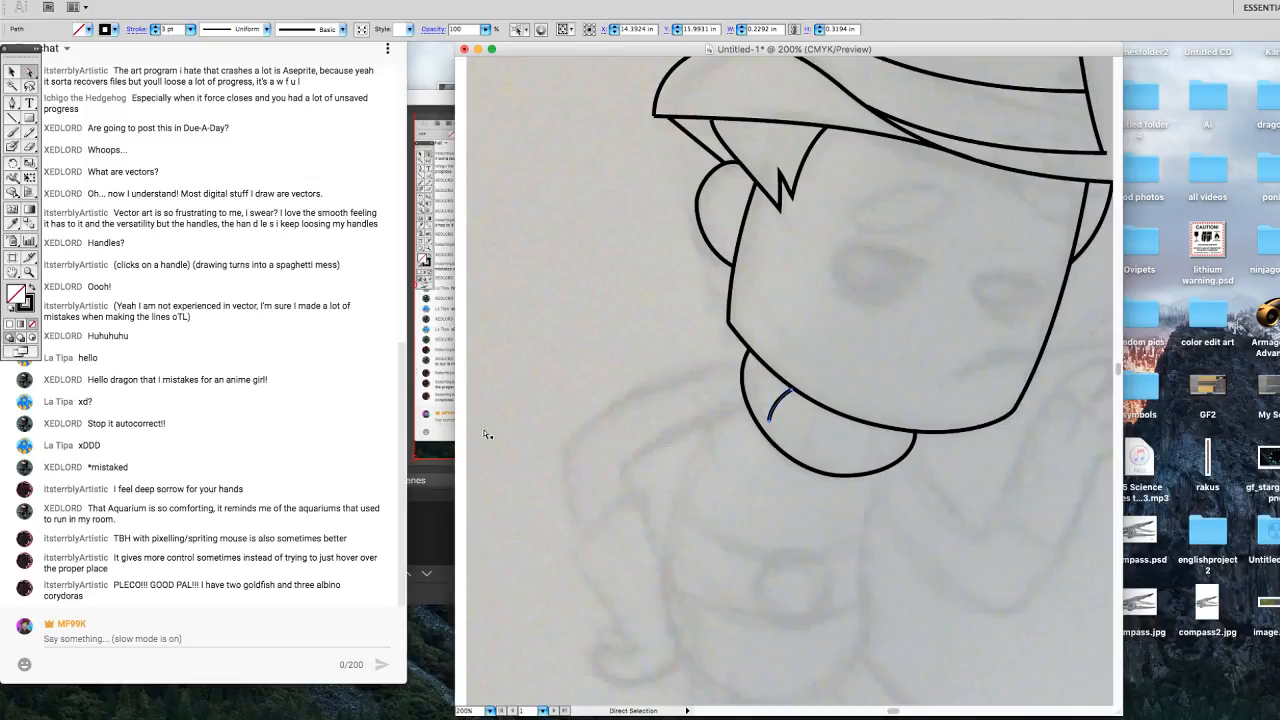
left_click(771, 428)
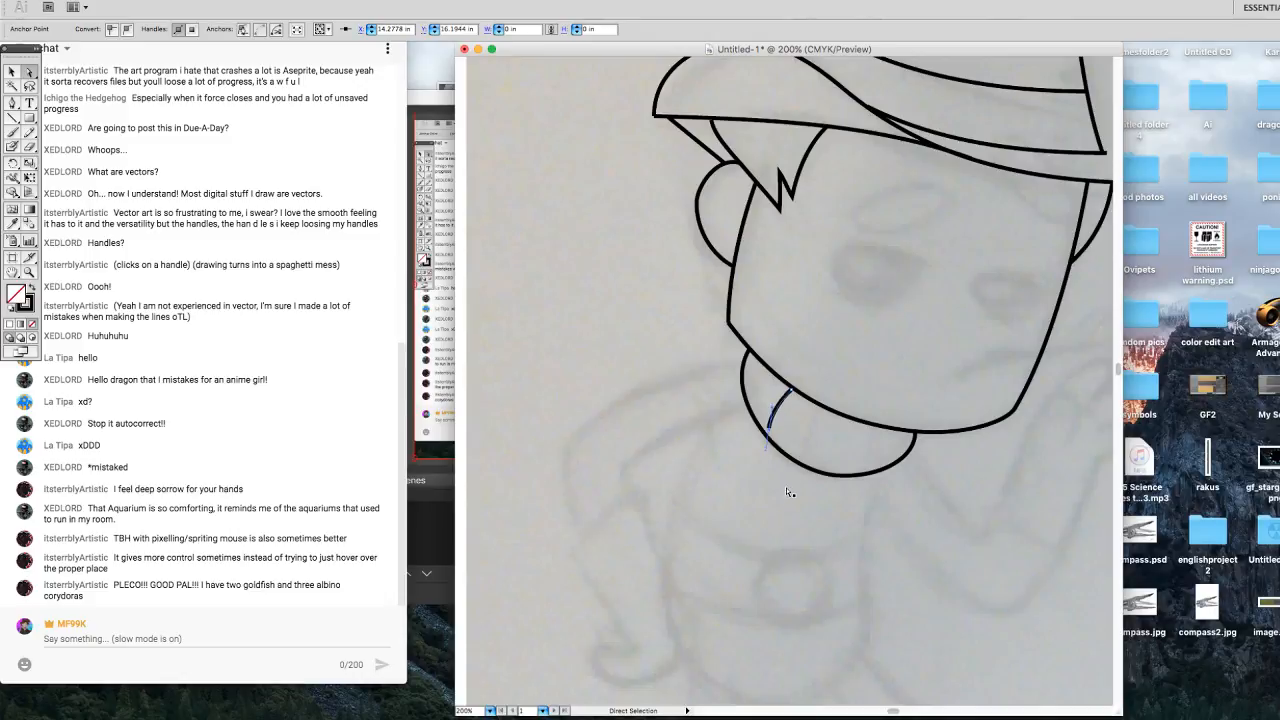
key("Down")
key("Down")
key("Down")
key("Down")
key("Down")
key("Down")
key("Down")
key("Down")
key("Left")
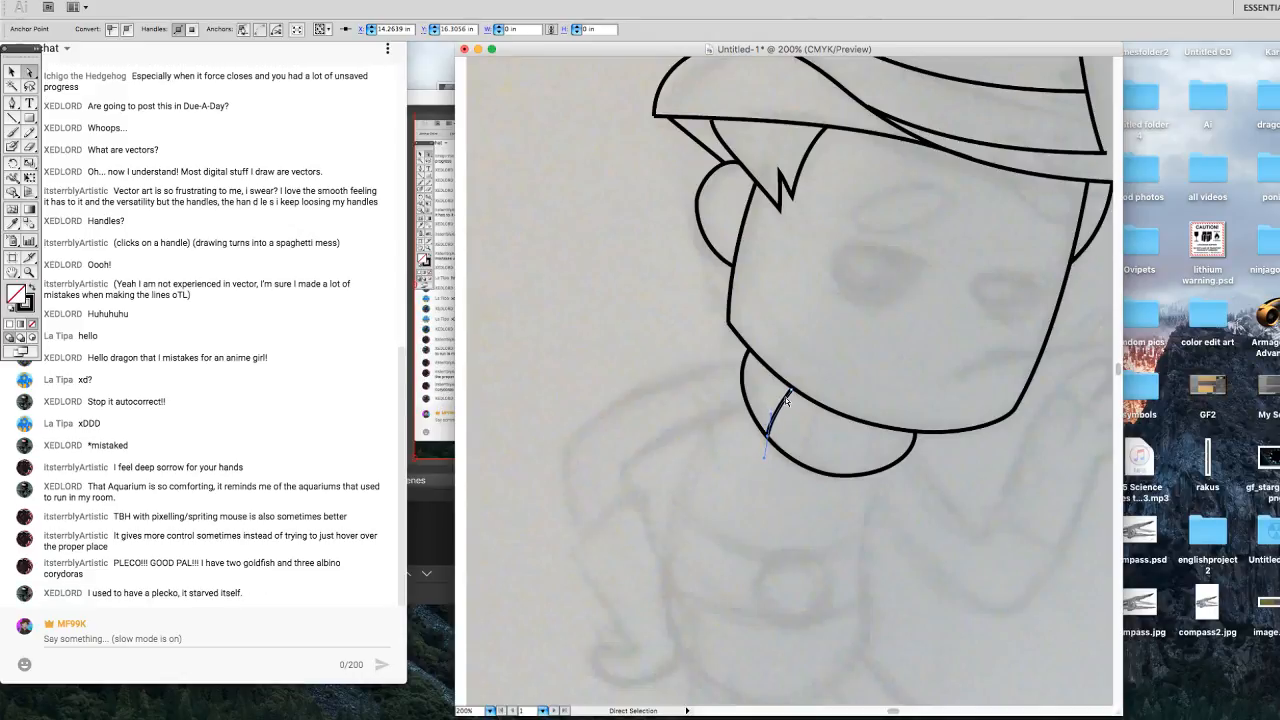
key("Right")
key("Up")
mouse_move(771, 414)
left_mouse_down()
mouse_move(757, 405)
mouse_move(769, 400)
left_mouse_up()
Duplicate the short curve near the neck's right end and reshape the copy with its handle so it bows the opposite way.
left_click_drag(775, 406, 868, 446)
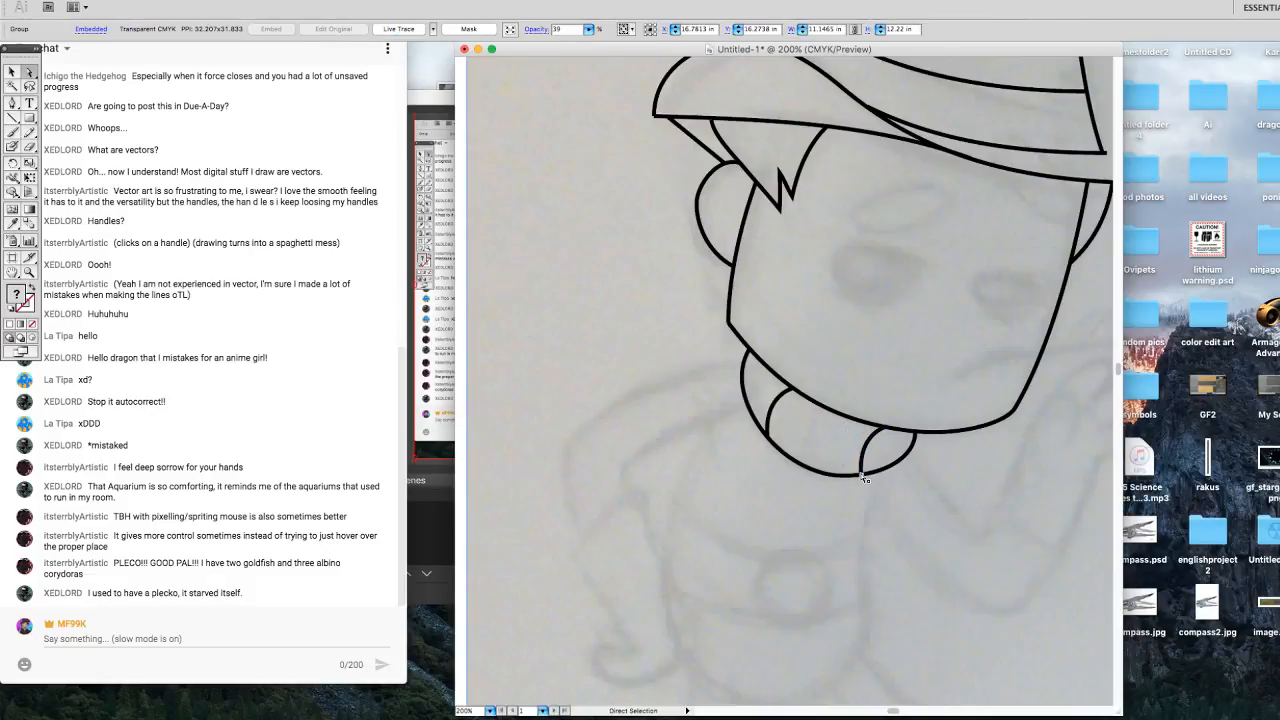
left_click(859, 440)
left_click_drag(858, 437, 893, 455)
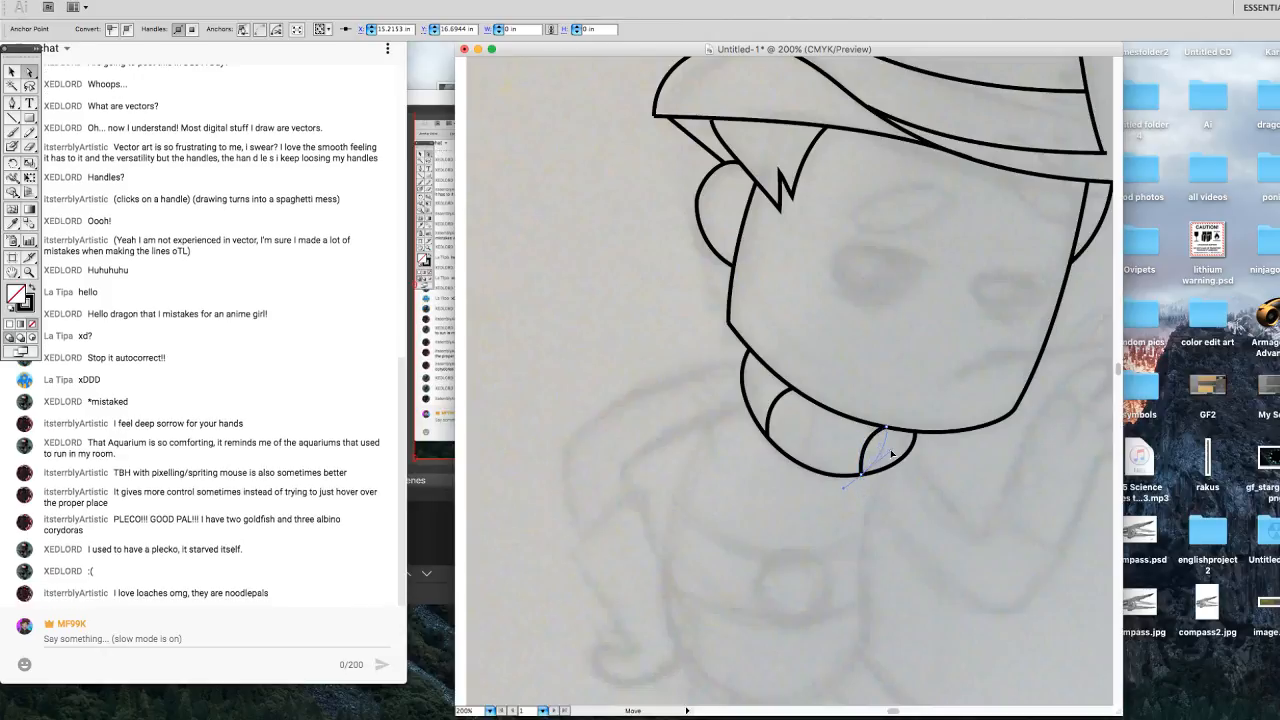
key("super+z")
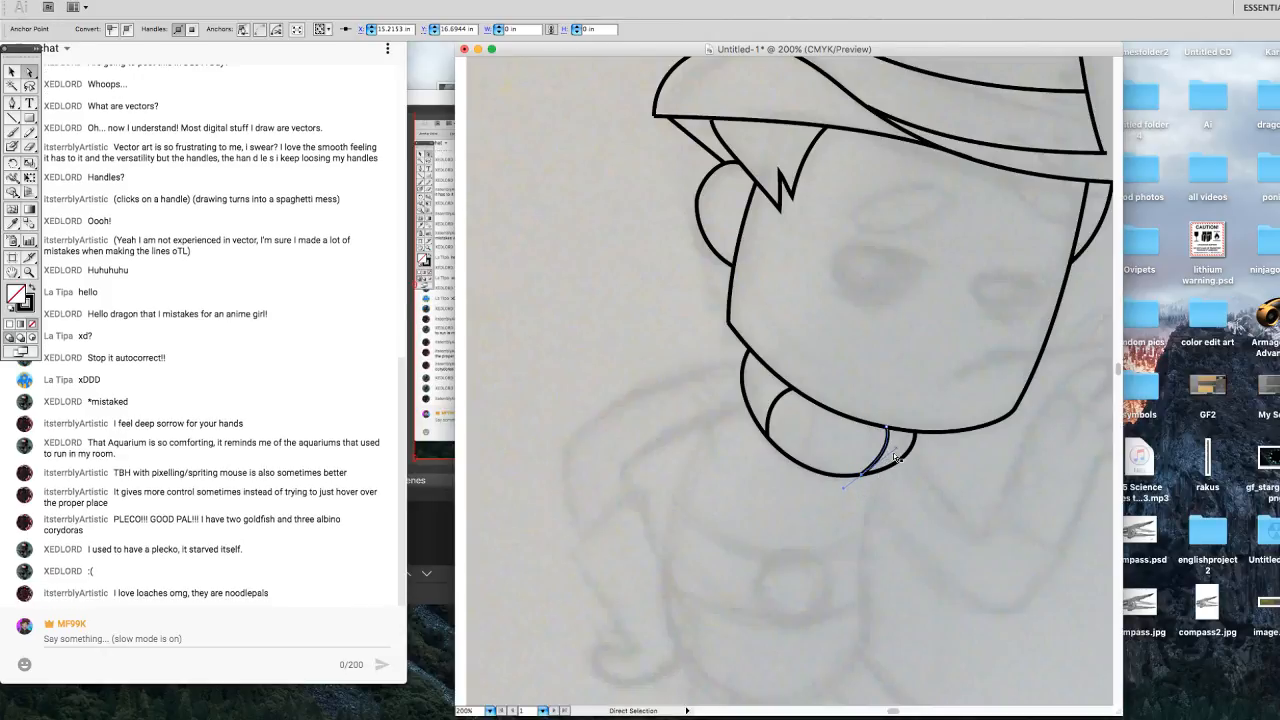
left_click_drag(897, 452, 886, 465)
Duplicate the left curve to mid-neck, fitting its upper anchor on the jaw line at about X 14.97 in, Y 16.06 in and nearly straightening it.
left_click(773, 409)
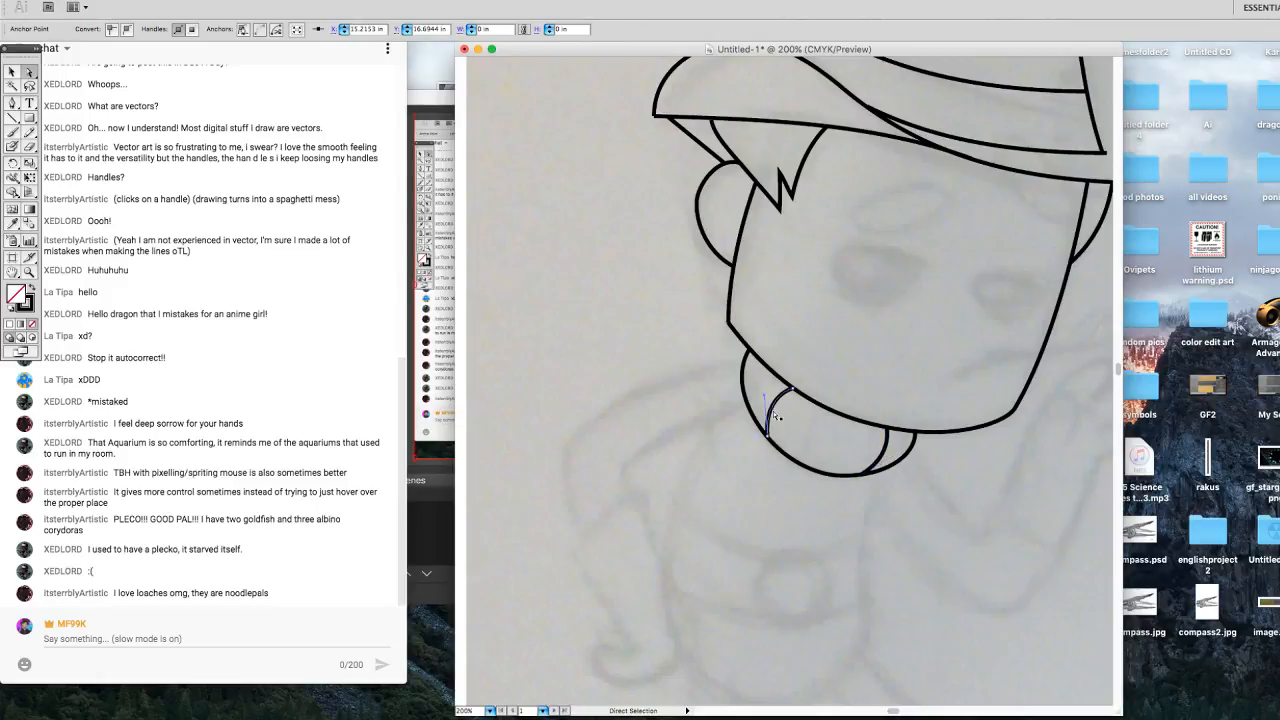
left_click_drag(773, 410, 840, 467)
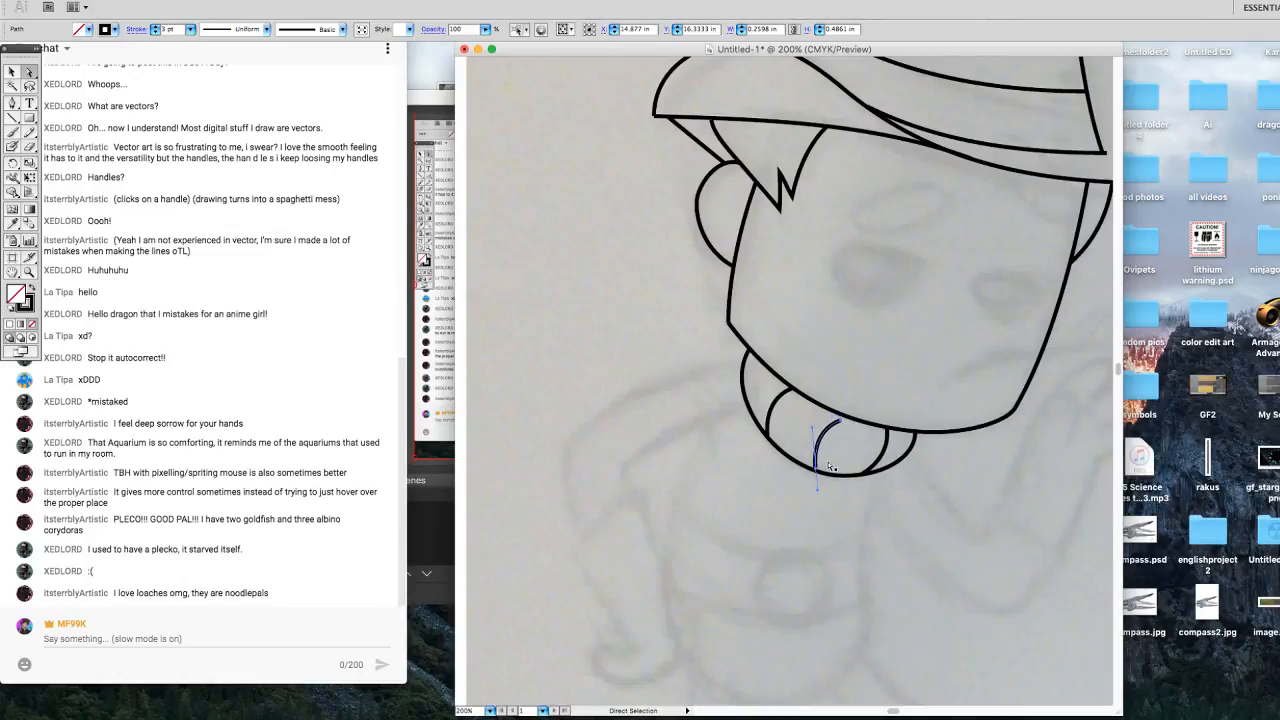
left_click(836, 438)
left_click(842, 423)
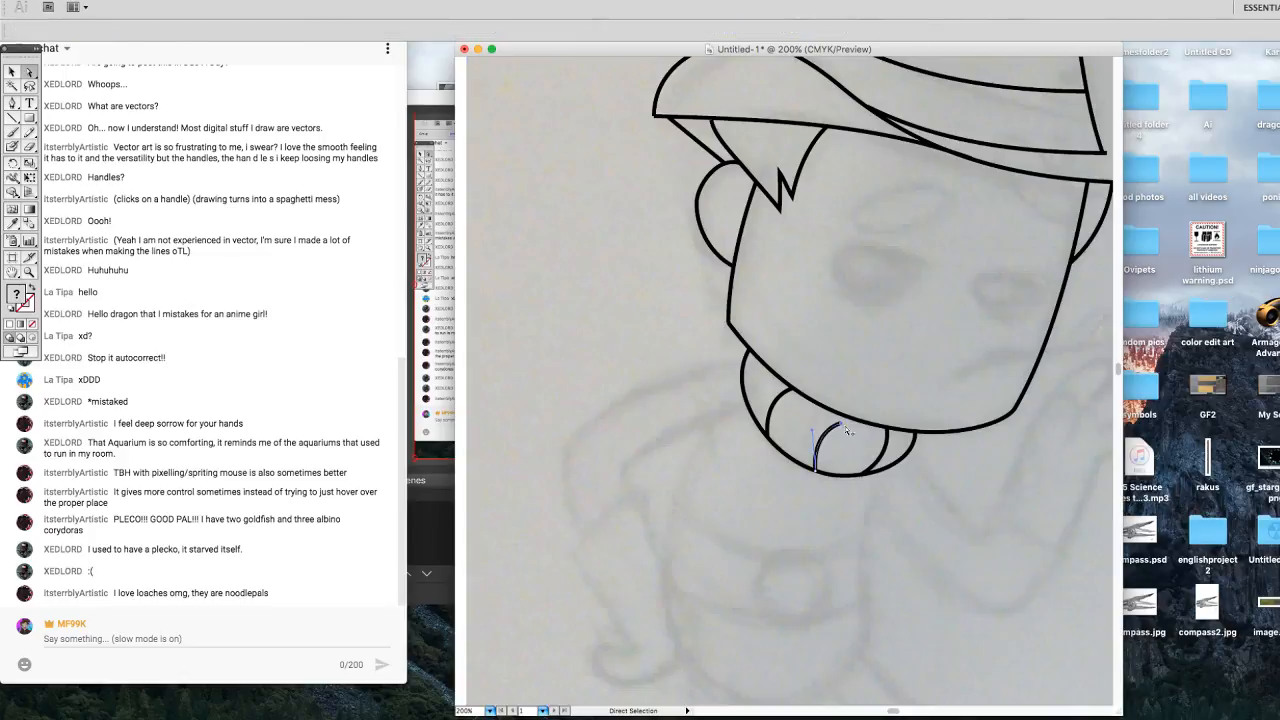
key("Left")
key("Left")
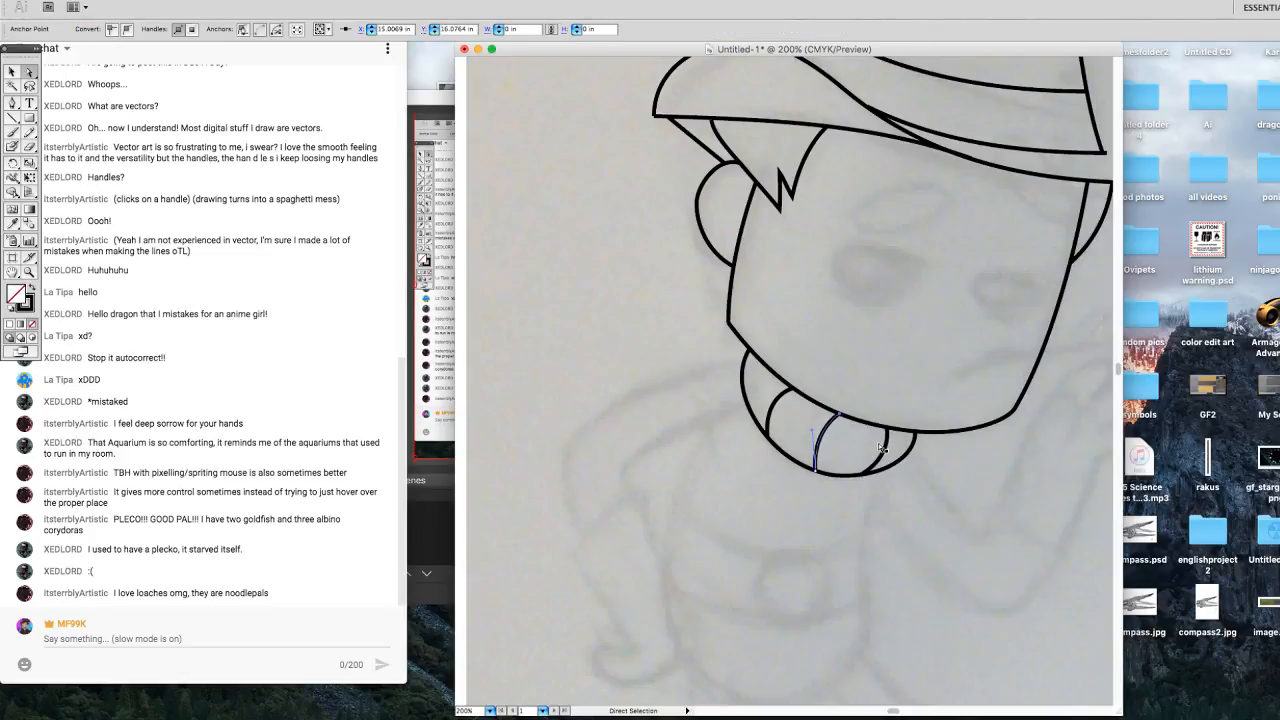
key("Left")
left_click_drag(812, 434, 840, 442)
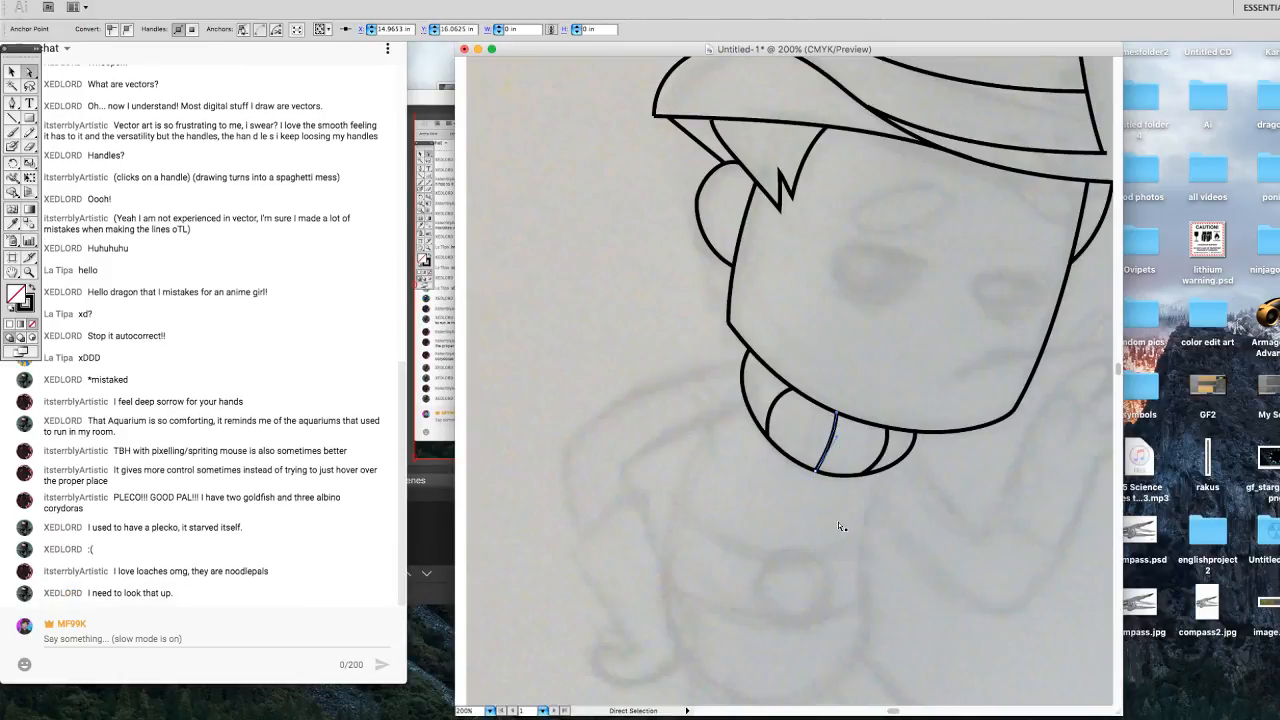
scroll(1119, 370, "down", 5)
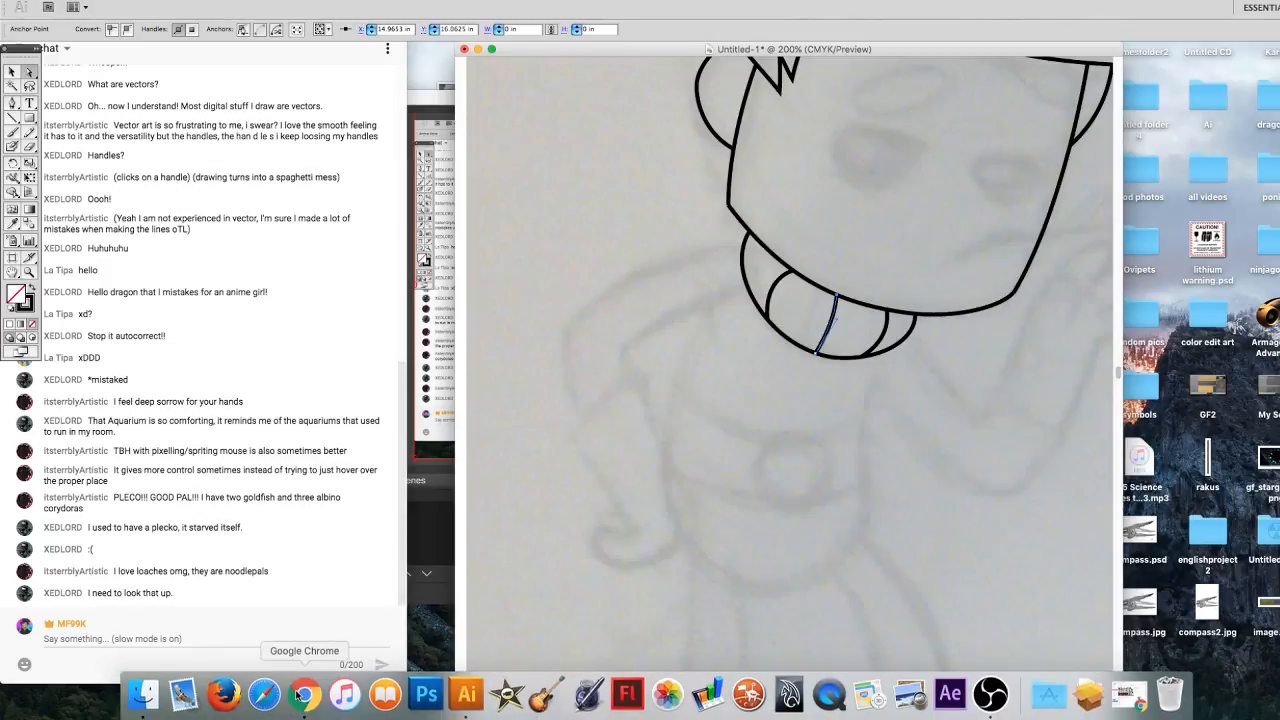
Switch to Google Chrome and search the web for "dojo loach" in a new tab.
left_click(302, 695)
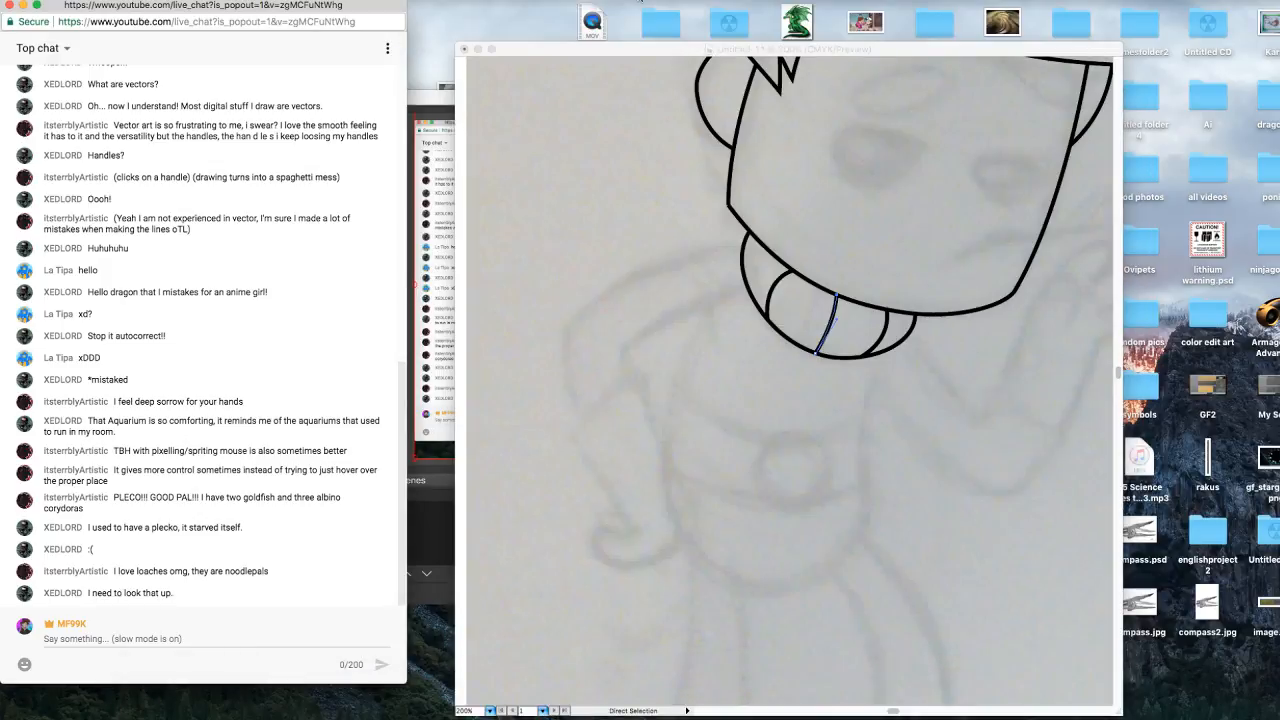
left_click(1148, 708)
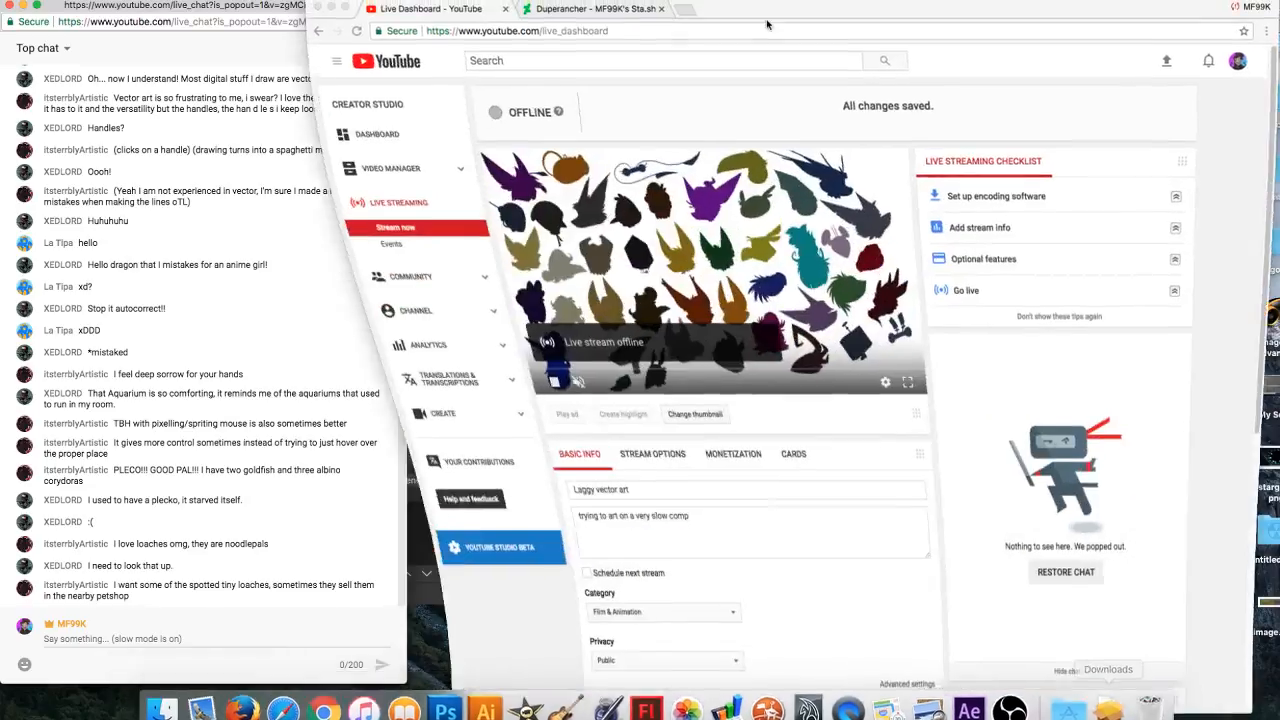
left_click(688, 14)
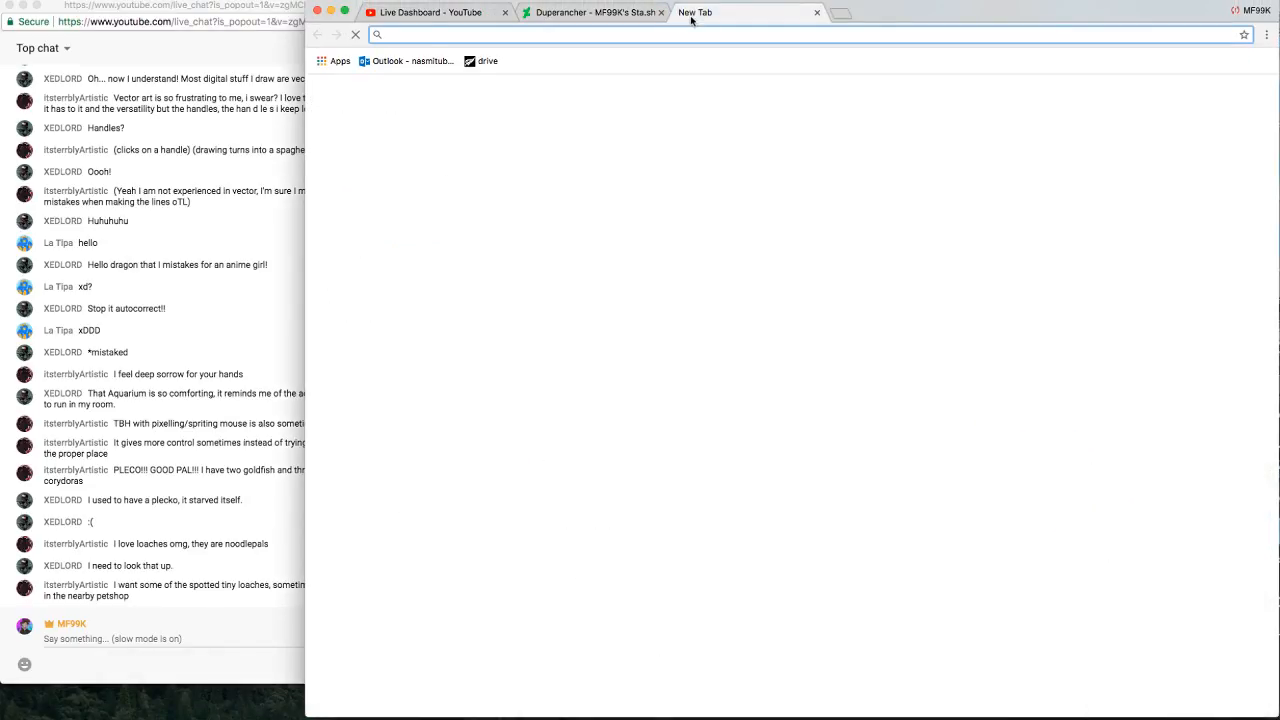
type("dojo loa")
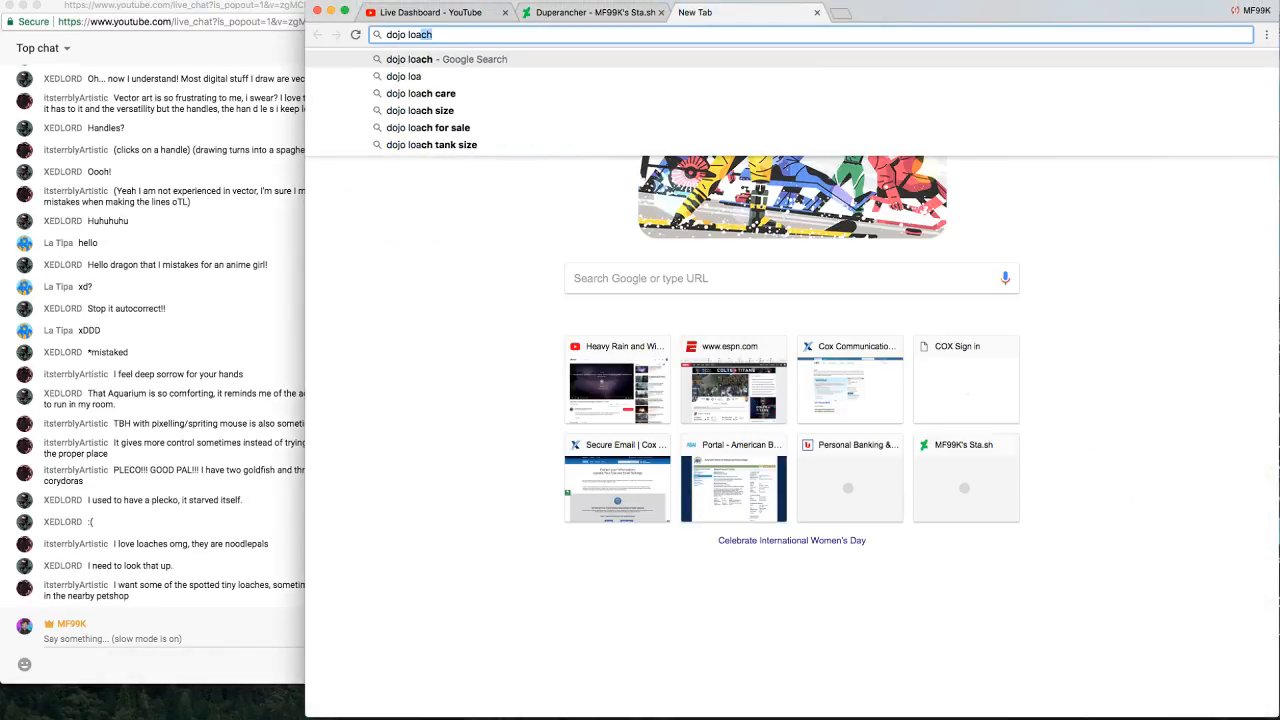
key("Return")
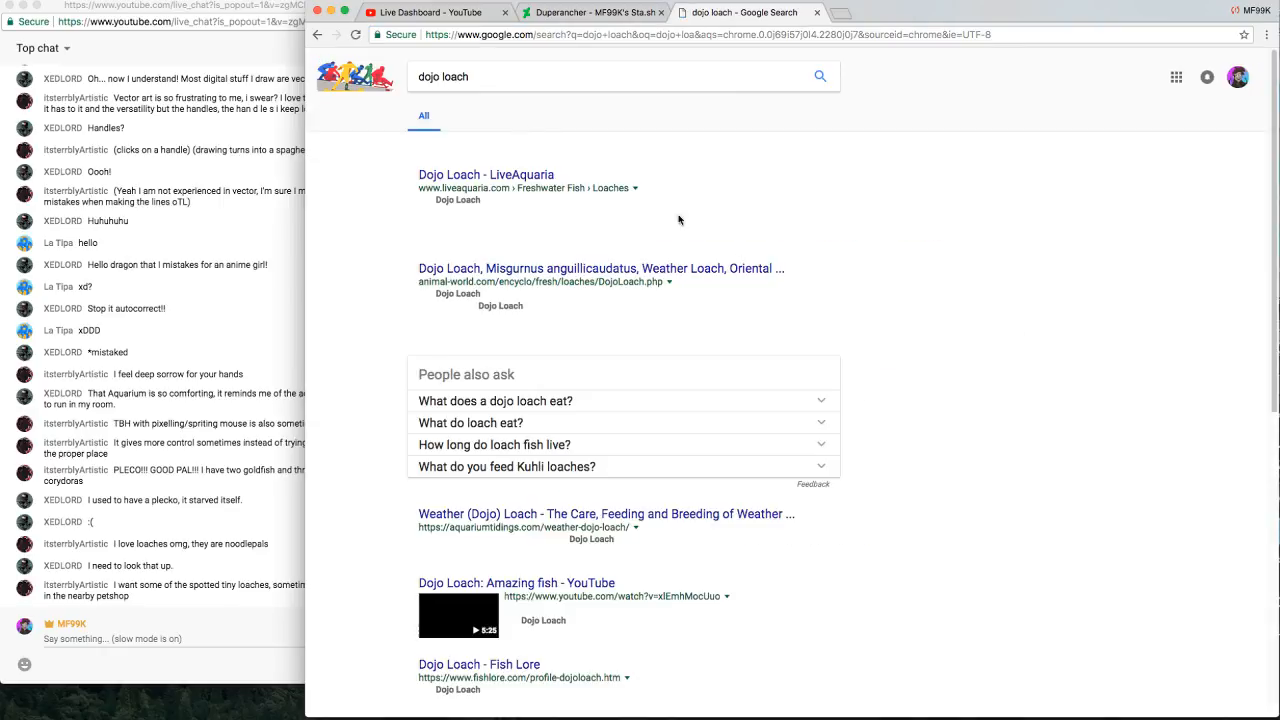
Browse the image results for the dojo loach, enlarging the Gold Dojo Loach picture and closing its preview.
left_click(472, 121)
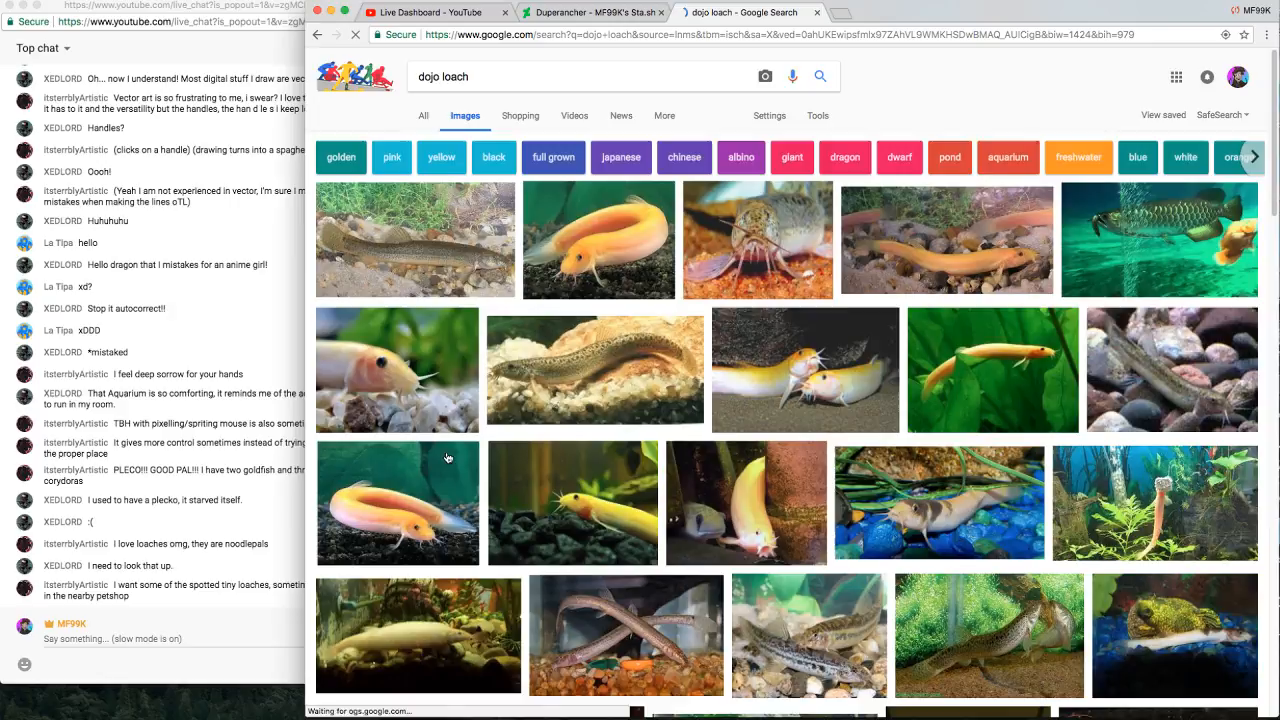
left_click(420, 530)
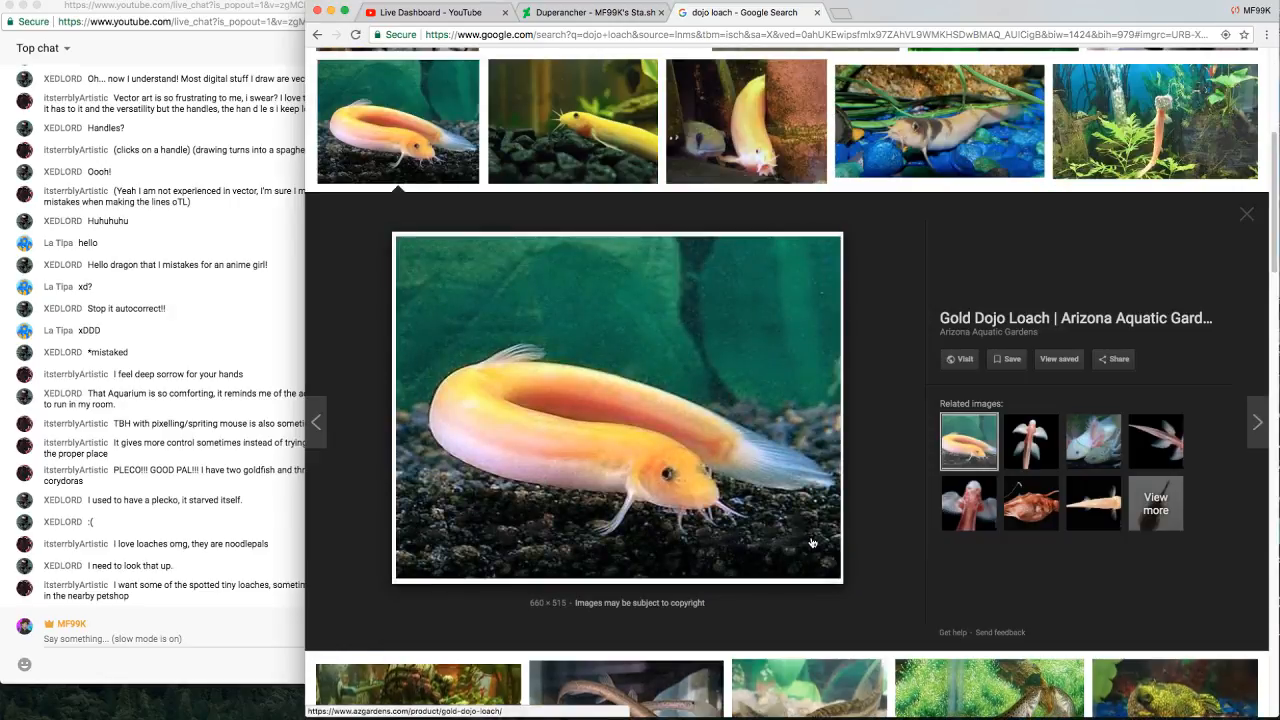
left_click(1245, 221)
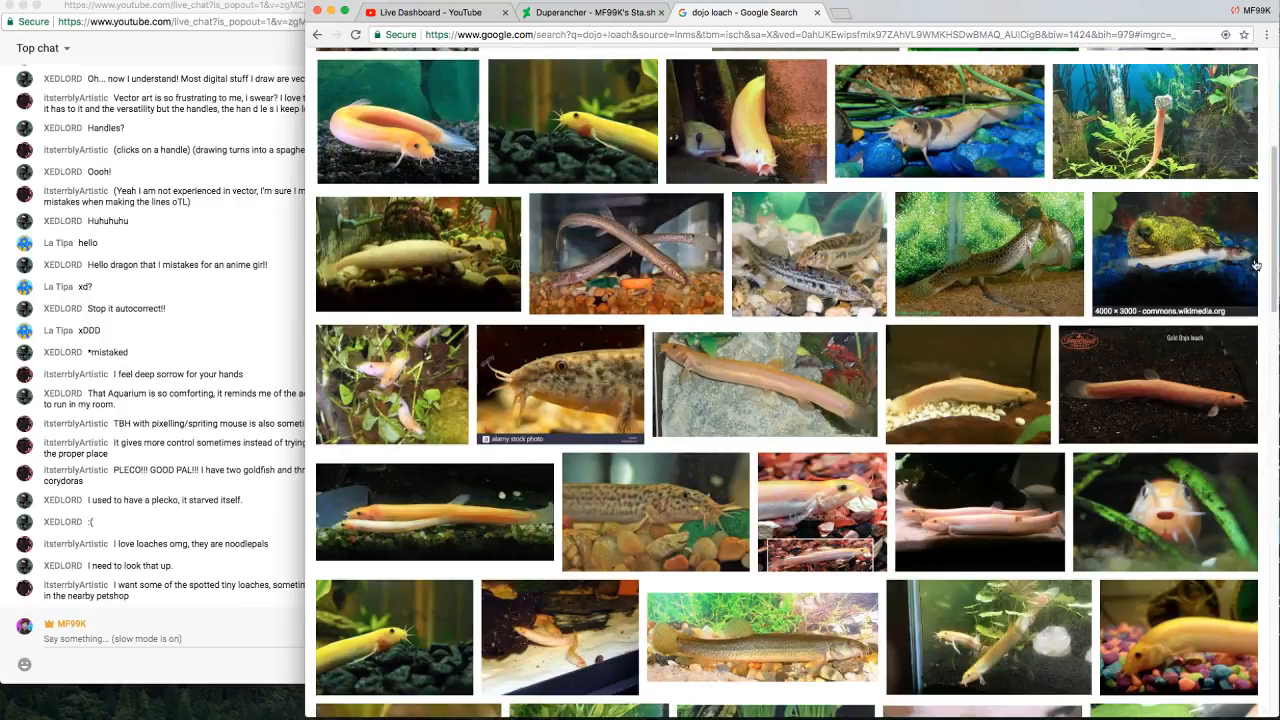
left_click_drag(1270, 266, 1270, 150)
Go from the Sta.sh page to the account's own DeviantArt gallery, and close the dojo loach search page.
left_click(608, 12)
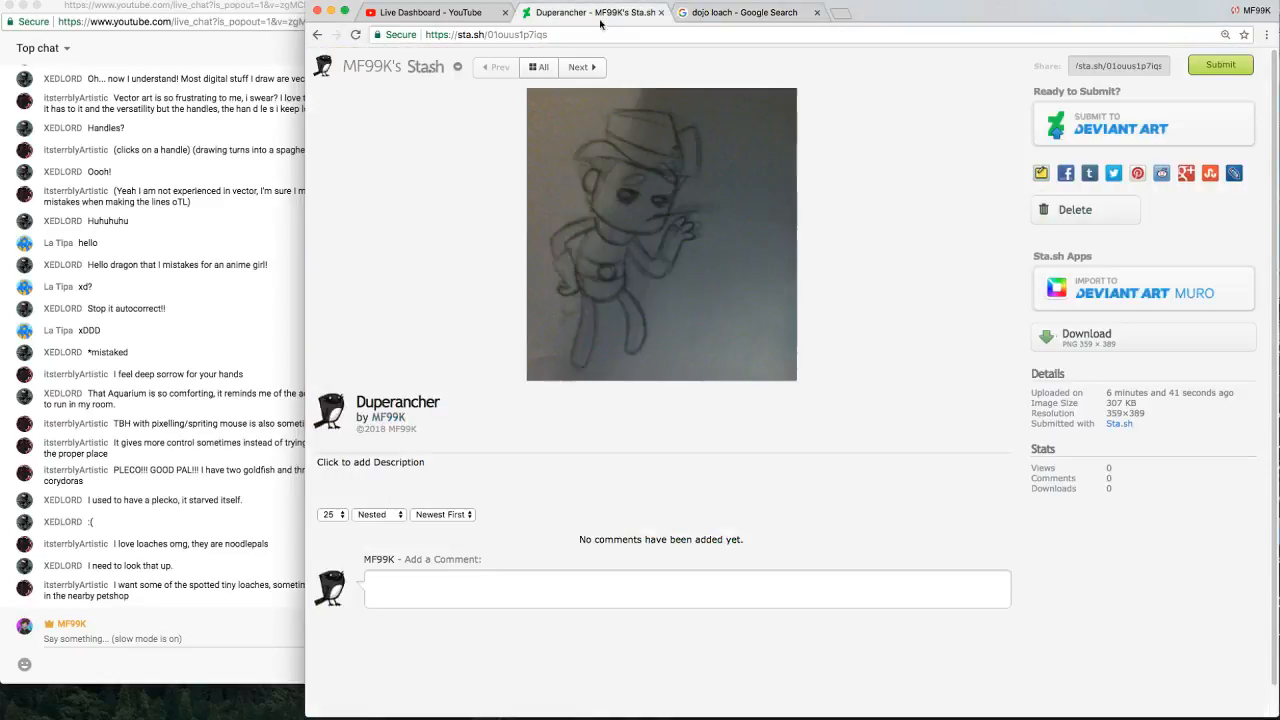
mouse_move(380, 66)
left_click(362, 186)
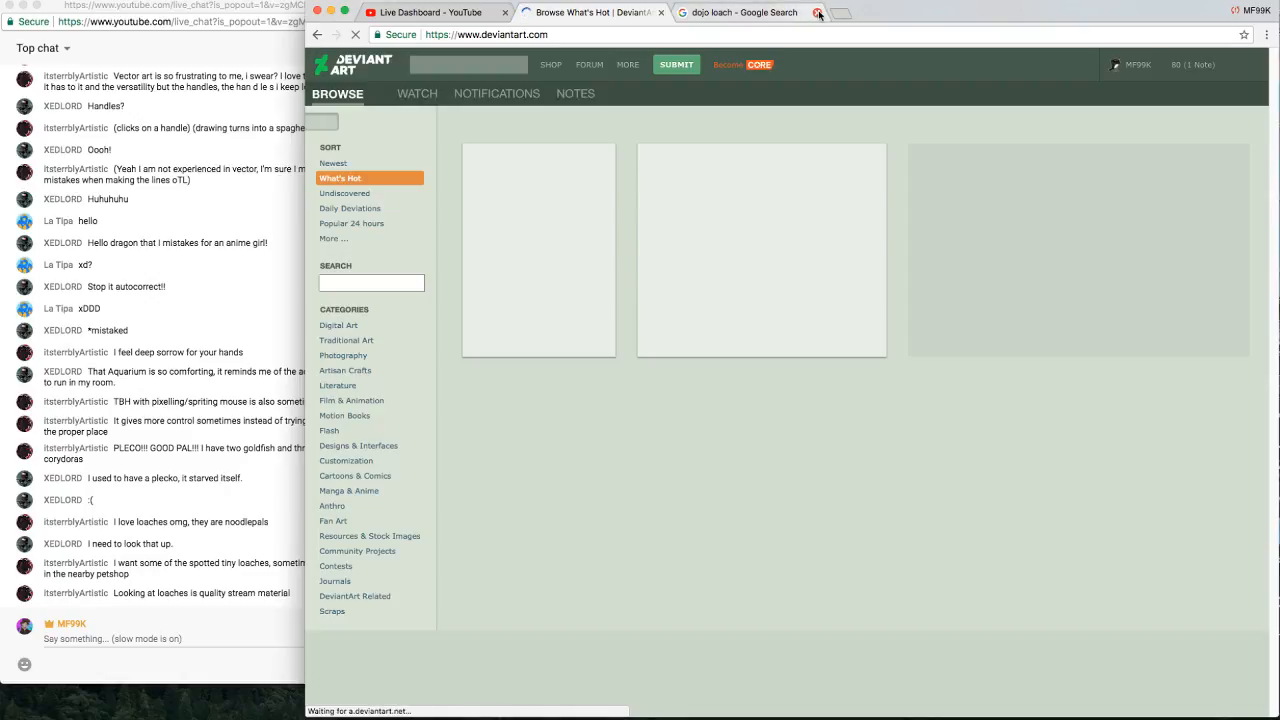
left_click(818, 14)
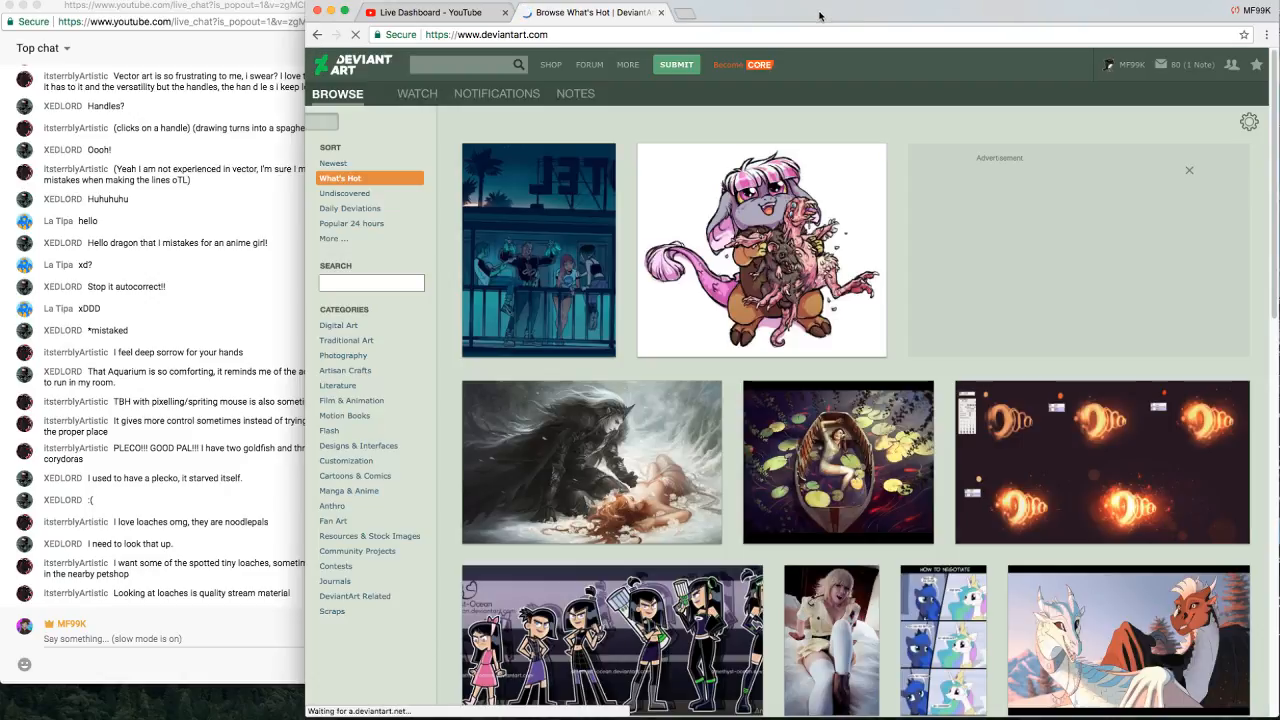
left_click(1131, 68)
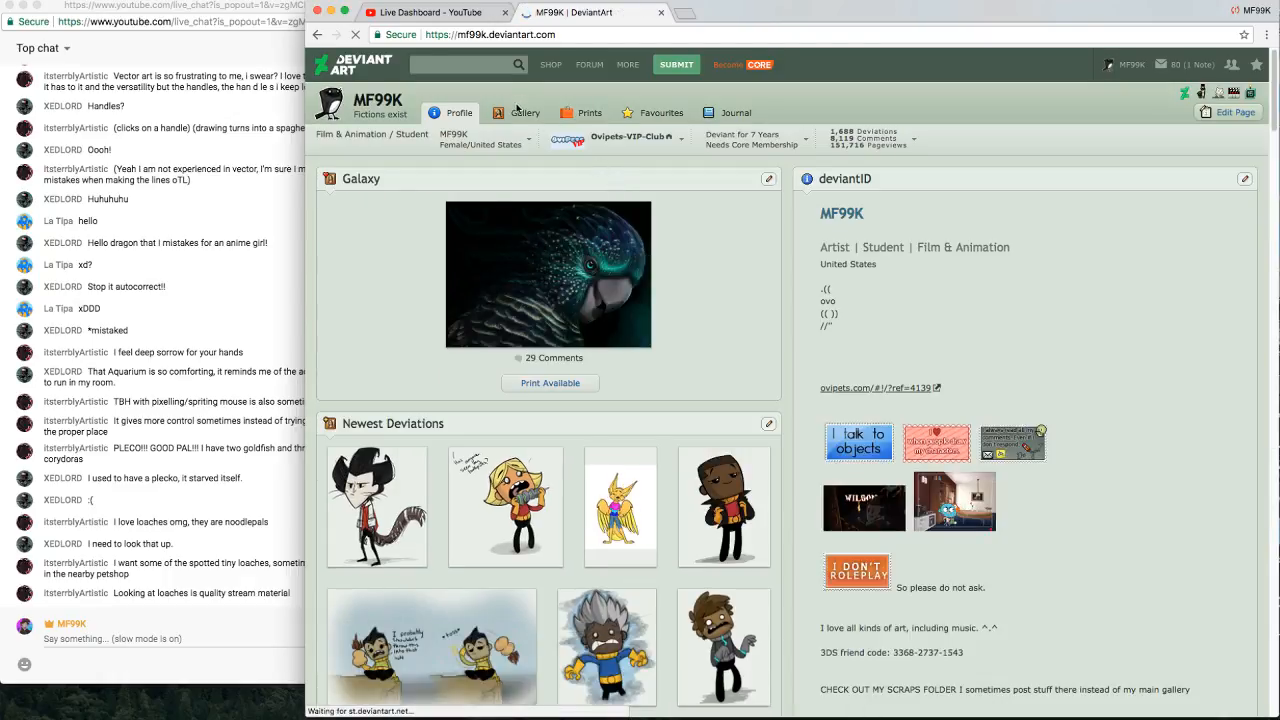
left_click(520, 116)
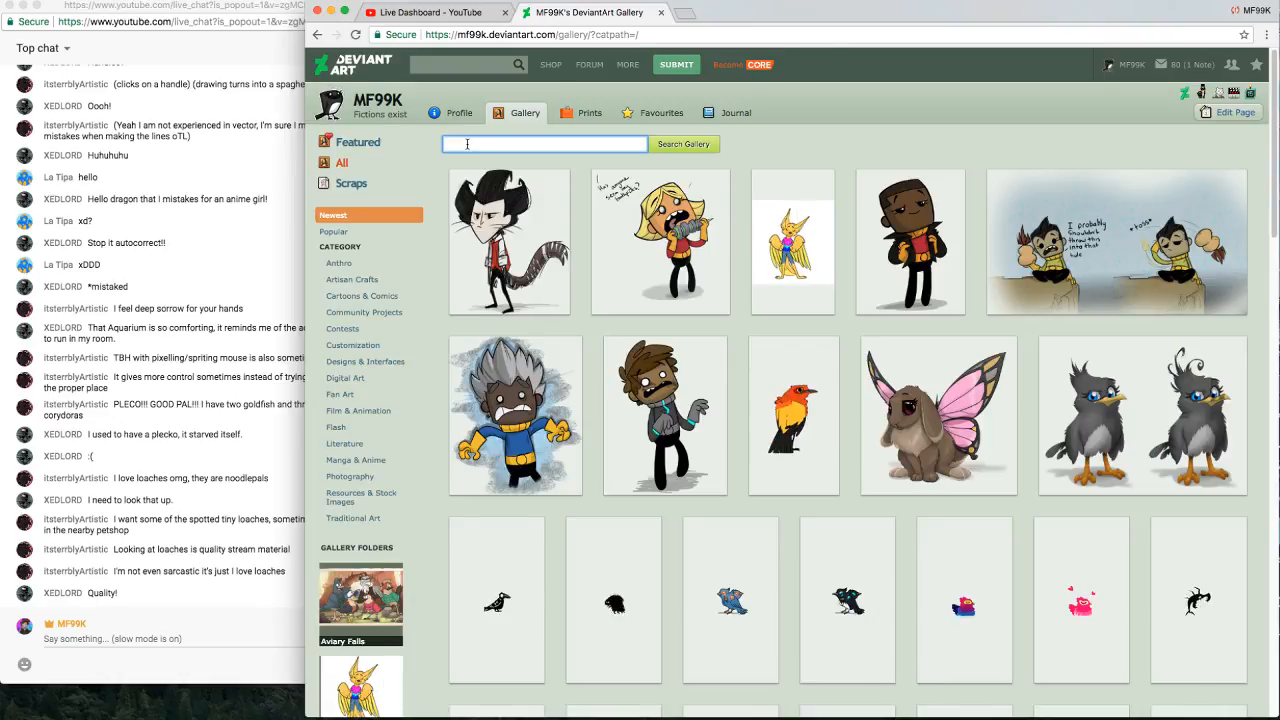
Search the gallery for "loach" and open the photo of the loach in the aquarium castle.
left_click(475, 144)
type("loach")
key("Return")
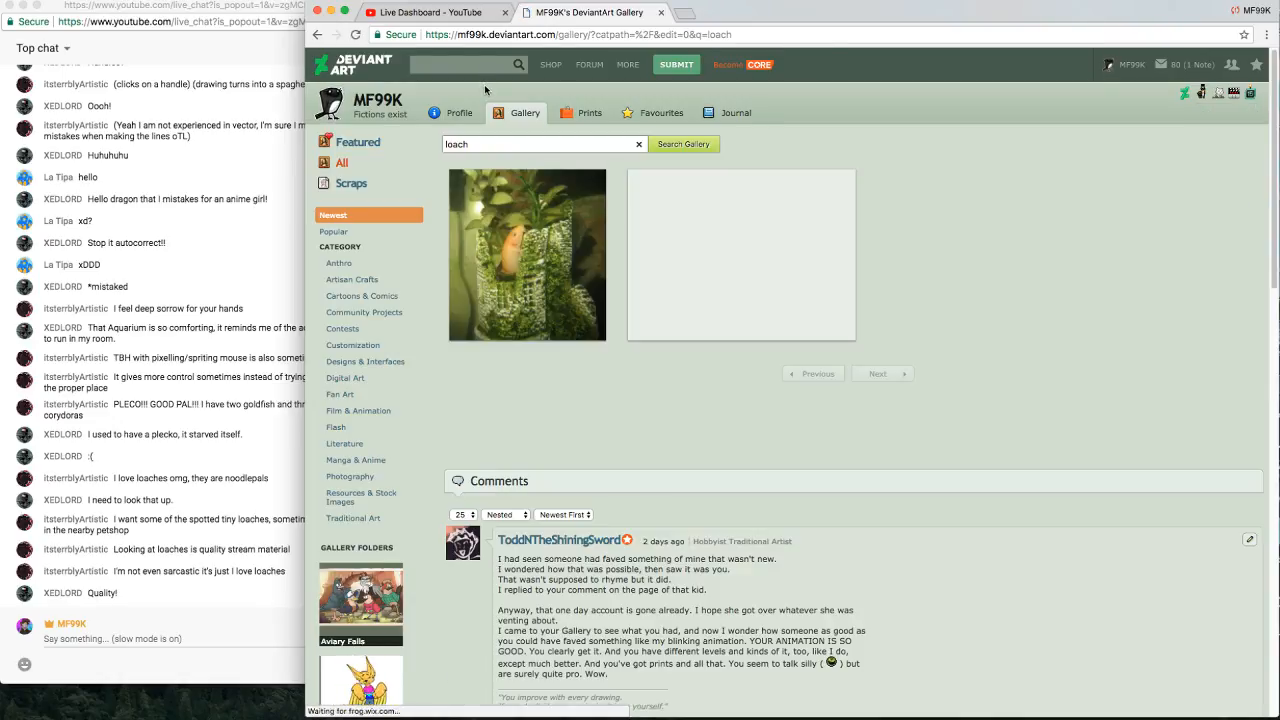
left_click(524, 242)
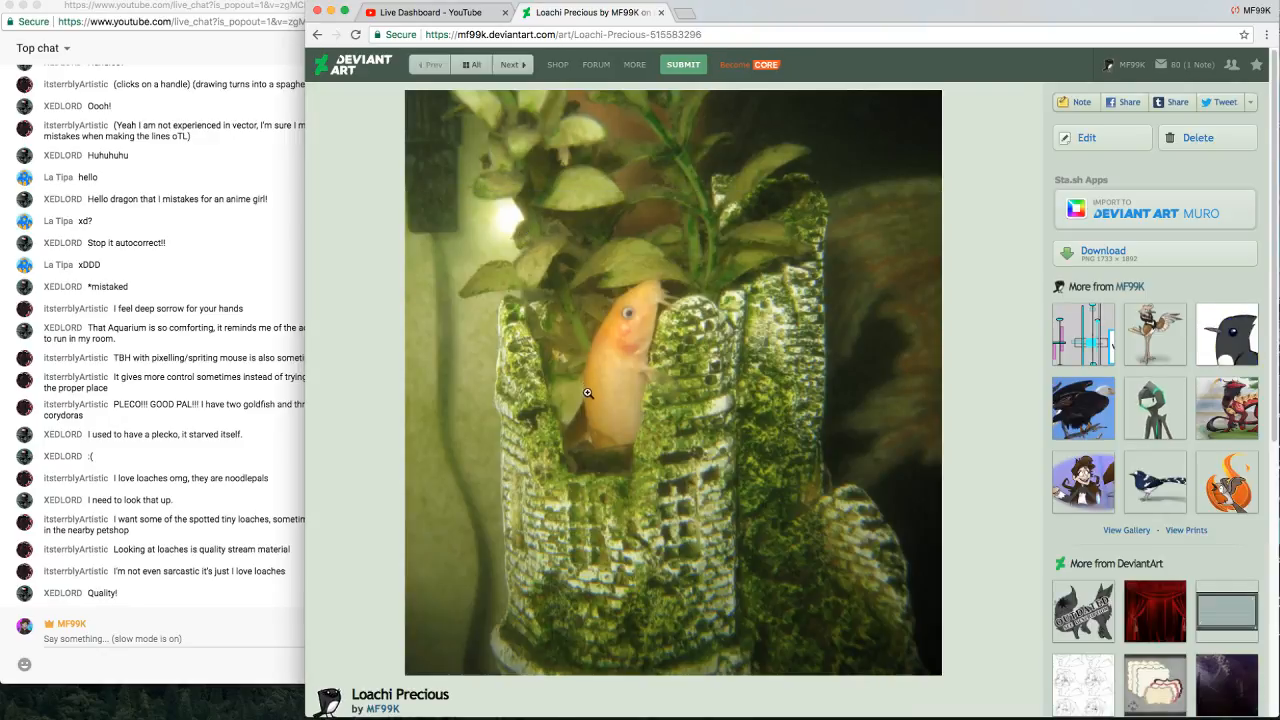
Enlarge the loach photo to full size and go to the DeviantArt notifications page.
left_click(522, 237)
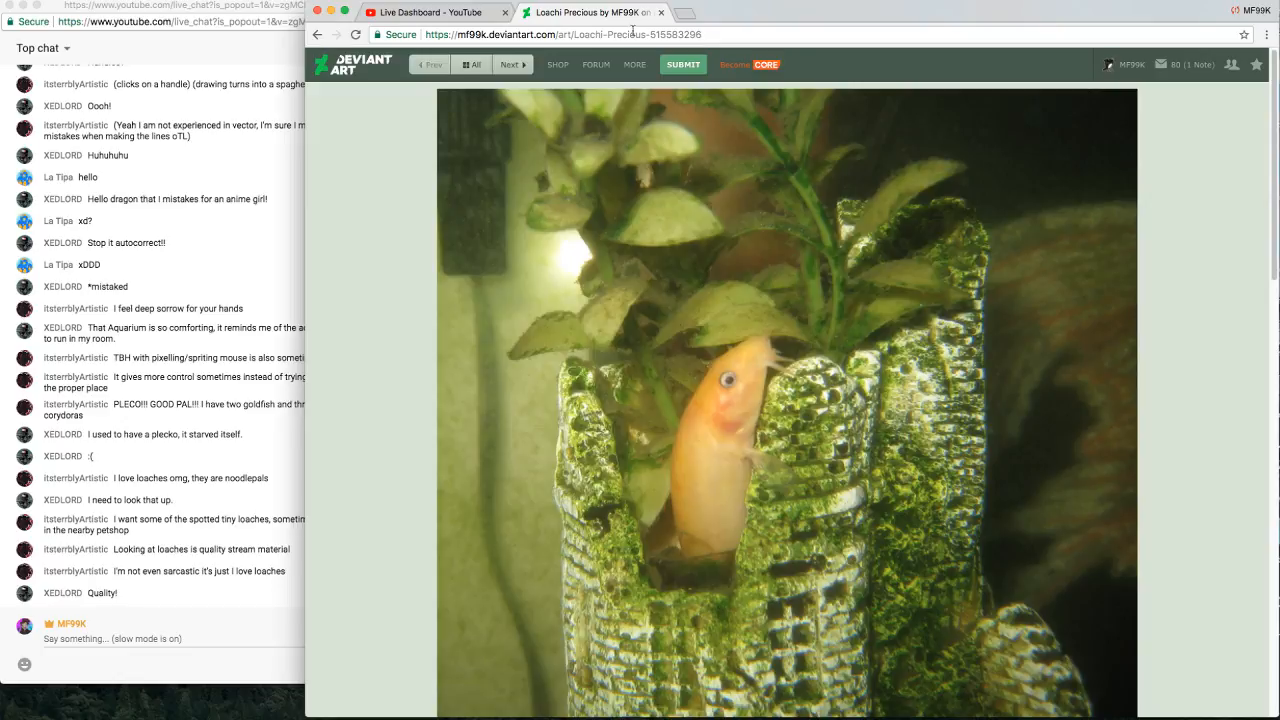
left_click(1184, 65)
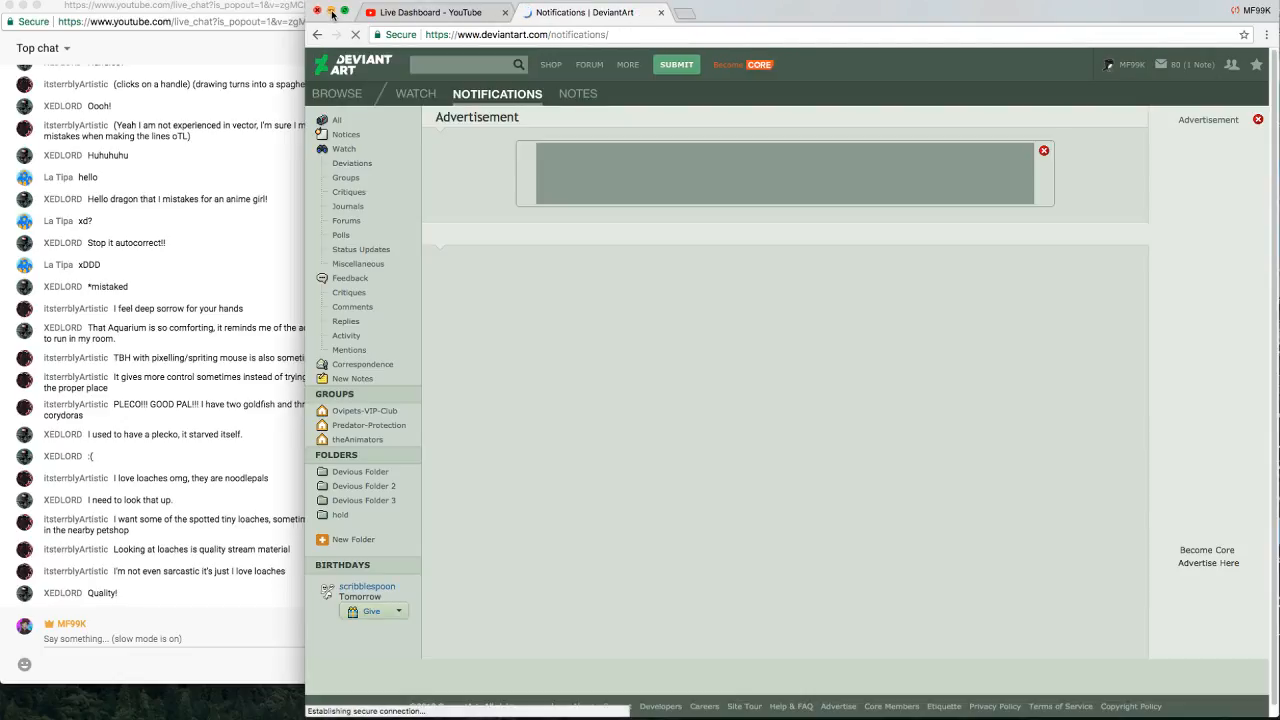
Return to Illustrator and trace the torso outline with the Pen tool from the collar's left edge, around the belly and up the right side.
left_click(331, 10)
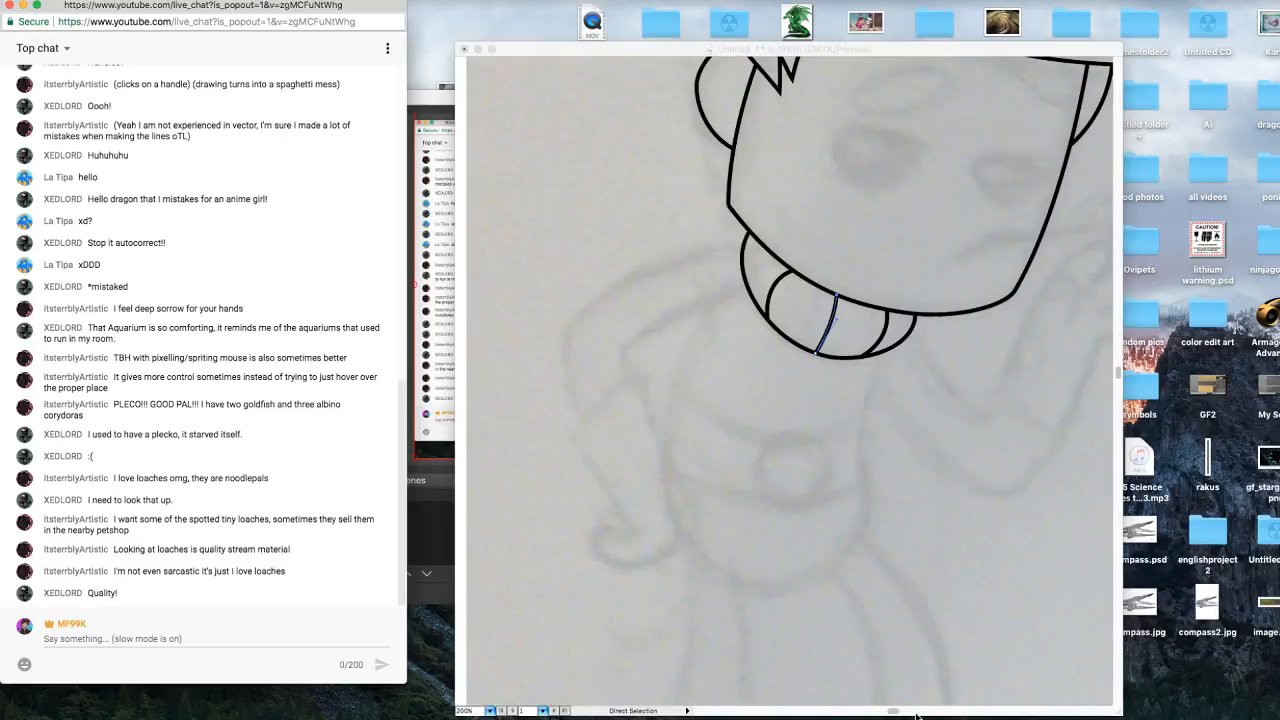
left_click_drag(895, 711, 894, 711)
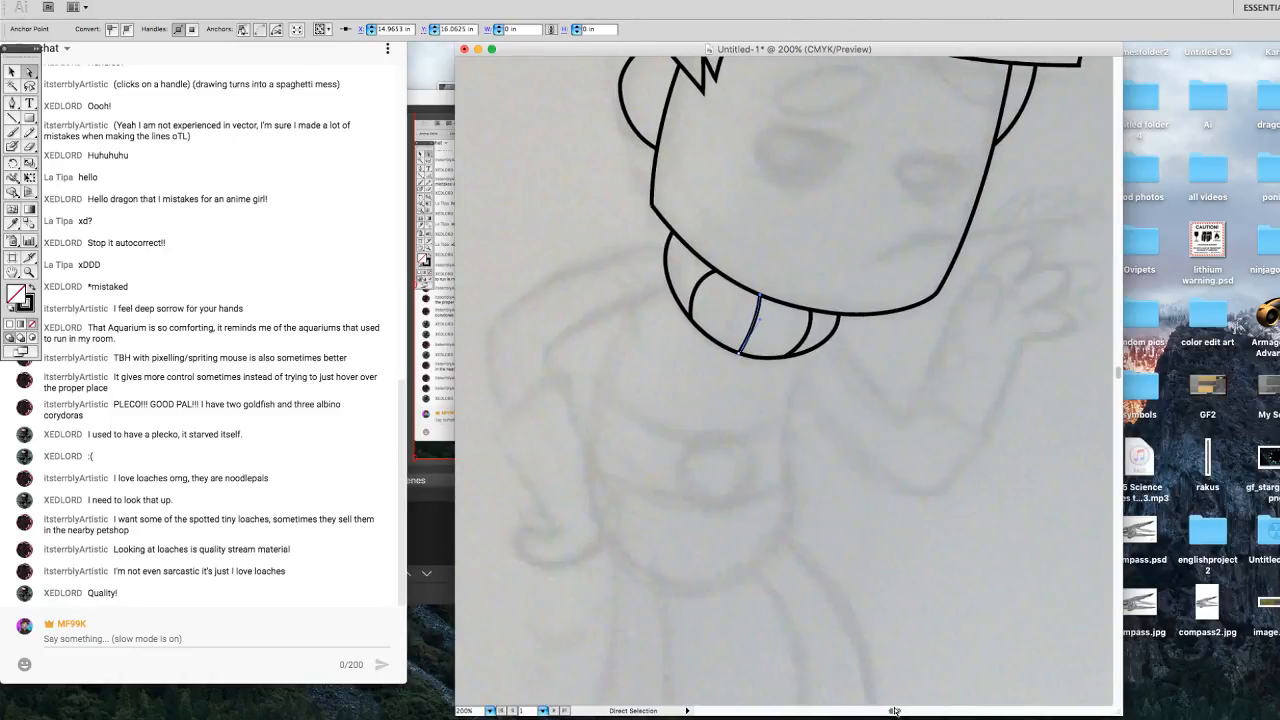
left_click(13, 103)
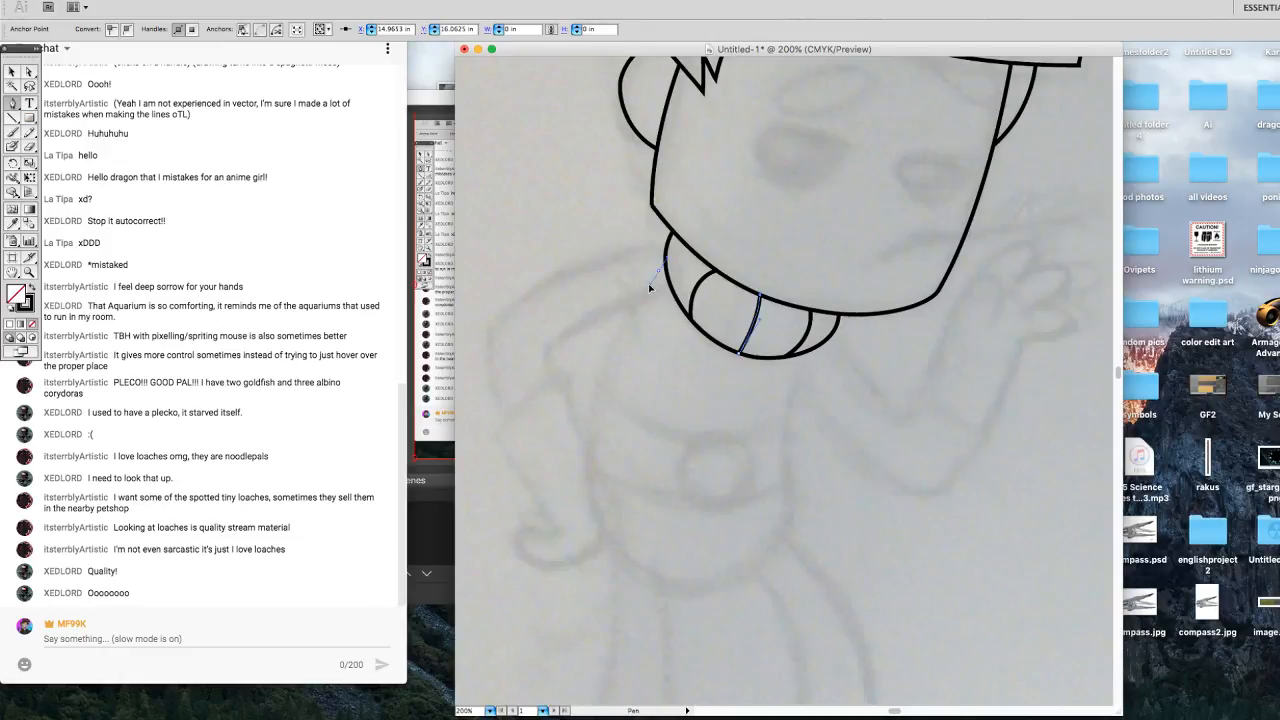
left_click(605, 374)
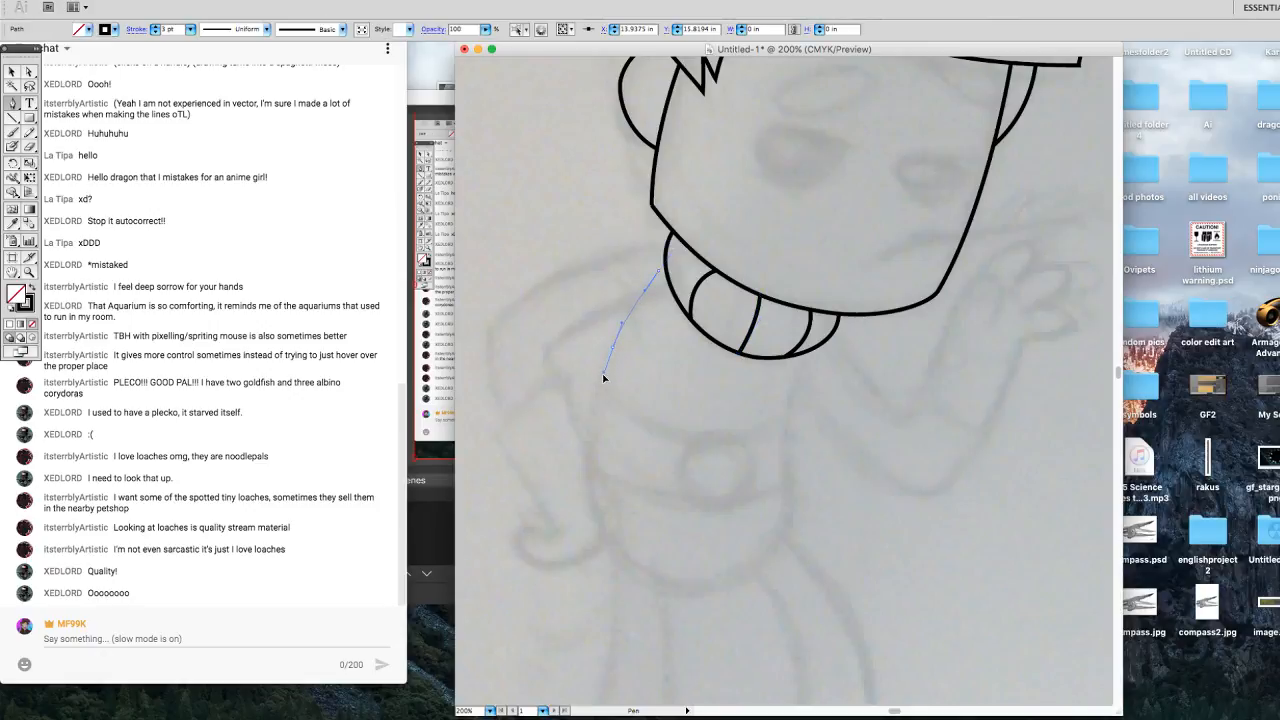
left_click_drag(596, 395, 593, 392)
left_click_drag(584, 437, 588, 494)
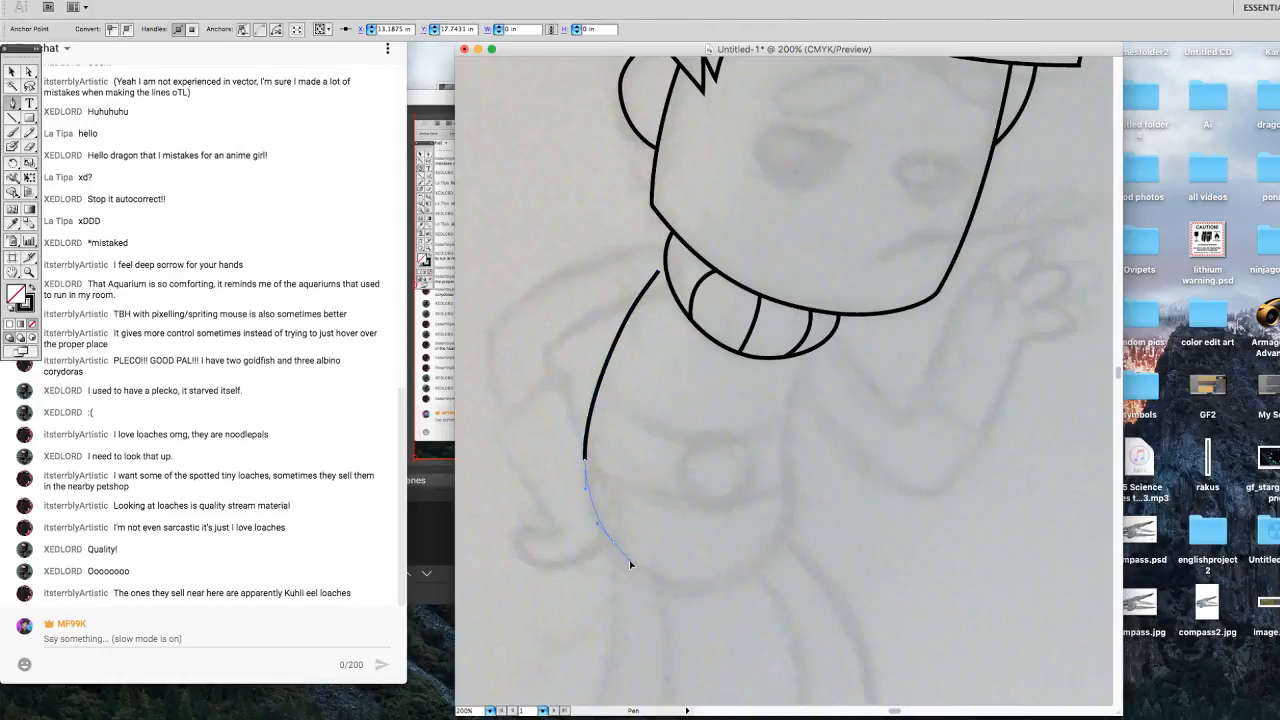
left_click_drag(630, 563, 734, 582)
left_click_drag(769, 541, 782, 521)
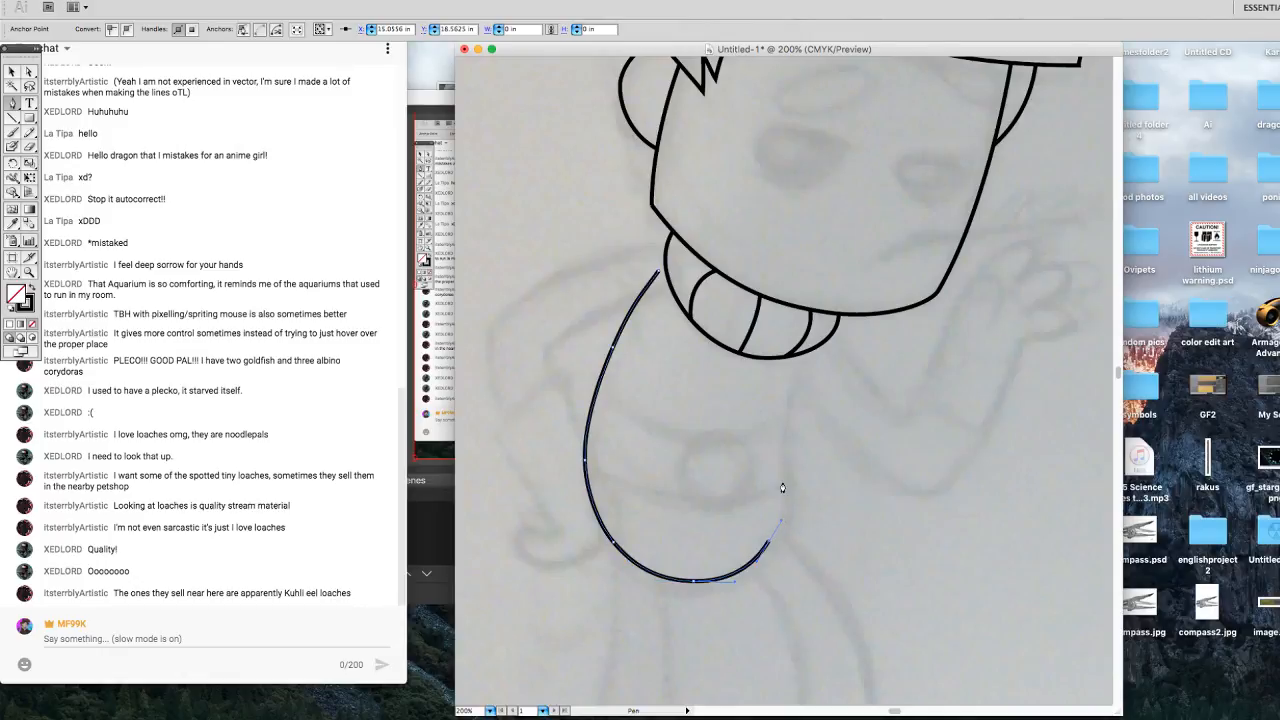
left_click_drag(783, 475, 782, 455)
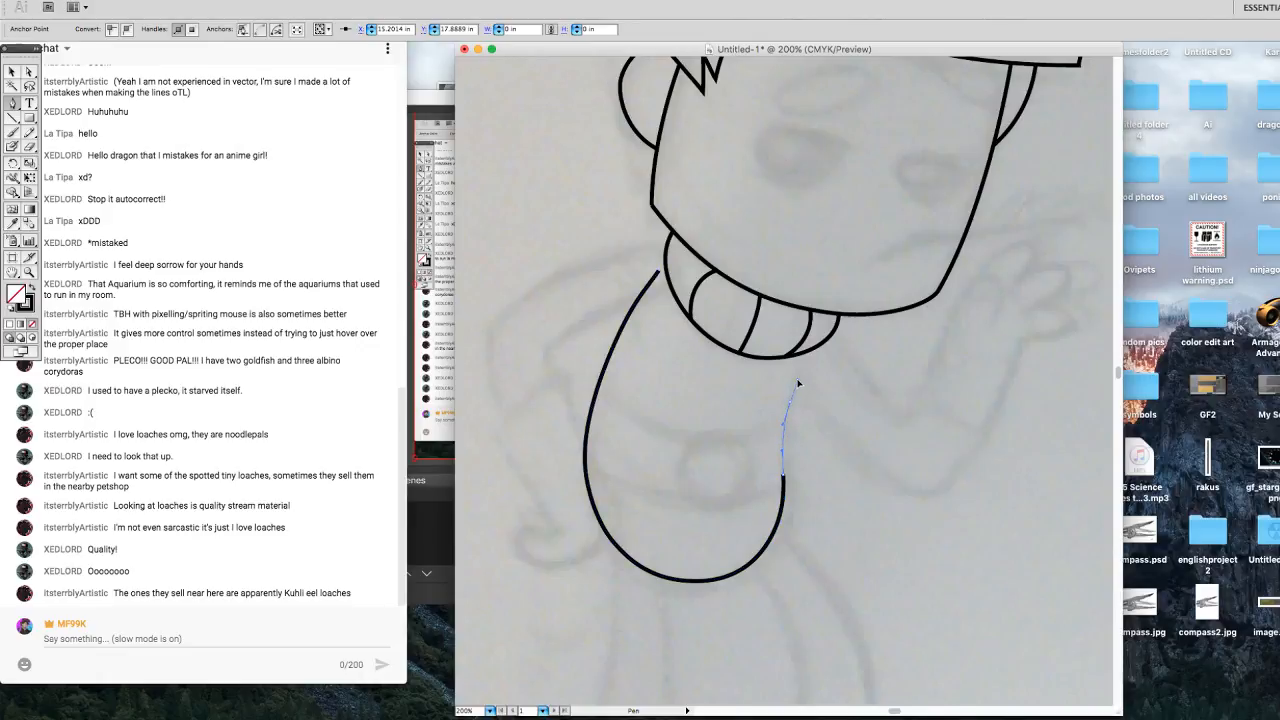
left_click_drag(798, 382, 816, 350)
left_click(818, 341)
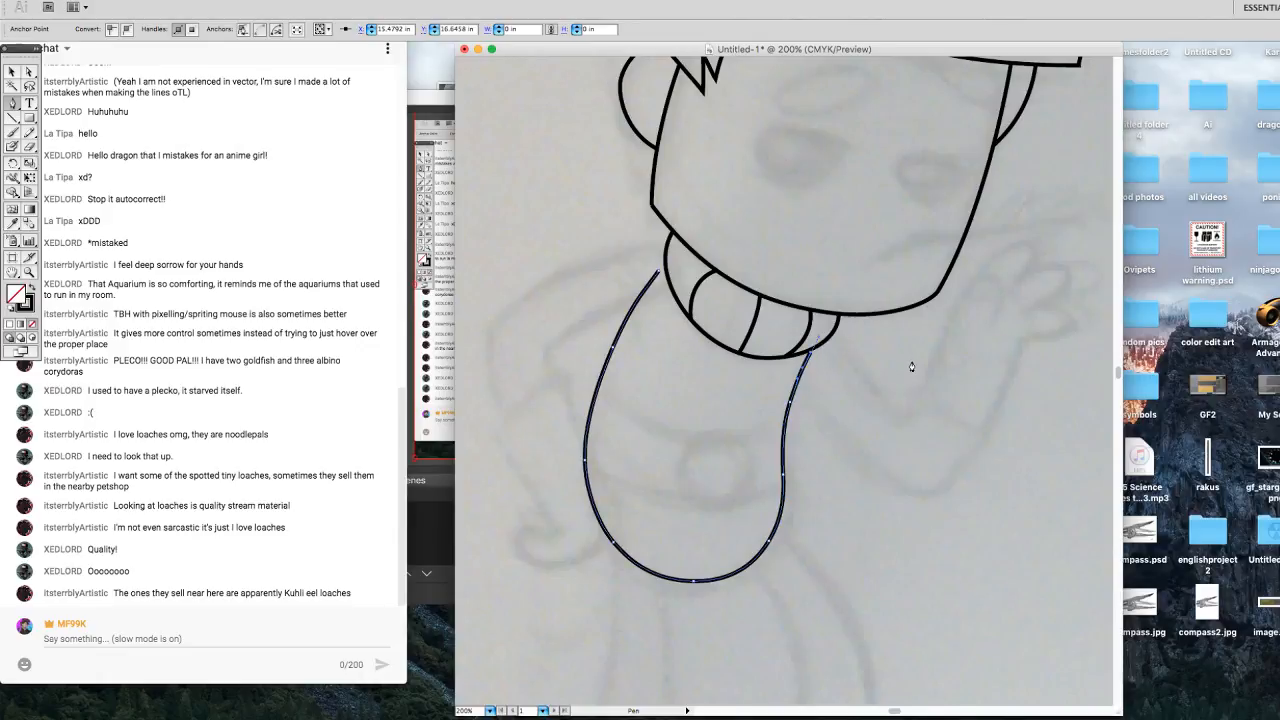
key("super+z")
Nudge the torso outline's upper-left endpoint onto the collar's edge and adjust its direction handle to round the shoulder curve.
left_click(29, 72)
left_click(651, 303)
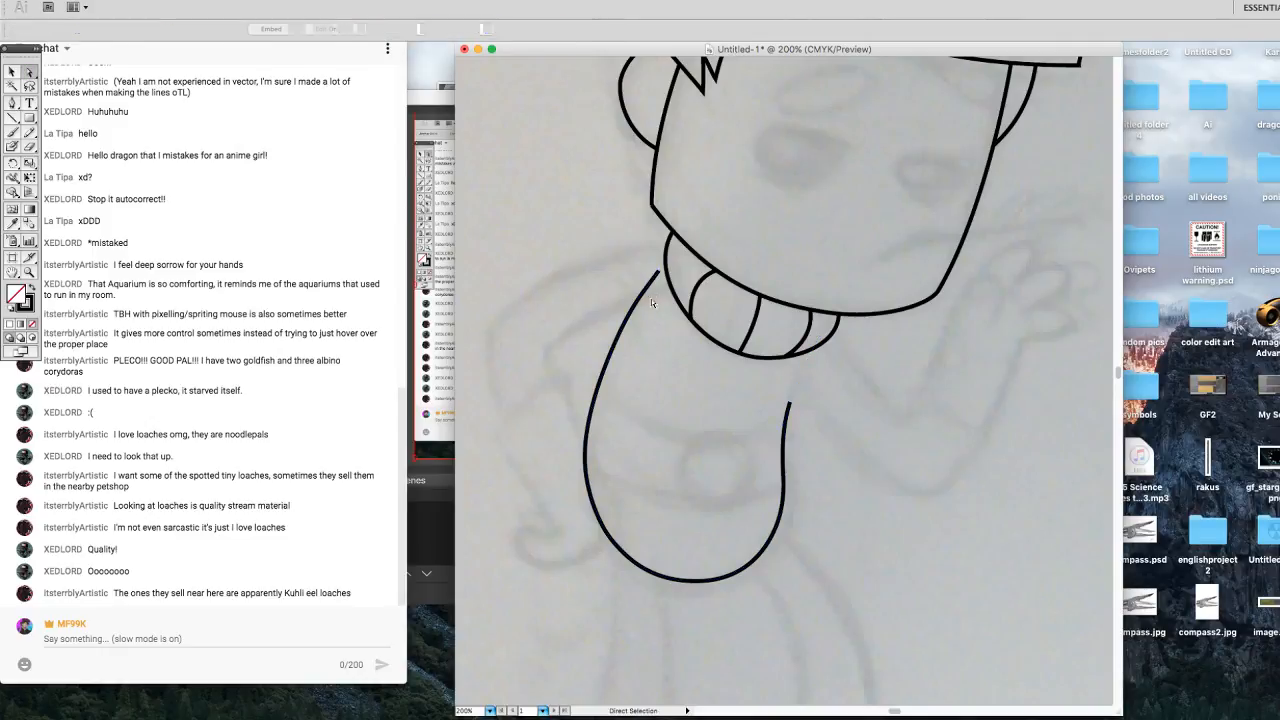
left_click(662, 274)
left_click_drag(673, 256, 684, 257)
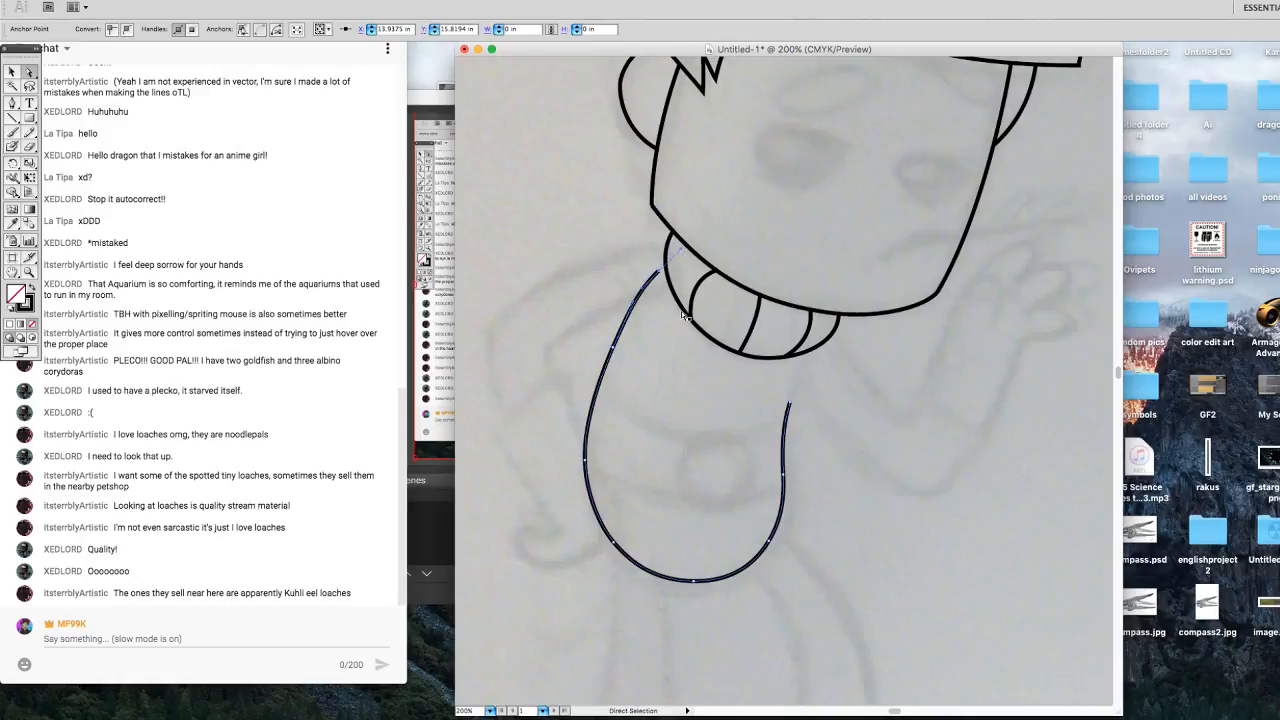
key("Right")
key("Right")
key("Right")
key("Down")
key("Down")
key("Down")
key("Down")
key("Right")
key("Up")
key("Up")
key("Up")
key("Right")
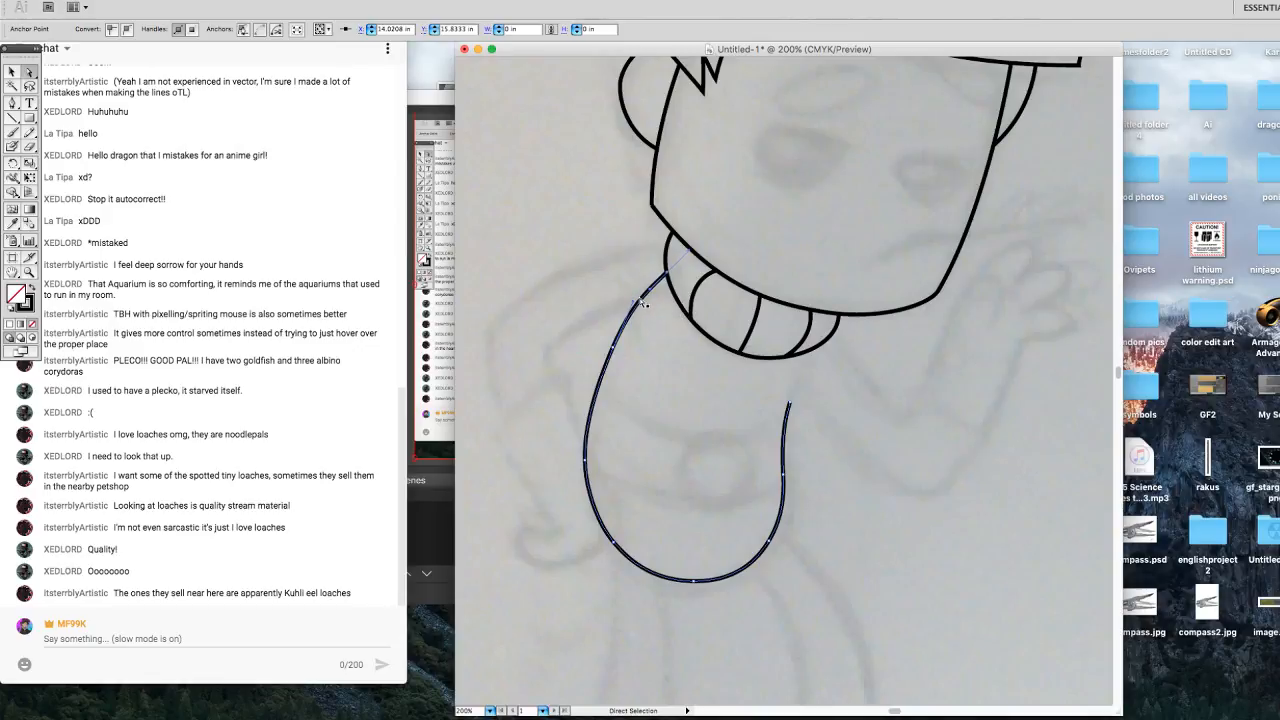
left_click_drag(632, 305, 637, 310)
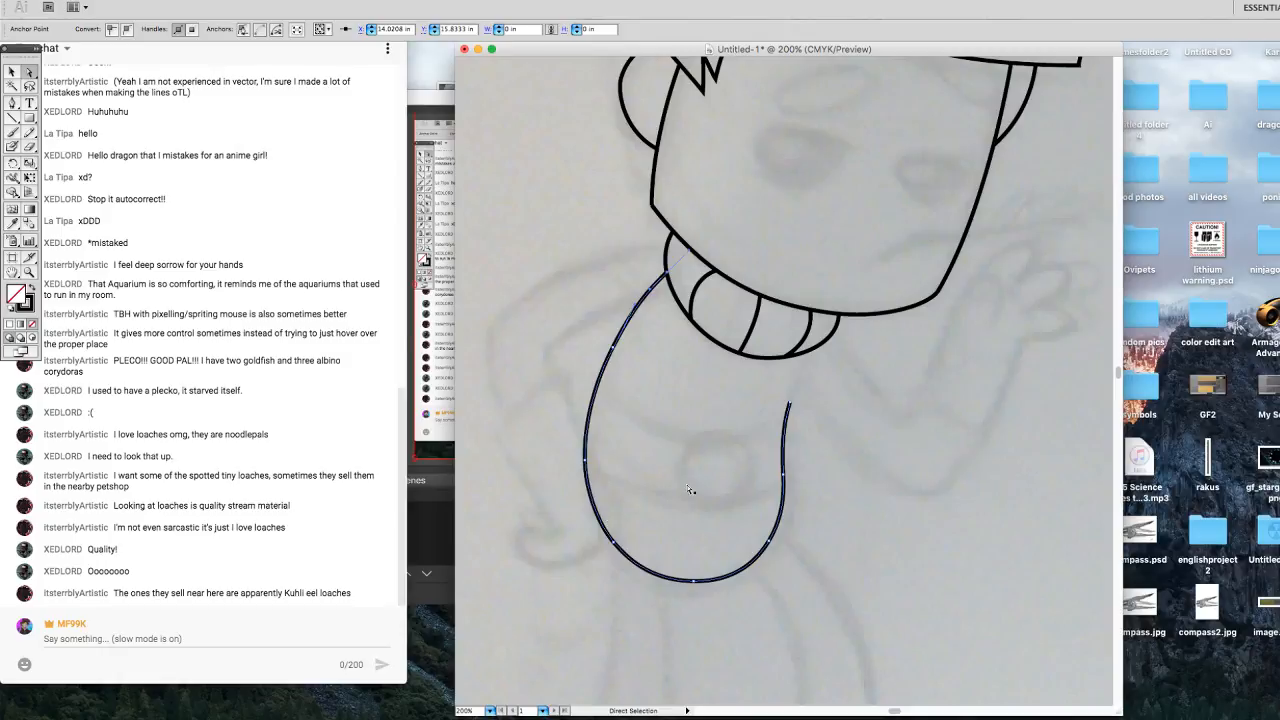
Raise the torso outline's right endpoint to meet the collar's lower edge and curve the segment below it.
left_click(789, 405)
key("Up")
key("Up")
key("Up")
key("Up")
key("Up")
key("Up")
key("Up")
key("Up")
key("Up")
key("Up")
key("Up")
key("Up")
key("Up")
key("Up")
key("Up")
key("Up")
key("Up")
key("Up")
key("Up")
key("Right")
key("Right")
key("Right")
key("Right")
key("Right")
key("Up")
key("Up")
key("Up")
key("Up")
key("Up")
key("Up")
key("Up")
key("Up")
key("Up")
key("Up")
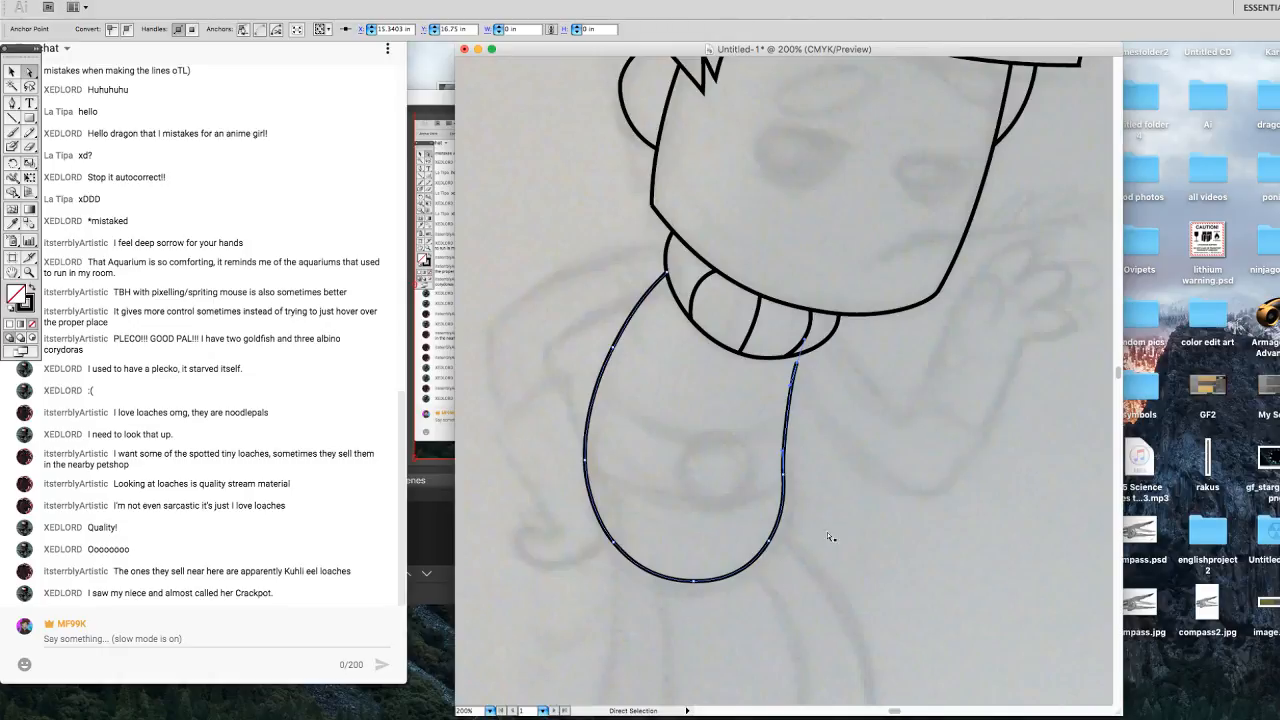
key("Up")
key("Up")
key("Up")
key("Up")
key("Up")
key("Right")
key("Up")
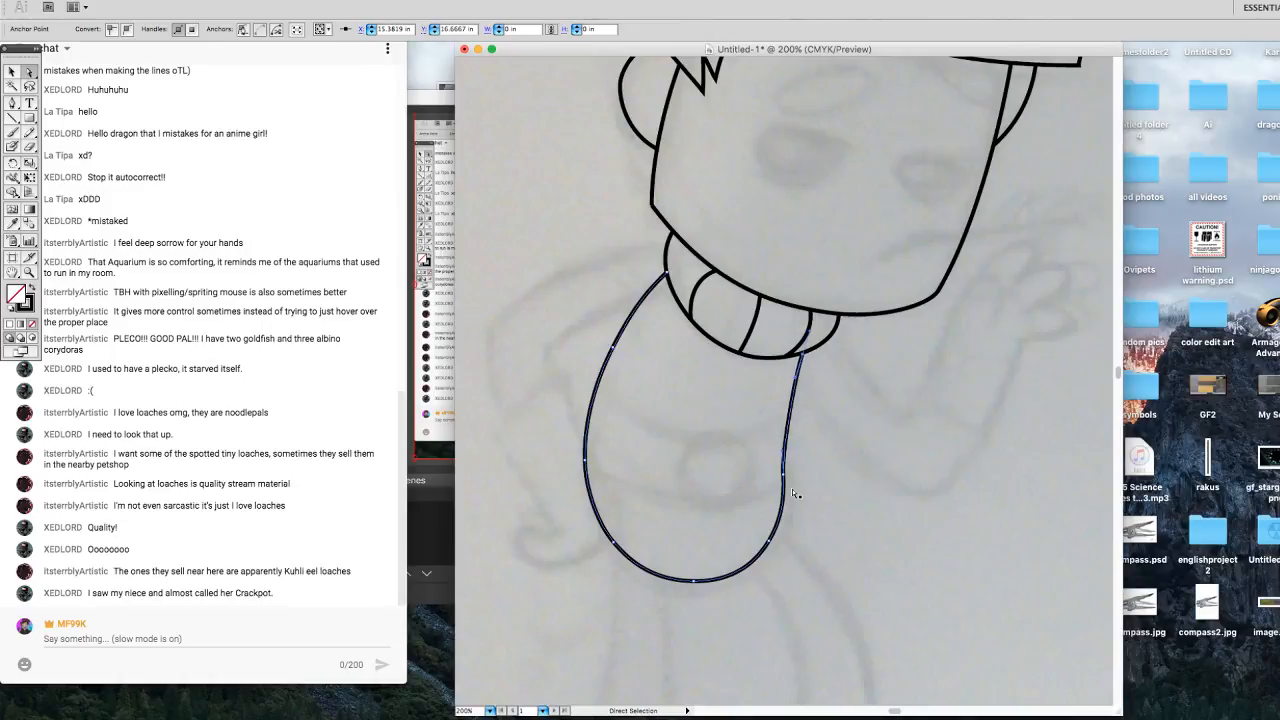
key("Up")
left_click_drag(784, 457, 796, 383)
Nudge the torso's upper-left anchor slightly left and move the two anchors on the belly's right side outward.
left_click(611, 349)
key("Left")
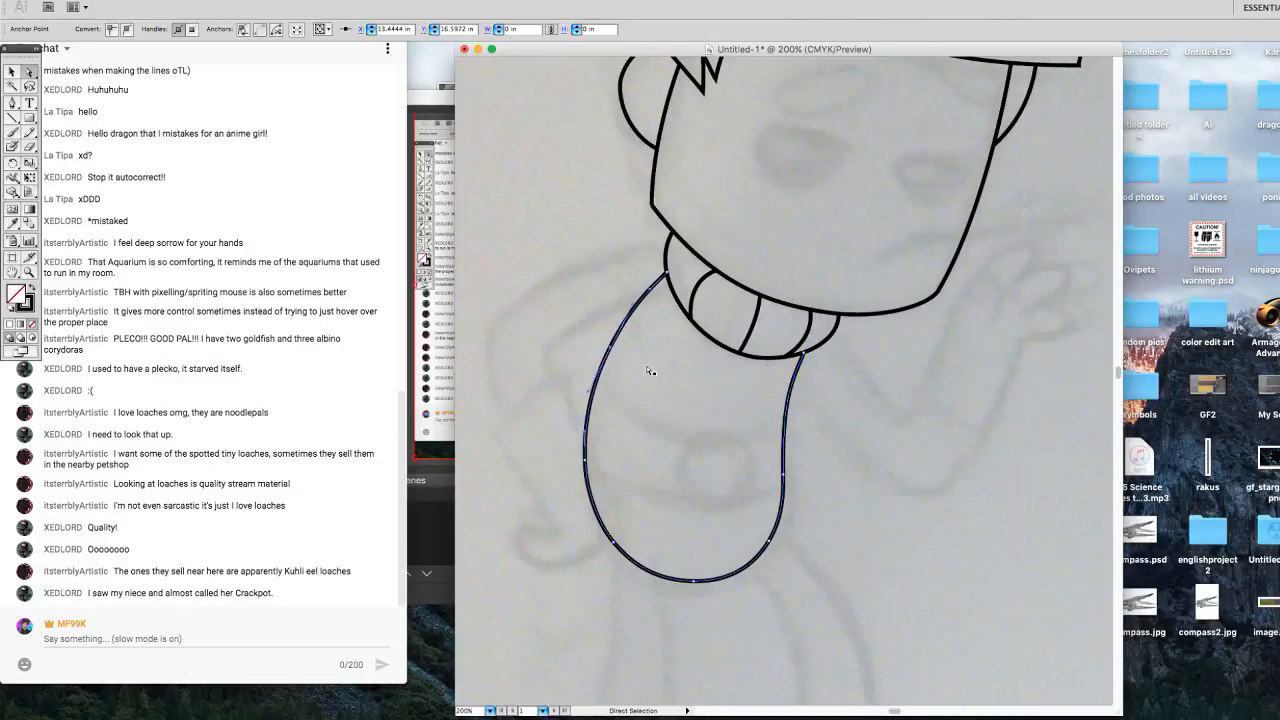
left_click(771, 545)
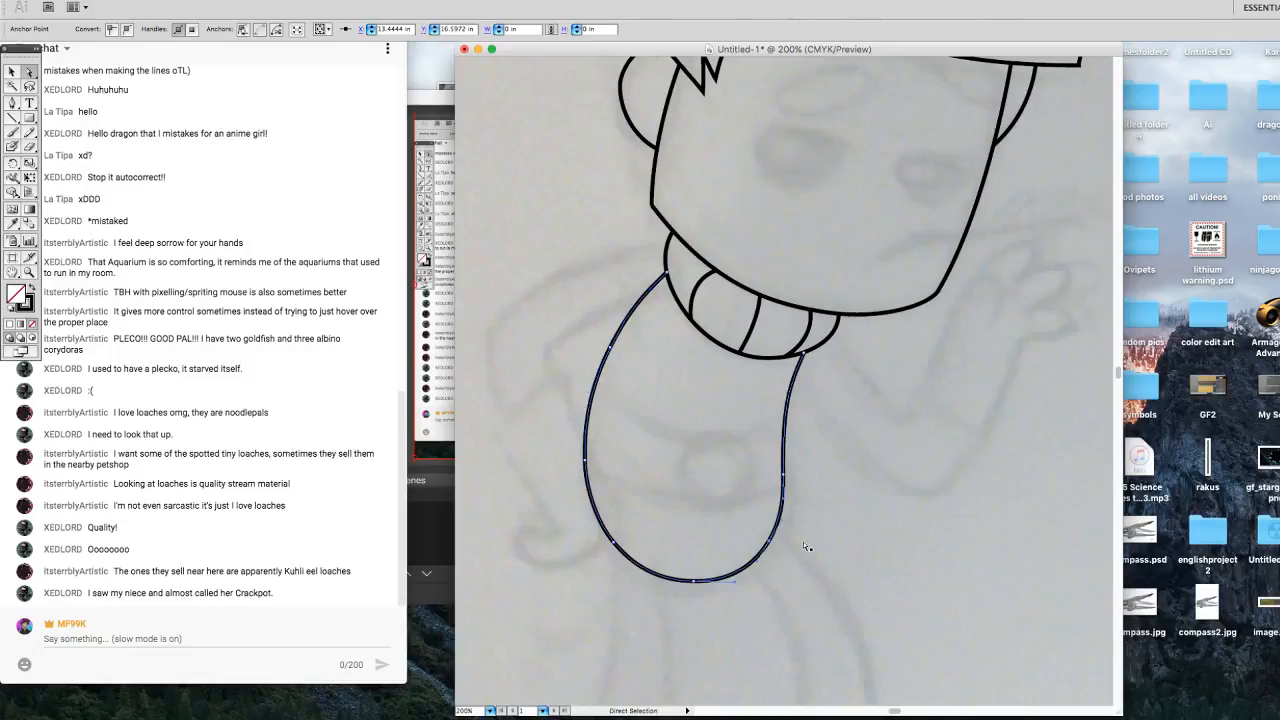
left_click(783, 475)
key("Right")
key("Right")
key("Right")
key("Right")
key("Right")
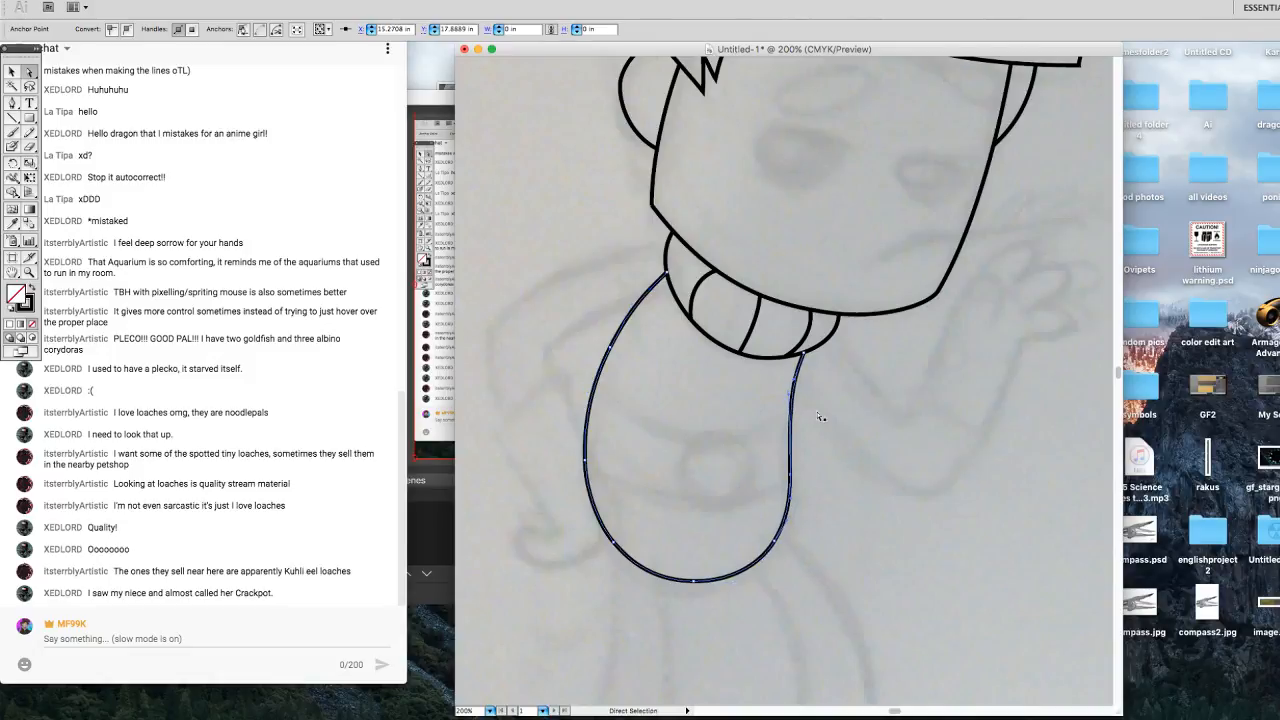
Bend the torso's right side inward at the waist with the direction handles and fine-tune the waist anchor's position.
left_click_drag(790, 400, 770, 417)
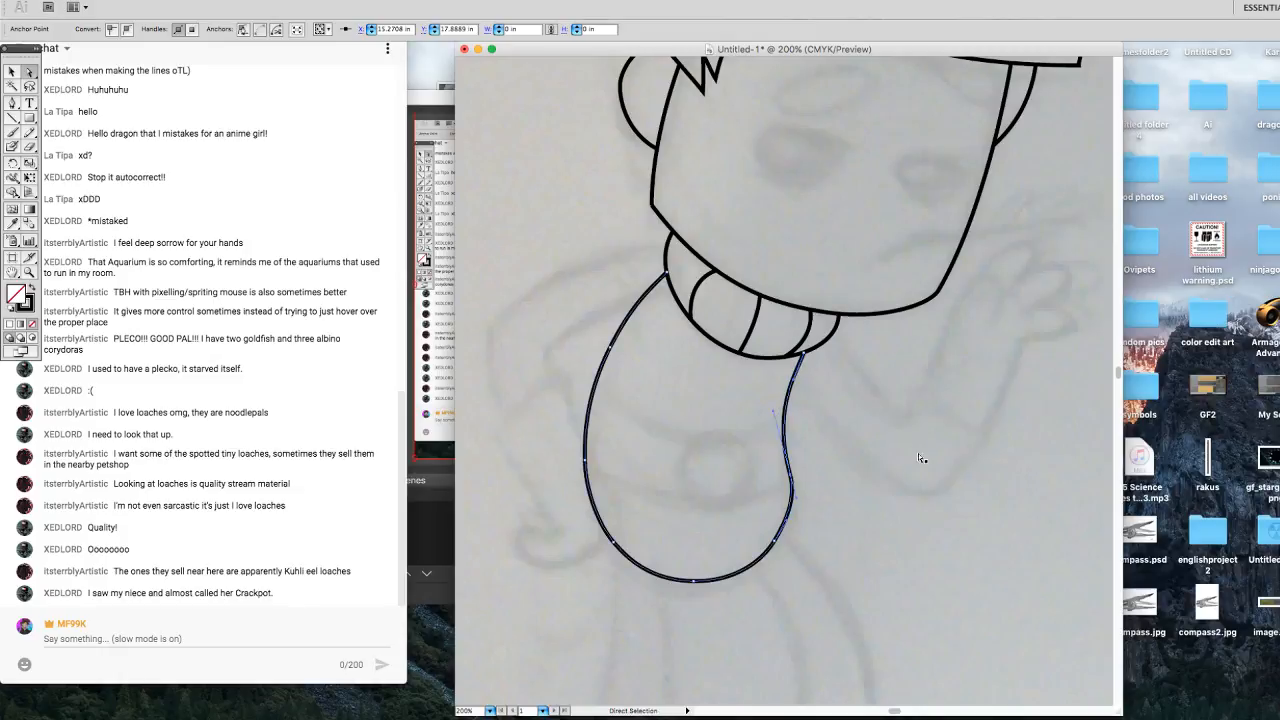
key("Left")
key("Left")
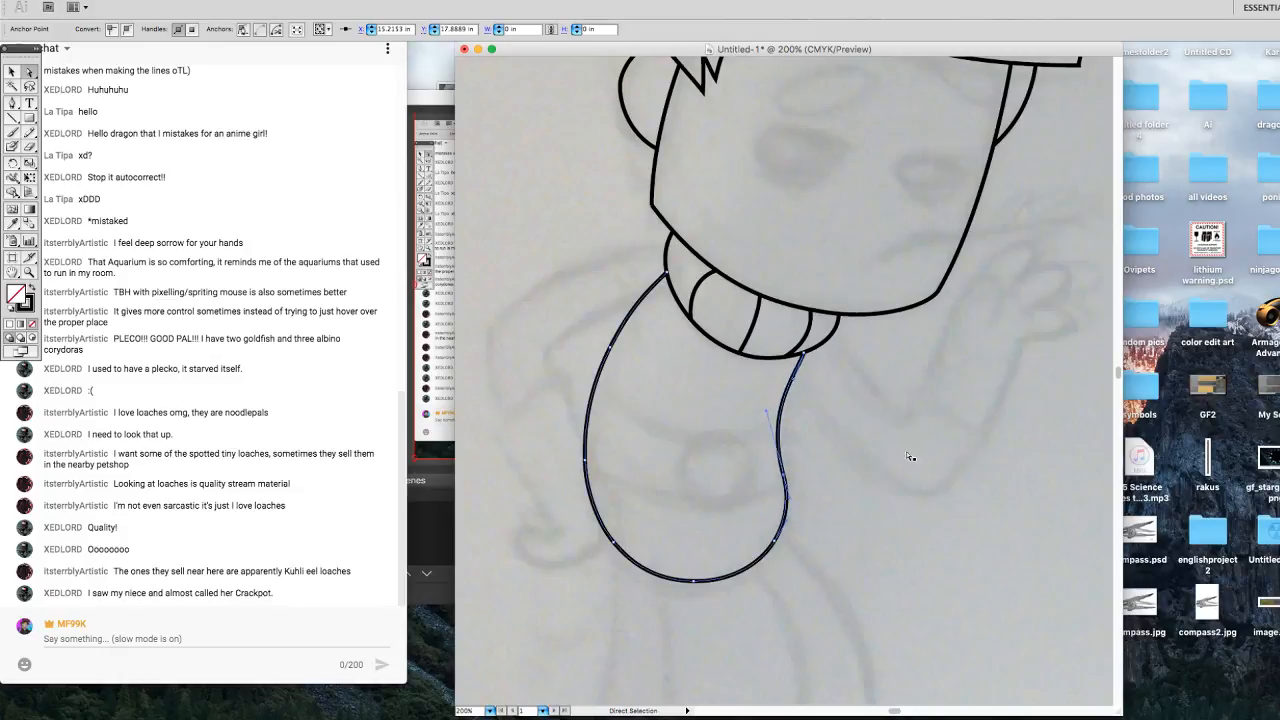
left_click_drag(795, 385, 790, 382)
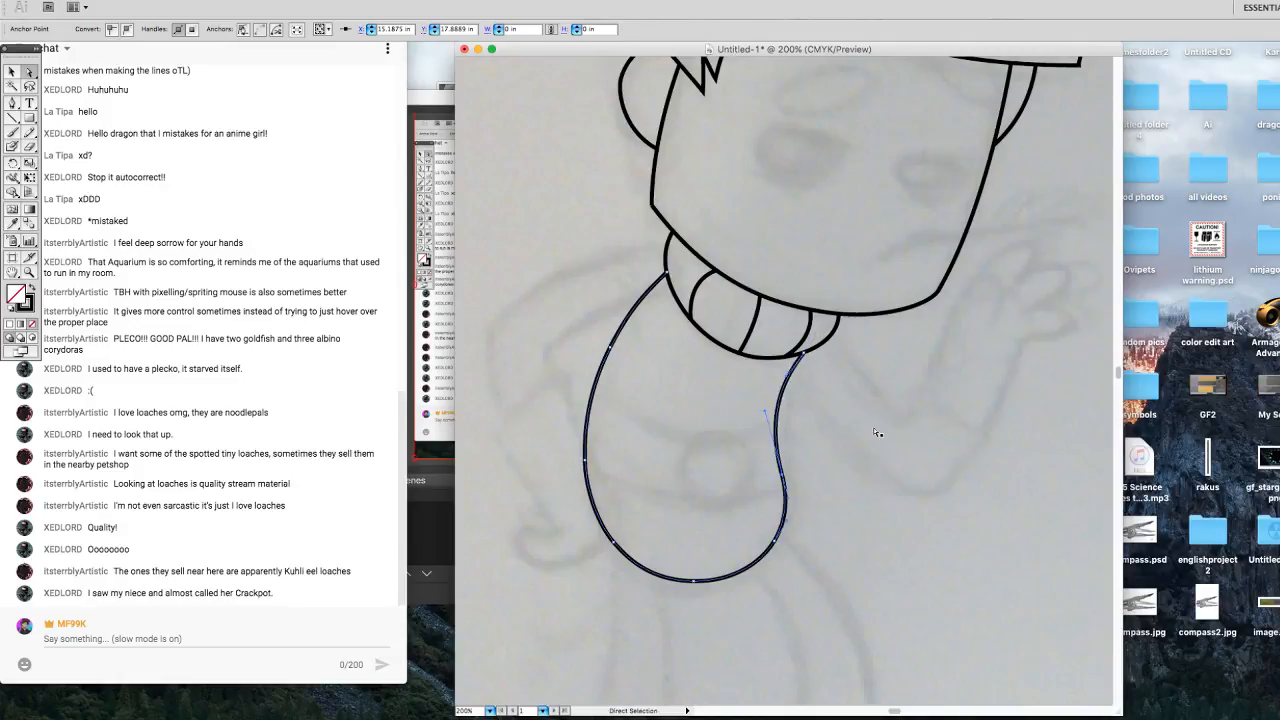
key("Right")
key("Right")
key("Right")
key("Right")
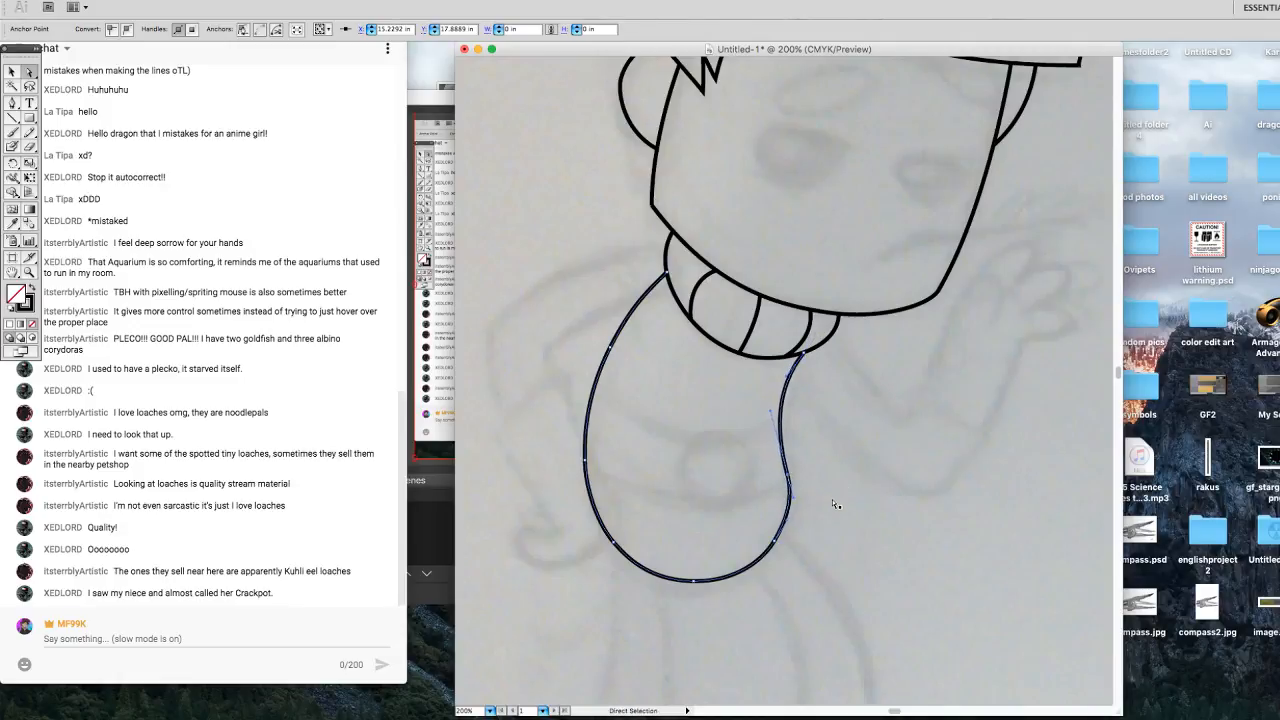
key("Up")
Shift the belly's lower-right anchor outward and slightly up to fill out the curve.
left_click(773, 543)
key("Right")
key("Right")
key("Right")
key("Right")
key("Up")
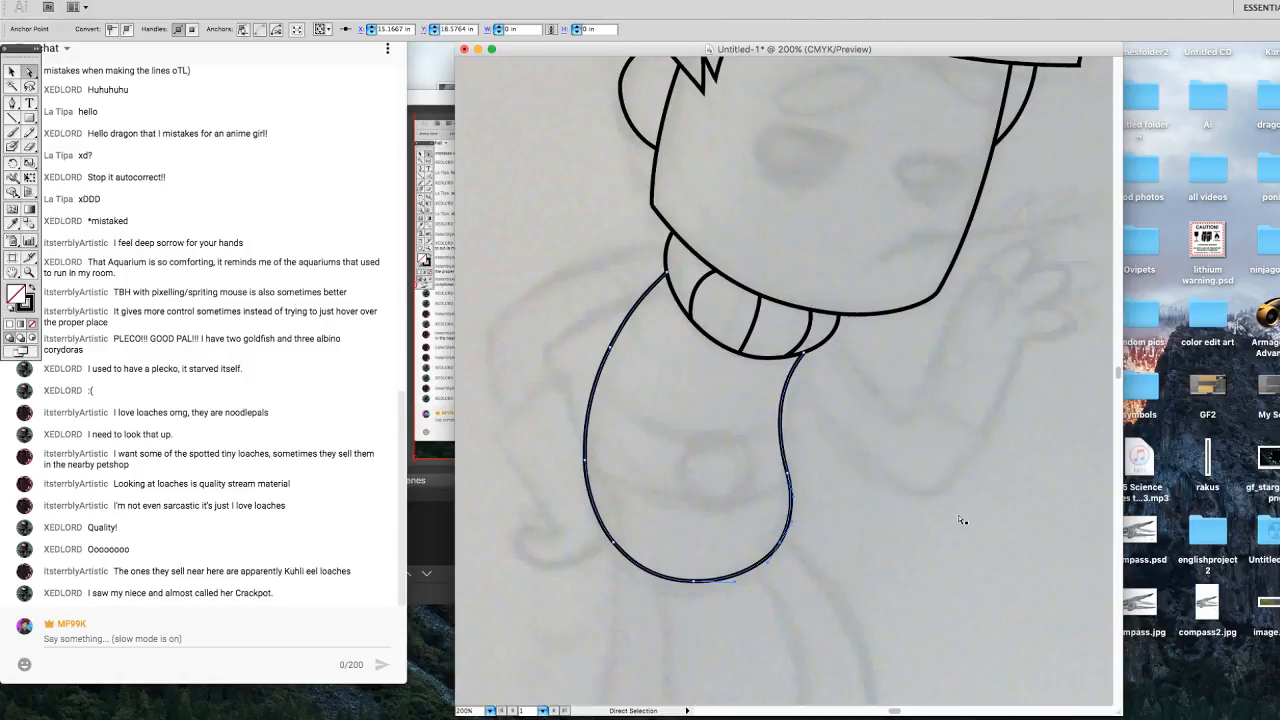
Delete the torso outline's upper-left end anchor beside the collar.
left_click(667, 274)
key("Left")
key("Left")
key("Left")
key("Left")
key("Left")
key("Down")
key("Down")
key("Down")
key("Down")
key("Down")
key("Left")
key("Left")
key("Left")
key("Left")
key("Left")
key("Down")
key("Down")
key("Down")
key("Down")
key("Delete")
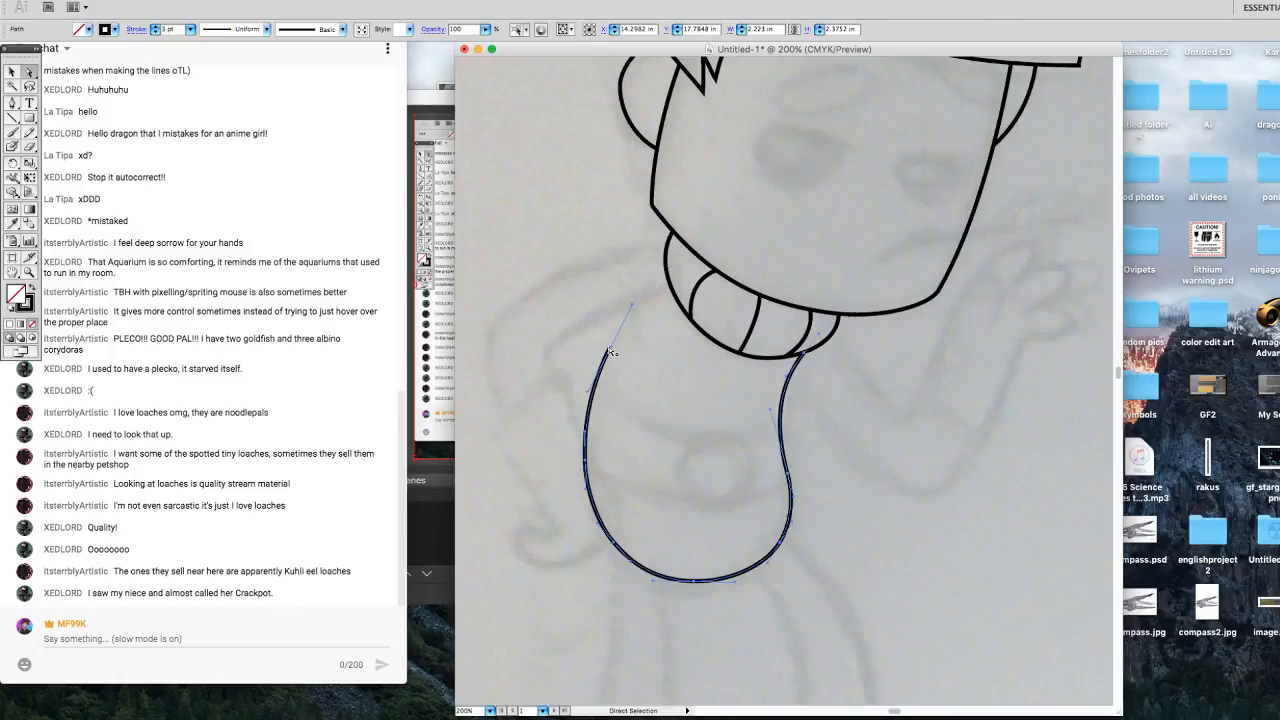
Nudge the torso outline's upper-left end anchor up and right until it sits near the collar's left side.
left_click(610, 349)
key("Up")
key("Up")
key("Up")
key("Up")
key("Up")
key("Up")
key("Up")
key("Up")
key("Up")
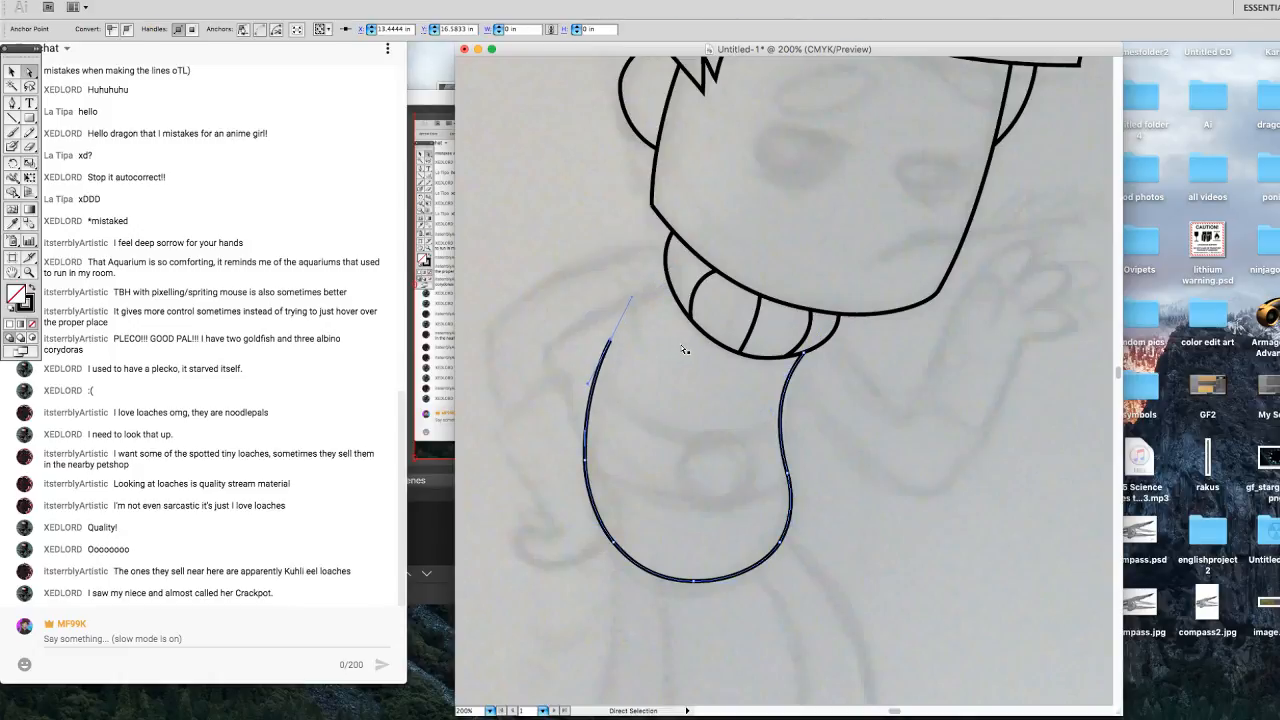
key("Up")
key("Up")
key("Up")
key("Up")
key("Up")
key("Up")
key("Up")
key("Up")
key("Up")
key("Up")
key("Up")
key("Up")
key("Up")
key("Up")
key("Up")
key("Up")
key("Up")
key("Up")
key("Up")
key("Up")
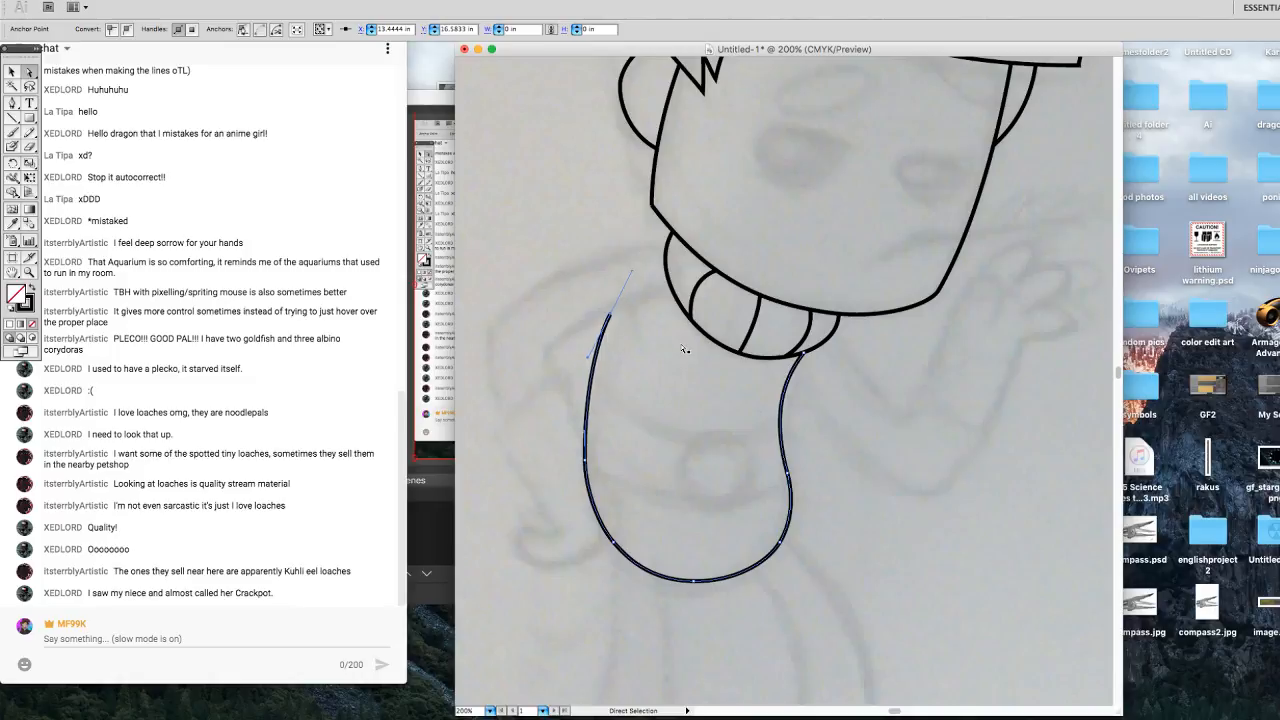
key("Up")
key("Up")
key("Up")
key("Right")
key("Right")
key("Right")
key("Right")
key("Right")
key("Right")
key("Right")
key("Right")
key("Right")
key("Right")
key("Right")
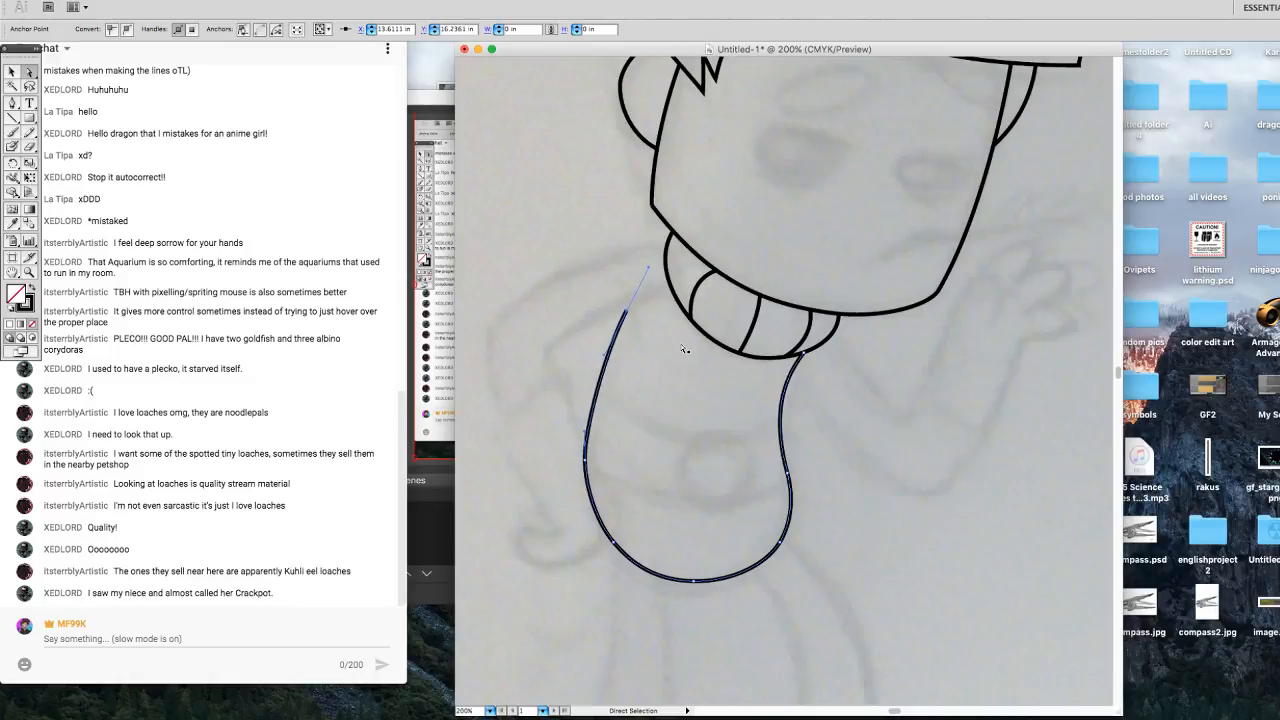
key("Up")
key("Up")
key("Up")
key("Right")
key("Right")
key("Up")
key("Up")
key("Up")
key("Up")
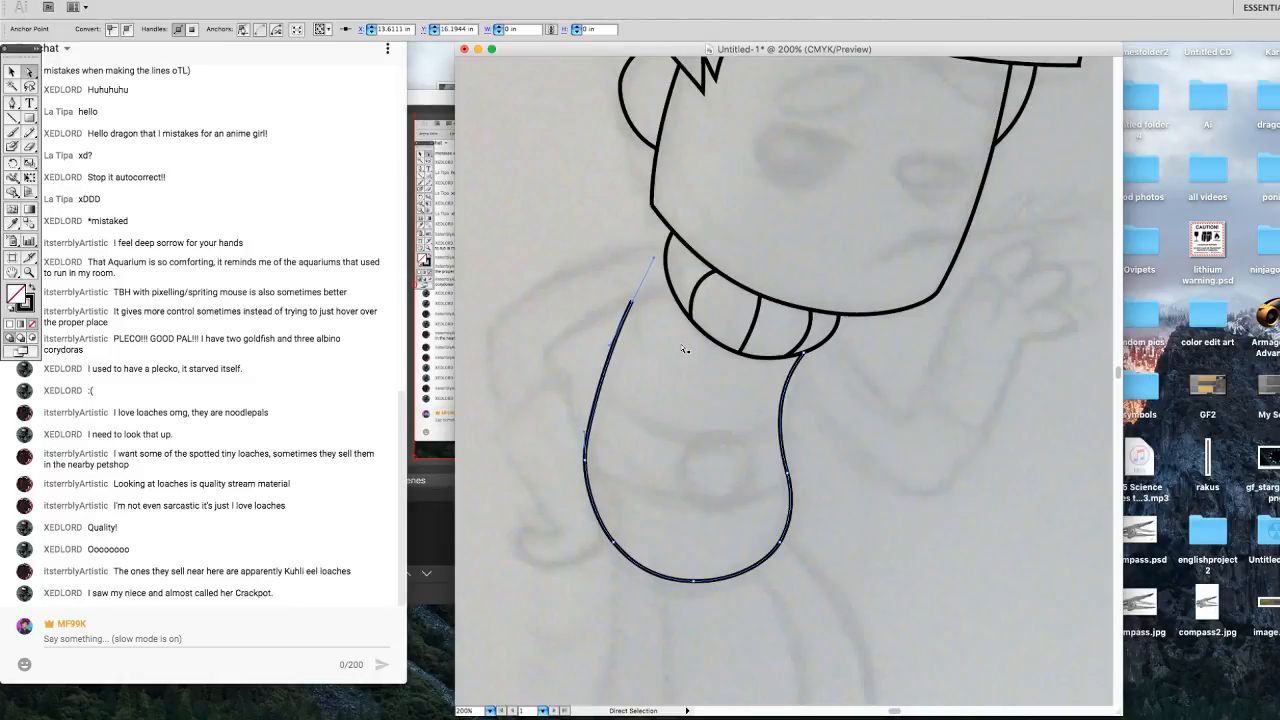
key("Right")
key("Right")
key("Right")
key("Up")
key("Up")
key("Up")
key("Up")
key("Up")
key("Up")
key("Up")
key("Up")
key("Up")
key("Right")
key("Right")
key("Right")
key("Right")
key("Right")
key("Right")
key("Right")
key("Right")
key("Right")
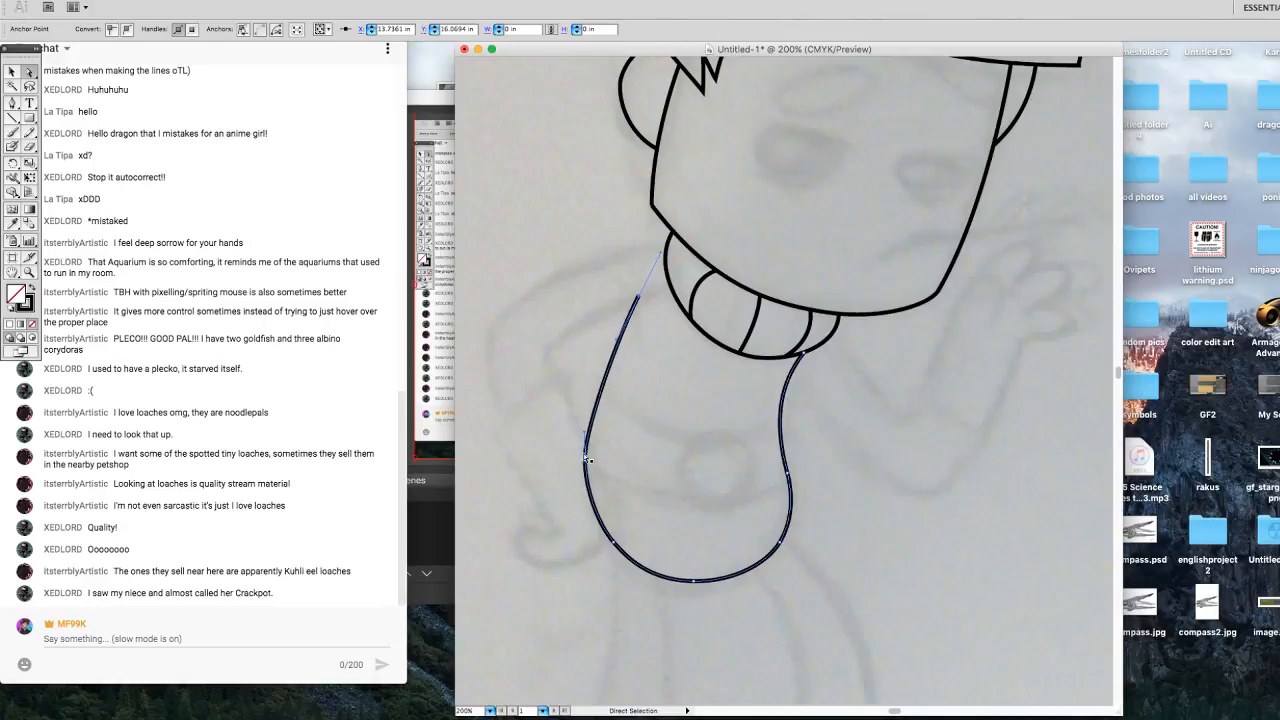
Reshape the torso's left side with the middle anchor's direction handles and nudge that anchor slightly right and up.
left_click(587, 462)
left_click_drag(587, 437, 592, 371)
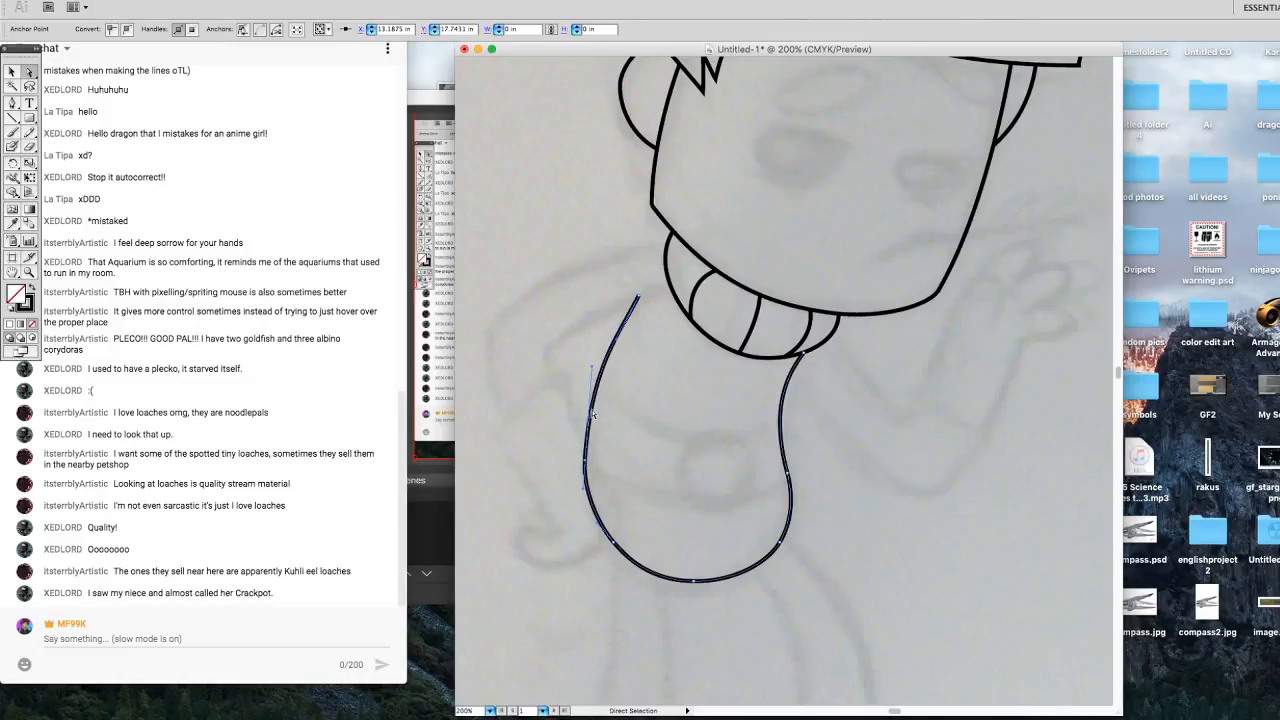
left_click_drag(584, 493, 587, 504)
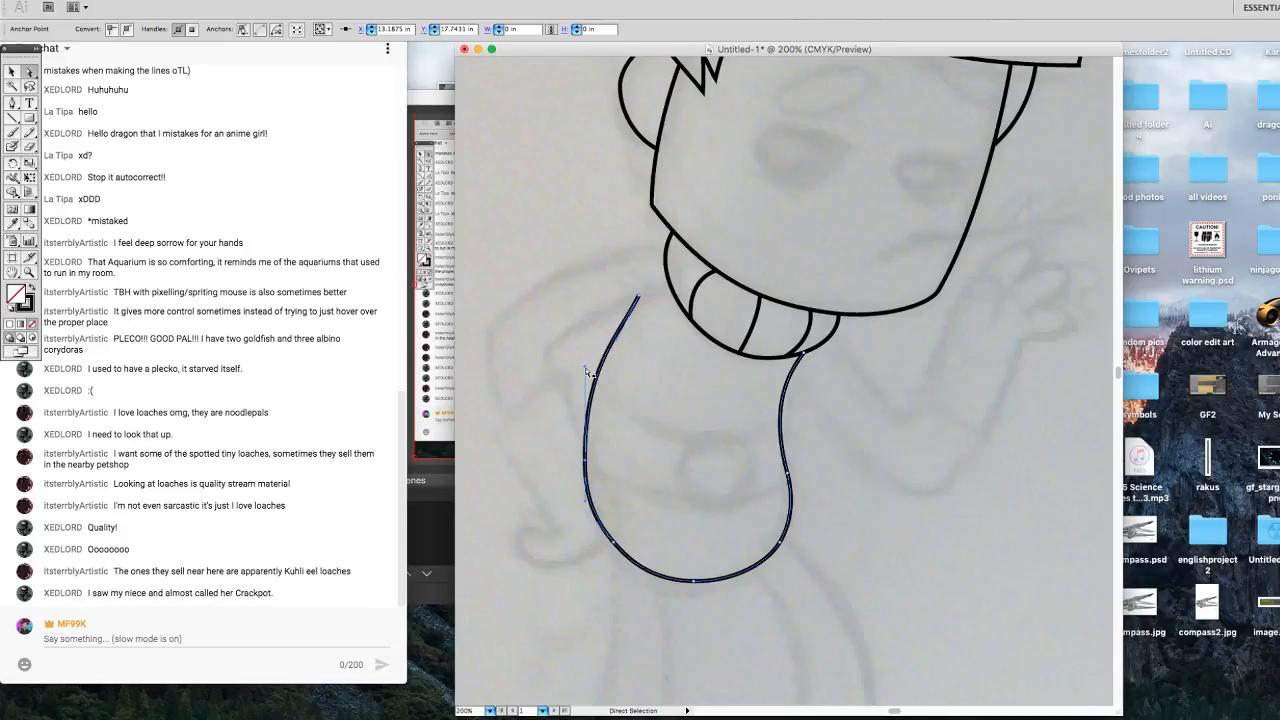
left_click_drag(589, 373, 585, 400)
key("Right")
key("Right")
key("Right")
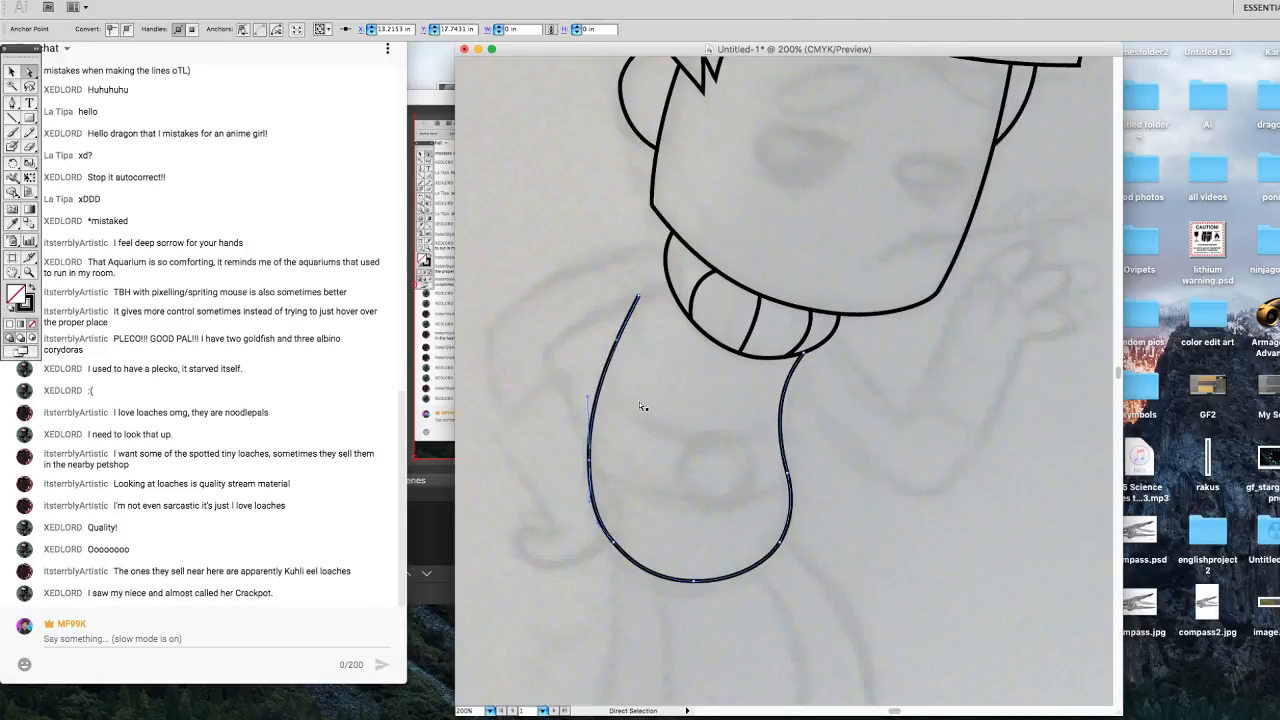
key("Up")
key("Up")
key("Up")
key("Up")
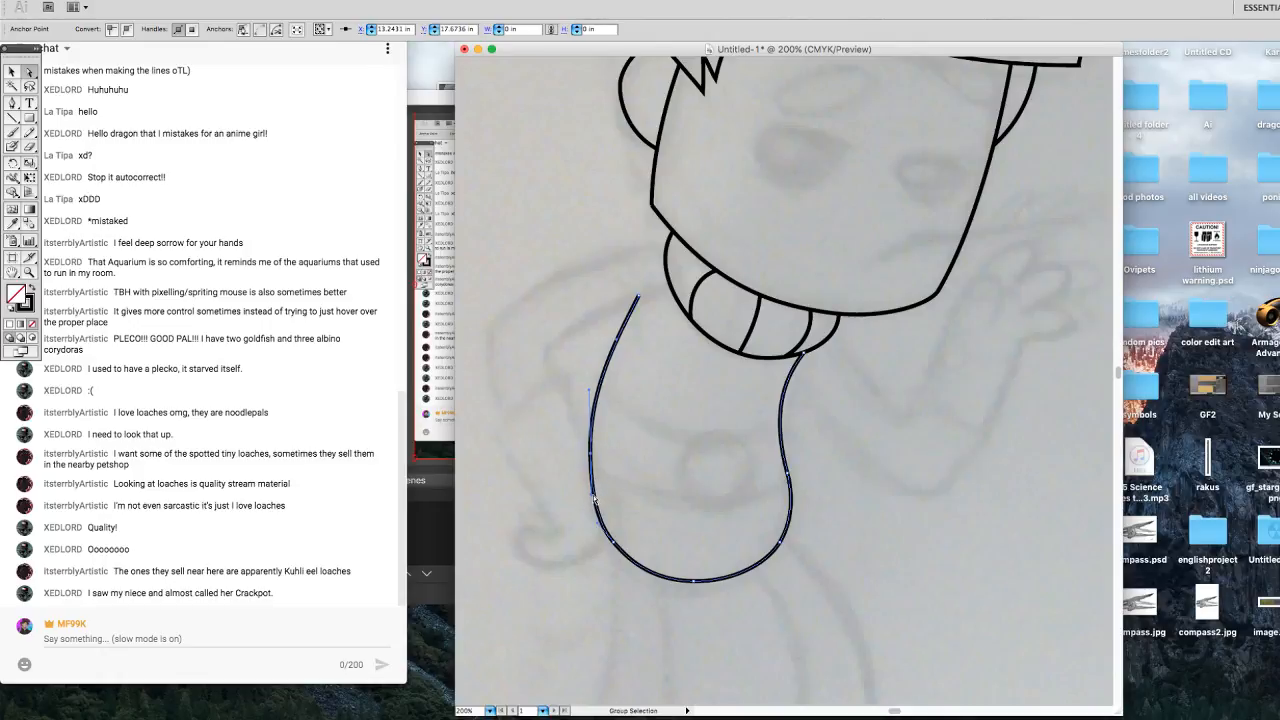
Undo the last handle change on the torso's left-side anchor, nudge the anchor slightly left and shorten its upper handle.
left_click(593, 497)
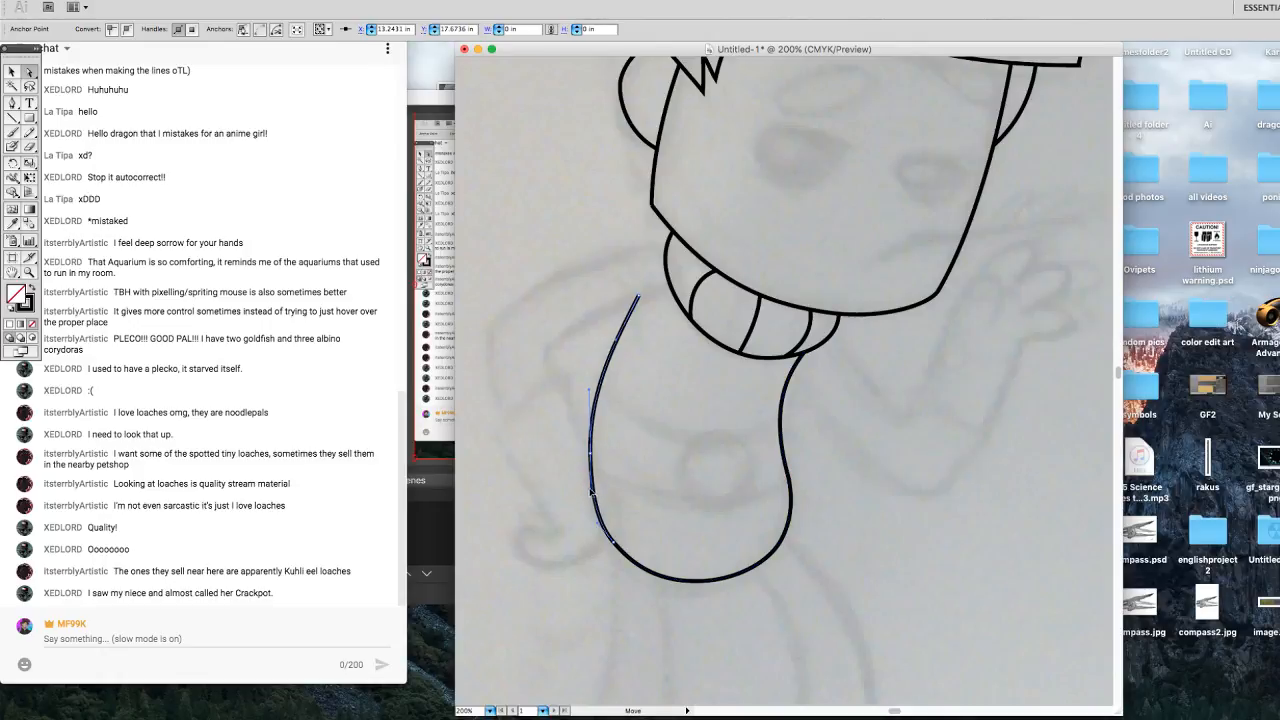
left_click(588, 497)
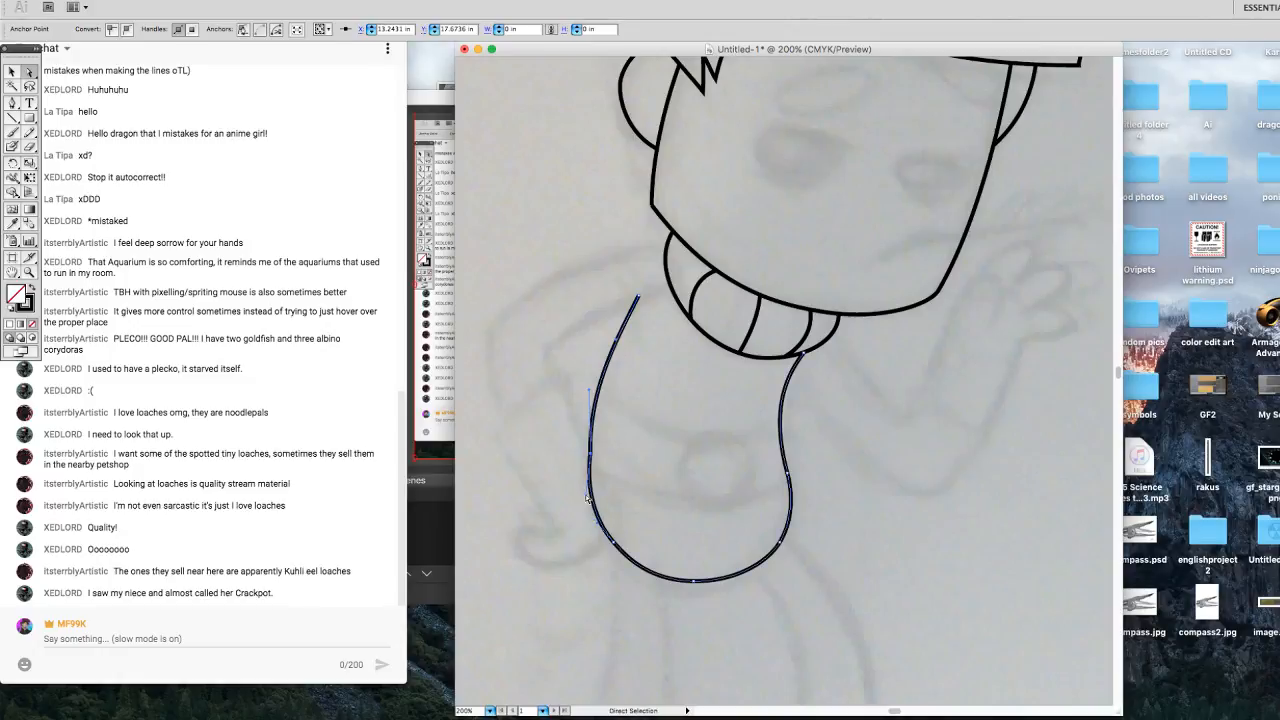
key("super+z")
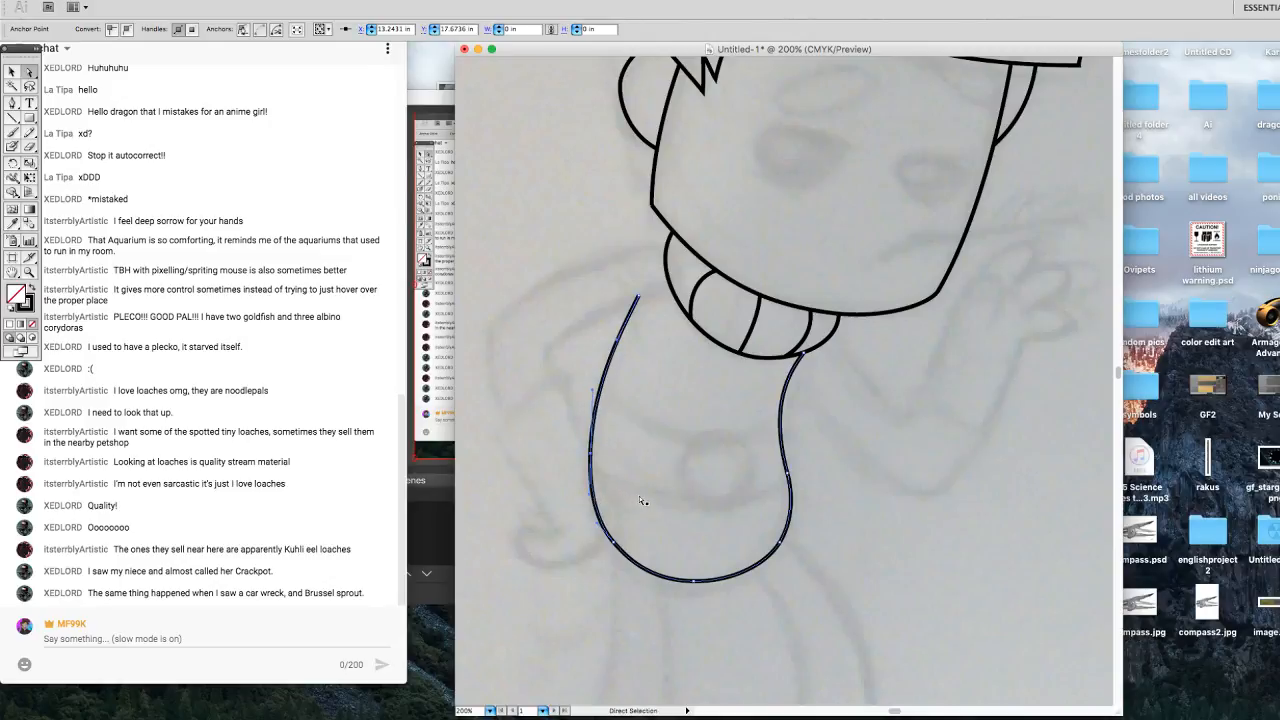
key("Left")
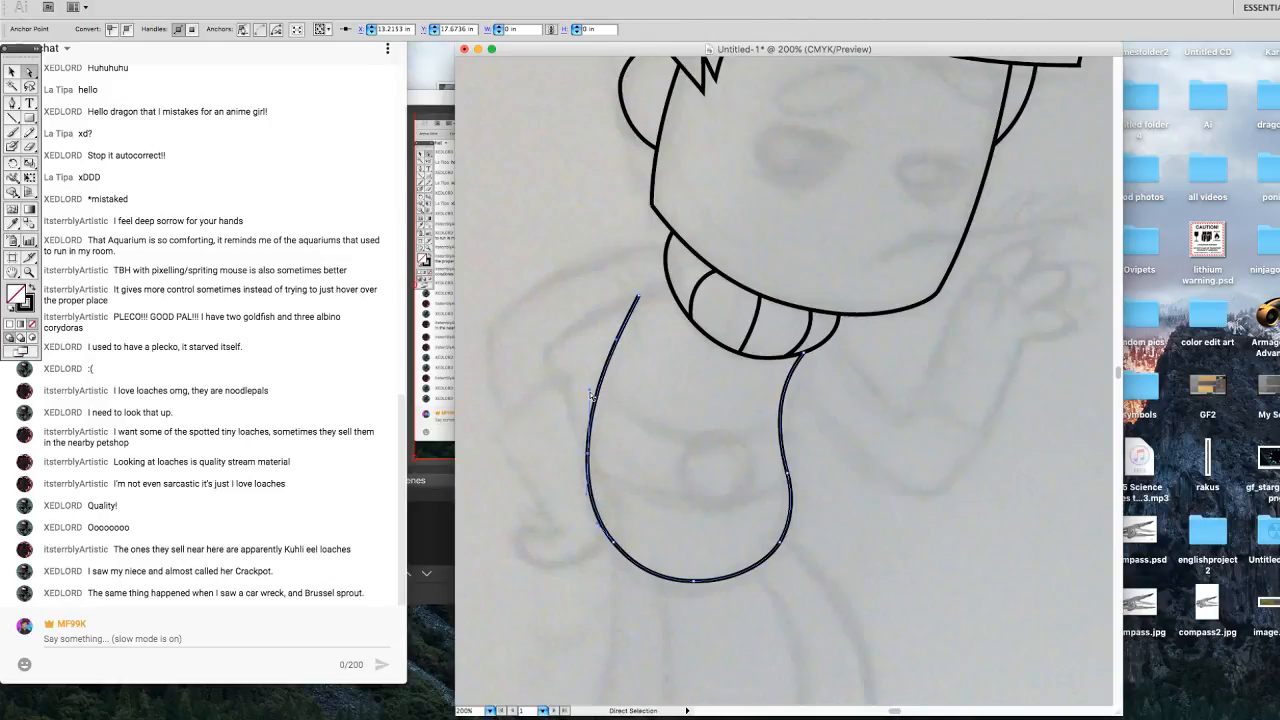
left_click_drag(590, 391, 590, 404)
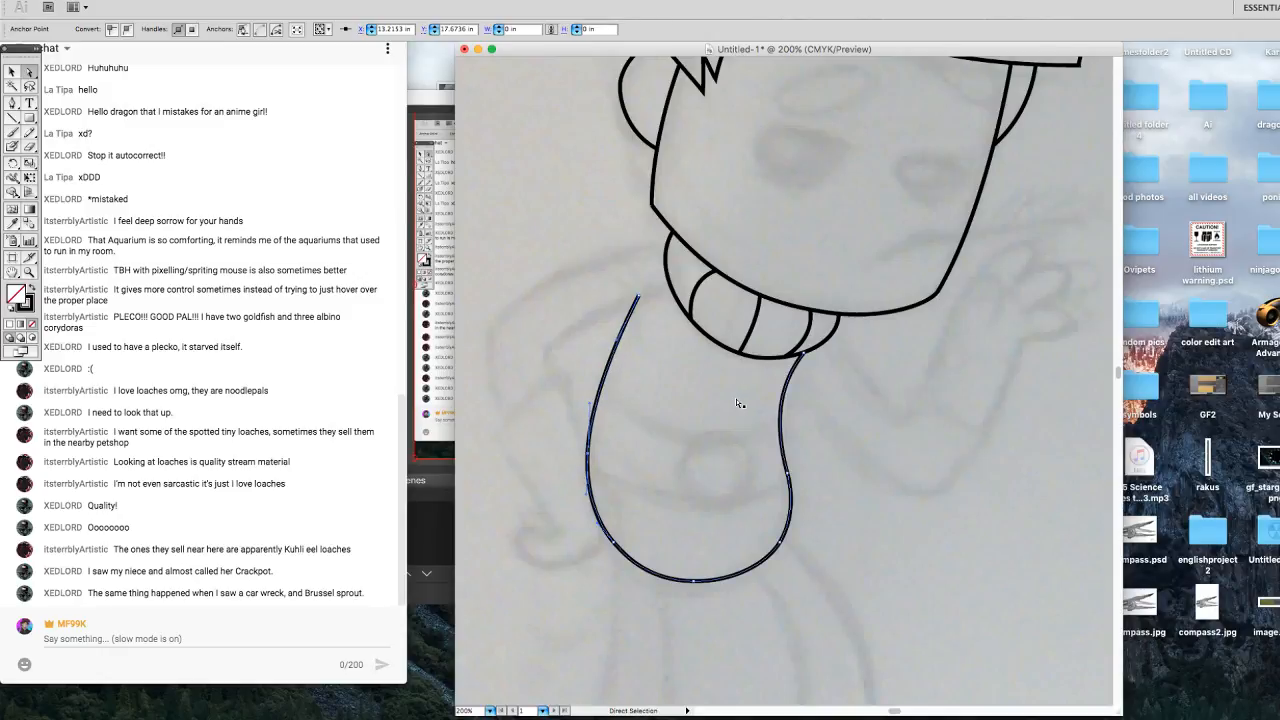
Adjust the direction handle of the torso's upper-left end anchor to round the curve near the collar.
left_click(639, 297)
key("Right")
key("Right")
key("Left")
key("Left")
left_click_drag(662, 258, 663, 270)
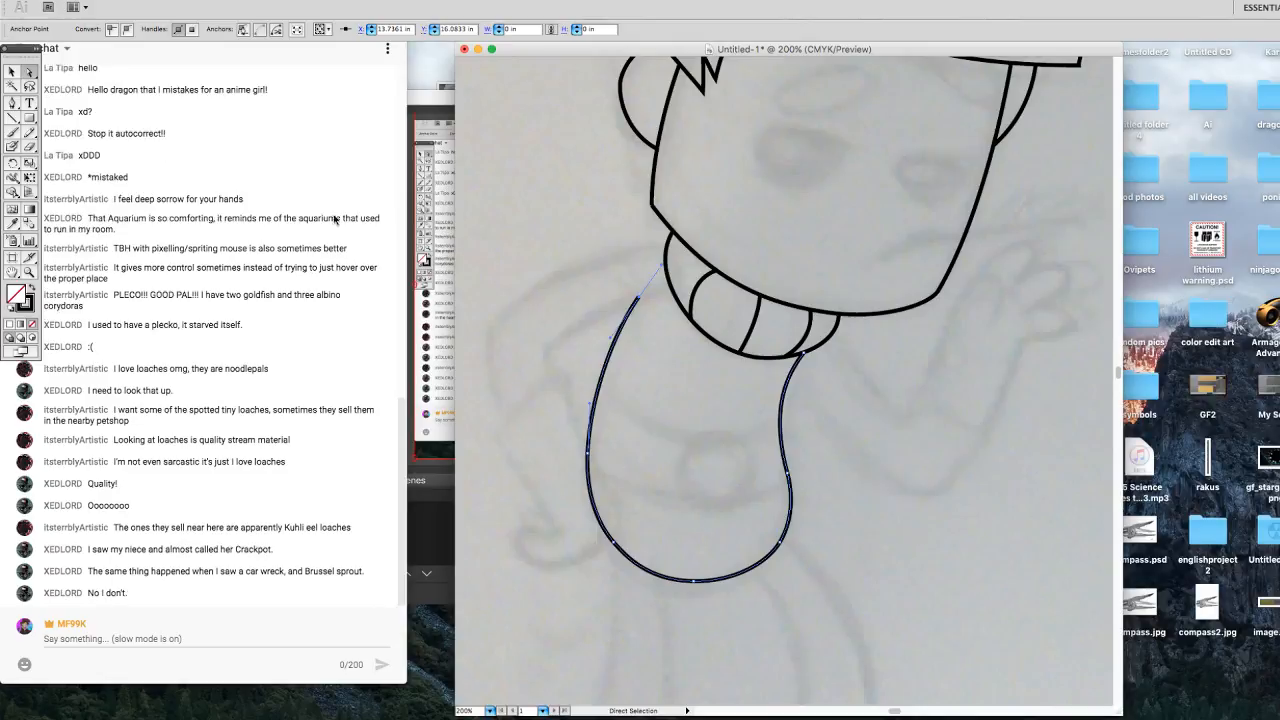
Erase the section of the torso outline's lower-left side where the sketched arm meets the body.
left_click(30, 146)
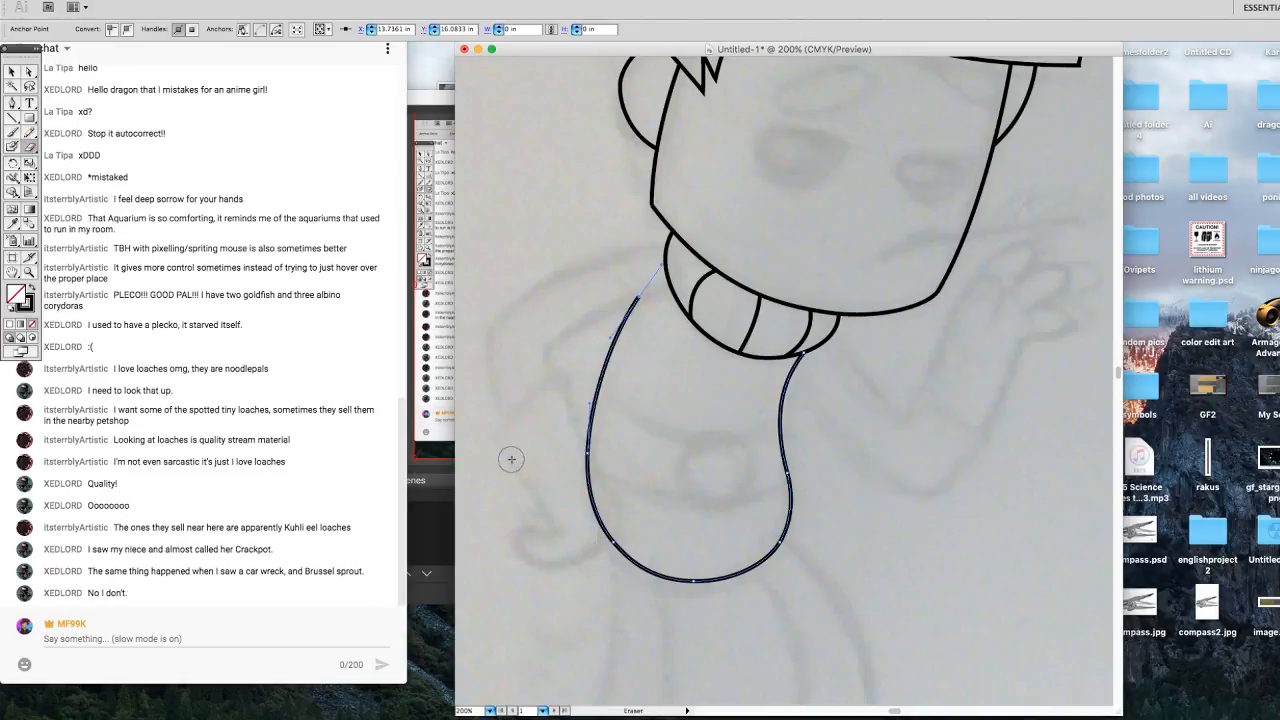
left_click_drag(582, 460, 584, 482)
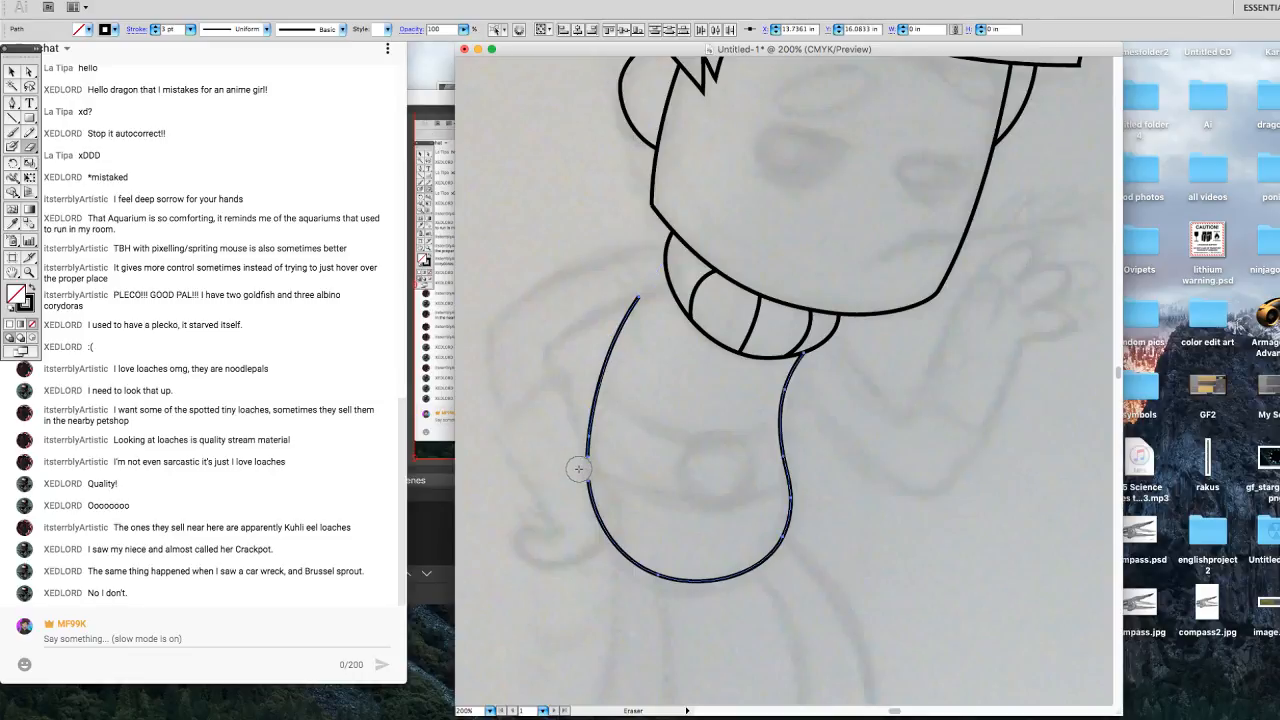
left_click_drag(602, 527, 597, 514)
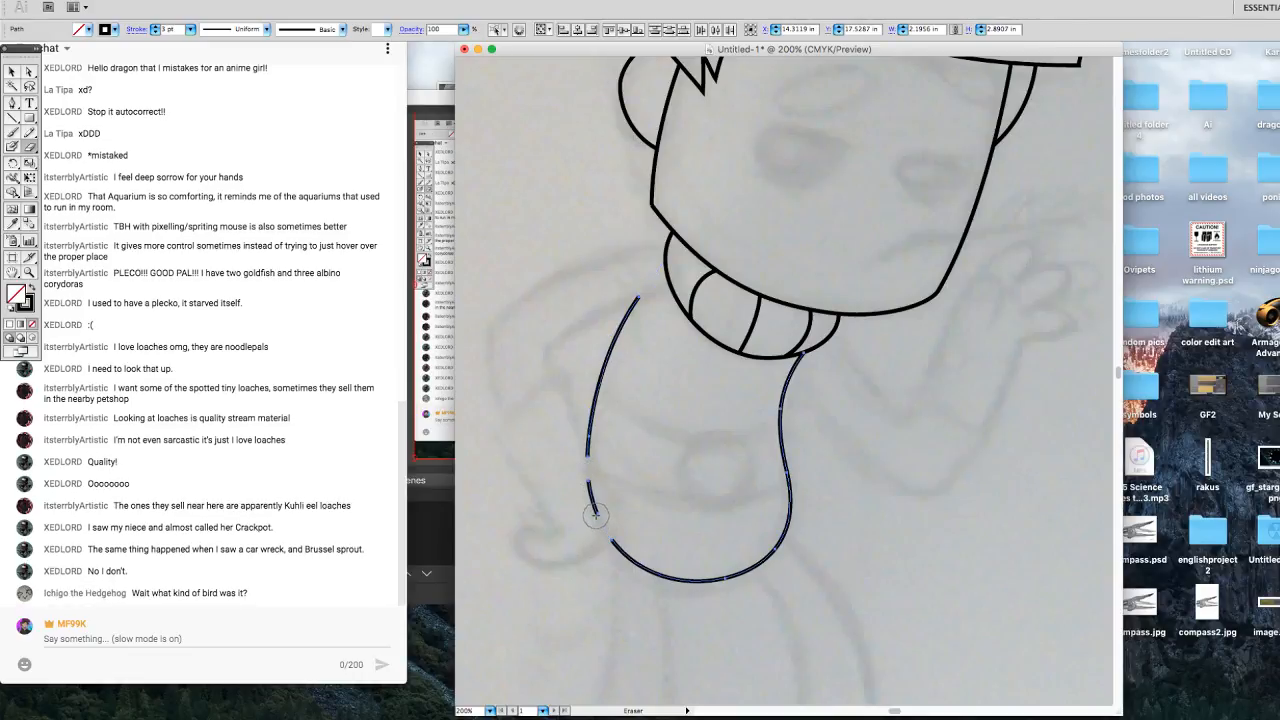
left_click(591, 492)
Switch to Chrome and run a Google image search for "western grebe" in a new tab.
left_click(306, 692)
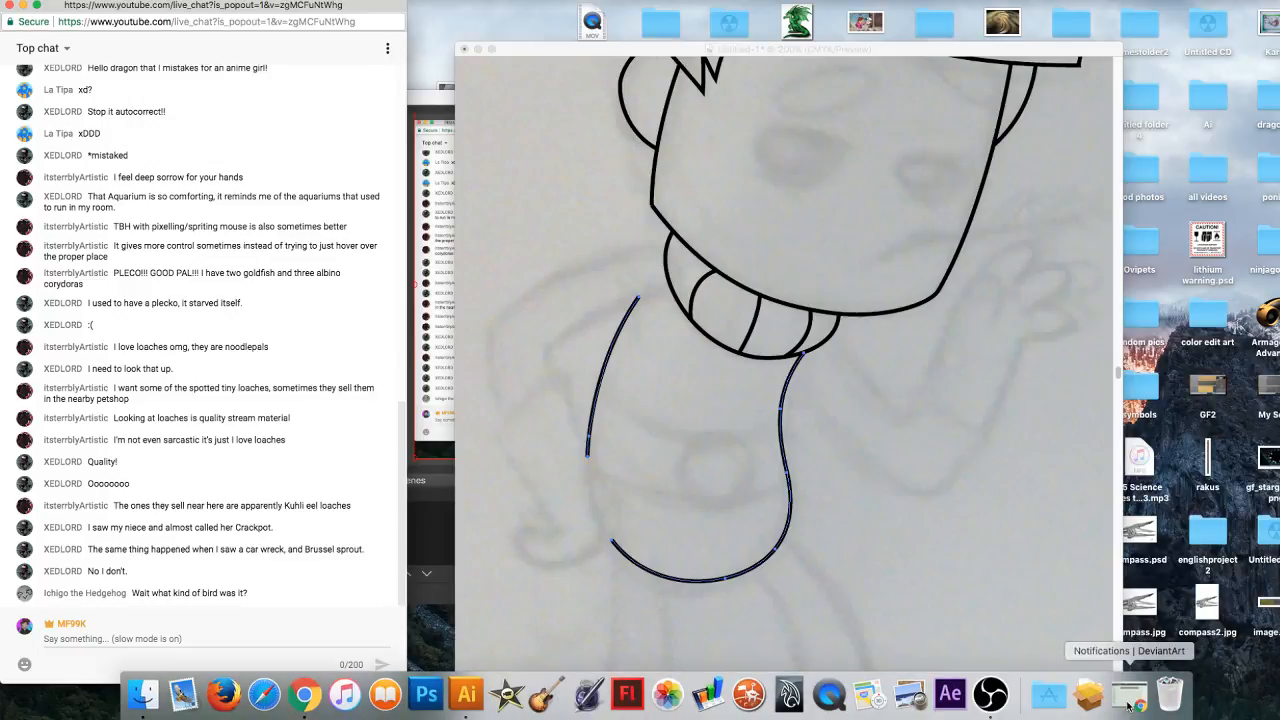
left_click(1127, 700)
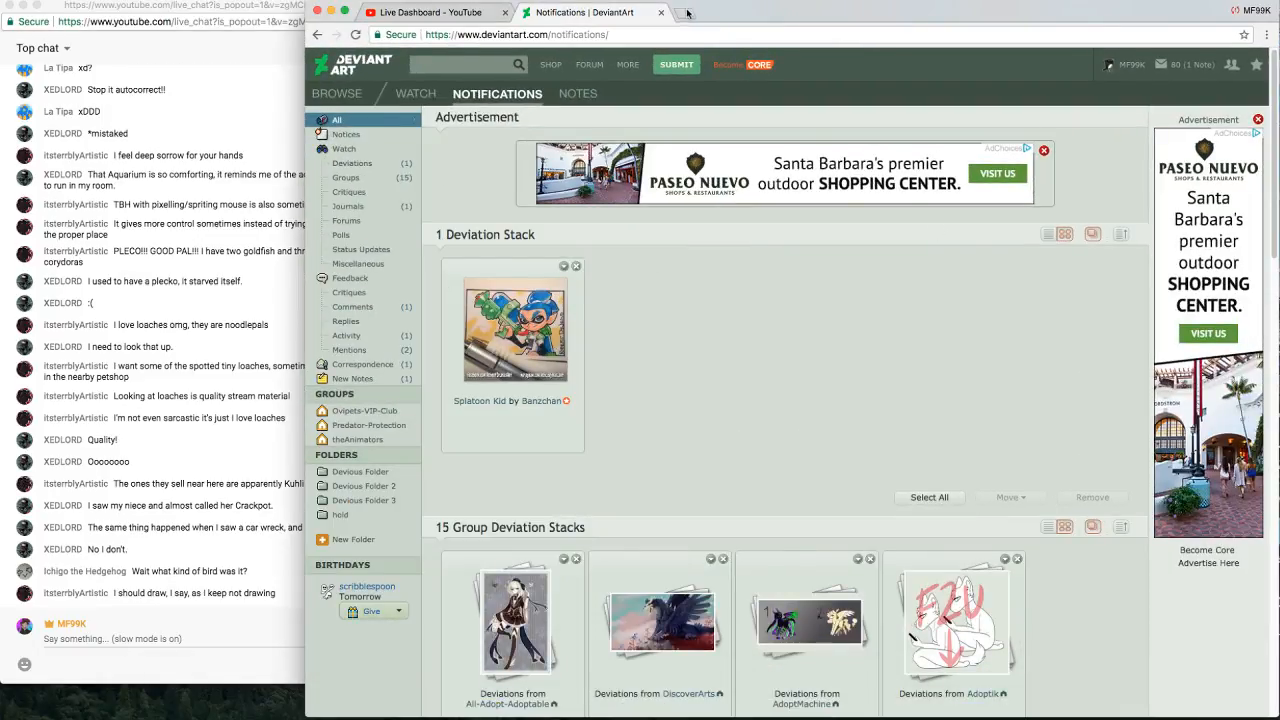
left_click(686, 12)
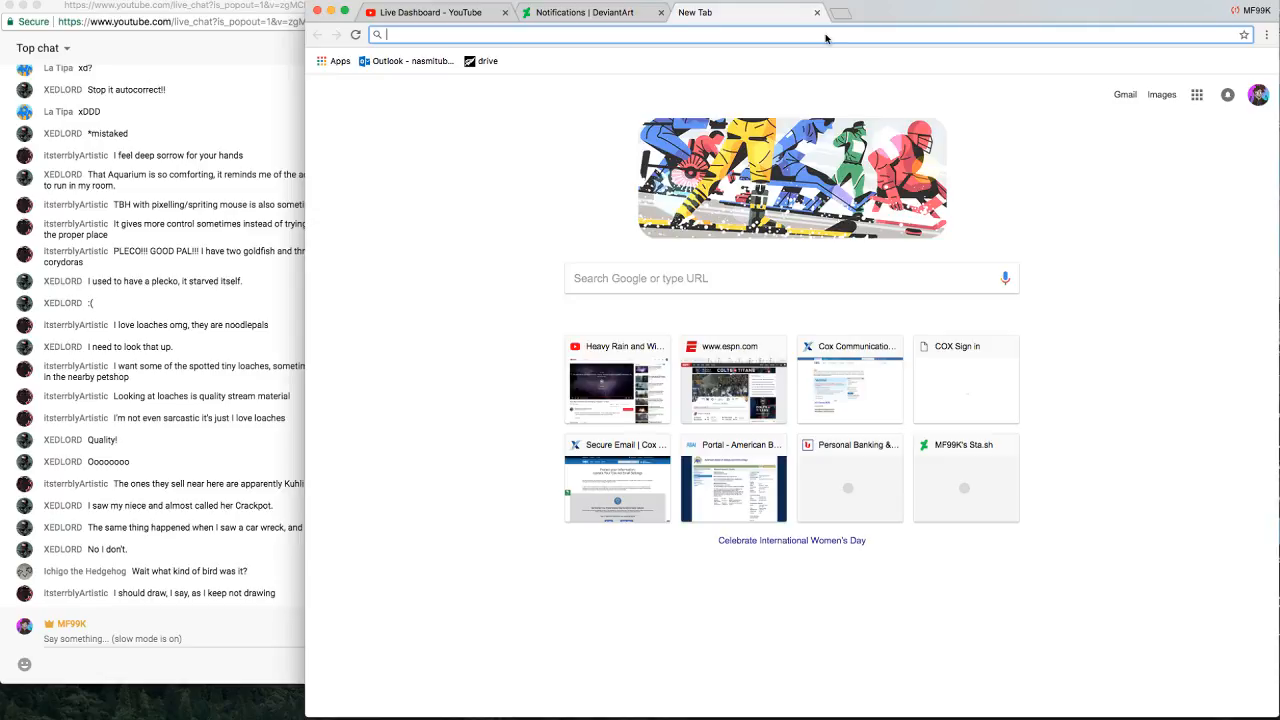
type("western gre")
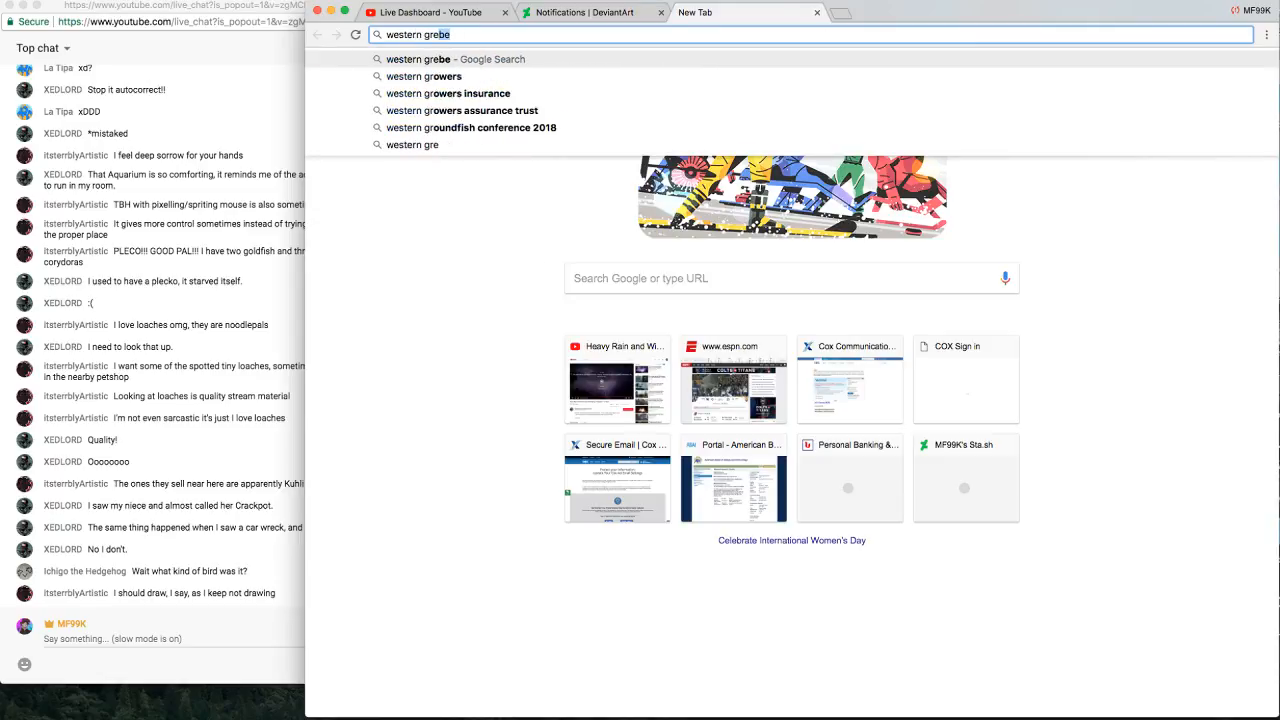
key("Return")
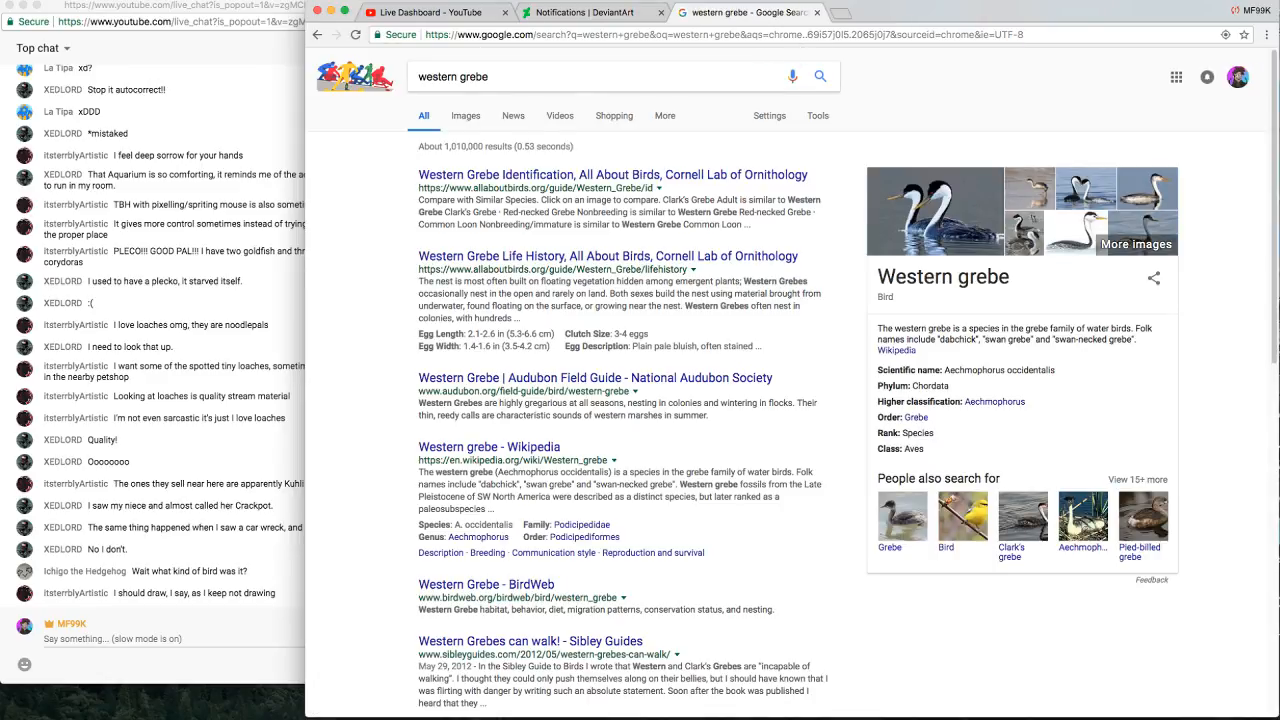
left_click(464, 121)
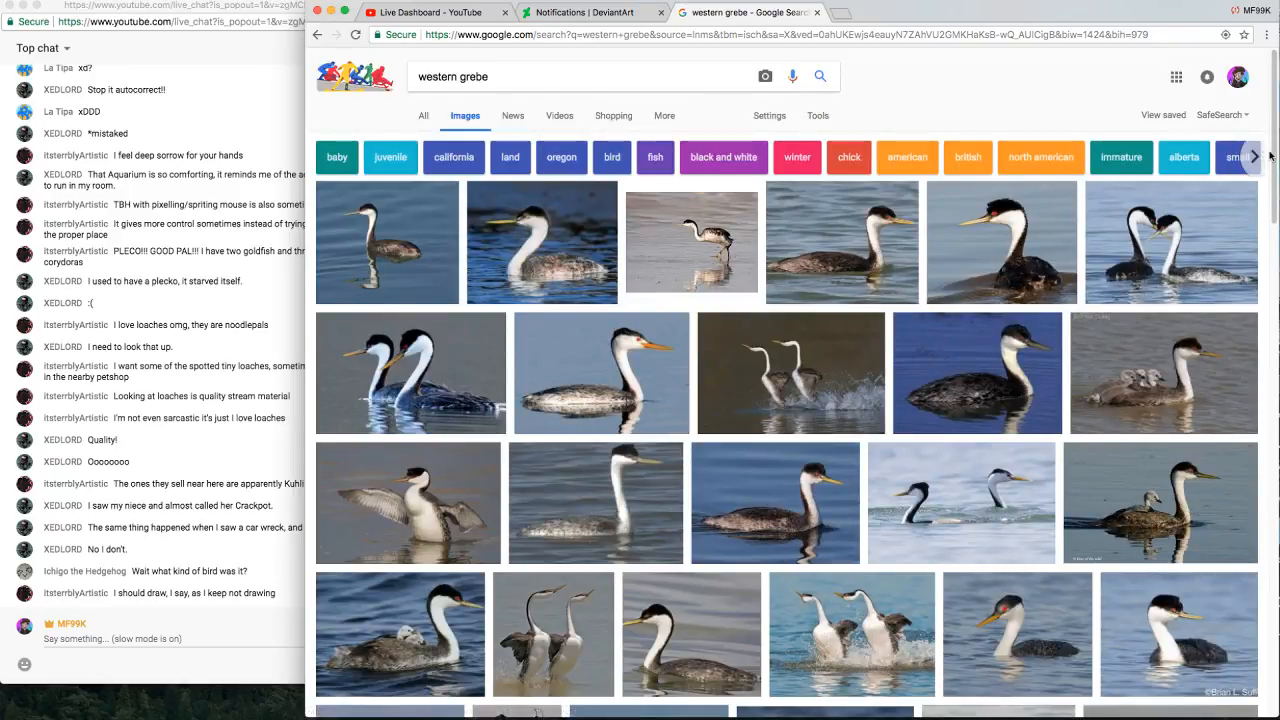
Browse the grebe photos and preview the bird walking on the beach and the related one with raised wings.
scroll(1268, 248, "down", 5)
scroll(1271, 252, "down", 2)
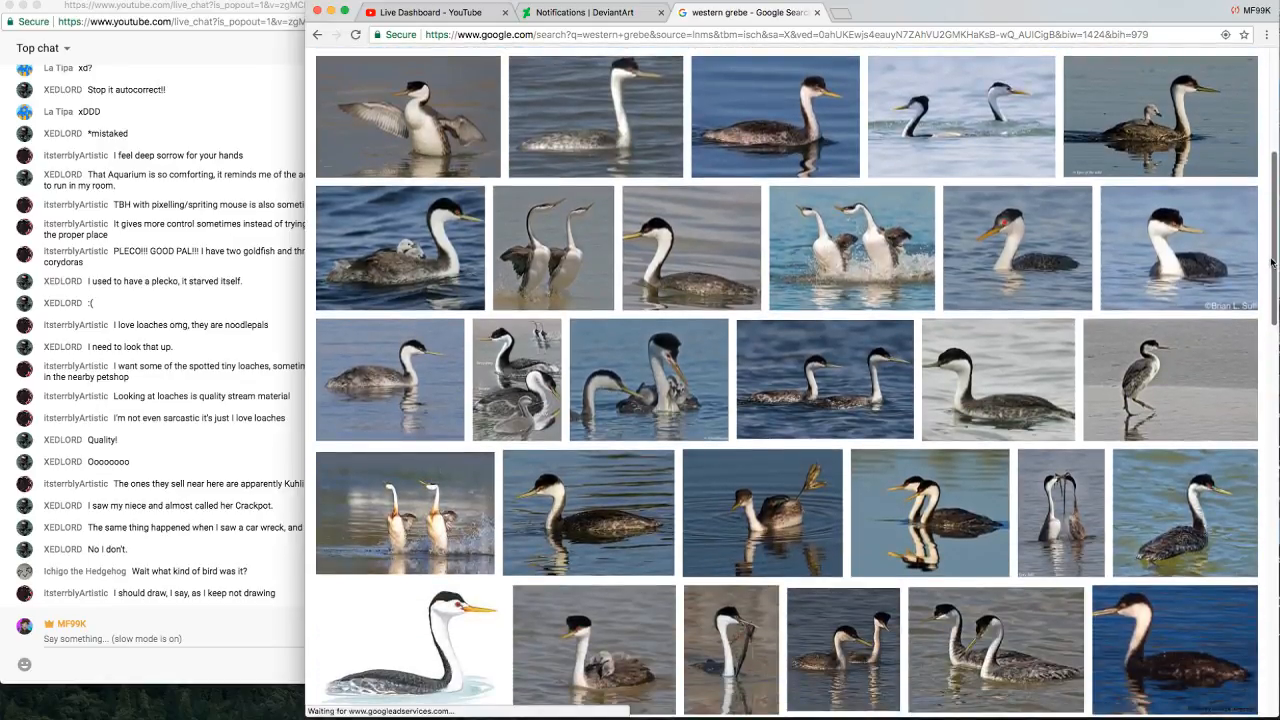
left_click(1178, 357)
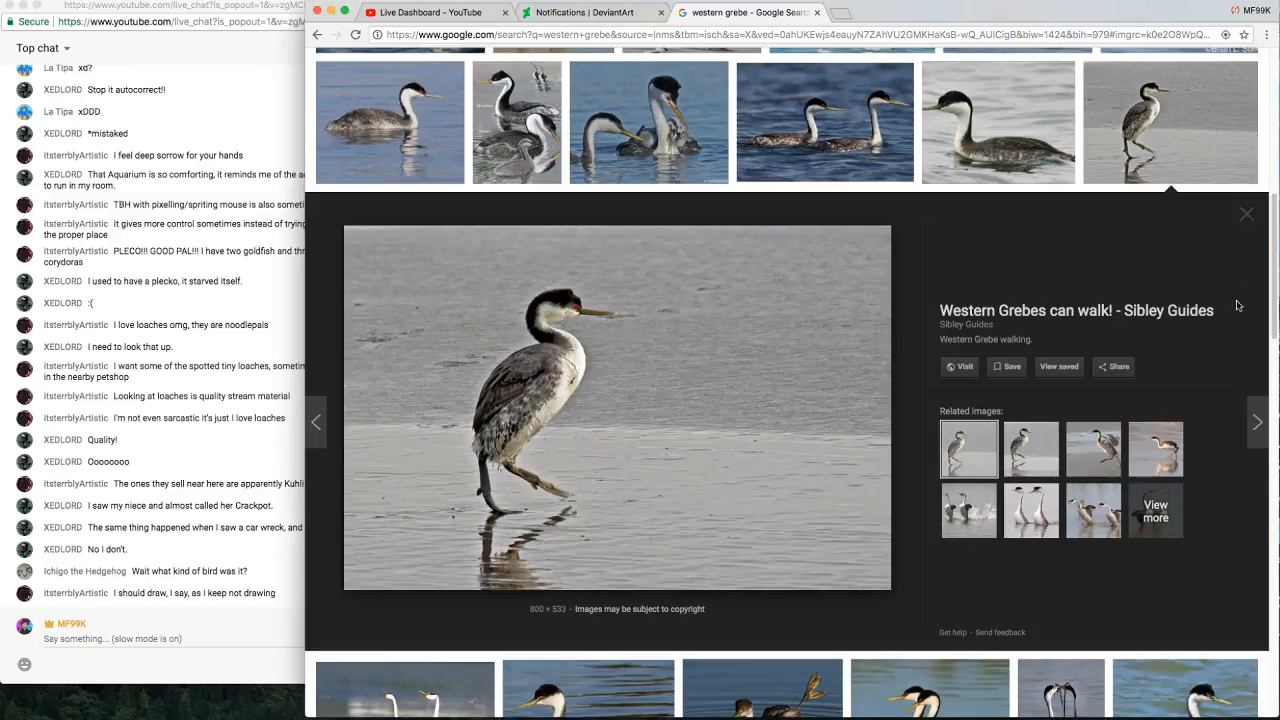
left_click(1100, 452)
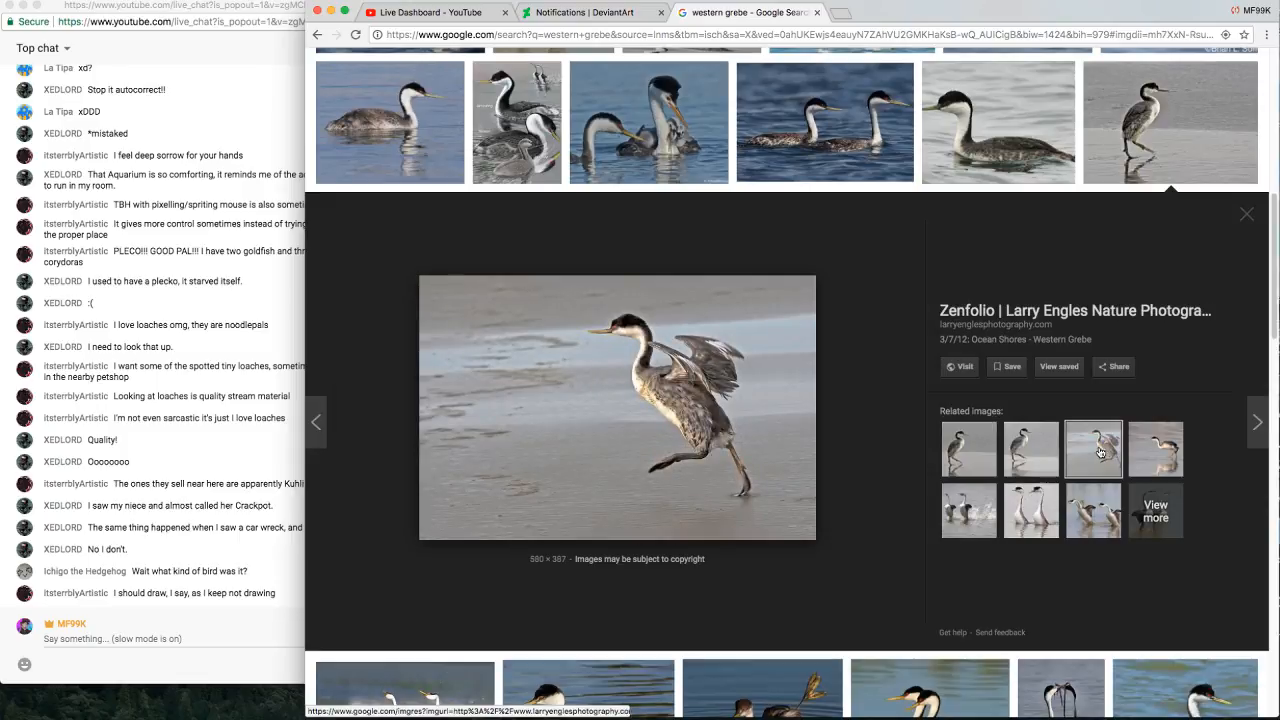
left_click(1246, 222)
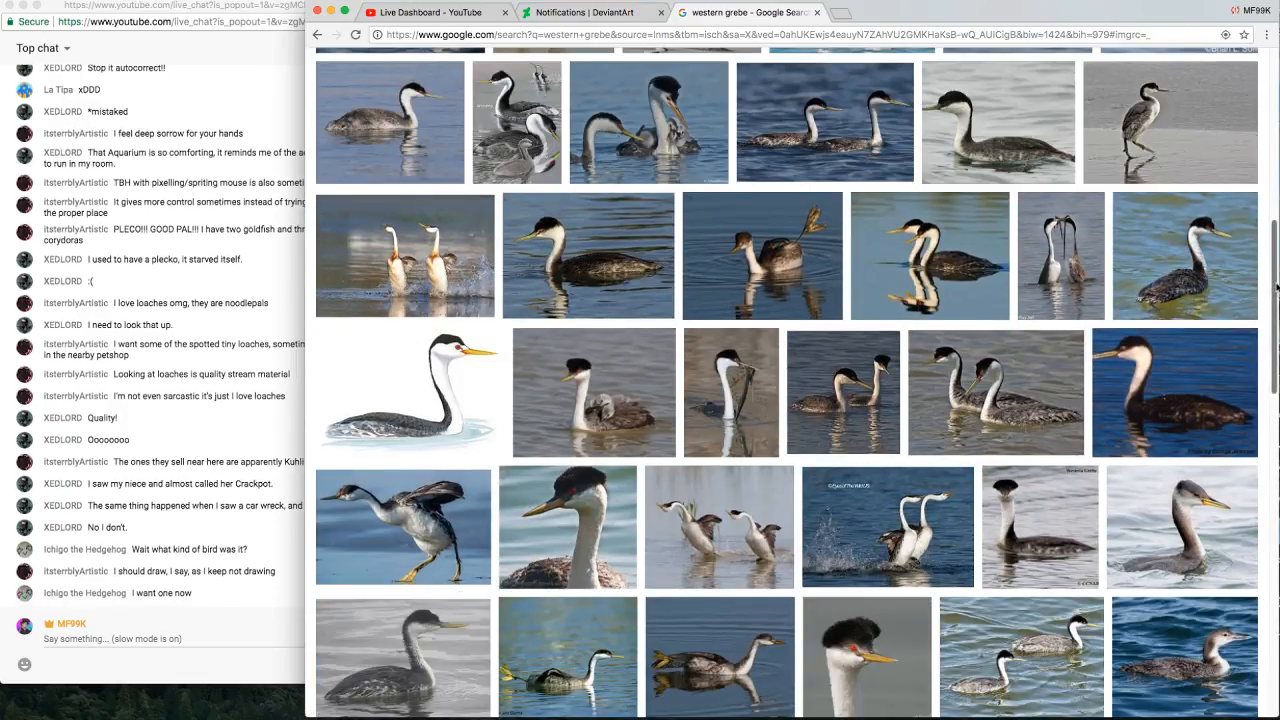
Preview the photos of two grebes rushing across the water and of a single grebe swimming on blue water.
left_click_drag(1277, 287, 1273, 112)
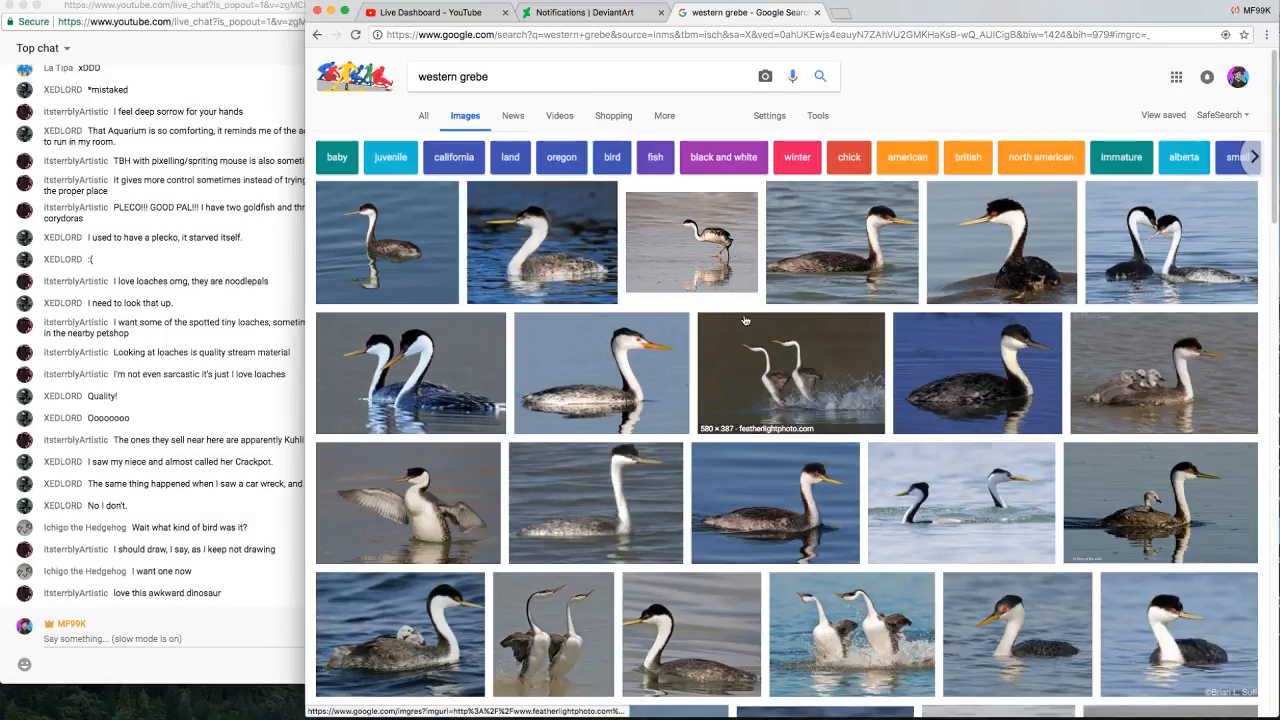
left_click(762, 370)
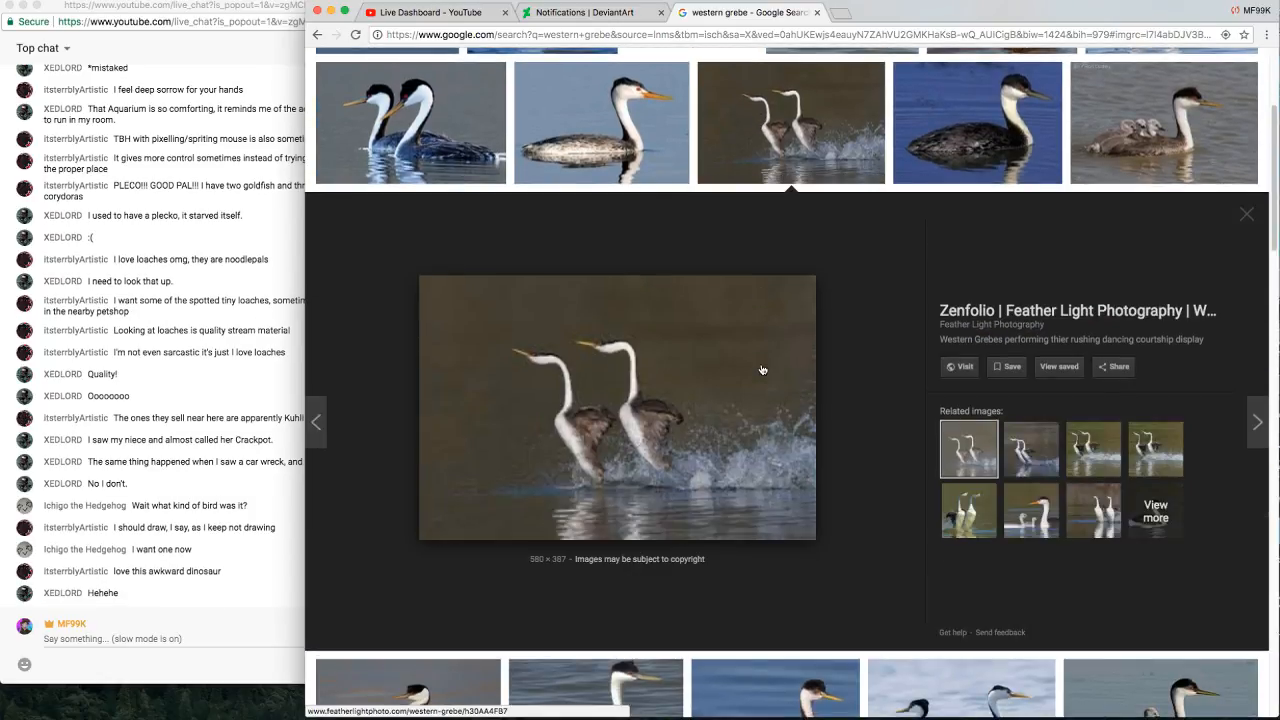
left_click(980, 140)
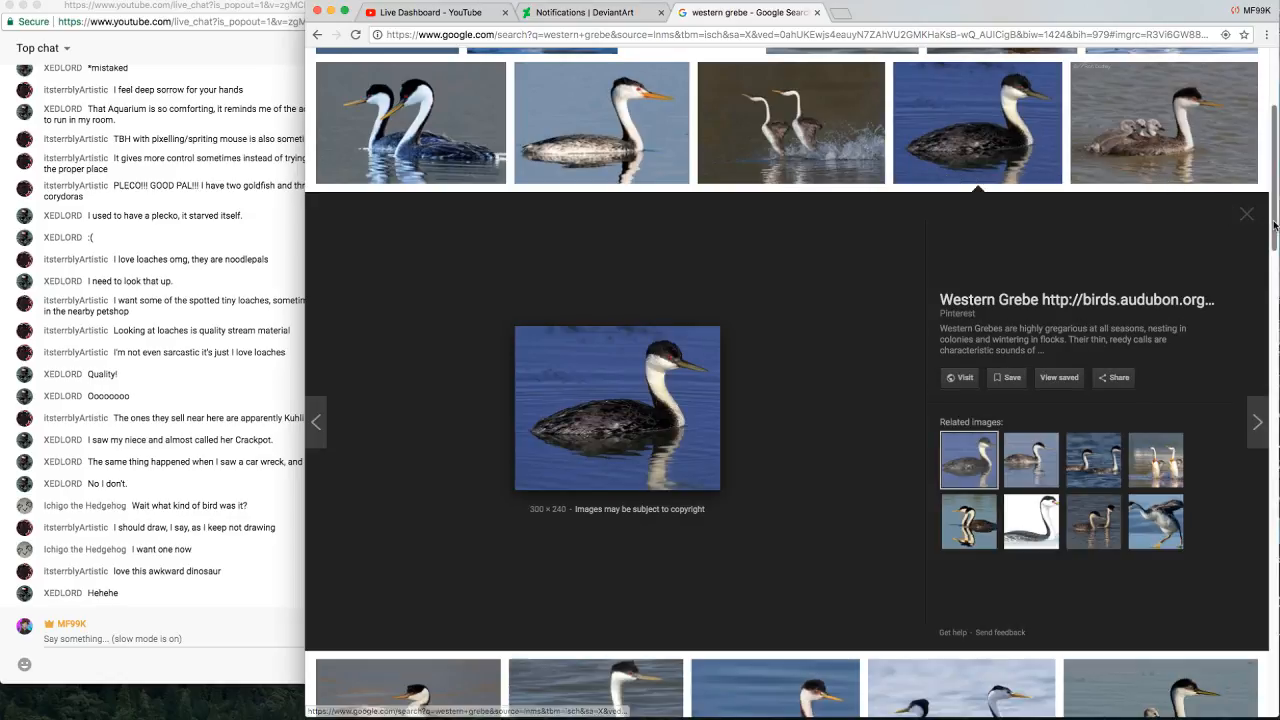
scroll(1271, 183, "up", 3)
scroll(1271, 183, "up", 2)
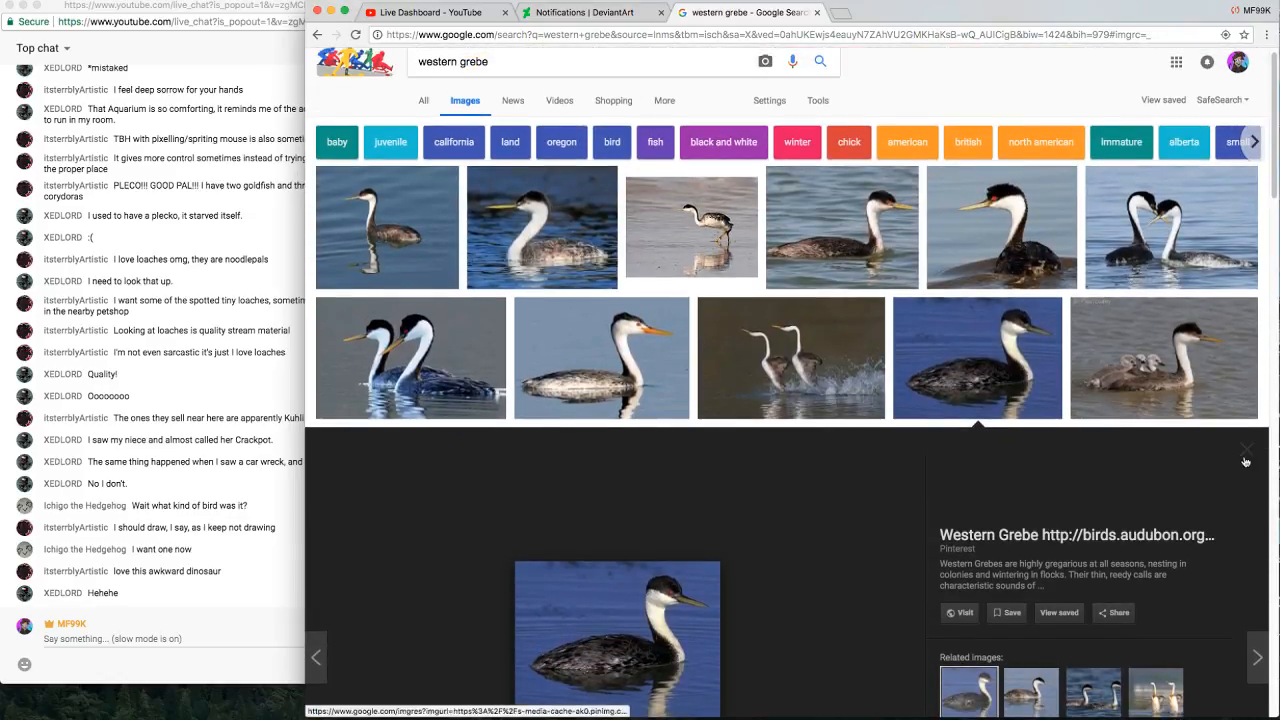
left_click(1245, 450)
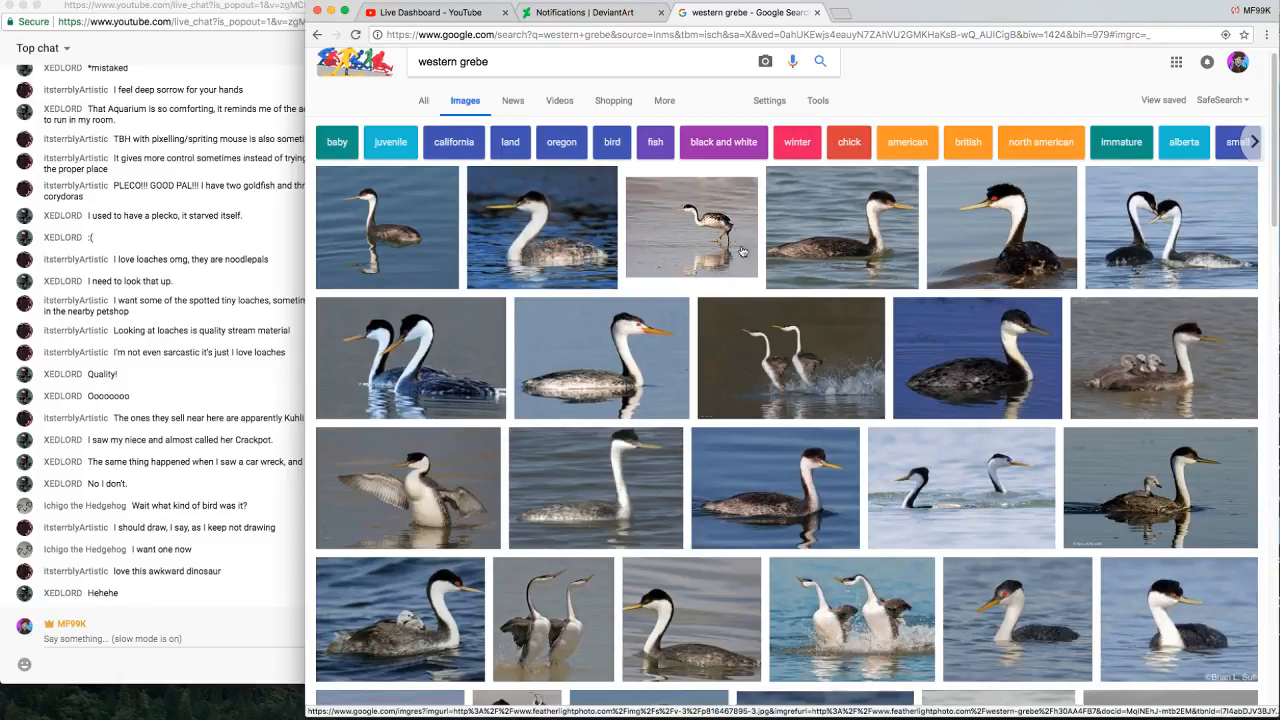
left_click(775, 354)
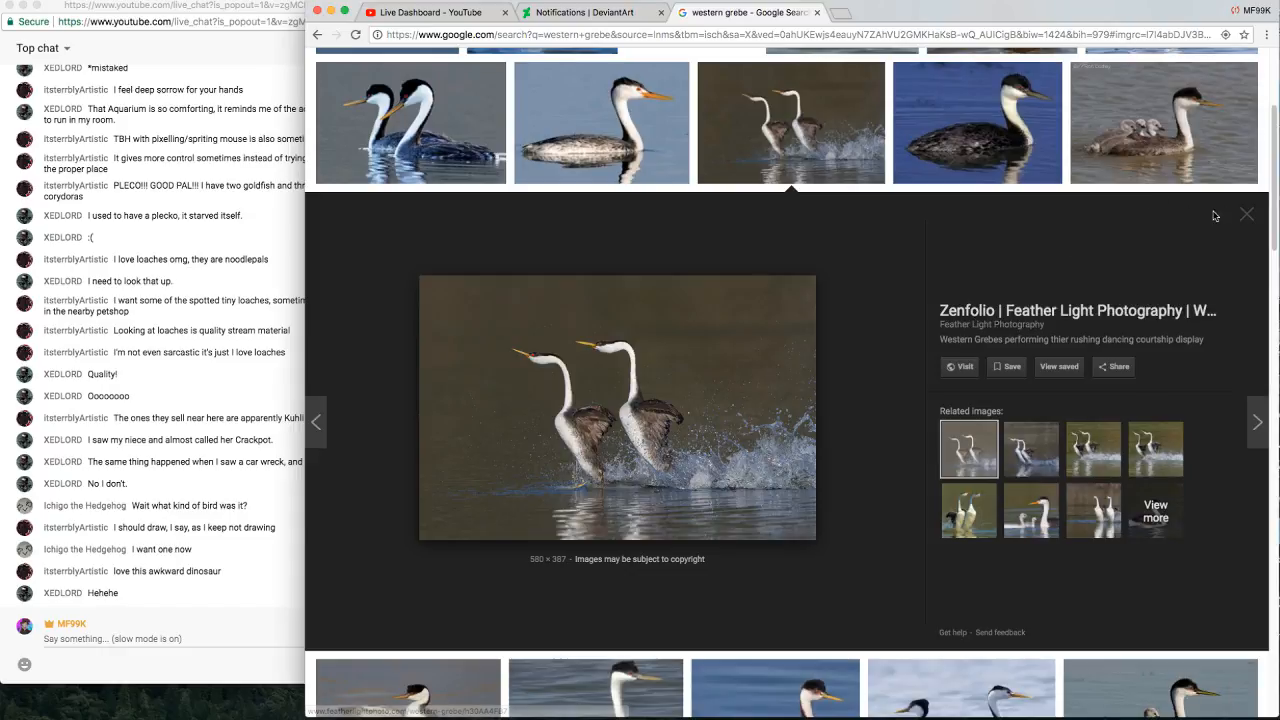
left_click(1250, 215)
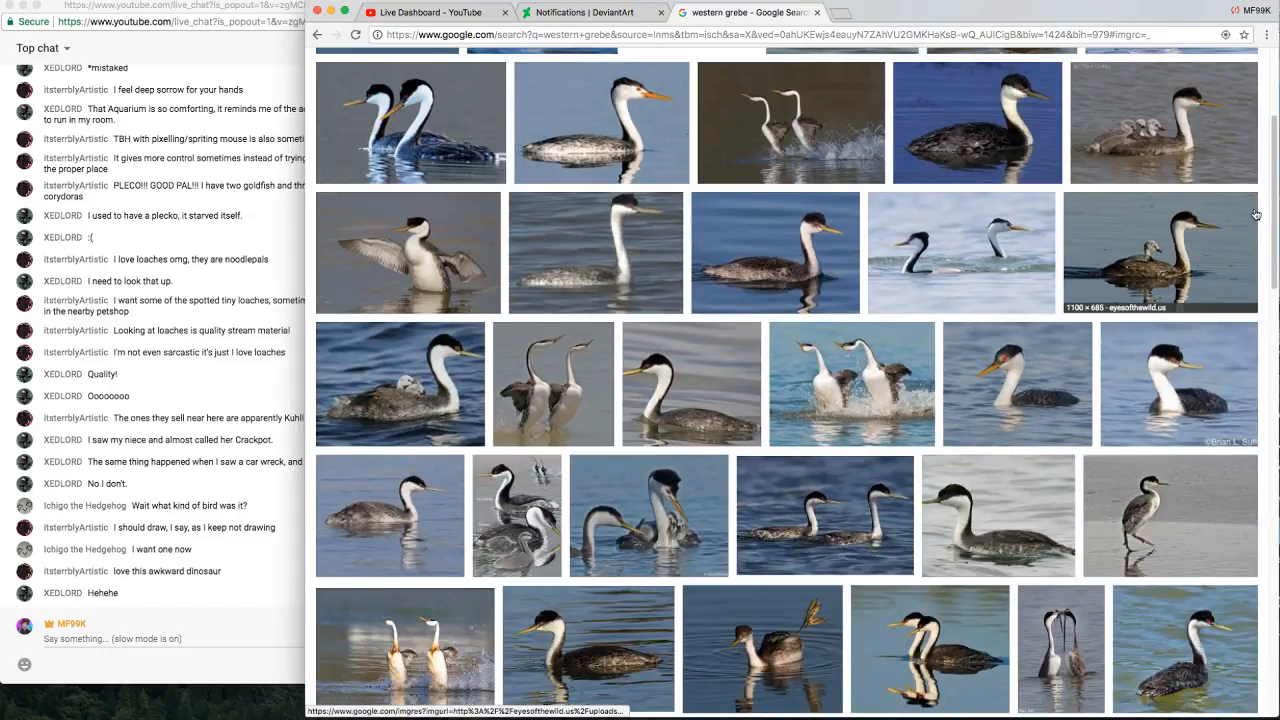
Preview the BirdNote photo of two grebes dancing on the water, then close the image search and return to Illustrator.
left_click(815, 384)
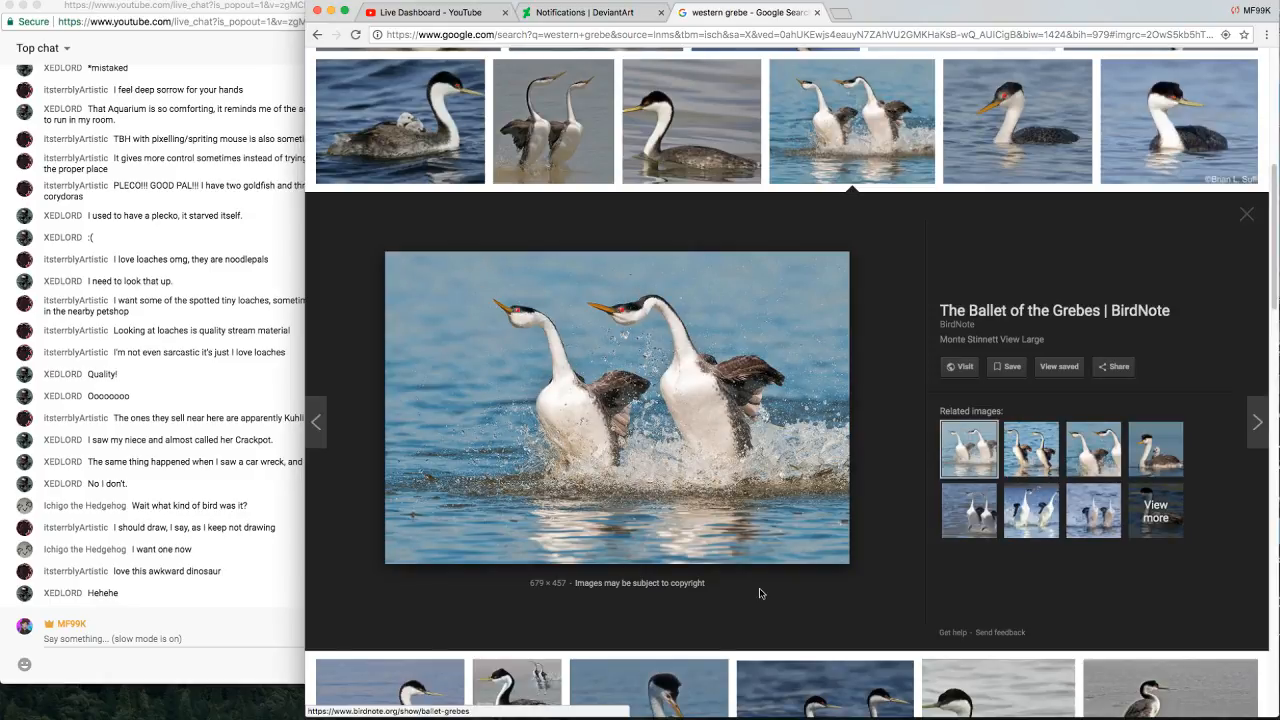
left_click(816, 12)
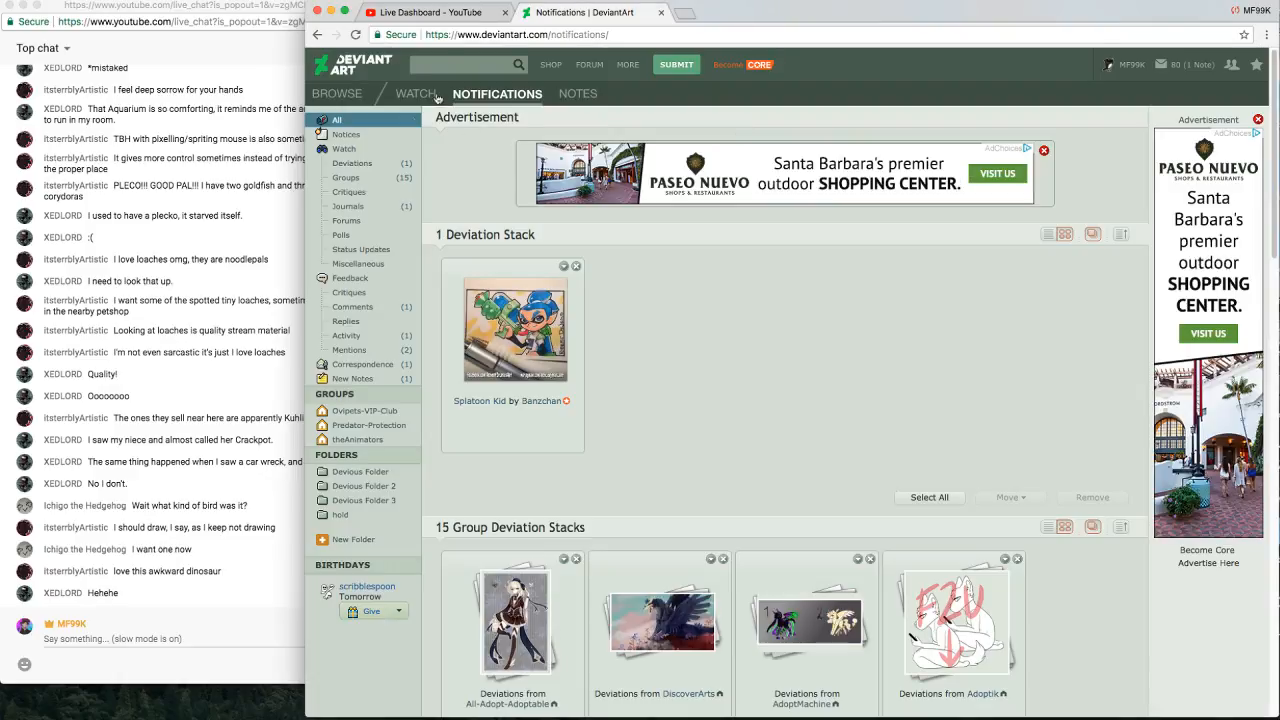
left_click(331, 11)
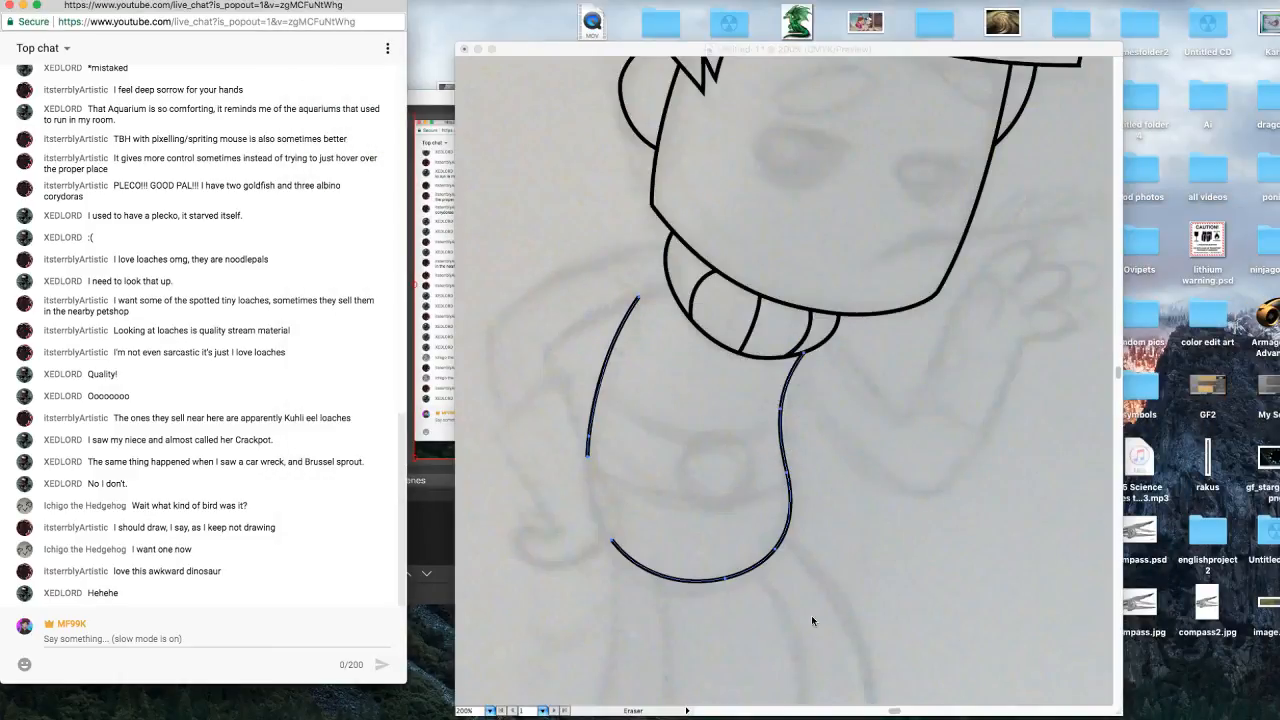
left_click(794, 597)
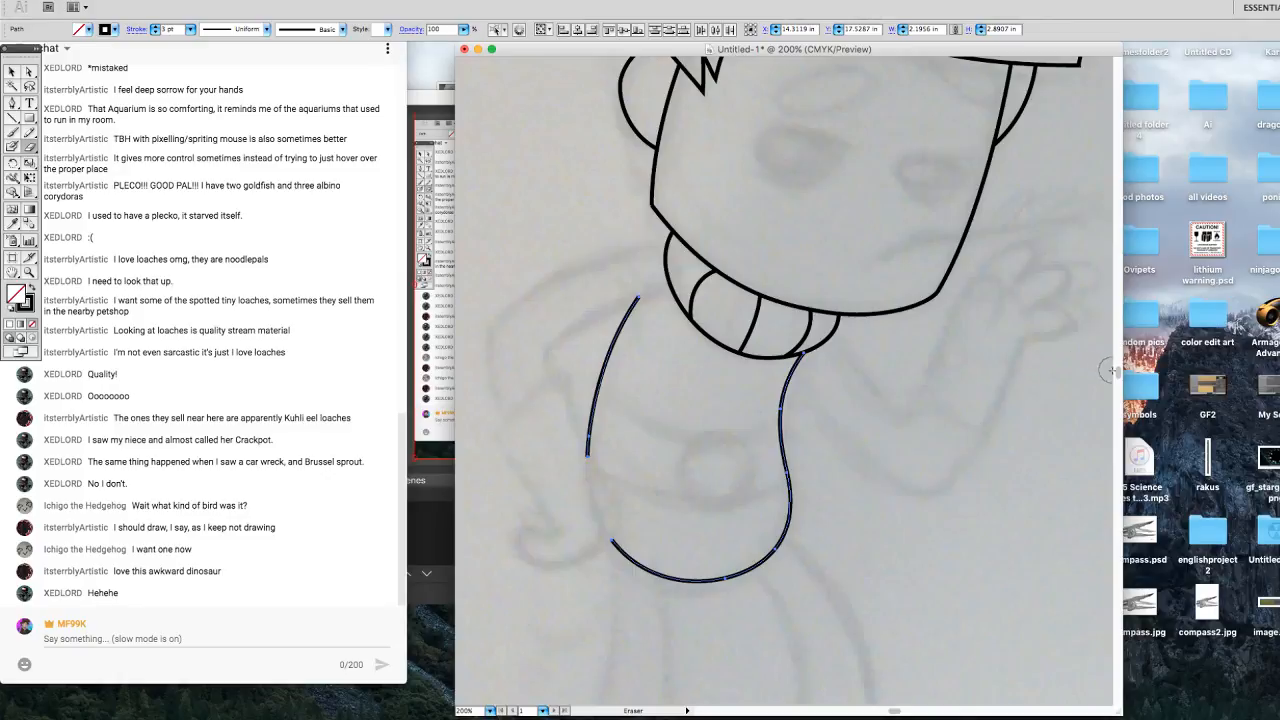
Start the sketched left arm's shoulder line with the Pen tool, drawing a short curve outward from the collar's upper-left edge.
left_click_drag(1118, 372, 1119, 371)
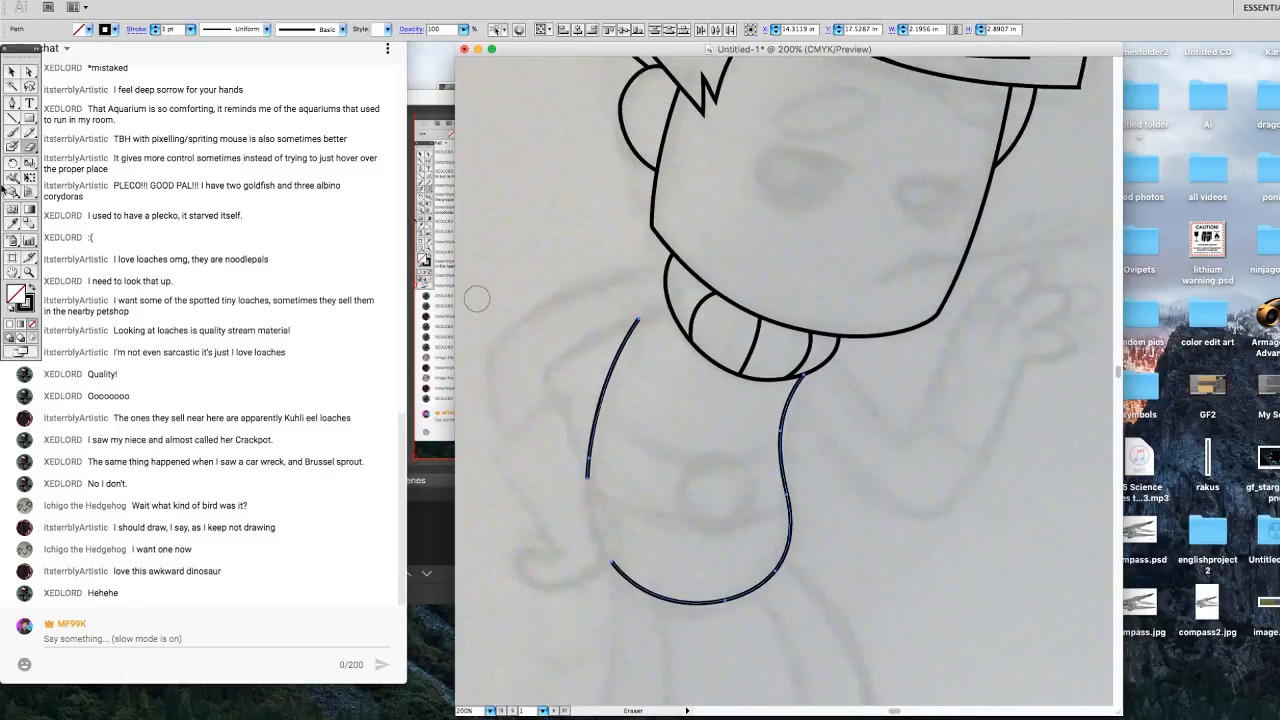
left_click(30, 134)
left_click(13, 178)
left_click(12, 103)
left_click_drag(665, 268, 538, 307)
Nudge the shoulder line's free endpoint outward and down until it reaches the corner of the sketched arm, leaving no stray path behind.
key("Down")
key("Down")
key("Down")
key("Down")
key("Down")
key("Down")
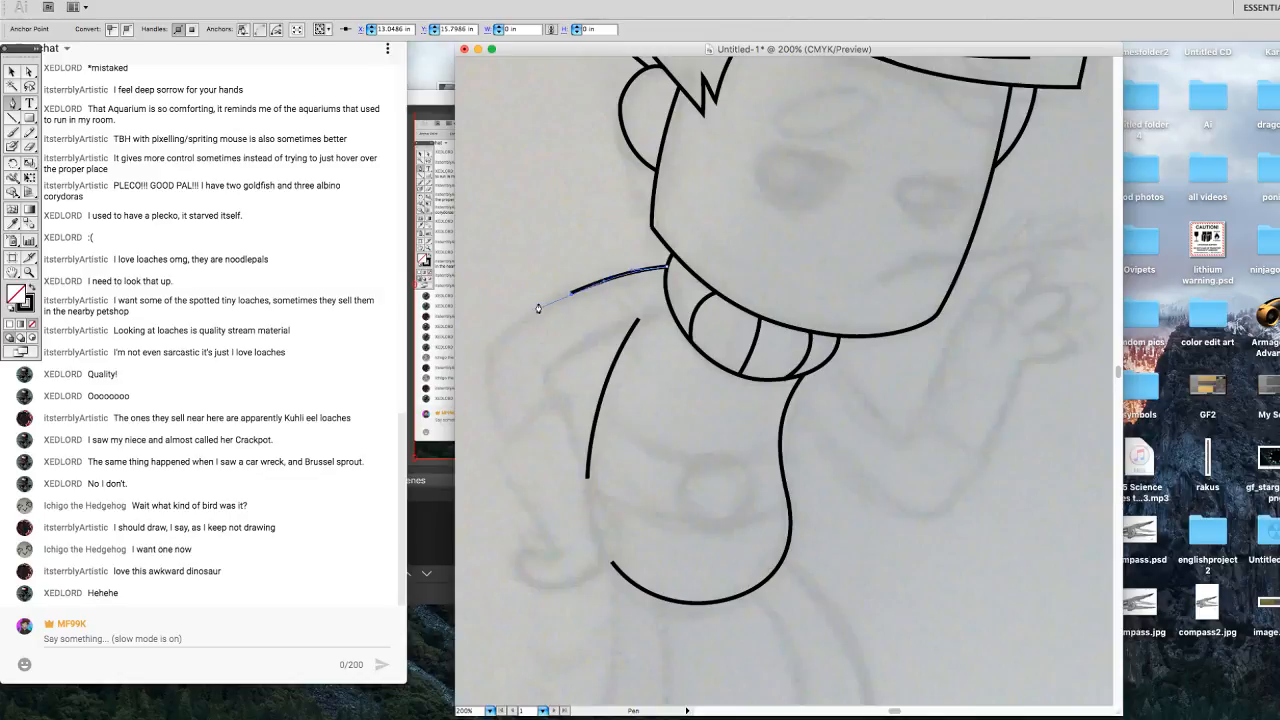
key("Left")
key("Left")
key("Left")
key("Left")
key("Left")
key("Left")
key("Left")
key("Left")
key("Left")
key("Left")
key("Left")
key("Left")
key("Left")
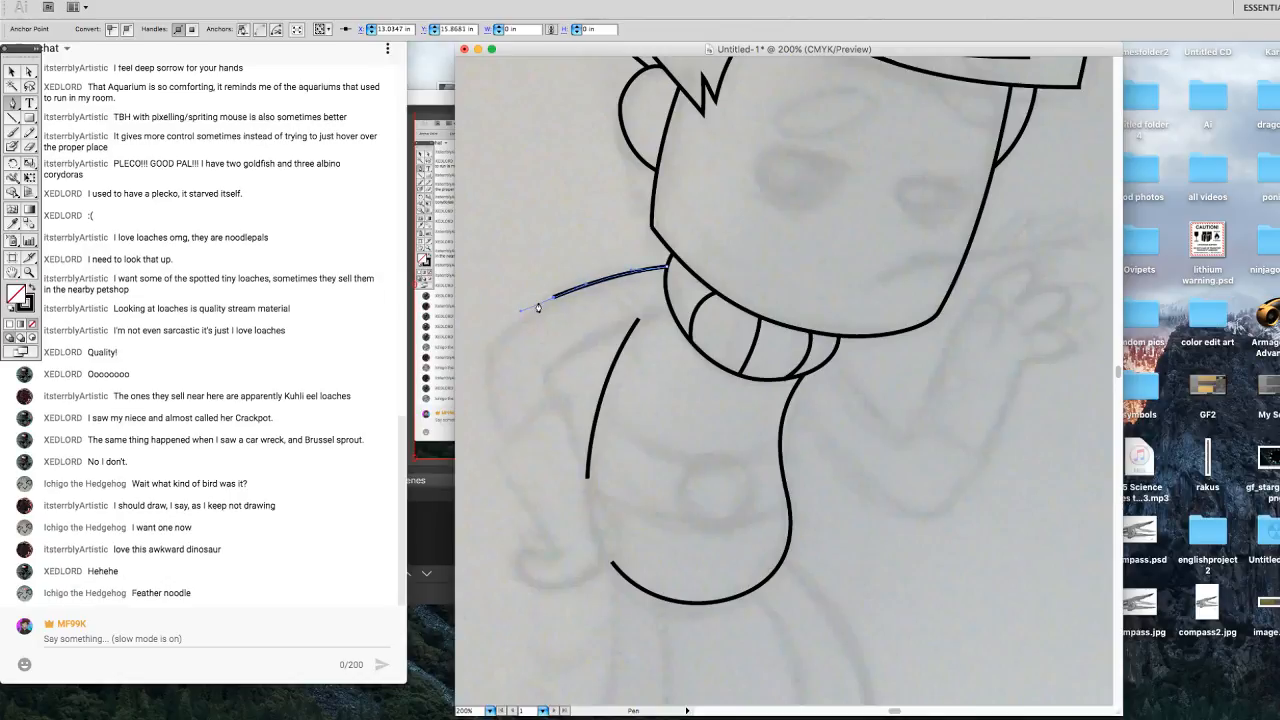
key("Down")
key("Down")
key("Down")
key("Down")
key("Down")
key("Down")
key("Down")
key("Down")
key("Down")
key("Down")
key("Down")
key("Down")
key("Down")
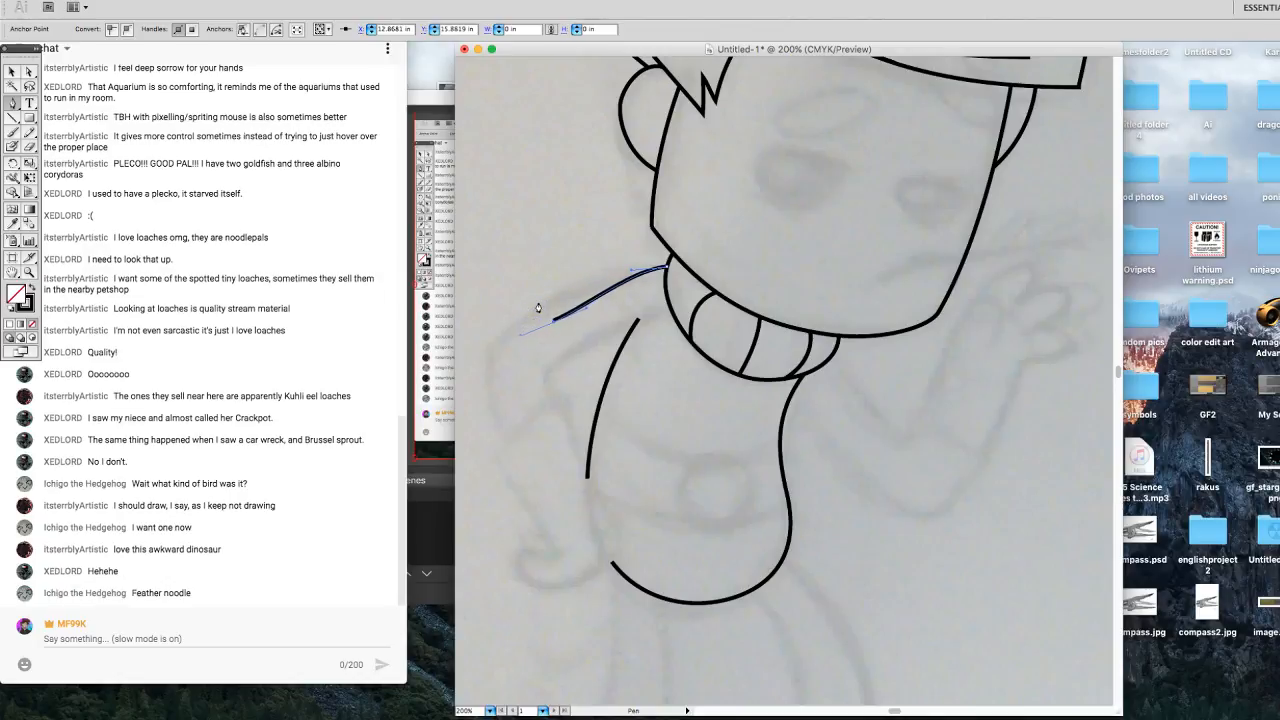
key("Left")
key("Left")
key("Left")
key("Left")
key("Left")
key("Left")
key("Left")
key("Left")
key("Left")
key("Left")
key("Left")
key("Left")
key("Left")
key("Left")
key("Left")
key("Left")
key("Left")
key("Left")
key("Left")
key("Left")
key("Left")
key("Left")
key("Left")
key("Left")
key("Left")
key("Left")
key("Left")
key("Left")
key("Down")
key("Down")
key("Down")
key("Down")
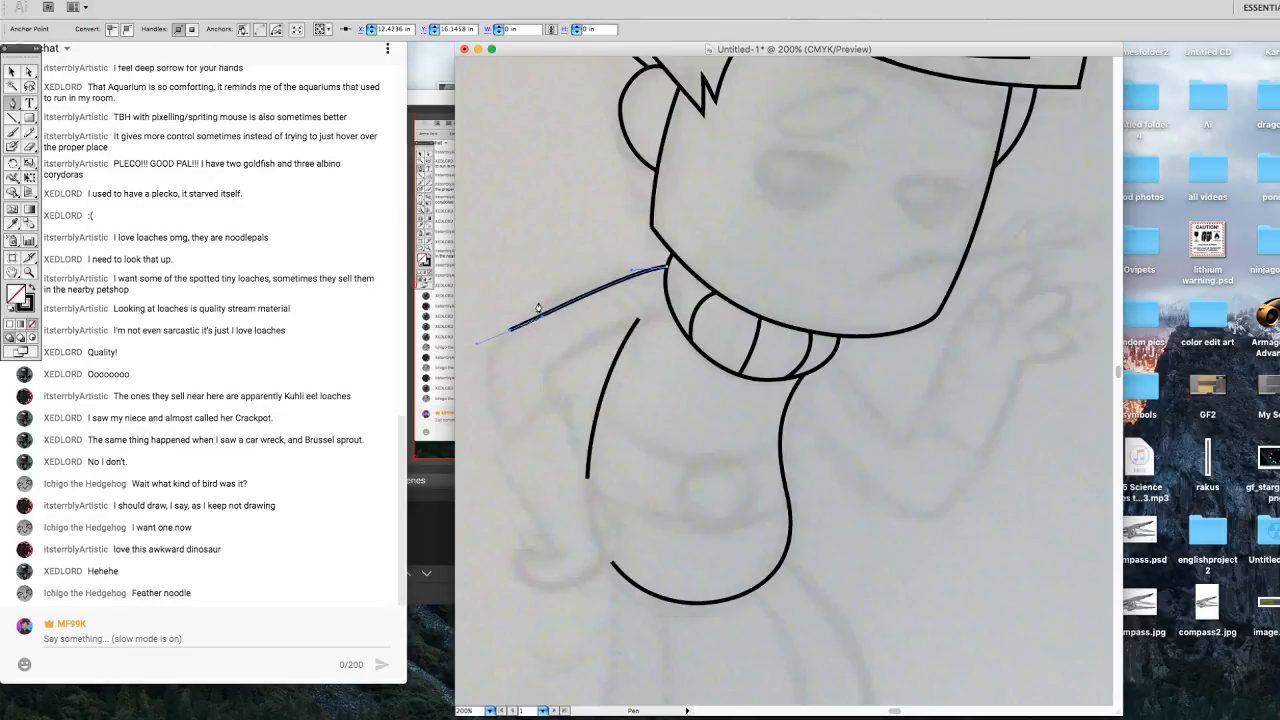
key("Left")
key("Left")
key("Left")
key("Left")
key("Left")
key("Left")
key("Left")
key("Left")
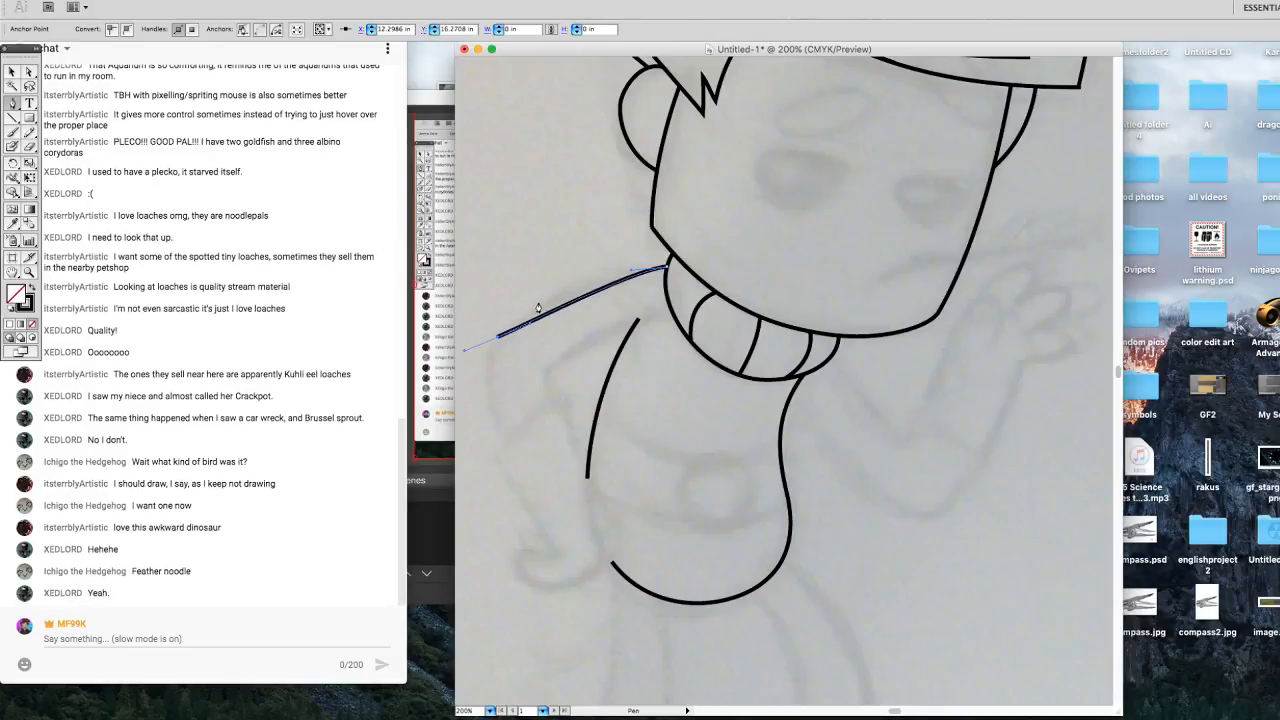
key("Down")
key("Left")
key("Left")
key("Left")
key("Left")
key("Left")
key("Down")
key("Down")
key("Down")
key("Down")
key("Down")
mouse_move(515, 319)
left_mouse_down()
mouse_move(534, 315)
mouse_move(536, 333)
left_mouse_up()
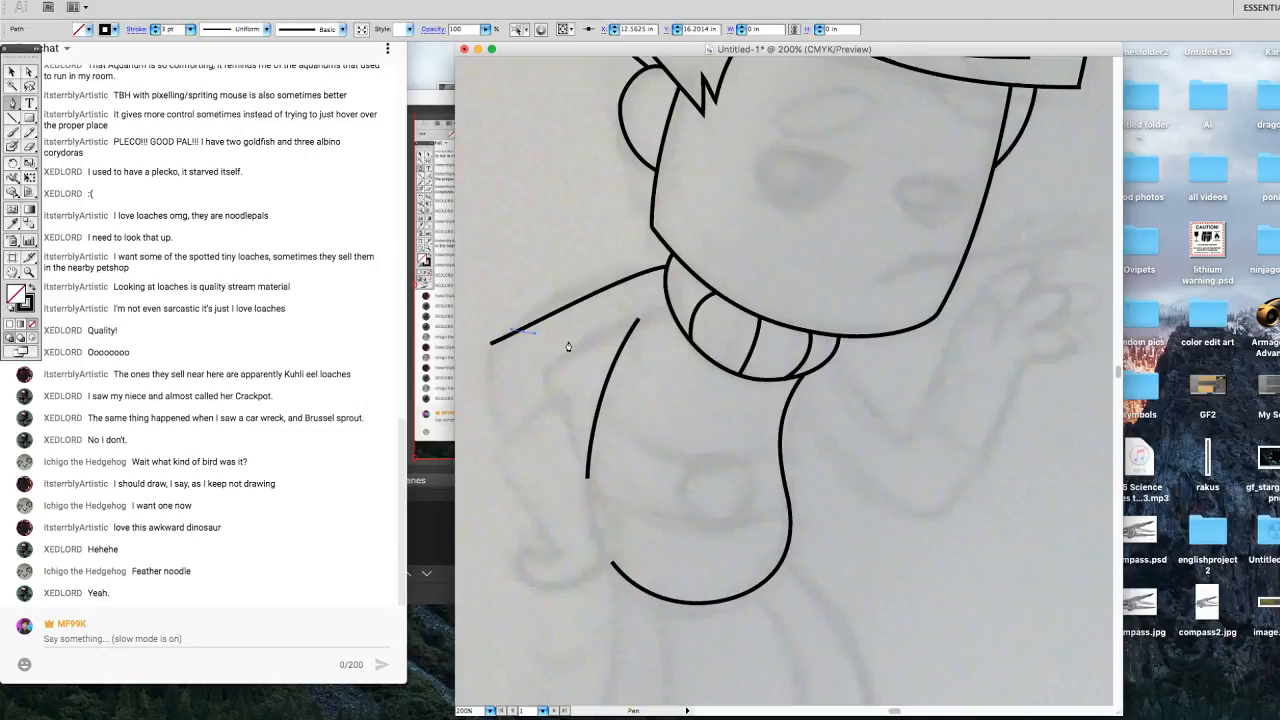
key("super+z")
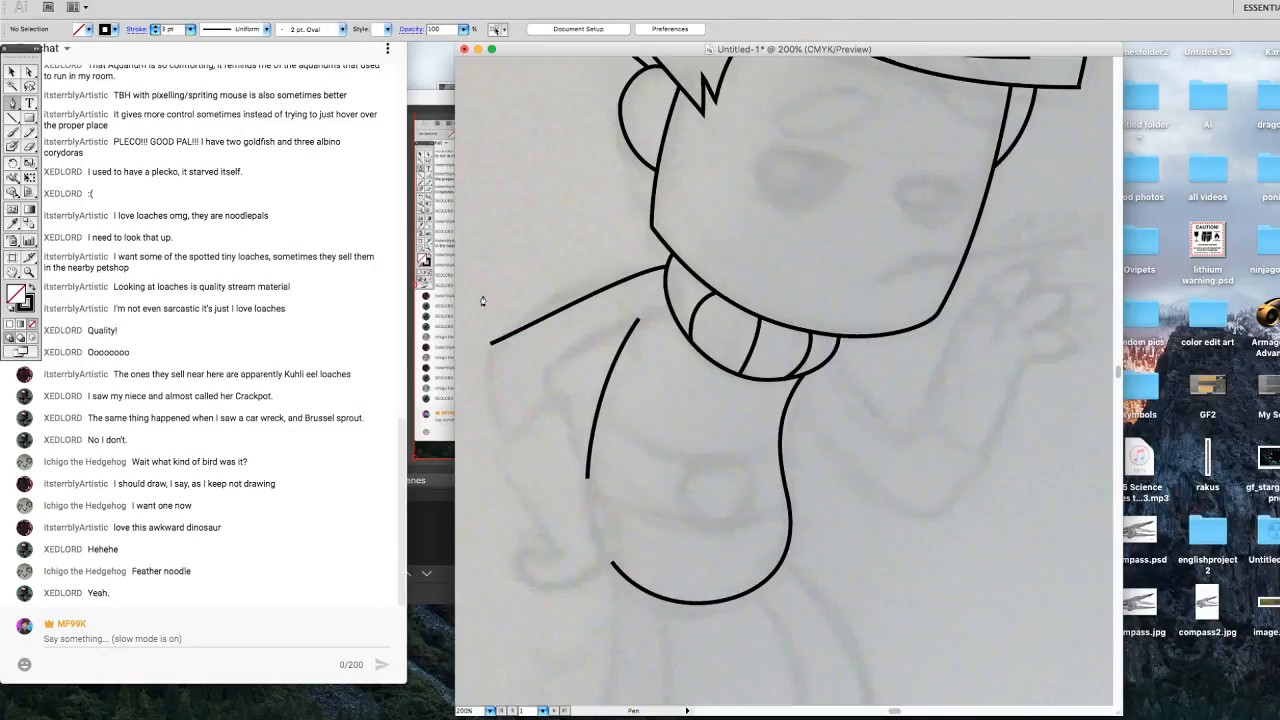
Bend the shoulder line into an upward arc by adjusting the direction handles at its outer end and at the collar.
left_click(30, 73)
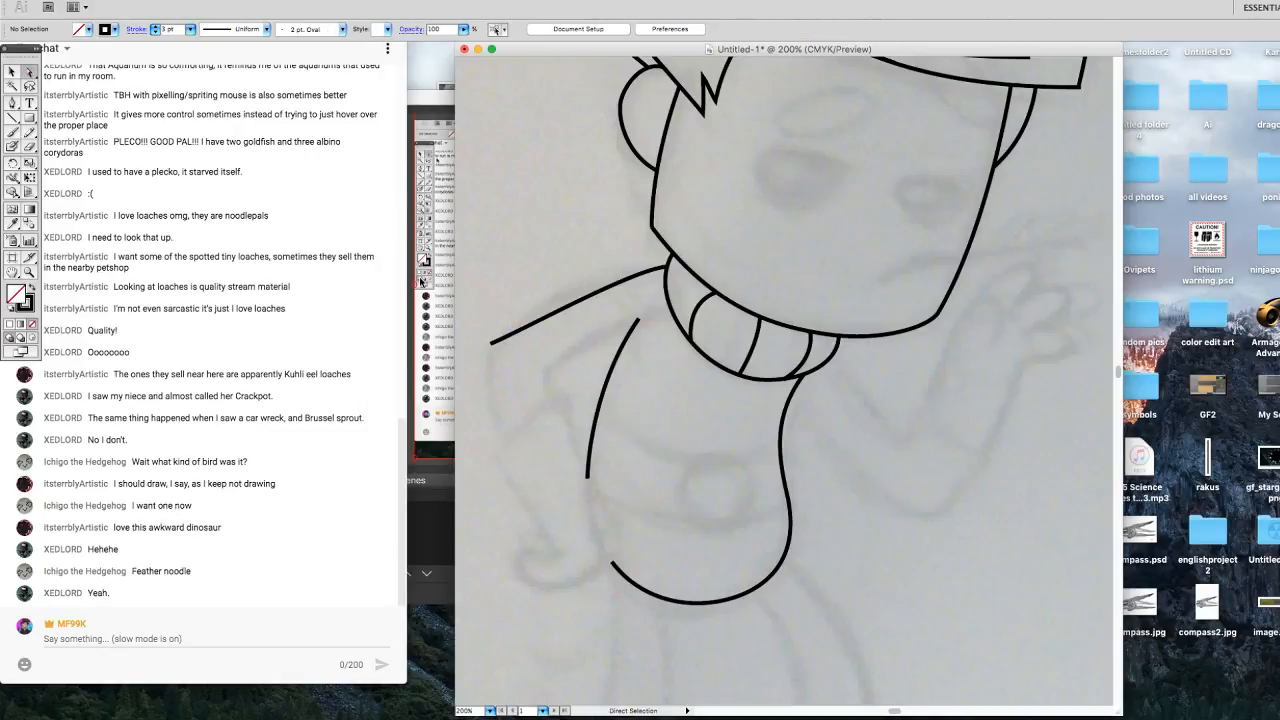
left_click(491, 345)
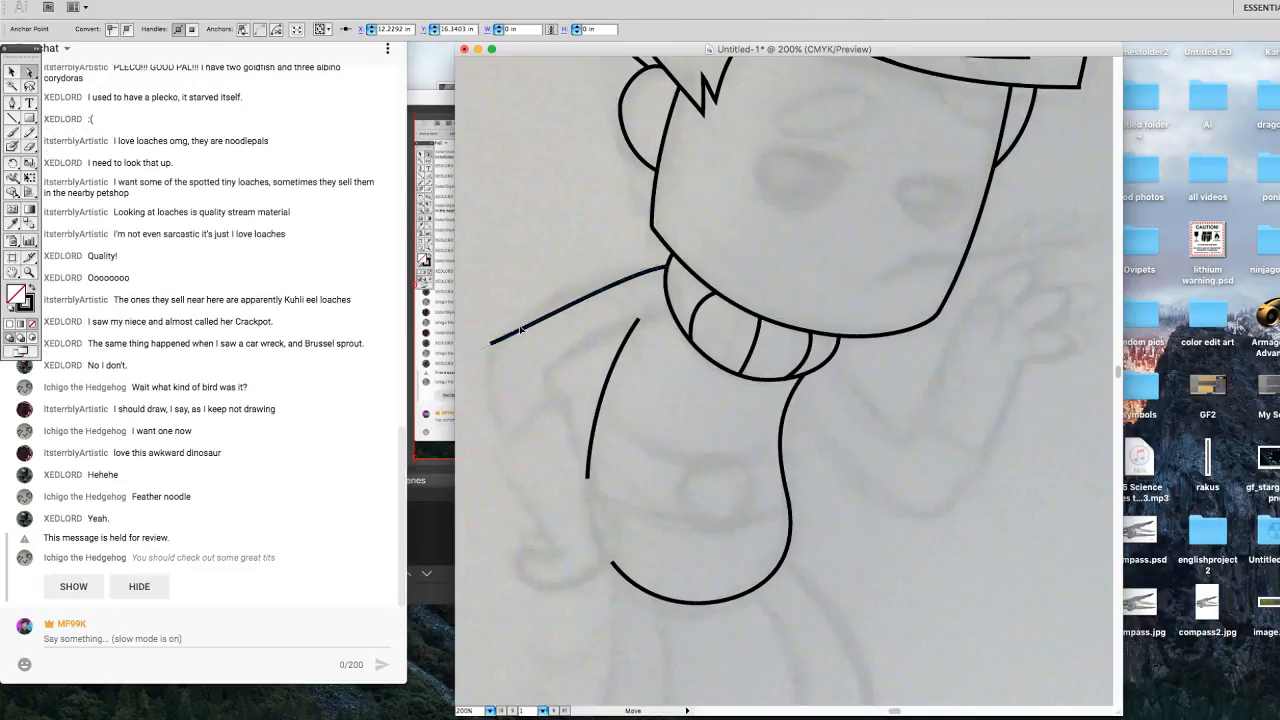
left_click_drag(520, 330, 525, 301)
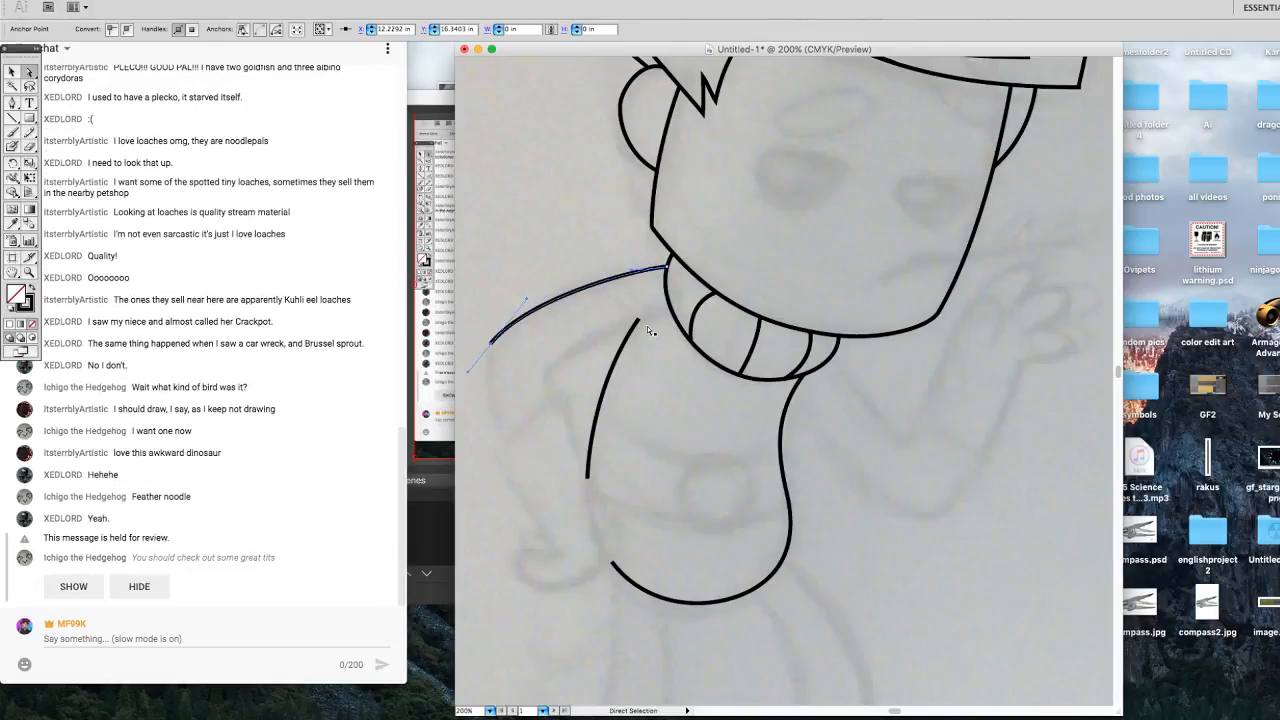
left_click_drag(632, 272, 651, 258)
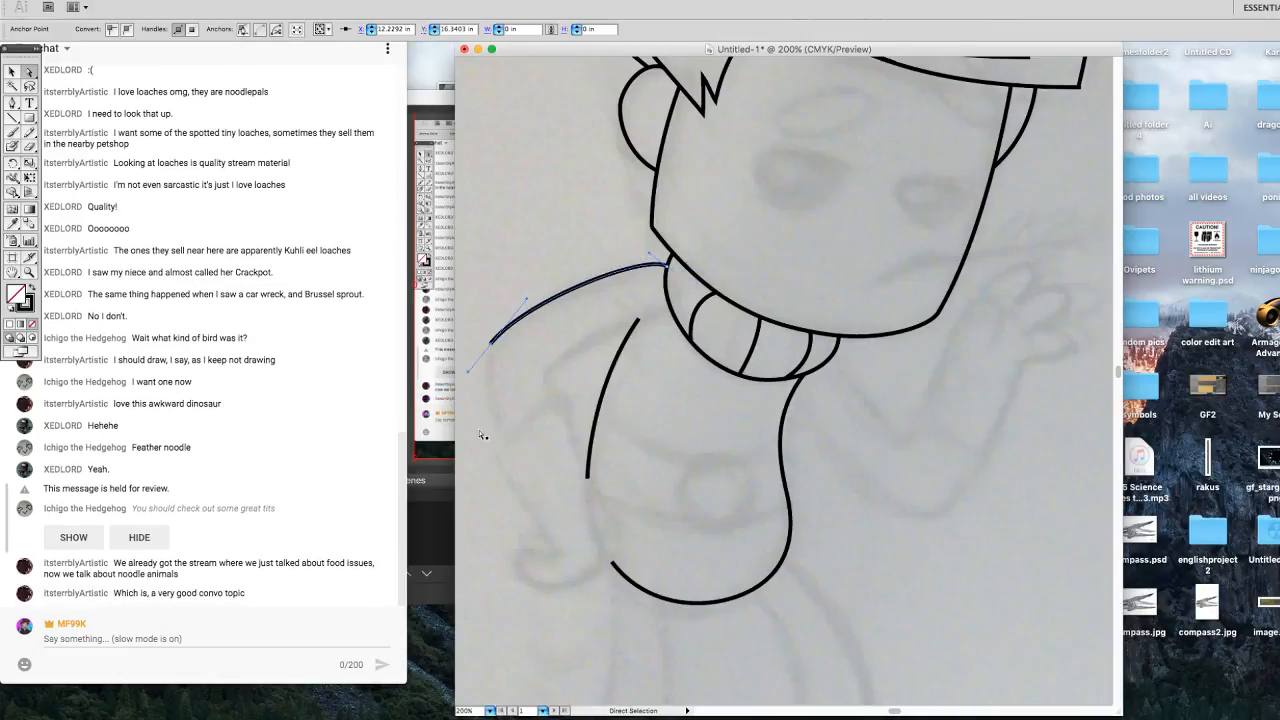
Switch to the YouTube live chat, show the message held for review and place the cursor in the message field.
left_click(80, 541)
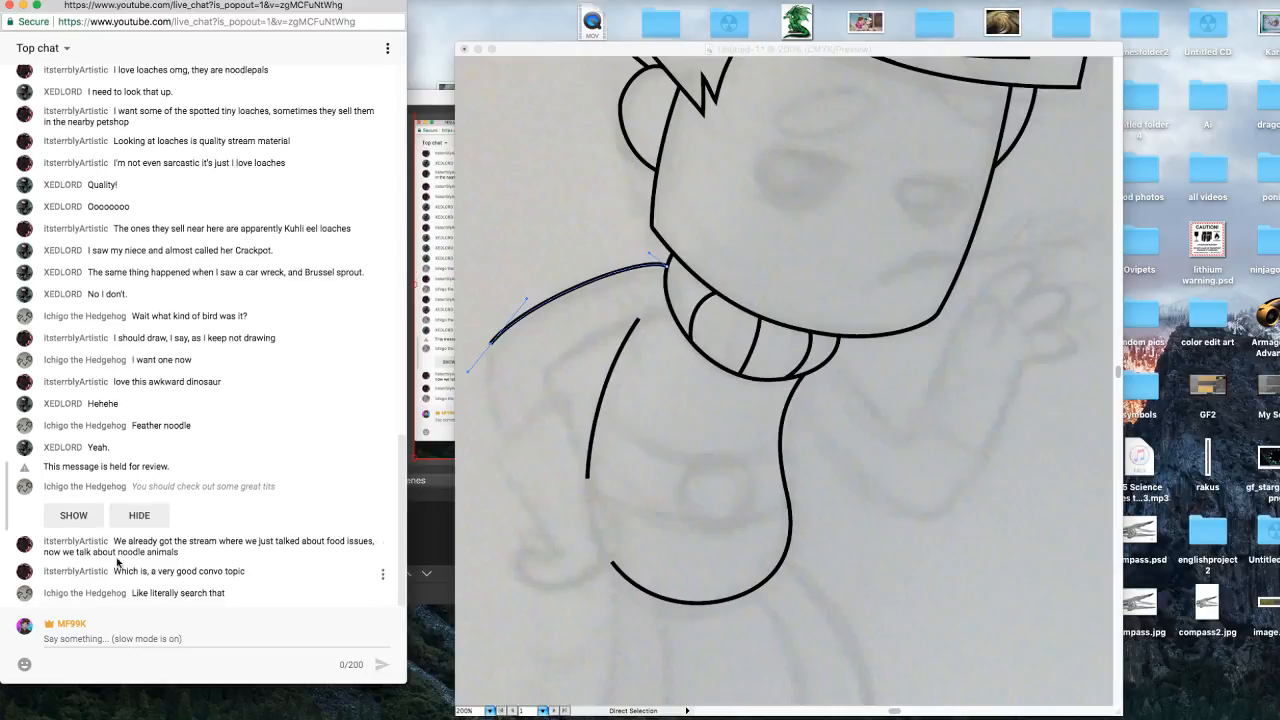
left_click(74, 523)
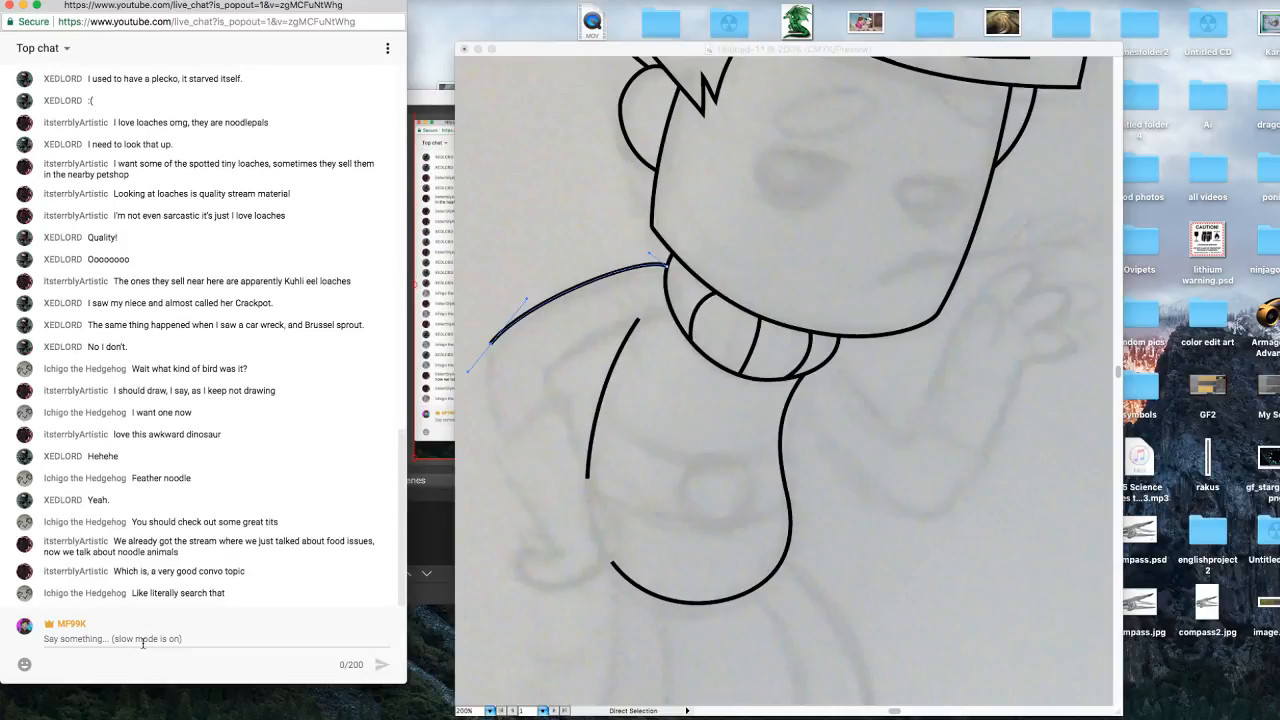
left_click(184, 636)
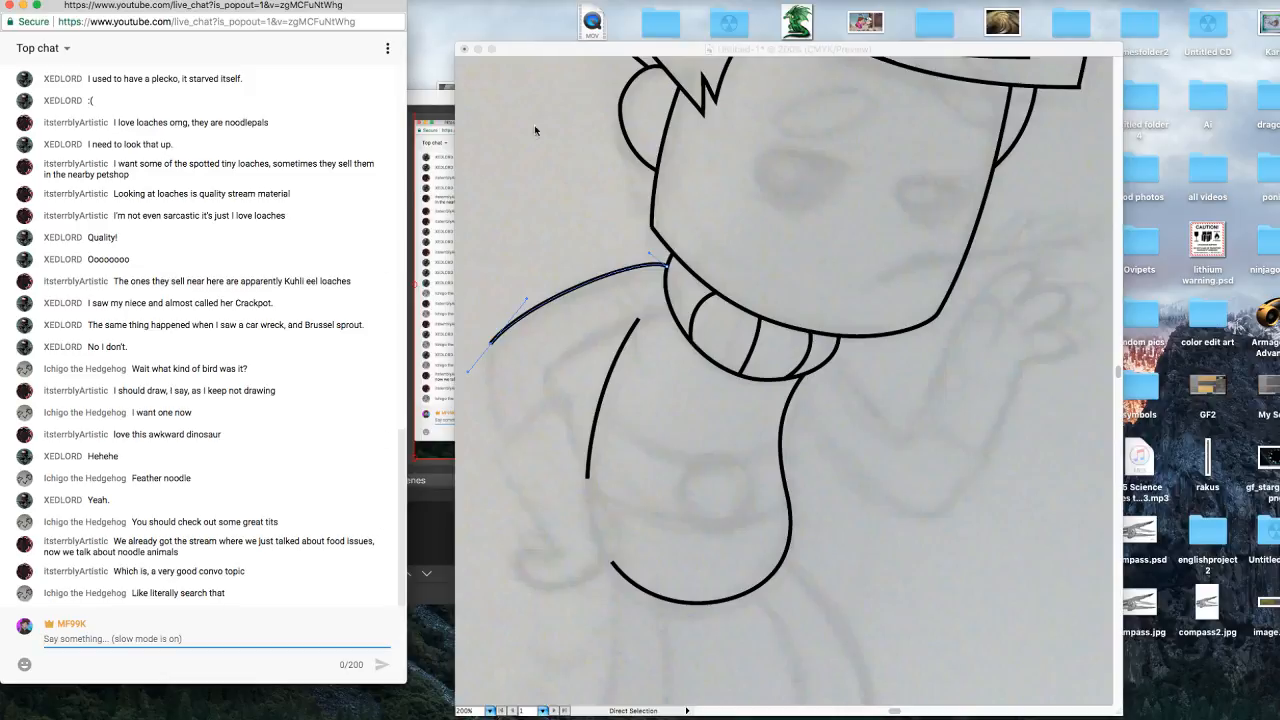
Return to Illustrator, extend the shoulder line down the arm's outer edge with the Pencil tool and trace the arm's inner edge.
left_click(545, 51)
left_click_drag(531, 48, 513, 47)
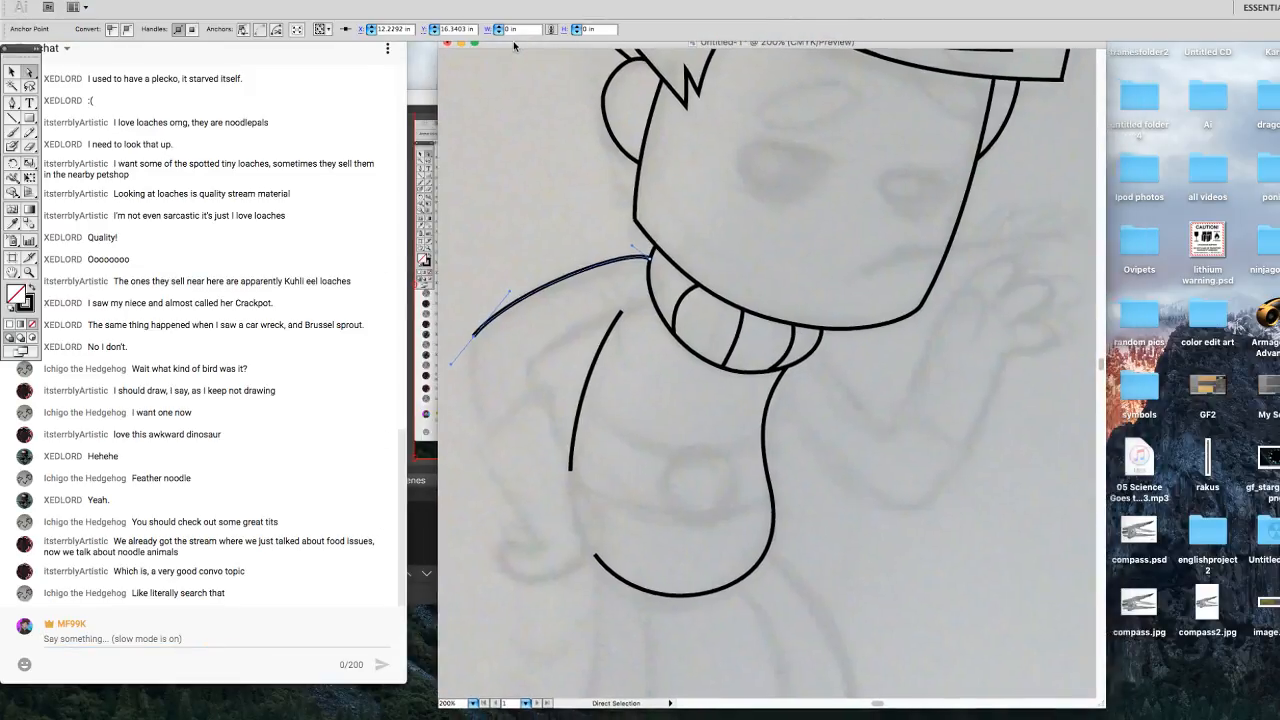
left_click(32, 132)
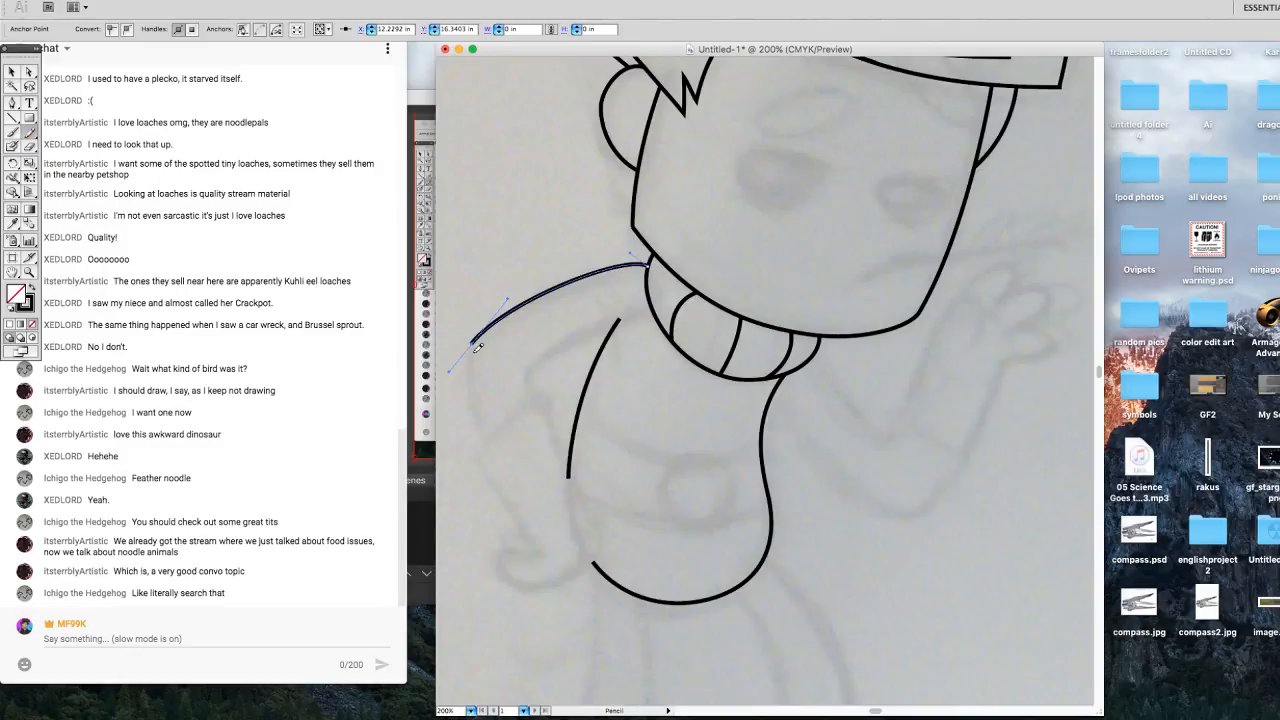
left_click_drag(473, 343, 475, 386)
left_click_drag(491, 433, 473, 364)
left_click_drag(571, 282, 627, 257)
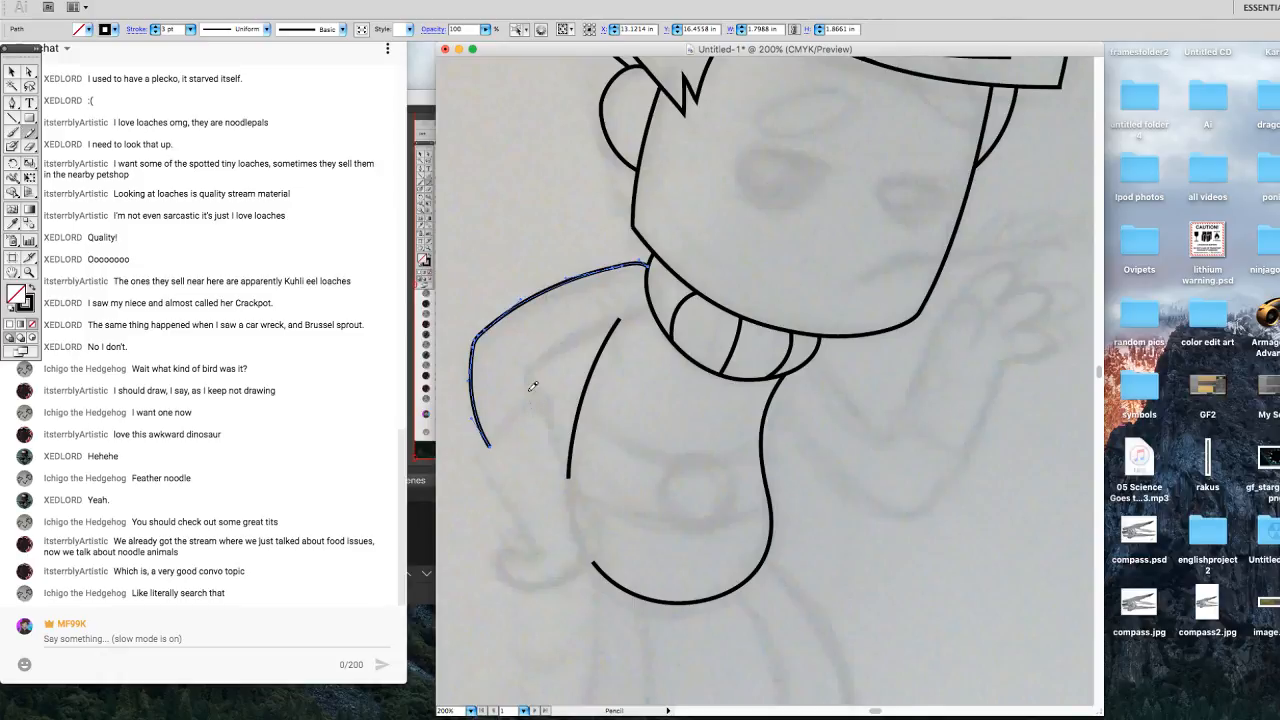
left_click_drag(533, 414, 602, 333)
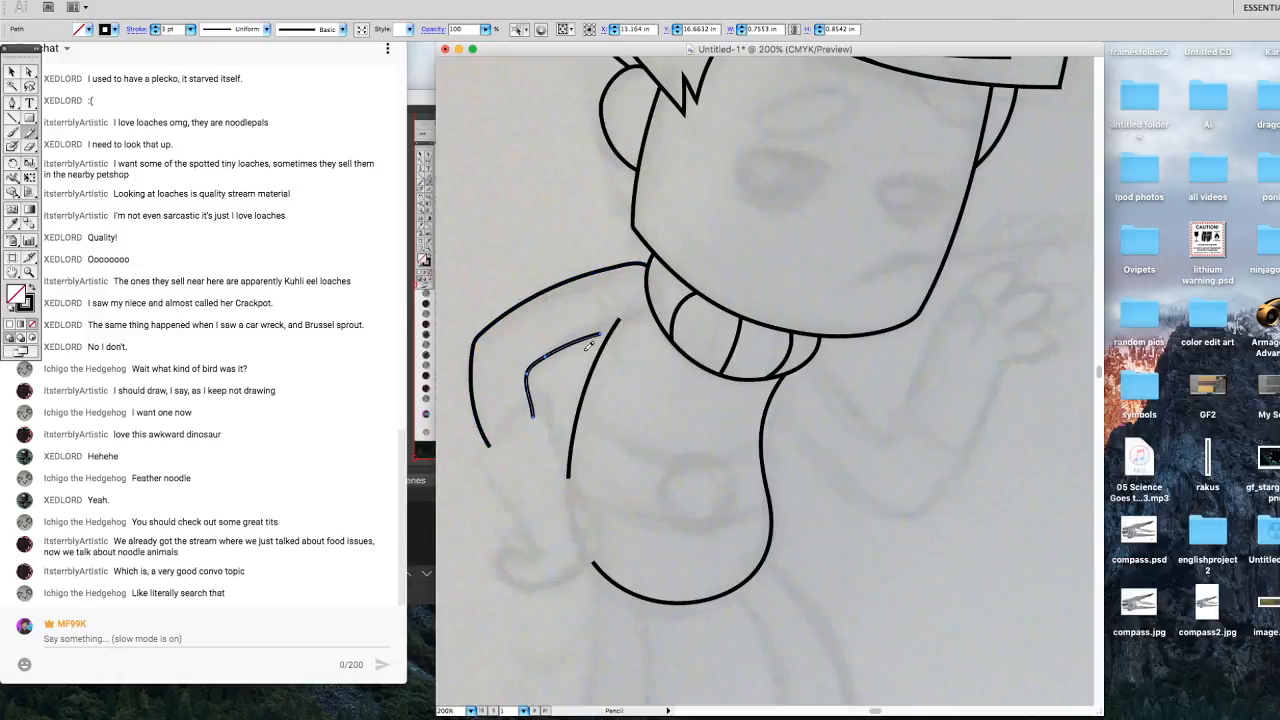
Shift the inner arm line's lower endpoint slightly right, adjust its curve and delete the end anchor nearest the torso.
left_click(30, 72)
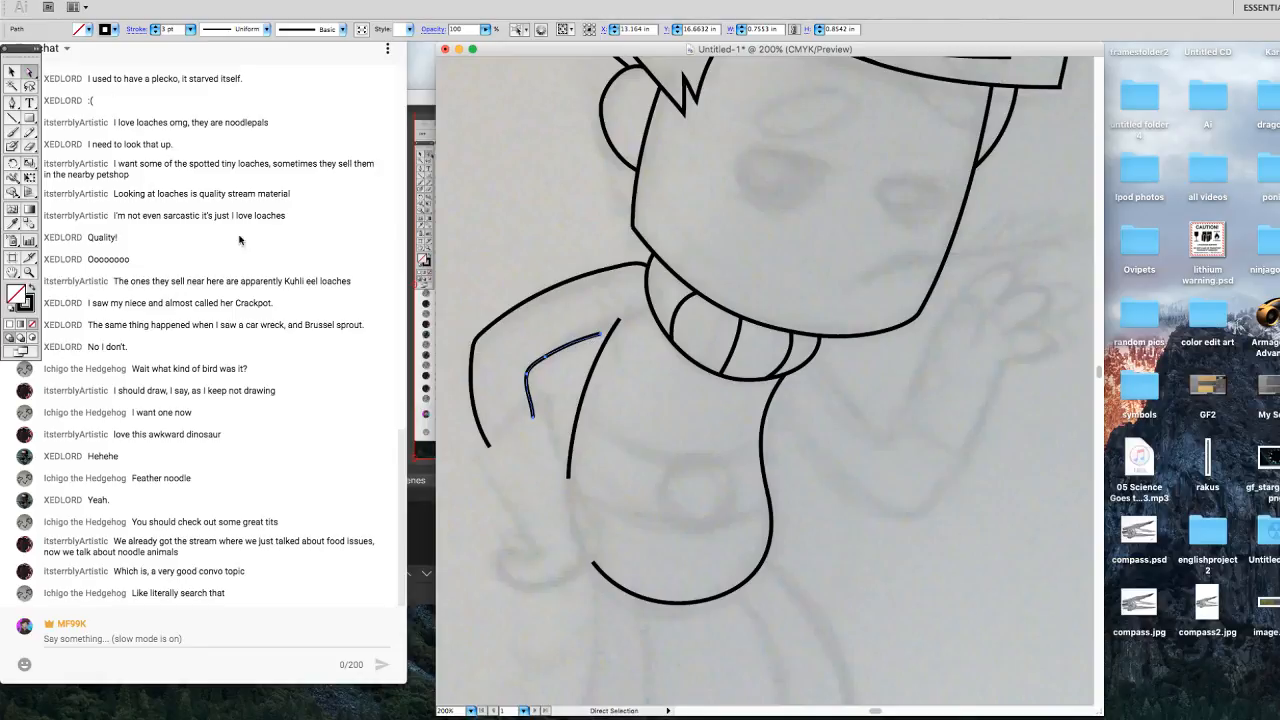
left_click(531, 413)
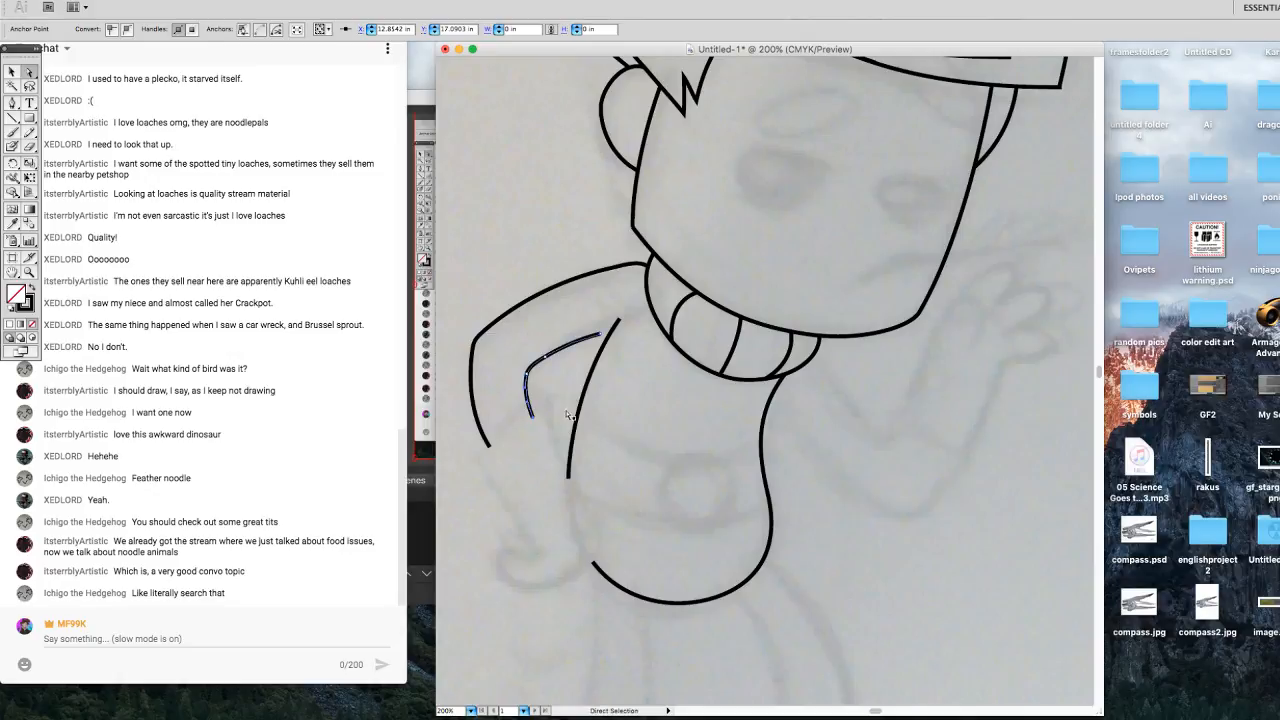
key("Right")
key("Right")
key("Right")
key("Right")
left_click_drag(526, 392, 531, 396)
left_click(605, 336)
key("Delete")
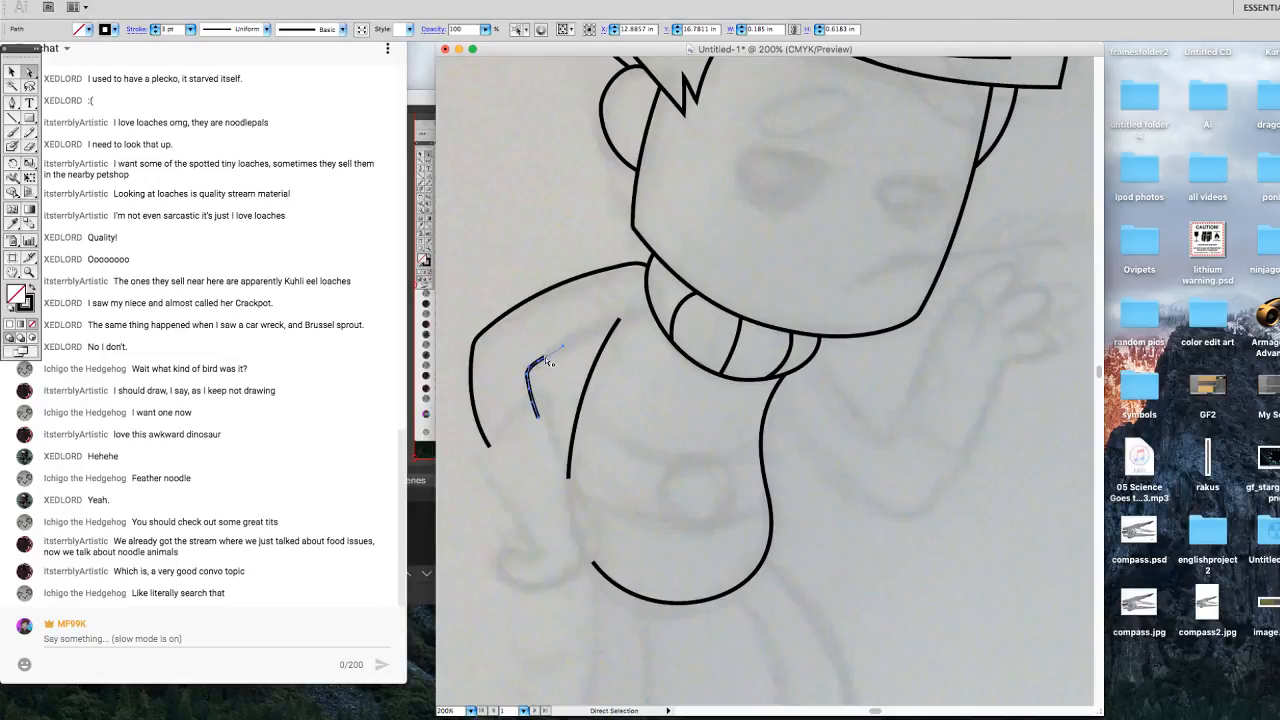
Extend the inner sleeve line in a curve up to the collar and nudge its elbow point upward to follow the sketched arm.
mouse_move(545, 356)
left_mouse_down()
mouse_move(645, 309)
mouse_move(594, 320)
mouse_move(662, 324)
mouse_move(595, 314)
left_mouse_up()
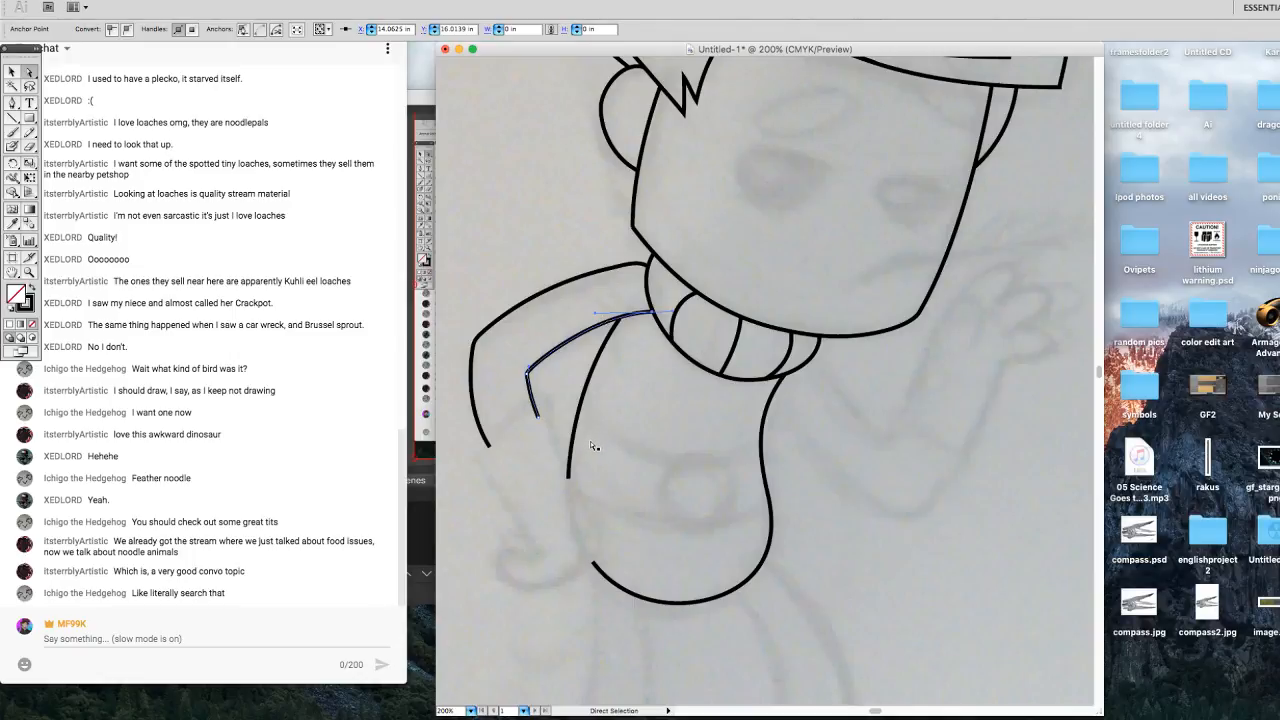
left_click(527, 373)
key("Up")
key("Up")
key("Up")
key("Up")
key("Up")
key("Right")
key("Right")
key("Right")
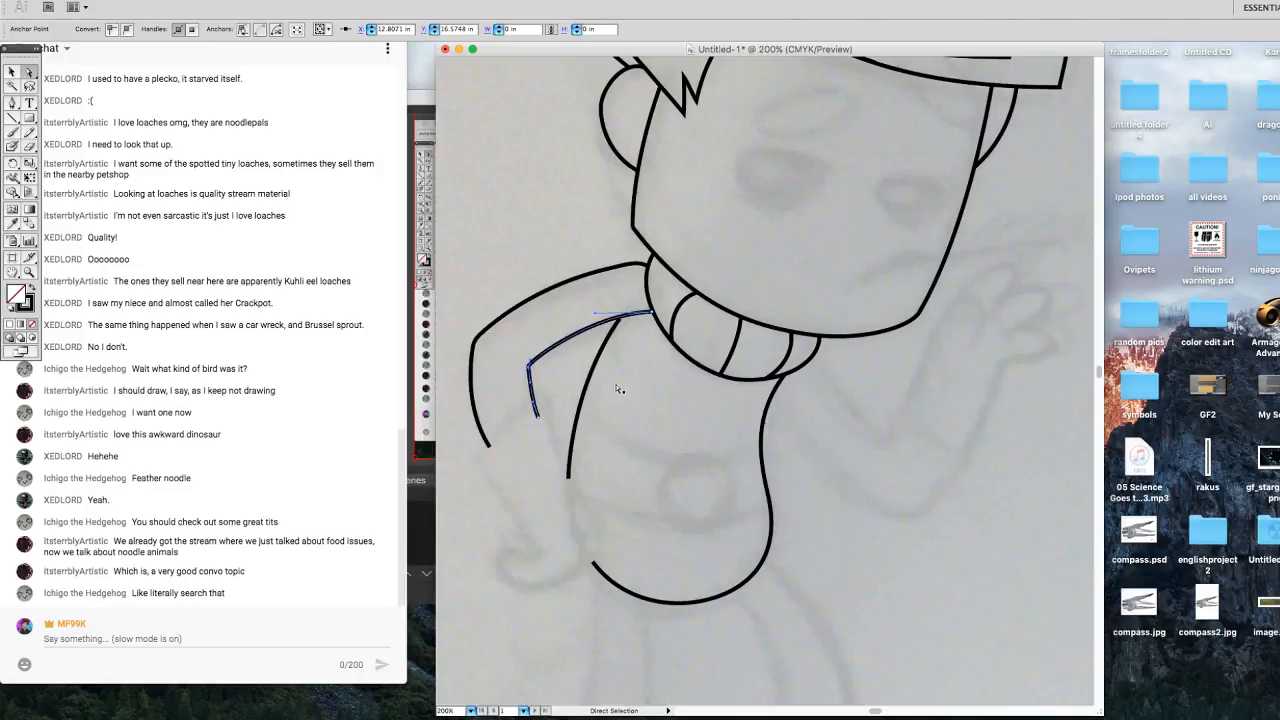
key("Left")
key("Left")
key("Left")
Nudge the inner sleeve line's collar-side end point down and to the left, and bend its lower segment into a smoother curve.
left_click_drag(652, 317, 676, 327)
key("Down")
key("Down")
key("Left")
key("Left")
key("Left")
key("Left")
key("Left")
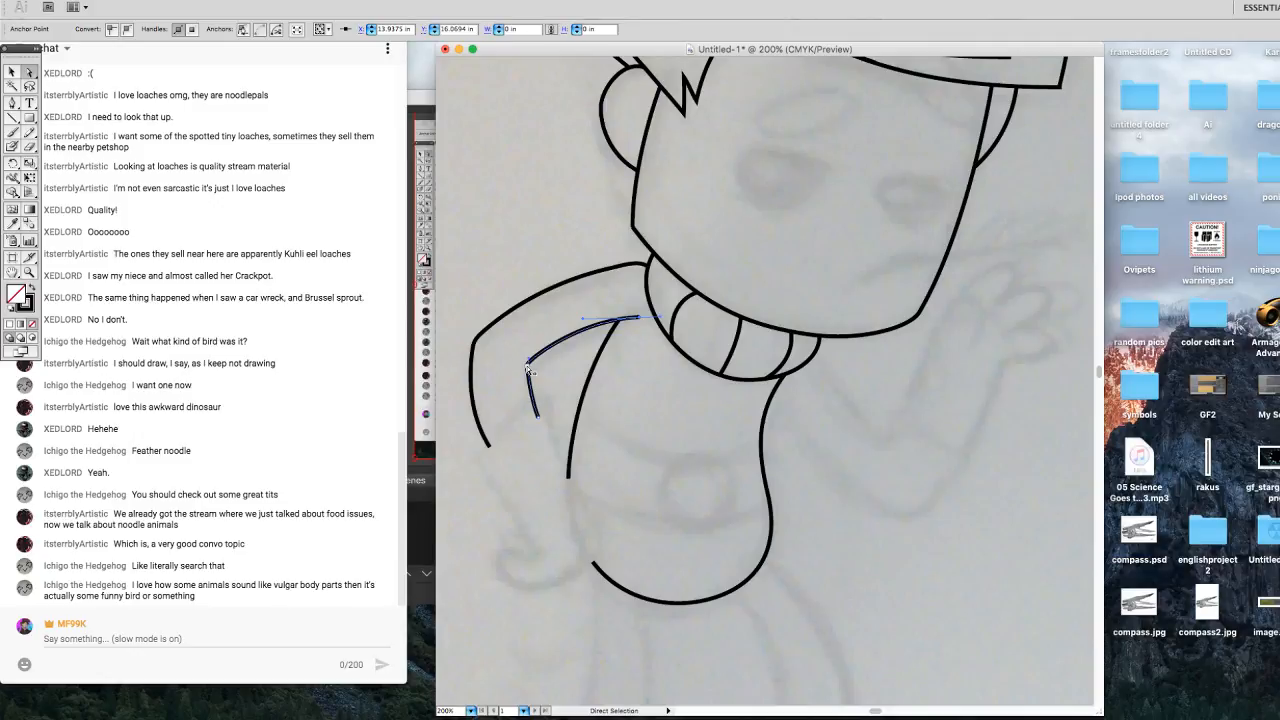
left_click_drag(529, 380, 536, 415)
scroll(1095, 373, "down", 3)
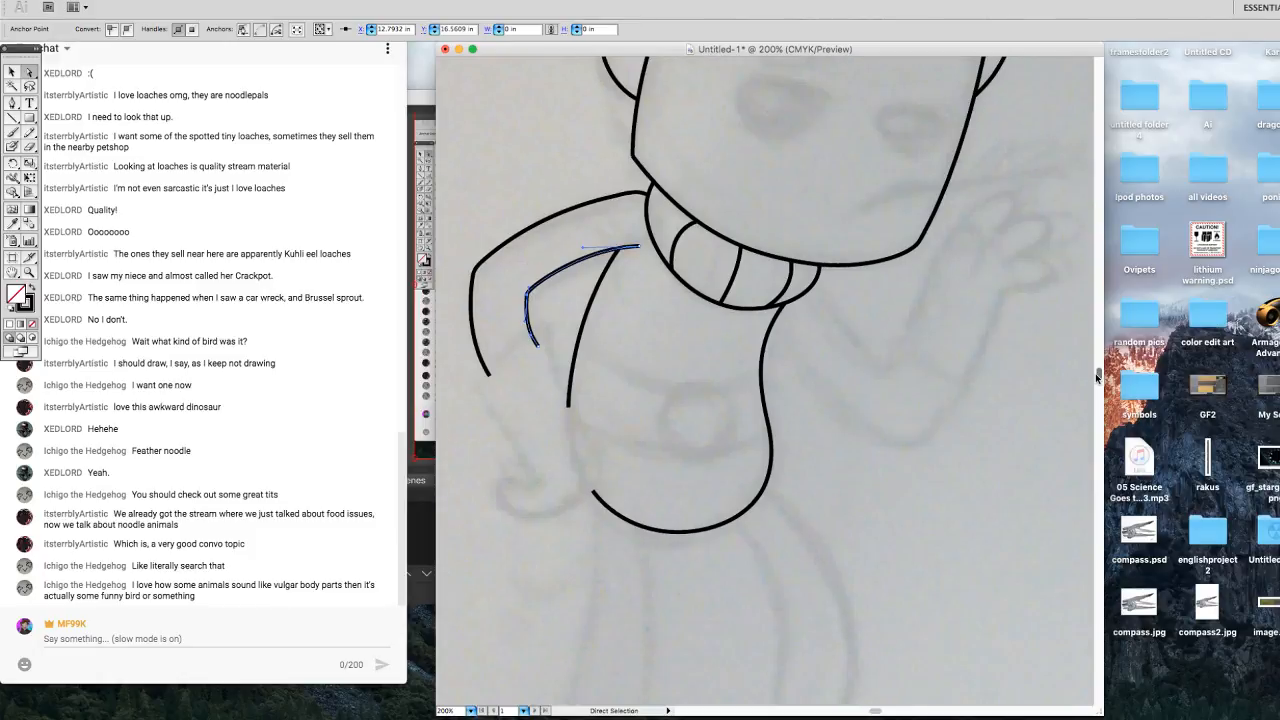
scroll(1095, 373, "up", 2)
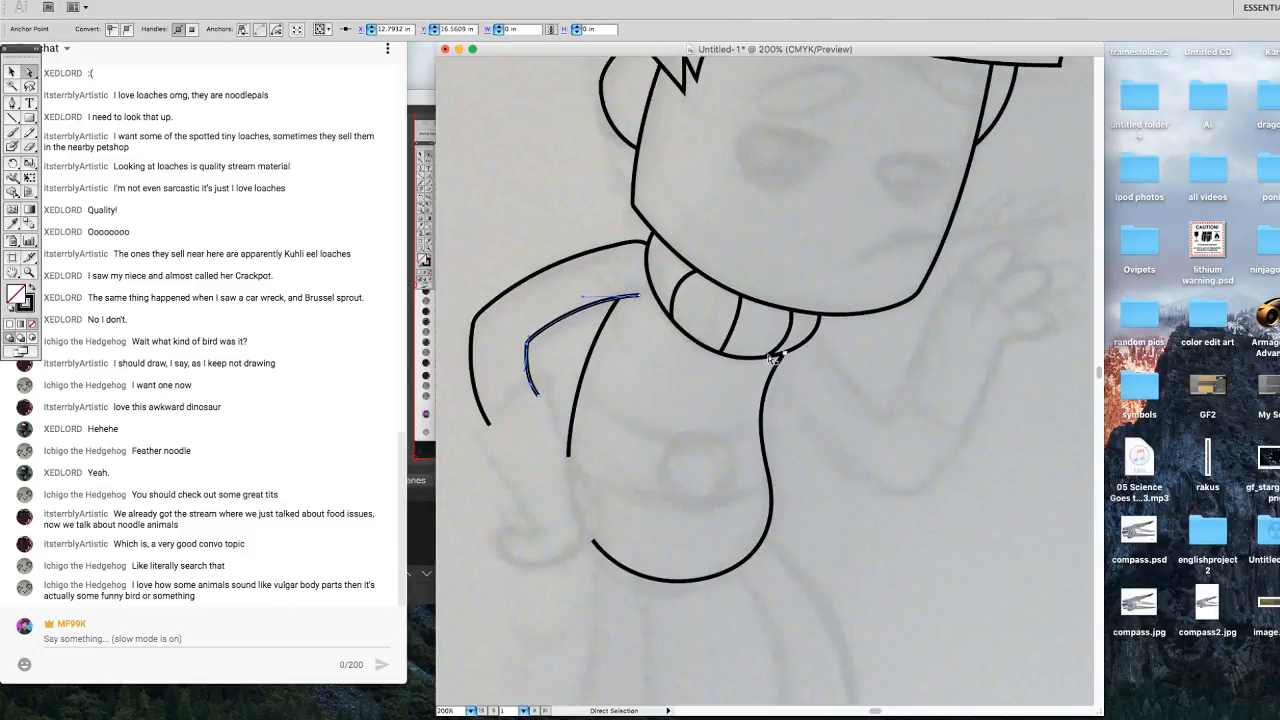
Draw straight lines for the sleeve cuff, about 0.67 by 0.42 in, and the outer forearm edge, about 0.53 by 1.03 in.
left_click(12, 118)
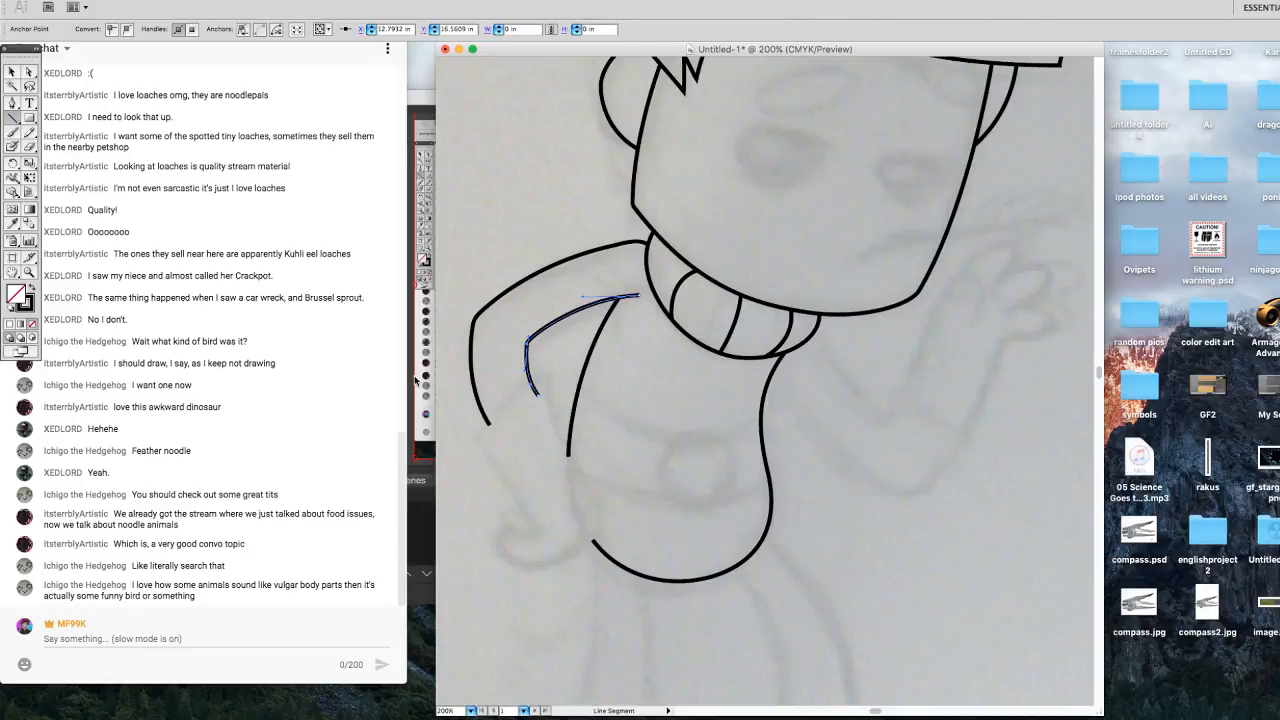
left_click_drag(483, 428, 547, 390)
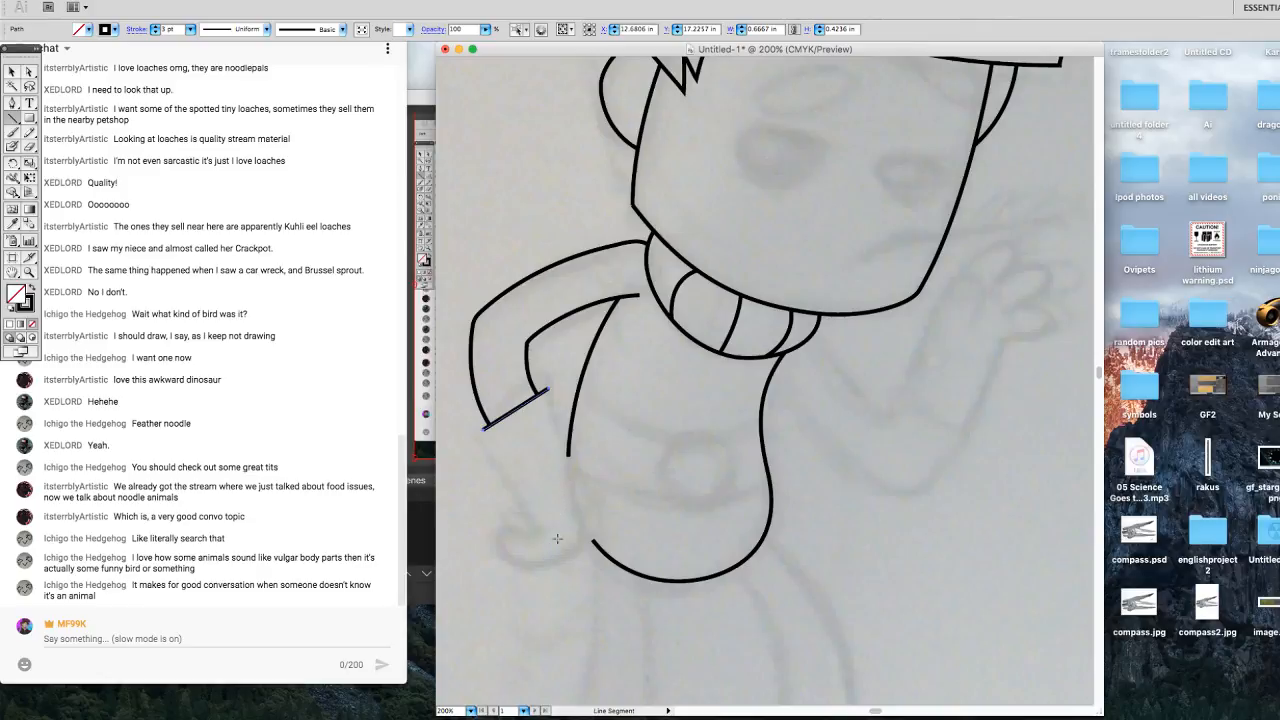
left_click_drag(482, 428, 533, 528)
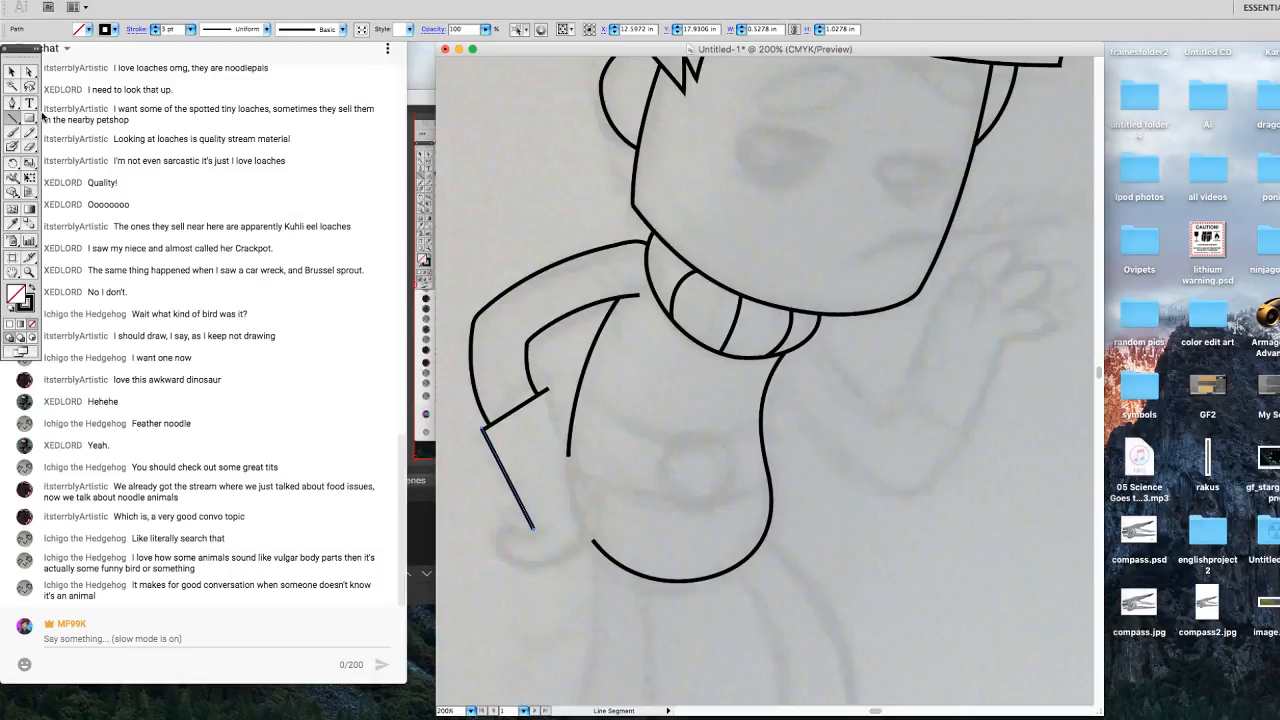
Draw an ellipse about 0.74 by 0.76 in over the sketched belt buckle and nudge it down into position.
left_click_drag(29, 117, 76, 148)
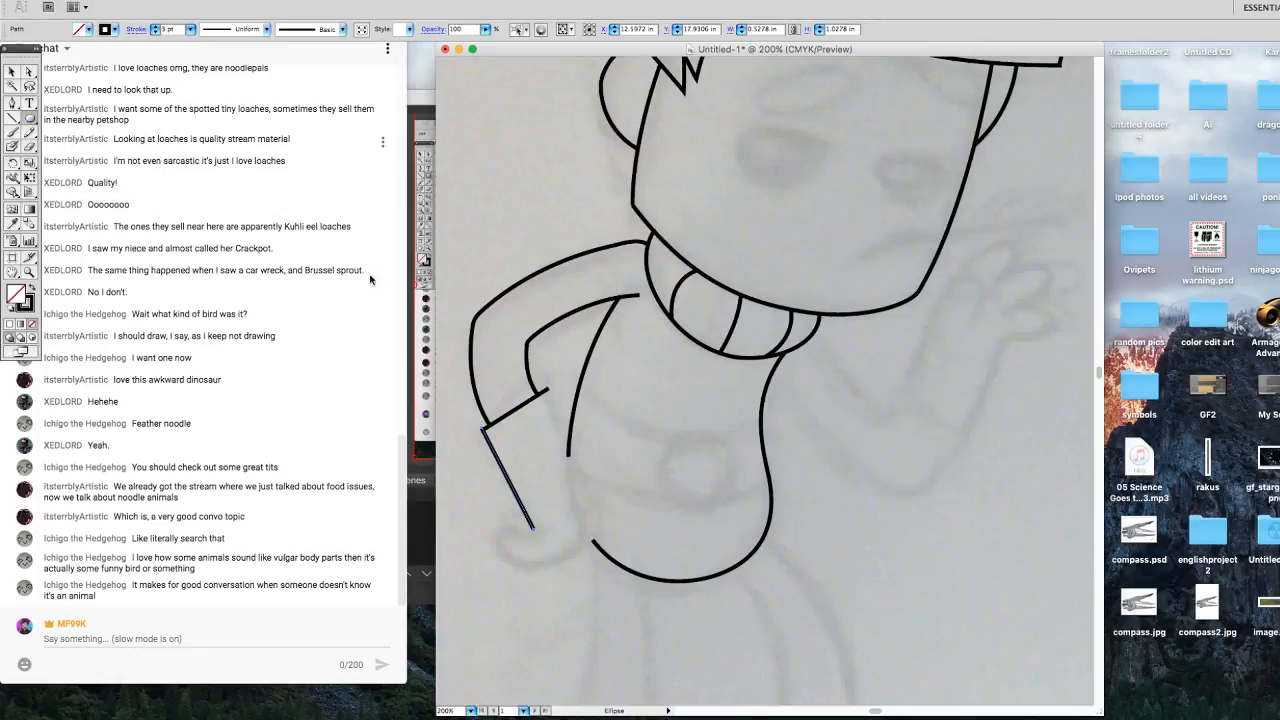
left_click_drag(662, 429, 734, 502)
key("Down")
key("Down")
key("Down")
key("Down")
key("Down")
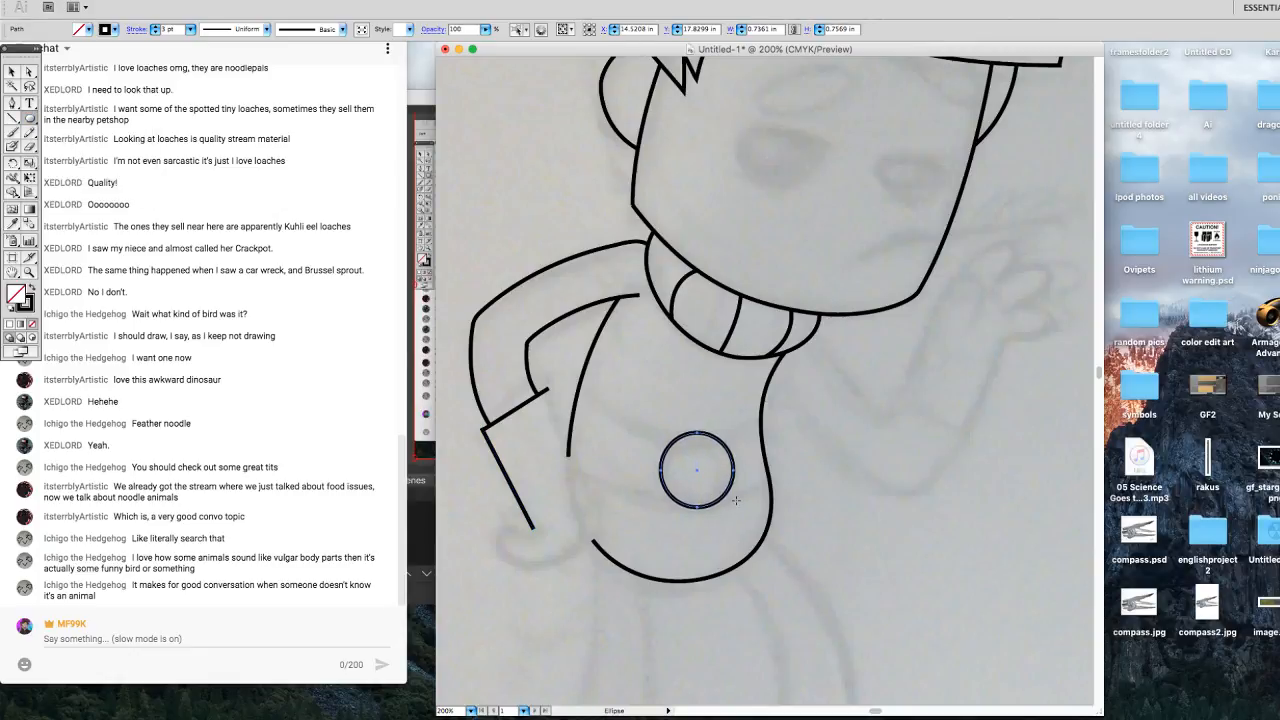
Narrow the buckle ellipse by nudging its left and right anchor points inward.
left_click(29, 72)
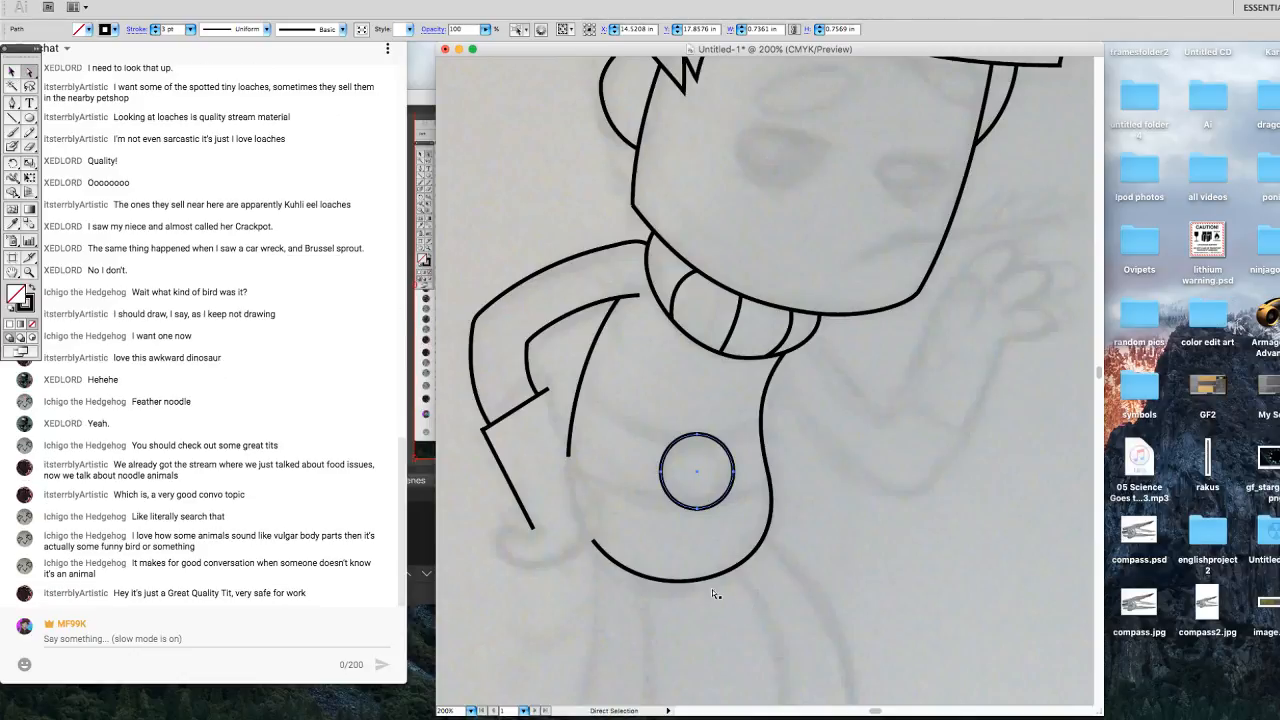
left_click(666, 476)
key("Right")
key("Right")
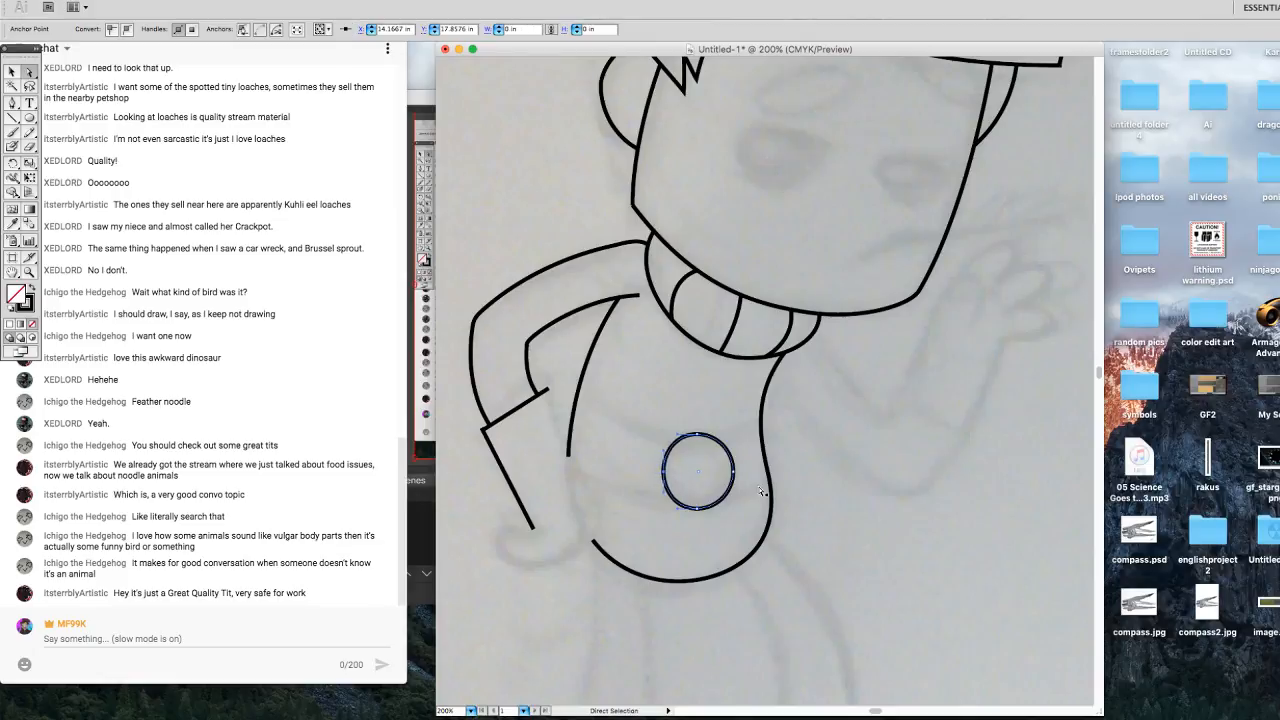
key("Down")
left_click(734, 474)
key("Left")
key("Left")
key("Left")
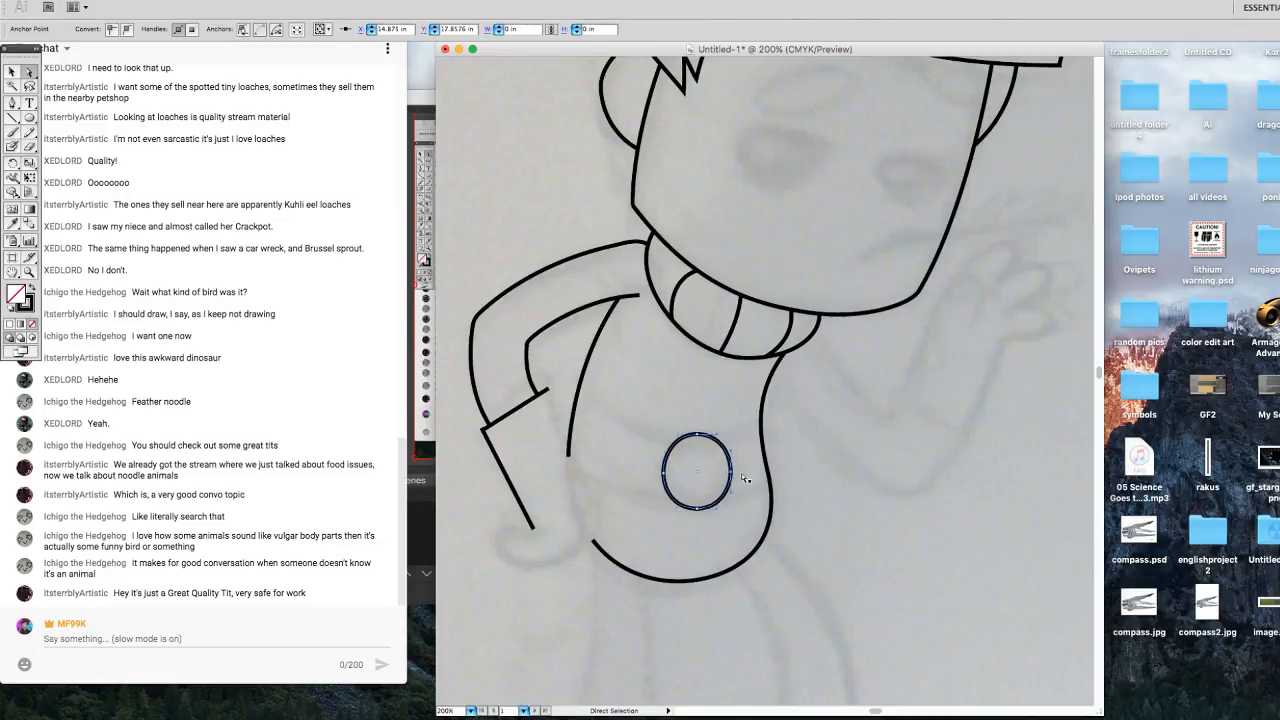
Shorten the buckle ellipse by moving its top and bottom anchor points inward, and refine the curve at its top.
left_click(697, 437)
key("Down")
key("Down")
key("Down")
key("Down")
key("Down")
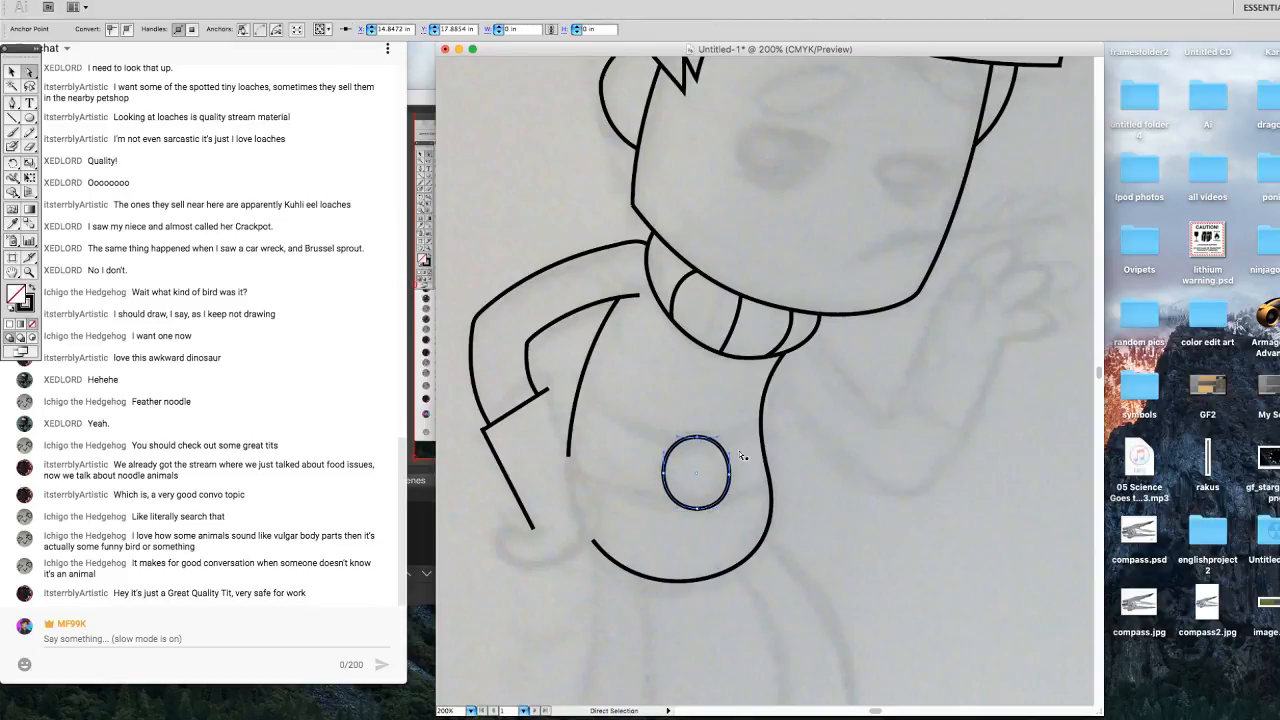
left_click(699, 508)
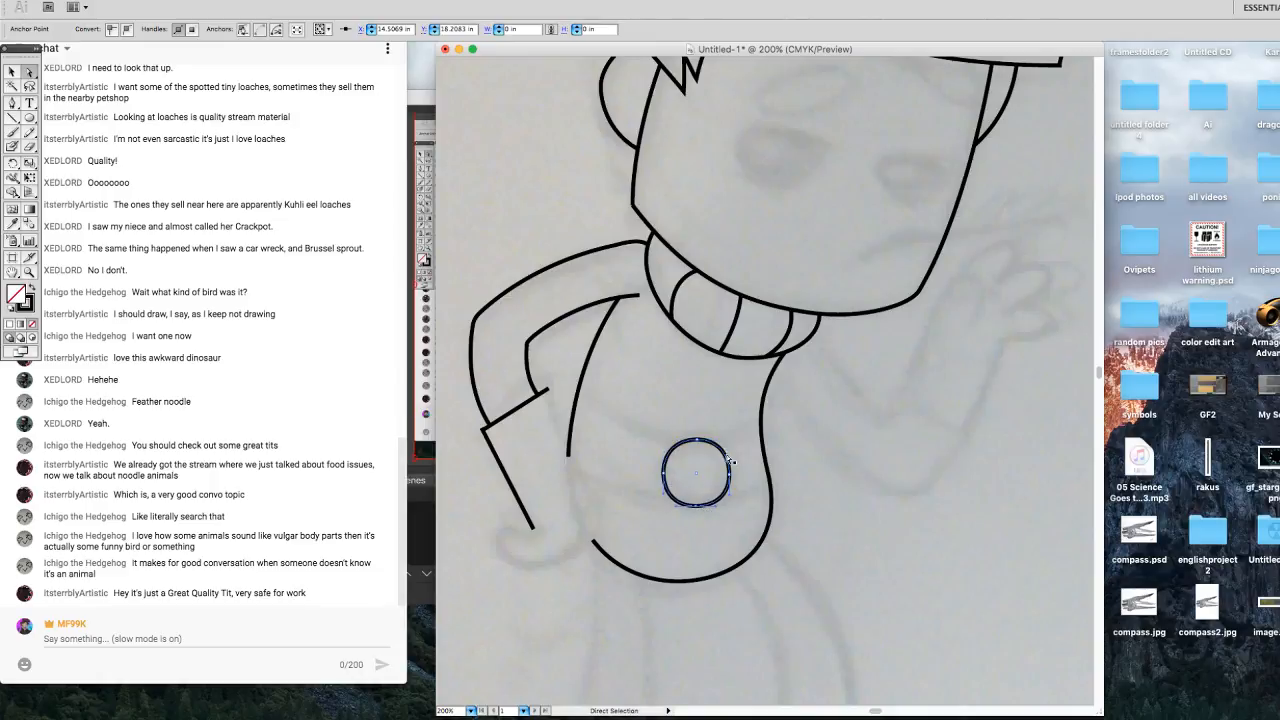
mouse_move(697, 440)
left_mouse_down()
mouse_move(719, 442)
mouse_move(682, 441)
left_mouse_up()
key("Right")
key("Right")
key("Left")
left_click(612, 478)
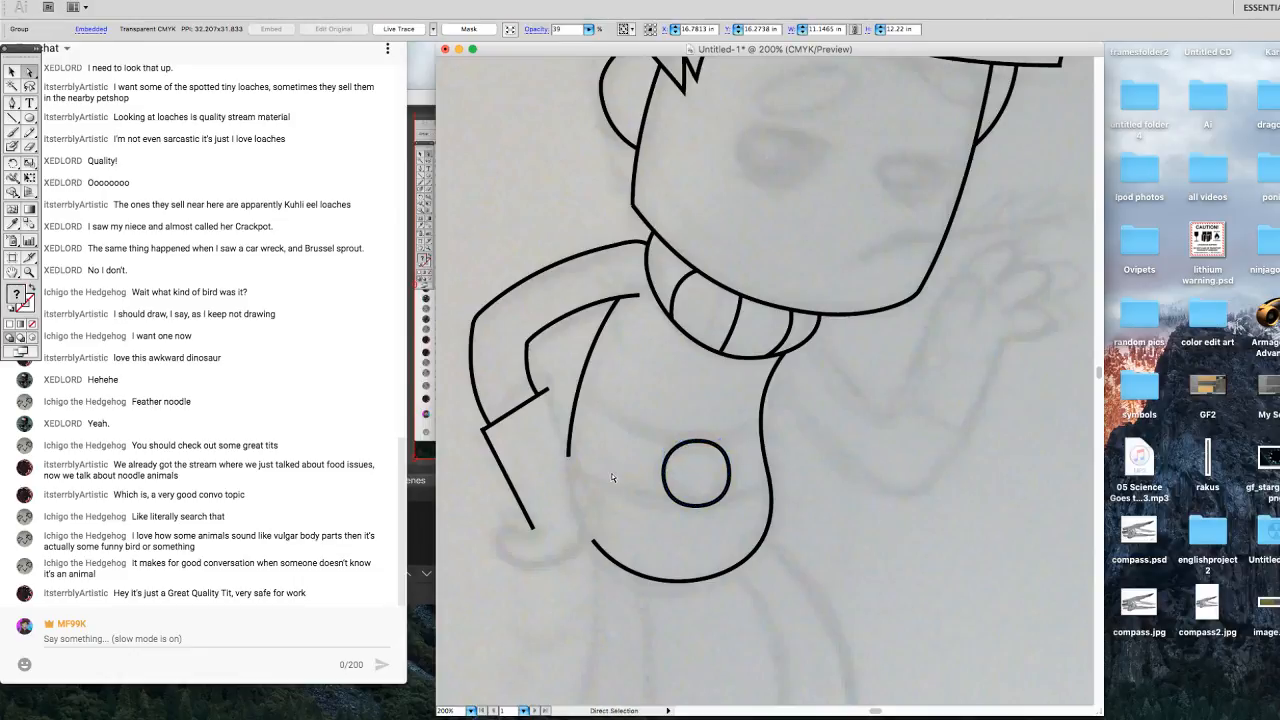
Draw the belt's upper curve about 1.89 in wide across the torso with the Pen tool and give it a 3 pt black stroke.
left_click(12, 101)
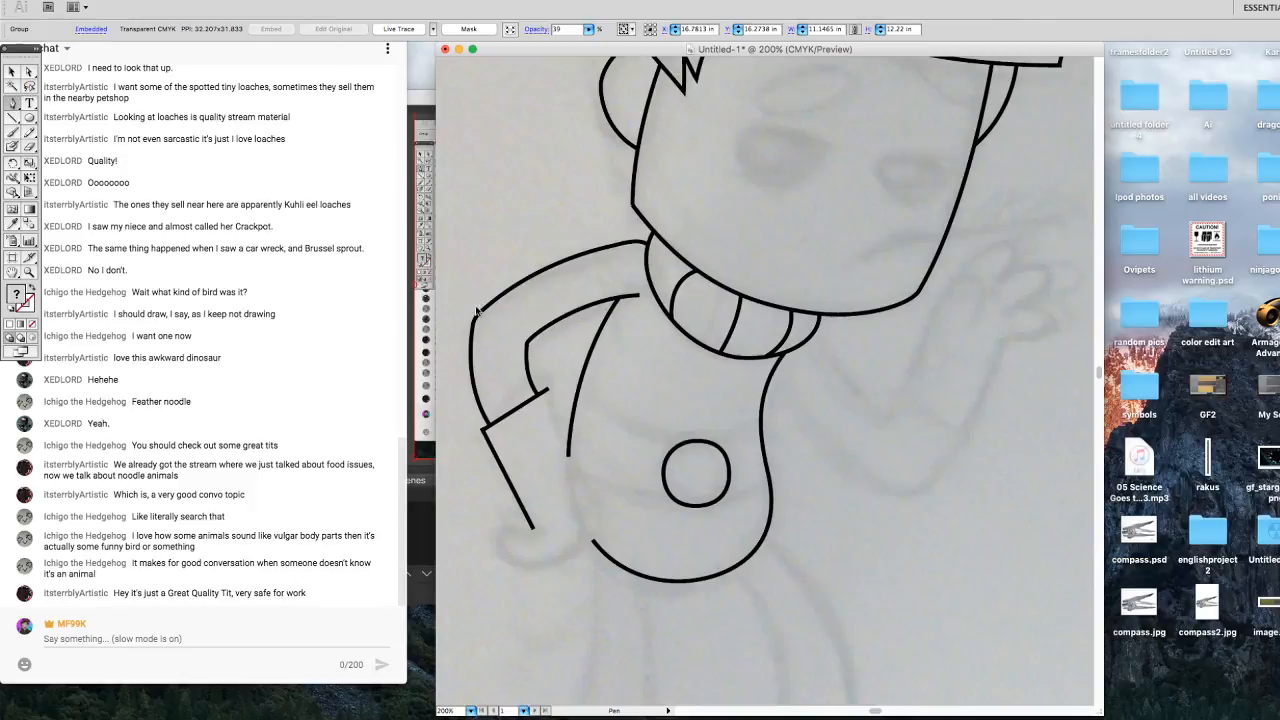
left_click(578, 398)
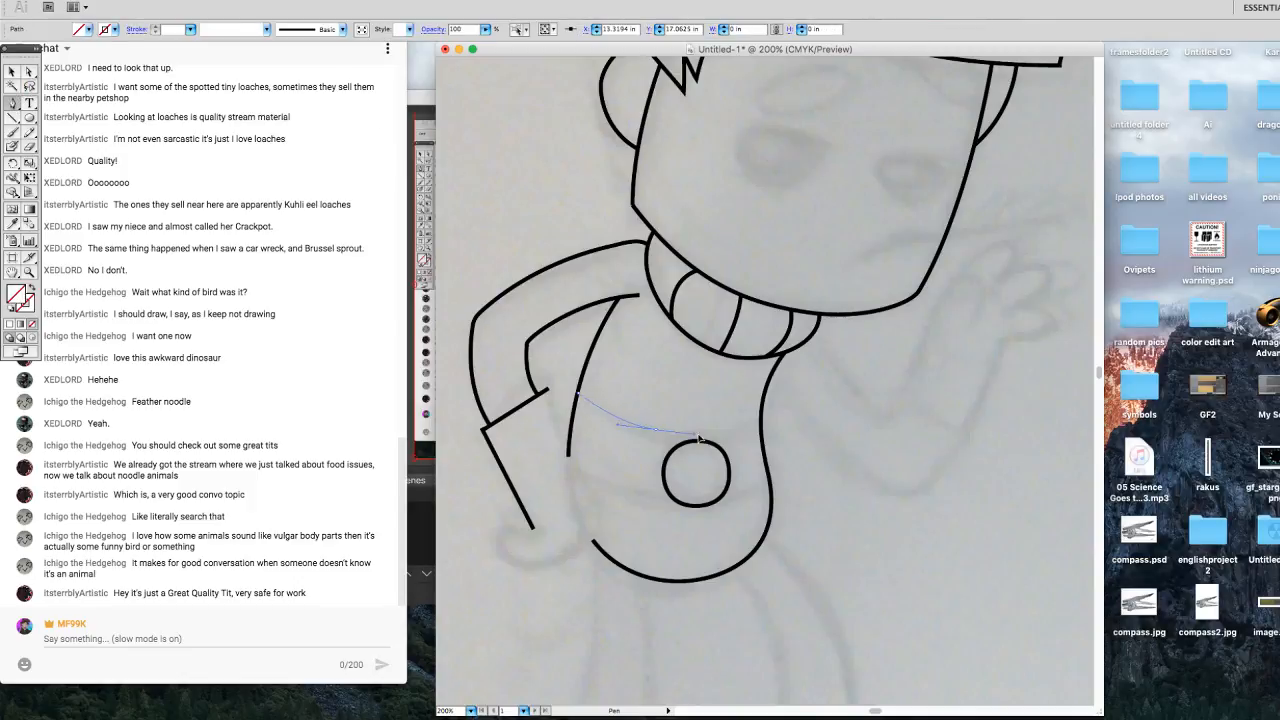
left_click_drag(655, 428, 776, 427)
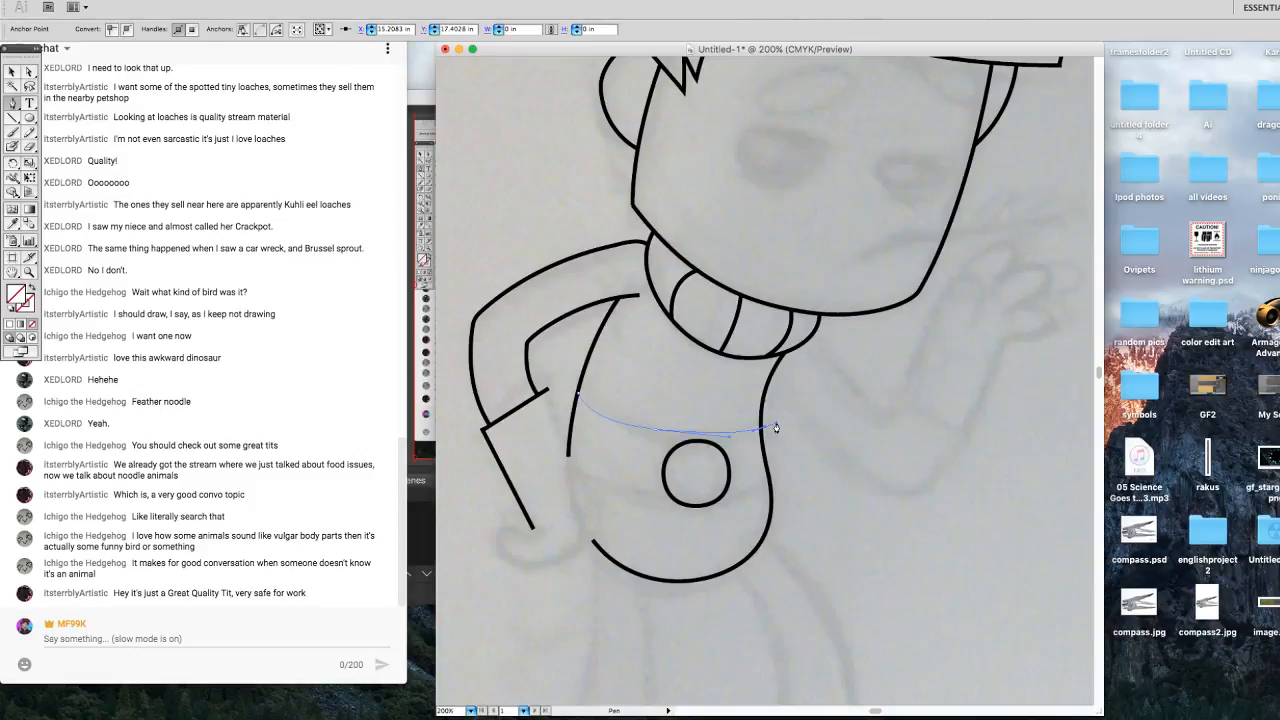
left_click(12, 72)
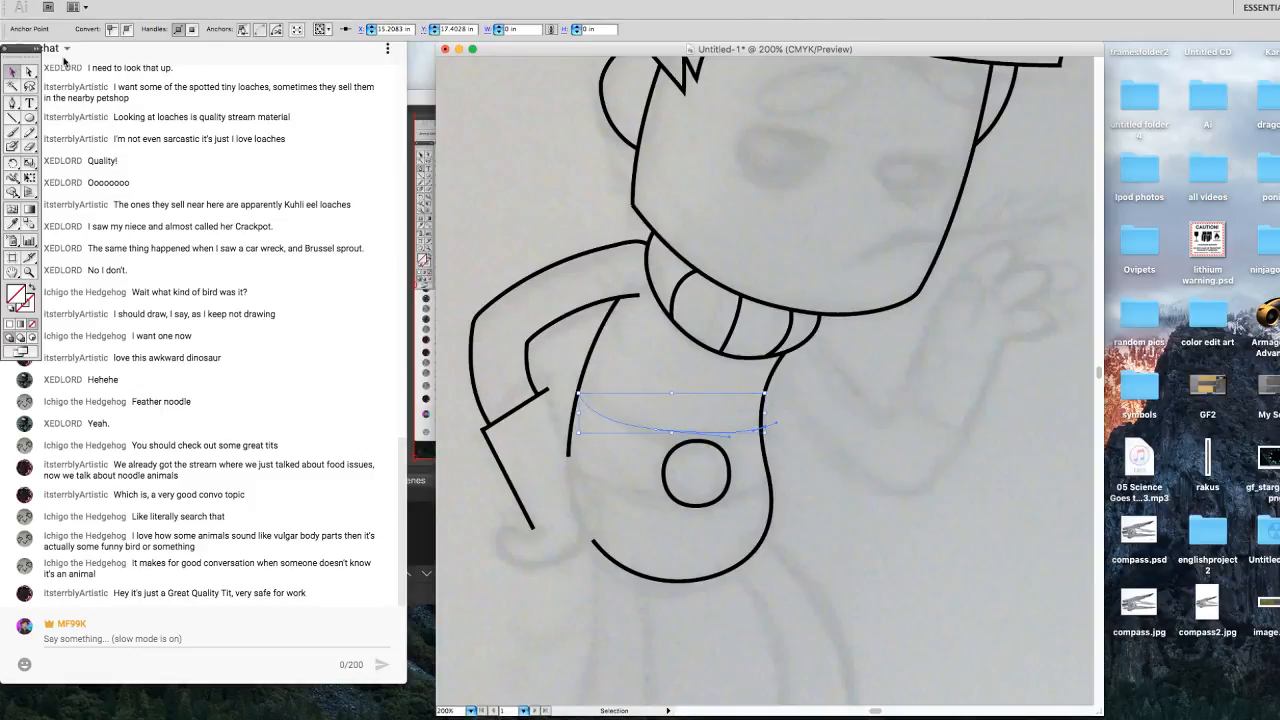
left_click(628, 425)
left_click(190, 28)
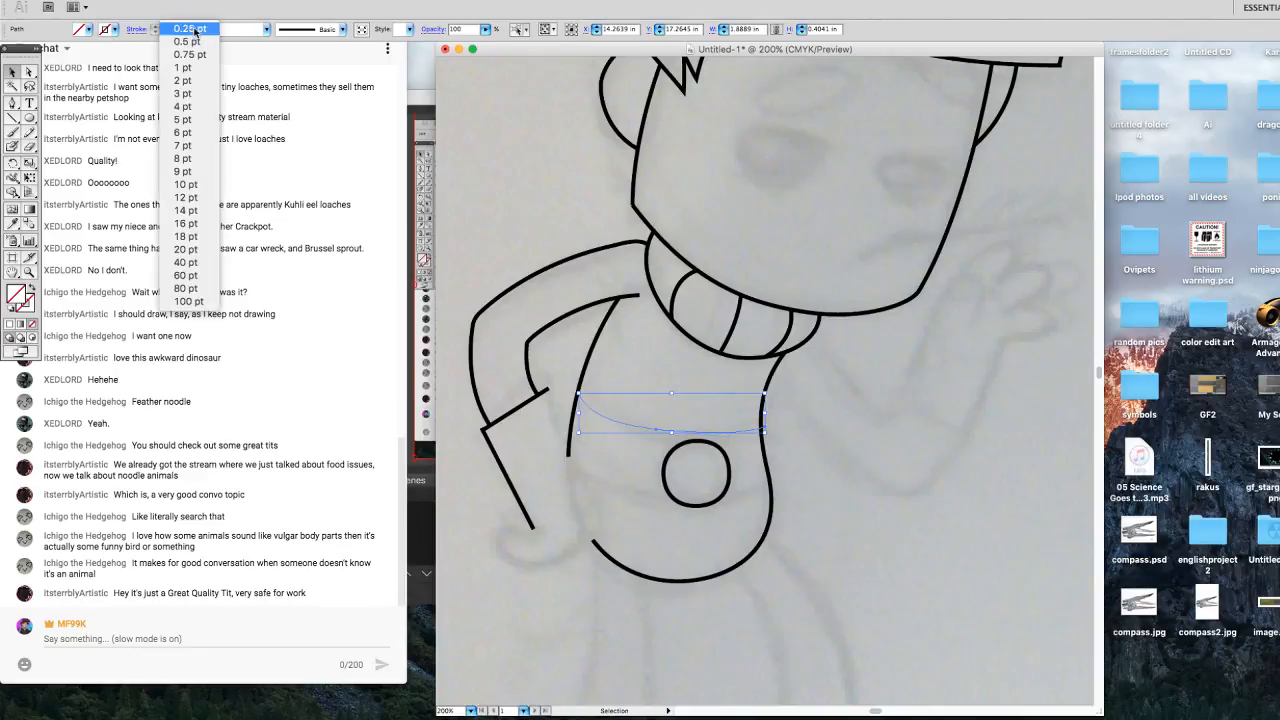
left_click(203, 96)
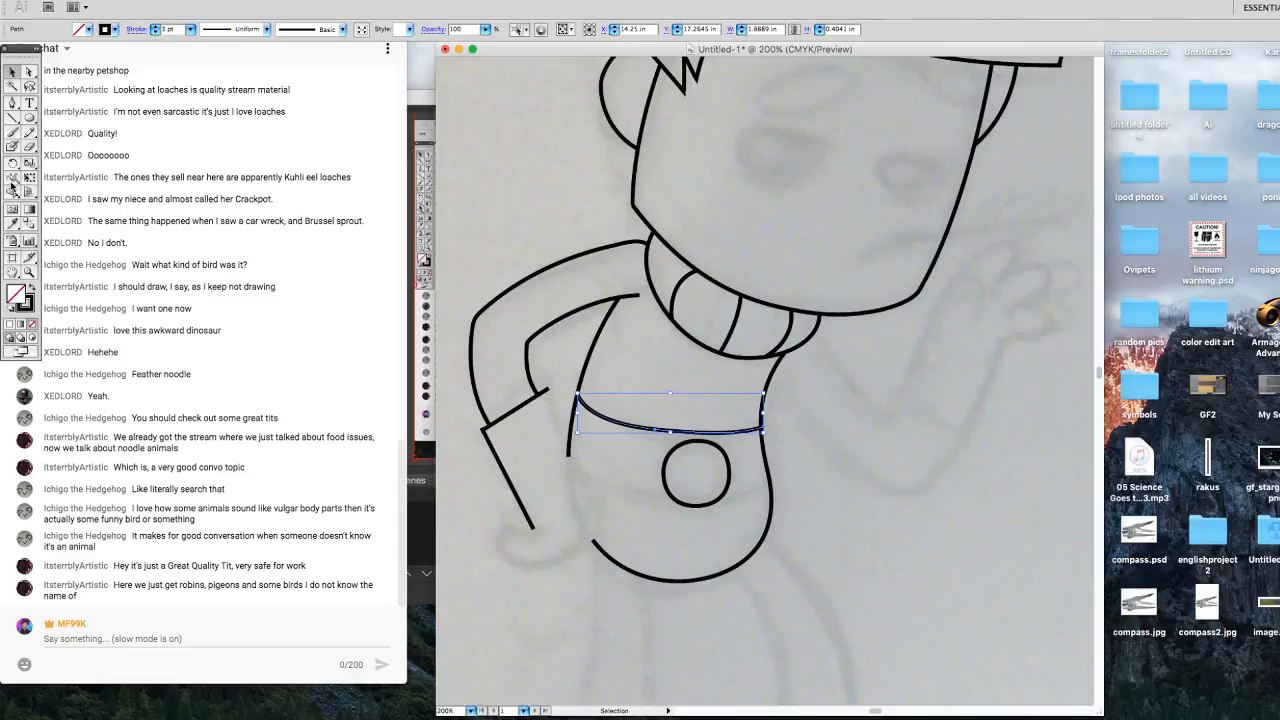
Nudge the middle anchor point of the belt's upper curve down and to the right so it meets the top of the buckle.
left_click(29, 75)
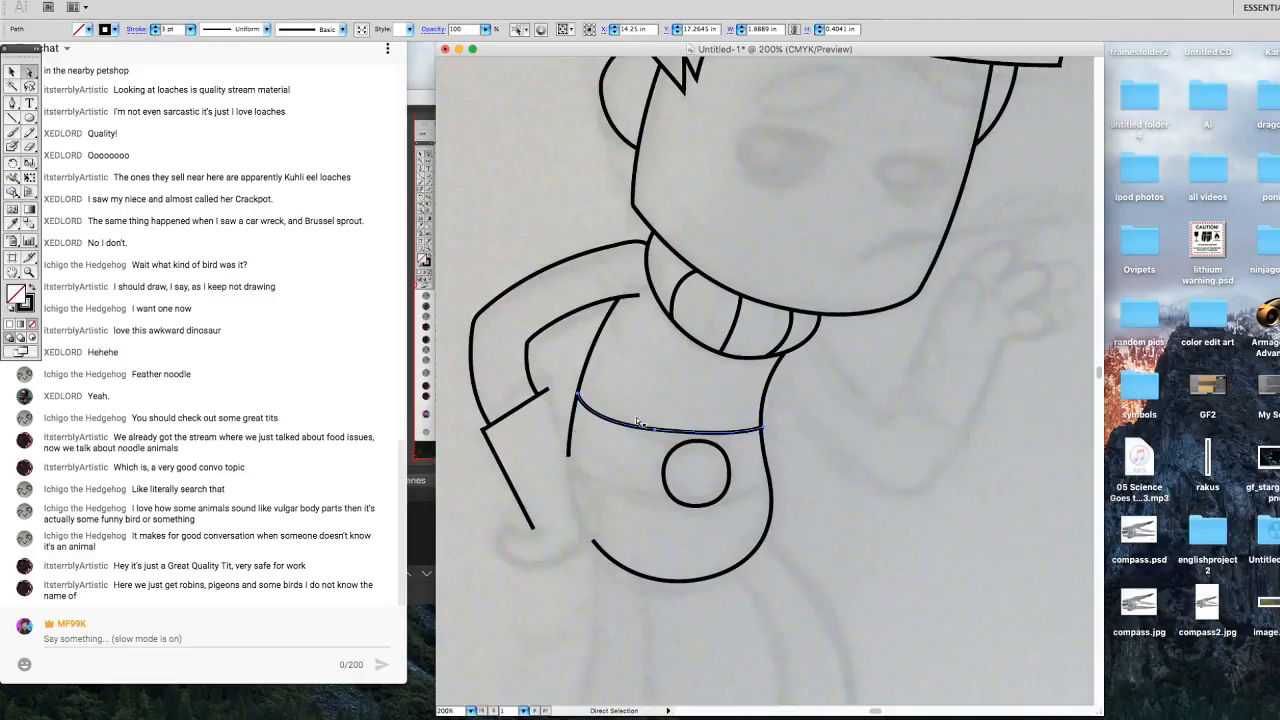
left_click(760, 433)
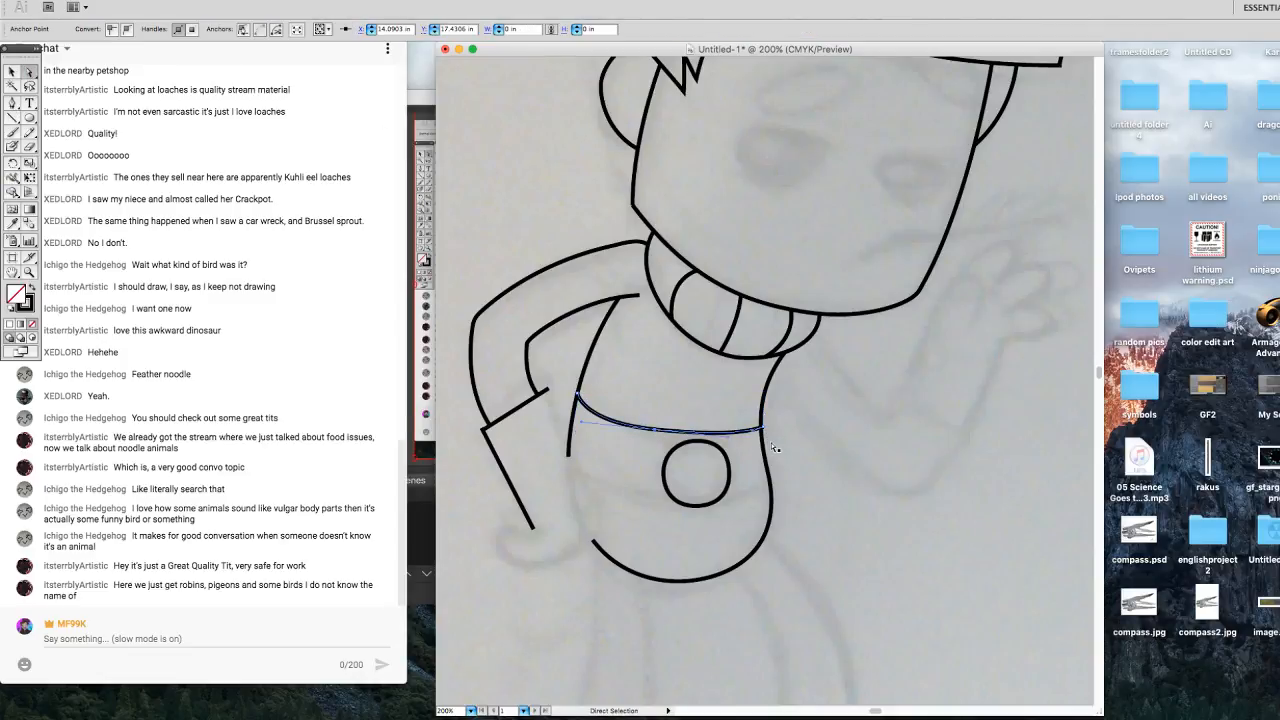
key("Down")
key("Down")
key("Down")
key("Down")
key("Down")
key("Right")
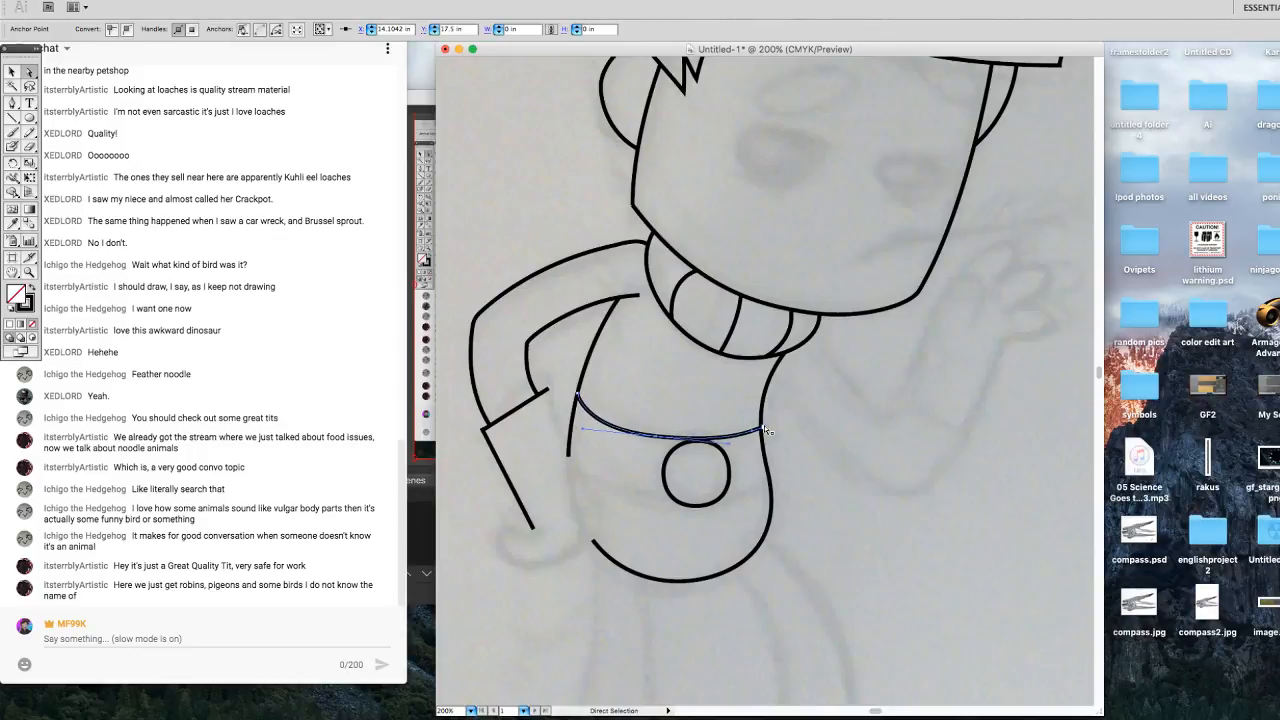
key("Down")
key("Down")
key("Down")
key("Right")
key("Right")
key("Right")
key("Right")
key("Right")
key("Right")
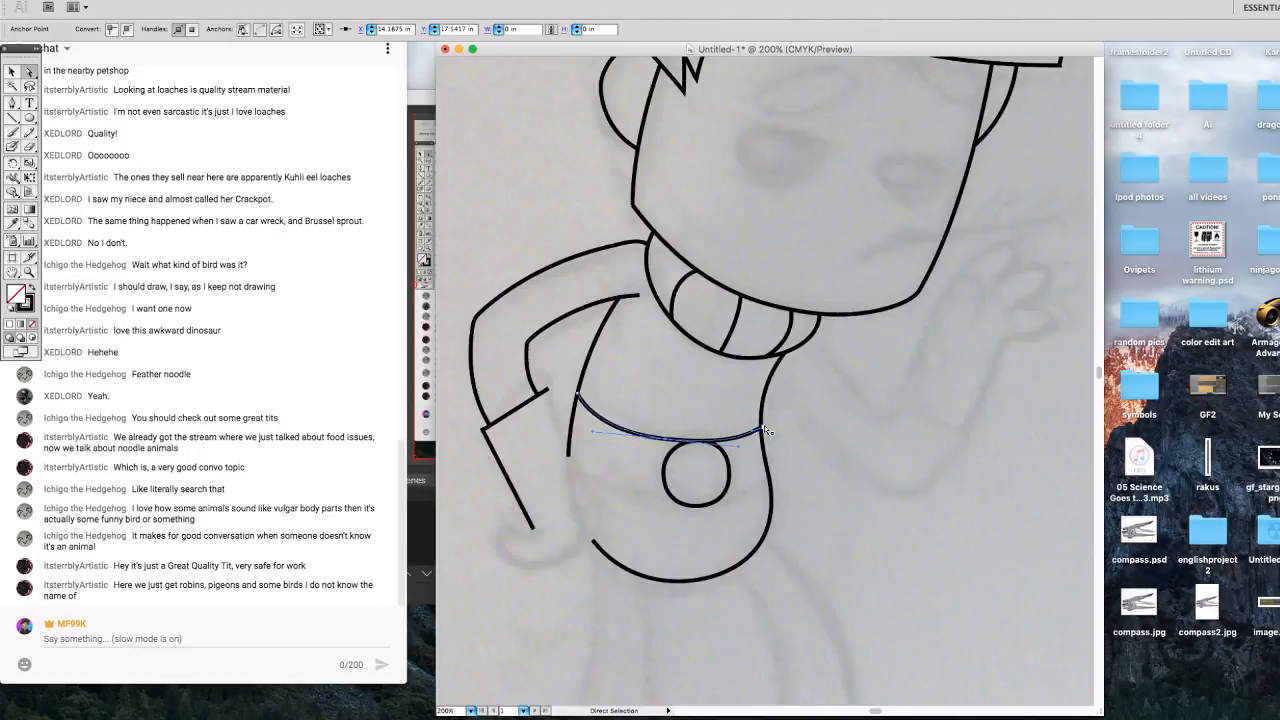
key("Right")
key("Right")
key("Right")
Nudge the right end point of the belt curve slightly left to the torso edge and adjust the bend beside it.
left_click(764, 427)
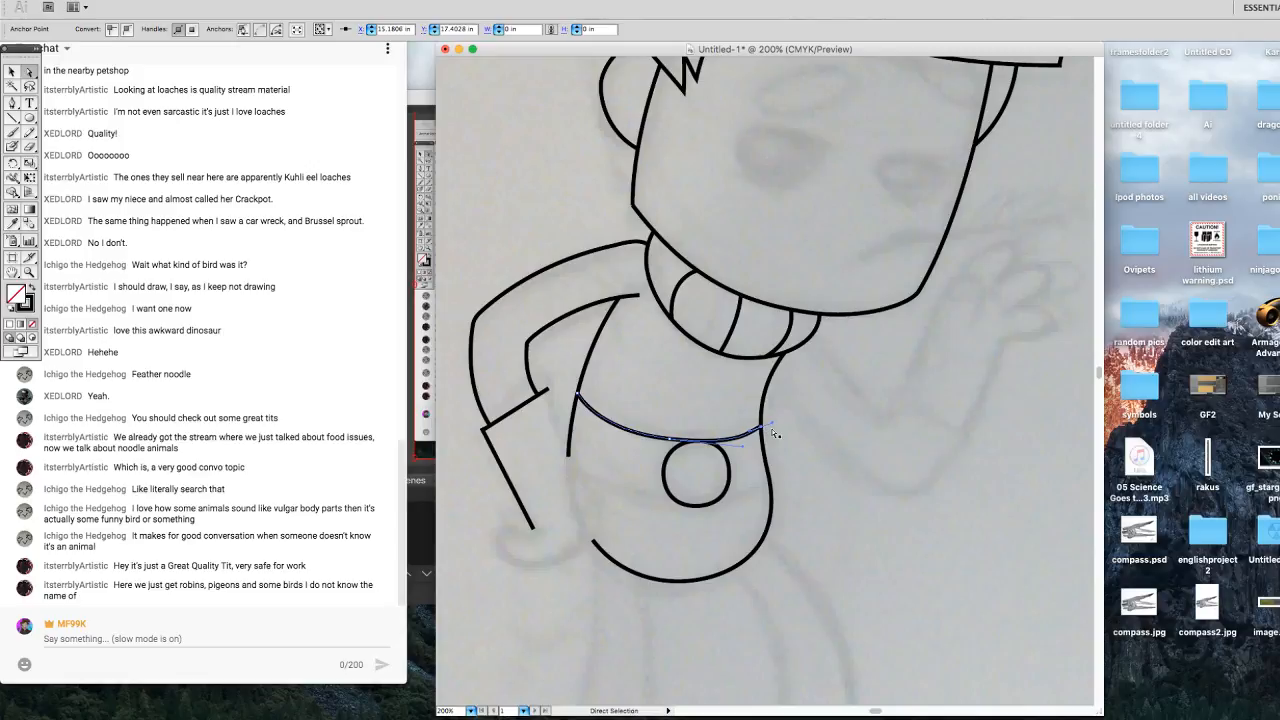
key("Left")
left_click_drag(748, 432, 756, 433)
Draw the inner forearm edge with the Pen tool from the cuff's inner corner down and around the sketched hand's lower side.
left_click(12, 104)
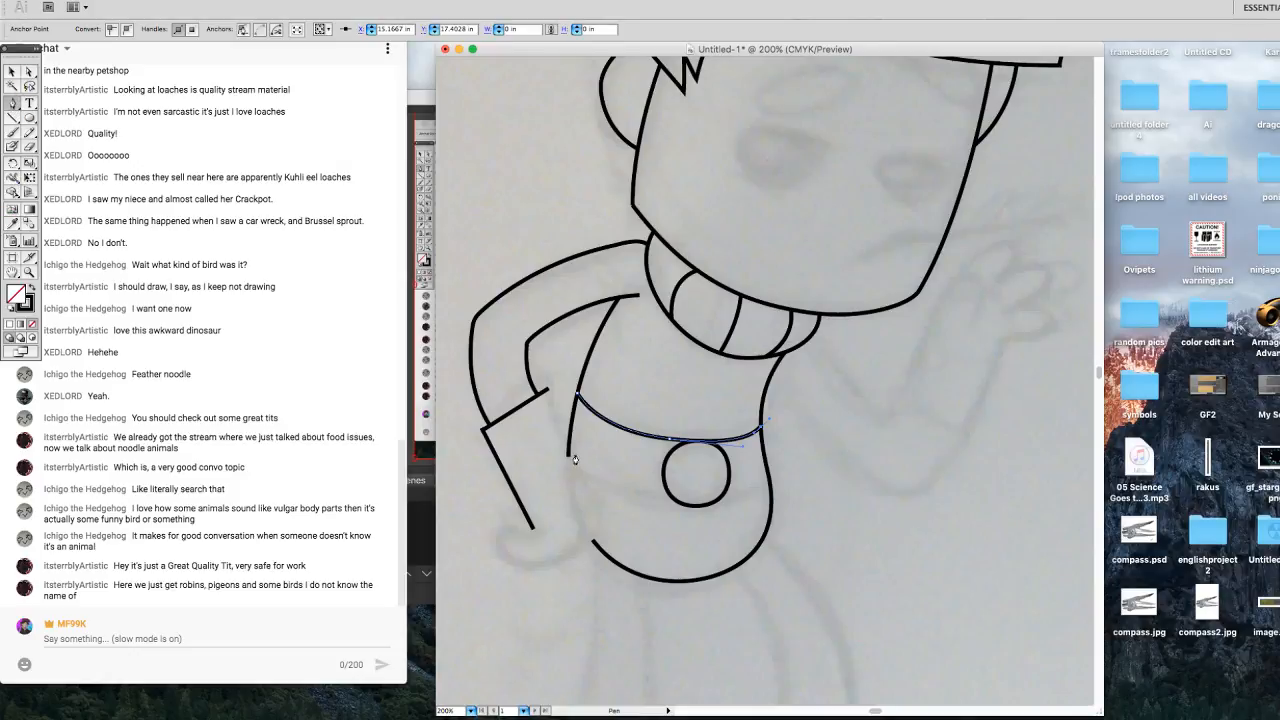
left_click(549, 389)
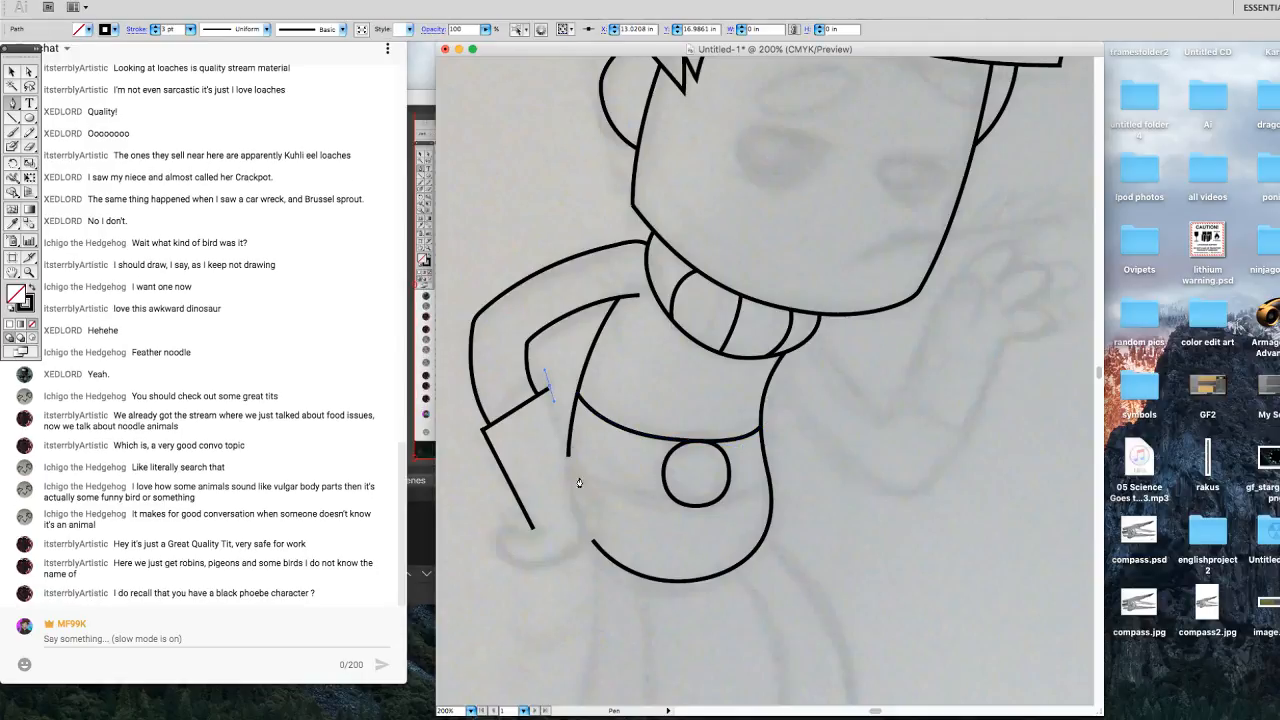
left_click_drag(587, 530, 580, 563)
left_click(548, 563)
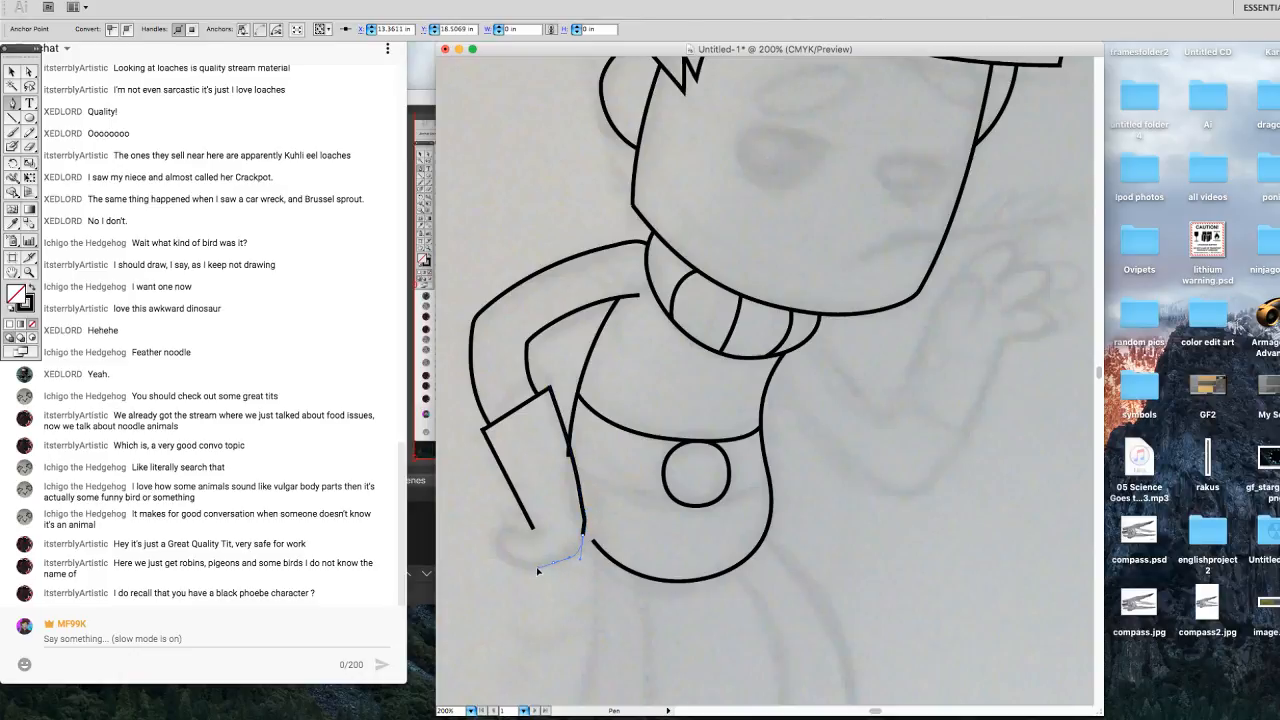
left_click(538, 570)
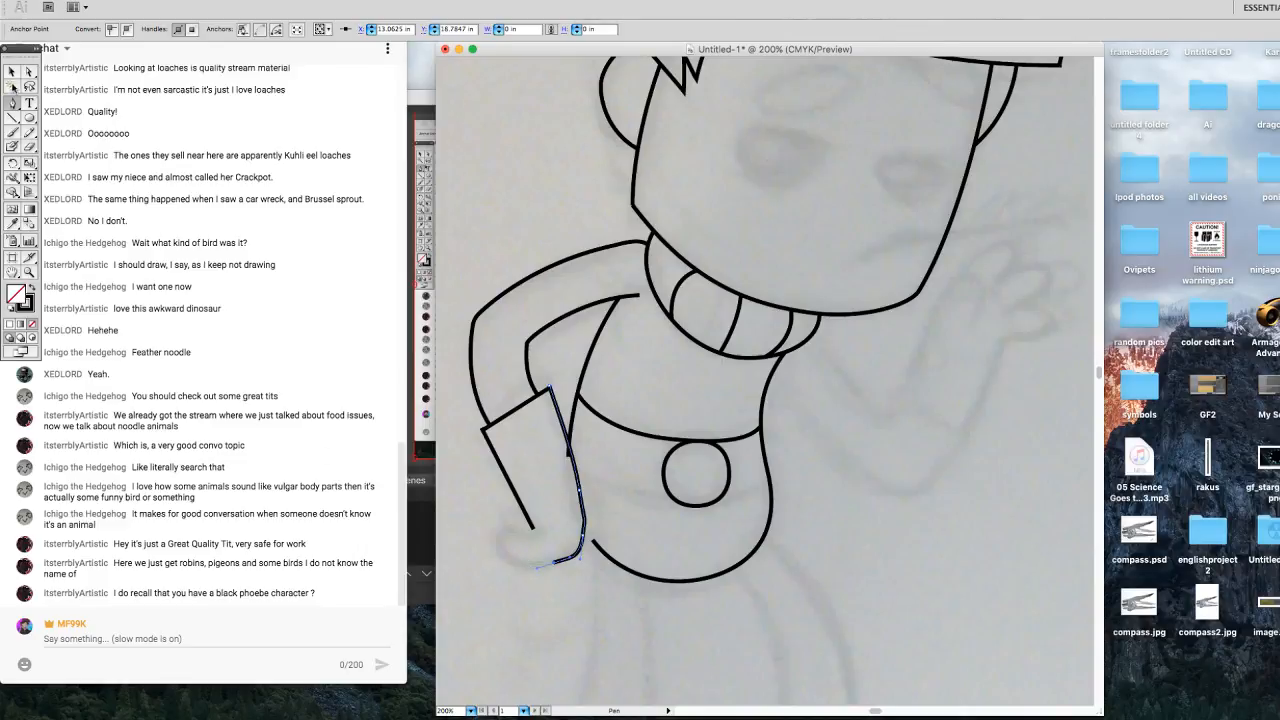
Nudge the middle anchor point of the inner forearm line left and up to refine the arm's shape.
left_click(12, 73)
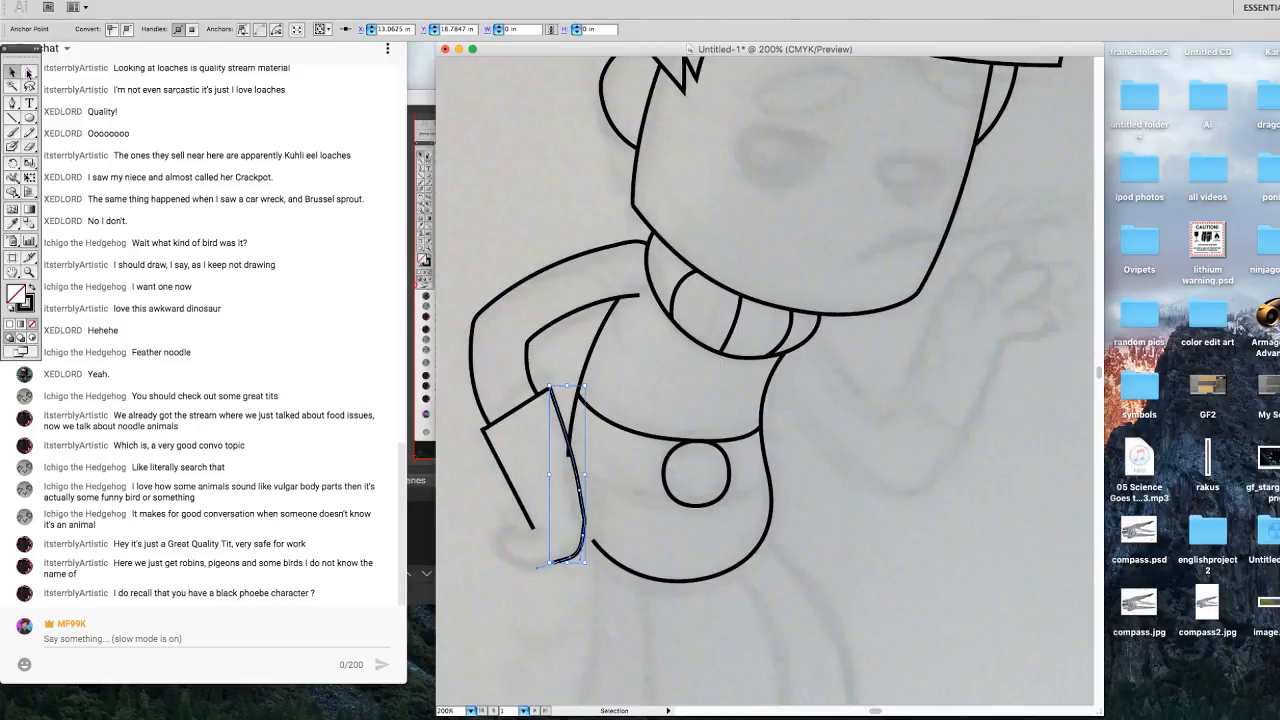
left_click(28, 73)
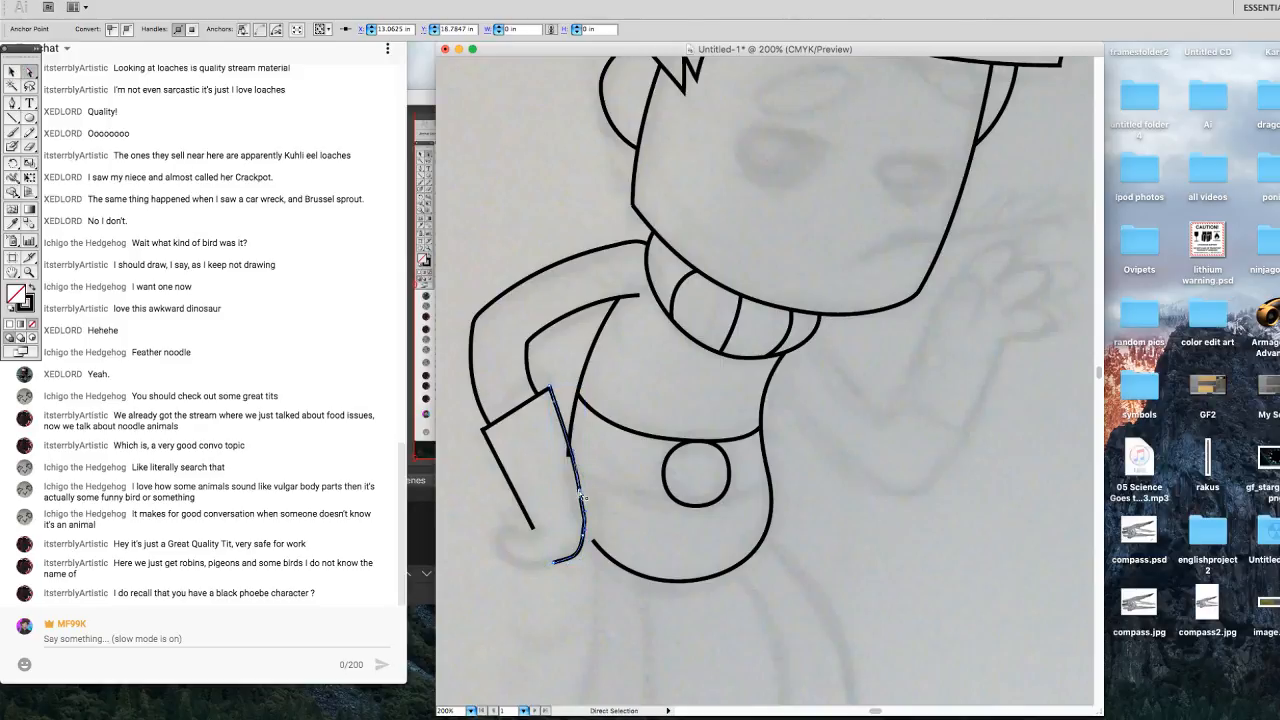
left_click(580, 491)
key("Left")
key("Left")
key("Left")
key("Left")
key("Left")
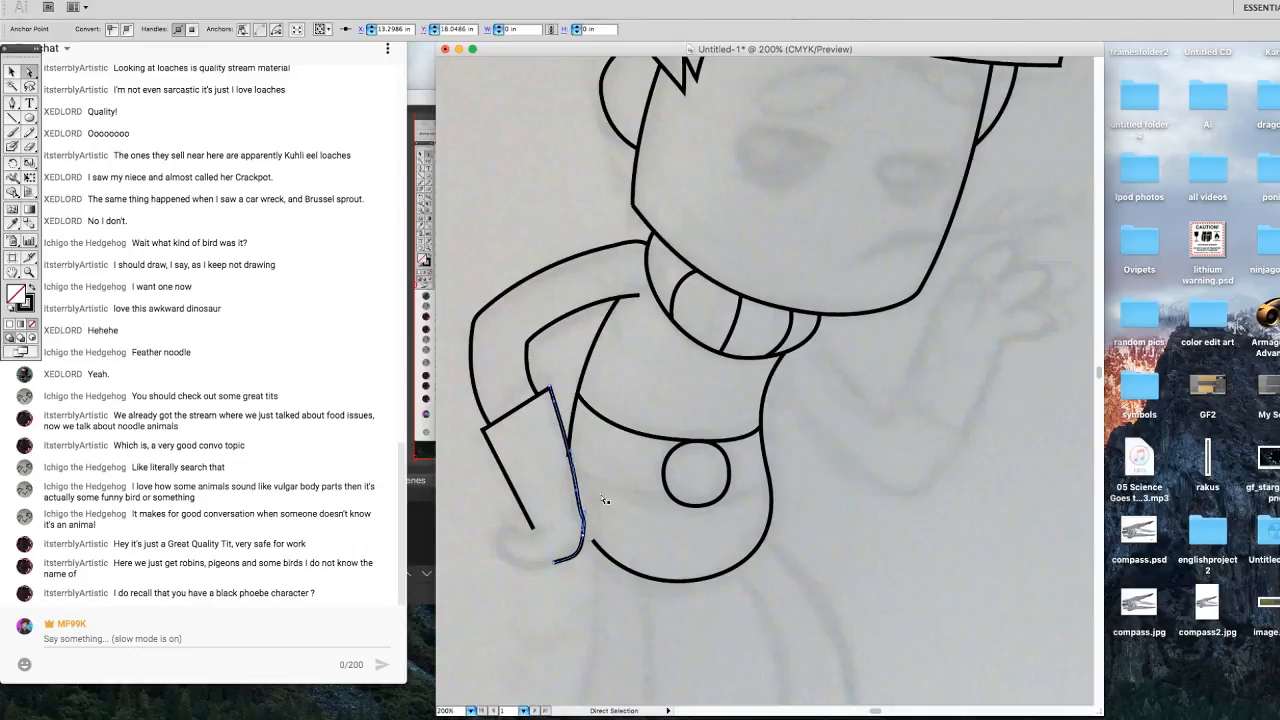
key("Up")
key("Up")
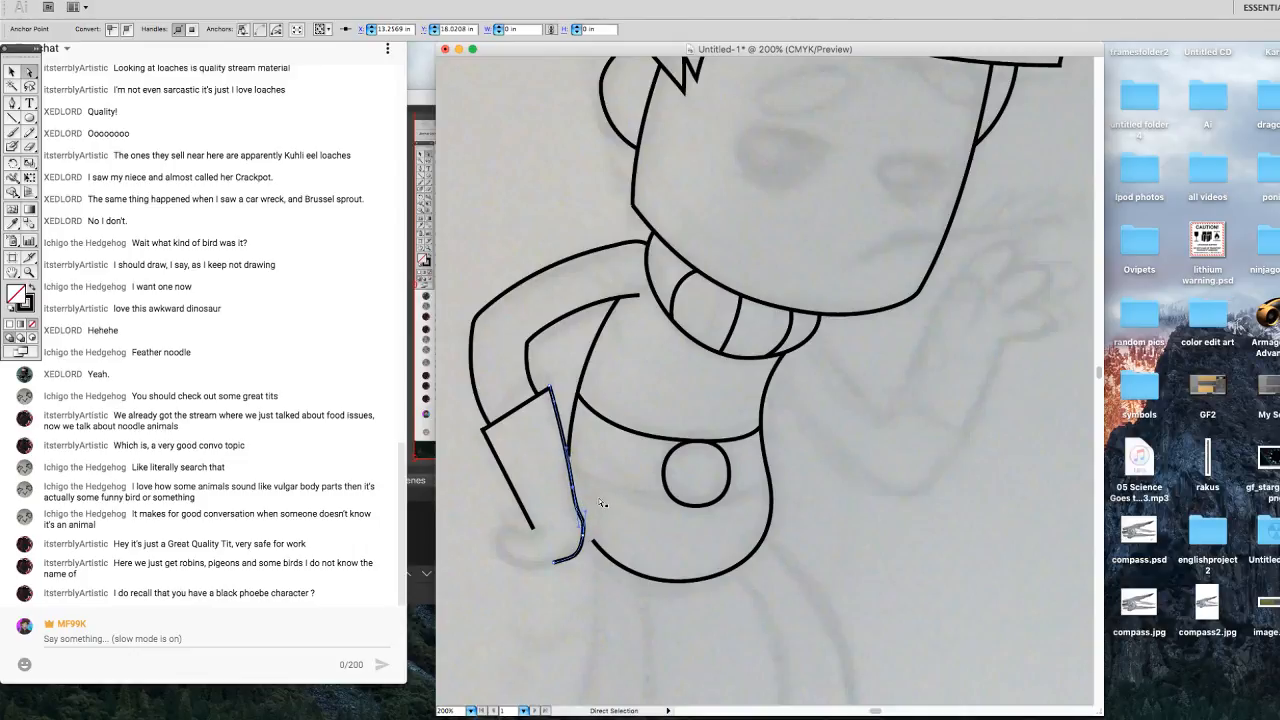
Nudge the middle anchor point of the inner forearm line right and down to straighten the forearm's edge.
key("Right")
key("Right")
key("Right")
key("Right")
key("Right")
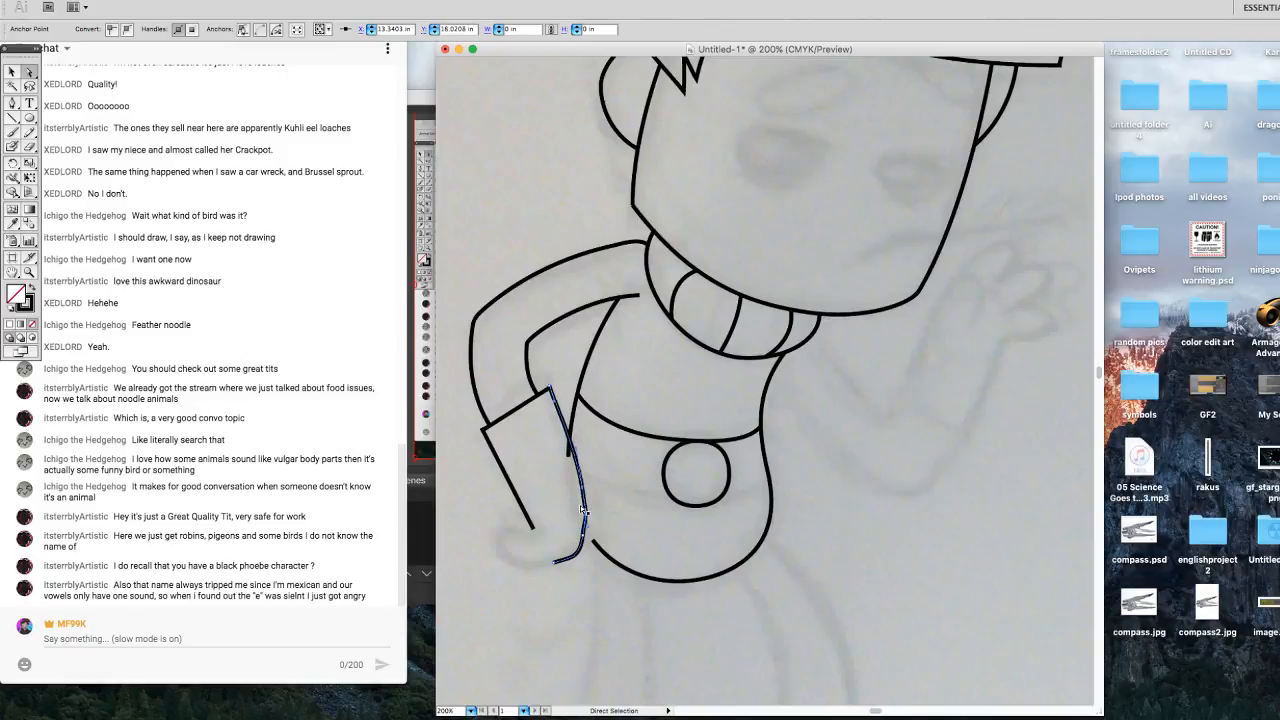
key("Right")
key("Right")
key("Right")
key("Right")
key("Down")
key("Down")
key("Down")
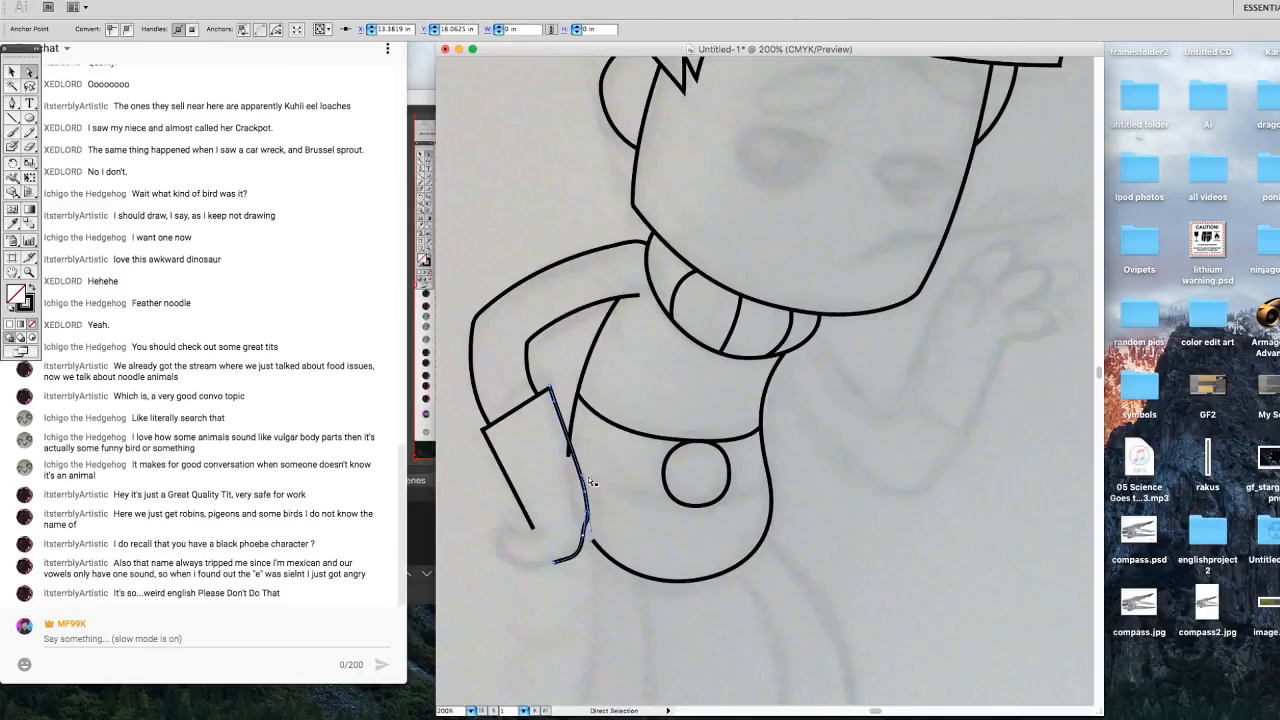
key("Down")
key("Down")
key("Down")
key("Down")
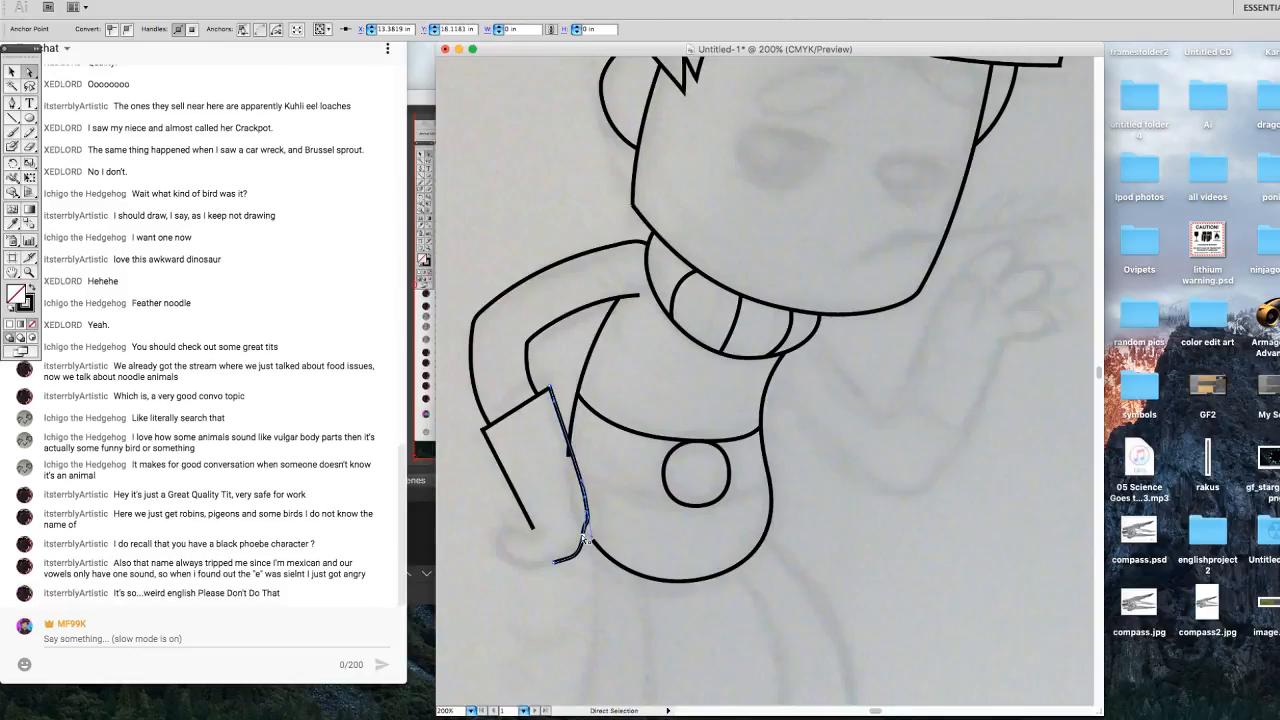
Nudge the inner forearm line's lower anchor point down beside the torso's bottom curve and adjust its handle to round the corner.
left_click(584, 538)
key("Down")
key("Down")
key("Down")
key("Down")
key("Down")
key("Down")
key("Down")
key("Down")
key("Down")
key("Down")
key("Down")
key("Down")
left_click_drag(586, 529, 592, 539)
Move the end point of the hand's lower curve left and slightly up to extend the line toward the sketched fingertips.
left_click(562, 564)
key("Left")
key("Left")
key("Left")
key("Left")
key("Left")
key("Left")
key("Left")
key("Left")
key("Left")
key("Left")
key("Left")
key("Left")
key("Left")
key("Left")
key("Left")
key("Left")
key("Left")
key("Left")
key("Left")
key("Left")
key("Left")
key("Left")
key("Left")
key("Left")
key("Left")
key("Left")
key("Left")
key("Up")
key("Up")
key("Up")
key("Up")
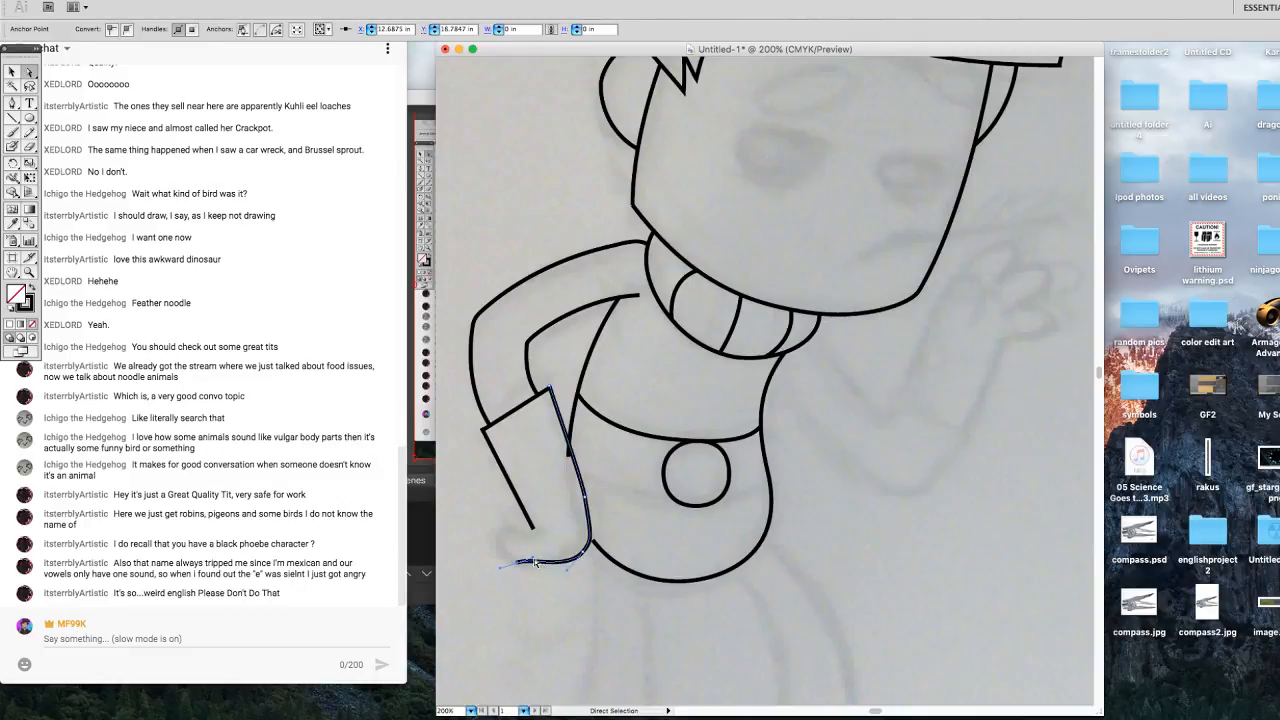
mouse_move(533, 563)
left_mouse_down()
mouse_move(550, 574)
mouse_move(475, 545)
left_mouse_up()
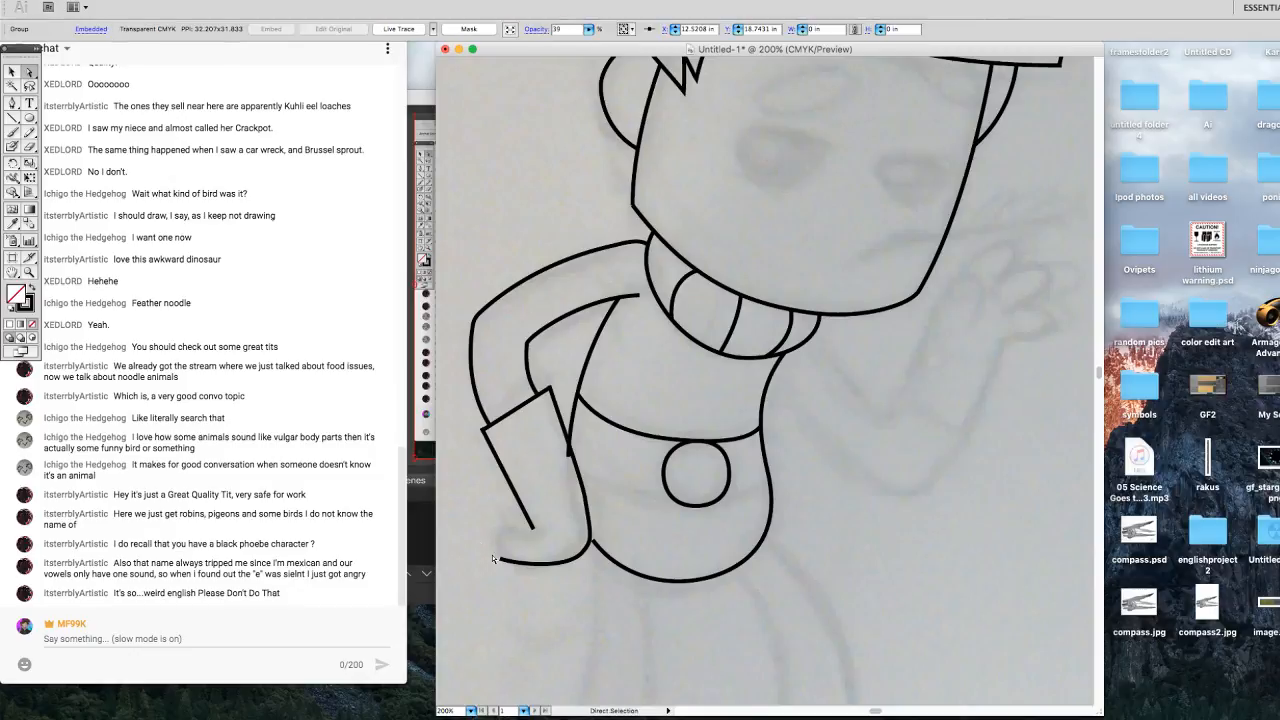
left_click(514, 563)
left_click(615, 594)
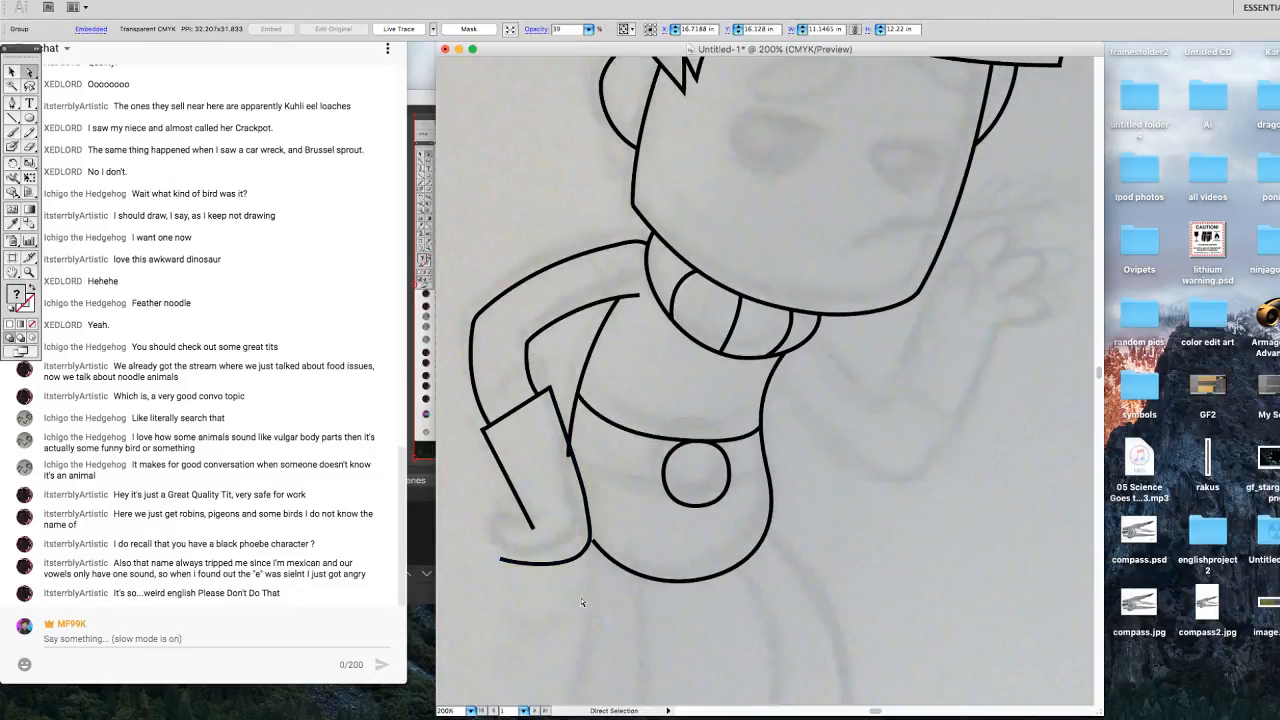
key("a")
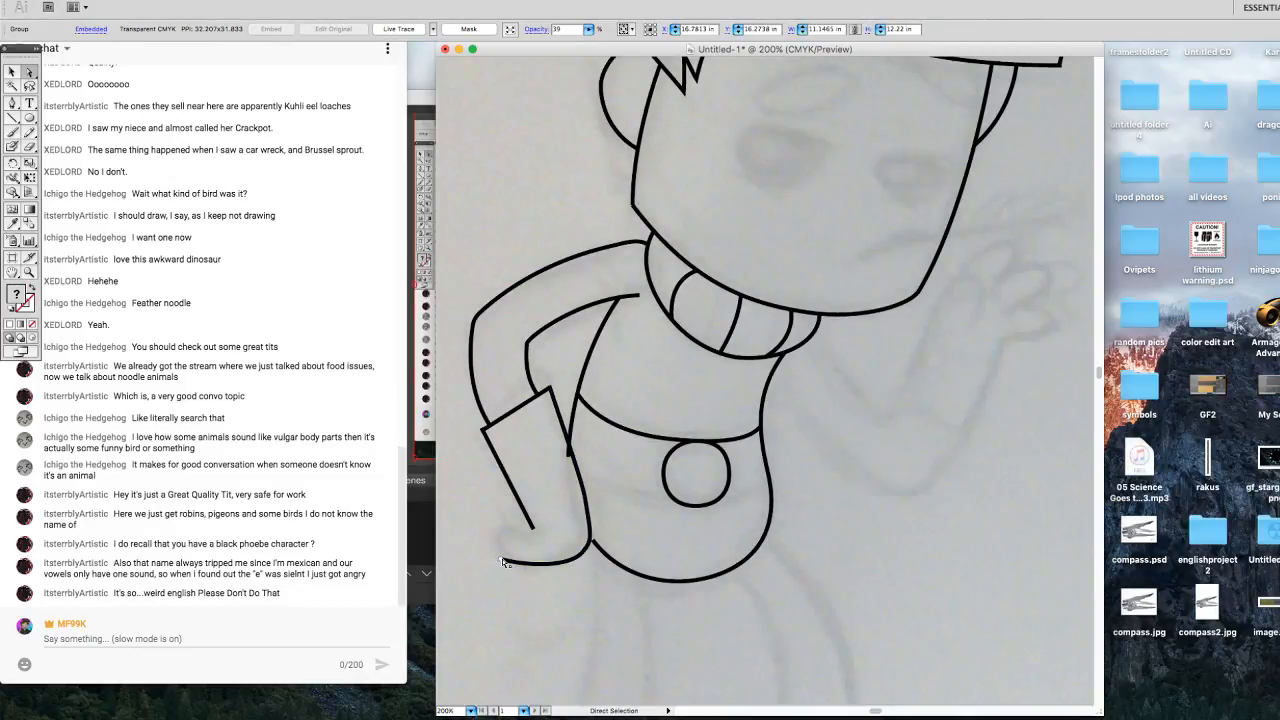
Raise the hand curve's fingertip end point and adjust the bend where the forearm meets the torso.
left_click(501, 560)
left_click_drag(485, 557, 452, 518)
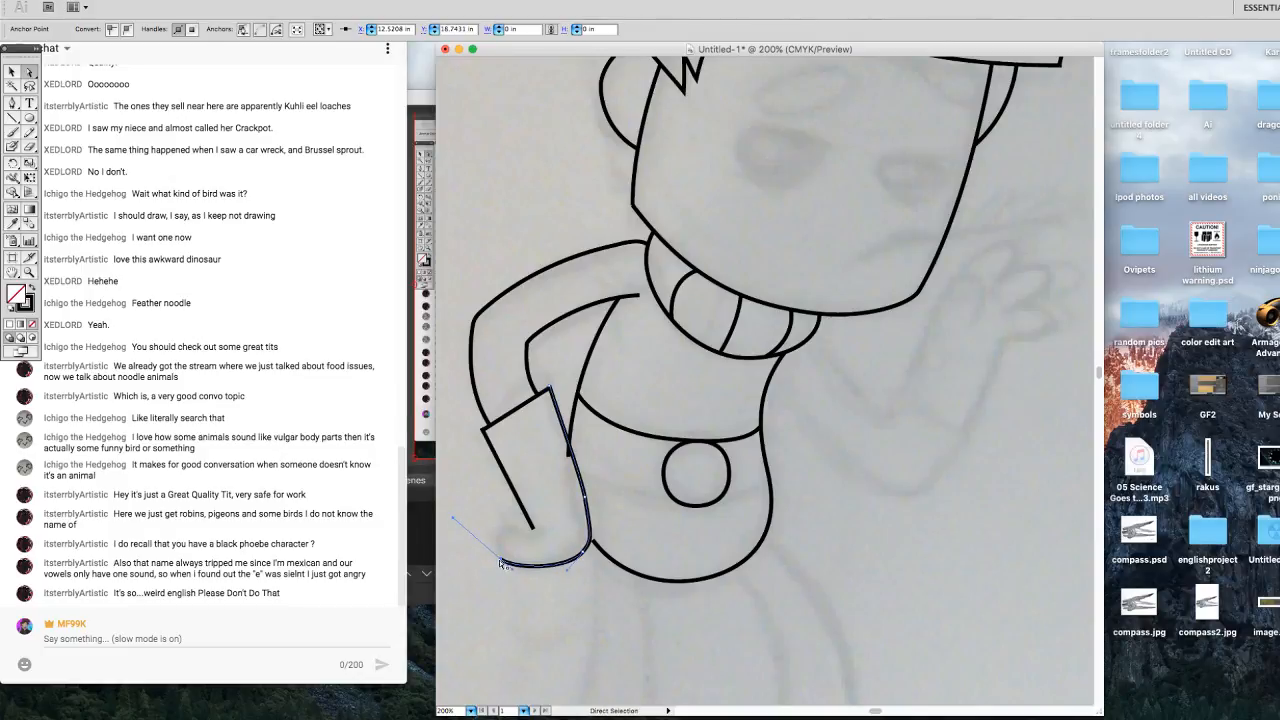
left_click_drag(500, 558, 494, 538)
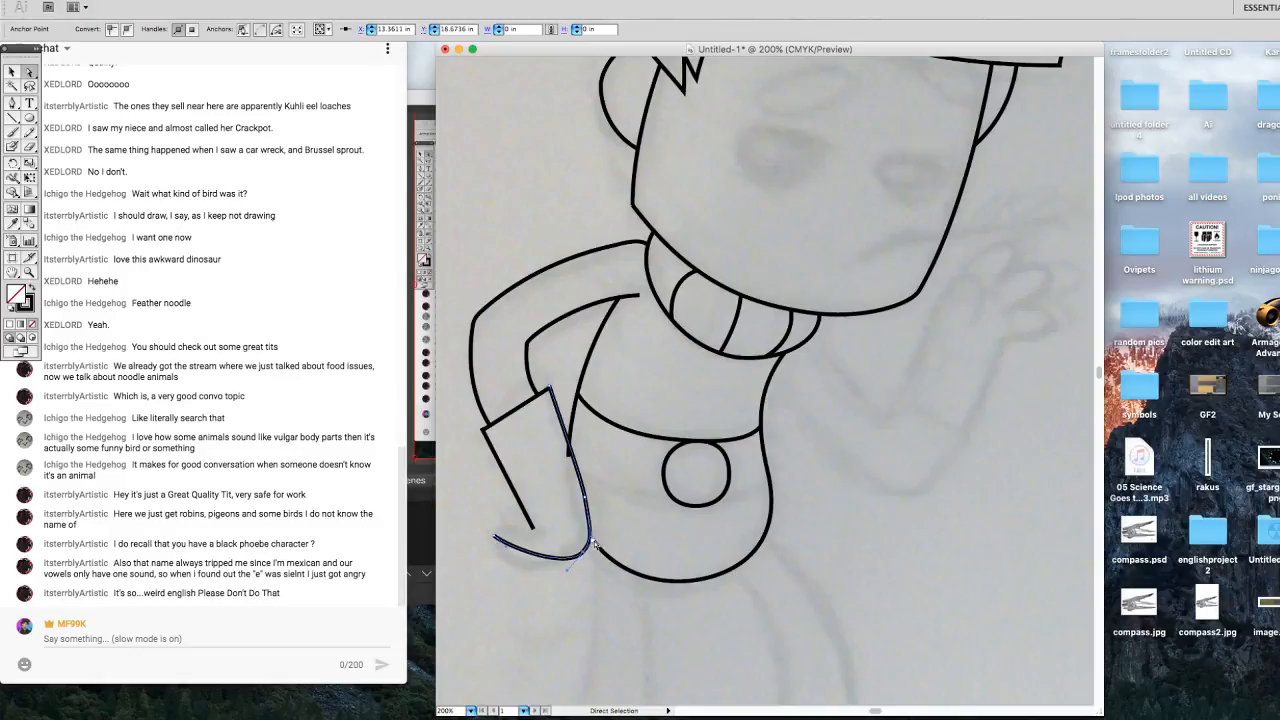
left_click_drag(593, 543, 592, 520)
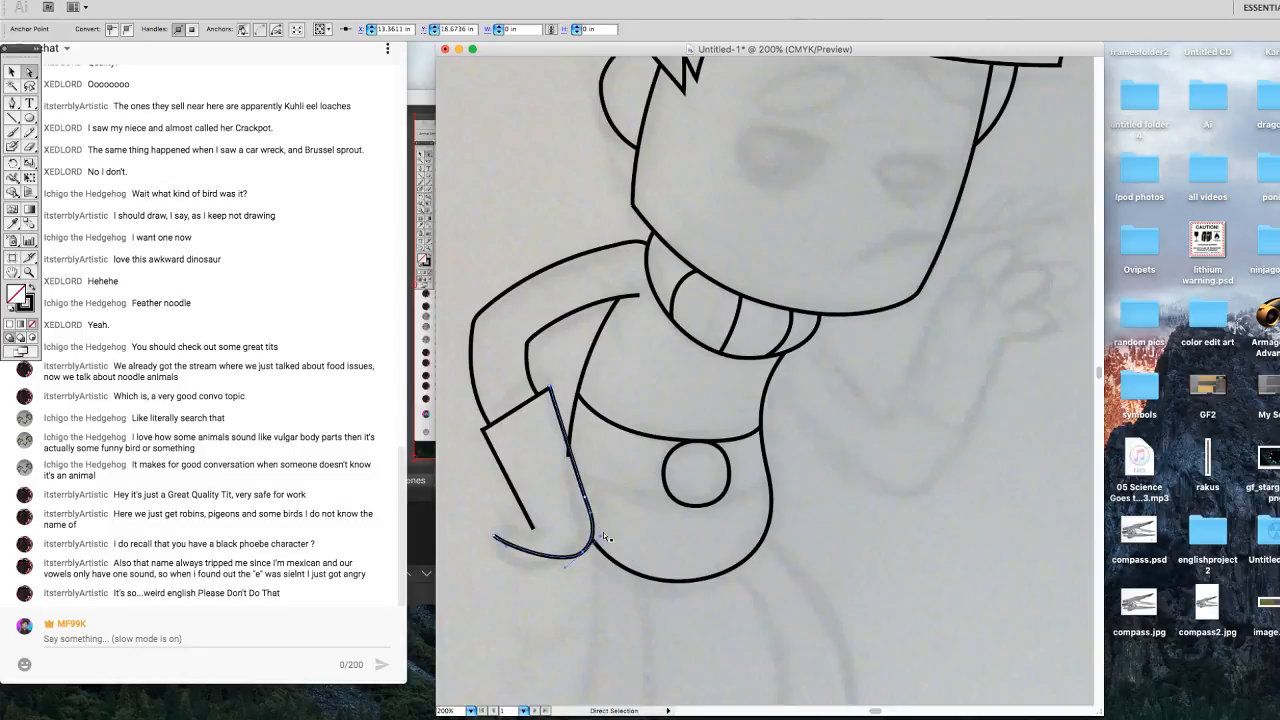
Shorten the torso's left side line so its lower end stops at the inner forearm edge.
left_click(572, 460)
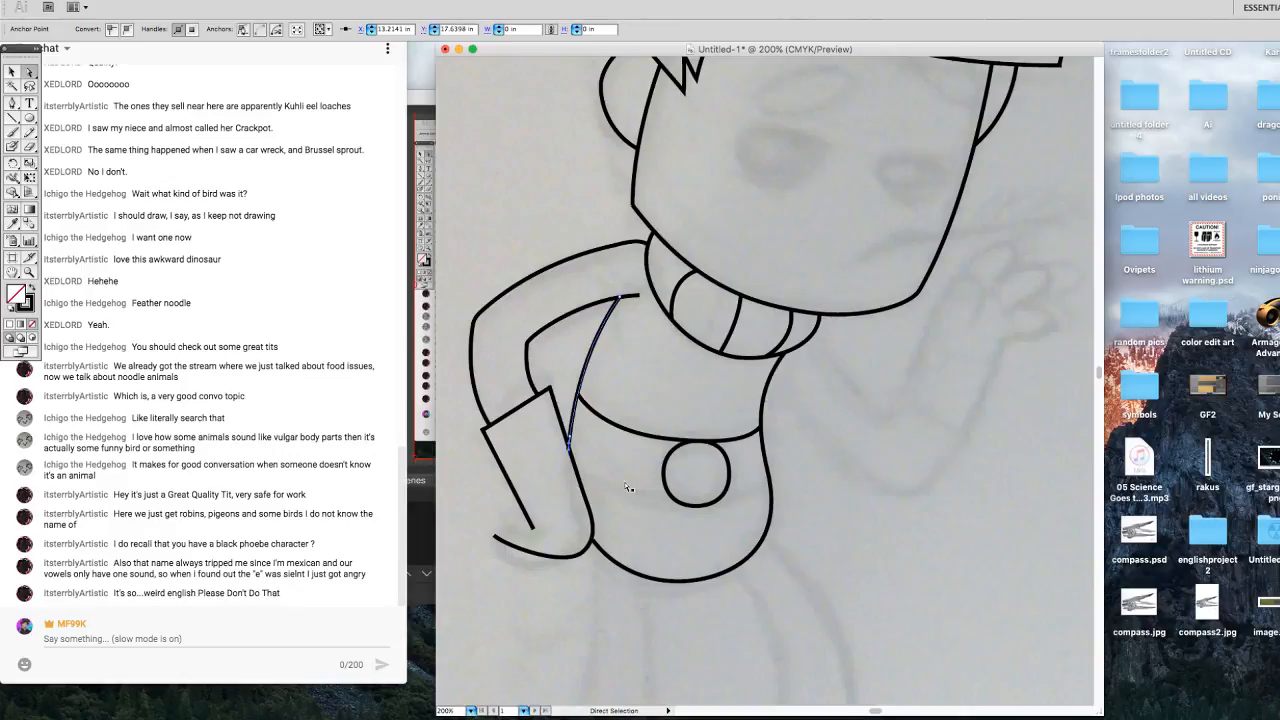
key("Delete")
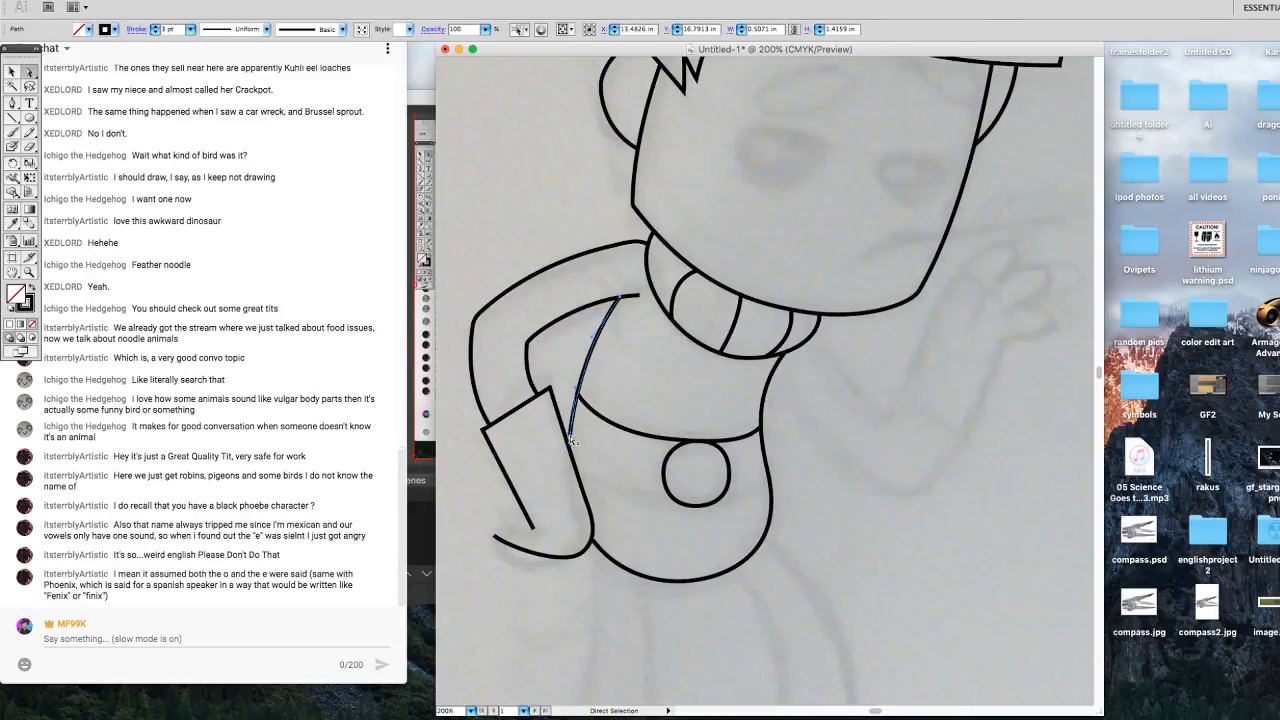
left_click(572, 441)
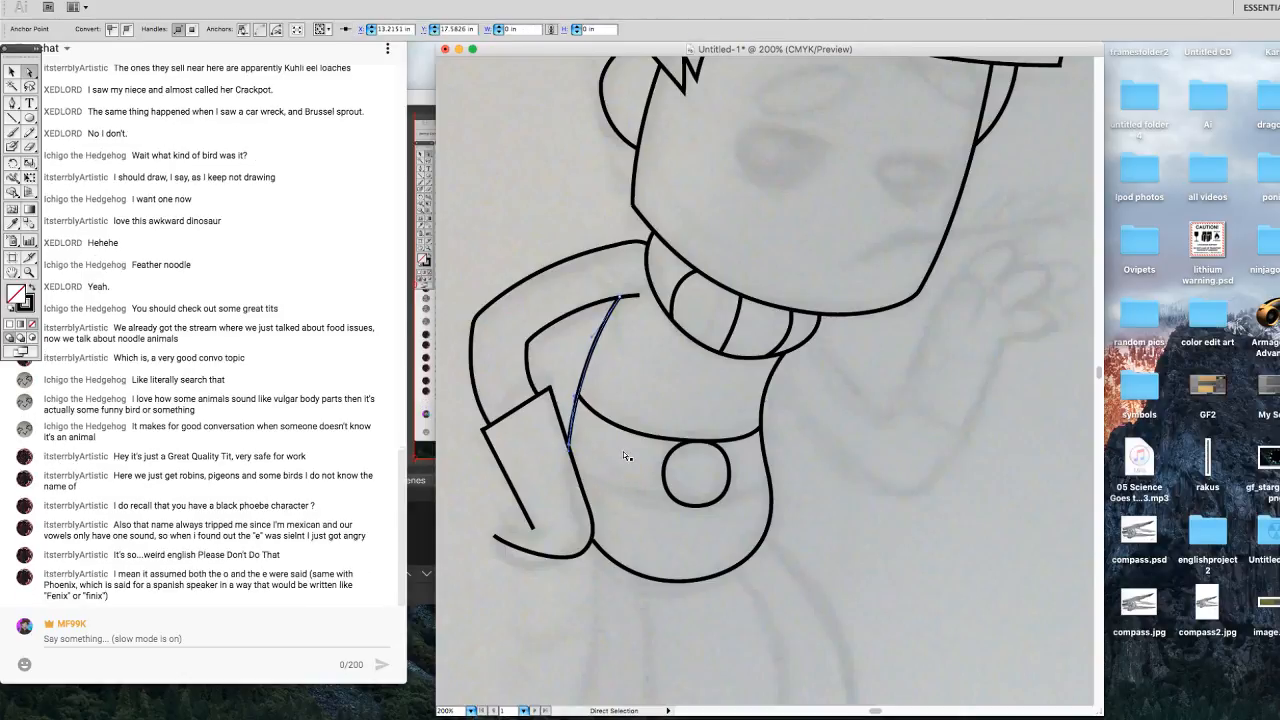
left_click(621, 458)
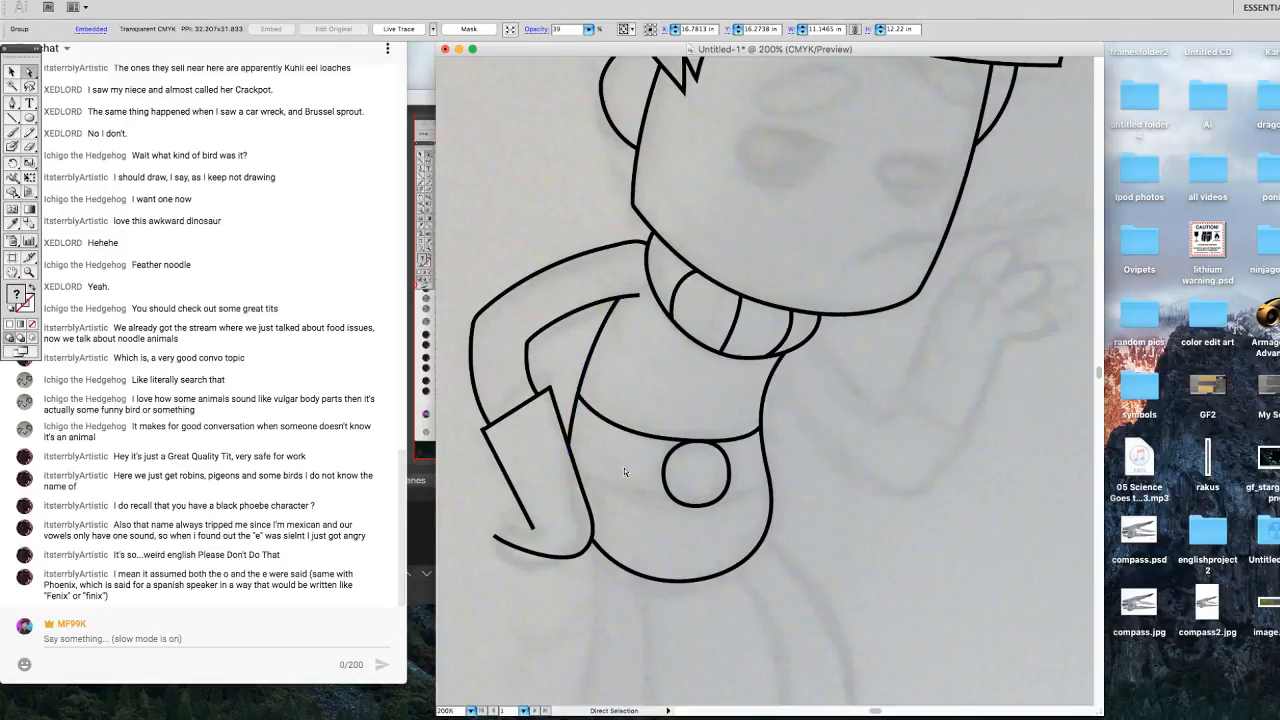
Reshape the hand's lower curve with the fingertip handles so it rounds fully and hooks back toward the wrist.
left_click(540, 553)
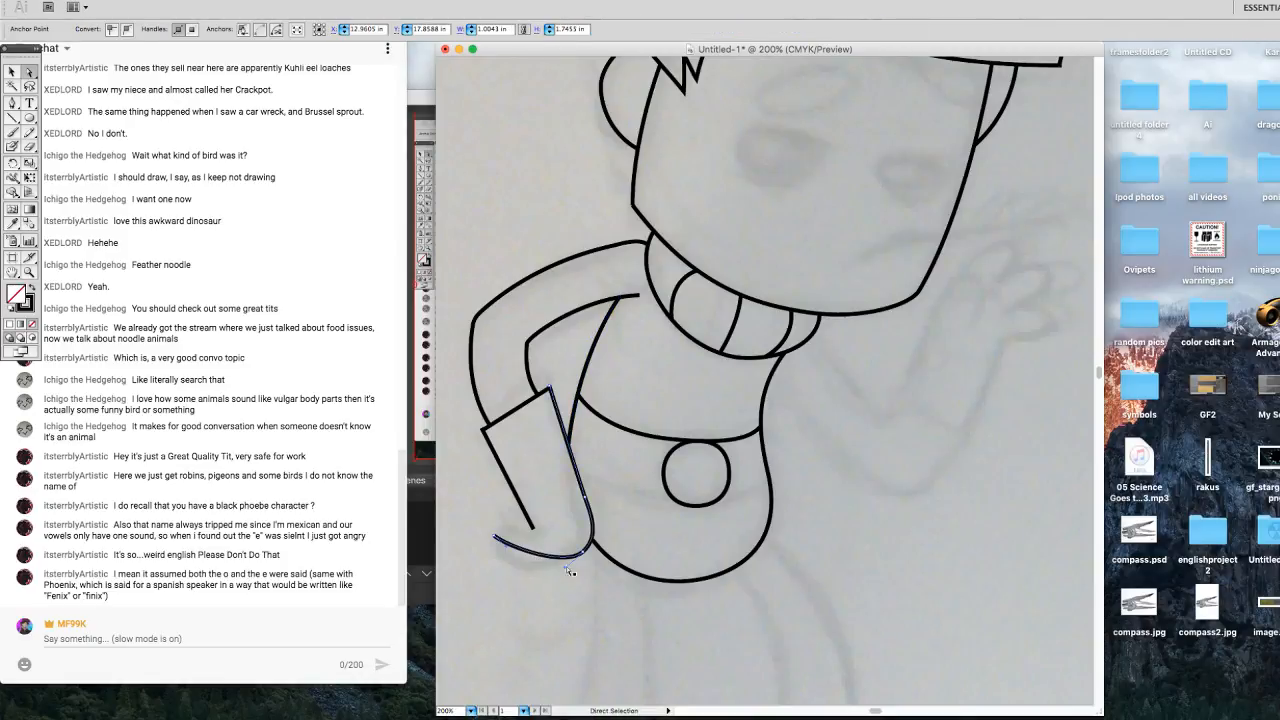
left_click_drag(506, 549, 502, 584)
left_click(495, 537)
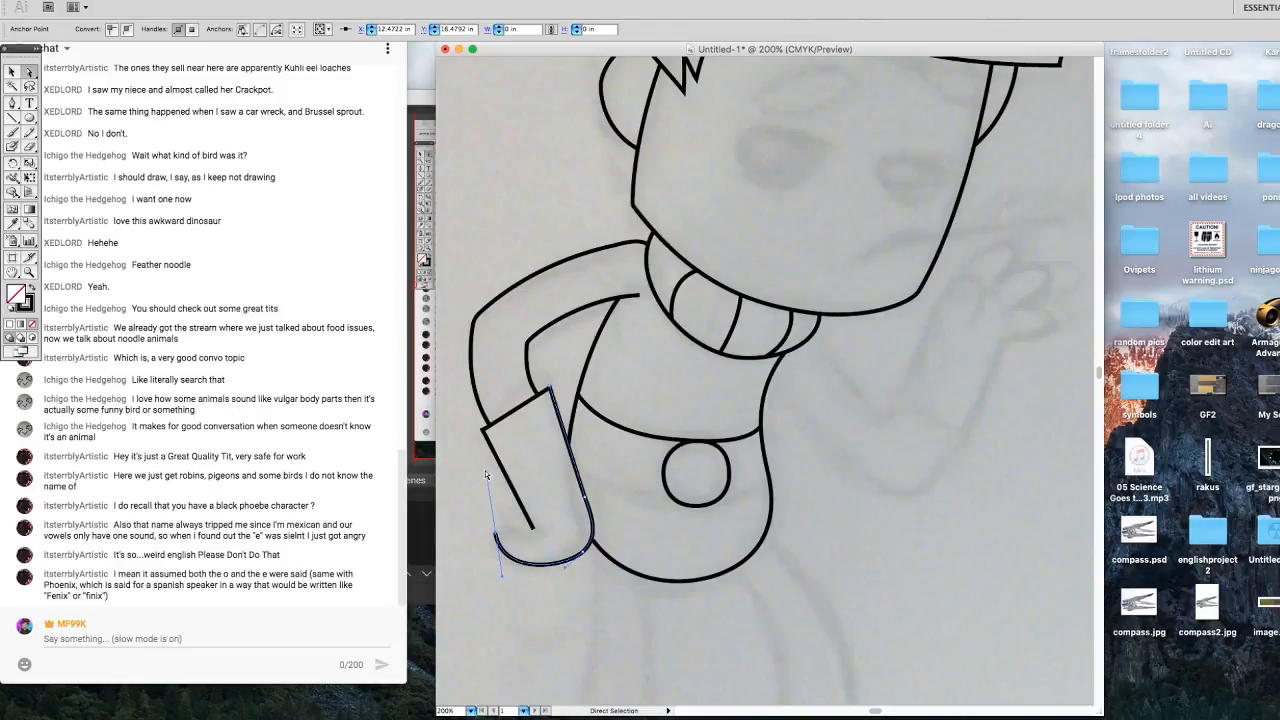
left_click_drag(485, 470, 556, 434)
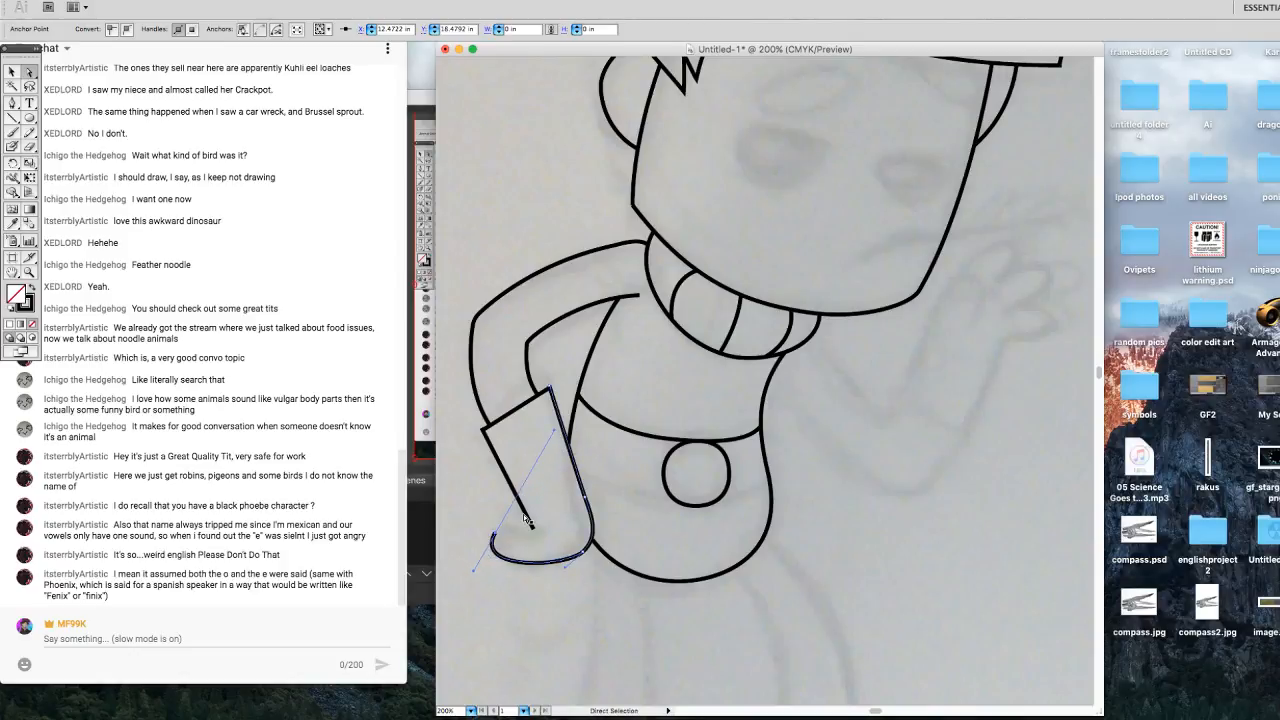
Nudge the hand curve's fingertip end point right and slightly up to narrow the hand.
key("Right")
key("Right")
key("Right")
key("Right")
key("Right")
key("Right")
key("Right")
key("Right")
key("Right")
key("Right")
key("Right")
key("Right")
key("Right")
key("Right")
key("Right")
key("Right")
key("Right")
key("Right")
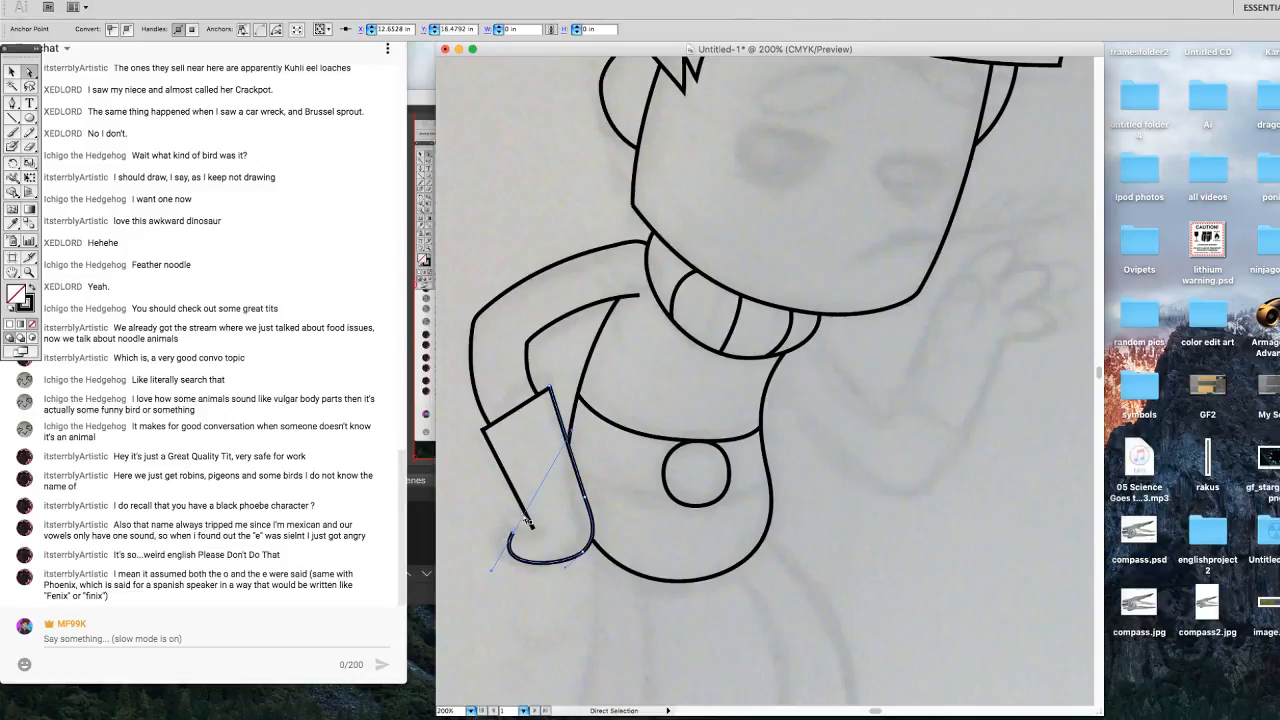
key("Left")
key("Left")
key("Left")
key("Left")
key("Left")
key("Left")
Lengthen the curve handle at the hand's lower right corner and nudge that anchor point slightly down and left.
left_click_drag(565, 568, 551, 581)
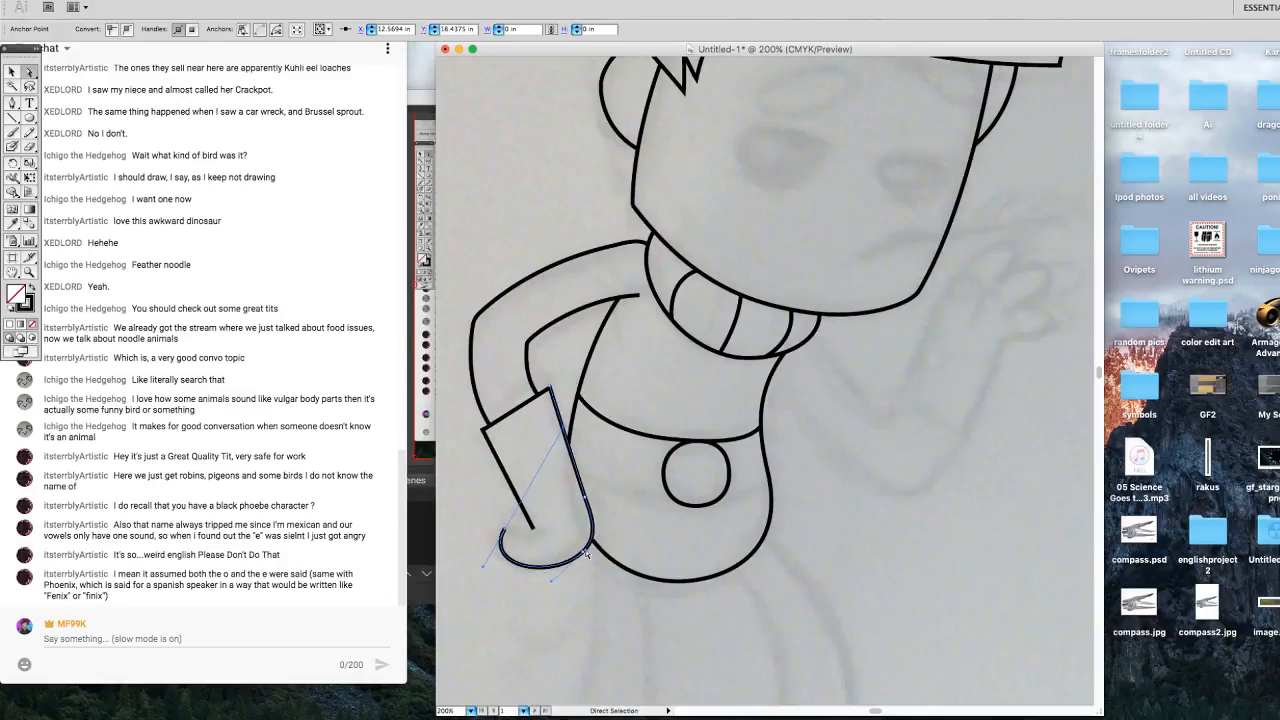
left_click(588, 550)
key("Down")
key("Left")
Add an anchor point to the hand's lower curve near the fingertips and return to the Direct Selection tool.
left_click_drag(12, 104, 46, 112)
left_click(52, 121)
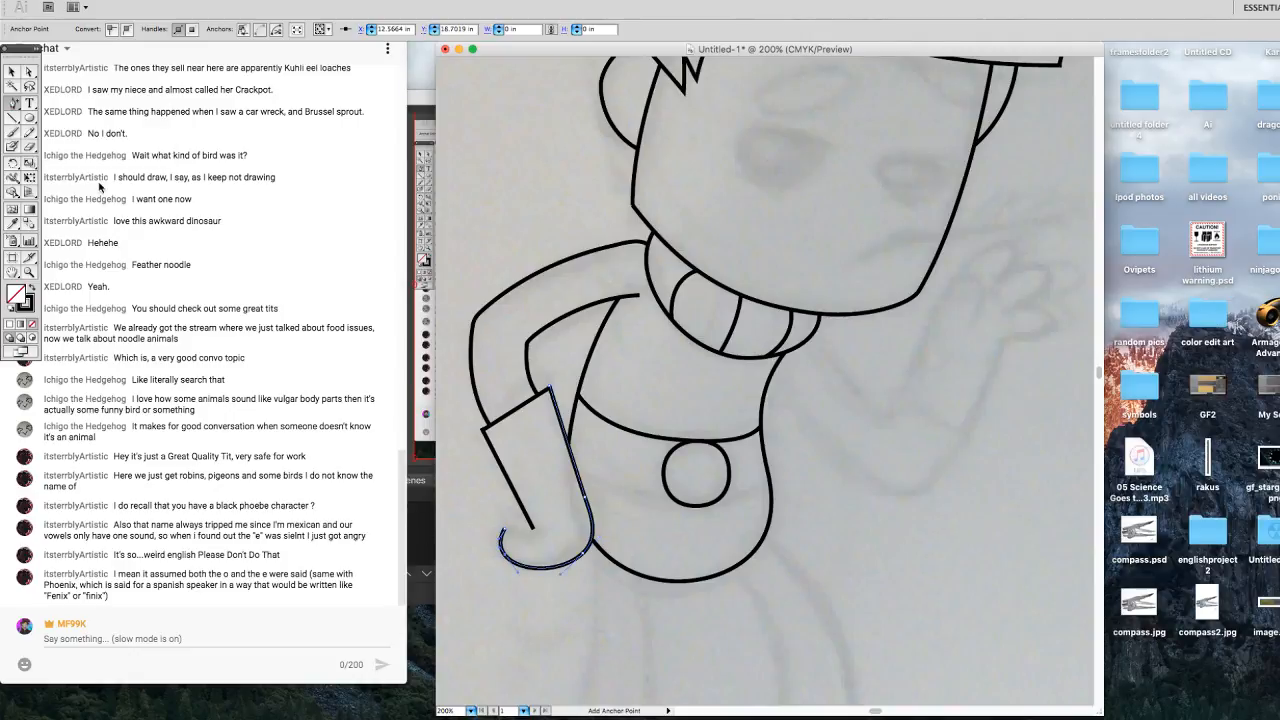
left_click(29, 72)
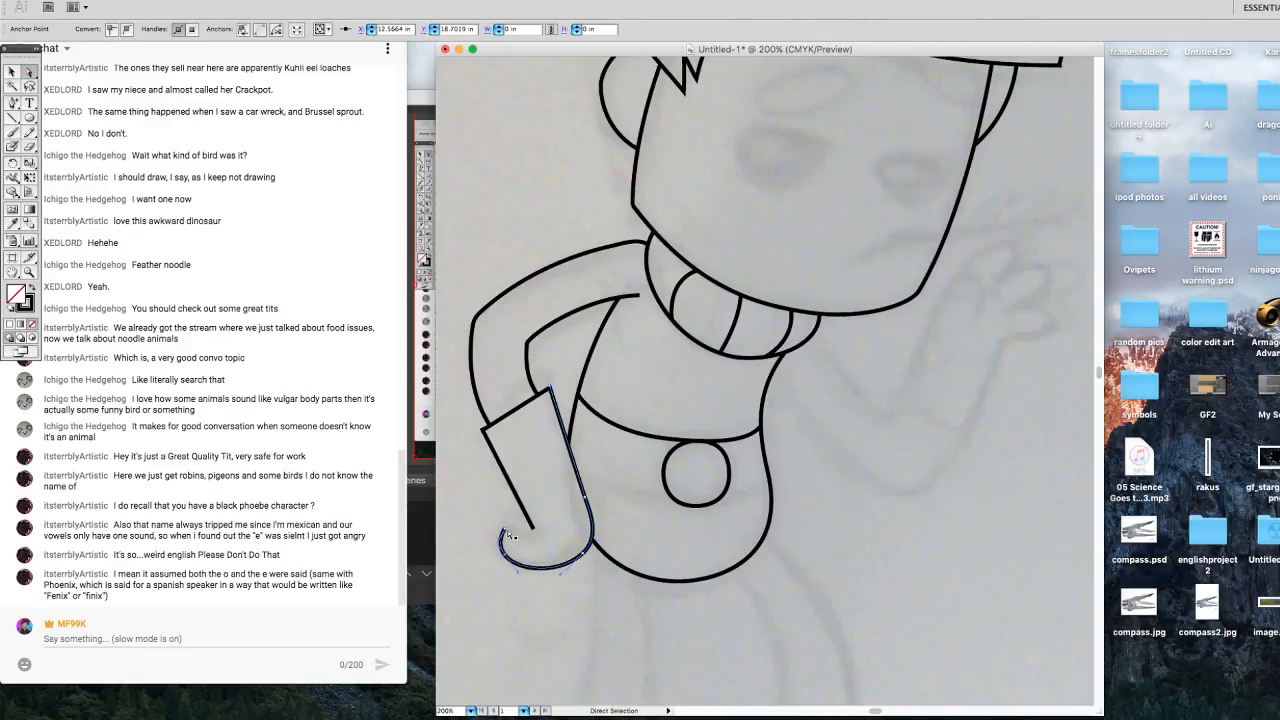
Move the hand curve's end point right to meet the lower end of the outer forearm line.
left_click_drag(503, 529, 509, 529)
key("Right")
key("Right")
key("Right")
key("Right")
key("Right")
key("Right")
key("Right")
key("Right")
key("Right")
key("Right")
key("Right")
key("Right")
key("Right")
key("Right")
key("Right")
key("Right")
key("Right")
key("Right")
key("Right")
key("Right")
key("Left")
key("Left")
Adjust the curve handles between wrist and fingertips to form the hand's rounded tip and inward bend.
left_click_drag(594, 430, 556, 496)
left_click_drag(528, 540, 494, 523)
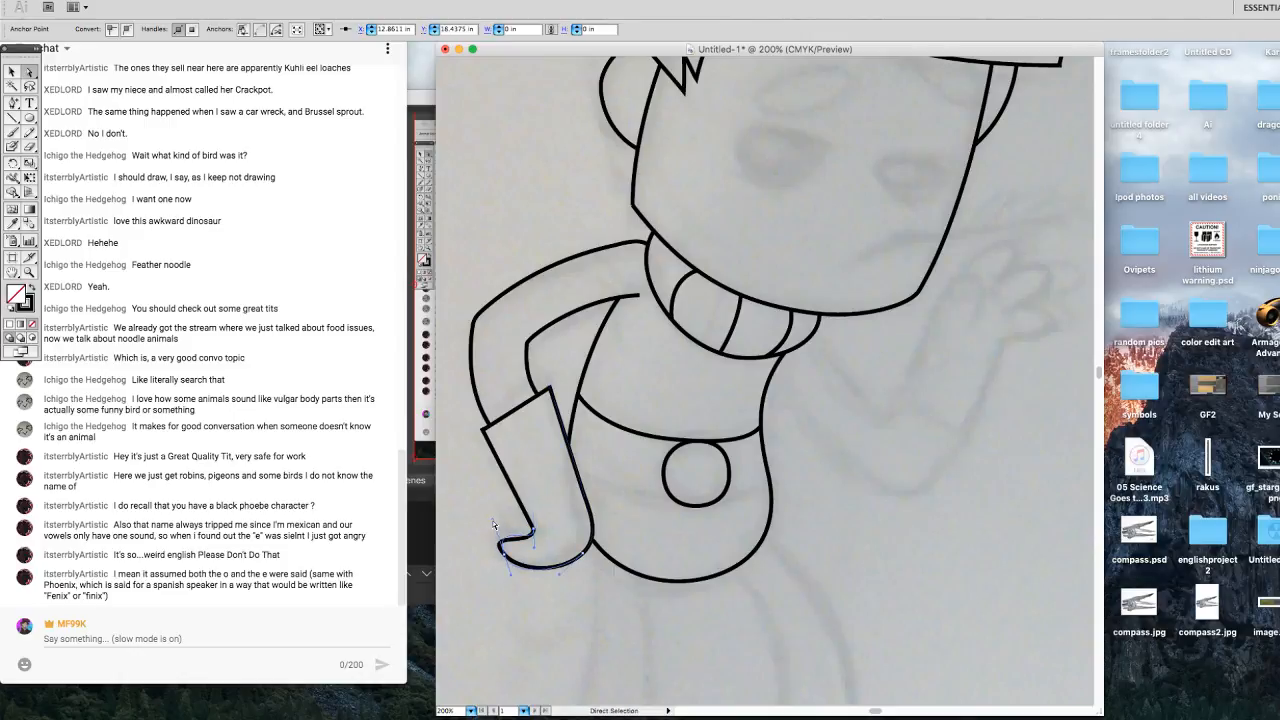
left_click(634, 544)
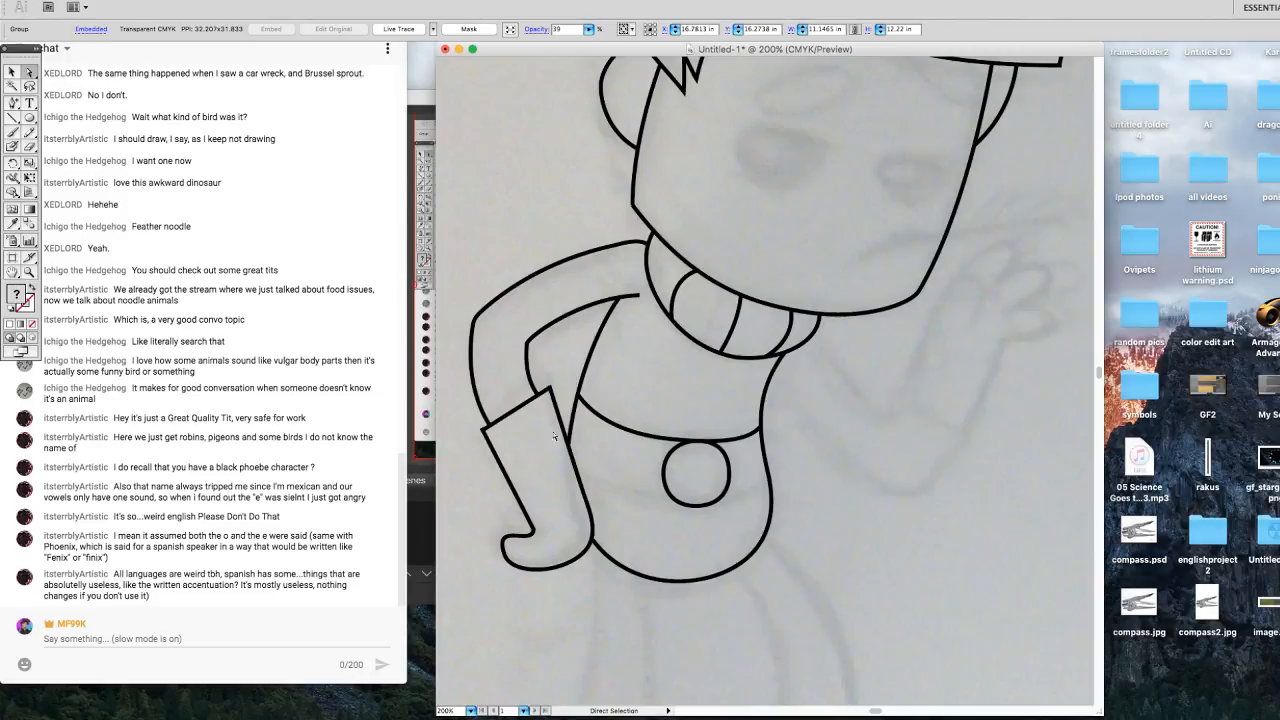
Duplicate the belt's upper curve straight down to the bottom of the round buckle as the belt's lower edge.
left_click(620, 432)
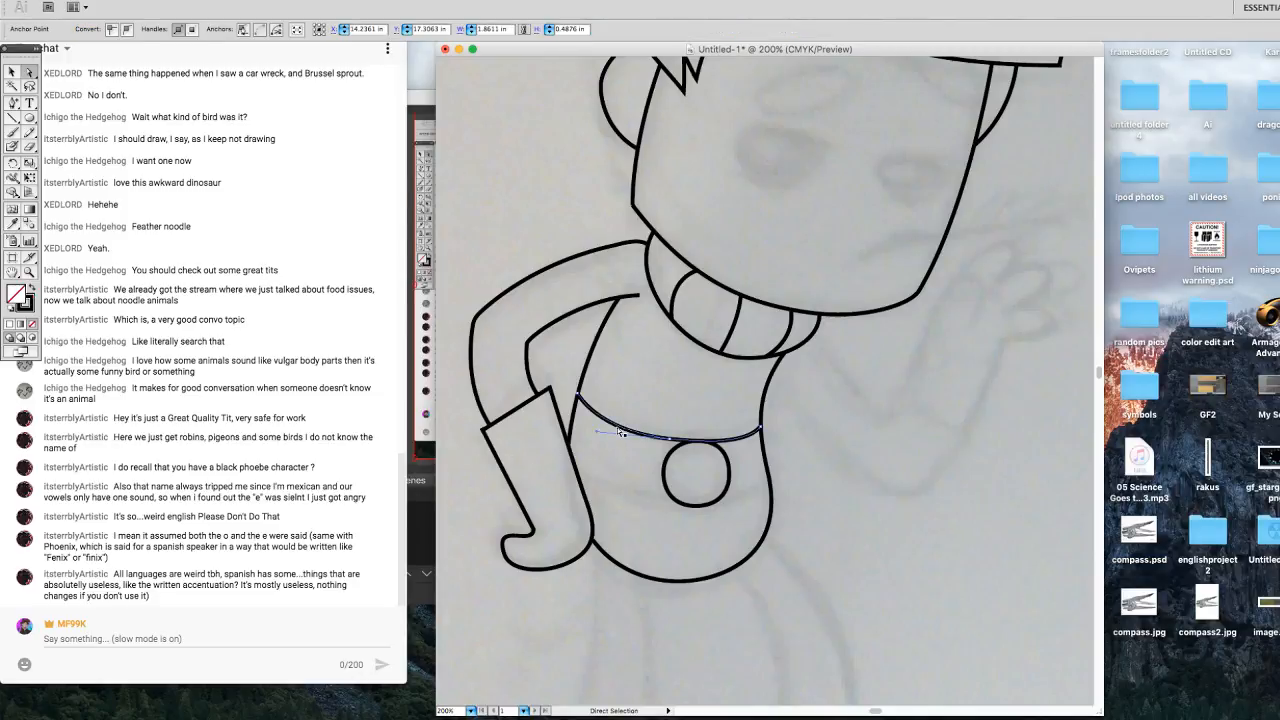
left_click(622, 462)
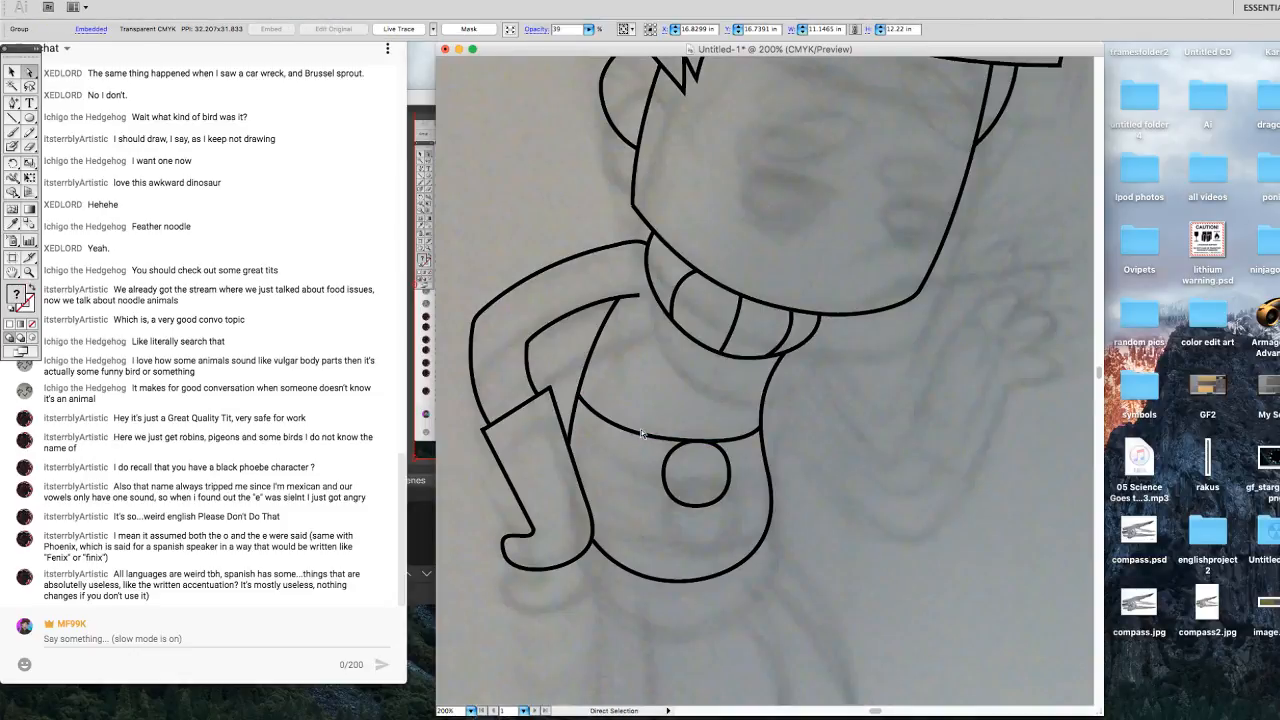
left_click(641, 432)
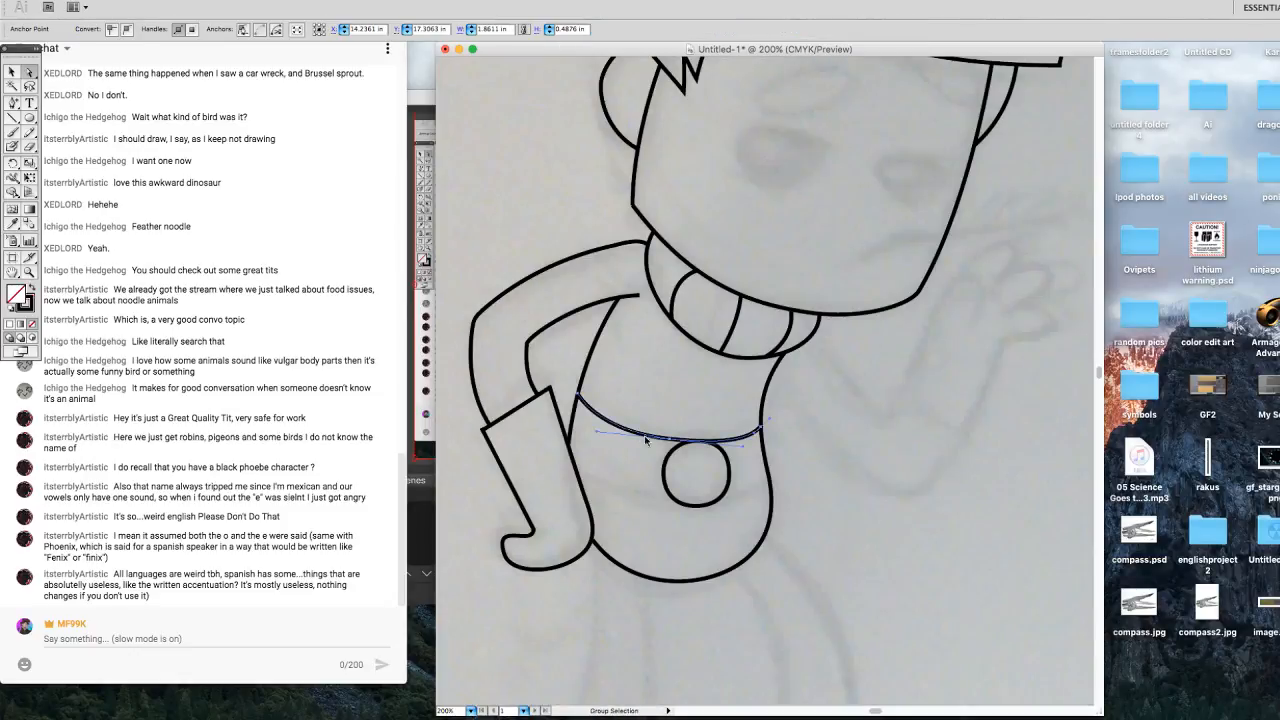
left_click_drag(645, 438, 646, 506)
Nudge the left end point of the belt's lower curve up and left to meet the forearm edge.
left_click_drag(579, 461, 578, 458)
key("Up")
key("Up")
key("Up")
key("Up")
key("Left")
key("Left")
key("Left")
key("Left")
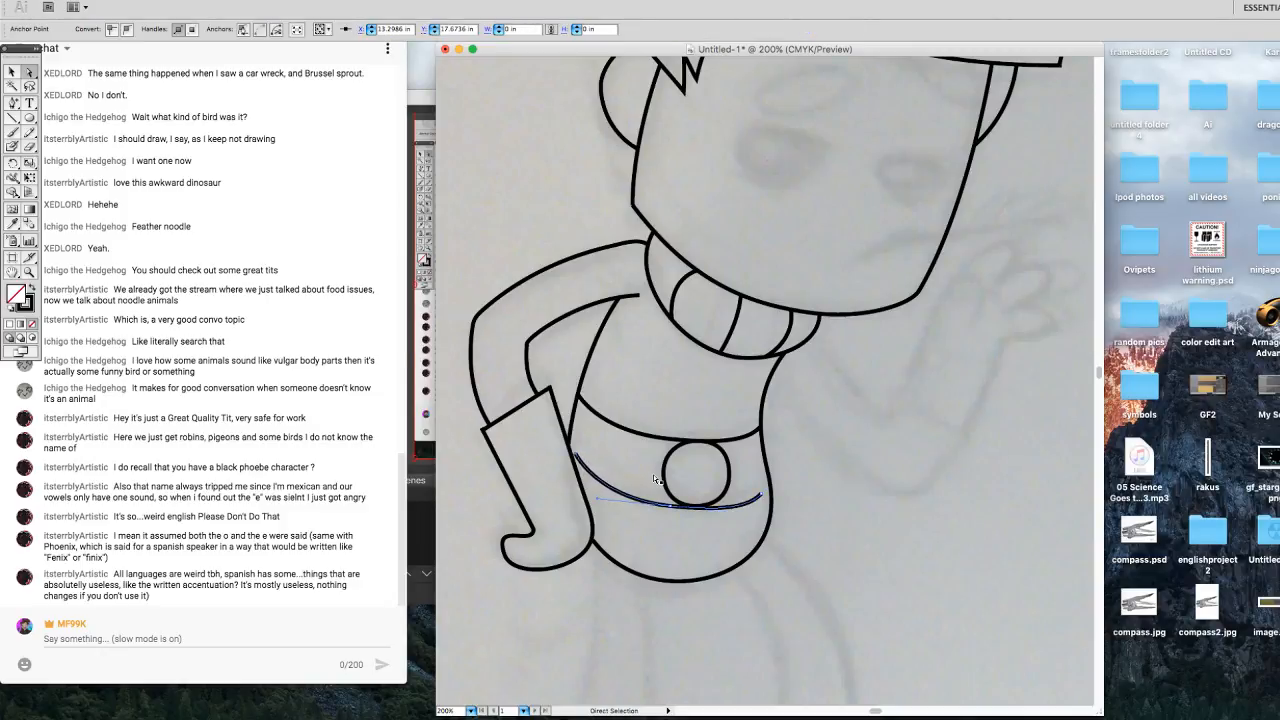
Nudge the left end point of the belt's lower curve further left onto the forearm line.
key("Left")
key("Left")
key("Left")
Nudge the right end point of the belt's lower curve right and up to meet the torso's side outline.
key("Right")
key("Right")
key("Right")
key("Up")
key("Up")
key("Up")
key("Up")
key("Up")
key("Up")
key("Up")
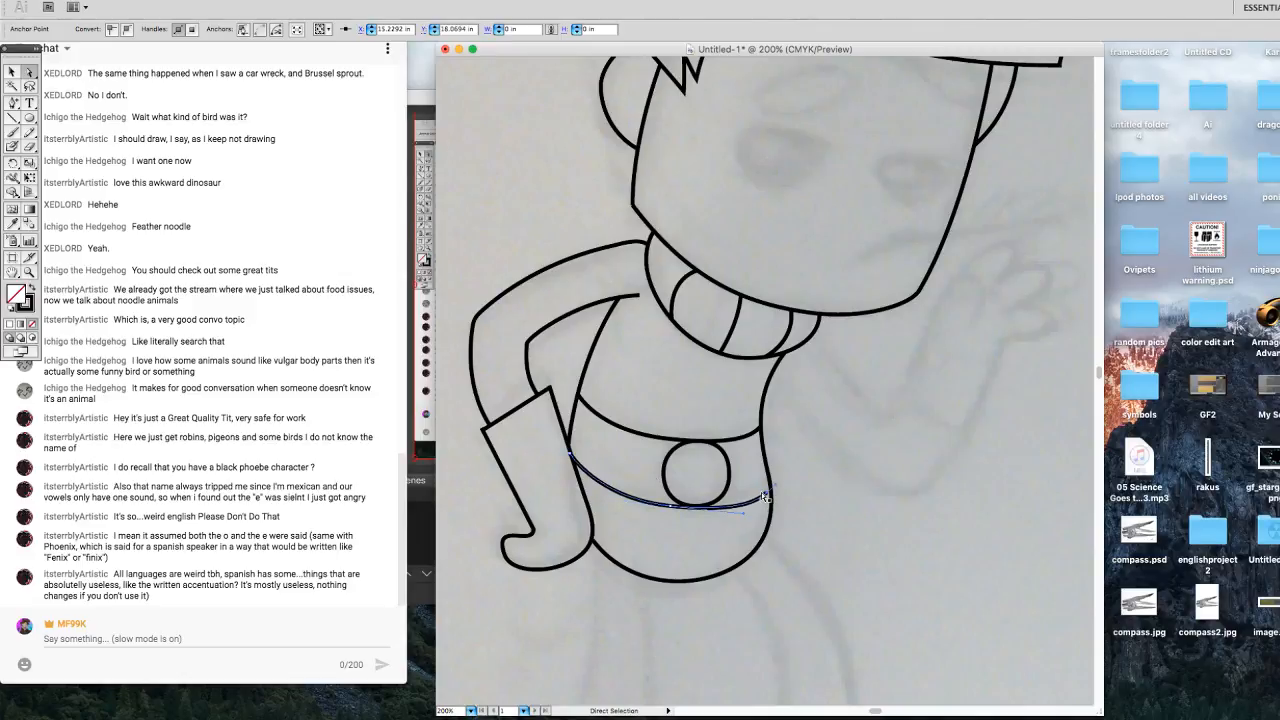
key("Right")
key("Up")
key("Up")
key("Up")
key("Up")
key("Up")
key("Up")
key("Up")
key("Right")
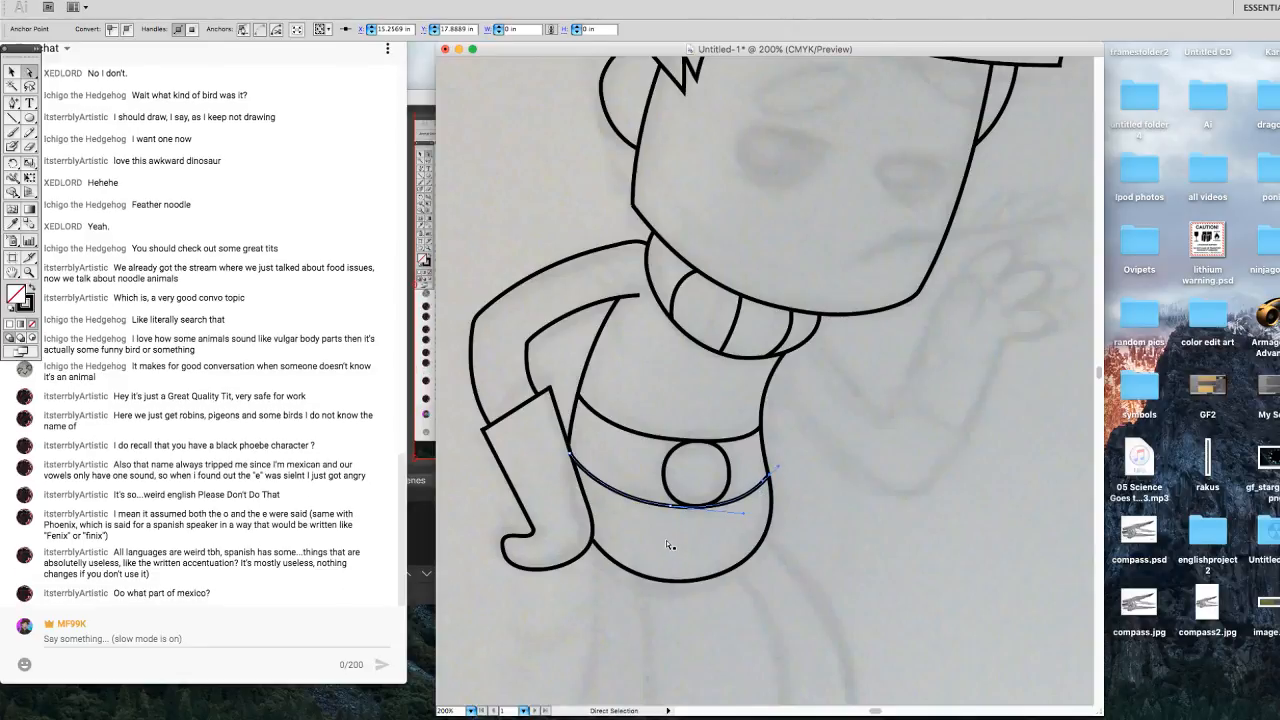
left_click(401, 605)
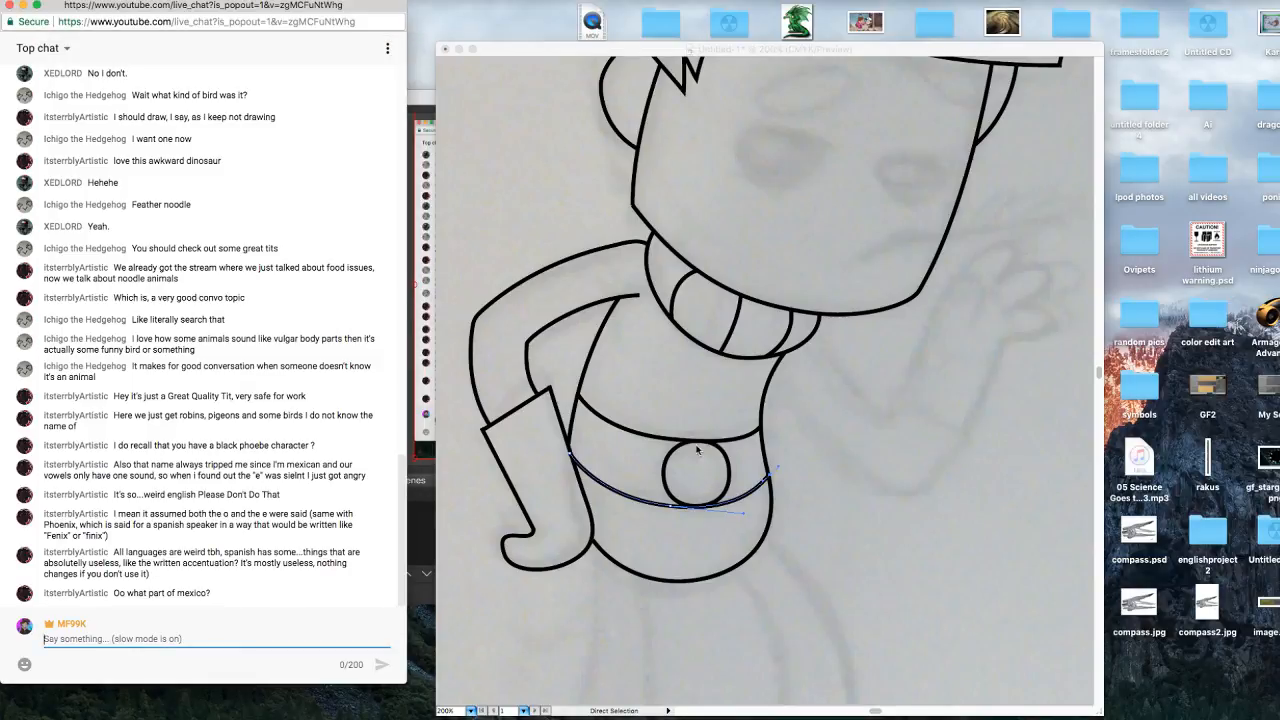
left_click(570, 445)
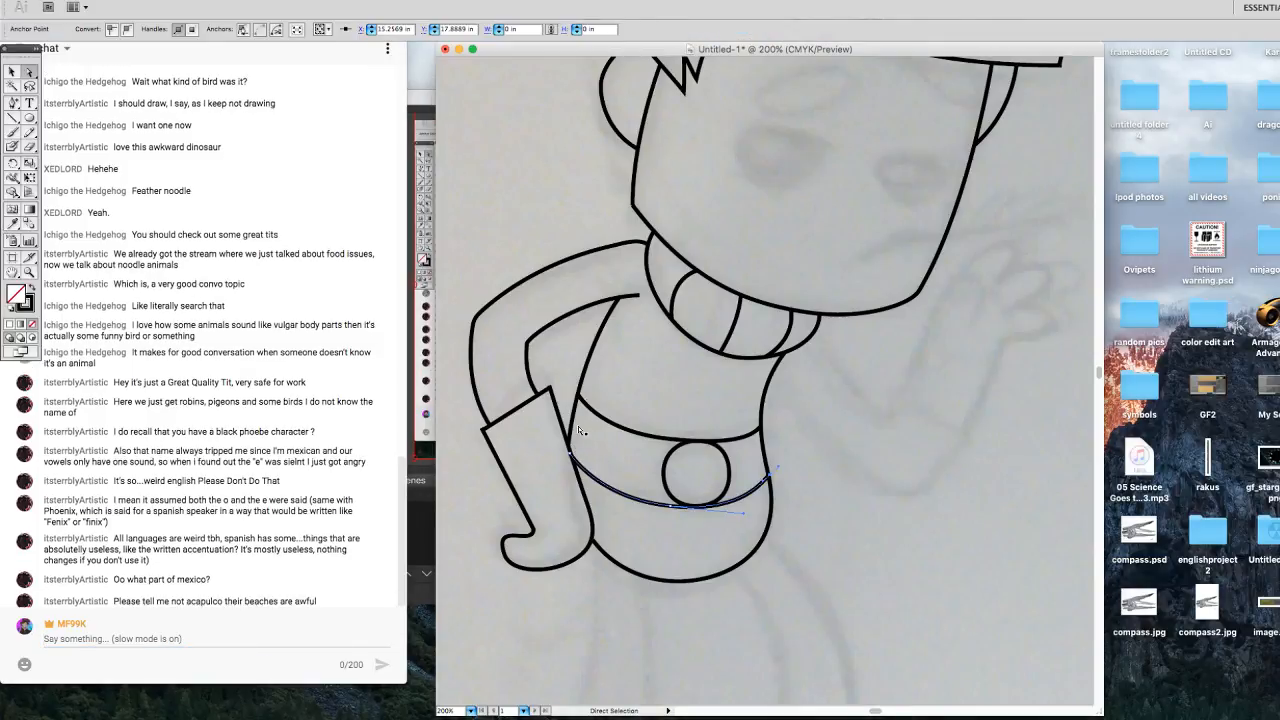
left_click(494, 213)
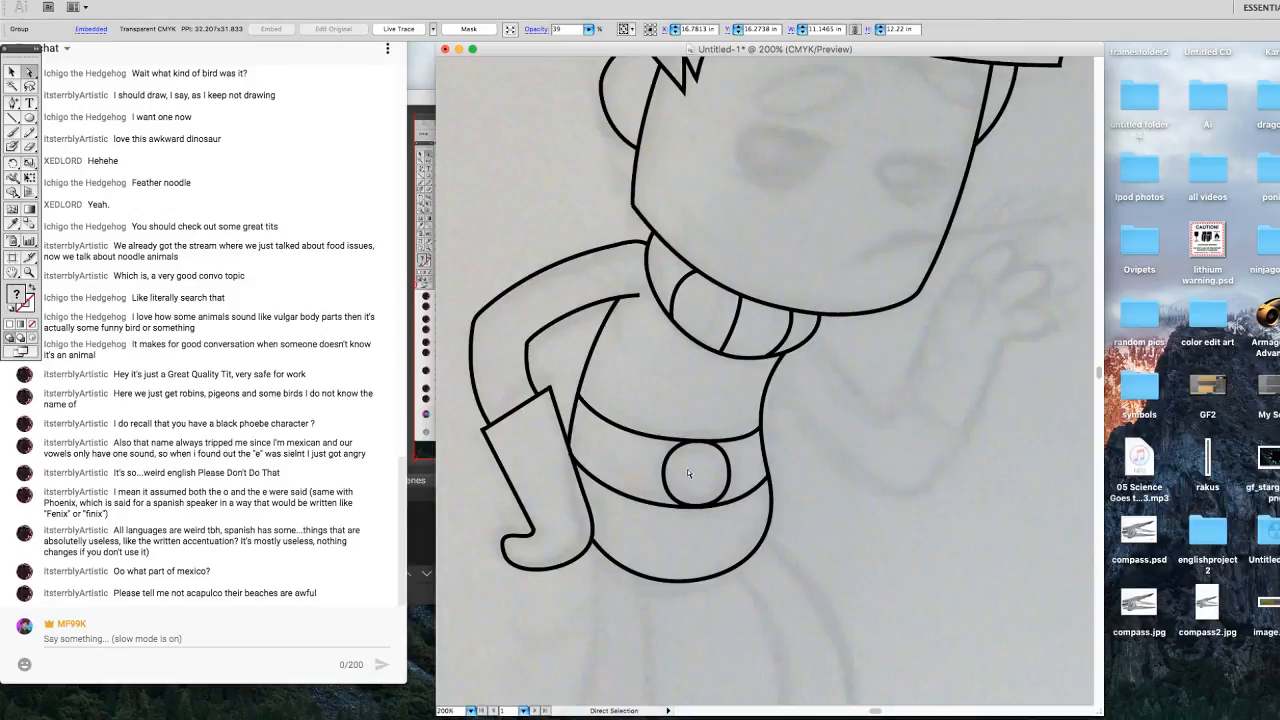
Adjust the lower curve of the inner arm line where it meets the top of the cuff.
left_click(529, 375)
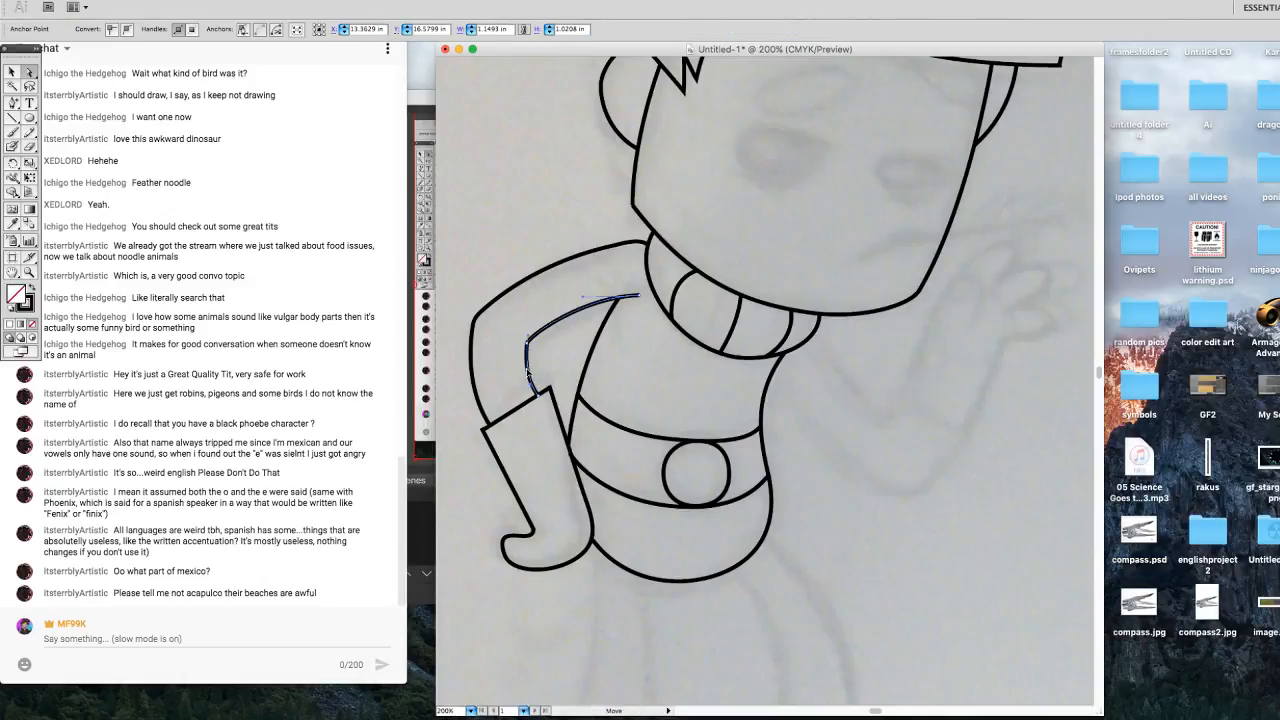
left_click(534, 388)
left_click_drag(533, 383, 534, 384)
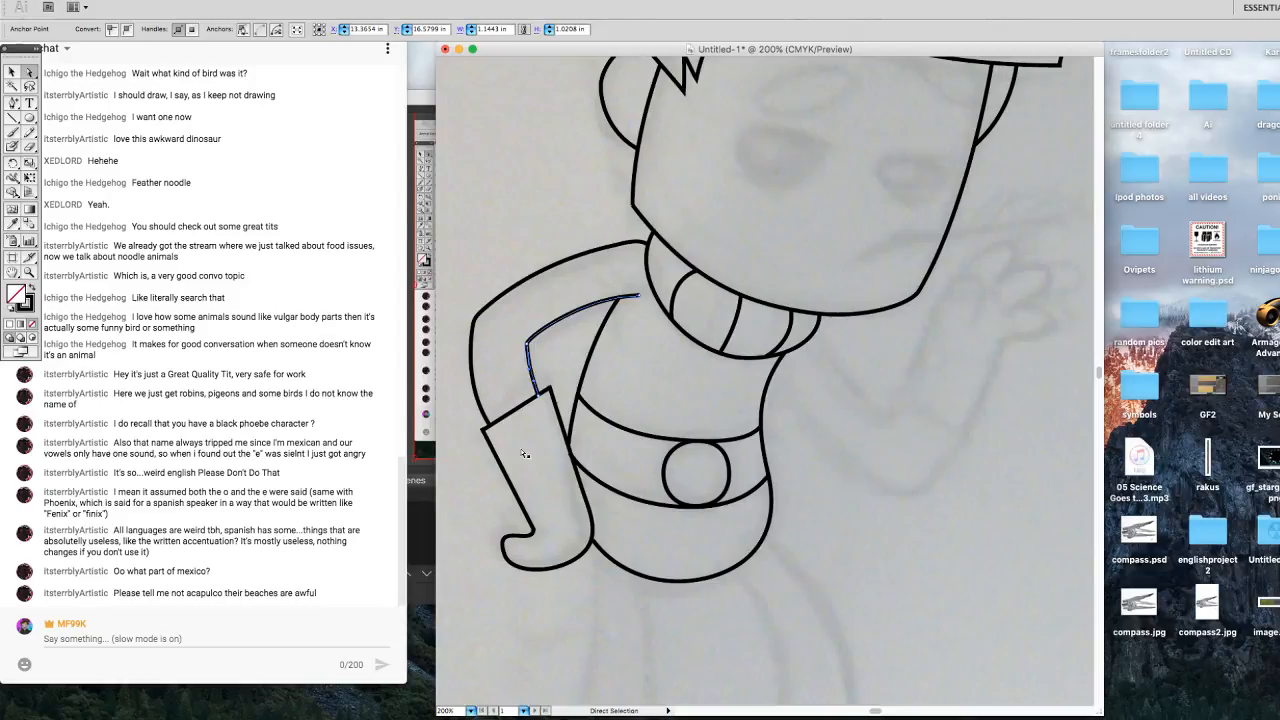
left_click(569, 457)
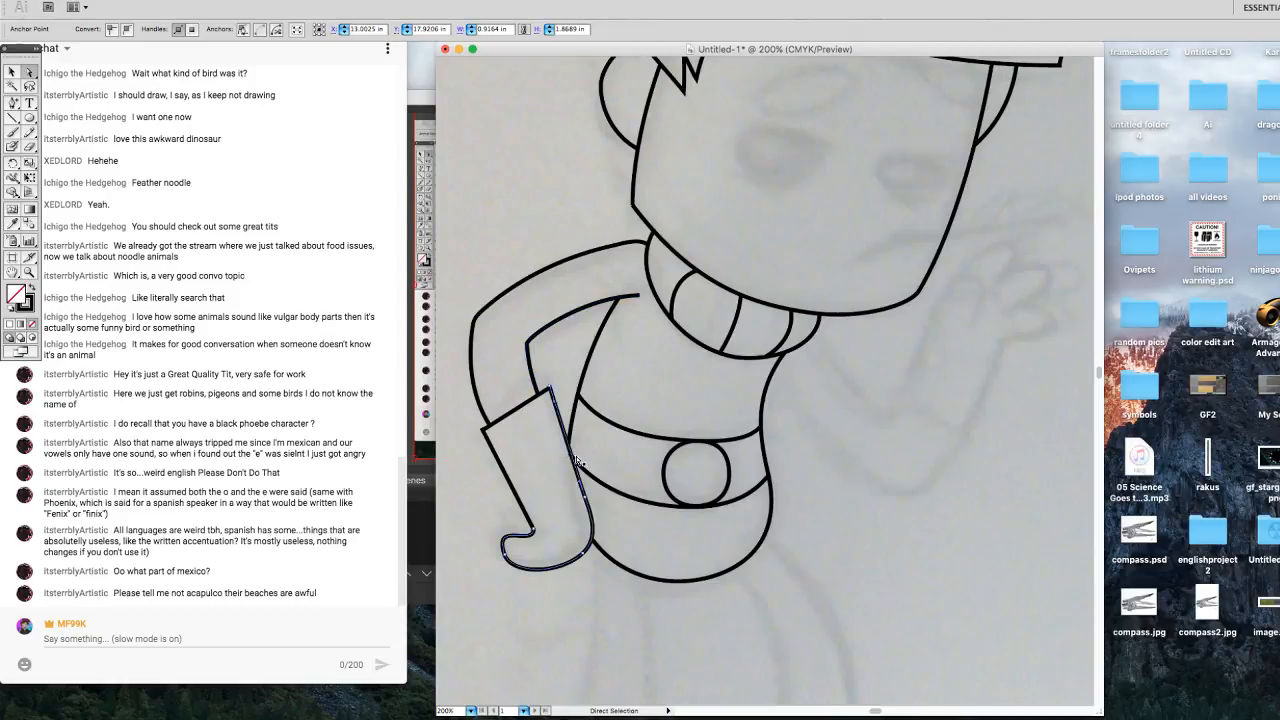
left_click(563, 478)
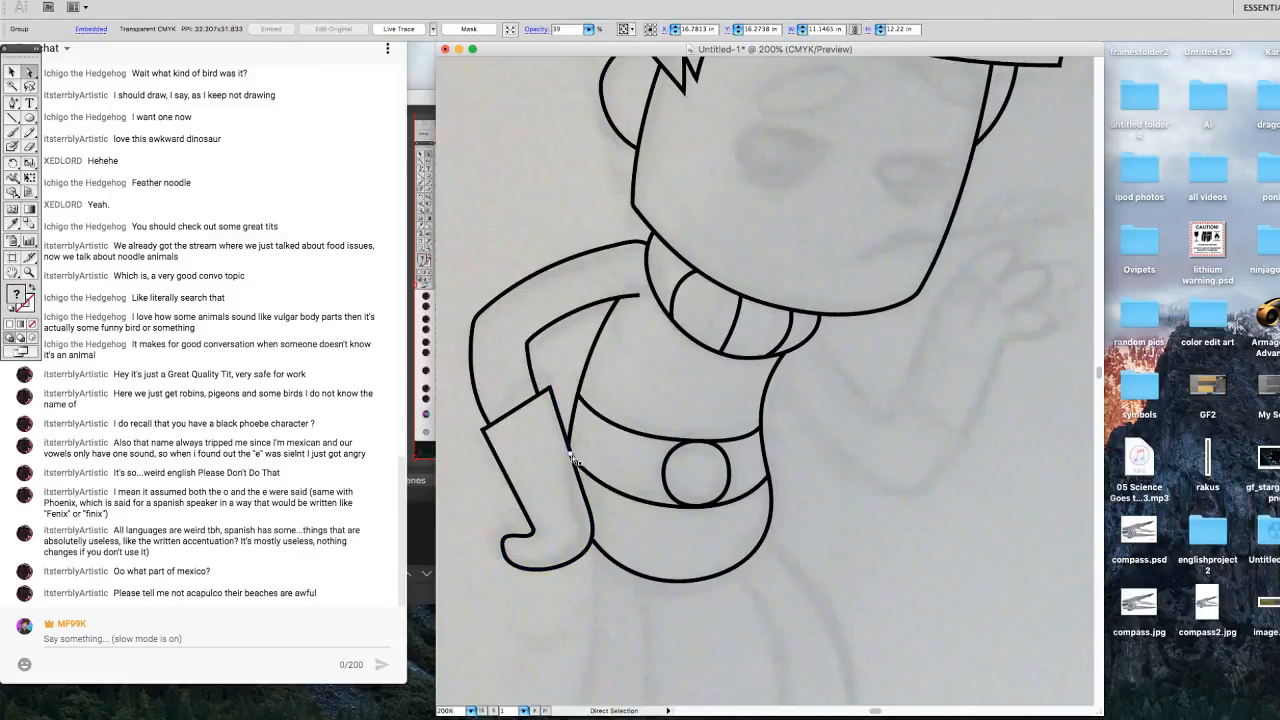
left_click_drag(573, 458, 574, 459)
key("super+z")
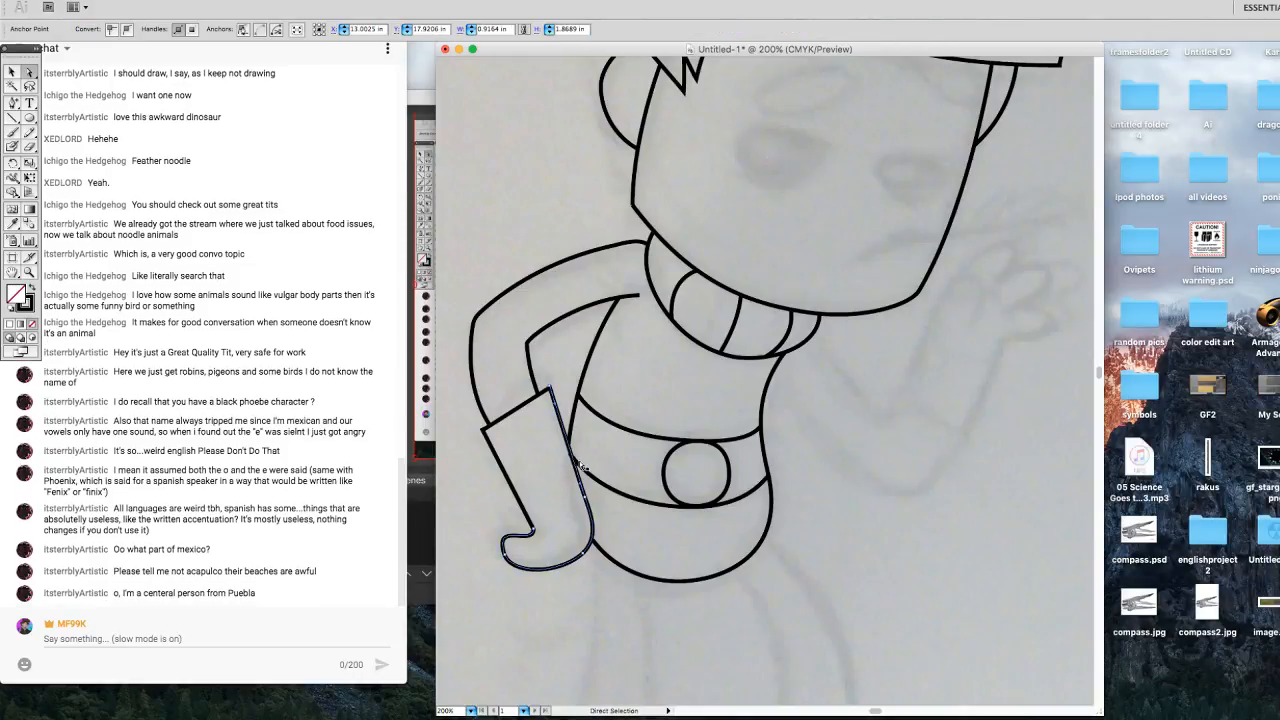
Slightly reshape the left part of the belt's lower curve near the forearm.
left_click(583, 470)
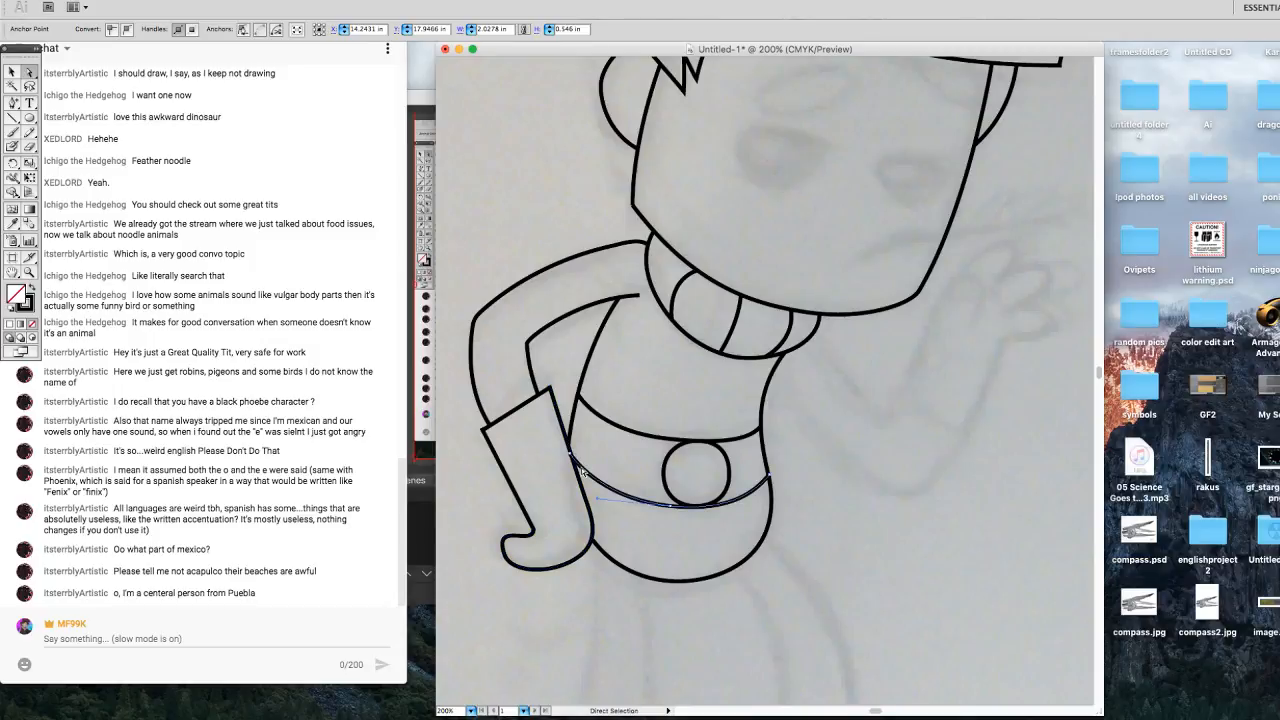
left_click_drag(582, 471, 578, 467)
left_click(572, 457)
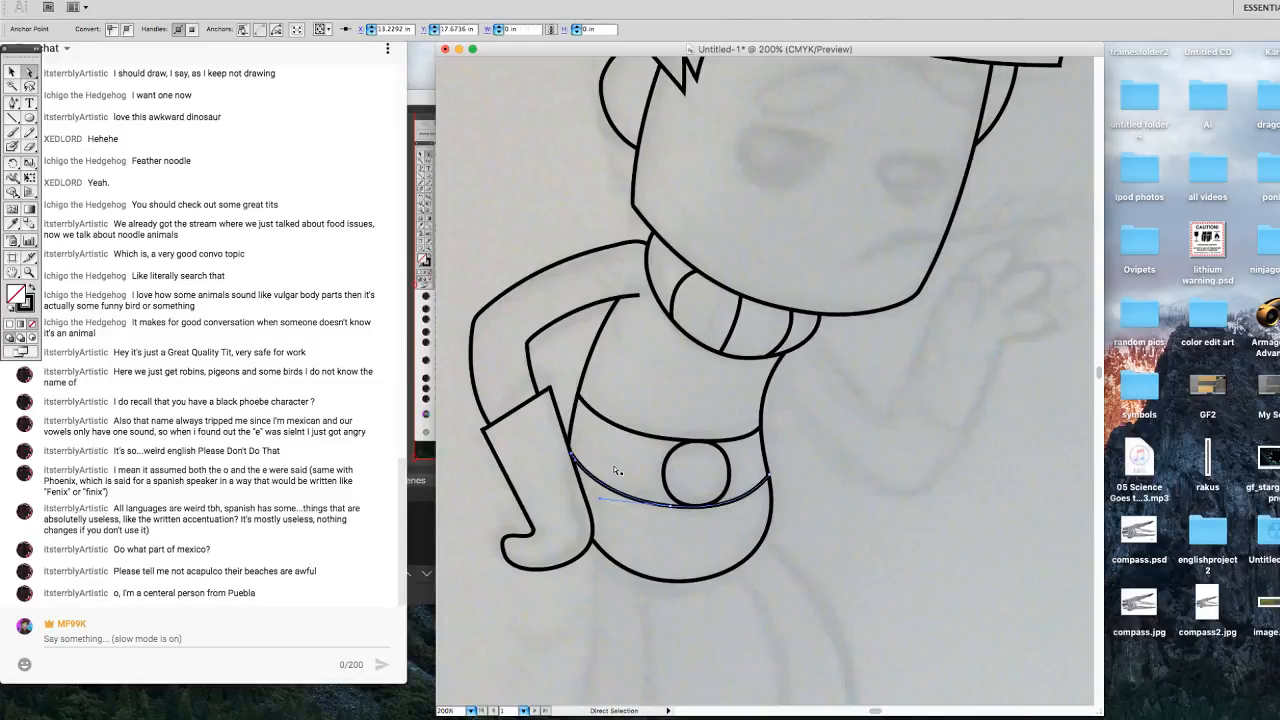
left_click(617, 473)
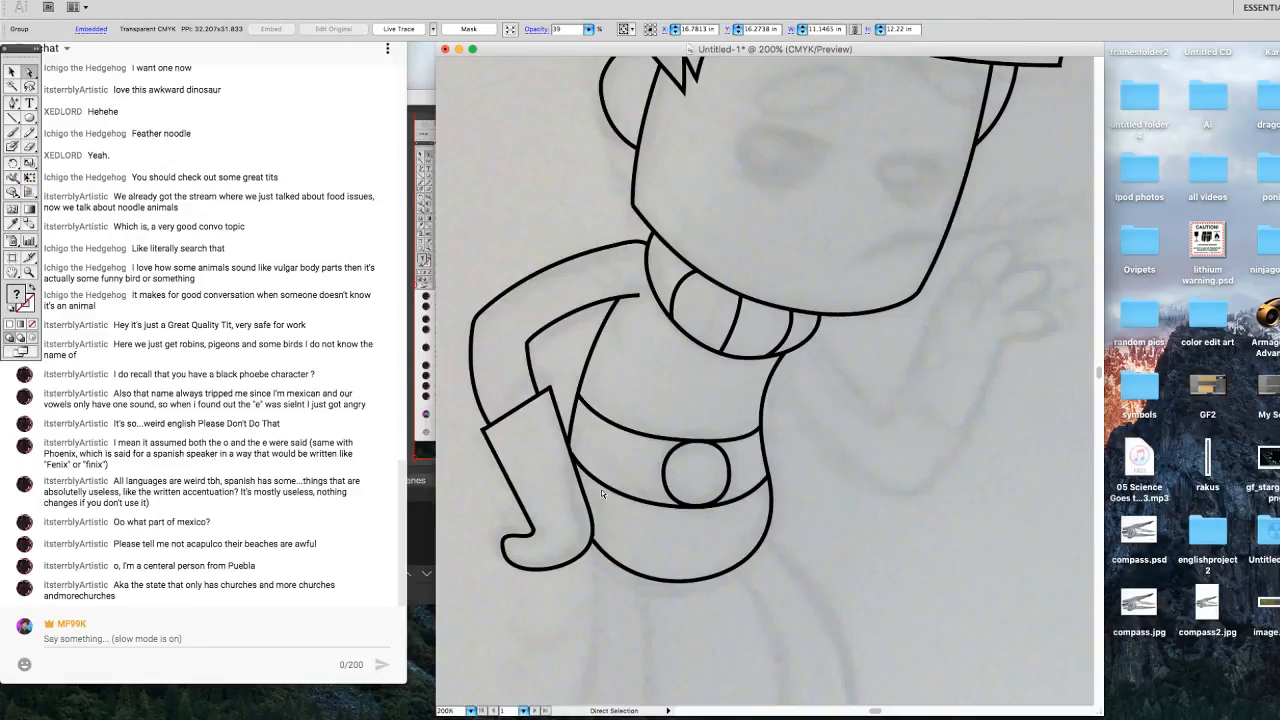
Nudge the lower-left end point of the torso outline left onto the edge of the hand.
left_click(596, 546)
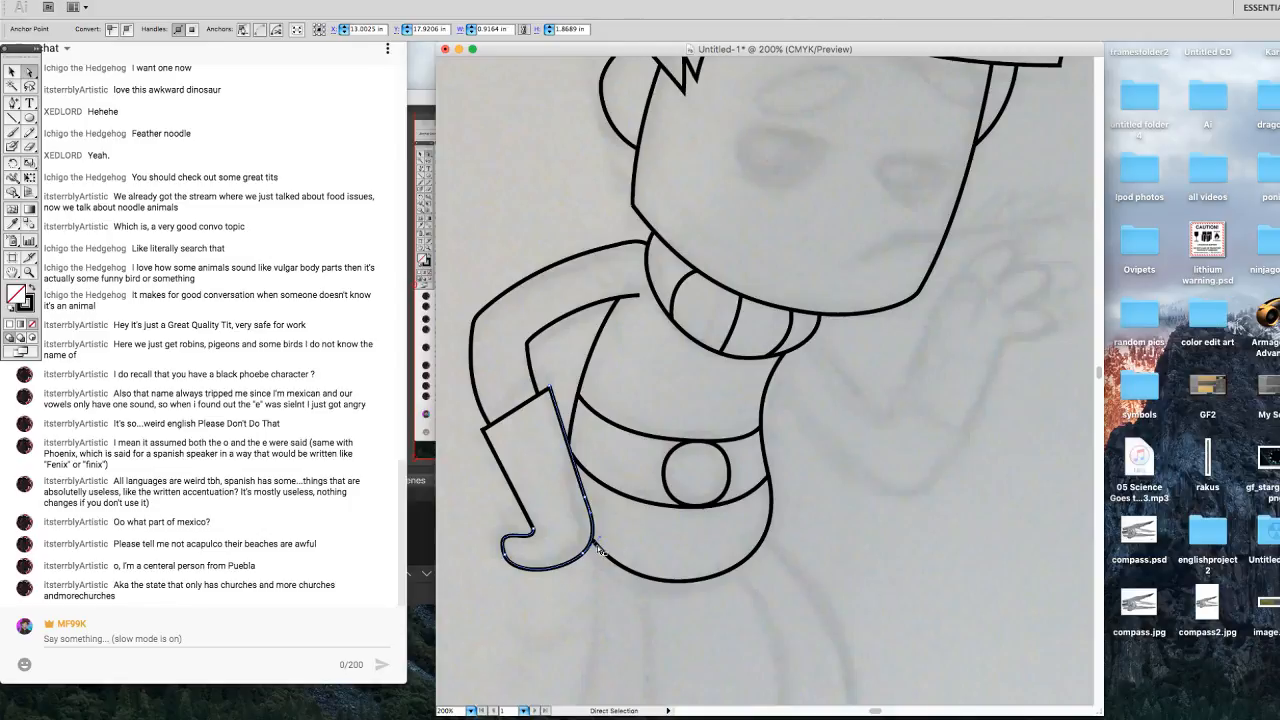
left_click(595, 545)
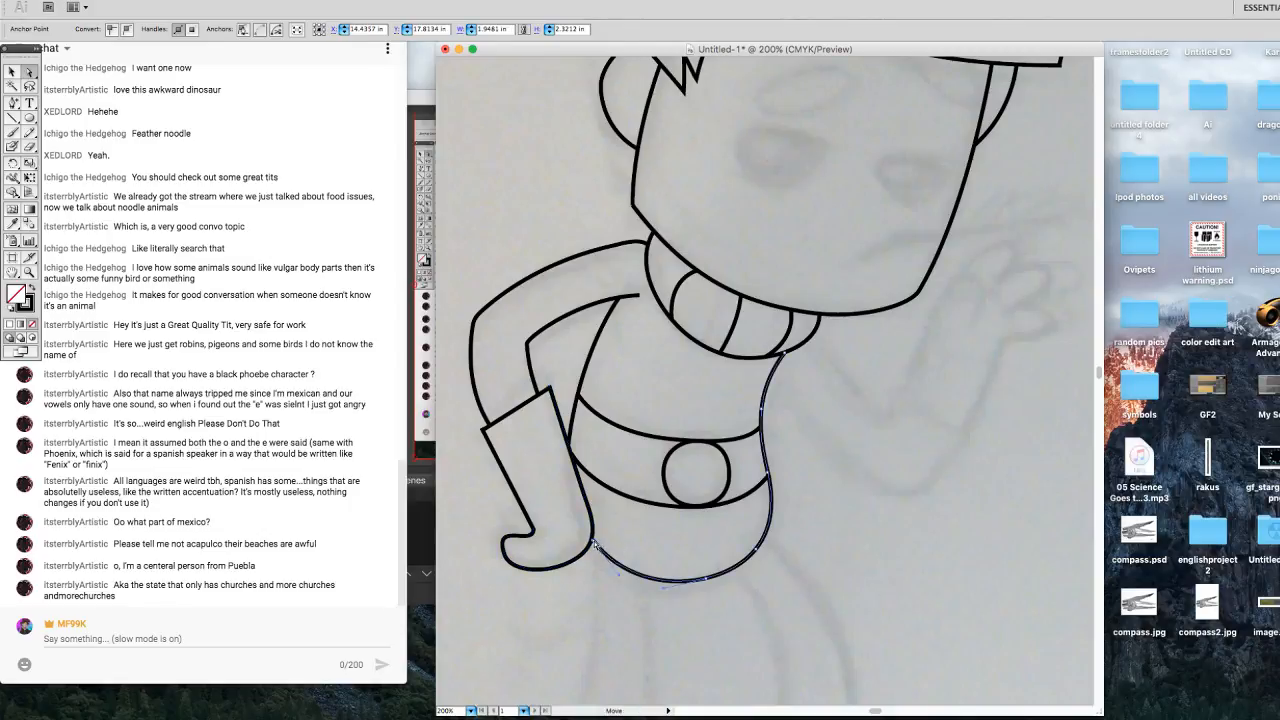
left_click(600, 549)
key("Left")
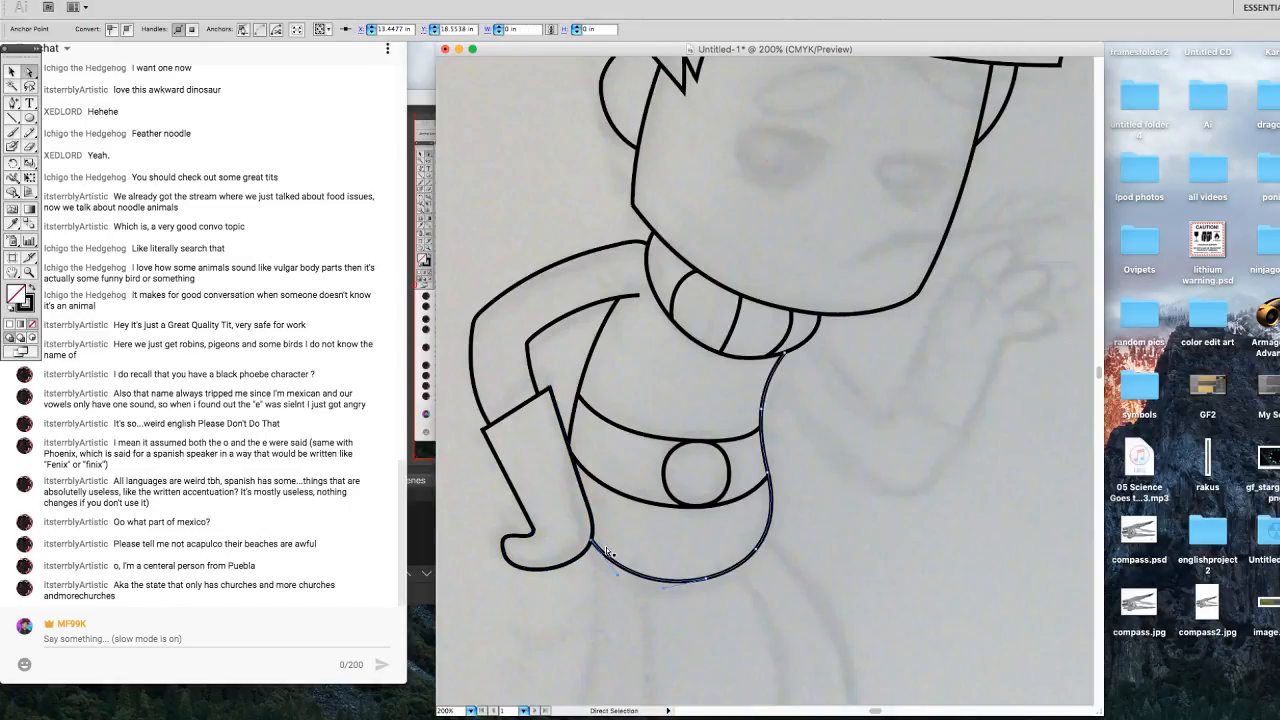
Pull the hand's fingertip slightly inward and adjust its curve handle to tighten the rounded tip.
left_click(505, 548)
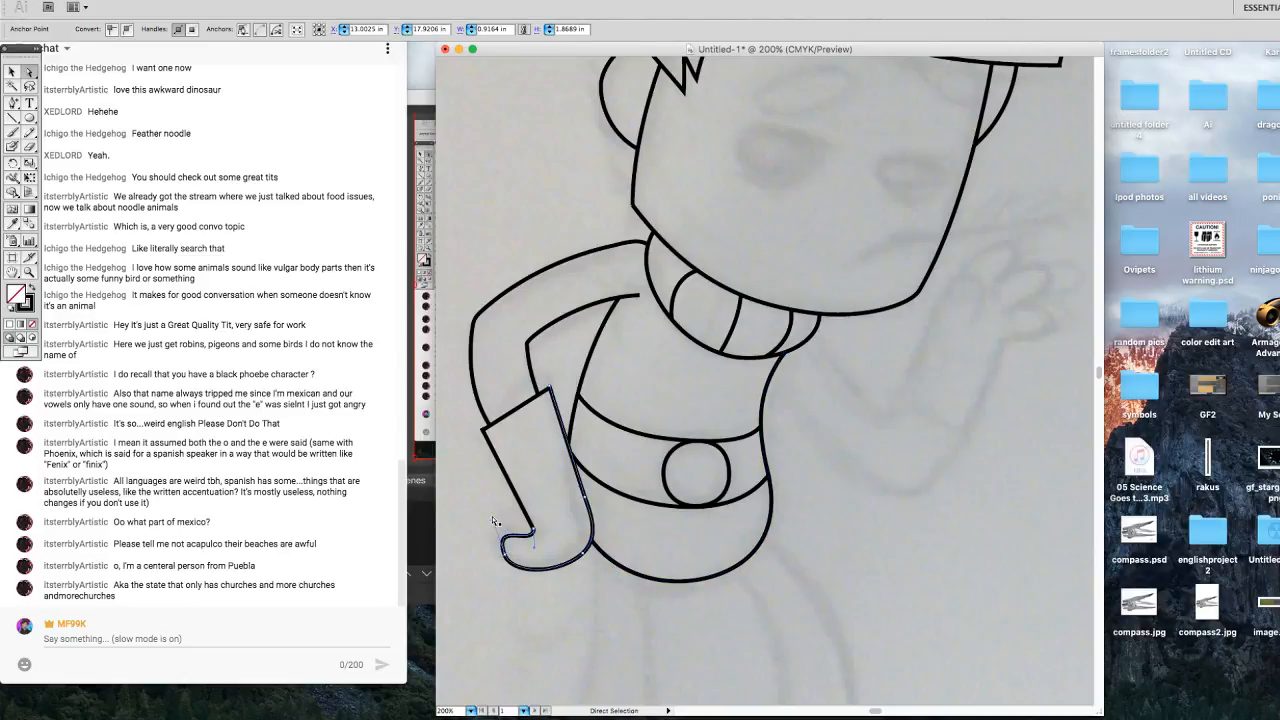
left_click_drag(491, 519, 504, 523)
left_click(506, 537)
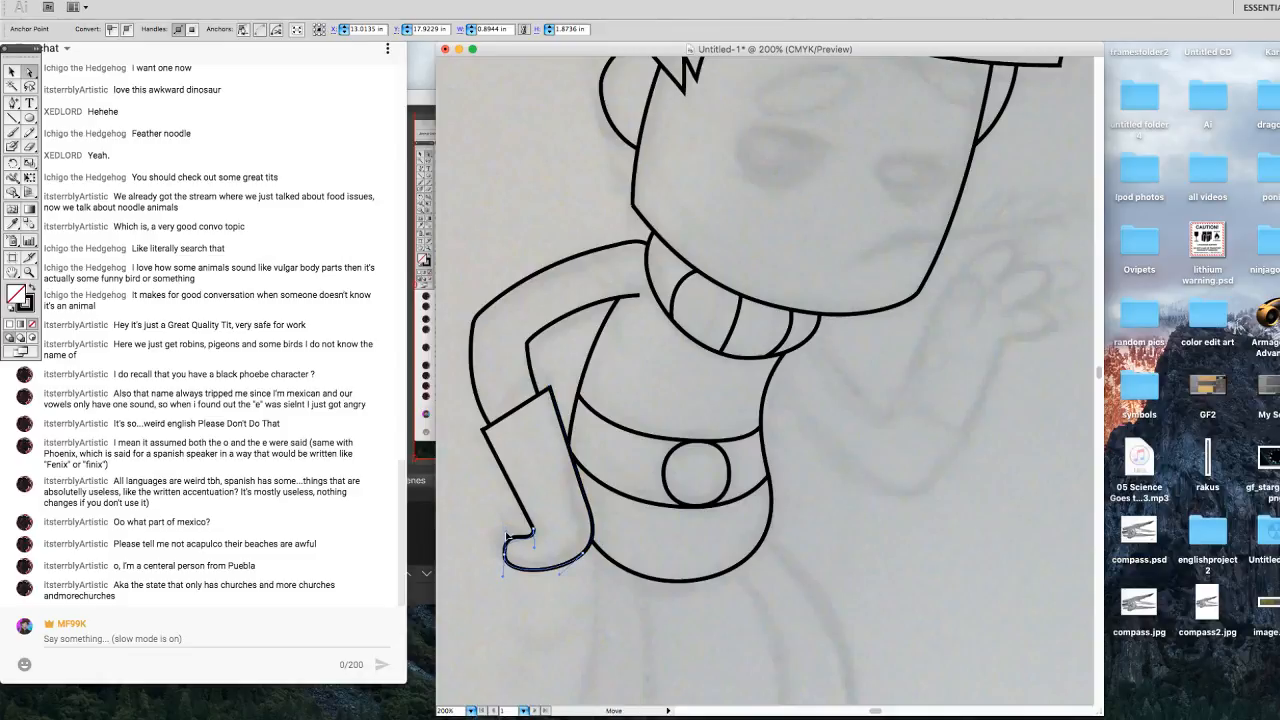
left_click(506, 539)
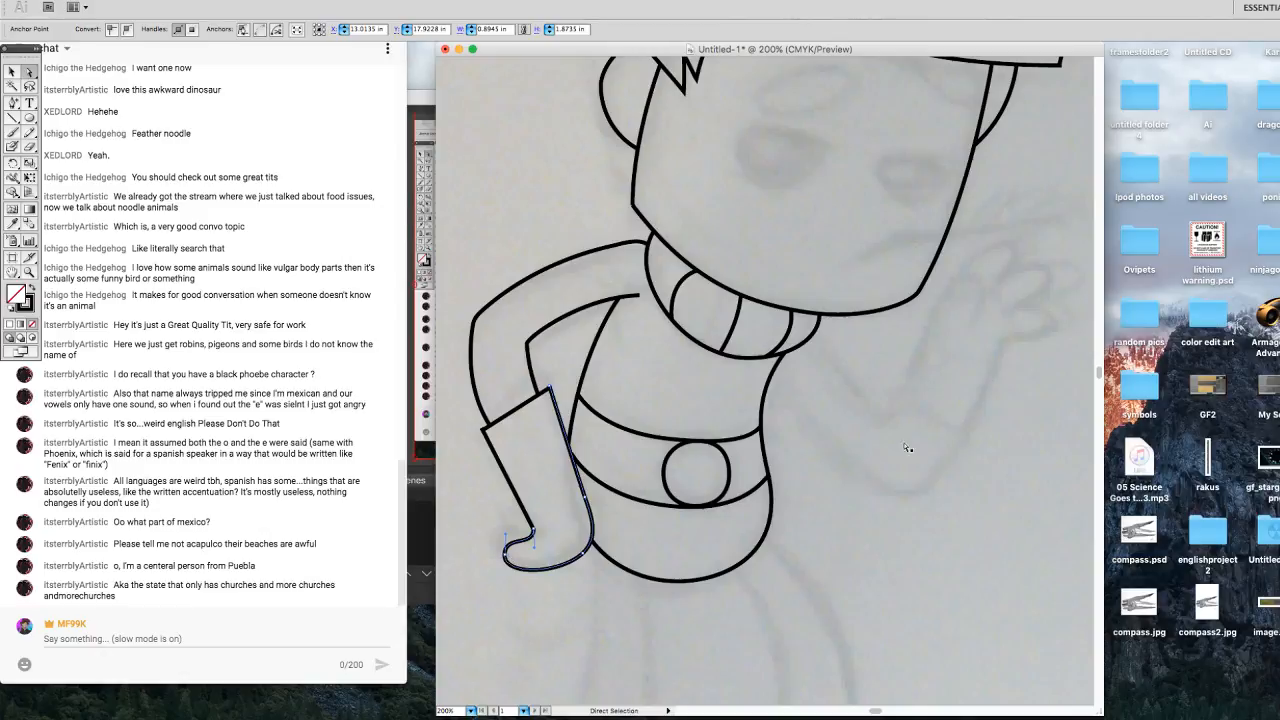
left_click(621, 597)
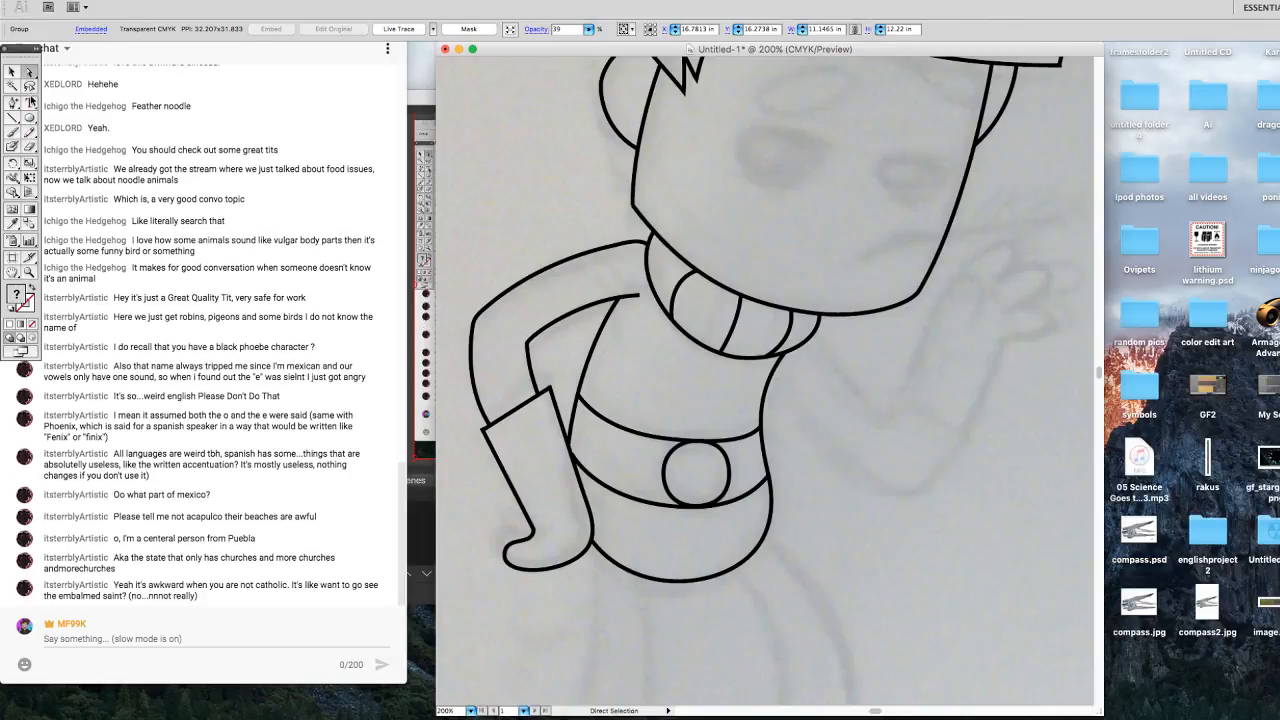
left_click_drag(13, 105, 61, 107)
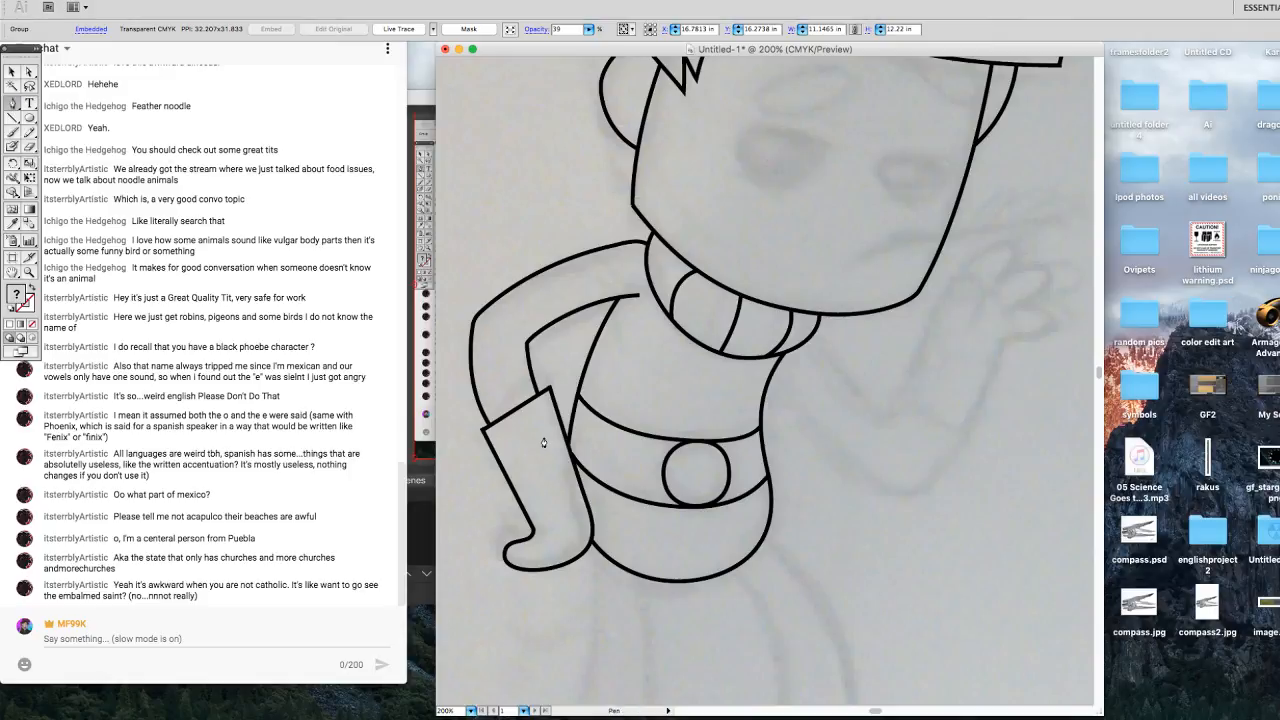
left_click(527, 533)
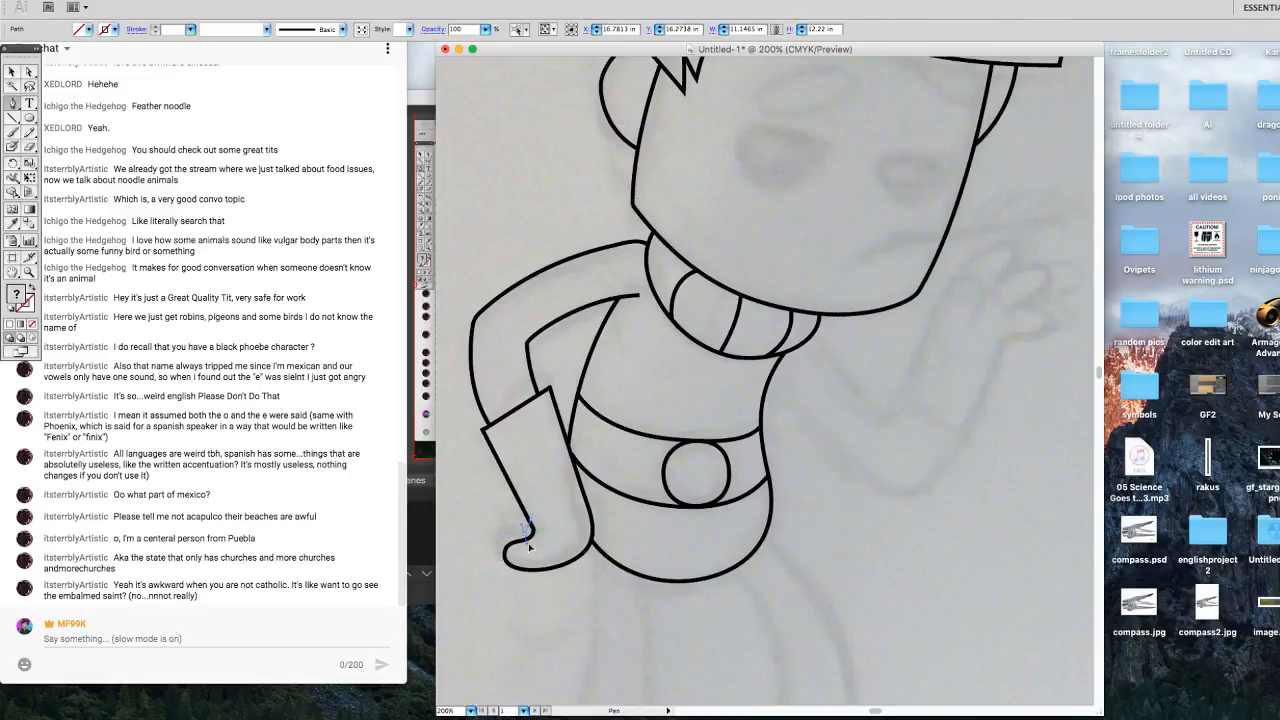
left_click_drag(541, 546, 575, 590)
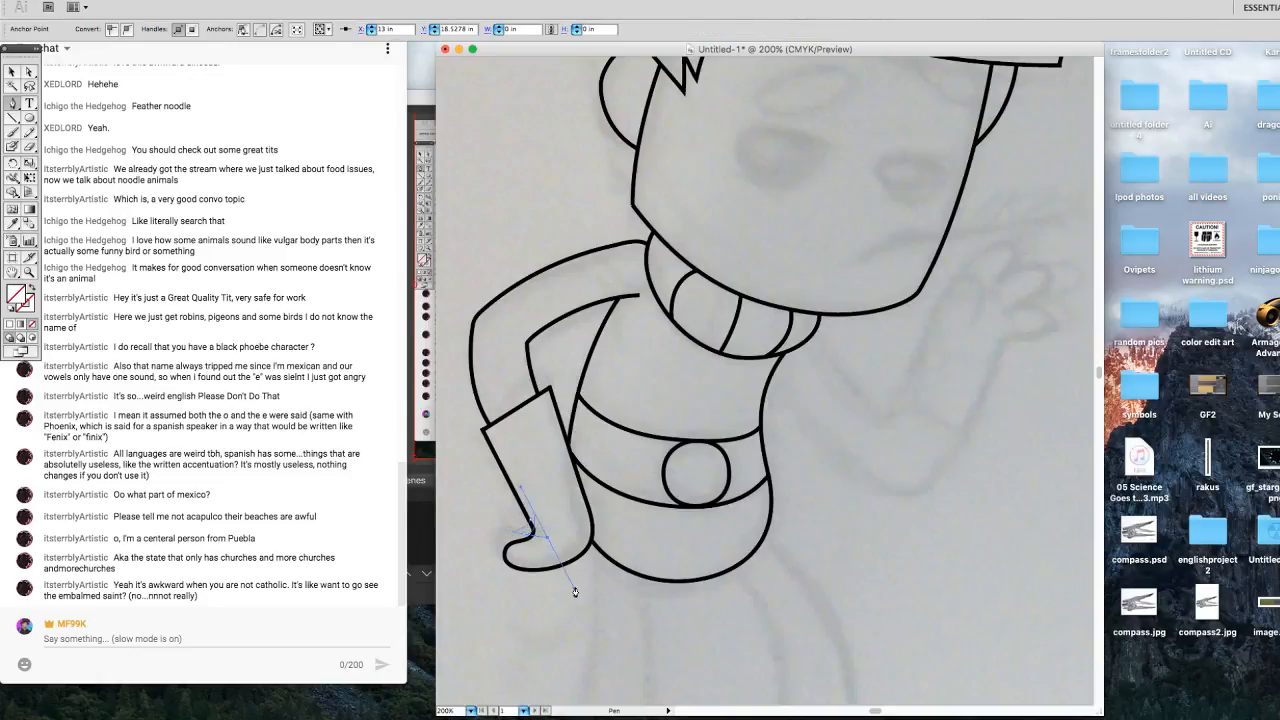
key("super+z")
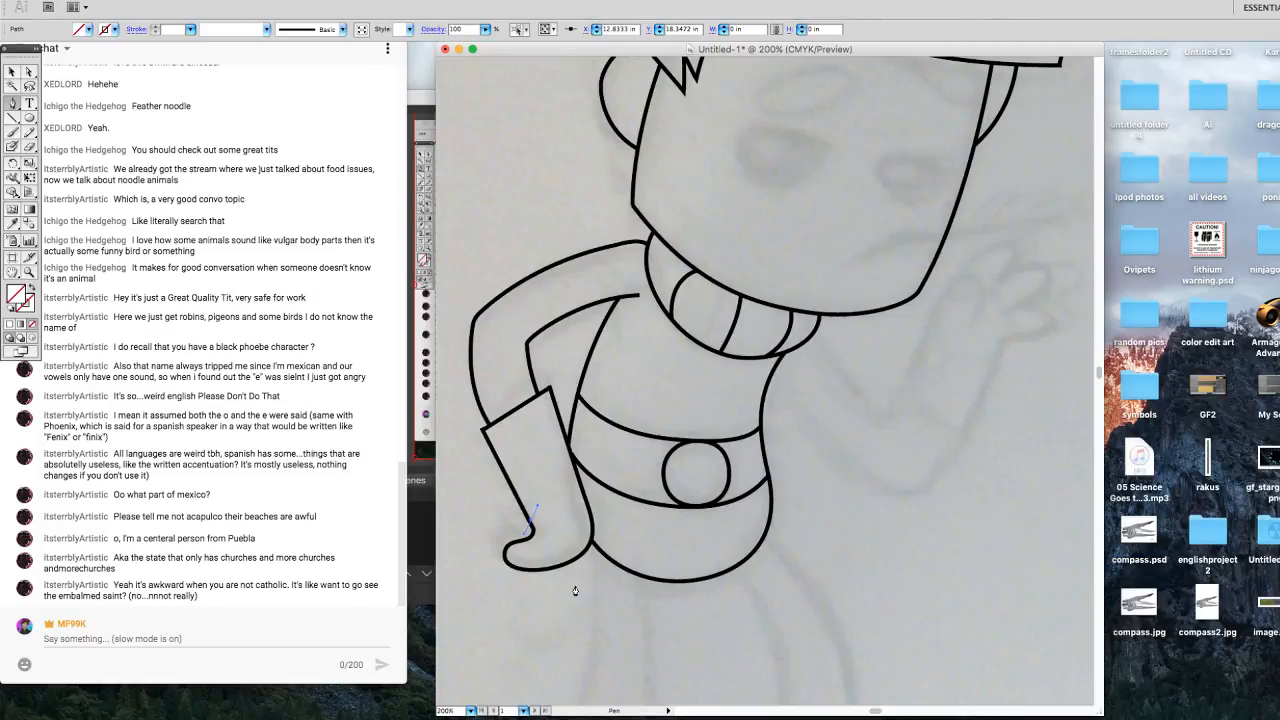
key("super+z")
Set the stroke weight to 3 pt on a trial Pencil line along the fingertip, and delete the line.
left_click(29, 132)
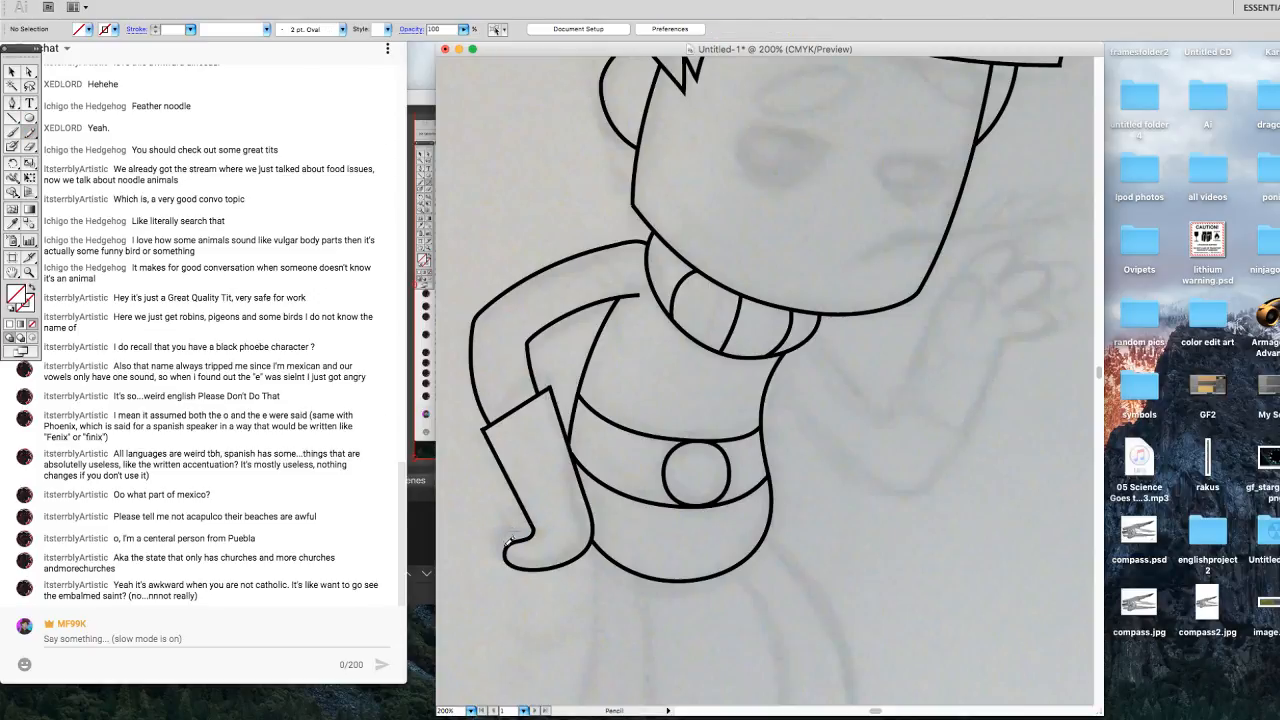
left_click_drag(510, 543, 506, 546)
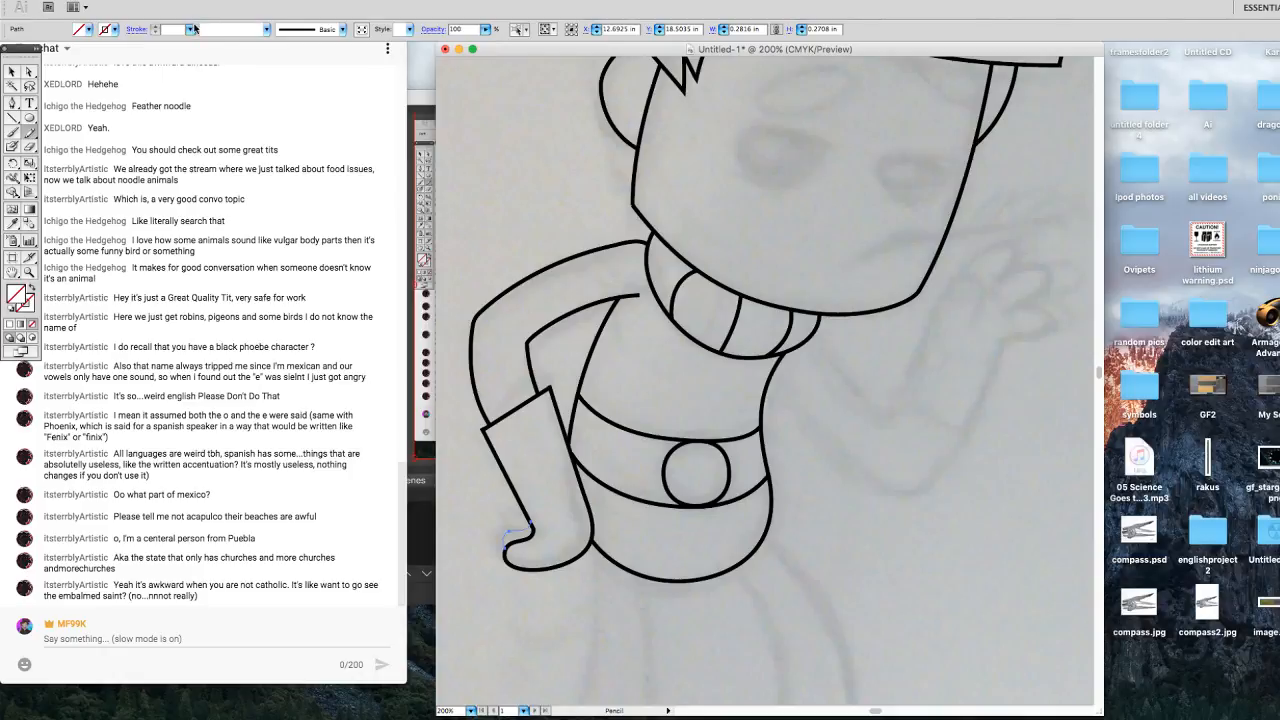
left_click(195, 29)
left_click(196, 29)
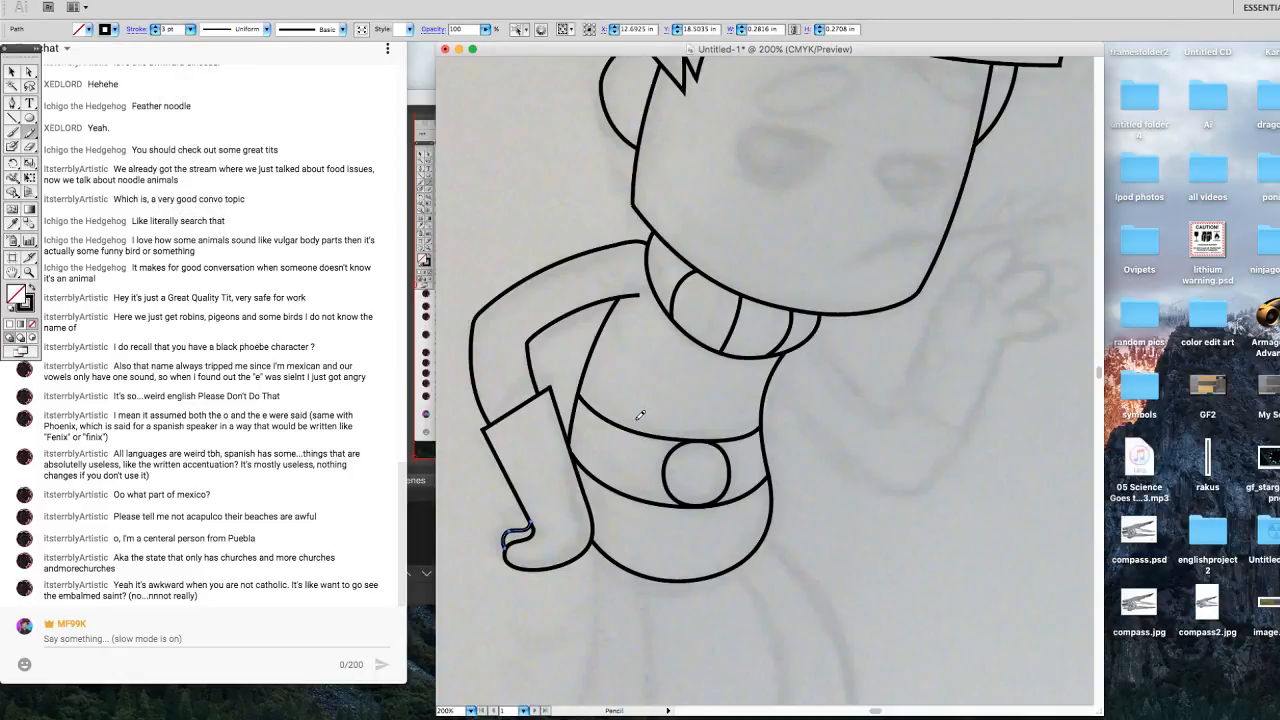
key("Delete")
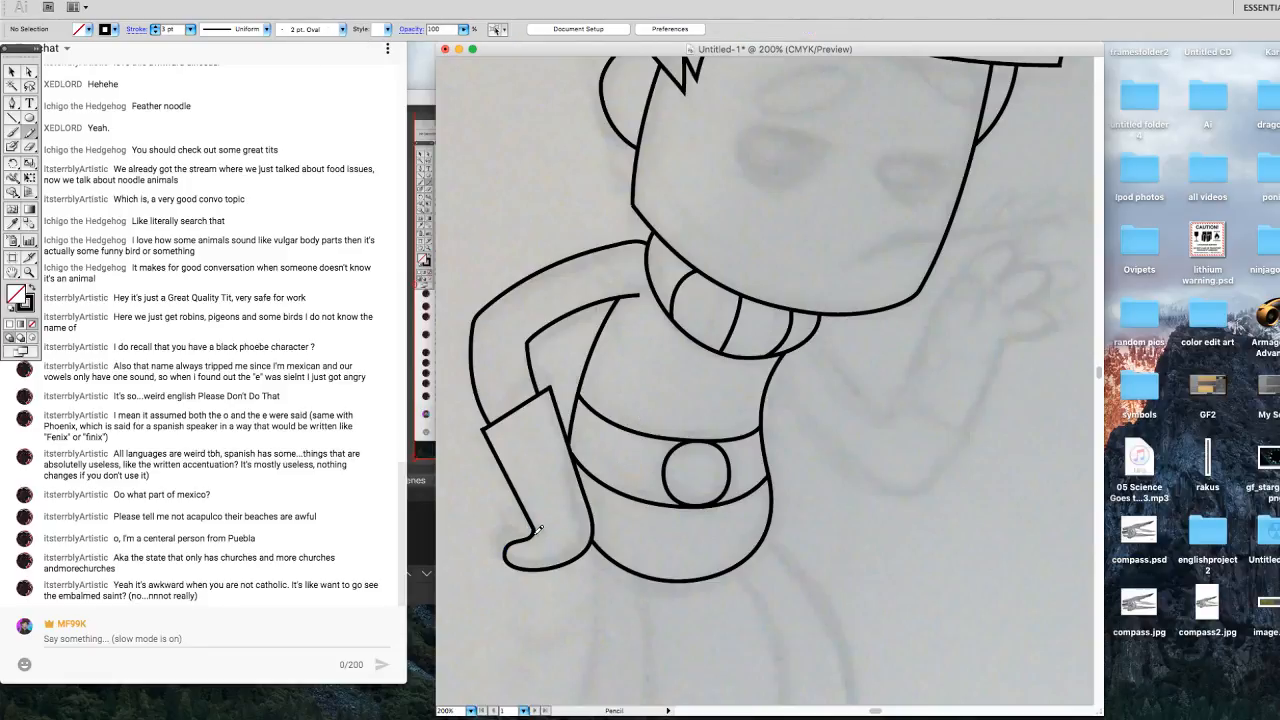
Draw a rounded finger loop about 0.30 by 0.28 in above the fingertip with the Pencil, plus a short curved stroke above it.
mouse_move(538, 528)
left_mouse_down()
mouse_move(514, 514)
mouse_move(514, 542)
mouse_move(530, 538)
mouse_move(516, 517)
left_mouse_up()
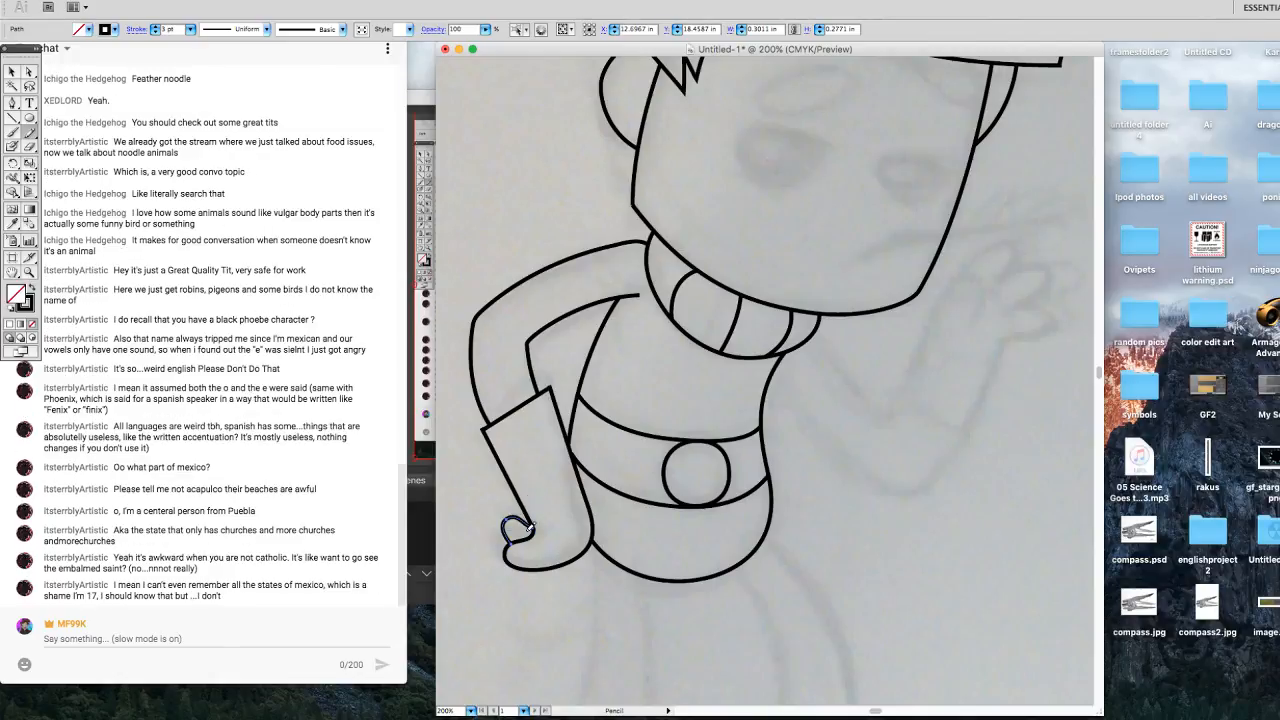
left_click_drag(535, 531, 536, 532)
left_click_drag(607, 605, 658, 606)
key("Delete")
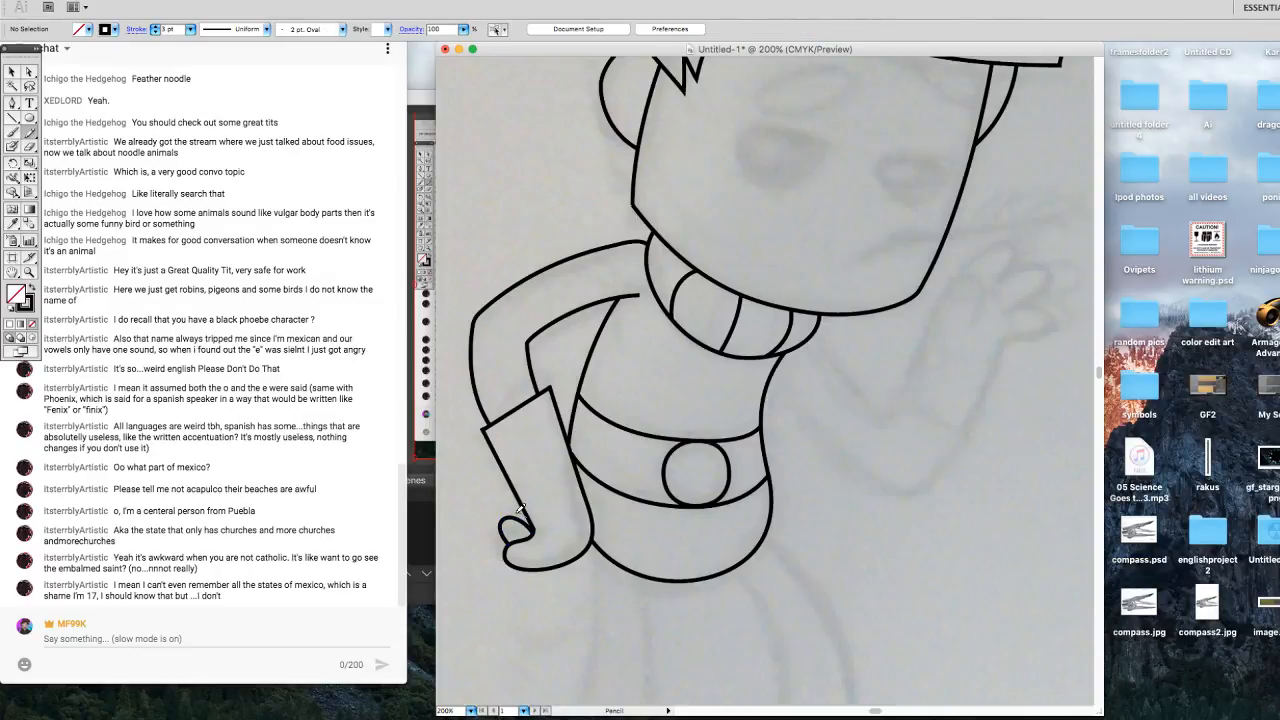
left_click_drag(517, 513, 502, 517)
key("Right")
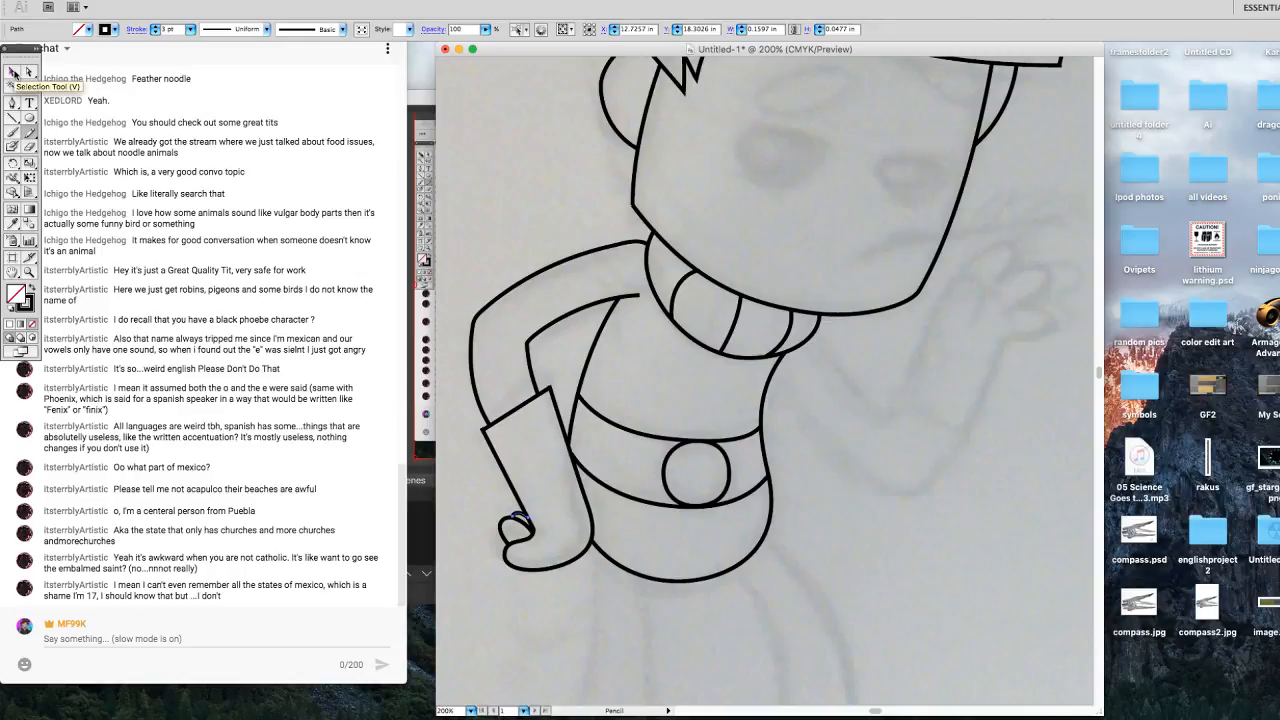
Delete the finger loop and the short stroke above the hand, and switch back to the Pencil tool.
left_click(12, 72)
left_click(538, 596)
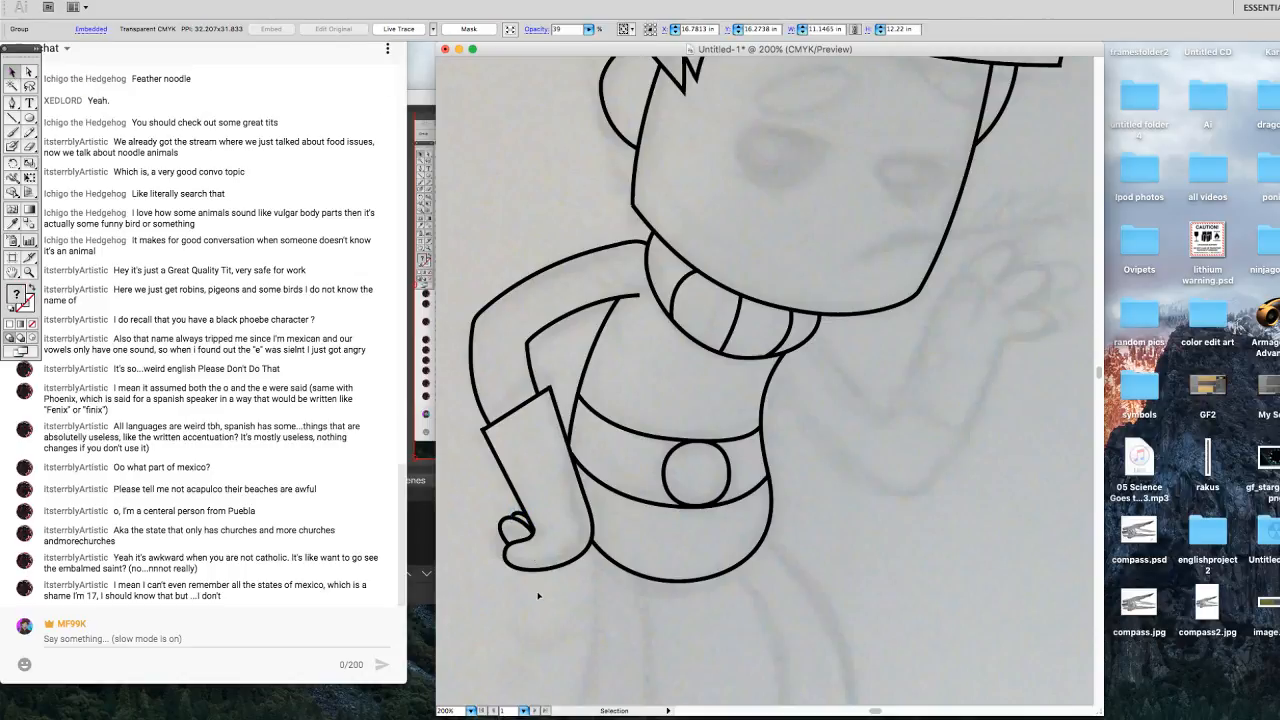
left_click(503, 531)
key("Delete")
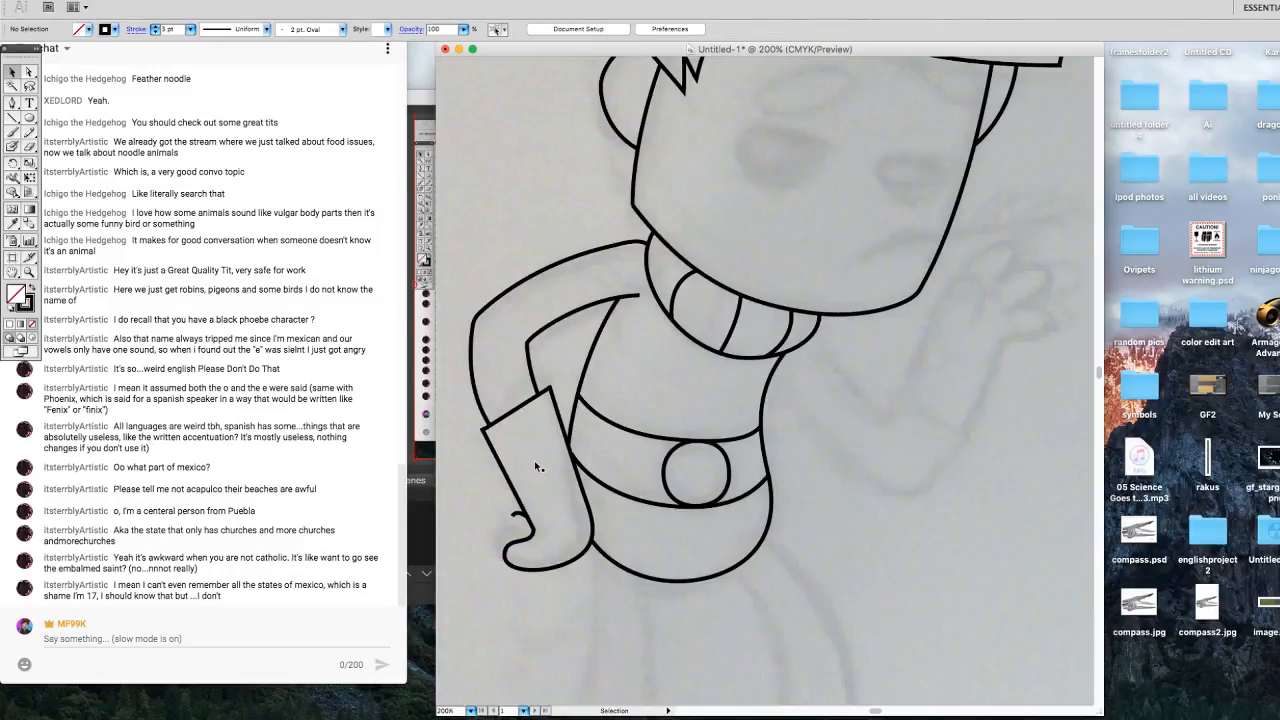
left_click(517, 514)
key("Delete")
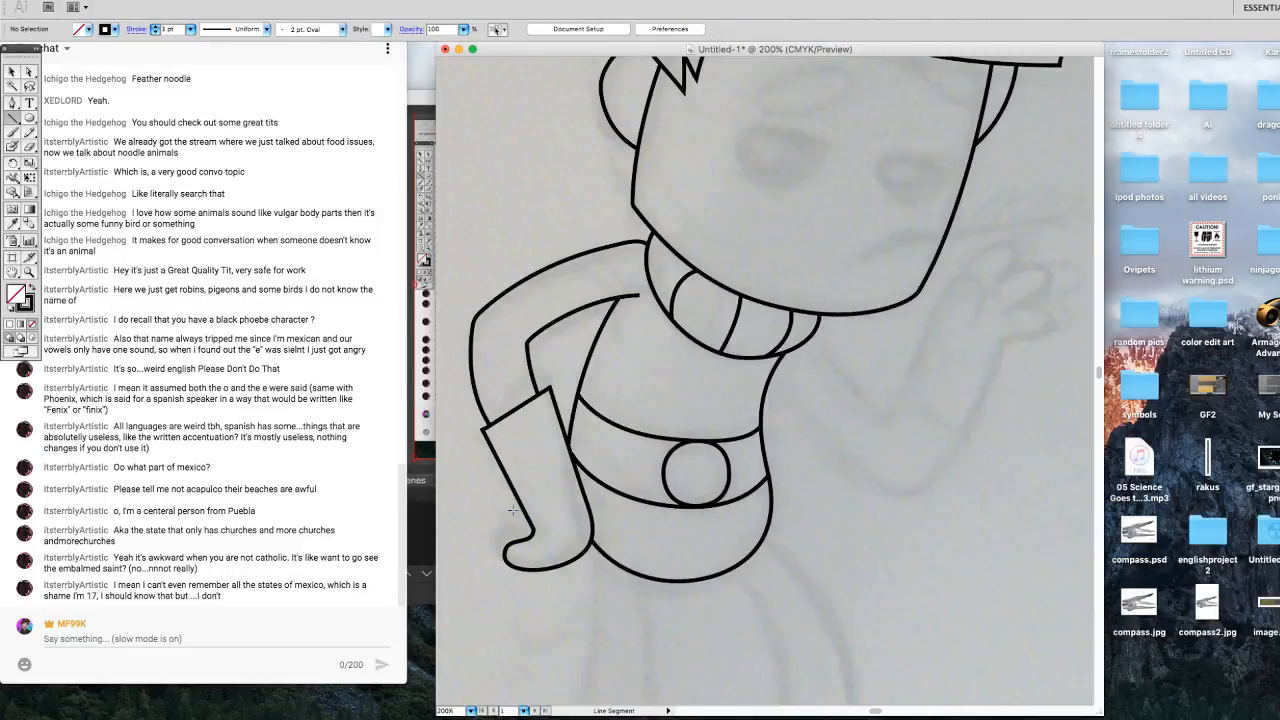
left_click(29, 133)
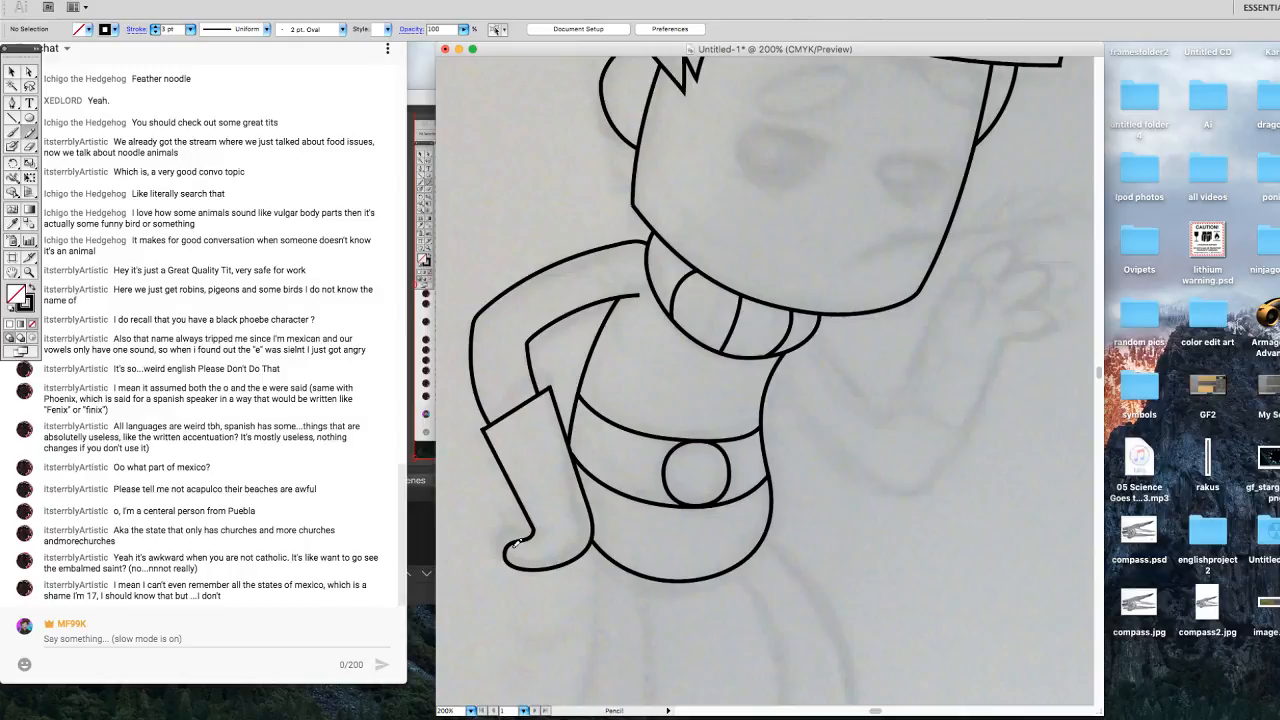
Draw two rounded finger outlines above the fingertip with the Pencil, about 0.42 by 0.31 in and 0.28 by 0.15 in.
mouse_move(508, 549)
left_mouse_down()
mouse_move(494, 535)
mouse_move(501, 519)
mouse_move(533, 533)
left_mouse_up()
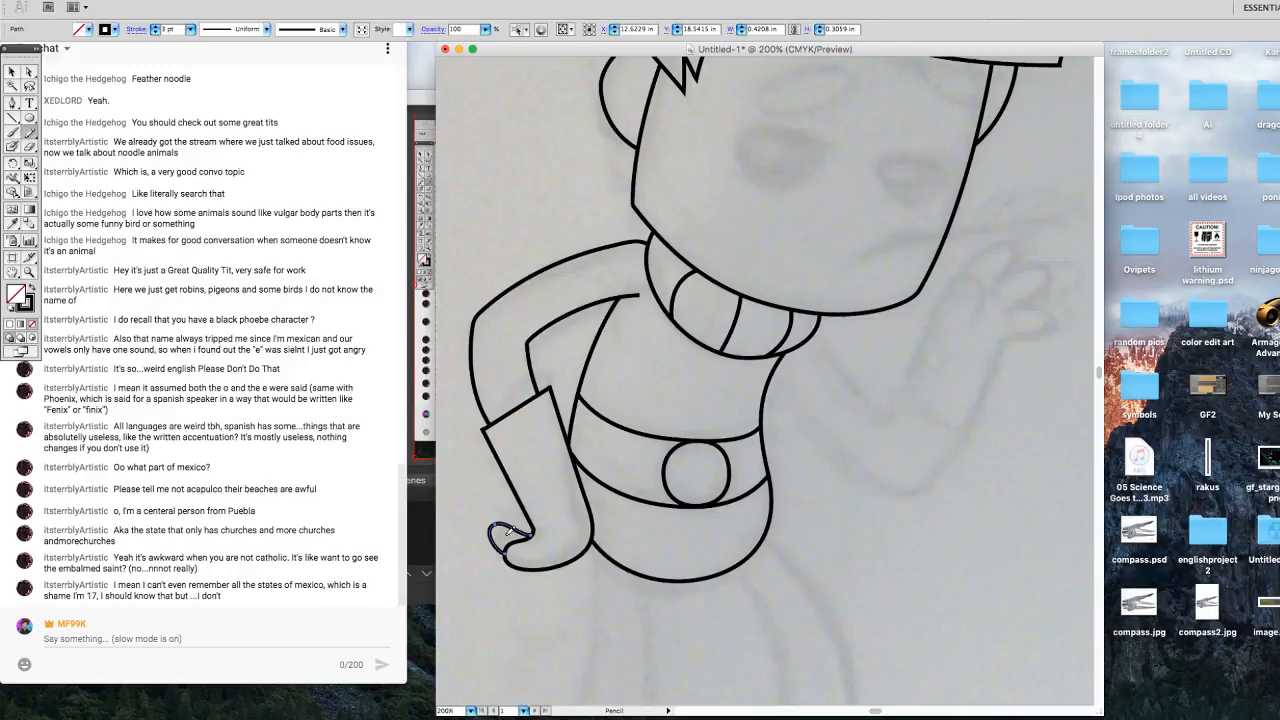
mouse_move(506, 551)
left_mouse_down()
mouse_move(531, 534)
mouse_move(510, 506)
mouse_move(506, 525)
left_mouse_up()
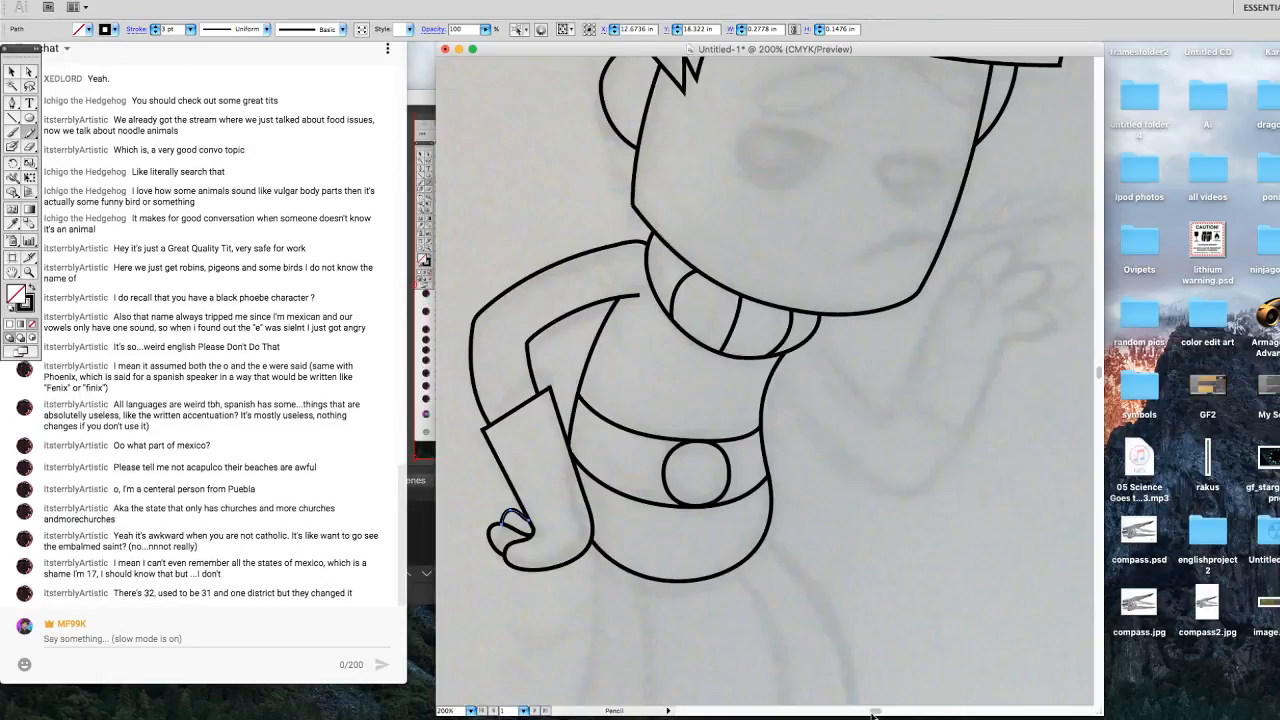
Draw the raised forearm's inner edge with a hooked thumb tip, about 0.93 by 1.39 in, and curl the tip inward with the Pencil.
left_click_drag(873, 714, 876, 714)
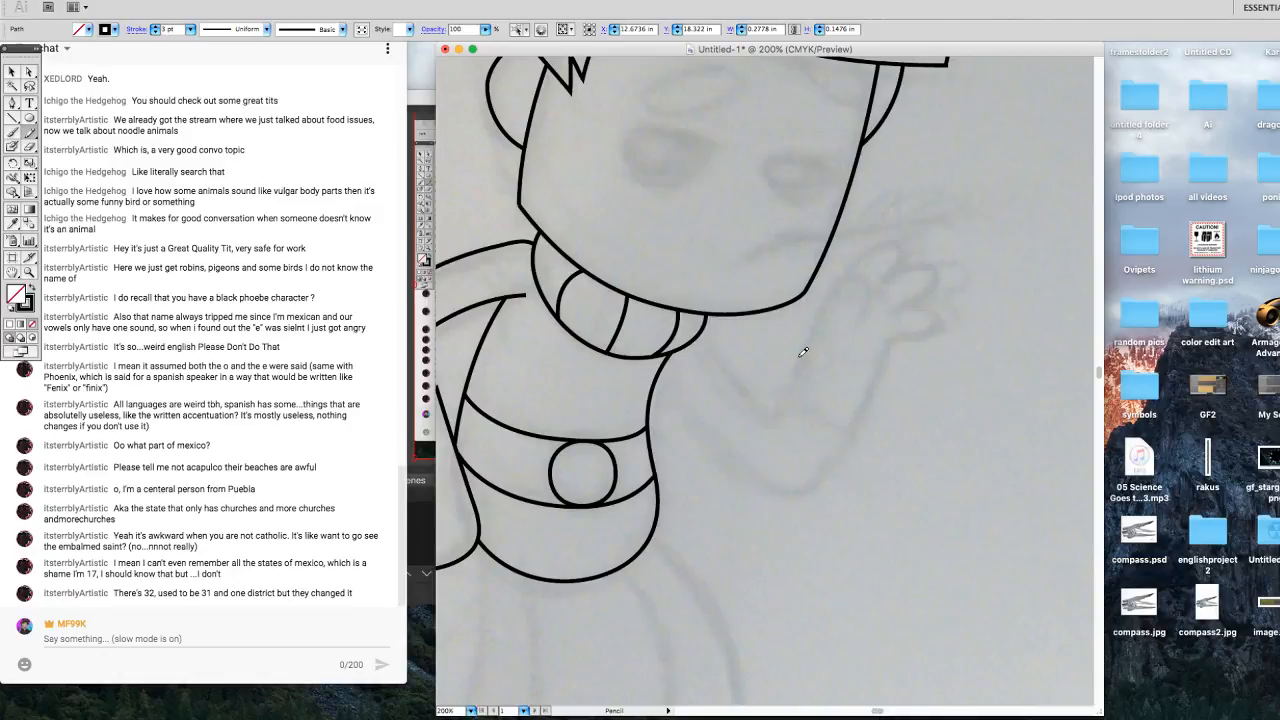
mouse_move(858, 330)
left_mouse_down()
mouse_move(866, 300)
mouse_move(853, 280)
mouse_move(821, 312)
mouse_move(774, 415)
left_mouse_up()
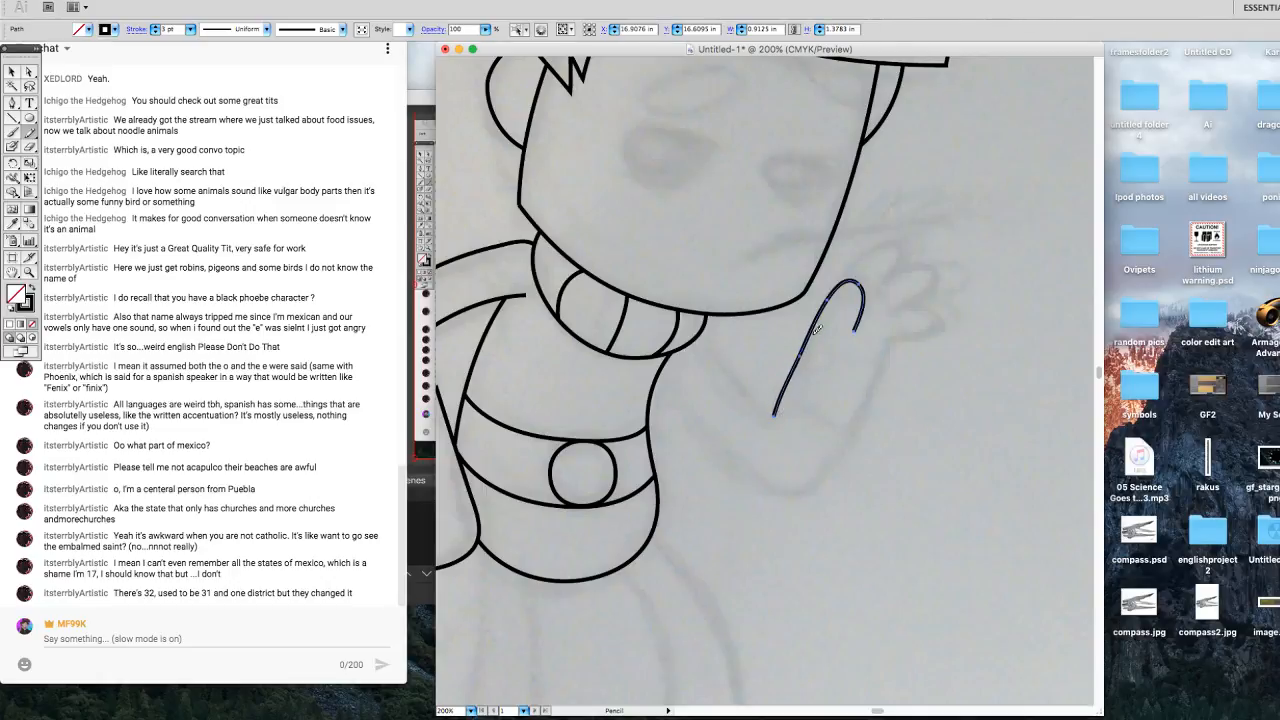
left_click_drag(774, 415, 827, 313)
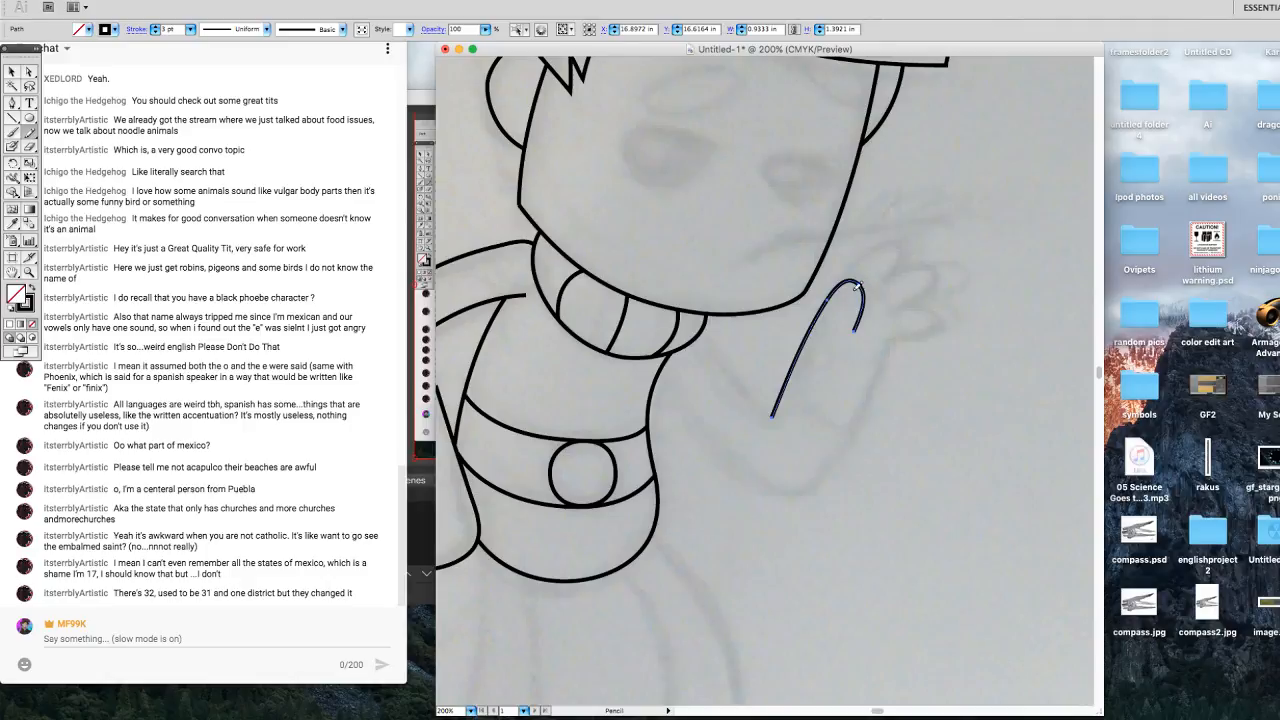
left_click_drag(866, 297, 841, 328)
Draw the raised arm's underside as a curve about 1.76 by 0.99 in from the torso, and shift it up toward the forearm.
left_click_drag(656, 376, 832, 451)
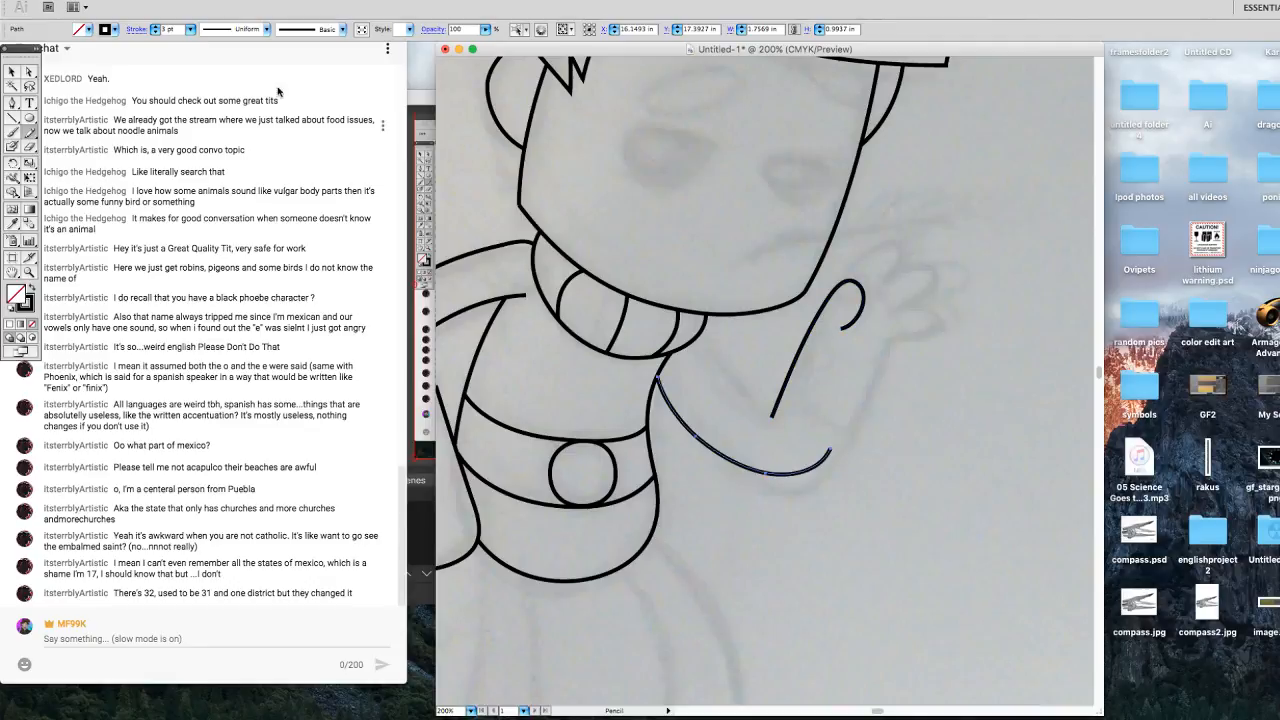
left_click(29, 73)
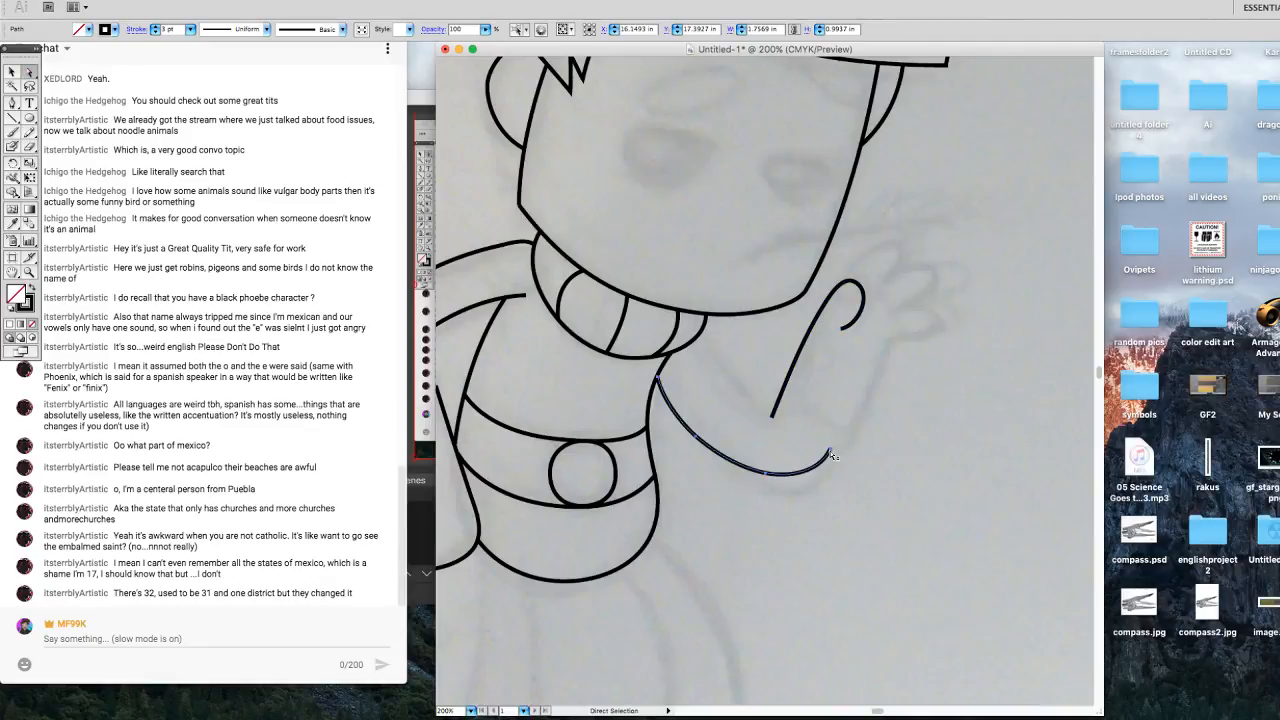
left_click_drag(832, 456, 852, 442)
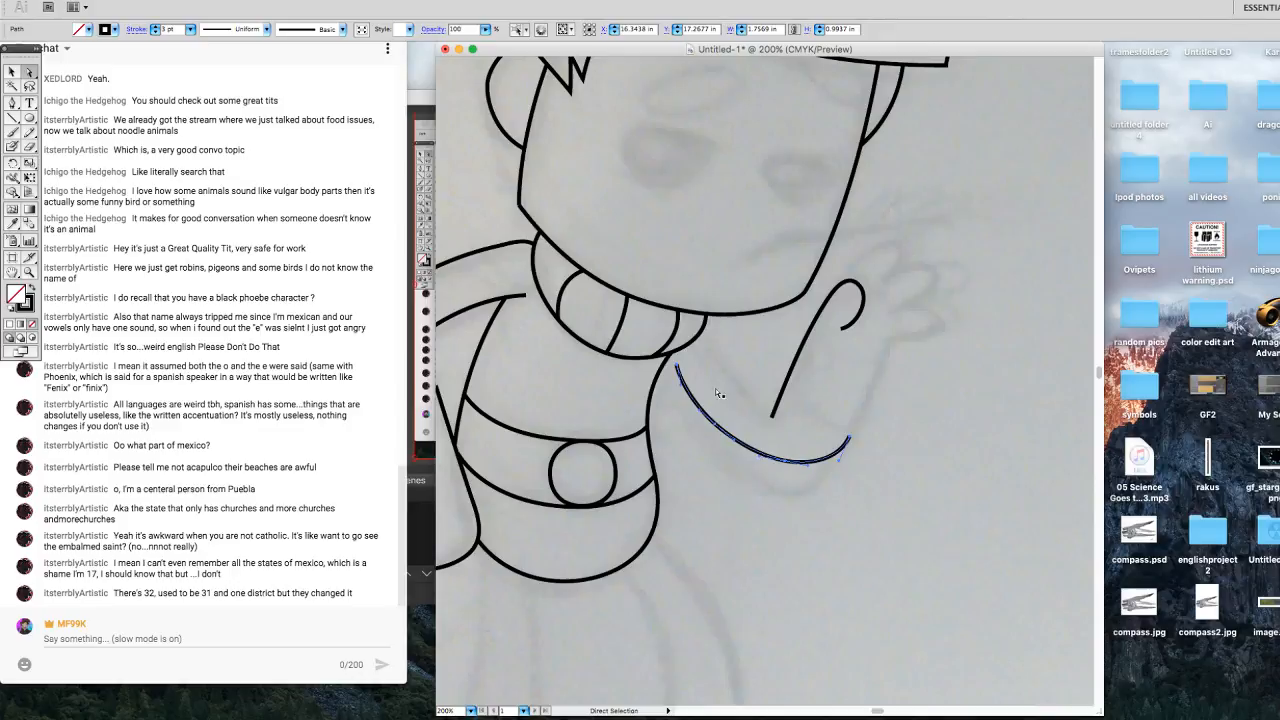
Delete the arm curve's anchor at the torso end and move the new end anchor onto the torso edge below the scarf.
left_click(679, 371)
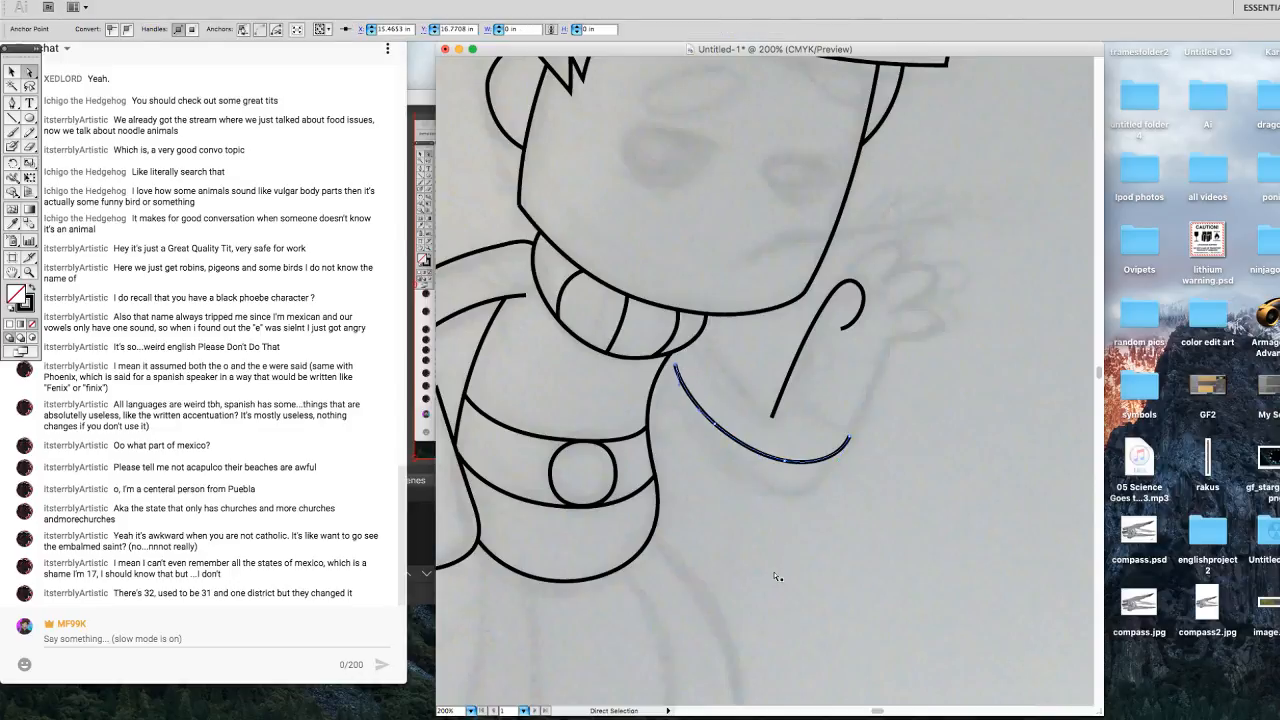
key("Delete")
left_click(716, 426)
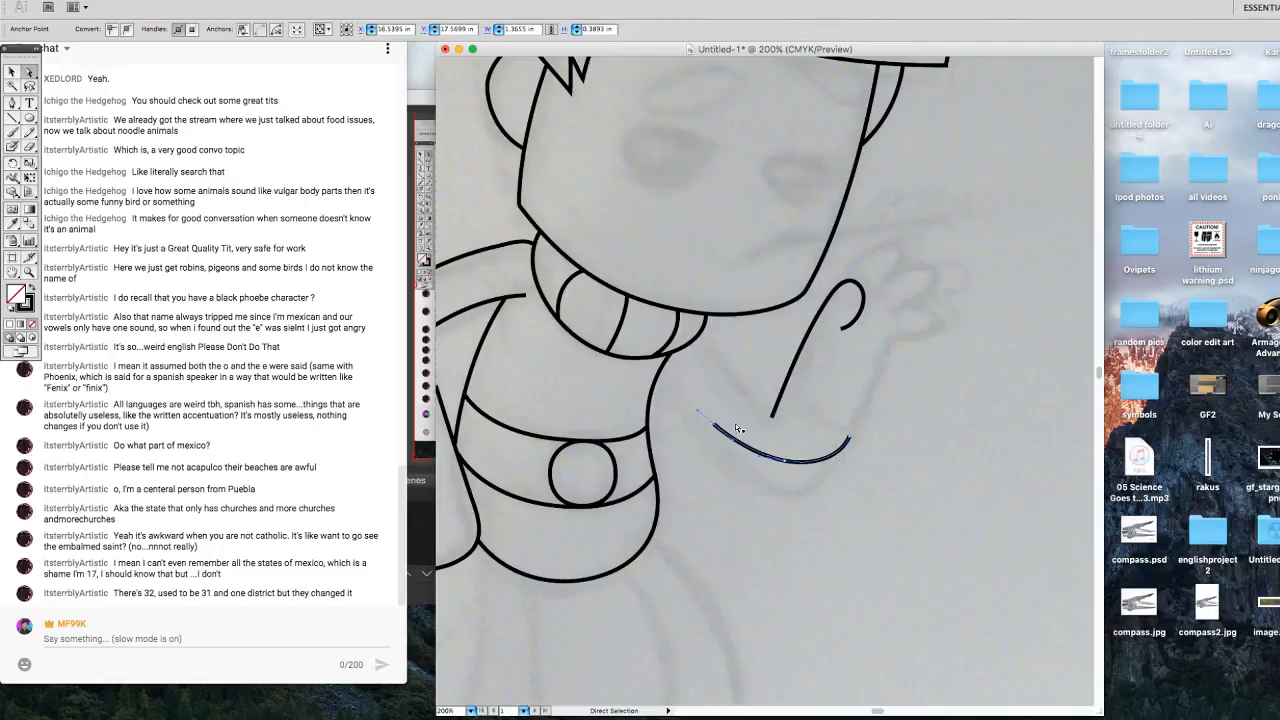
key("Left")
key("Left")
key("Left")
key("Left")
key("Left")
key("Left")
key("Left")
key("Left")
key("Left")
key("Left")
key("Left")
key("Left")
key("Left")
key("Left")
key("Left")
key("Left")
key("Left")
key("Left")
key("Left")
key("Left")
key("Left")
key("Left")
key("Left")
key("Left")
key("Left")
key("Left")
key("Left")
key("Left")
key("Left")
key("Left")
key("Left")
key("Left")
key("Left")
key("Left")
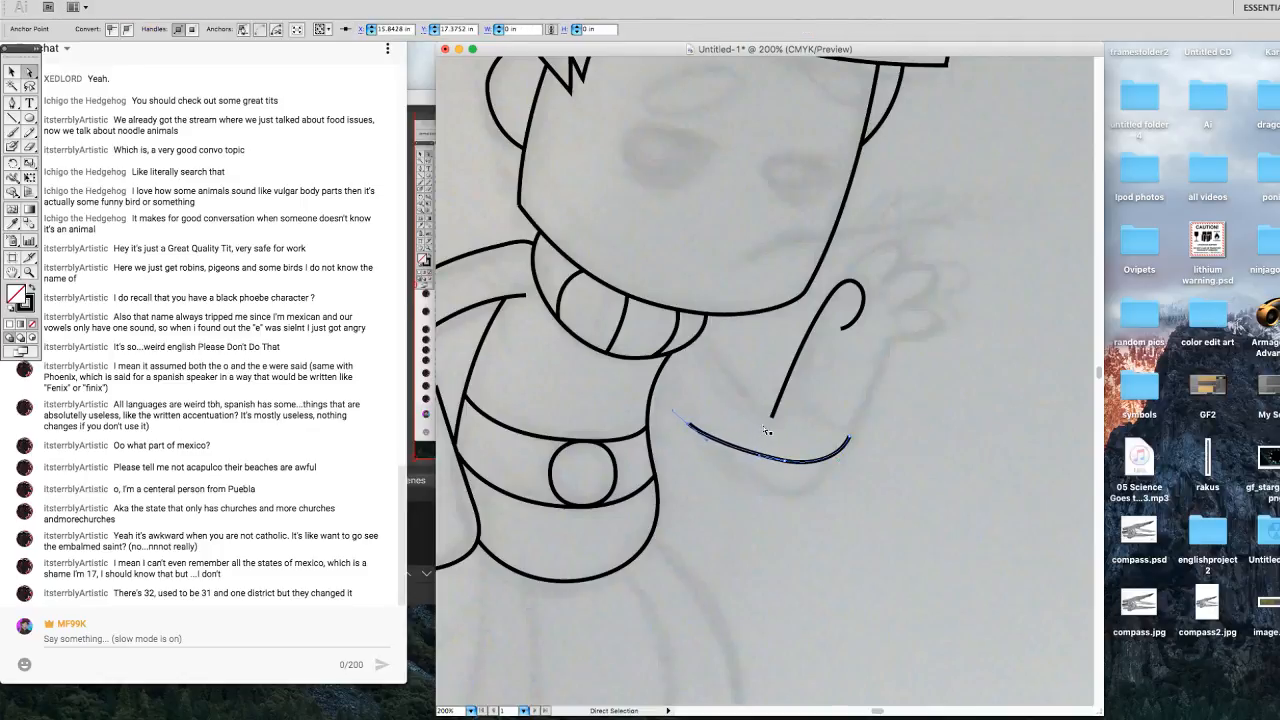
key("Up")
key("Left")
key("Left")
key("Up")
key("Up")
key("Up")
key("Up")
key("Up")
key("Up")
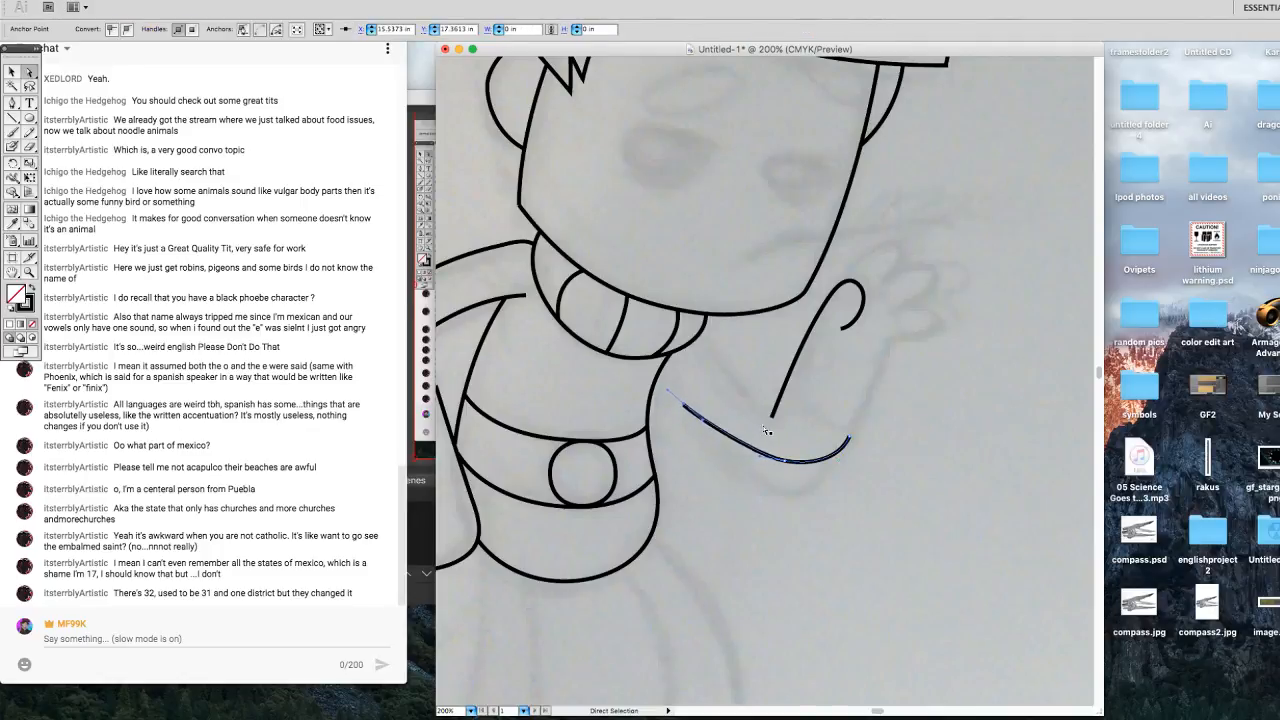
key("Left")
key("Left")
key("Left")
key("Left")
key("Left")
key("Left")
key("Left")
key("Left")
key("Left")
key("Left")
key("Left")
key("Left")
key("Left")
key("Left")
key("Left")
key("Left")
key("Left")
key("Left")
key("Left")
key("Left")
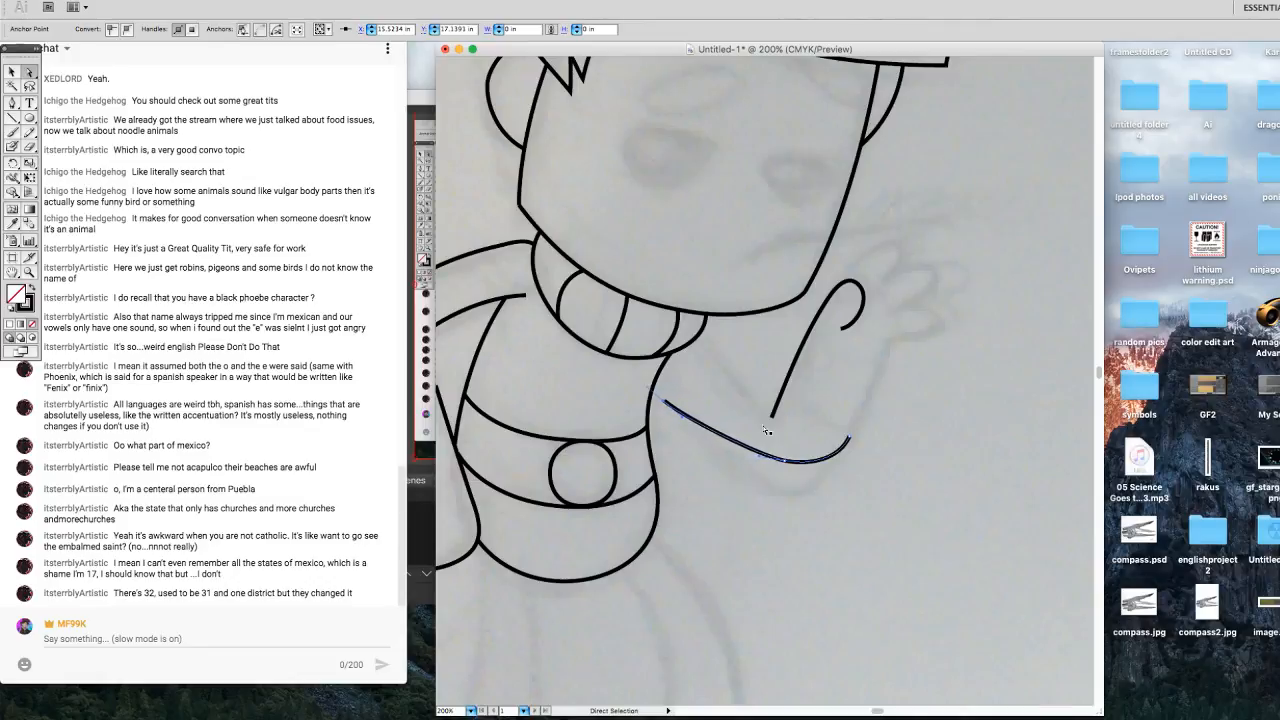
key("Up")
key("Up")
key("Up")
key("Up")
key("Up")
key("Up")
key("Up")
key("Up")
key("Up")
key("Up")
key("Up")
key("Up")
key("Up")
key("Up")
key("Up")
key("Up")
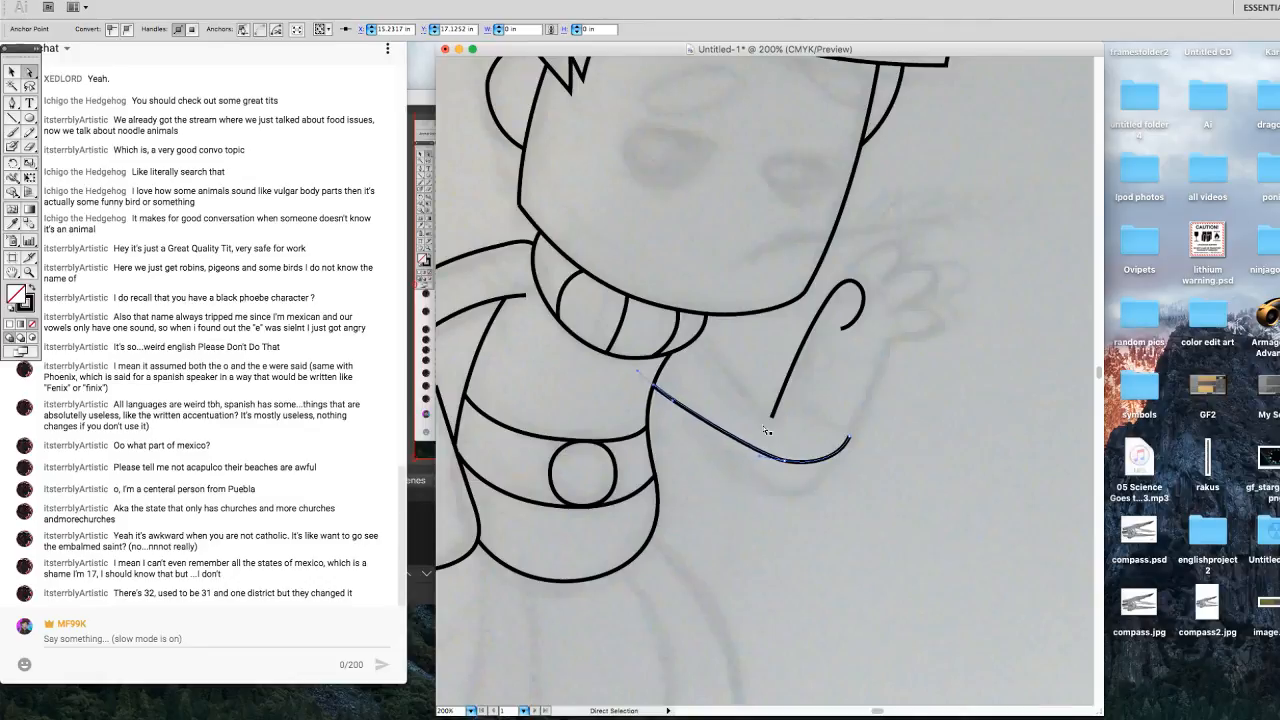
key("Right")
key("Right")
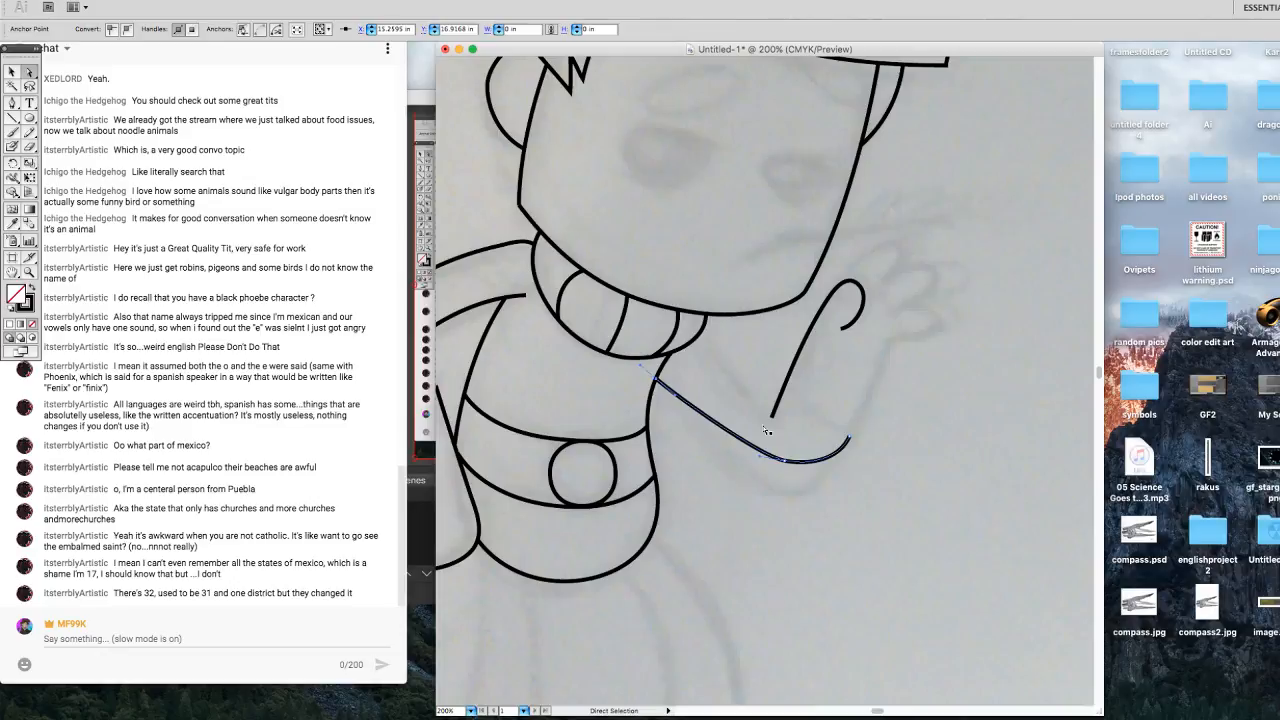
key("Up")
Lower the arm curve's bottom anchor onto the sketched elbow and lengthen both of its handles to round the bend.
left_click(786, 462)
key("Down")
key("Down")
key("Down")
key("Down")
key("Down")
key("Down")
key("Down")
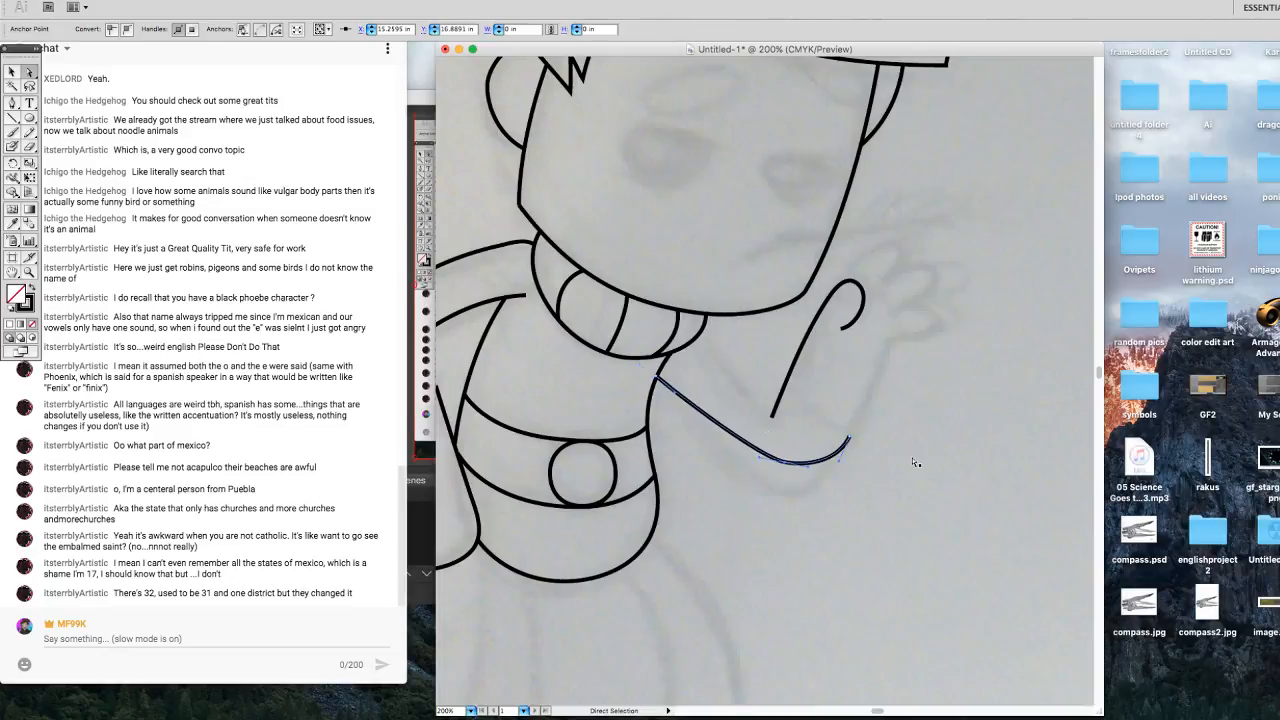
key("Down")
key("Down")
key("Down")
key("Down")
key("Down")
key("Down")
key("Down")
key("Down")
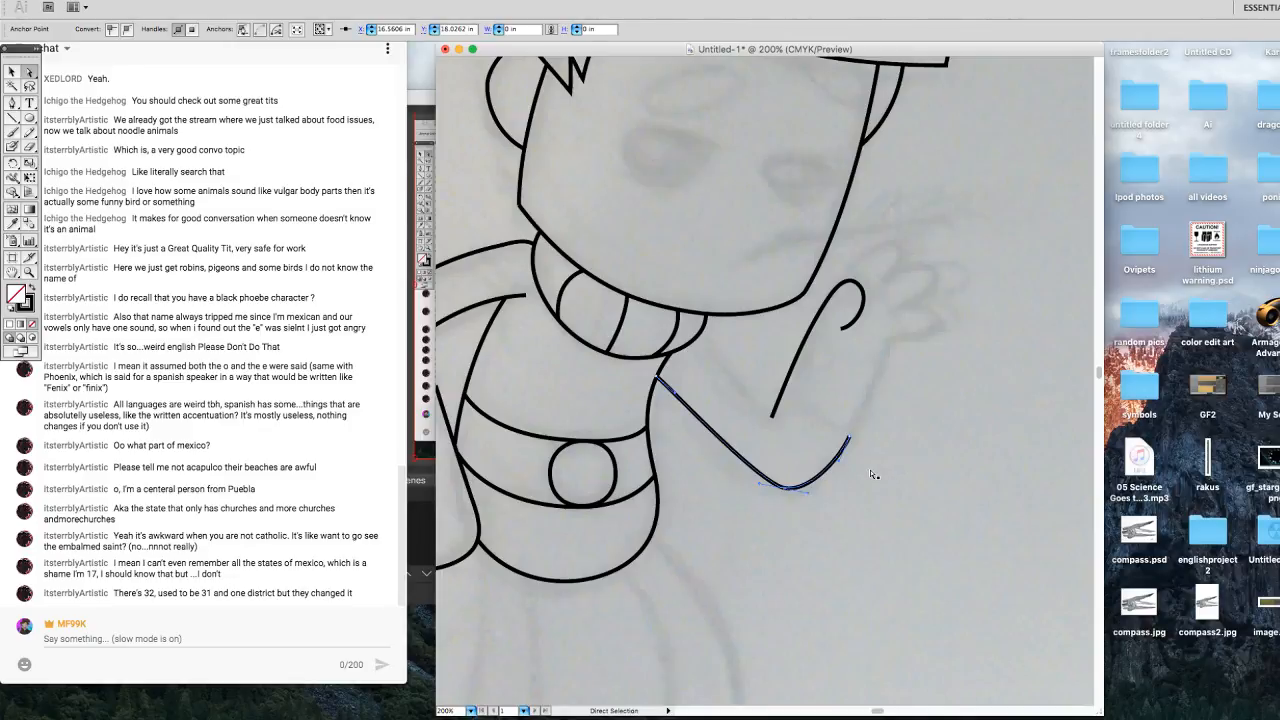
key("Down")
key("Left")
key("Down")
key("Down")
key("Down")
key("Left")
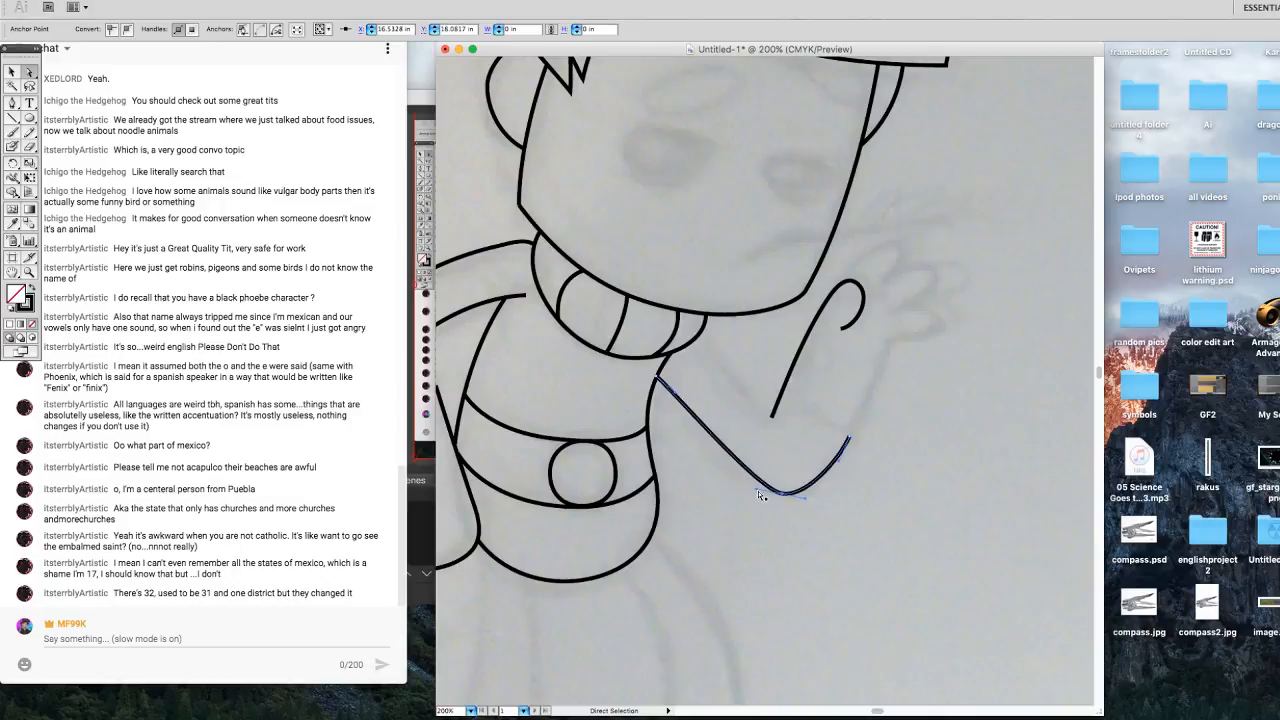
left_click_drag(756, 490, 709, 480)
left_click_drag(804, 499, 813, 495)
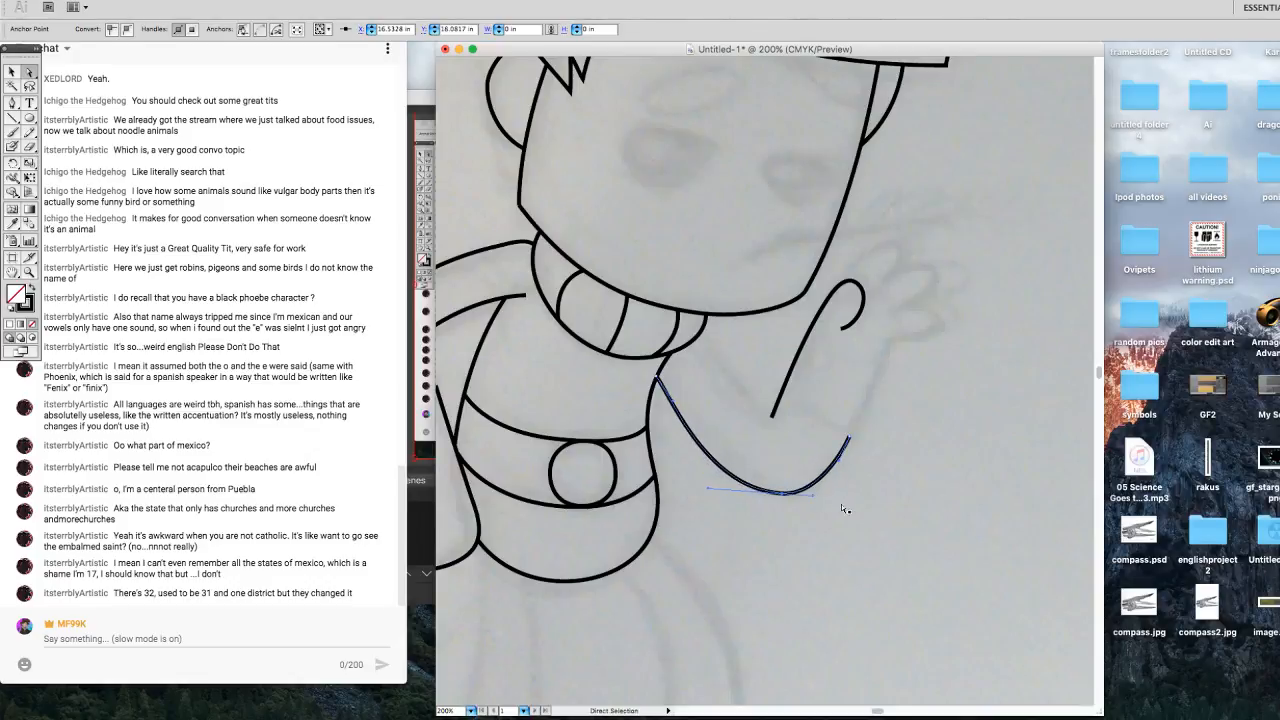
Nudge the arm curve's forearm end anchor inward so it meets the sketched glove cuff.
left_click(850, 438)
key("Left")
key("Left")
key("Left")
key("Left")
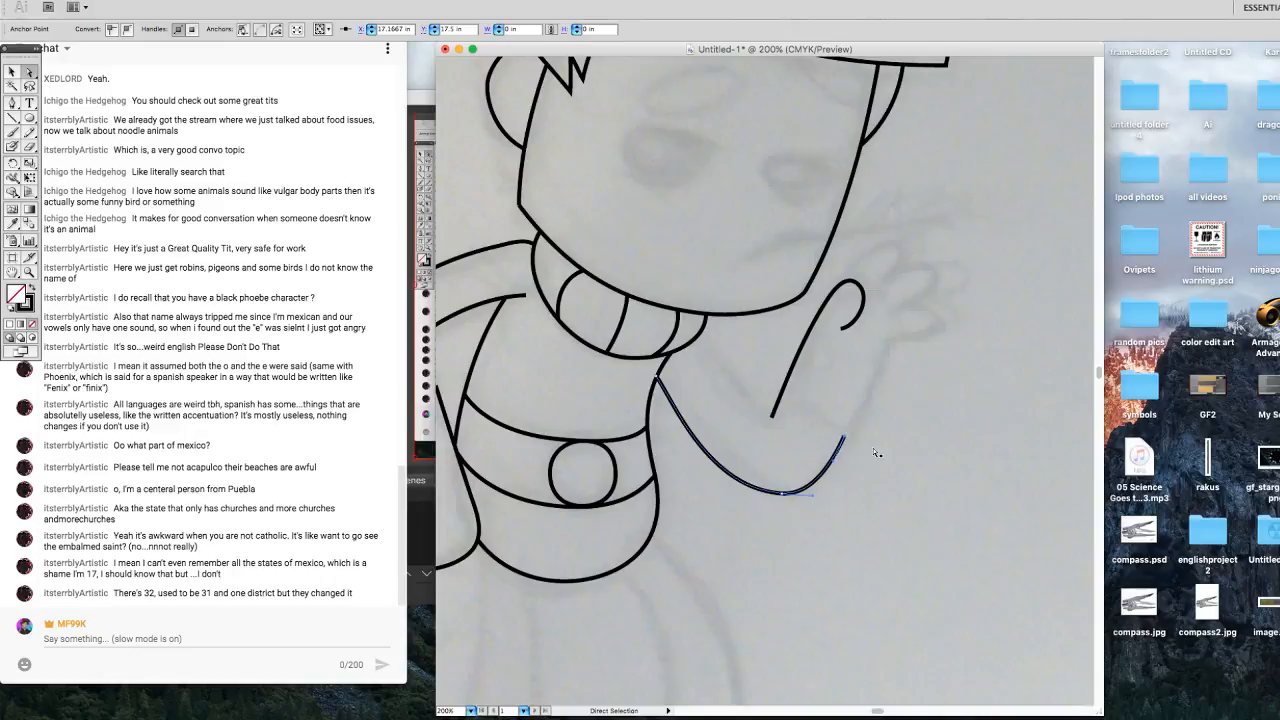
key("Left")
key("Left")
key("Left")
key("Left")
Draw a straight upper-arm line about 0.81 by 0.78 in from the forearm's inner end up to the scarf.
left_click(13, 117)
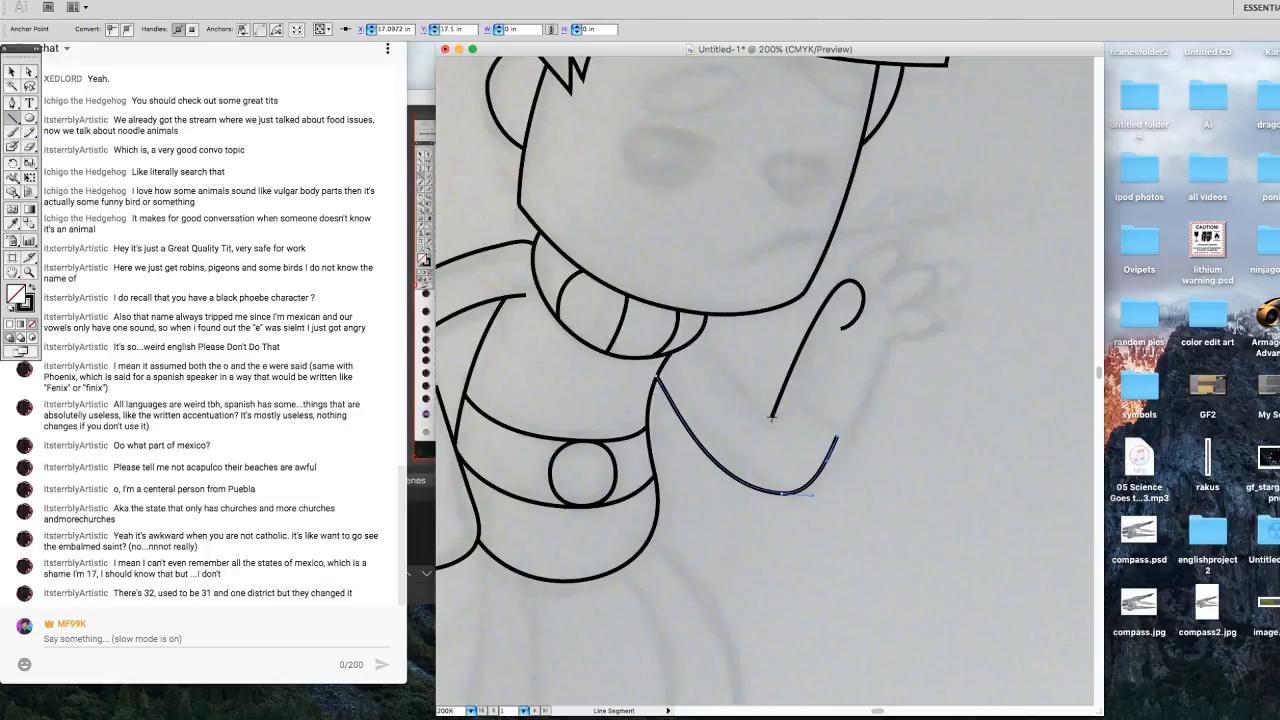
left_click_drag(770, 415, 692, 342)
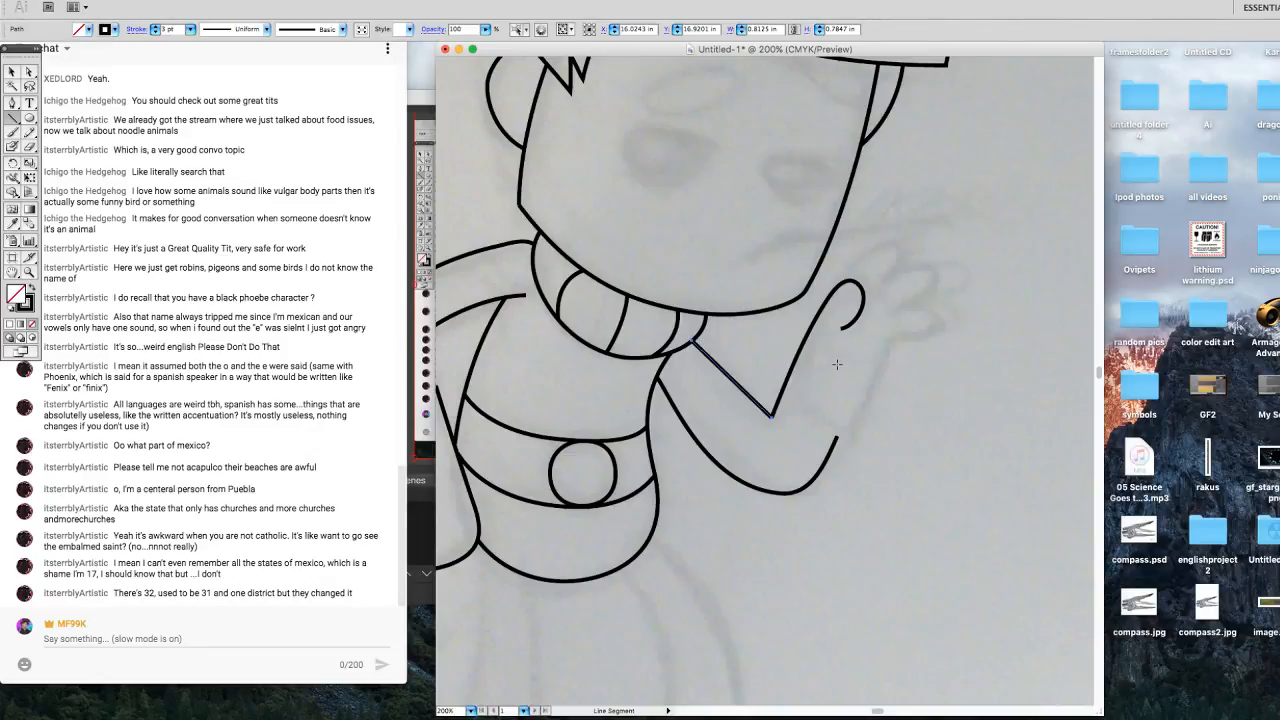
Add an anchor point near the elbow end of the upper-arm line and move it outward to bend the line downward.
left_click(22, 106)
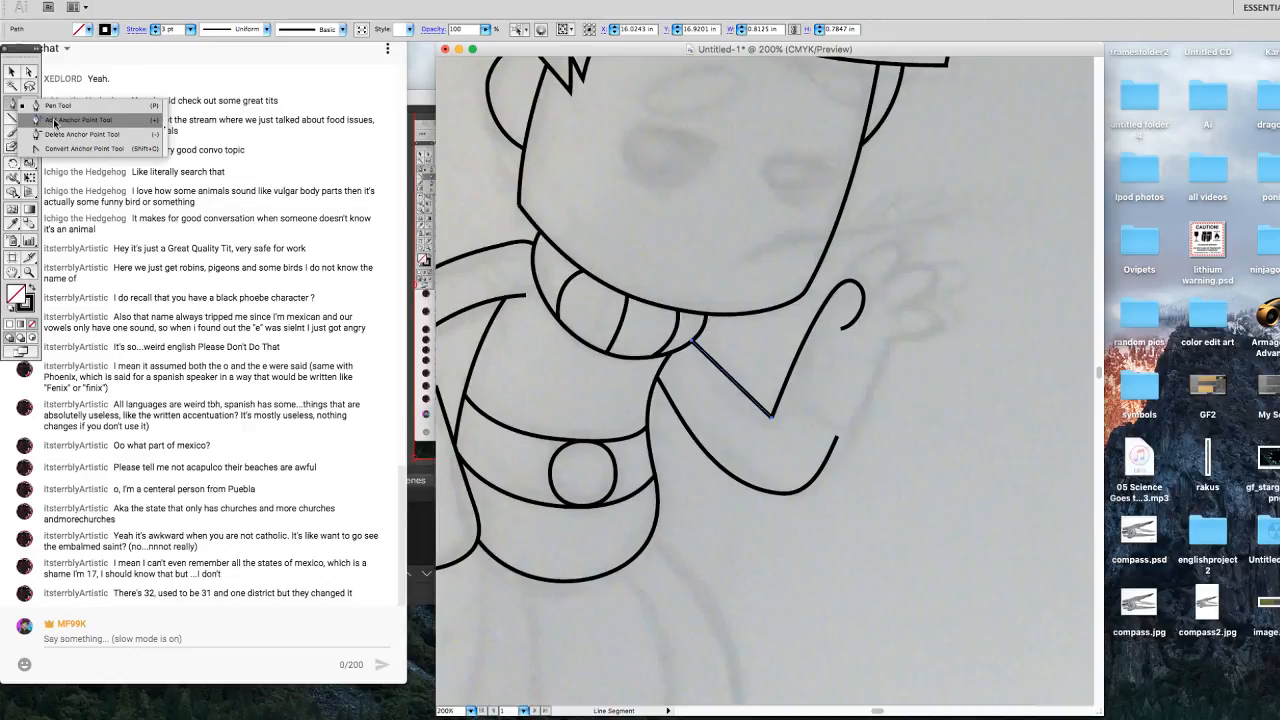
left_click(55, 121)
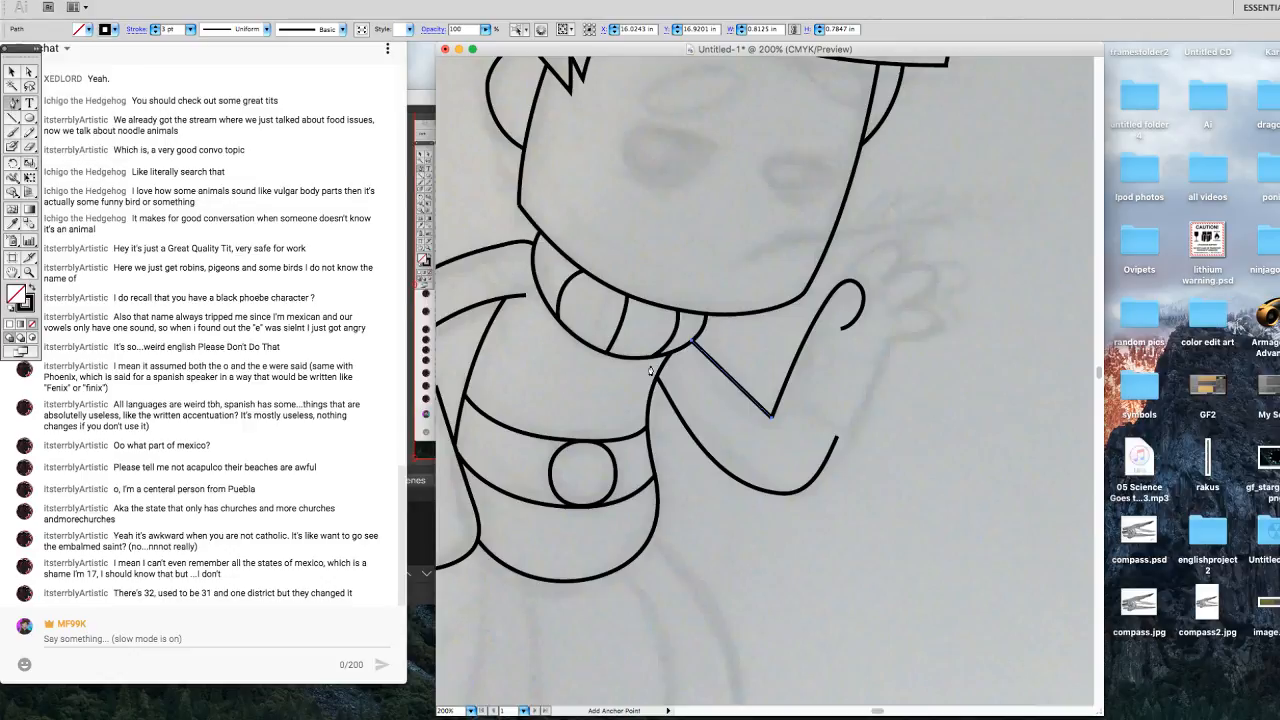
left_click(748, 391)
key("Down")
key("Down")
key("Down")
key("Down")
key("Down")
key("Down")
key("Down")
key("Down")
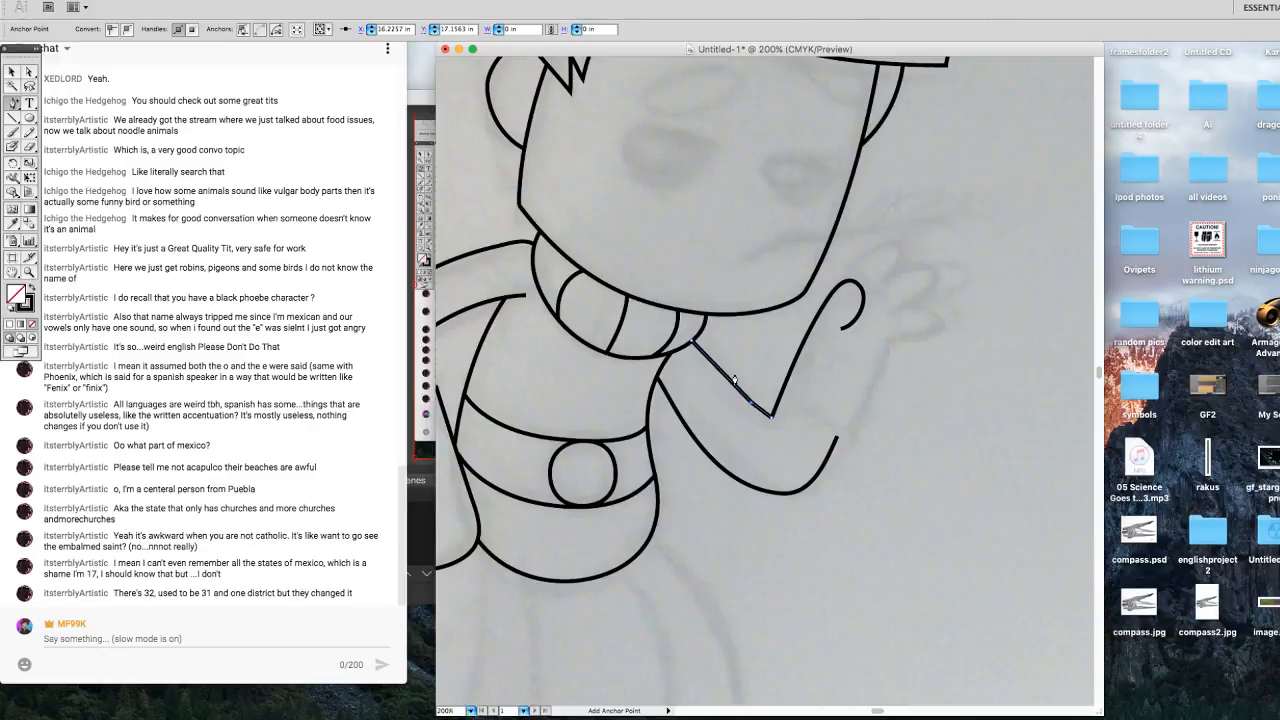
key("Left")
key("Left")
key("Left")
key("Left")
key("Left")
key("Left")
key("Left")
key("Left")
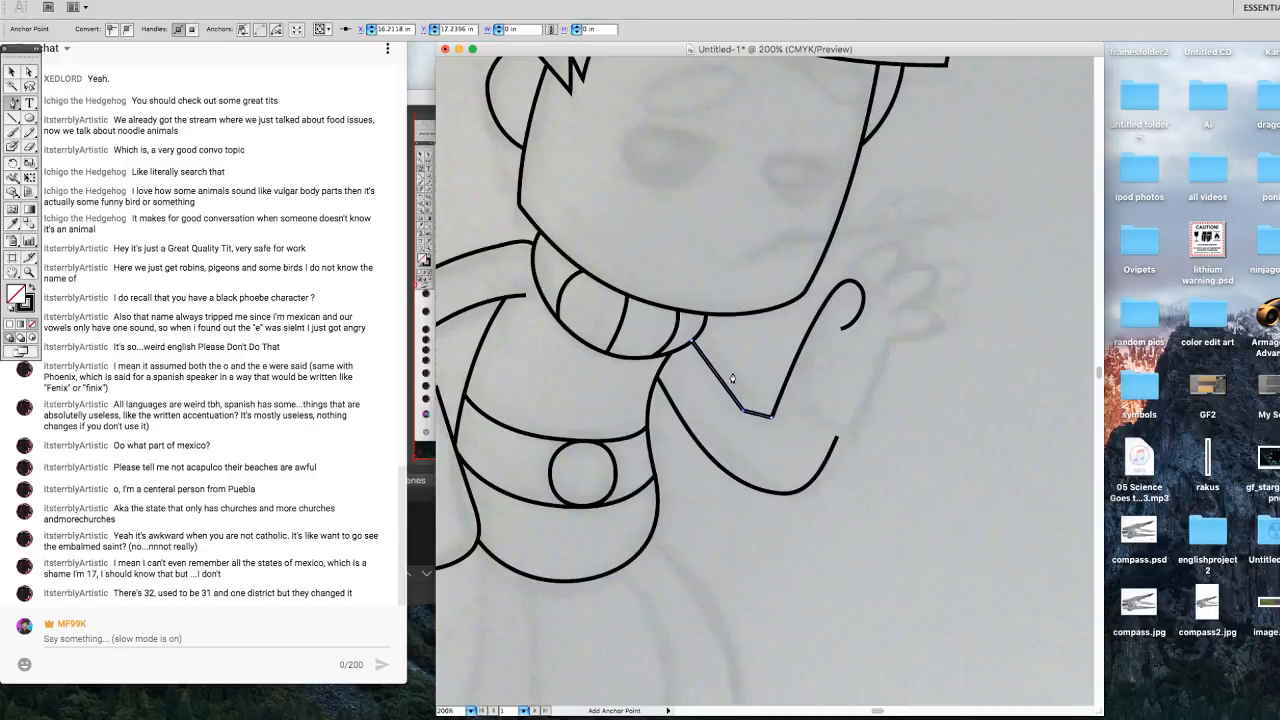
key("Up")
key("Up")
Redraw the bent upper-arm line with the Pencil as a smooth curve from the scarf to the inner elbow.
left_click(29, 131)
left_click_drag(703, 376, 758, 408)
left_click_drag(701, 345, 768, 413)
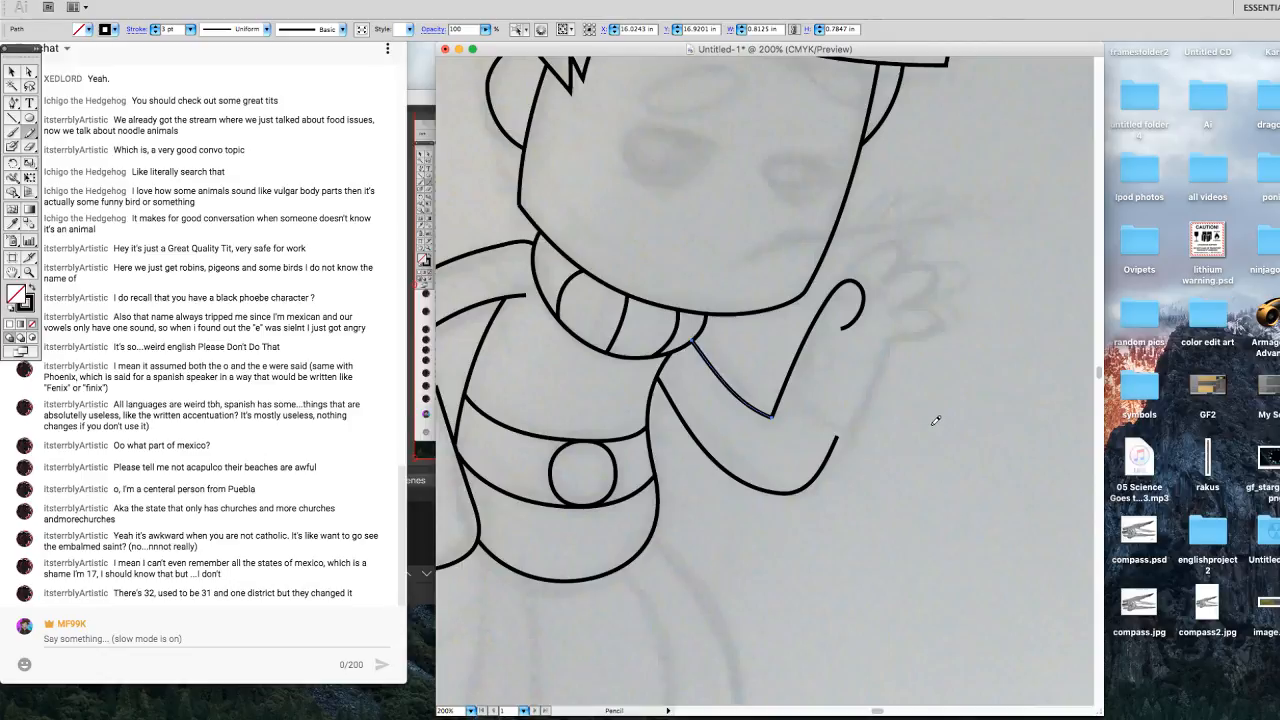
Draw the glove's straight cuff line, about 0.69 by 0.44 in, and its outer edge, about 0.42 by 1.03 in, toward the hand.
left_click(12, 117)
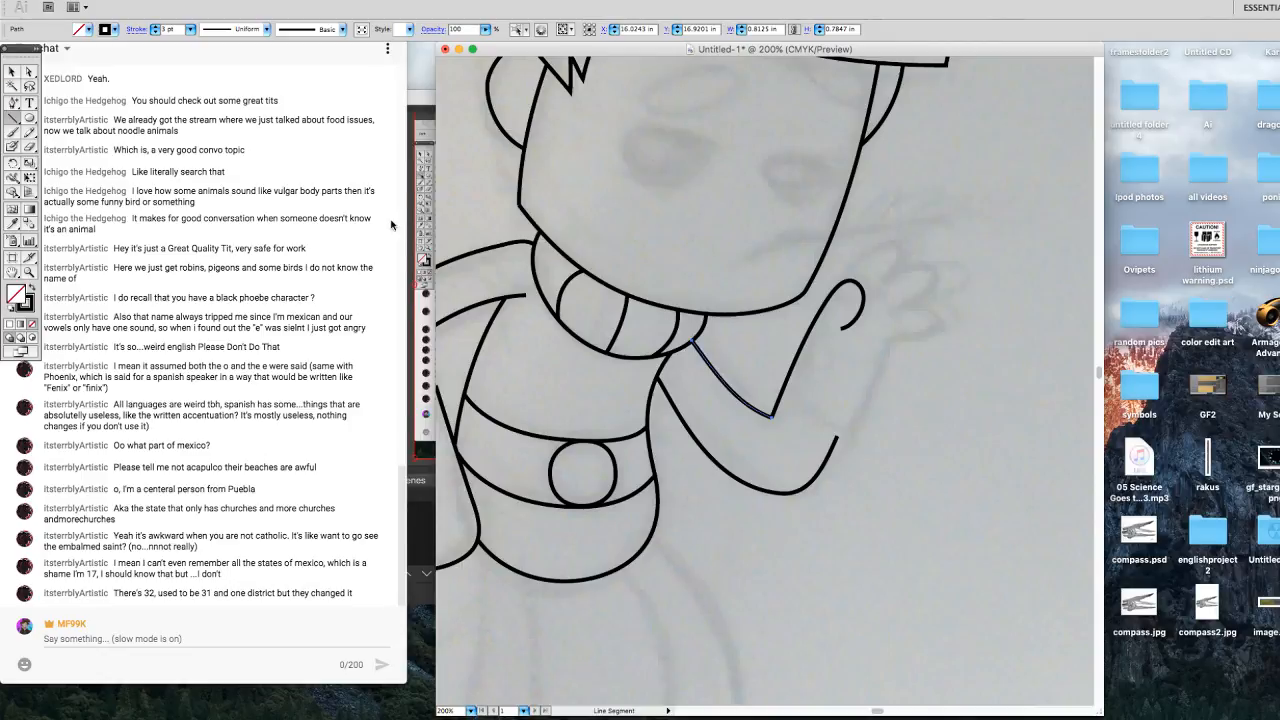
left_click_drag(847, 441, 778, 401)
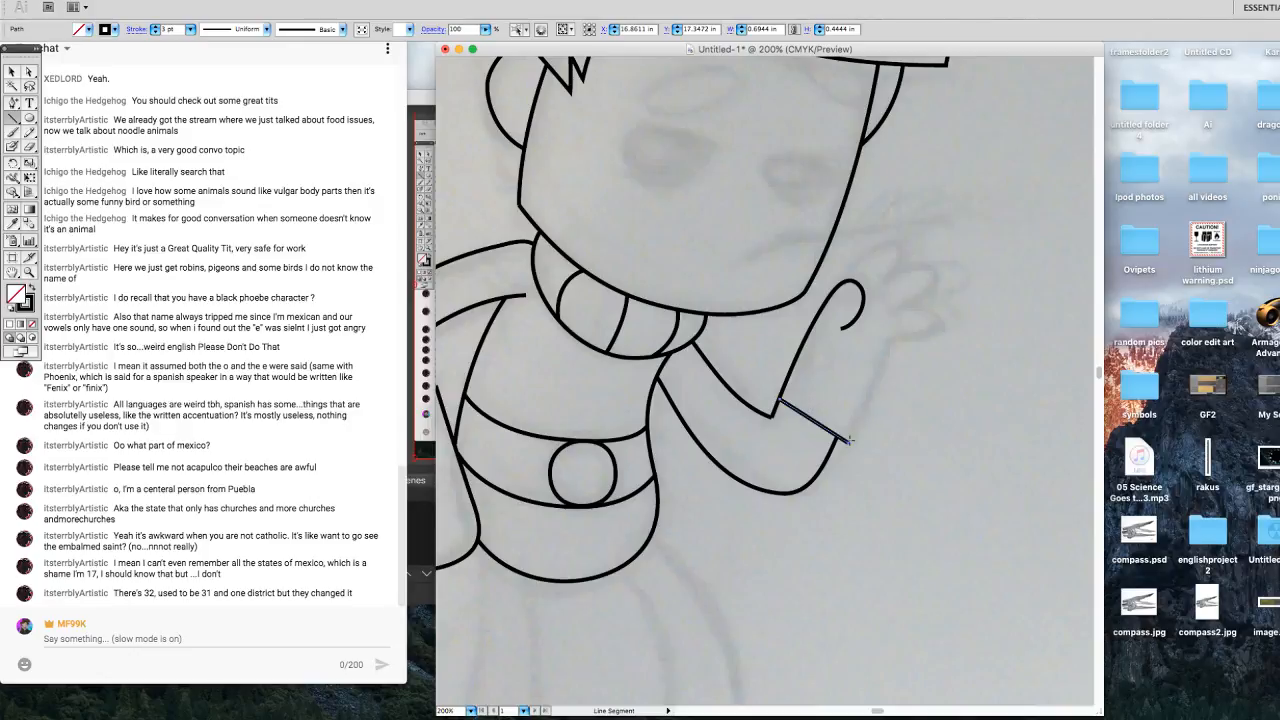
left_click_drag(847, 441, 887, 343)
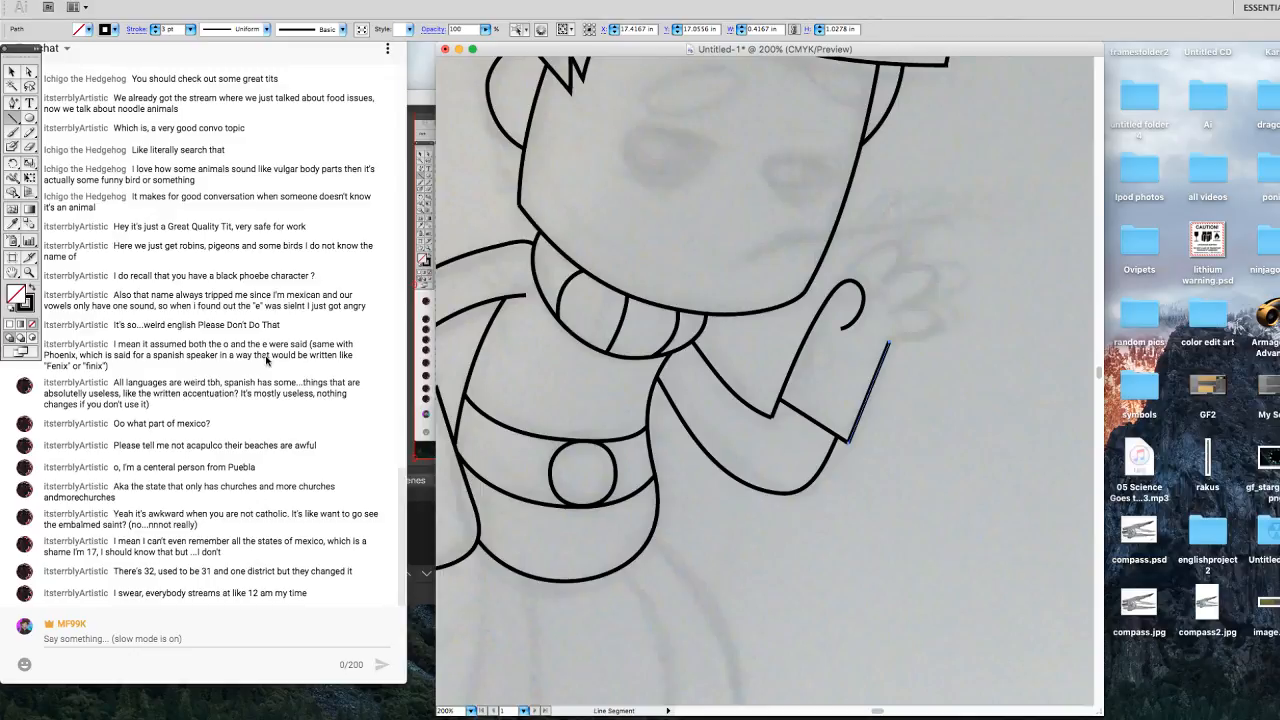
Return from the live chat to the drawing and shift the document window slightly away from the chat.
left_click(403, 566)
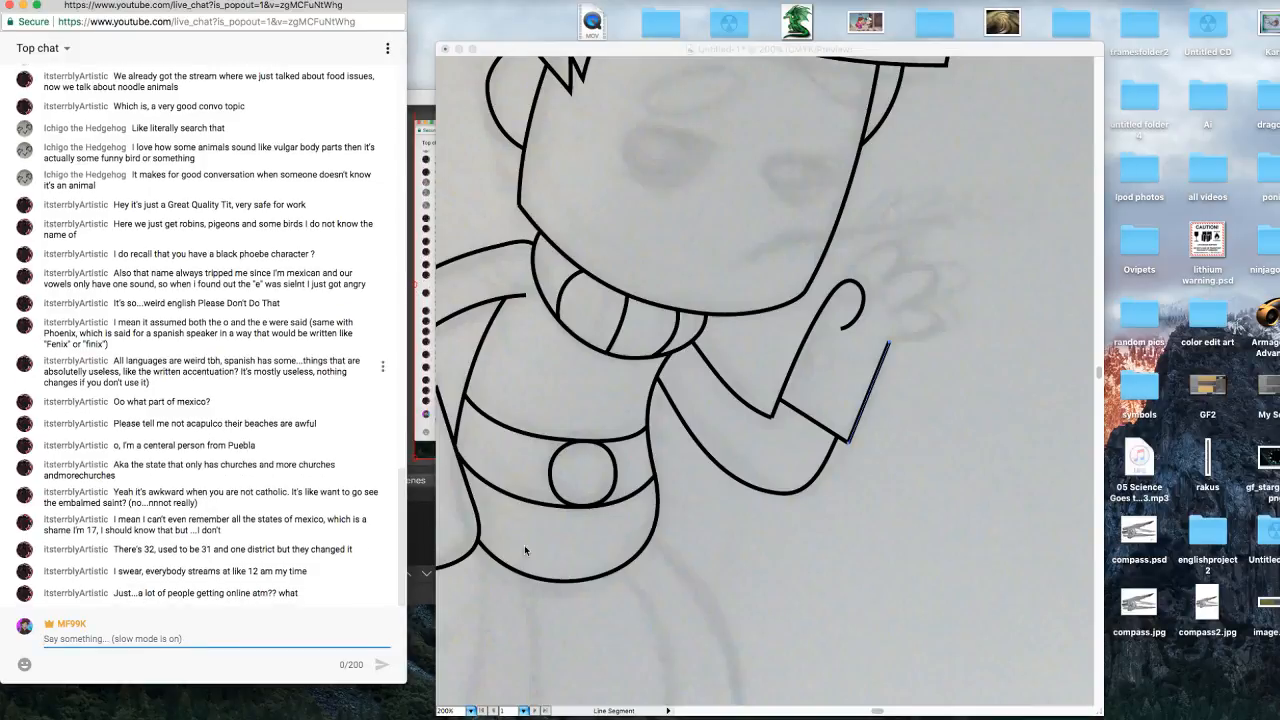
left_click(907, 50)
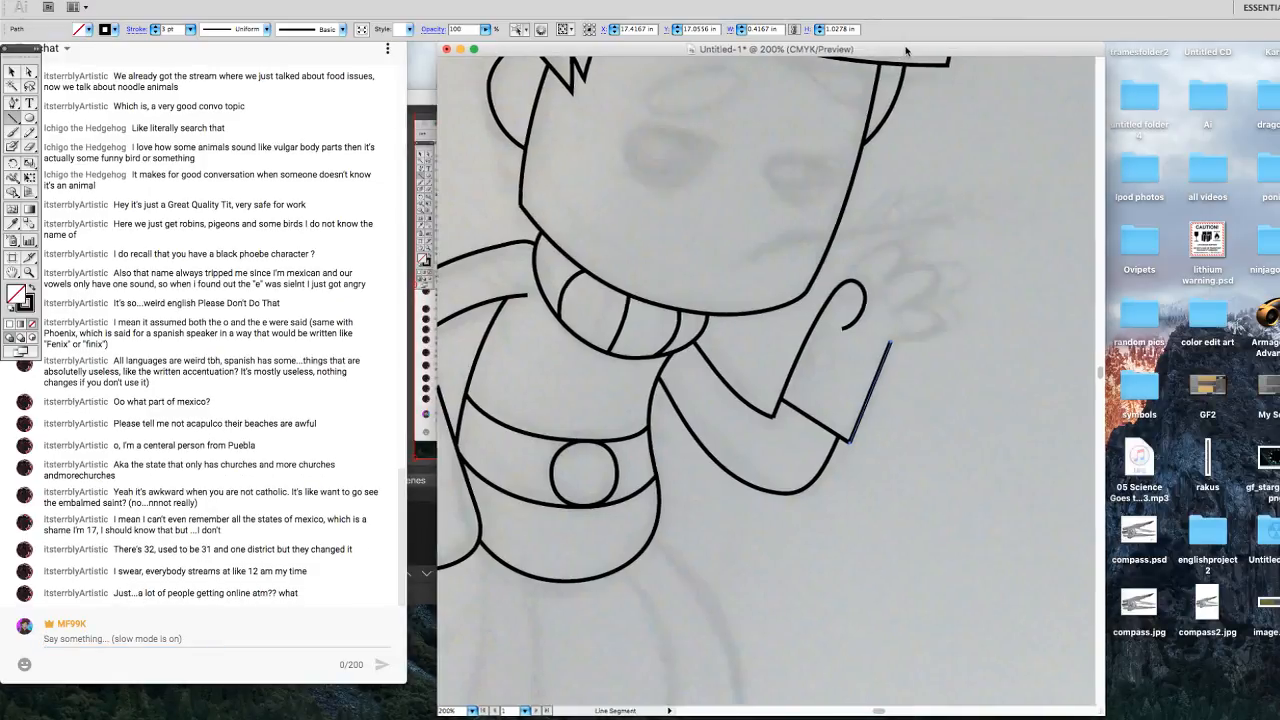
left_click_drag(907, 50, 916, 51)
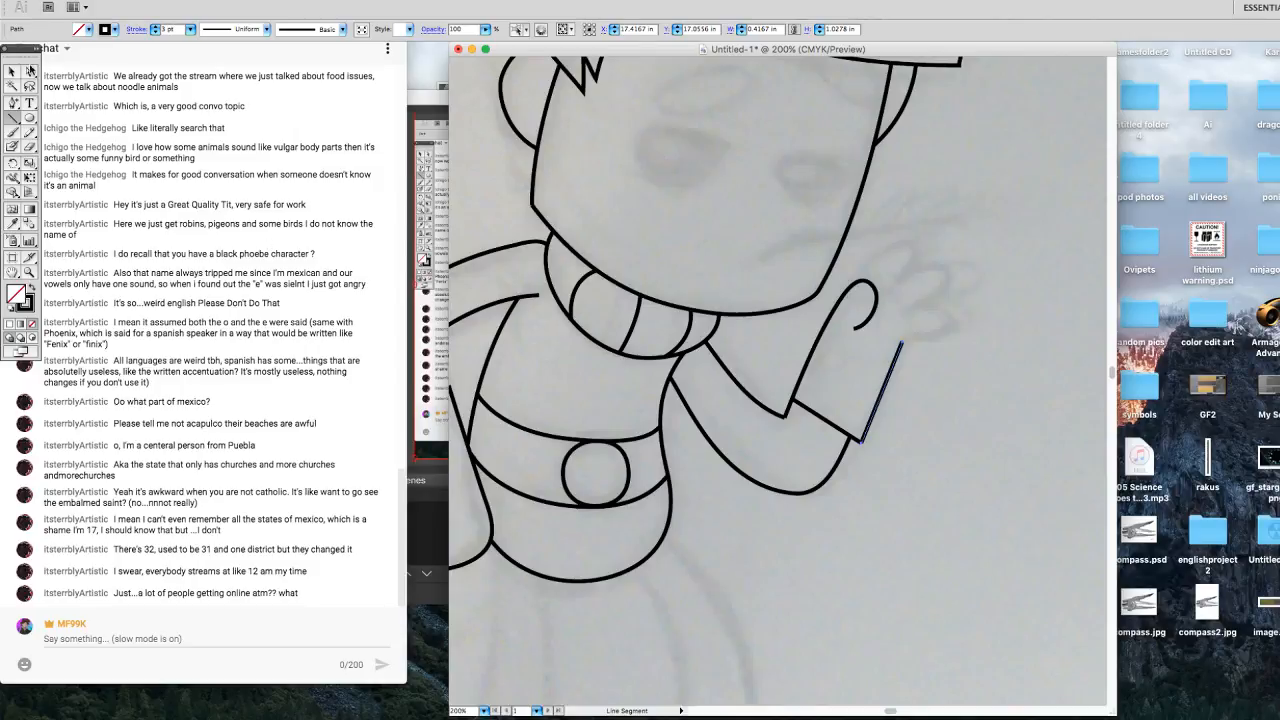
Draw the raised hand's three fingers with the Pencil, about 0.98 by 0.96 in, from the glove's outer edge round to the thumb.
key("v")
left_click(871, 318)
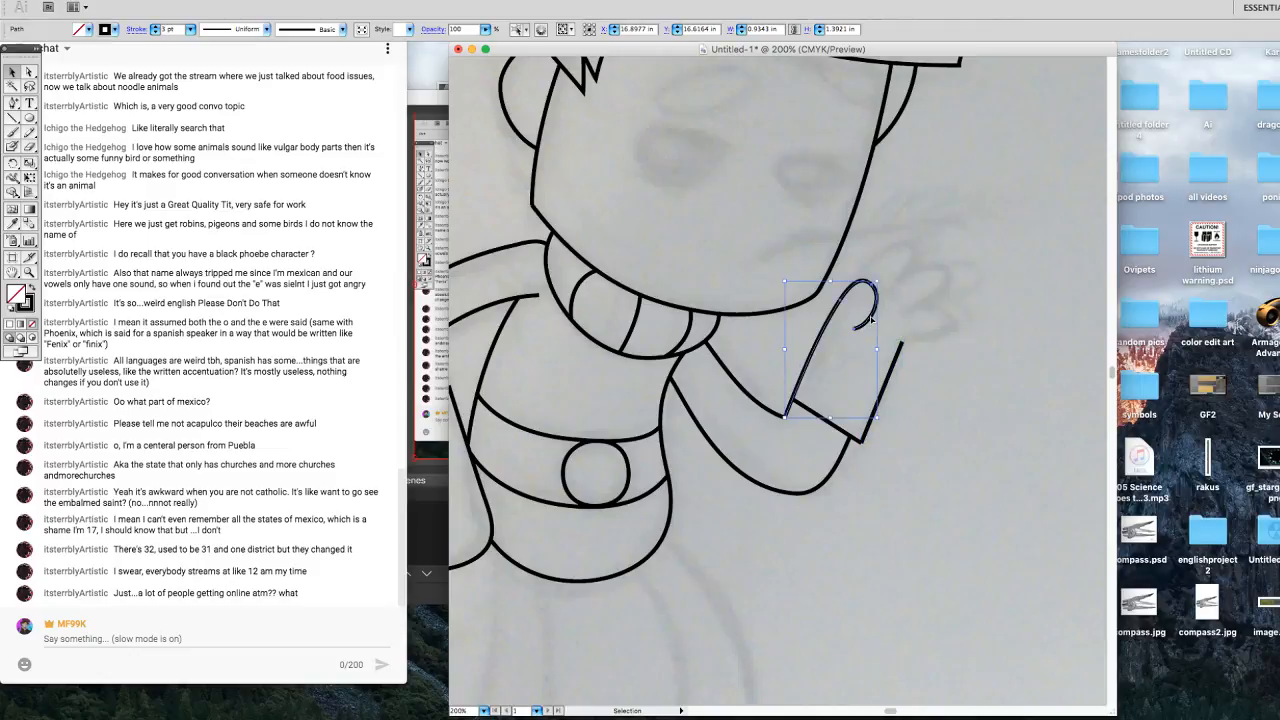
left_click(29, 131)
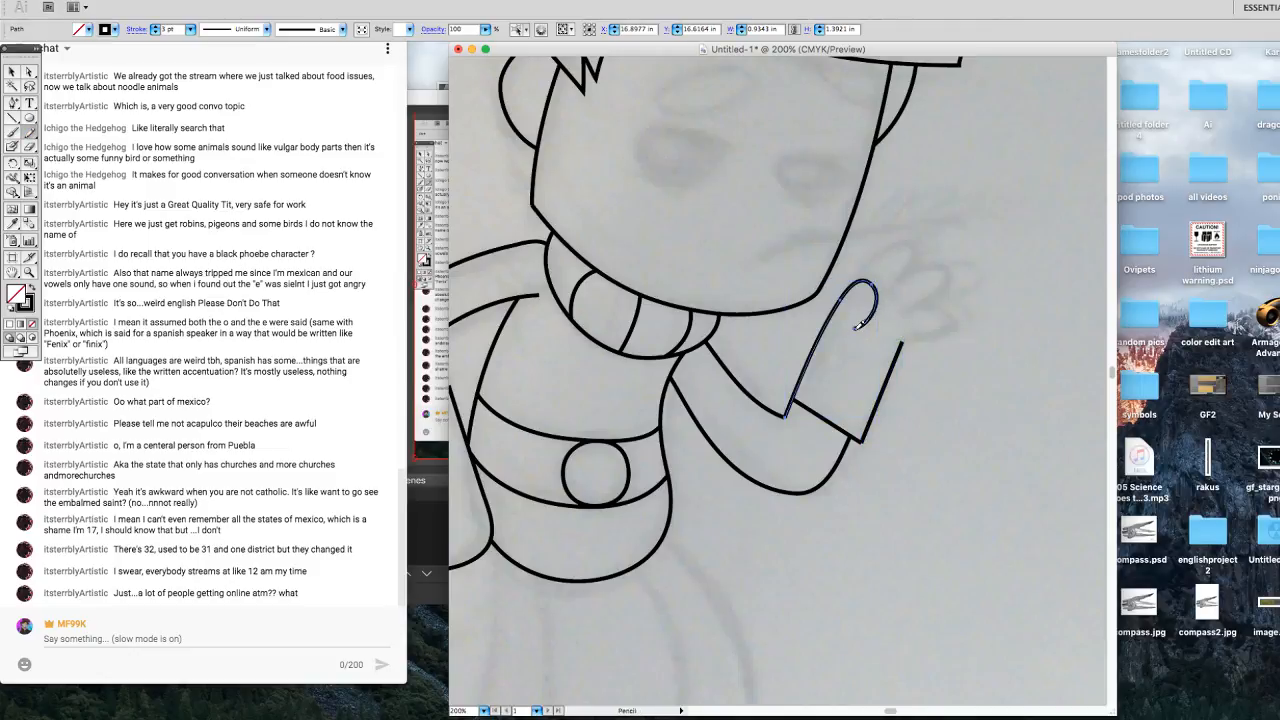
left_click_drag(856, 328, 854, 330)
mouse_move(940, 287)
left_mouse_down()
mouse_move(927, 267)
mouse_move(893, 285)
mouse_move(914, 247)
mouse_move(858, 276)
left_mouse_up()
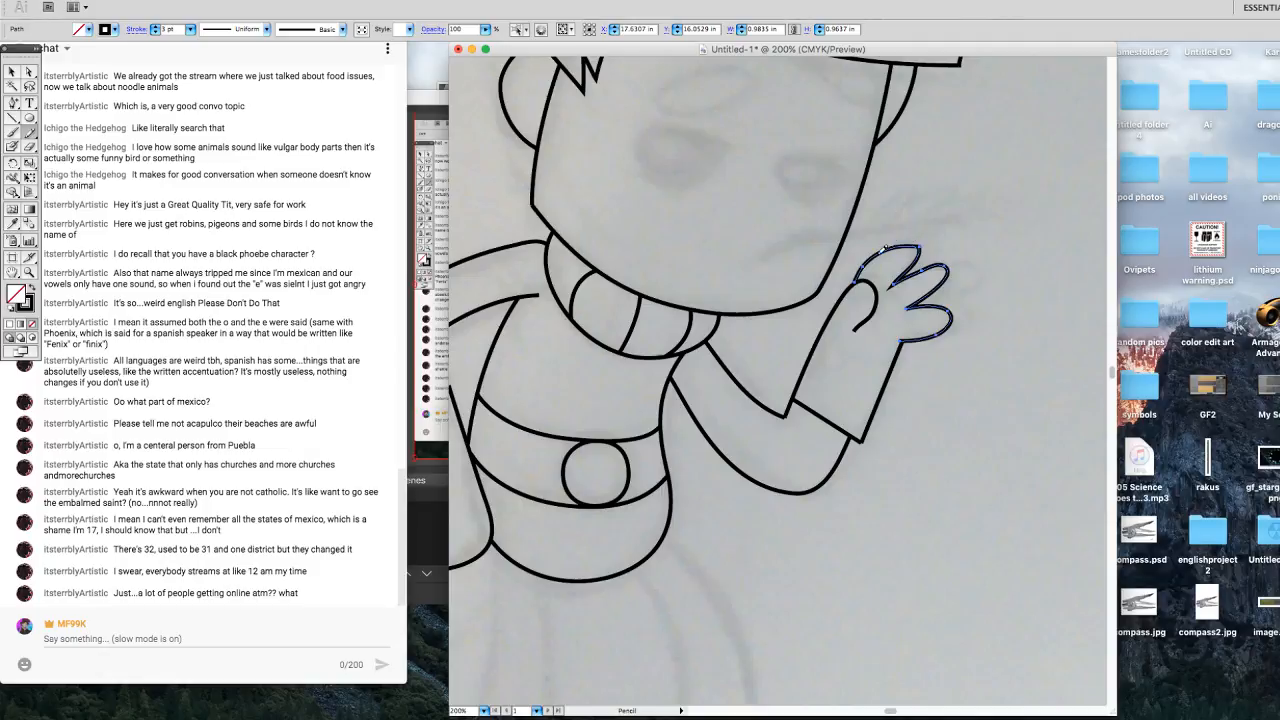
Extend the first finger's line down behind the thumb to the glove edge, and redraw the gaps between the fingers as smoother curves.
left_click_drag(854, 280, 840, 308)
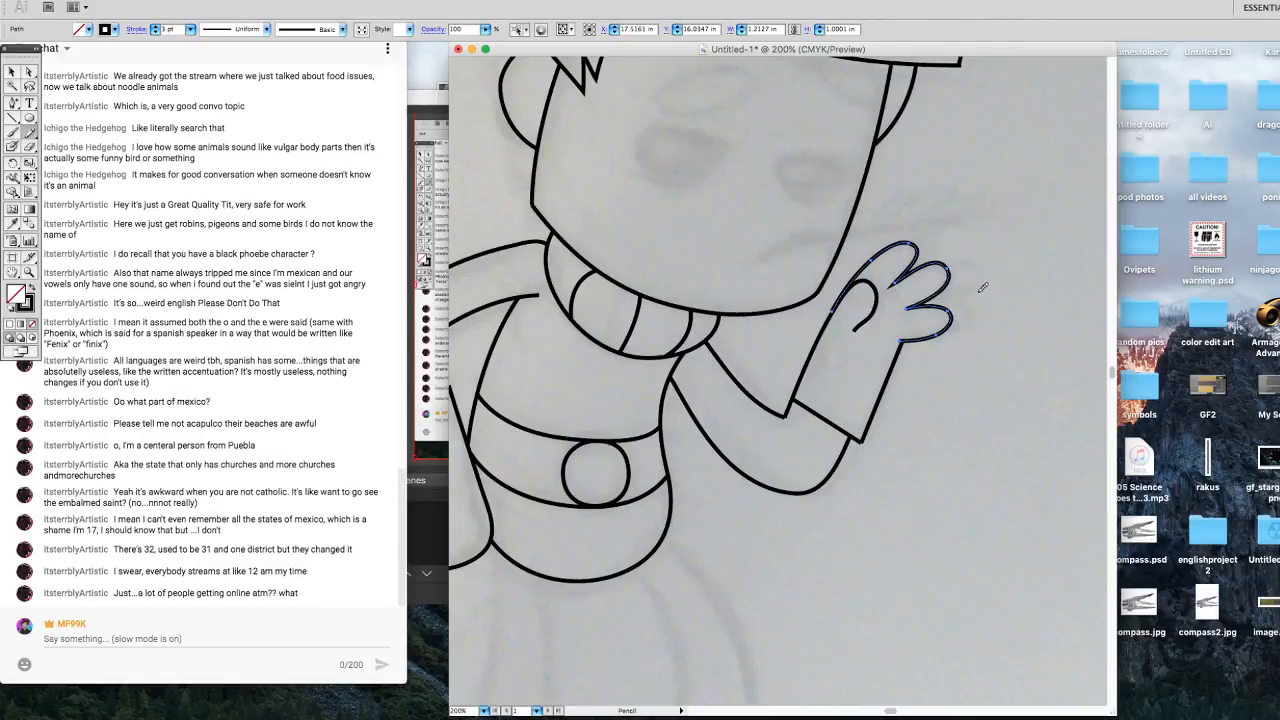
mouse_move(915, 304)
left_mouse_down()
mouse_move(961, 296)
mouse_move(947, 268)
left_mouse_up()
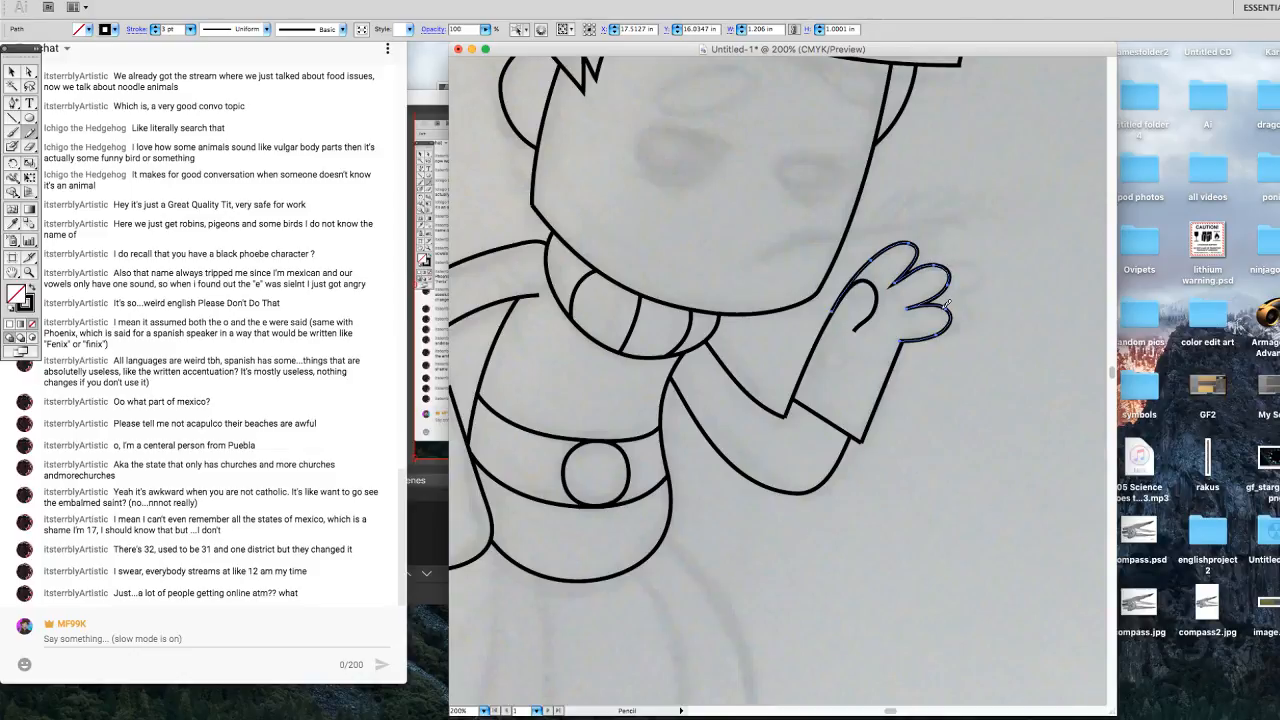
left_click_drag(930, 307, 950, 323)
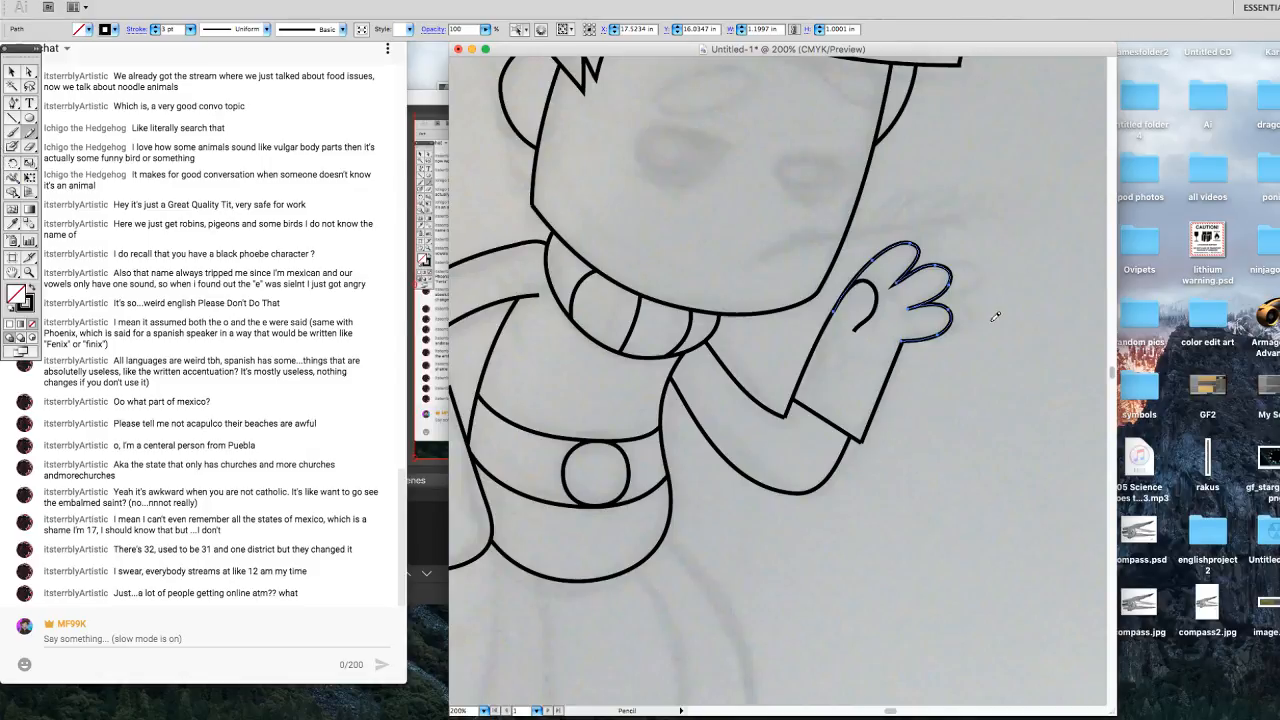
Draw the leg on the raised-arm side with the Pencil as one U-shaped outline from the torso, about 1.21 by 2.70 in.
scroll(1110, 378, "up", 5)
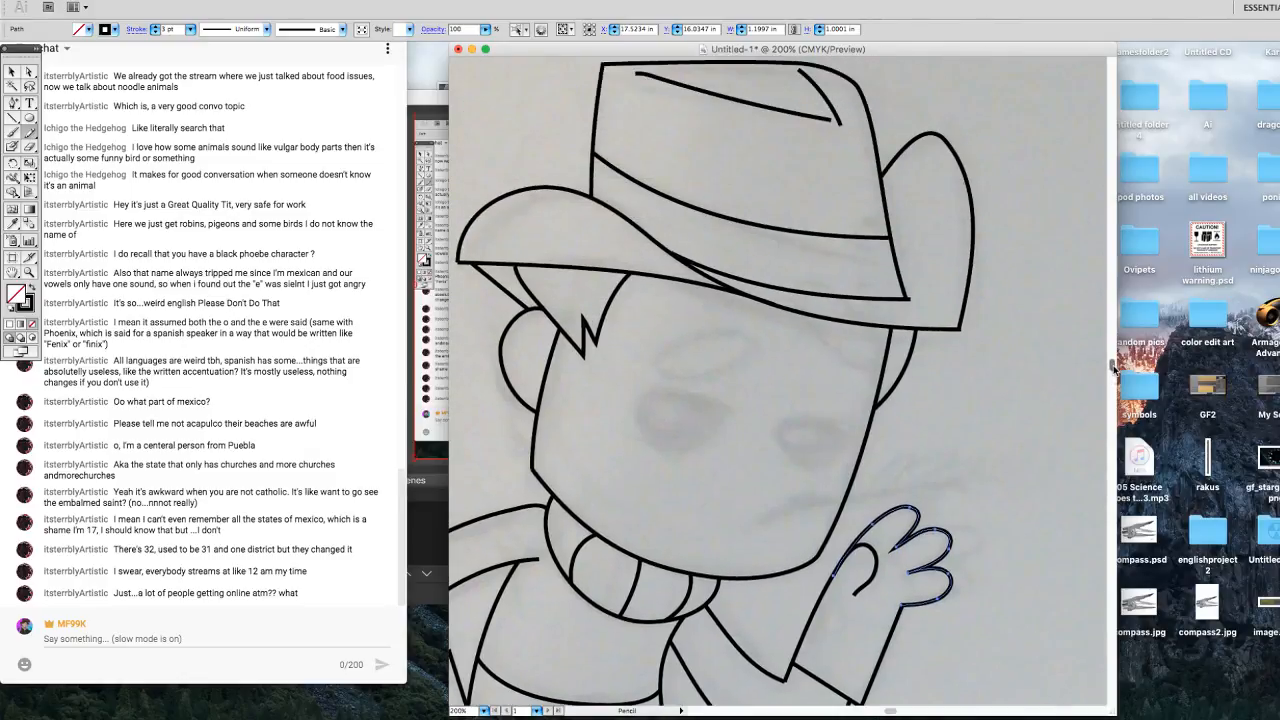
scroll(1110, 378, "down", 4)
scroll(1110, 378, "down", 6)
scroll(1110, 378, "up", 1)
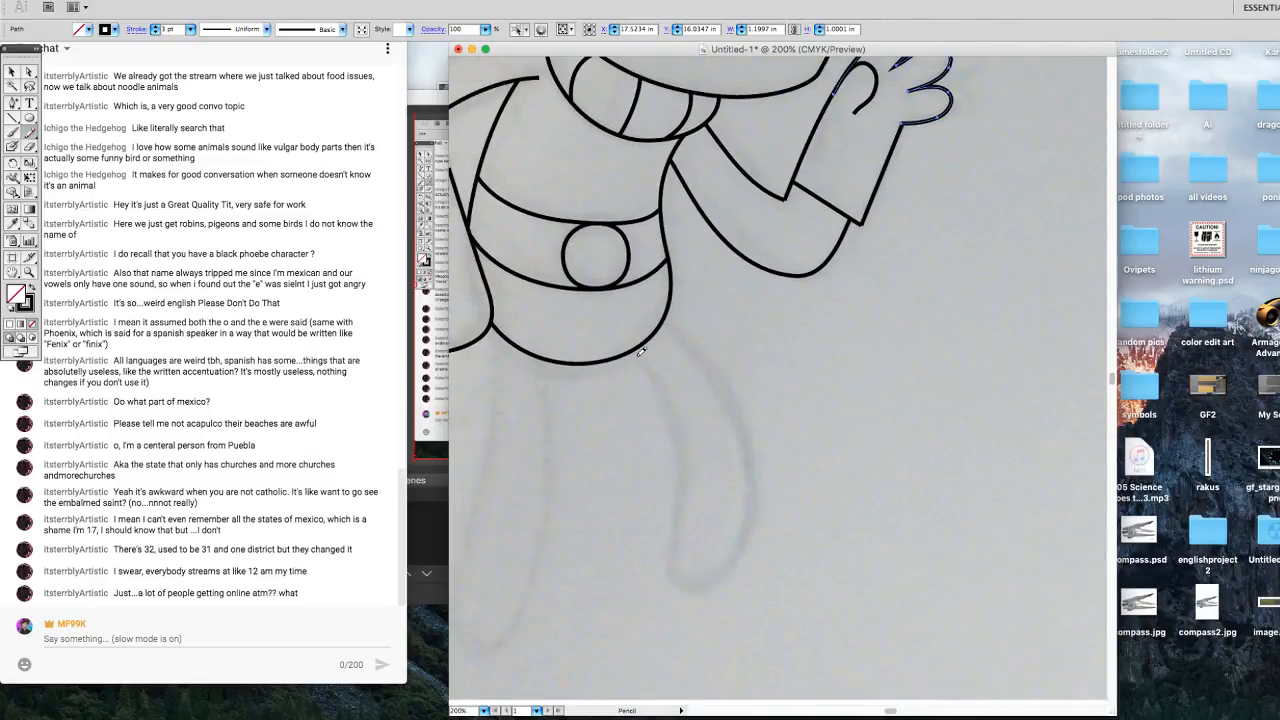
mouse_move(668, 381)
left_mouse_down()
mouse_move(680, 424)
mouse_move(677, 562)
mouse_move(717, 579)
mouse_move(747, 534)
mouse_move(751, 463)
mouse_move(726, 396)
mouse_move(664, 320)
left_mouse_up()
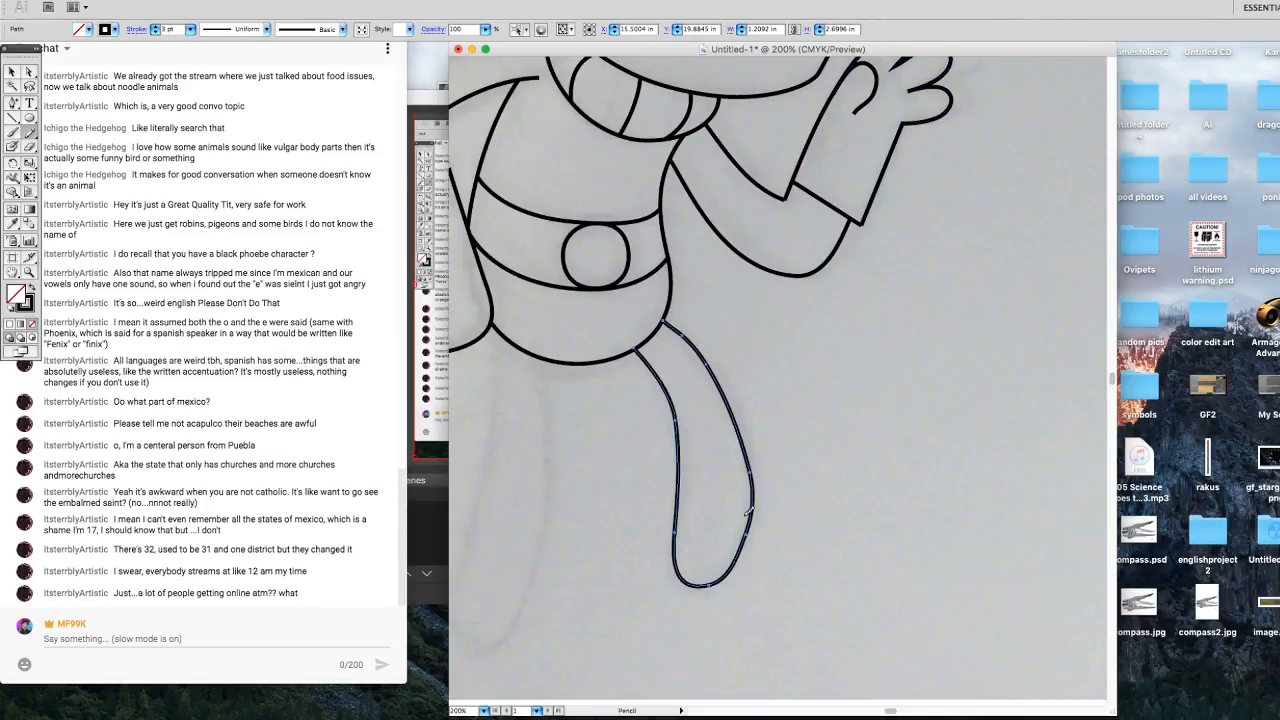
Redraw the inner and outer sides of the leg below the raised arm as smoother curves reaching up to the torso.
mouse_move(751, 474)
left_mouse_down()
mouse_move(727, 577)
mouse_move(702, 326)
mouse_move(672, 322)
left_mouse_up()
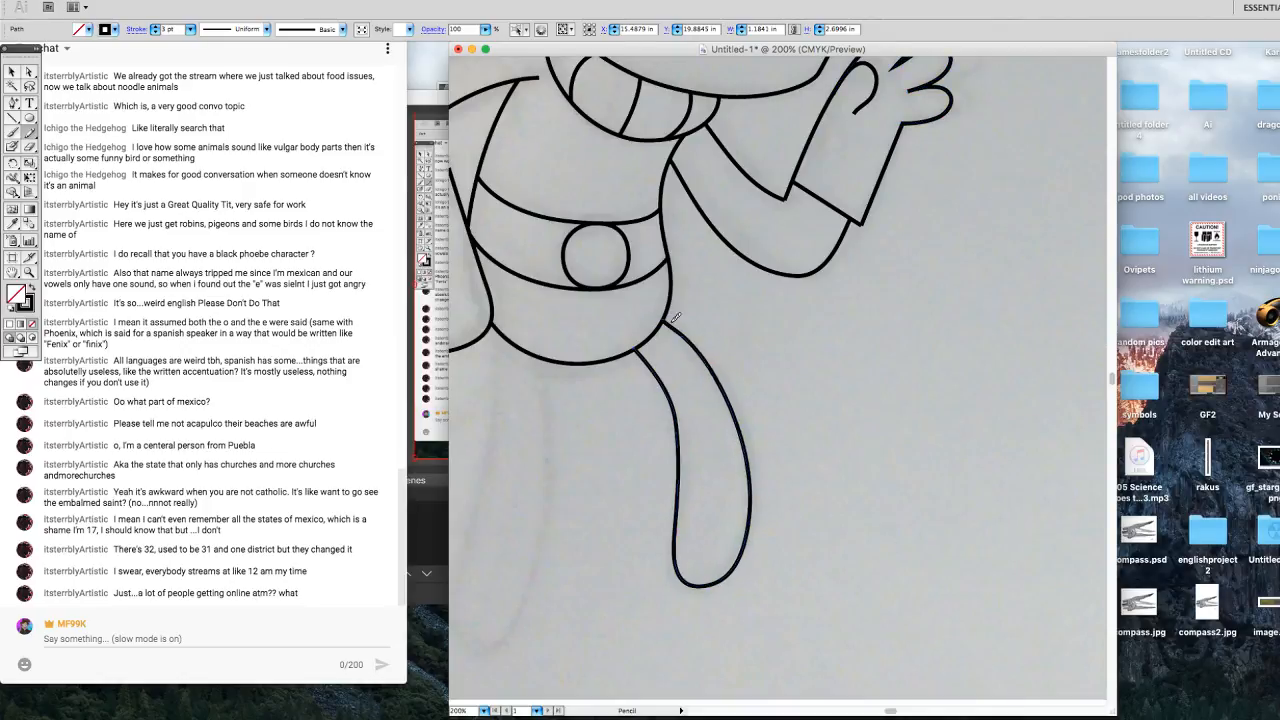
mouse_move(749, 496)
left_mouse_down()
mouse_move(734, 398)
mouse_move(668, 322)
left_mouse_up()
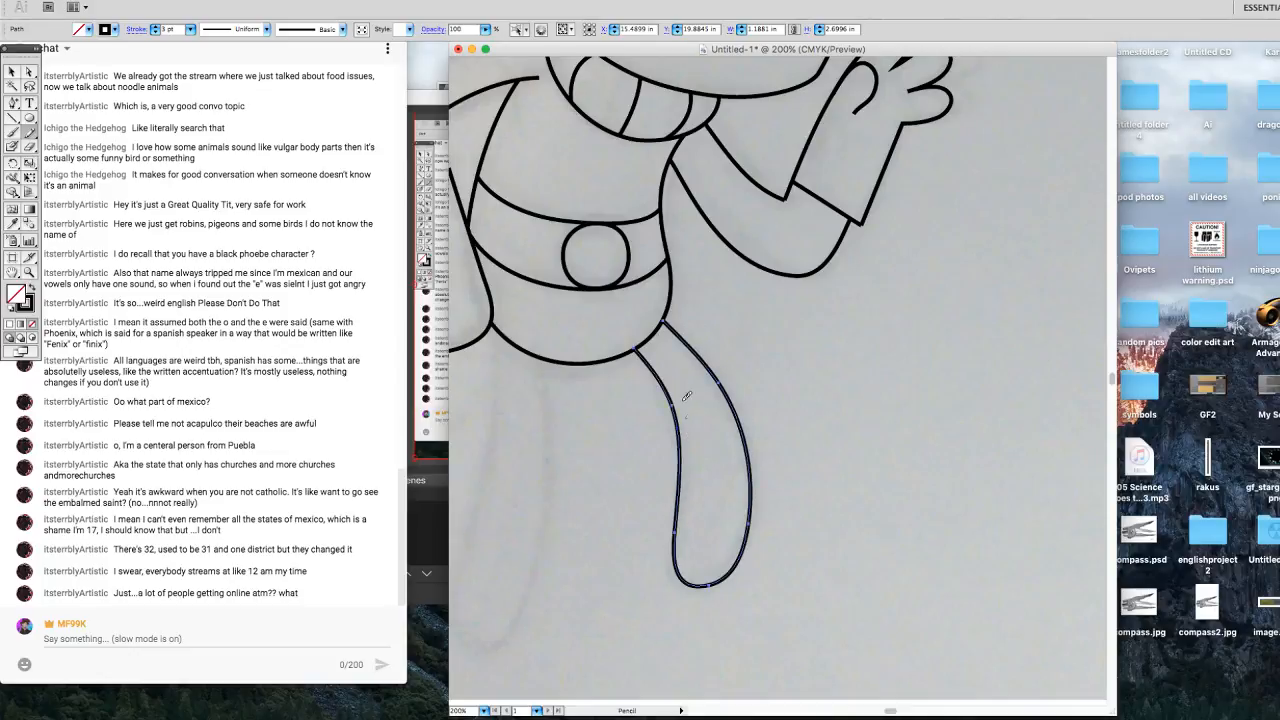
left_click_drag(680, 433, 636, 350)
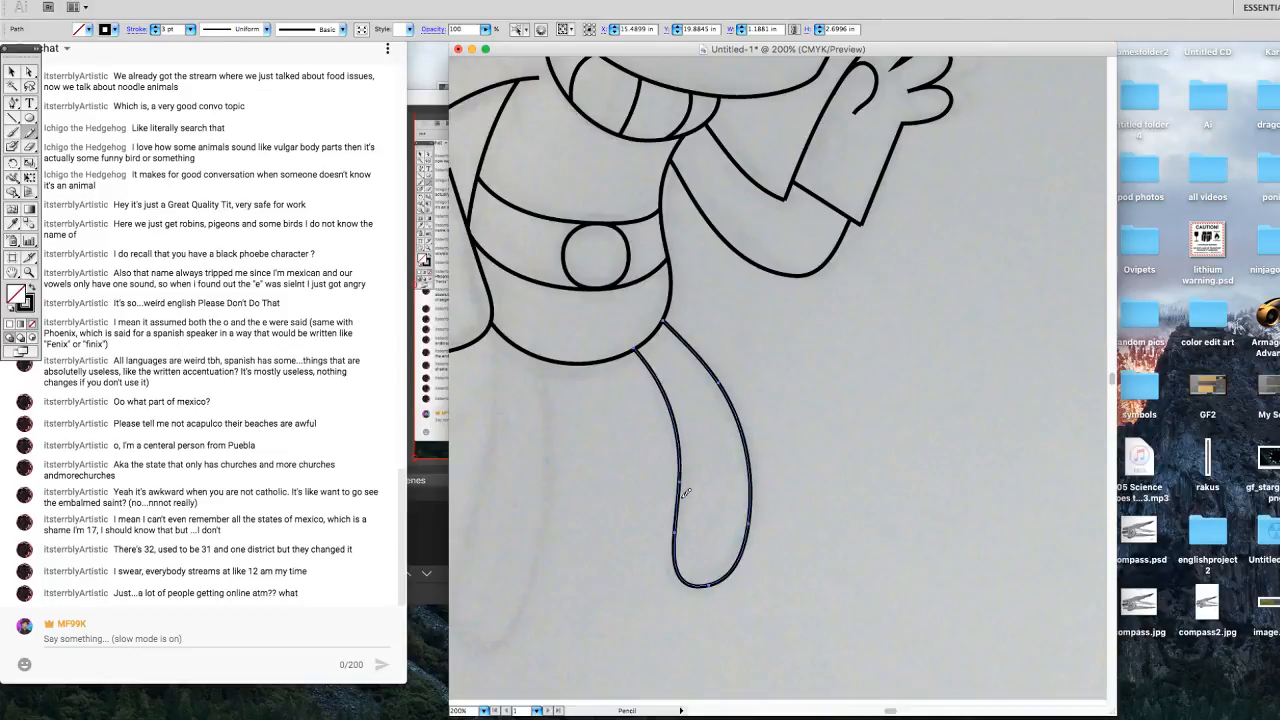
left_click_drag(680, 486, 636, 350)
left_click_drag(717, 360, 744, 480)
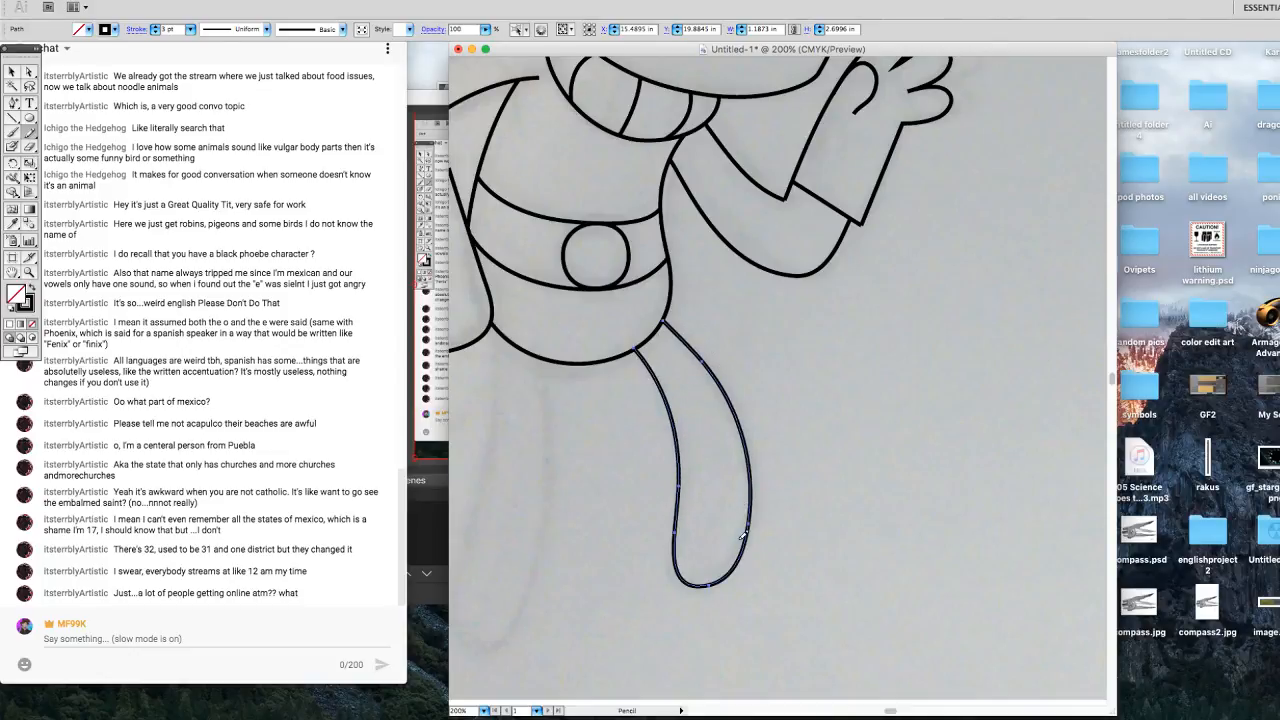
Draw the other leg's U-shaped outline with the Pencil and extend its outer side to the torso, about 1.07 by 3.25 in overall.
scroll(886, 714, "left", 5)
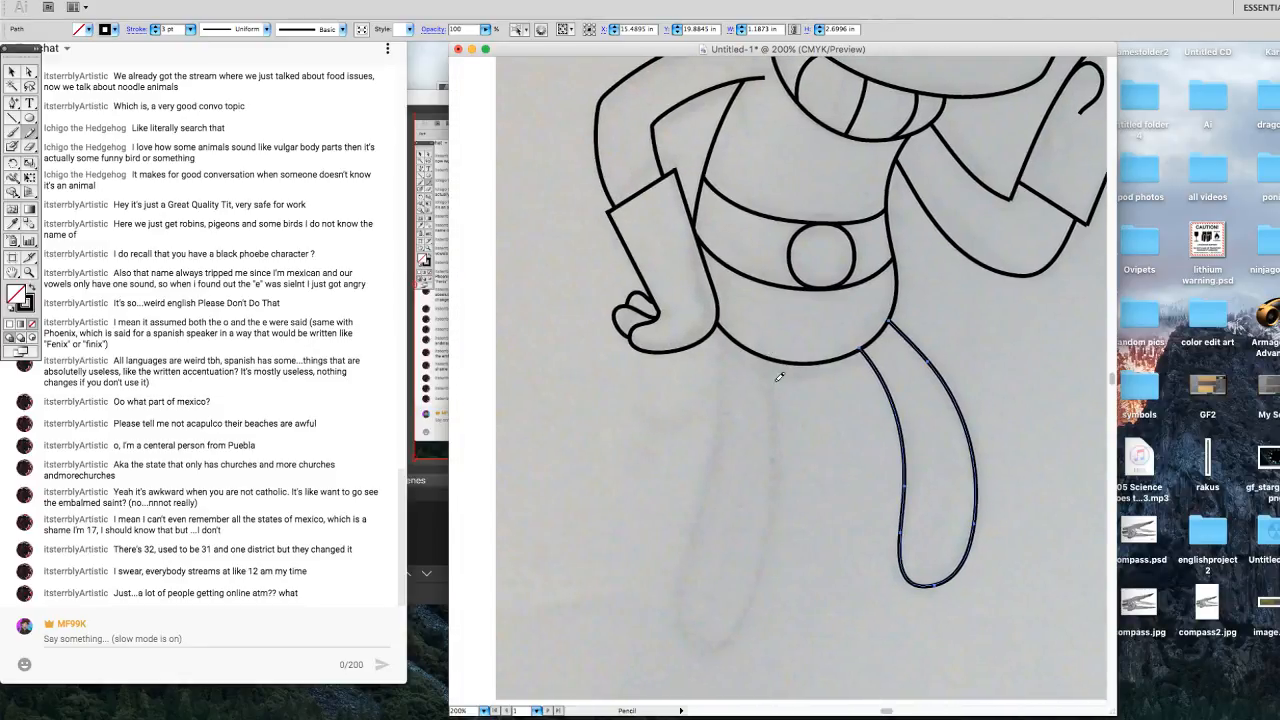
mouse_move(770, 562)
left_mouse_down()
mouse_move(722, 642)
mouse_move(696, 637)
mouse_move(682, 572)
mouse_move(716, 380)
left_mouse_up()
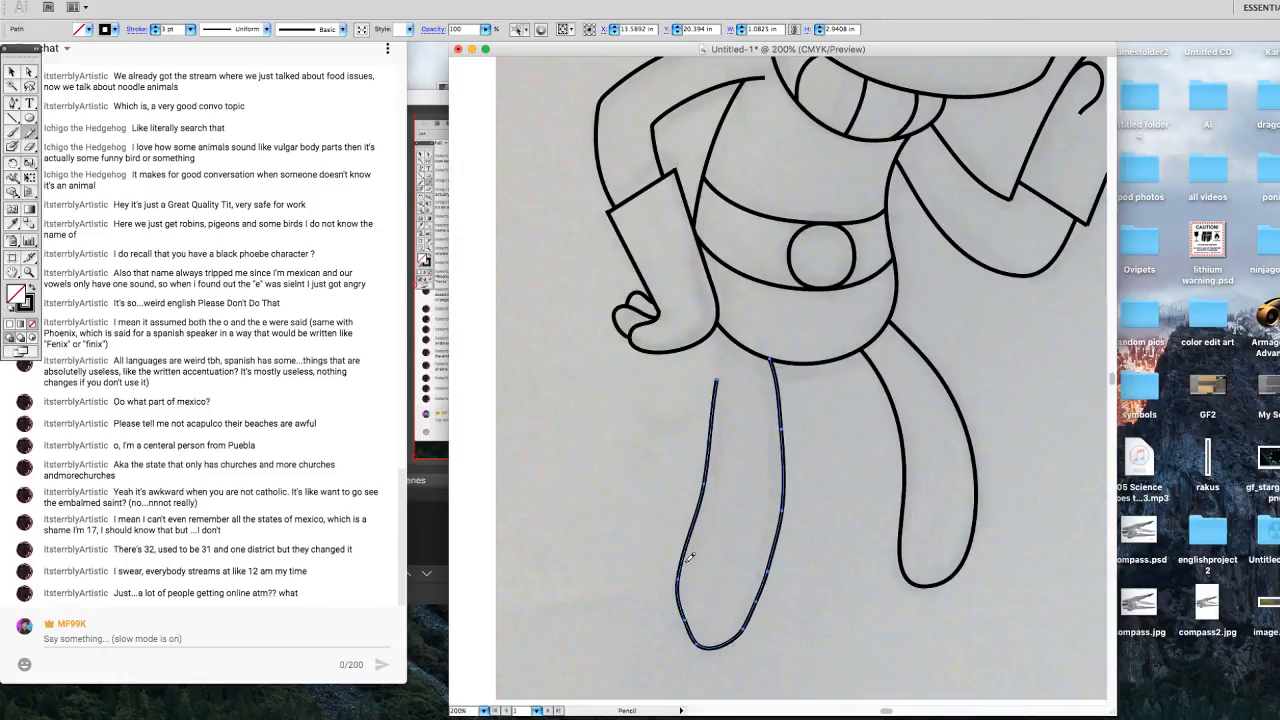
left_click_drag(689, 557, 720, 368)
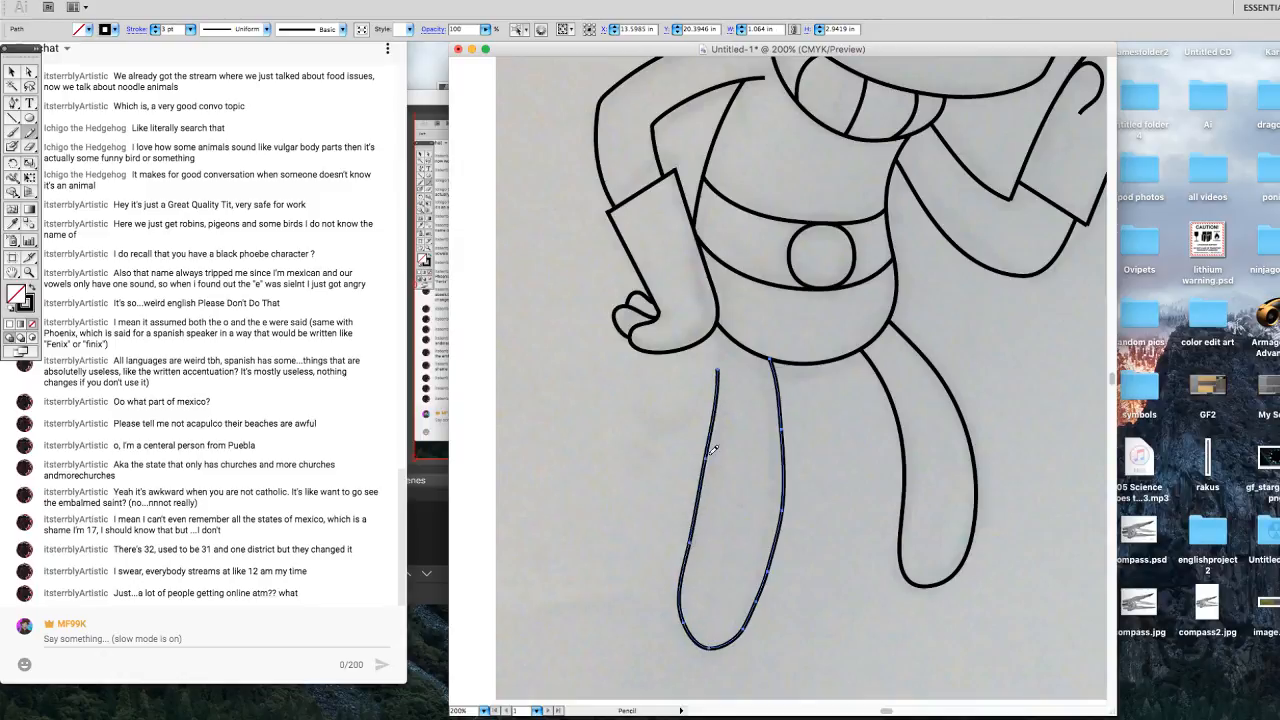
left_click_drag(713, 450, 722, 325)
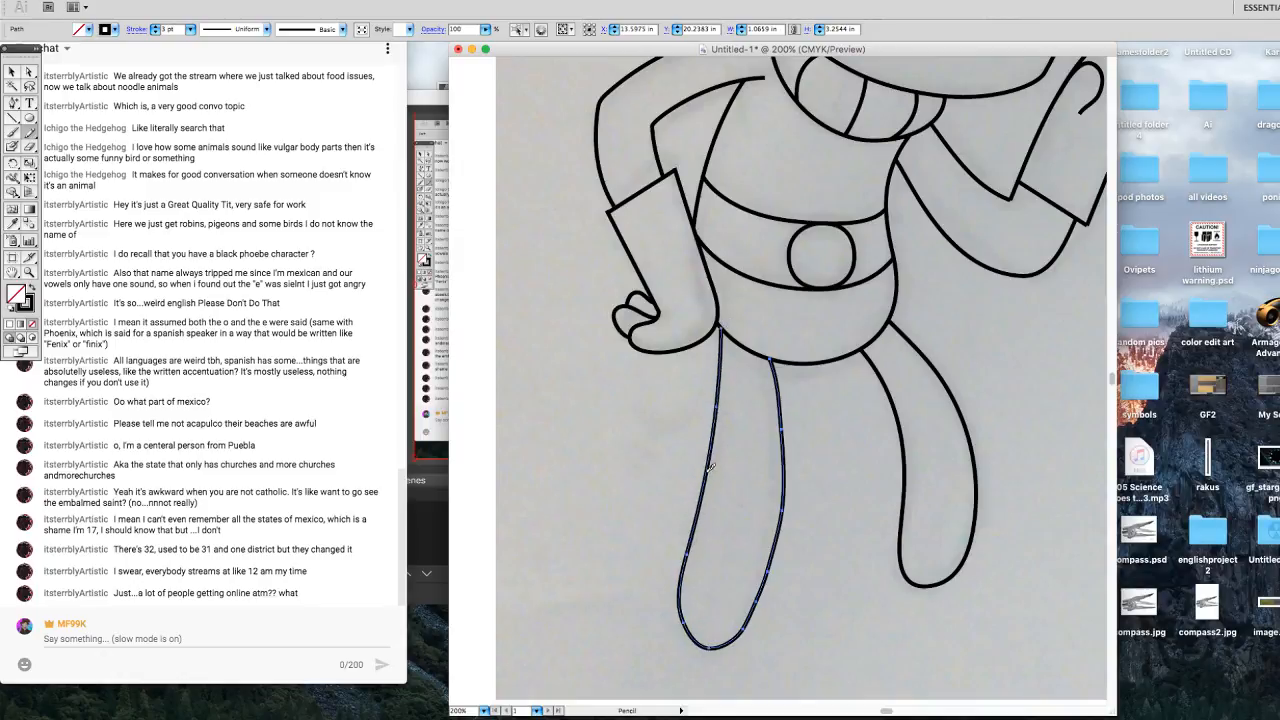
Redraw the inner side and rounded bottom of the leg below the hip-resting hand to make the leg slimmer and smoother.
left_click_drag(768, 553, 782, 440)
mouse_move(766, 588)
left_mouse_down()
mouse_move(780, 400)
mouse_move(782, 442)
left_mouse_up()
left_click_drag(754, 612, 786, 485)
mouse_move(755, 611)
left_mouse_down()
mouse_move(773, 359)
mouse_move(759, 562)
left_mouse_up()
mouse_move(772, 489)
left_mouse_down()
mouse_move(756, 590)
mouse_move(775, 425)
left_mouse_up()
mouse_move(772, 546)
left_mouse_down()
mouse_move(773, 382)
mouse_move(777, 425)
left_mouse_up()
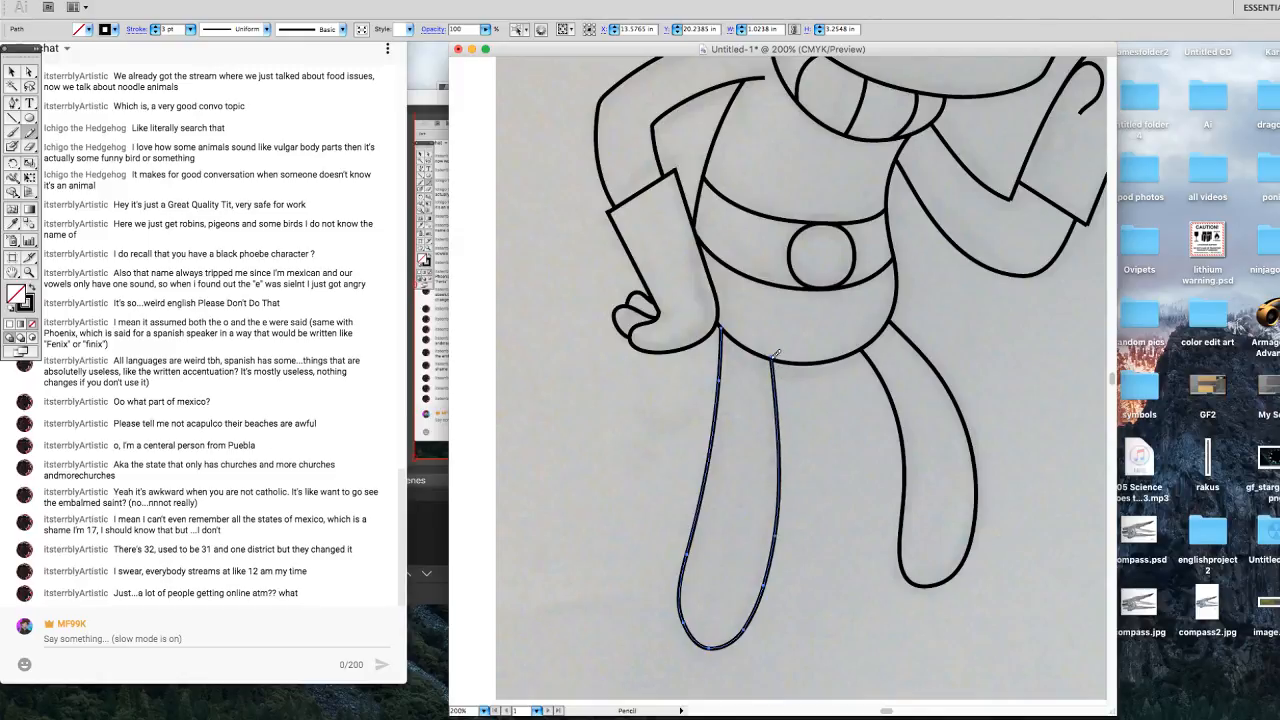
mouse_move(779, 480)
left_mouse_down()
mouse_move(765, 580)
mouse_move(742, 626)
mouse_move(712, 643)
mouse_move(690, 595)
mouse_move(684, 616)
mouse_move(709, 638)
mouse_move(687, 586)
left_mouse_up()
mouse_move(708, 632)
left_mouse_down()
mouse_move(686, 600)
mouse_move(691, 572)
left_mouse_up()
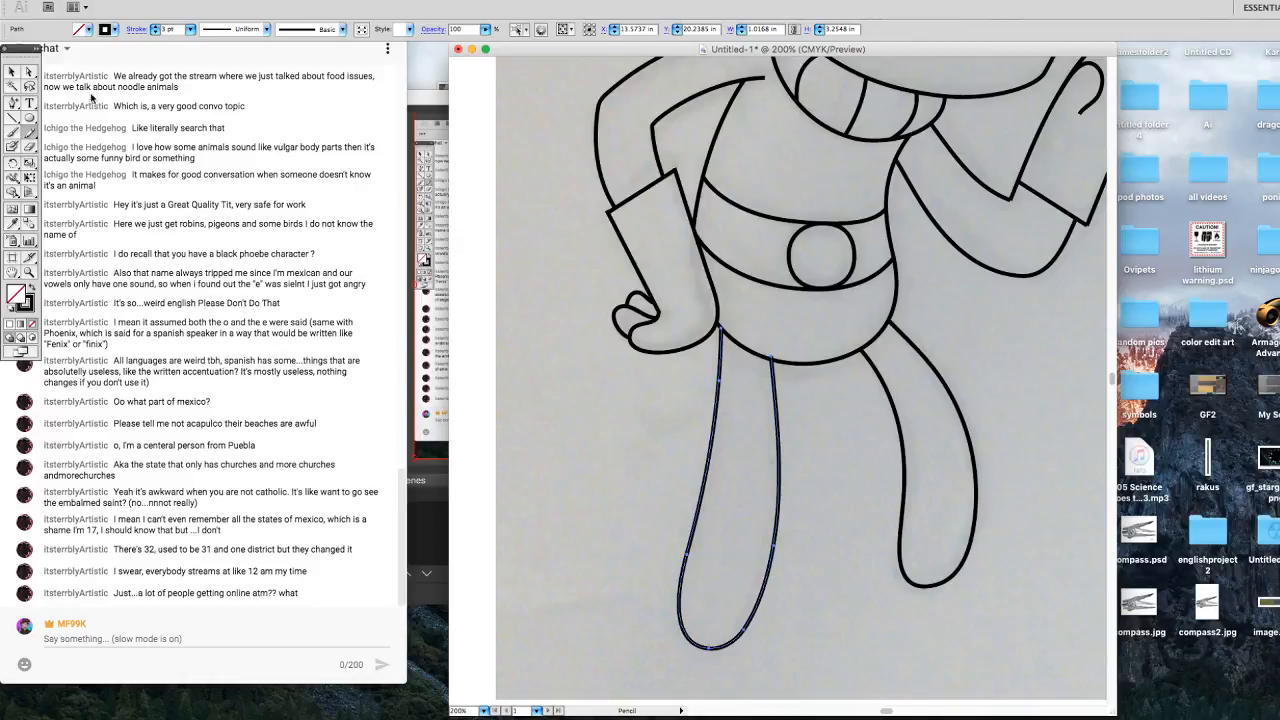
Adjust the lower anchor on that leg's outer side, angling its upper handle inward and nudging the point inward and slightly up.
left_click(33, 73)
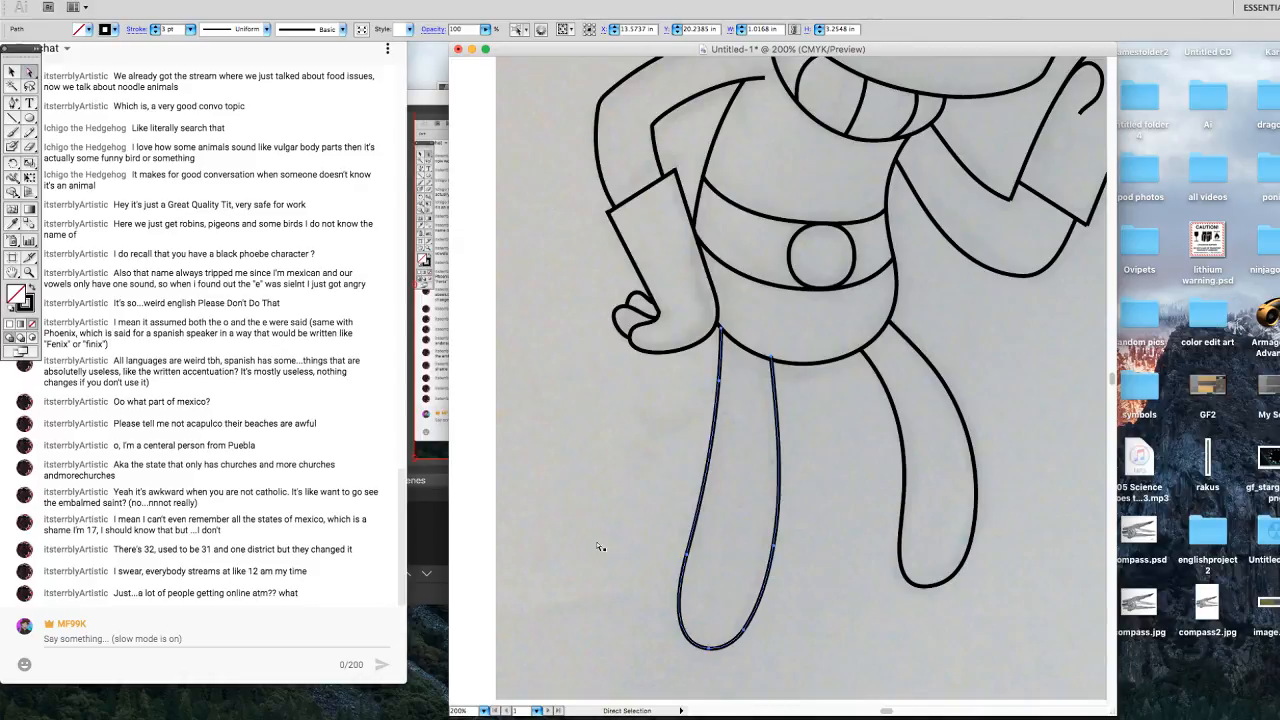
left_click(687, 556)
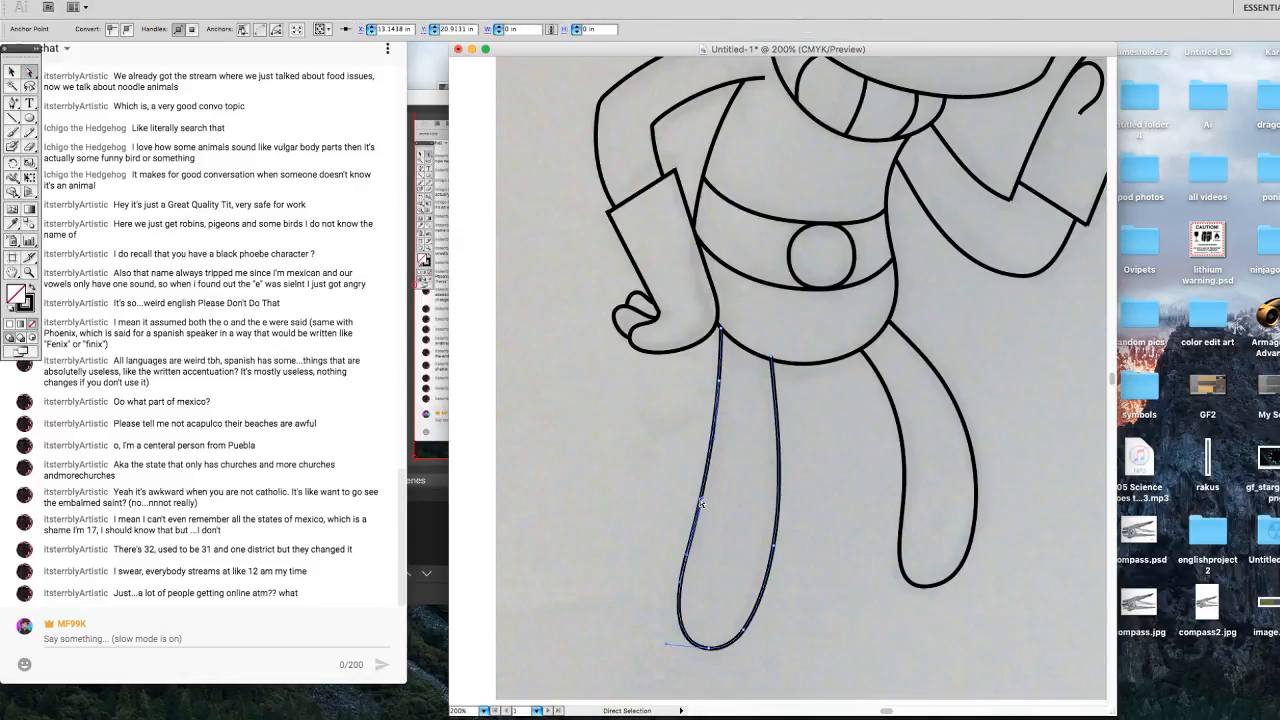
left_click_drag(703, 500, 715, 480)
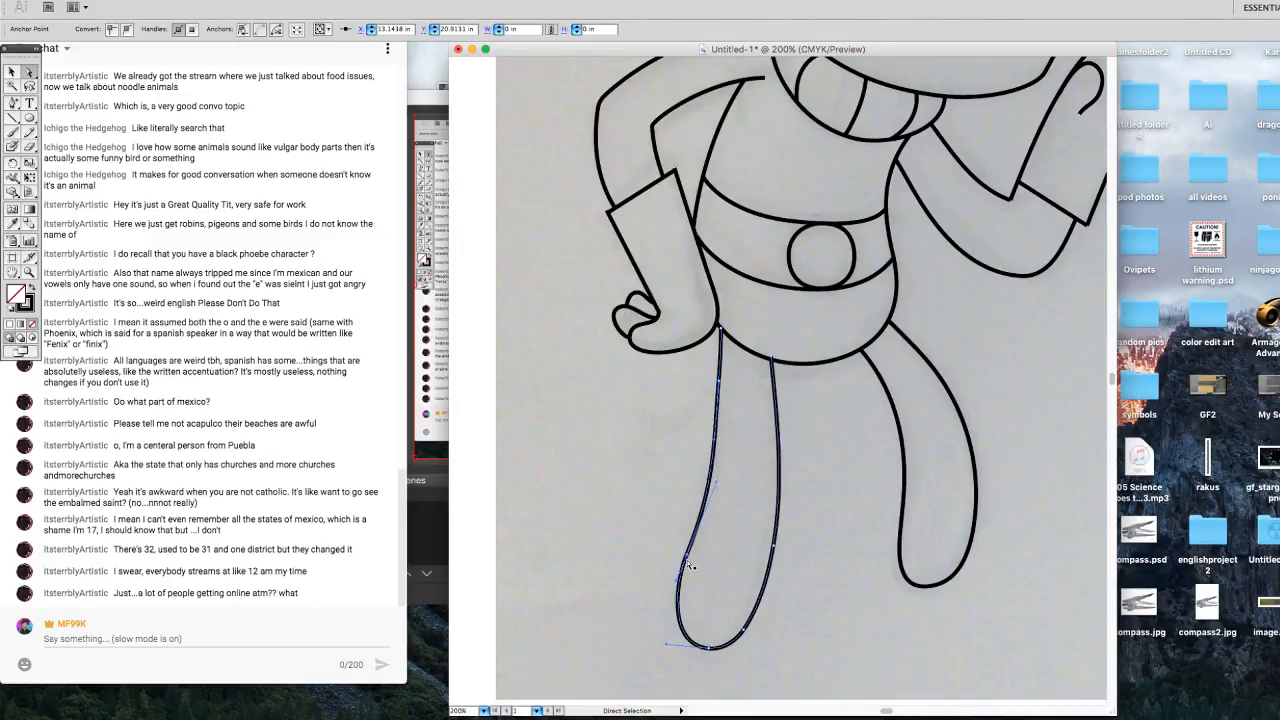
key("Right")
key("Right")
key("Right")
key("Right")
key("Right")
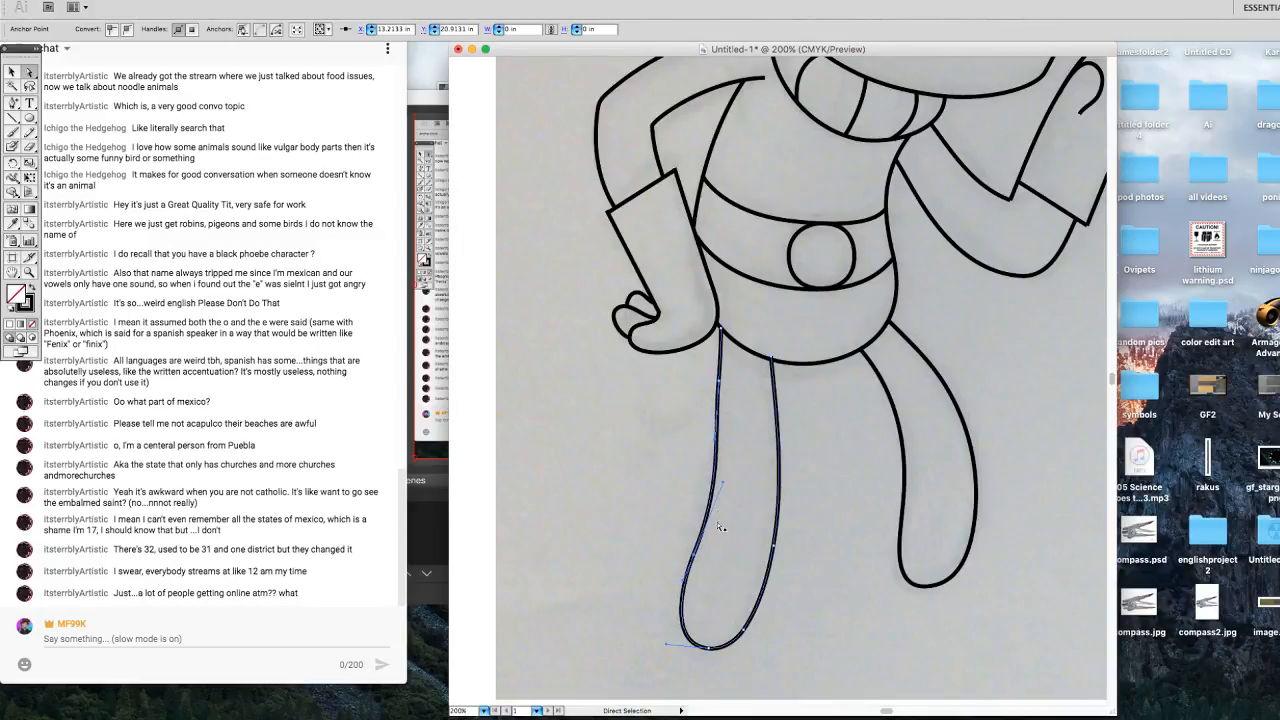
key("Up")
Nudge the upper anchor on the leg's outer side inward and slightly up to straighten the curve.
left_click(720, 382)
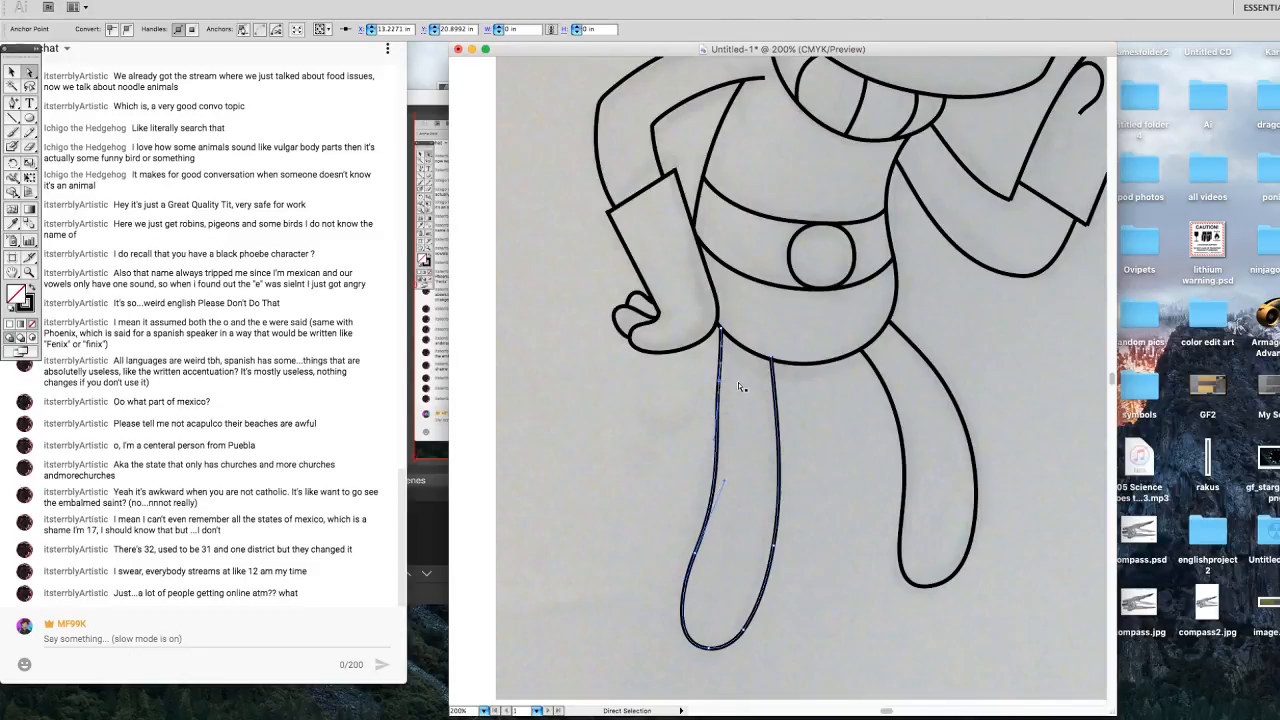
key("Right")
key("Right")
key("Right")
key("Right")
key("Right")
key("Up")
key("Up")
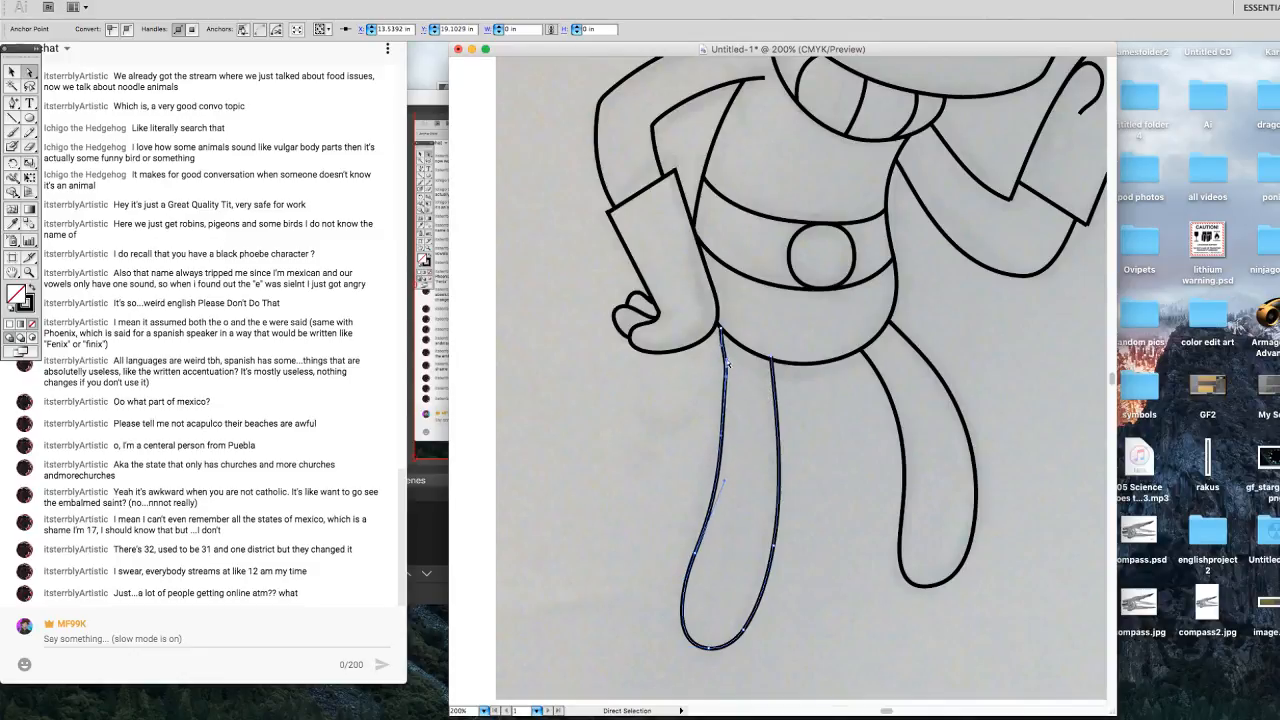
Remove the end anchor at the top of the leg's outer side and nudge the remaining end point up and outward to meet the torso.
left_click(721, 328)
left_click(730, 382)
left_click(727, 382)
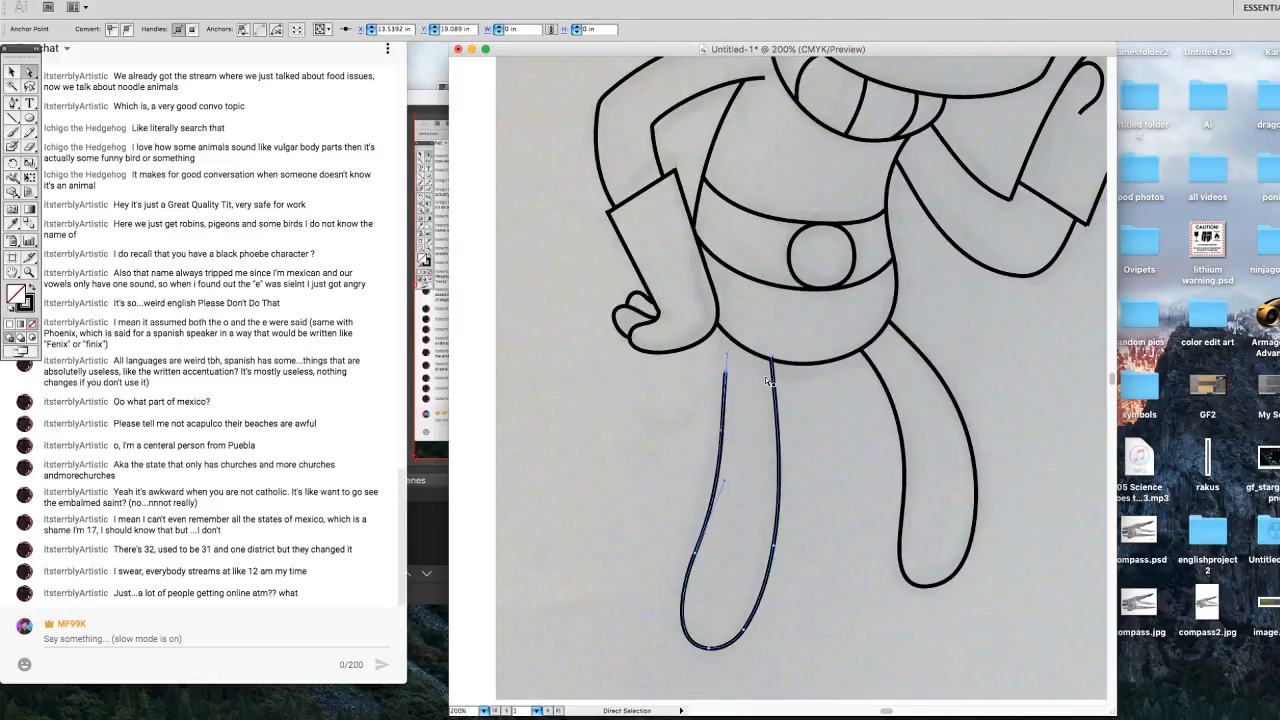
key("Up")
key("Up")
key("Up")
key("Up")
key("Up")
key("Up")
key("Up")
key("Up")
key("Up")
key("Up")
key("Up")
key("Up")
key("Up")
key("Up")
key("Up")
key("Up")
key("Up")
key("Up")
key("Up")
key("Up")
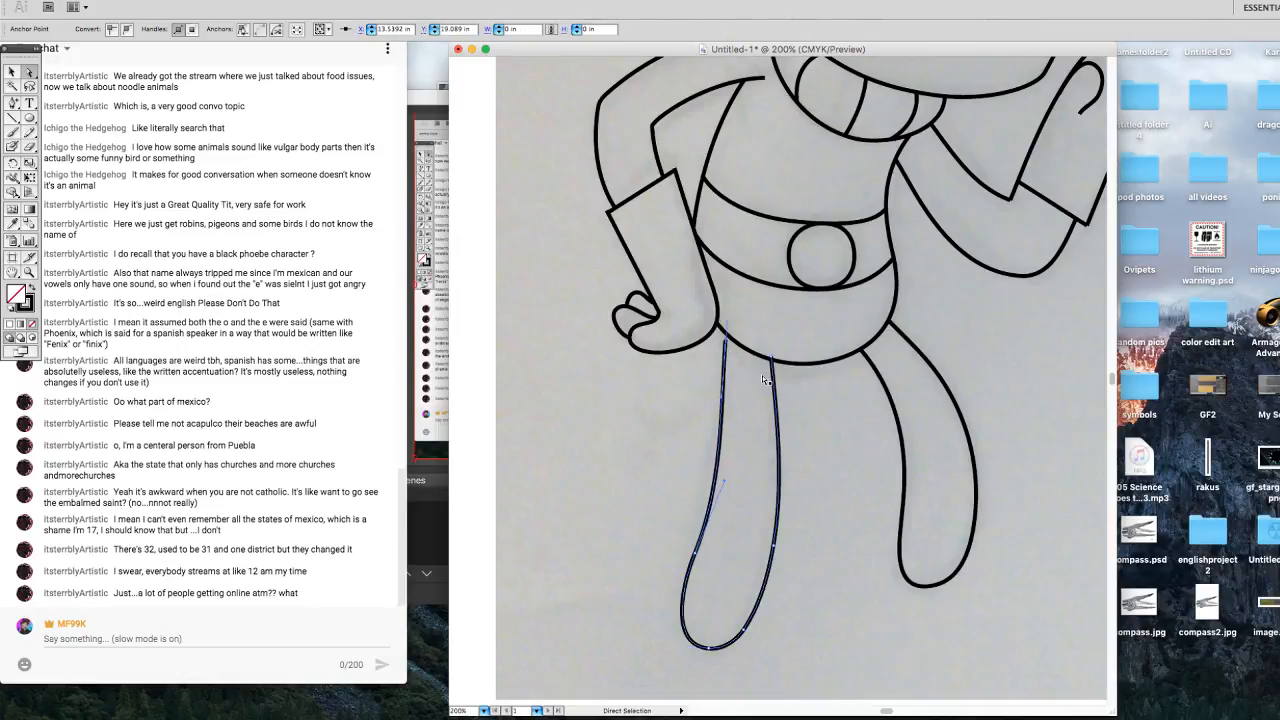
key("Left")
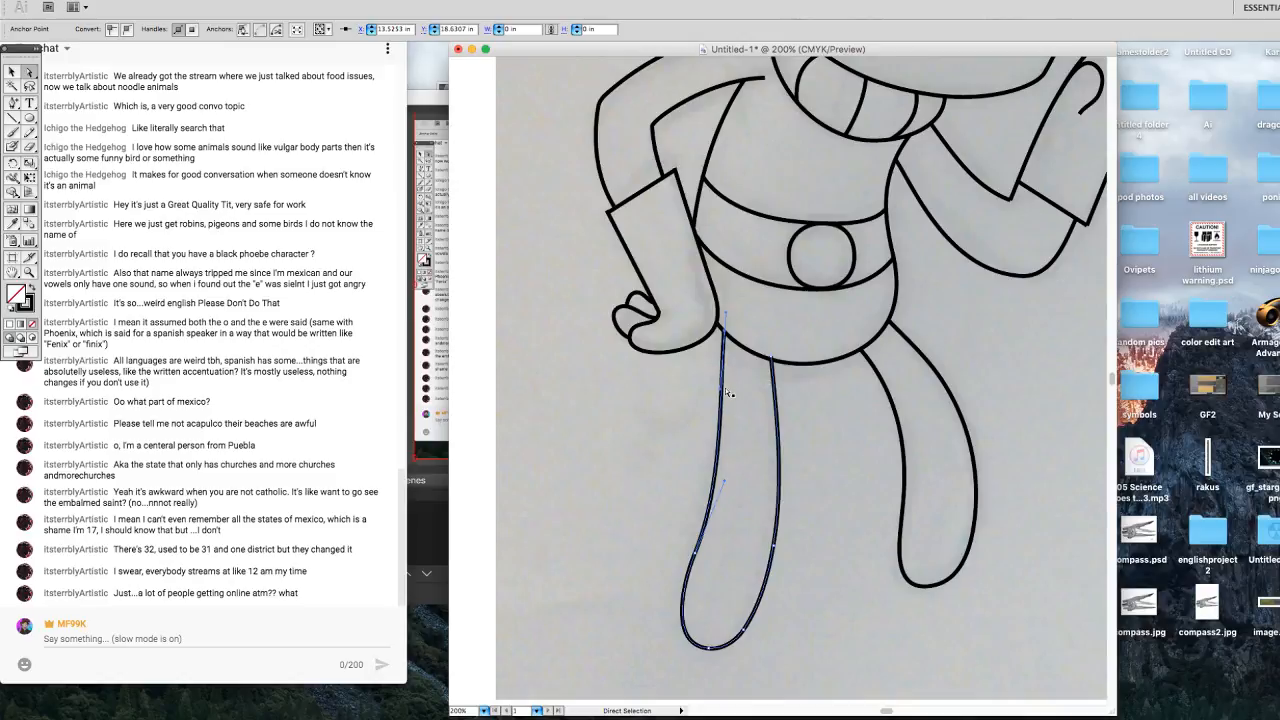
left_click_drag(726, 388, 724, 390)
key("Left")
key("Left")
key("Left")
key("Up")
Draw short straight crease lines with the Line Segment tool on the bent sleeve, both sides of the chest and the raised arm's shoulder.
scroll(1111, 381, "up", 6)
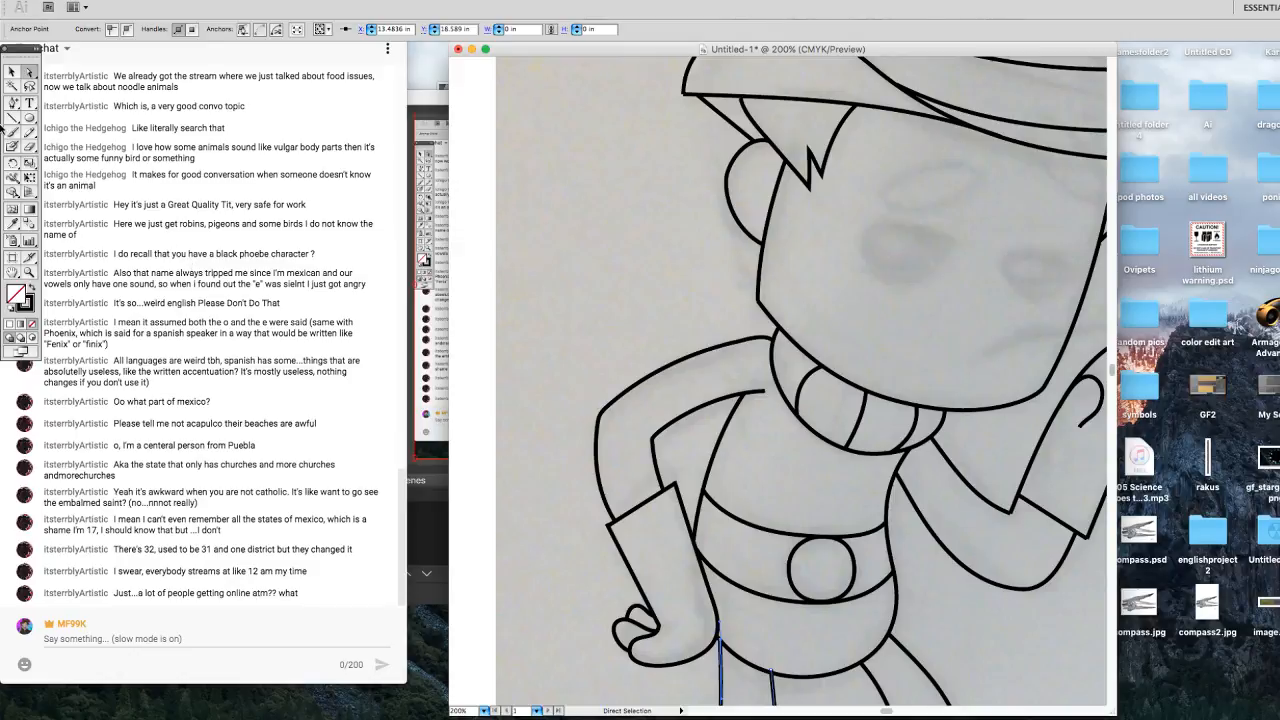
left_click(12, 117)
mouse_move(739, 402)
left_mouse_down()
mouse_move(748, 462)
mouse_move(766, 442)
left_mouse_up()
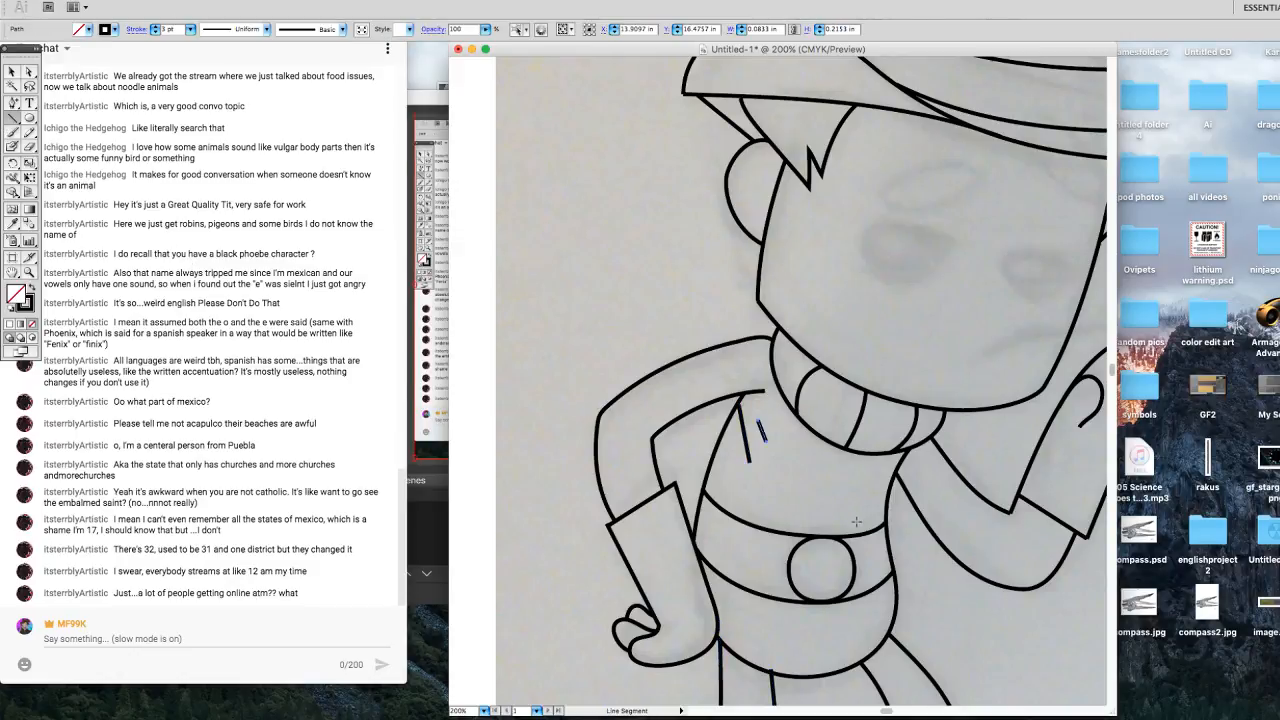
mouse_move(857, 522)
left_mouse_down()
mouse_move(887, 476)
mouse_move(859, 475)
left_mouse_up()
left_click_drag(701, 402, 752, 355)
left_click_drag(673, 415, 698, 376)
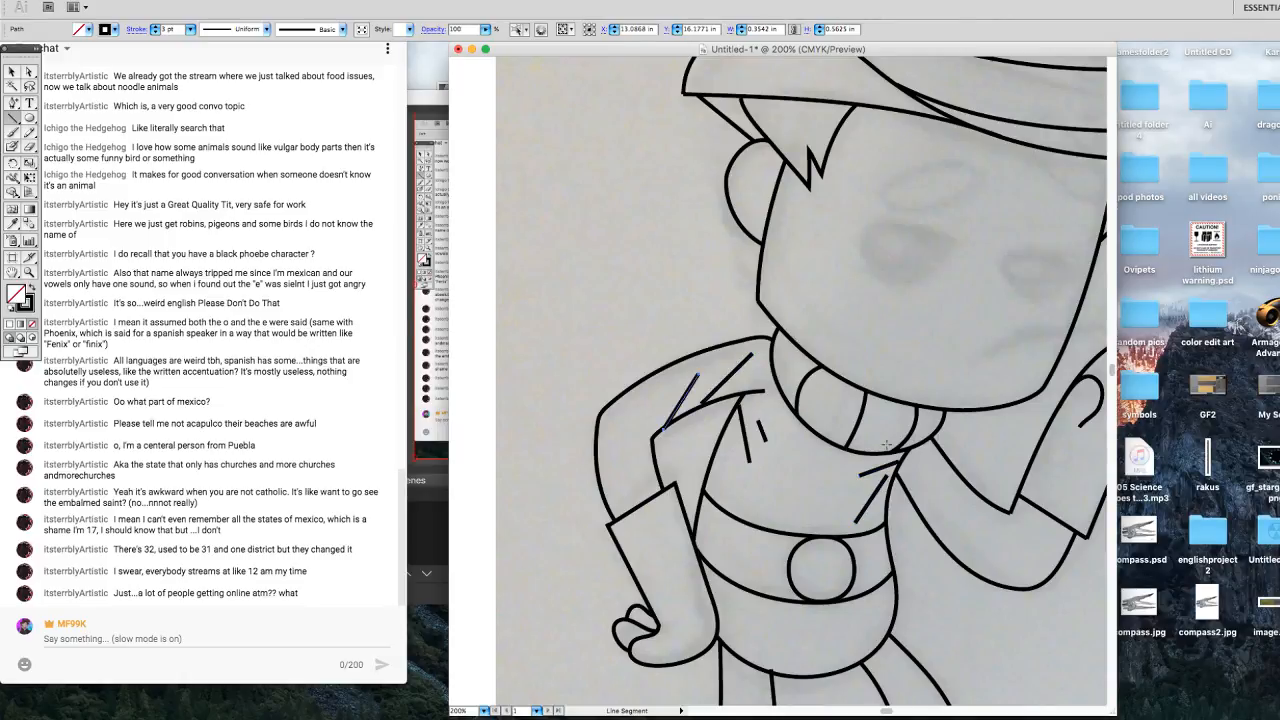
mouse_move(898, 472)
left_mouse_down()
mouse_move(950, 502)
mouse_move(906, 461)
mouse_move(927, 469)
left_mouse_up()
Draw an ellipse about 0.95 by 0.43 in over the sketched oval above the eye and rotate it slightly counterclockwise.
scroll(1113, 373, "up", 5)
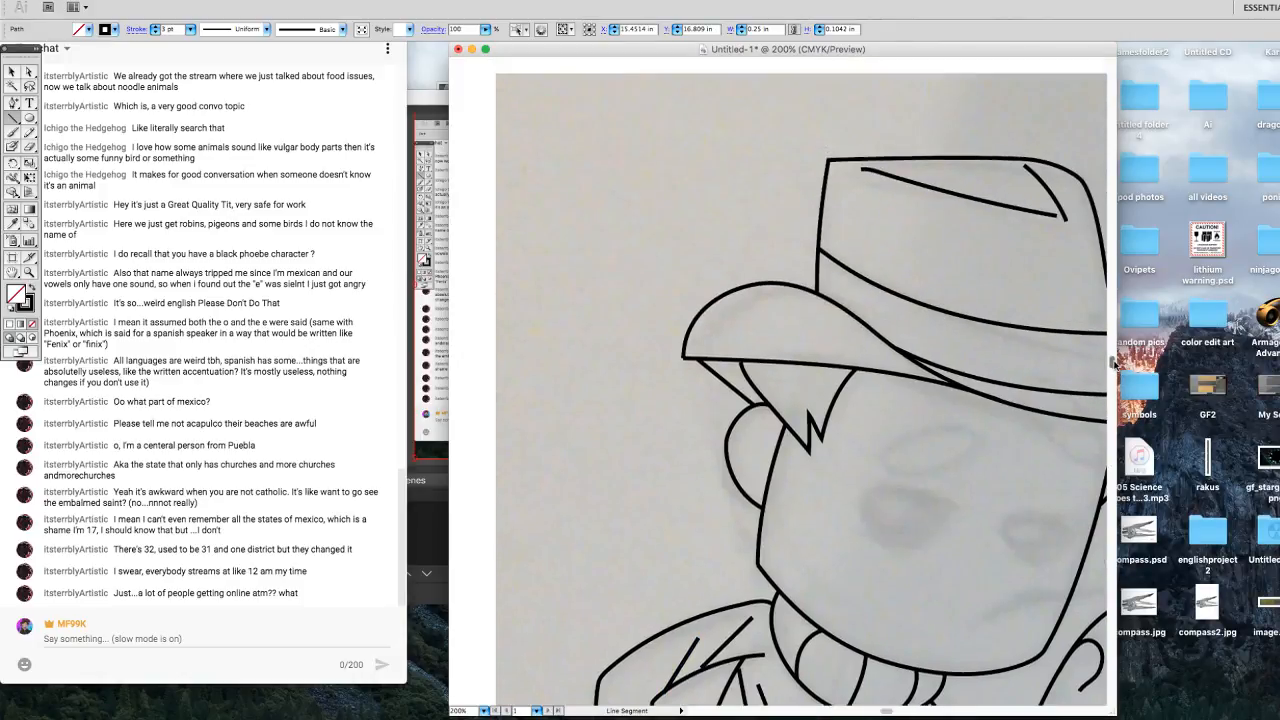
left_click(30, 119)
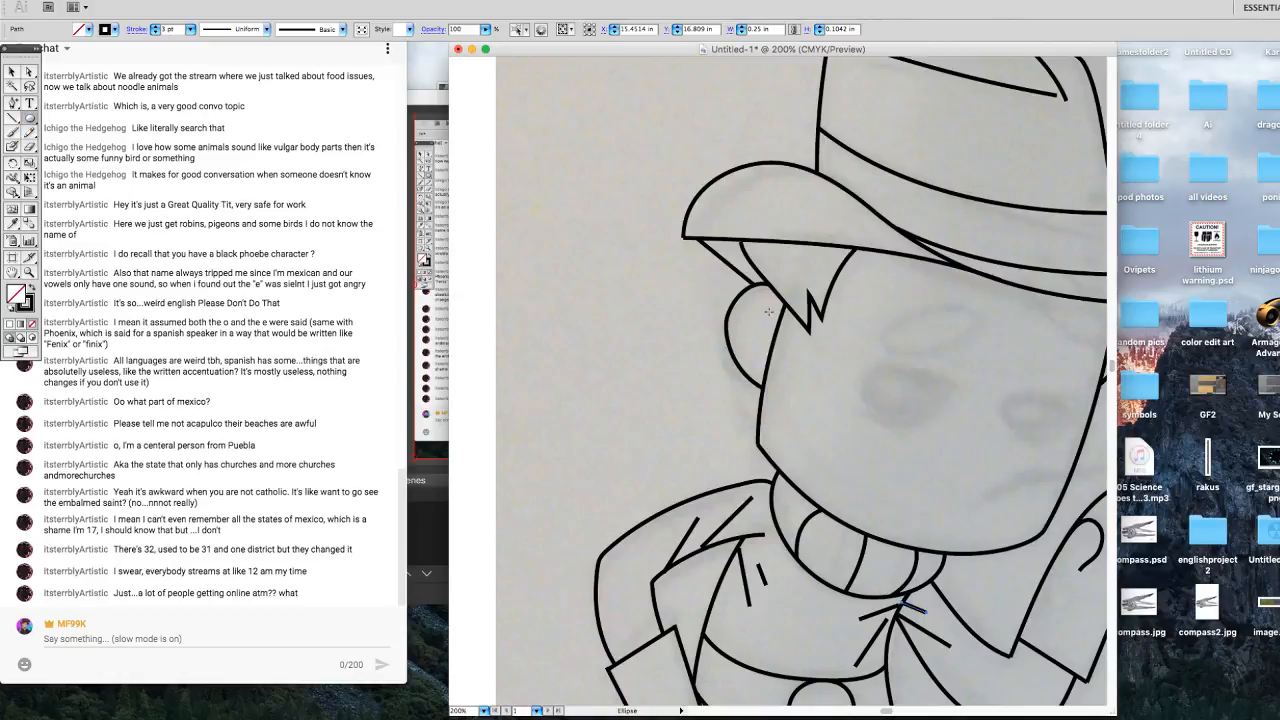
left_click_drag(886, 306, 983, 350)
key("v")
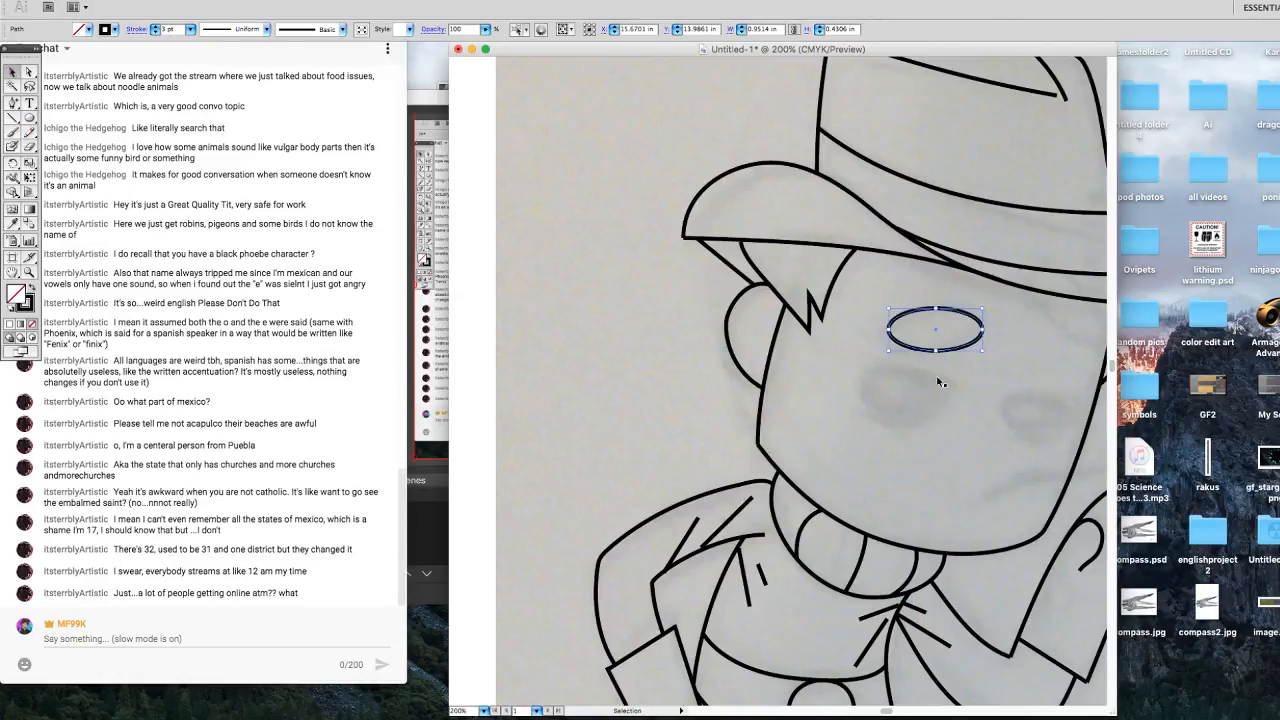
mouse_move(986, 310)
left_mouse_down()
mouse_move(968, 300)
mouse_move(983, 302)
left_mouse_up()
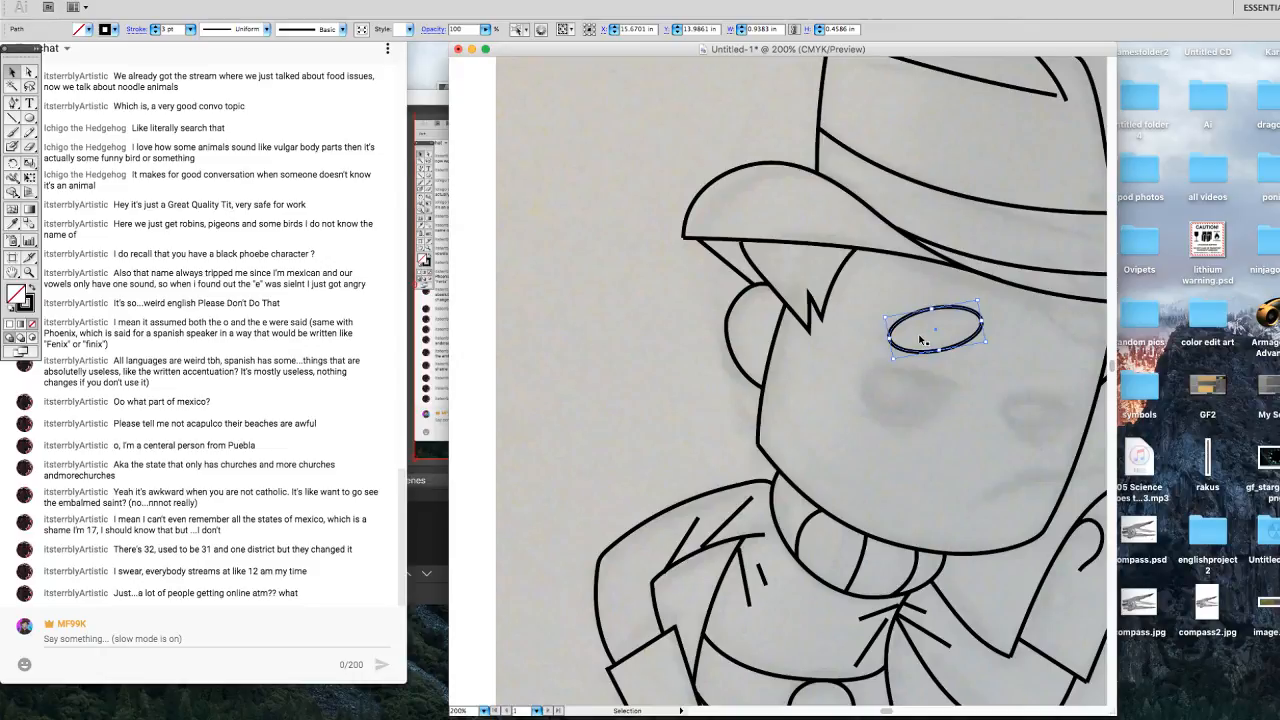
Nudge the rotated ellipse above the eye slightly to the left to match the sketched oval.
key("Left")
key("Left")
key("Left")
key("Left")
key("Left")
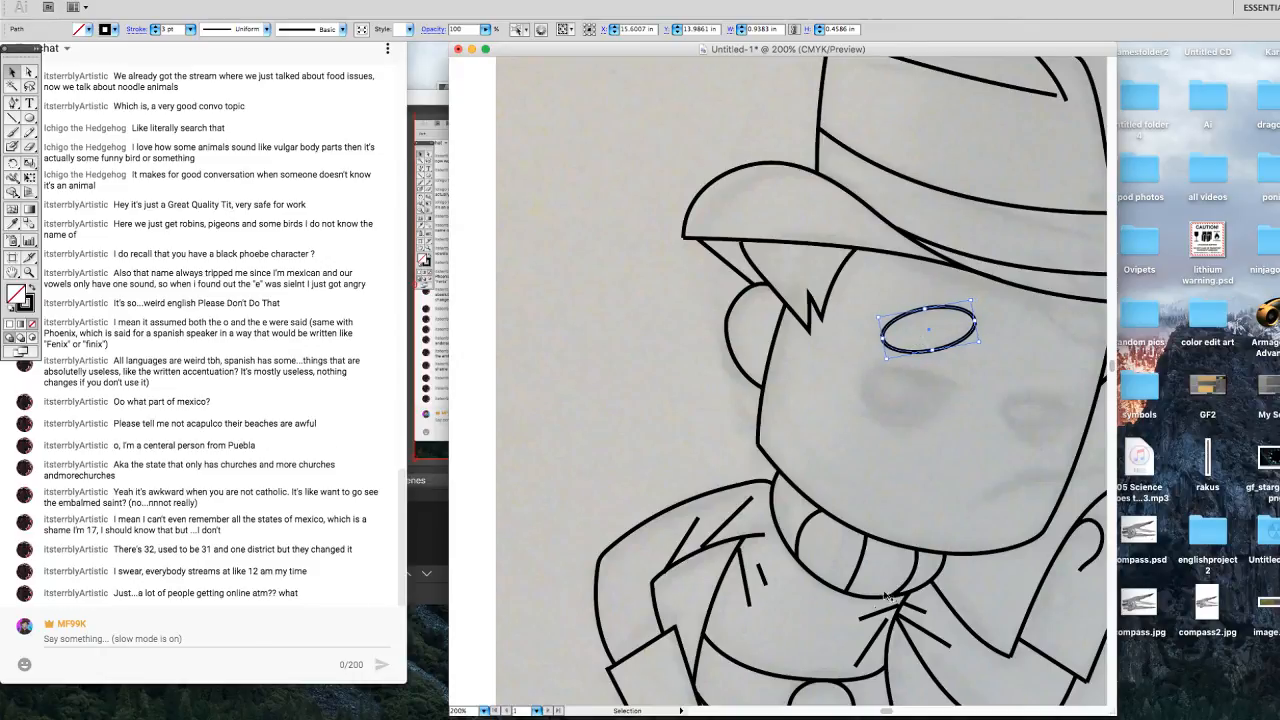
Place a copy of the brow ellipse, rotated clockwise, above the other eye and nudge it up to overlap the hat brim.
left_click_drag(885, 712, 889, 712)
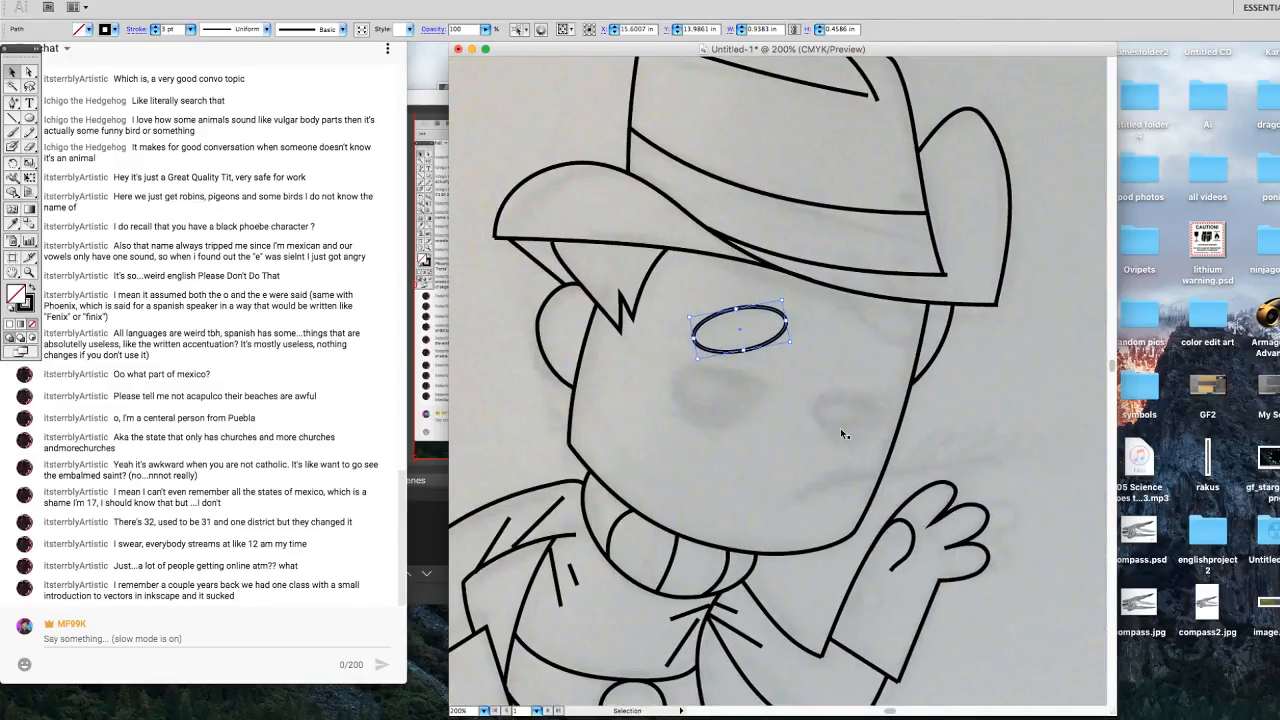
left_click_drag(775, 312, 948, 336)
key("Up")
key("Up")
key("Up")
key("Up")
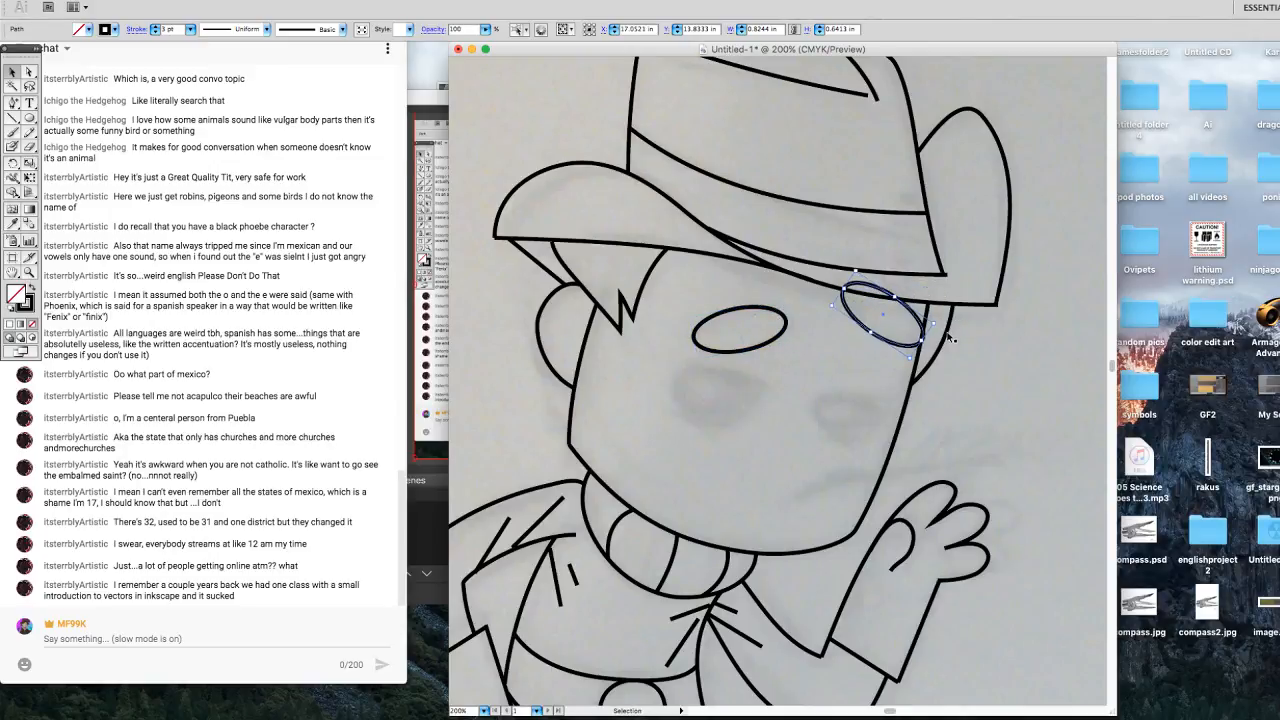
key("Right")
key("Right")
key("Up")
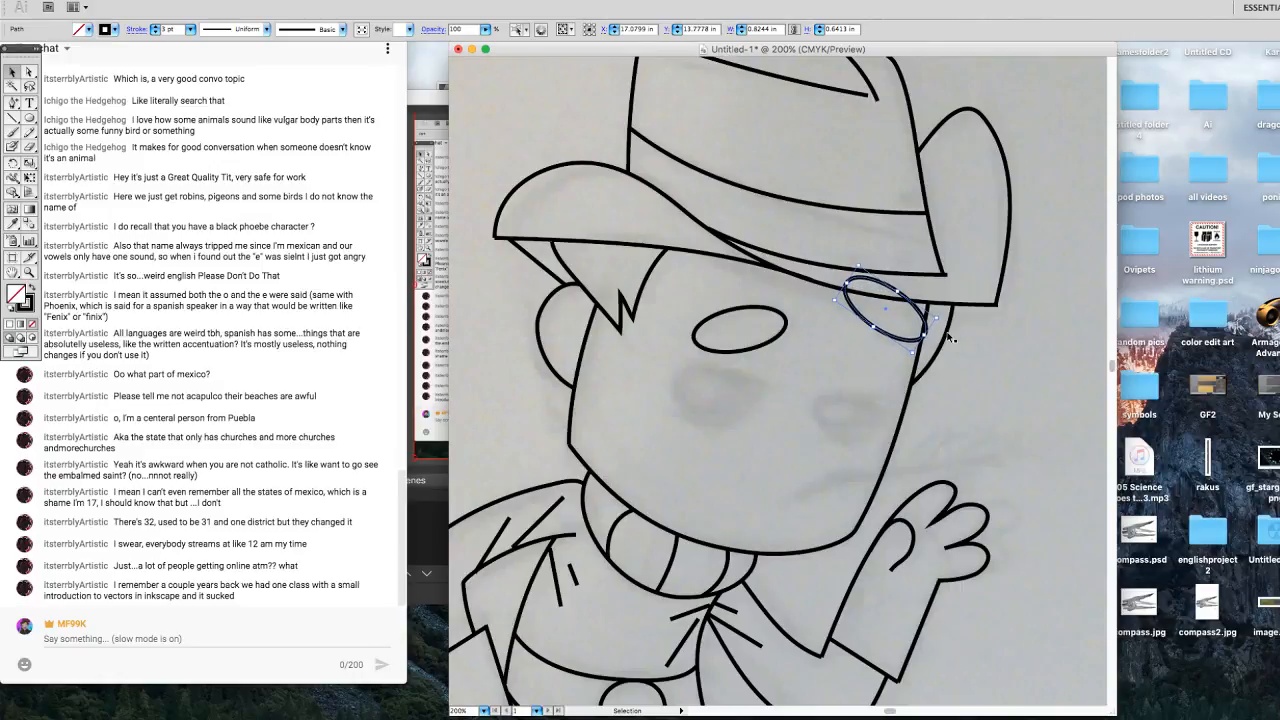
key("Up")
key("Up")
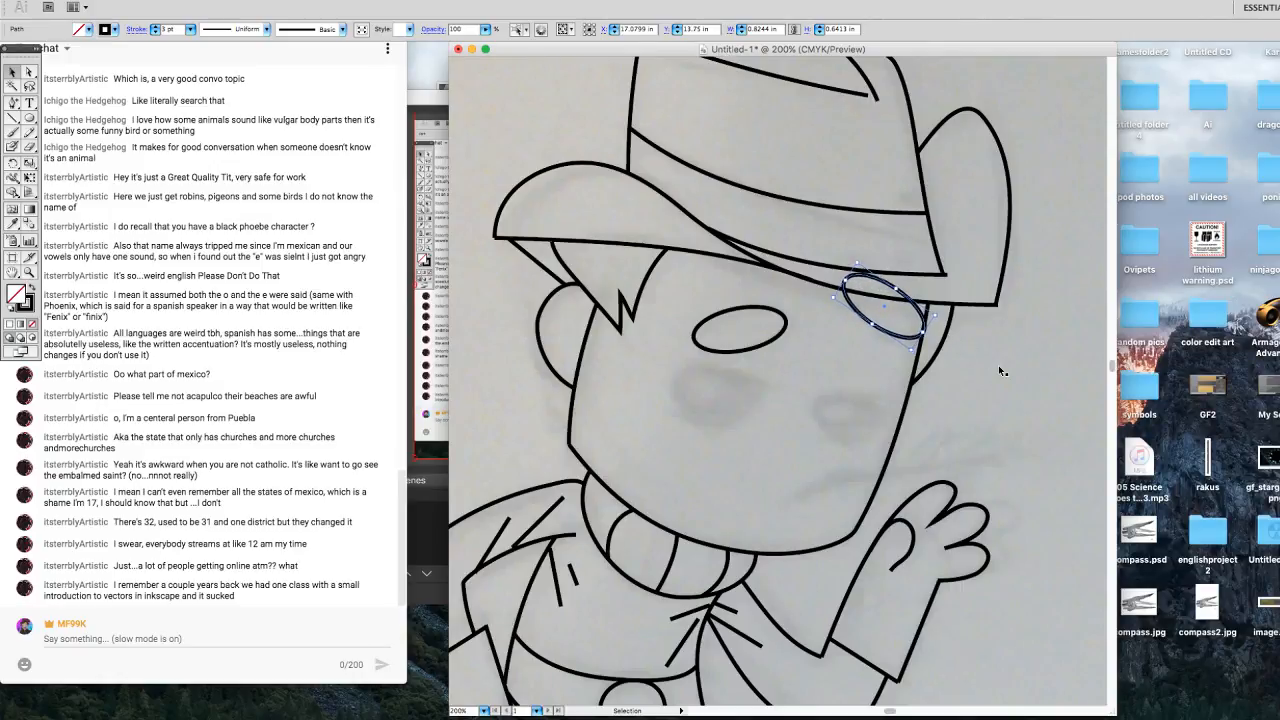
key("Left")
key("Left")
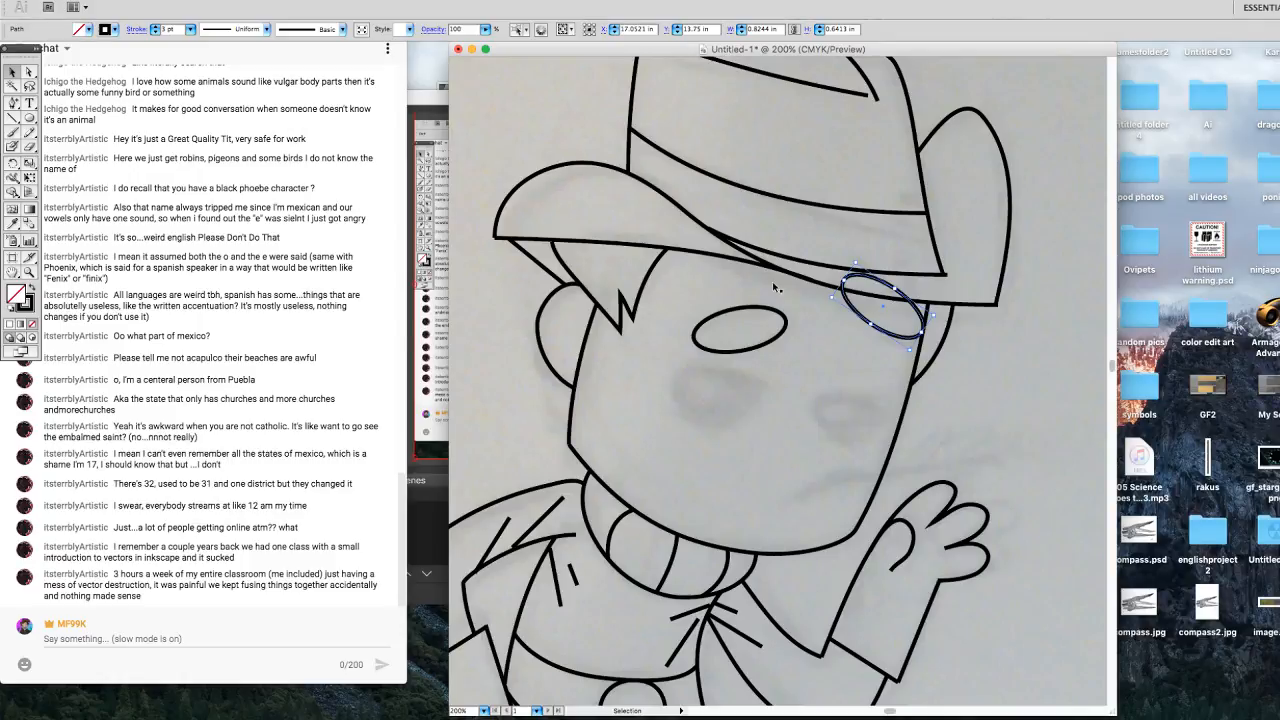
scroll(1110, 367, "down", 3)
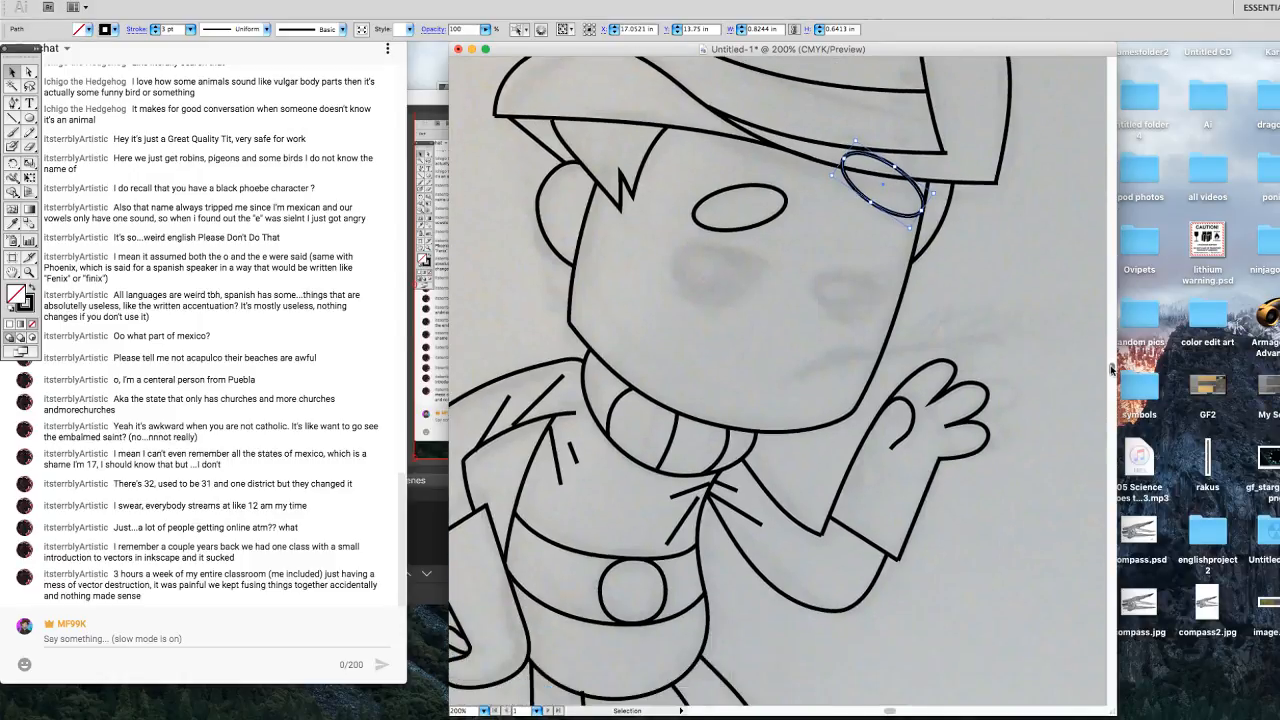
scroll(1110, 367, "up", 2)
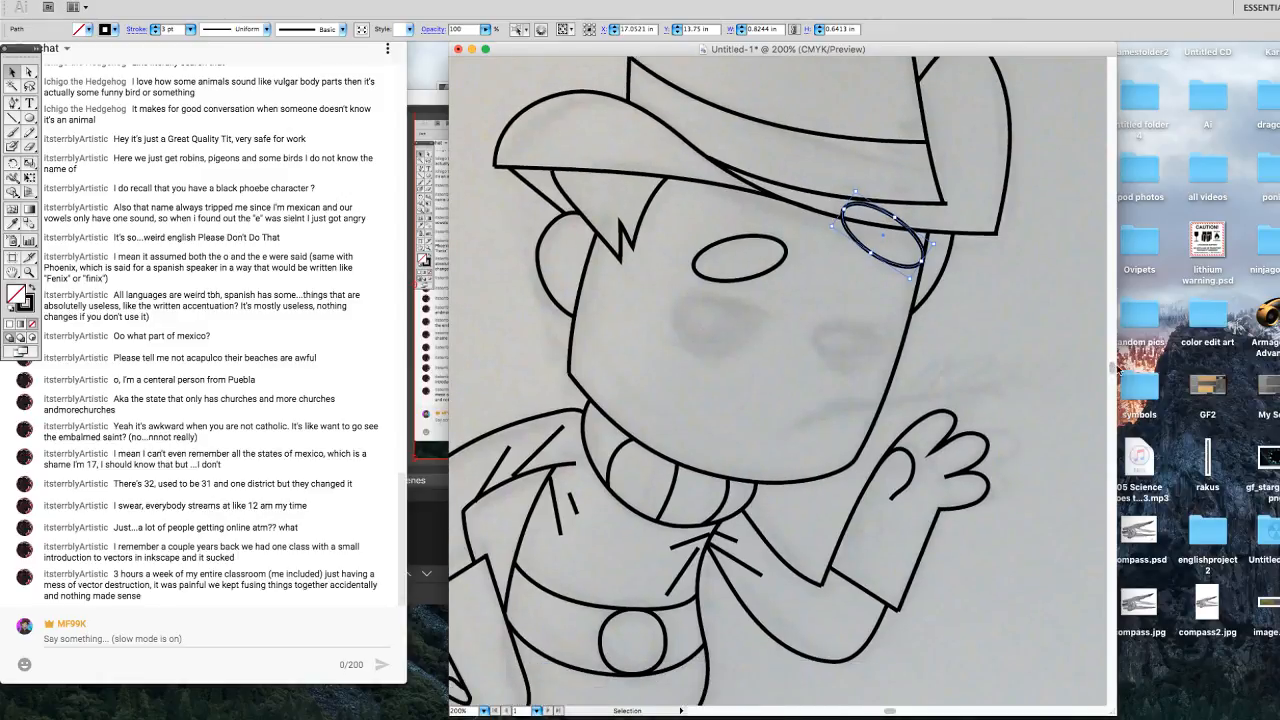
left_click(13, 118)
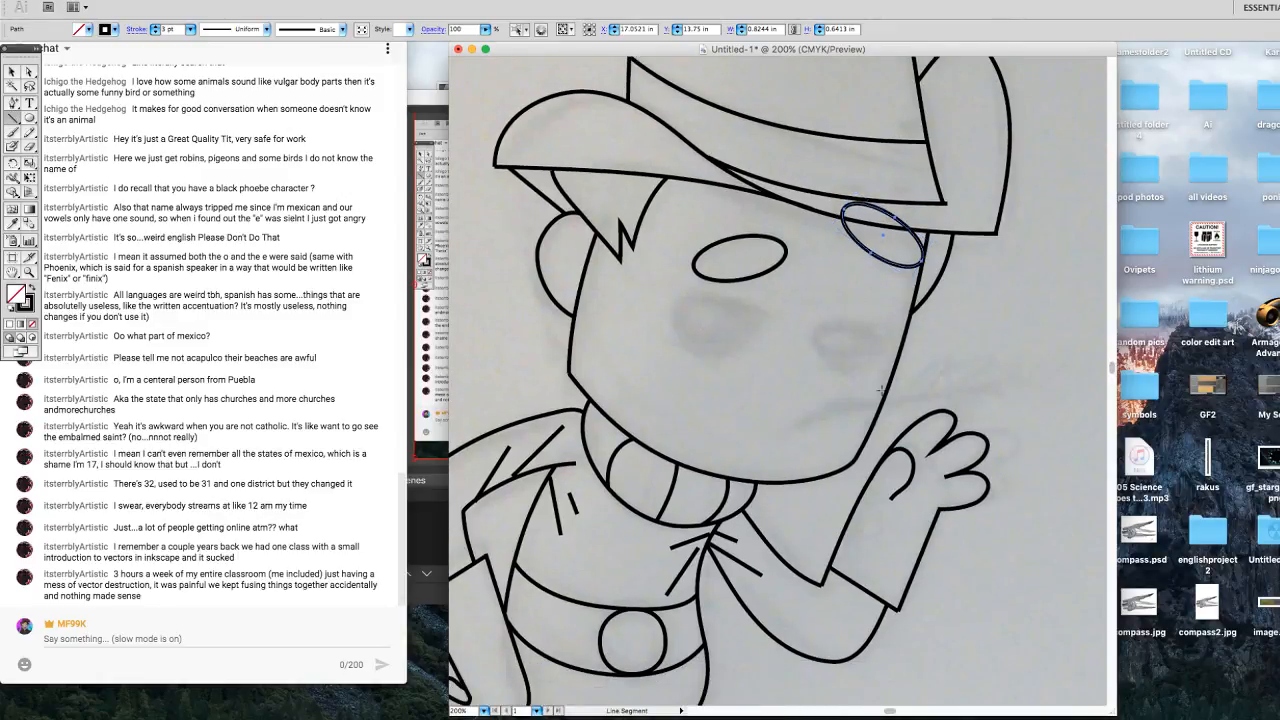
left_click_drag(862, 404, 800, 432)
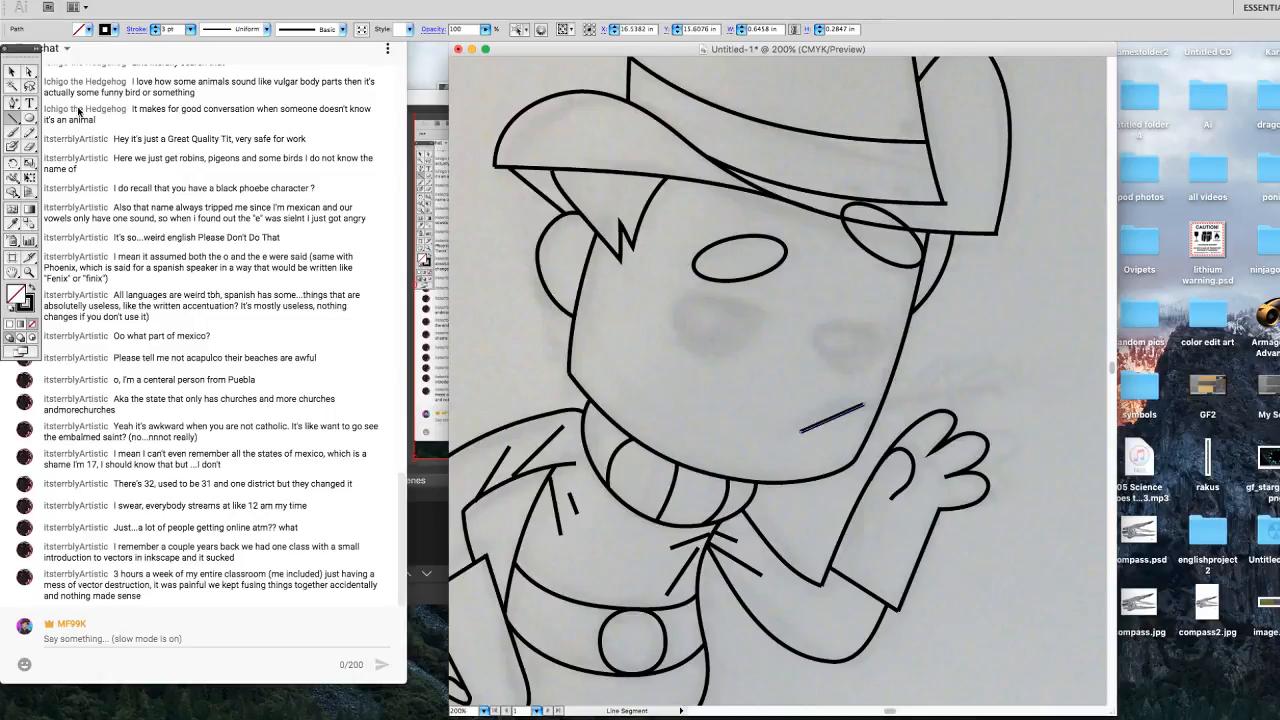
key("Delete")
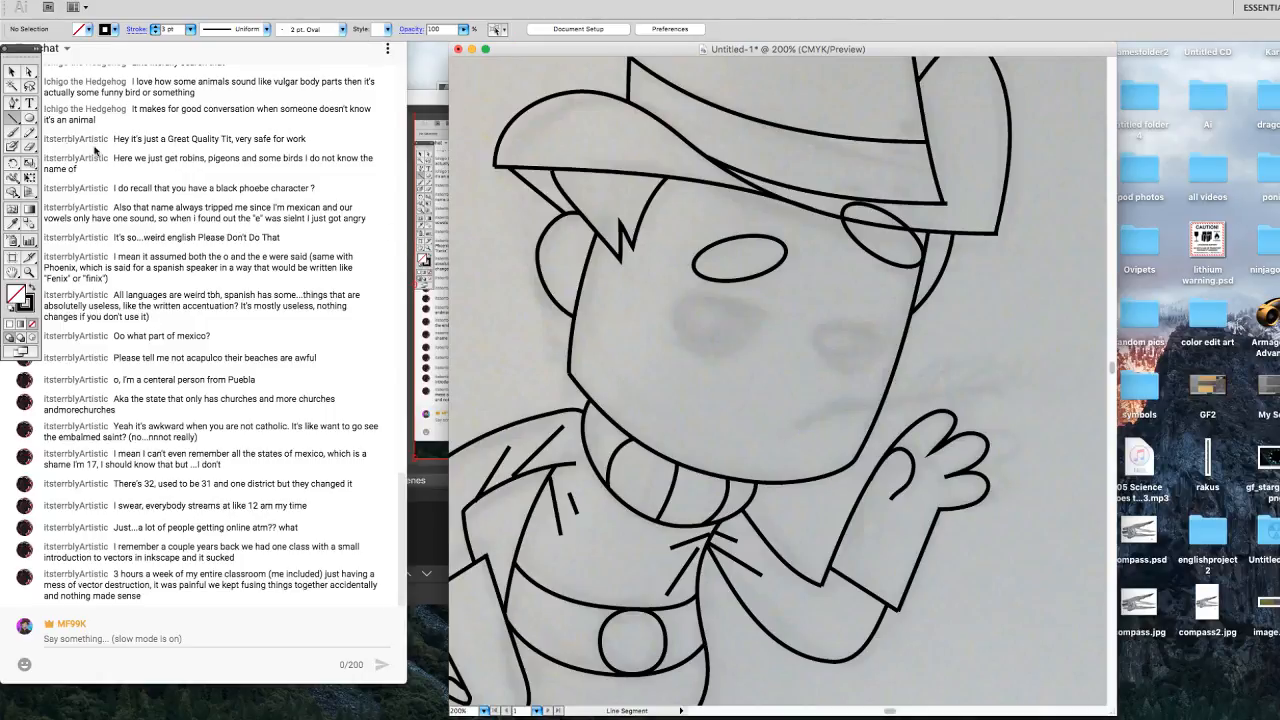
Draw the mouth as a short curve about 0.57 in wide with the Pencil tool and adjust its end anchor and arch.
left_click(29, 132)
left_click_drag(803, 423, 858, 408)
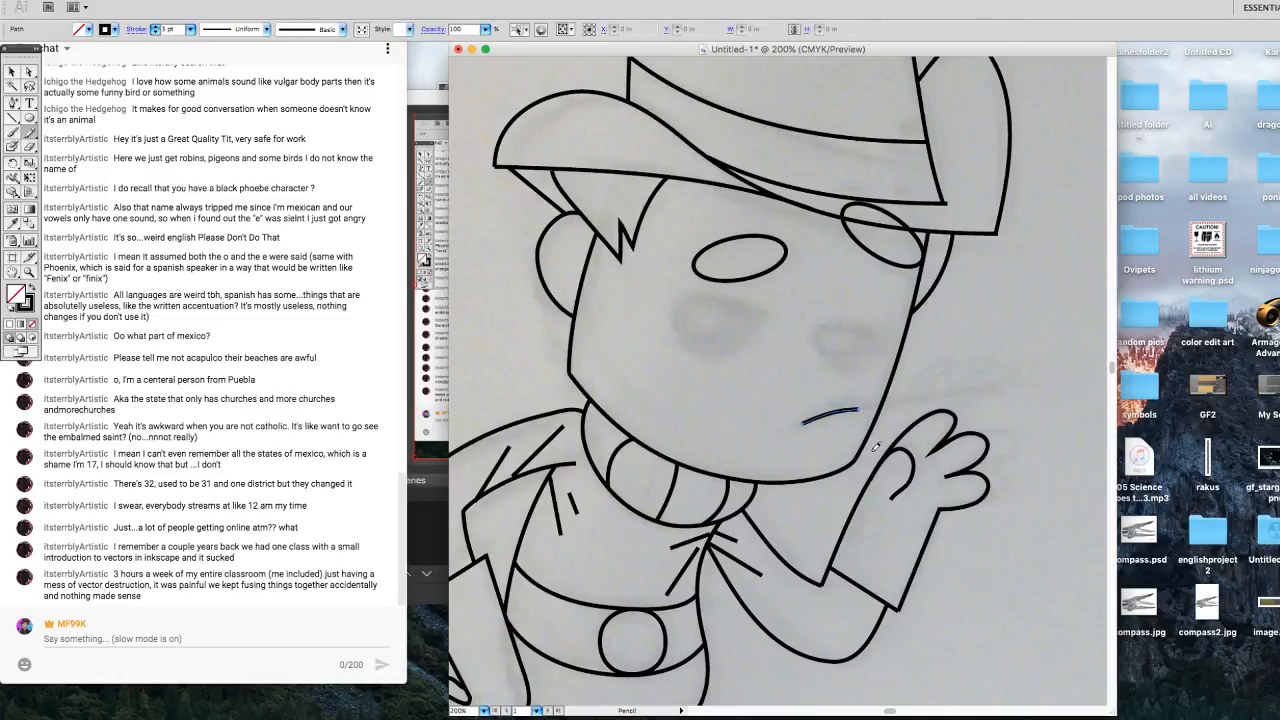
left_click(28, 73)
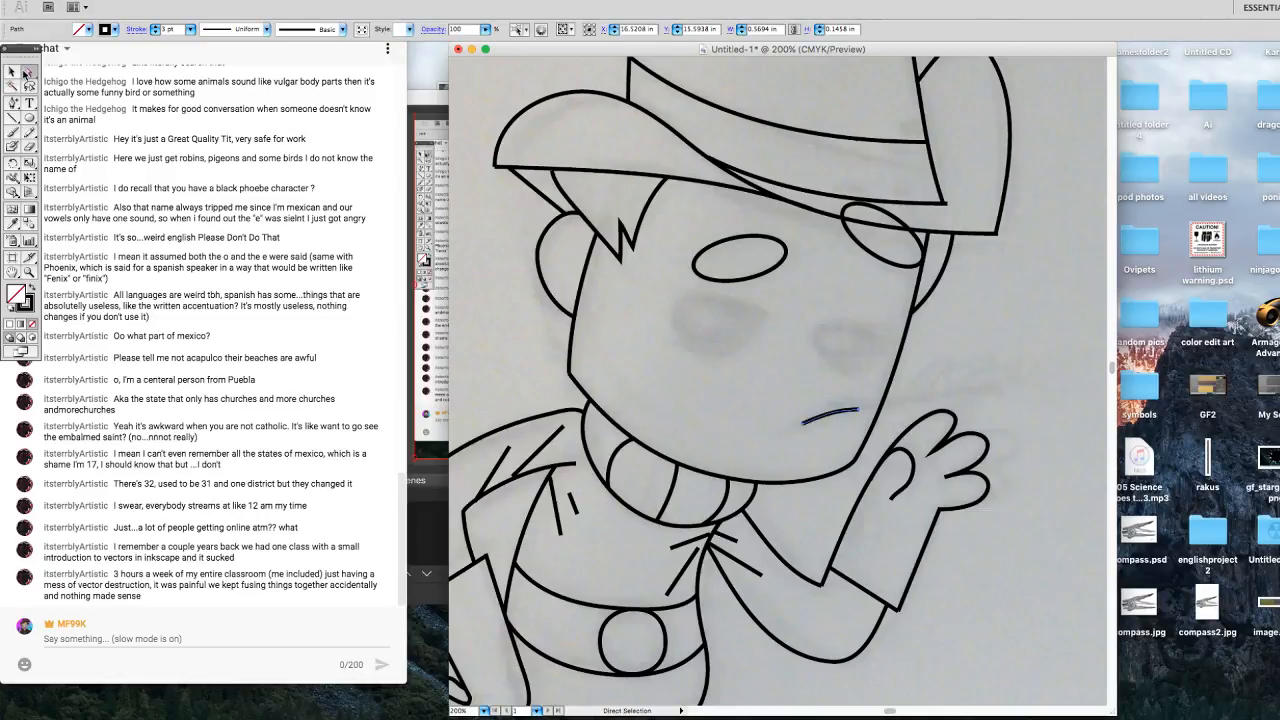
left_click(858, 410)
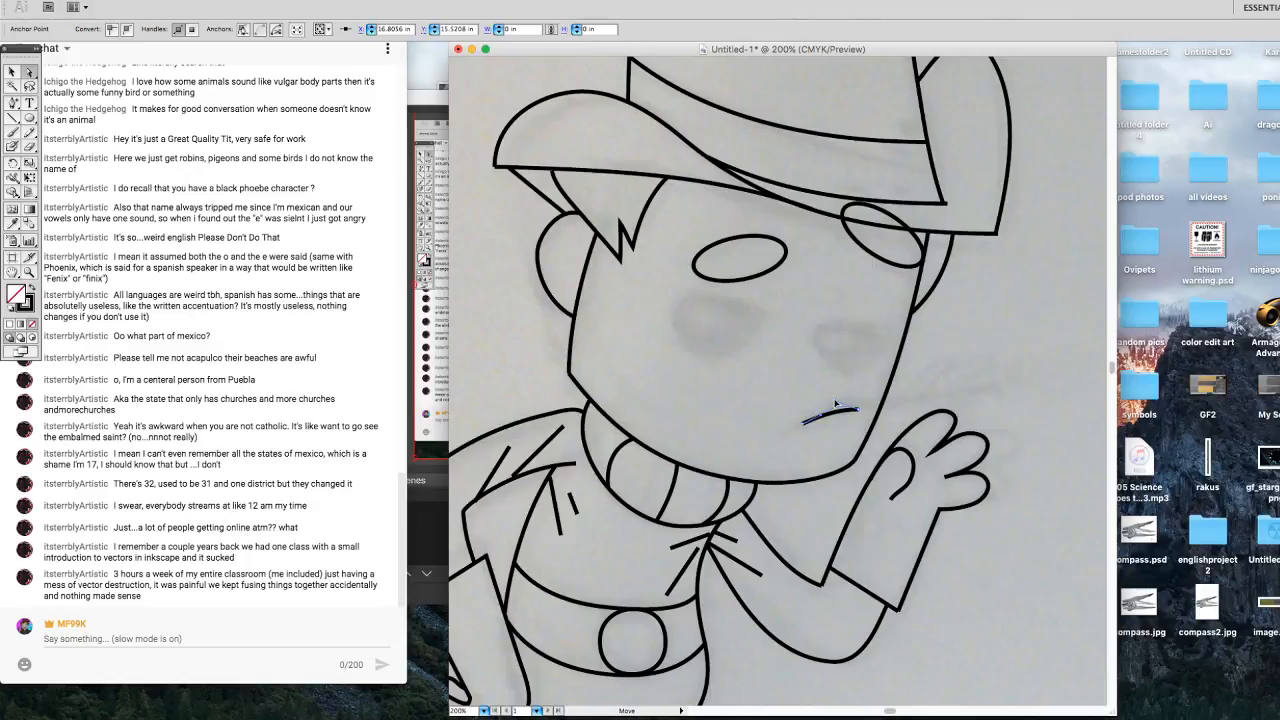
left_click_drag(828, 403, 831, 400)
left_click_drag(836, 404, 838, 402)
Draw a straight line about 1.76 in wide from the mouth outward past the cheek, rising slightly.
left_click(12, 117)
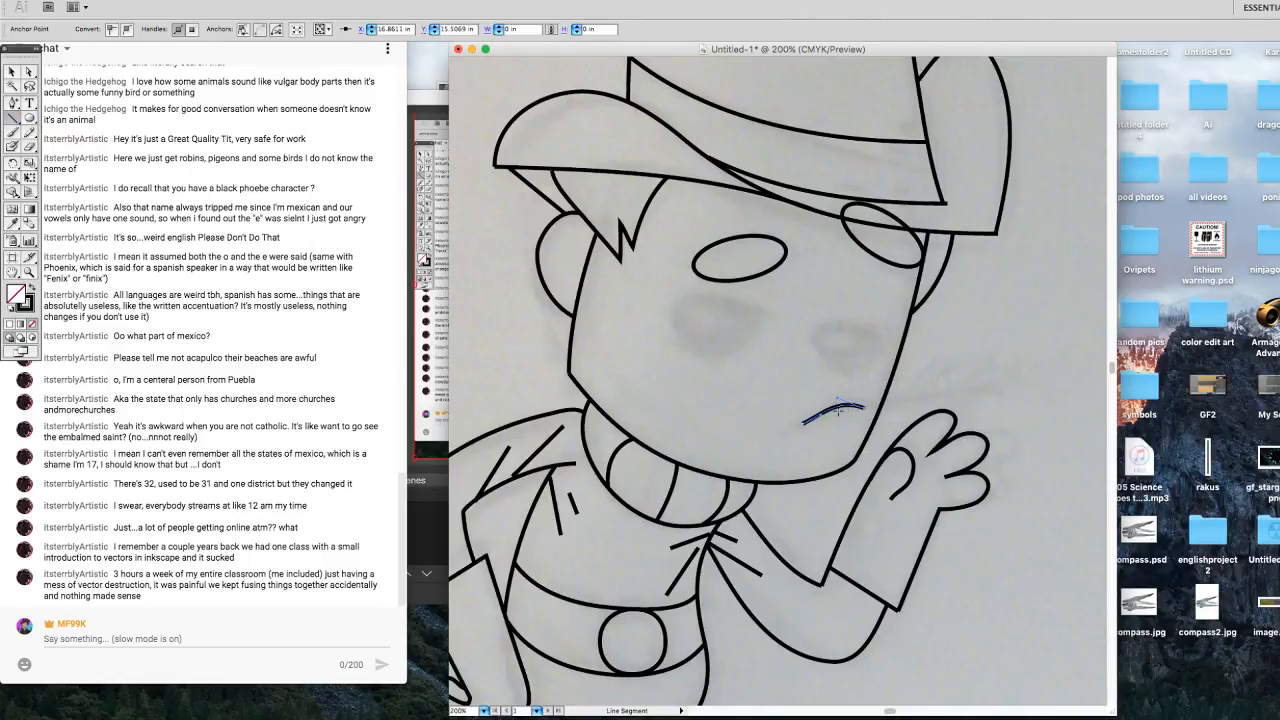
left_click_drag(836, 406, 1012, 390)
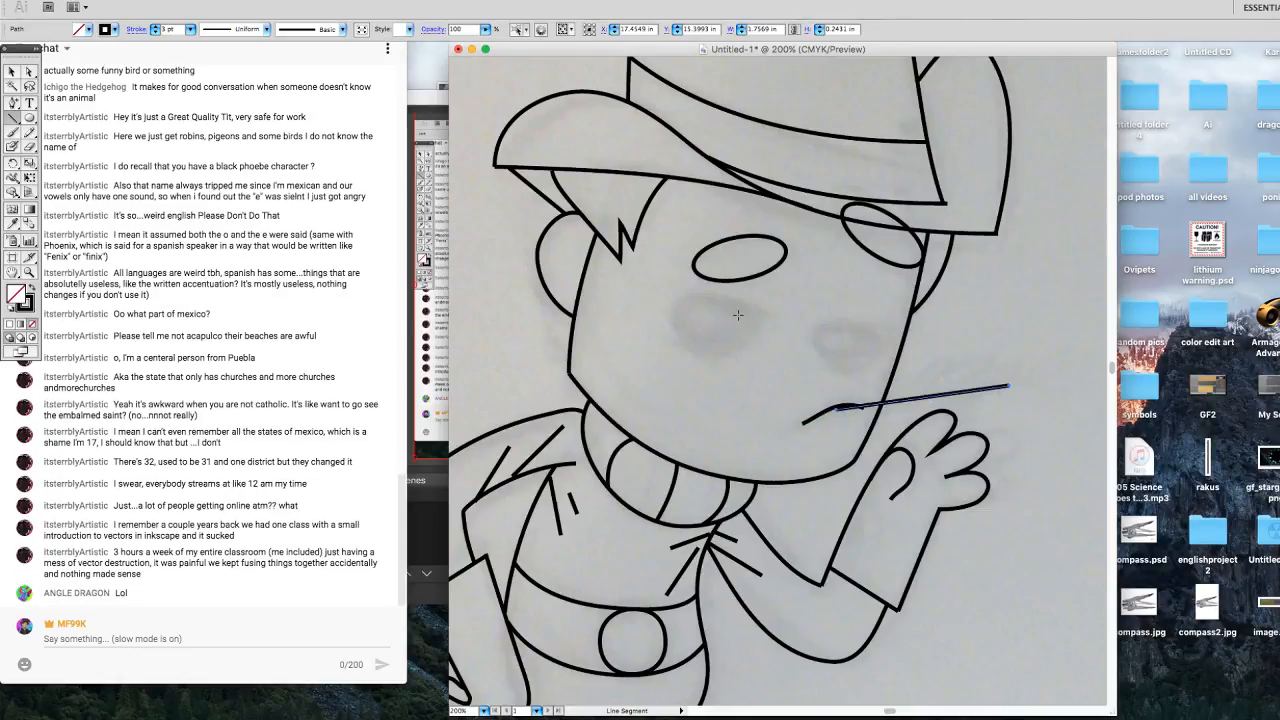
Draw an ellipse about 0.85 by 0.62 in over the sketched eye below the untilted-side brow, nearer the ear and hair tuft.
key("l")
left_click_drag(669, 292, 757, 357)
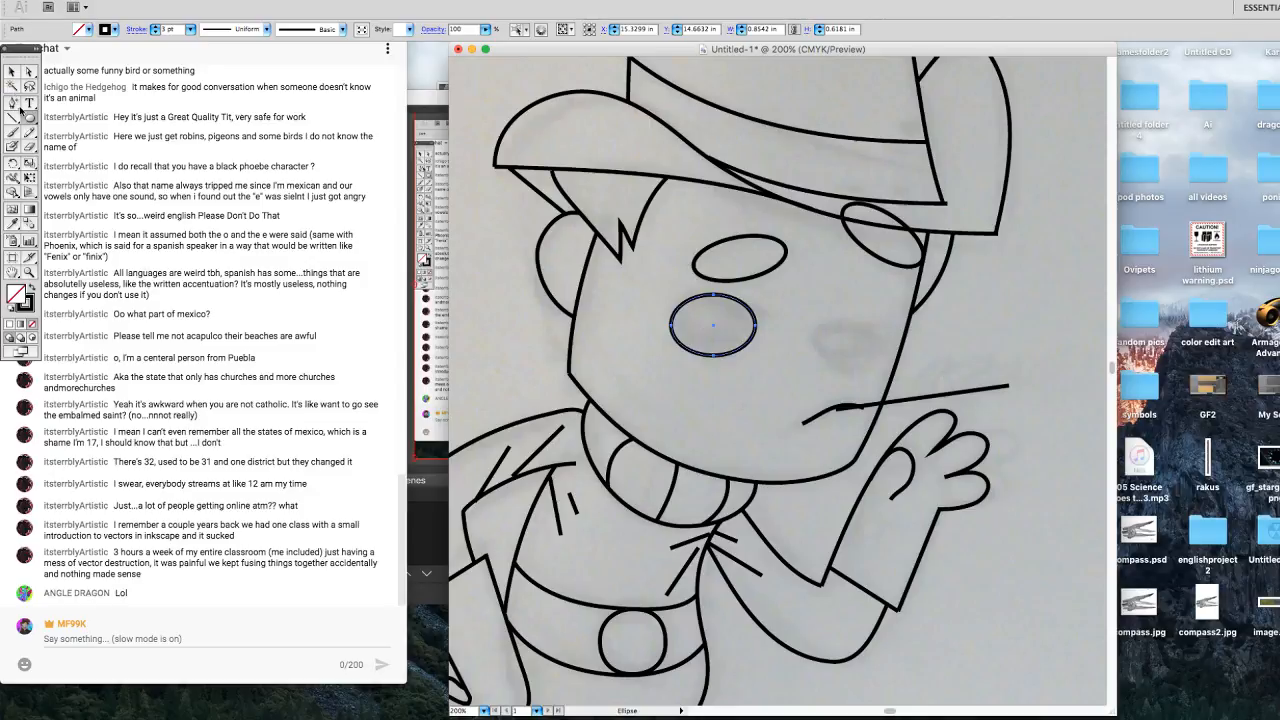
left_click(12, 72)
left_click(29, 72)
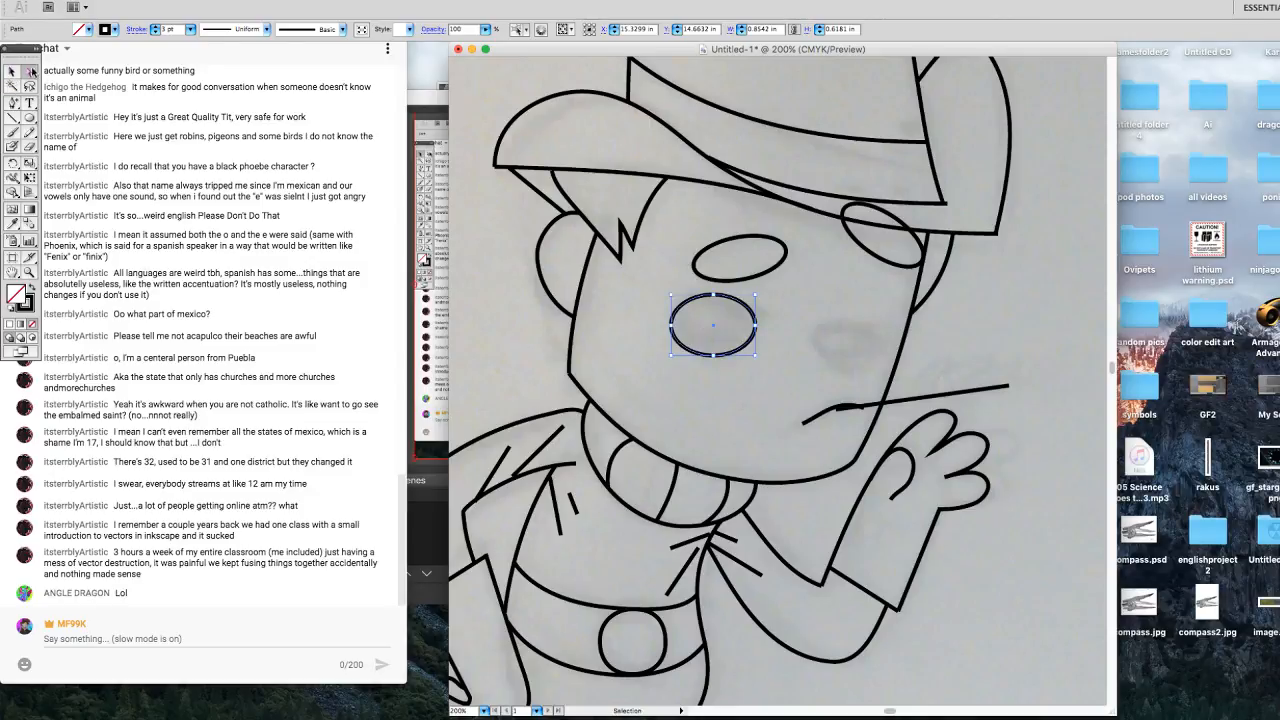
Nudge the eye ellipse's right anchor outward and slightly up to stretch that side toward the nose area.
left_click(756, 326)
key("Right")
key("Right")
key("Right")
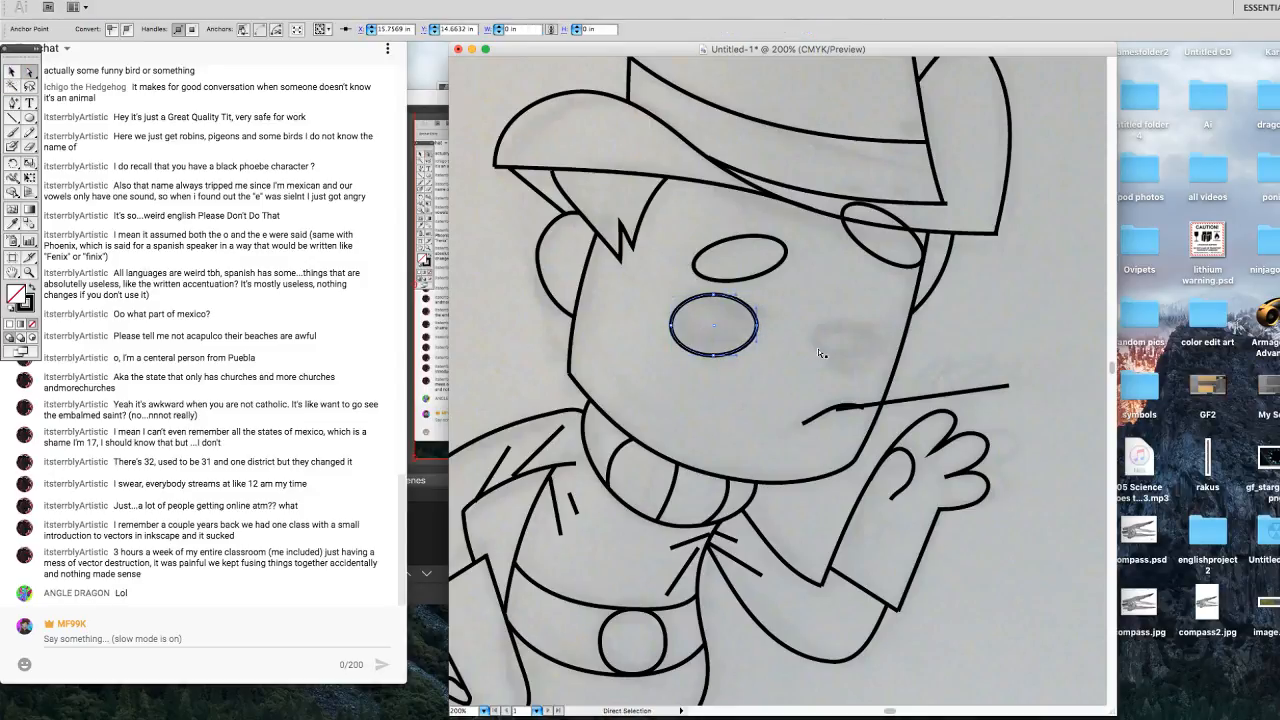
key("Up")
key("Up")
key("Right")
key("Right")
key("Right")
key("Right")
key("Right")
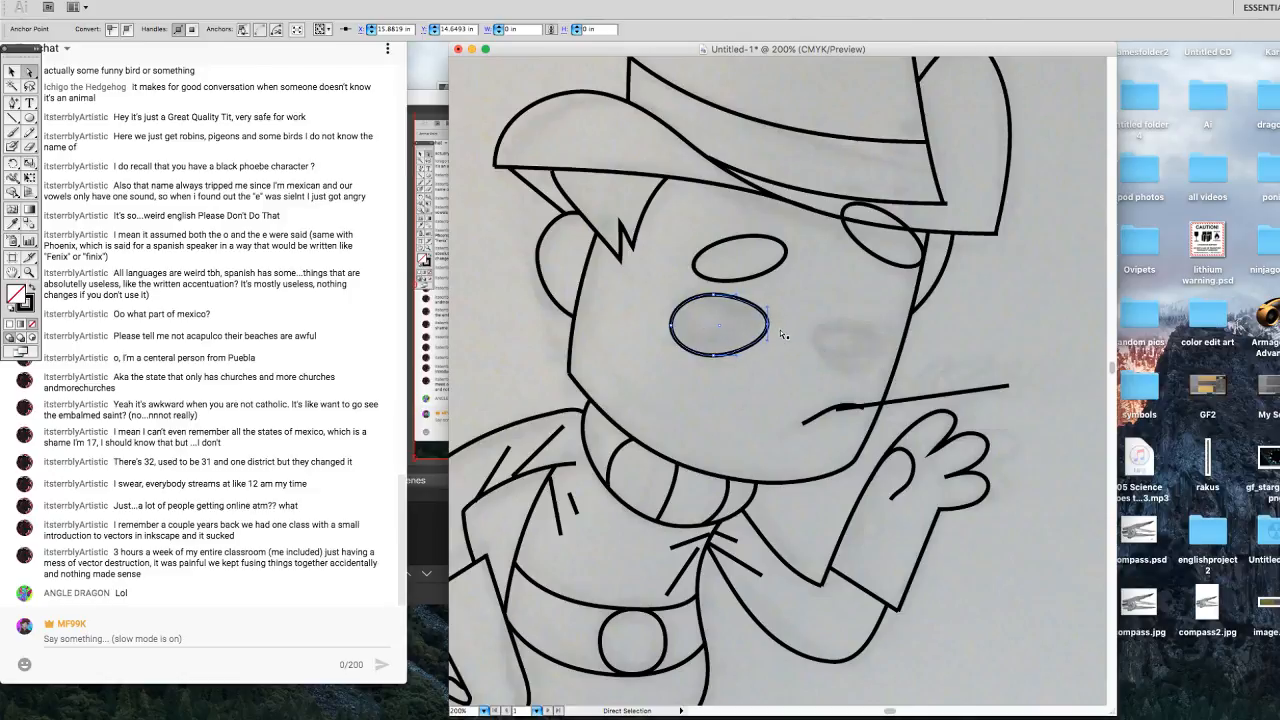
key("Right")
key("Right")
key("Left")
key("Left")
key("Up")
key("Up")
Nudge the eye outline's top anchor to the left and slightly up to skew its upper curve.
key("Left")
key("Left")
key("Up")
key("Up")
key("Up")
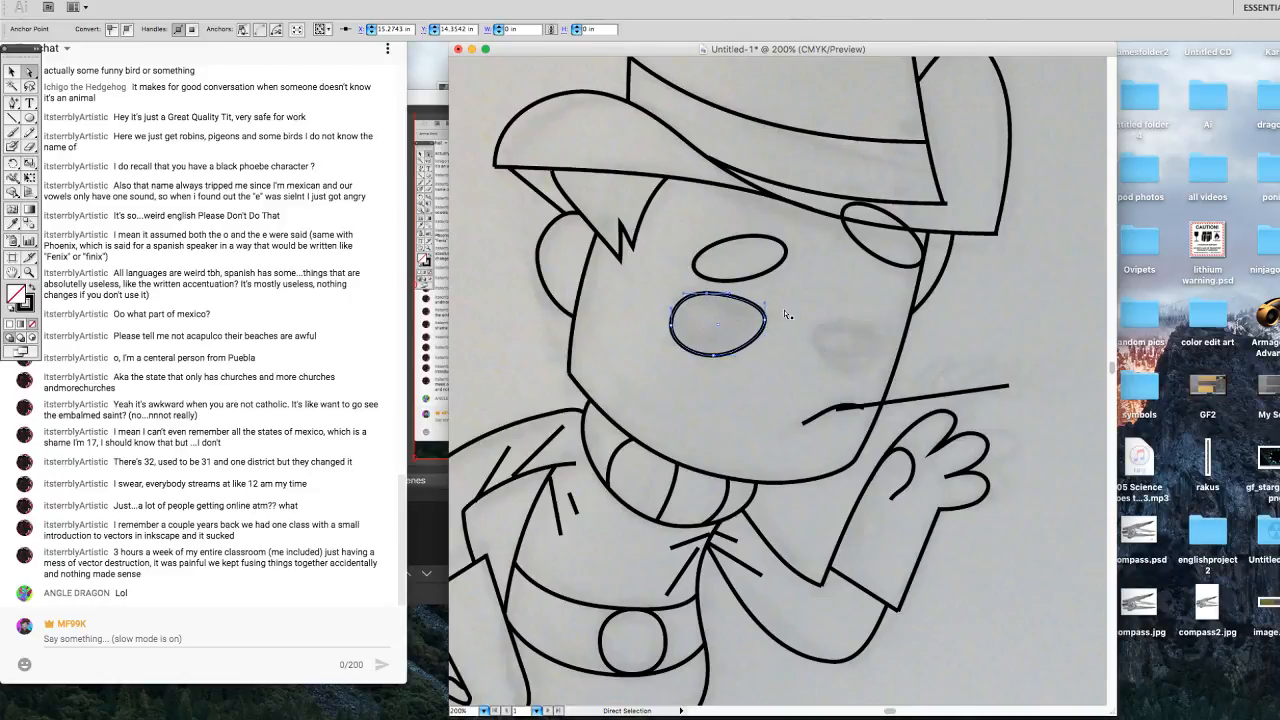
key("Left")
key("Left")
key("Left")
key("Left")
key("Left")
key("Left")
key("Left")
key("Left")
key("Left")
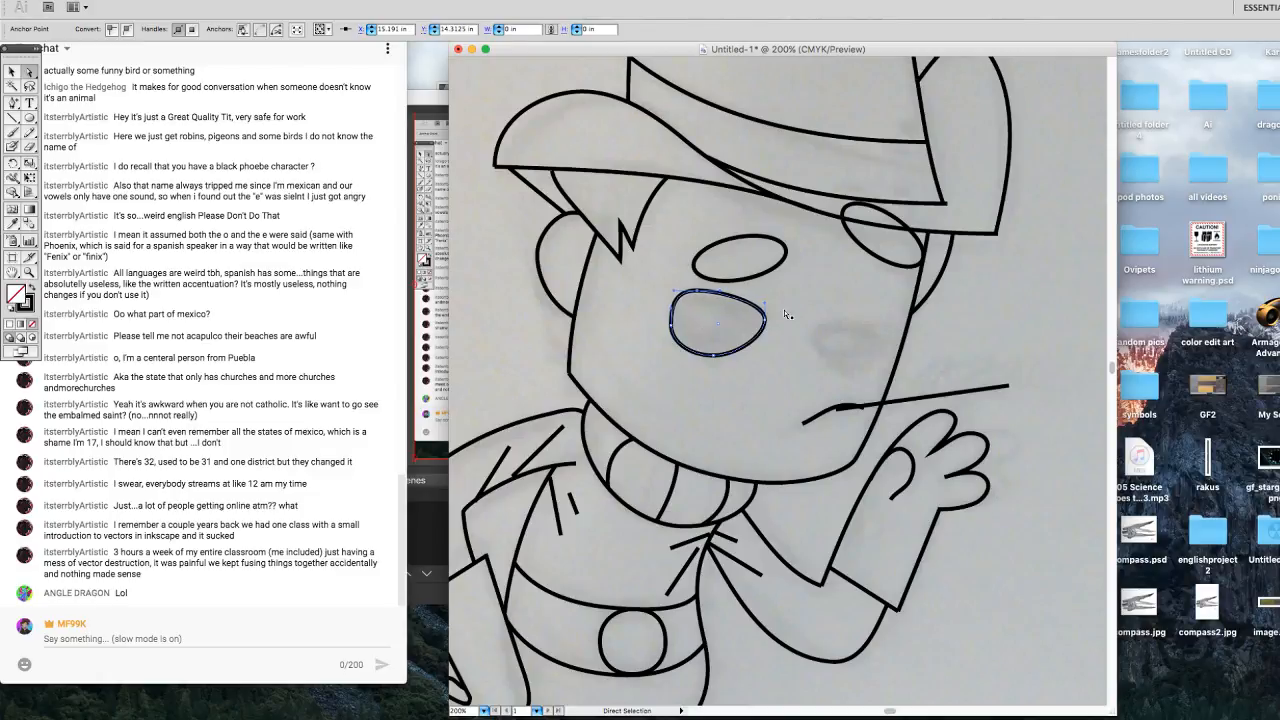
key("Down")
key("Down")
key("Down")
key("Right")
key("Right")
key("Right")
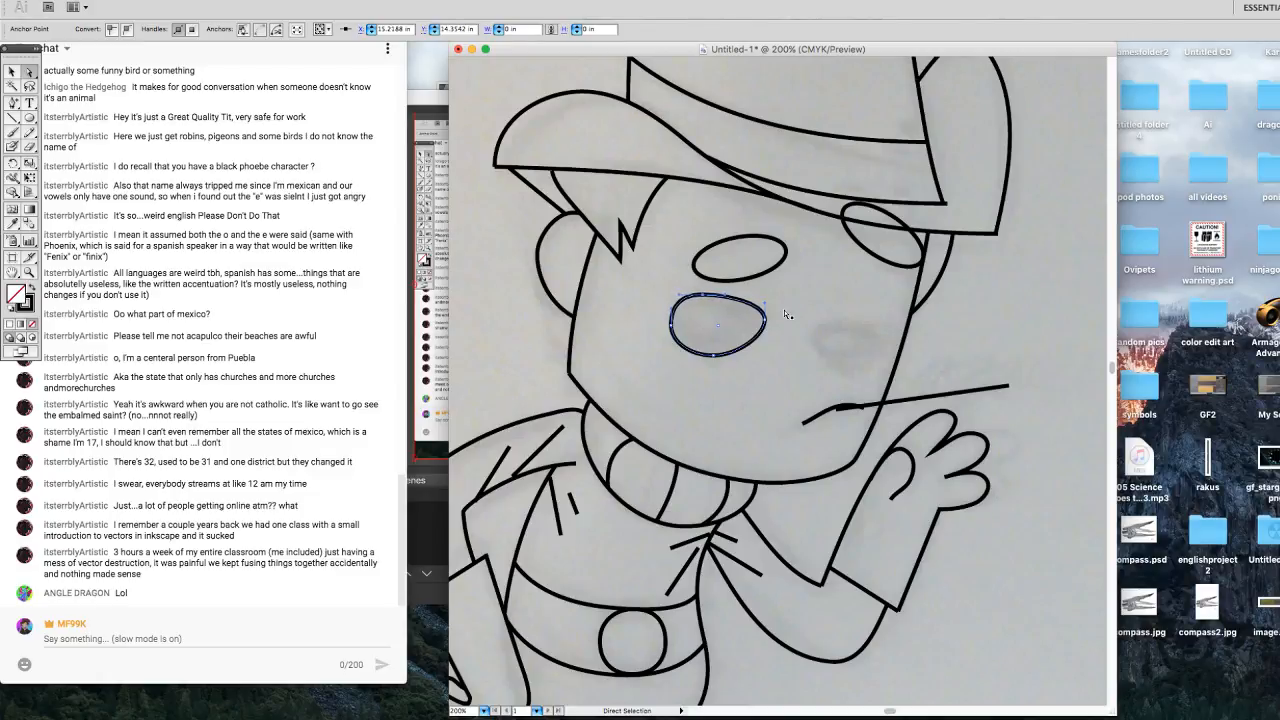
key("Up")
key("Up")
Tighten the eye outline by nudging its bottom anchor up, its left anchor inward and up, and its right anchor inward.
left_click(715, 355)
key("Up")
key("Up")
key("Up")
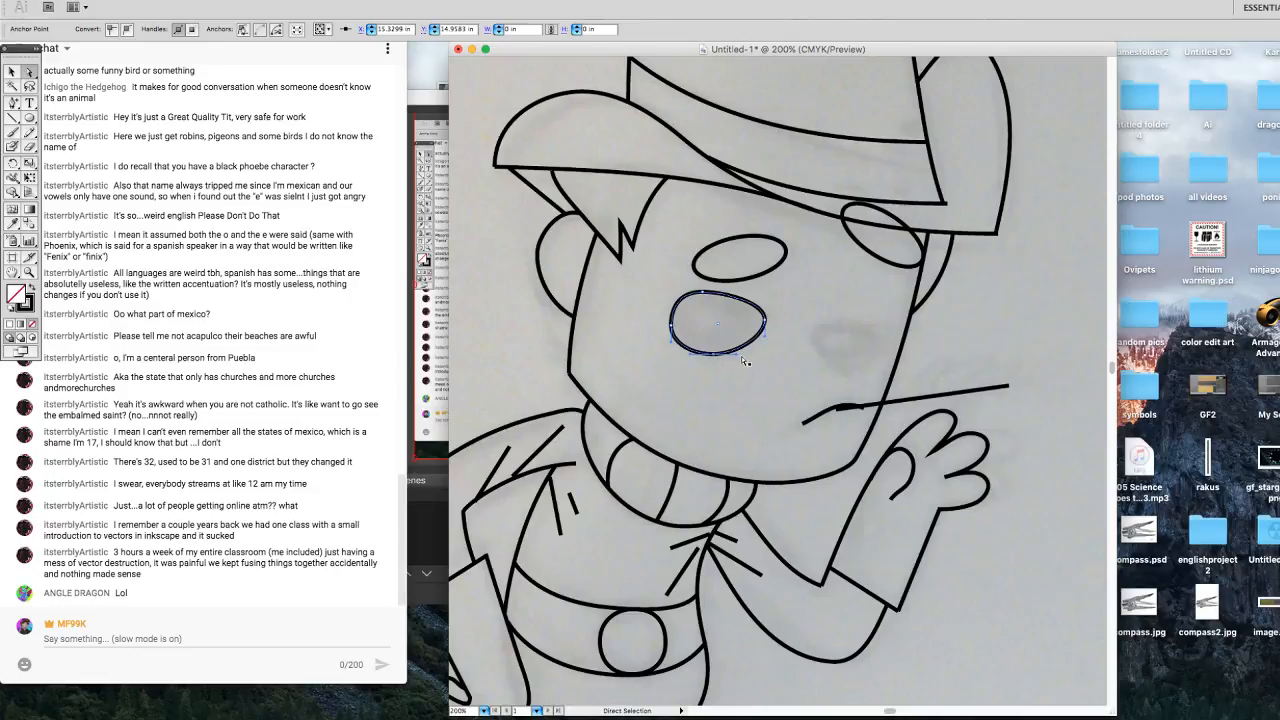
left_click(673, 326)
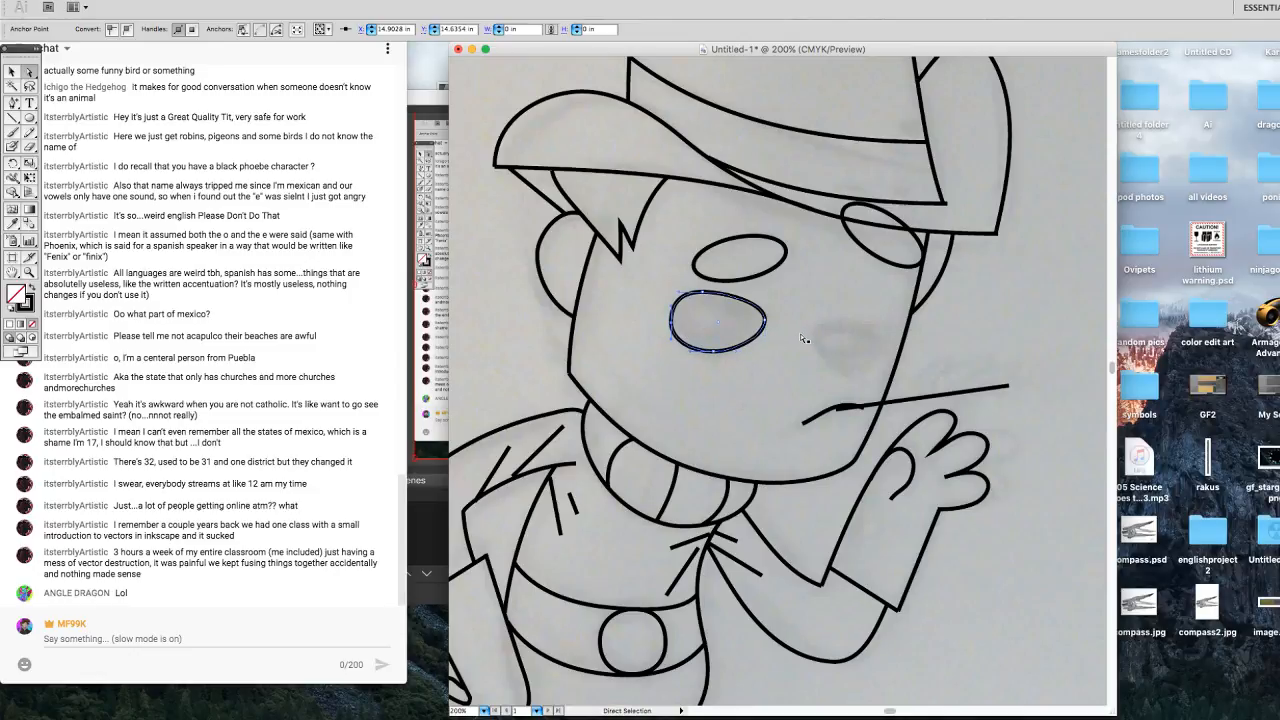
key("Right")
key("Up")
left_click(766, 325)
key("Left")
key("Left")
key("Left")
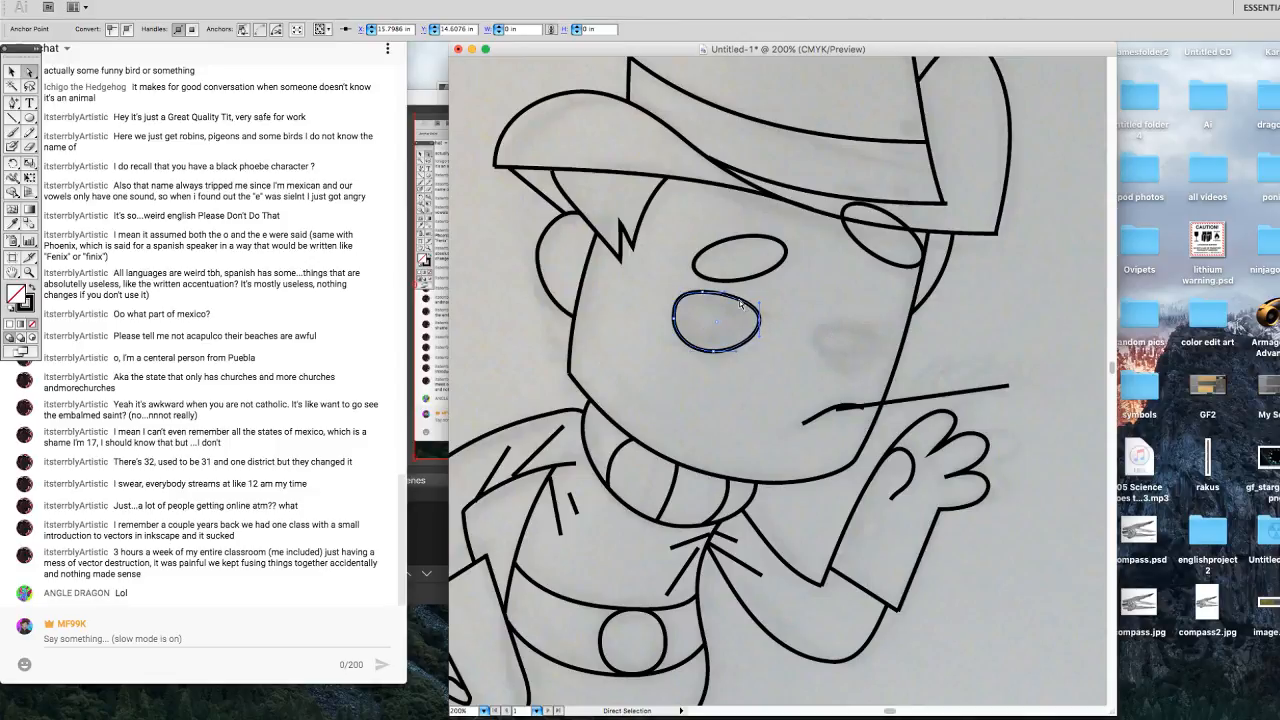
Place a copy of the eye outline over the other sketched eye and nudge its left anchor inward to narrow it.
left_click_drag(741, 305, 868, 330)
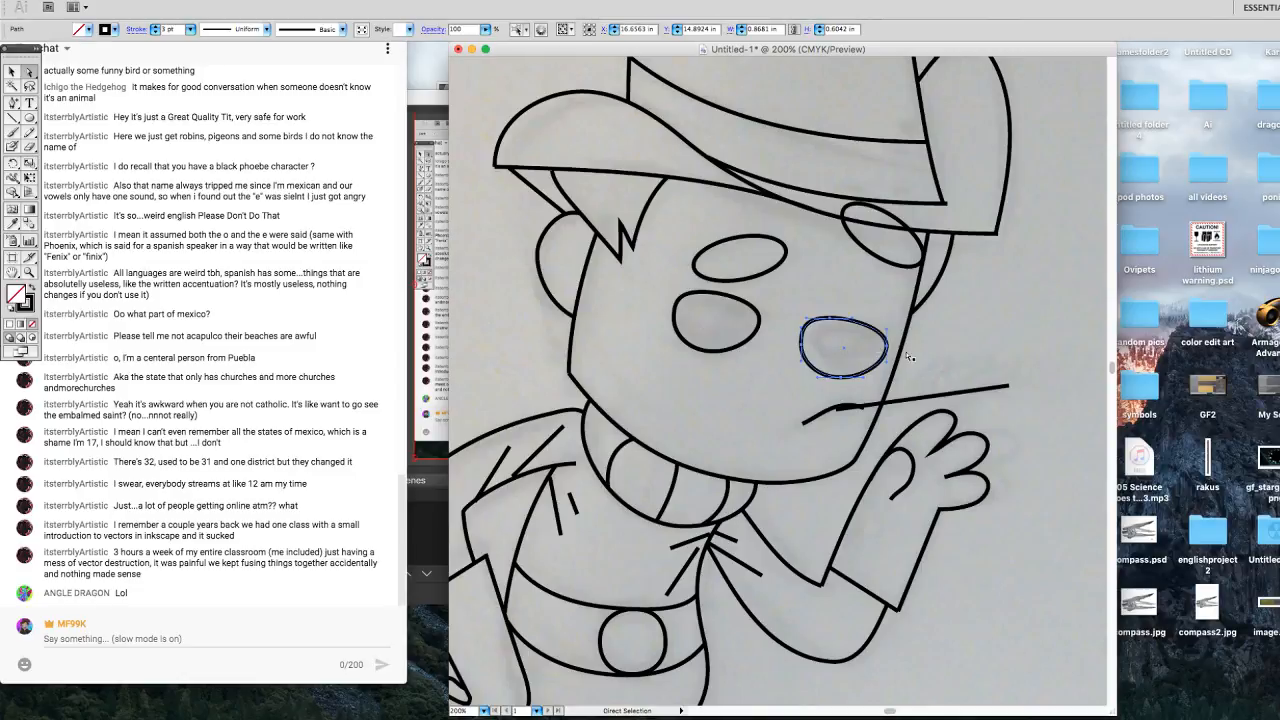
left_click(806, 349)
key("Right")
key("Right")
key("Right")
key("Right")
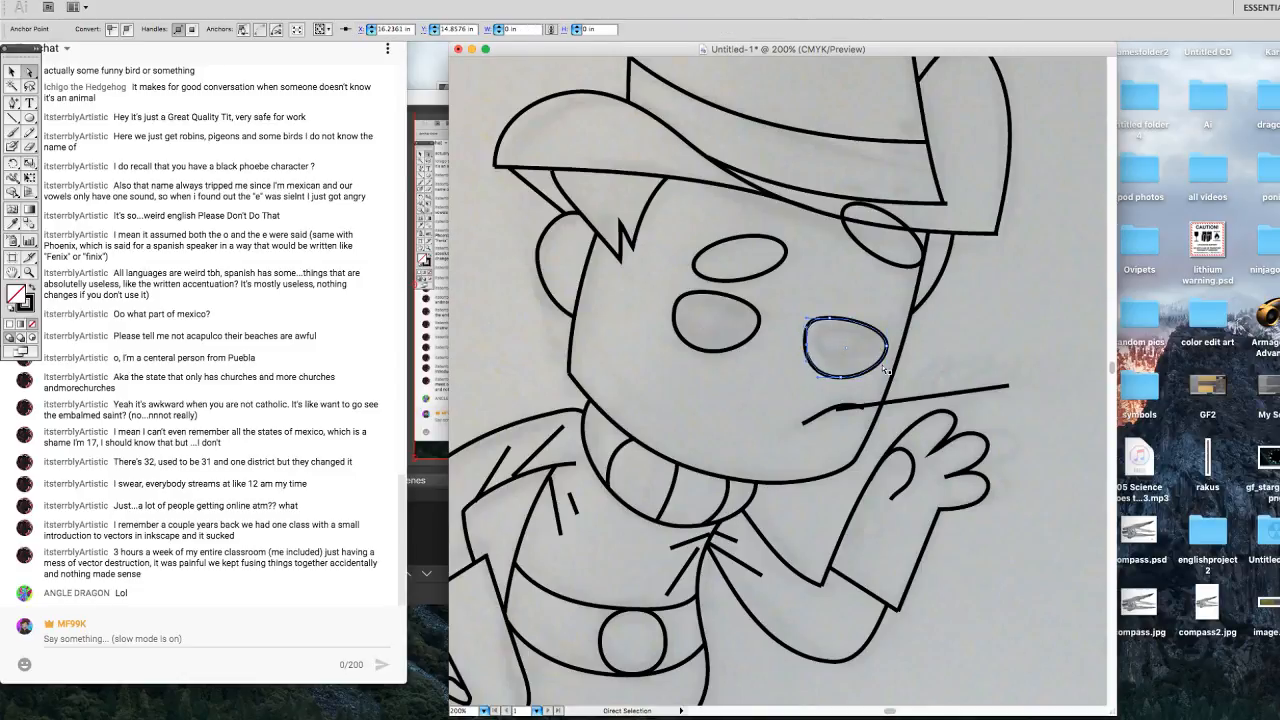
key("Right")
key("Right")
key("Right")
Nudge the bottom anchor of the second eye to the right and up to flatten its lower curve.
left_click(841, 377)
key("Right")
key("Right")
key("Right")
key("Right")
key("Up")
key("Up")
key("Up")
key("Up")
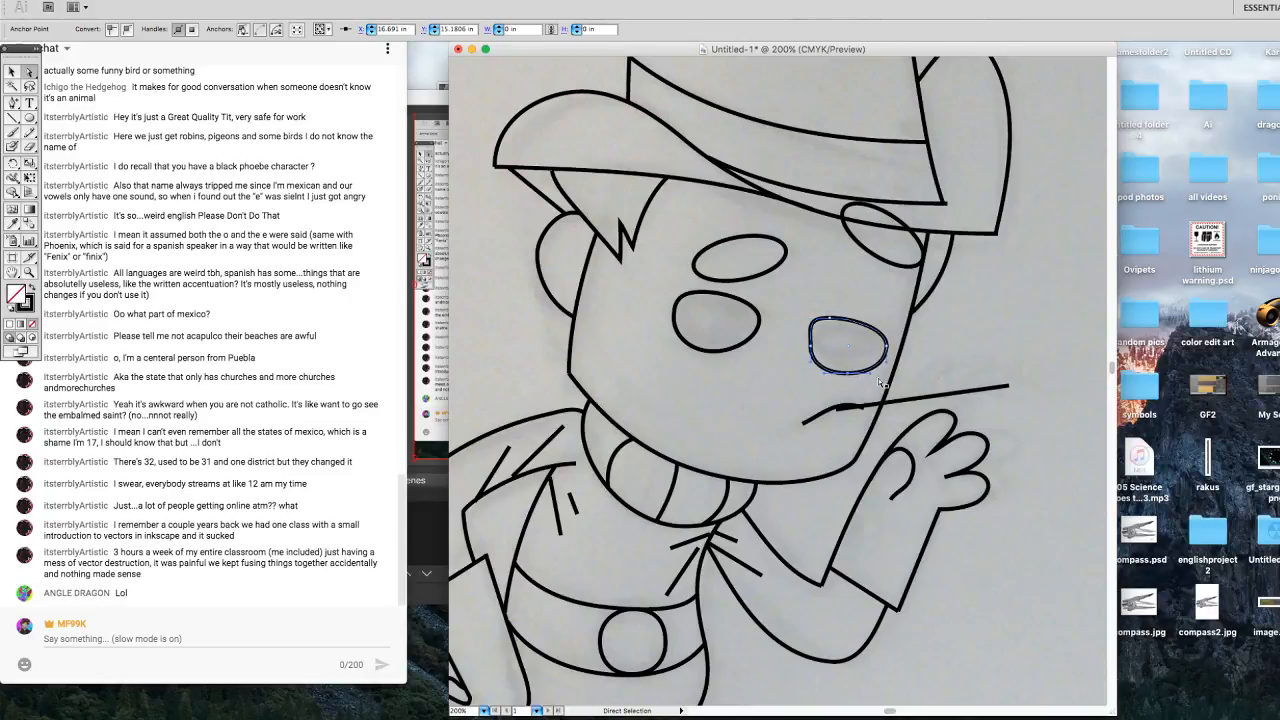
key("Right")
key("Right")
key("Up")
key("Up")
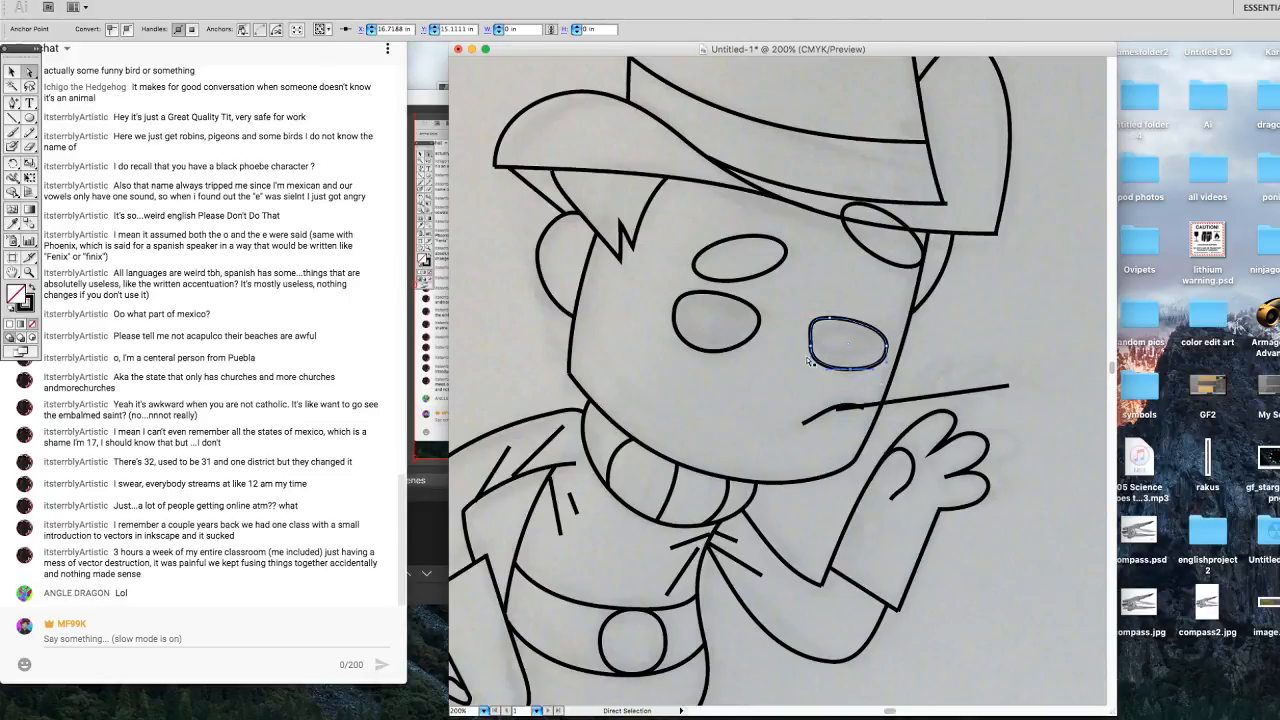
Angle the lower handle of the second eye's left anchor inward and nudge that anchor slightly right and up.
left_click_drag(811, 362, 819, 357)
key("Left")
key("Down")
left_click(812, 347)
key("Right")
key("Right")
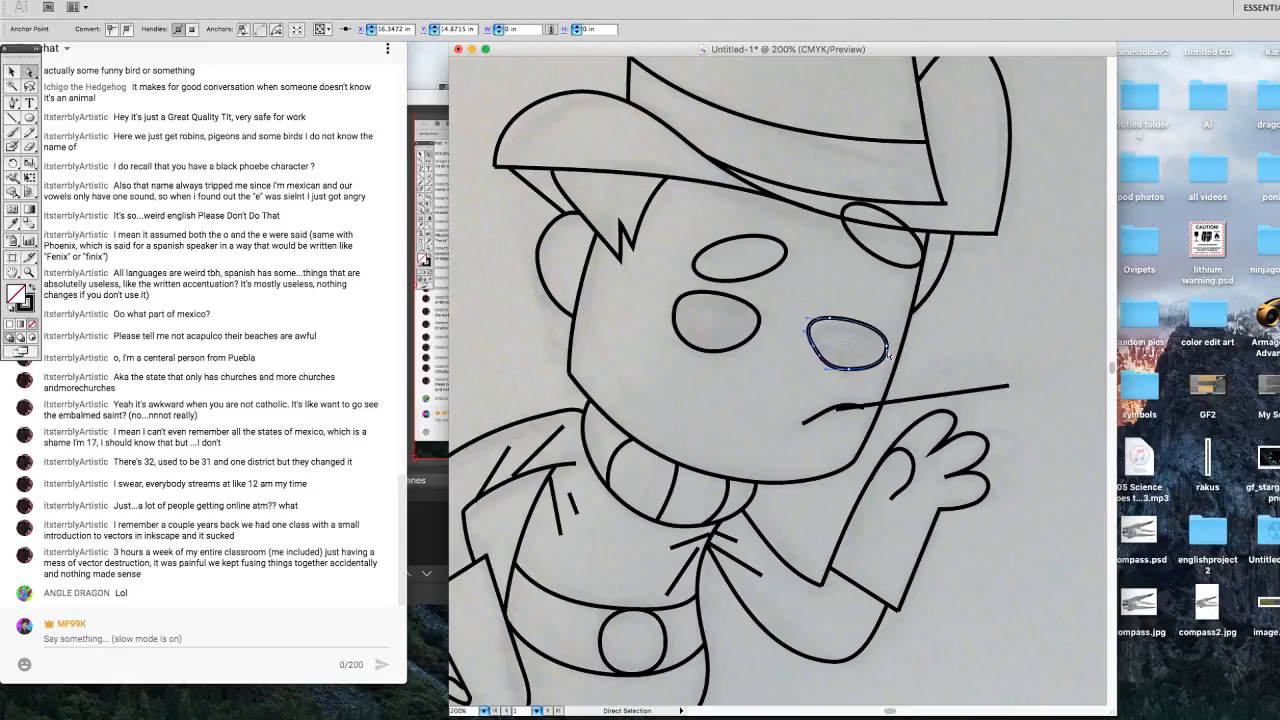
key("Up")
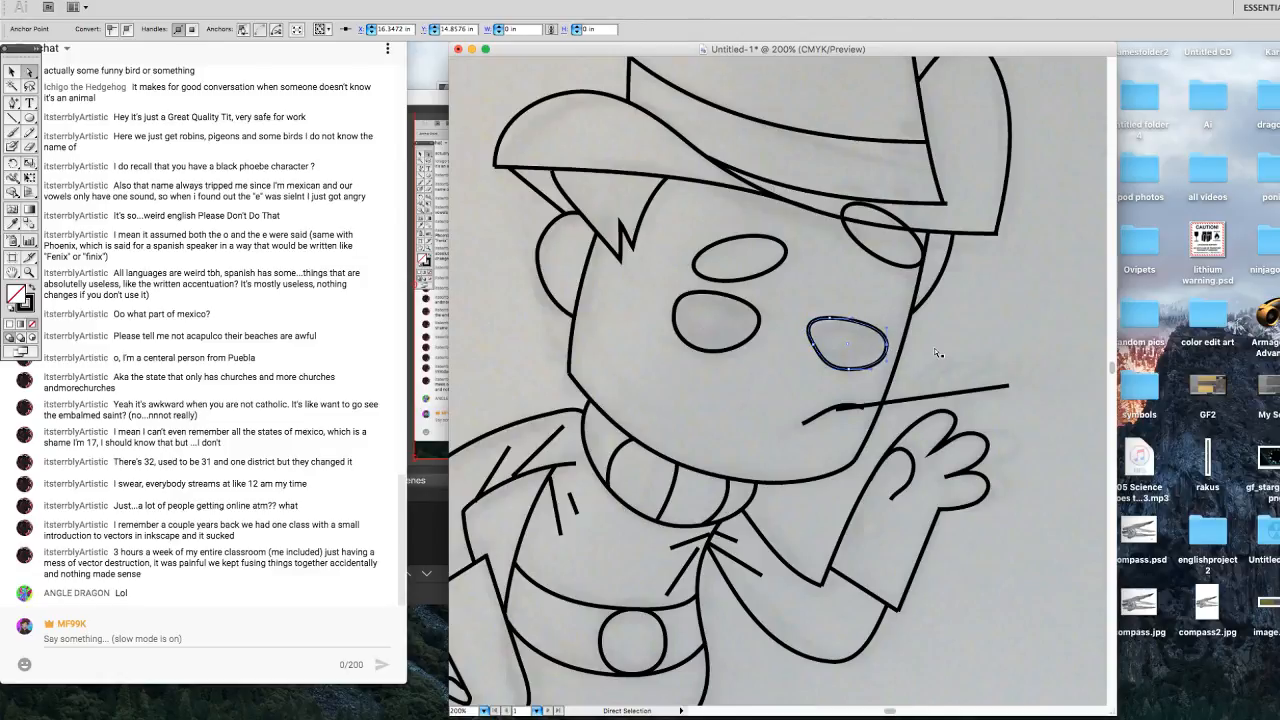
left_click(887, 346)
Draw a short curved line about 0.42 by 0.15 in under the first eye with the Pencil tool.
left_click(12, 117)
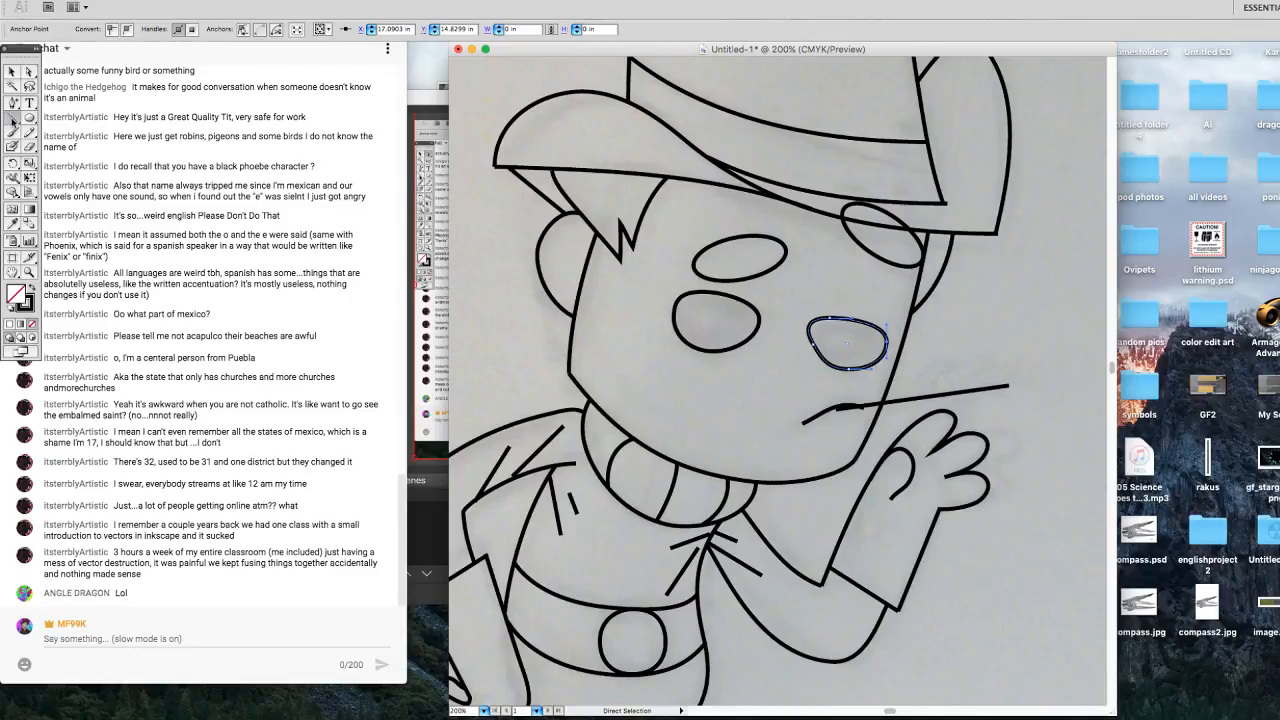
left_click(30, 133)
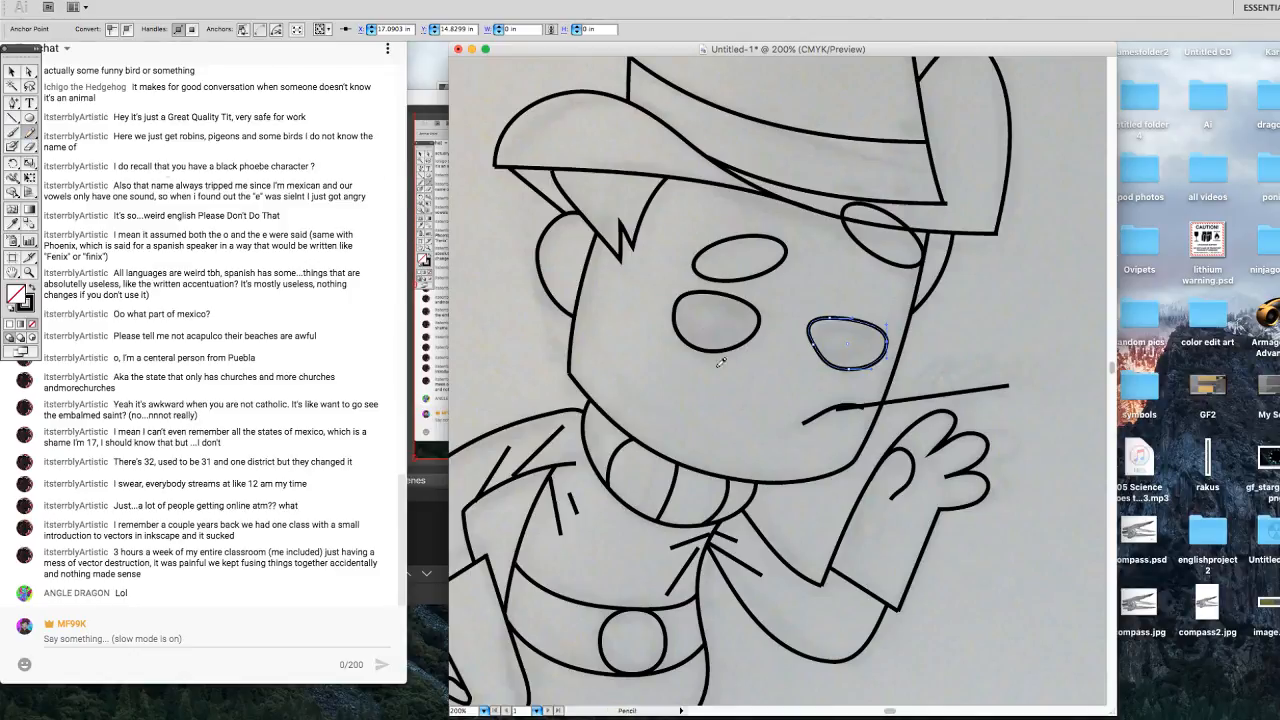
left_click_drag(736, 347, 703, 356)
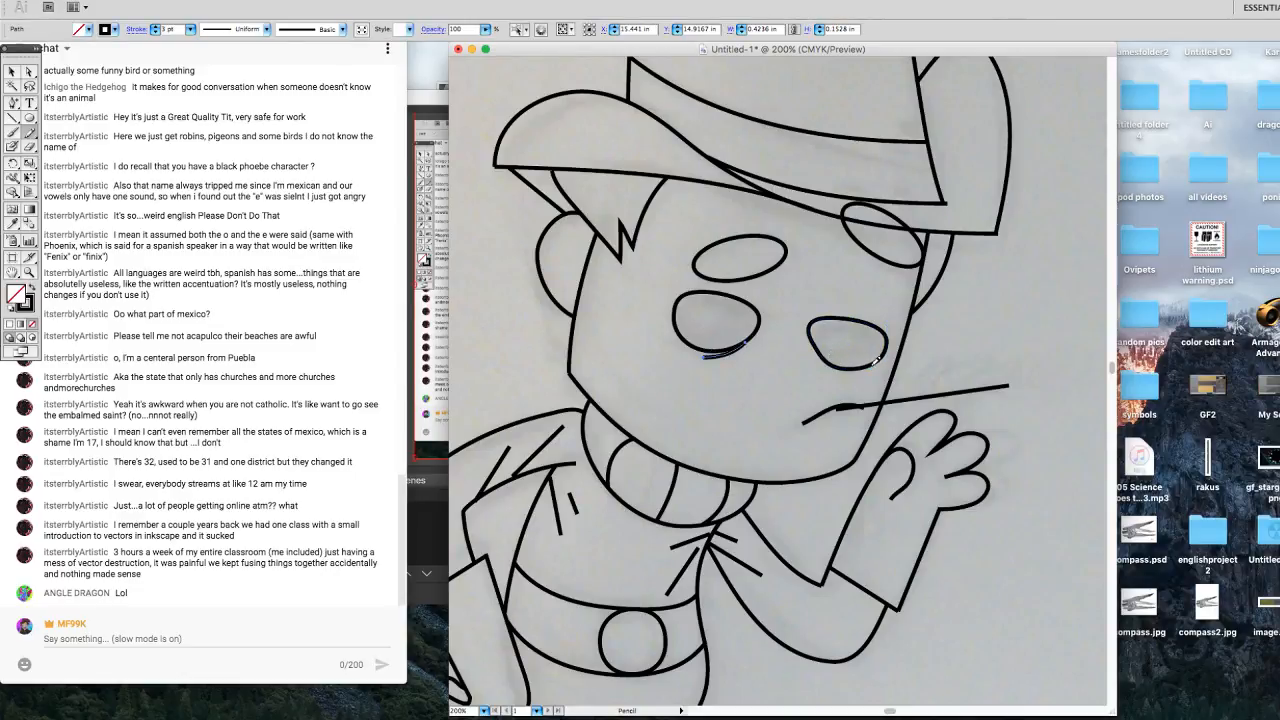
Draw a short curved line under the second eye with the Pencil tool.
left_click_drag(876, 364, 826, 376)
key("ctrl+z")
left_click_drag(817, 350, 858, 374)
key("ctrl+z")
Scribble dense Pencil strokes inside the first eye around an open oval, covering about 0.81 by 0.57 in.
mouse_move(741, 293)
left_mouse_down()
mouse_move(750, 331)
mouse_move(703, 346)
left_mouse_up()
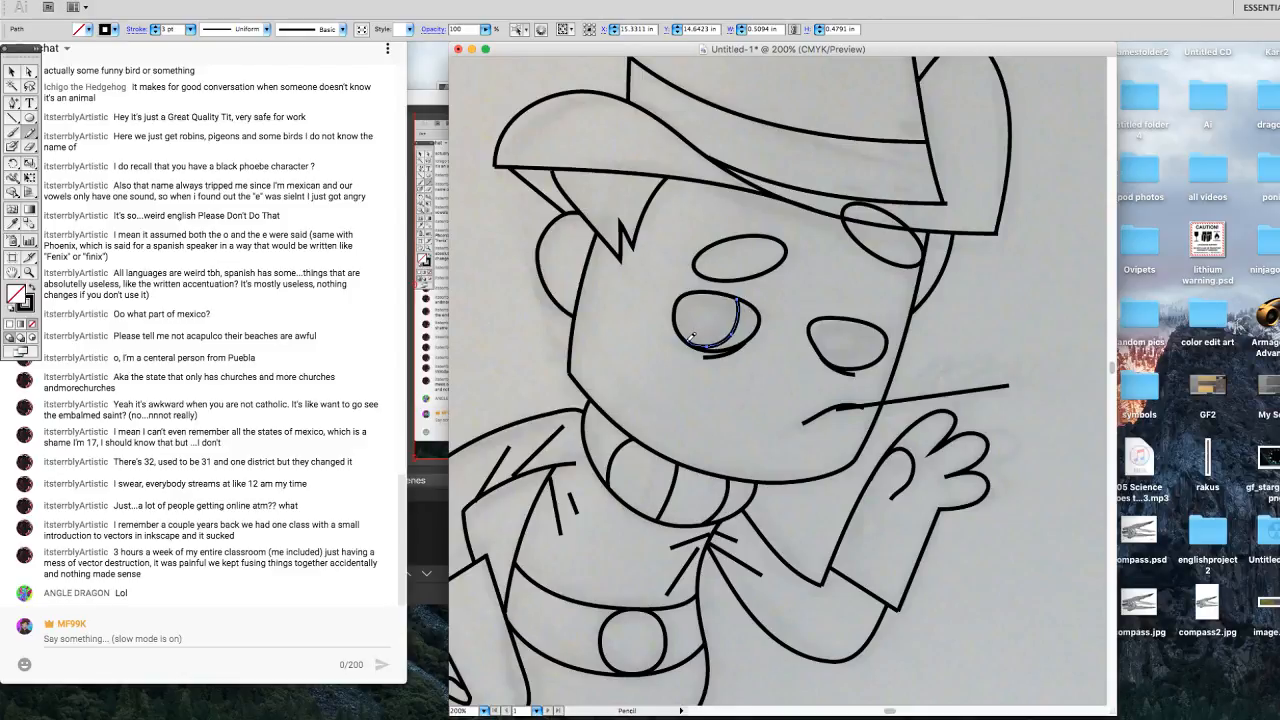
key("super+shift+a")
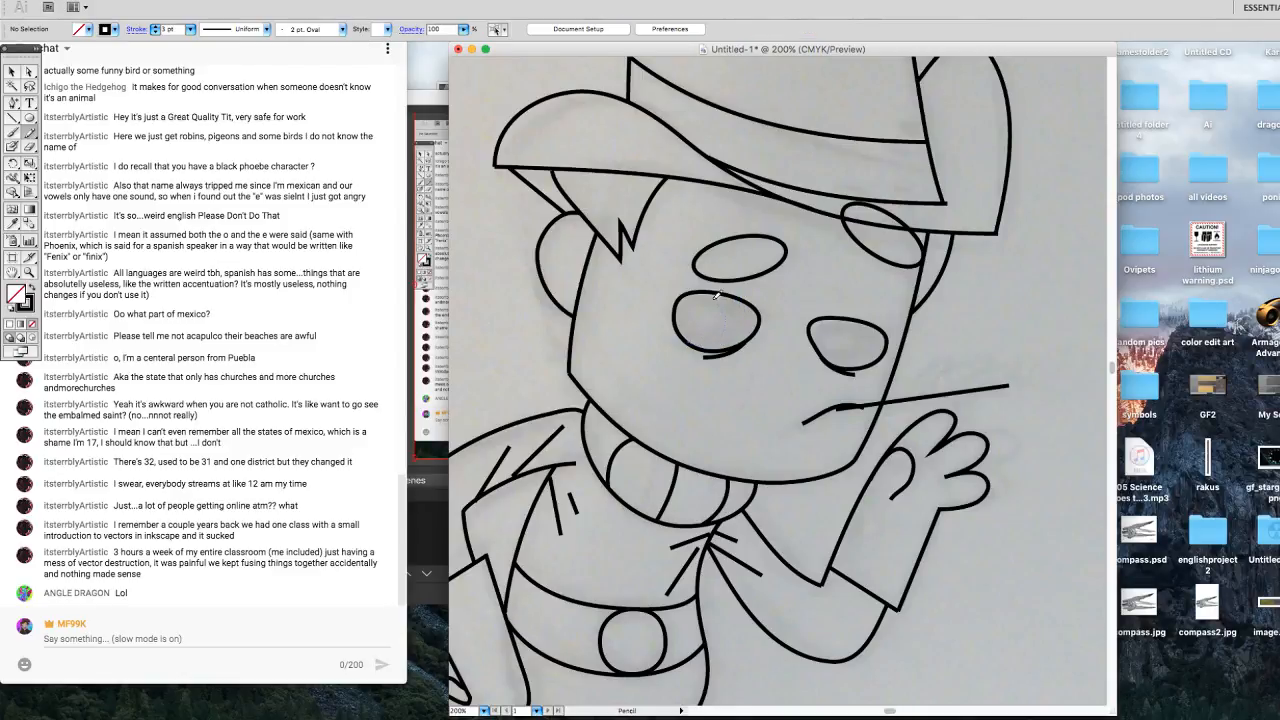
mouse_move(684, 331)
left_mouse_down()
mouse_move(732, 320)
mouse_move(715, 291)
mouse_move(694, 294)
mouse_move(685, 324)
mouse_move(710, 347)
mouse_move(741, 332)
mouse_move(732, 297)
mouse_move(687, 299)
mouse_move(687, 333)
mouse_move(702, 344)
mouse_move(739, 325)
mouse_move(729, 294)
mouse_move(740, 342)
mouse_move(741, 300)
mouse_move(744, 335)
mouse_move(757, 330)
mouse_move(757, 300)
mouse_move(754, 330)
left_mouse_up()
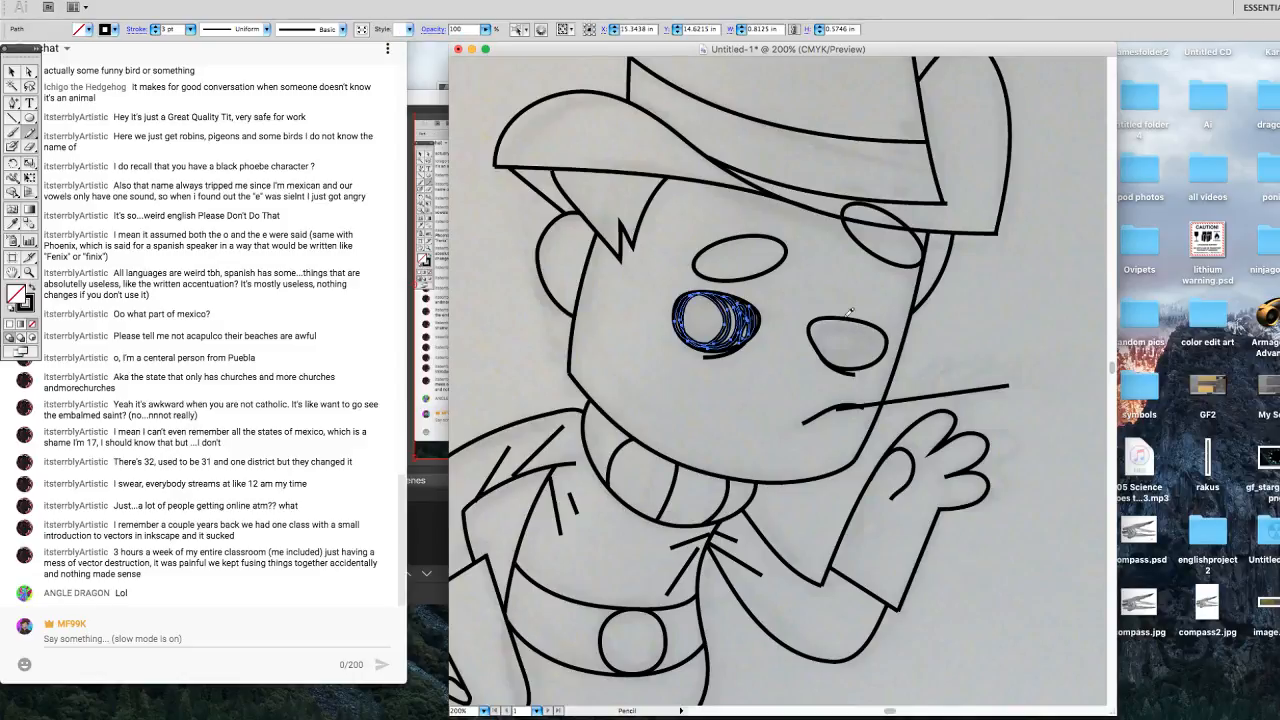
left_click(12, 72)
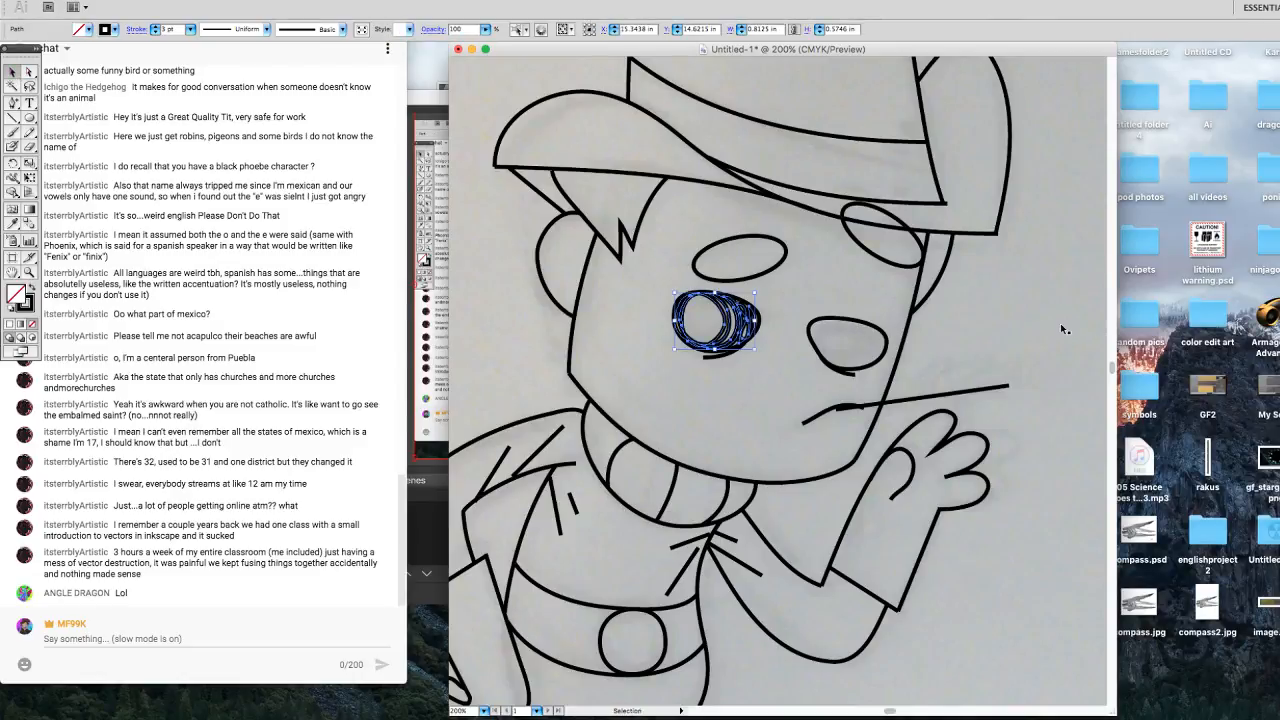
left_click(1063, 328)
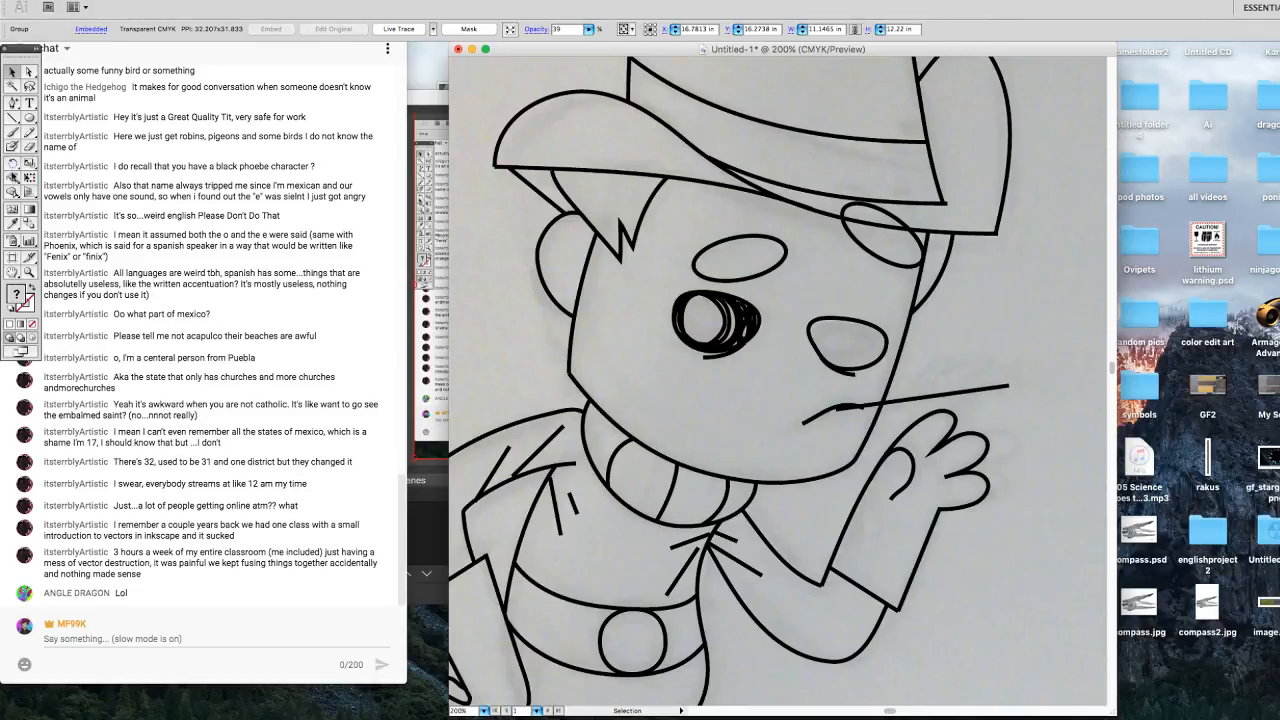
Scribble Pencil strokes inside the second eye around an open oval, about 0.69 by 0.48 in, with a 3 pt stroke.
left_click(29, 132)
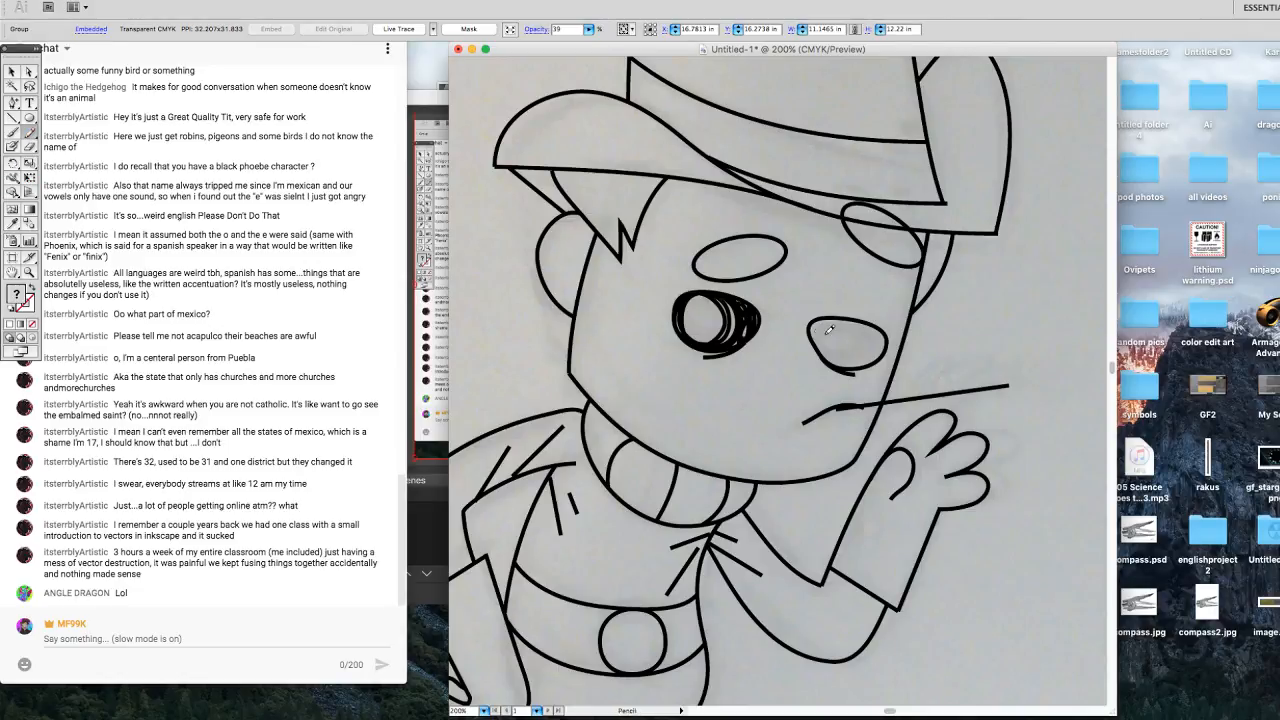
mouse_move(827, 316)
left_mouse_down()
mouse_move(820, 340)
mouse_move(843, 358)
mouse_move(860, 336)
mouse_move(850, 317)
mouse_move(818, 322)
mouse_move(818, 346)
mouse_move(838, 362)
mouse_move(861, 341)
mouse_move(856, 322)
mouse_move(856, 361)
mouse_move(874, 345)
left_mouse_up()
left_click_drag(884, 352, 812, 320)
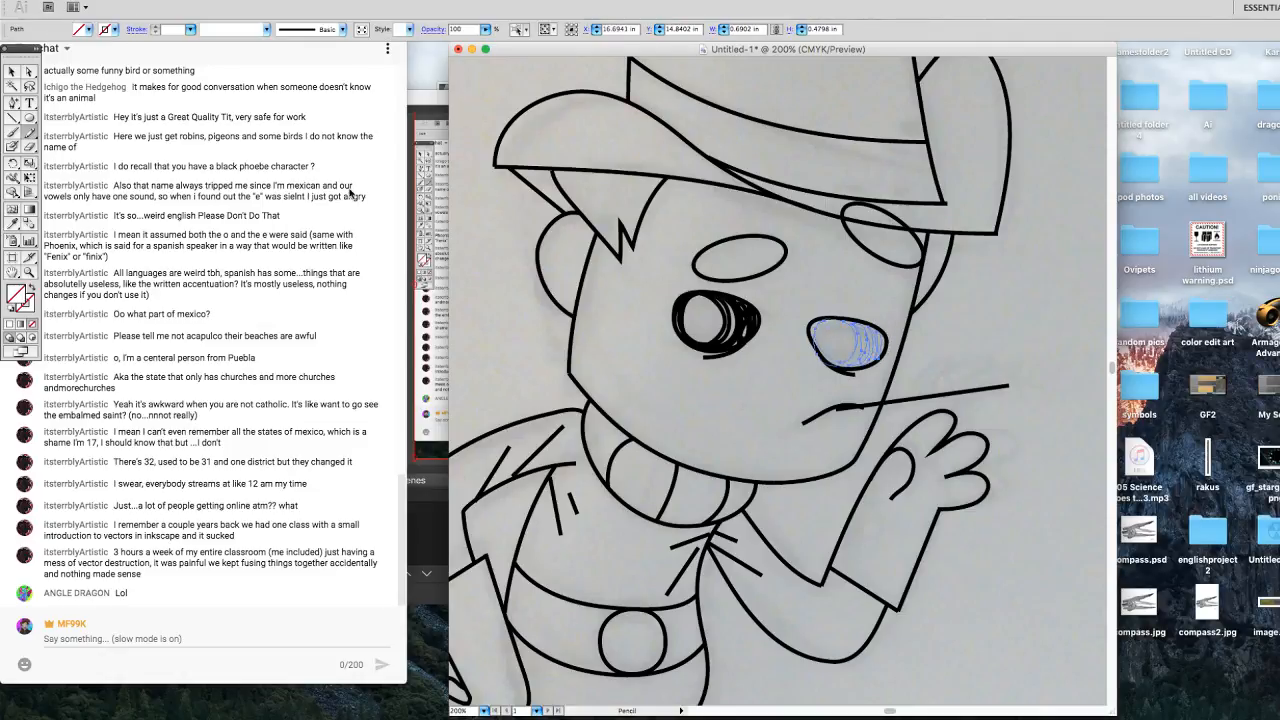
left_click(190, 30)
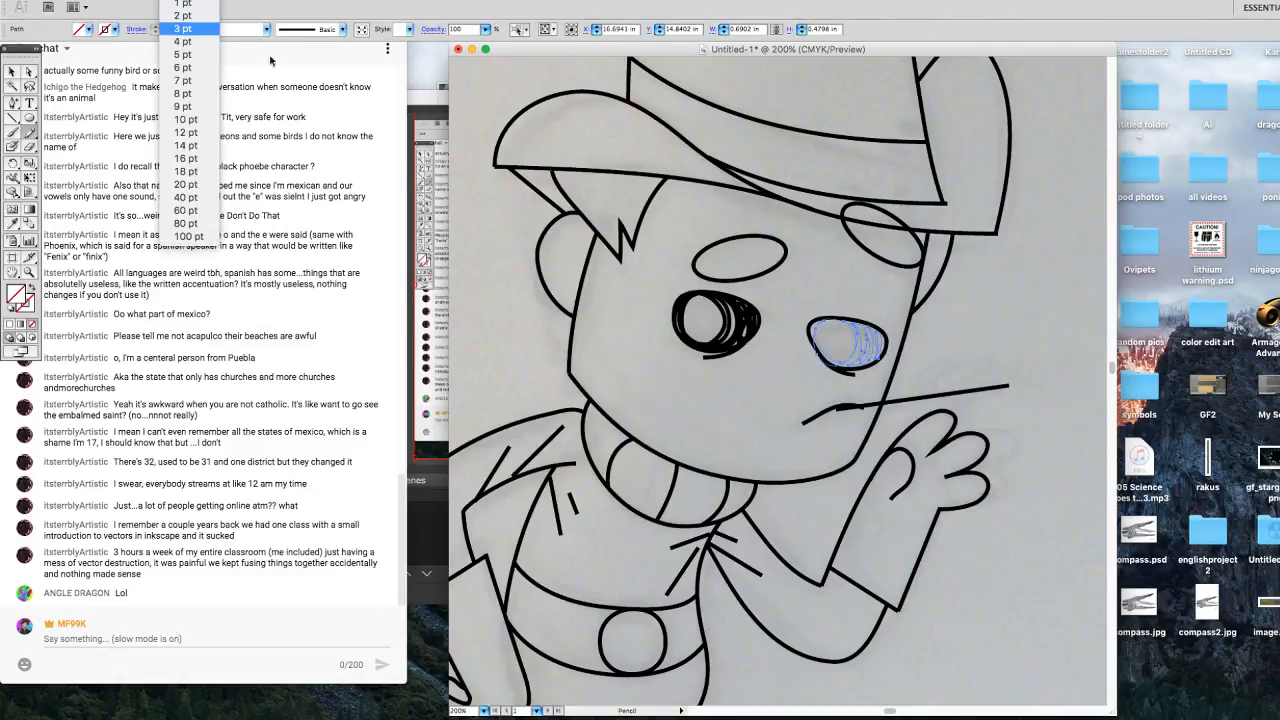
left_click(187, 56)
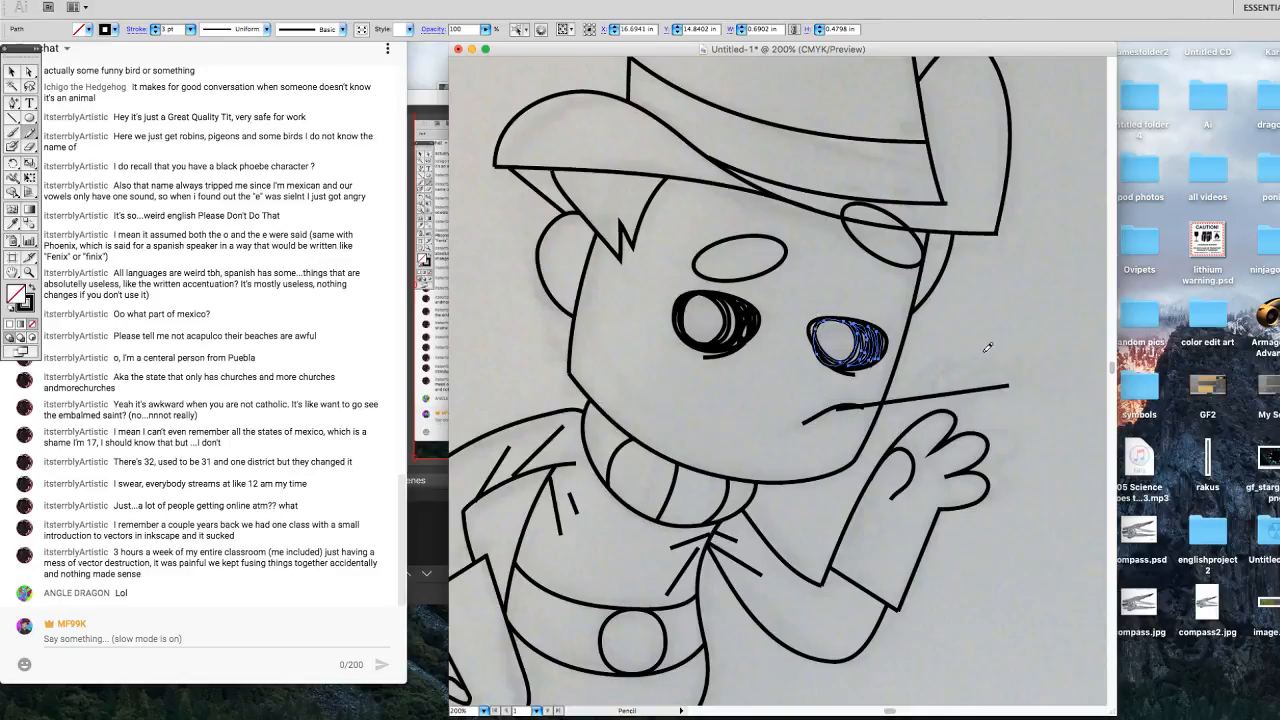
Add a short Pencil stroke about 0.03 by 0.13 in along the second eye's left edge.
left_click_drag(985, 348, 998, 353)
key("Delete")
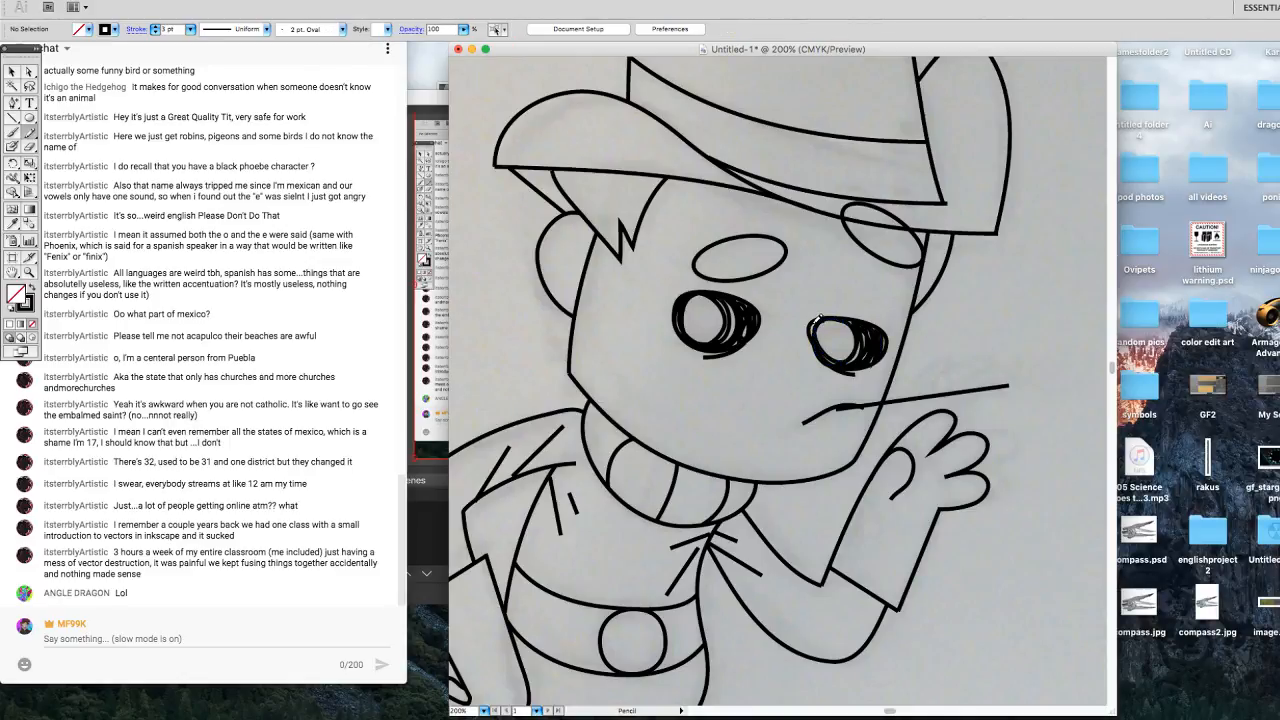
left_click_drag(815, 327, 811, 336)
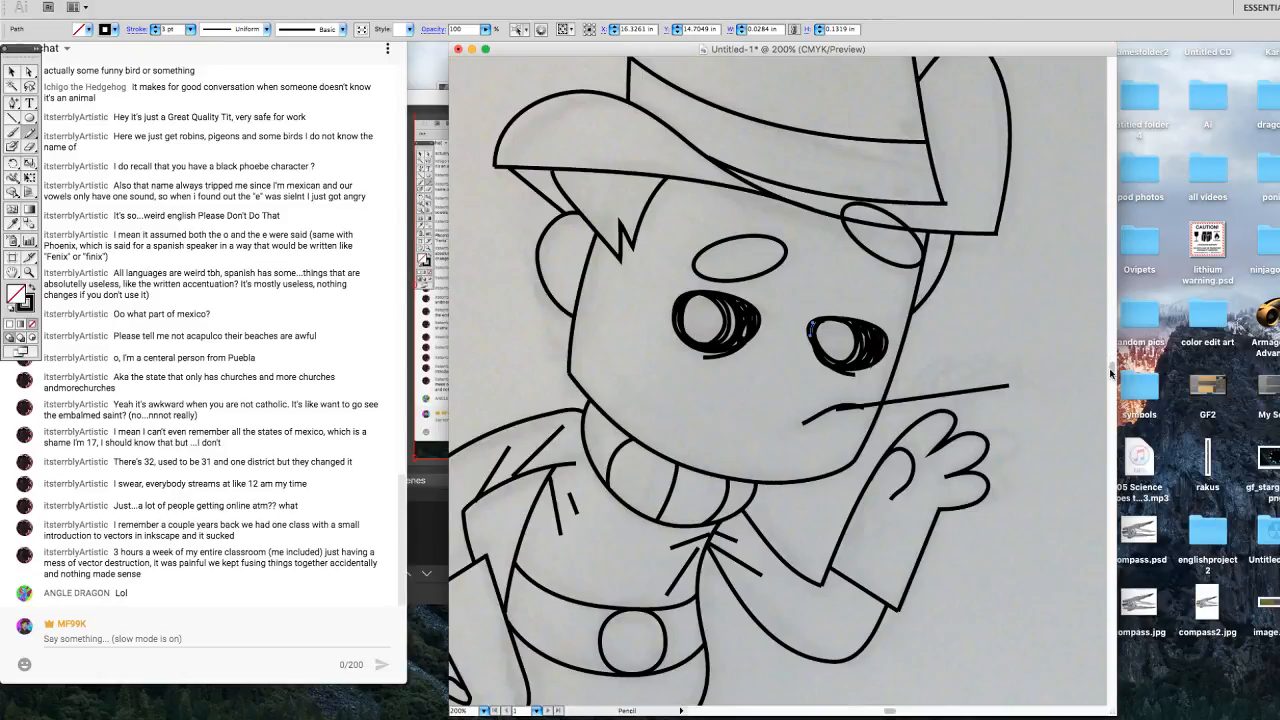
Try a small ellipse about 0.13 by 0.11 in on the right end of the hat band.
scroll(1110, 373, "up", 5)
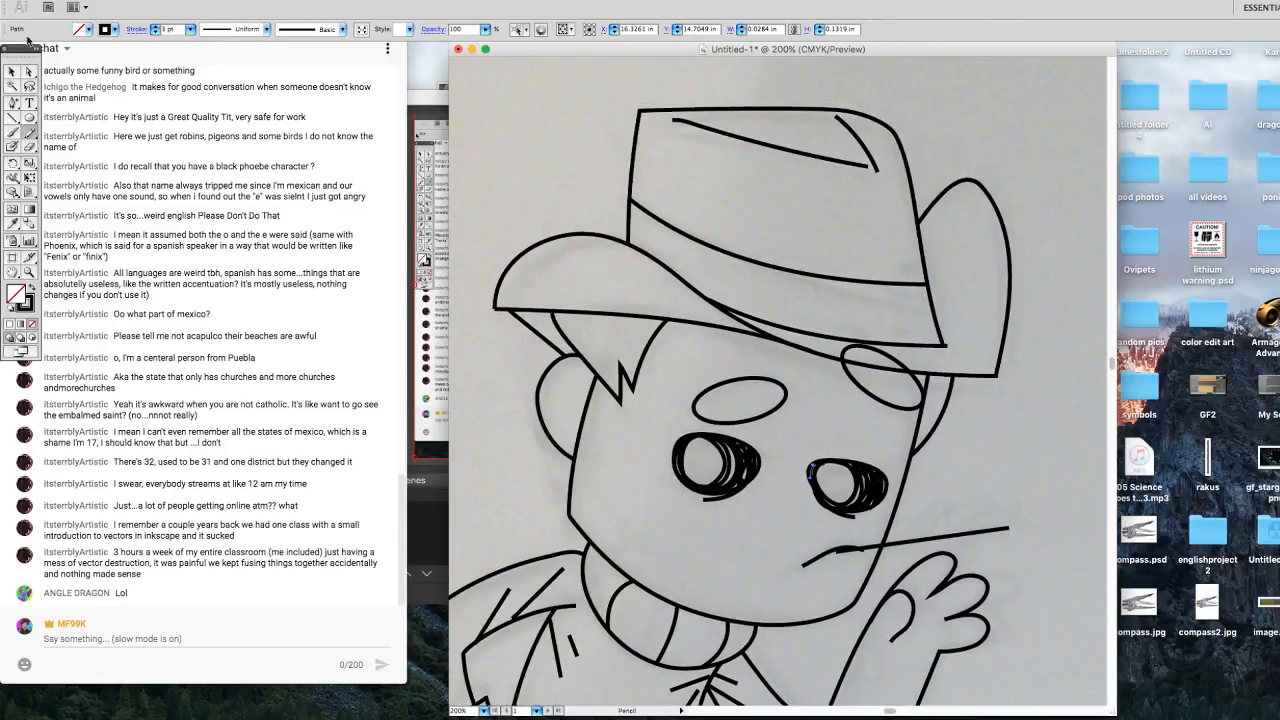
left_click(30, 118)
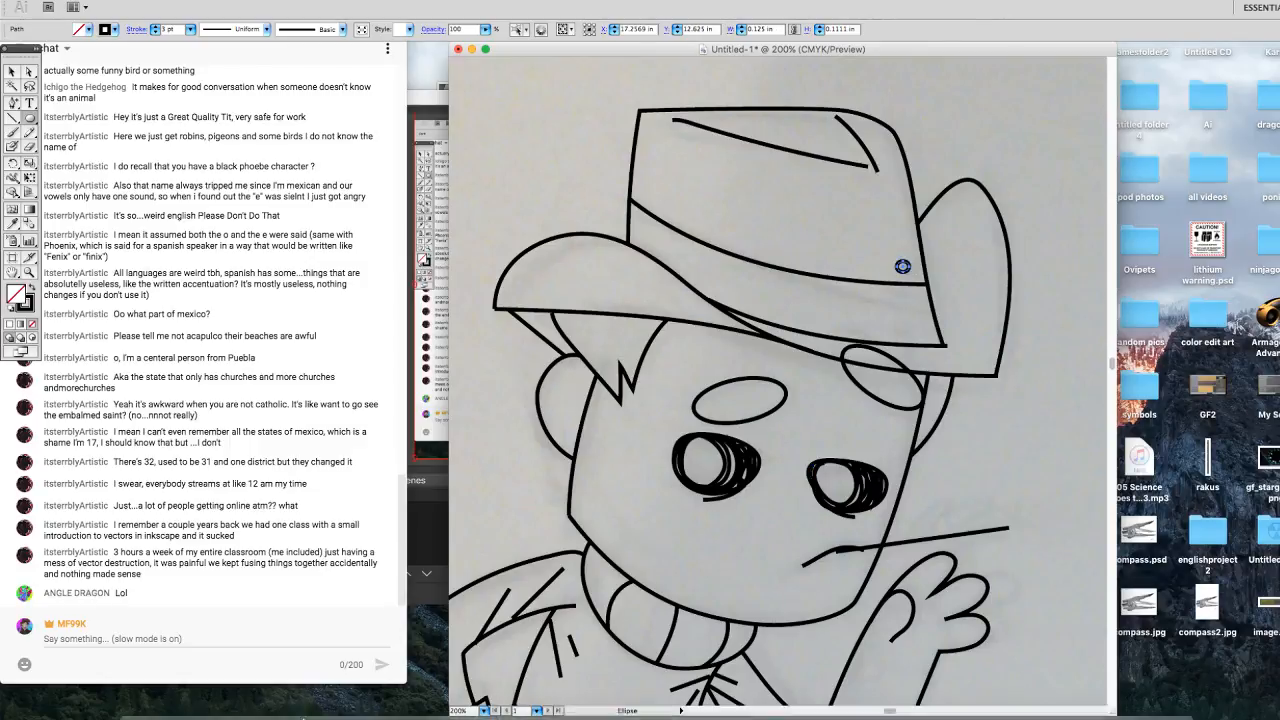
Switch to the browser and view the Ranchernikola reference image in the DeviantArt Sta.sh.
left_click(303, 697)
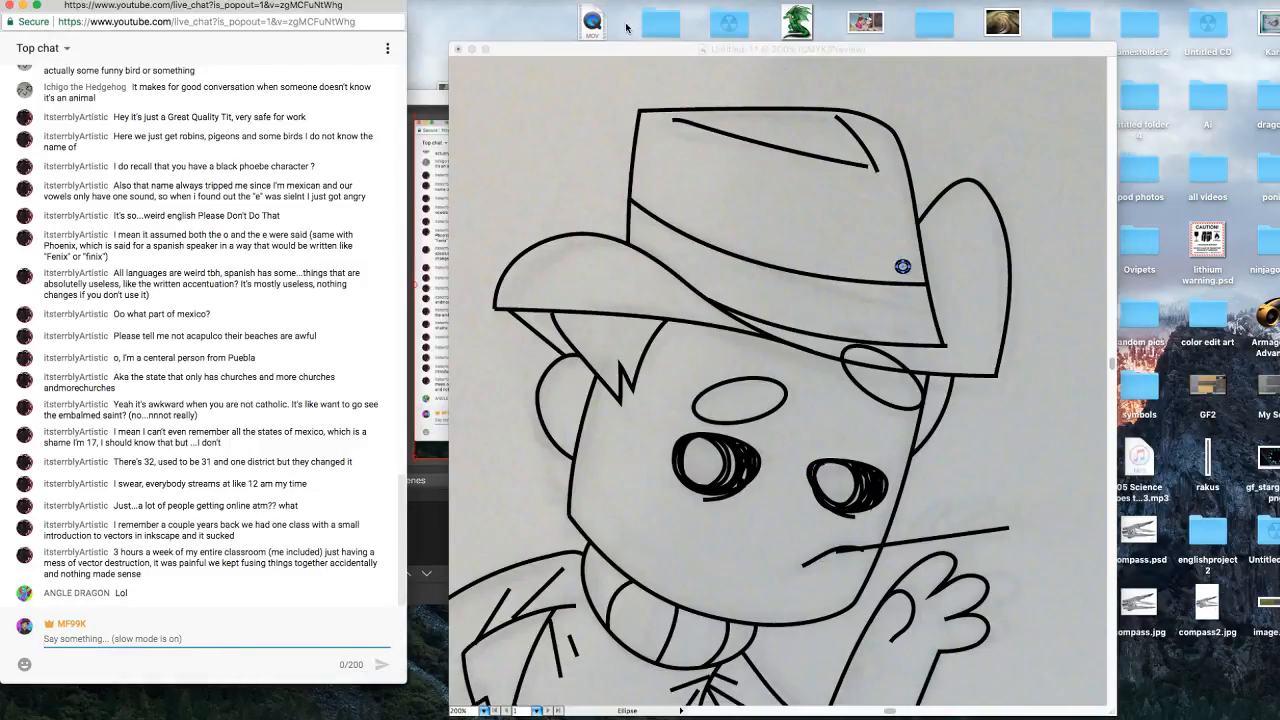
mouse_move(812, 712)
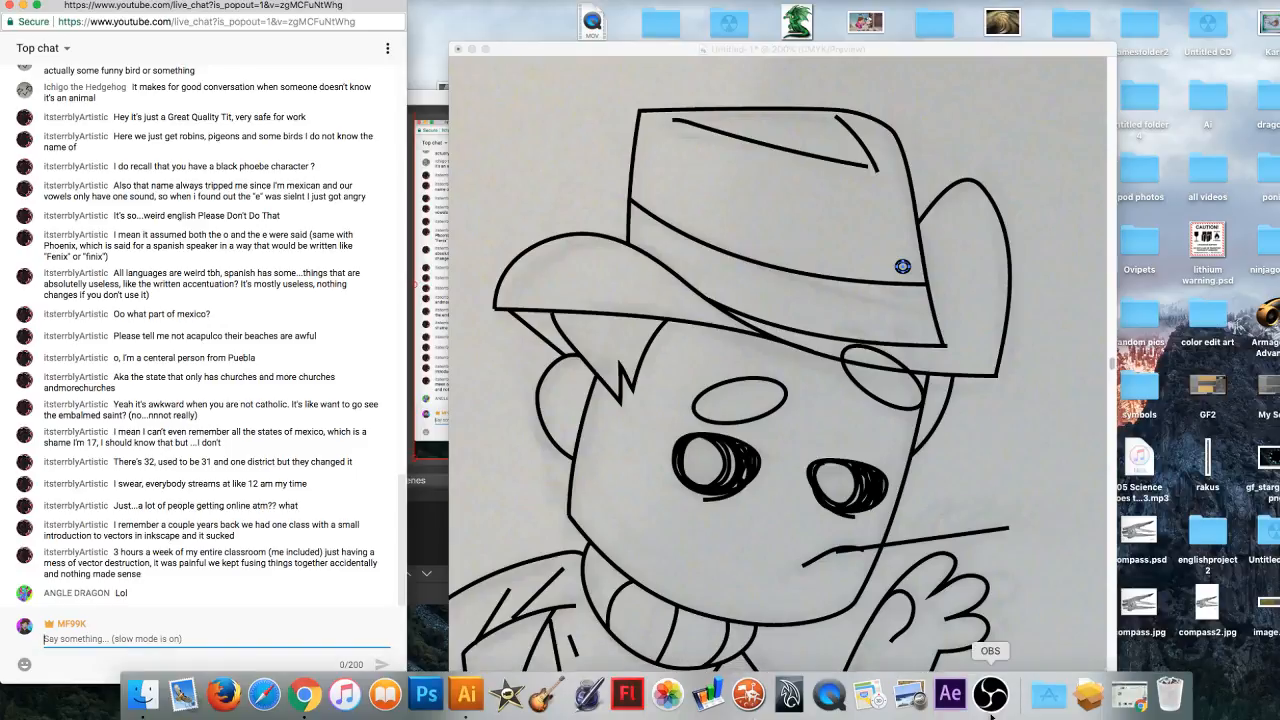
left_click(1127, 697)
mouse_move(676, 64)
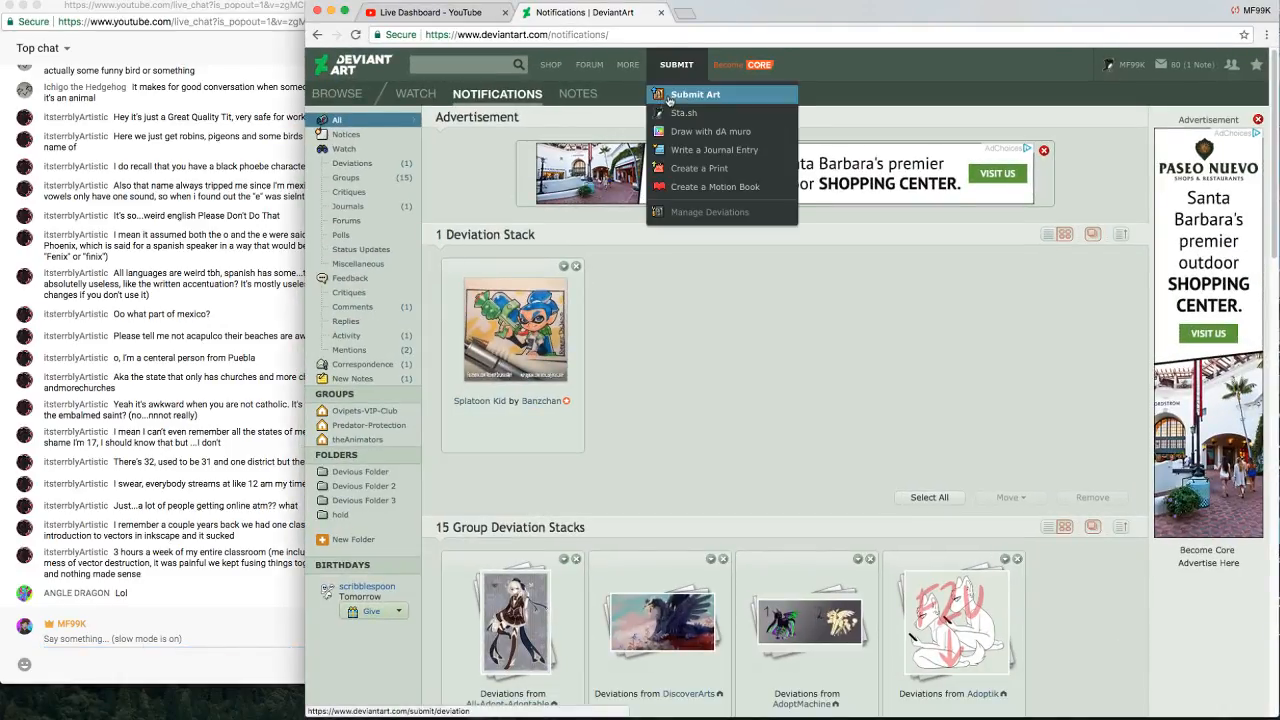
left_click(670, 113)
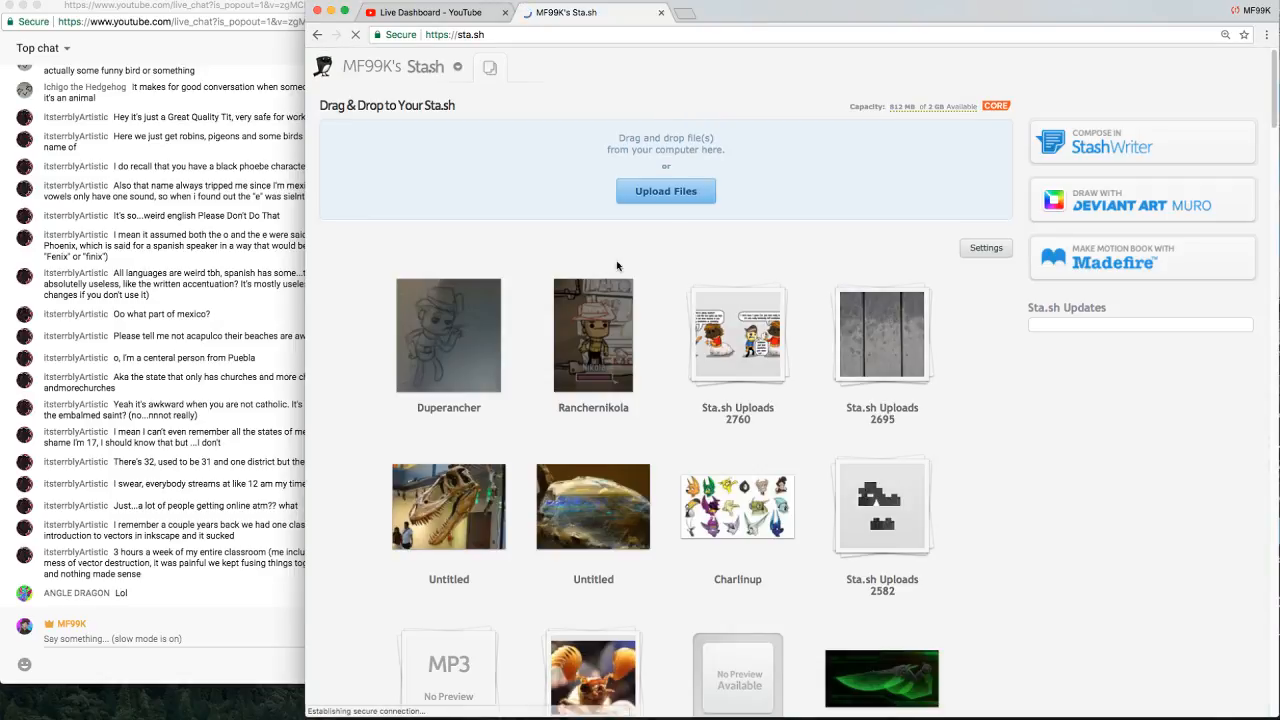
left_click(582, 360)
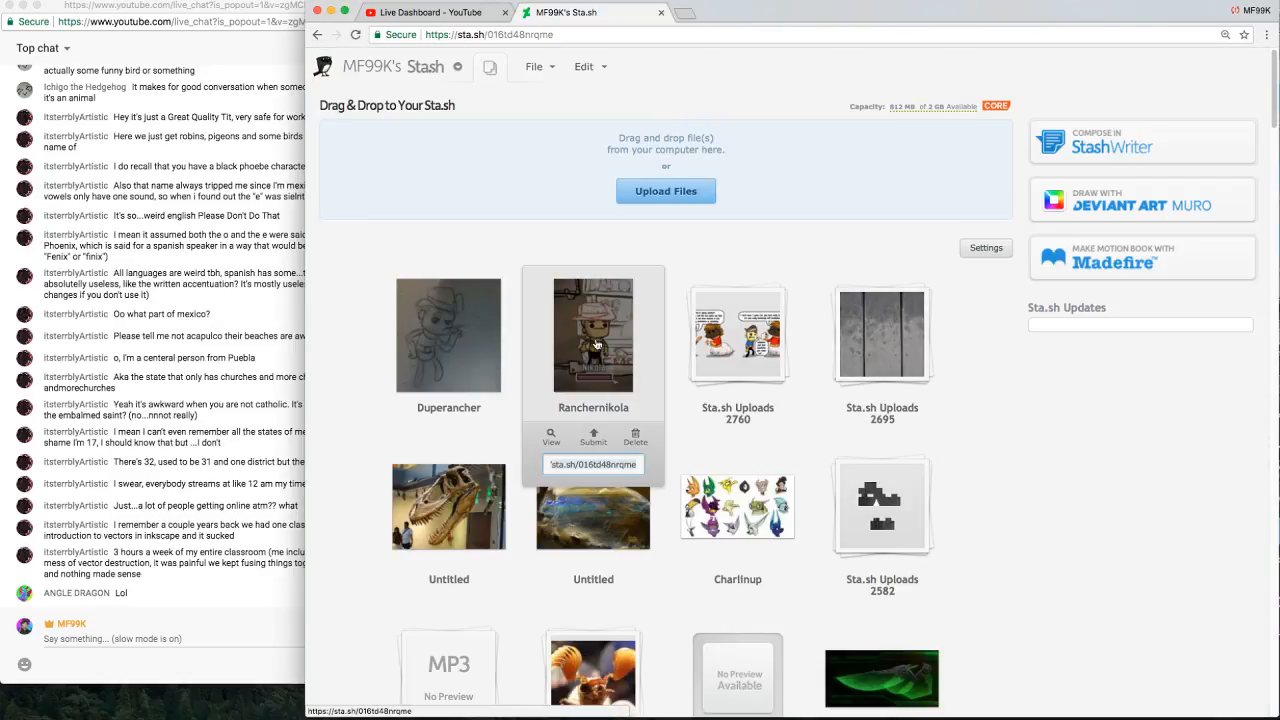
left_click(590, 343)
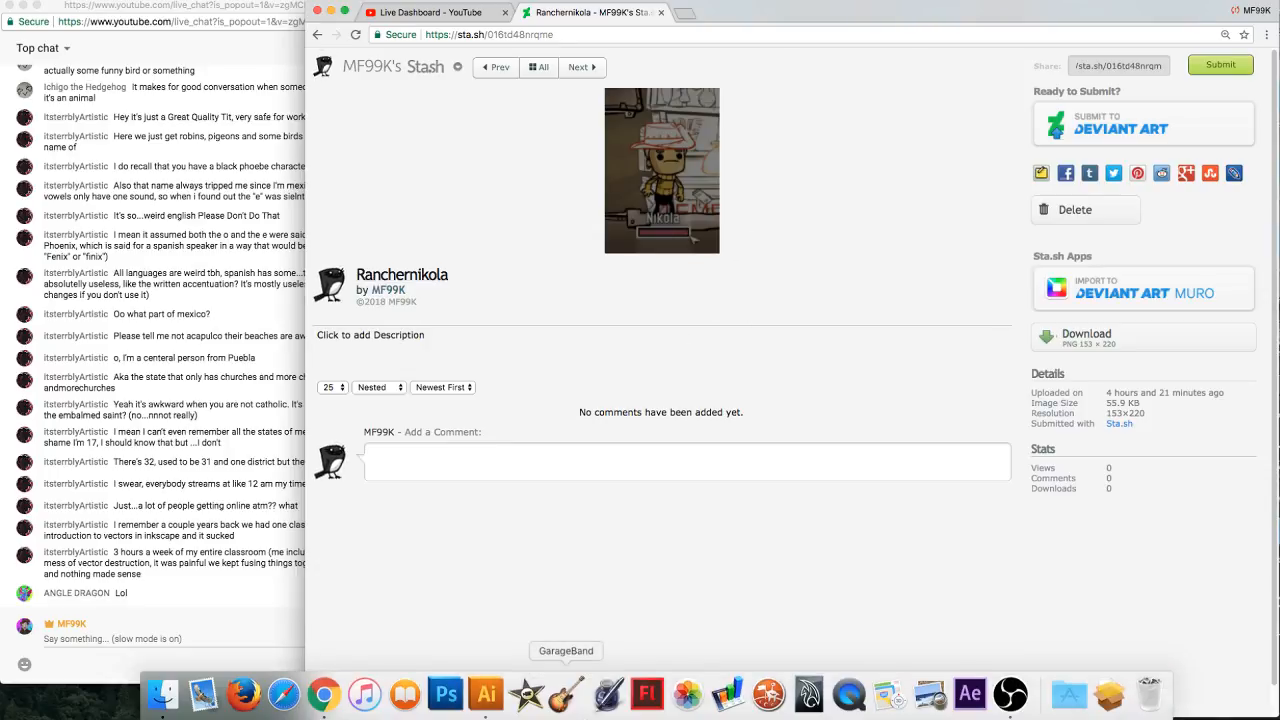
Return to Illustrator and replace the small hat-band ellipse with a tall narrow one about 0.29 by 0.90 in beside the hat.
left_click(480, 705)
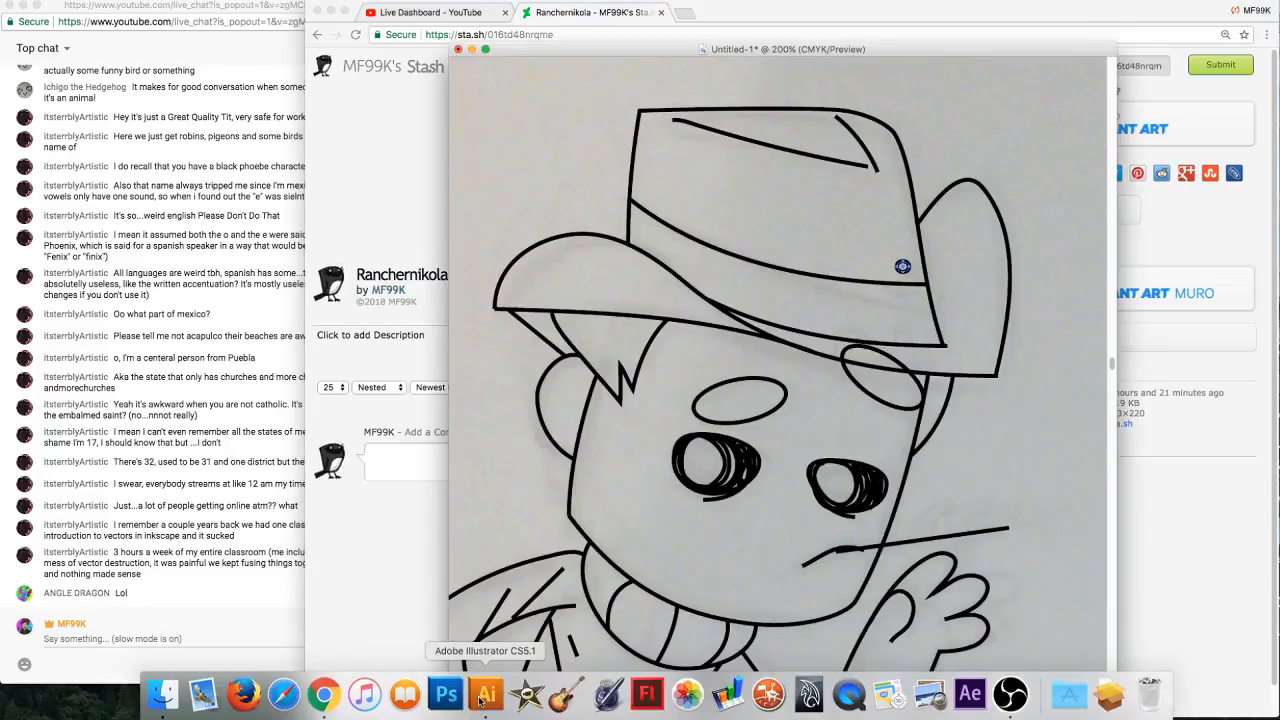
key("Delete")
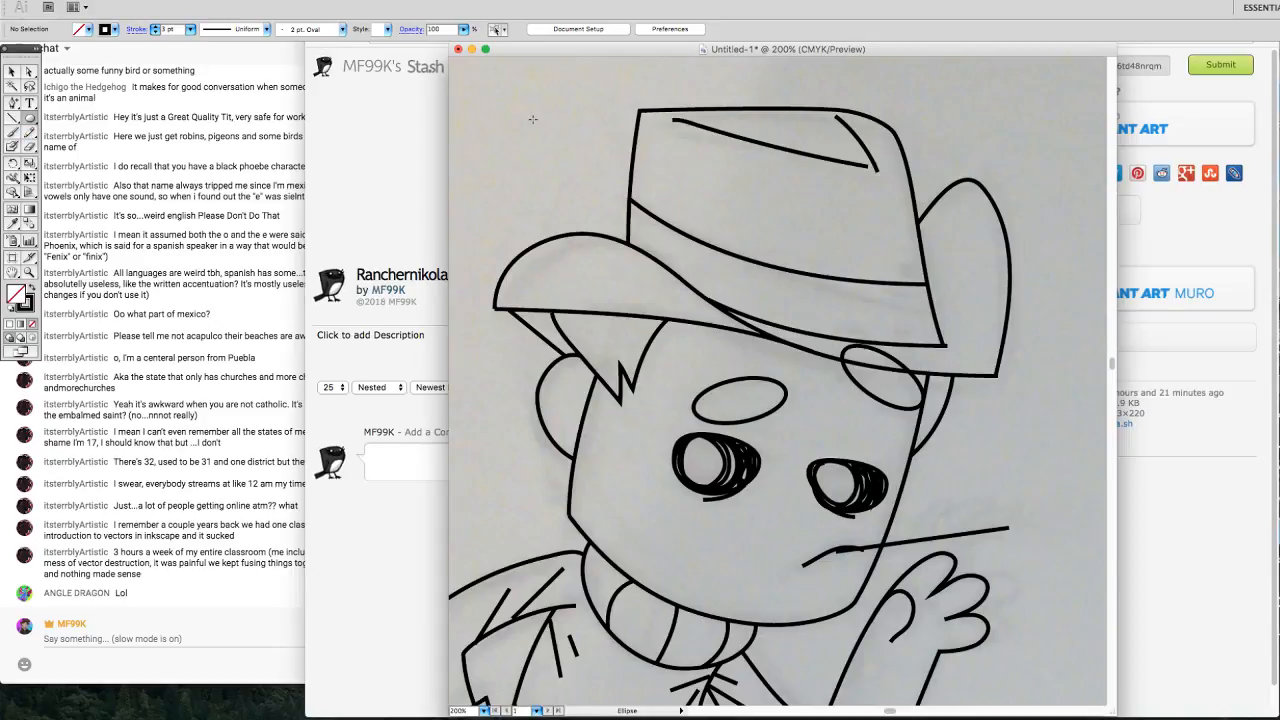
left_click_drag(531, 109, 561, 200)
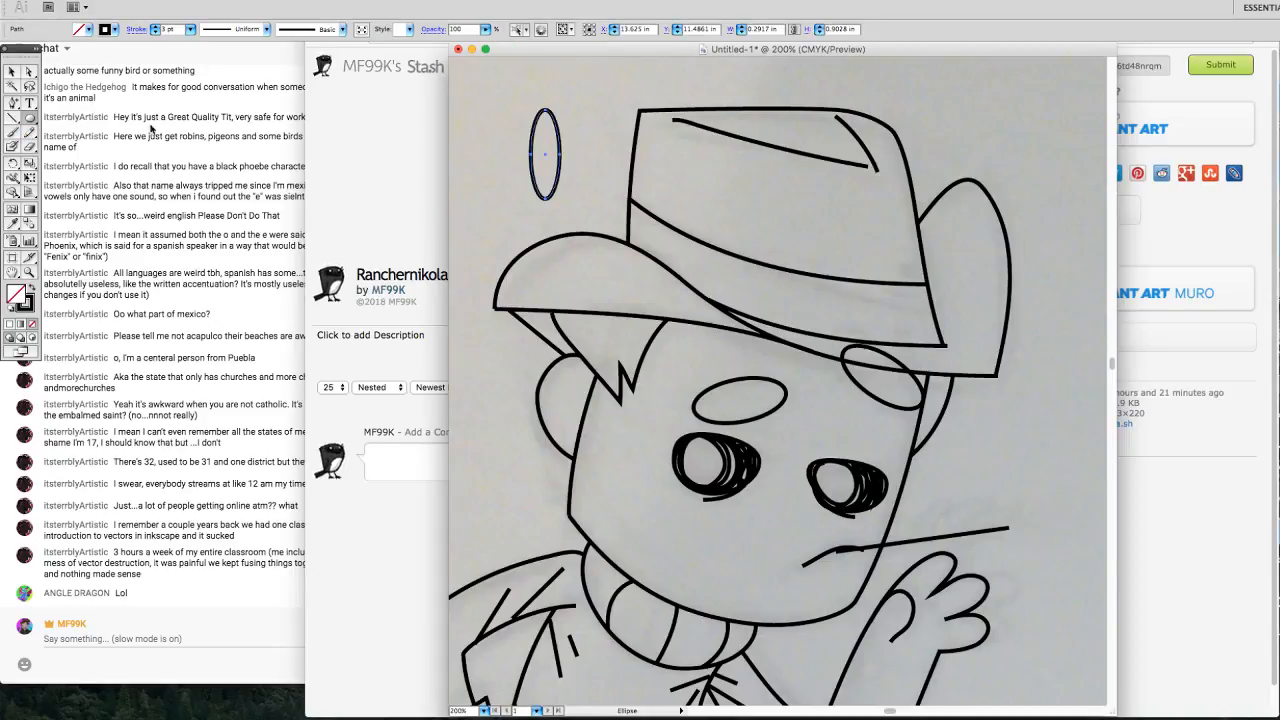
Widen the tall ellipse's bottom curve and raise its top anchor to form a tapered tooth shape about 1.21 in tall.
left_click(31, 73)
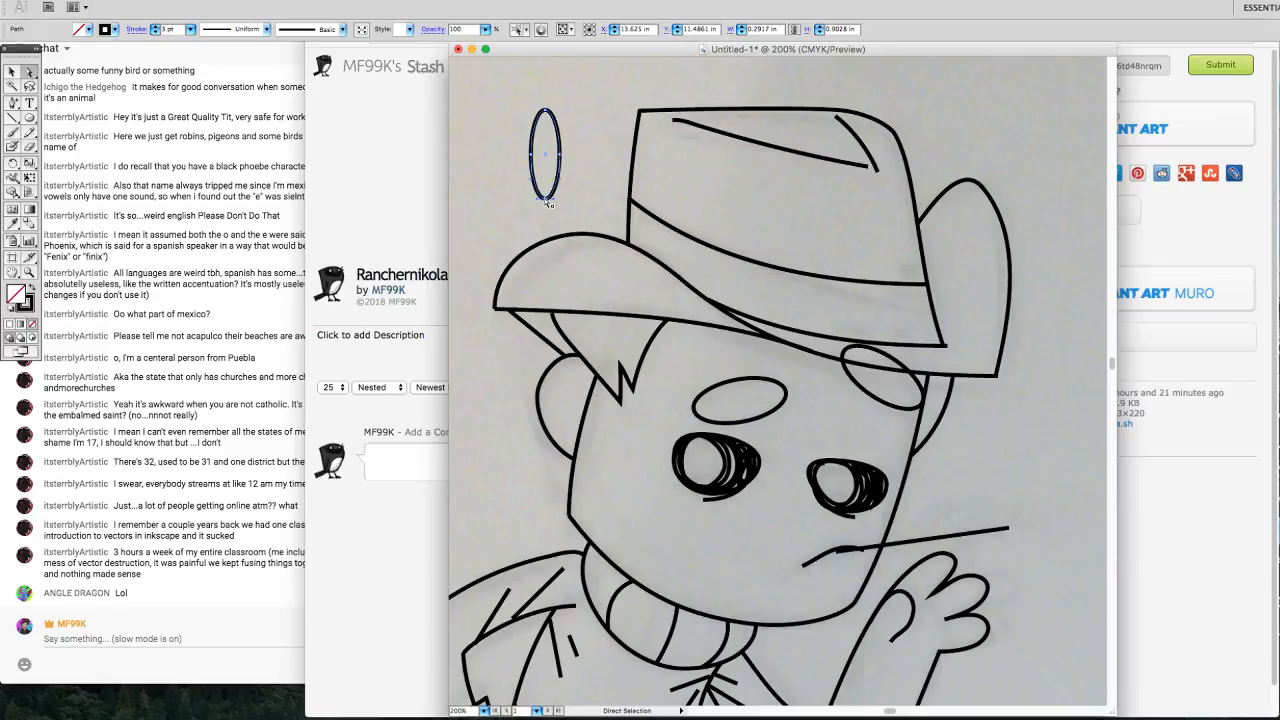
mouse_move(548, 203)
left_mouse_down()
mouse_move(569, 204)
mouse_move(526, 201)
mouse_move(583, 212)
mouse_move(545, 204)
left_mouse_up()
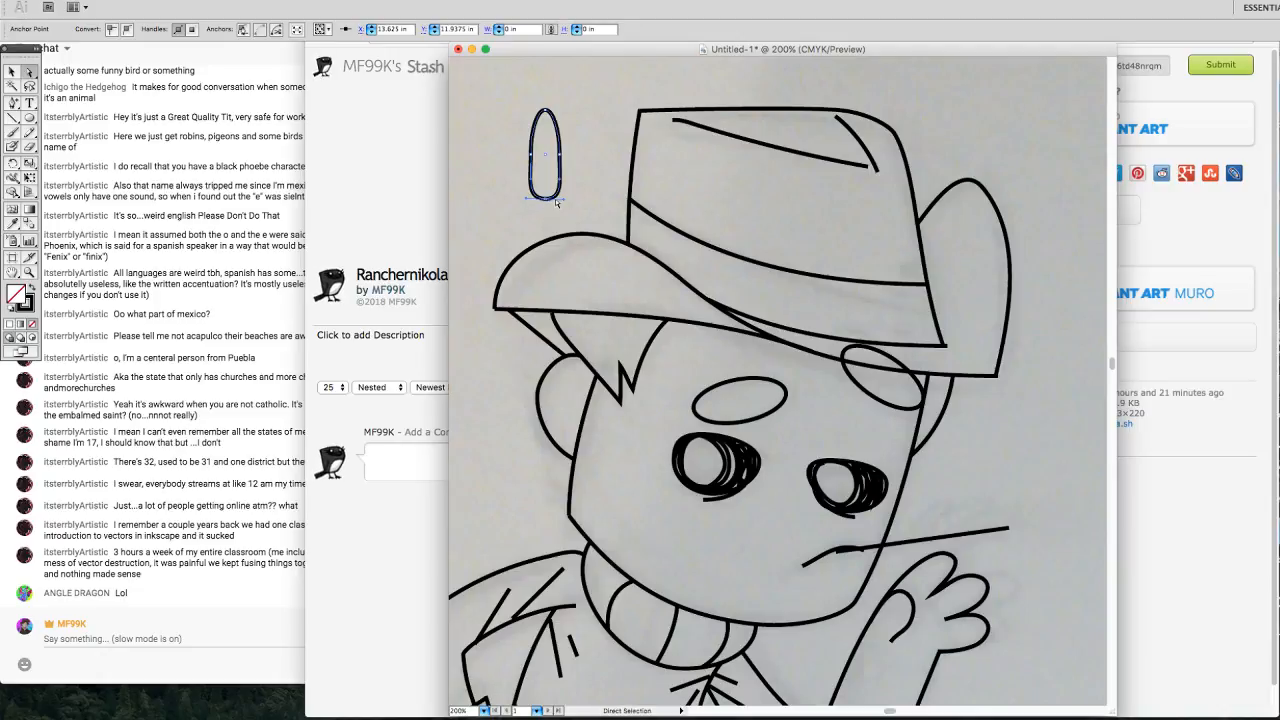
left_click(545, 109)
key("Up")
key("Up")
key("Up")
key("Up")
key("Up")
key("Up")
key("Up")
key("Up")
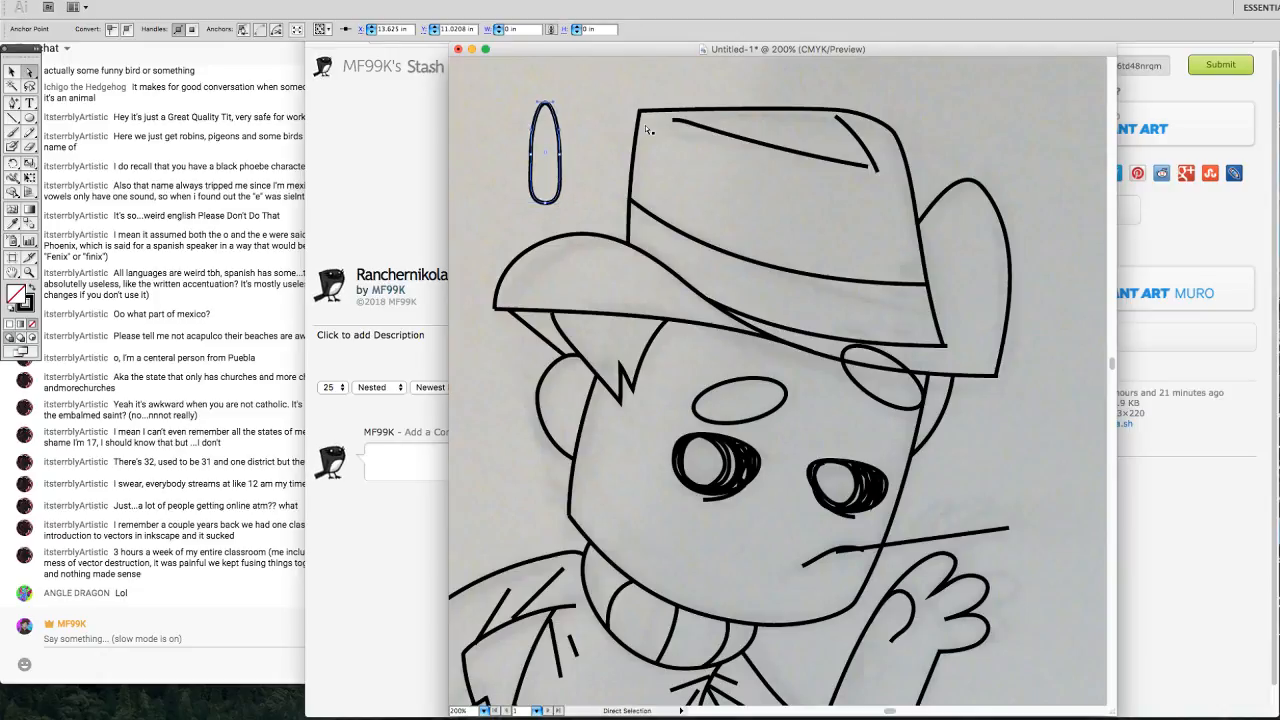
key("Up")
key("Up")
key("Up")
key("Up")
key("Up")
key("Up")
key("Up")
key("Up")
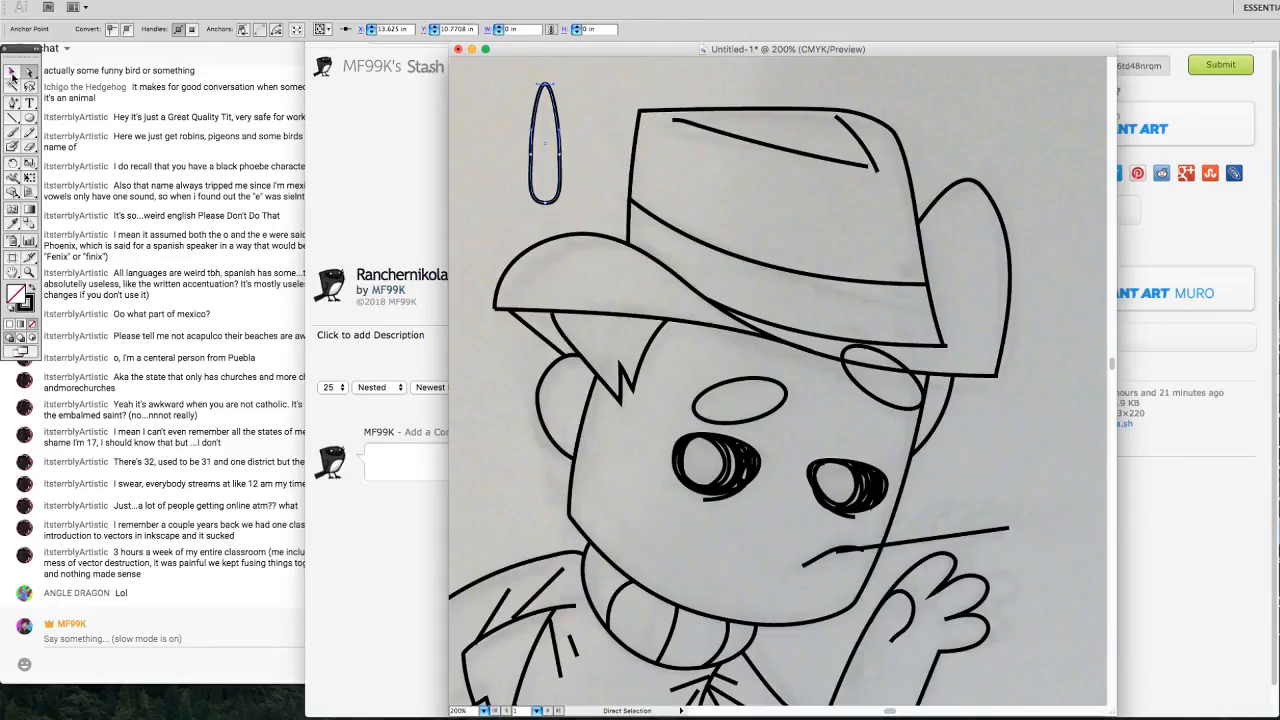
Move the tapered shape onto the right end of the hat band and tilt it slightly to the left.
left_click(12, 72)
left_click_drag(556, 120, 914, 282)
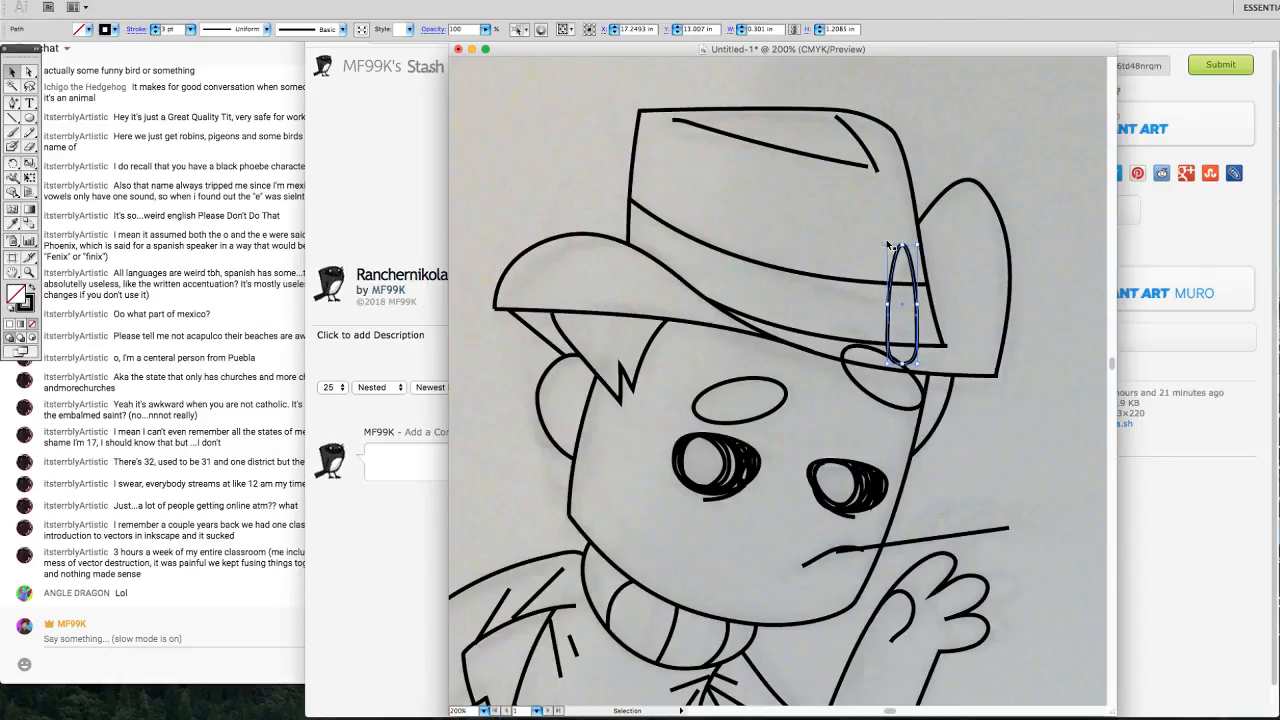
left_click_drag(887, 241, 880, 244)
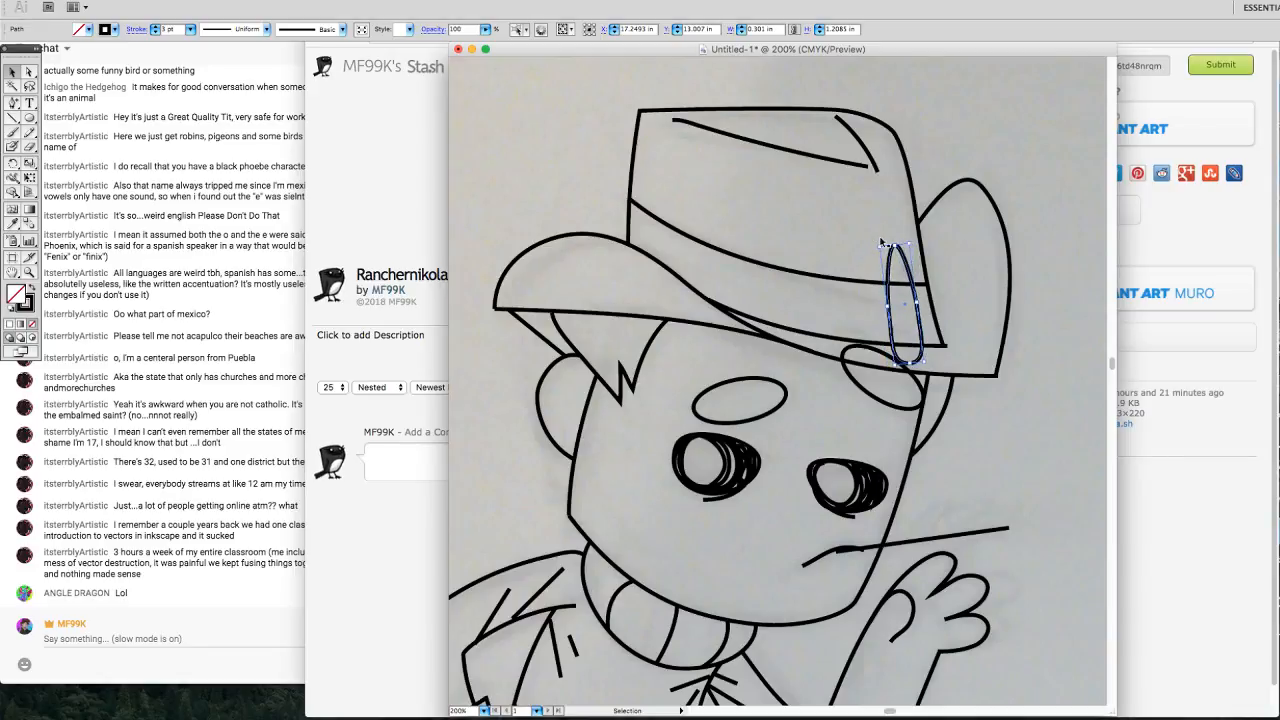
Place a copy of the tapered shape to the left of the original on the hat band.
key("super+c")
left_click(912, 323)
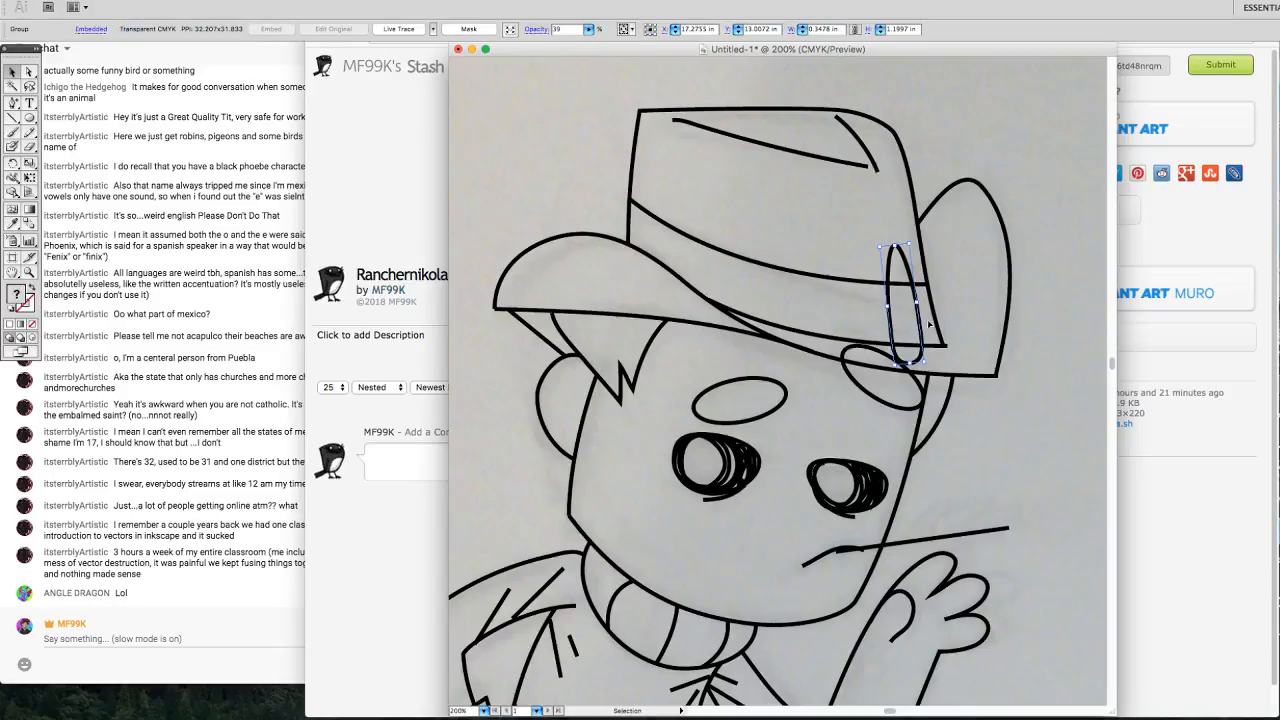
key("super+z")
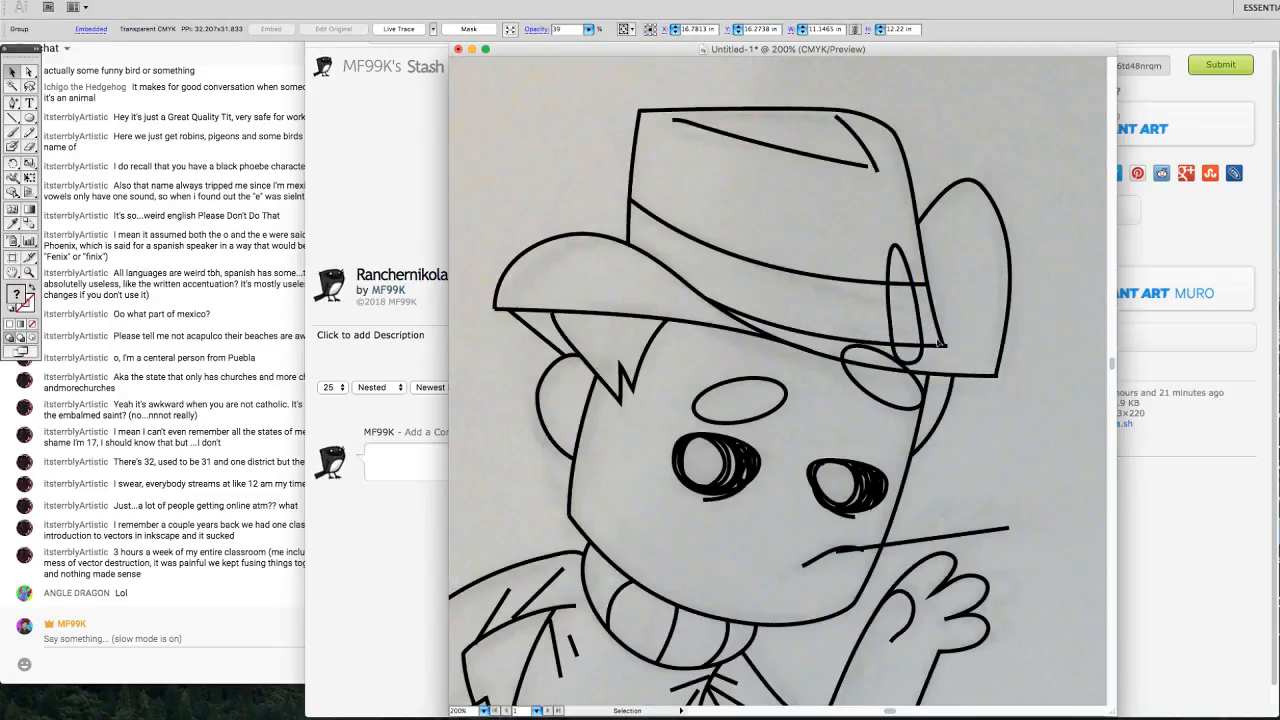
left_click_drag(920, 332, 857, 323)
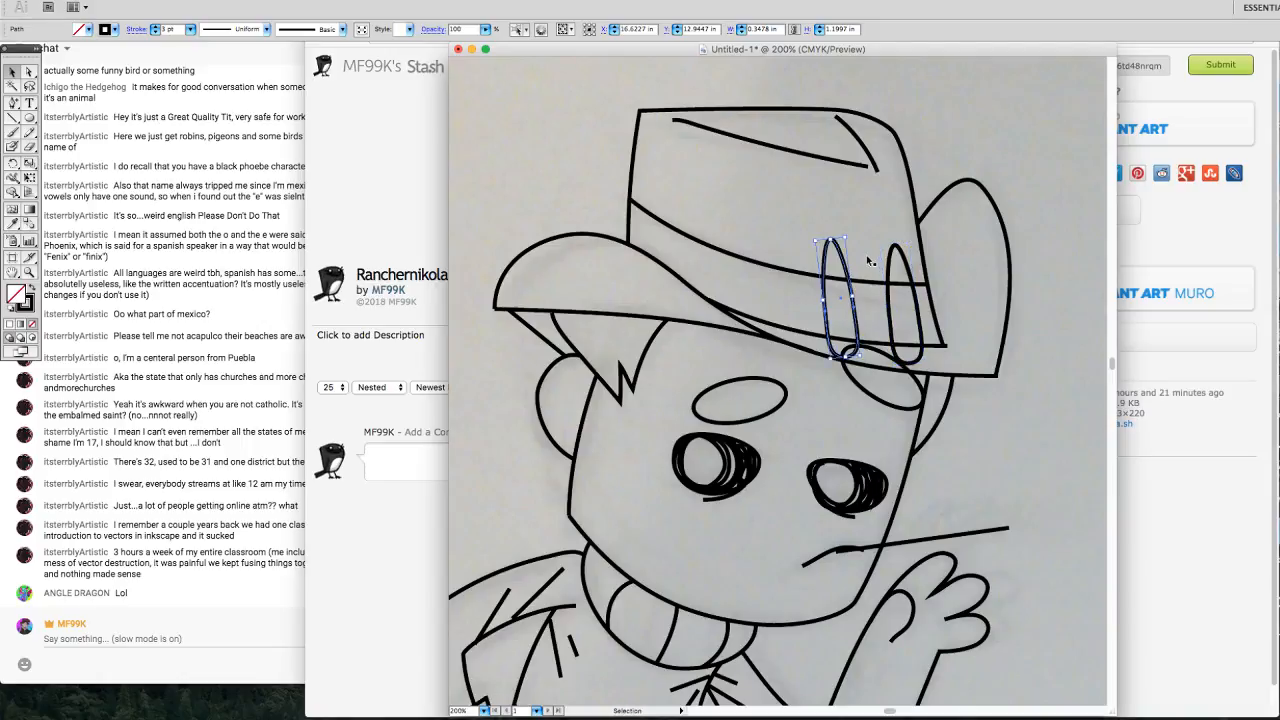
Tilt the copied tooth shape to the right and place three more copies leftward along the hat band, following its curve.
left_click(852, 234)
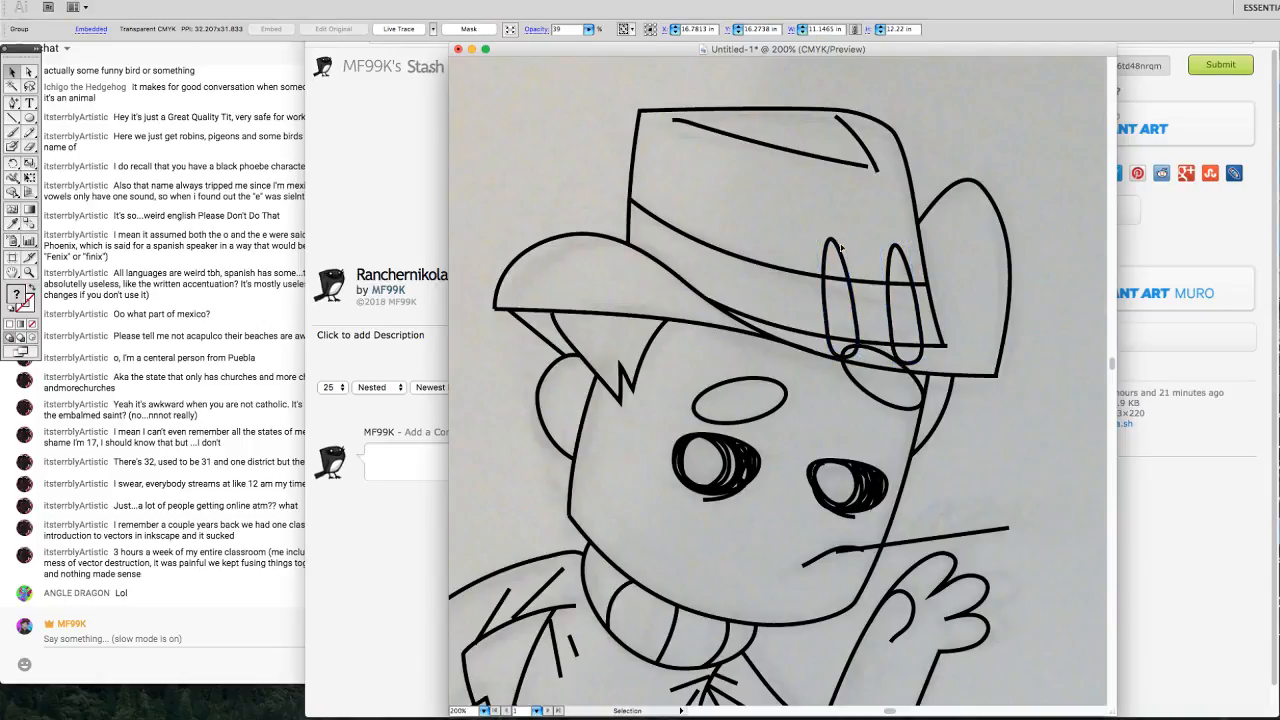
left_click(836, 247)
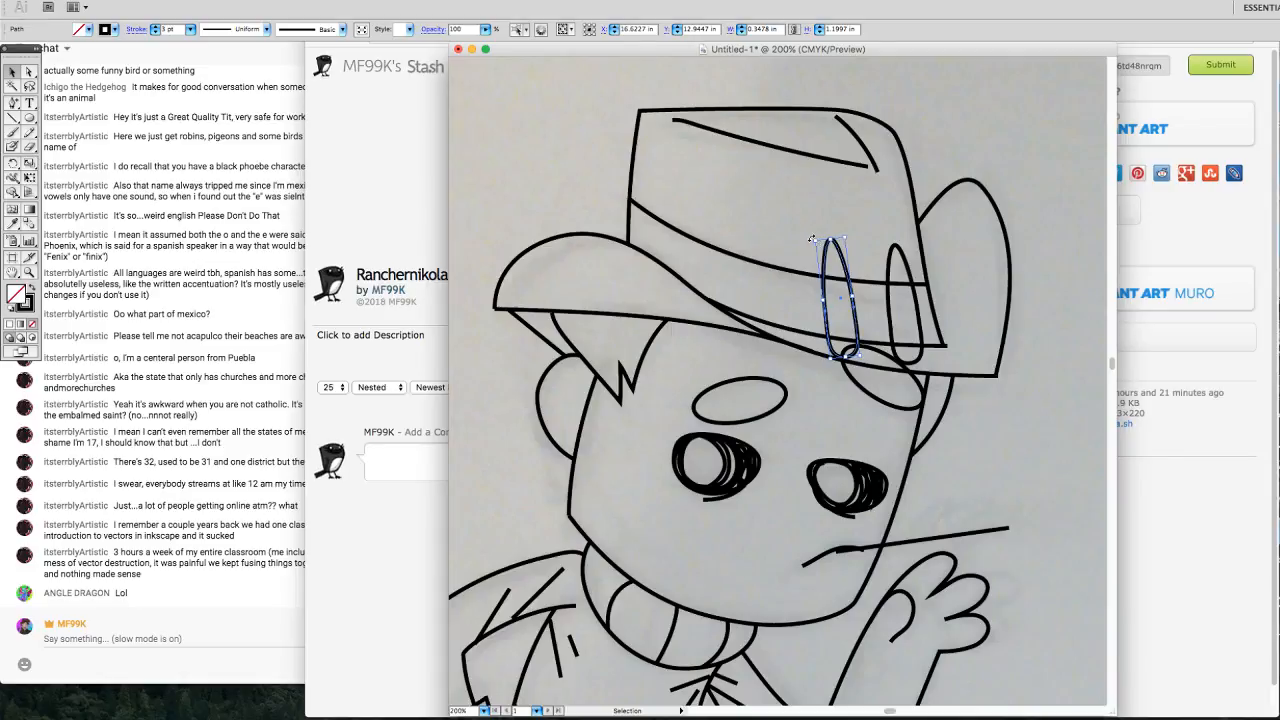
left_click_drag(812, 240, 665, 203)
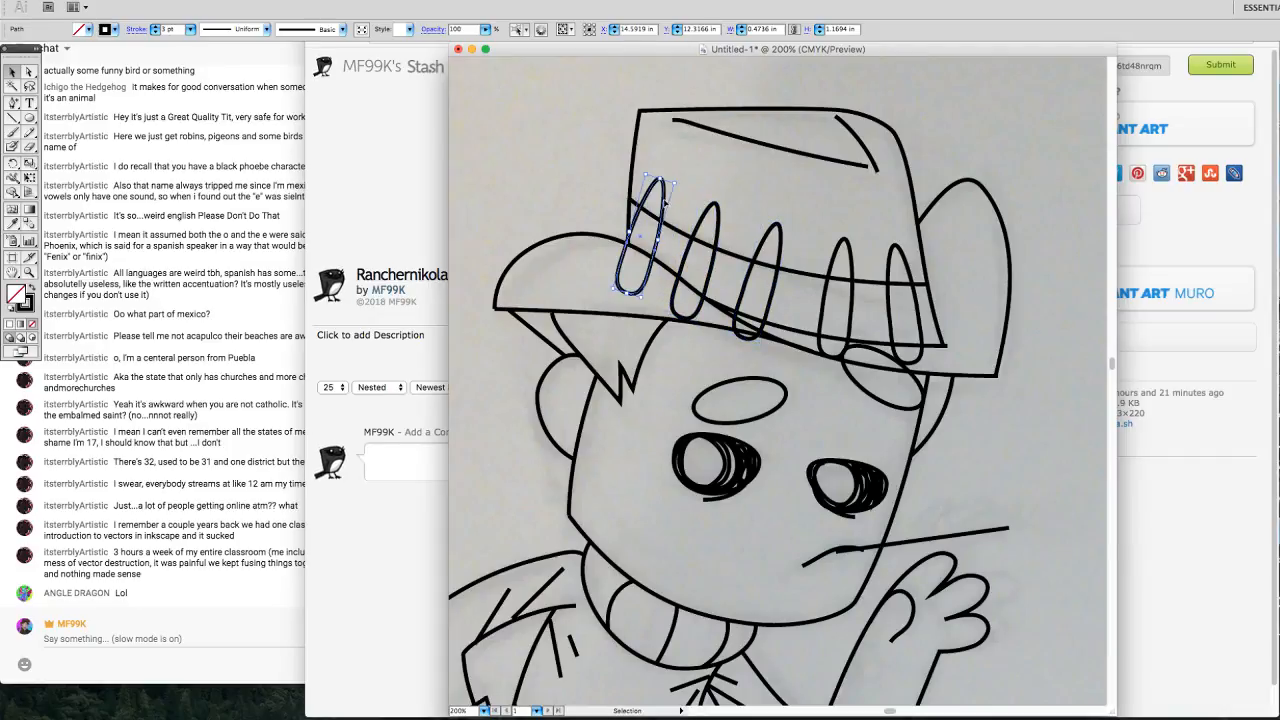
Combine all five tooth shapes on the hat band into one Live Paint group.
left_click(690, 258, "shift")
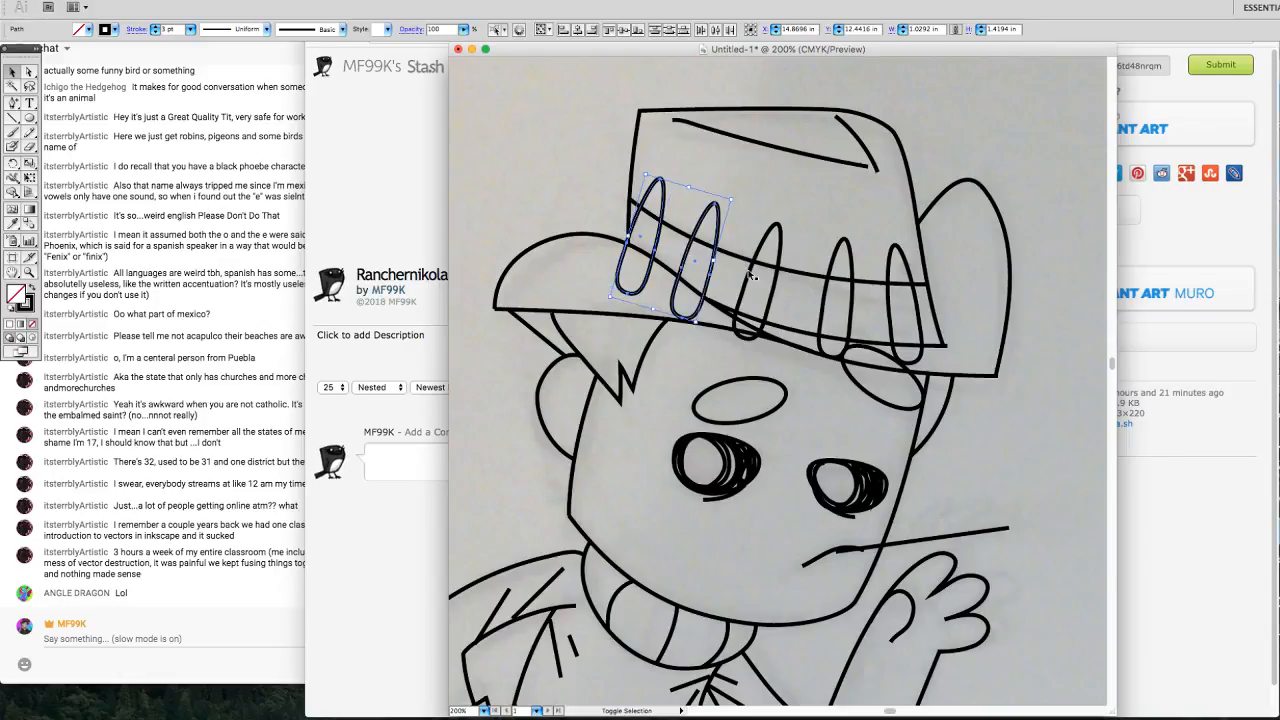
left_click(752, 276, "shift")
left_click(826, 310, "shift")
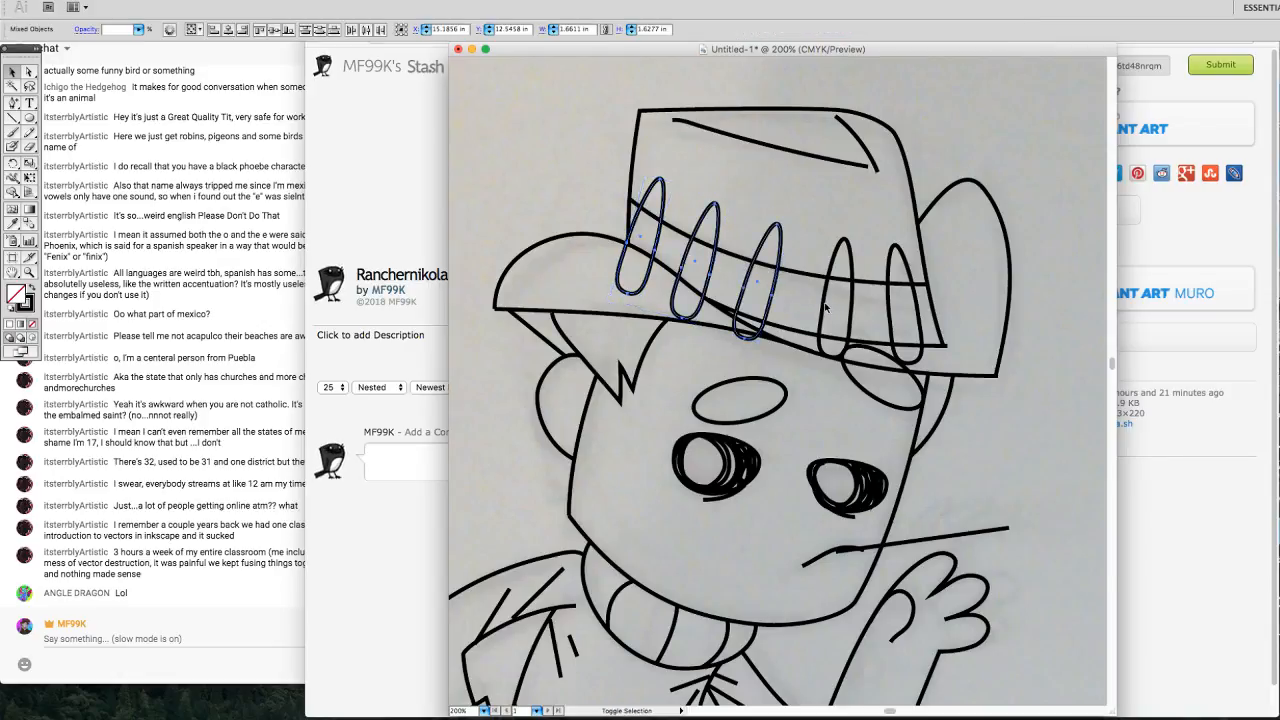
left_click(893, 318, "shift")
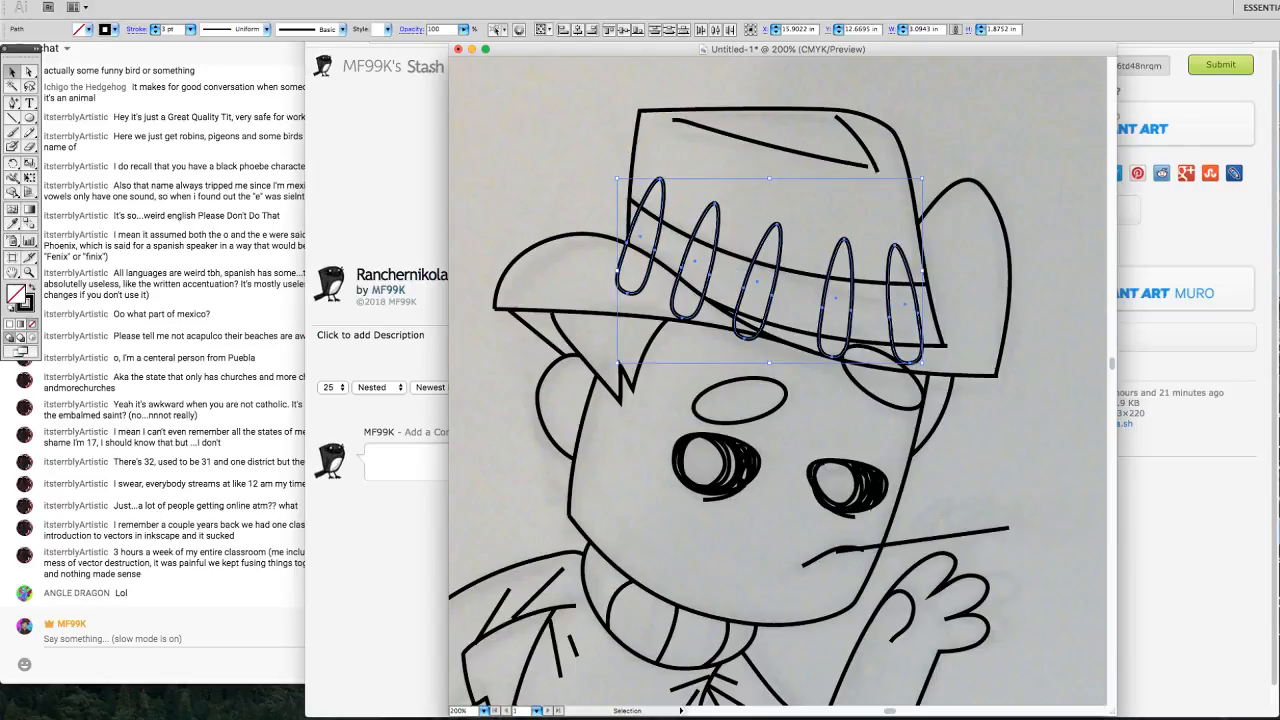
left_click(168, 1)
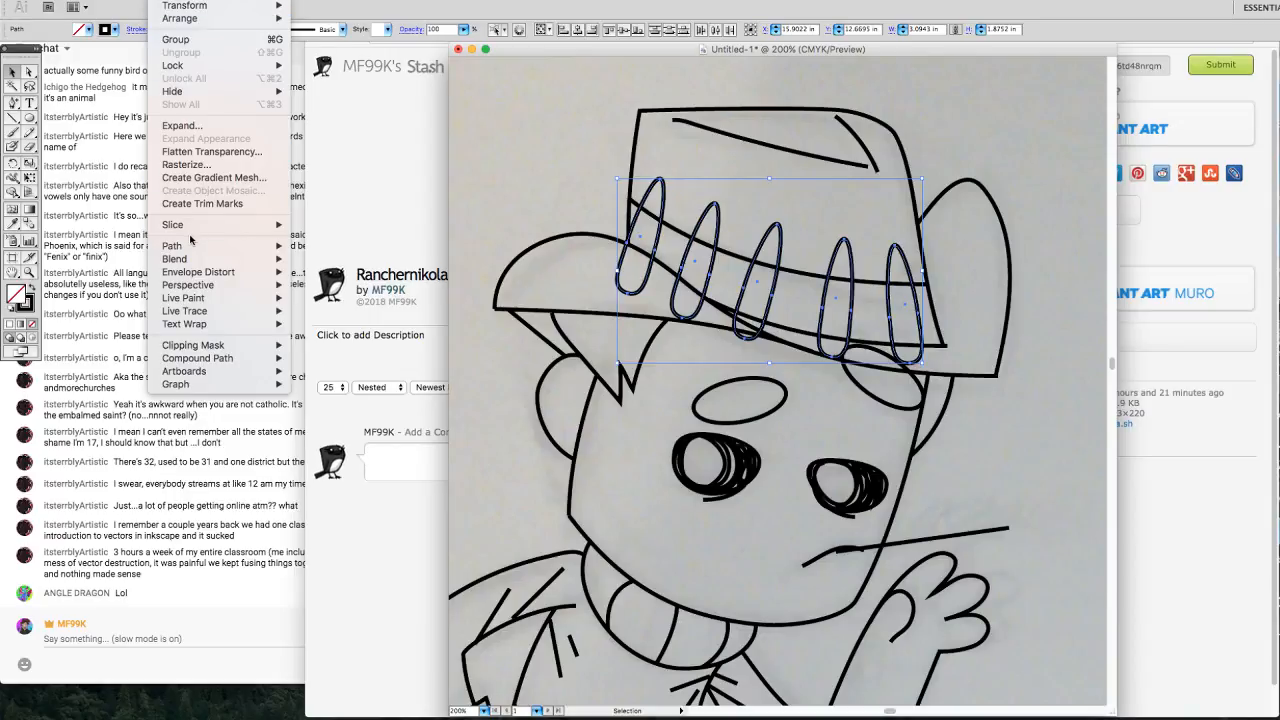
mouse_move(209, 301)
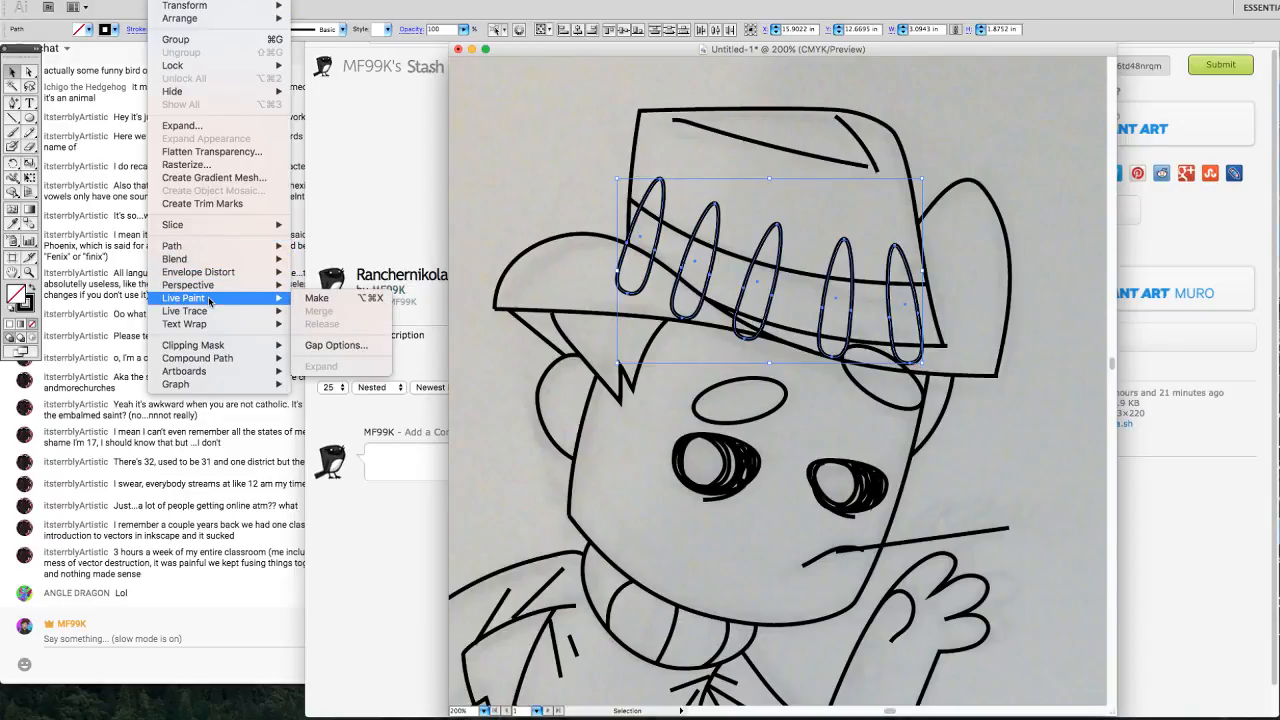
left_click(316, 298)
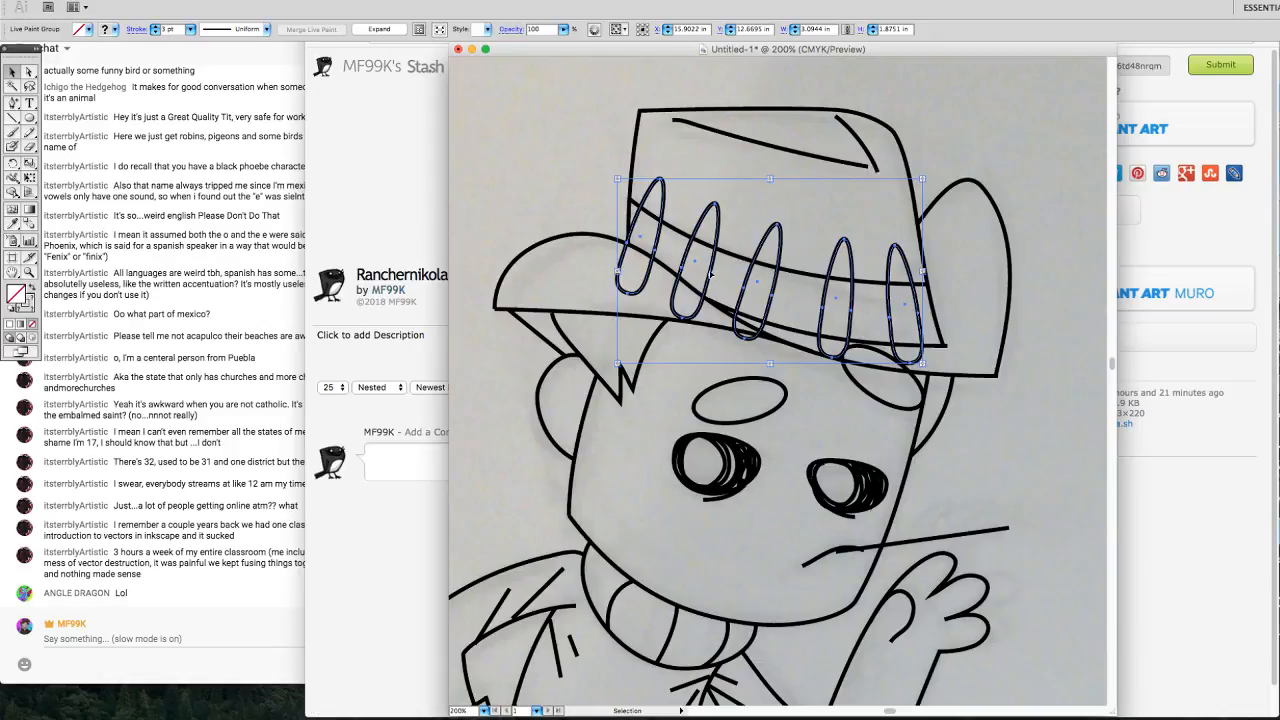
Isolate the Live Paint group and erase the two leftmost teeth below the hat band's upper line.
double_click(711, 274)
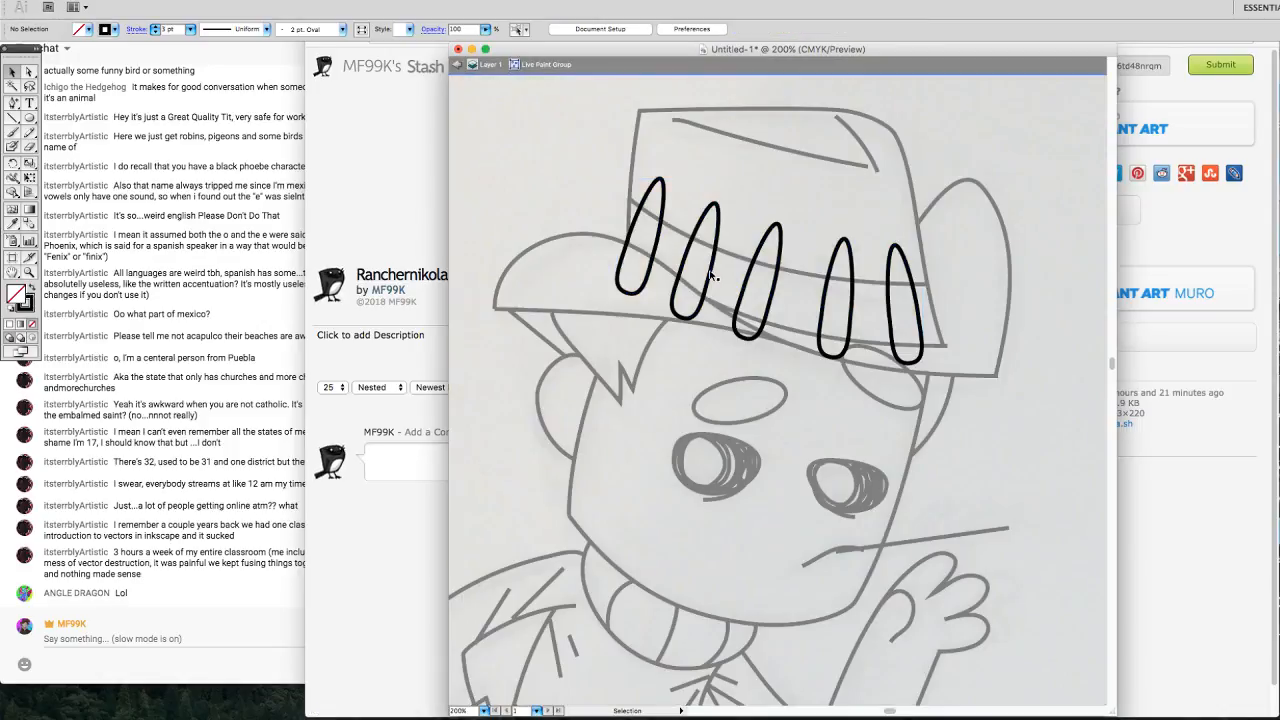
left_click(26, 146)
mouse_move(617, 252)
left_mouse_down()
mouse_move(696, 318)
mouse_move(616, 276)
mouse_move(640, 243)
mouse_move(712, 312)
left_mouse_up()
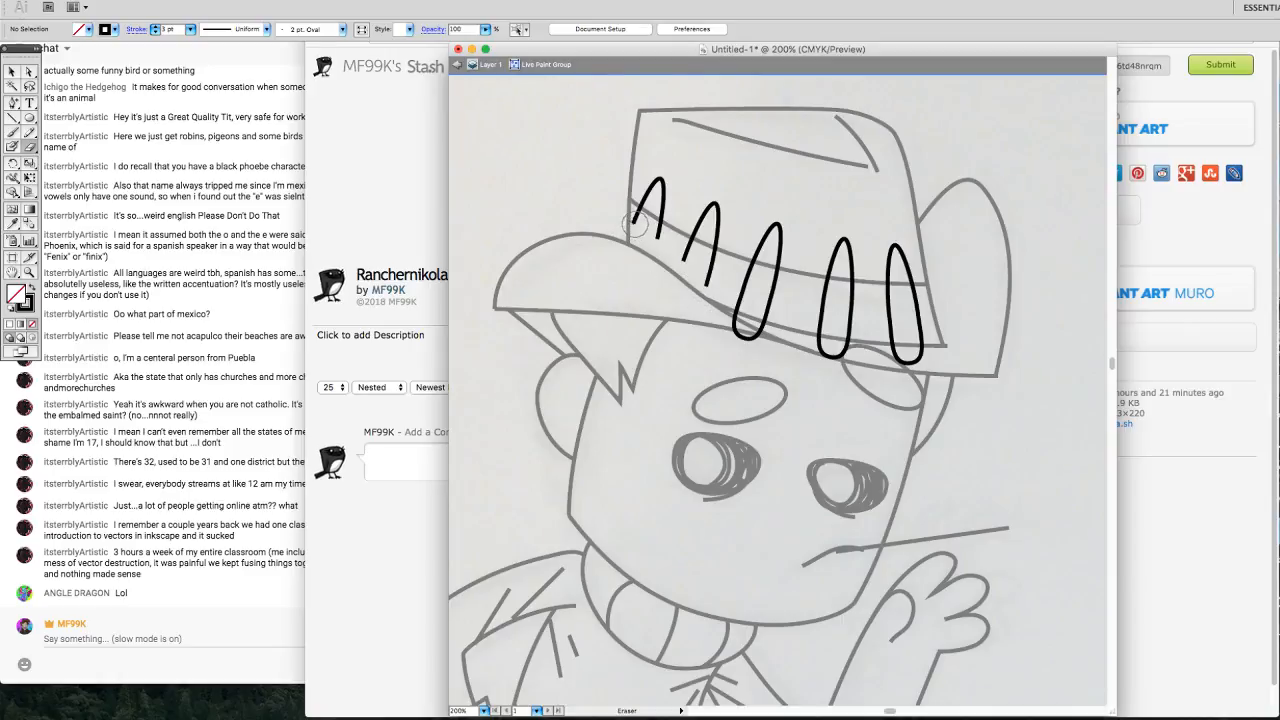
mouse_move(628, 210)
left_mouse_down()
mouse_move(708, 262)
mouse_move(706, 296)
left_mouse_up()
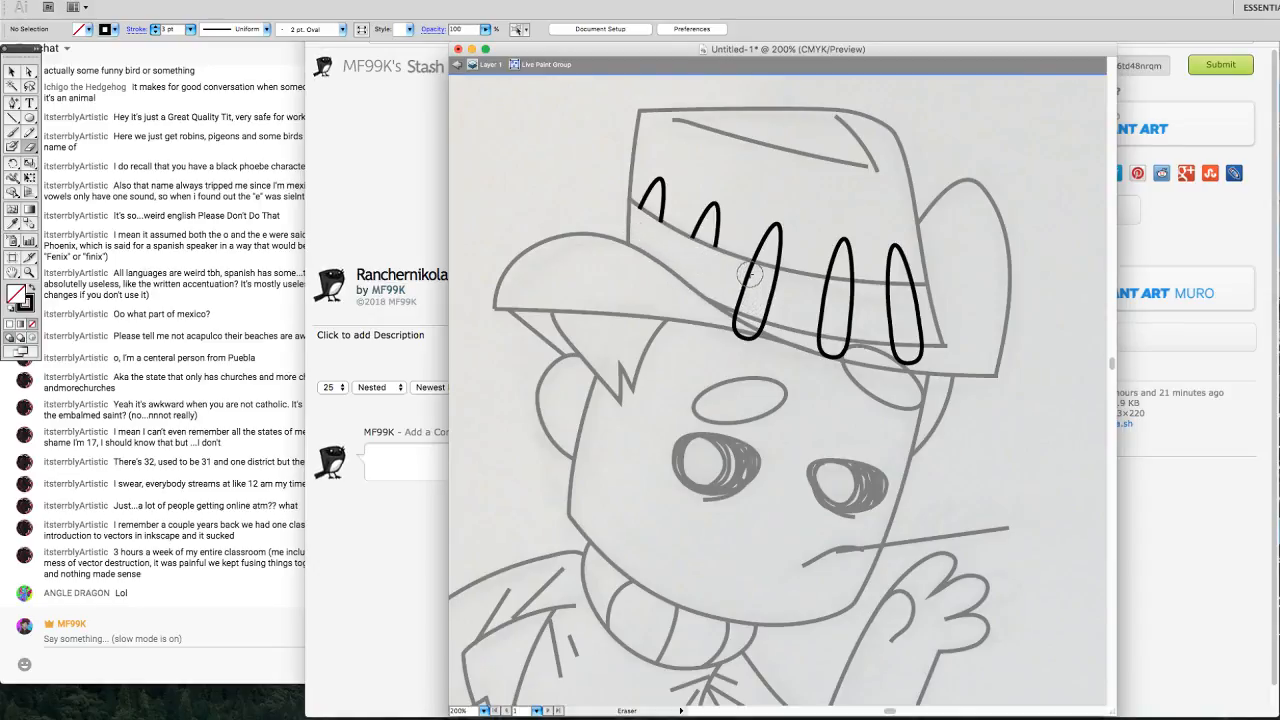
Erase the parts of the other three teeth that cross the hat band, including the third tooth's bottom curve, and leave isolation.
mouse_move(750, 274)
left_mouse_down()
mouse_move(780, 290)
mouse_move(753, 323)
mouse_move(748, 294)
left_mouse_up()
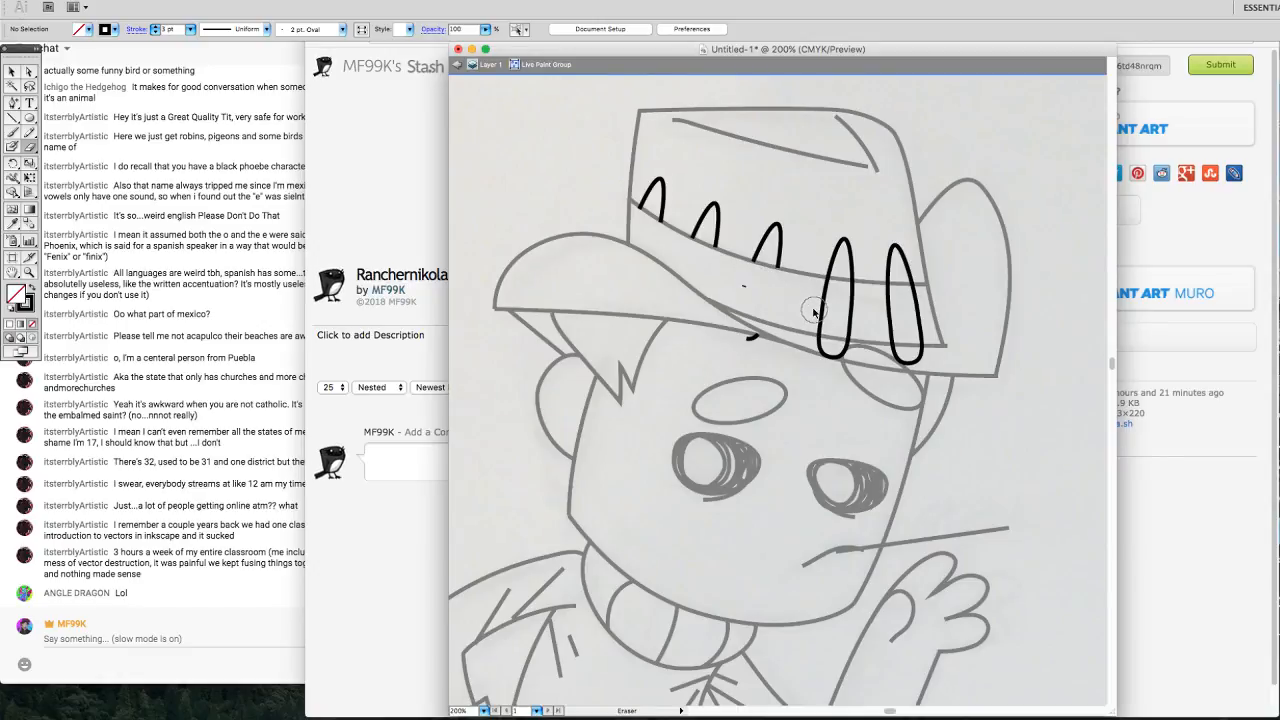
key("super+z")
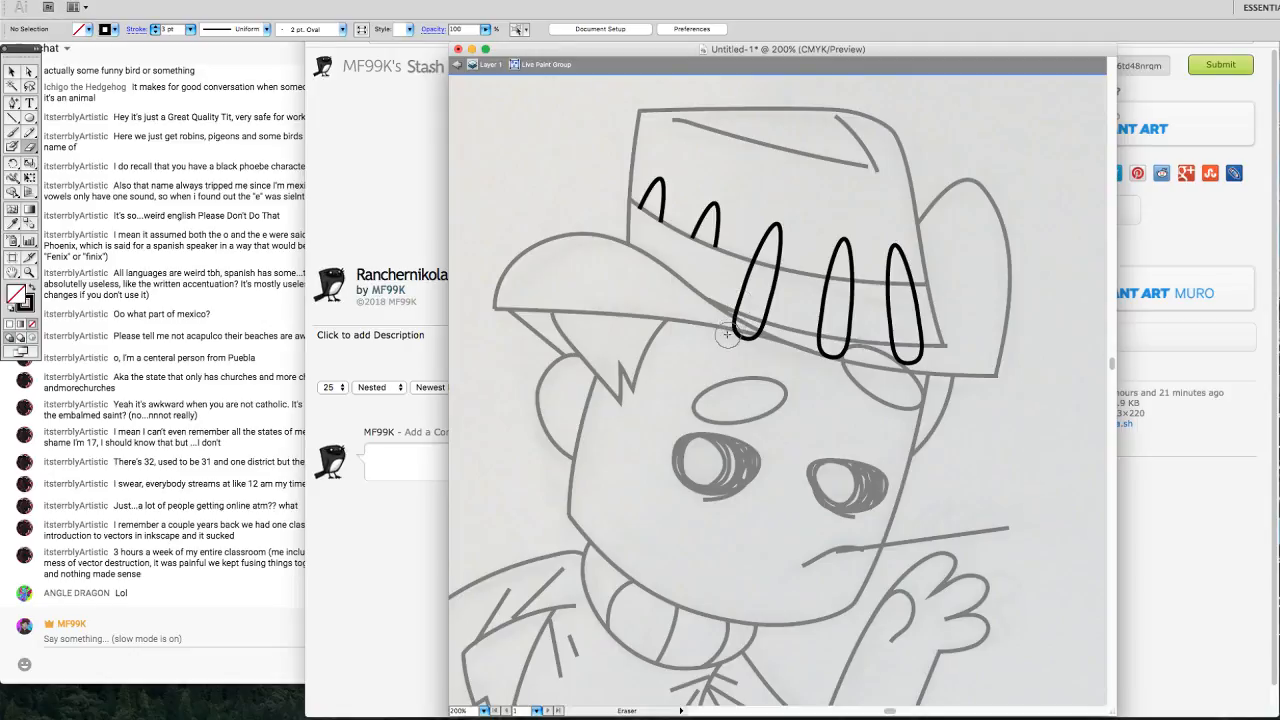
left_click_drag(727, 331, 753, 351)
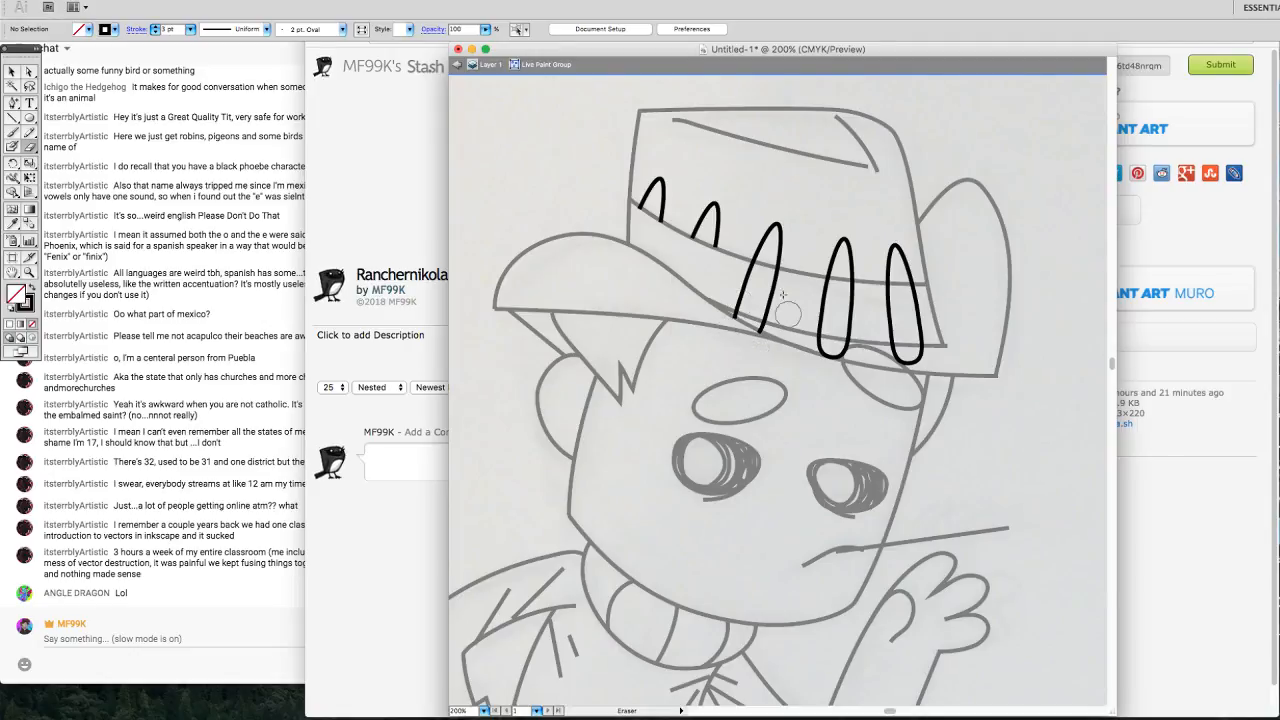
mouse_move(767, 311)
left_mouse_down()
mouse_move(738, 298)
mouse_move(764, 278)
mouse_move(773, 296)
mouse_move(838, 324)
mouse_move(860, 326)
mouse_move(849, 309)
mouse_move(860, 291)
mouse_move(926, 296)
mouse_move(908, 331)
mouse_move(925, 332)
mouse_move(884, 316)
left_mouse_up()
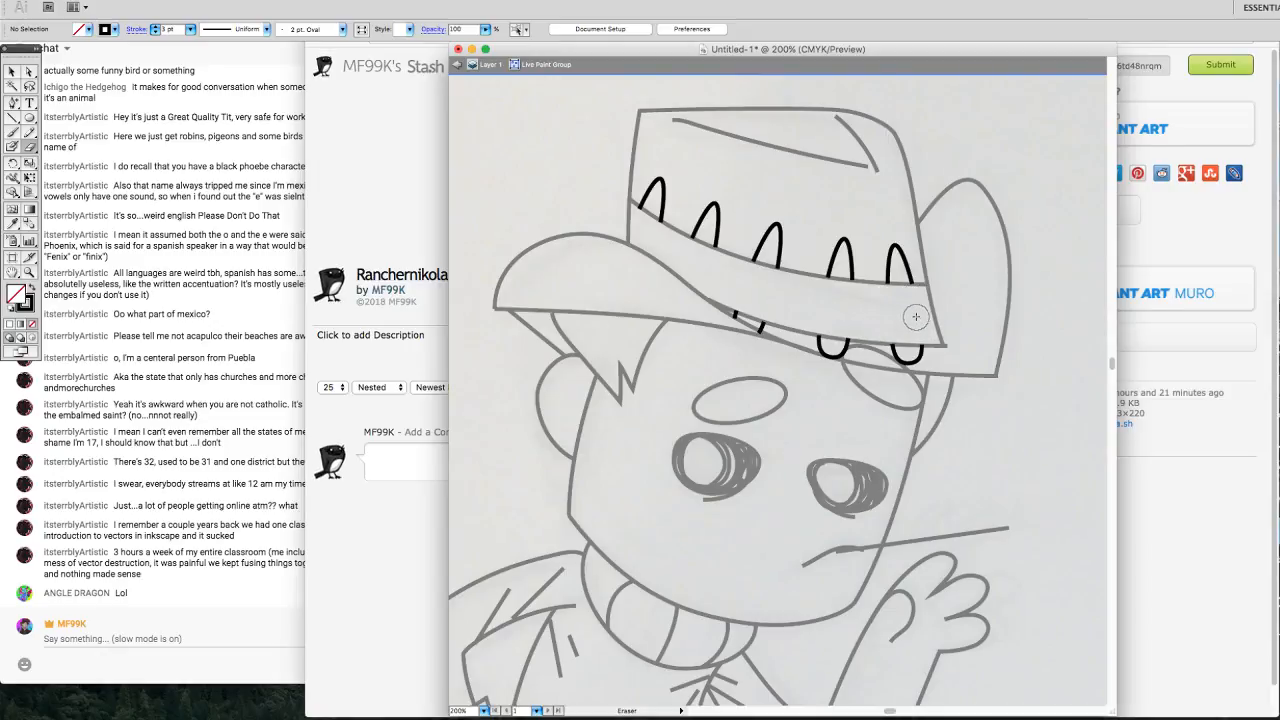
key("v")
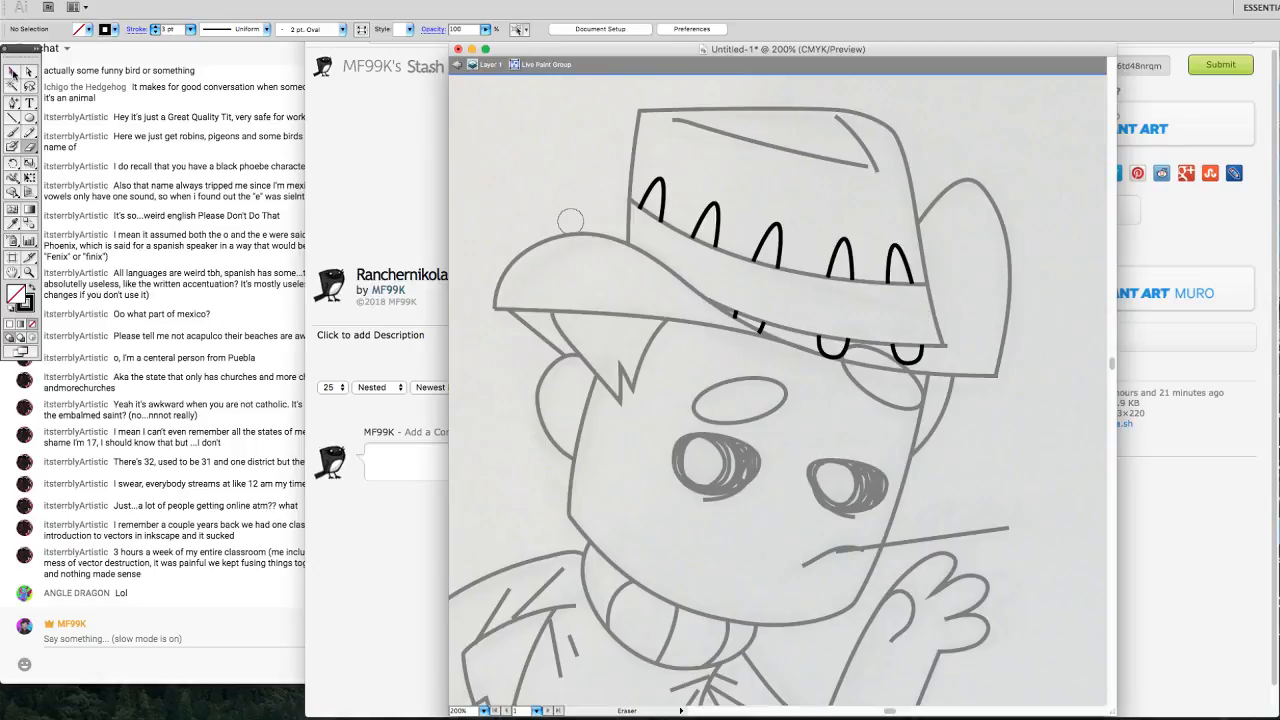
left_click(489, 65)
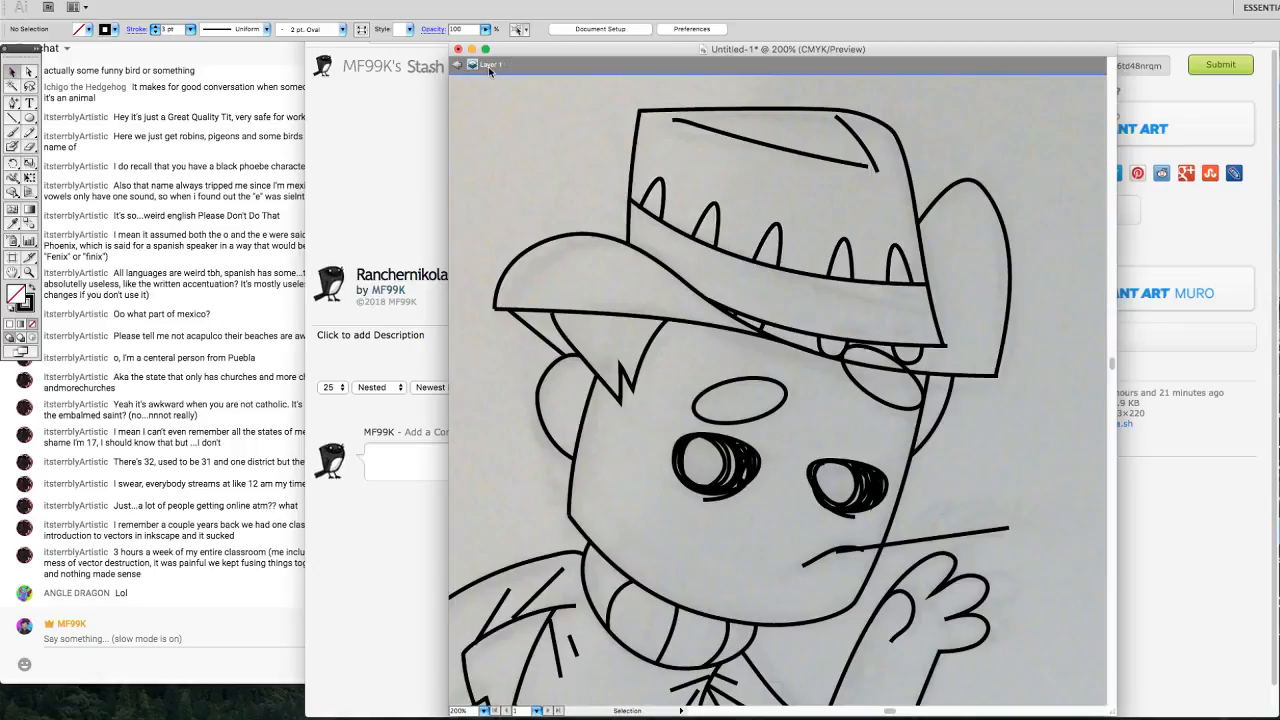
left_click(522, 143)
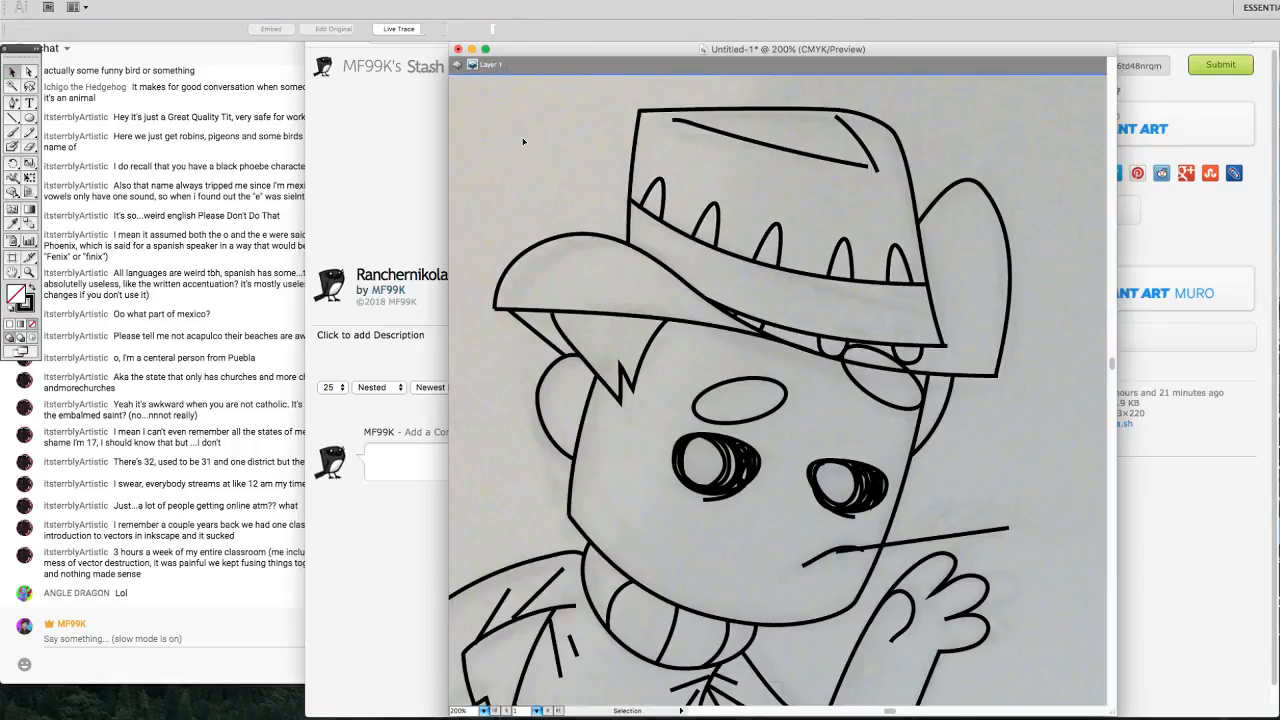
Release the trimmed teeth from their Live Paint group and set their stroke to 3 pt.
left_click(660, 184)
left_click(168, 0)
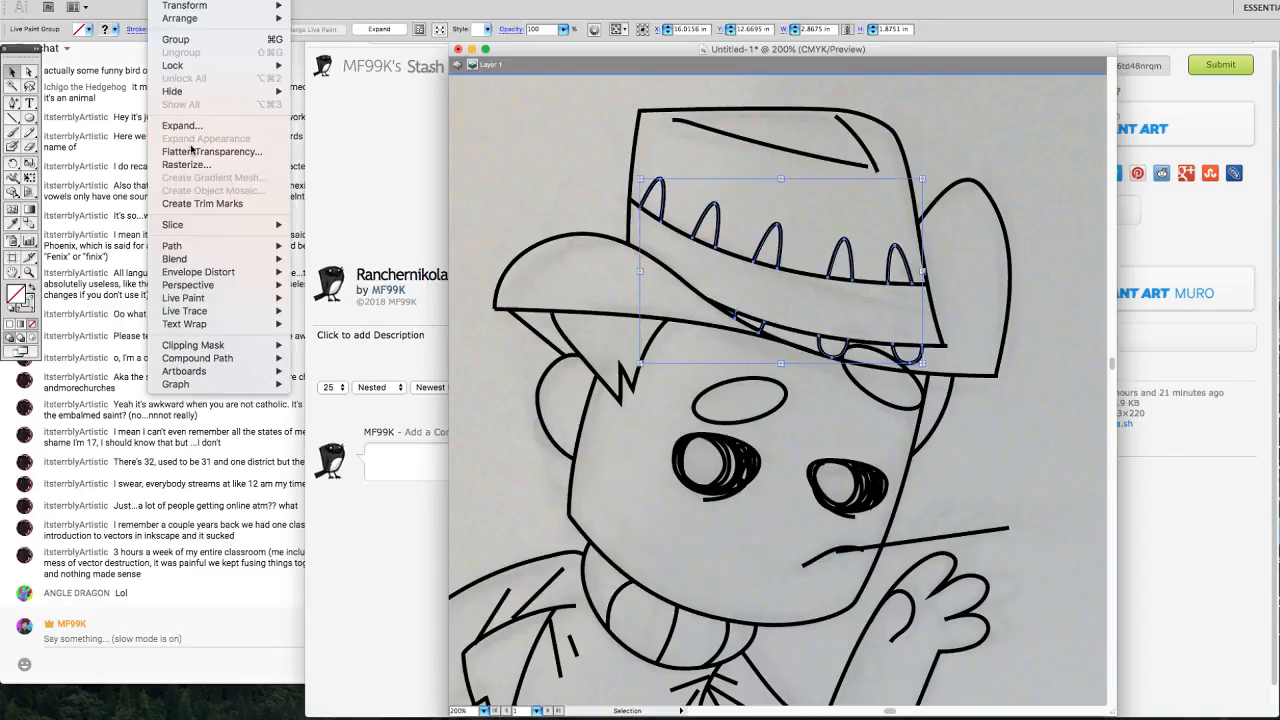
mouse_move(210, 303)
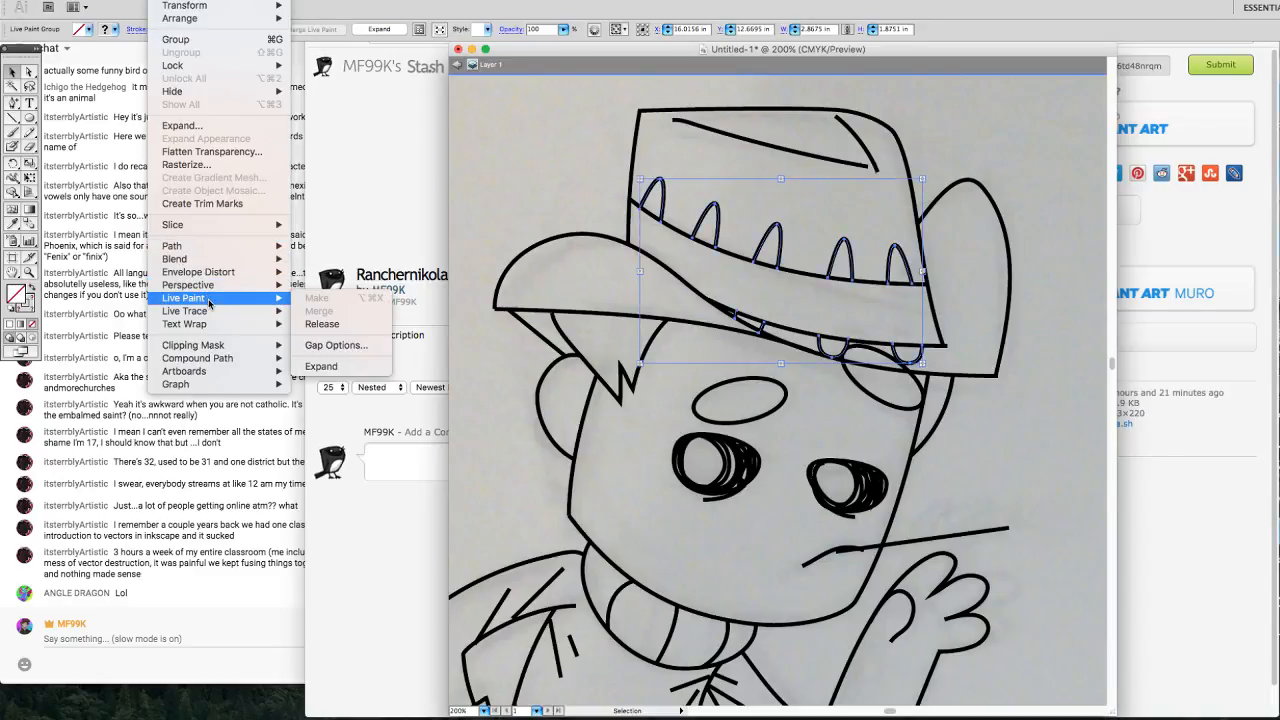
left_click(334, 325)
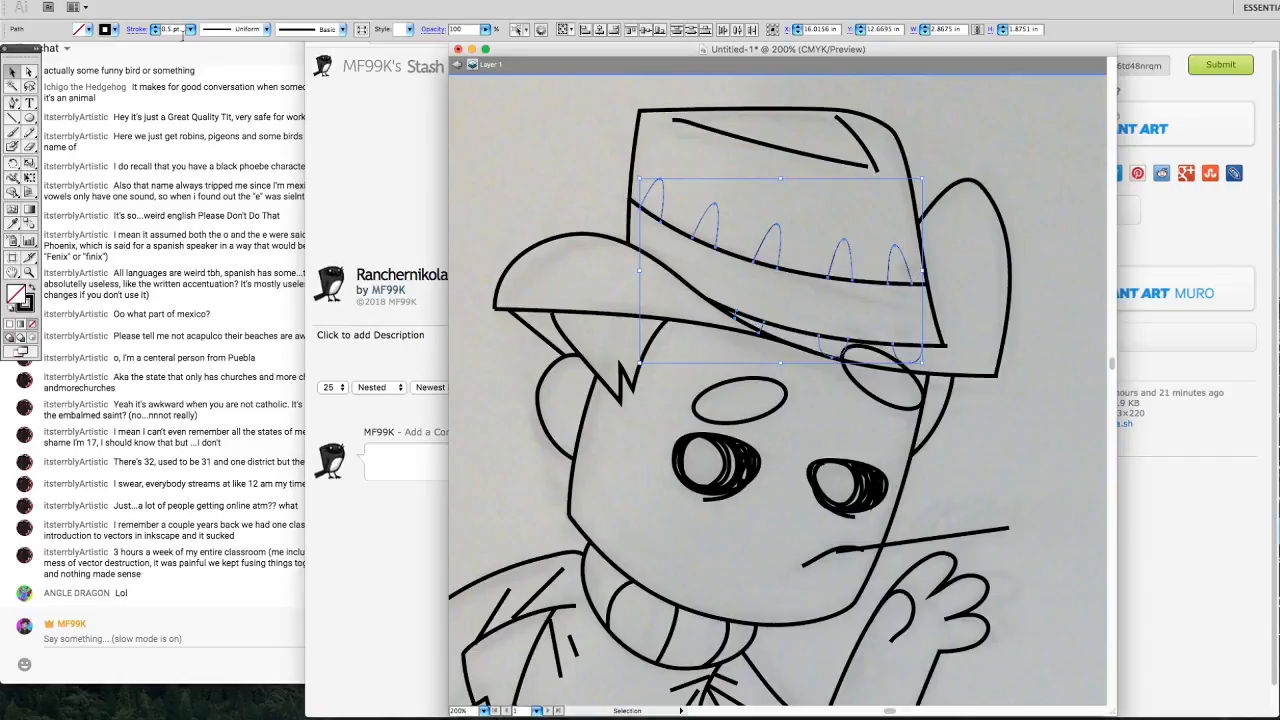
left_click(155, 27)
left_click(155, 27)
left_click(155, 27)
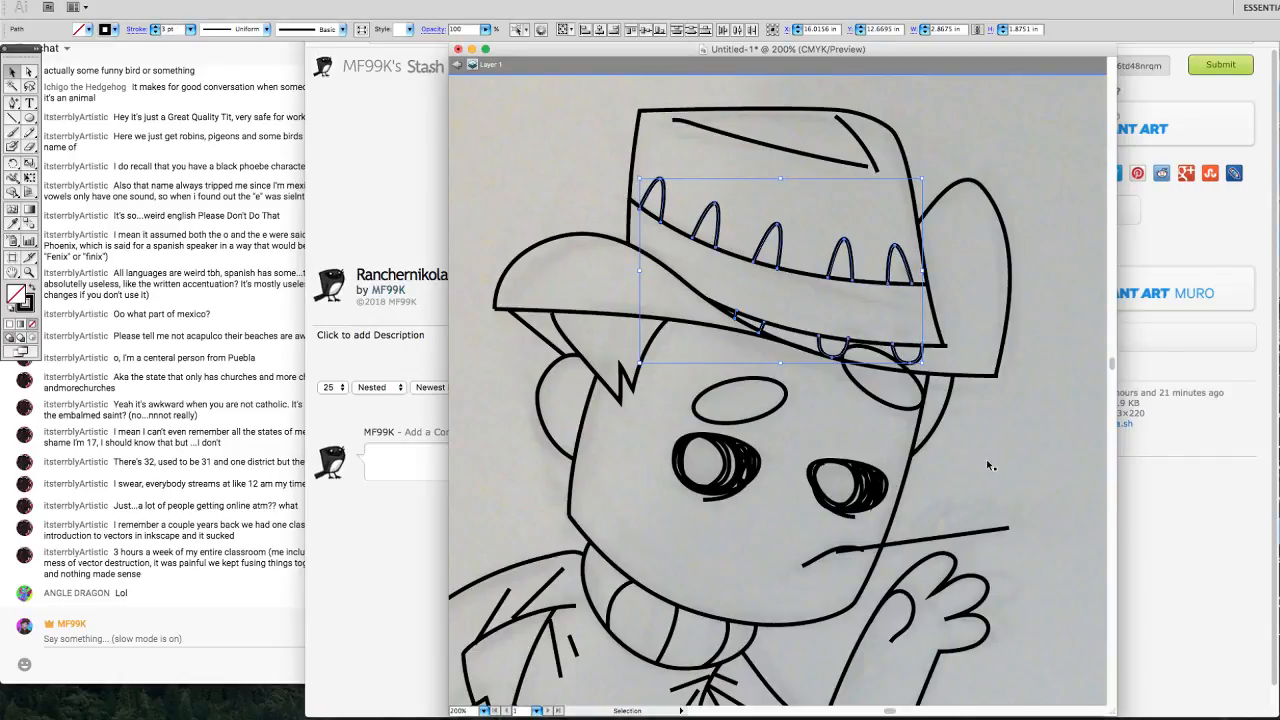
left_click(661, 408)
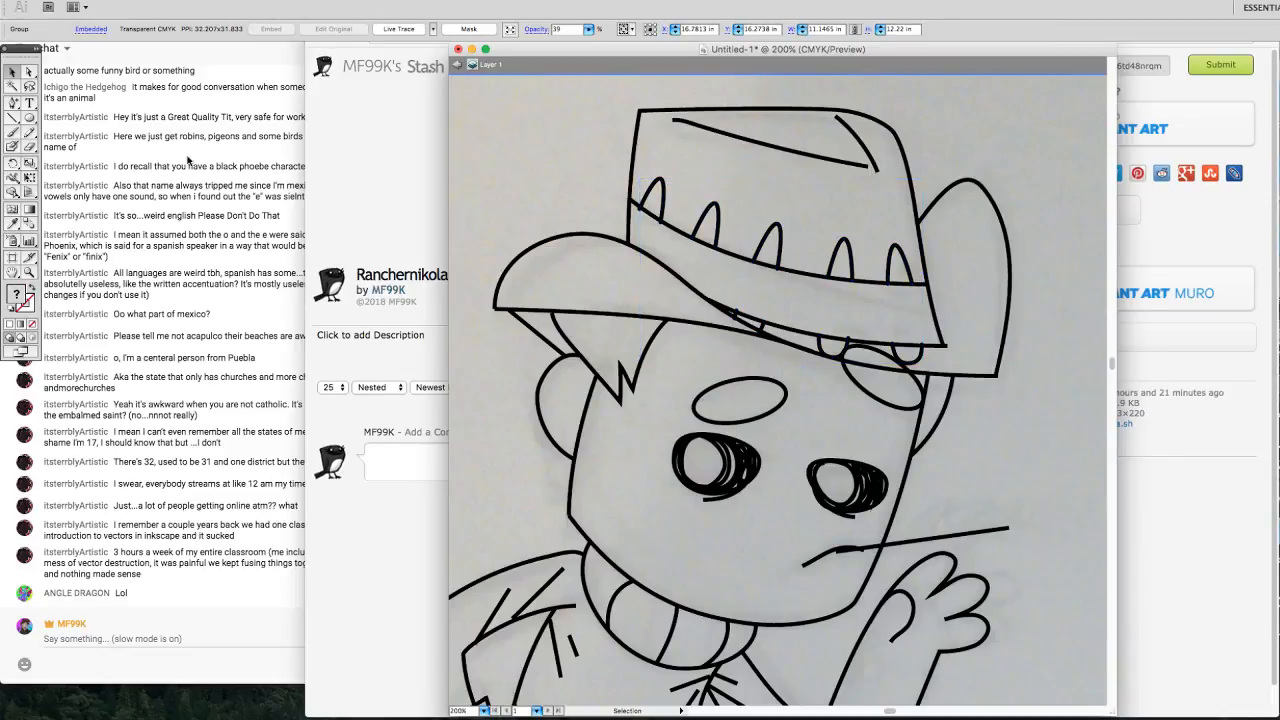
Draw a narrow ellipse about 0.12 by 0.36 in above the mouth stalk, give it a 2 pt stroke and tilt it right.
left_click(30, 118)
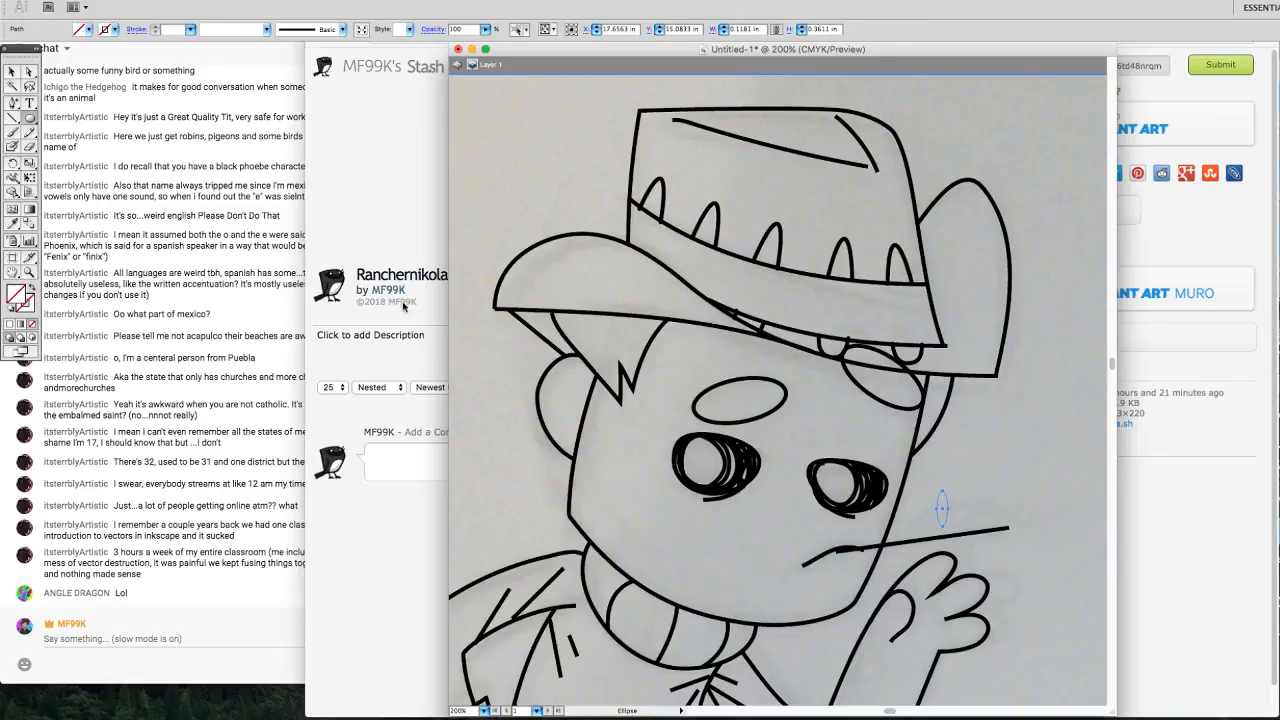
left_click(190, 30)
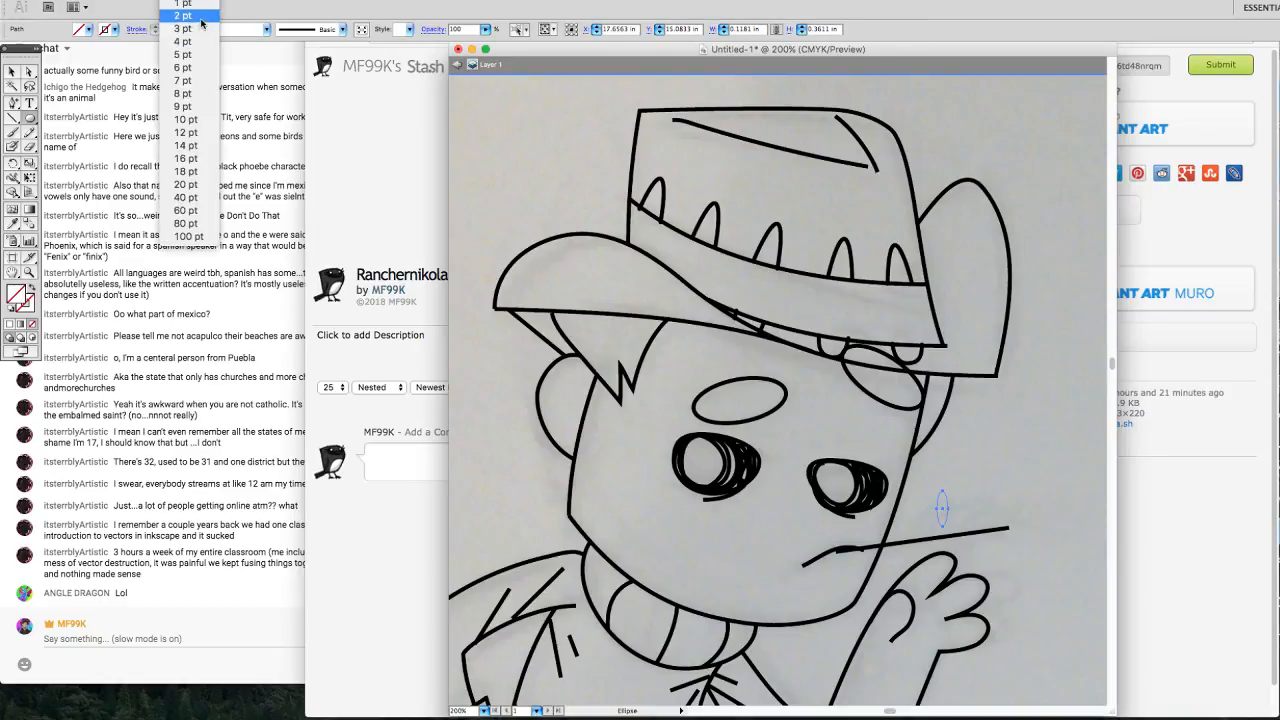
left_click(186, 16)
key("v")
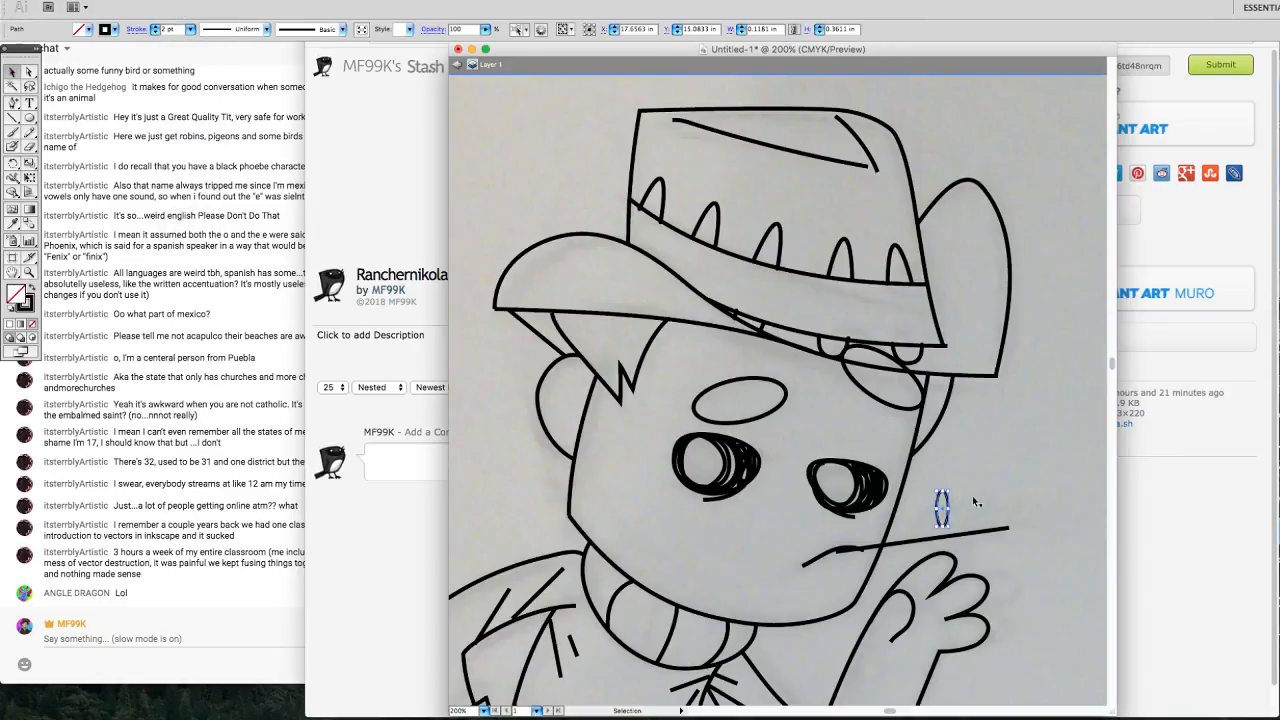
left_click_drag(952, 492, 963, 513)
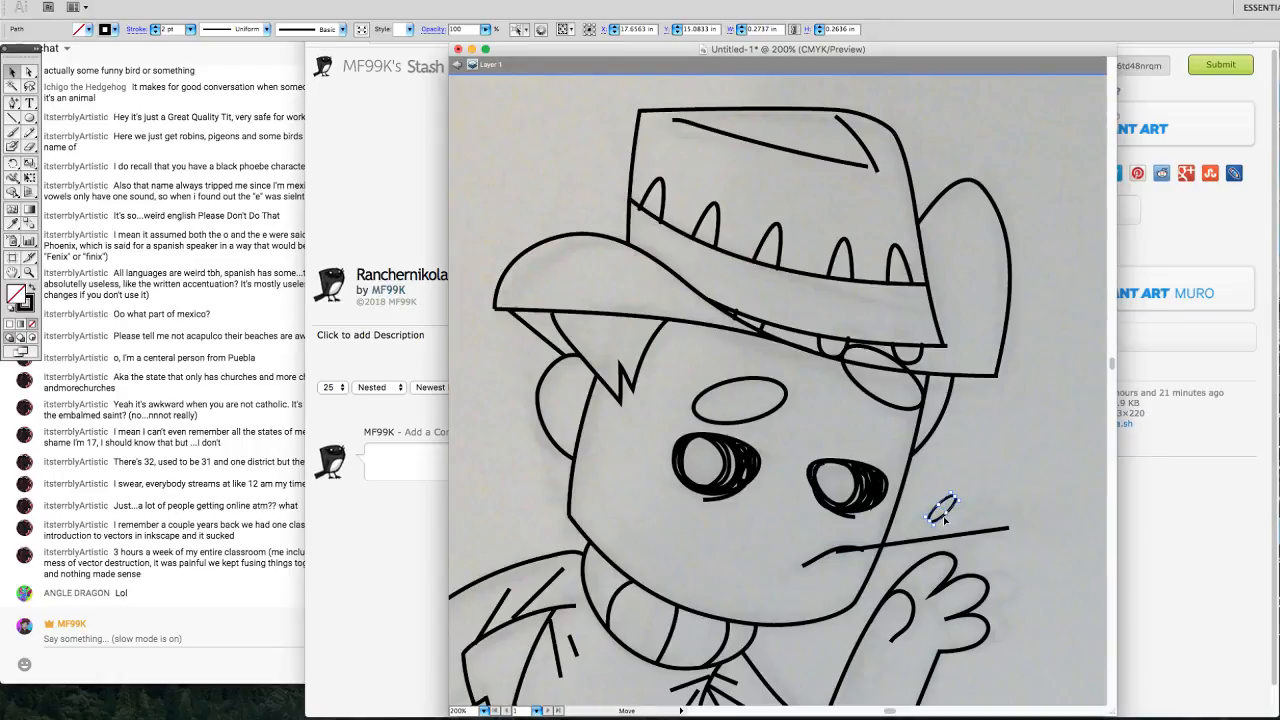
Lower the tilted ellipse onto the mouth stalk and place four copies in a row toward the stalk's tip.
left_click(945, 510)
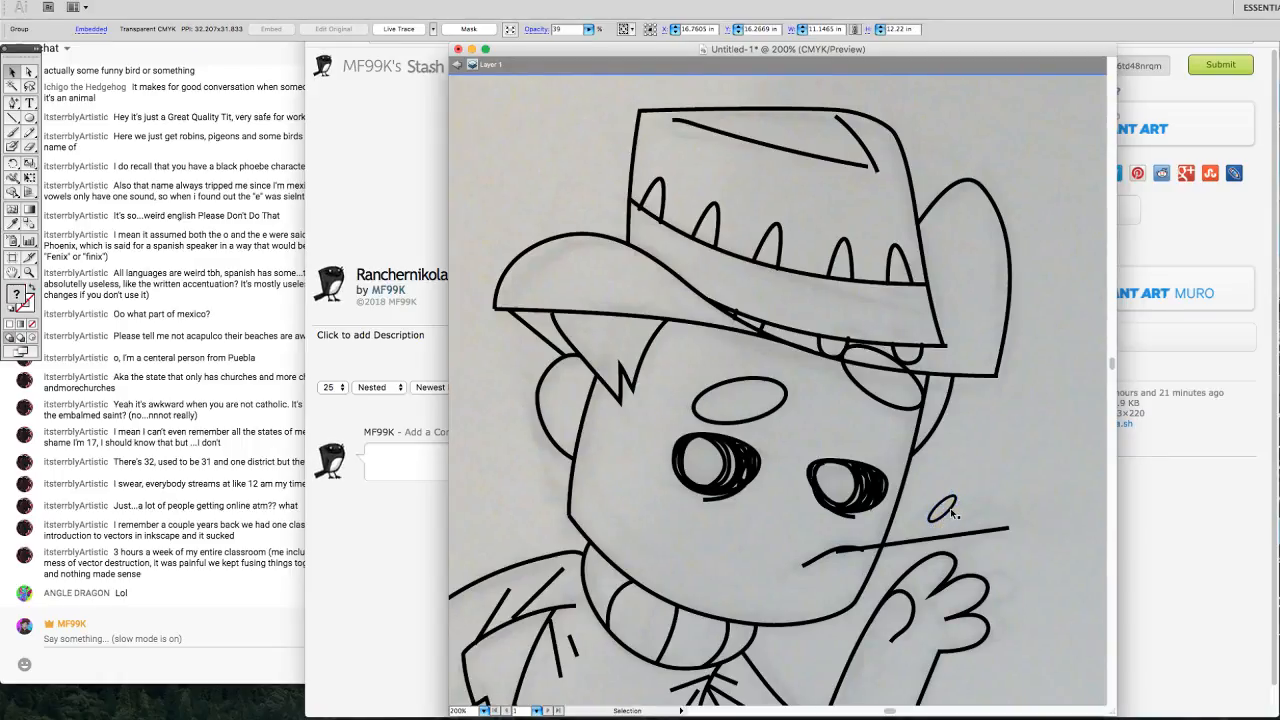
left_click(948, 511)
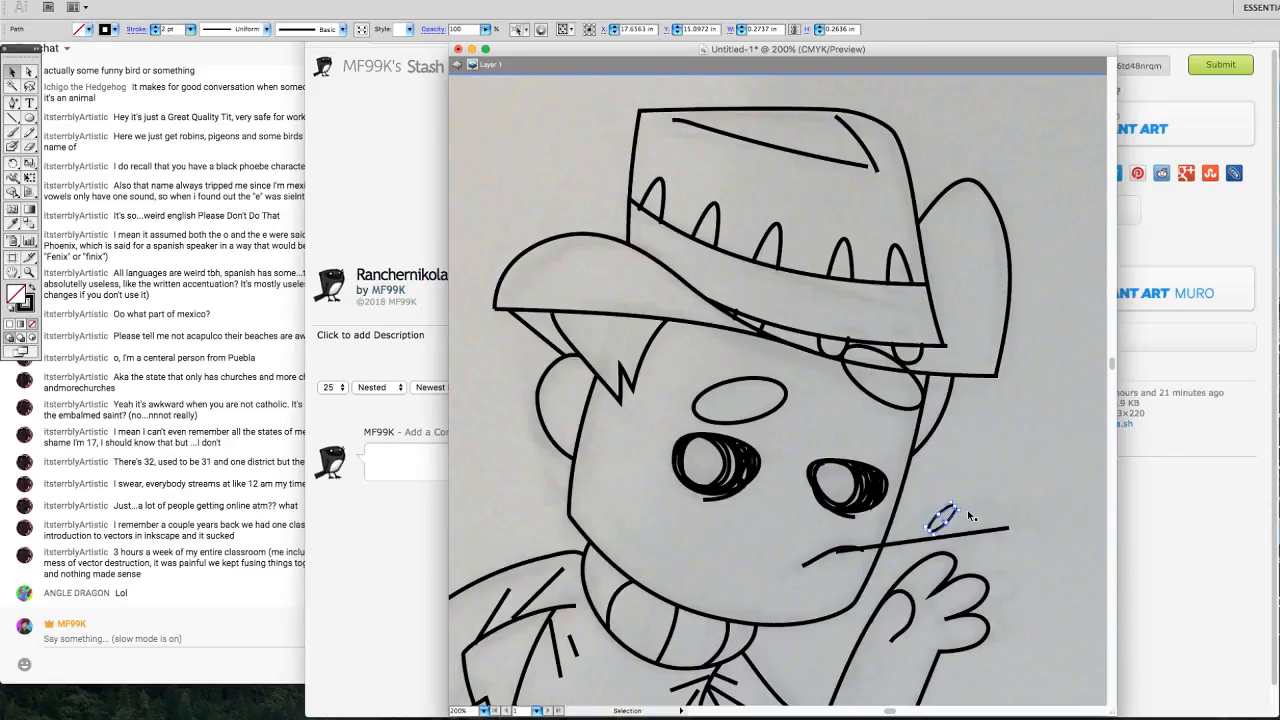
key("Down")
key("Down")
key("Down")
key("Down")
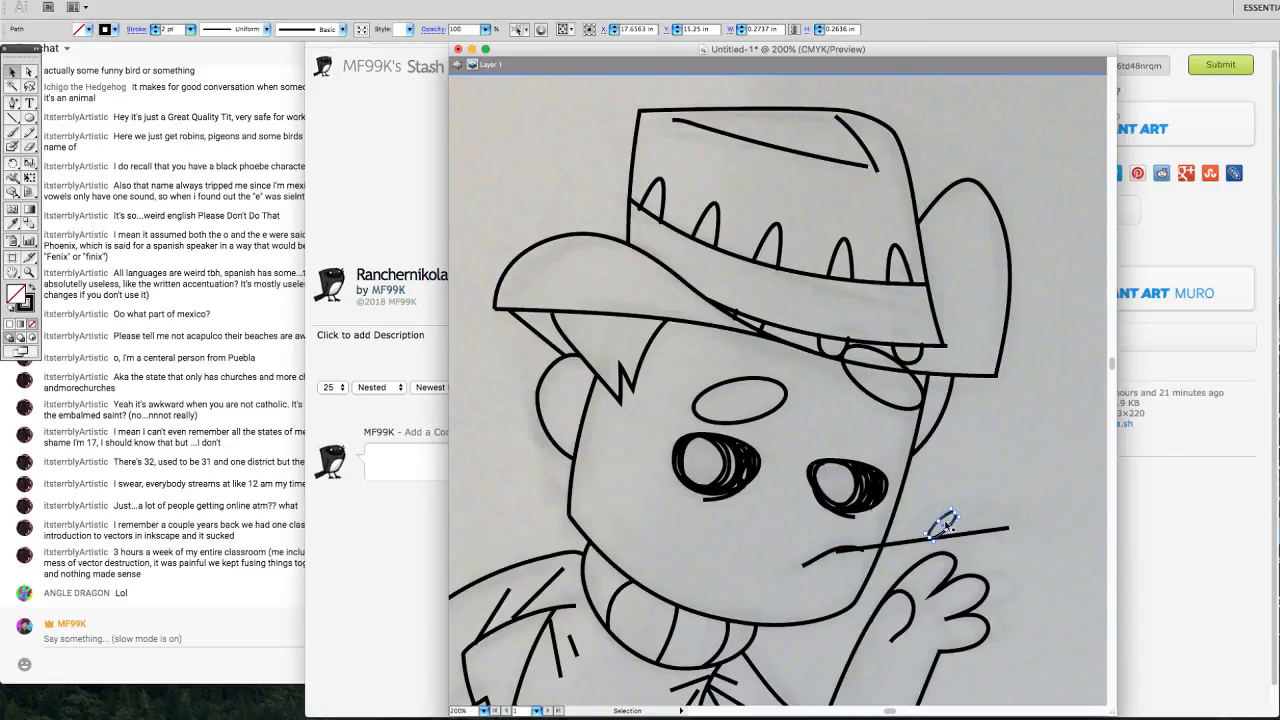
left_click_drag(945, 520, 1025, 513)
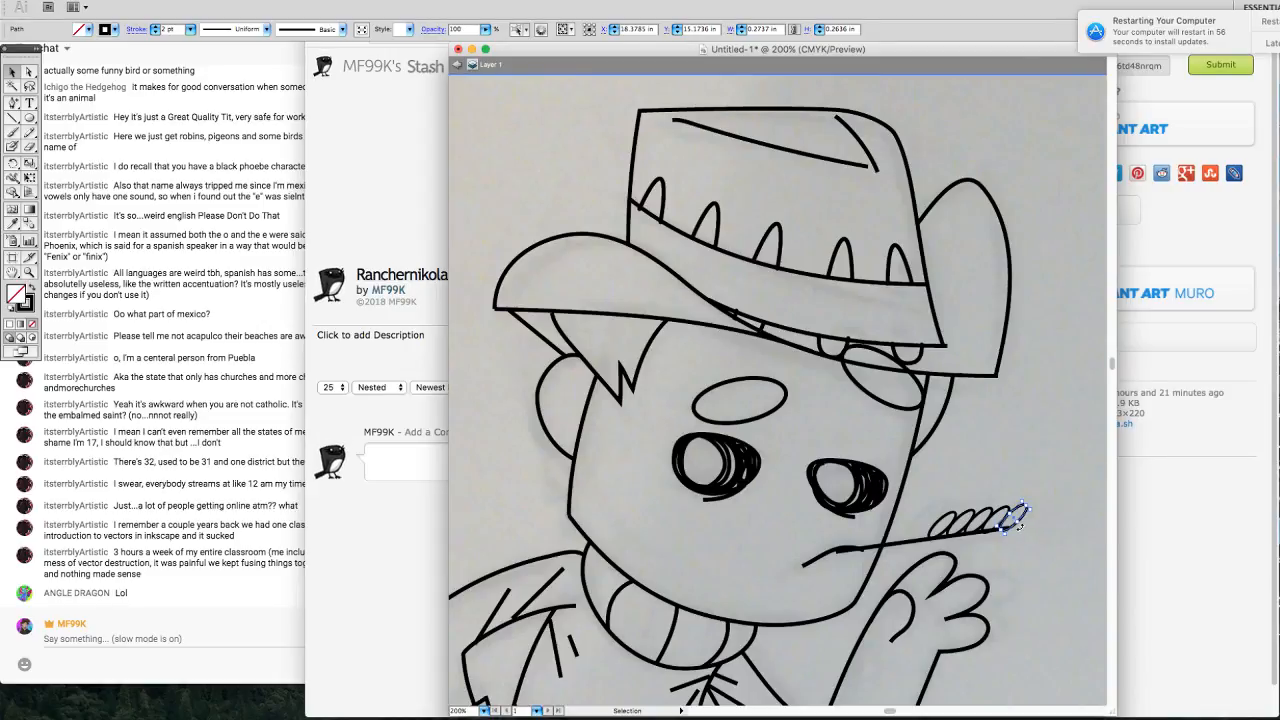
Postpone the computer's update restart with Install in an Hour.
left_click(1260, 47)
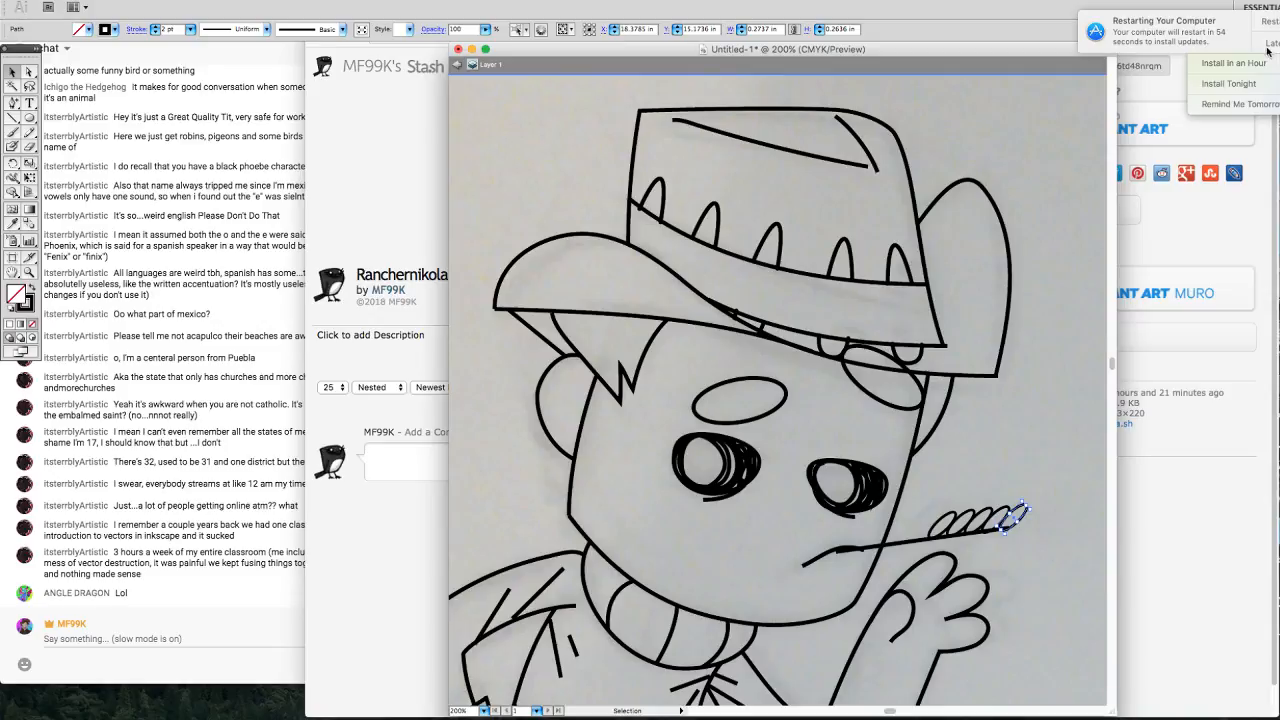
left_click(1245, 64)
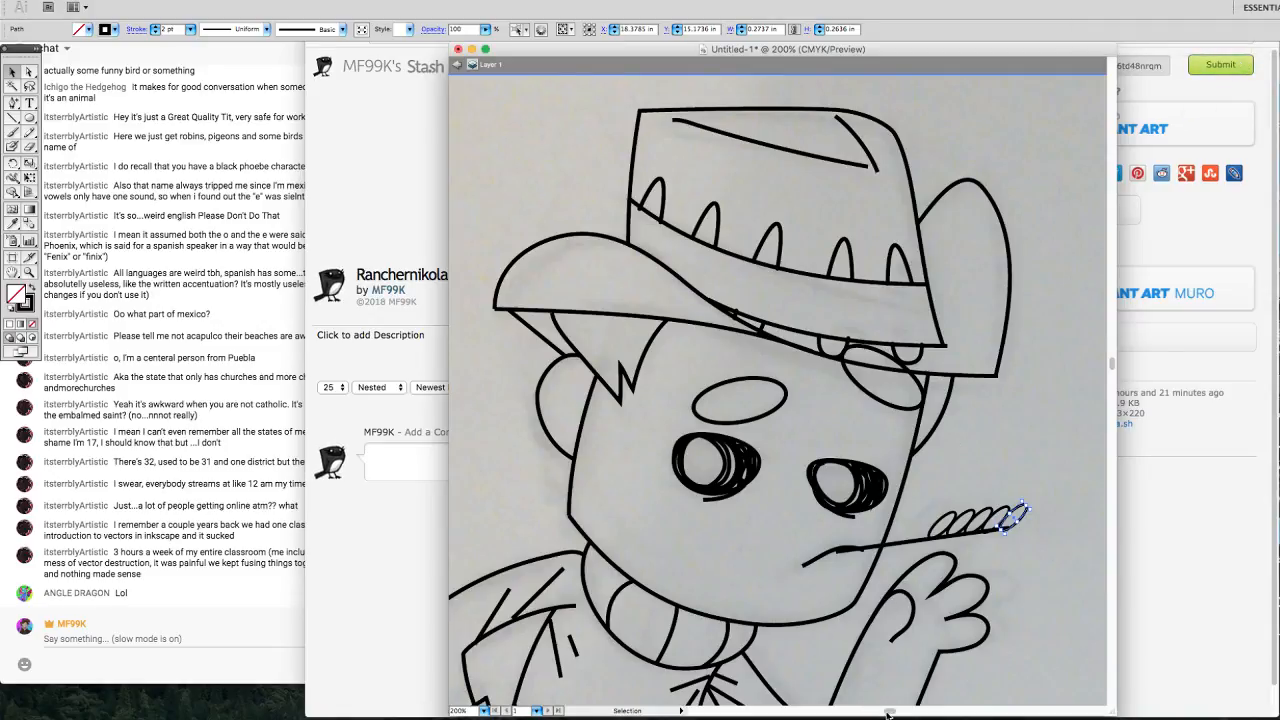
Rotate the first two grain ellipses on the mouth stalk to a steeper tilt and nudge the second one upward.
scroll(888, 713, "right", 3)
key("z")
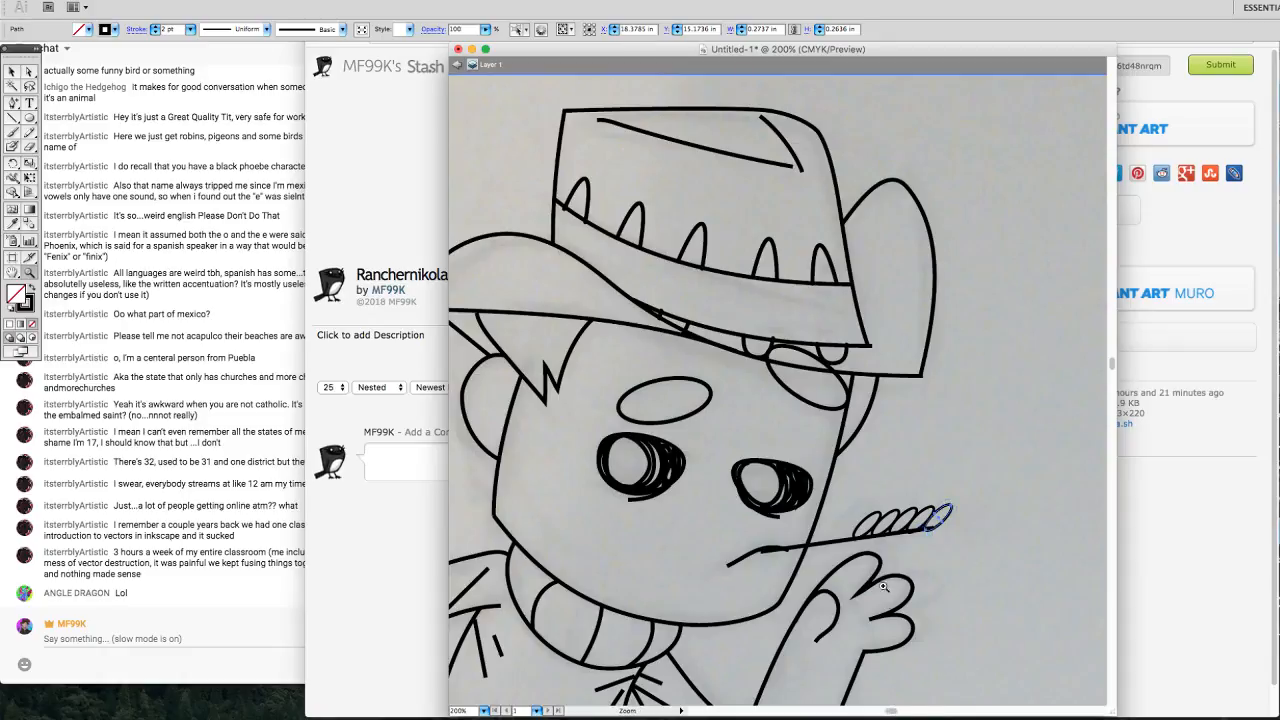
left_click(919, 537)
left_click(716, 352)
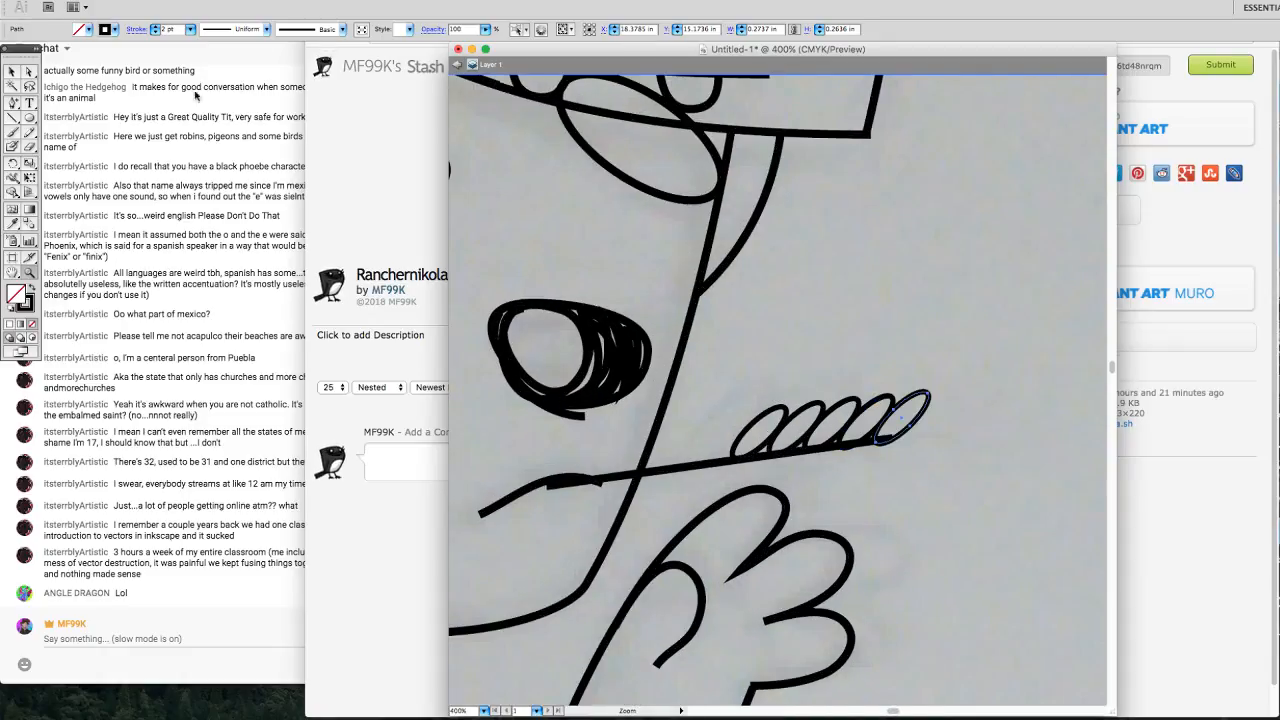
left_click(12, 71)
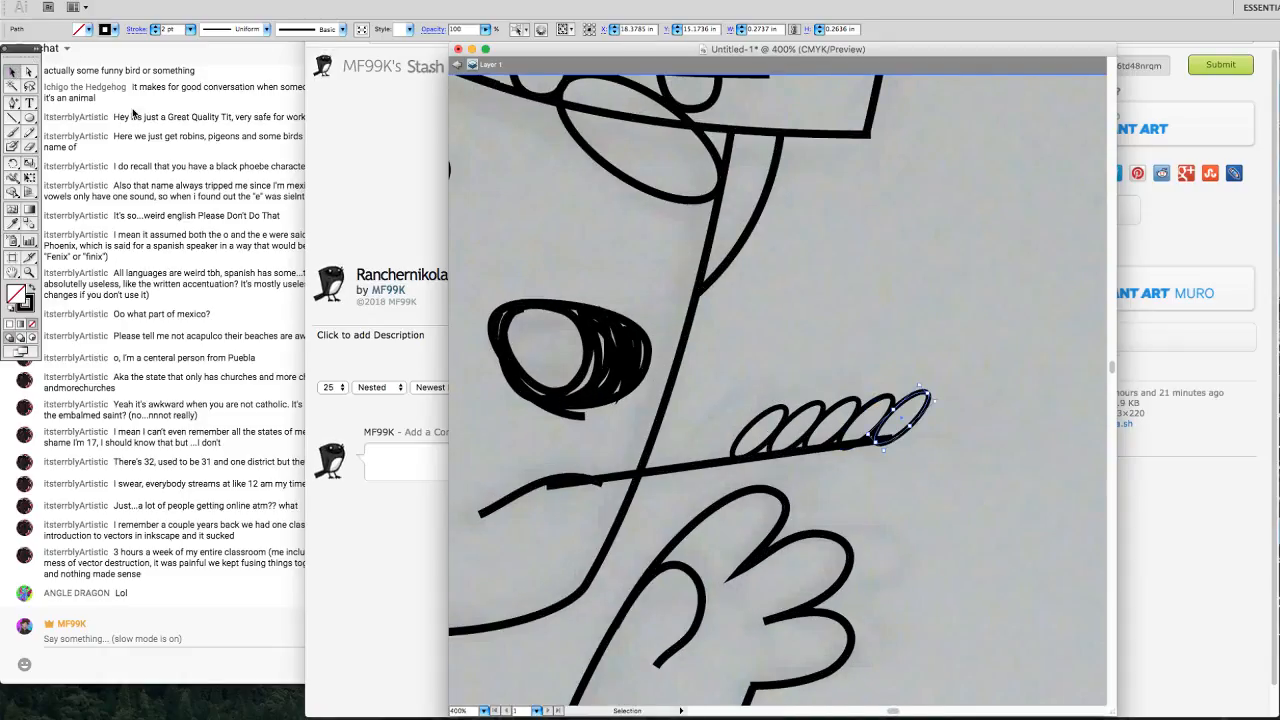
left_click(776, 411)
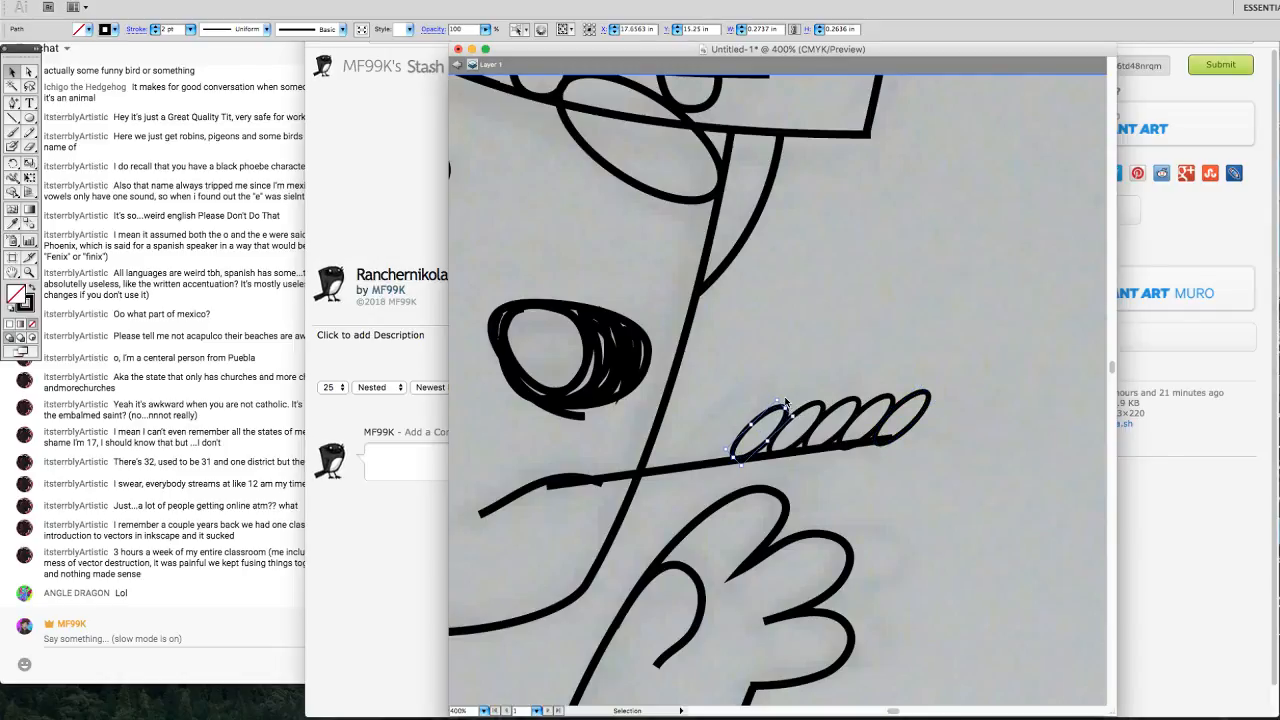
left_click(786, 411)
left_click(786, 411)
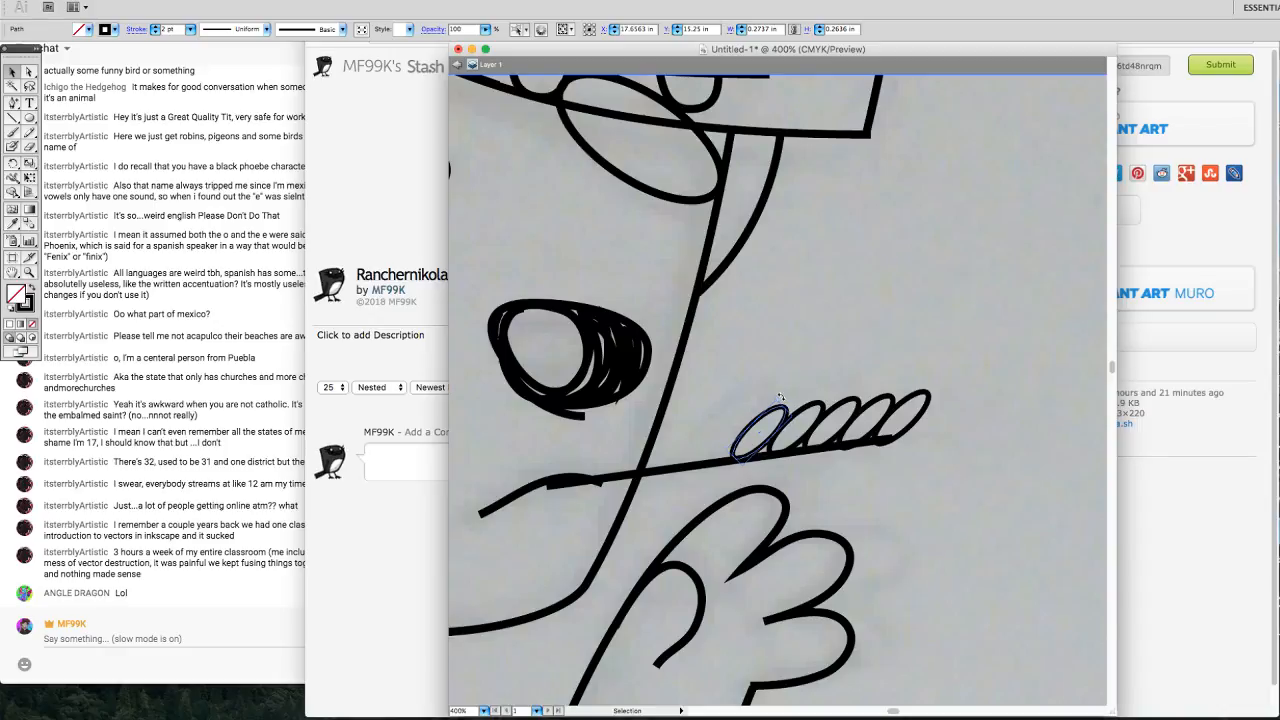
left_click_drag(776, 393, 825, 398)
key("Up")
key("Up")
key("Down")
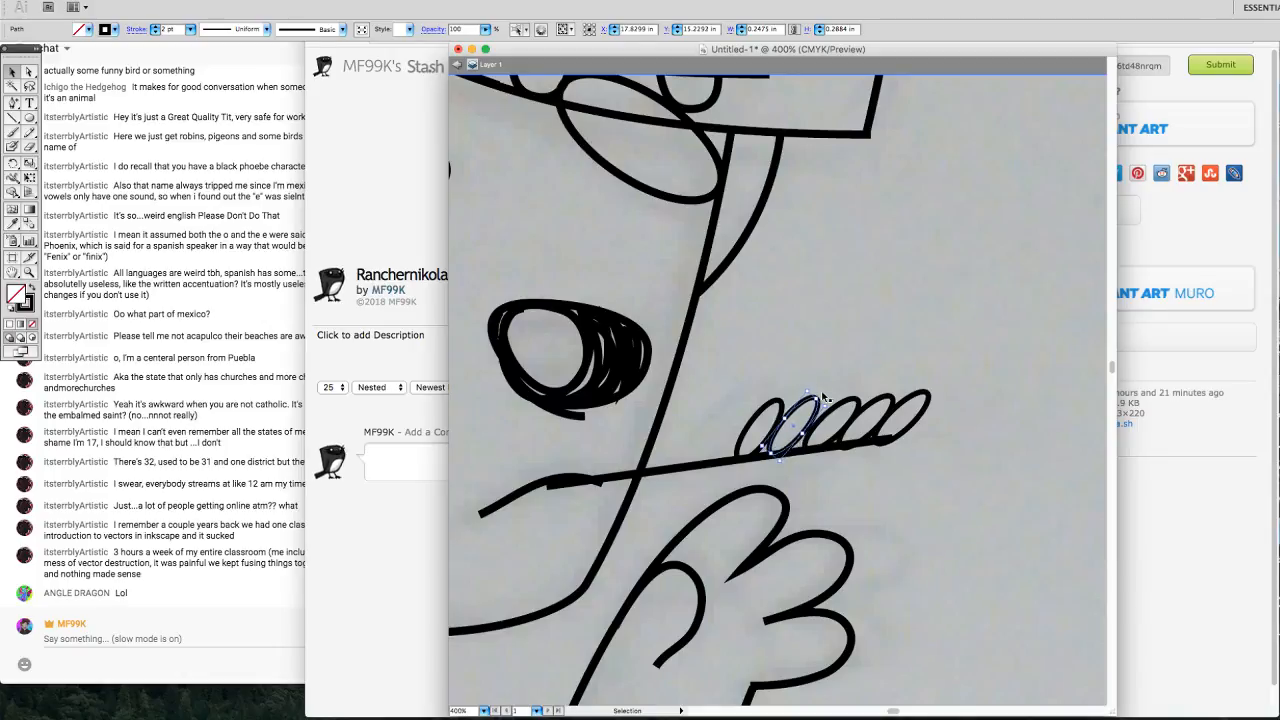
Nudge the third grain ellipse slightly left and up to even out the row's spacing.
left_click(841, 402)
left_click(846, 401)
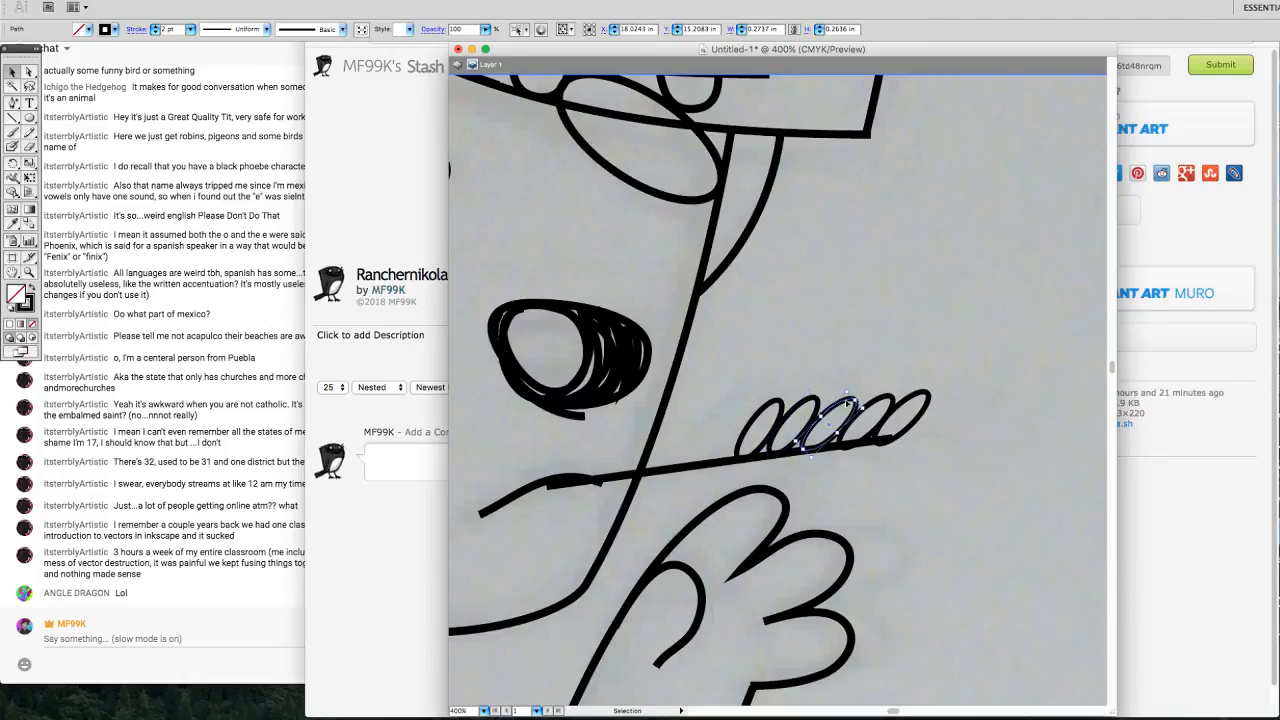
key("Left")
key("Up")
Rotate the last two grain ellipses to a flatter tilt and nudge the tip one down and right onto the stalk's end.
left_click(880, 402)
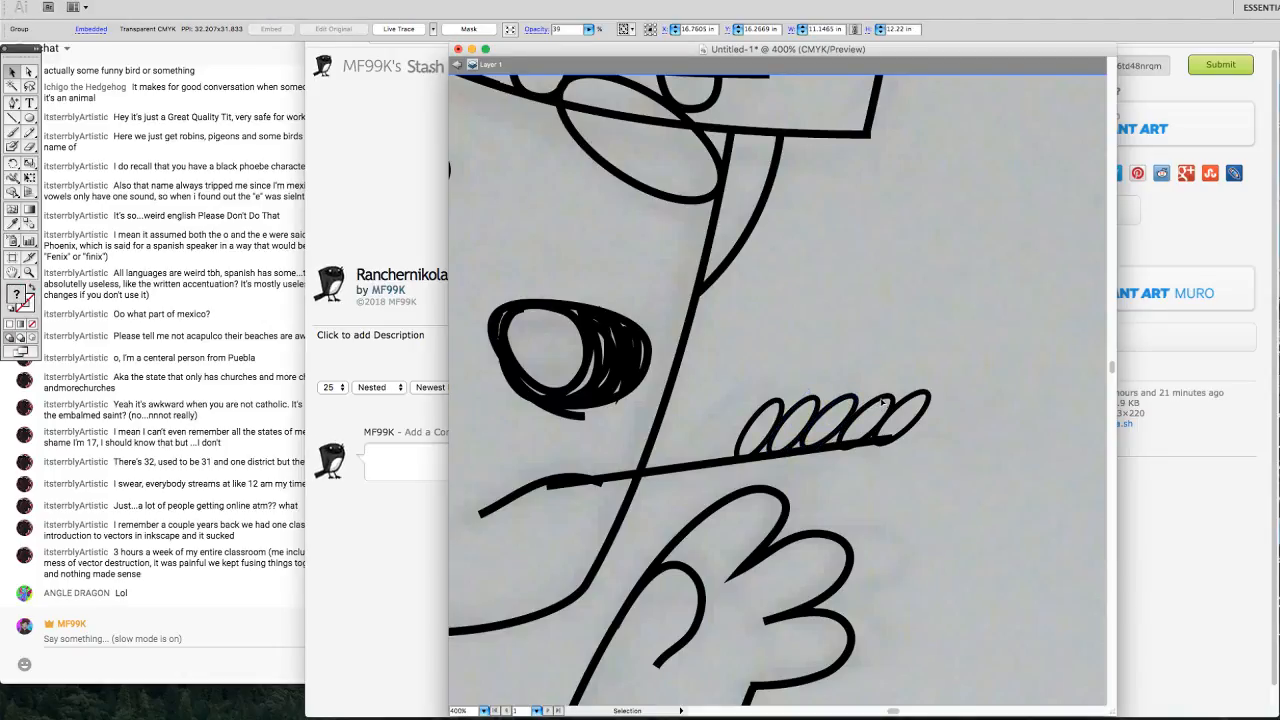
left_click(884, 398)
key("Up")
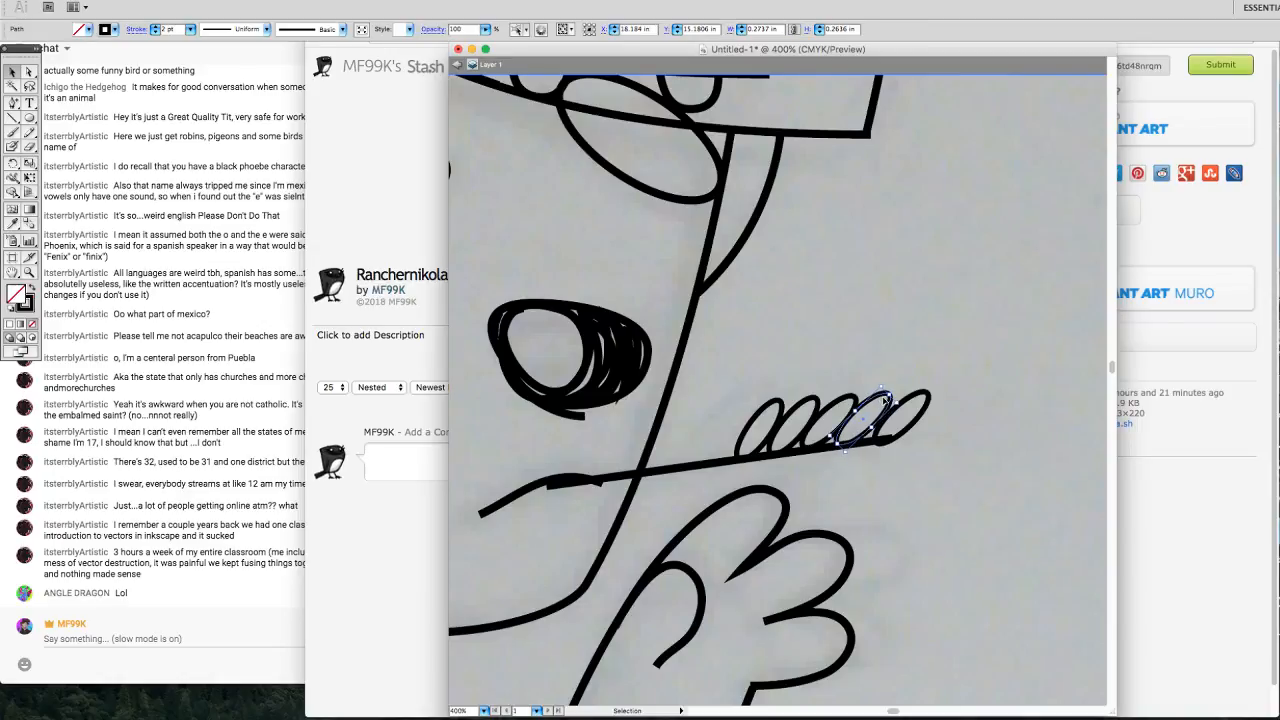
left_click_drag(893, 390, 906, 397)
key("Right")
key("Down")
left_click(928, 398)
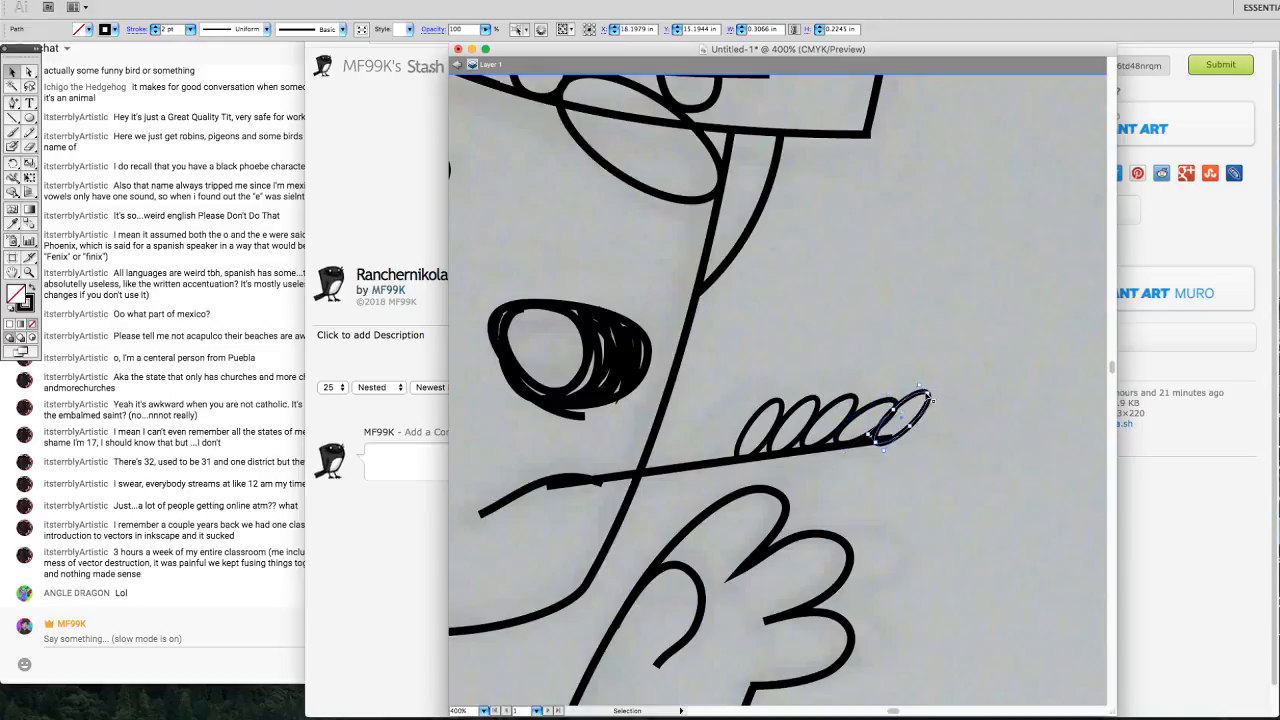
mouse_move(940, 401)
left_mouse_down()
mouse_move(951, 415)
mouse_move(928, 411)
left_mouse_up()
key("Down")
key("Down")
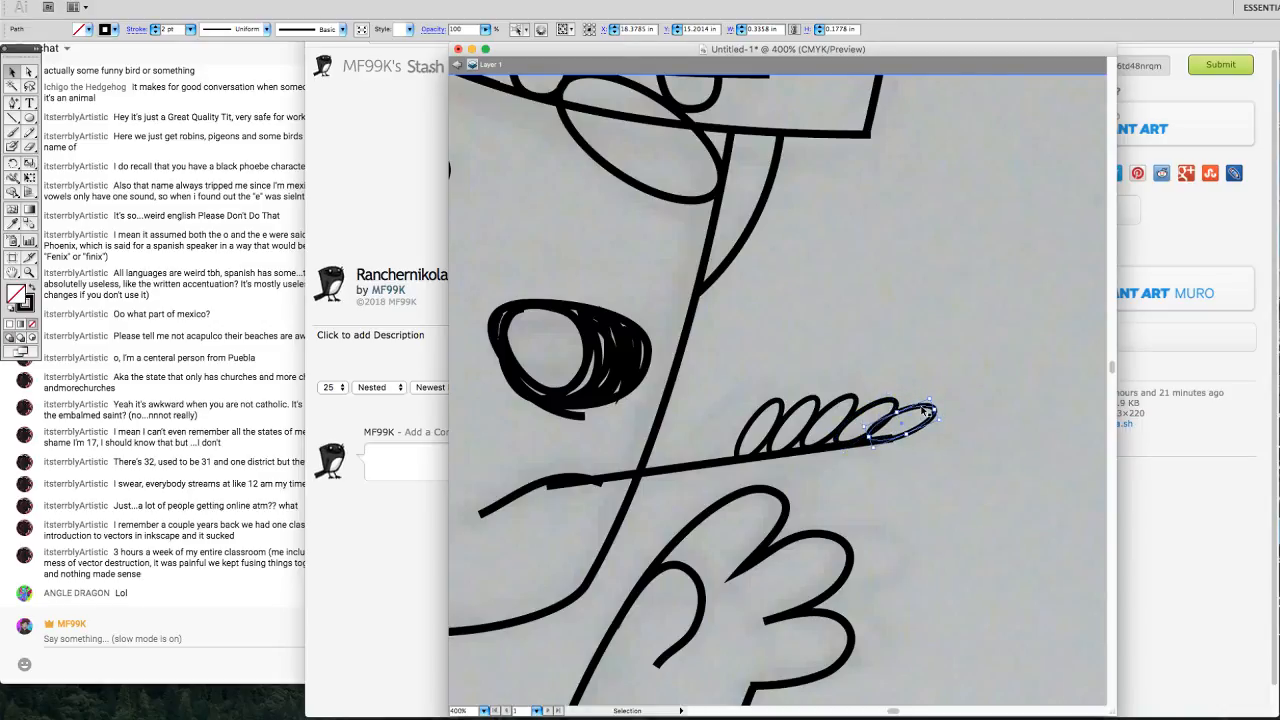
key("Right")
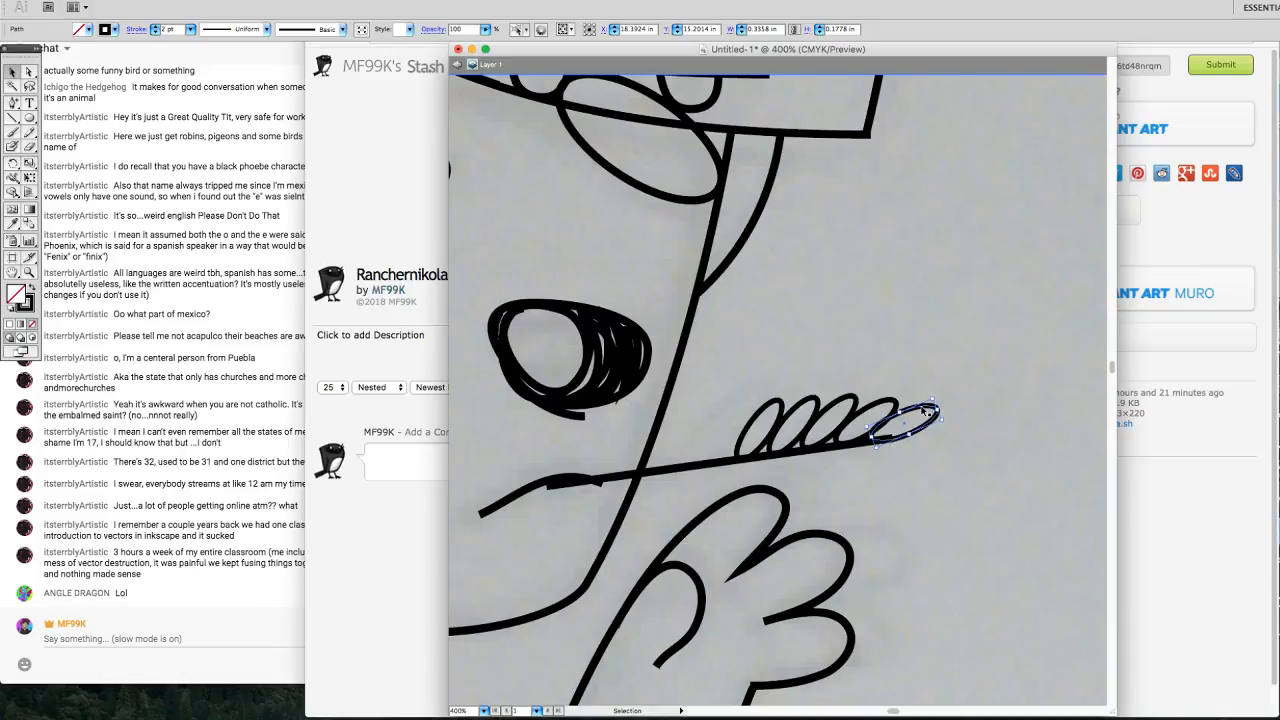
key("Right")
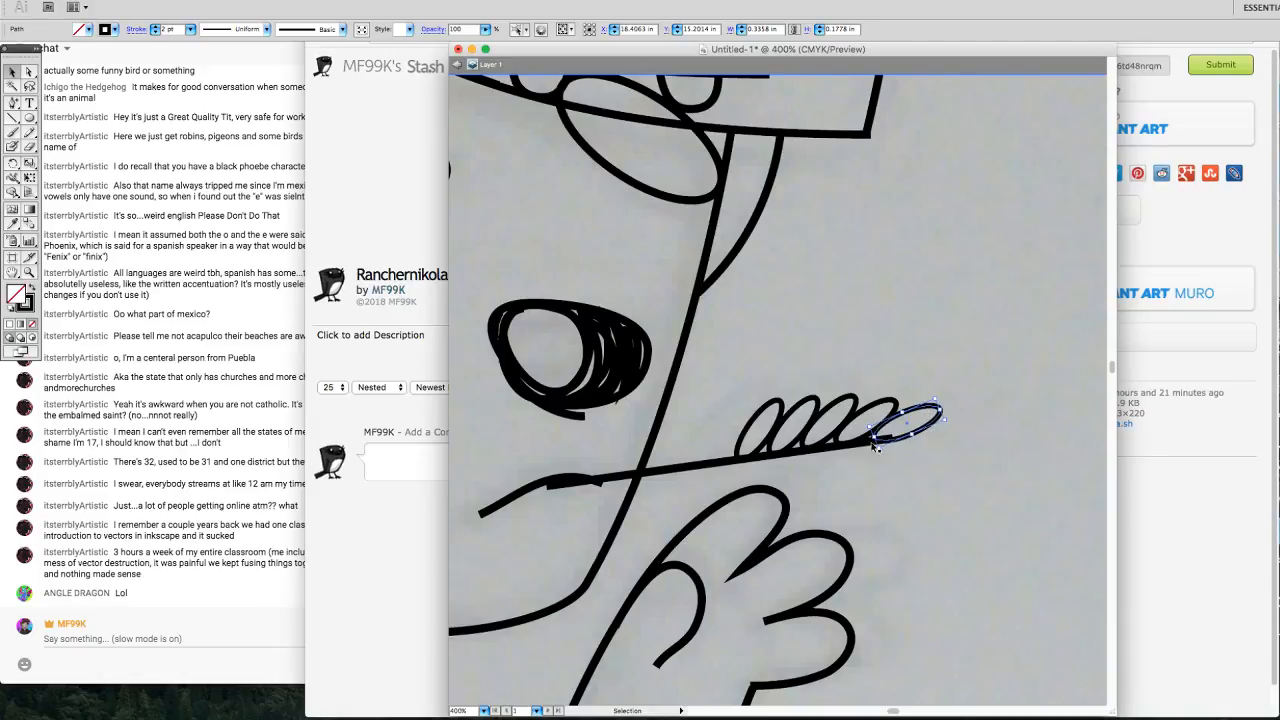
Select all five grain ellipses and place a vertically mirrored copy of the row below the stalk.
left_click(745, 448)
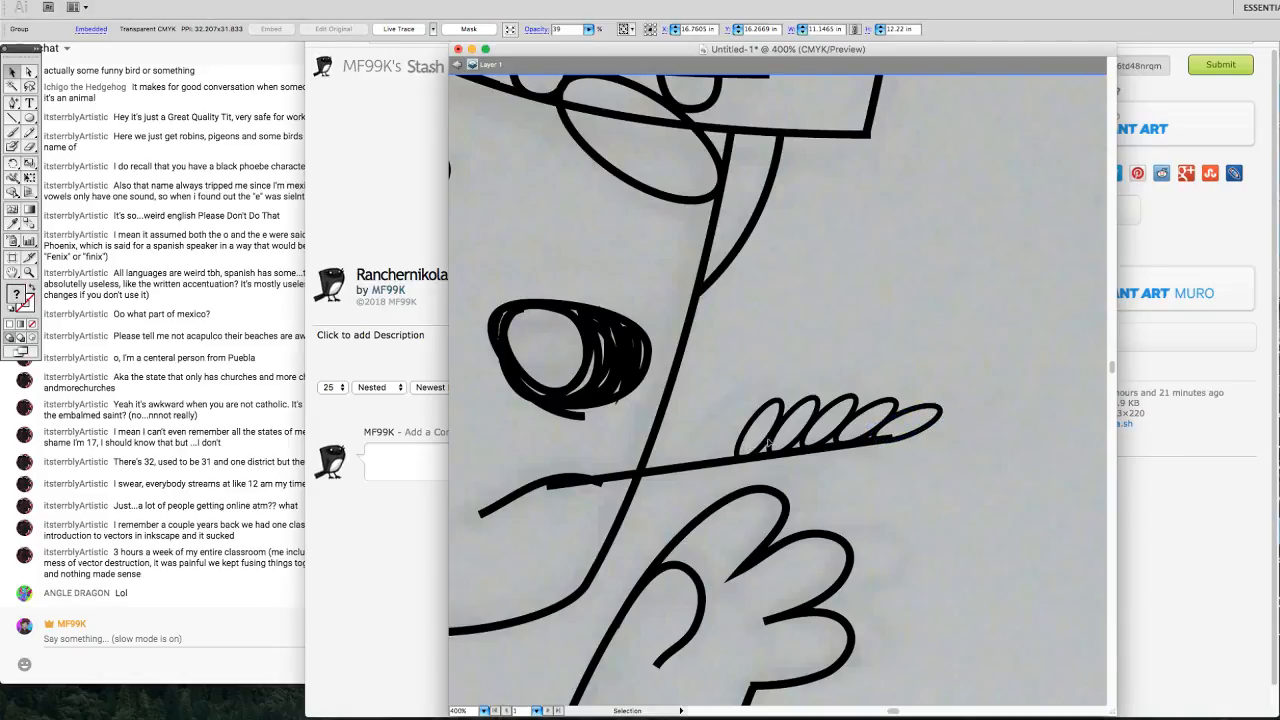
left_click(768, 438)
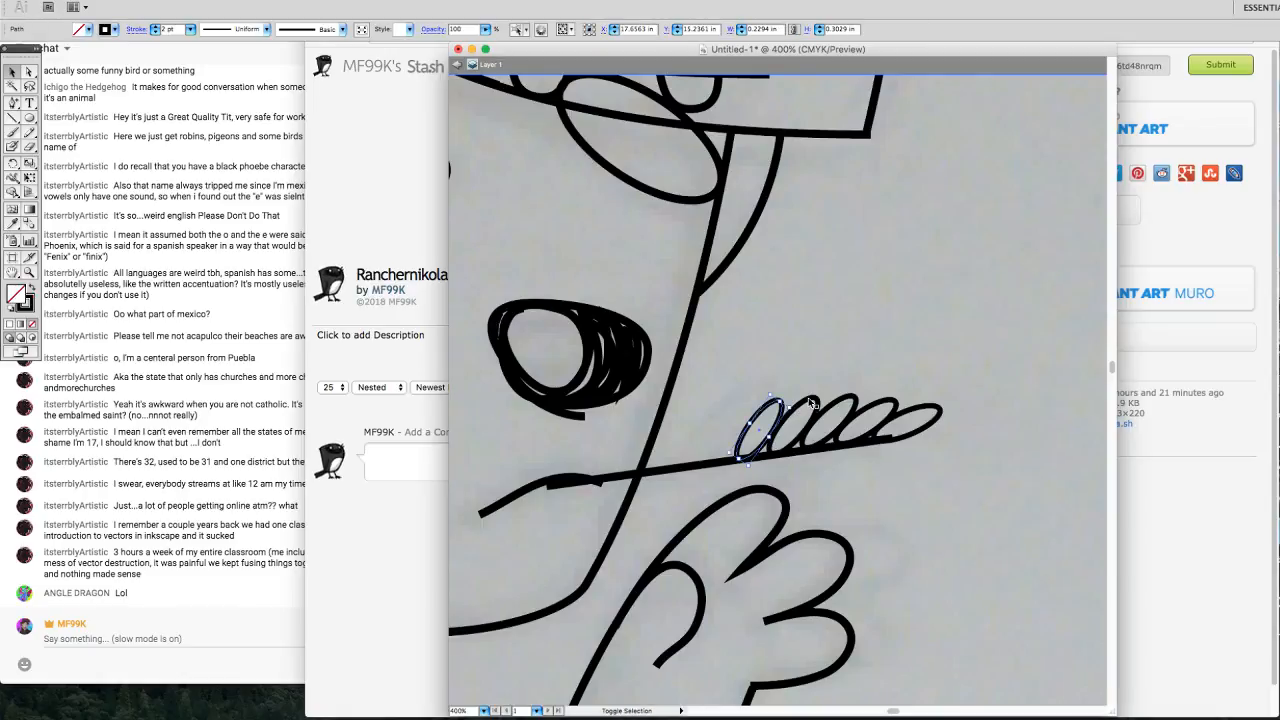
left_click(812, 405, "shift")
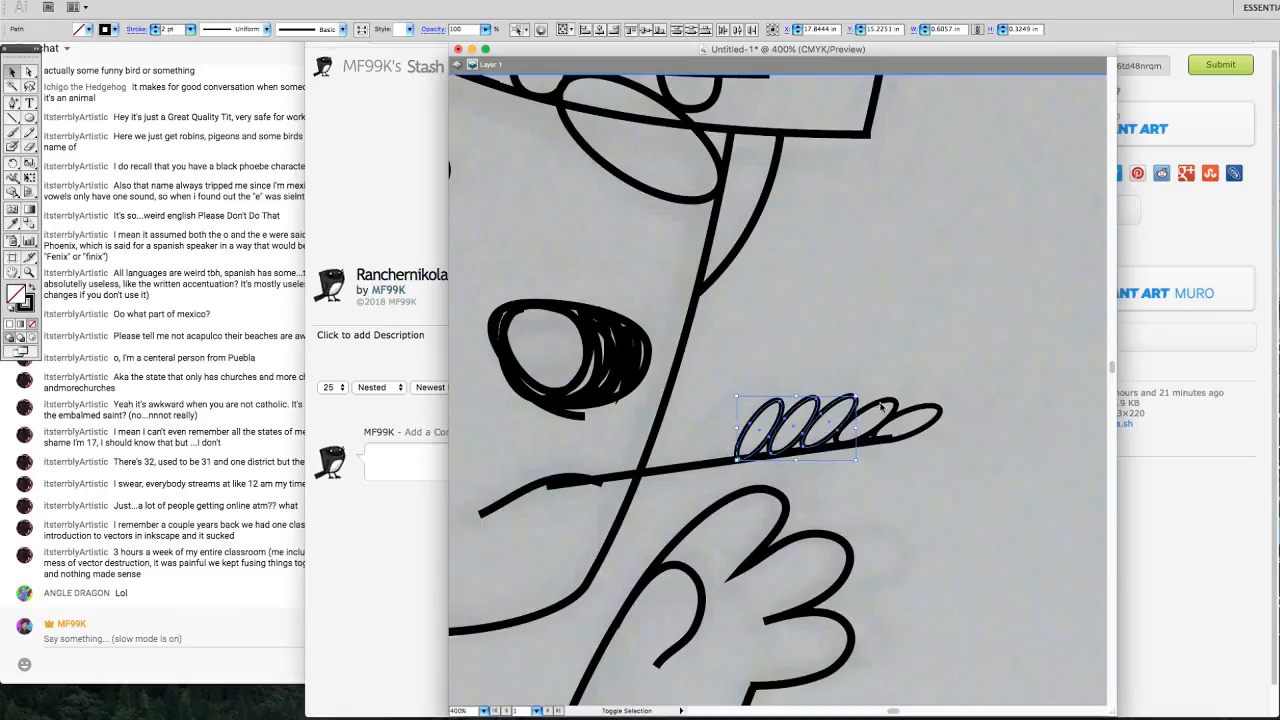
left_click(898, 408, "shift")
left_click(880, 403, "shift")
left_click(887, 402, "shift")
left_click(919, 410, "shift")
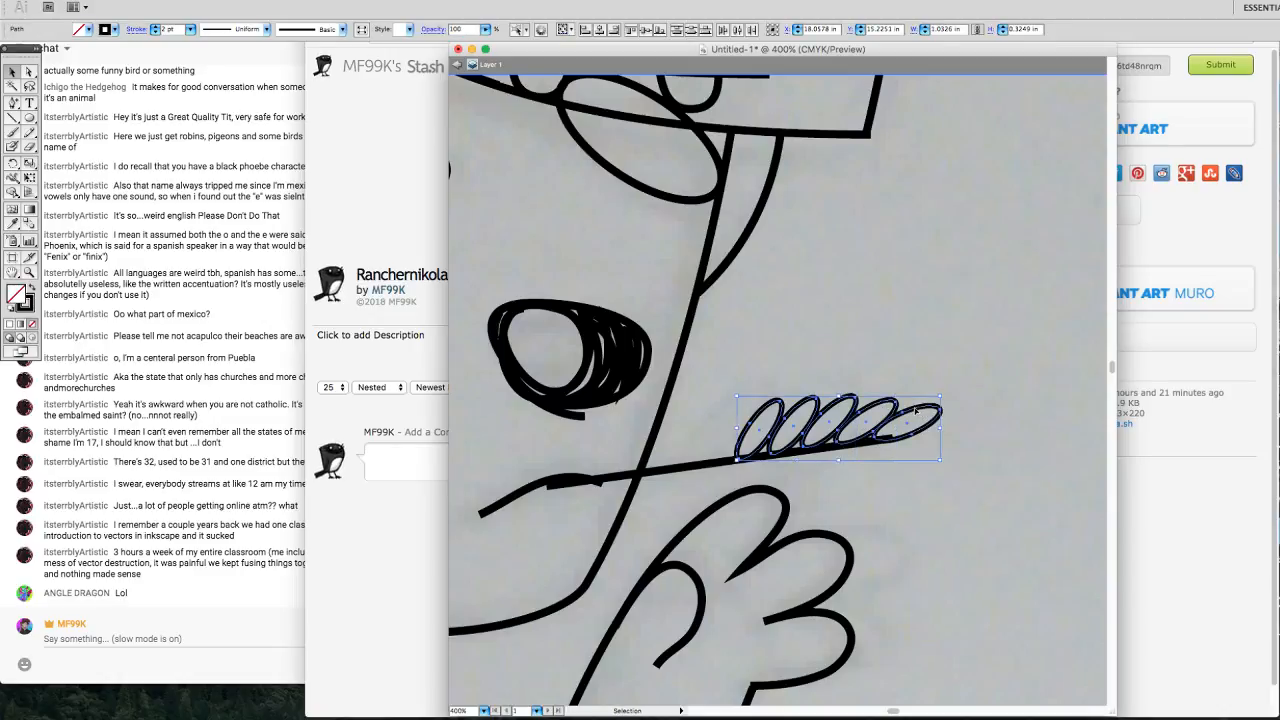
left_click_drag(889, 422, 838, 548)
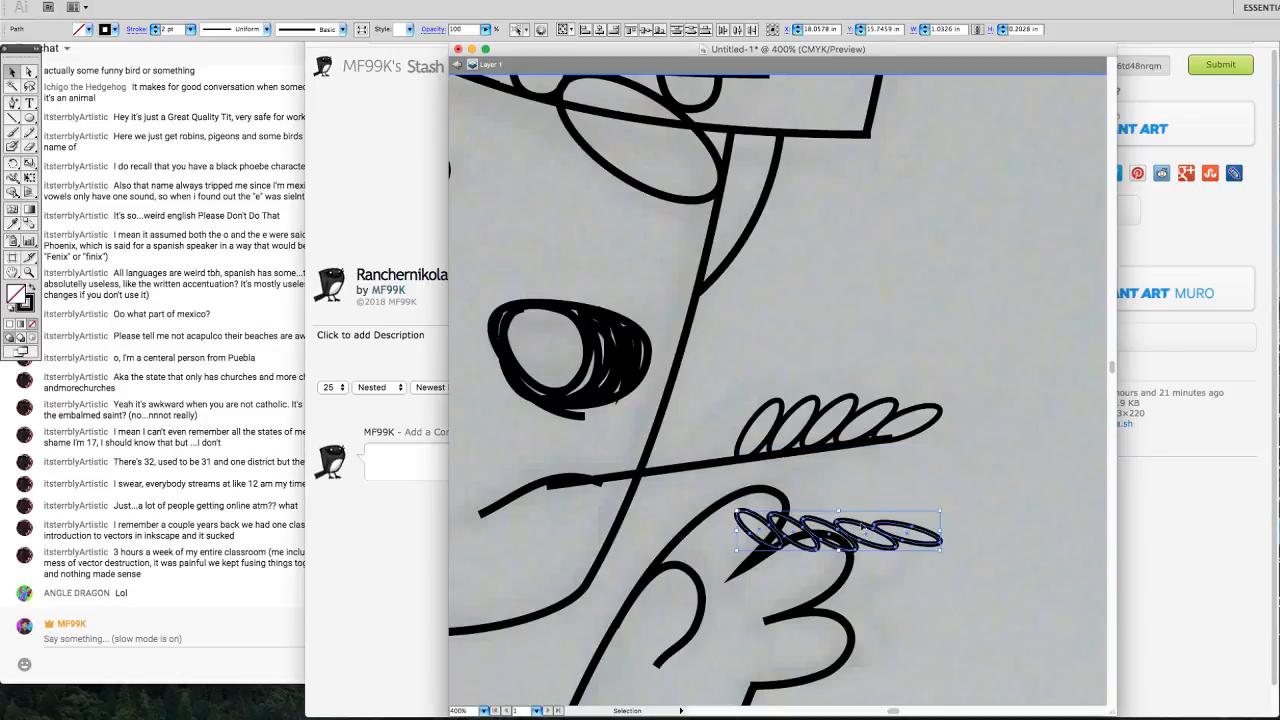
Stretch the mirrored ellipse row to about 0.28 in tall and raise it toward the underside of the stalk.
left_click(857, 489)
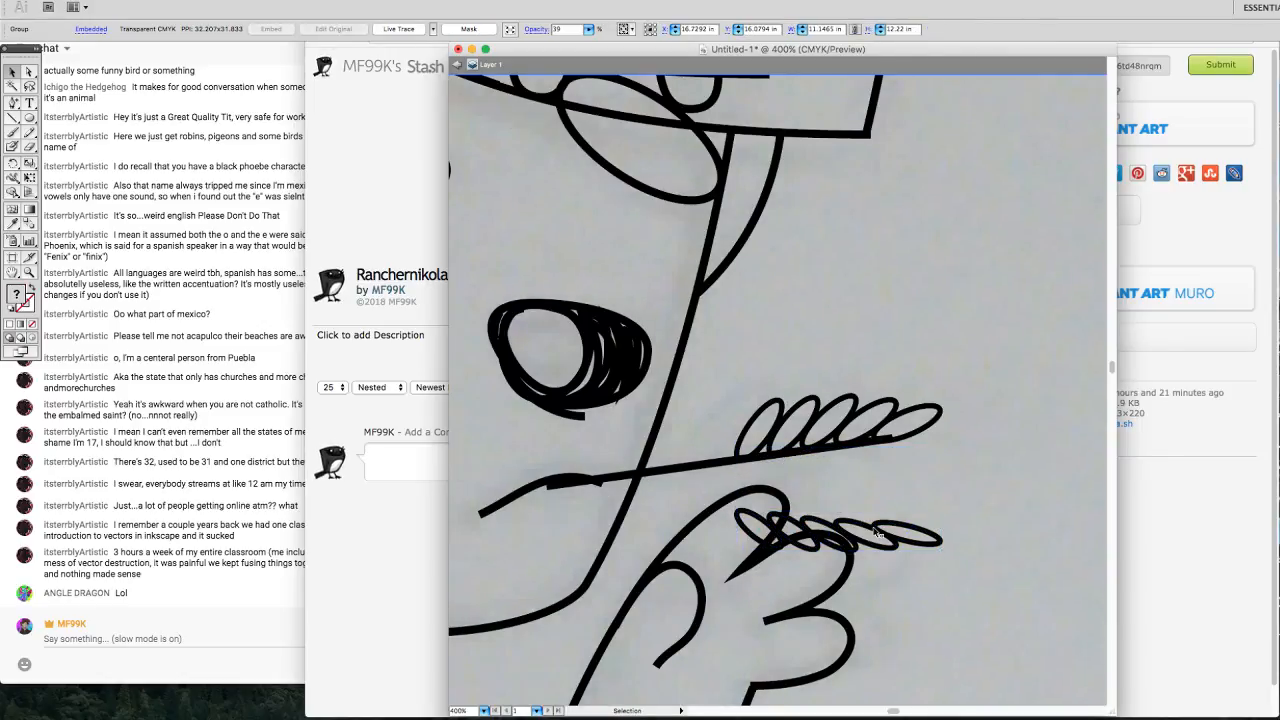
mouse_move(868, 530)
left_mouse_down()
mouse_move(852, 455)
mouse_move(838, 472)
mouse_move(840, 566)
left_mouse_up()
left_click_drag(909, 541, 893, 520)
key("Up")
key("Up")
key("Up")
key("Up")
key("Up")
key("Up")
key("Up")
key("Up")
key("Up")
key("Up")
key("Up")
key("Up")
key("Up")
key("Up")
key("Up")
key("Up")
key("Up")
key("Up")
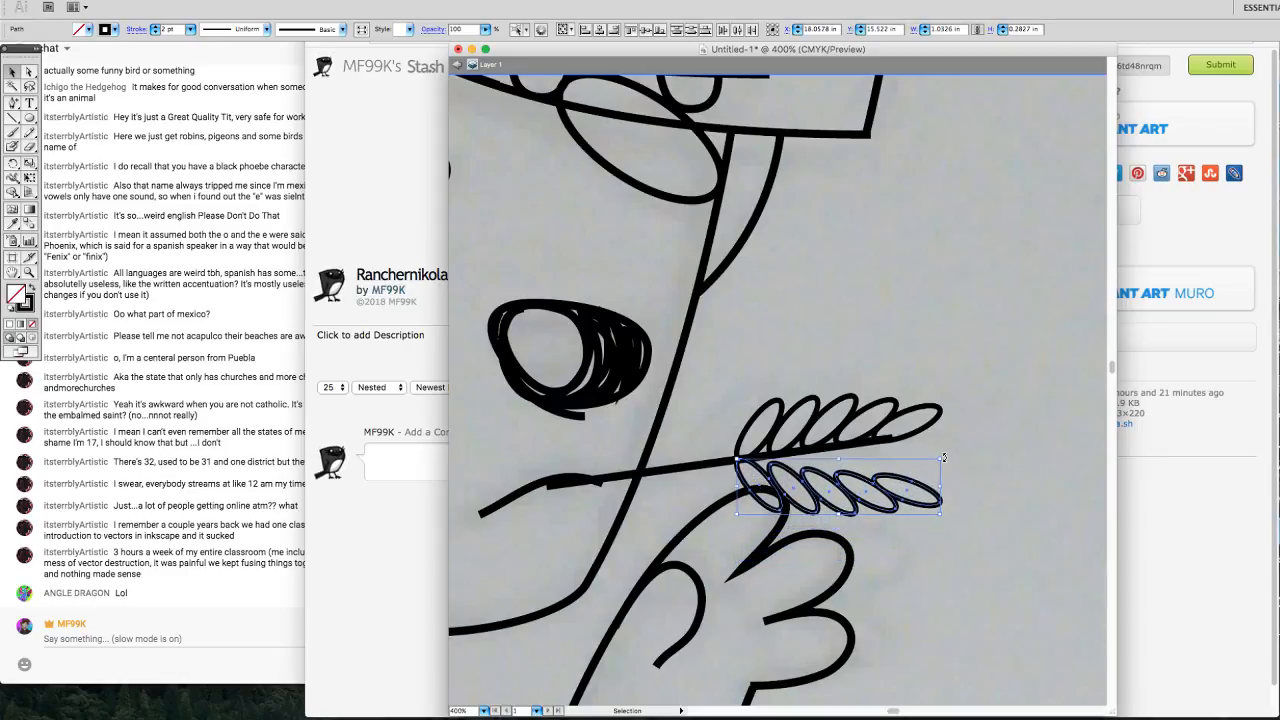
Rotate the lower ellipse row counterclockwise to follow the stalk's slope and nudge it up against the stalk.
left_click_drag(943, 457, 940, 440)
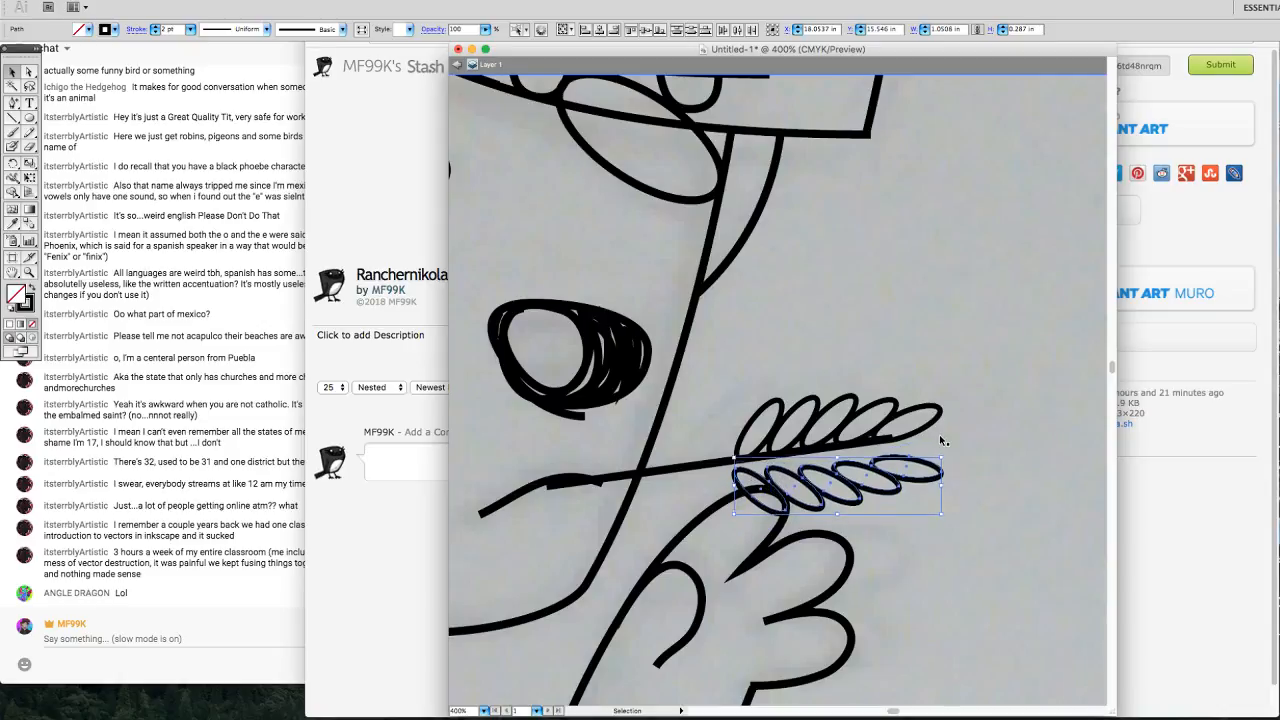
key("Up")
key("Up")
key("Up")
key("Up")
key("Up")
key("Up")
key("Up")
key("Right")
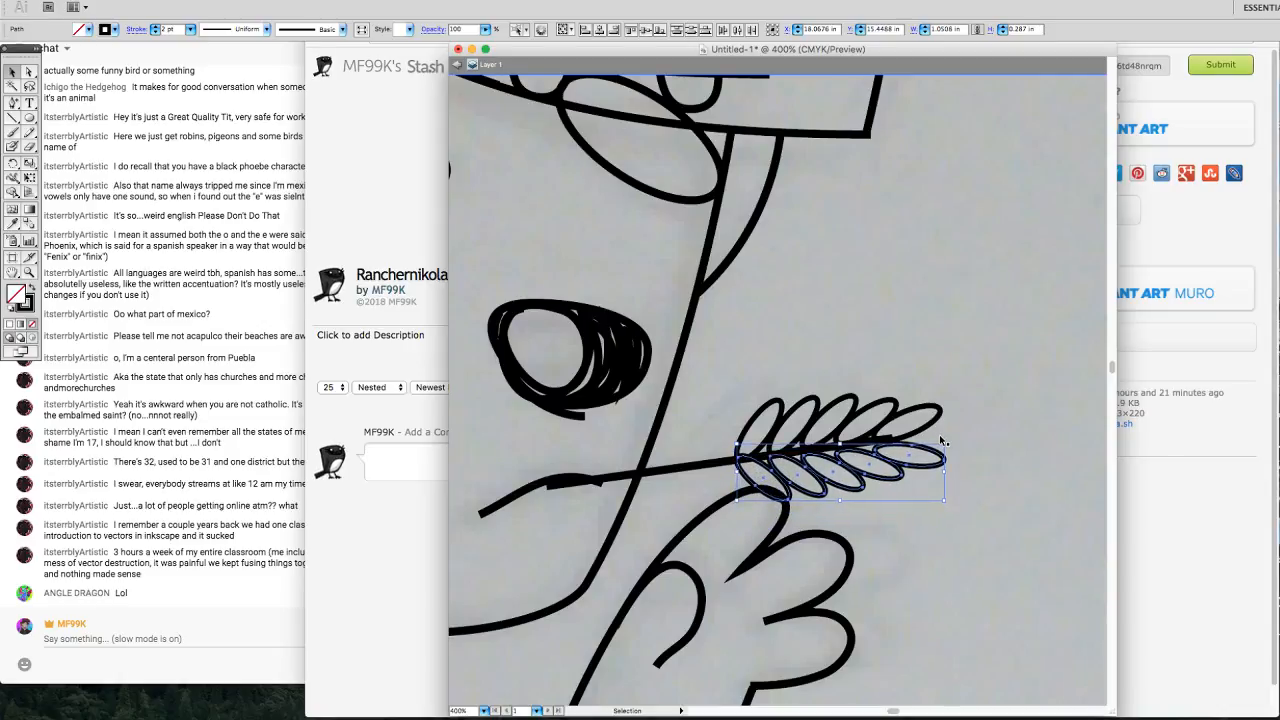
key("Up")
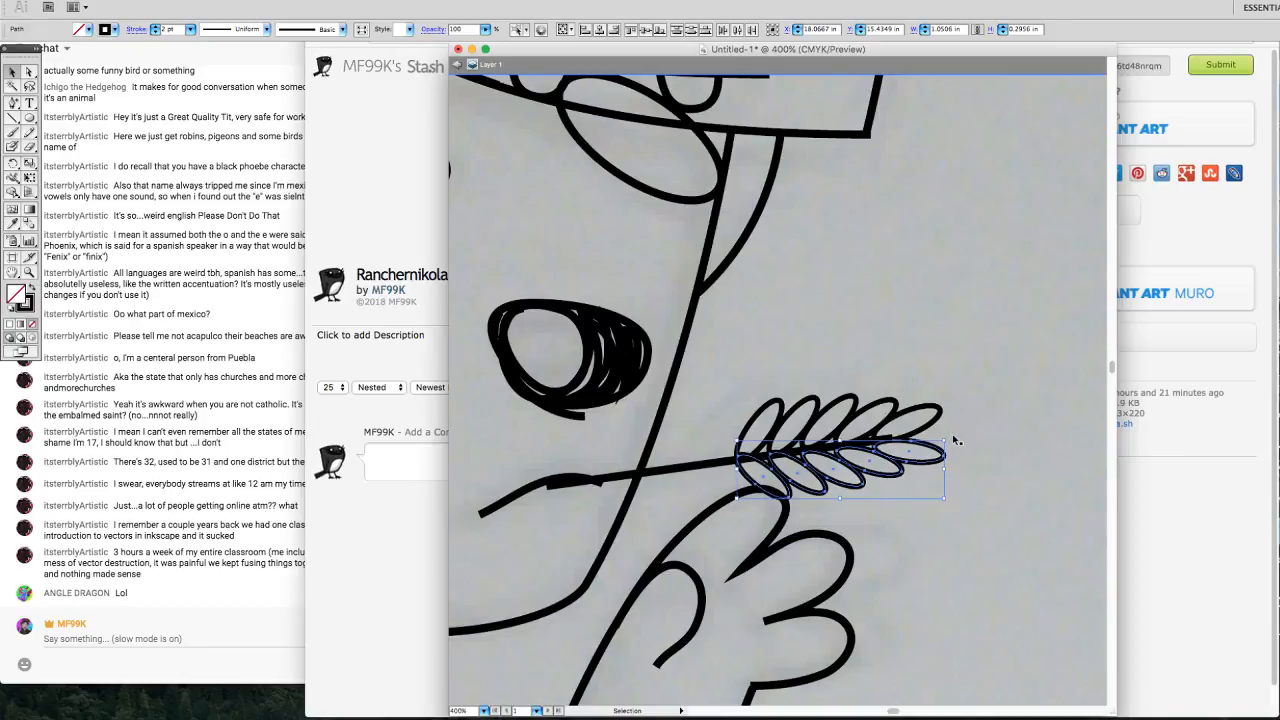
left_click_drag(949, 439, 948, 435)
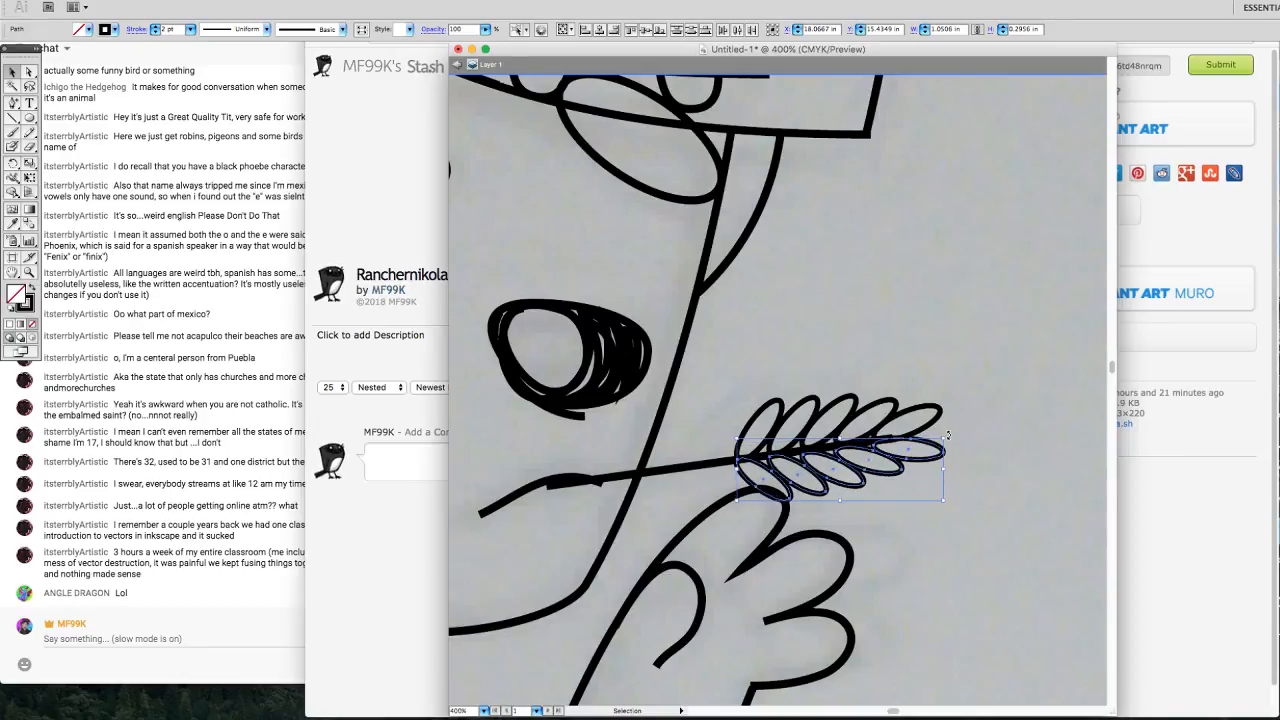
Delete the lower row's ellipse nearest the mouth and the upper row's tip ellipse, leaving nothing selected.
left_click(993, 461)
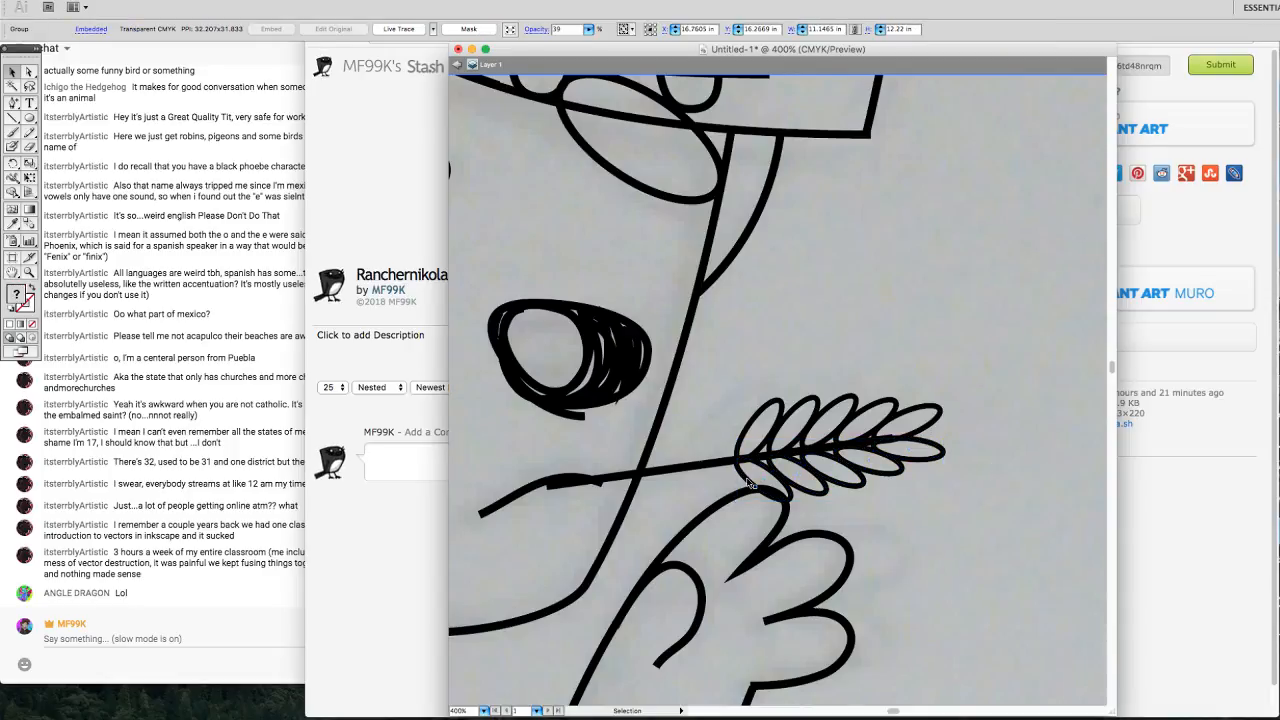
key("super+shift+a")
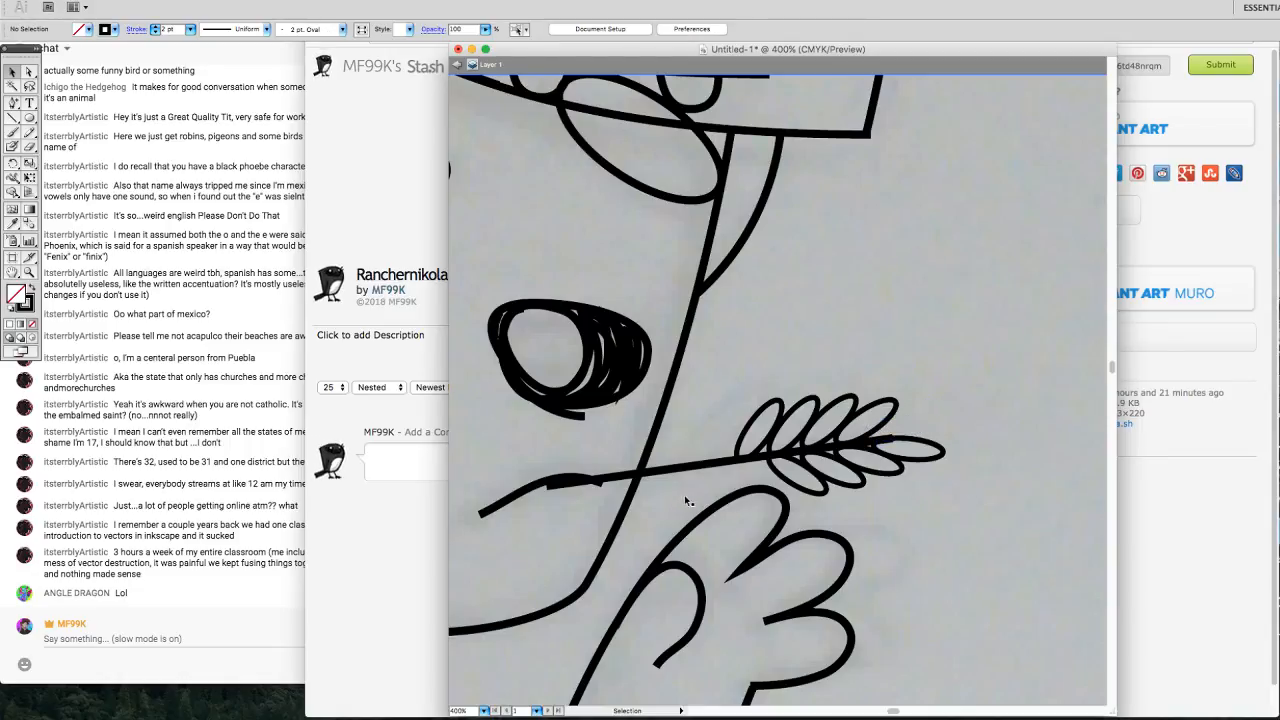
Exit isolation mode on Layer 1 with the whole character in view.
key("z")
left_click(663, 520, "alt")
left_click(653, 522, "alt")
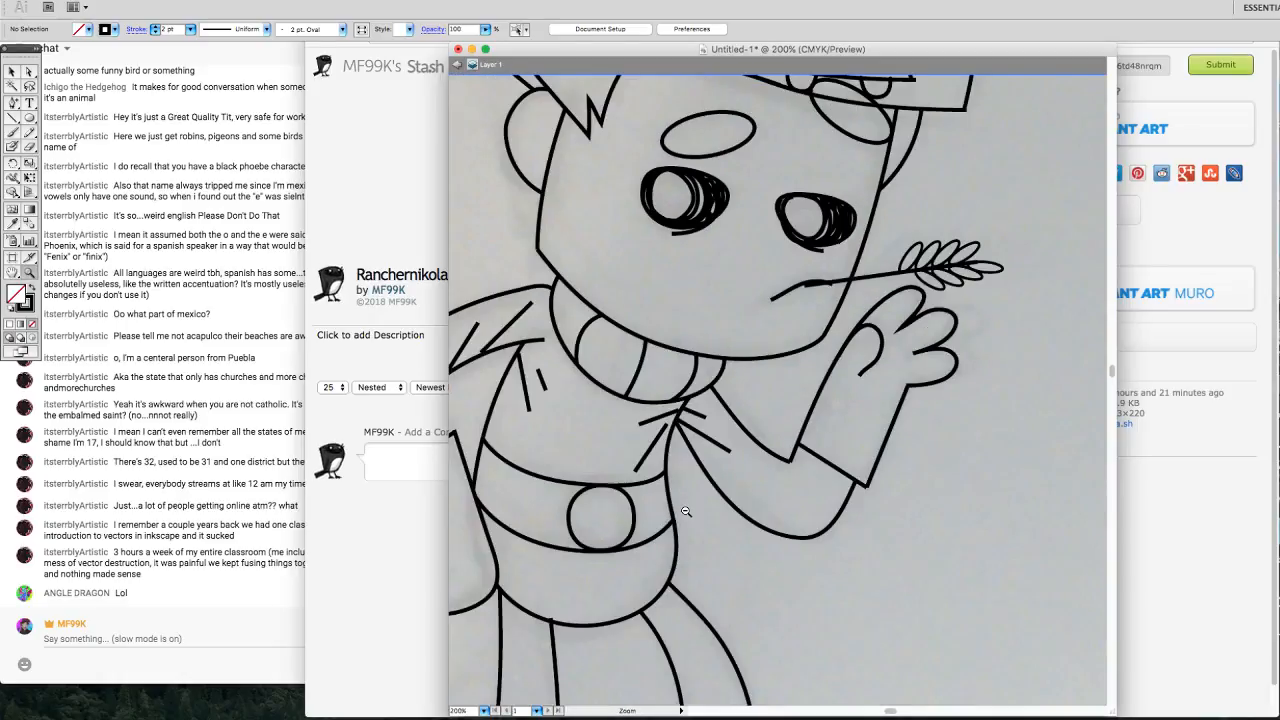
left_click(686, 511, "alt")
left_click(726, 509, "alt")
left_click(823, 440, "alt")
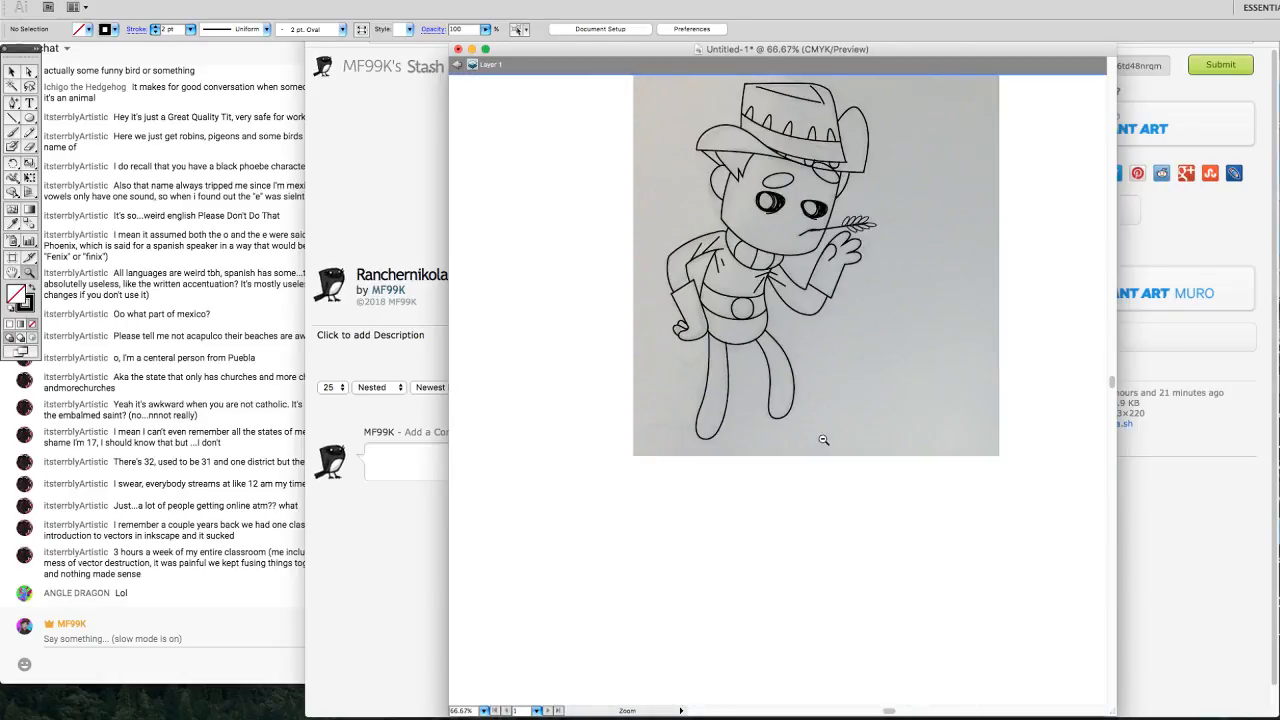
left_click(900, 302, "alt")
left_click(479, 64)
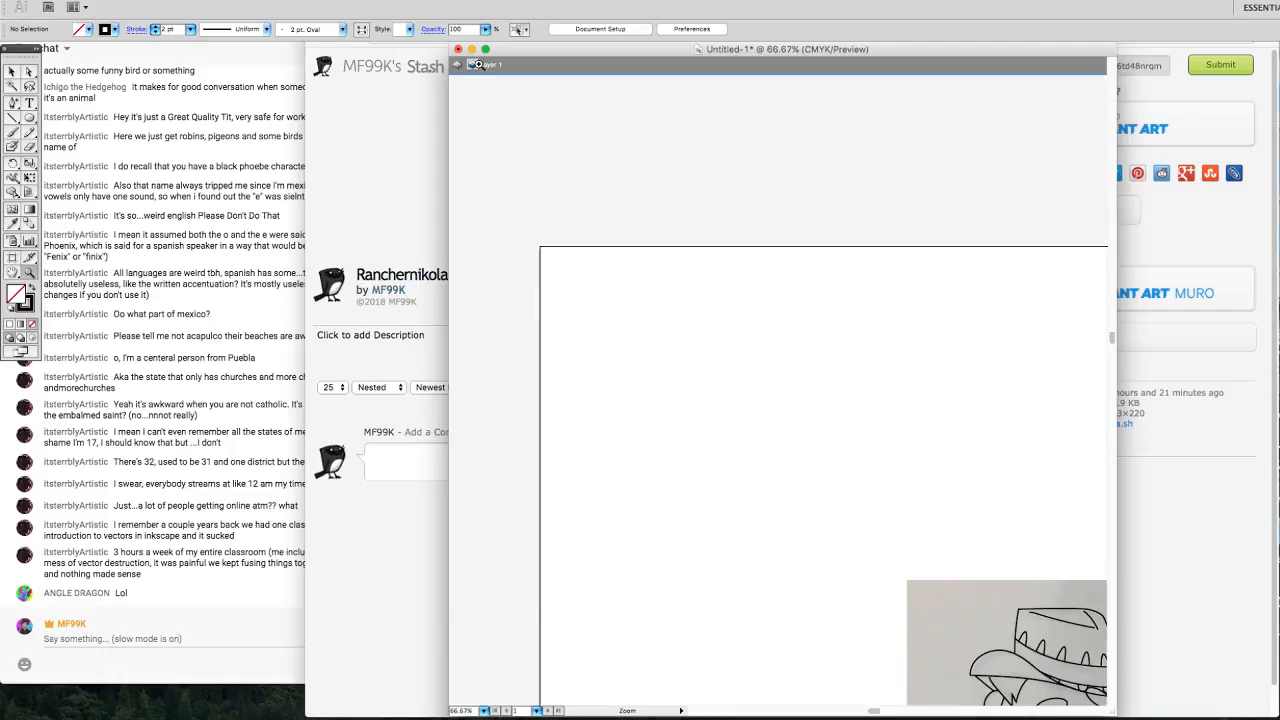
left_click(929, 420, "alt")
left_click(638, 420, "alt")
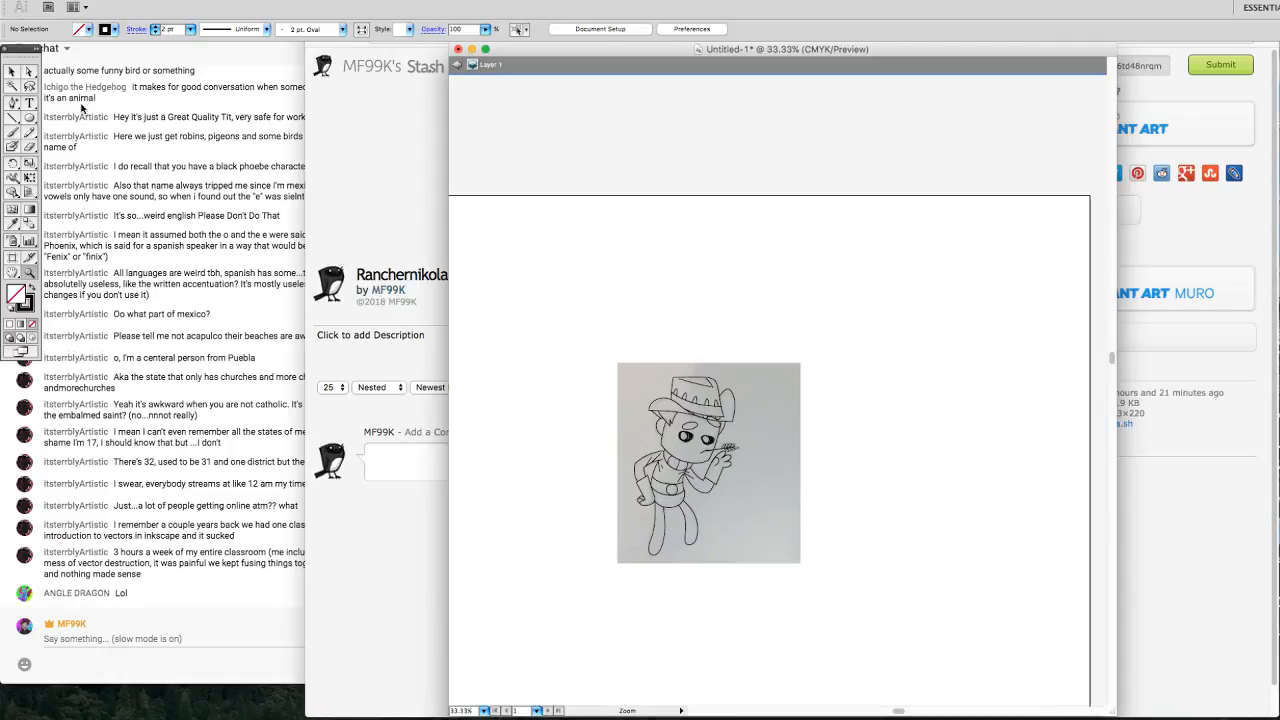
left_click(11, 72)
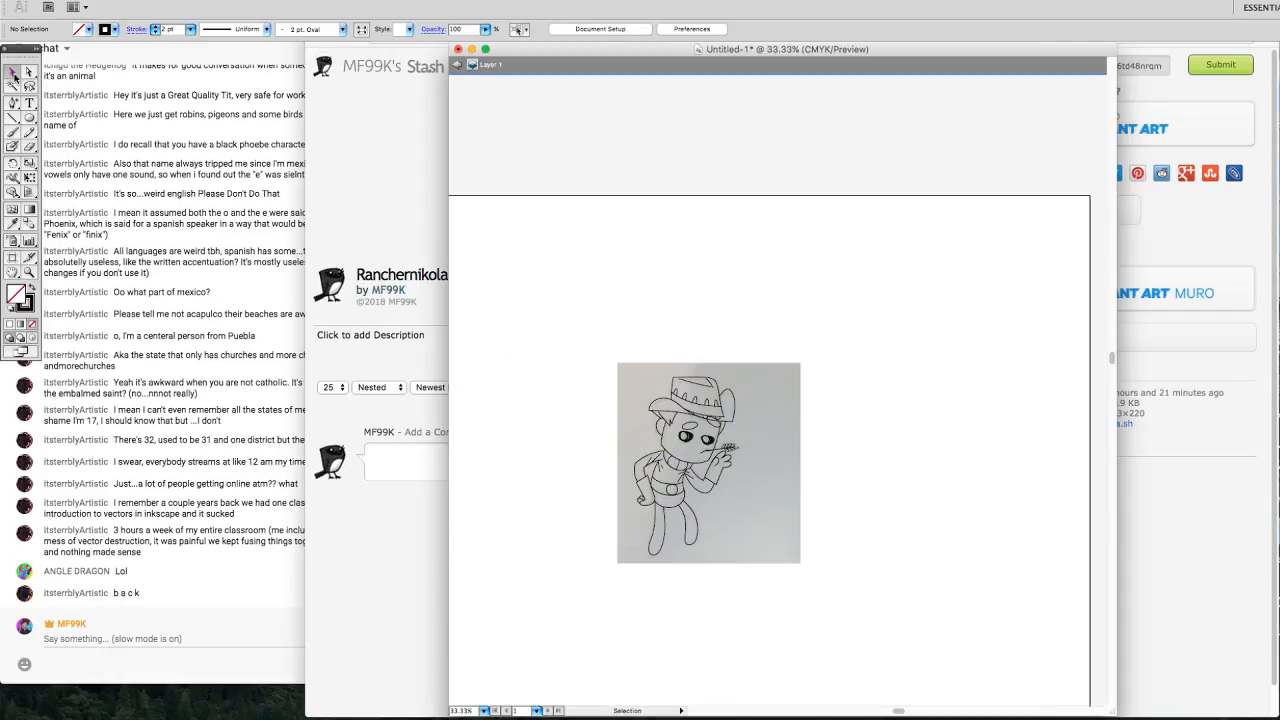
left_click(457, 65)
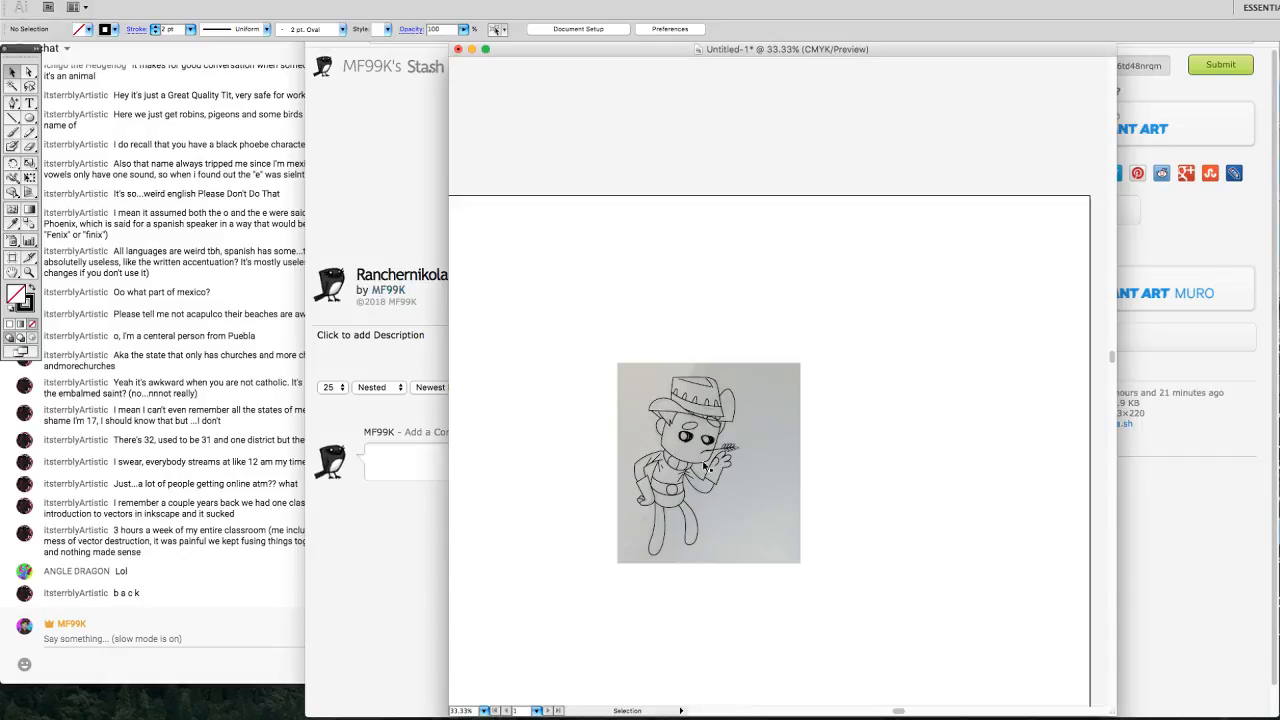
Move the faded scanned sketch image to the right, away from the traced line art.
key("z")
left_click(667, 454)
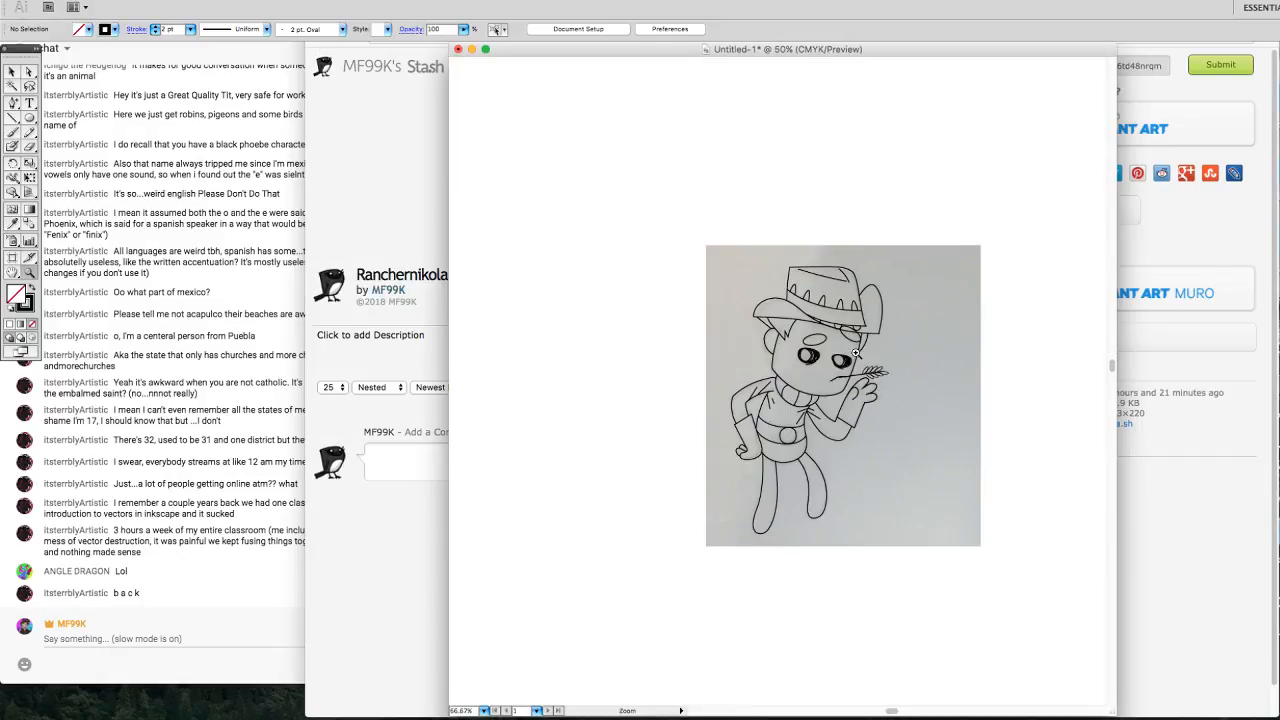
left_click(855, 353)
left_click(12, 73)
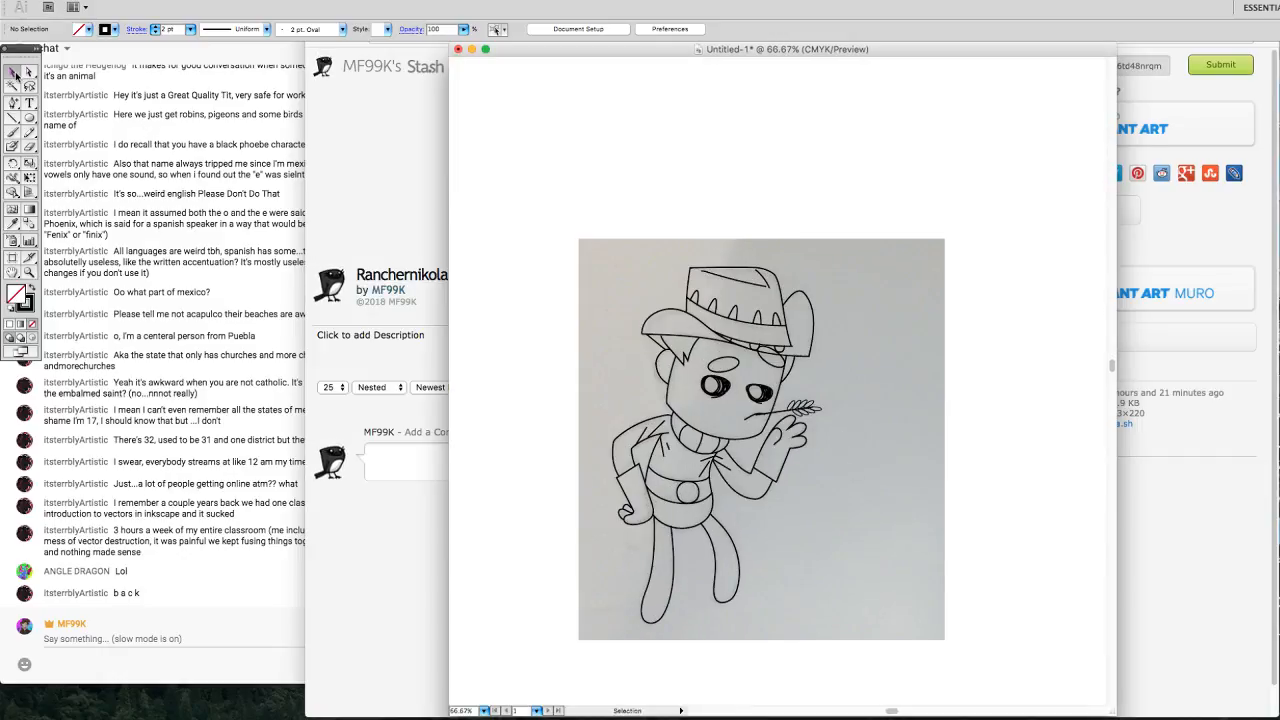
left_click_drag(807, 495, 957, 470)
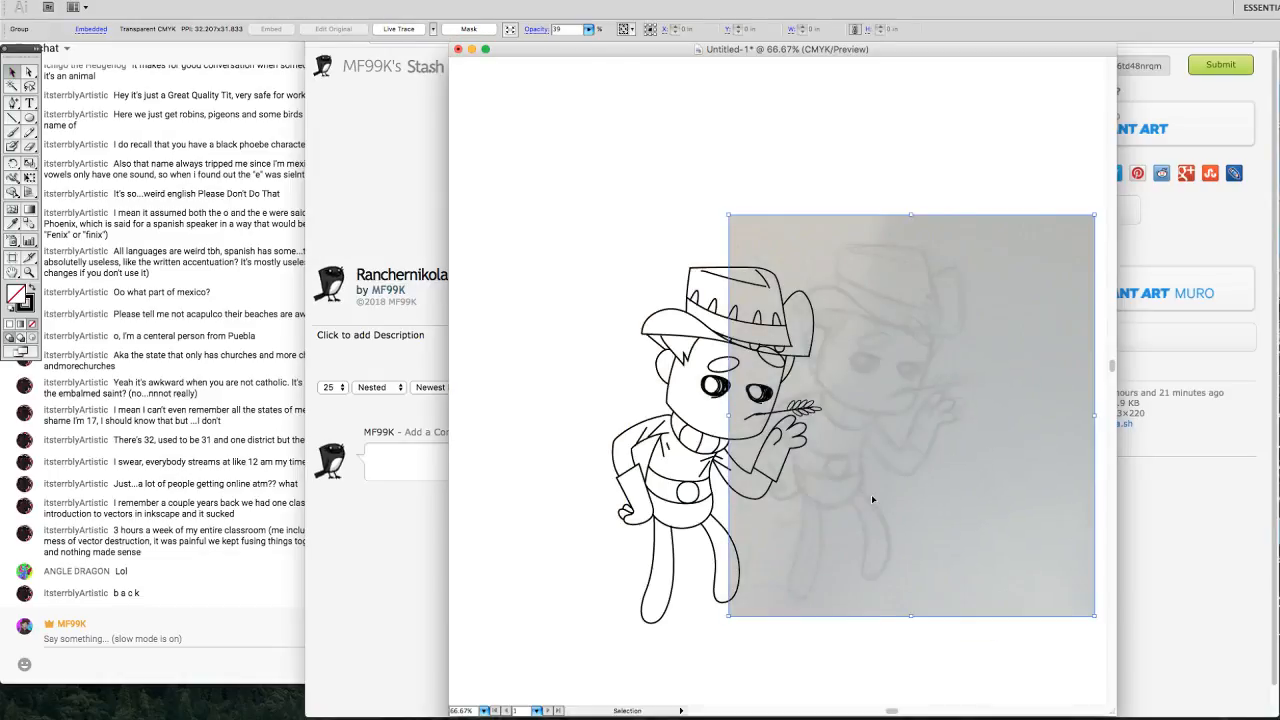
Delete the faded scanned sketch image, keeping only the traced line art.
key("Delete")
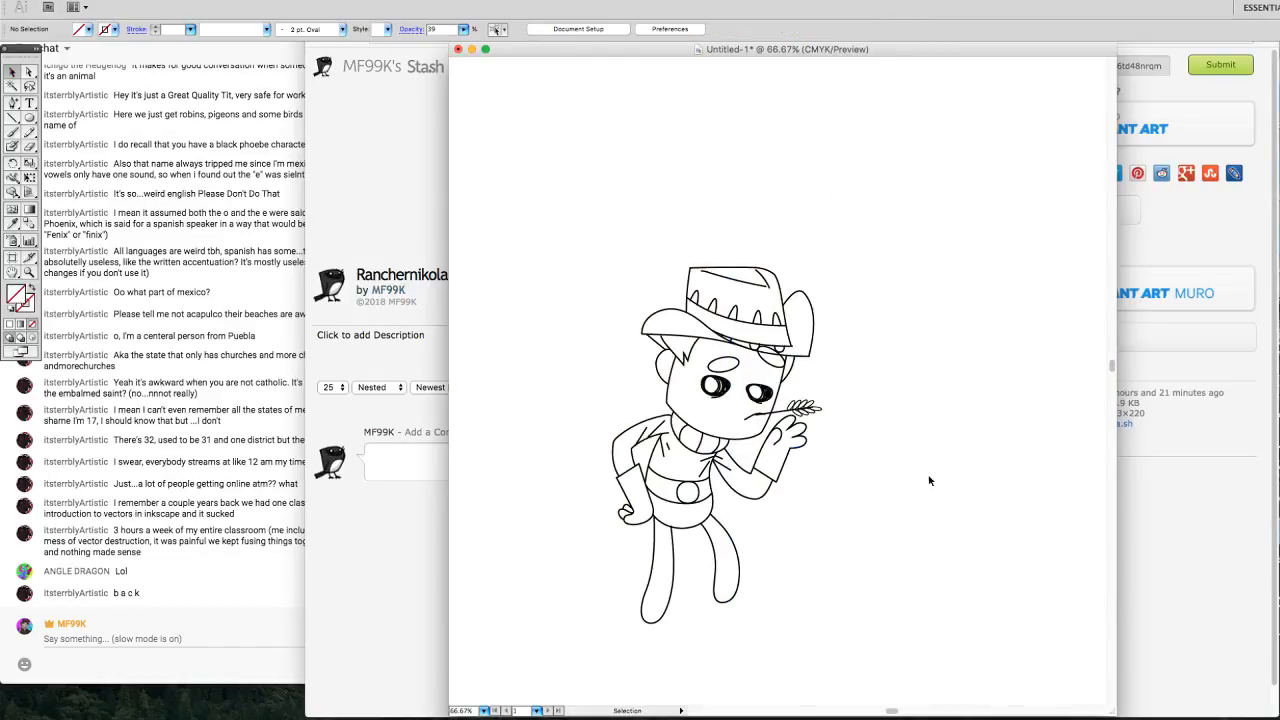
Try the lens-shaped width profile with a 3 pt stroke on all of the character's lines.
left_click_drag(573, 225, 896, 665)
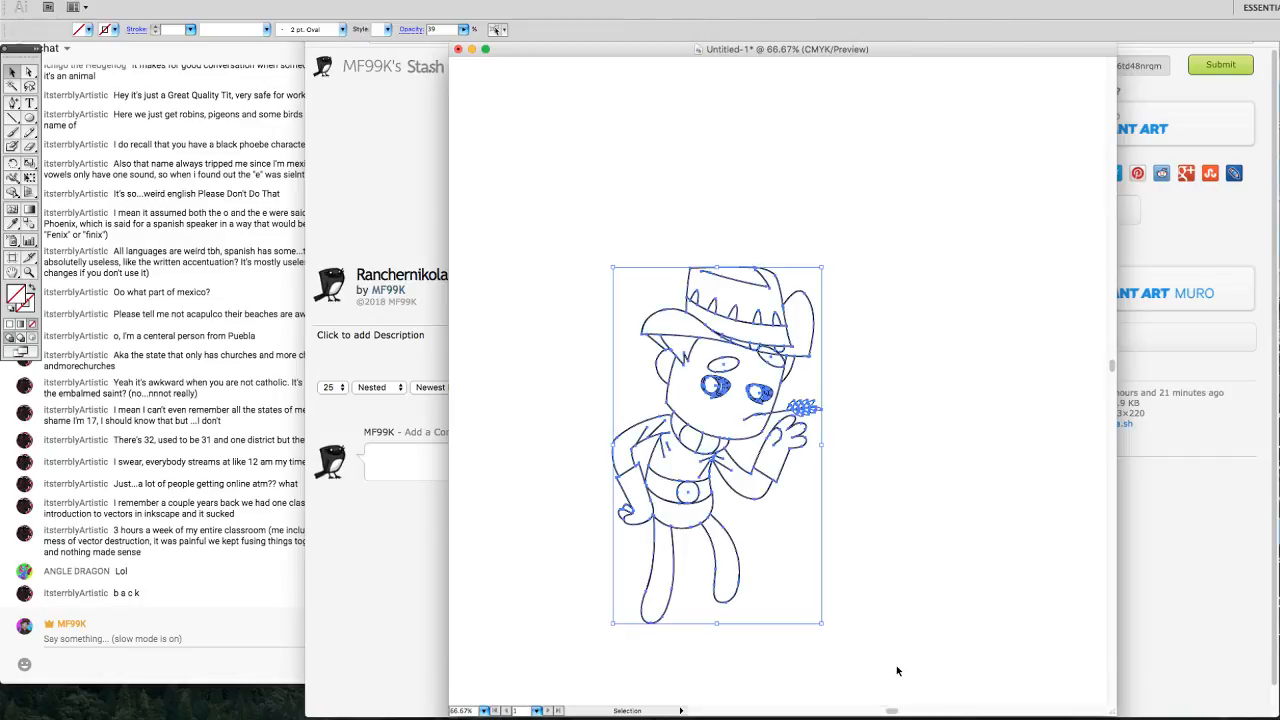
left_click(268, 30)
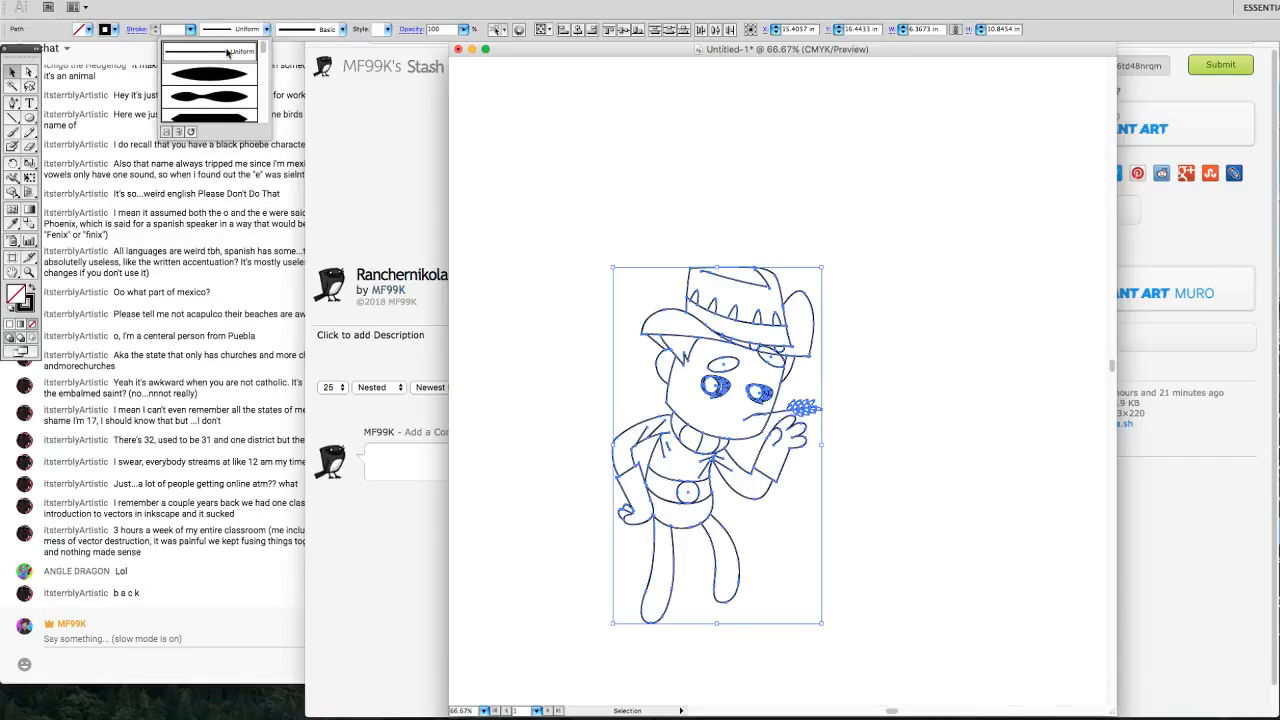
left_click(212, 78)
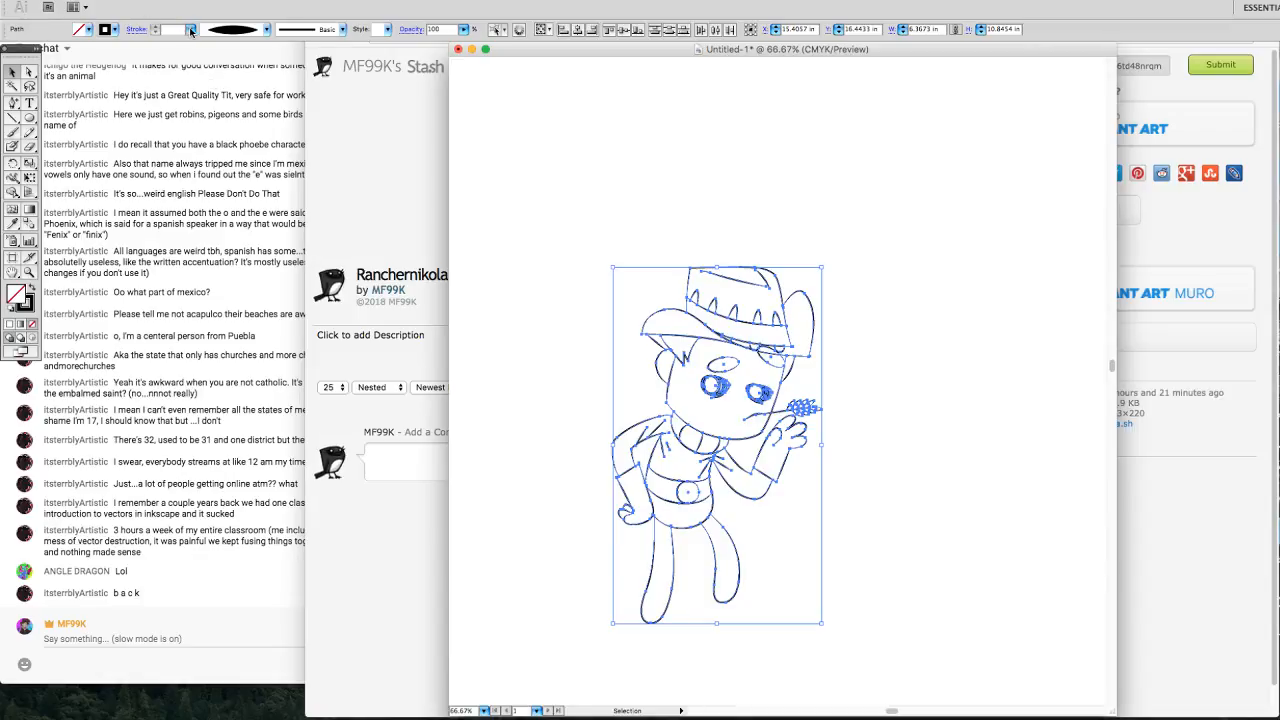
left_click(191, 31)
left_click(197, 95)
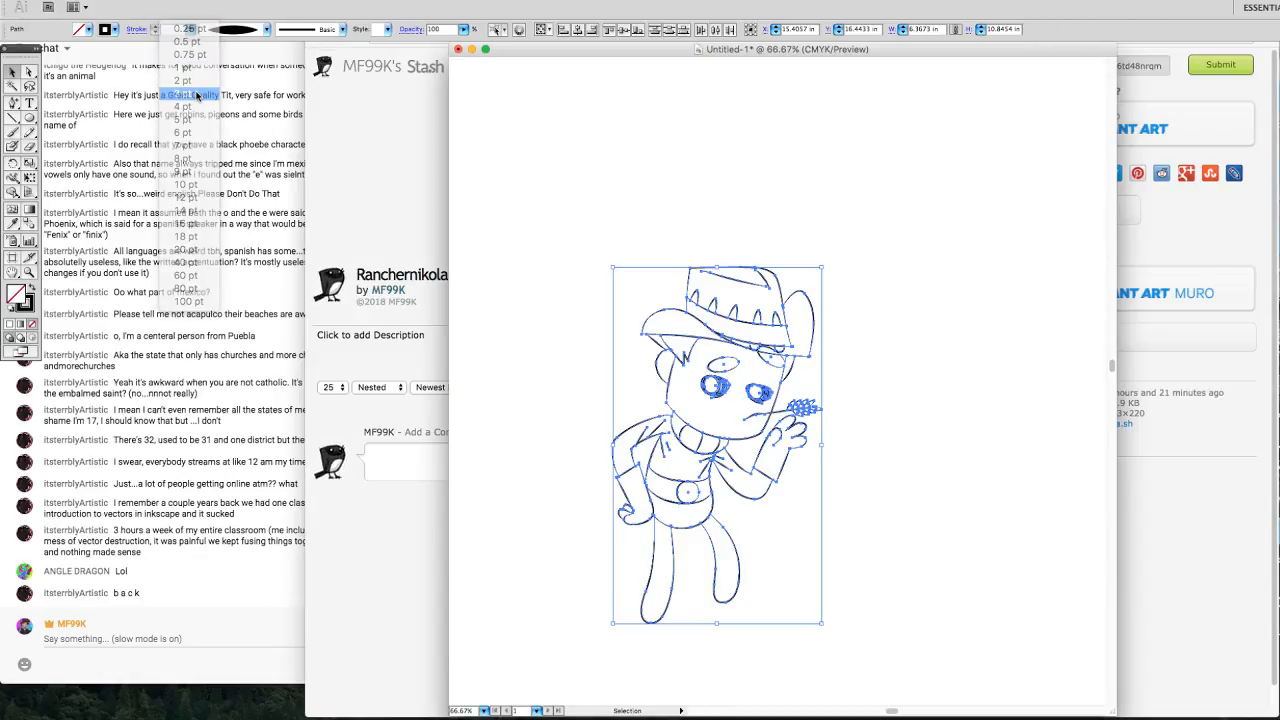
left_click(857, 371)
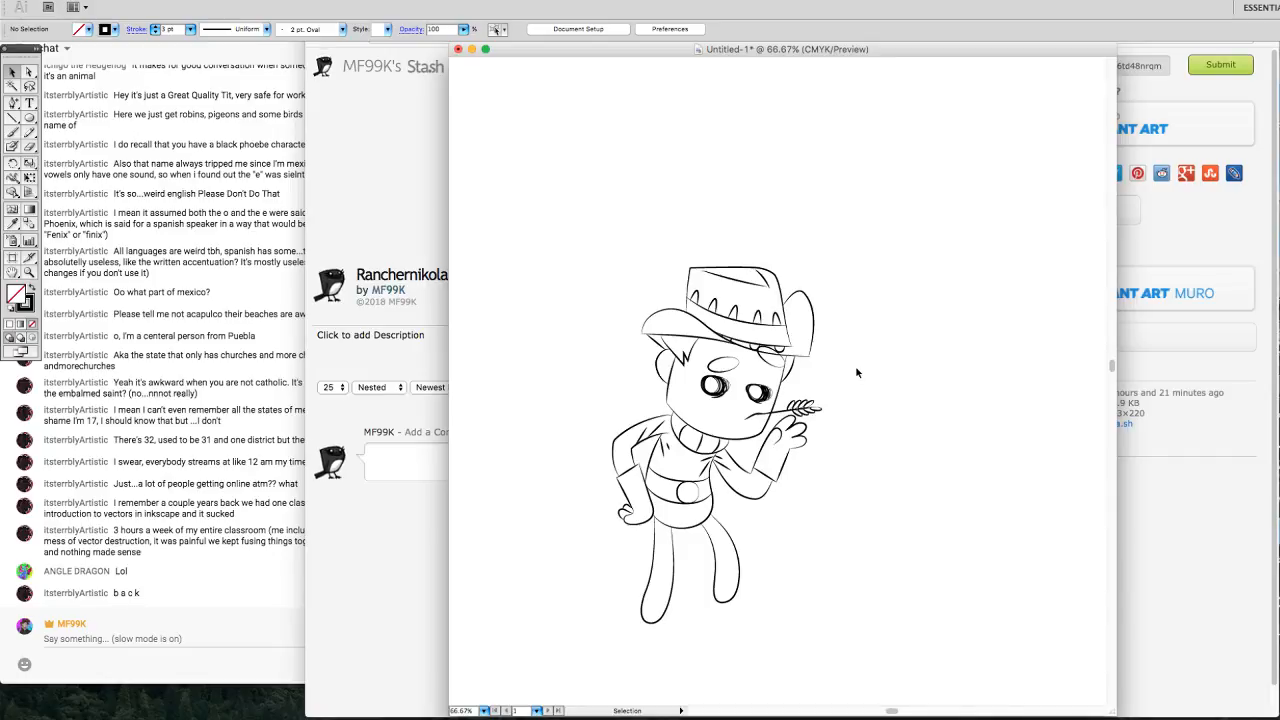
Revert the whole character to its uniform line widths and leave nothing selected.
key("a")
key("ctrl+a")
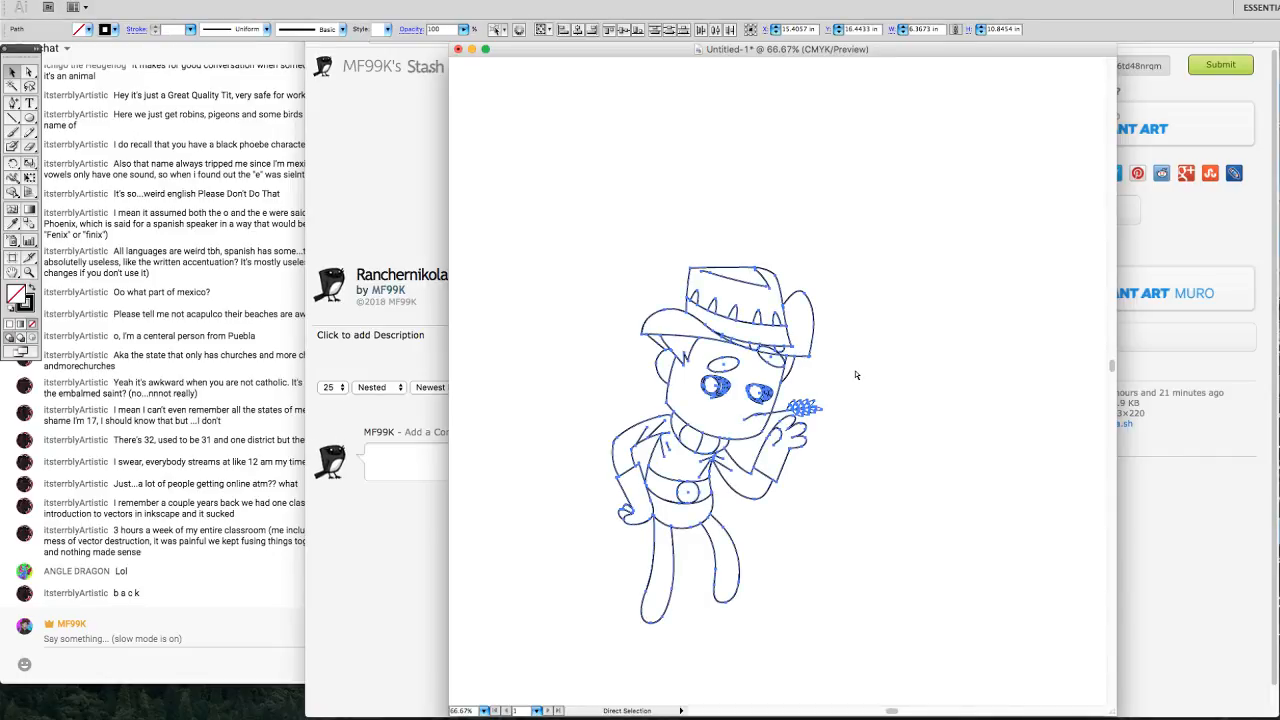
key("v")
left_click(856, 374)
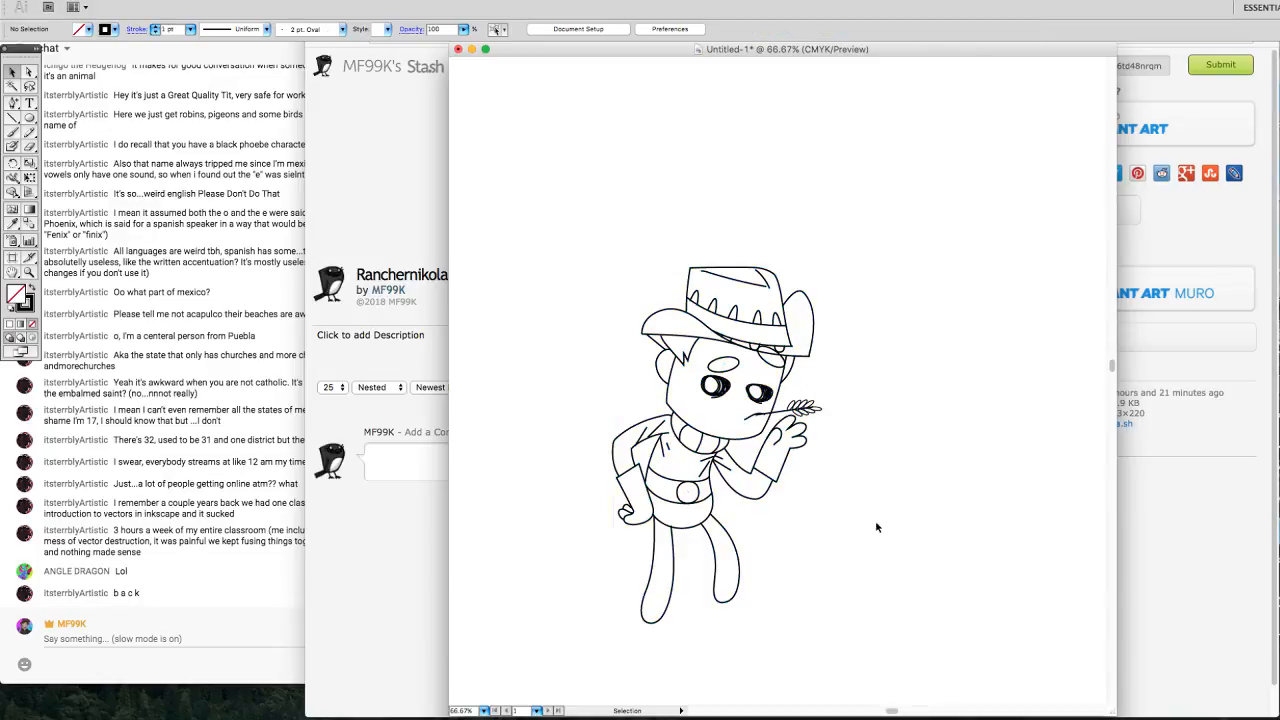
Taper the two shoulder creases and the long chest crease of the arm-on-hip side to points with the Width tool.
key("z")
left_click(722, 466)
left_click(778, 364)
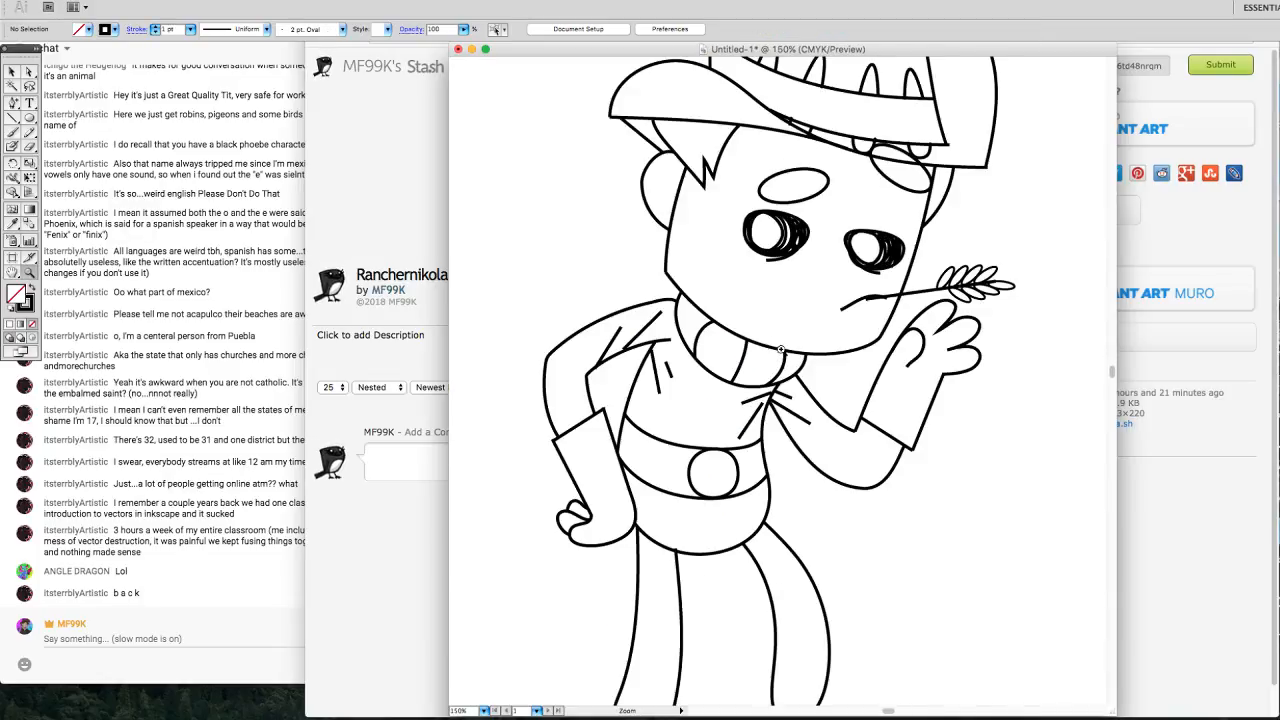
left_click(770, 358)
left_click(12, 178)
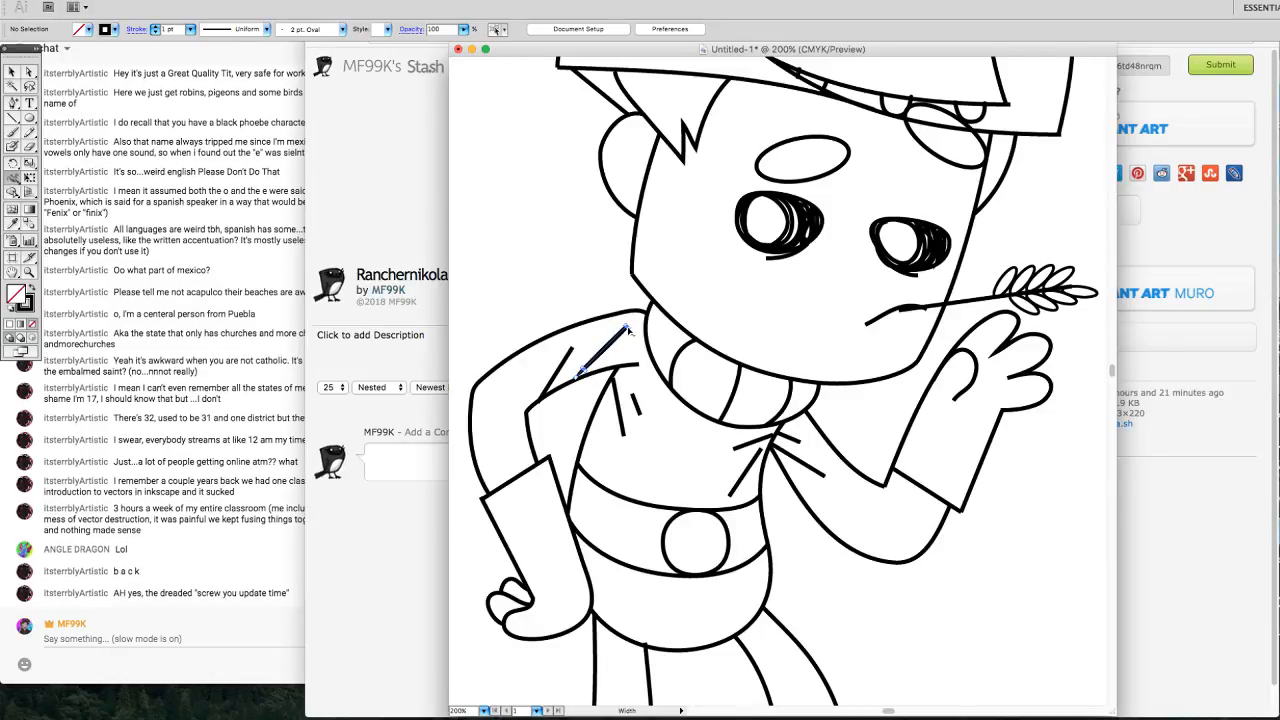
mouse_move(628, 329)
left_mouse_down()
mouse_move(652, 352)
mouse_move(608, 311)
left_mouse_up()
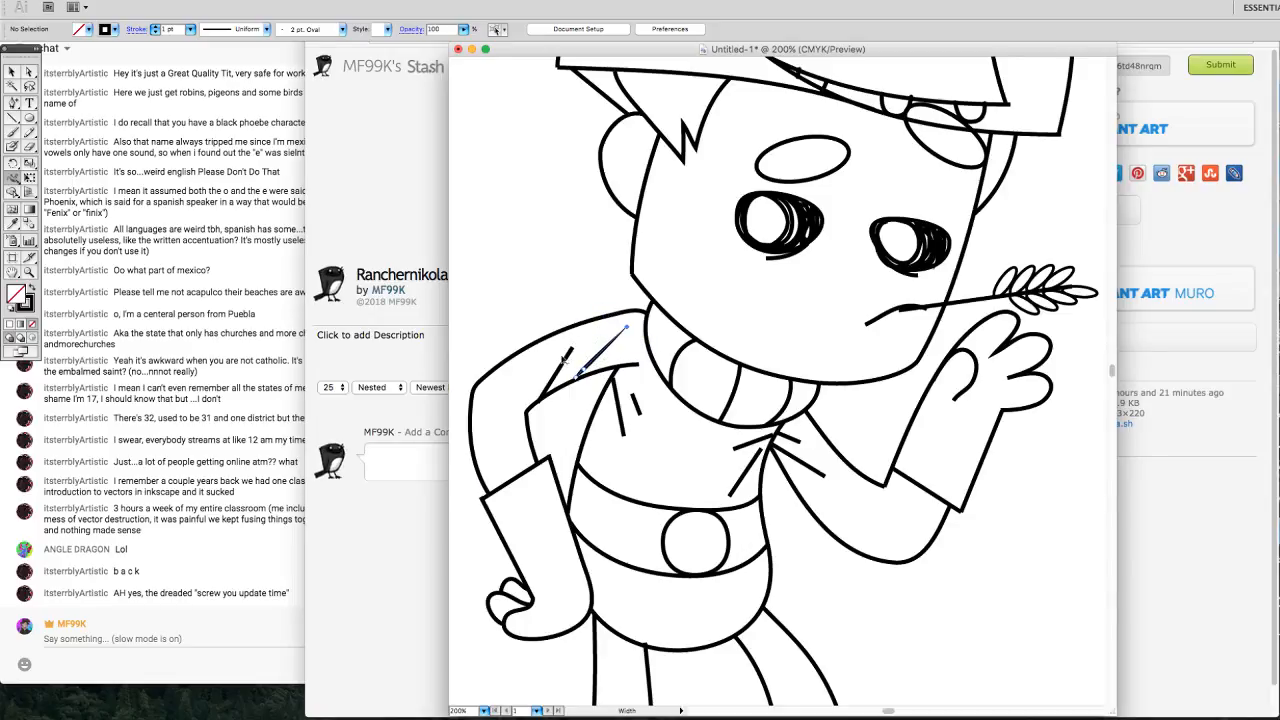
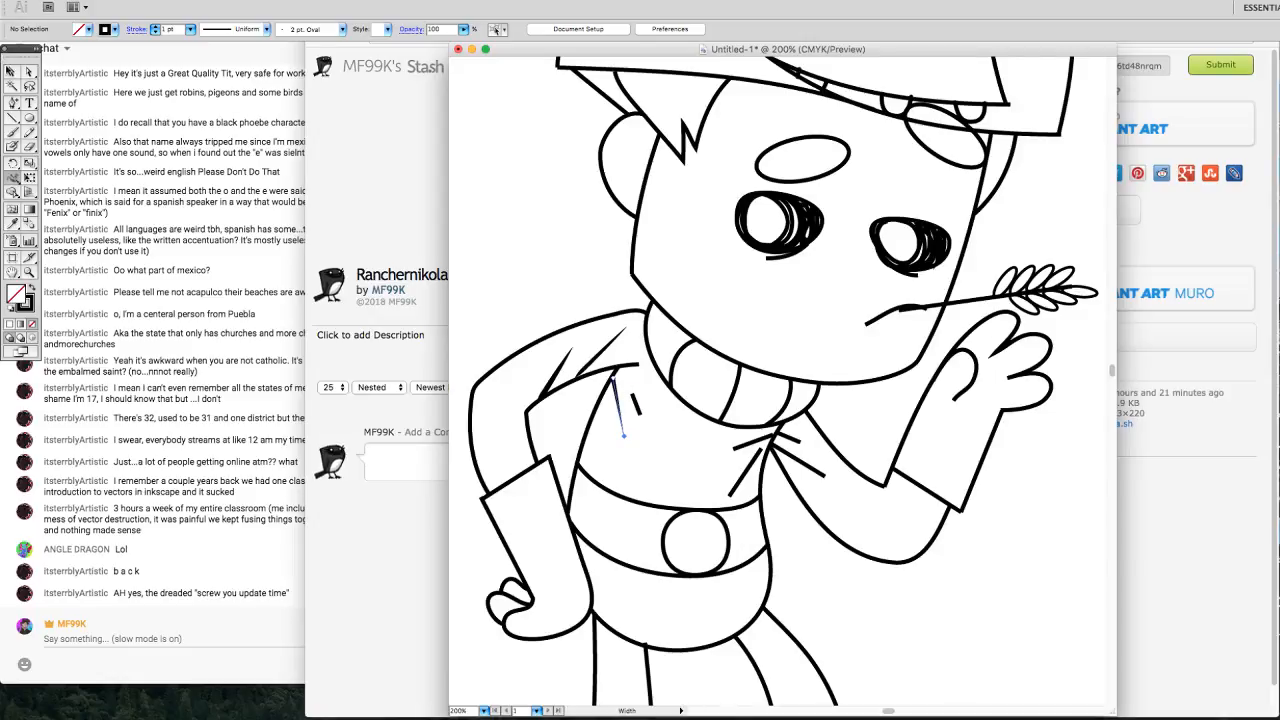
Nudge the tapered chest crease slightly up against the armpit of the arm on the hip, leaving it deselected.
key("v")
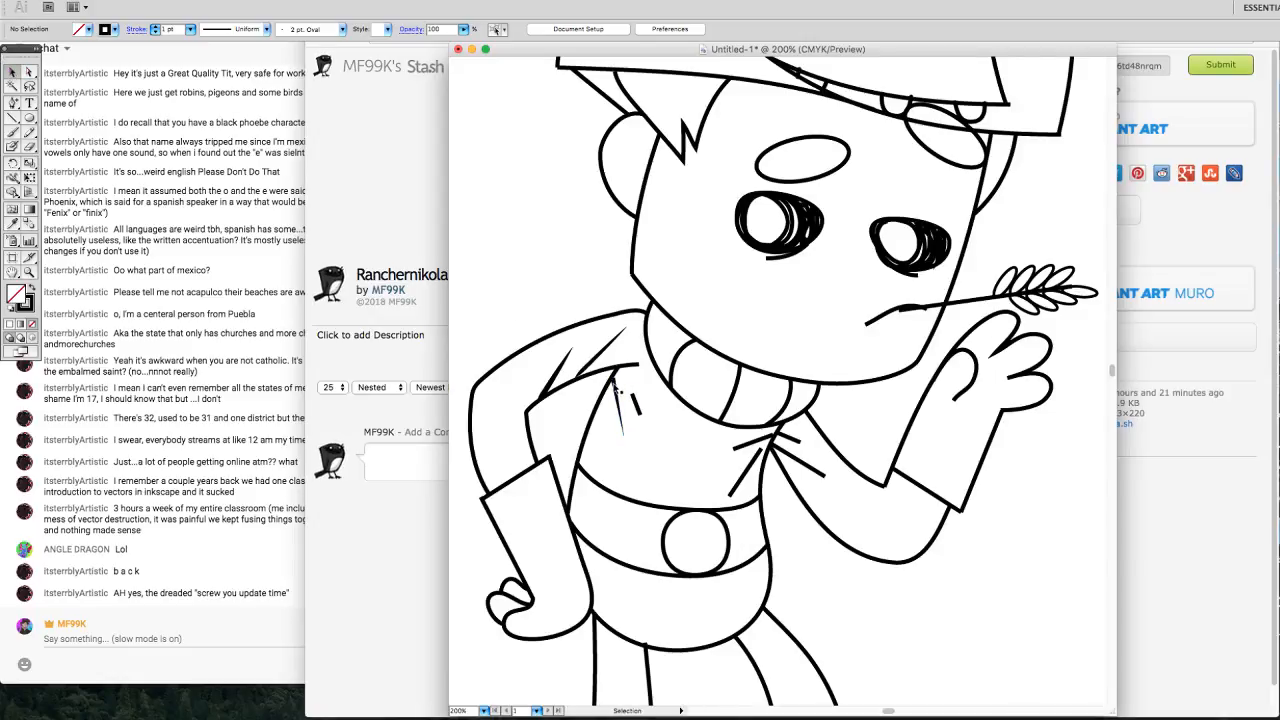
left_click(616, 388)
key("Up")
key("Up")
left_click(666, 431)
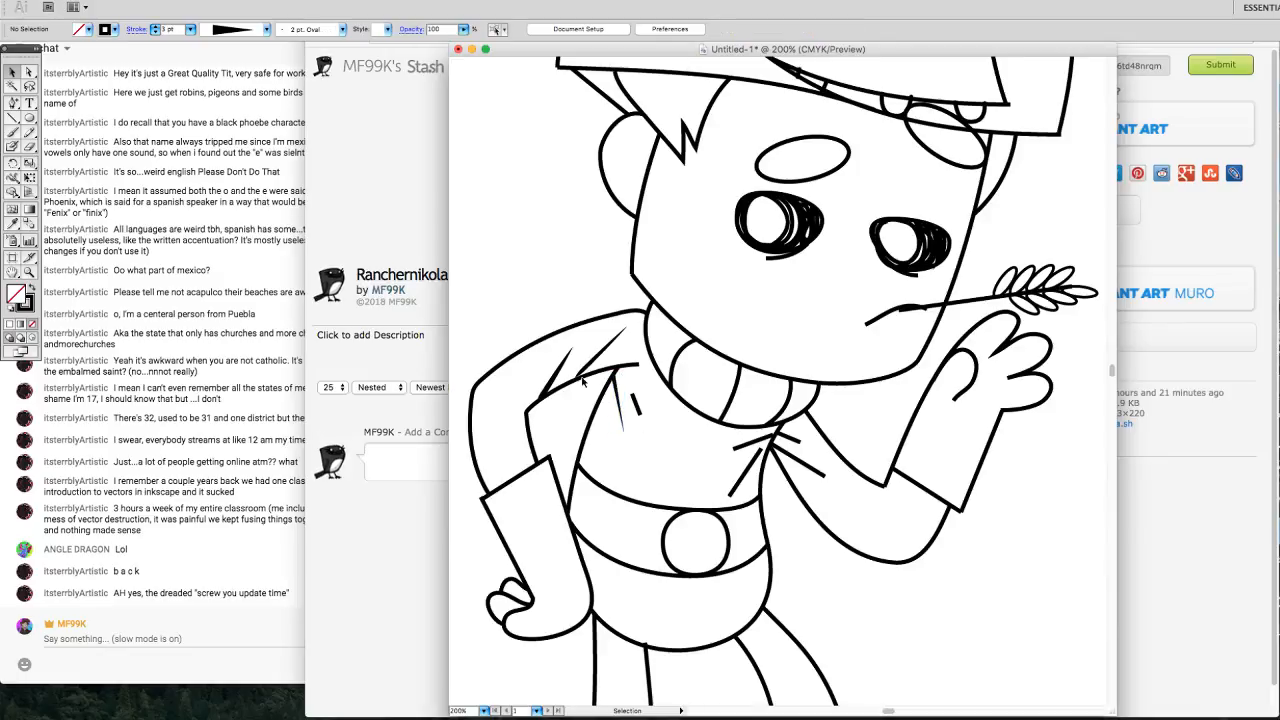
Nudge the outer shoulder crease up and to the right along the sleeve line of the arm on the hip.
left_click(555, 380)
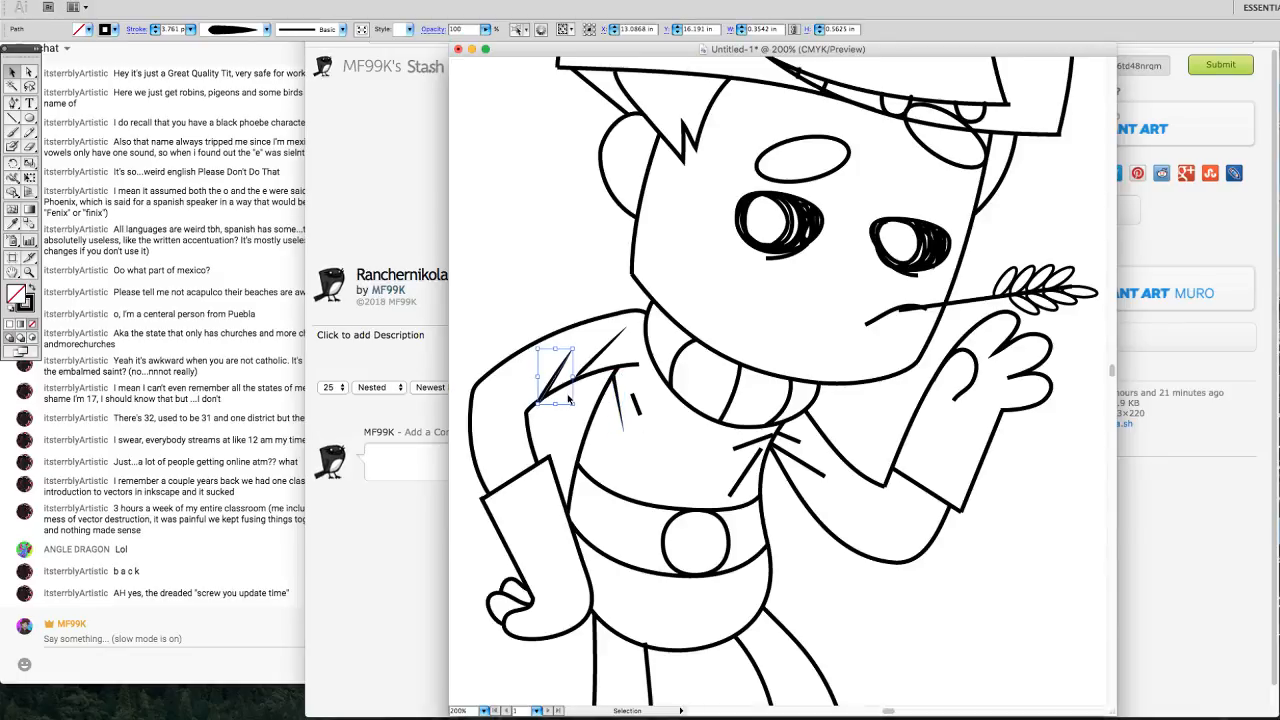
key("Up")
key("Up")
key("Up")
key("Up")
key("Up")
key("Up")
key("Right")
key("Right")
key("Right")
key("Right")
key("Right")
key("Right")
key("Right")
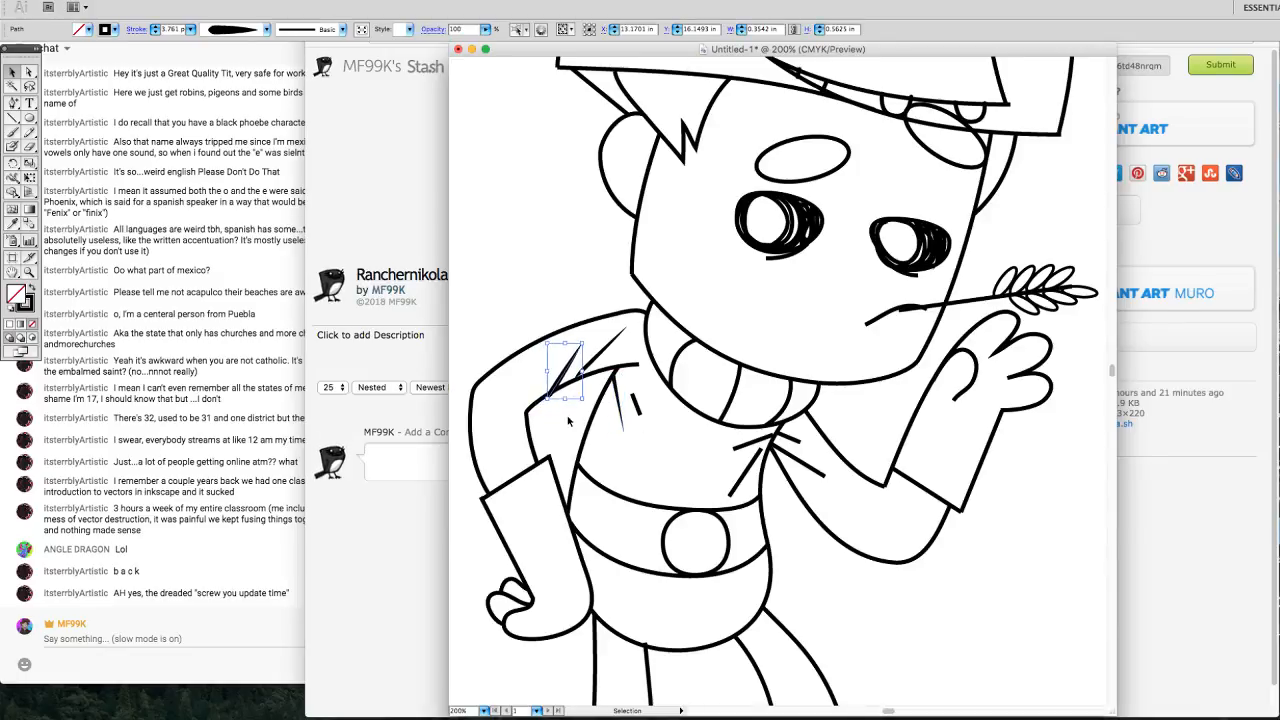
key("Right")
key("Right")
key("Up")
key("Up")
left_click(565, 418)
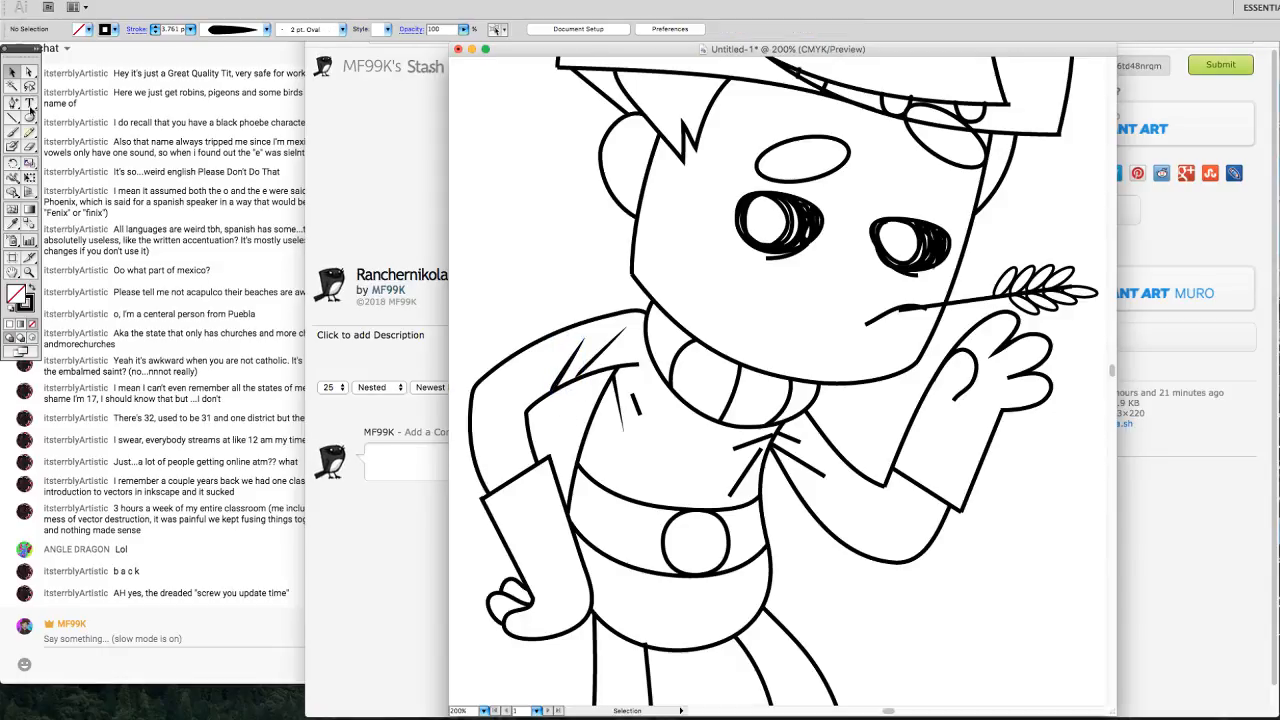
Apply the lens-shaped width profile to the short crease on the chest.
left_click(634, 403)
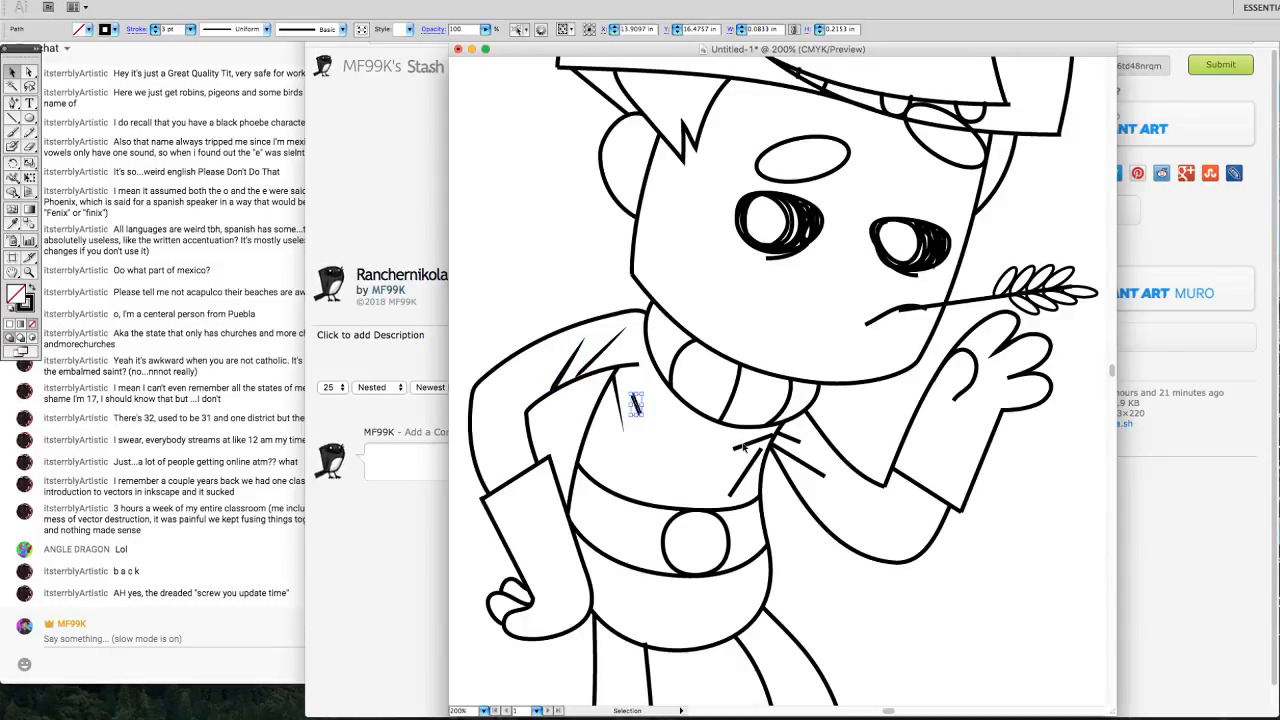
left_click(242, 29)
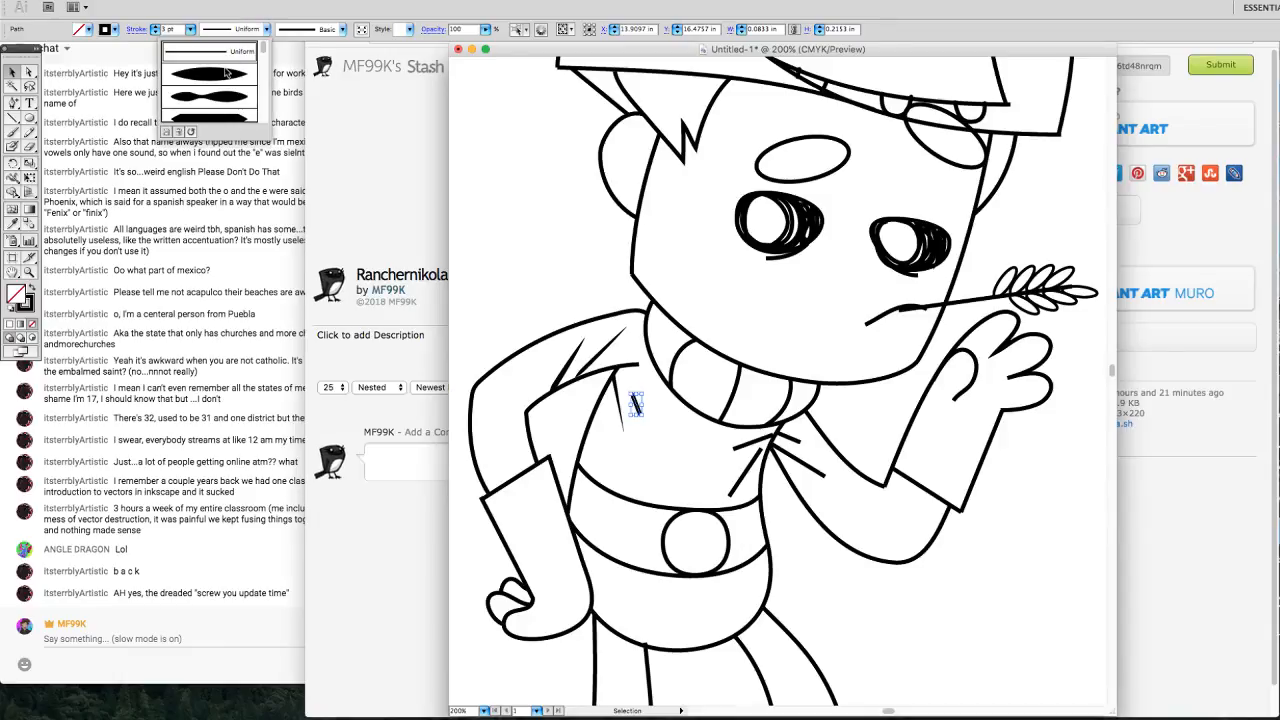
left_click(210, 74)
left_click(629, 432)
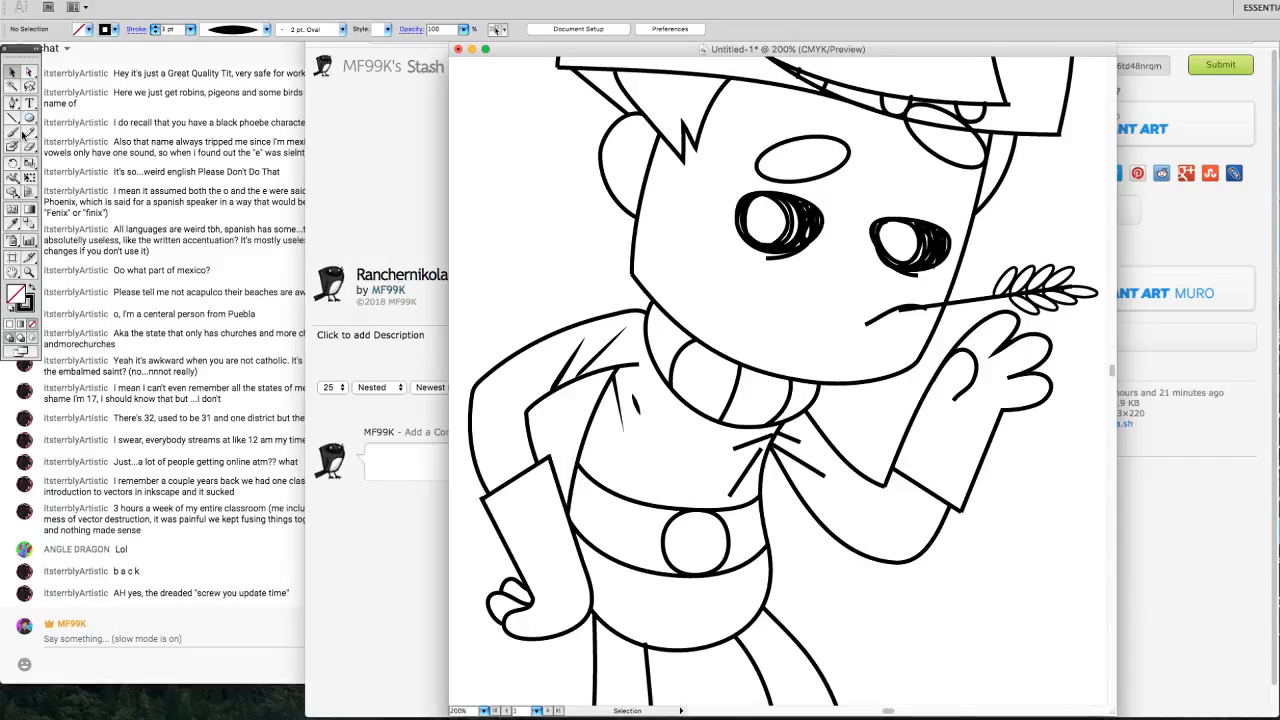
Taper the four creases around the raised arm's armpit with the Width tool and nudge the two chest-side ones against the torso outline.
left_click(13, 178)
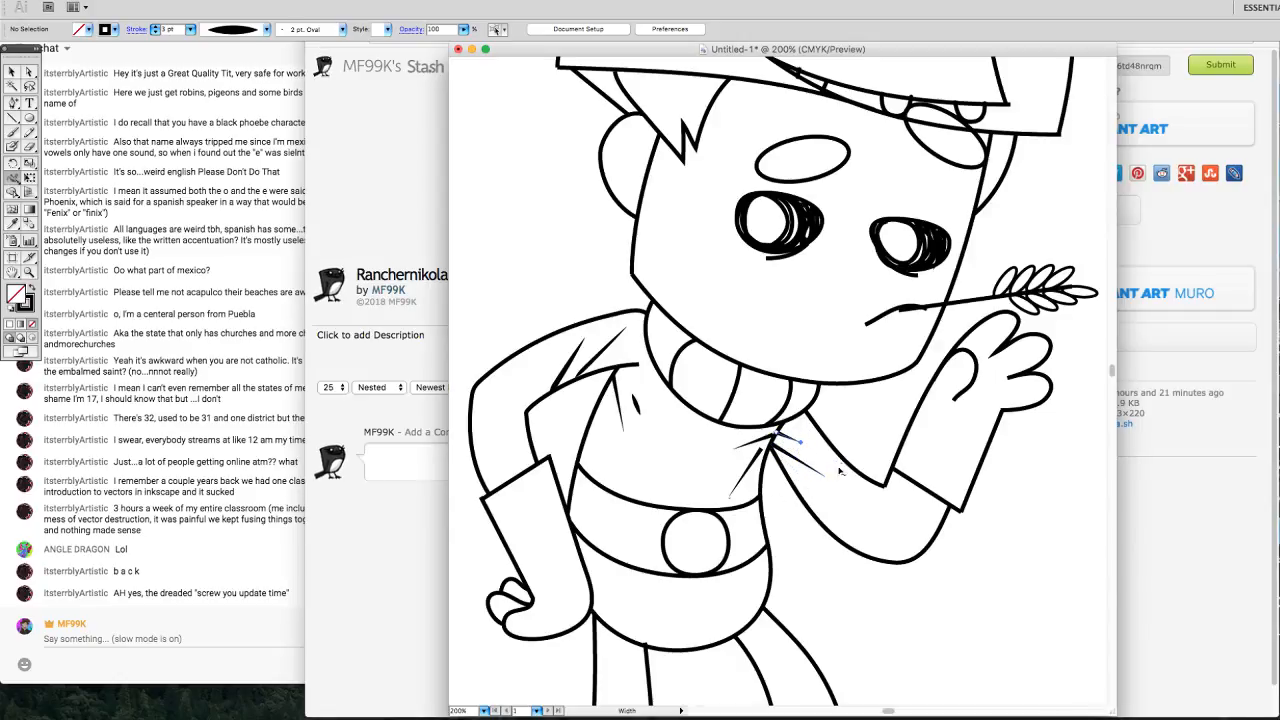
key("v")
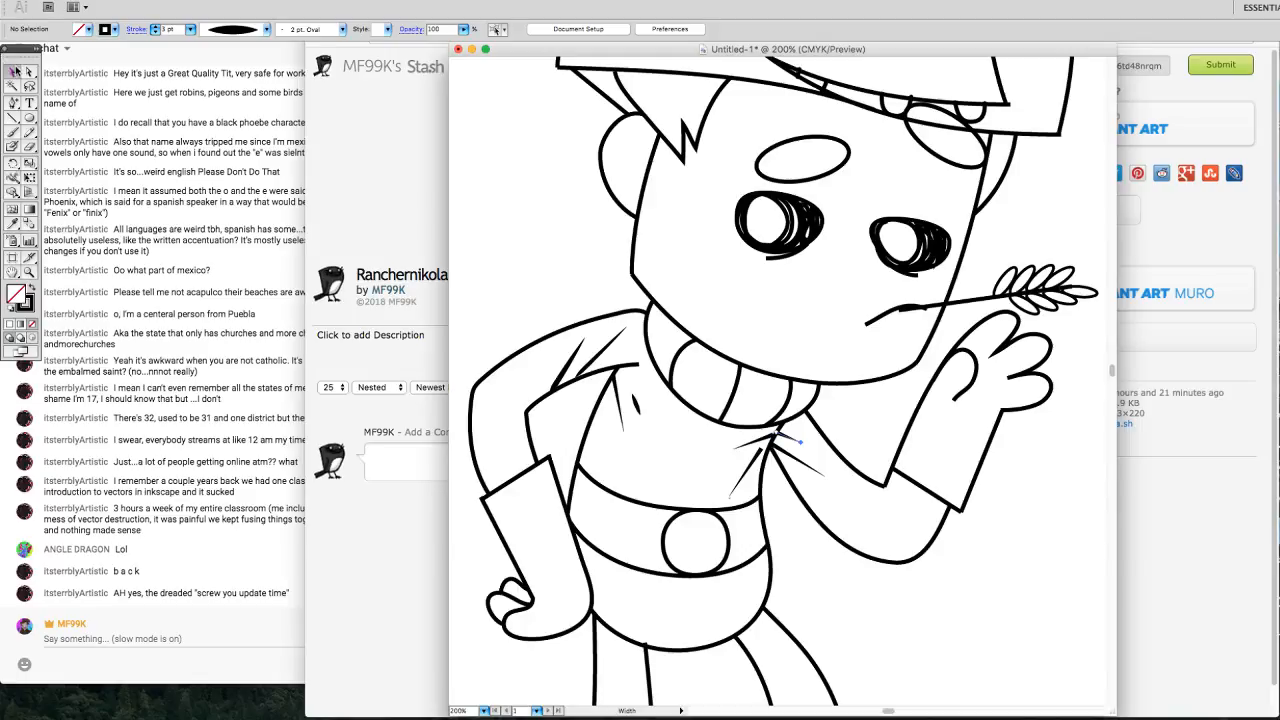
left_click(772, 440)
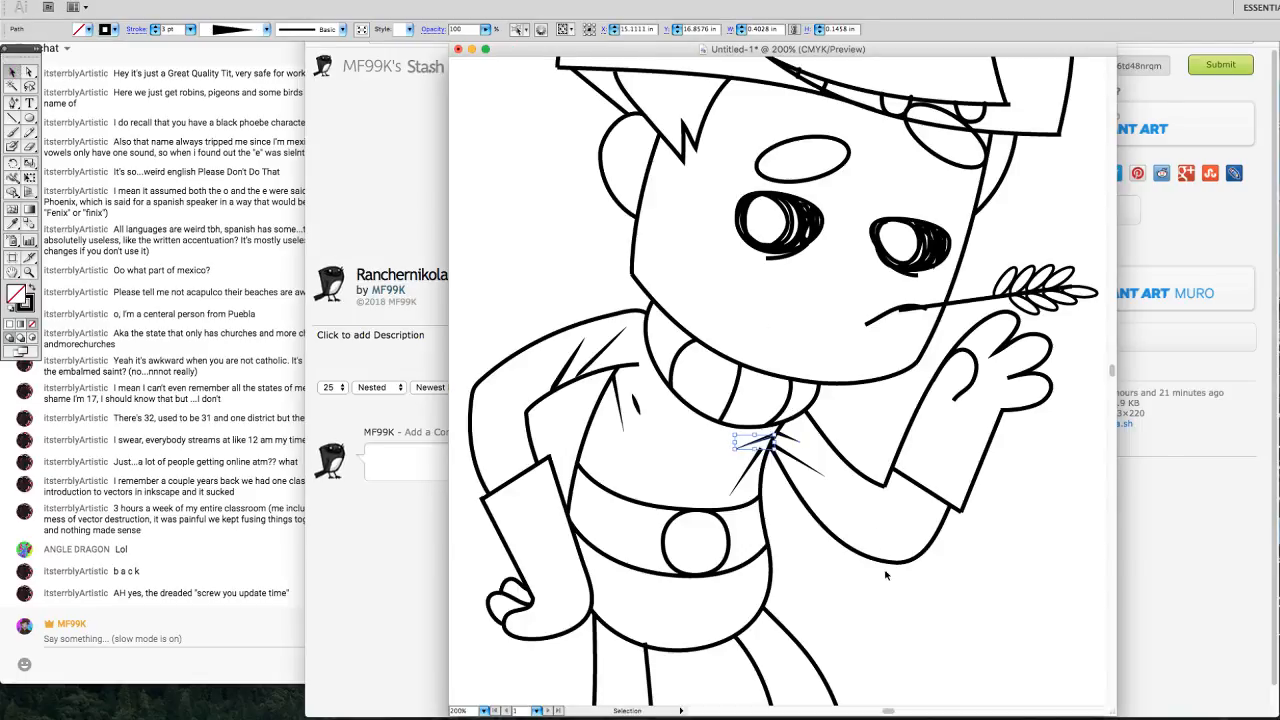
left_click(770, 488)
left_click(760, 468)
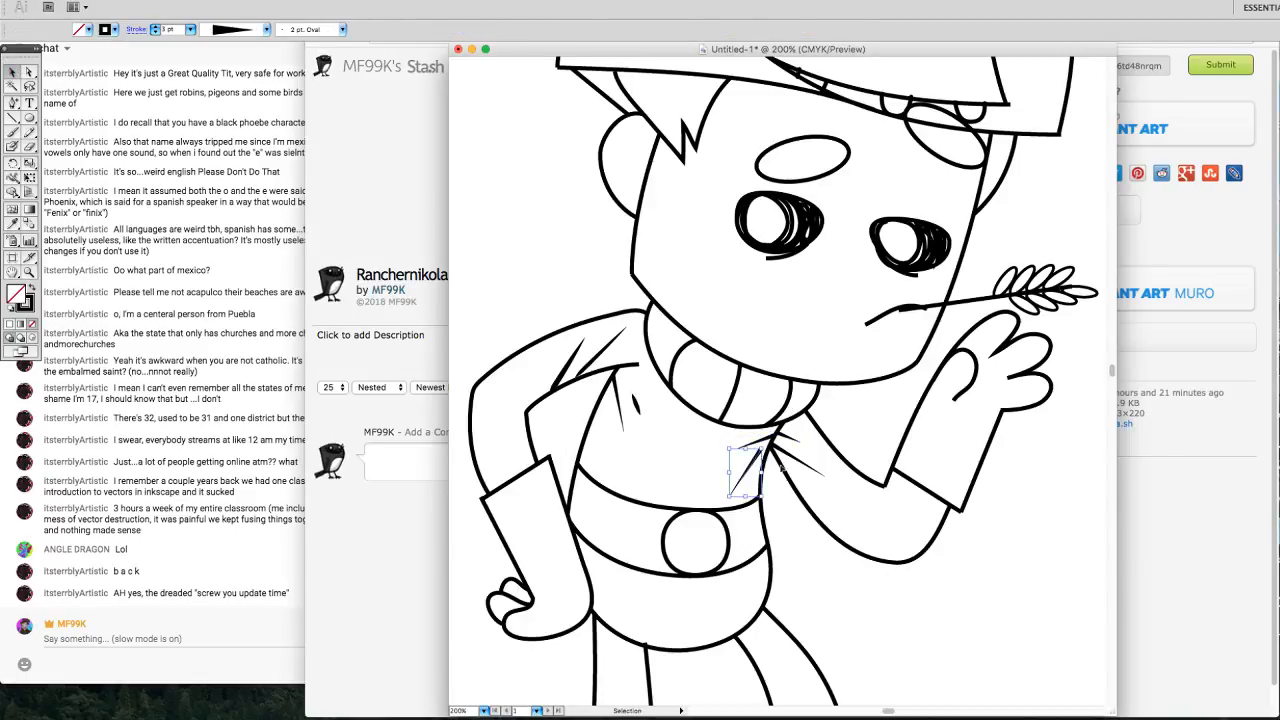
left_click(897, 602)
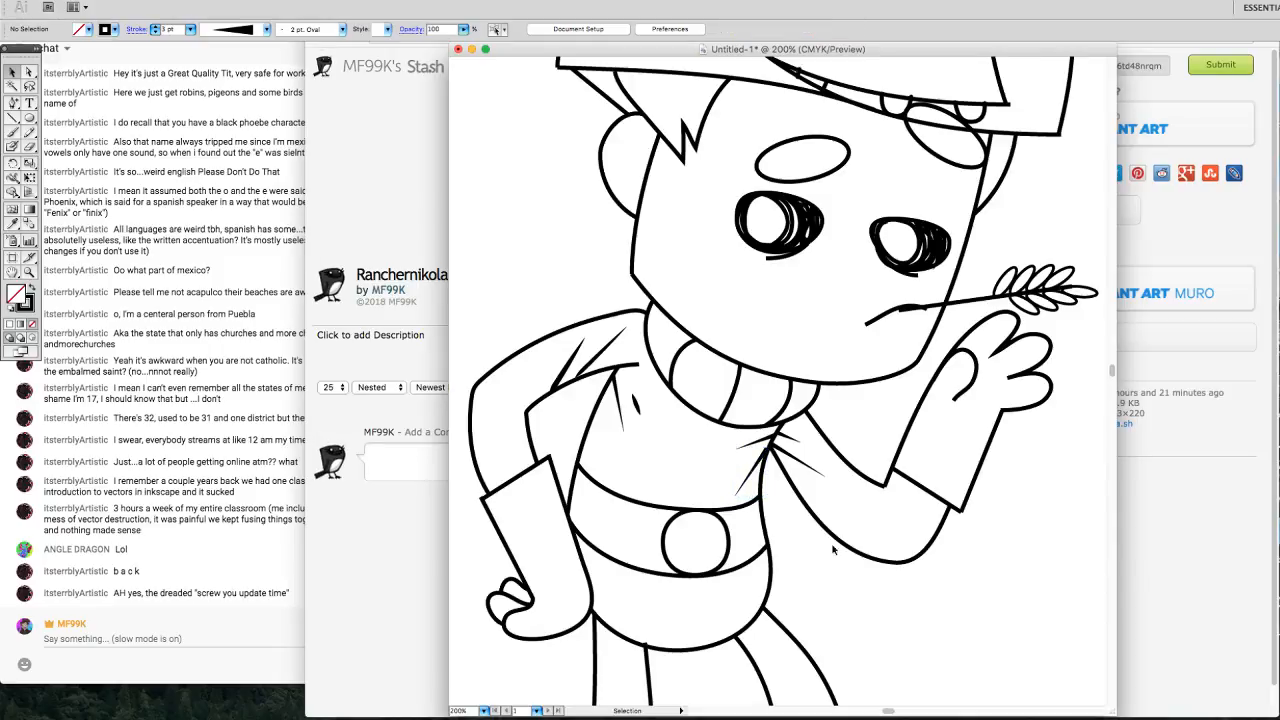
left_click(763, 462)
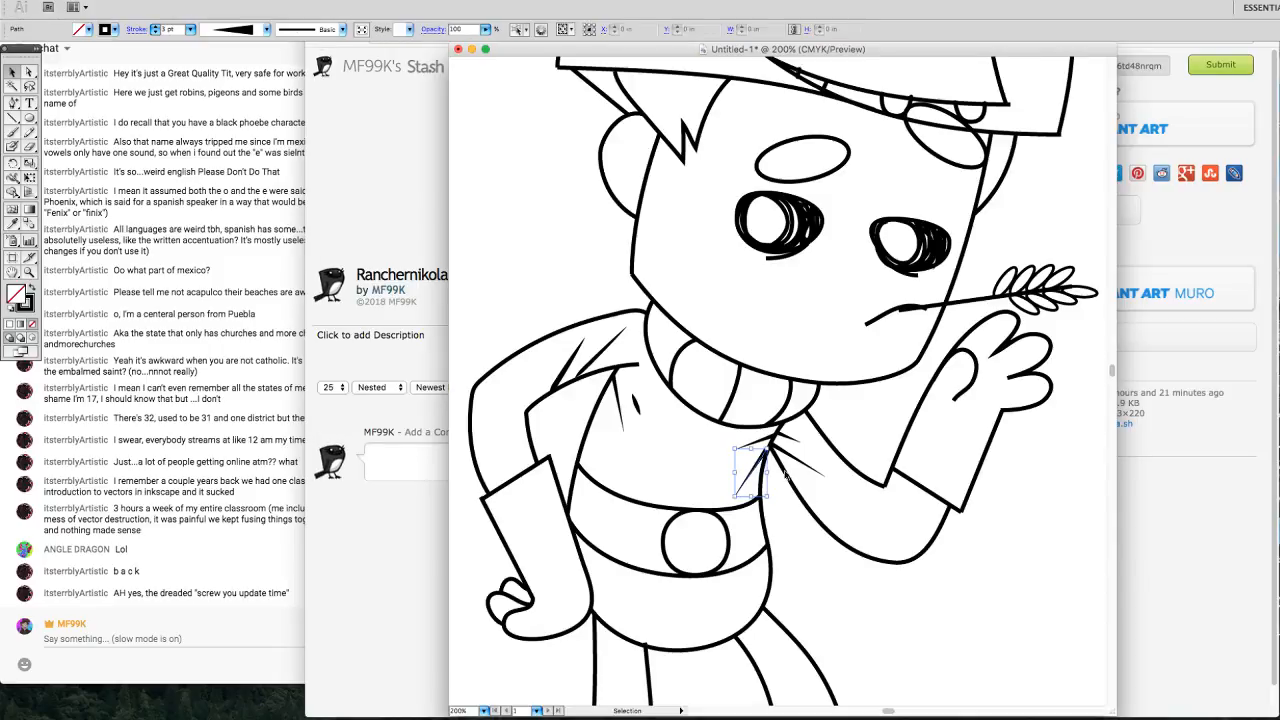
left_click(965, 562)
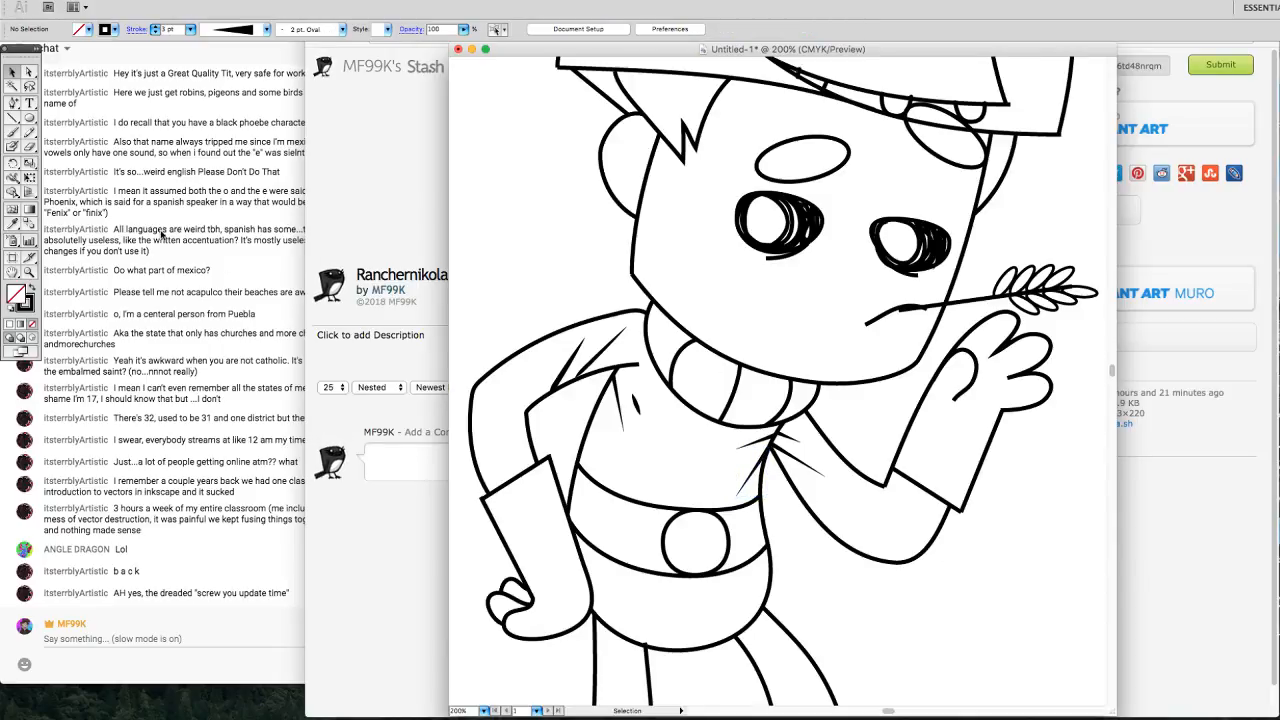
Thicken the inner and outer sleeve outlines of the arm on the hip with the Width tool.
left_click(13, 179)
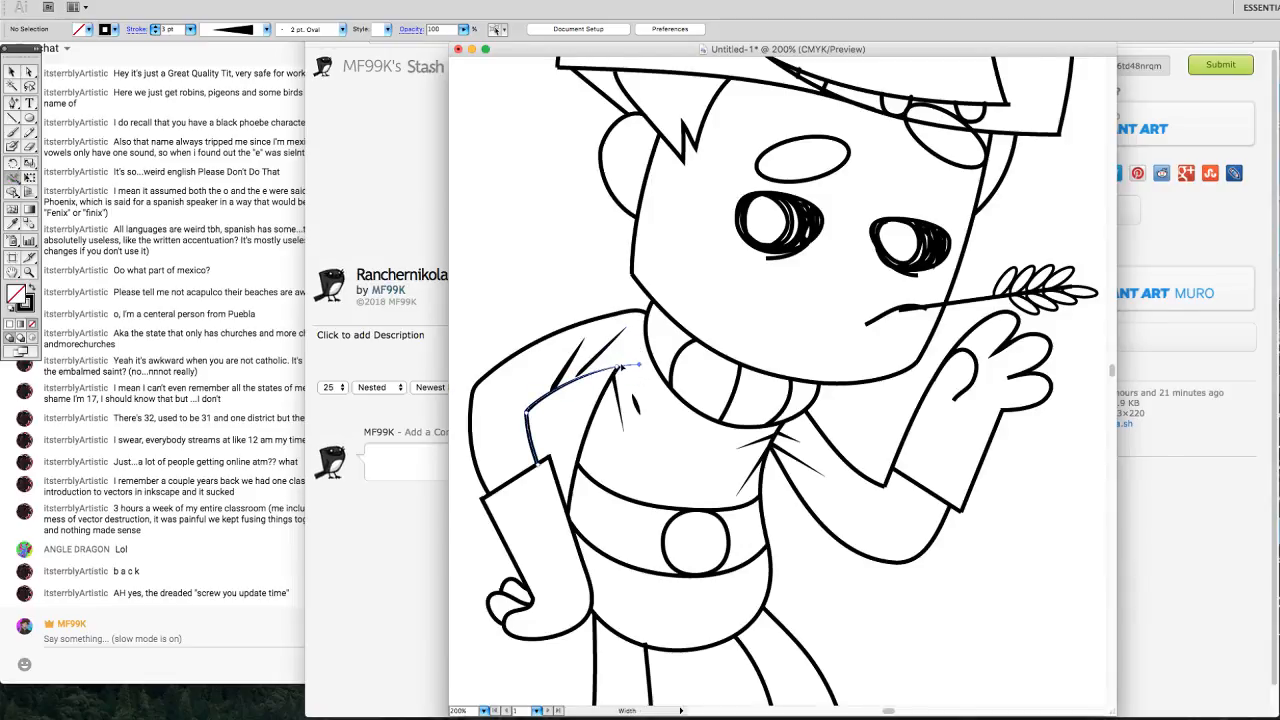
left_click_drag(627, 367, 628, 371)
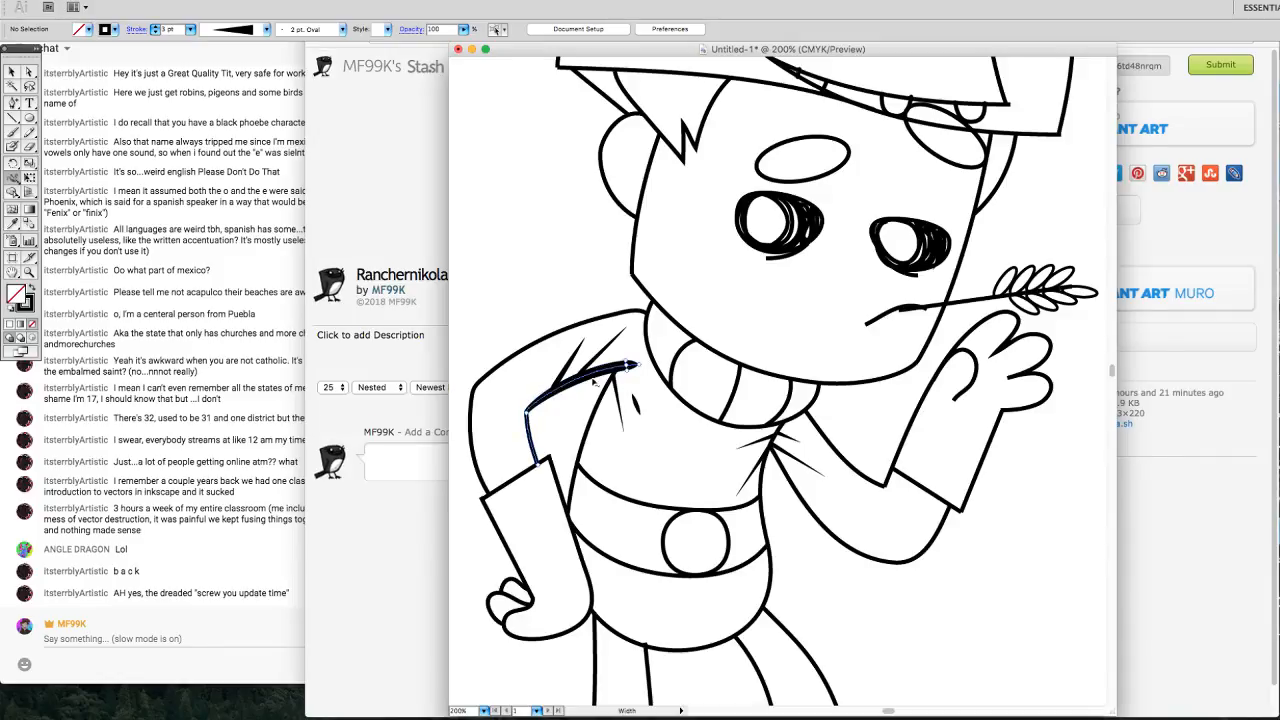
left_click_drag(530, 417, 533, 420)
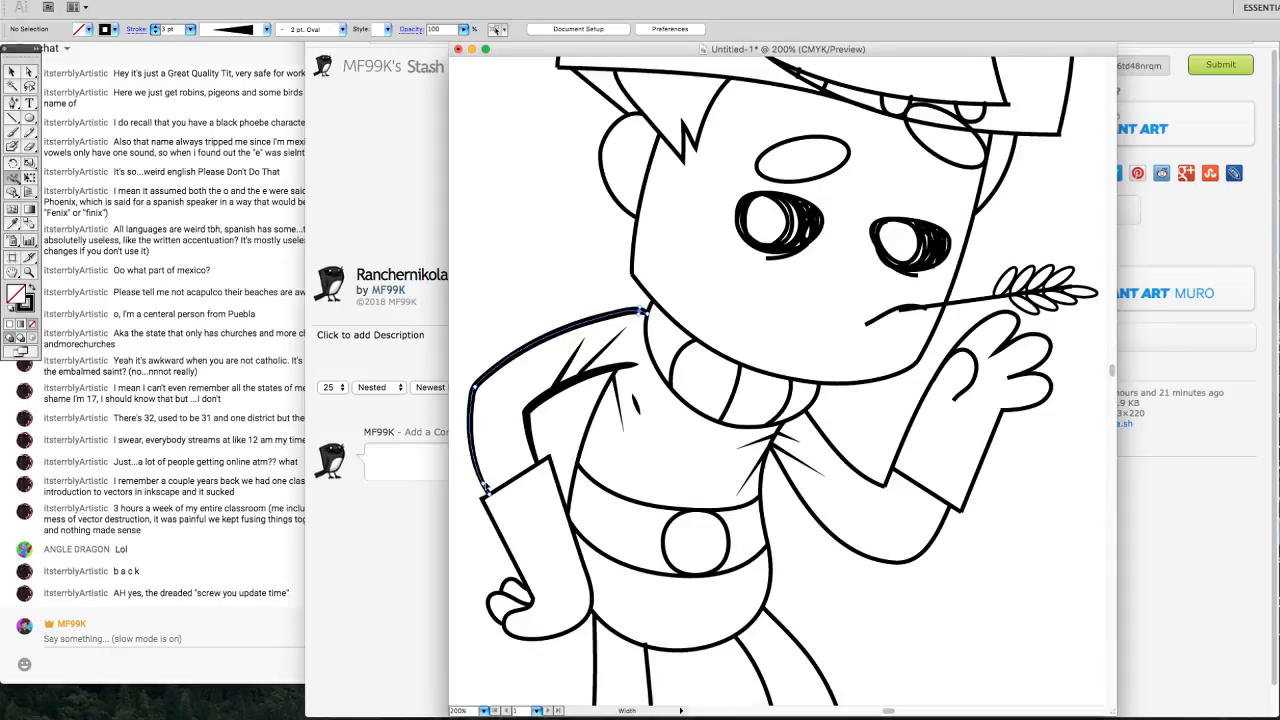
left_click_drag(486, 488, 492, 498)
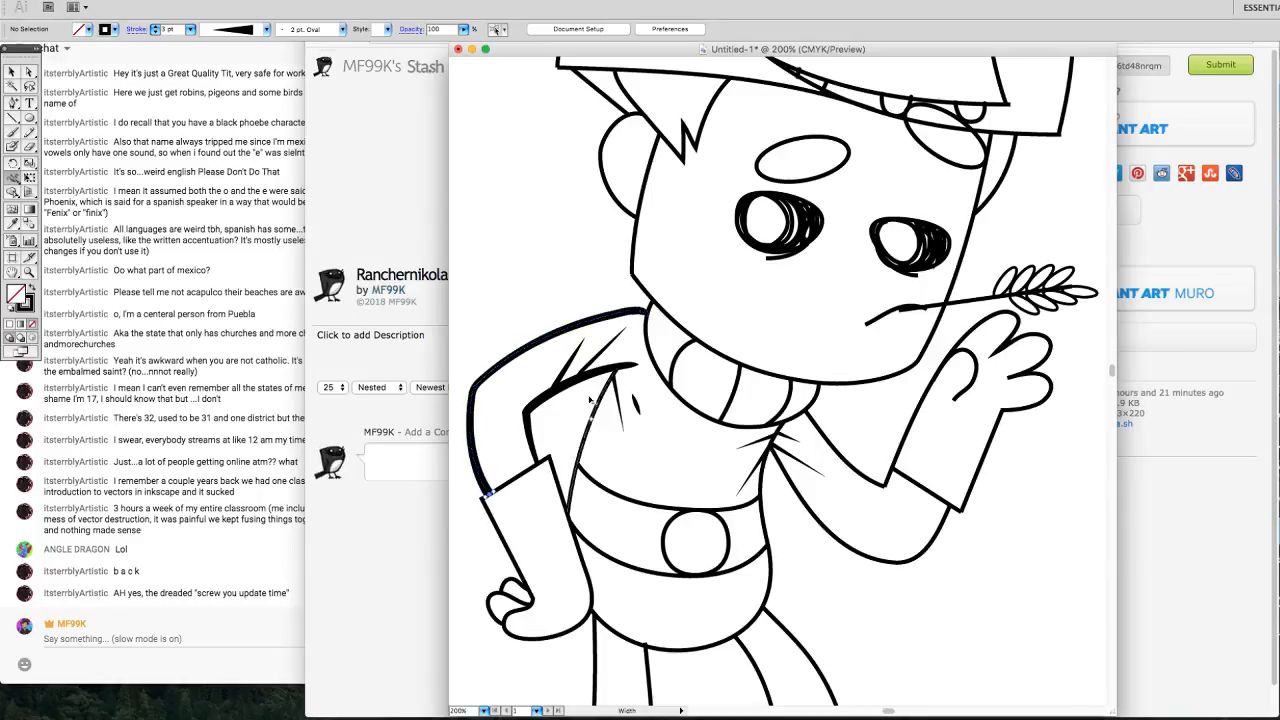
Thicken both torso side outlines, the belt's lower edge and the scarf's lower edge with the Width tool.
left_click_drag(592, 438, 590, 439)
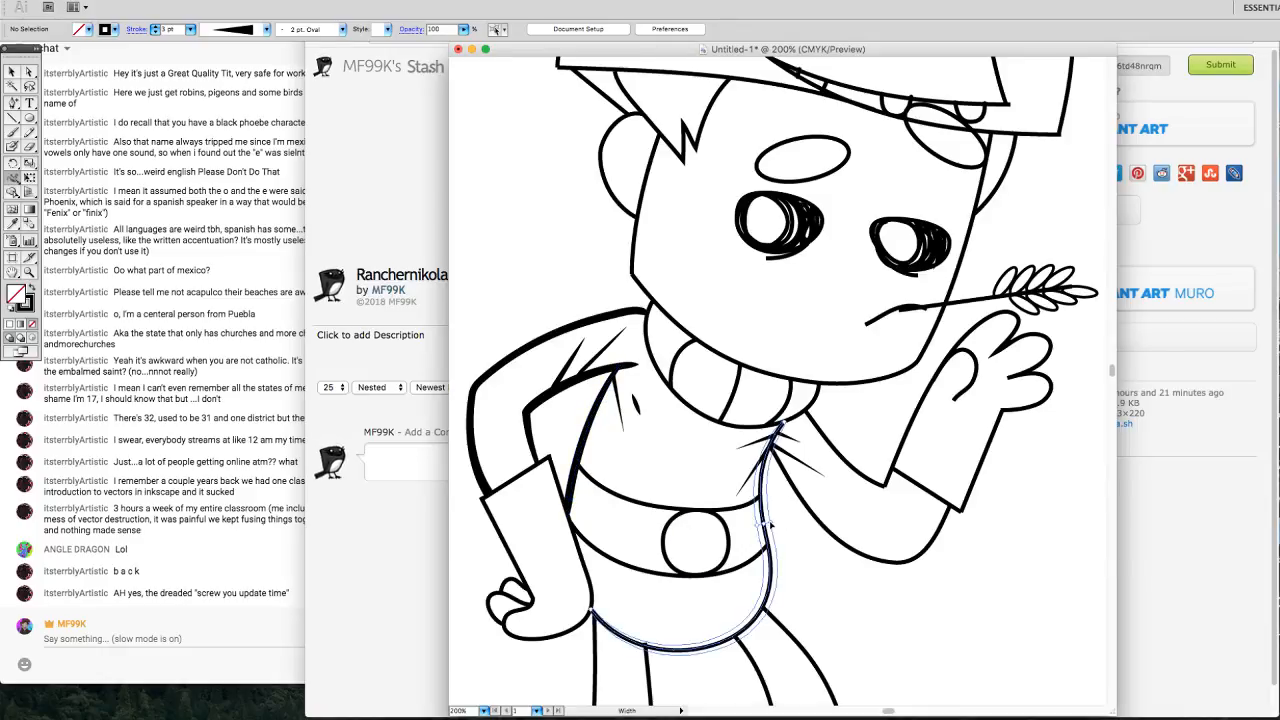
left_click_drag(767, 525, 765, 527)
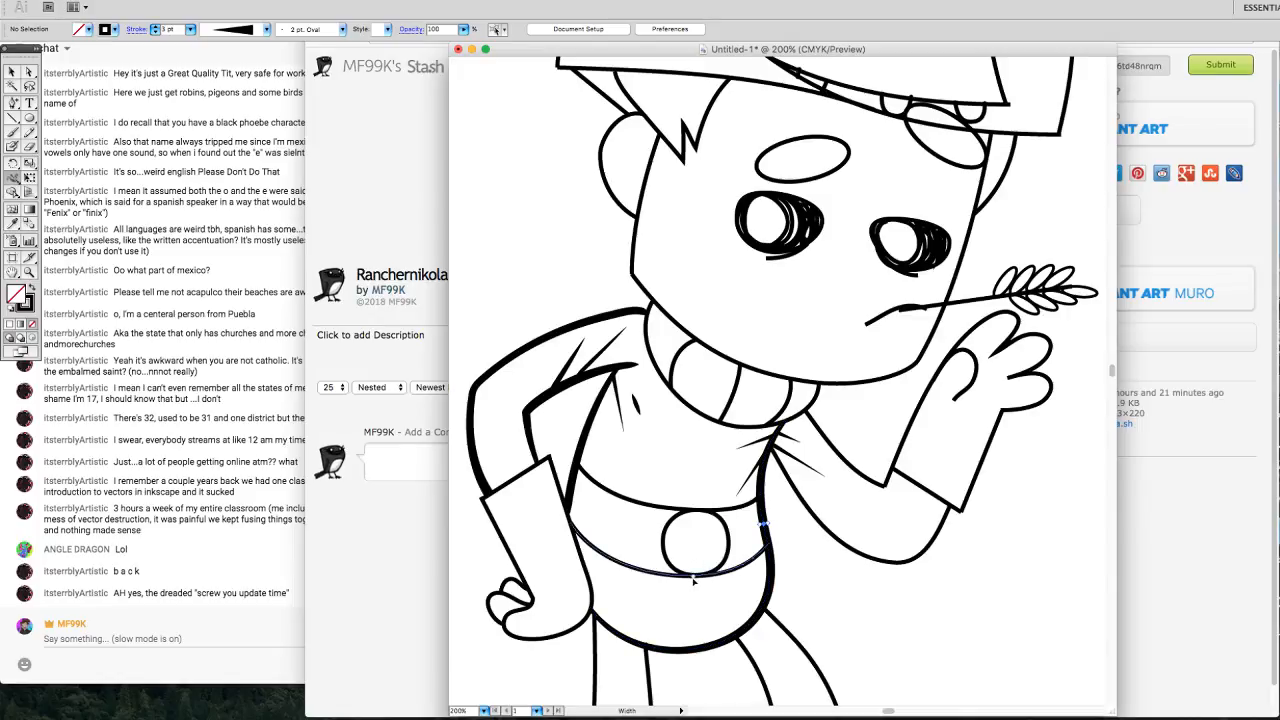
left_click_drag(694, 578, 696, 584)
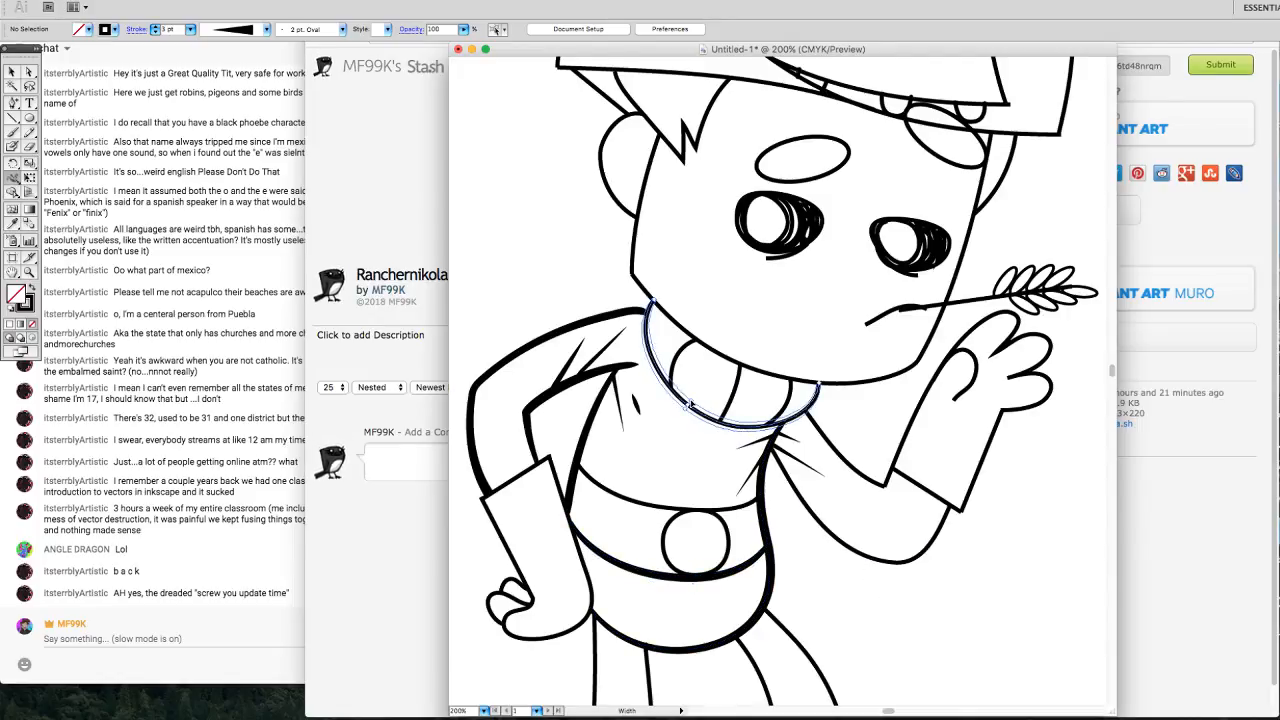
left_click_drag(688, 404, 710, 360)
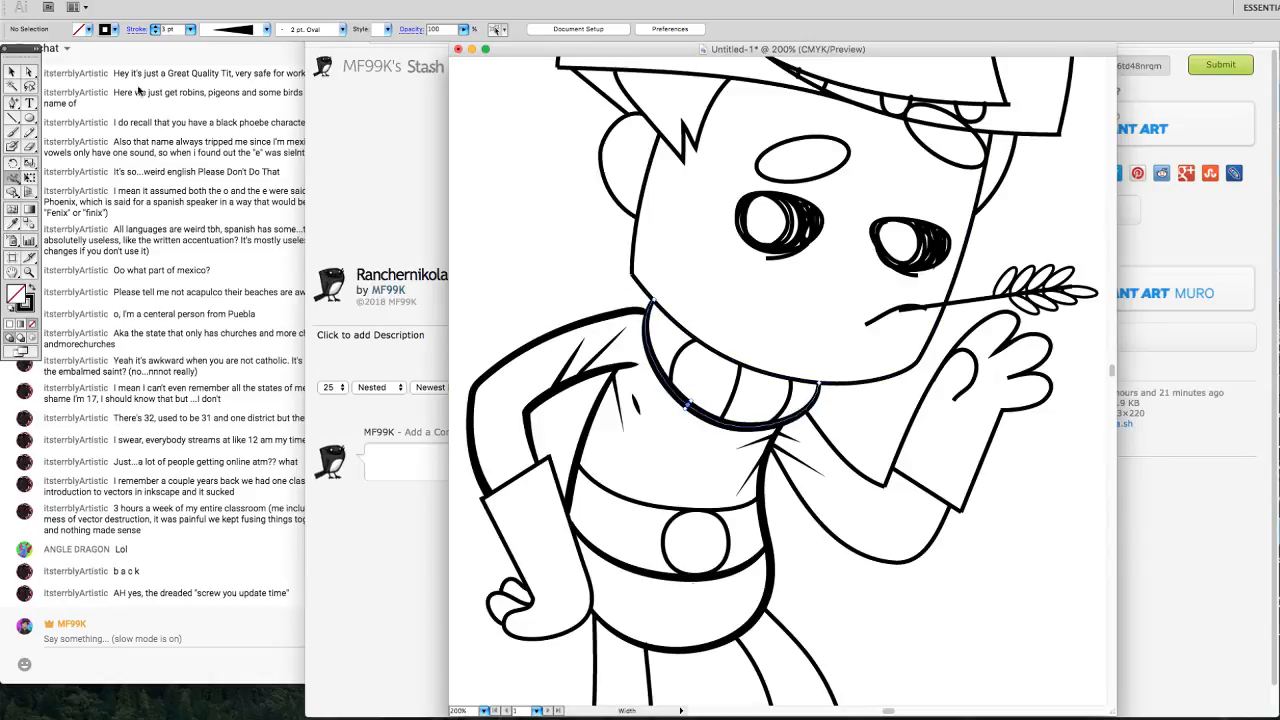
Join the separate segments of the face outline into one continuous path.
left_click(12, 73)
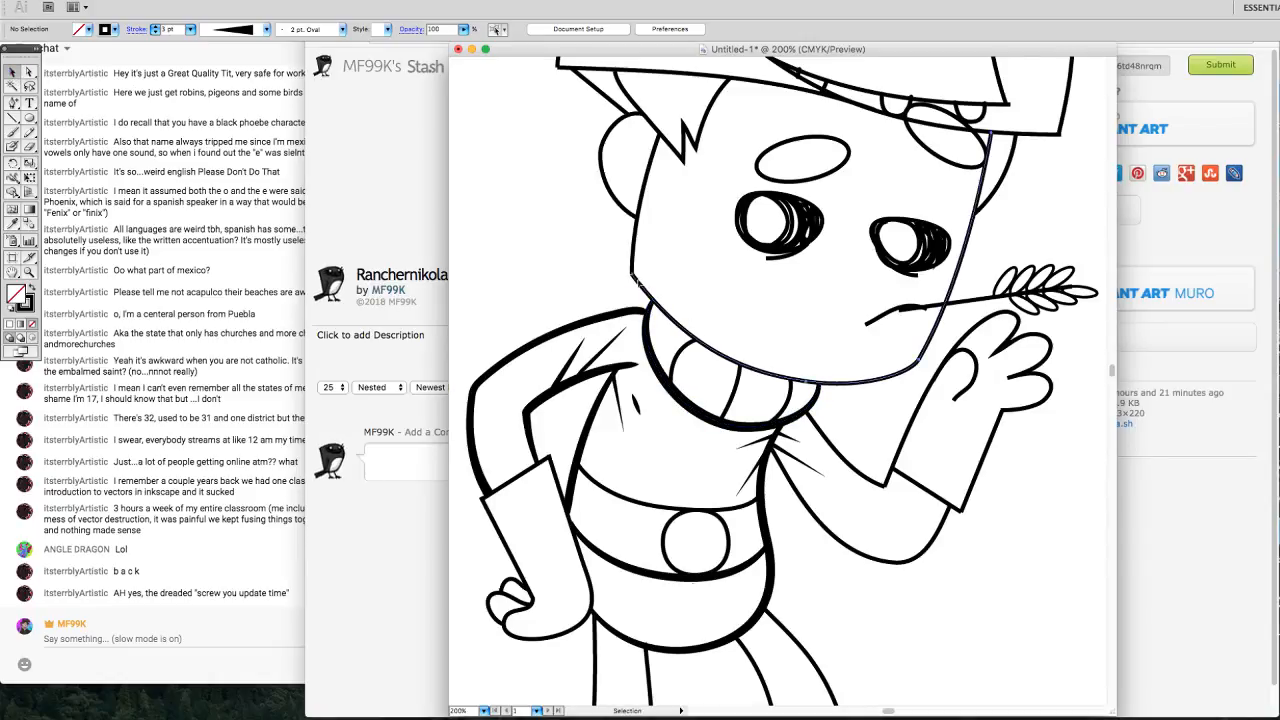
left_click(633, 281)
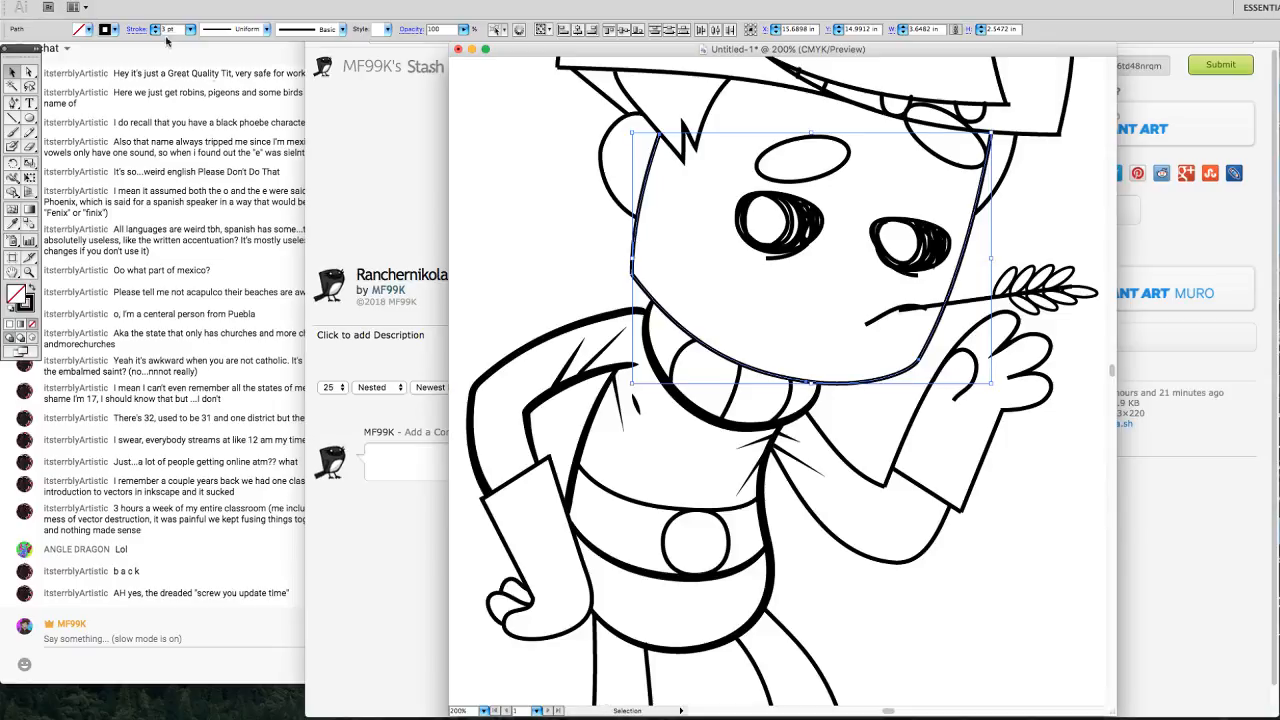
left_click(170, 0)
mouse_move(180, 70)
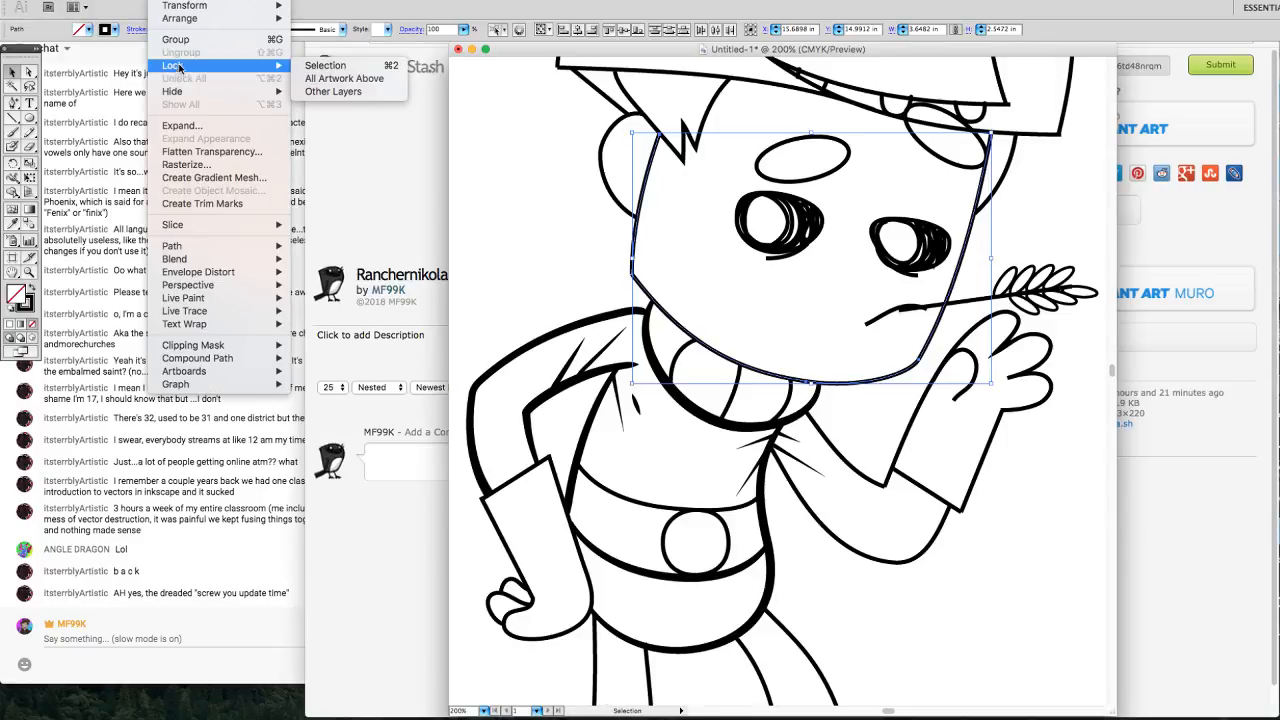
mouse_move(192, 252)
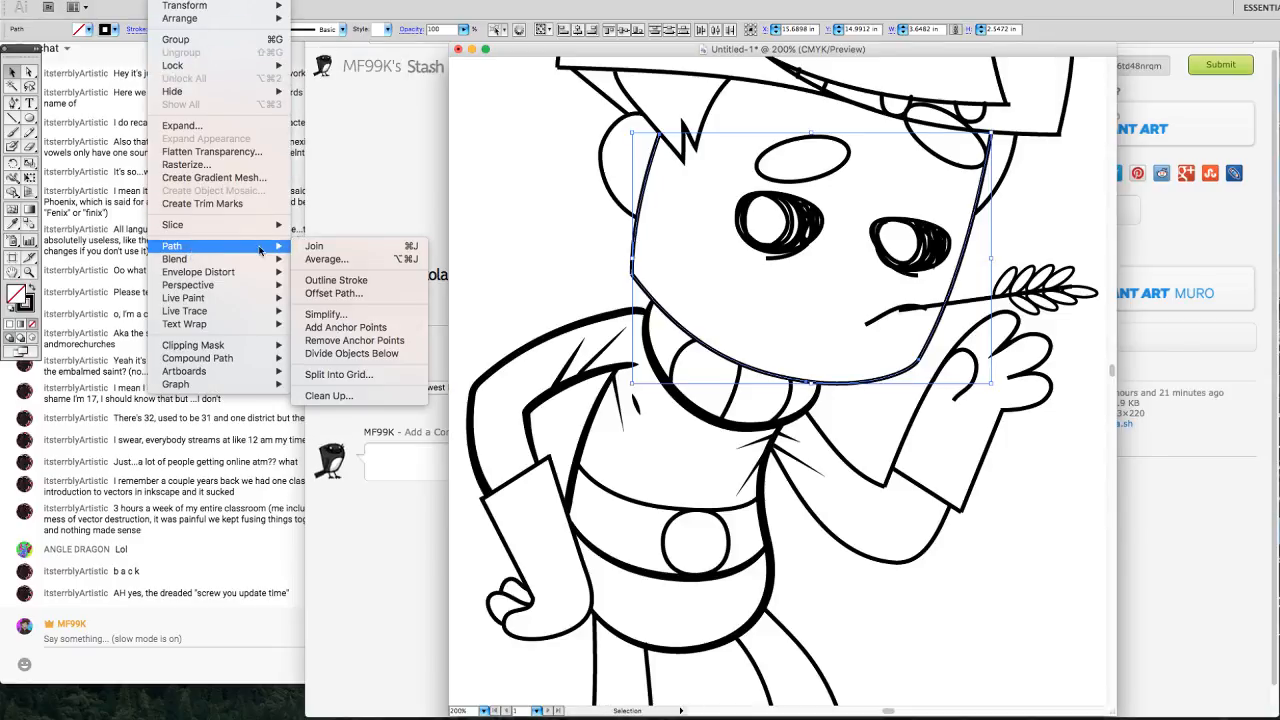
left_click(330, 246)
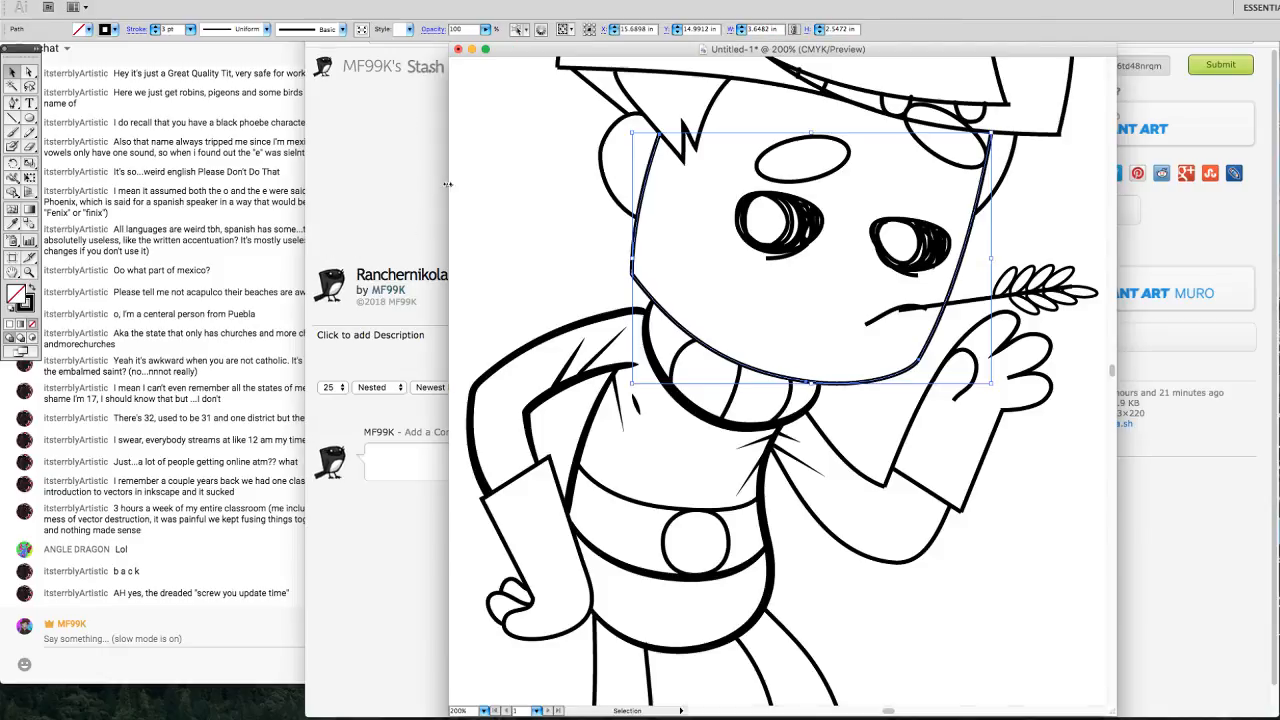
Thicken the face outline around the cheek corner and taper the mouth line toward its outer end with the Width tool.
left_click(28, 176)
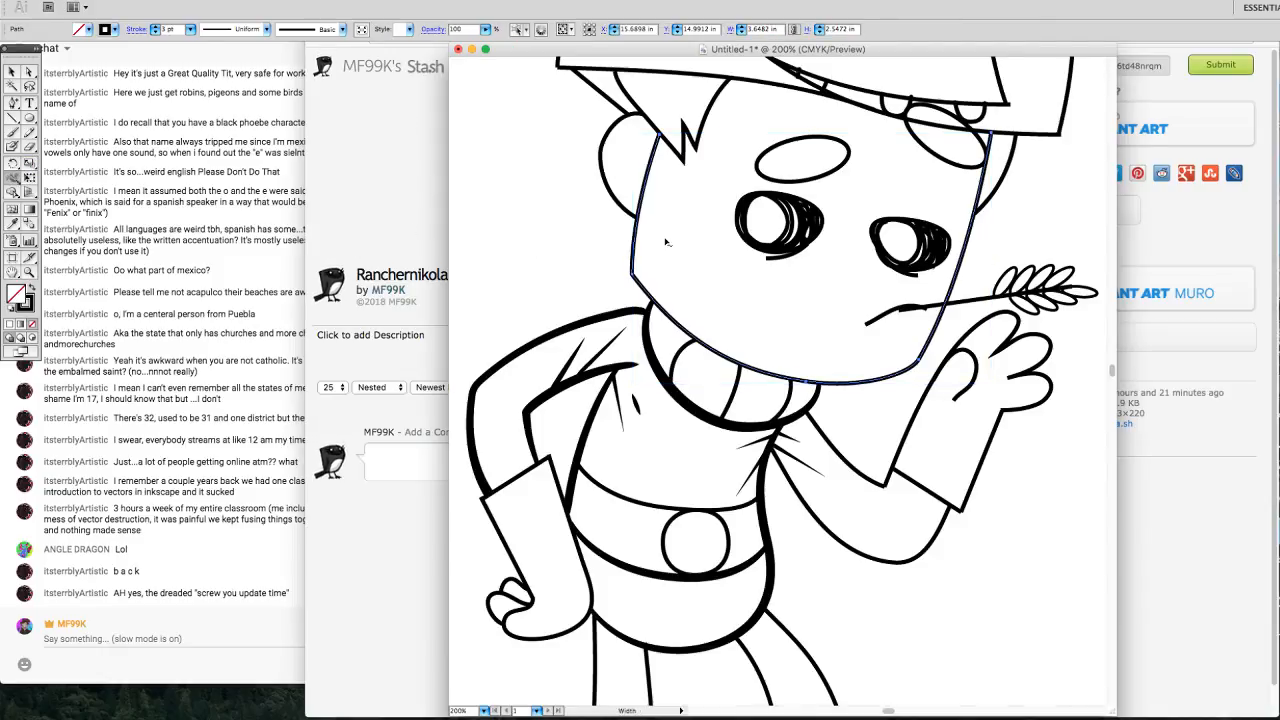
left_click_drag(639, 211, 643, 212)
left_click_drag(632, 275, 637, 277)
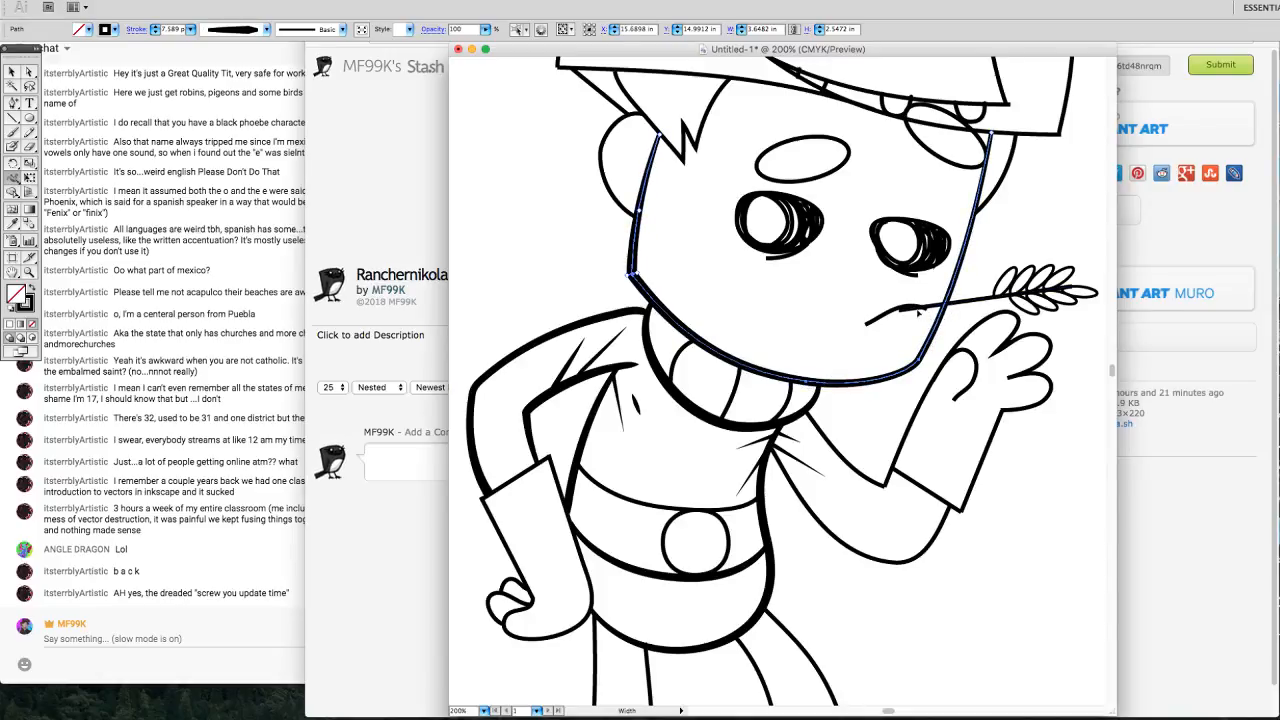
mouse_move(911, 306)
left_mouse_down()
mouse_move(865, 322)
mouse_move(927, 308)
left_mouse_up()
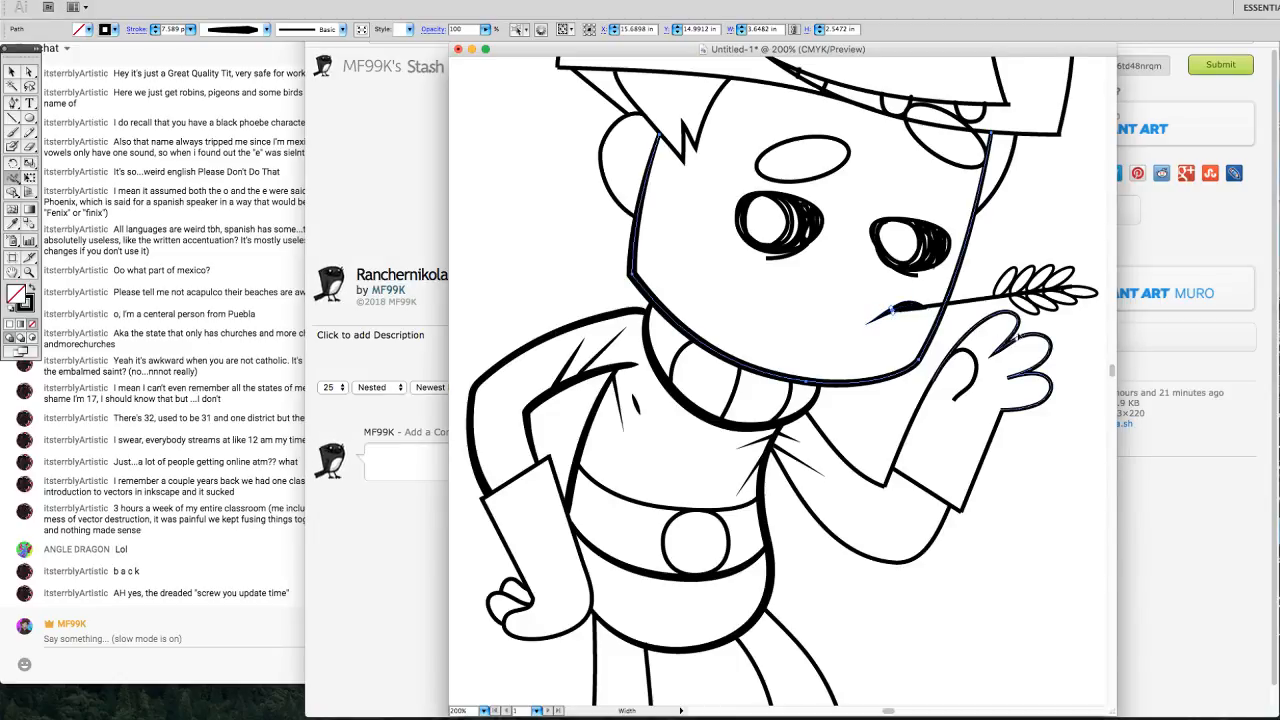
mouse_move(898, 311)
left_mouse_down()
mouse_move(900, 325)
mouse_move(899, 311)
mouse_move(934, 309)
left_mouse_up()
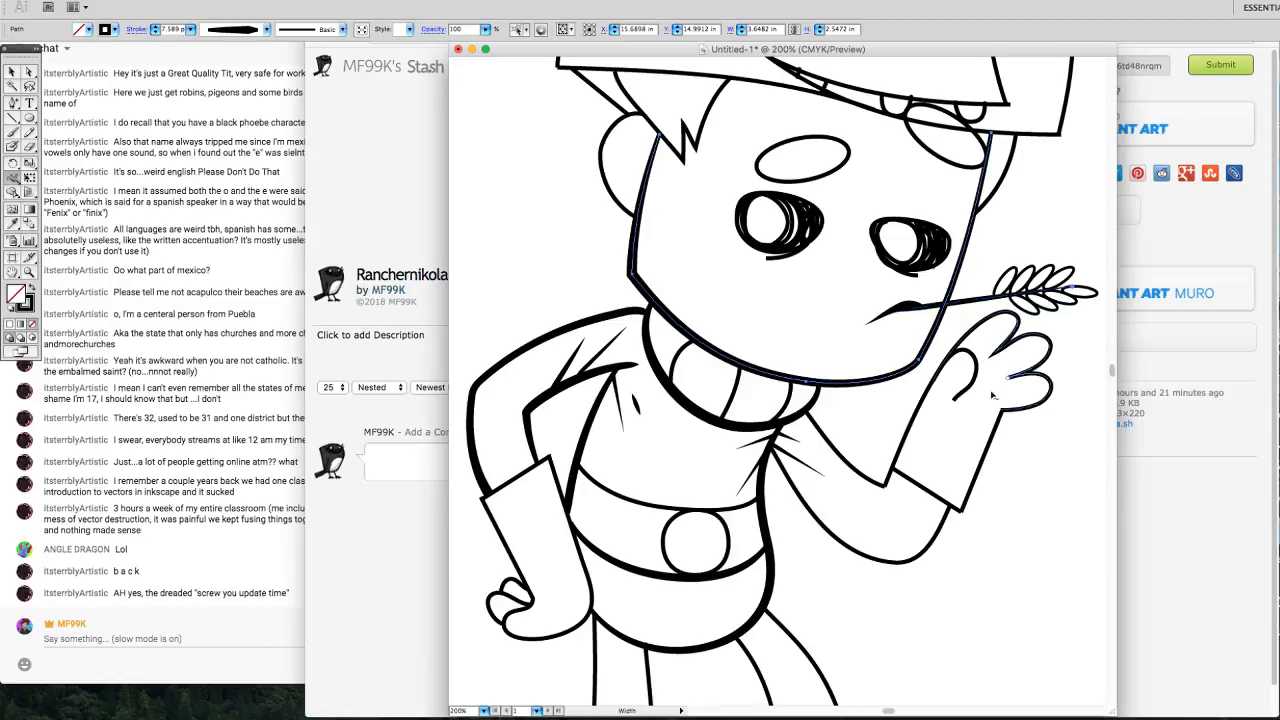
Thicken the raised hand's thumb and finger outlines and the underside of its sleeve with the Width tool.
left_click_drag(955, 402, 980, 374)
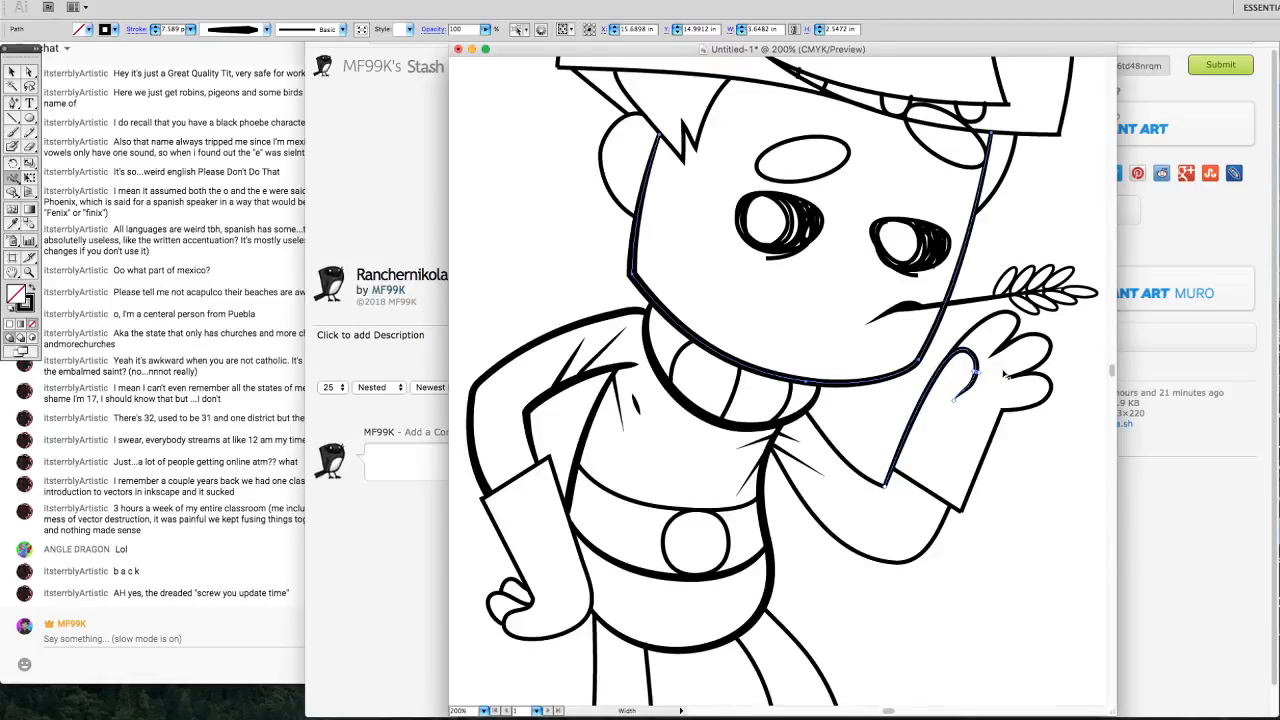
mouse_move(1004, 375)
left_mouse_down()
mouse_move(1044, 381)
mouse_move(1052, 358)
left_mouse_up()
left_click_drag(1009, 314, 1010, 312)
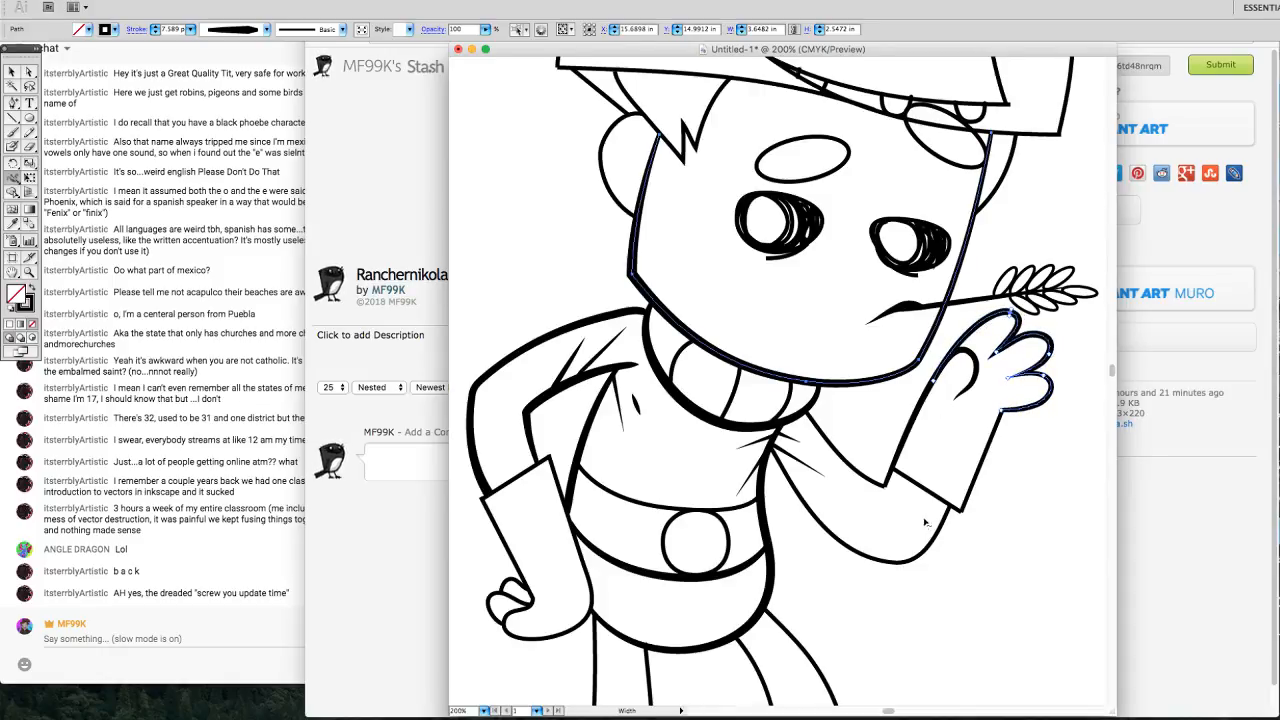
left_click_drag(890, 570, 892, 575)
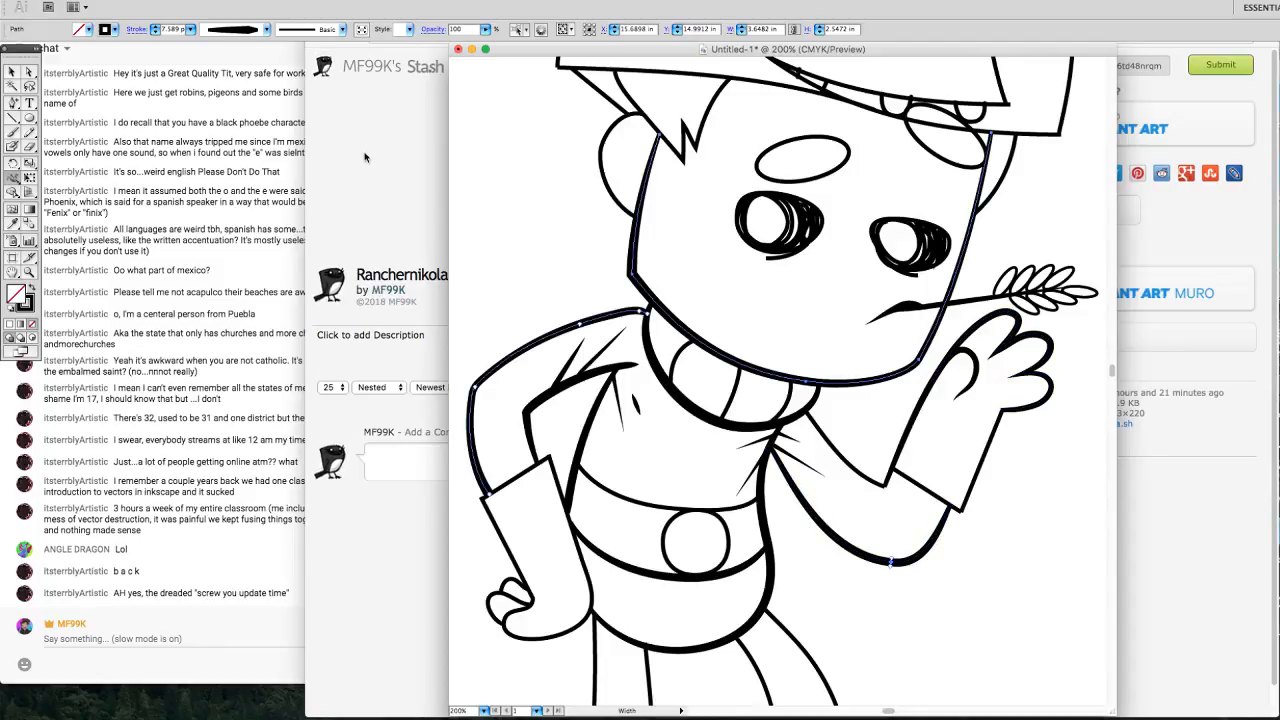
Join the raised arm's inner sleeve line to the thumb outline, and select the glove's cuff and outer edge.
left_click(12, 72)
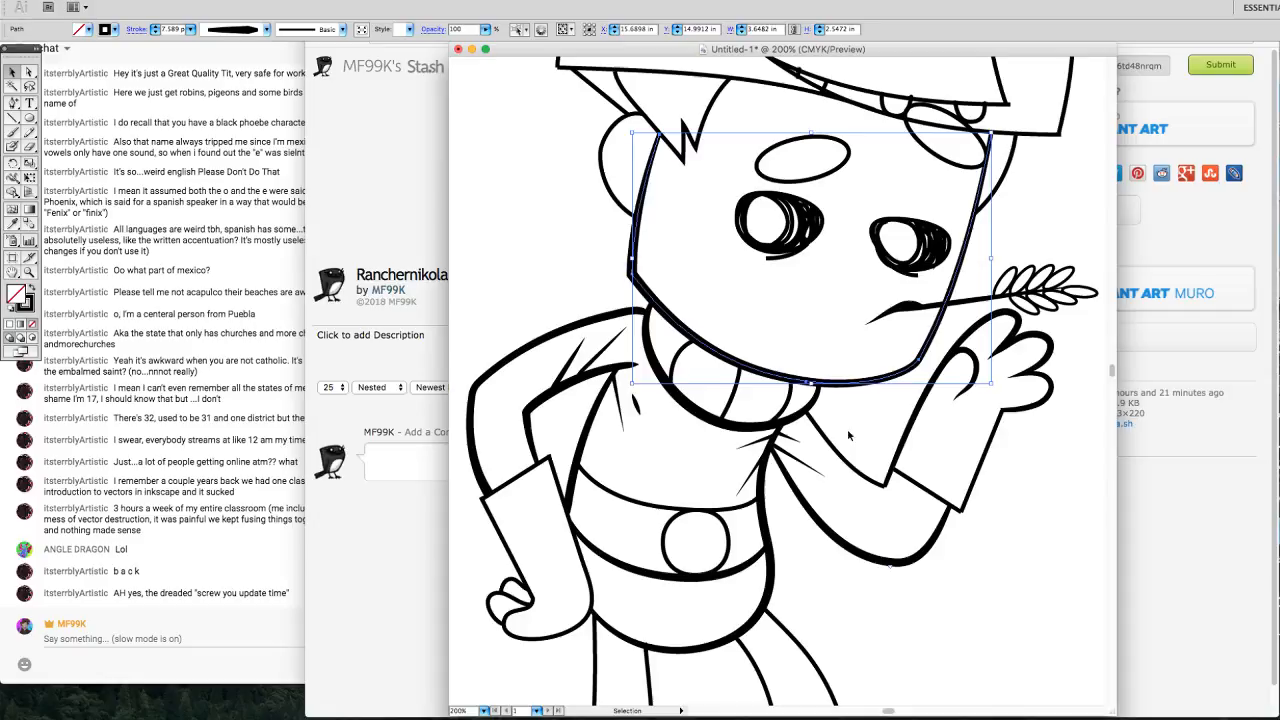
left_click(908, 507)
left_click(884, 482)
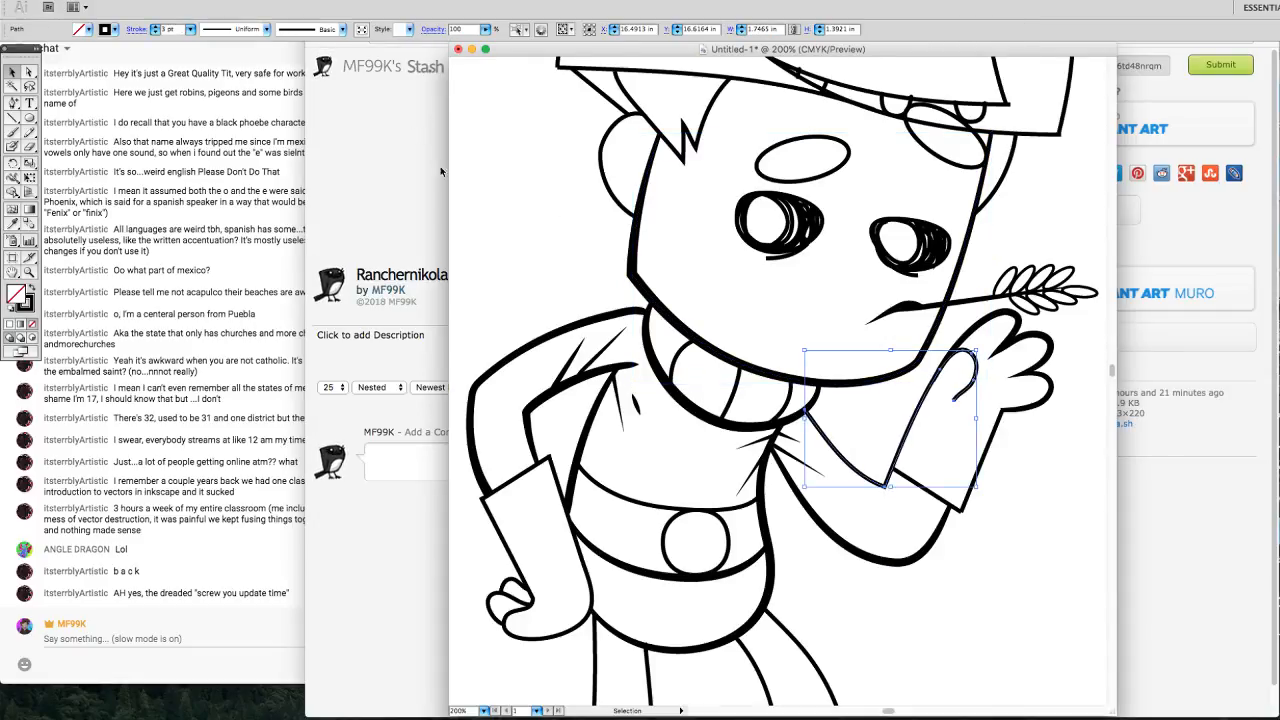
left_click(912, 548)
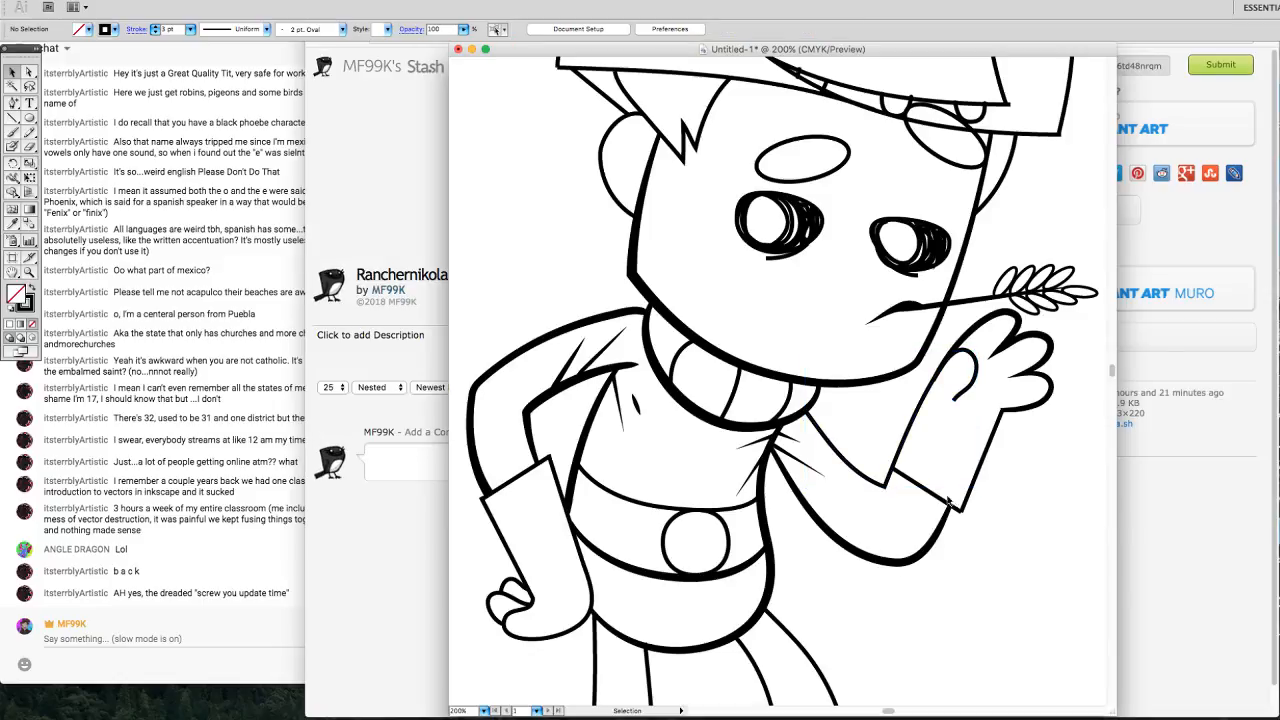
left_click(949, 503)
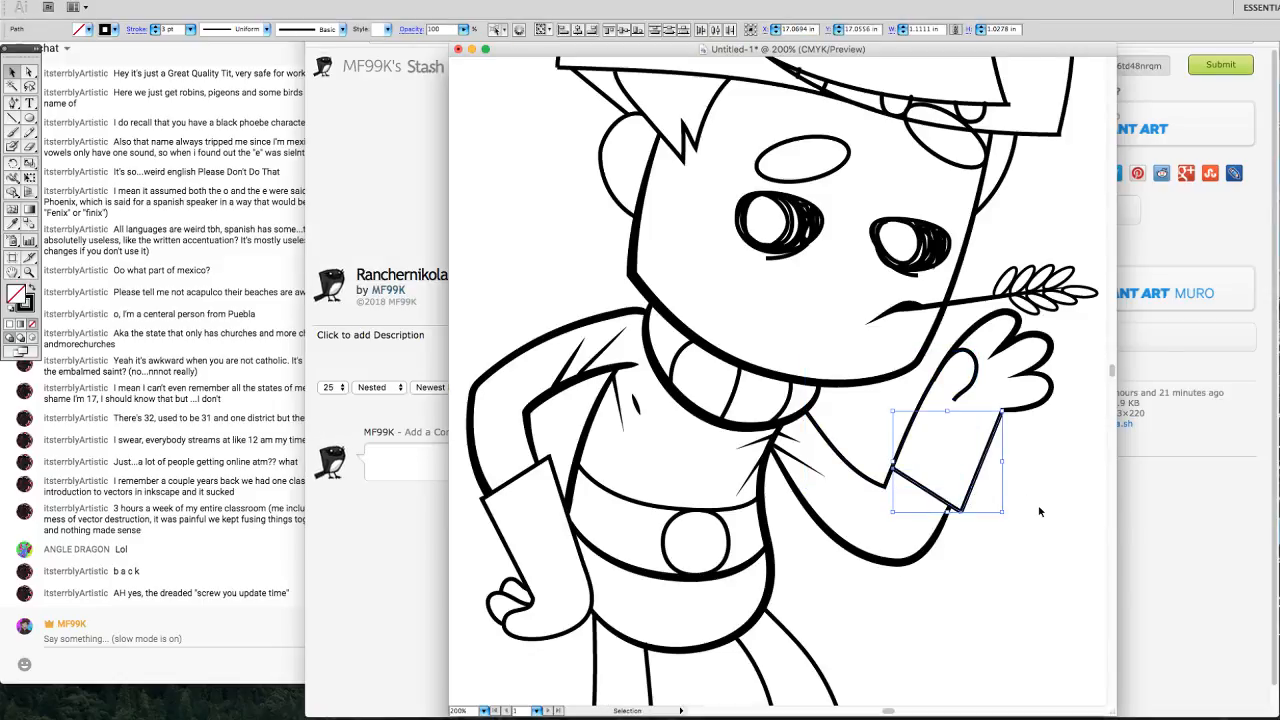
left_click(1018, 594)
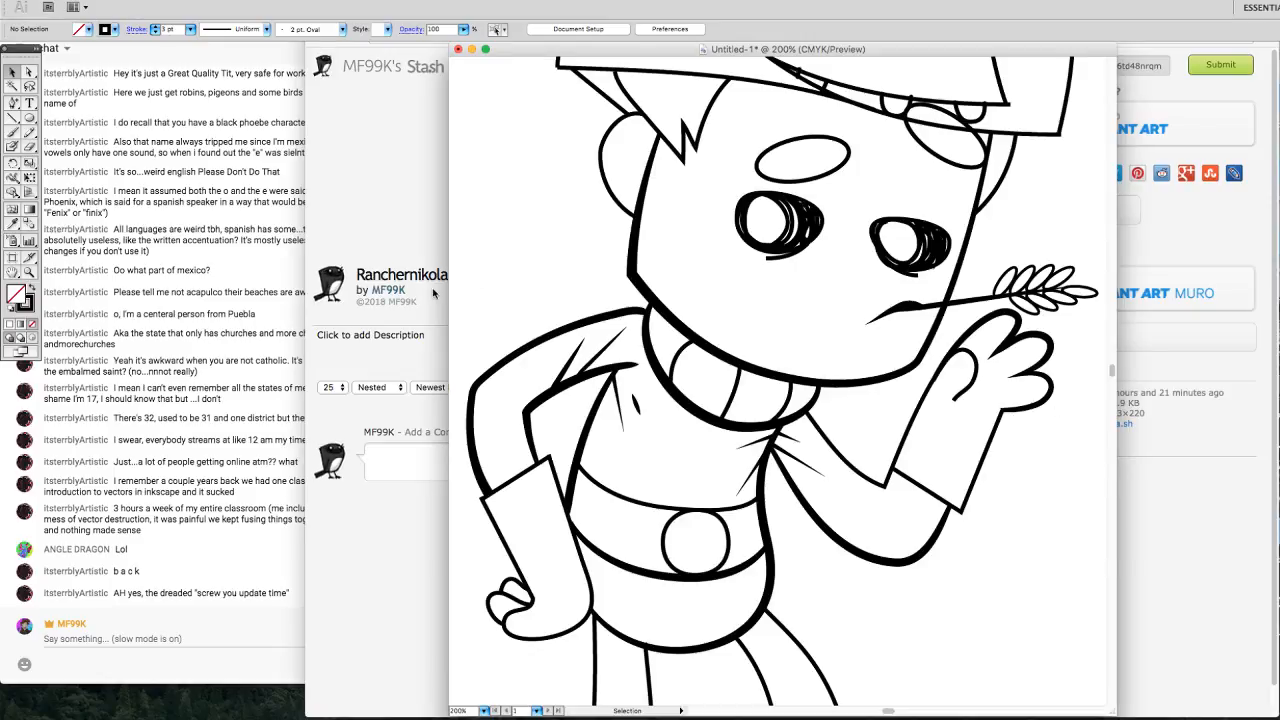
Taper the short lines beneath both eyes with the Width tool and select the one under the eye nearest the wheat stalk.
left_click(13, 177)
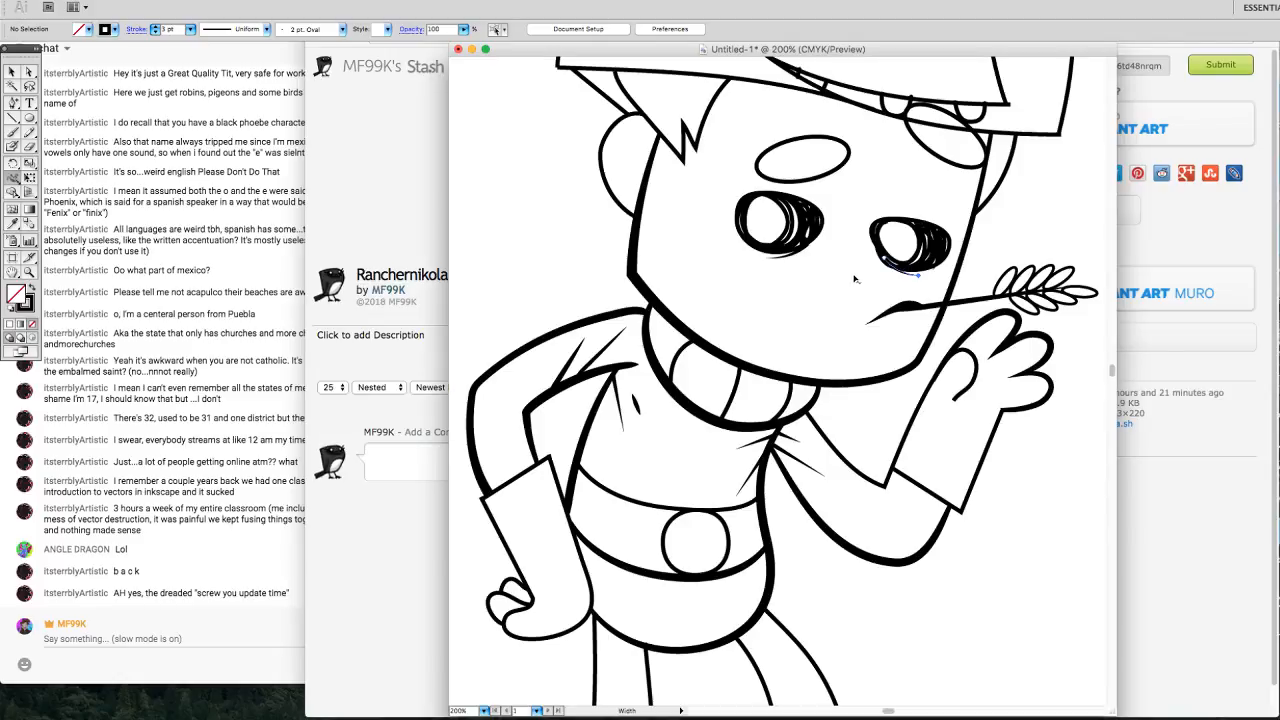
left_click(12, 72)
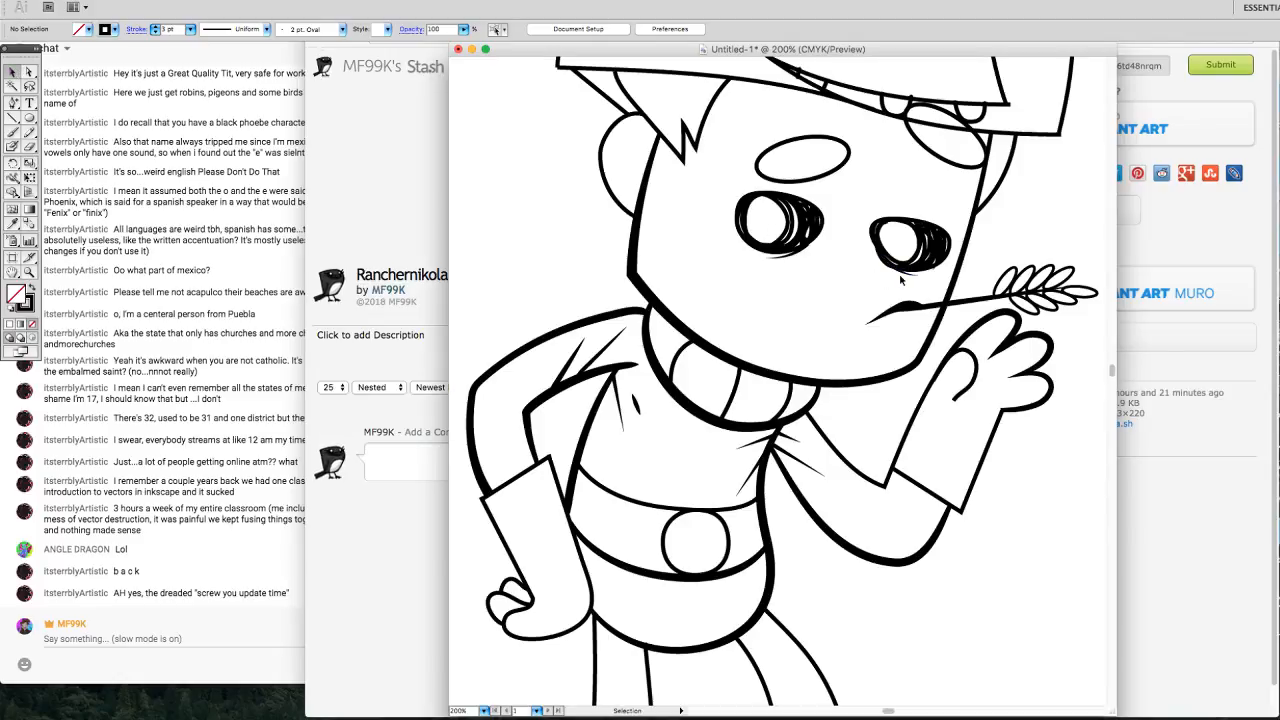
left_click(899, 273)
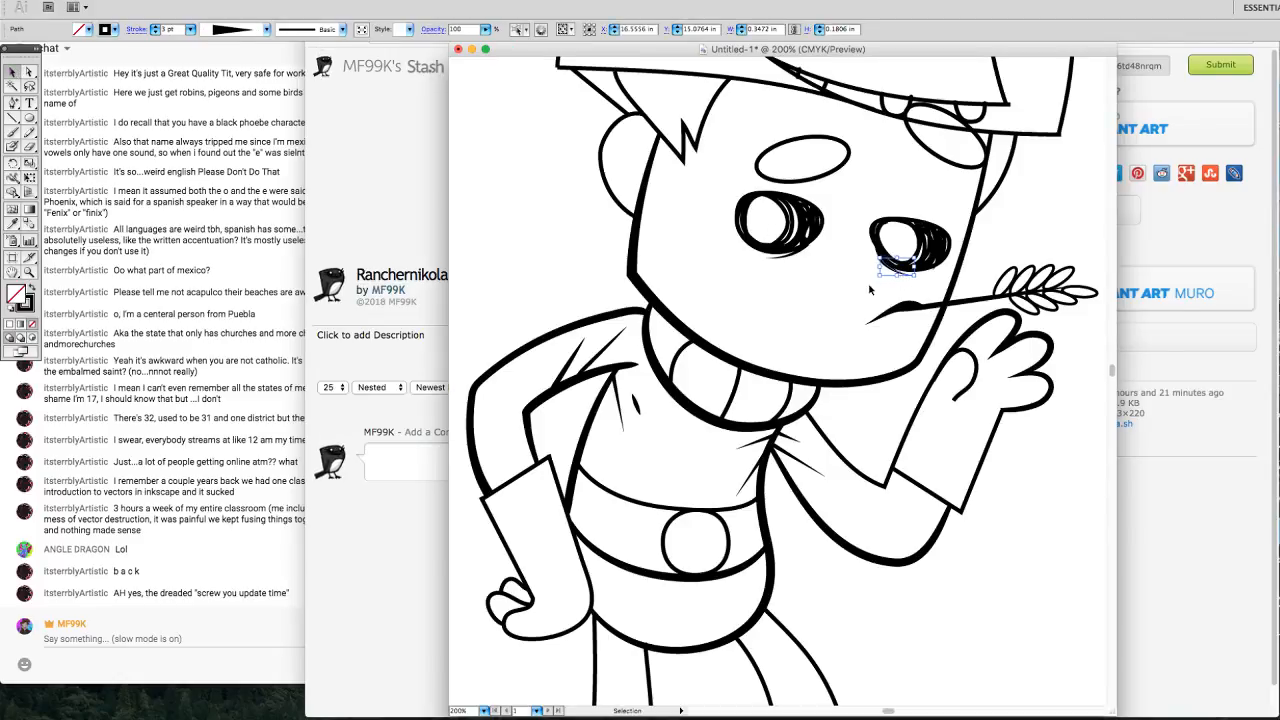
left_click(926, 296)
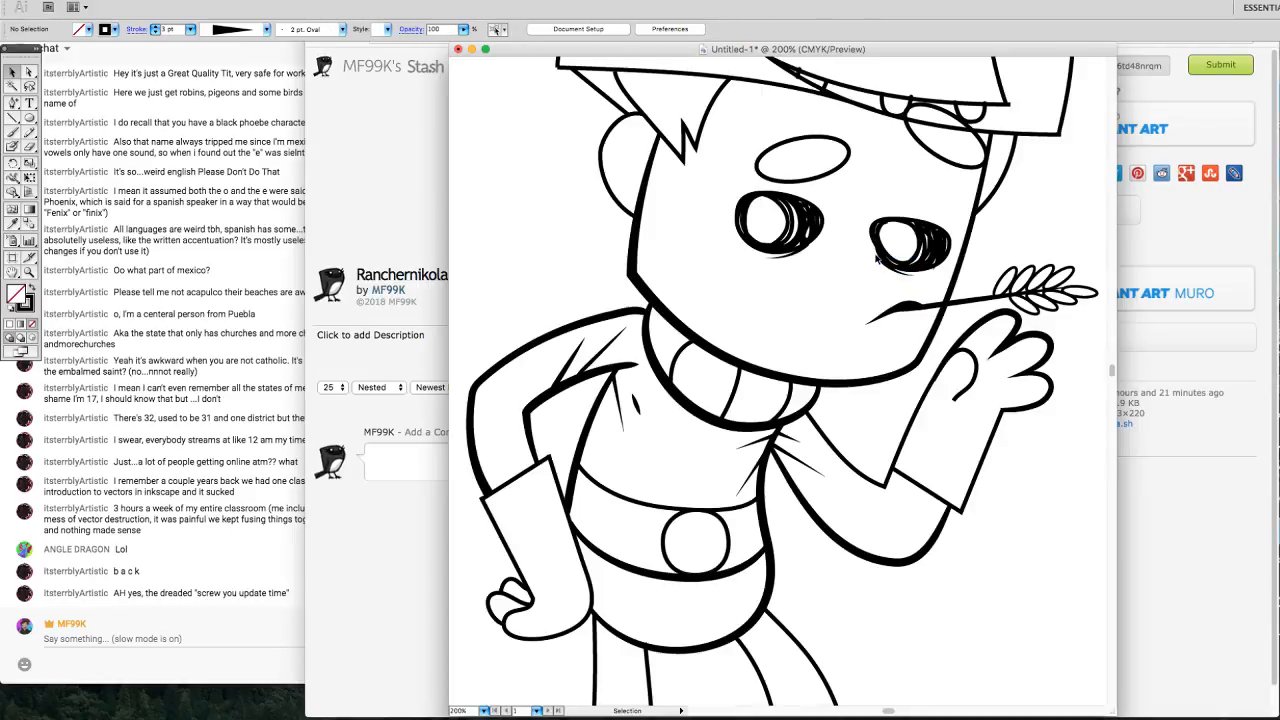
Nudge the short curved line beneath the character's right-hand eye upward, closer to the scribbled eye.
left_click(889, 272)
key("Up")
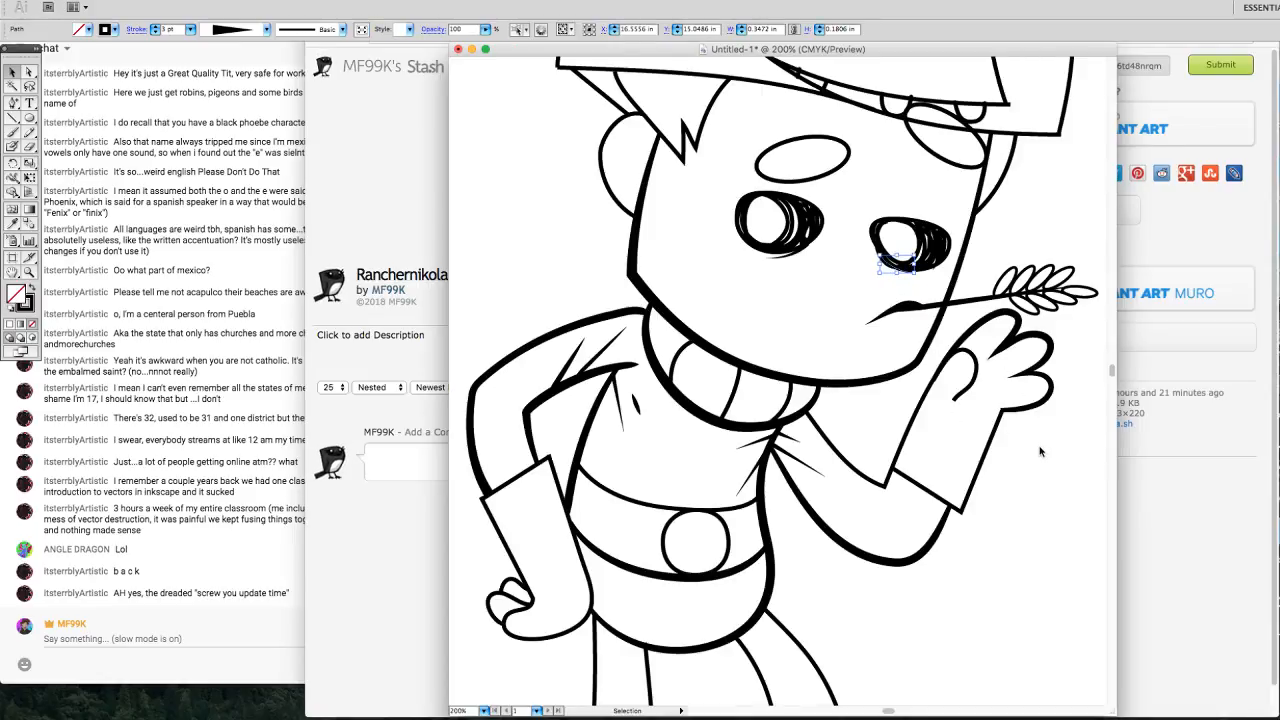
left_click(1036, 448)
left_click(886, 264)
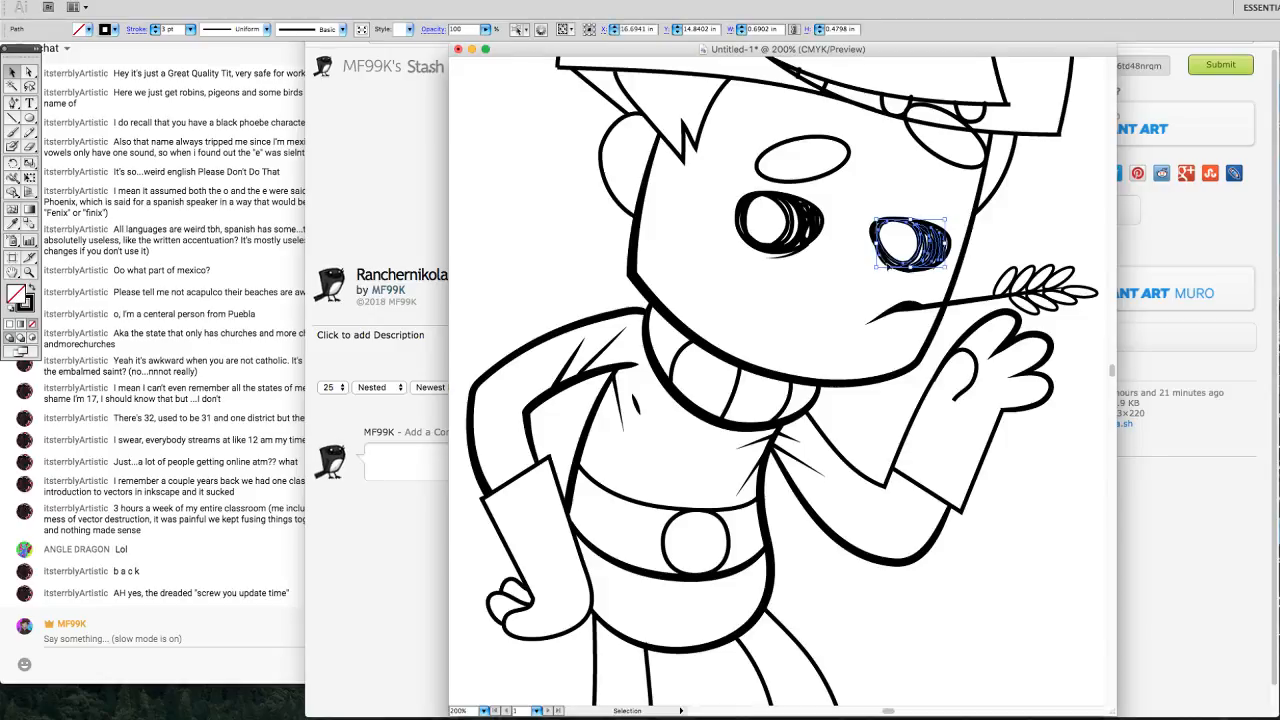
left_click(990, 265)
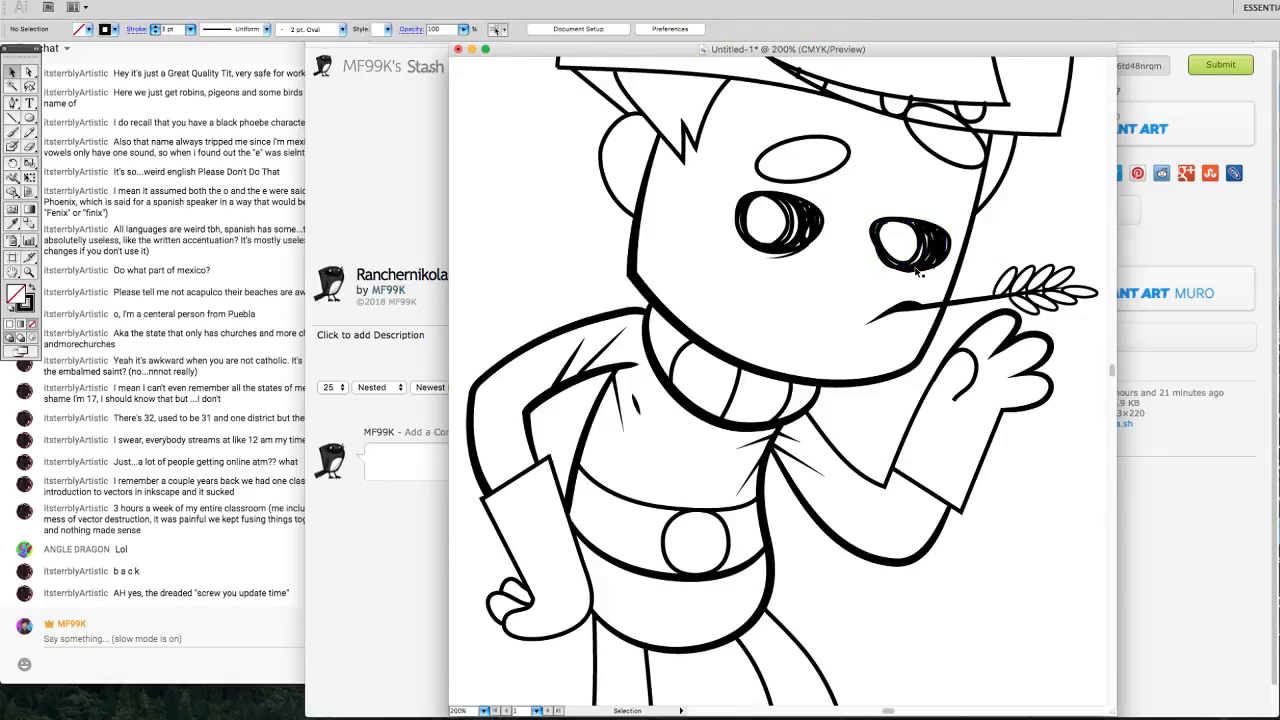
left_click(898, 270)
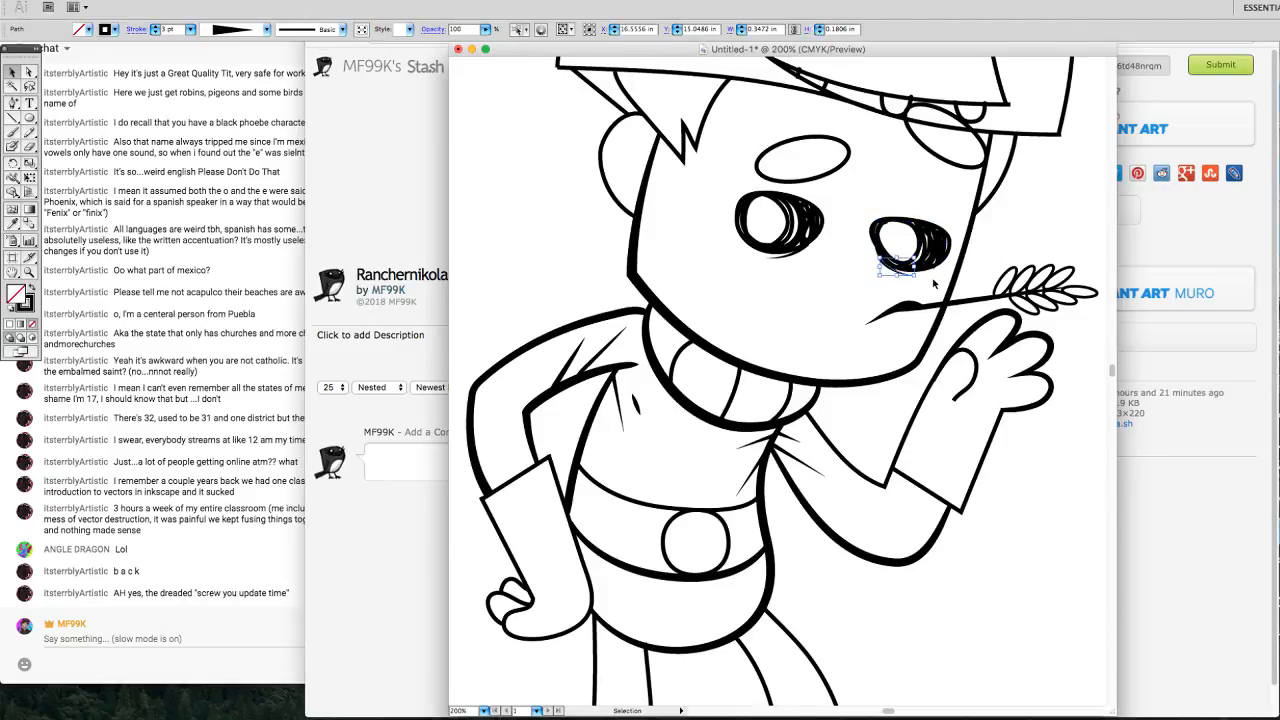
left_click(1008, 241)
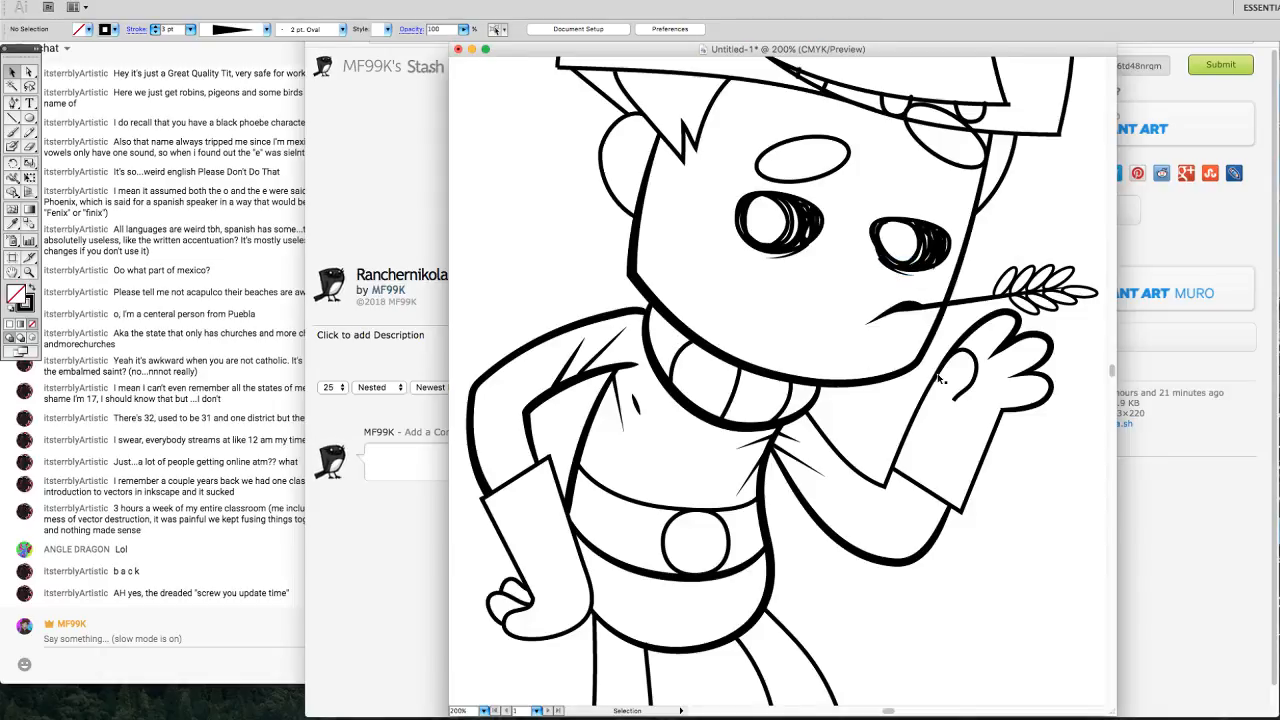
Thicken the outlines of the raised glove and cuff and of both legs with the Width tool.
left_click(12, 177)
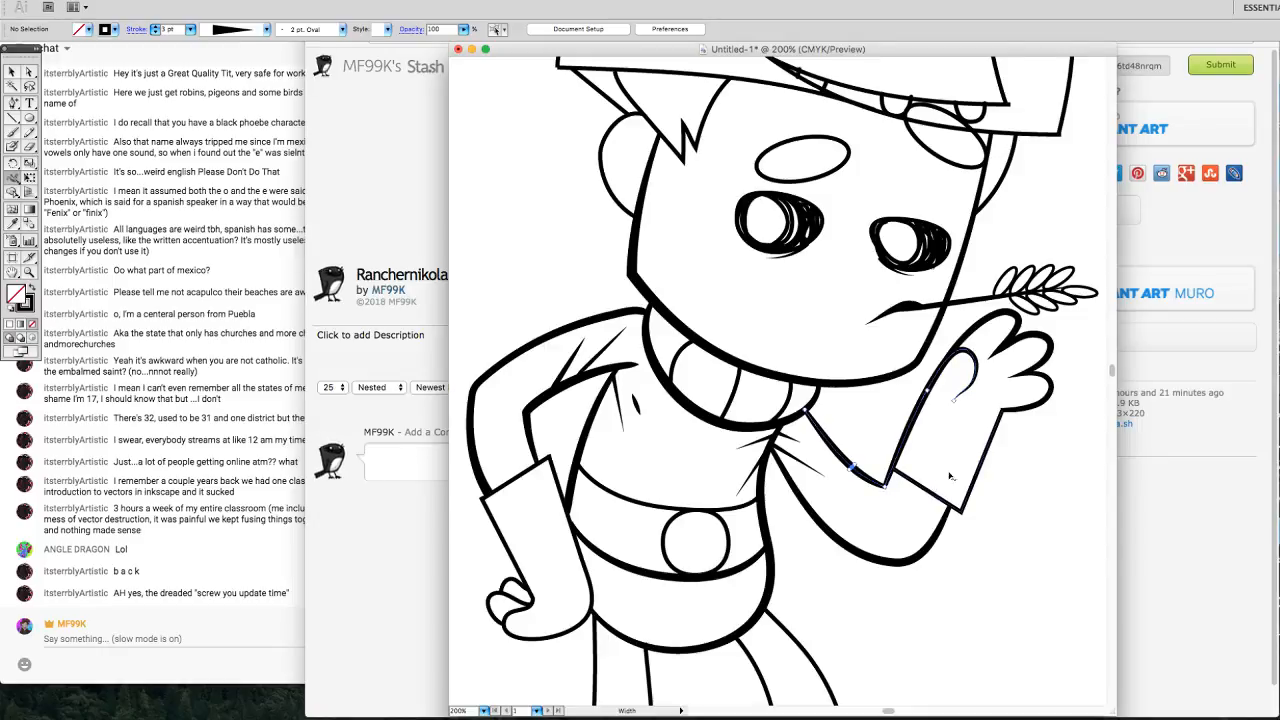
left_click_drag(984, 467, 964, 515)
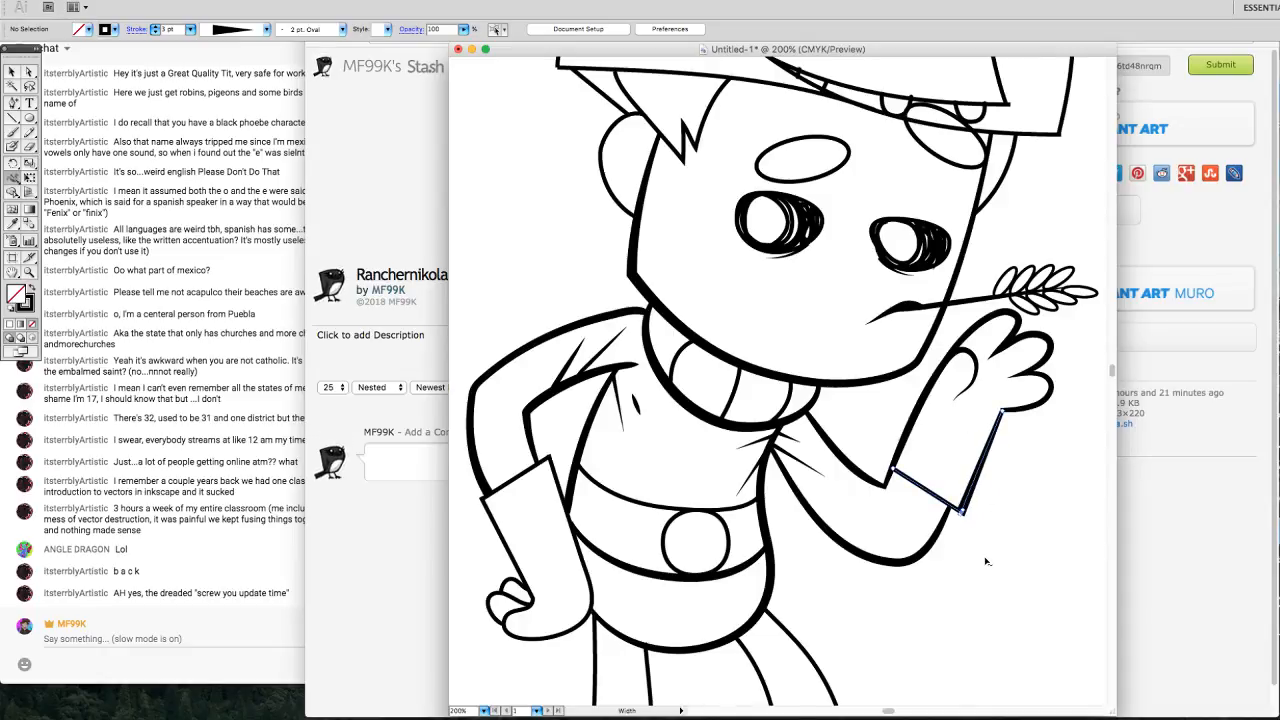
scroll(1115, 370, "down", 5)
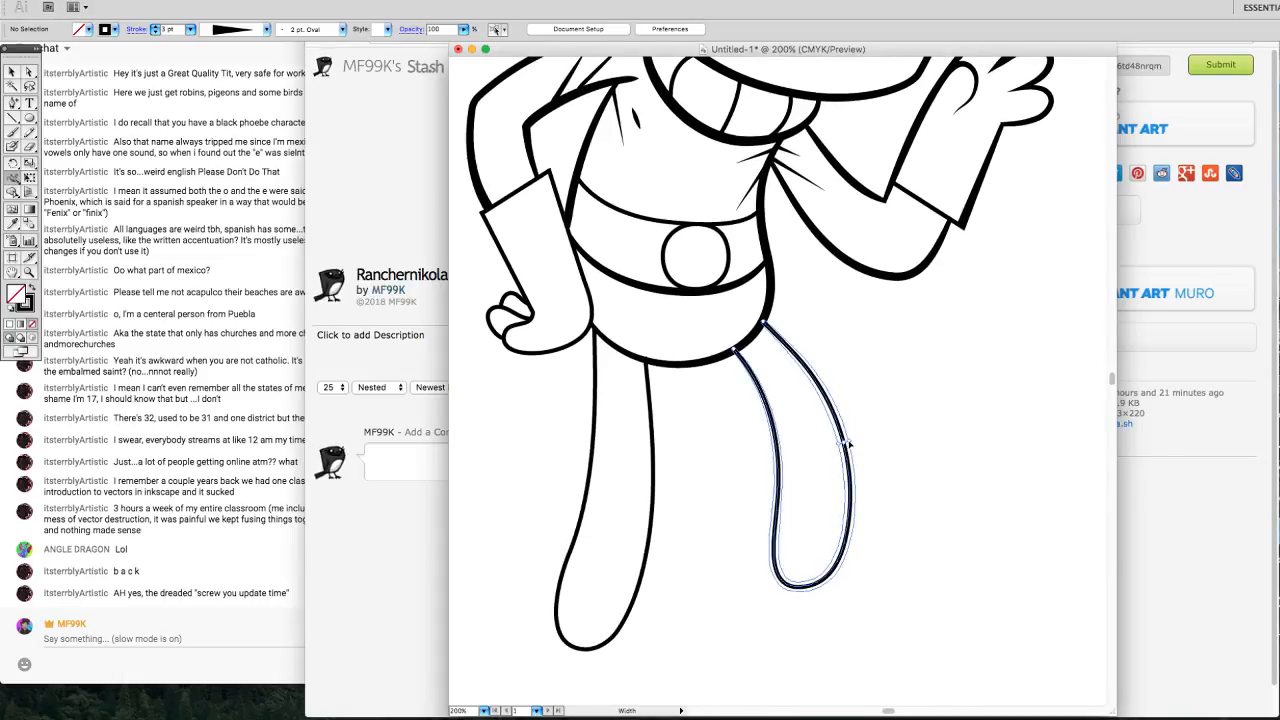
left_click(847, 443)
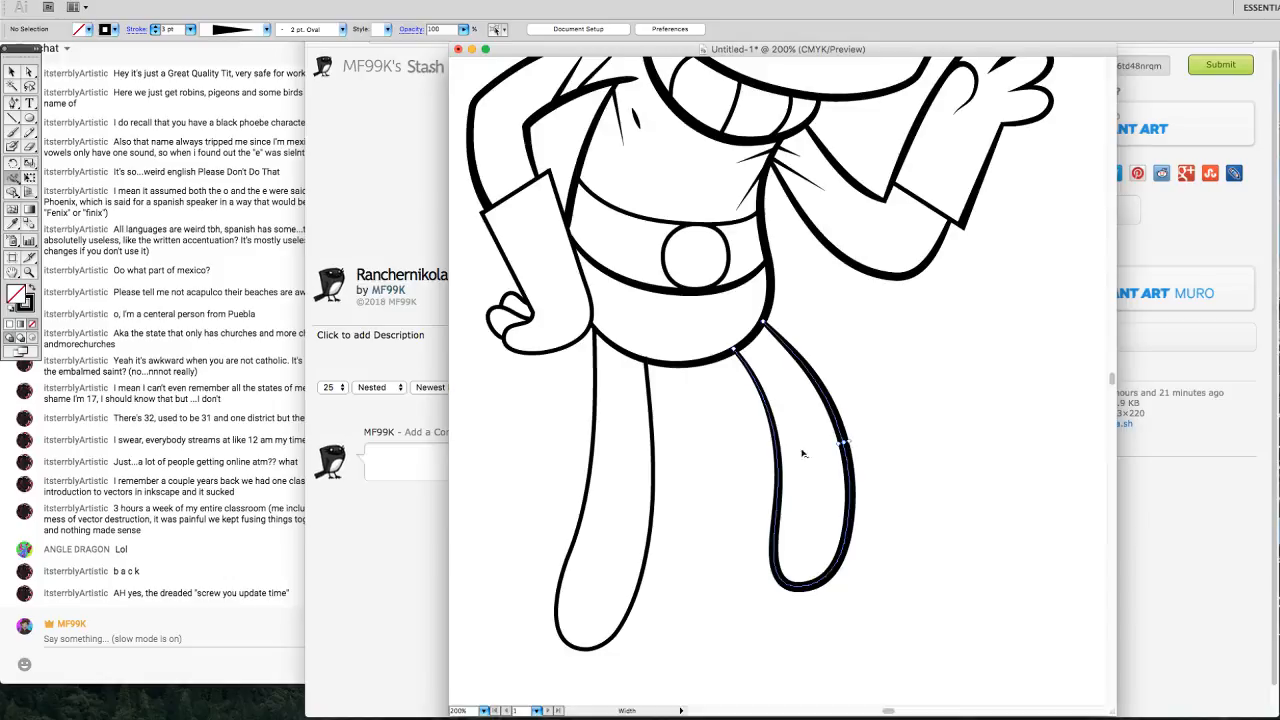
left_click(651, 524)
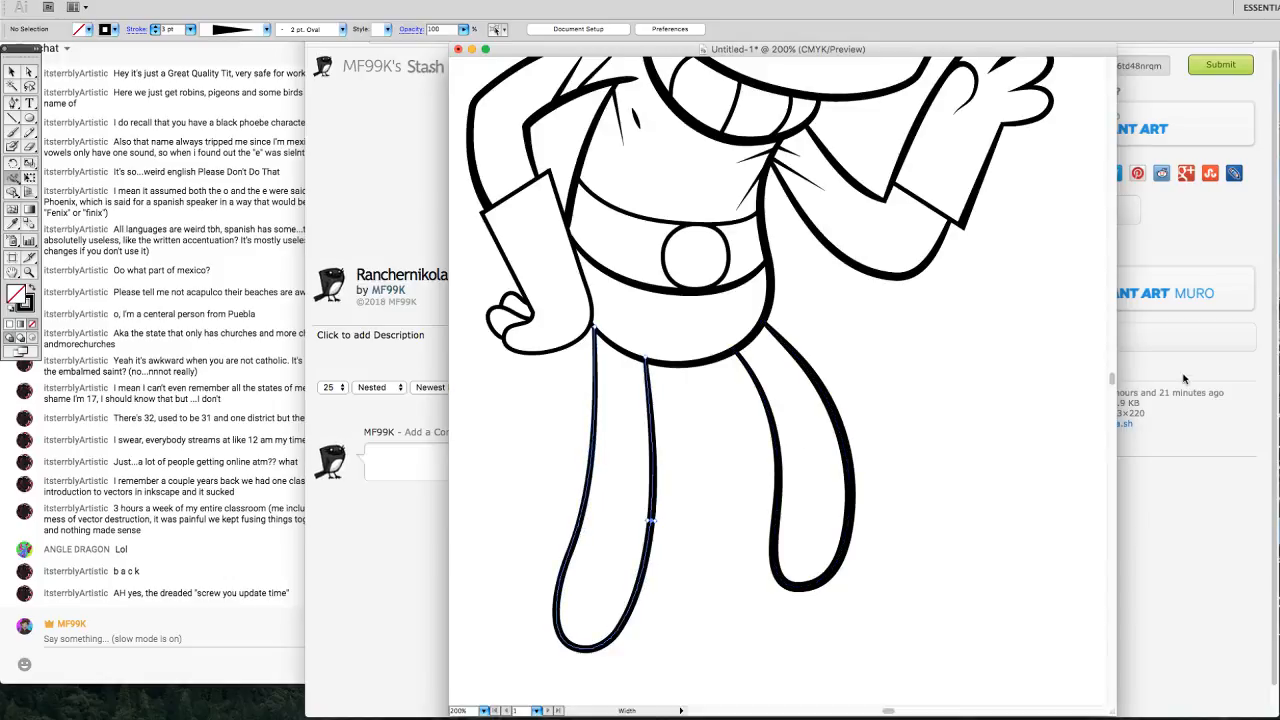
Delete the small leftmost stitch mark in the narrow gap below the hat band.
left_click_drag(1113, 385, 1112, 367)
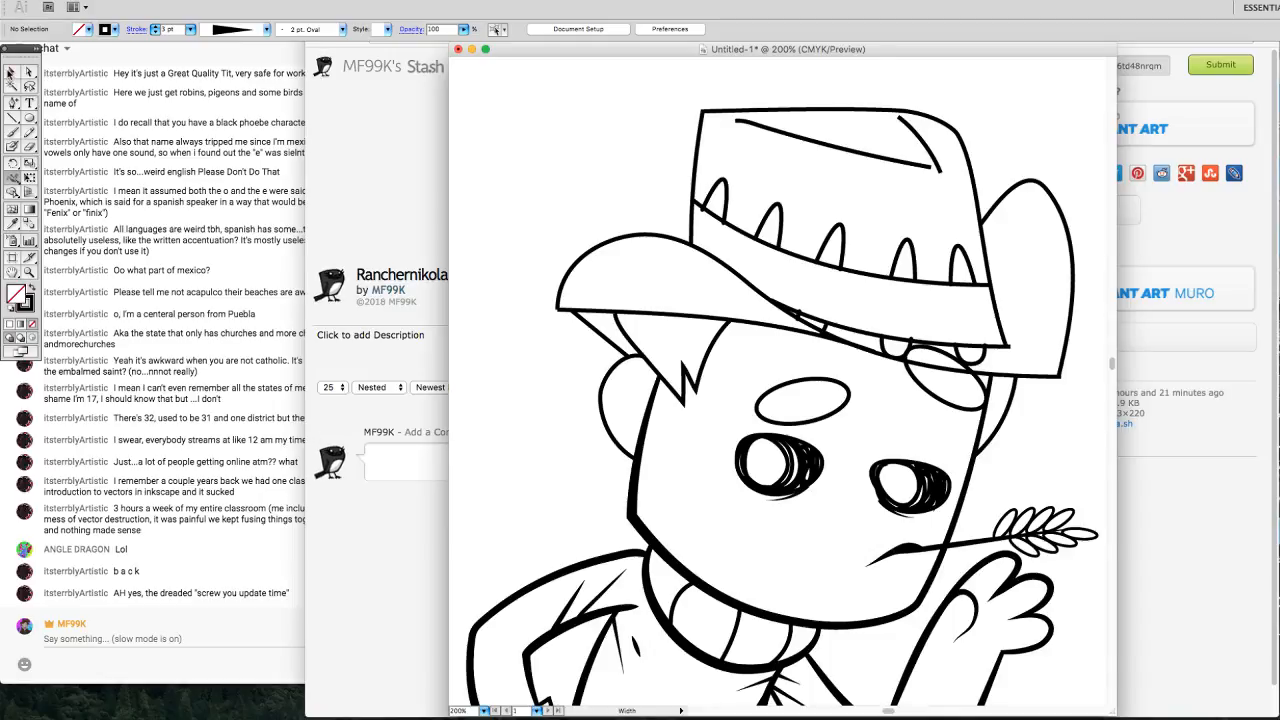
key("v")
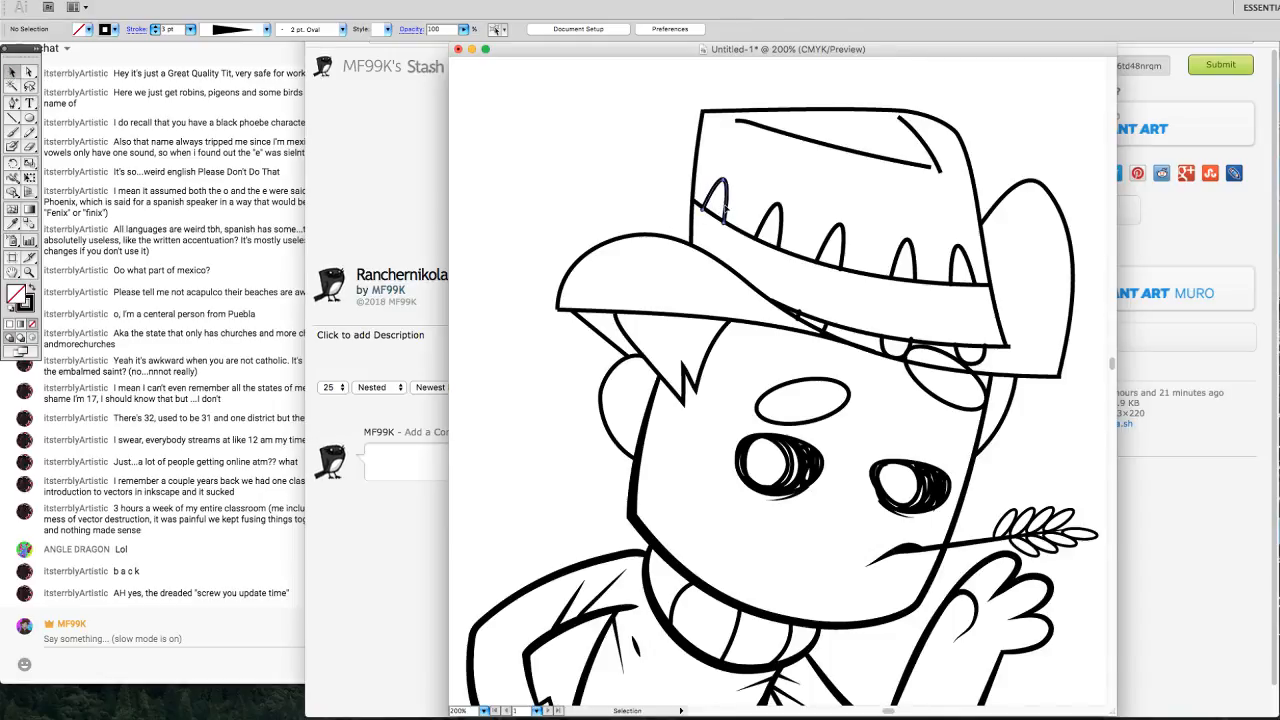
left_click(724, 208)
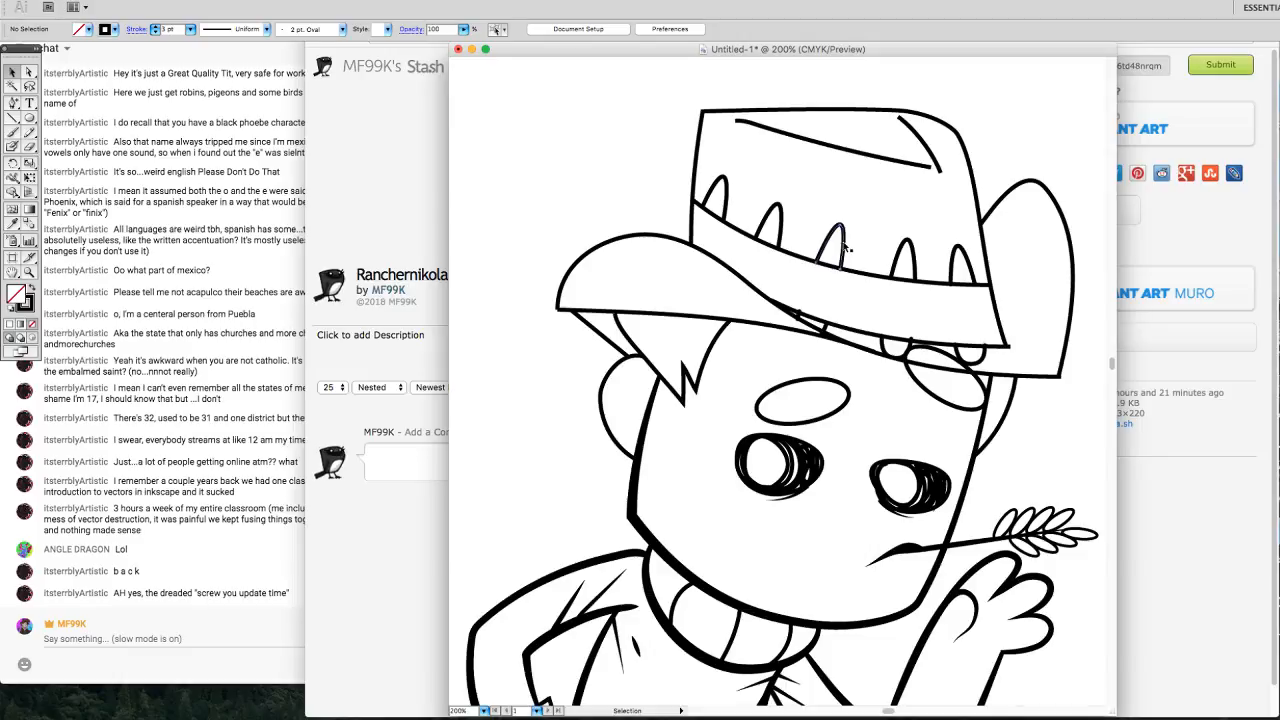
left_click(800, 315)
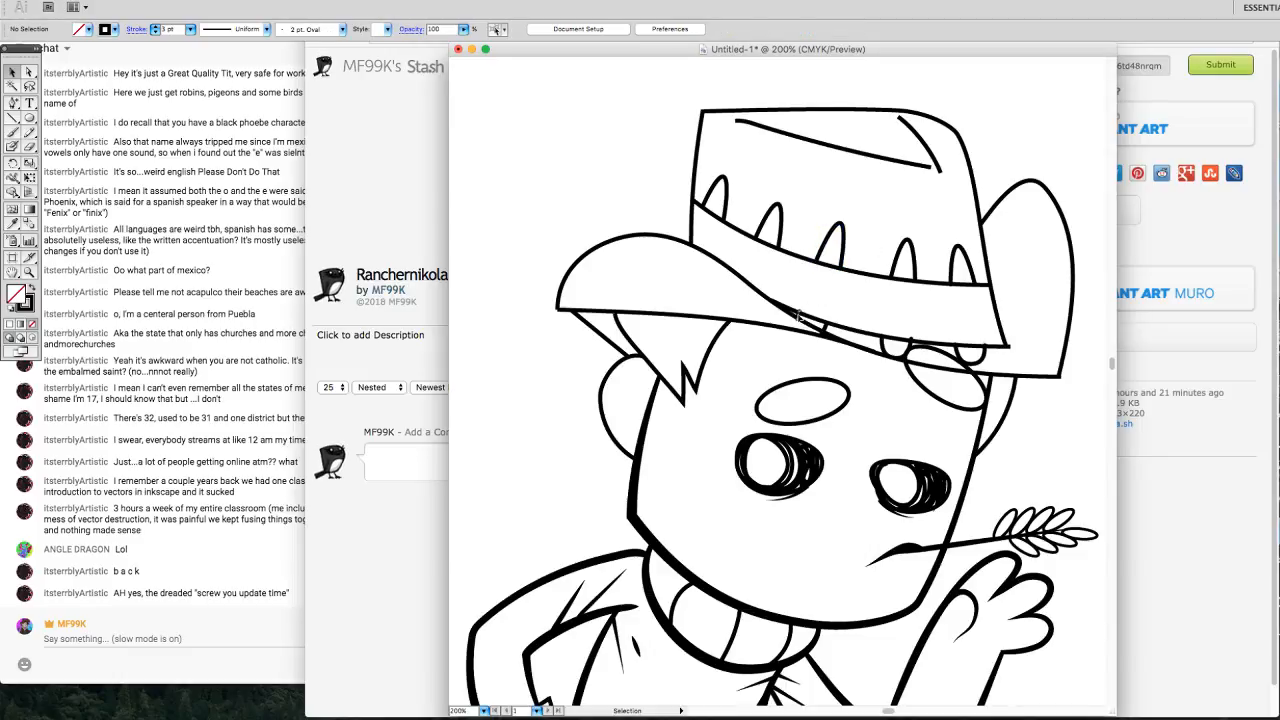
key("Delete")
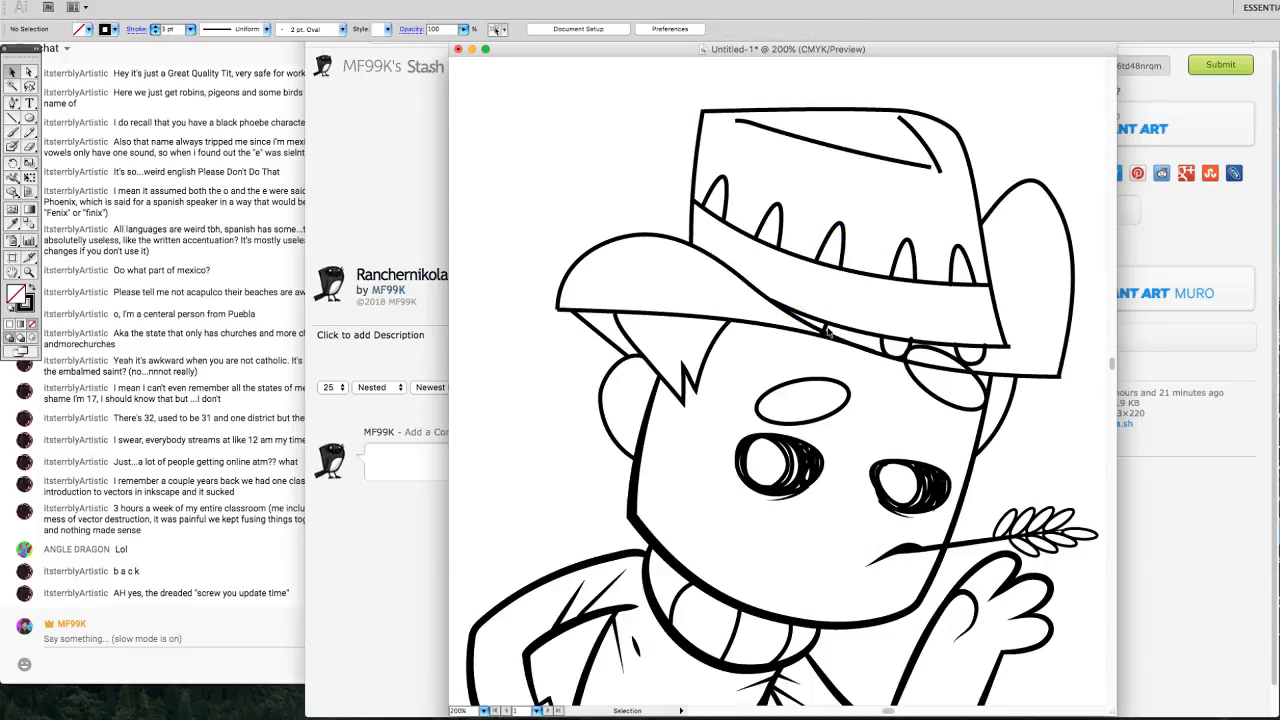
Nudge the remaining tiny stitch mark below the hat band left and up into the gap.
left_click(823, 328)
key("Left")
key("Up")
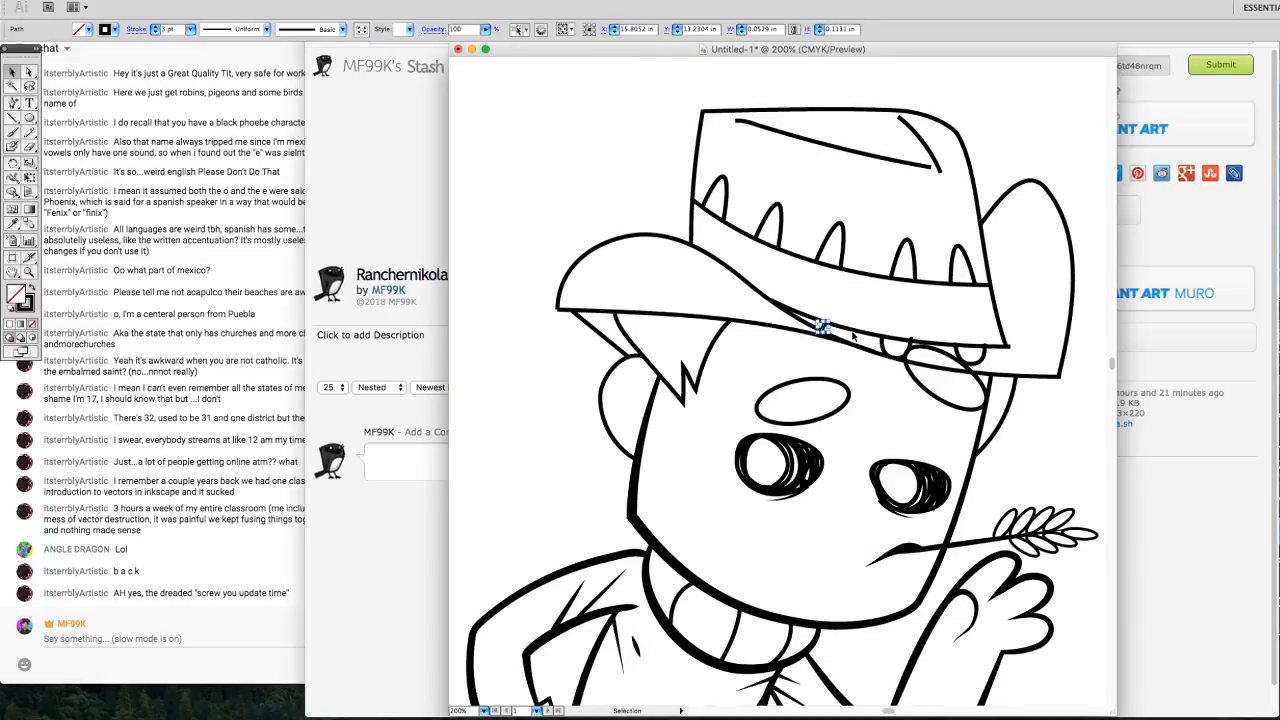
left_click(637, 186)
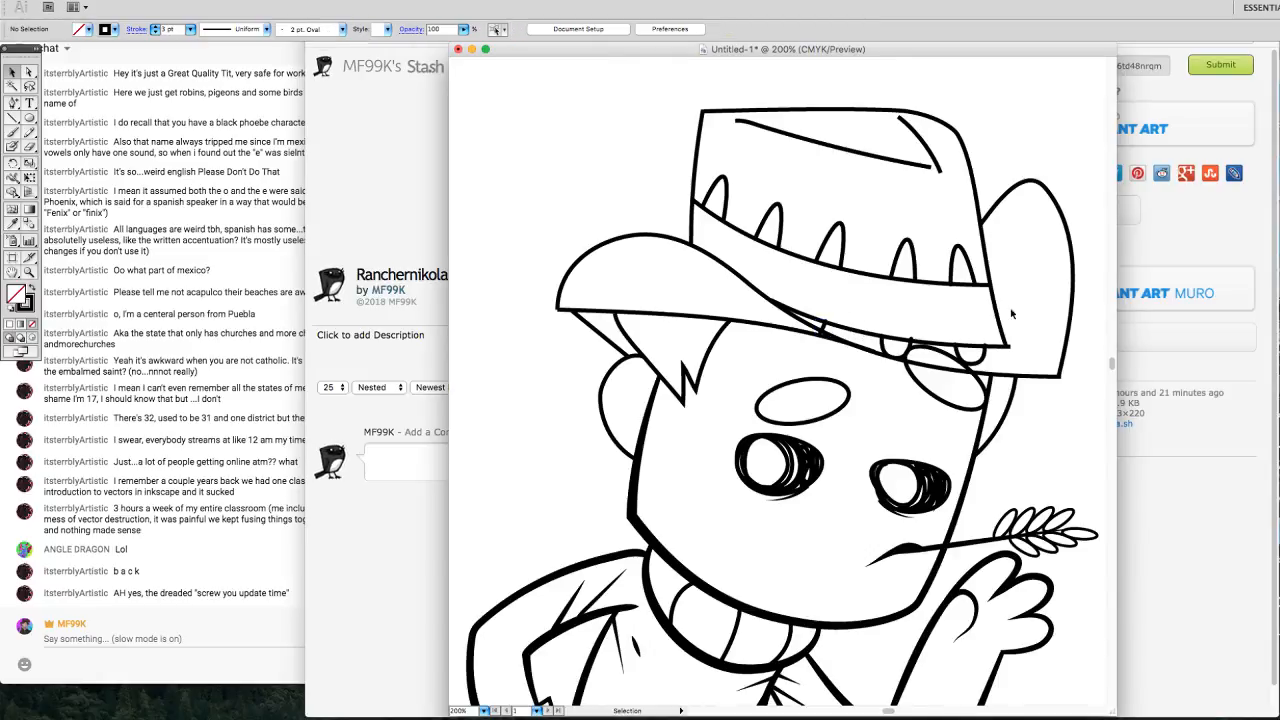
Adjust the anchor points of the two U-shaped stitch marks under the right part of the hat band with Direct Selection.
left_click(897, 346)
left_click(1050, 456)
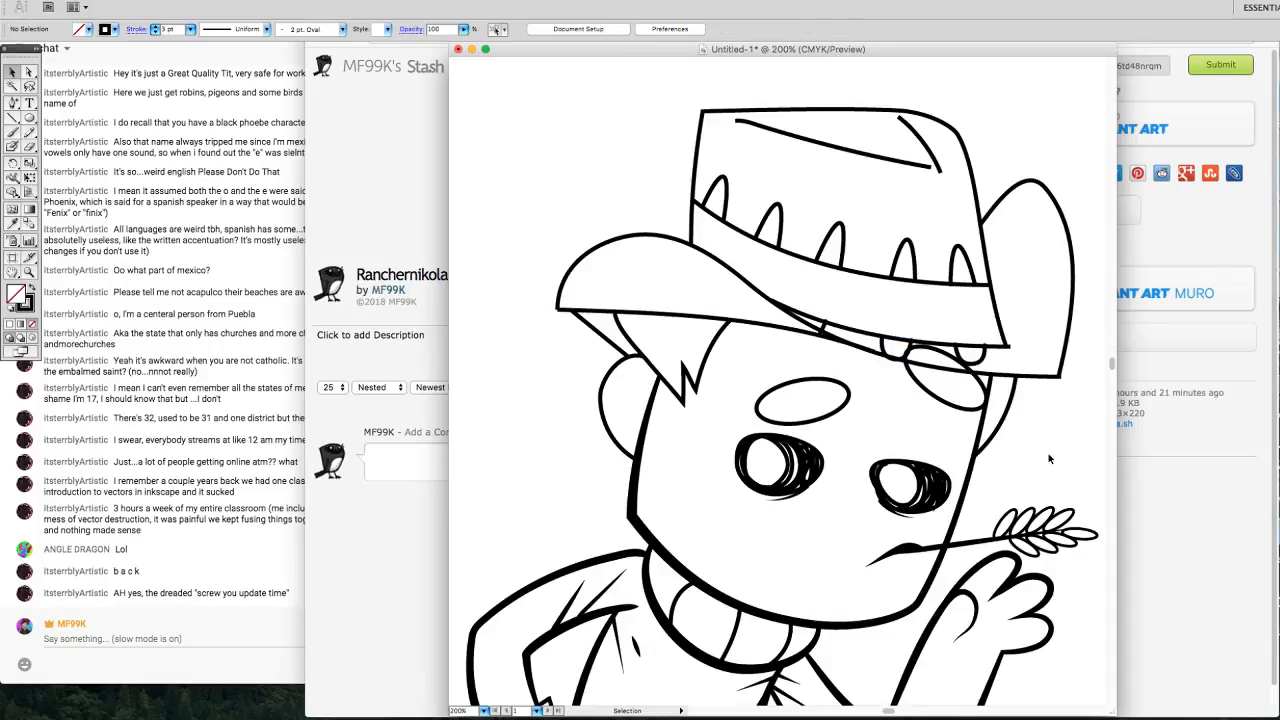
left_click(30, 73)
left_click(896, 348)
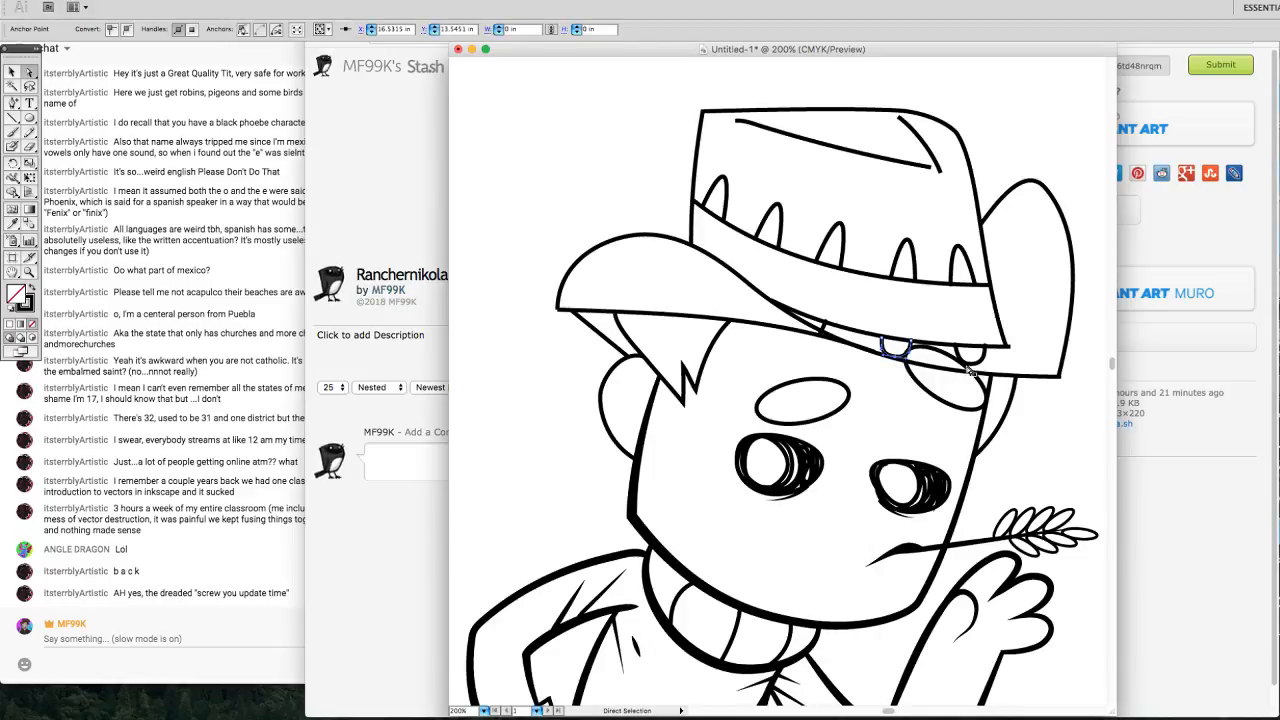
left_click(911, 339)
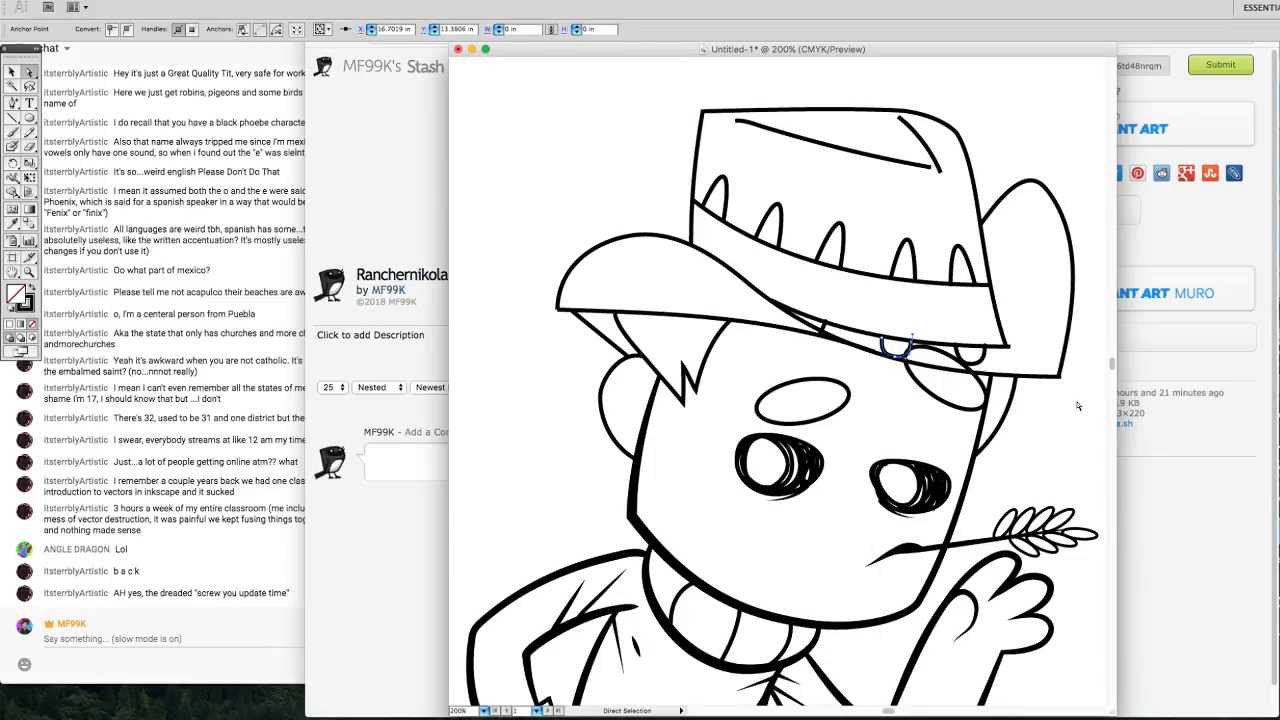
left_click(971, 365)
left_click(956, 347)
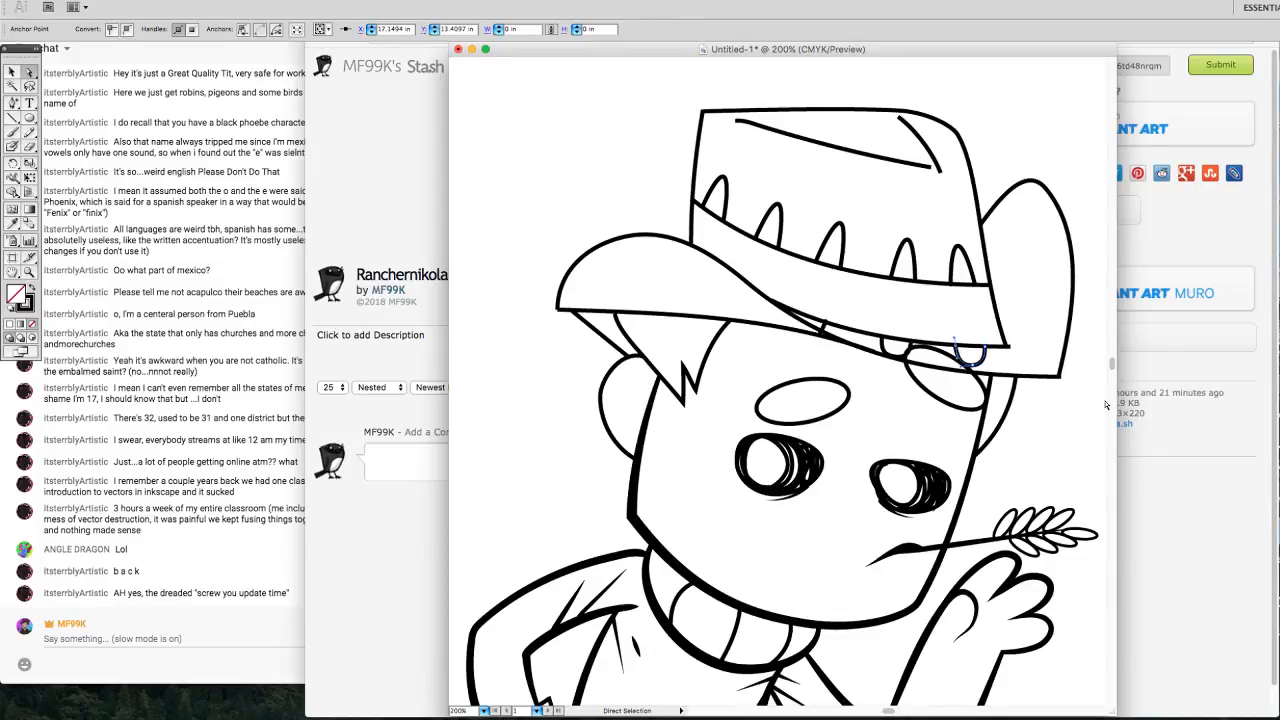
Minimize the browser window behind the artwork and return to the drawing in Illustrator.
left_click(1172, 522)
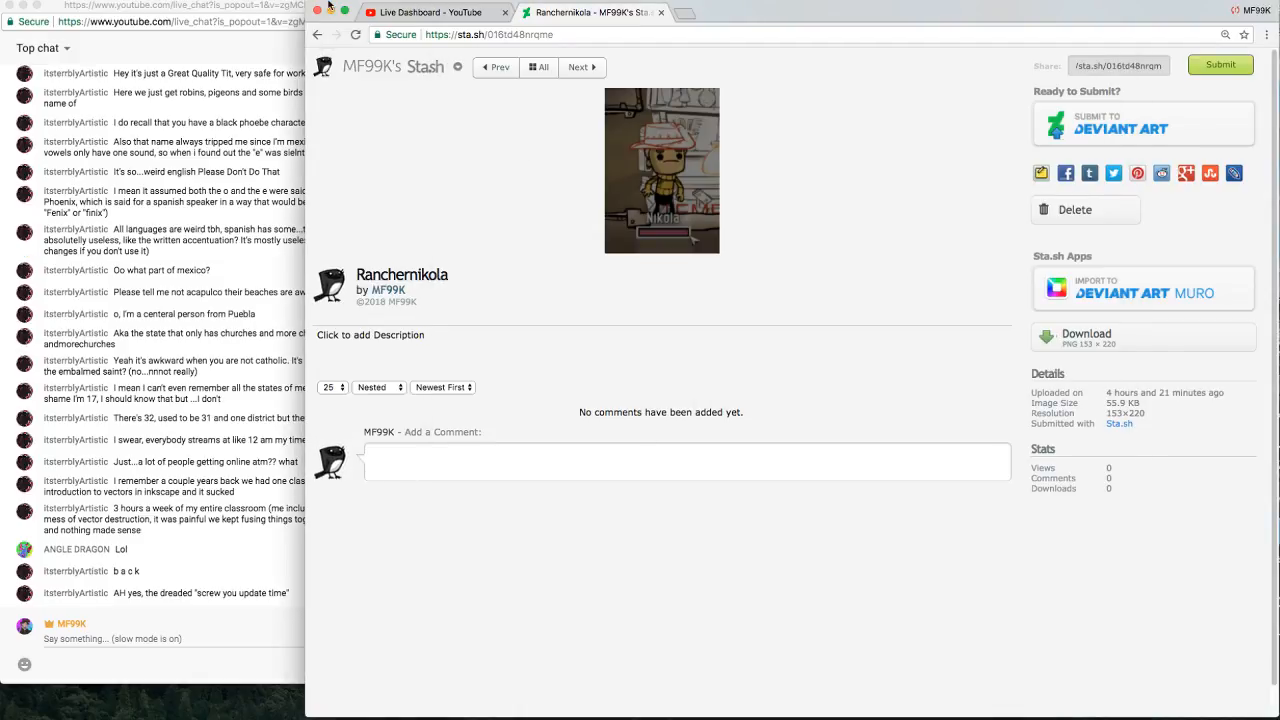
left_click(330, 10)
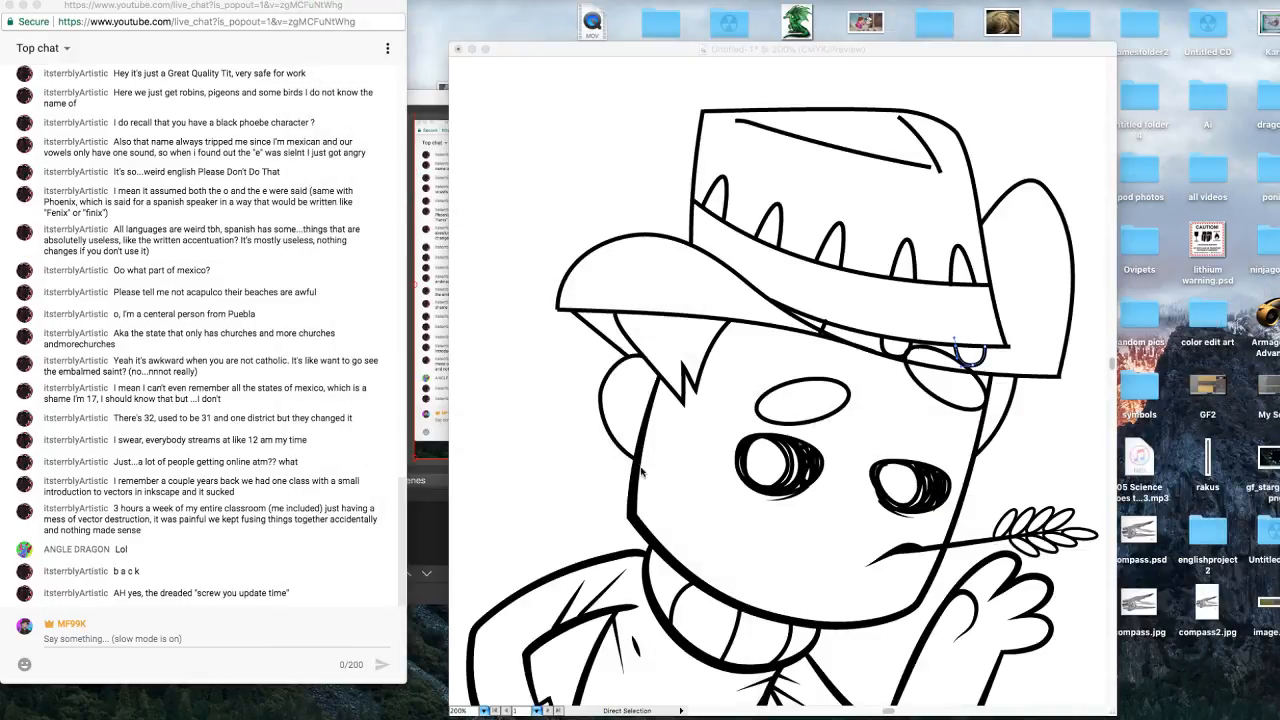
left_click(1046, 442)
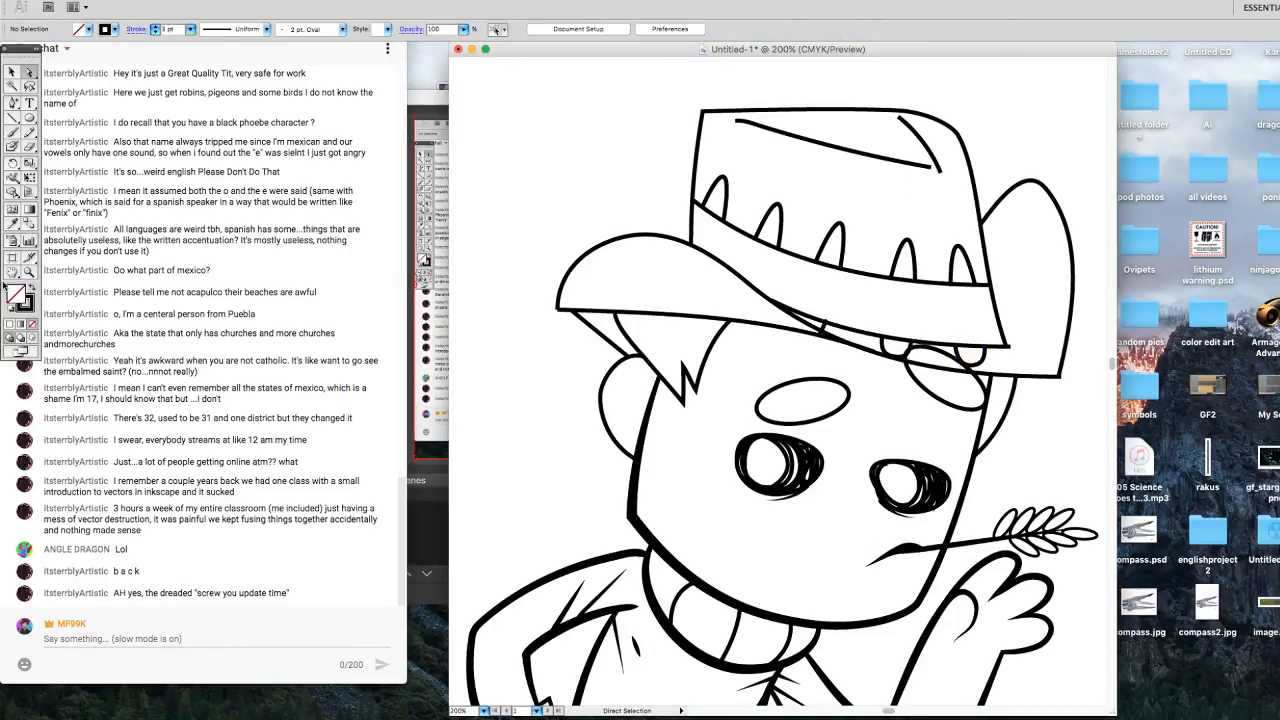
Taper the two crease lines inside the hat crown with the Width tool, thin at their outer ends and heavier where they meet.
left_click(12, 177)
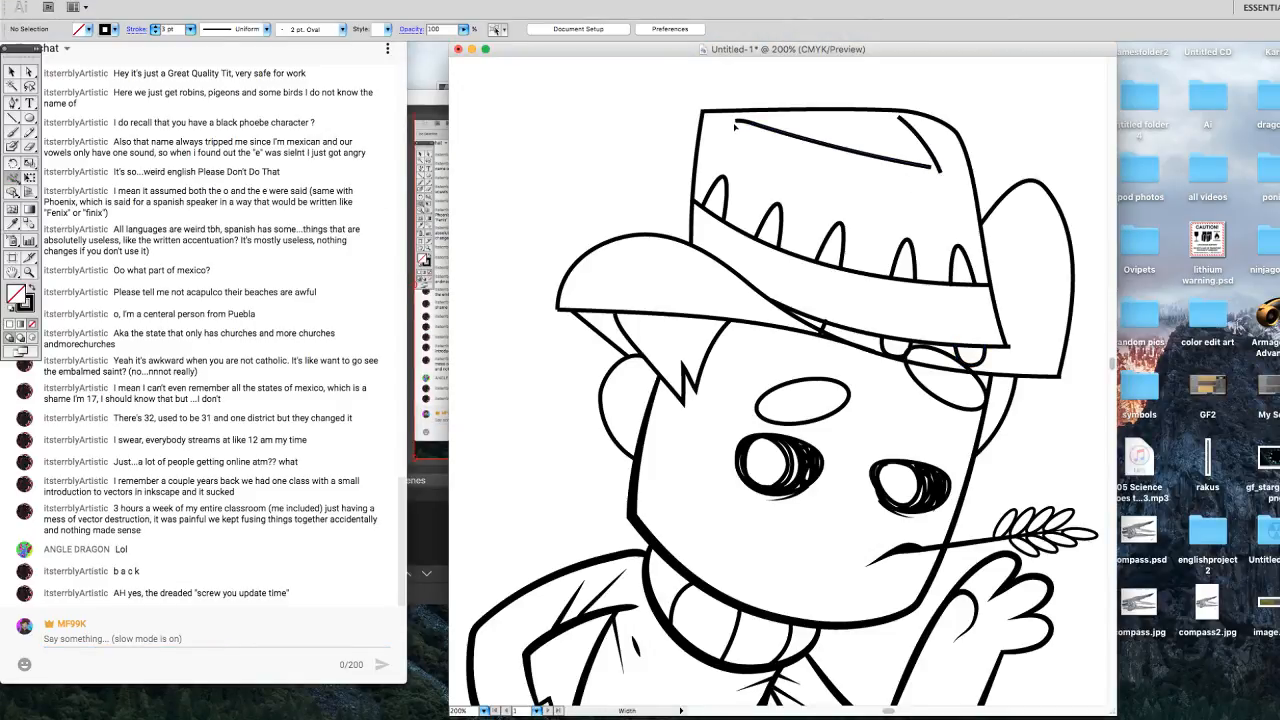
left_click_drag(736, 122, 734, 94)
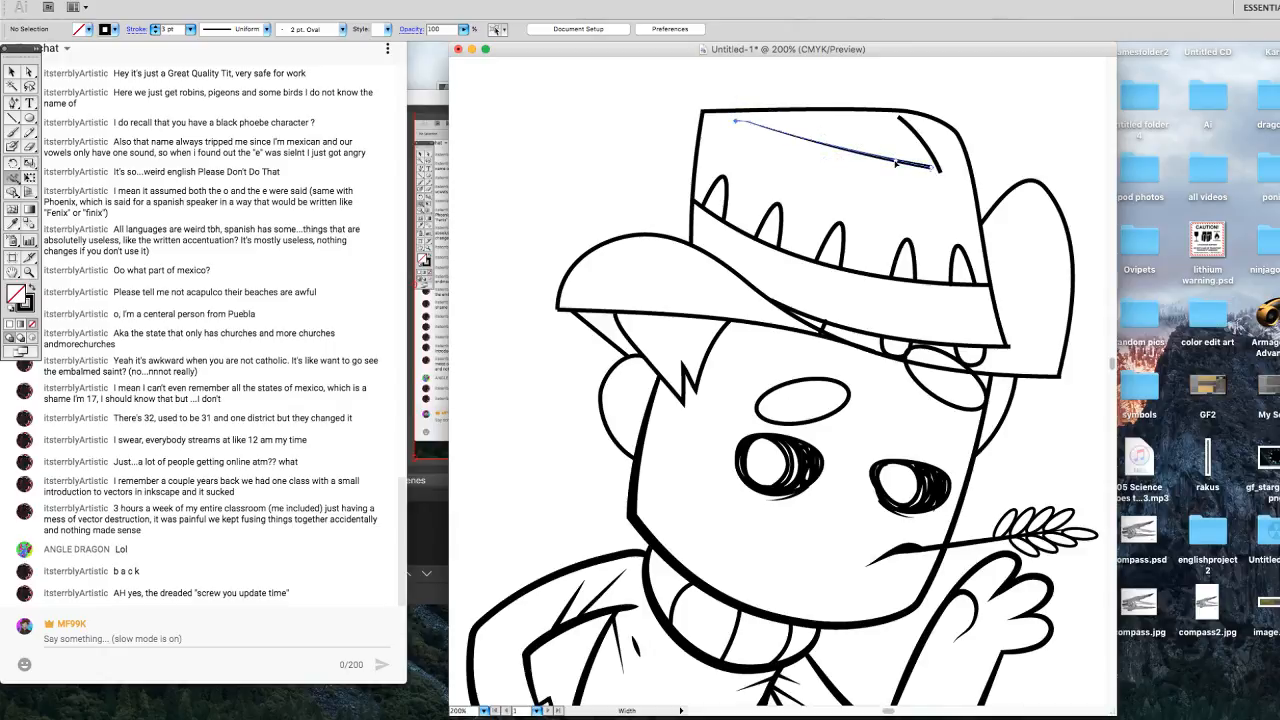
mouse_move(903, 163)
left_mouse_down()
mouse_move(932, 149)
mouse_move(942, 173)
mouse_move(963, 176)
mouse_move(902, 188)
left_mouse_up()
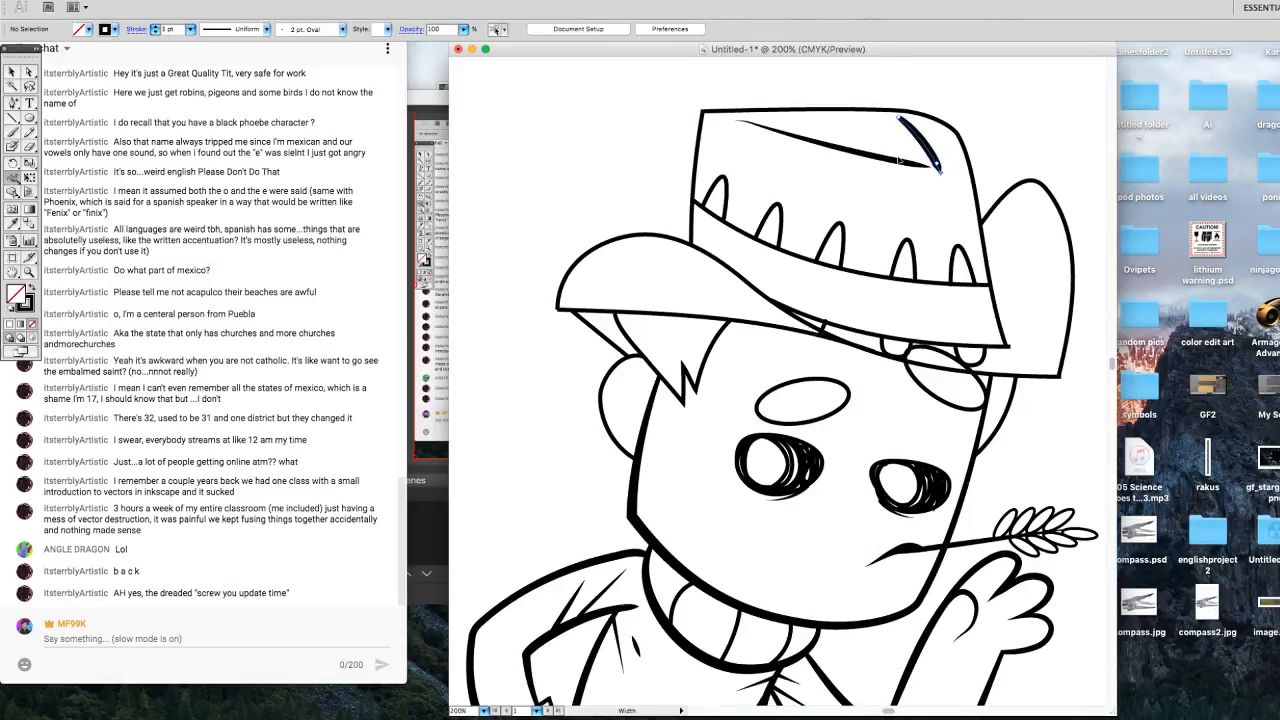
left_click_drag(898, 120, 952, 92)
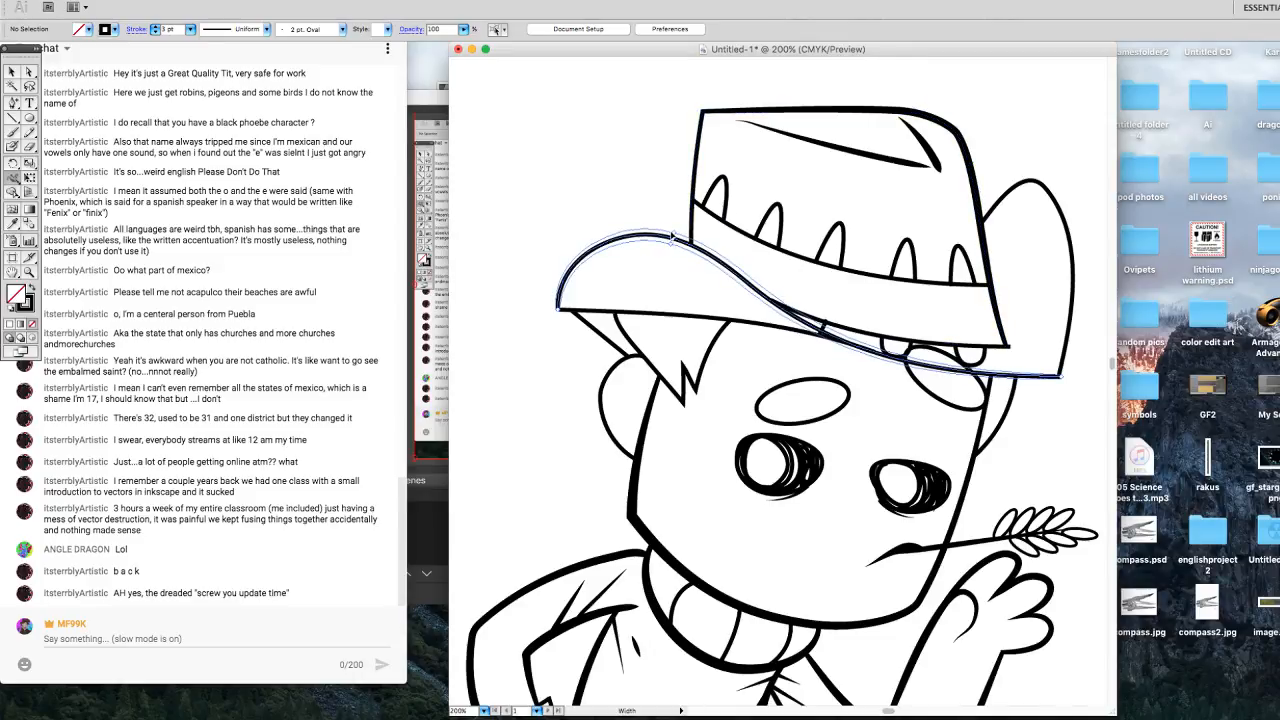
Thicken the hat's upper brim curve, the hat band's lower edge and the left-hand ear outline with the Width tool.
left_click_drag(672, 237, 679, 239)
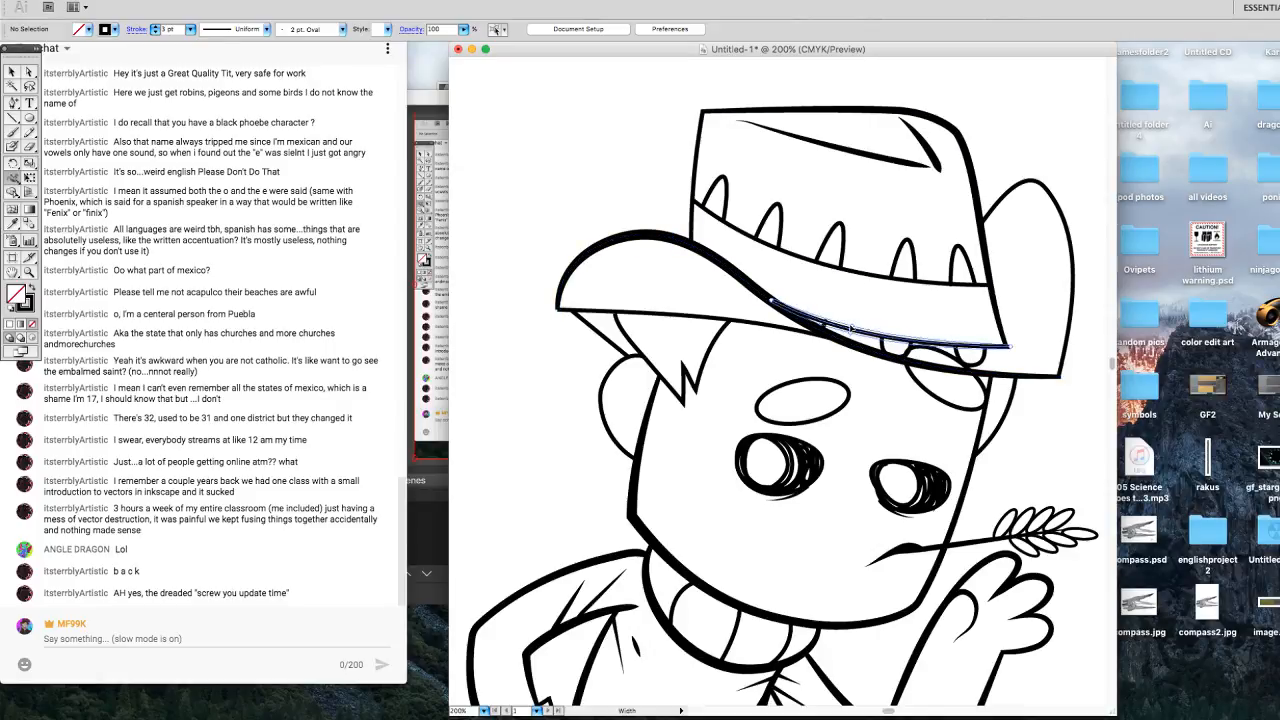
left_click_drag(850, 328, 847, 329)
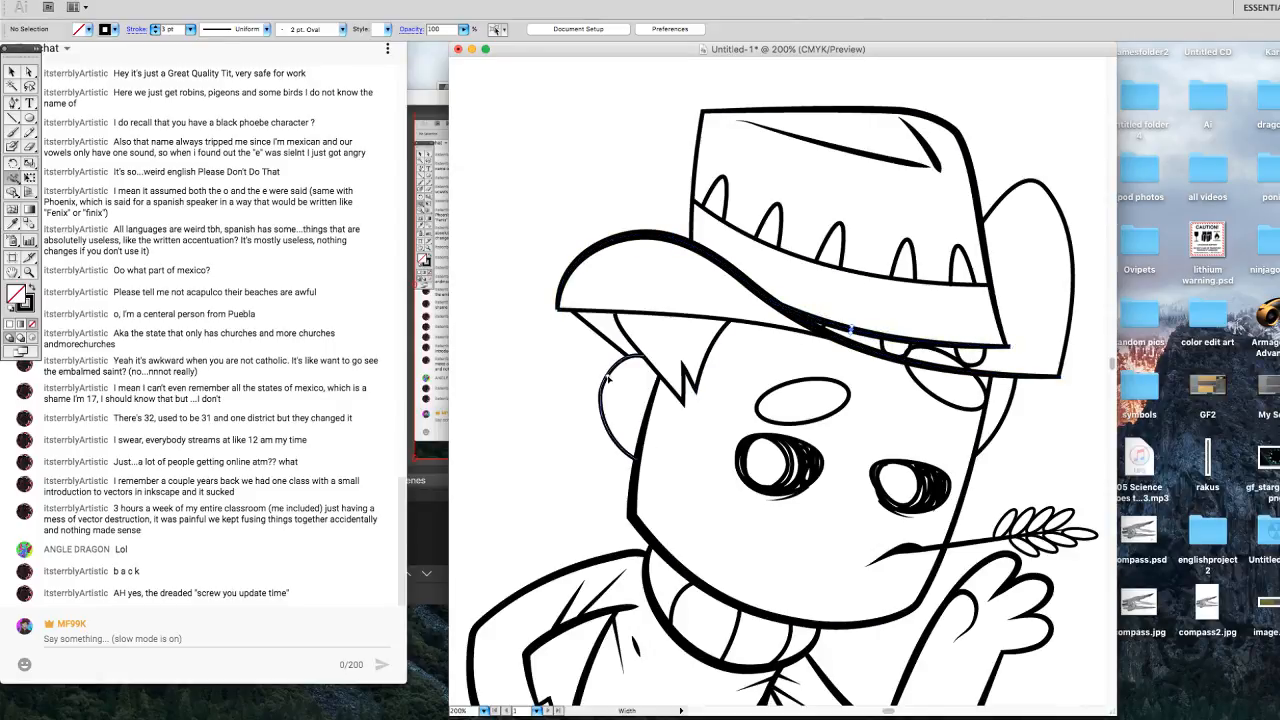
left_click_drag(608, 376, 611, 380)
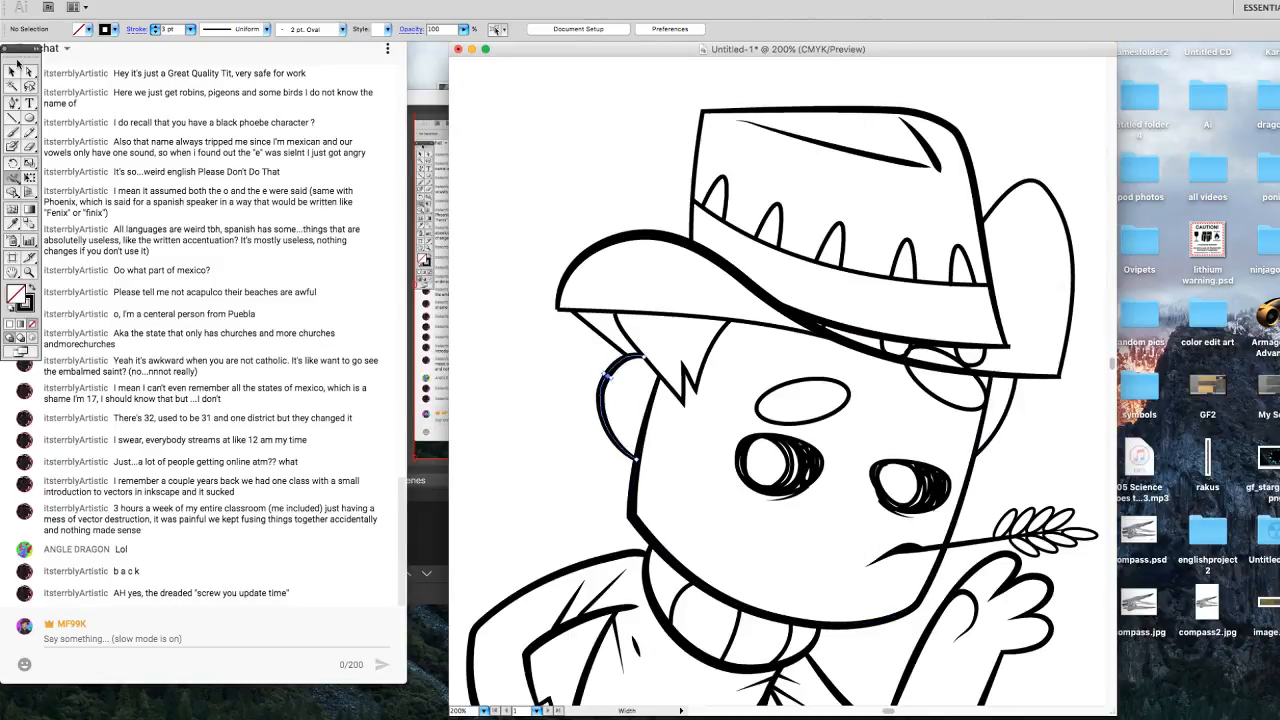
Reposition the line along the brim's lower left edge and the hair tuft beneath it so they meet the brim.
left_click(12, 71)
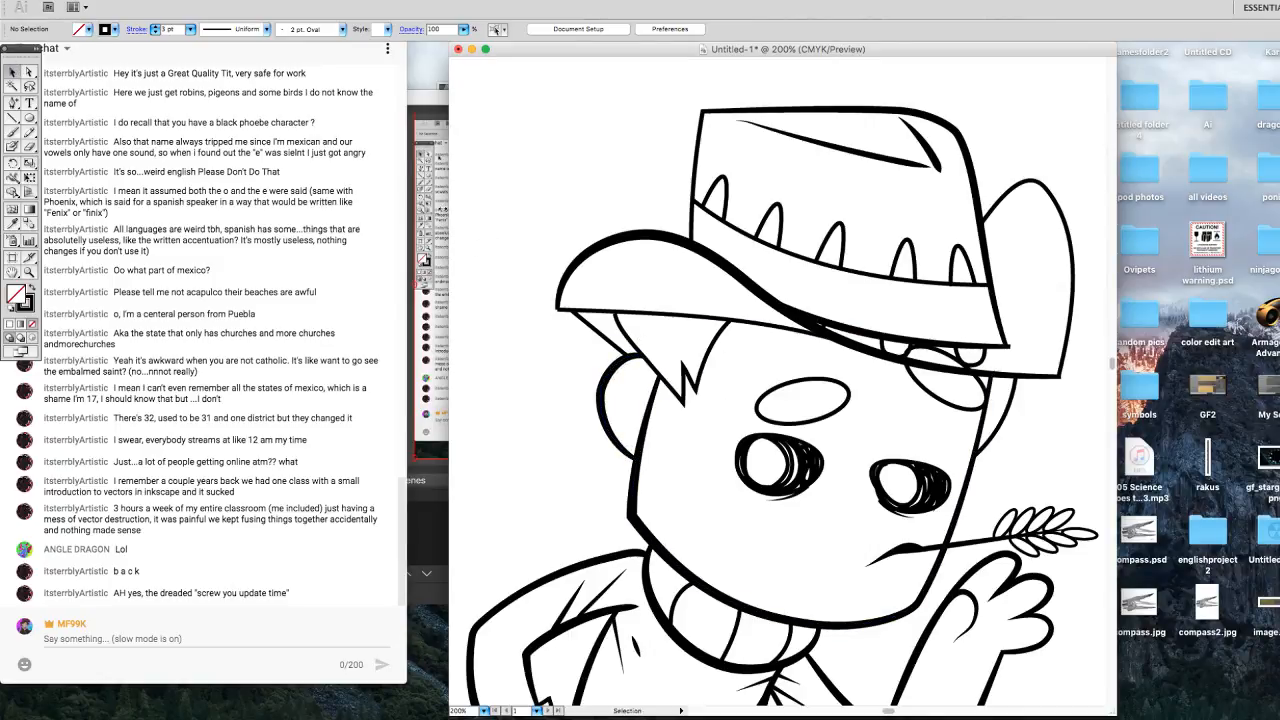
left_click(565, 313)
left_click(545, 374)
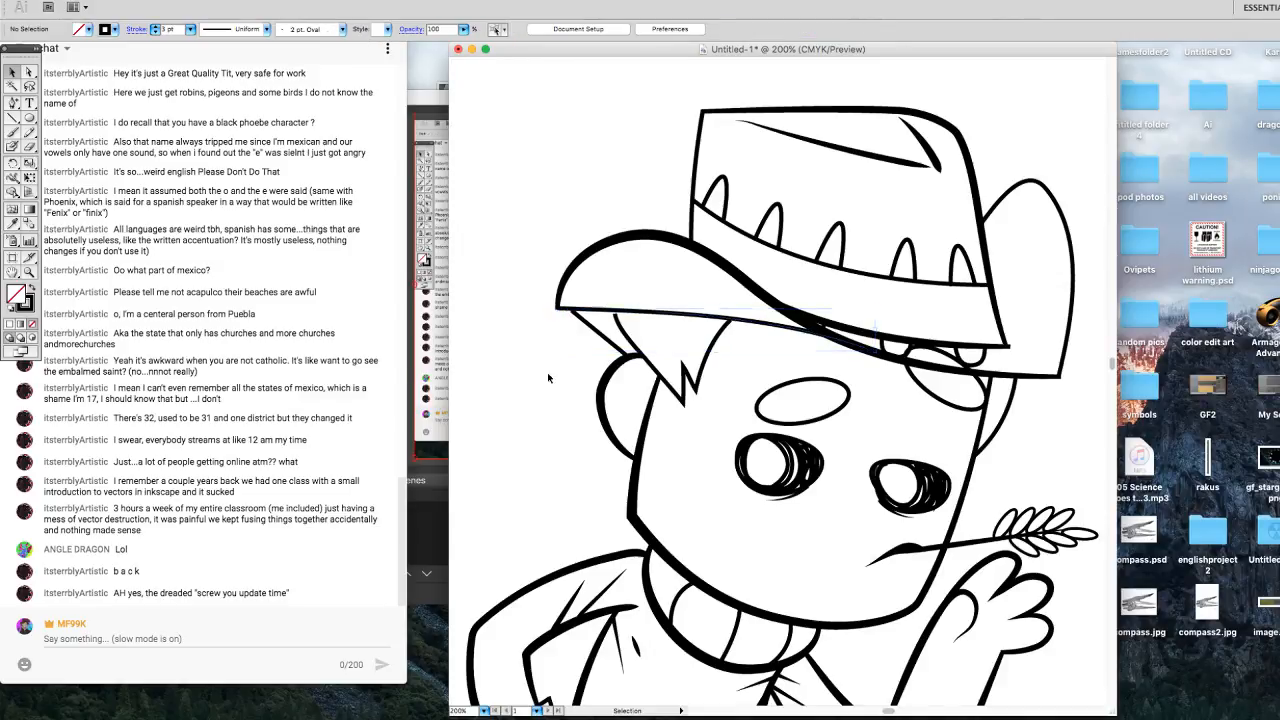
left_click_drag(575, 315, 573, 312)
left_click(544, 357)
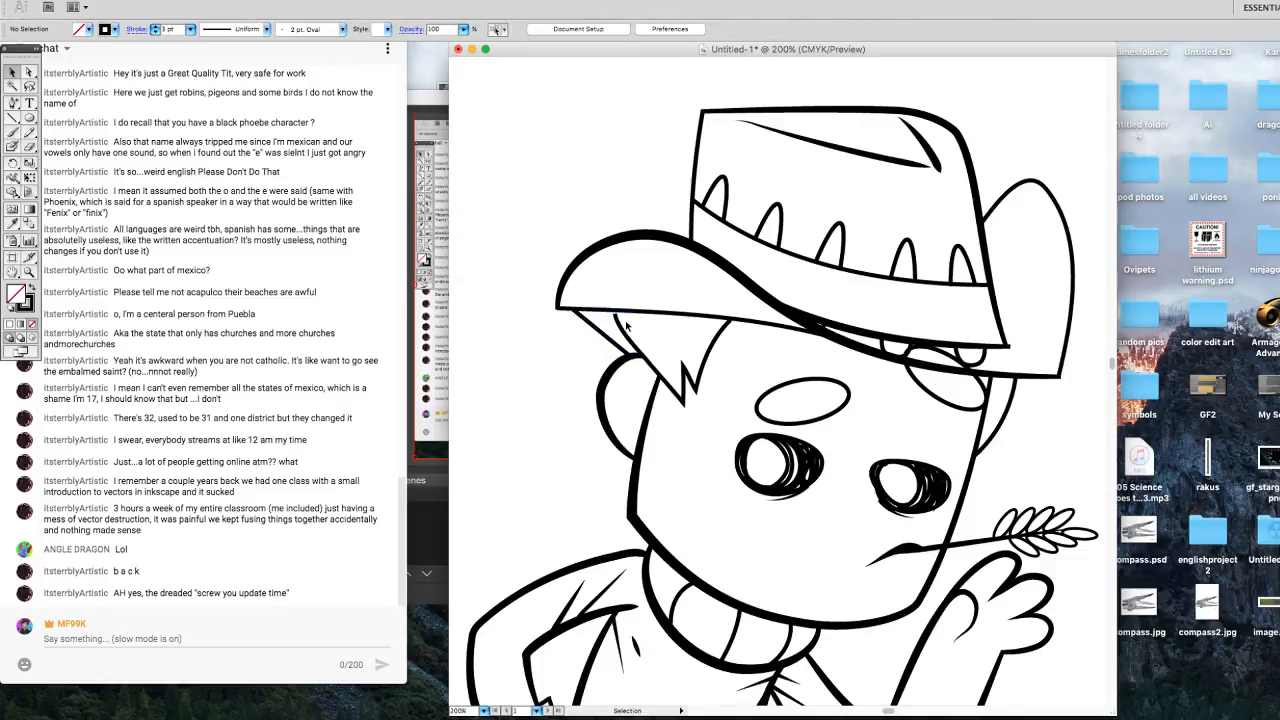
left_click(714, 355)
left_click(547, 386)
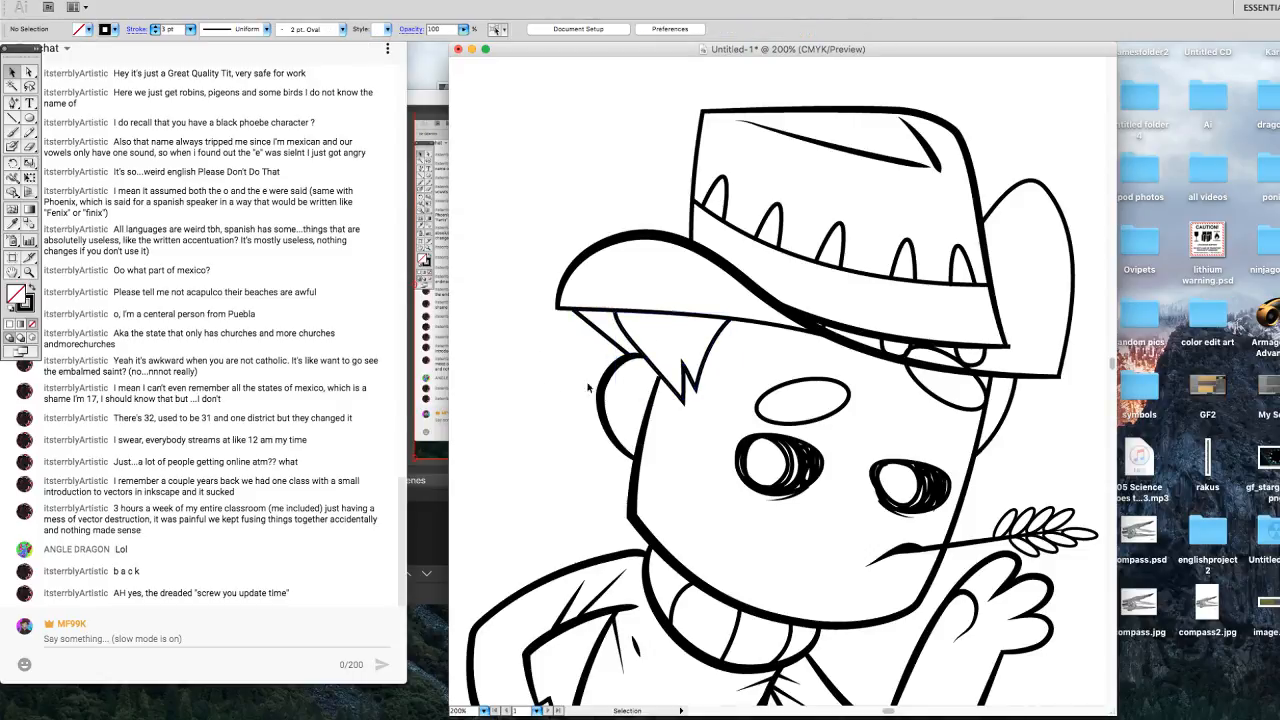
Nudge the line beside the left-hand ear and change the stacking order of the eyebrow beneath the brim's right side.
left_click_drag(655, 368, 653, 368)
left_click(551, 362)
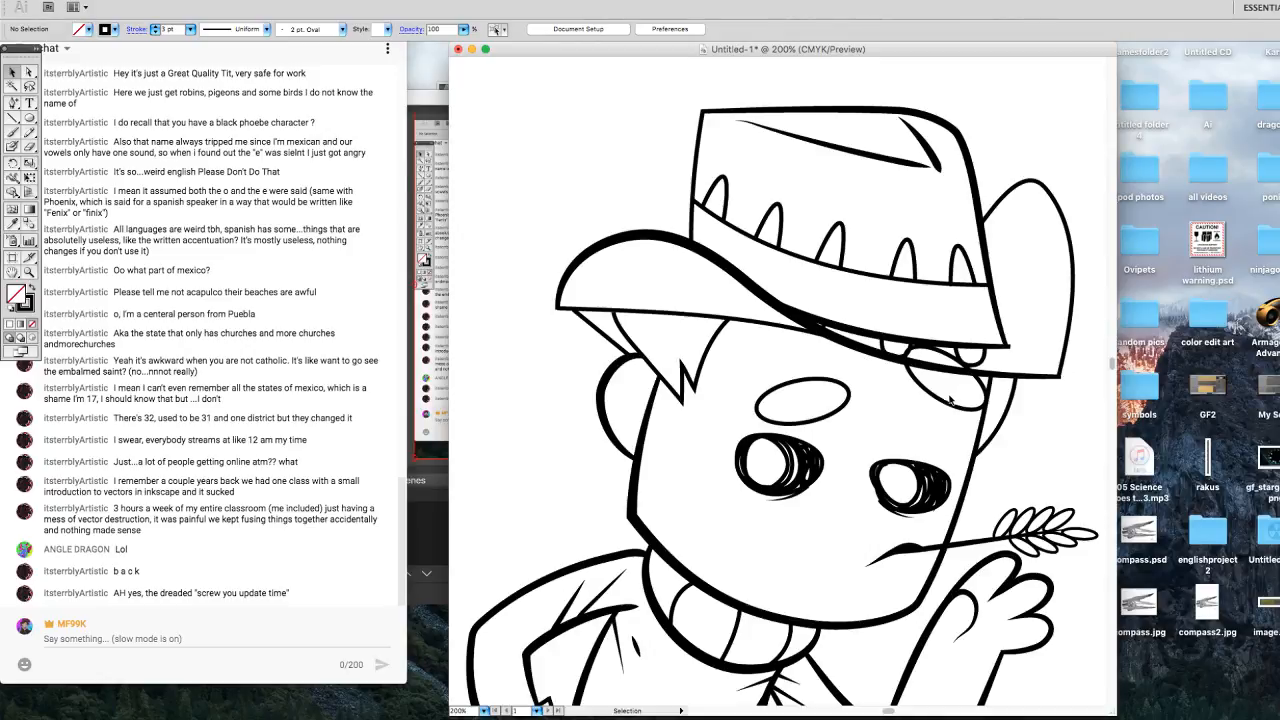
left_click_drag(950, 398, 941, 402)
left_click(168, 1)
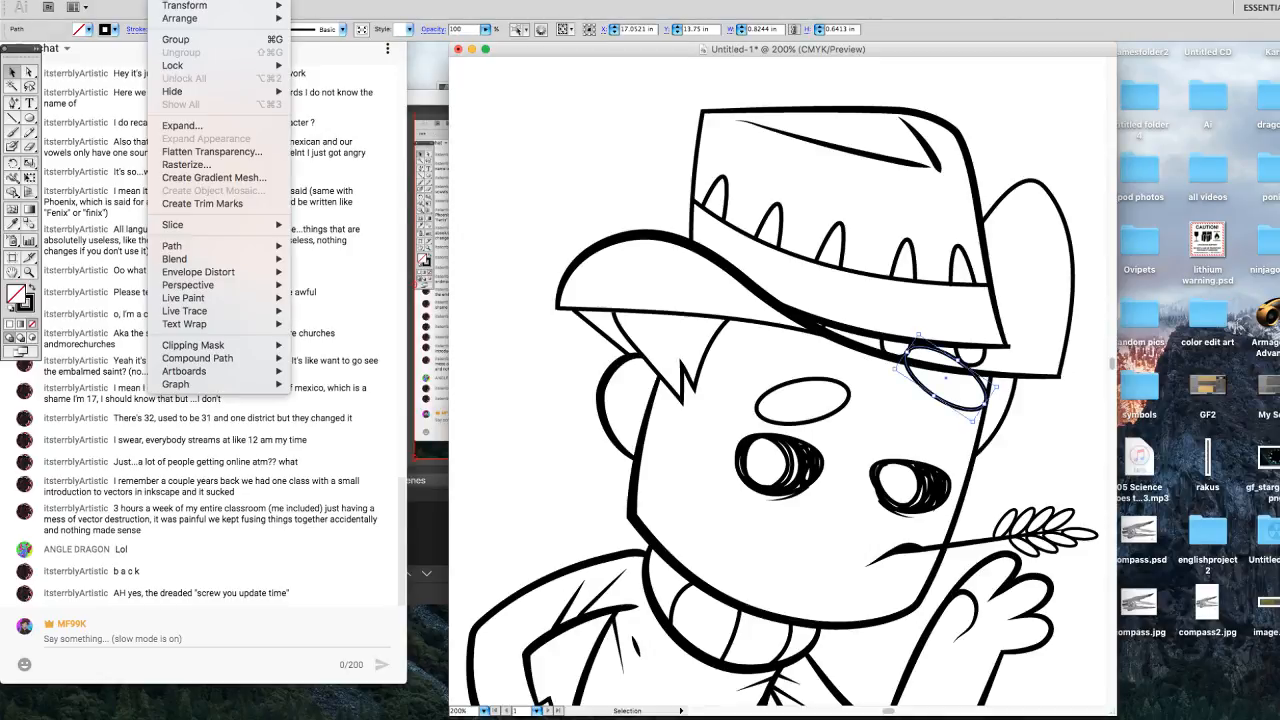
mouse_move(172, 19)
left_click(391, 47)
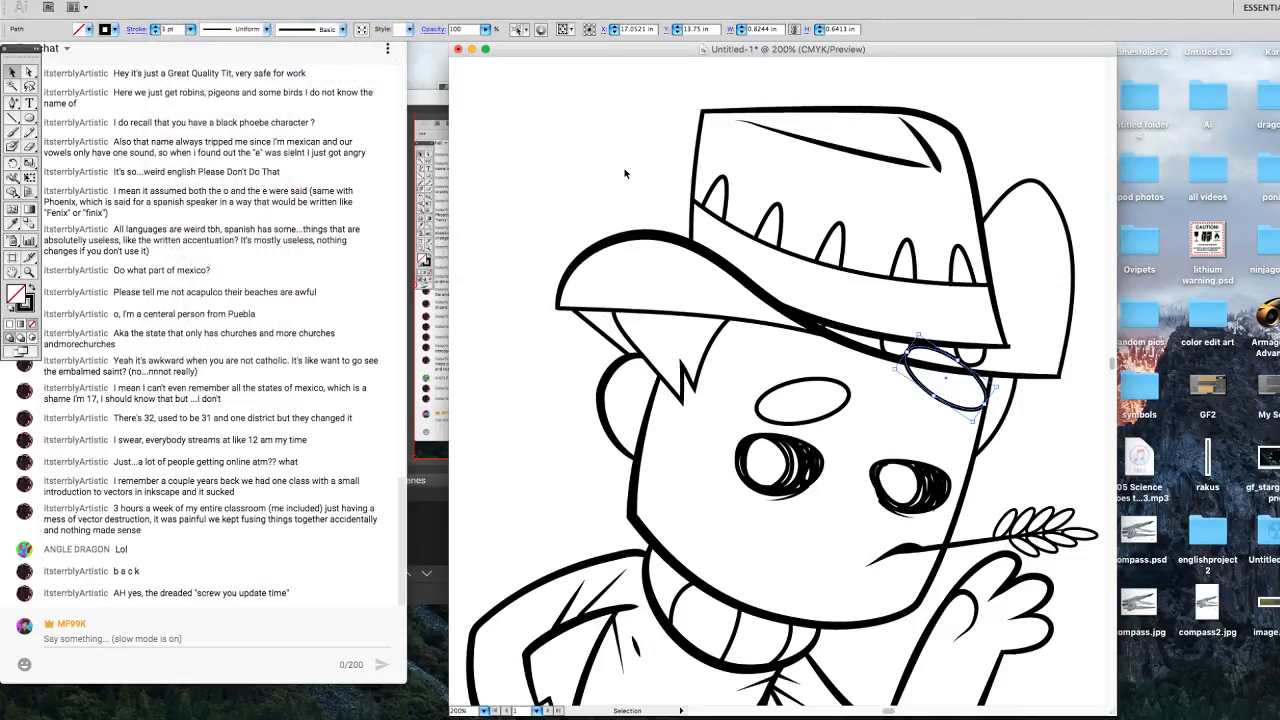
left_click(937, 235)
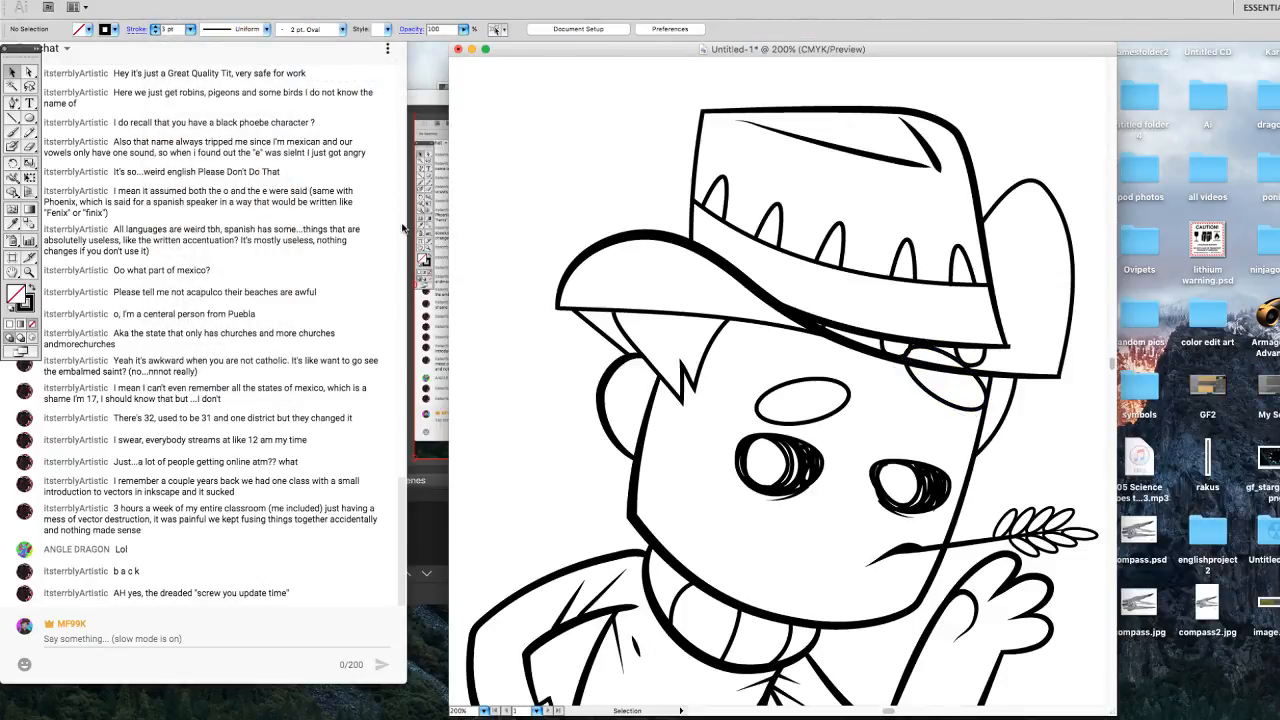
Thicken the outline of the hat's upturned right brim and the right side of the face with the Width tool.
left_click(13, 181)
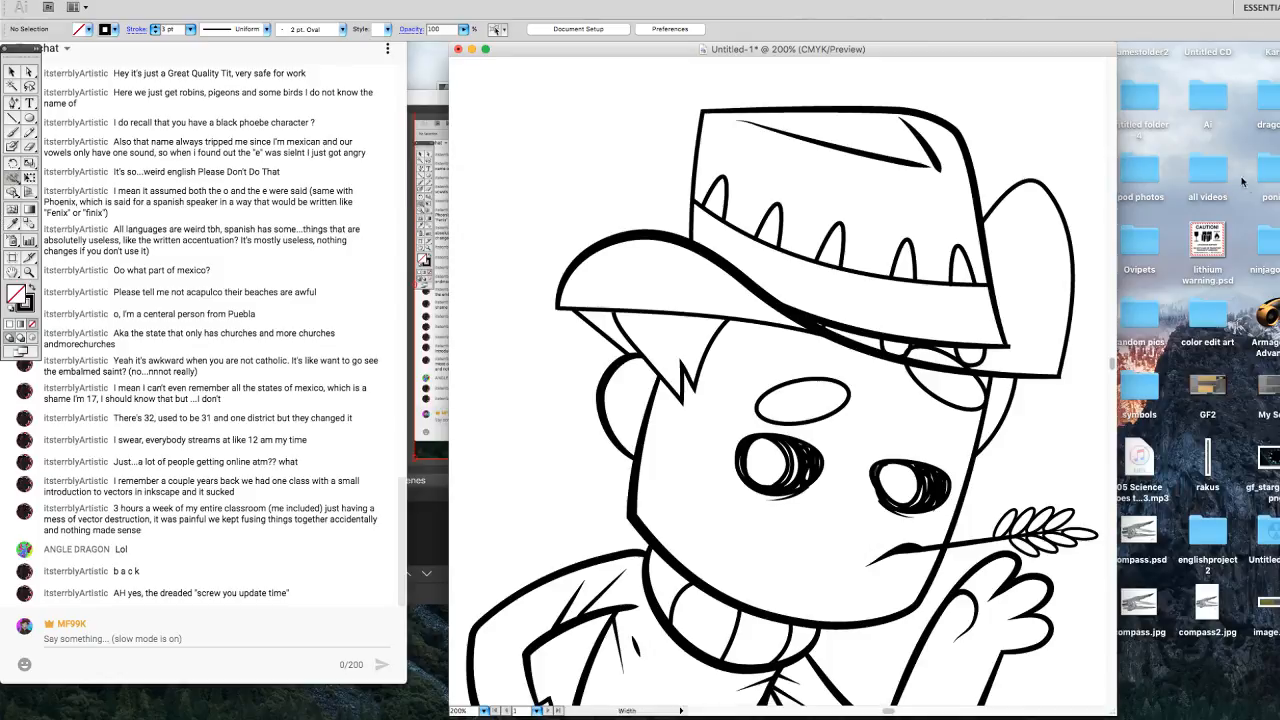
left_click_drag(1048, 188, 1054, 184)
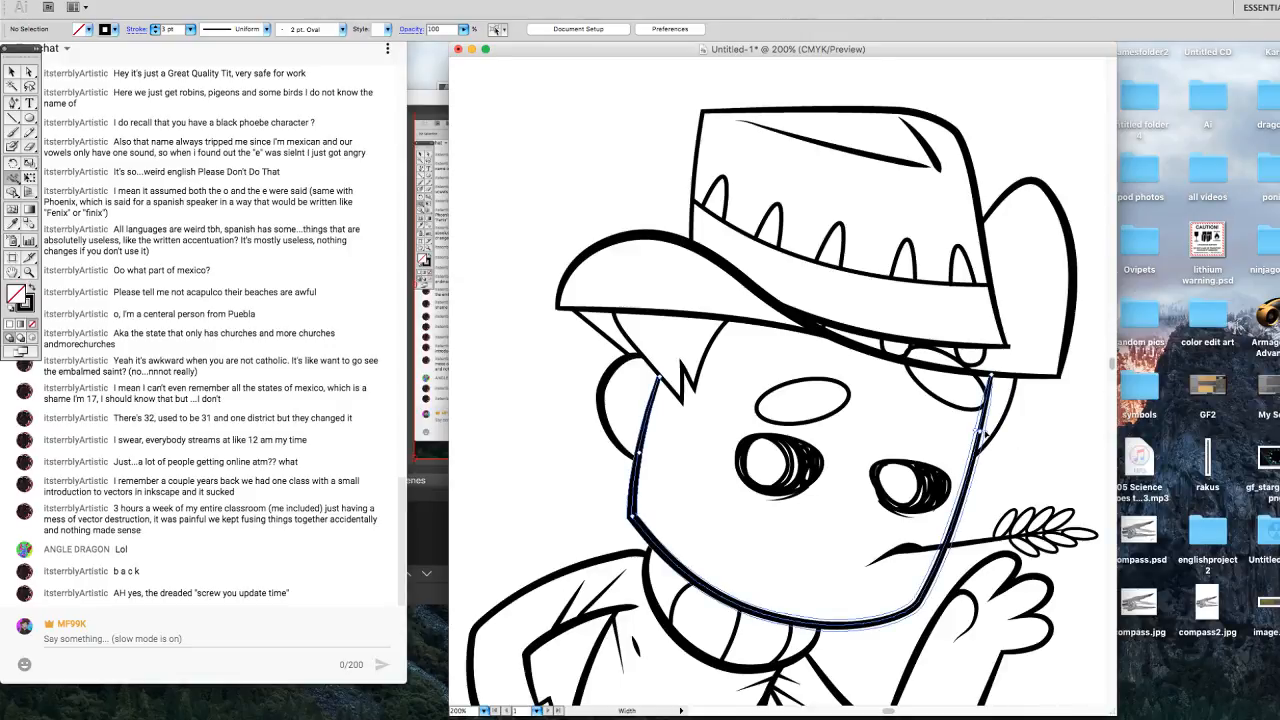
scroll(1112, 355, "down", 3)
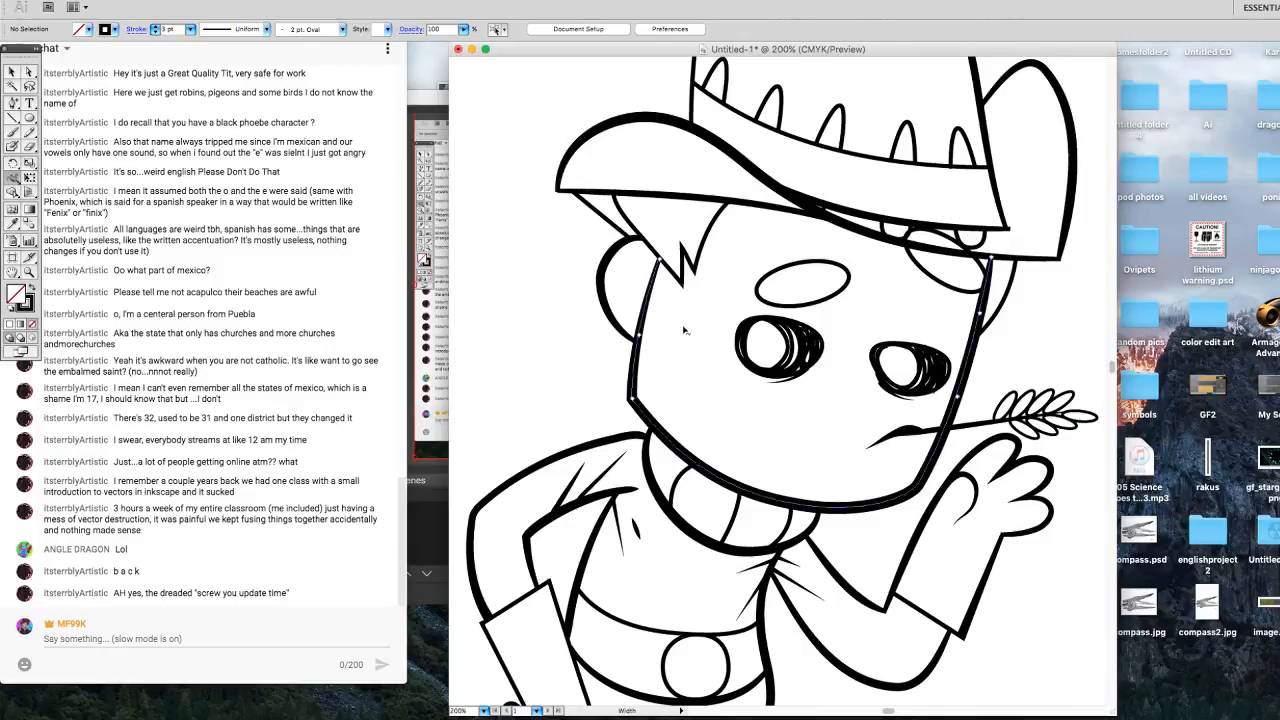
Recolor the wheat stalk's strokes in the mouth with a dark brownish-grey swatch and nudge the stalk slightly upward.
left_click(12, 72)
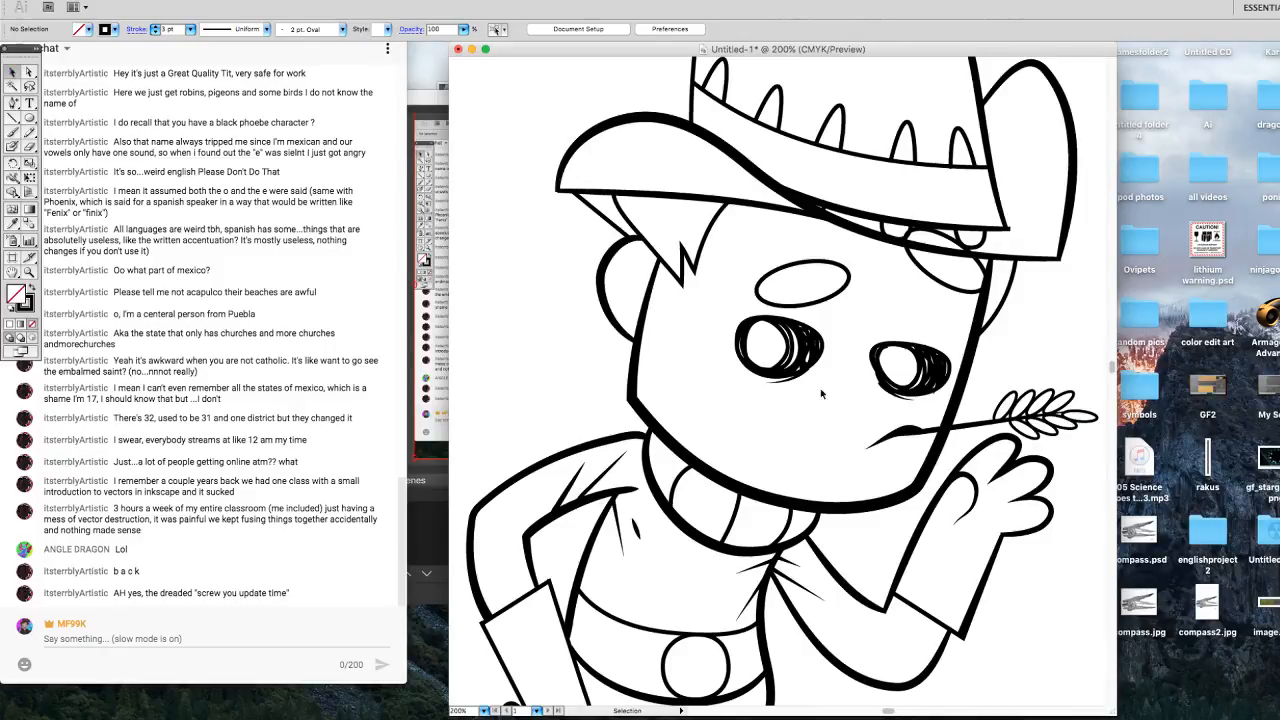
left_click_drag(982, 380, 1092, 428)
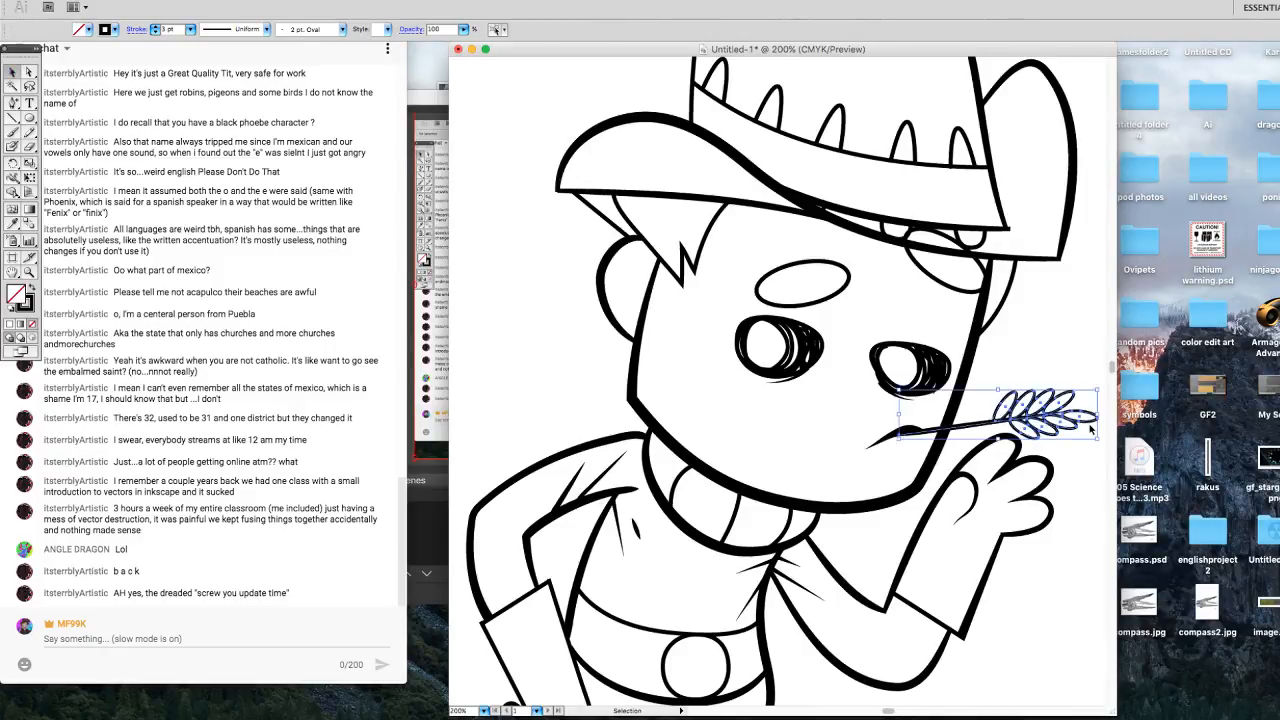
left_click(117, 30)
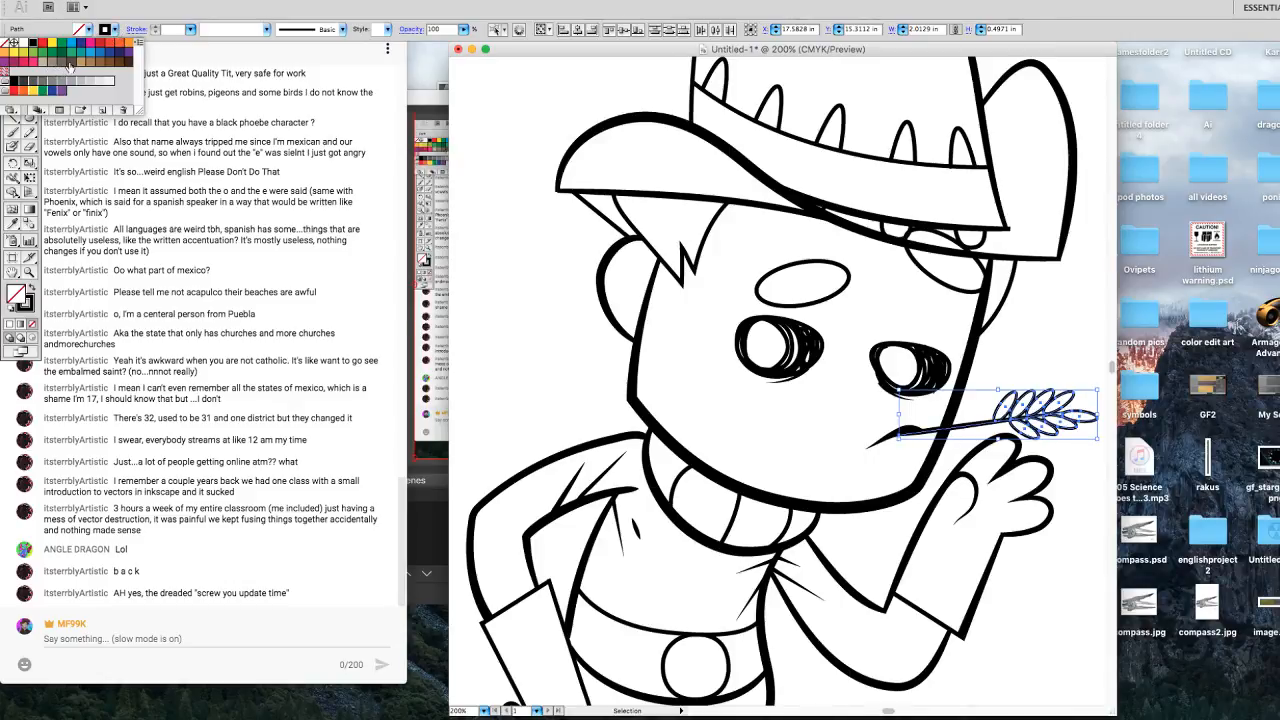
left_click(70, 65)
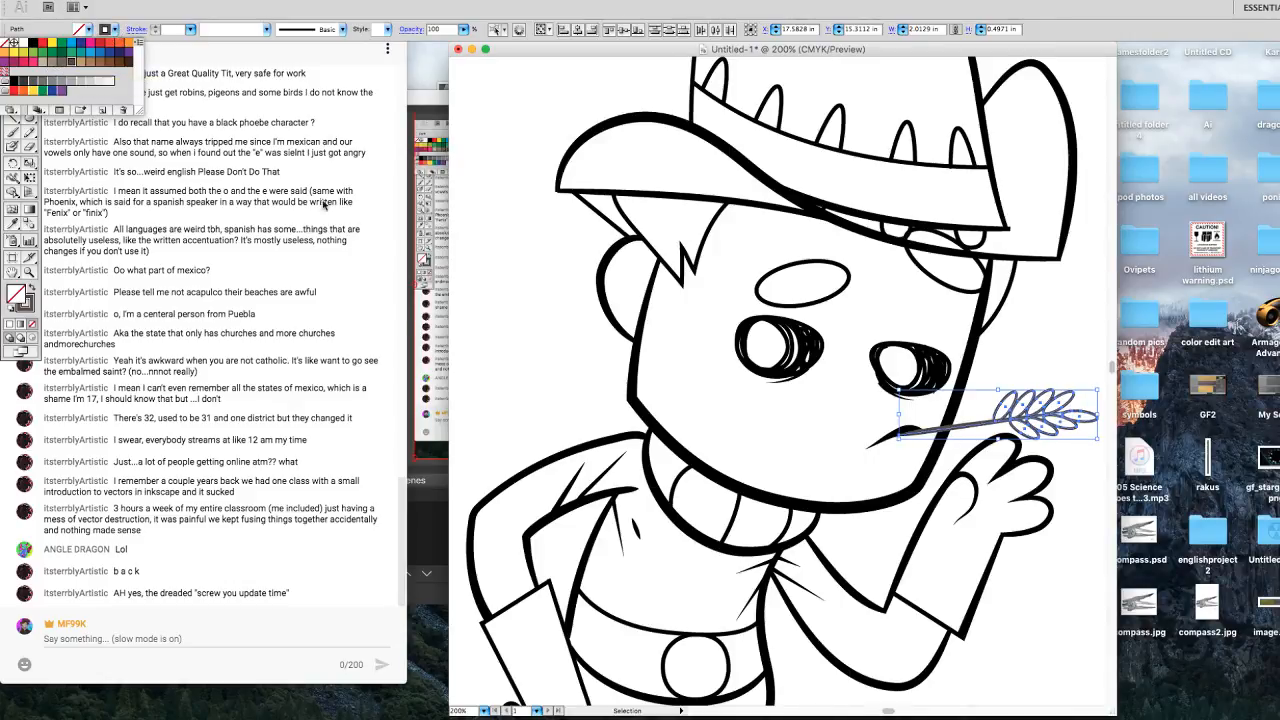
left_click(557, 357)
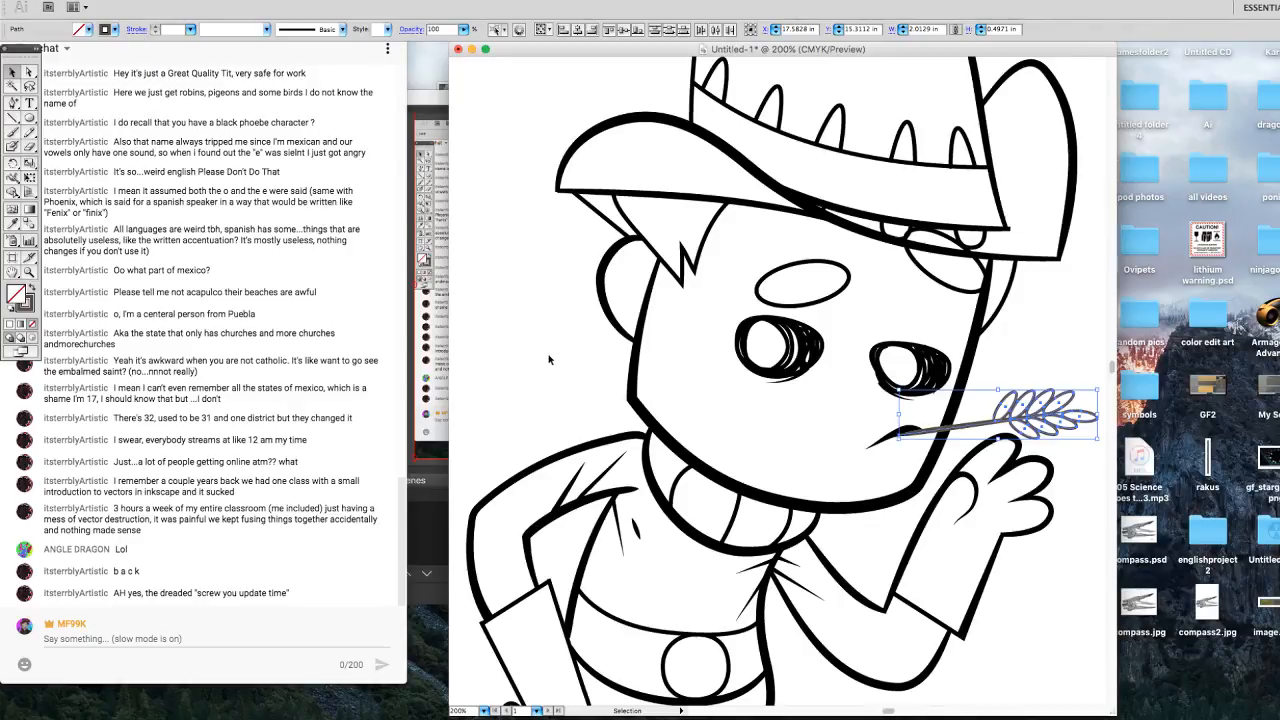
key("Up")
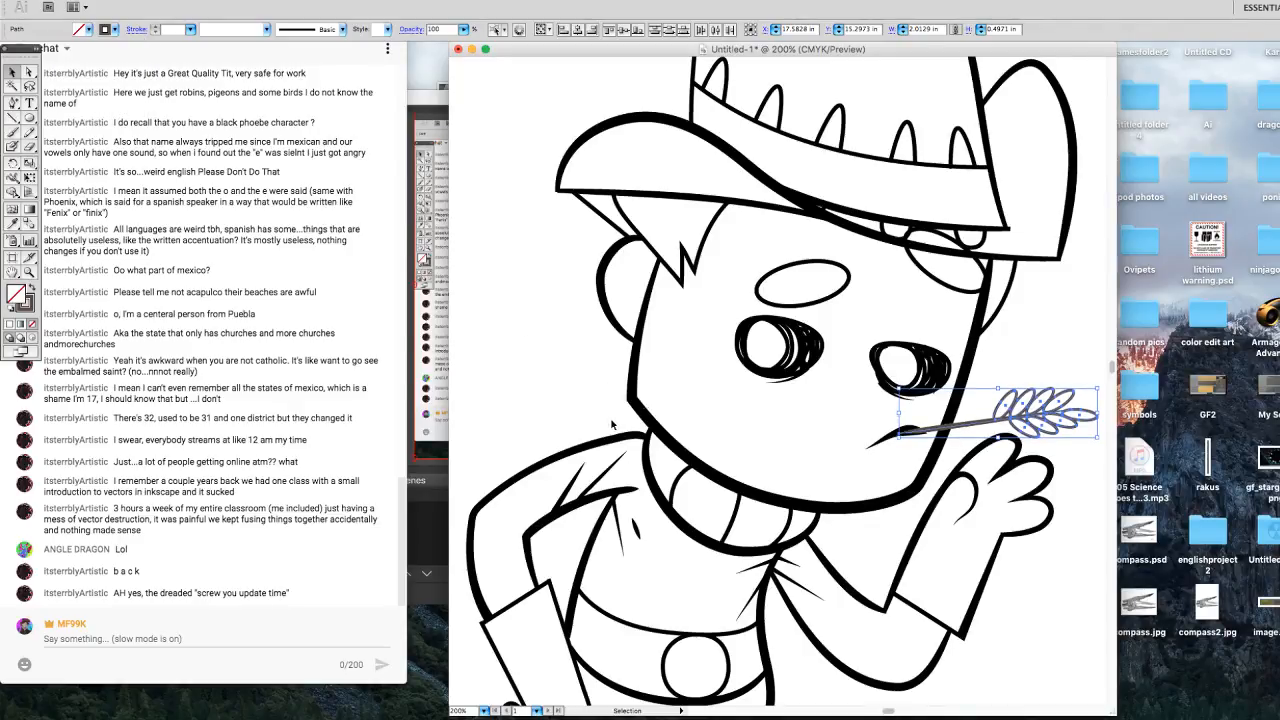
left_click(542, 417)
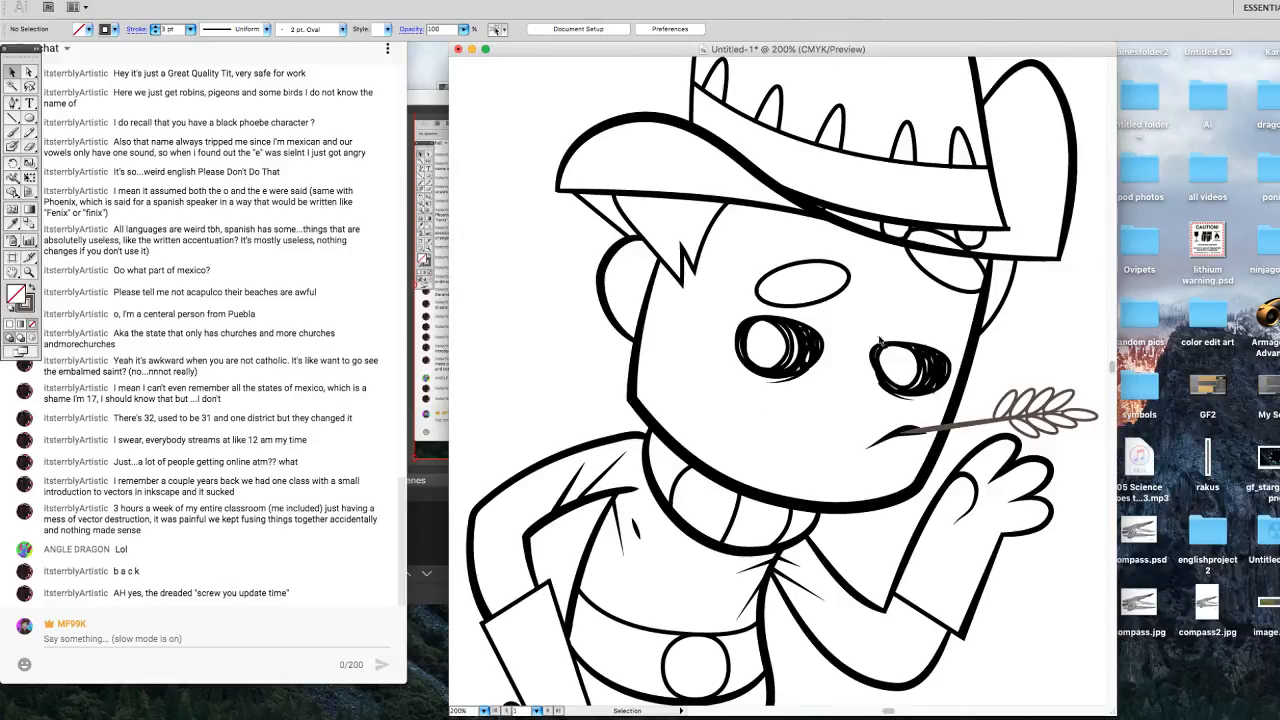
Examine the whole figure from hat to legs at 66.67% zoom to judge the overall line weights.
scroll(1108, 372, "down", 2)
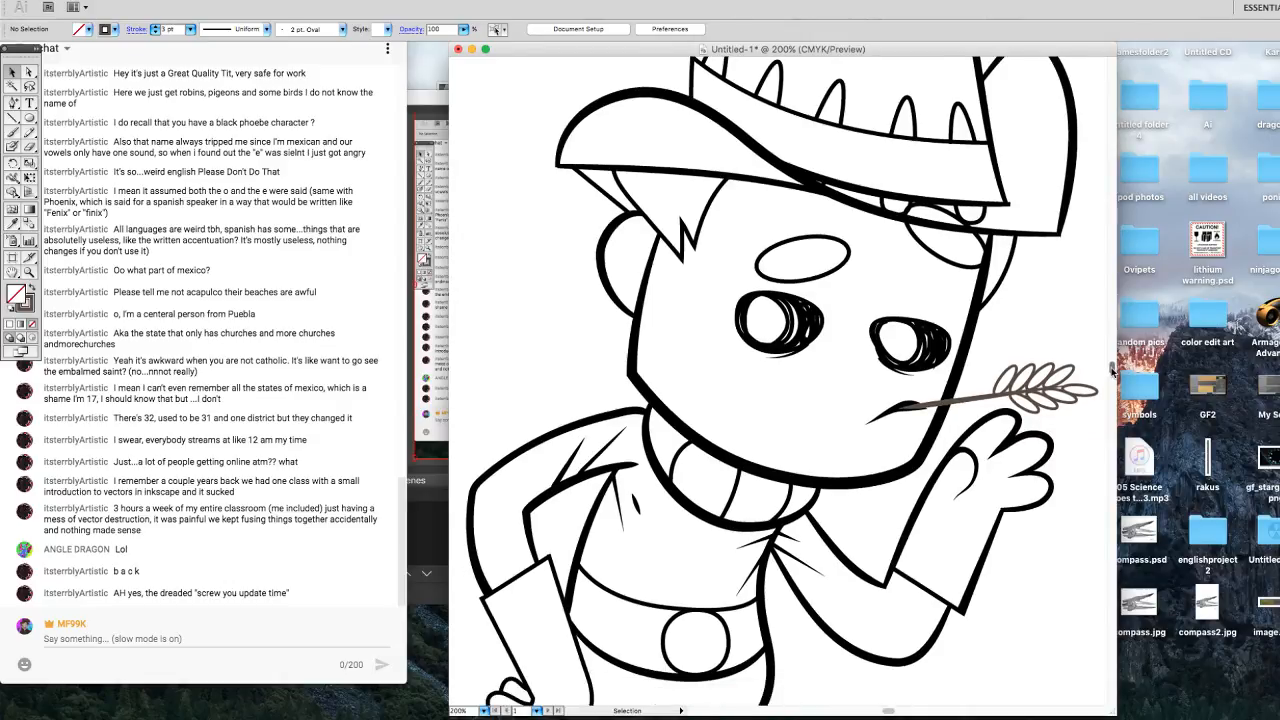
scroll(1110, 372, "down", 10)
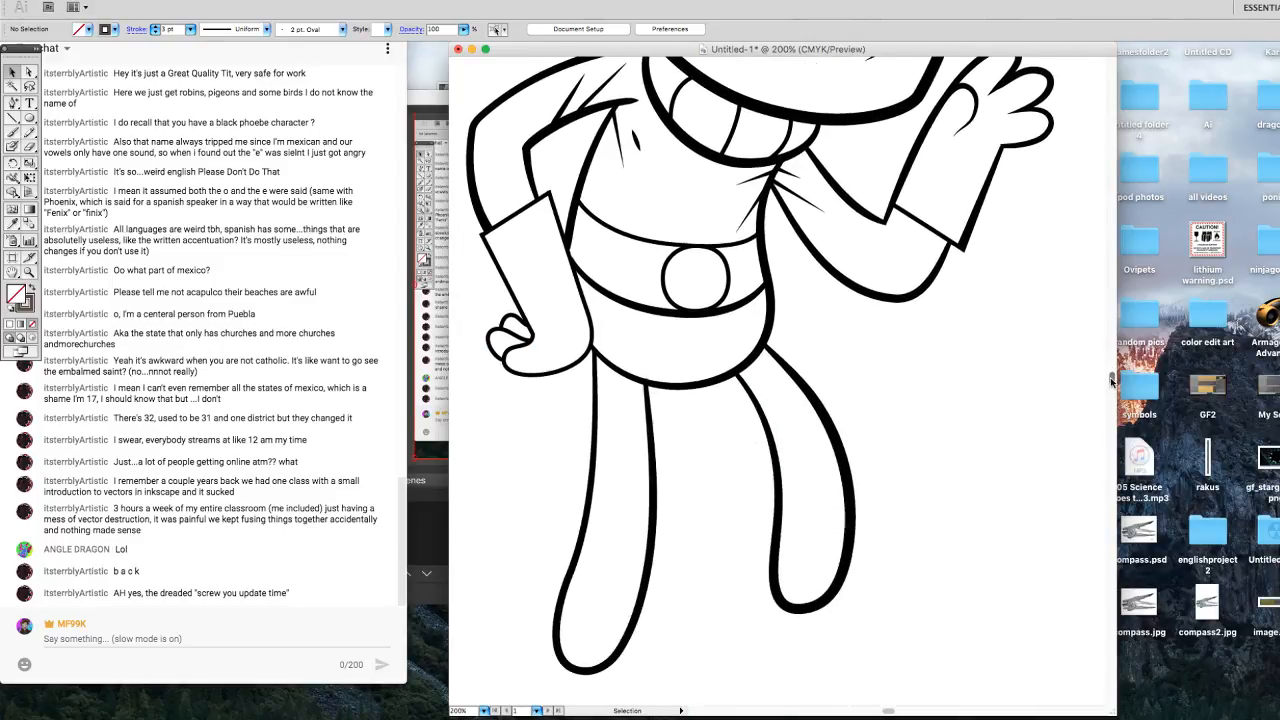
scroll(1111, 380, "up", 2)
key("z")
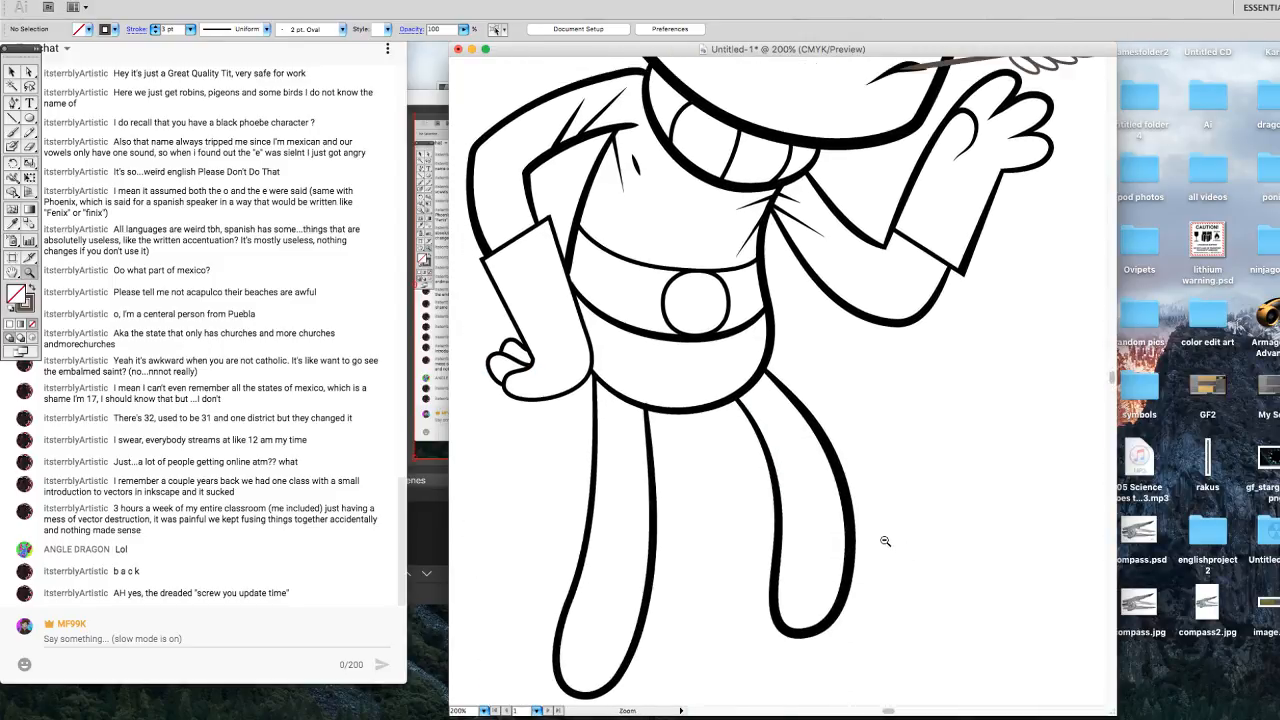
left_click(885, 540, "alt")
left_click(885, 540, "alt")
left_click(767, 298, "alt")
scroll(845, 308, "down", 1)
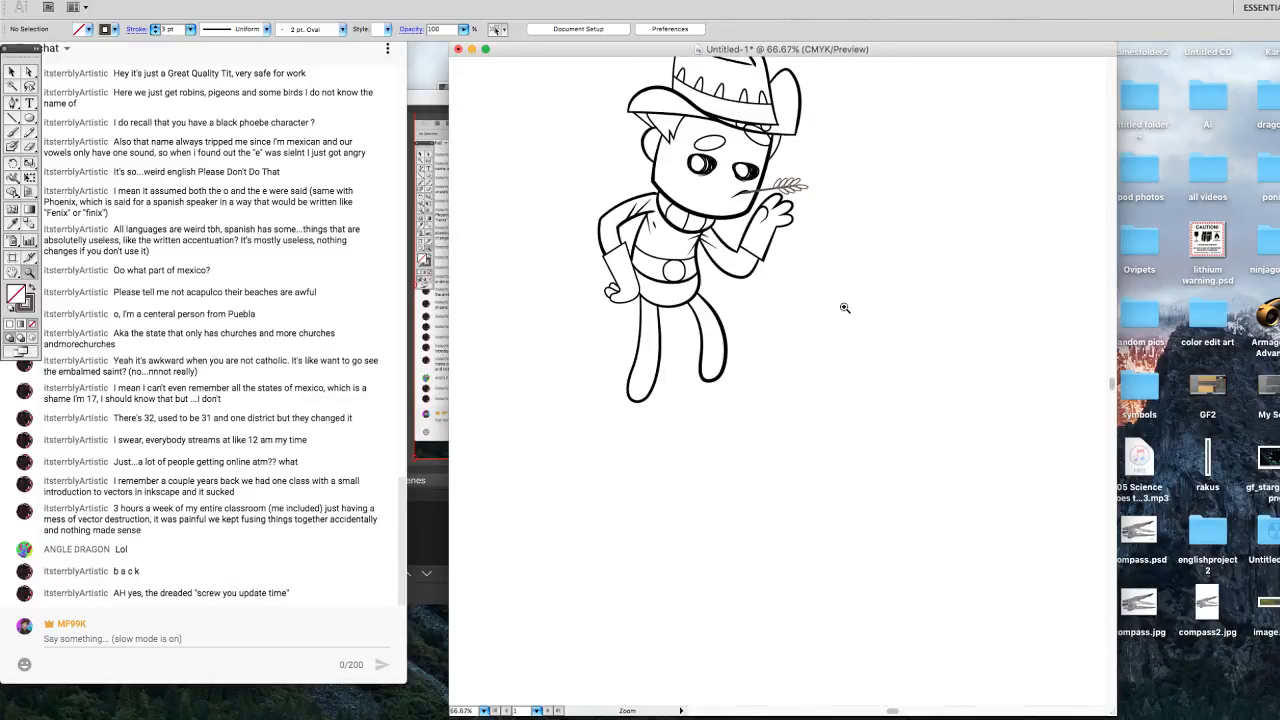
scroll(845, 308, "right", 2)
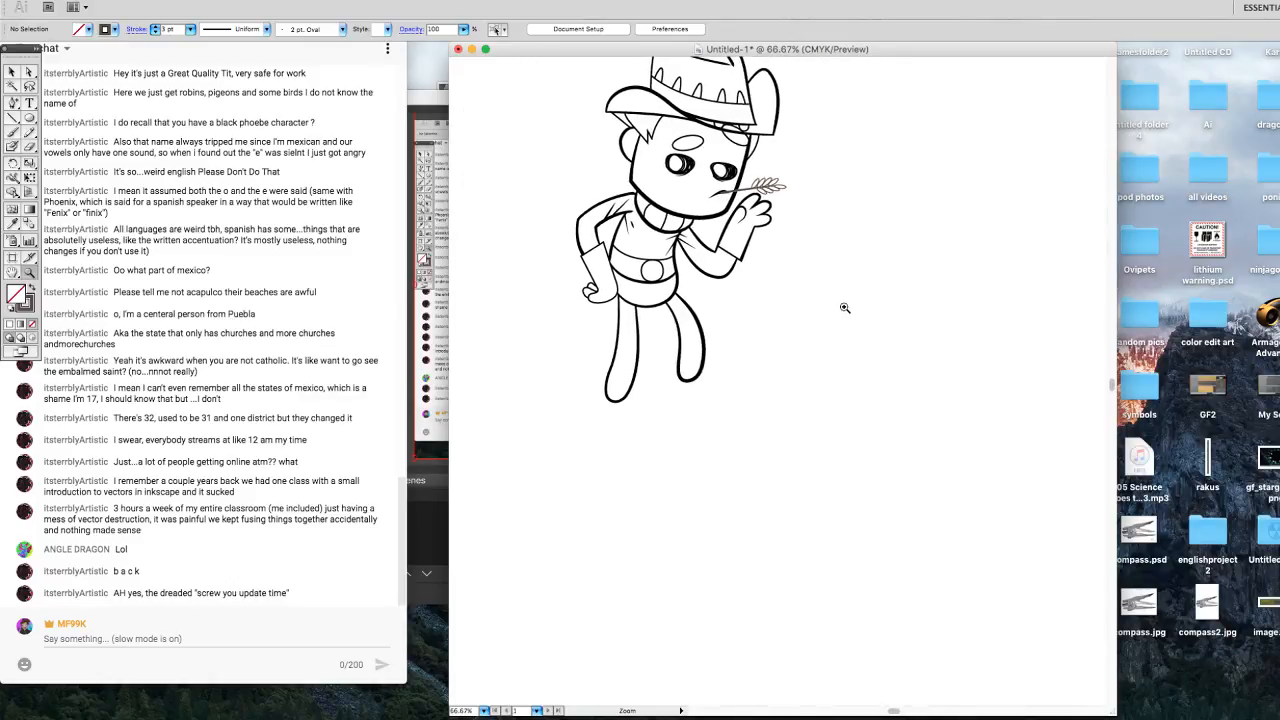
scroll(1106, 382, "up", 5)
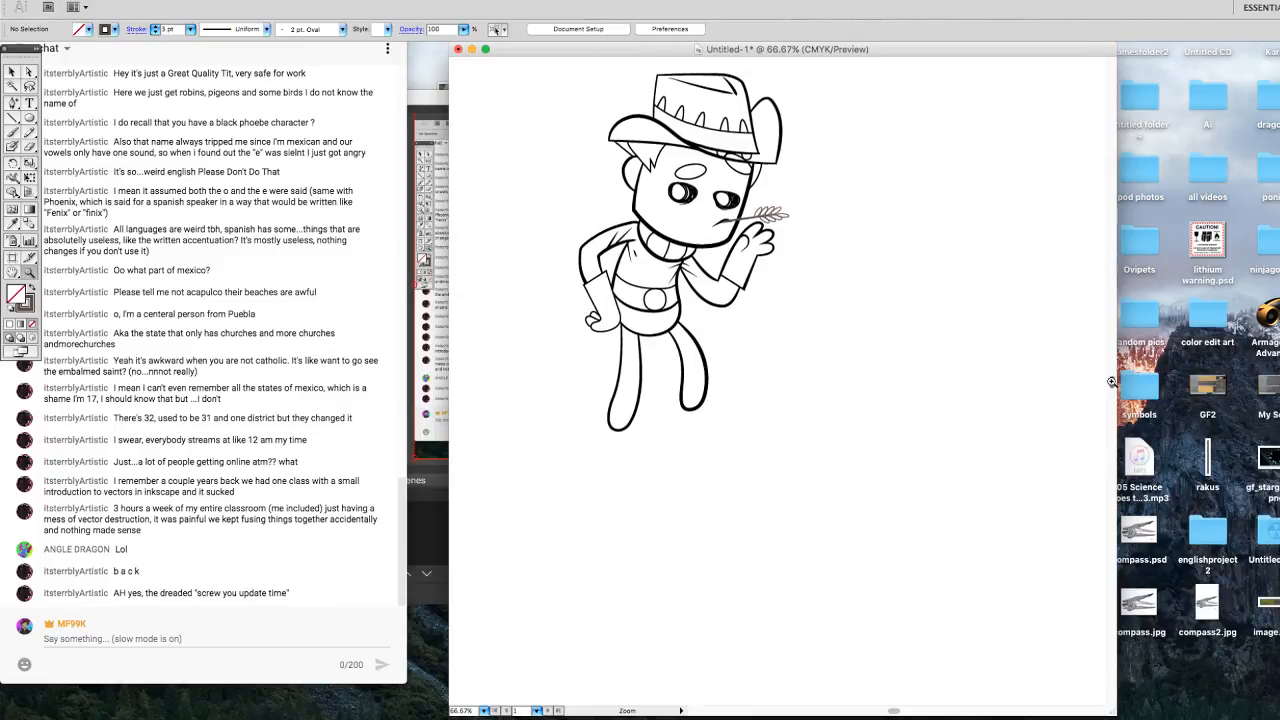
scroll(1109, 371, "up", 1)
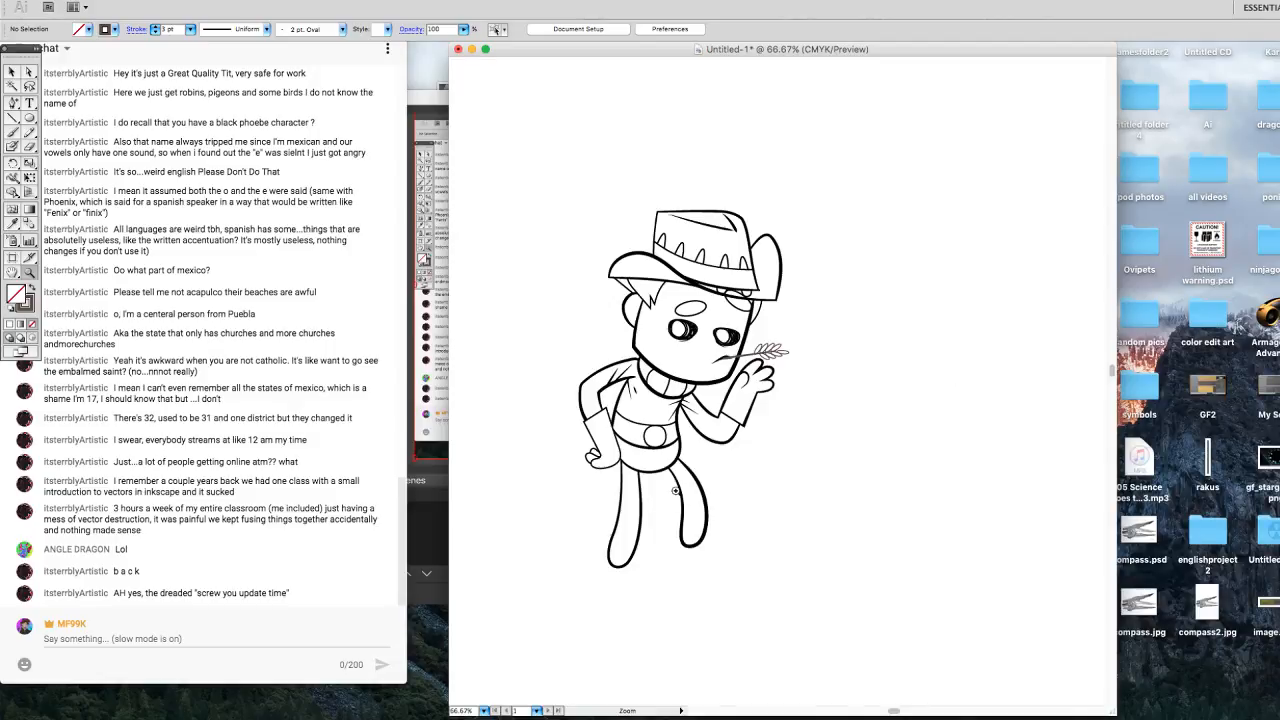
Set the stroke weight of the glove and fingers of the hand resting on the hip to 3.3 pt.
left_click(610, 436)
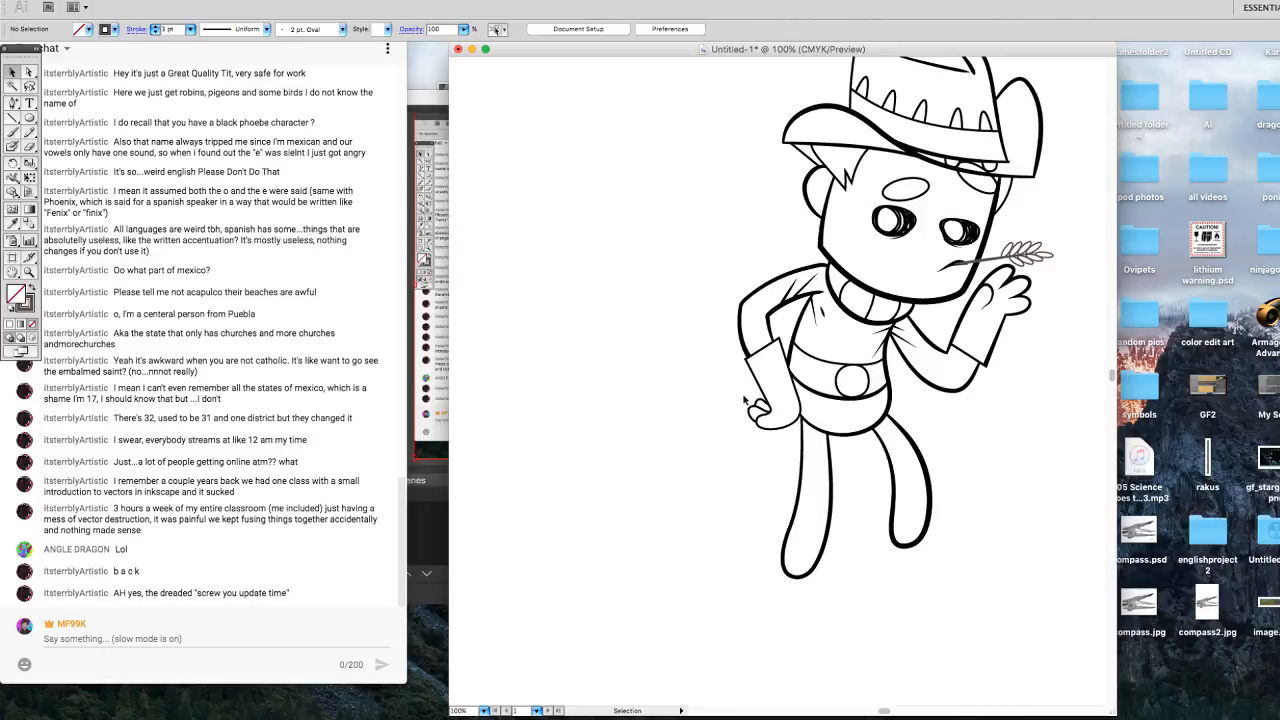
left_click_drag(744, 400, 777, 433)
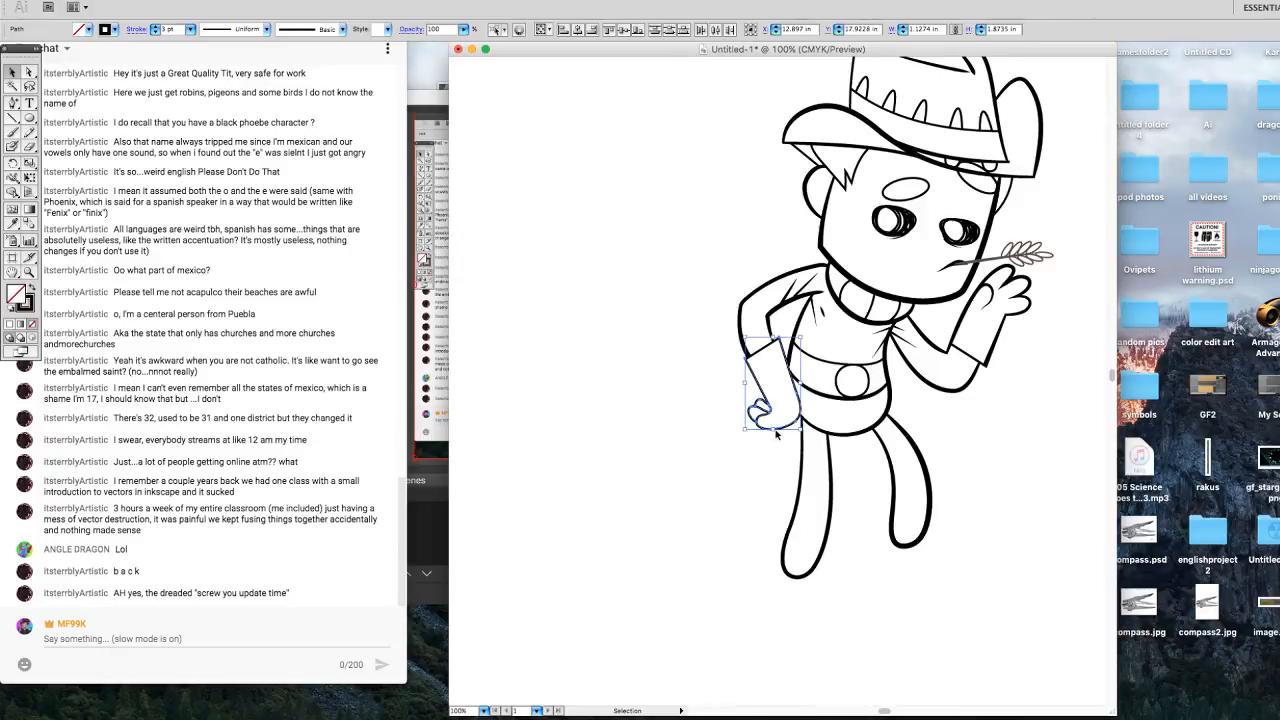
left_click(170, 30)
type("3.2")
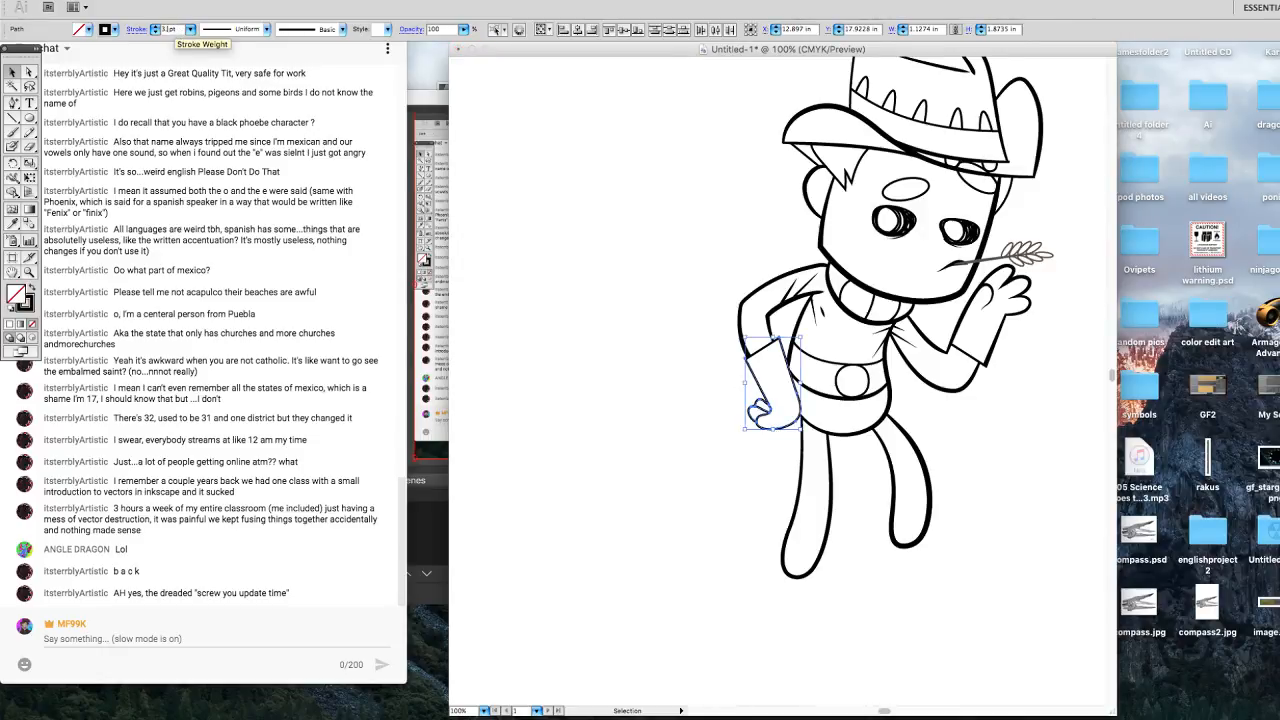
key("Return")
left_click(173, 30)
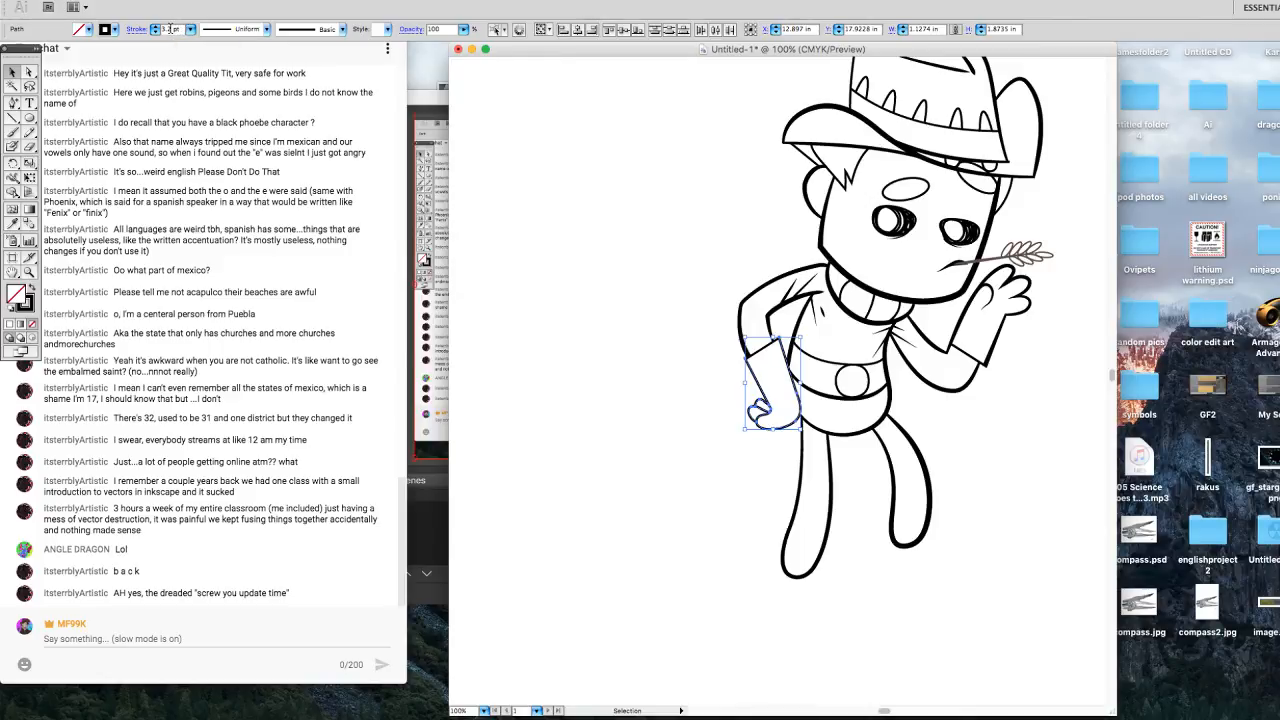
key("BackSpace")
type("3.")
left_click(578, 416)
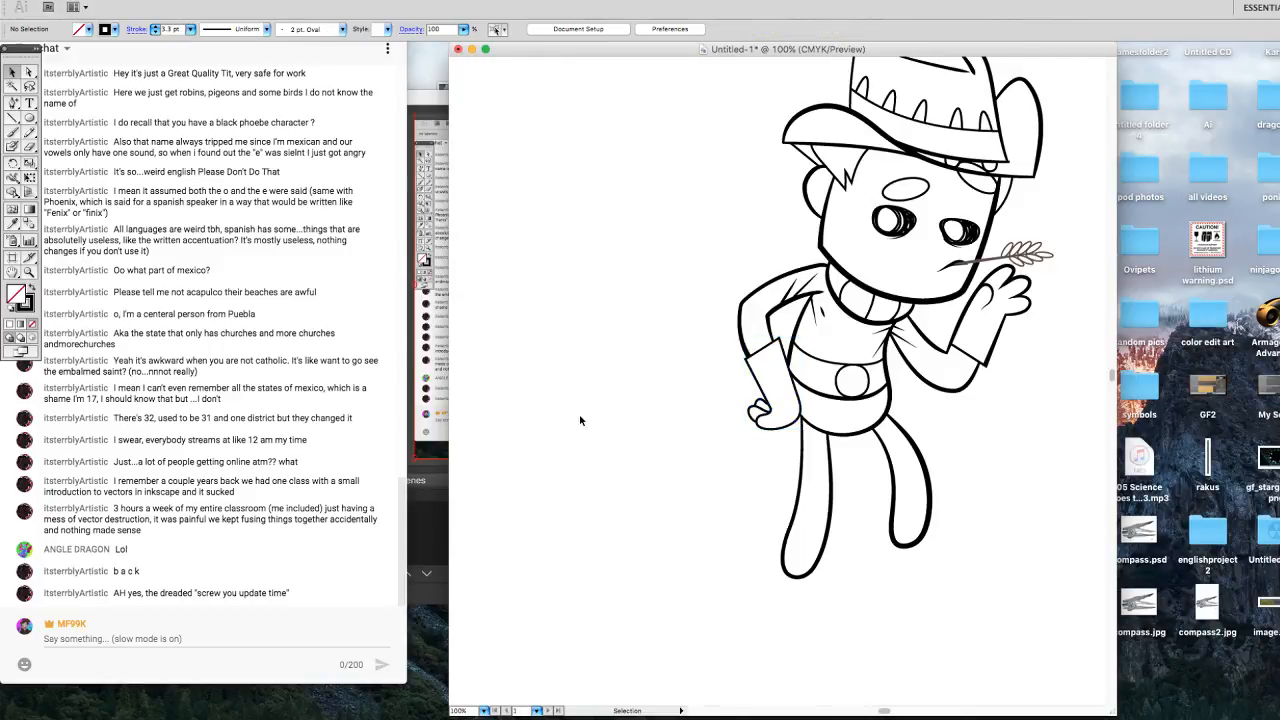
Duplicate the entire character line art and place the copy to the right of the original.
left_click(10, 178)
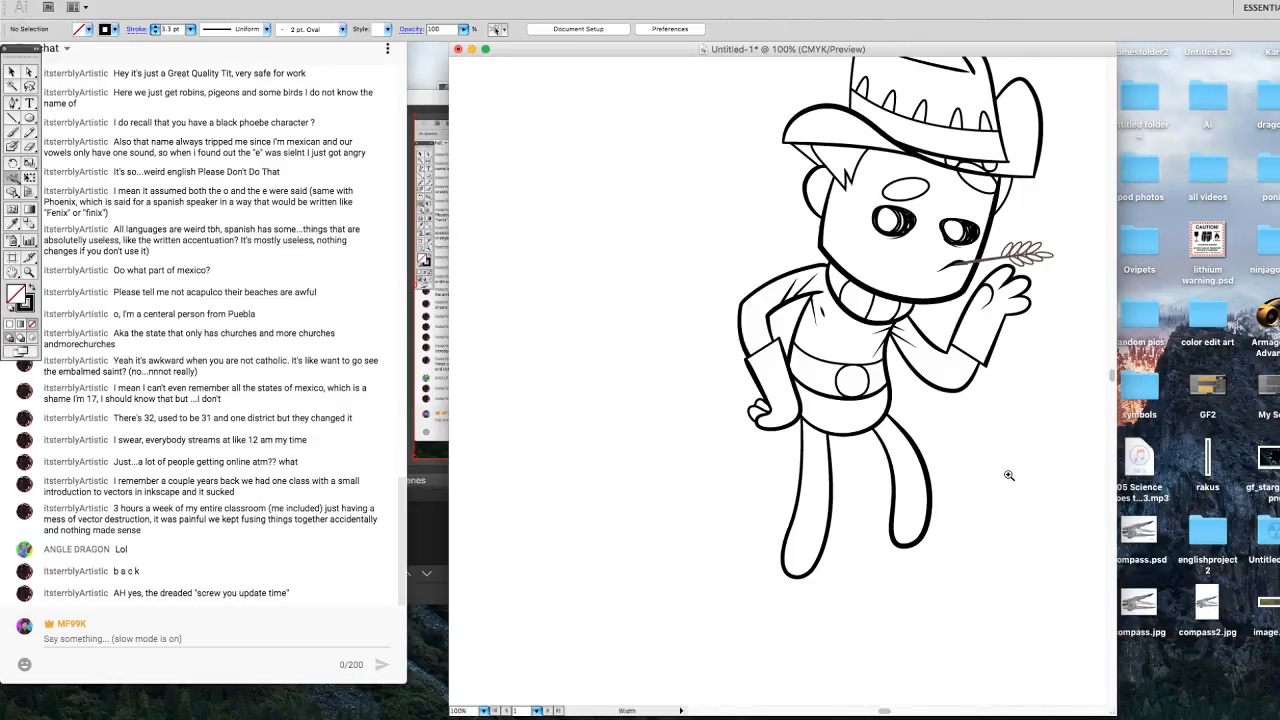
left_click(986, 516, "alt")
left_click_drag(1112, 383, 1112, 375)
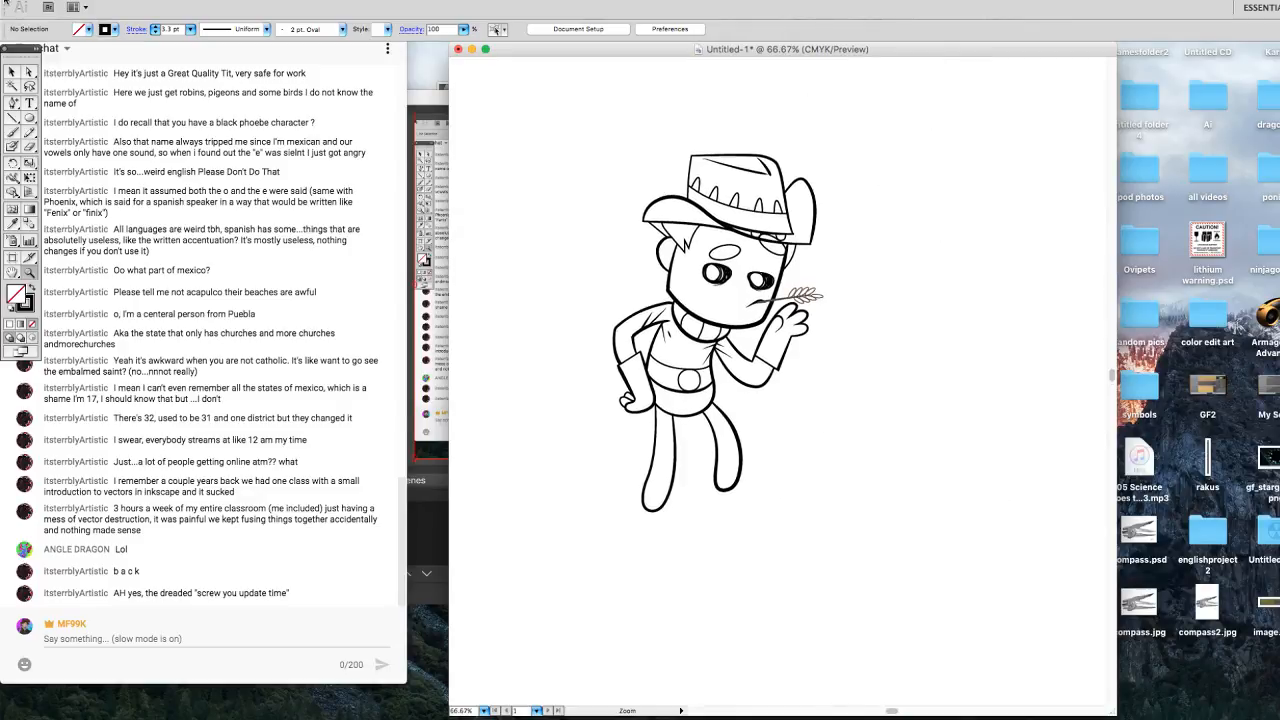
left_click(13, 73)
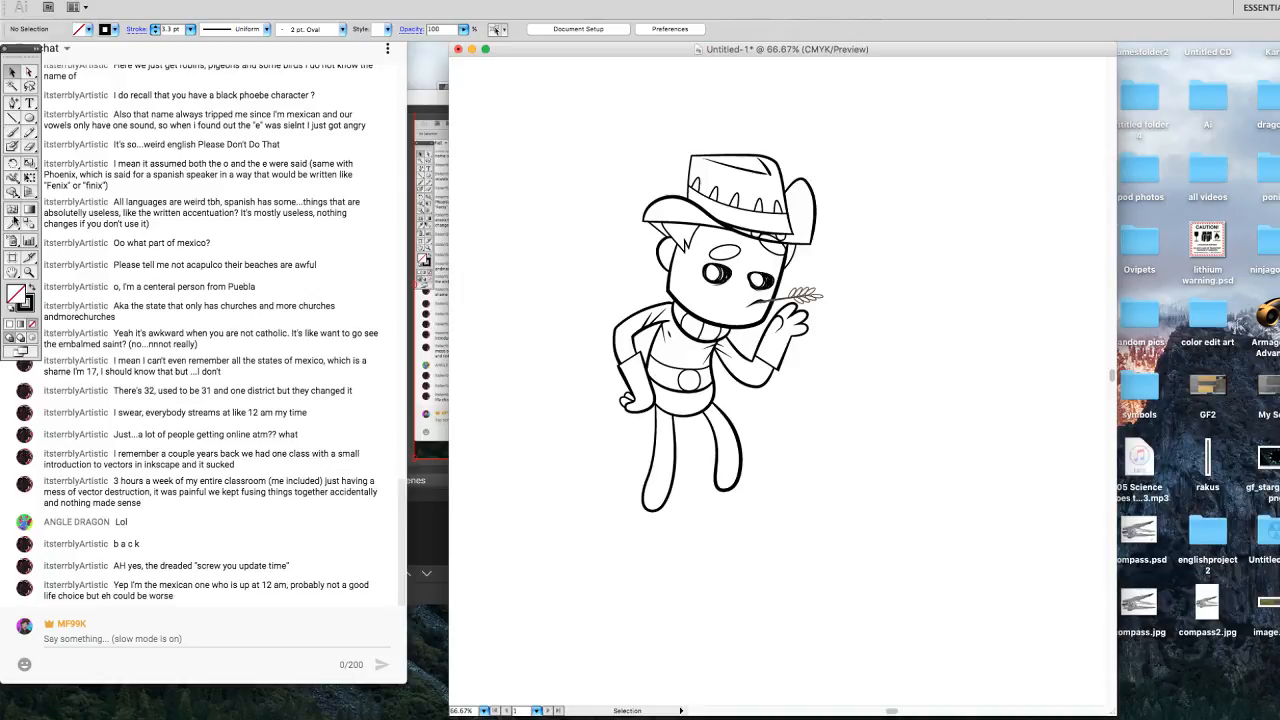
left_click_drag(19, 190, 56, 211)
left_click(11, 71)
left_click_drag(543, 103, 876, 546)
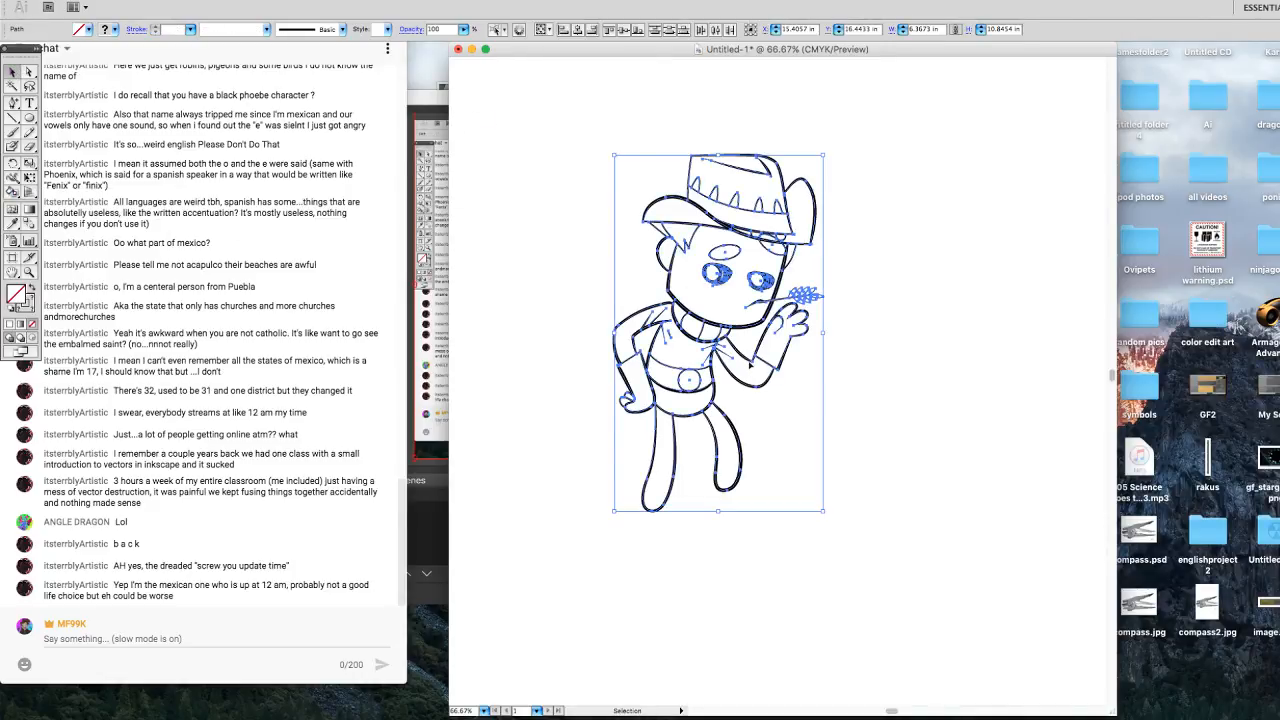
left_click_drag(749, 363, 1000, 368)
Remove the stroke from all paths of the copied figure.
left_click(191, 30)
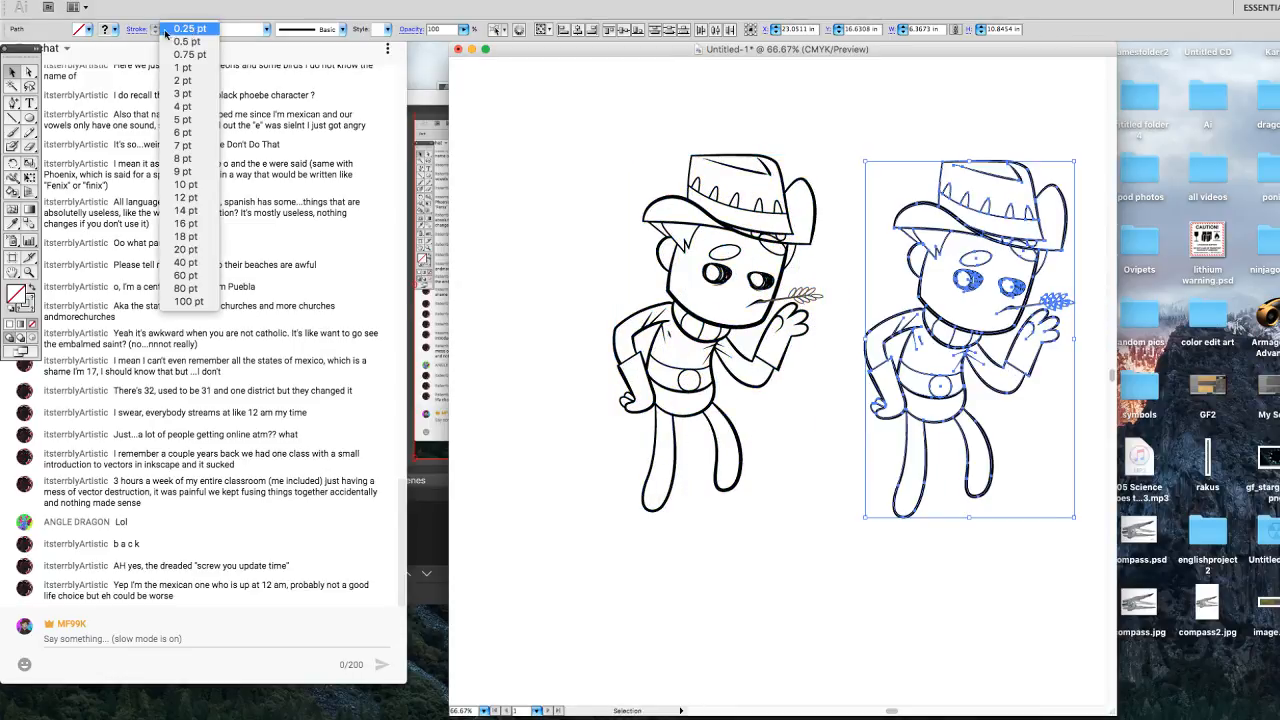
left_click(166, 31)
left_click(156, 35)
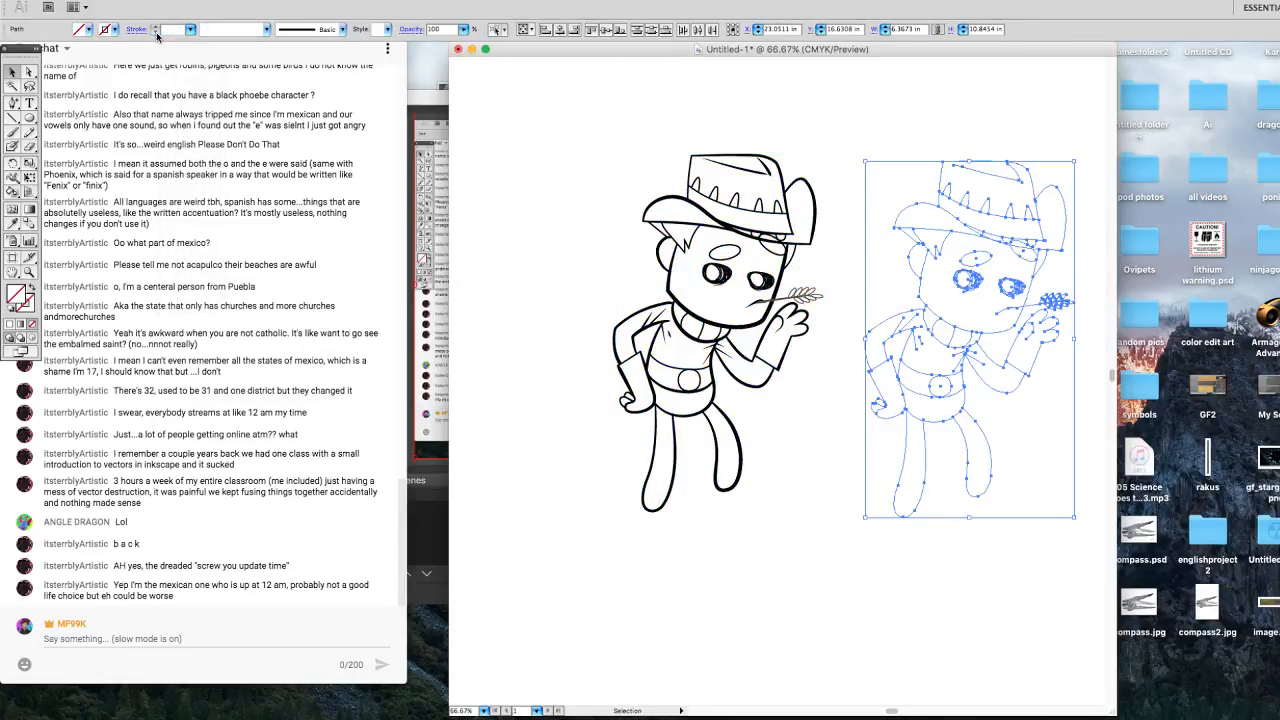
Convert the strokeless copy into a Live Paint group and choose the orange swatch C=0 M=35 Y=85 K=0 as fill.
left_click(12, 192)
left_click(1001, 300)
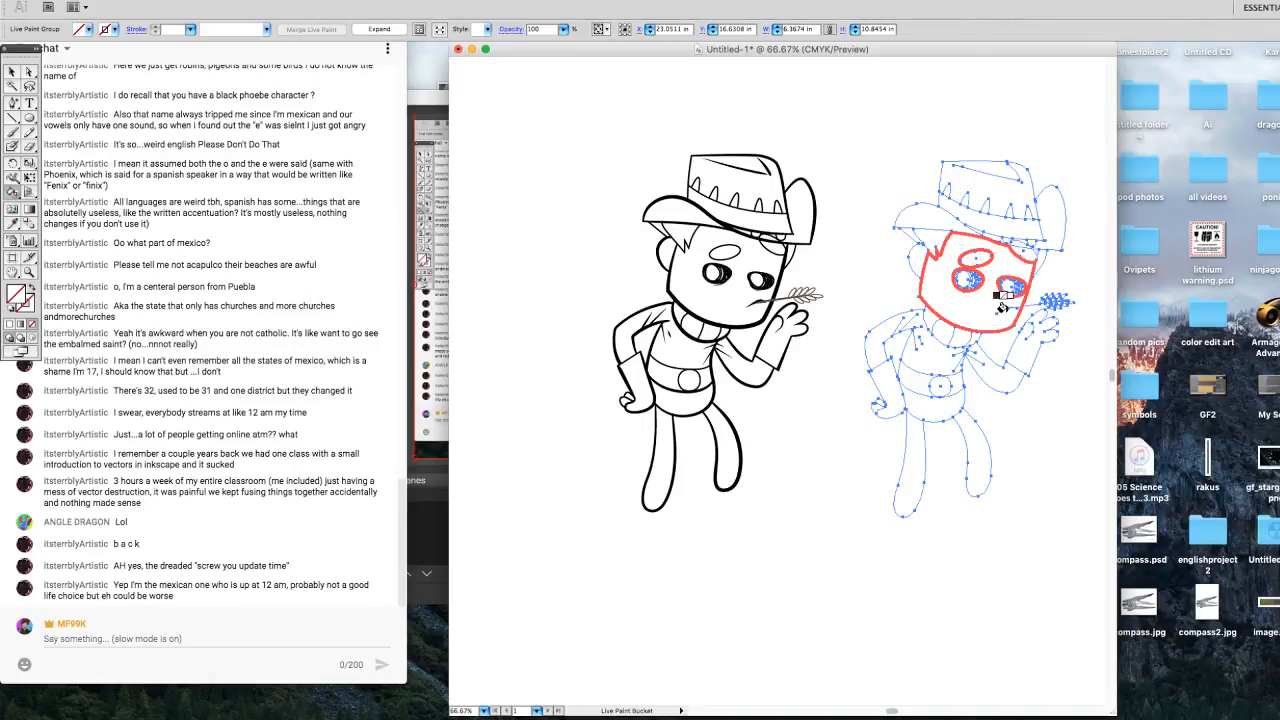
mouse_move(982, 198)
left_mouse_down()
mouse_move(975, 299)
mouse_move(1030, 161)
mouse_move(1024, 222)
mouse_move(1040, 244)
mouse_move(1008, 288)
mouse_move(947, 226)
mouse_move(937, 298)
left_mouse_up()
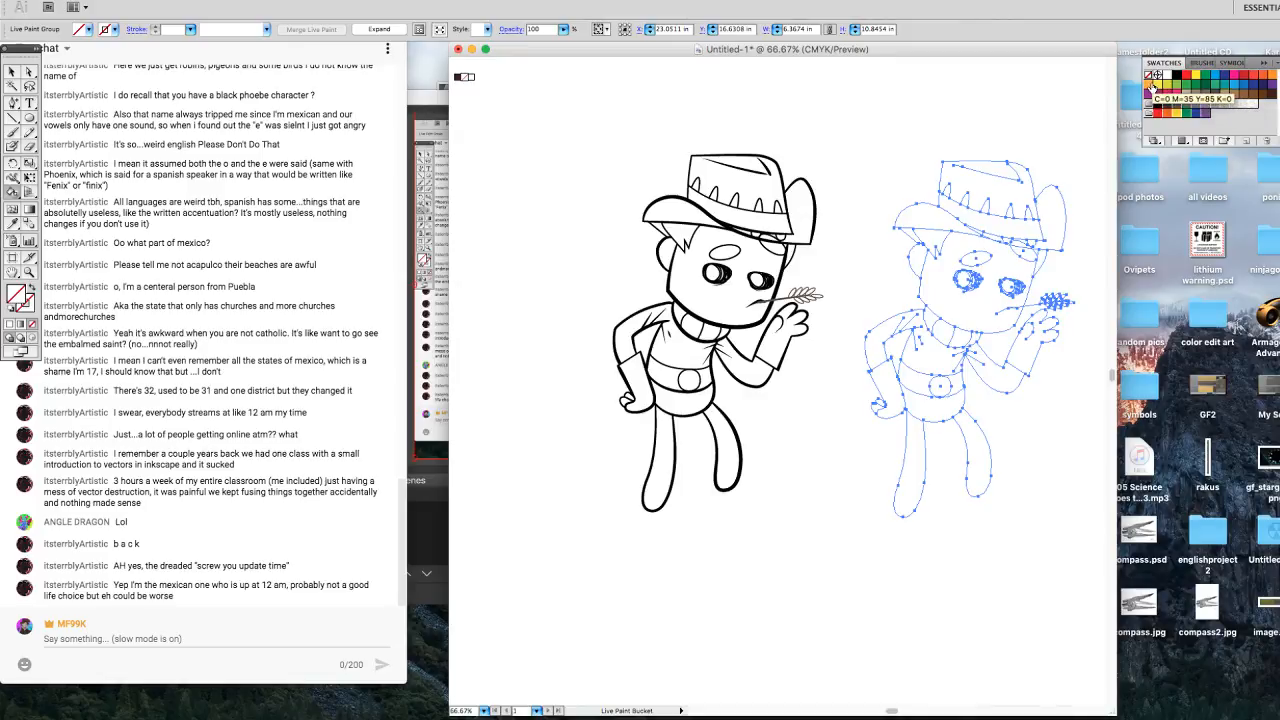
left_click(1150, 86)
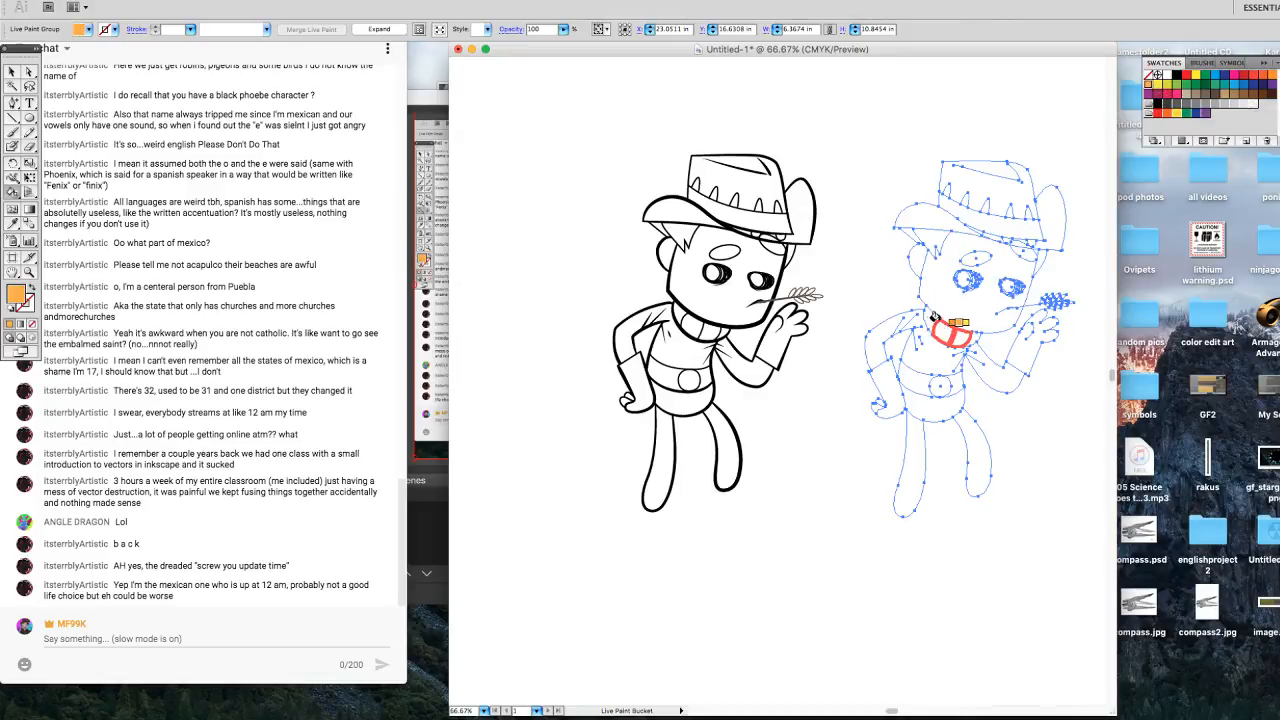
Fill the collar, both gloves and the belt with its buckle on the strokeless copy with the orange swatch.
left_click(938, 322)
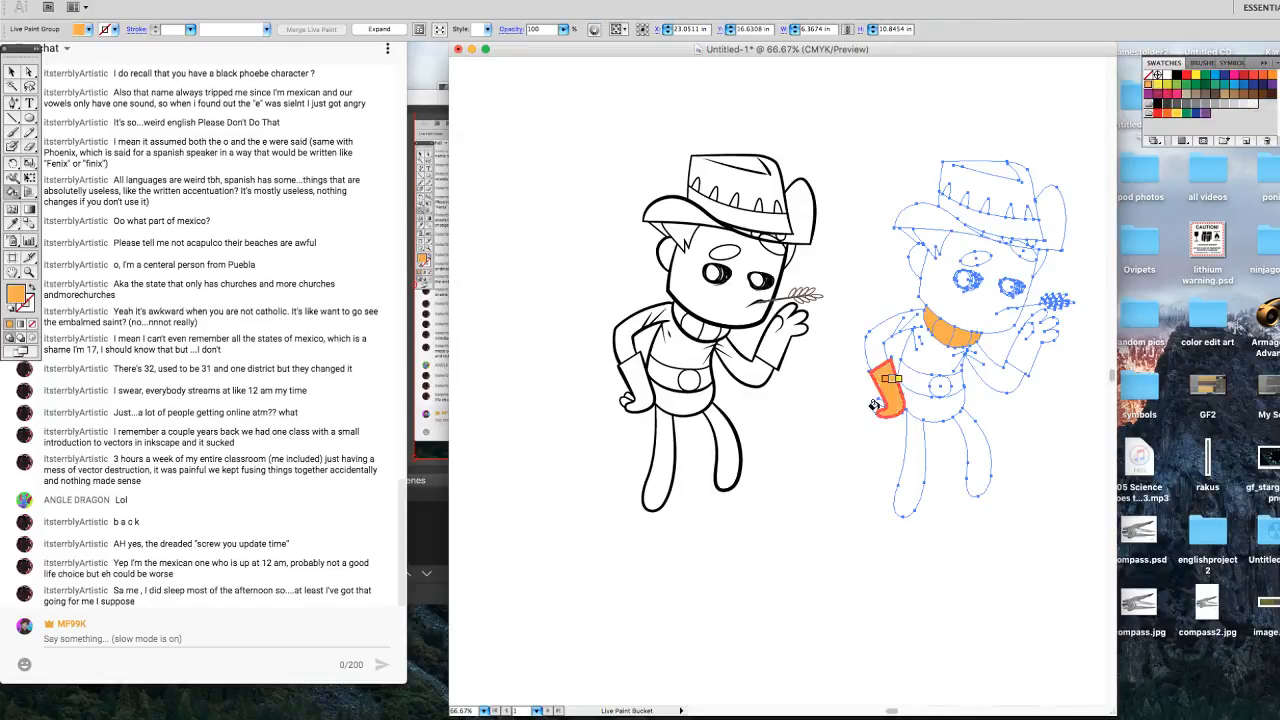
left_click(883, 392)
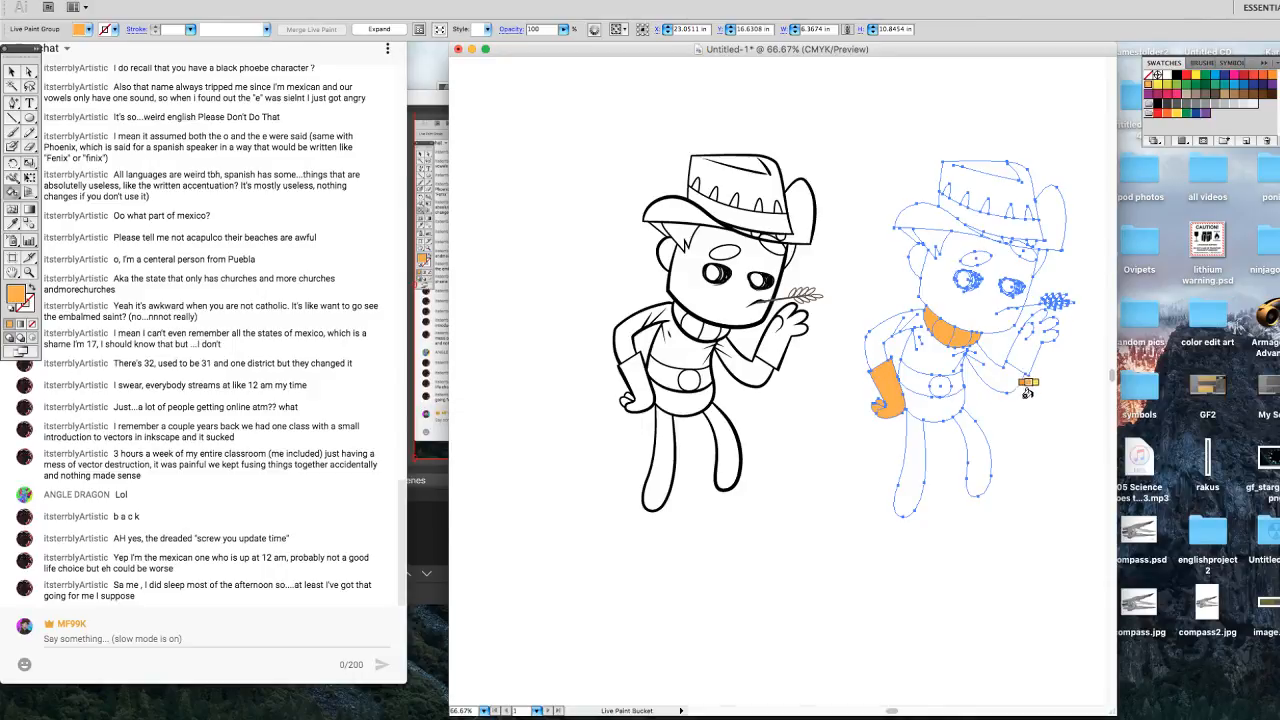
left_click(1024, 334)
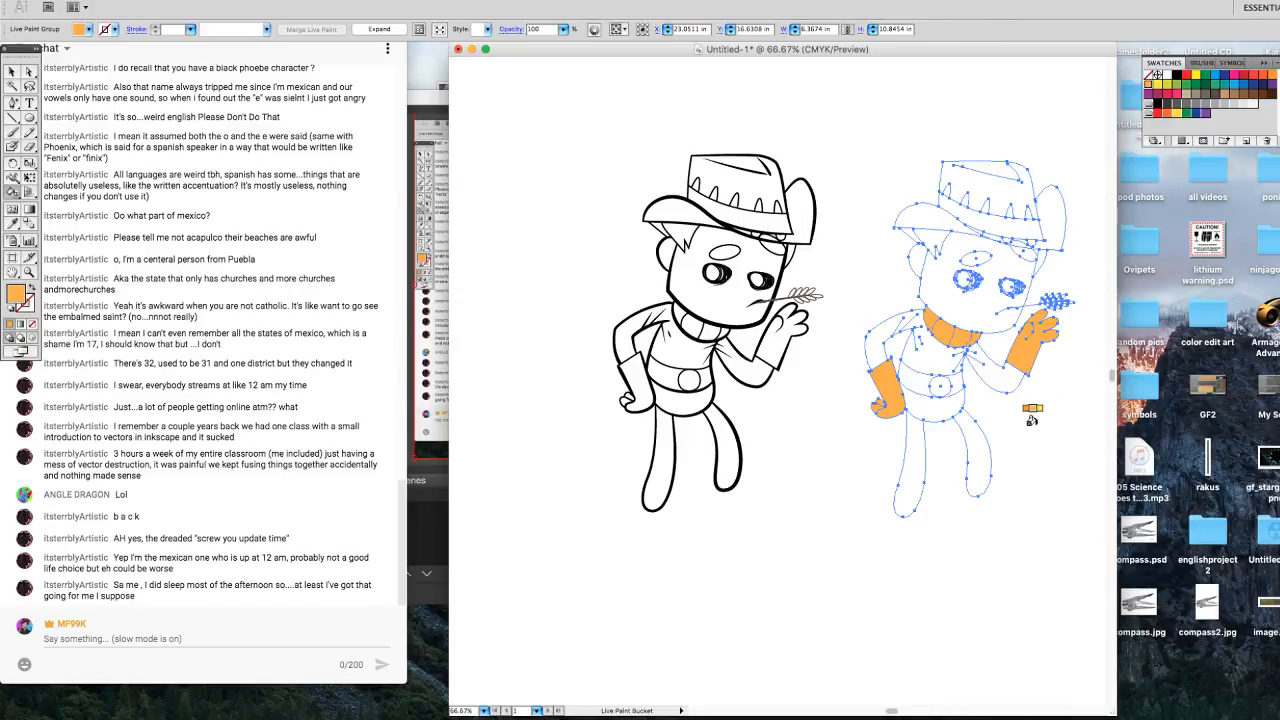
left_click(950, 385)
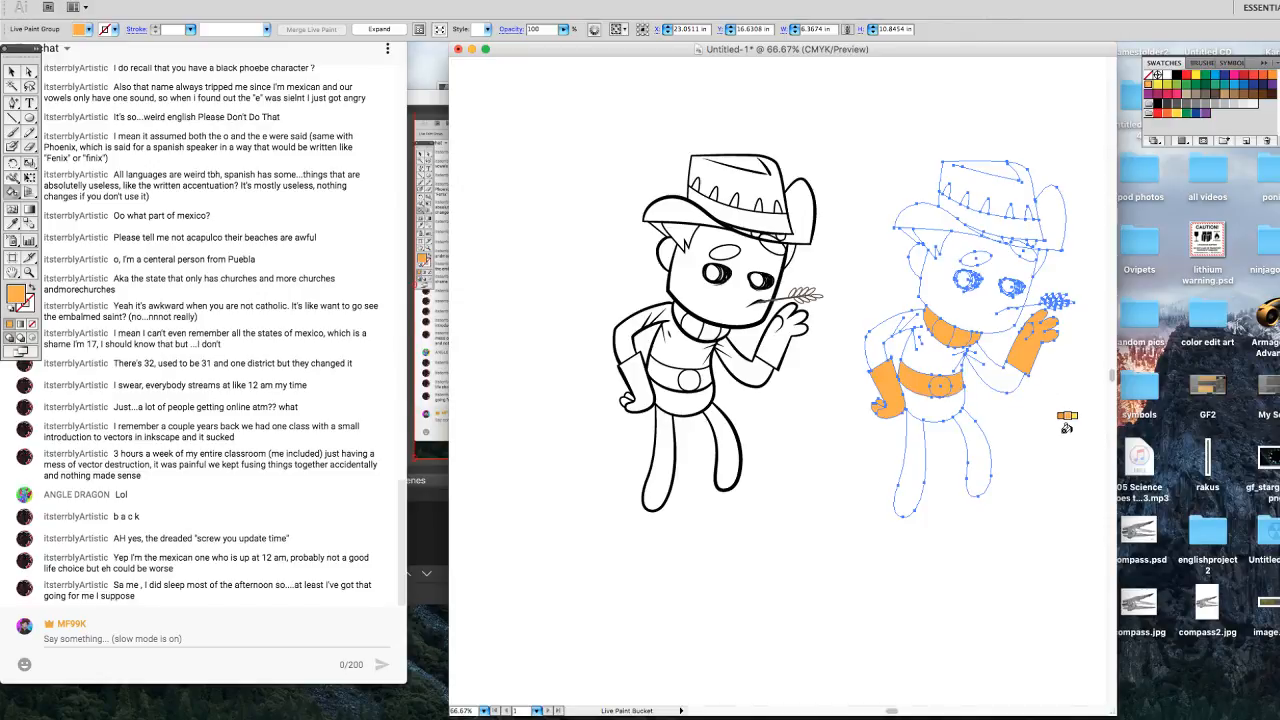
Fill the copy's hips and both legs with black, and its shirt torso and sleeves with a yellow-green swatch.
left_click(1160, 104)
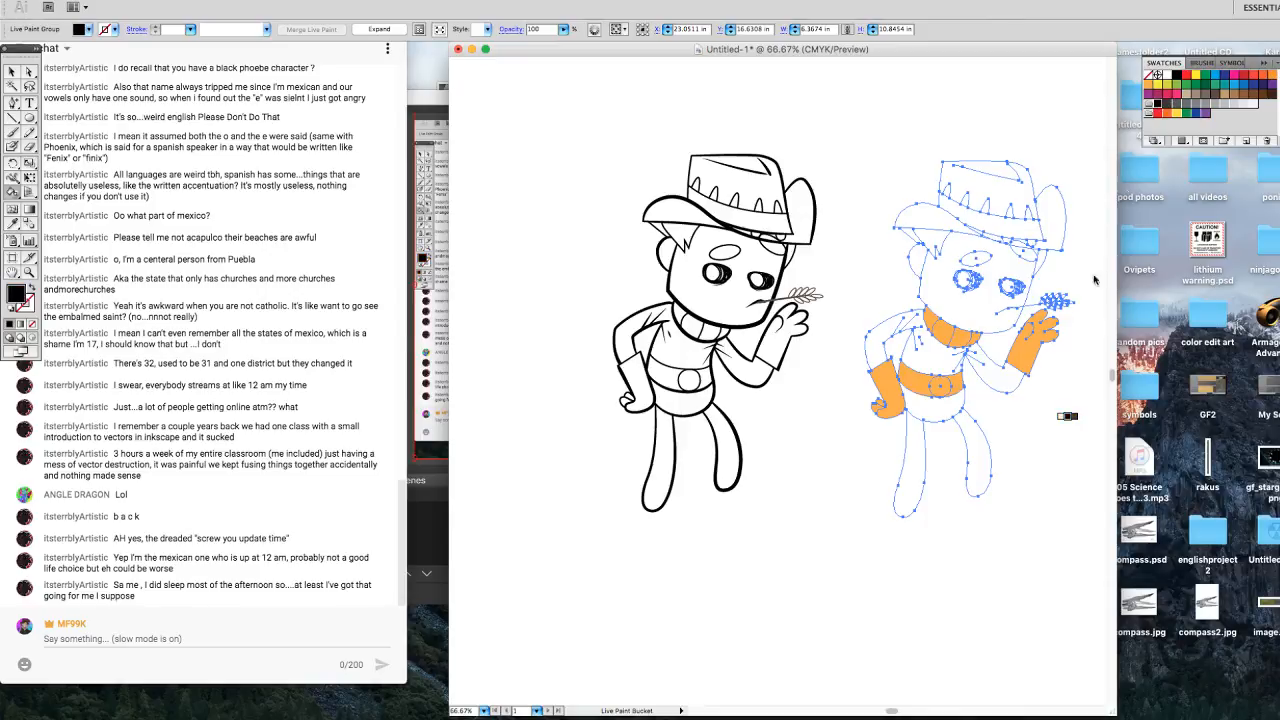
mouse_move(971, 423)
left_mouse_down()
mouse_move(941, 409)
mouse_move(918, 435)
left_mouse_up()
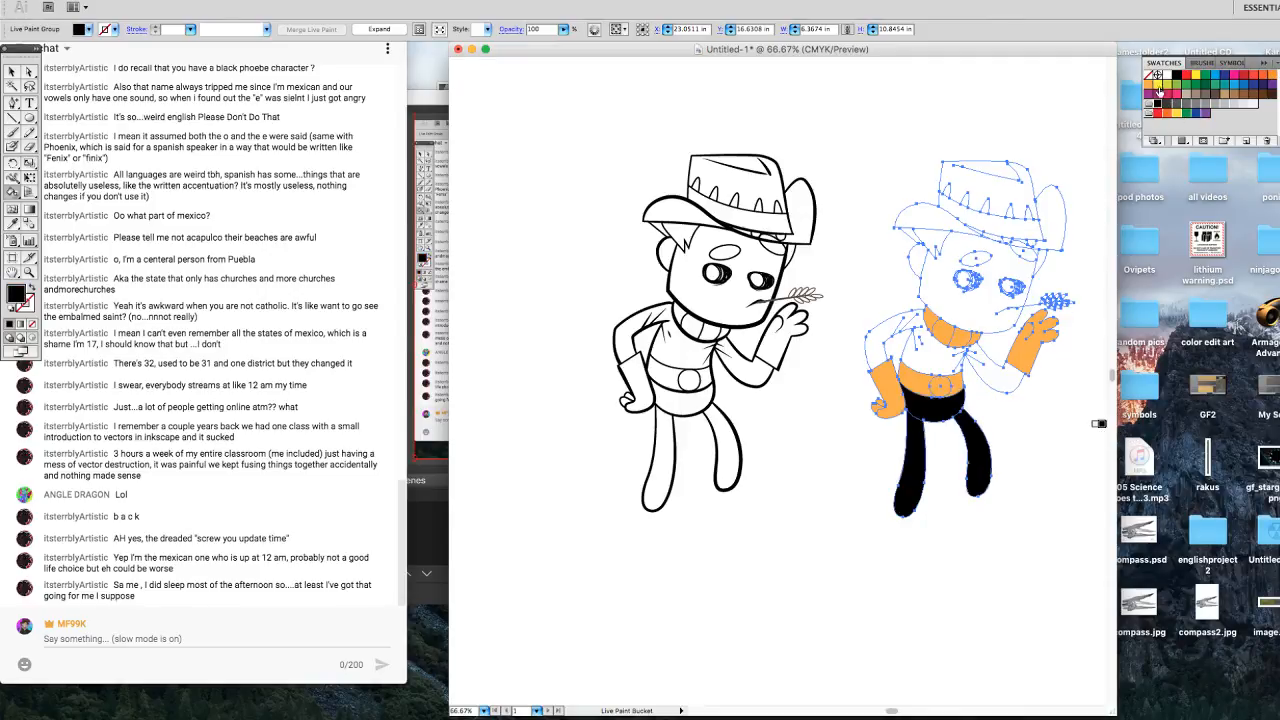
left_click(1163, 87)
left_click(935, 345)
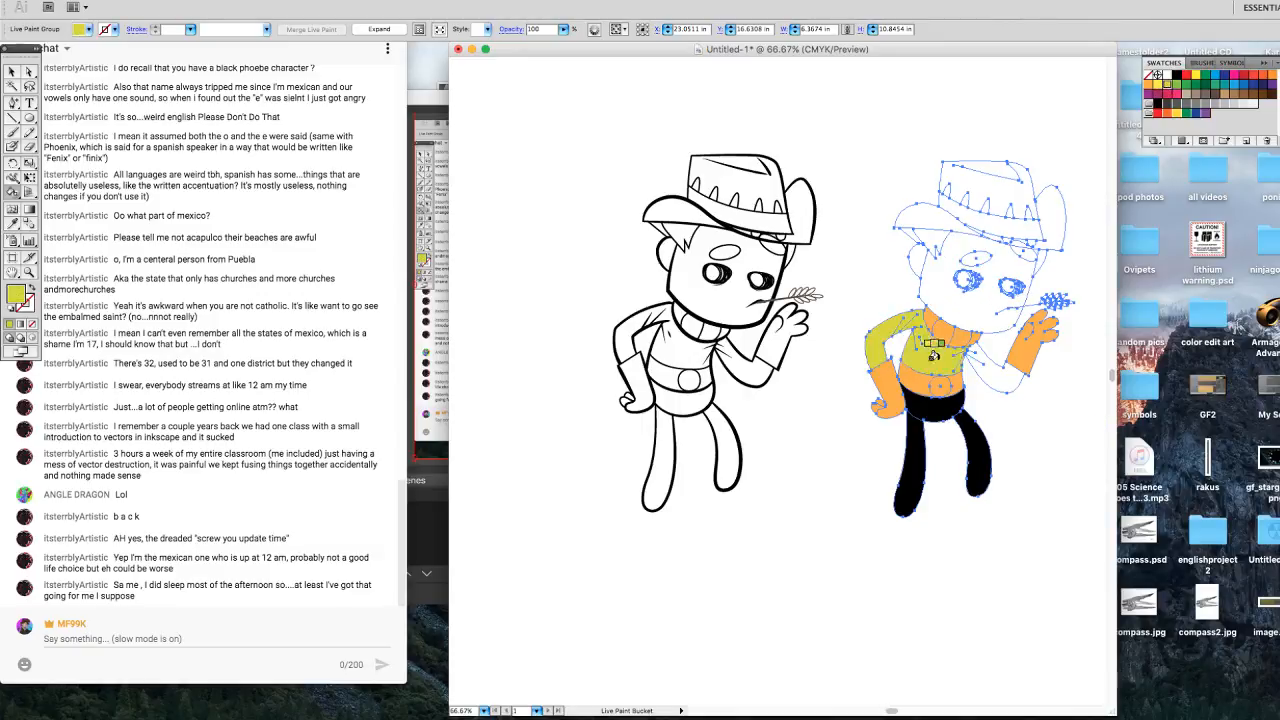
left_click(979, 359)
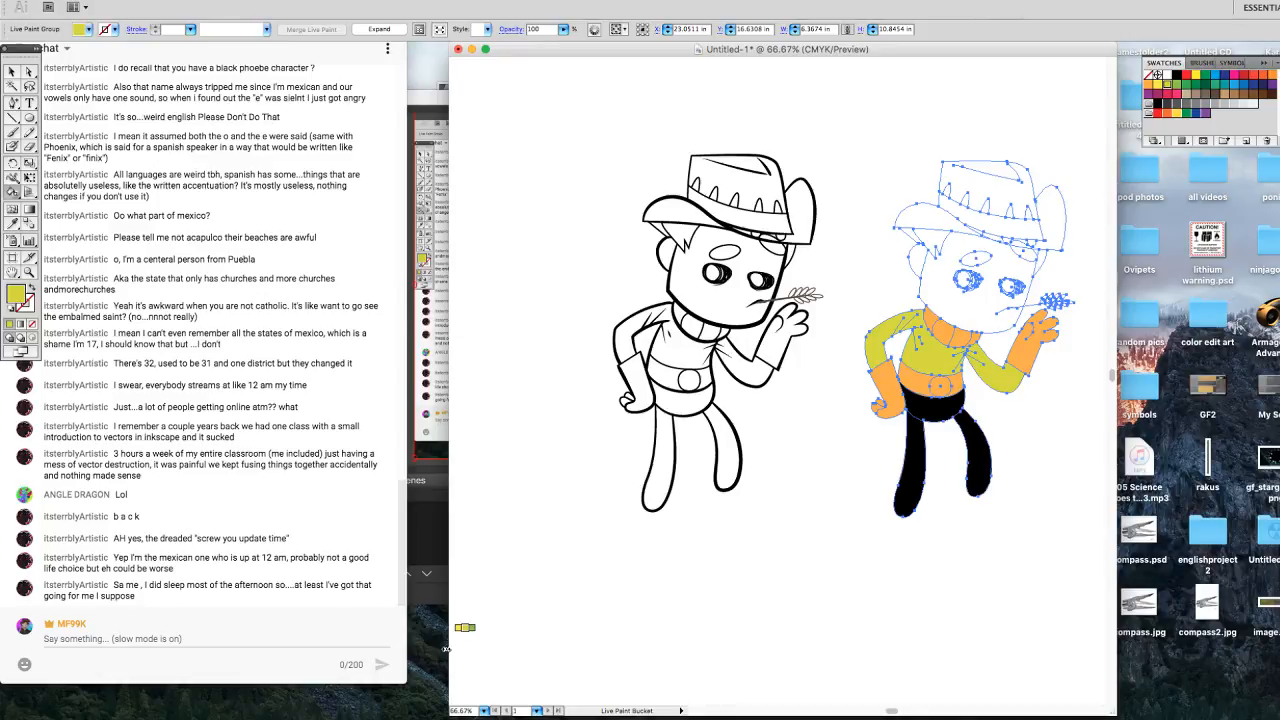
Switch to Chrome, search in a new tab for "duplicant oxygen not included" and open the Oxygen Not Included Wiki's Duplicant page.
mouse_move(225, 715)
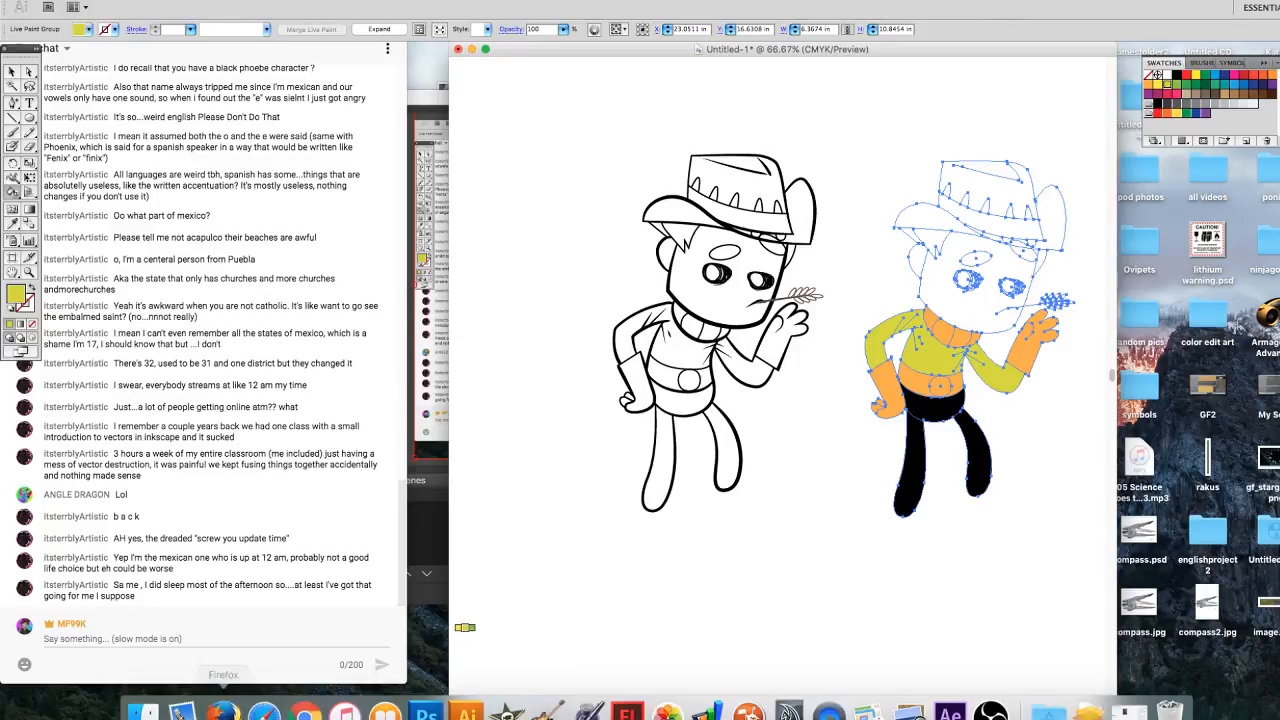
left_click(308, 700)
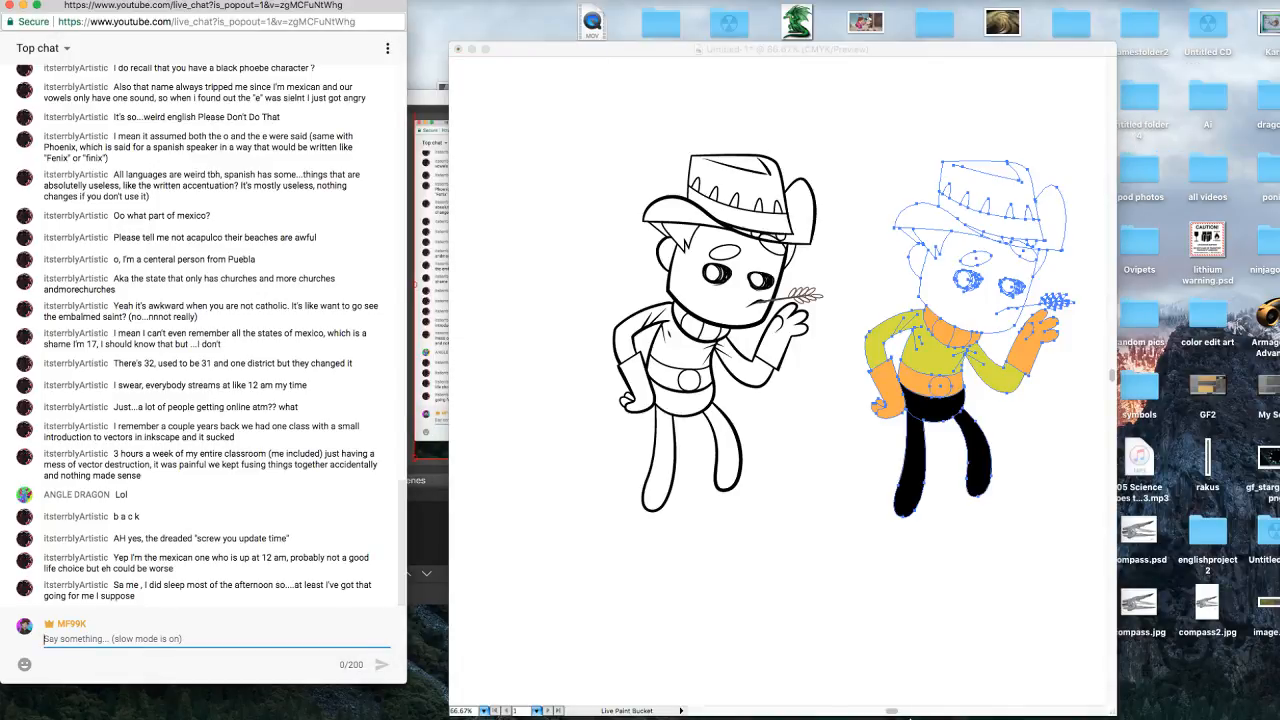
left_click(1130, 694)
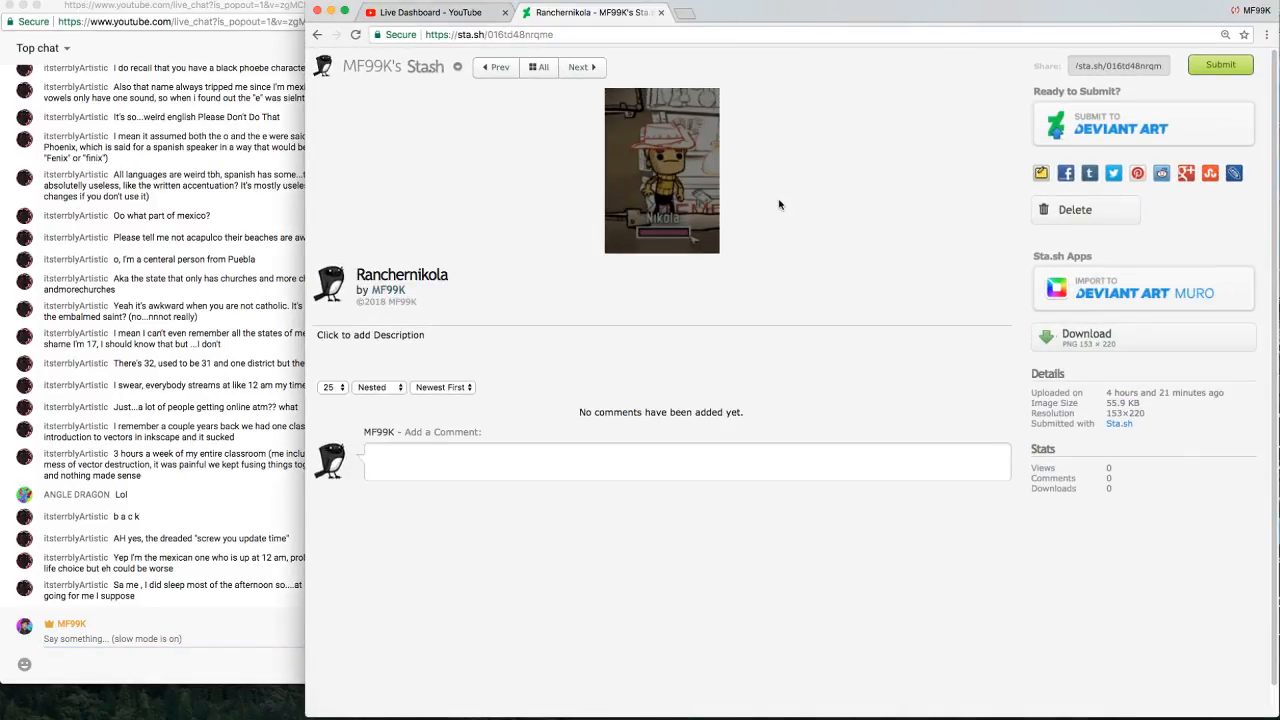
left_click(693, 15)
type("duplicant")
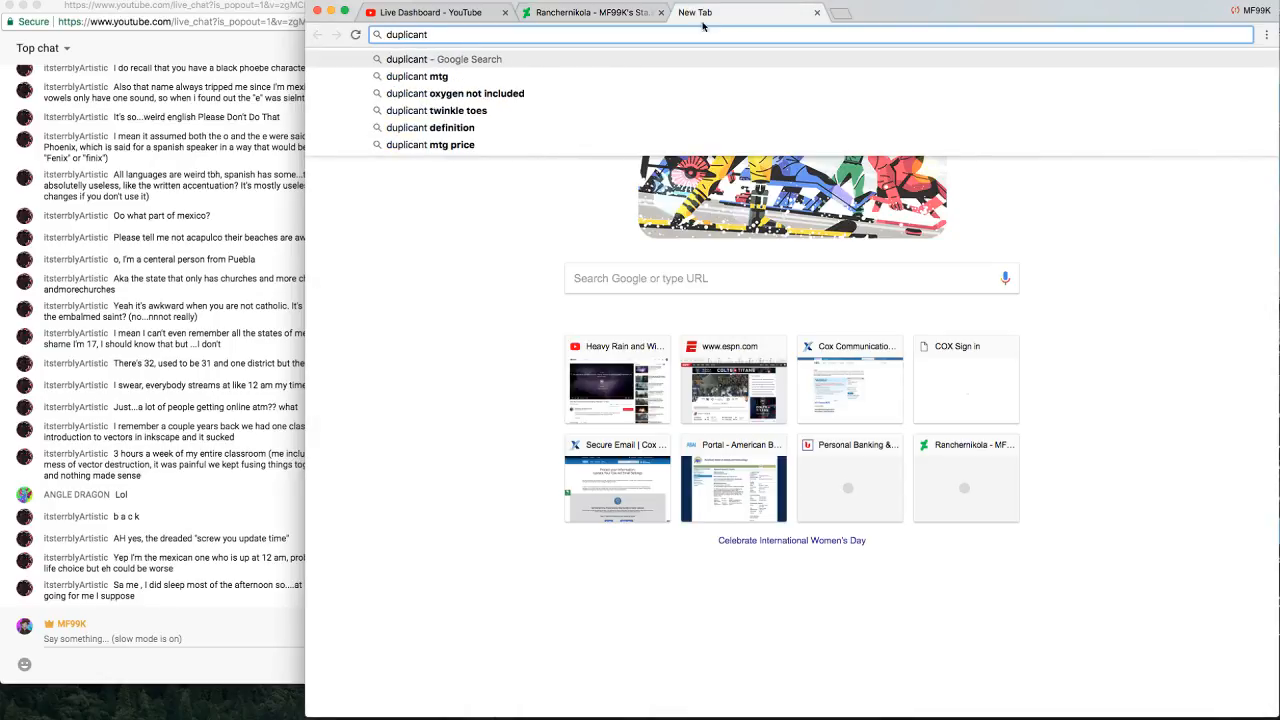
left_click(553, 95)
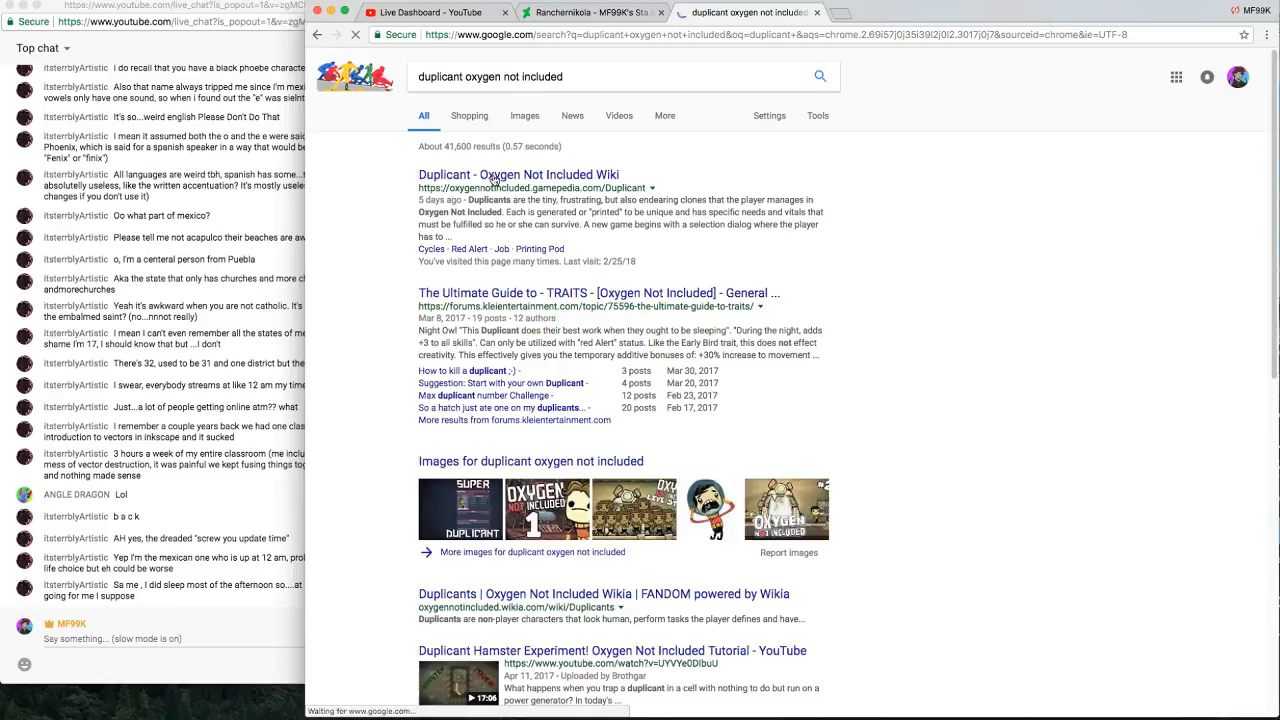
left_click(493, 178)
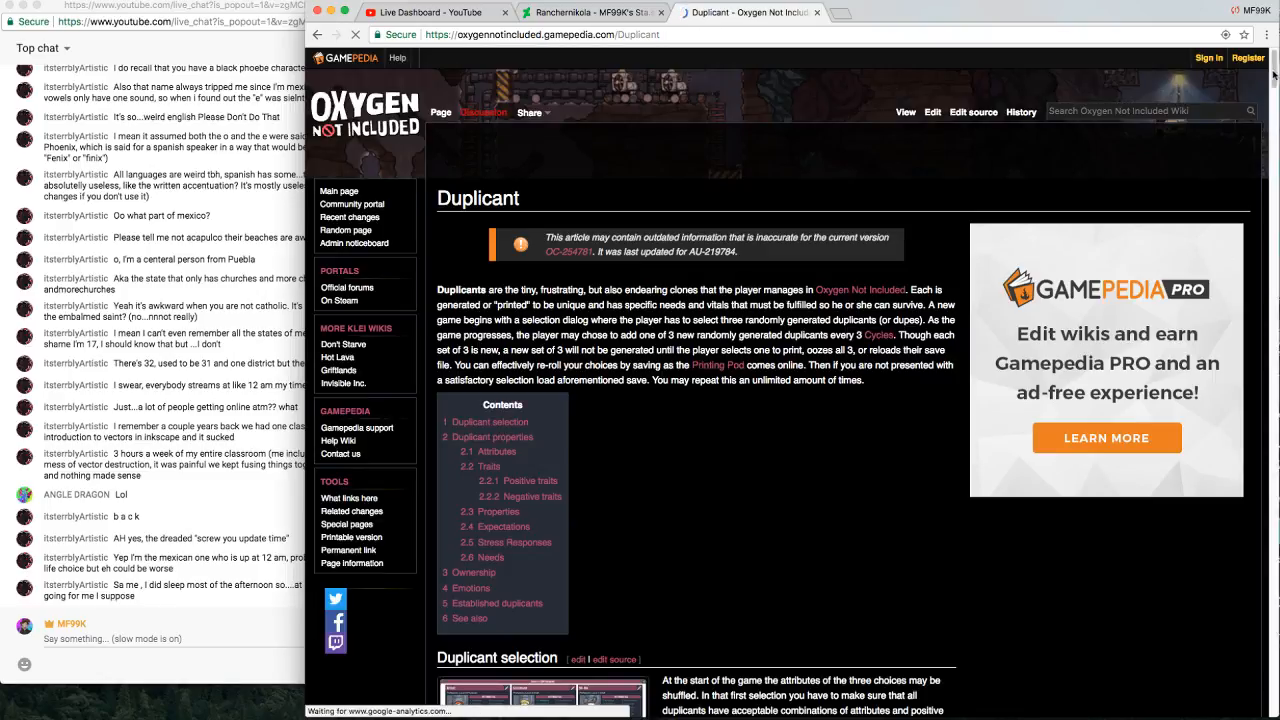
Expand the Currently Available list in the page's Established duplicants section.
left_click_drag(1273, 74, 1165, 602)
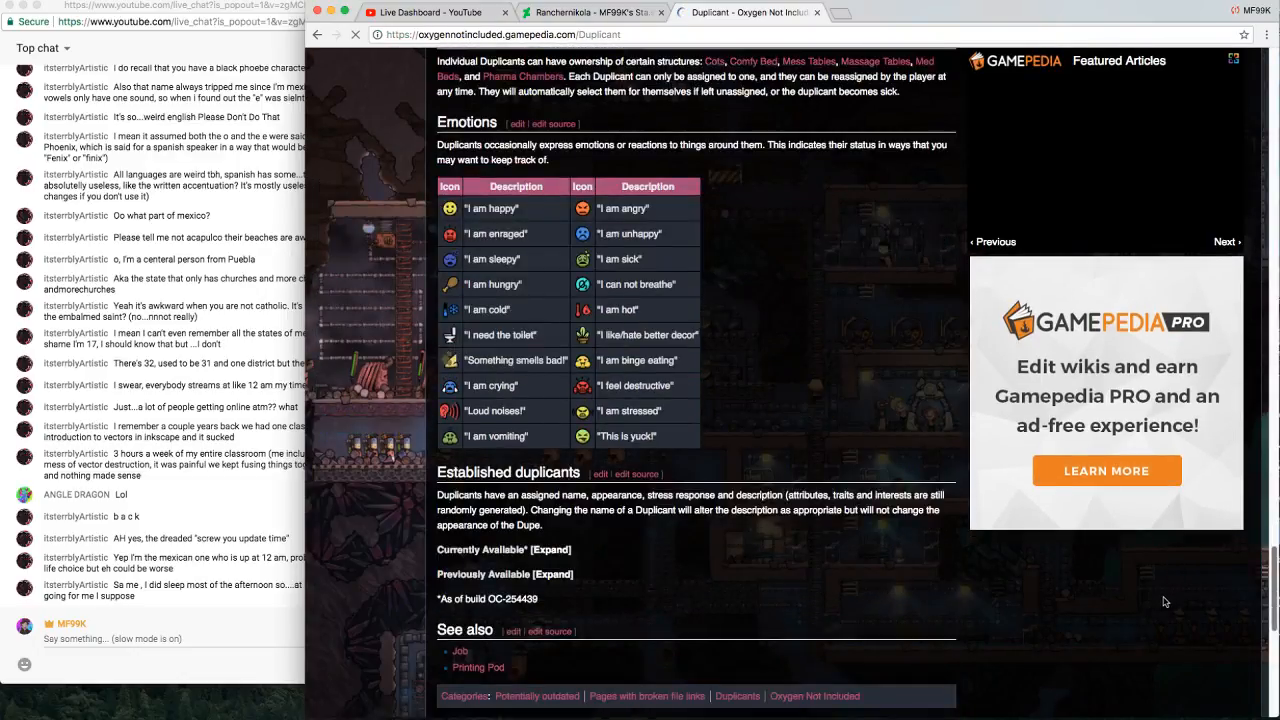
scroll(1165, 602, "down", 5)
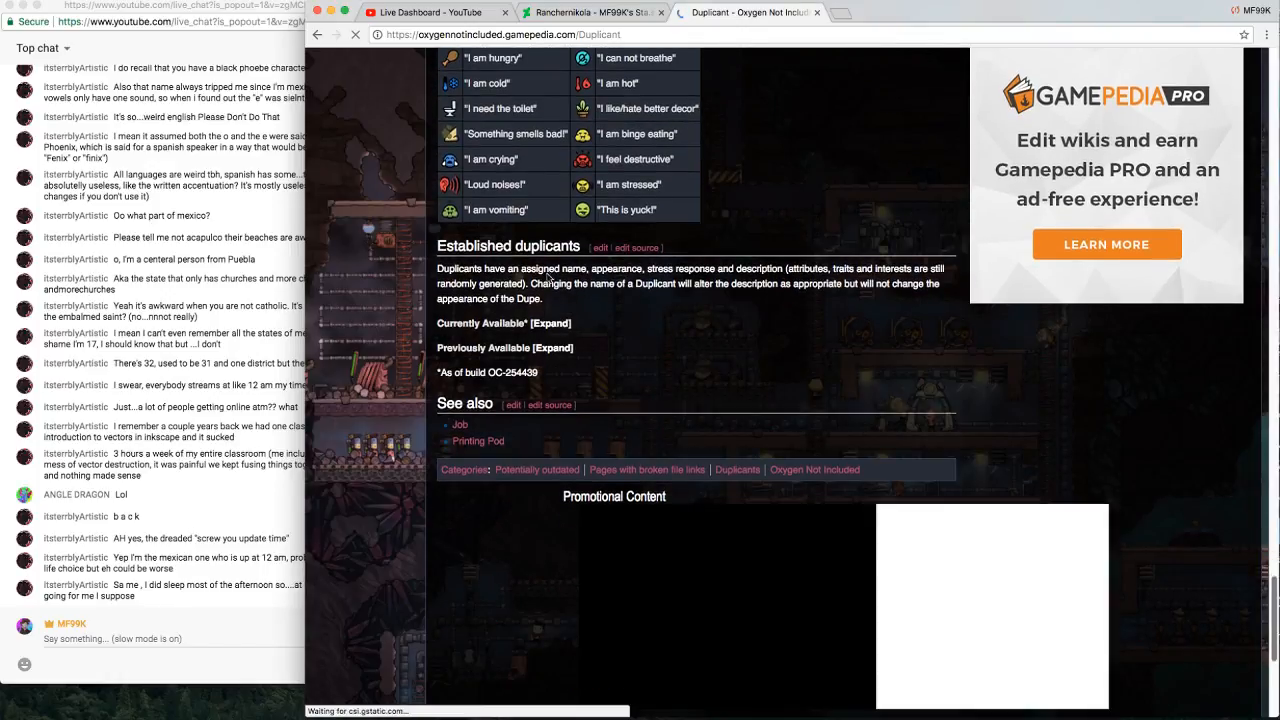
left_click(545, 327)
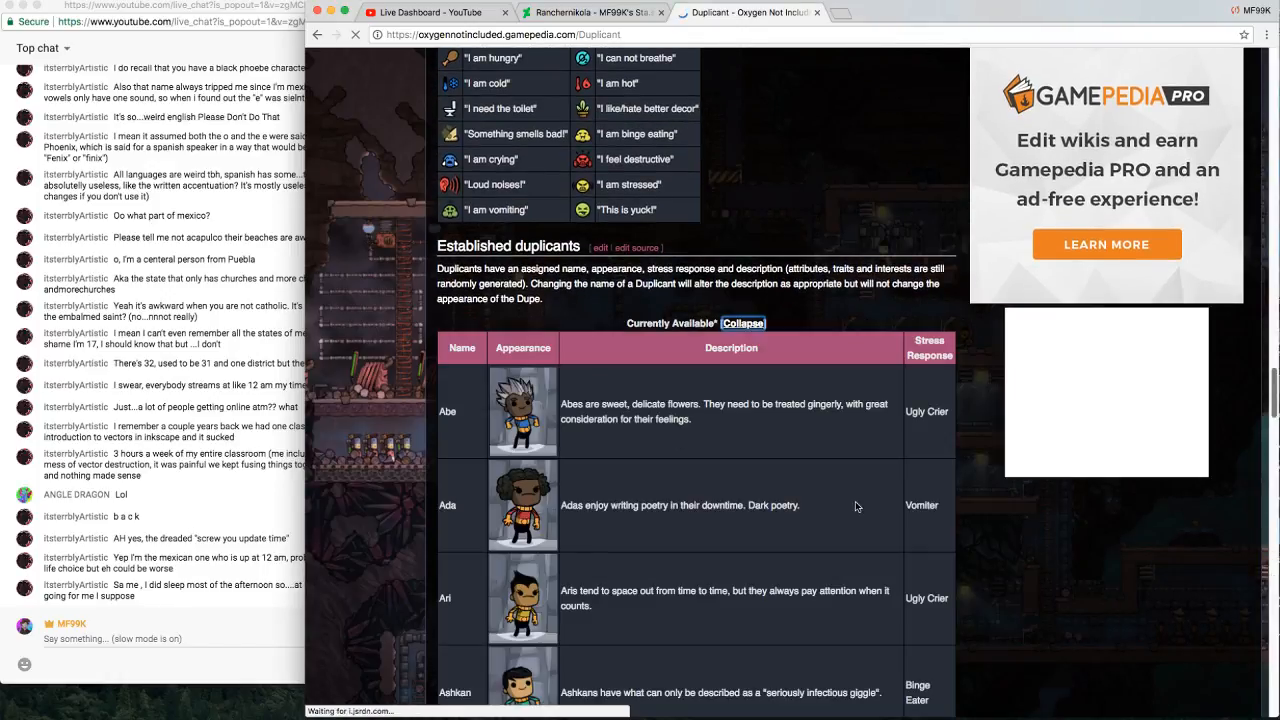
Find Nikola in the list of available duplicants and copy the character's image.
left_click_drag(1275, 397, 1273, 477)
scroll(1262, 512, "down", 5)
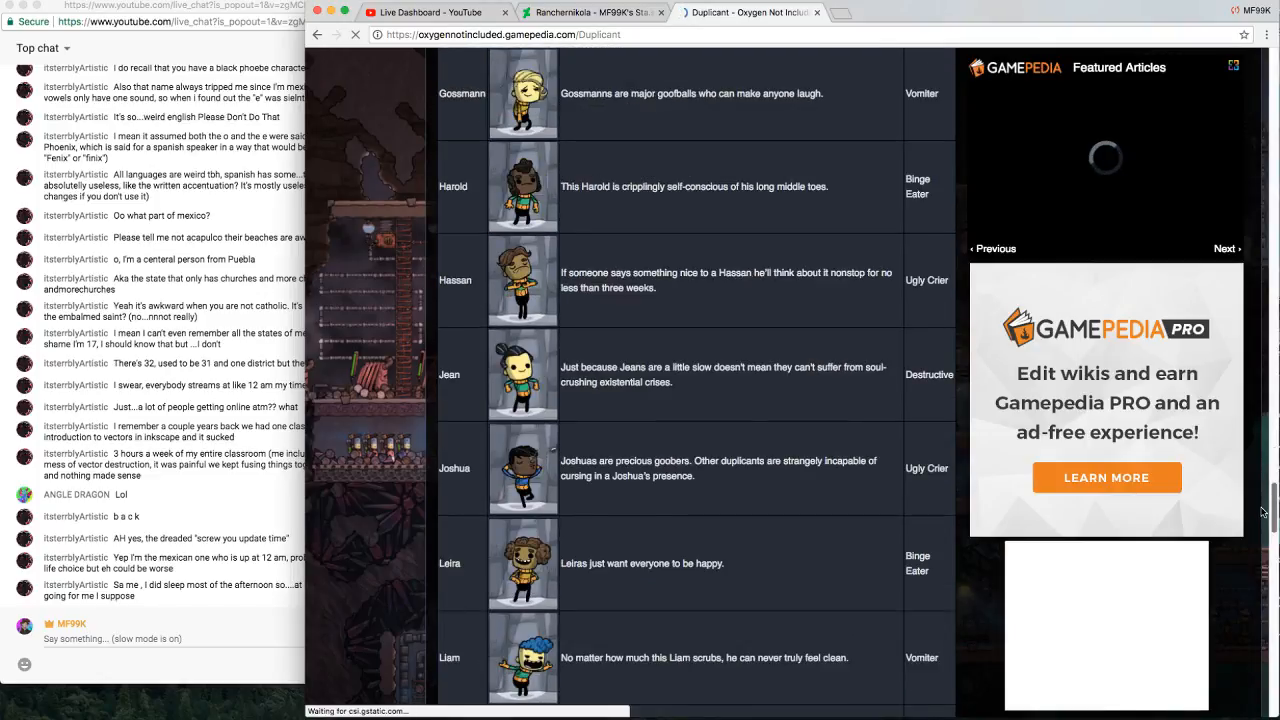
scroll(1261, 535, "down", 3)
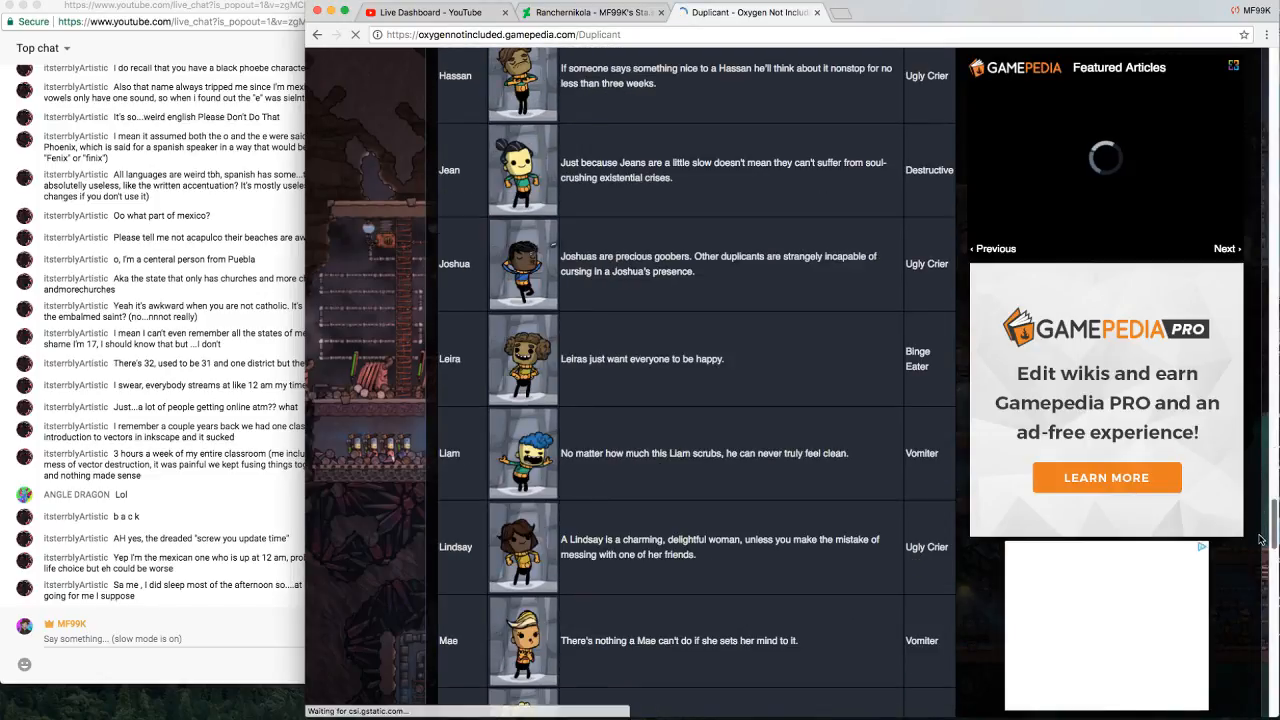
scroll(1258, 563, "down", 7)
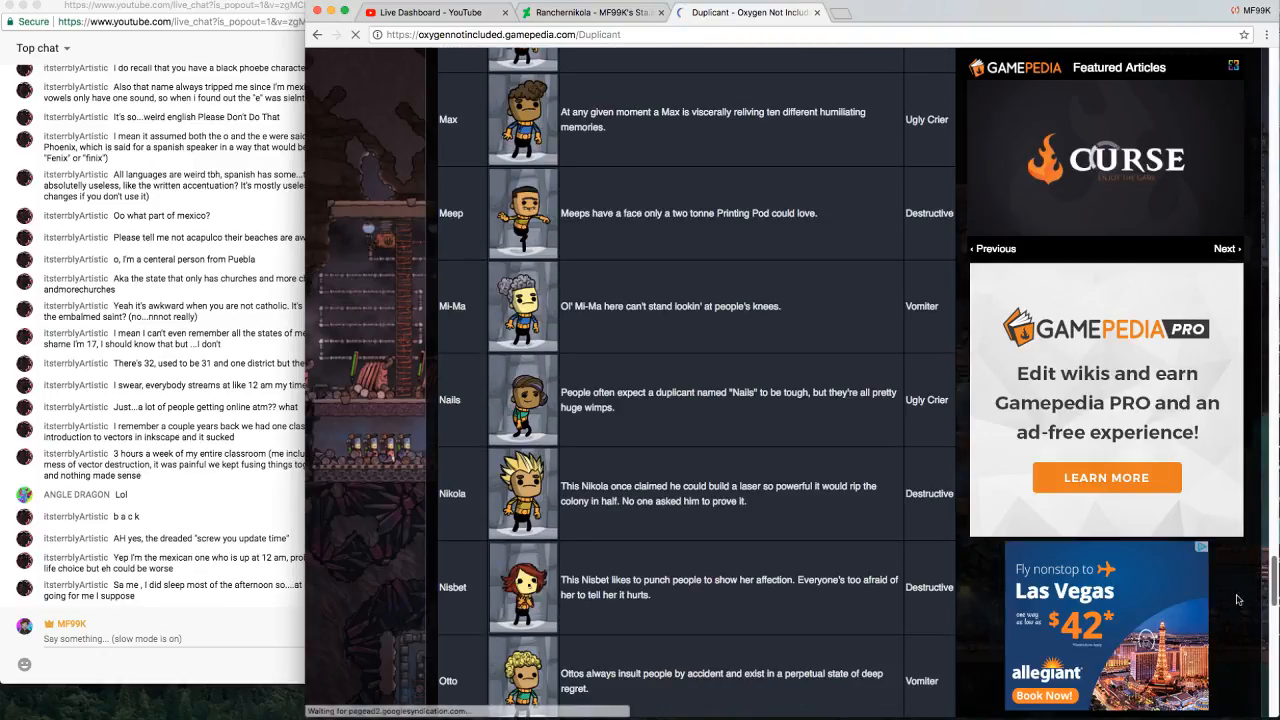
scroll(662, 447, "down", 3)
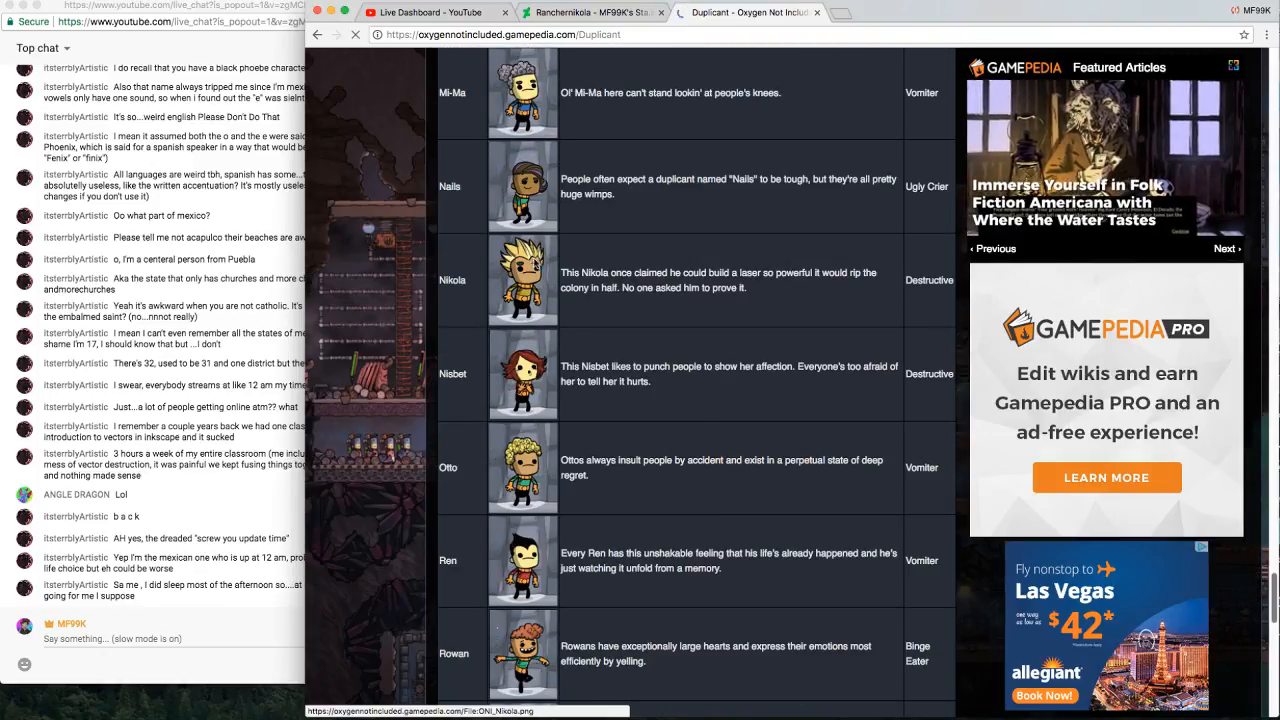
right_click(537, 260)
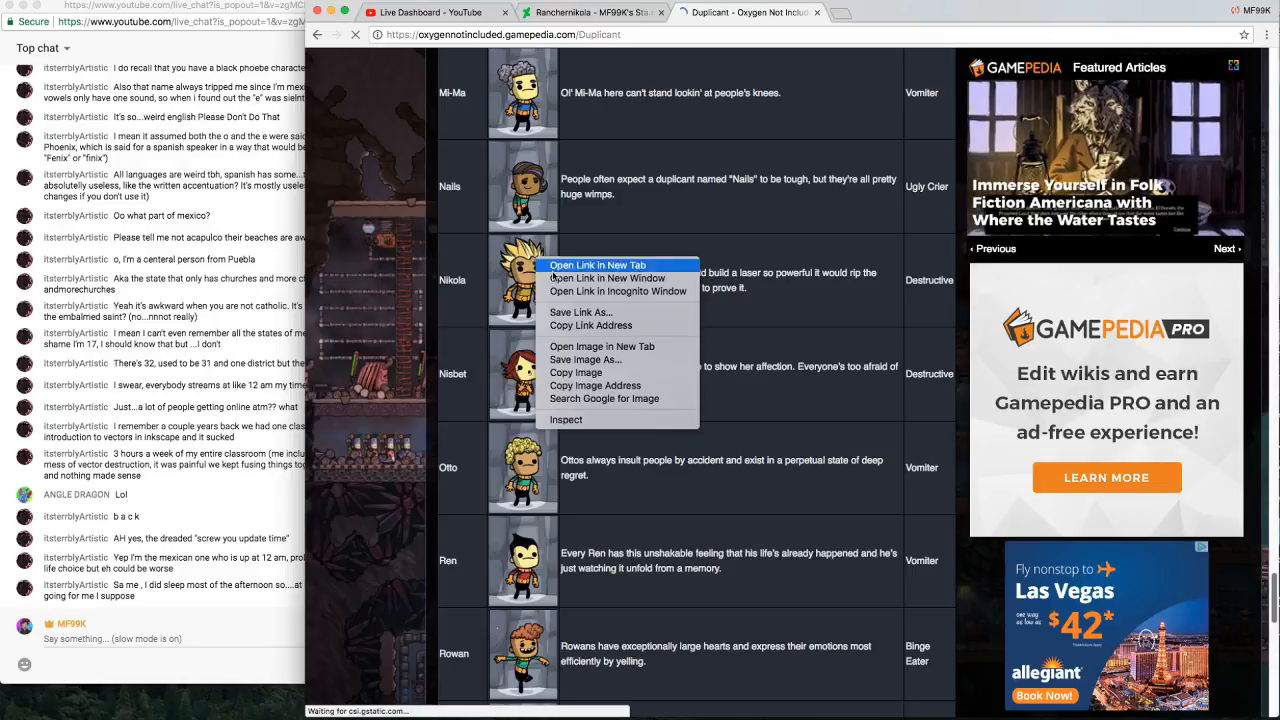
left_click(597, 384)
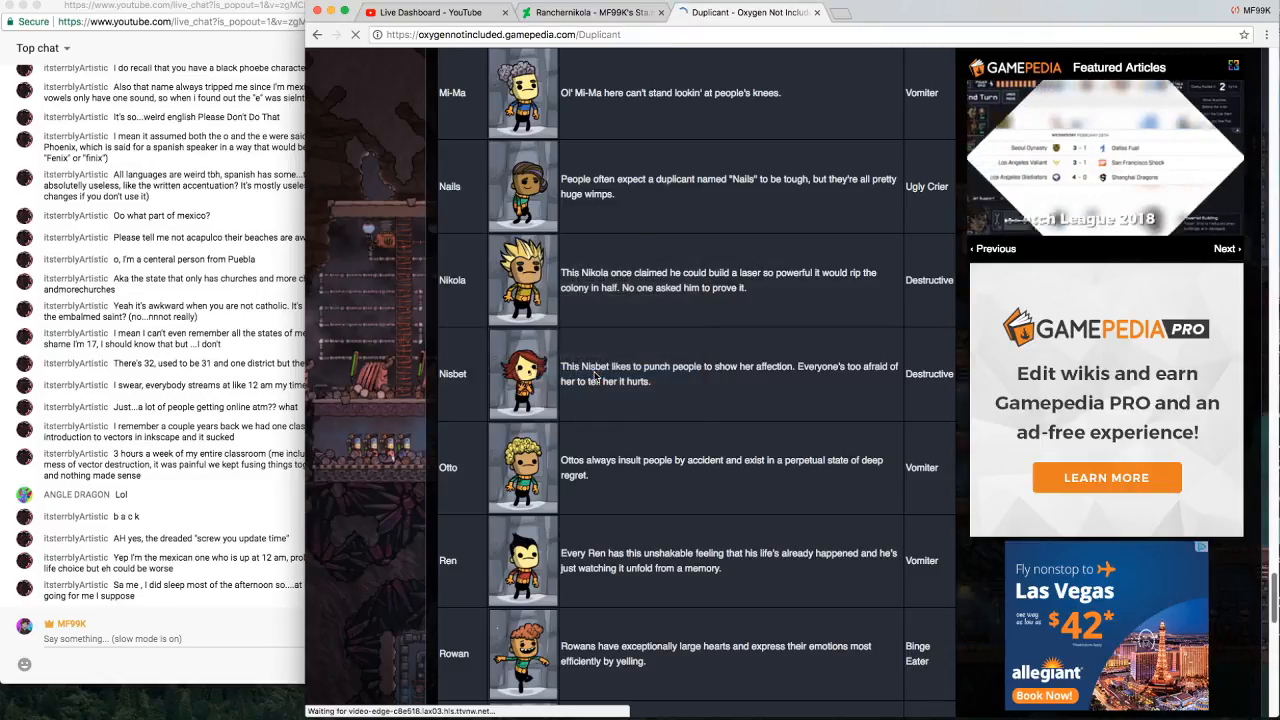
Switch to Adobe Illustrator and paste the copied Nikola image into the drawing as a color reference.
mouse_move(486, 705)
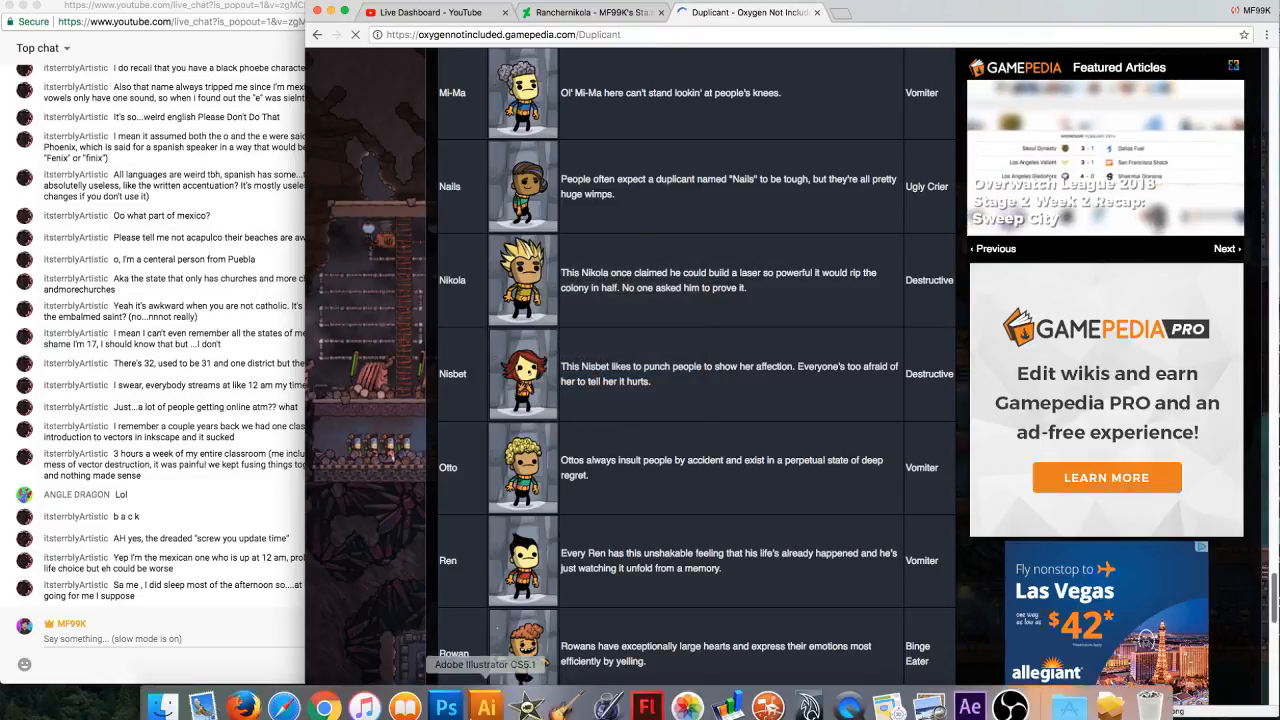
left_click(487, 706)
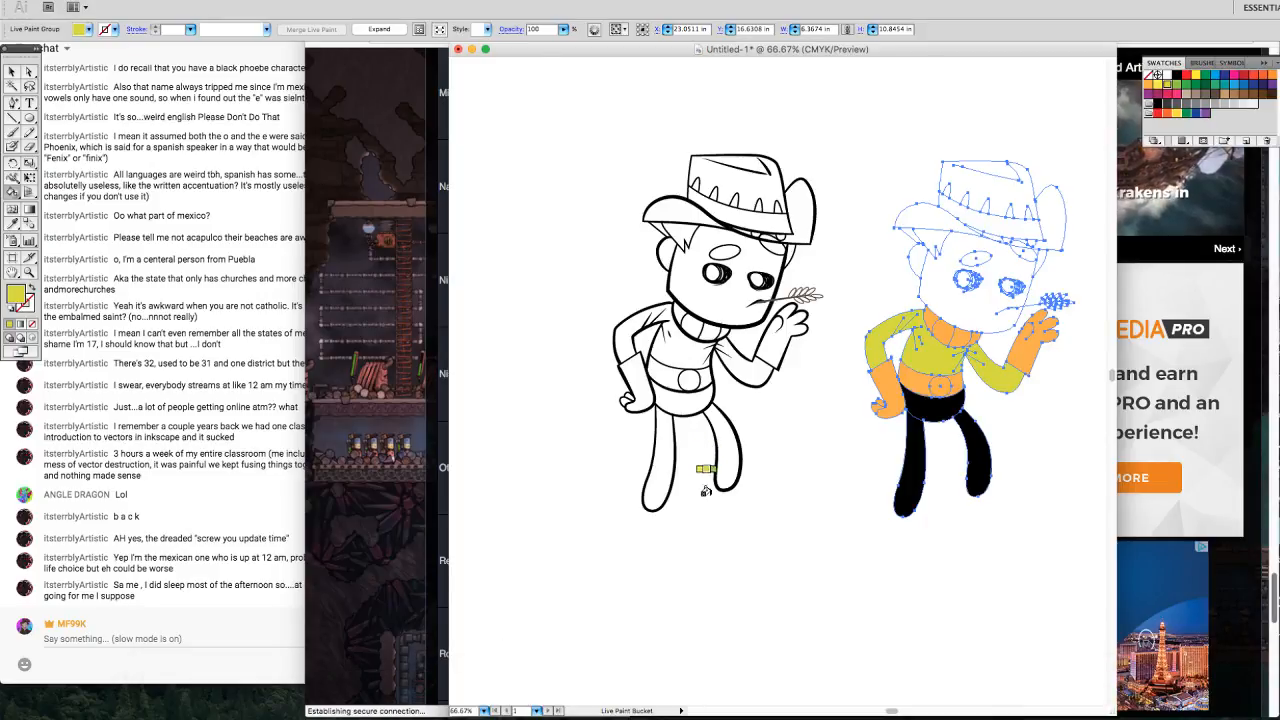
key("k")
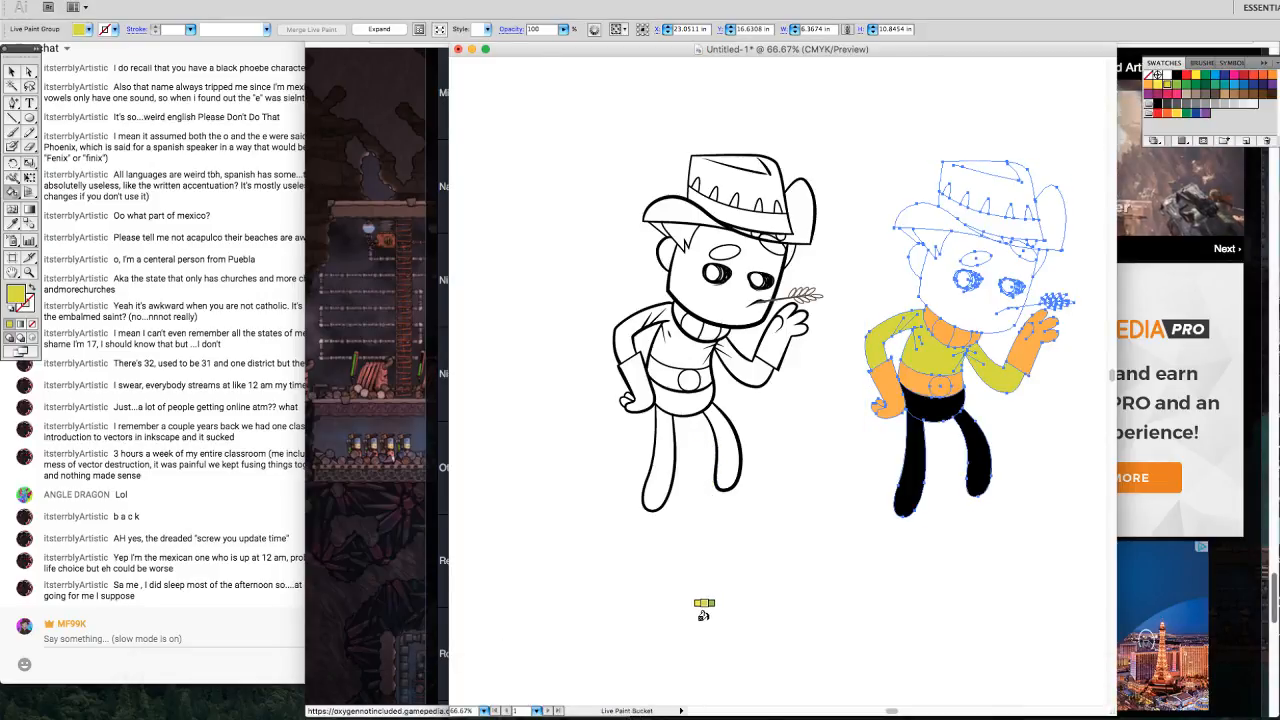
key("super+v")
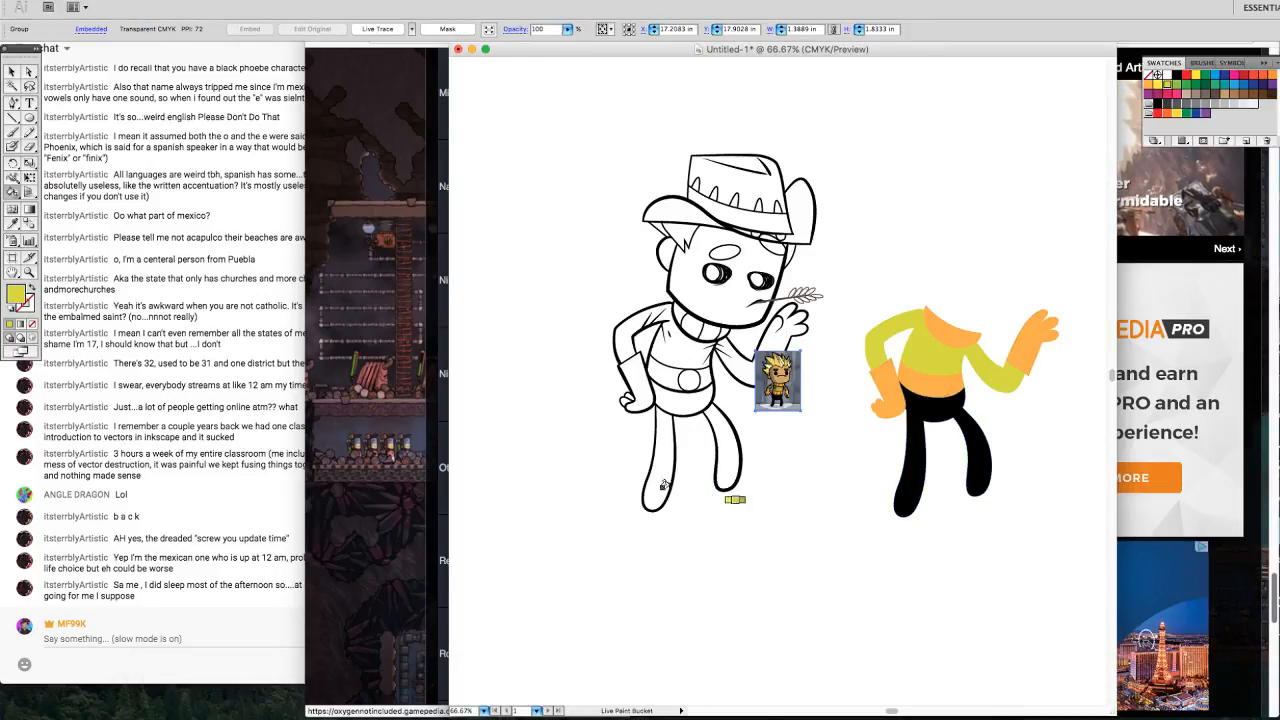
Move the pasted reference image off the line art into the empty space between the legs of the two figures.
left_click(15, 73)
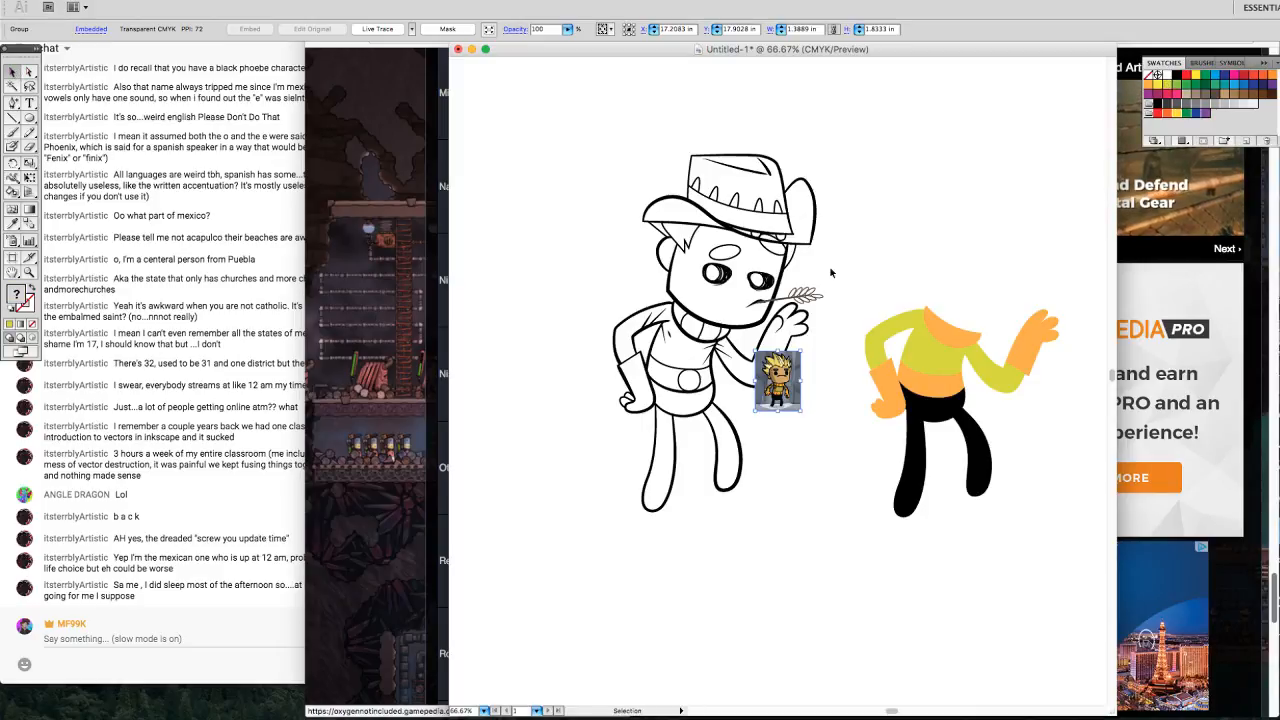
left_click(951, 306)
left_click(838, 516)
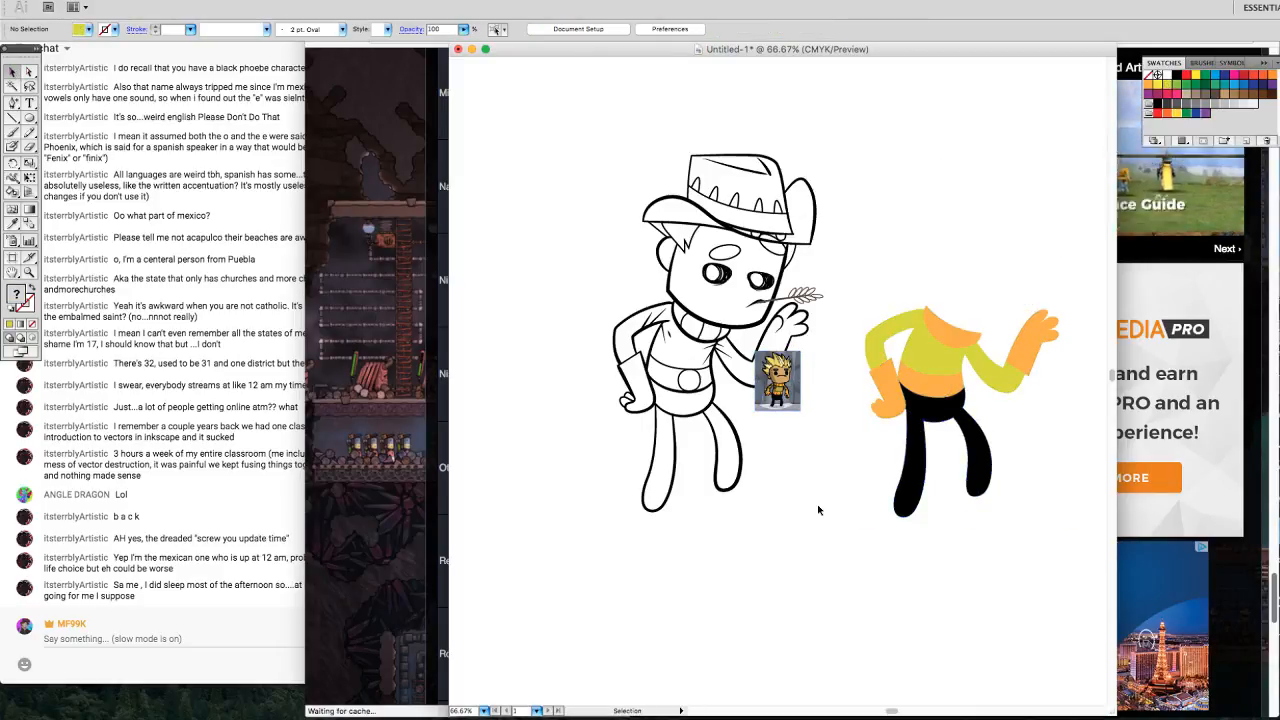
left_click_drag(778, 400, 809, 521)
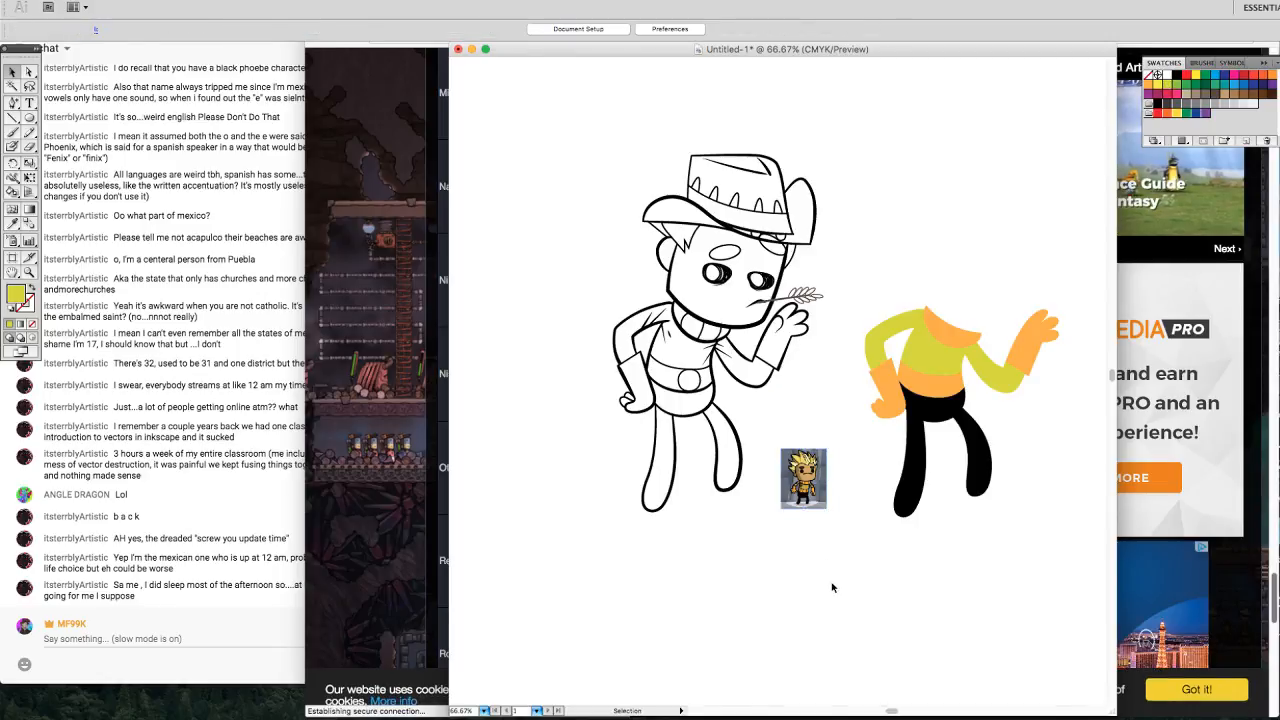
Sample the tan skin color from the reference image and fill the copied figure's face with it using Live Paint.
left_click_drag(893, 712, 900, 712)
left_click(12, 226)
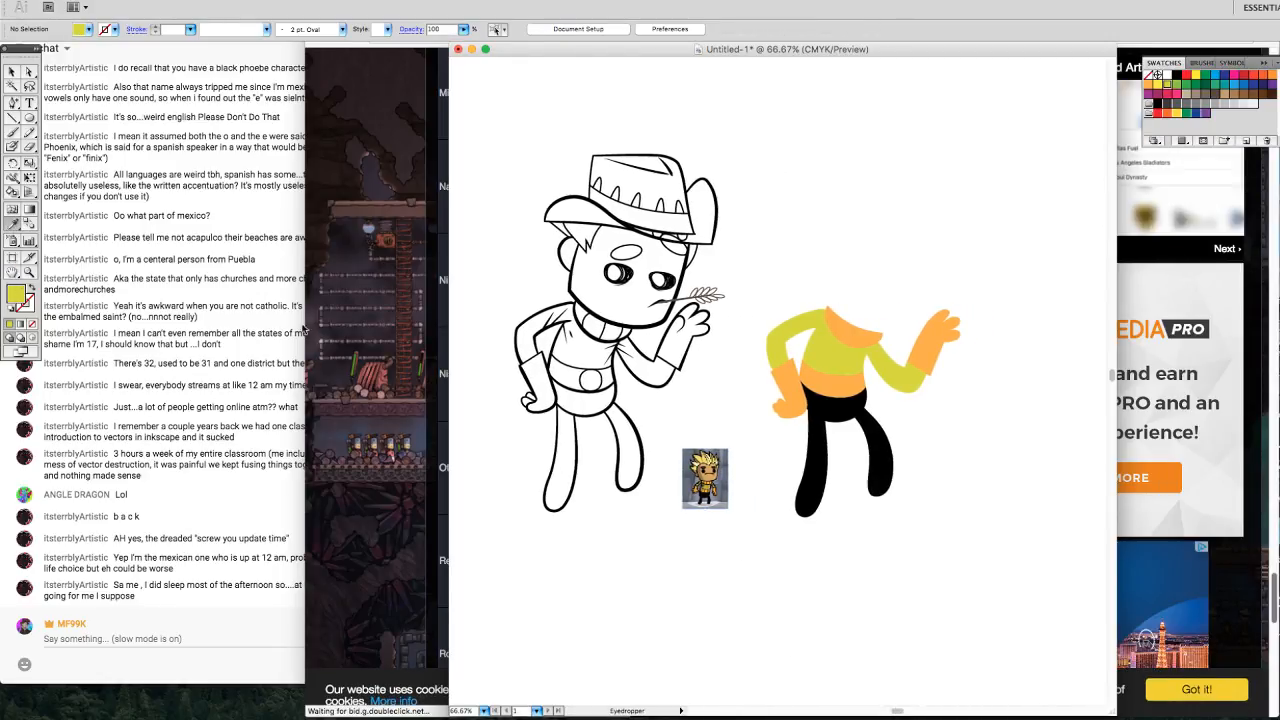
left_click(838, 296)
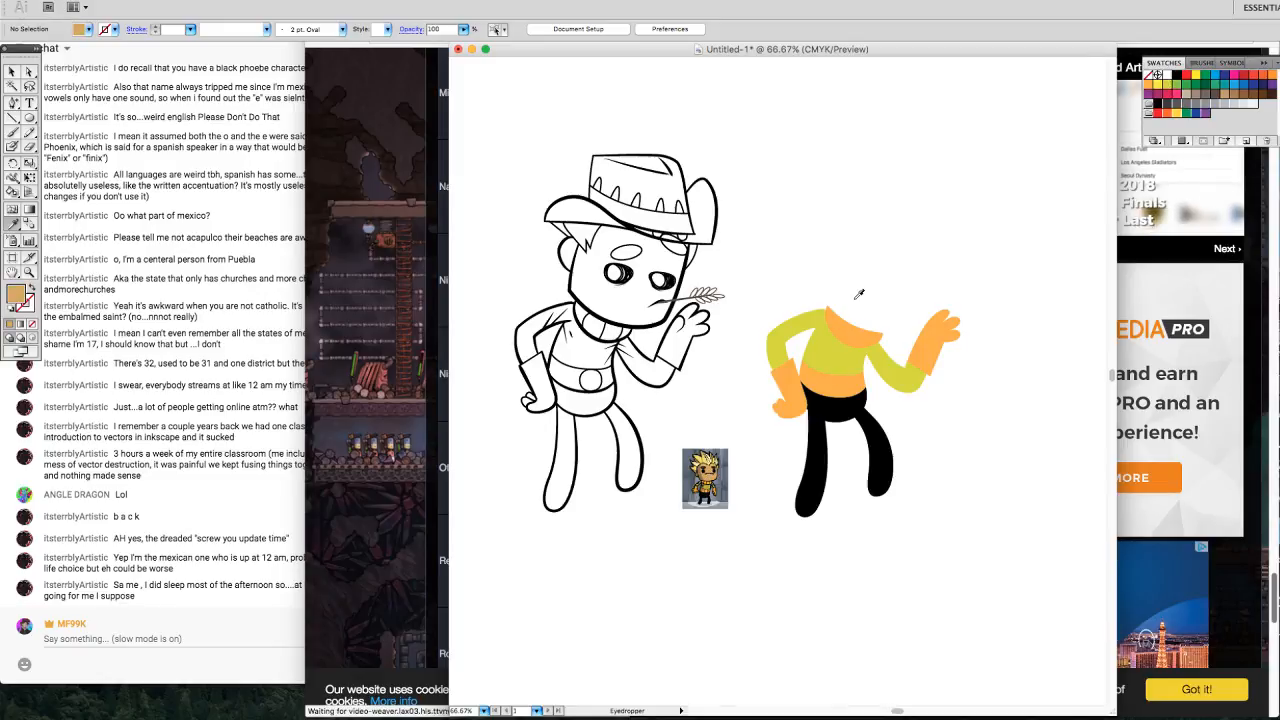
key("k")
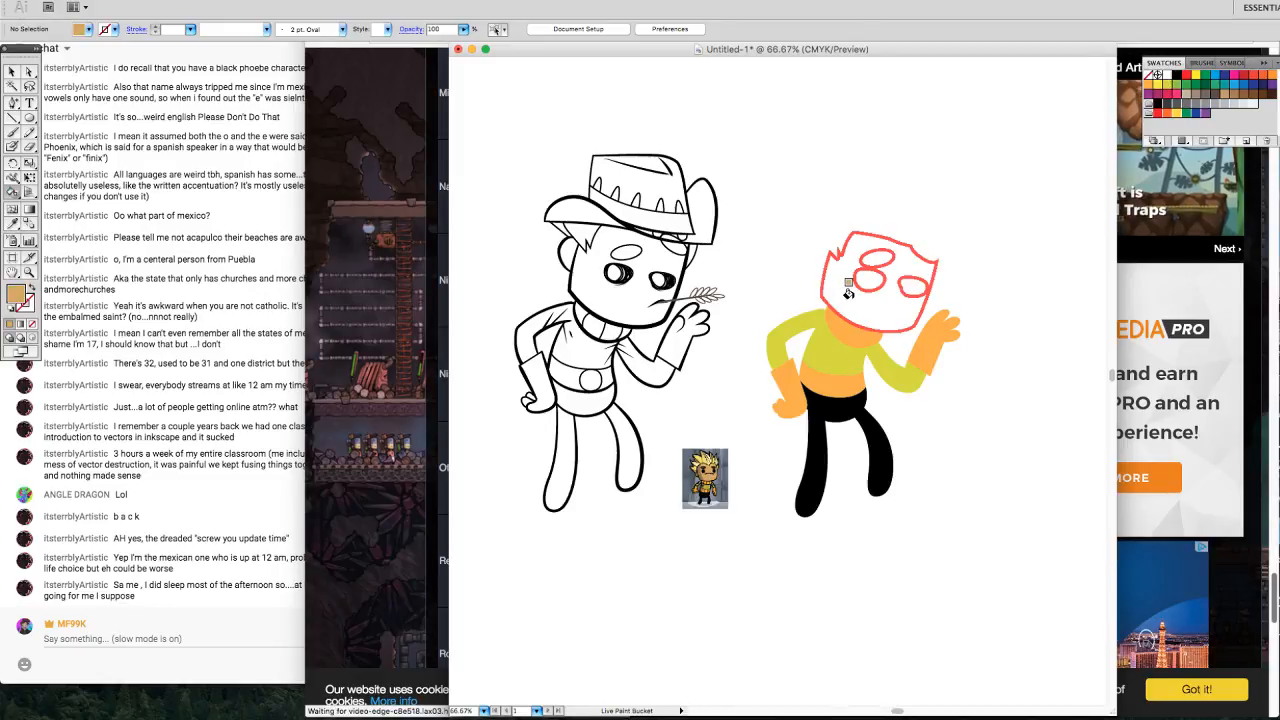
left_click(880, 300)
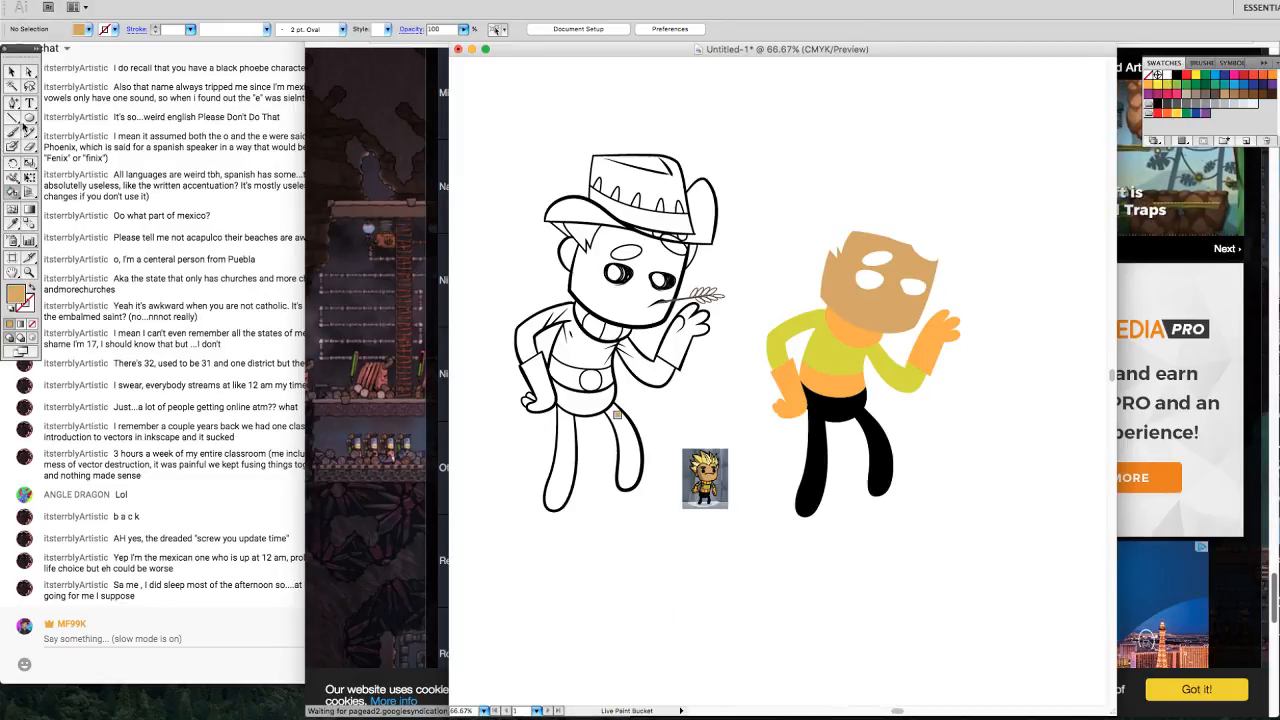
key("n")
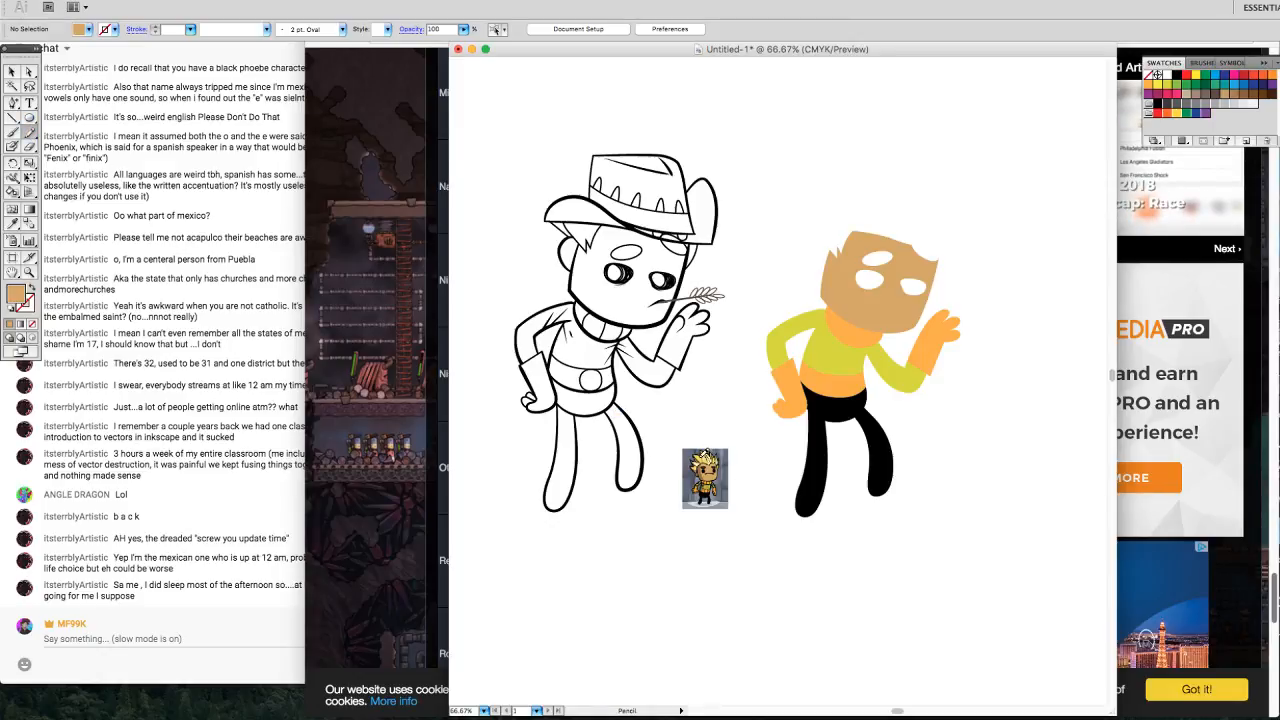
Sample the yellow hair color from the reference image and fill the copied figure's hair and entire hat area with it using Live Paint.
left_click(13, 192)
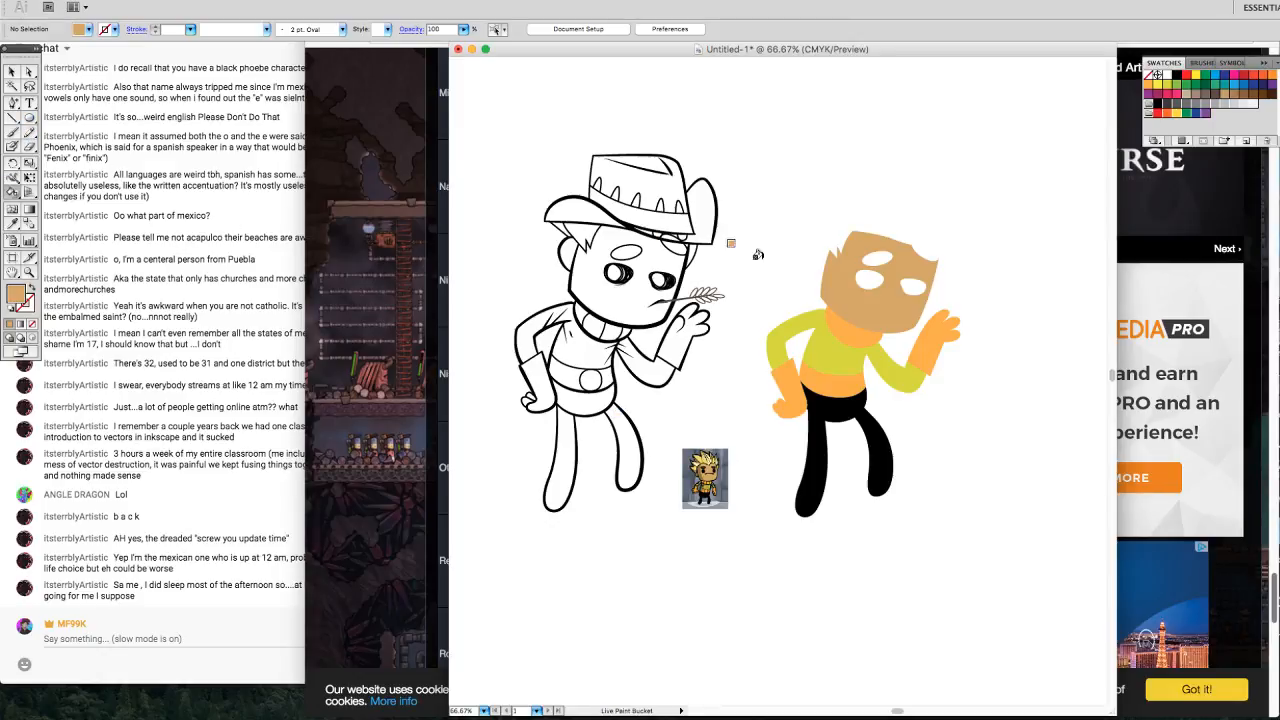
left_click(827, 237)
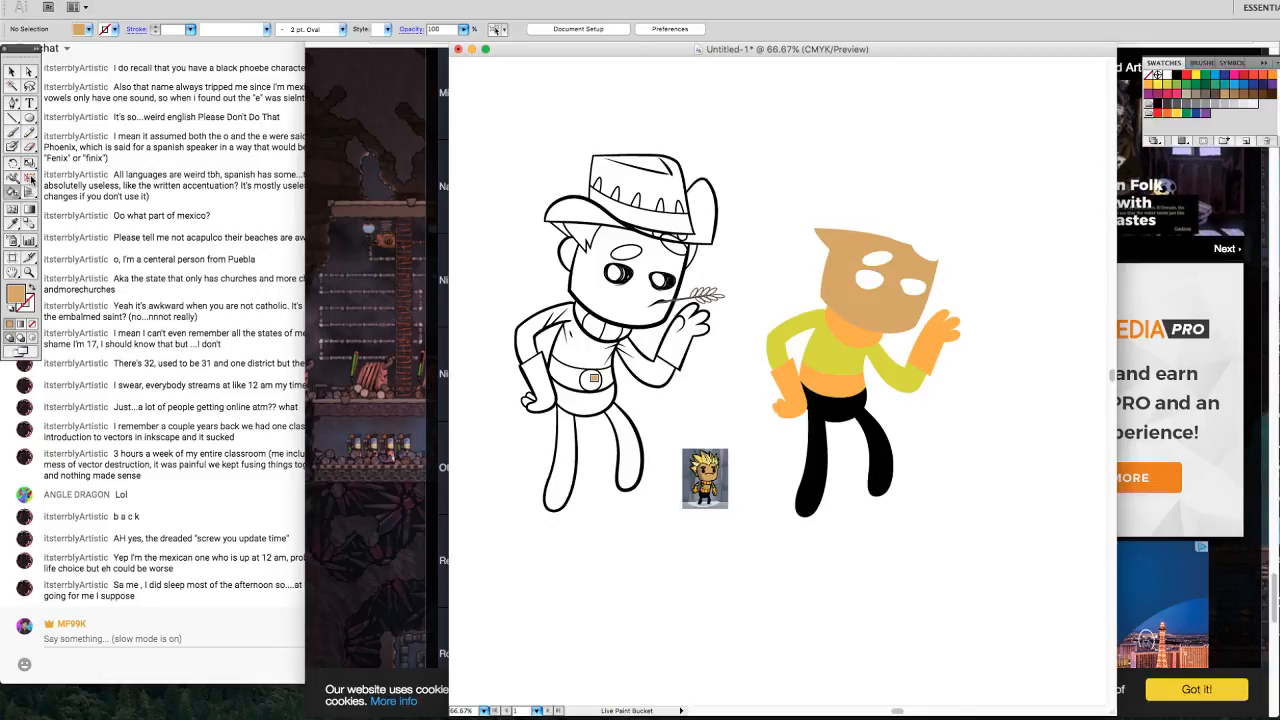
key("i")
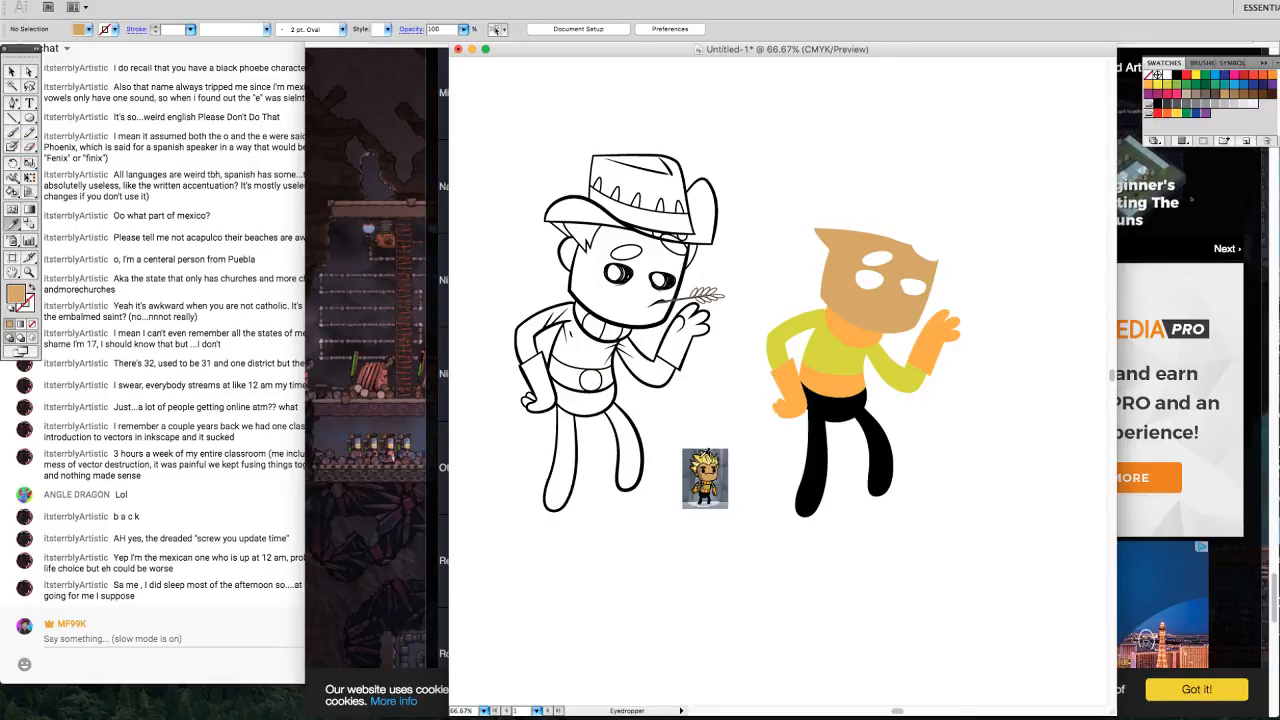
left_click(706, 462)
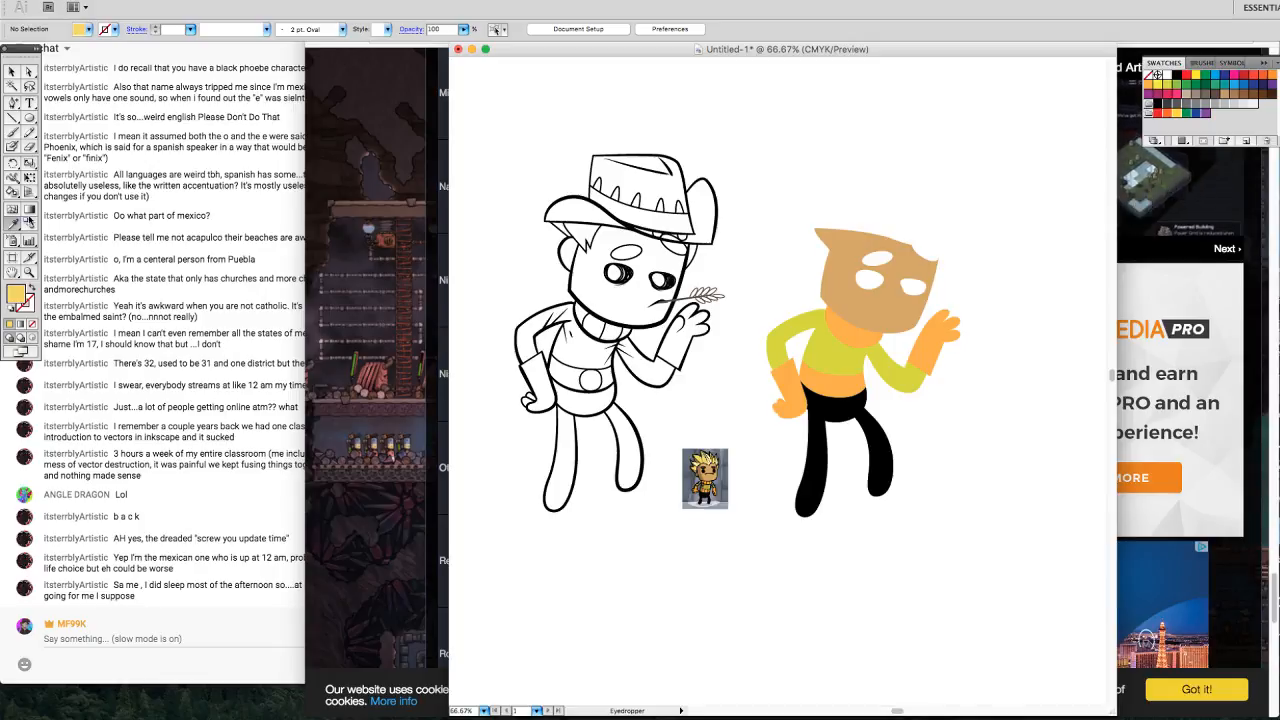
left_click(12, 191)
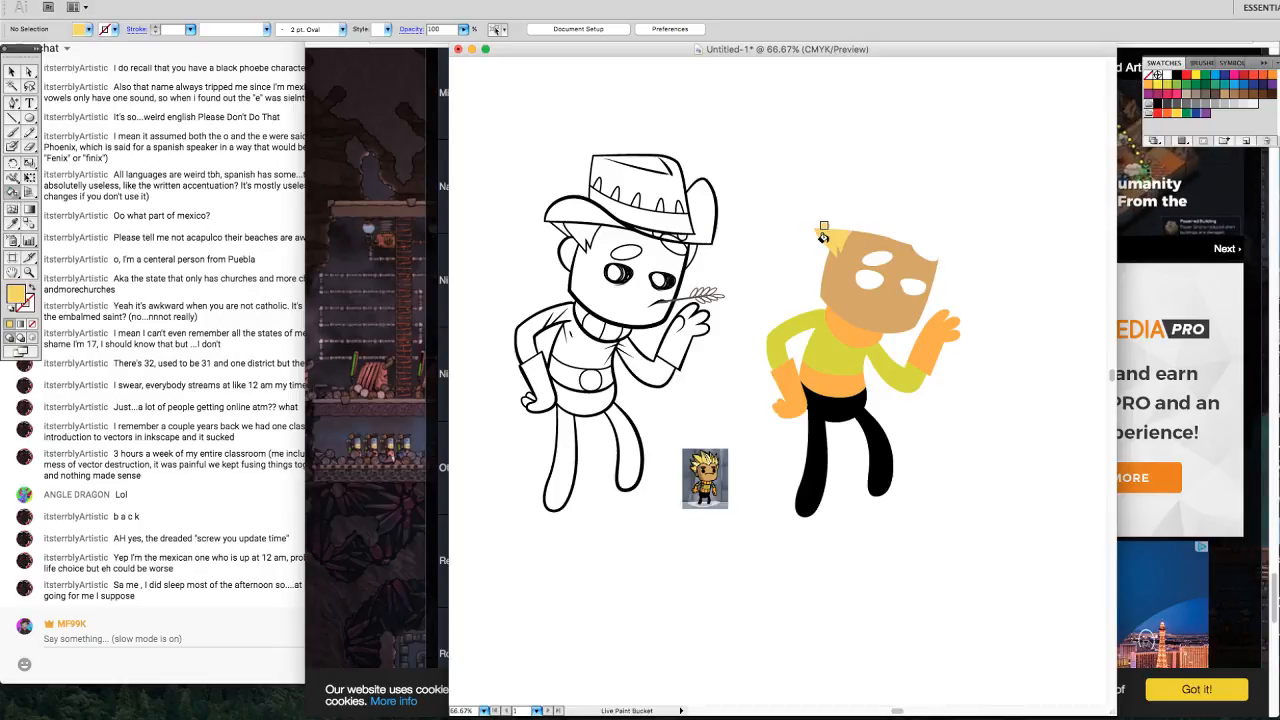
left_click(824, 236)
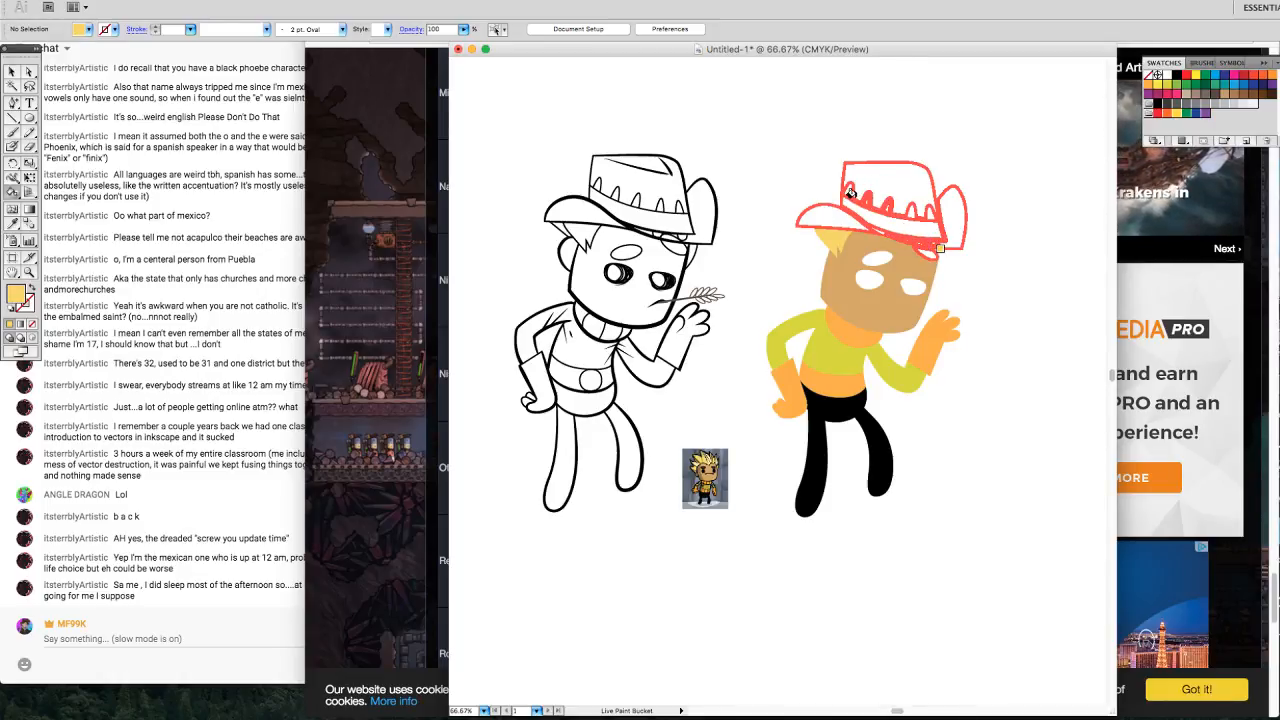
mouse_move(876, 229)
left_mouse_down()
mouse_move(805, 216)
mouse_move(816, 243)
mouse_move(898, 218)
mouse_move(925, 230)
mouse_move(942, 247)
mouse_move(933, 280)
mouse_move(954, 233)
mouse_move(888, 214)
mouse_move(978, 240)
left_mouse_up()
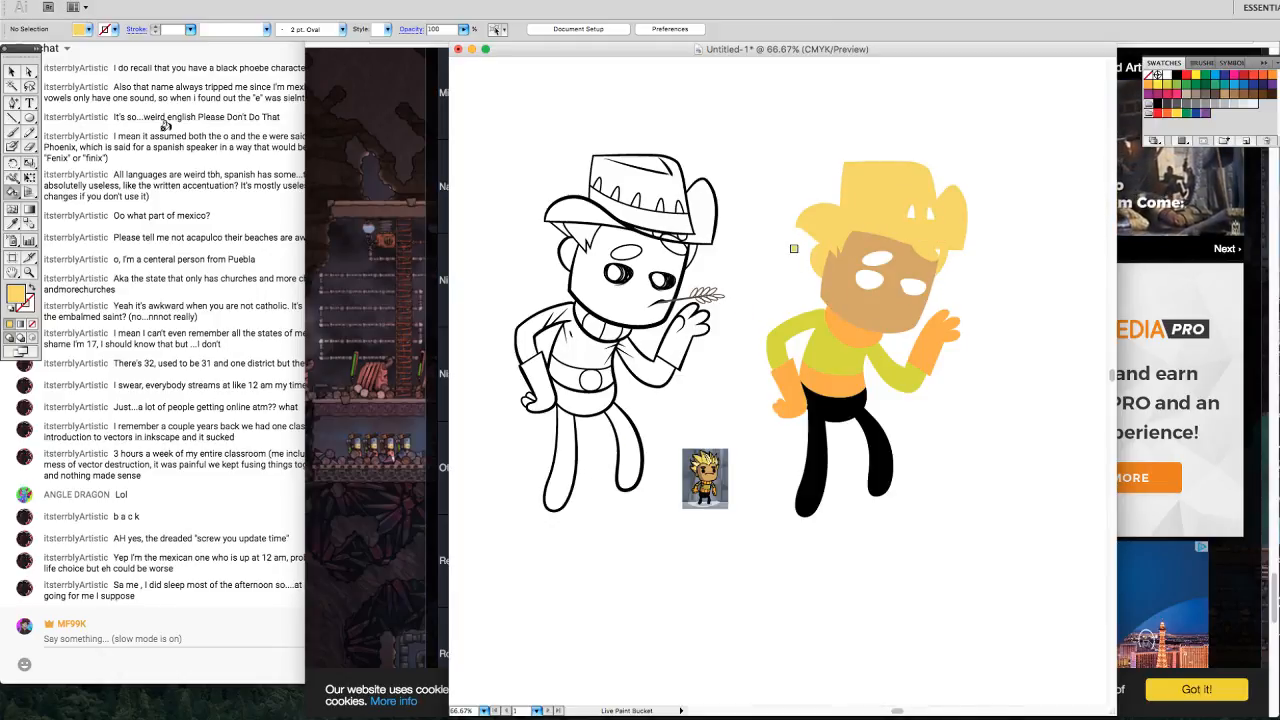
Sample the tan skin color from the copied figure's face and fill the ear with it.
left_click(22, 138)
left_click(13, 224)
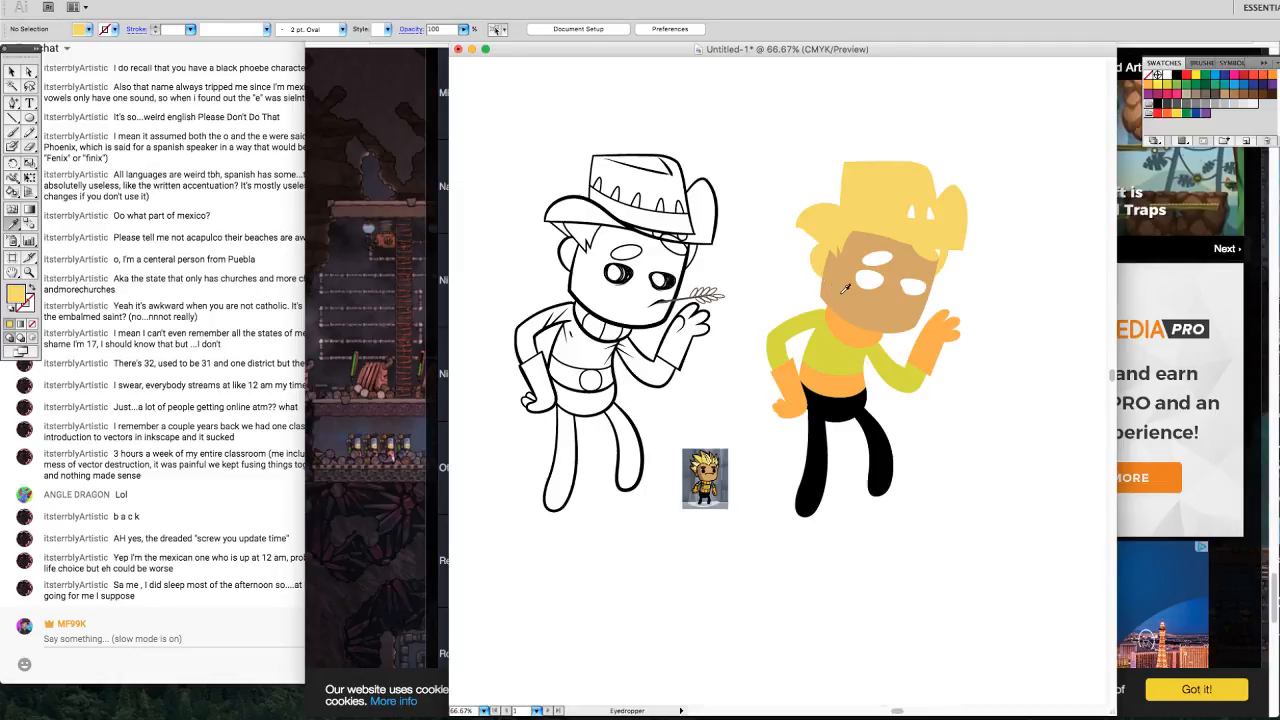
left_click(844, 288)
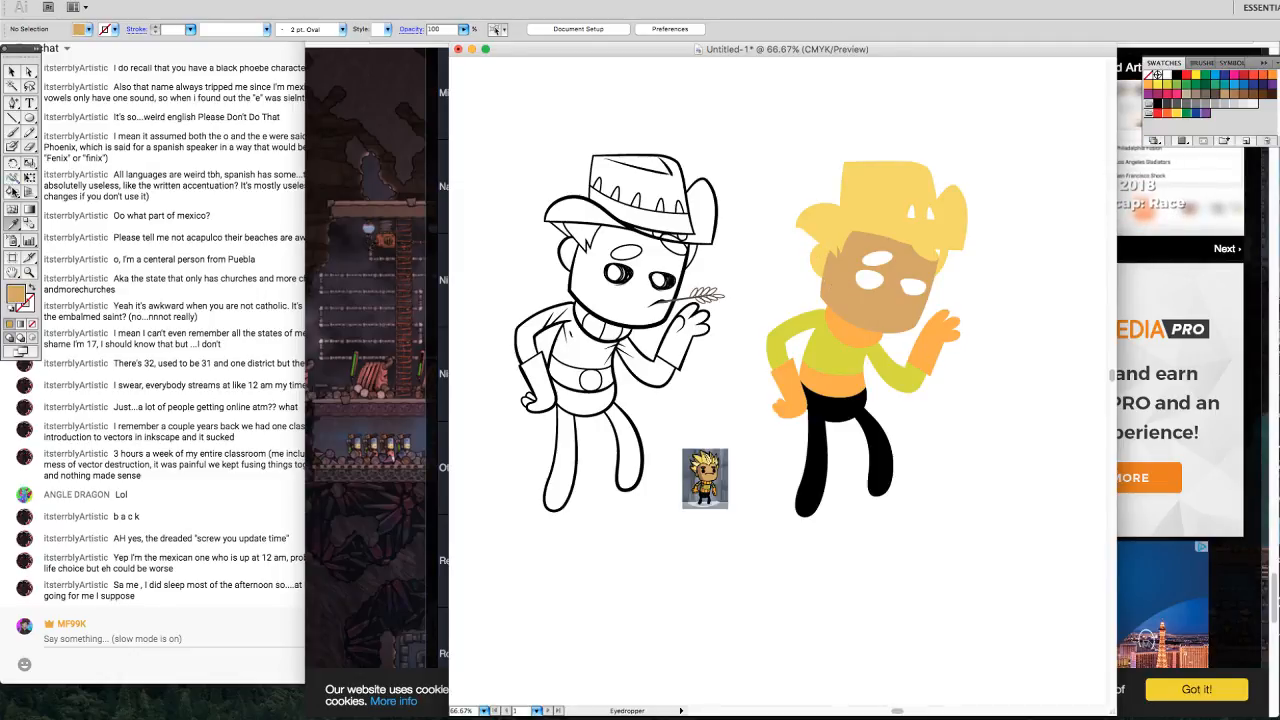
left_click(13, 190)
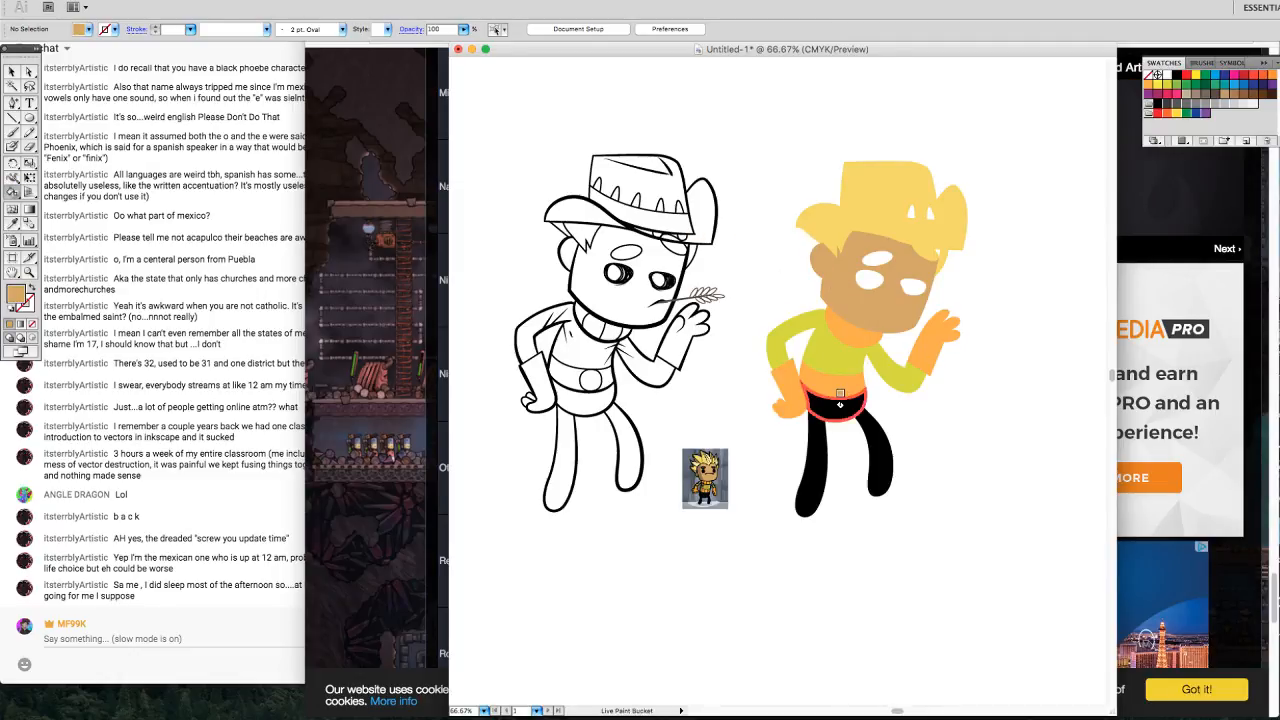
left_click(817, 272)
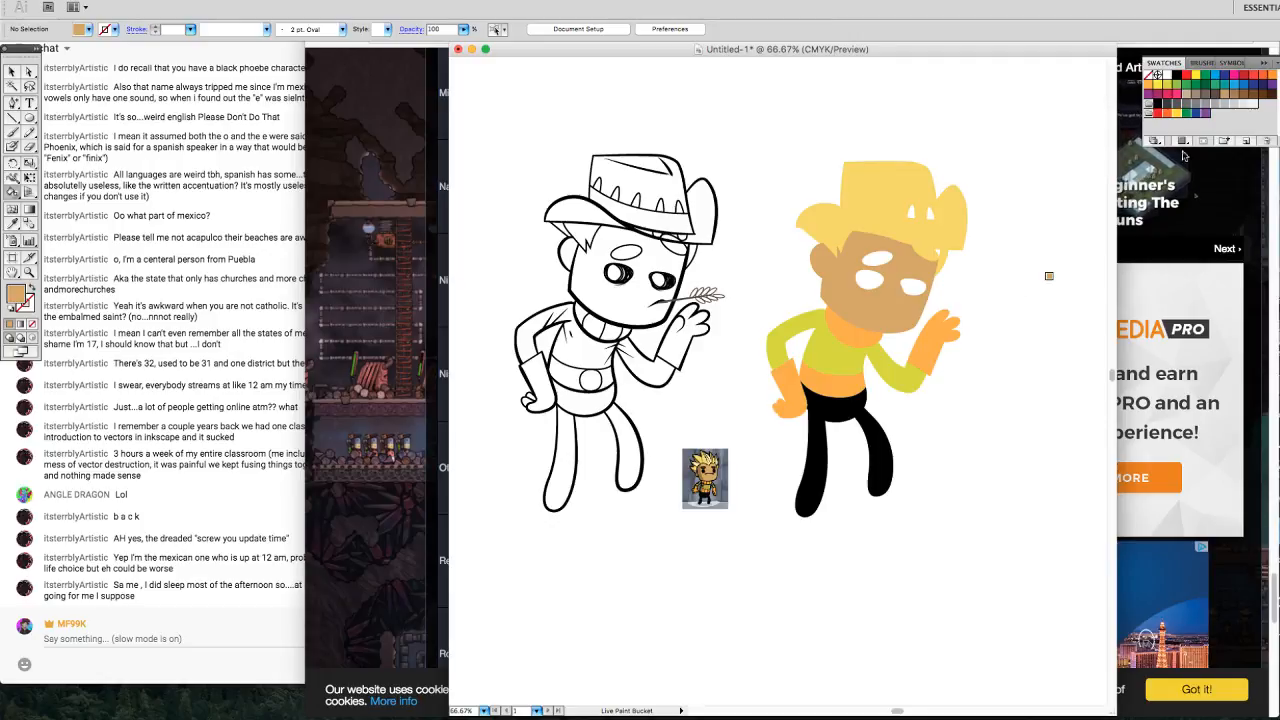
Fill both eyes of the copied figure with a gray swatch, keeping the surrounding face tan.
left_click(1215, 104)
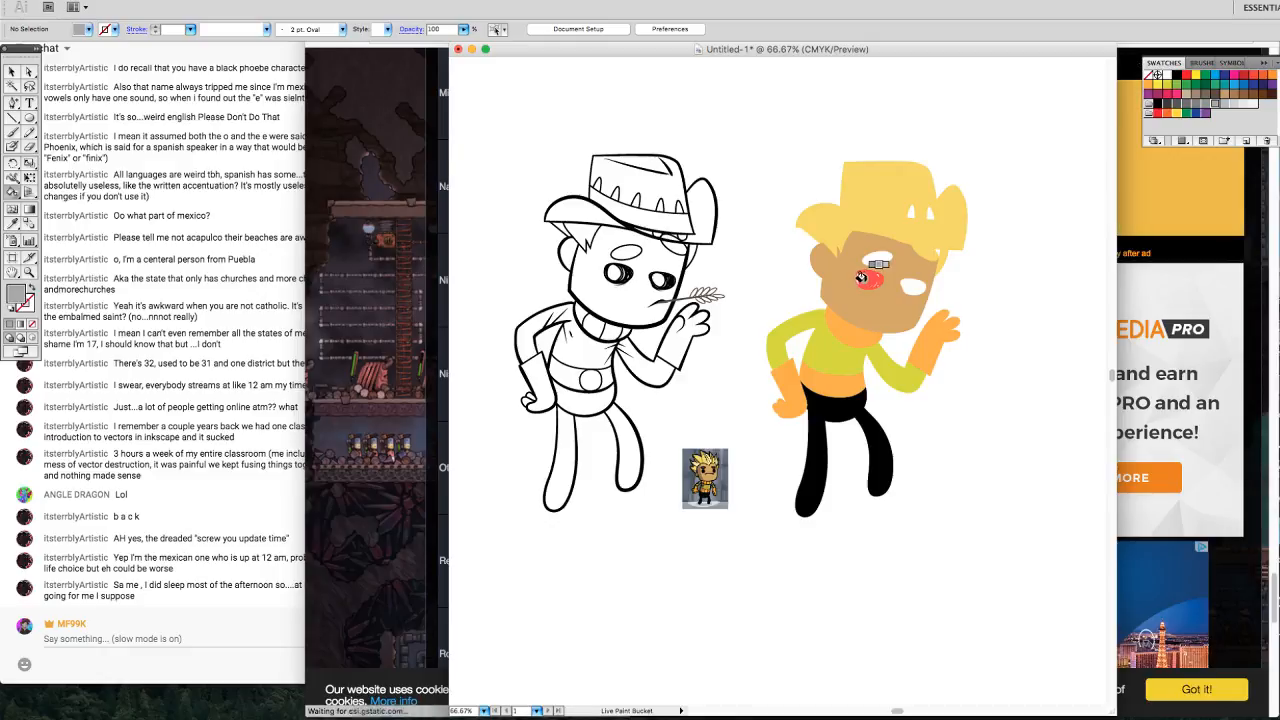
left_click(862, 278)
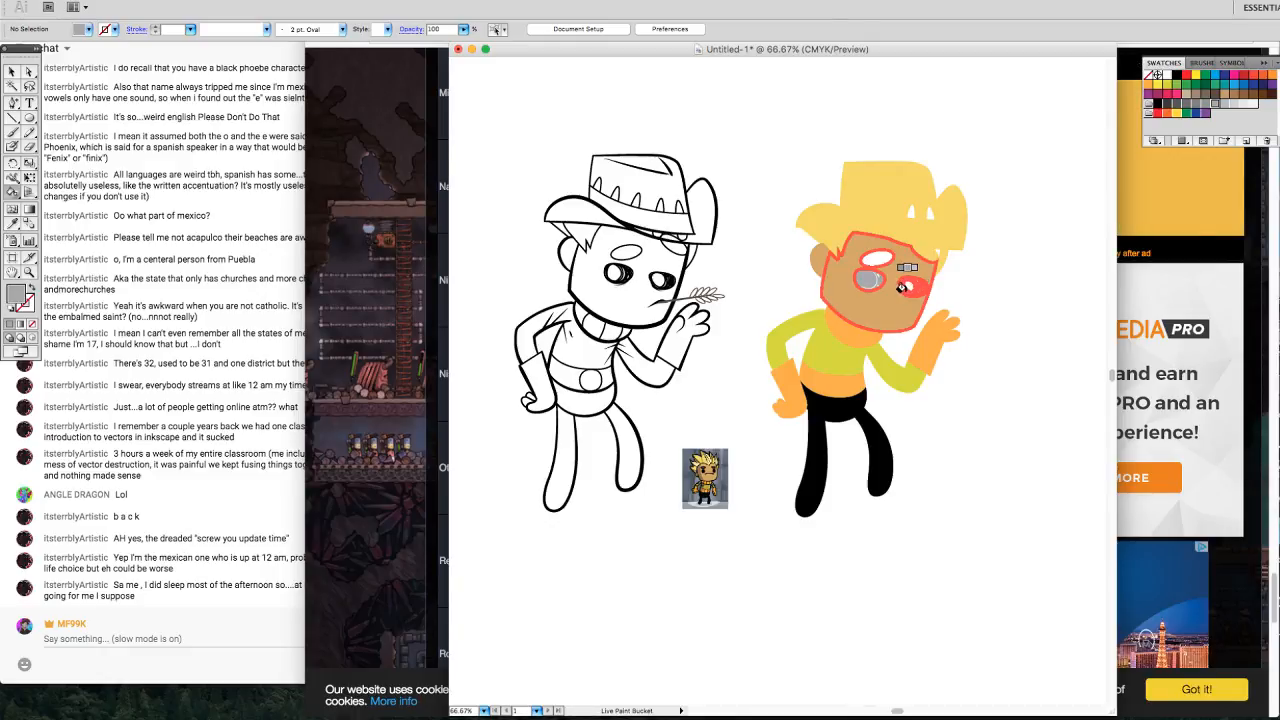
left_click(863, 282)
left_click(860, 277)
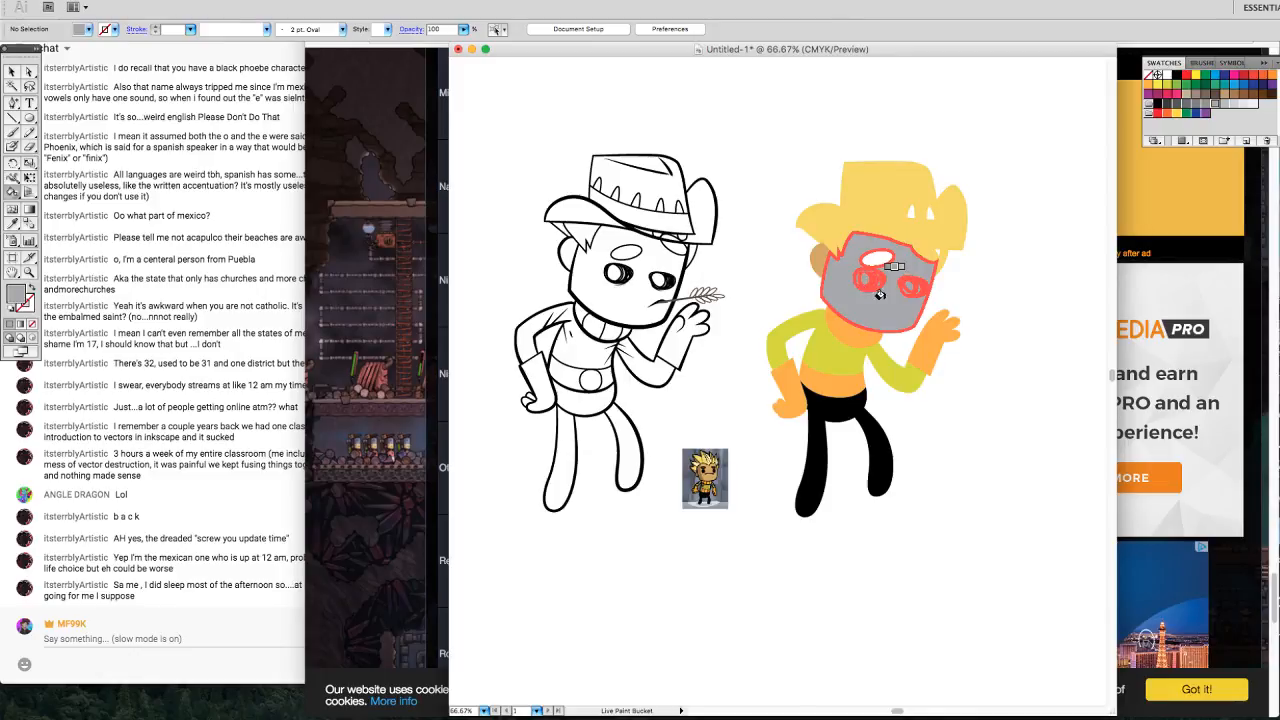
left_click(878, 291)
left_click(910, 287)
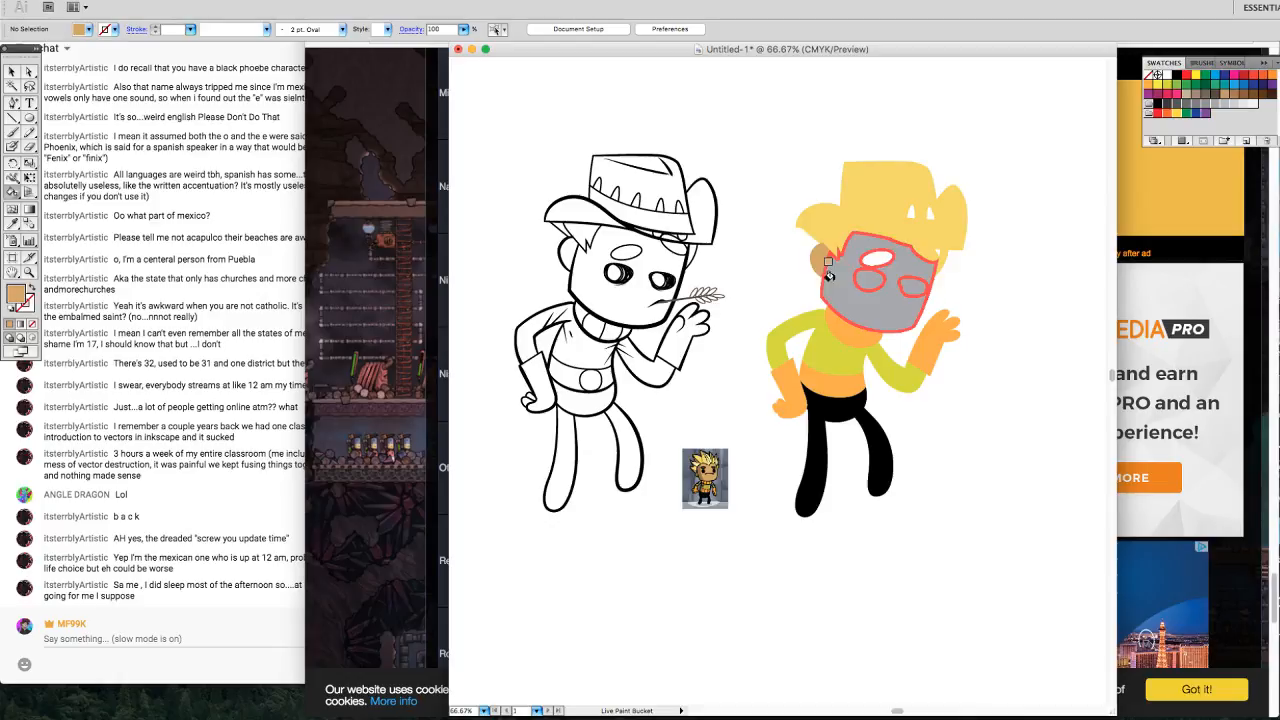
left_click(827, 254)
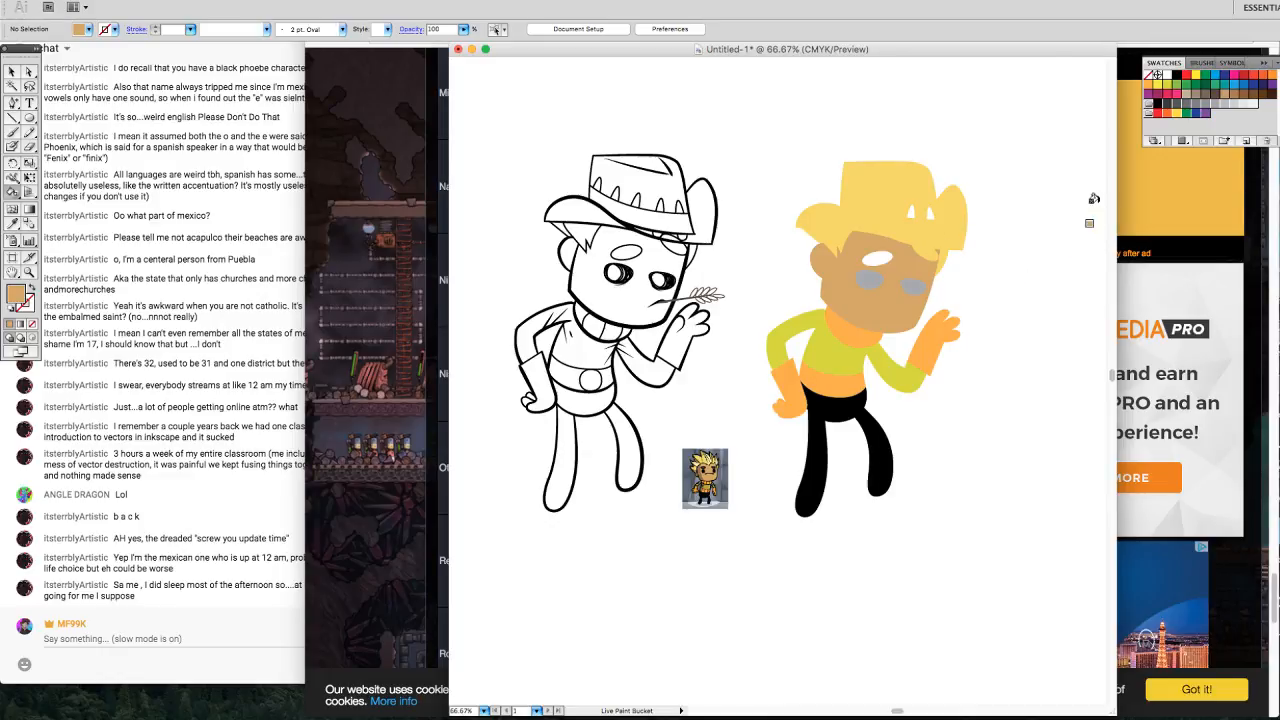
Fill the hat's front brim with dark gray-brown, and its crown, band and turned-up side brim with gray-brown shades.
left_click(1206, 102)
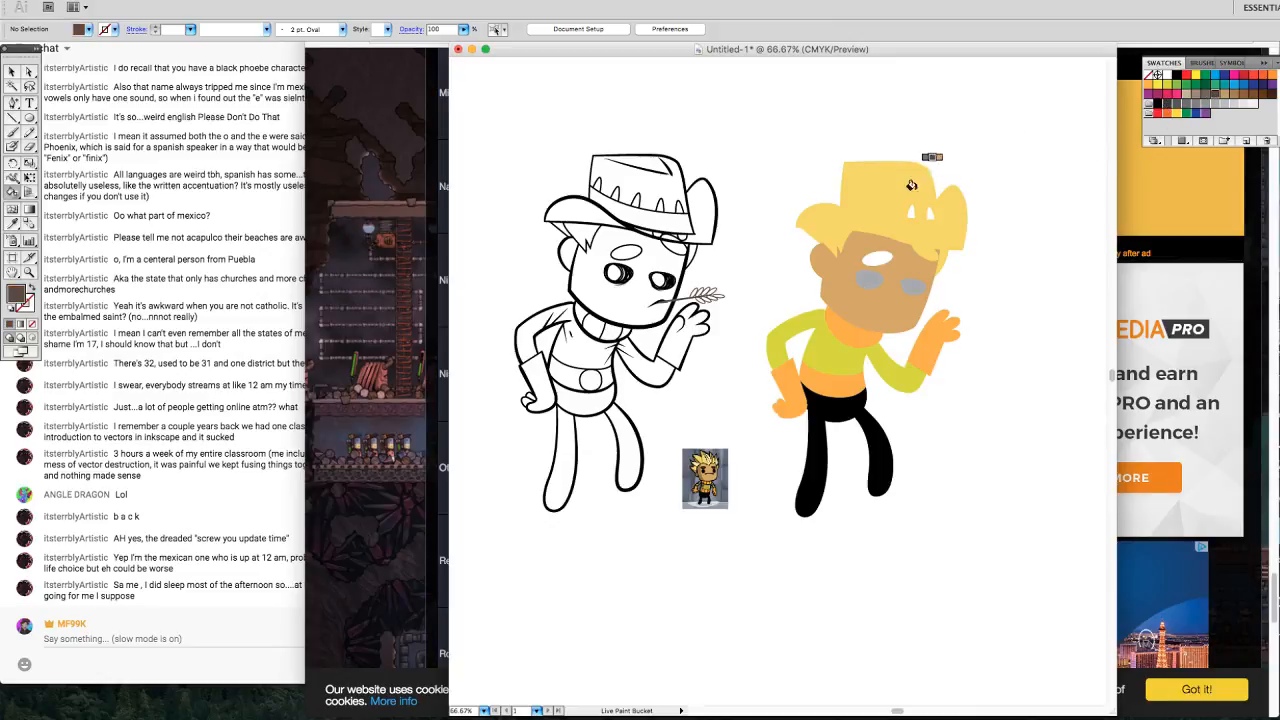
left_click(863, 220)
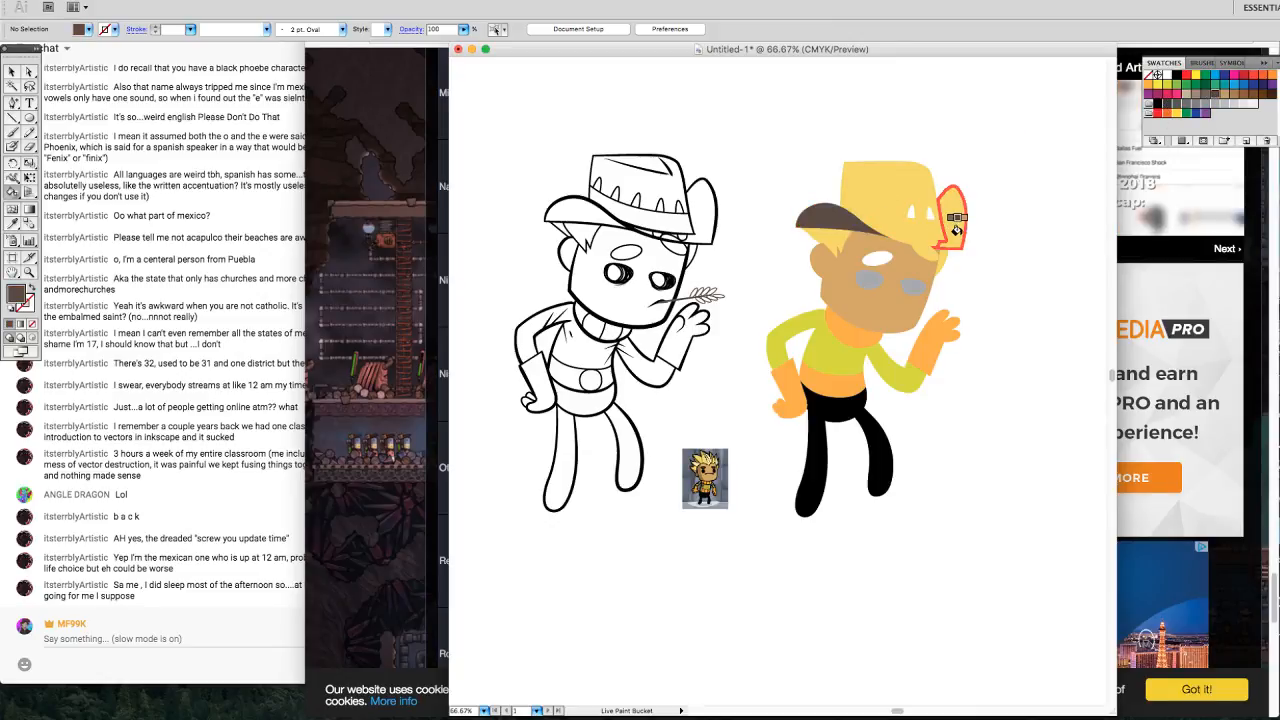
left_click(948, 218)
left_click(890, 190)
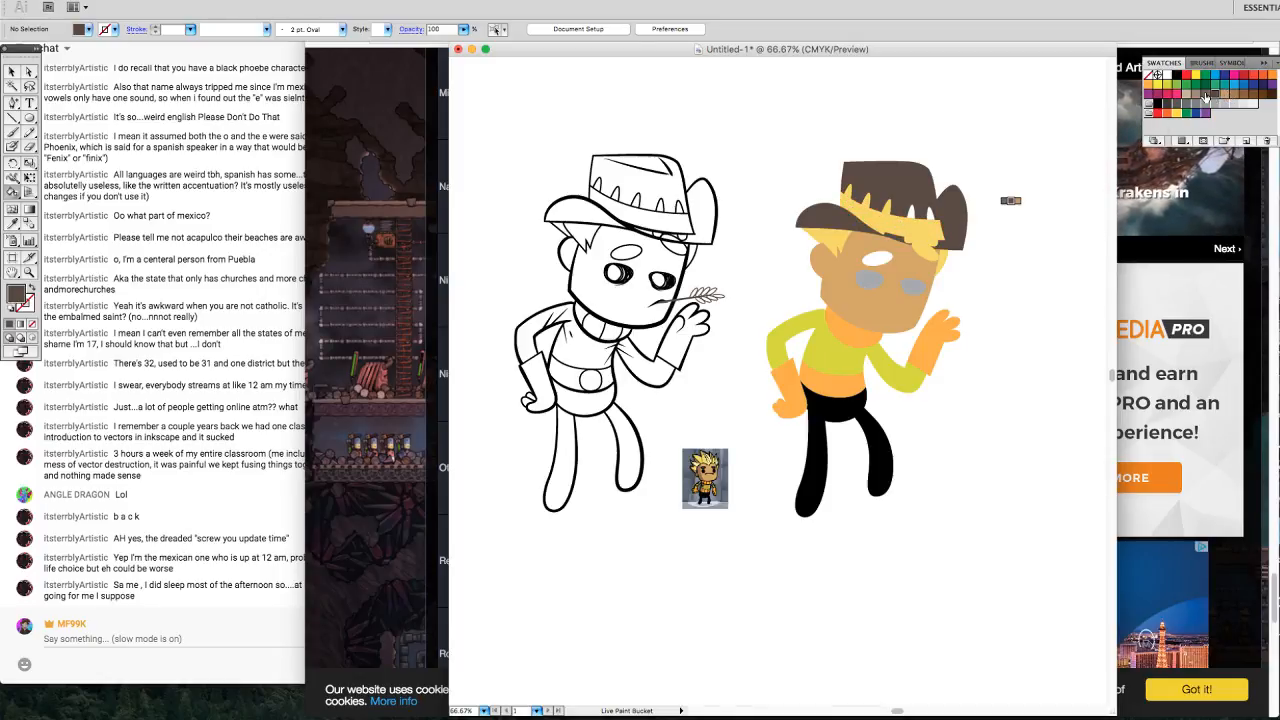
left_click(1206, 94)
left_click(882, 190)
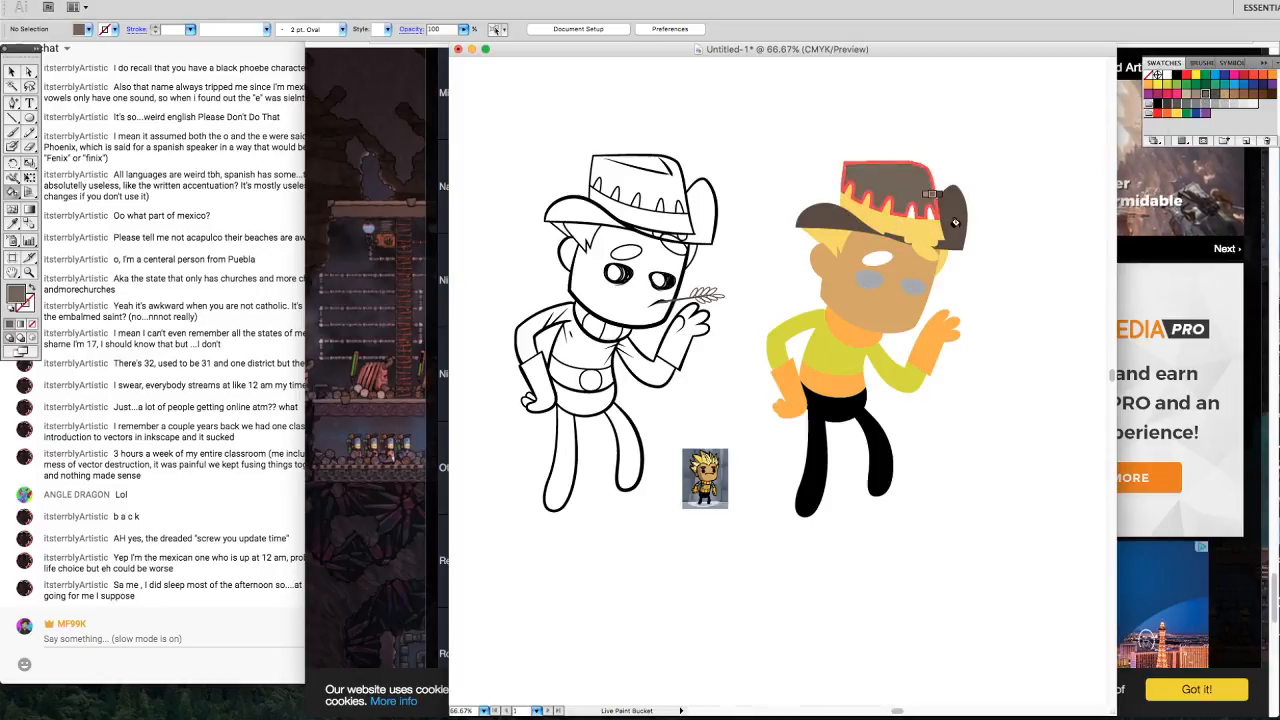
left_click(955, 215)
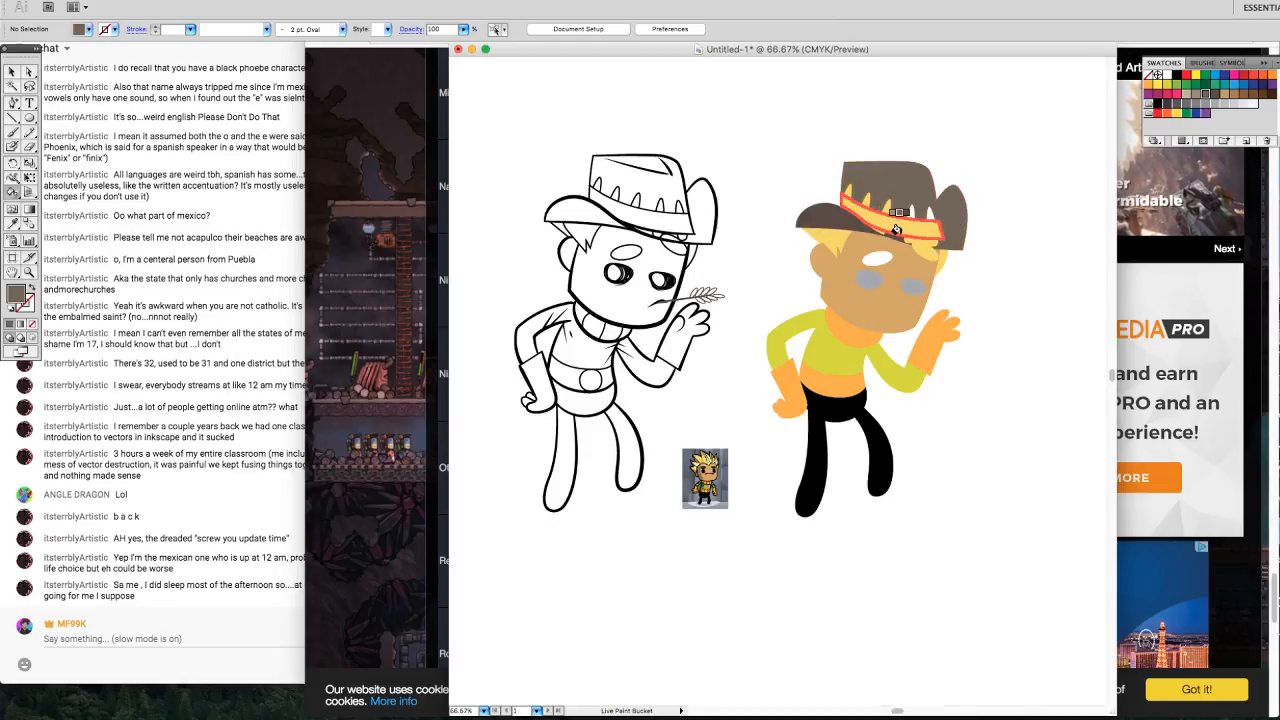
Fill the row of small triangles along the hat band with the darkest brown swatch.
left_click(1271, 95)
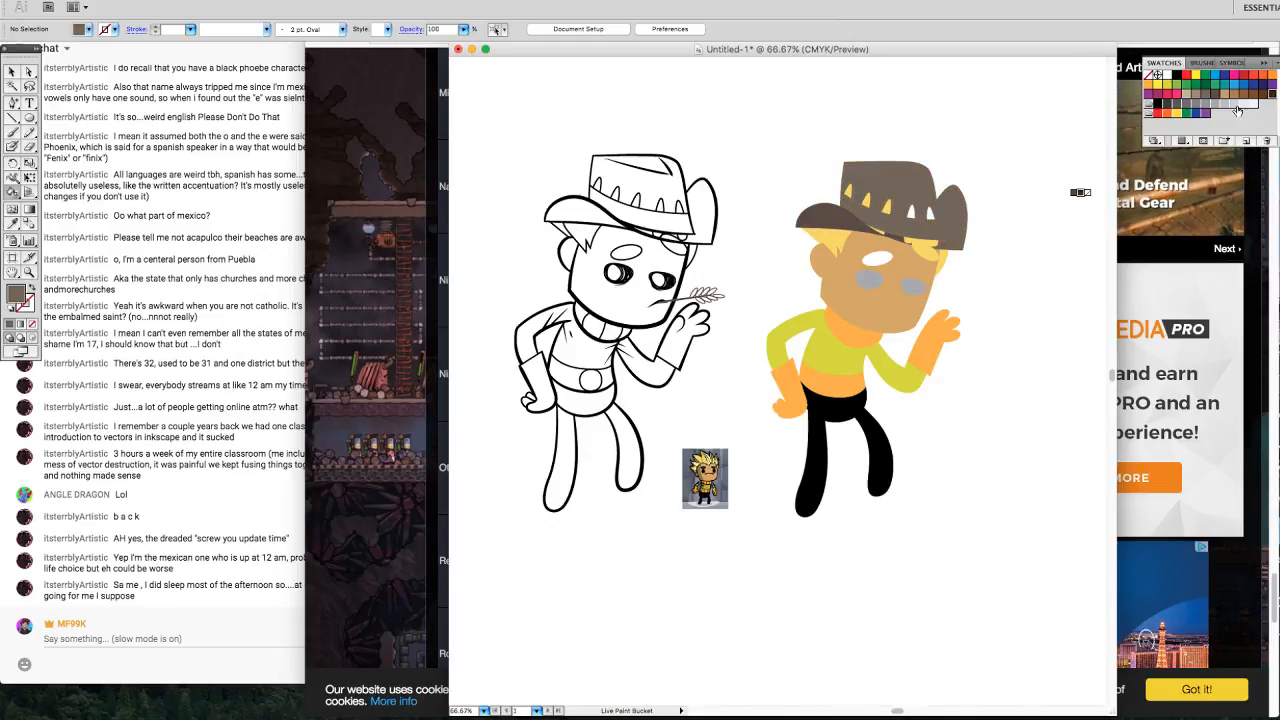
left_click(886, 207)
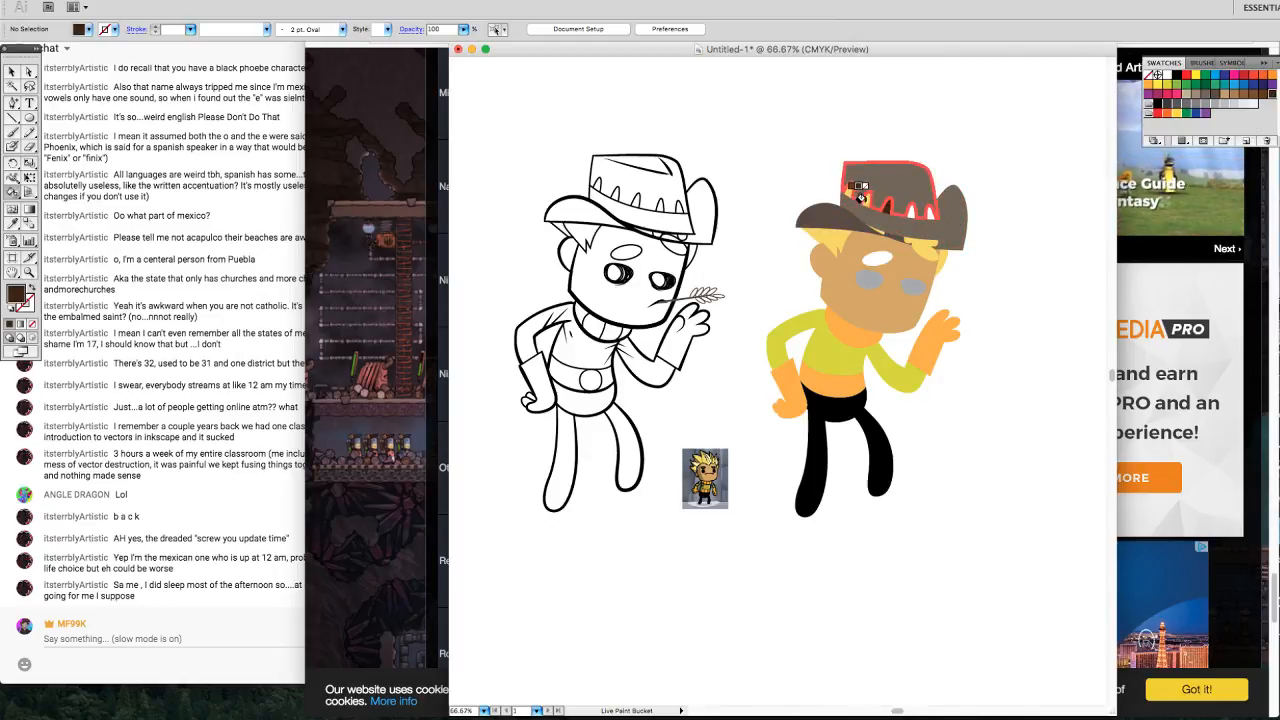
left_click(860, 192)
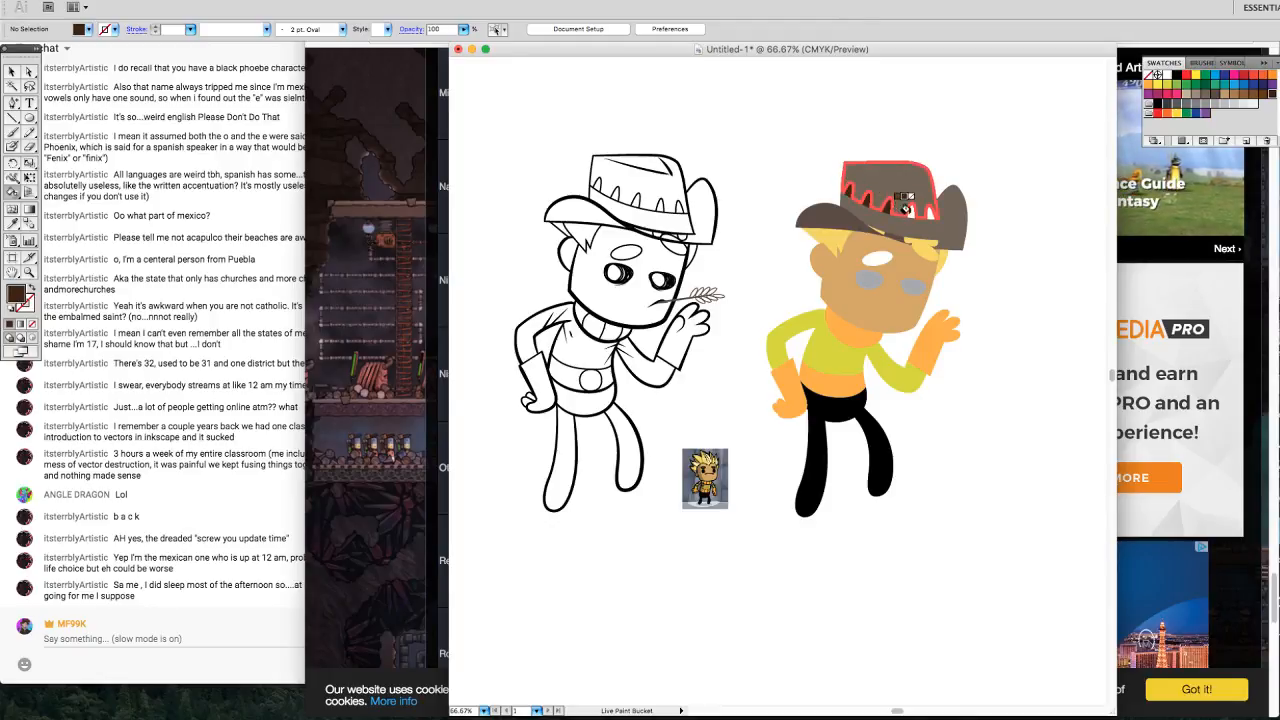
left_click(913, 205)
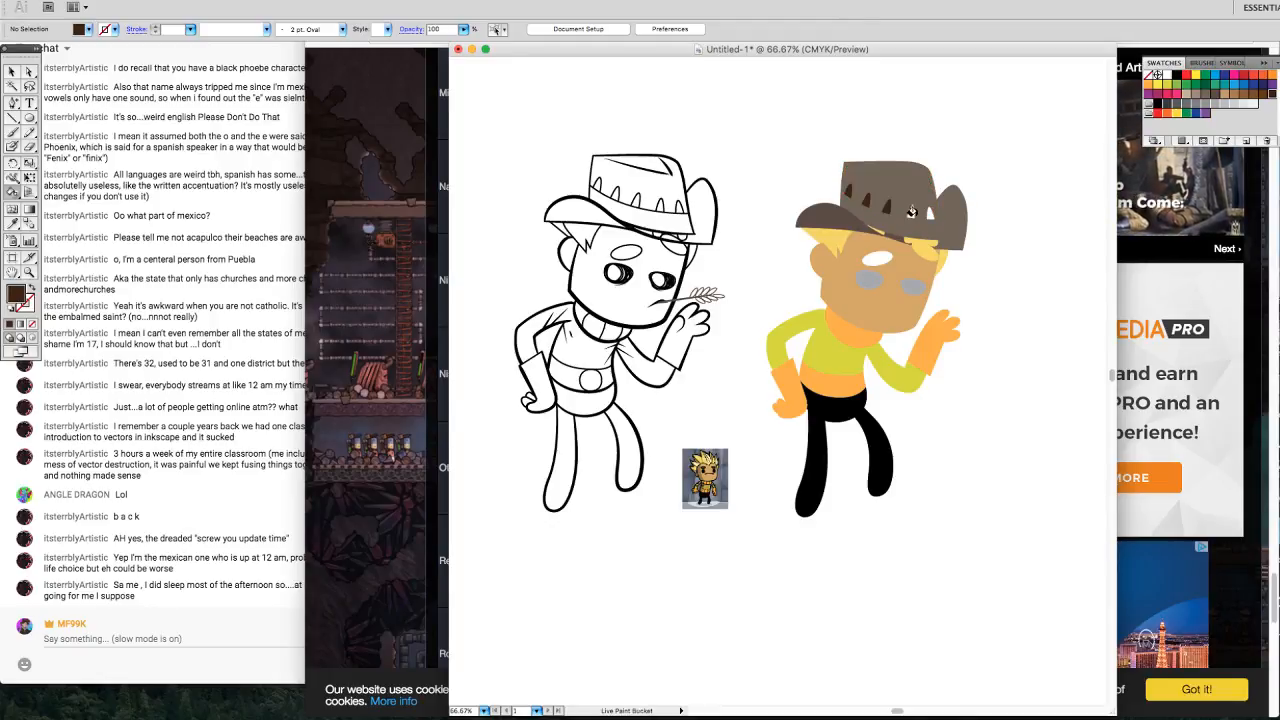
key("super+z")
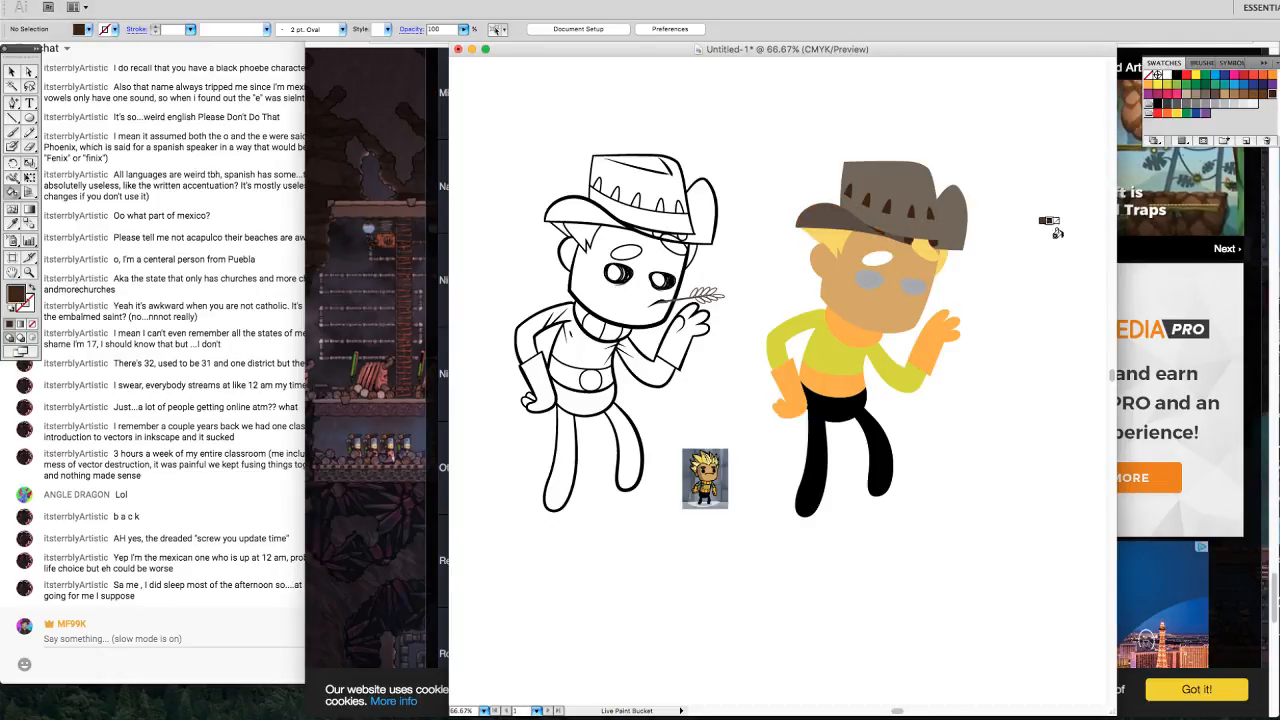
Fill the hat band with light brown and the crown and turned-up side brim with medium brown.
left_click(1233, 95)
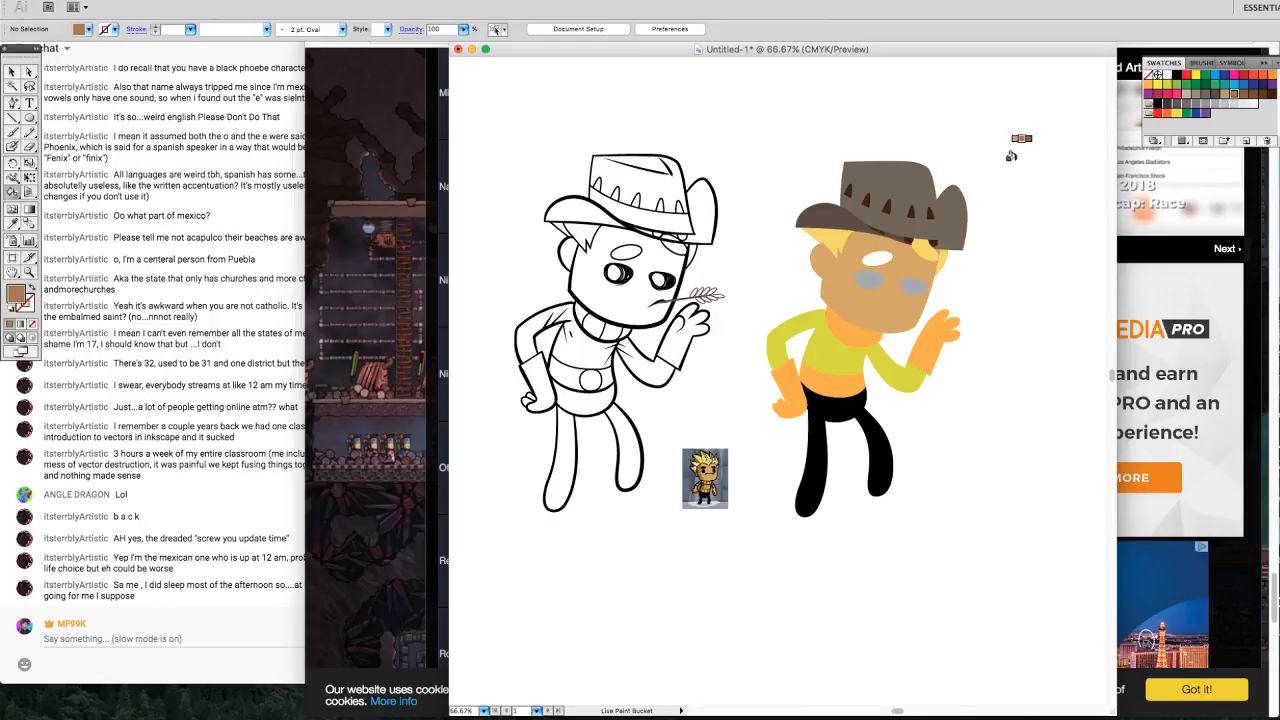
left_click(902, 212)
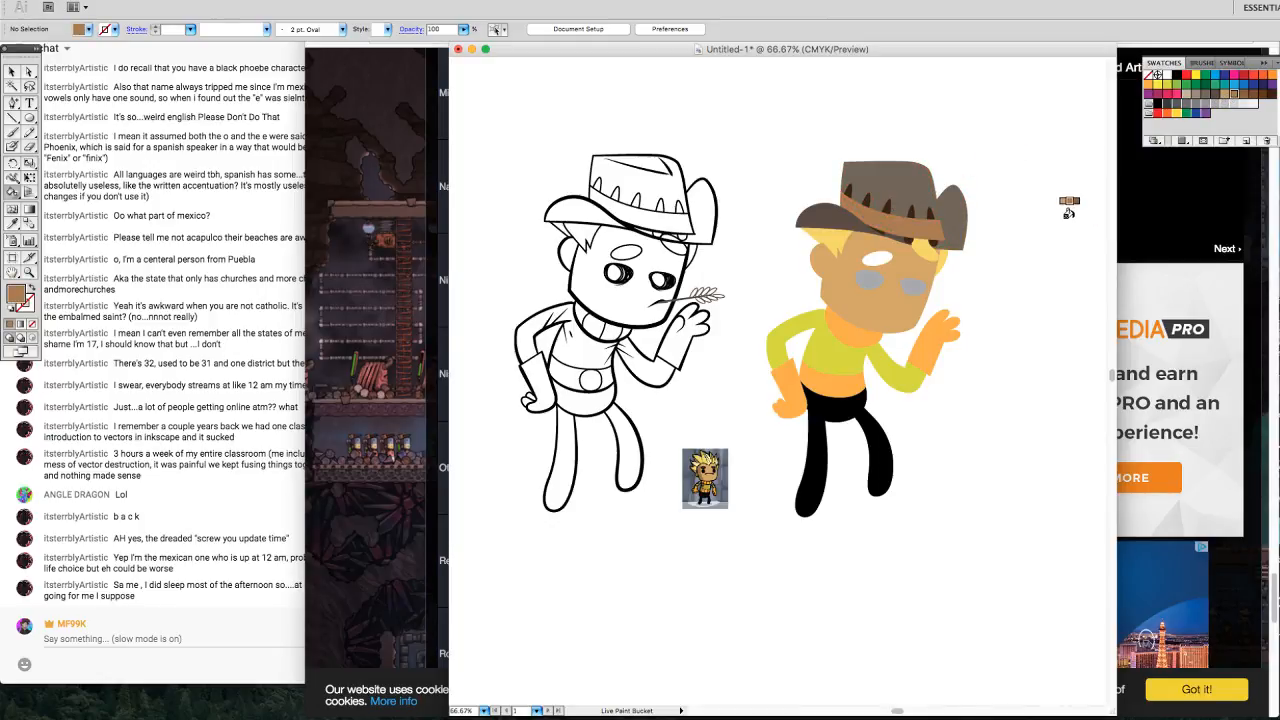
left_click(956, 225, "alt")
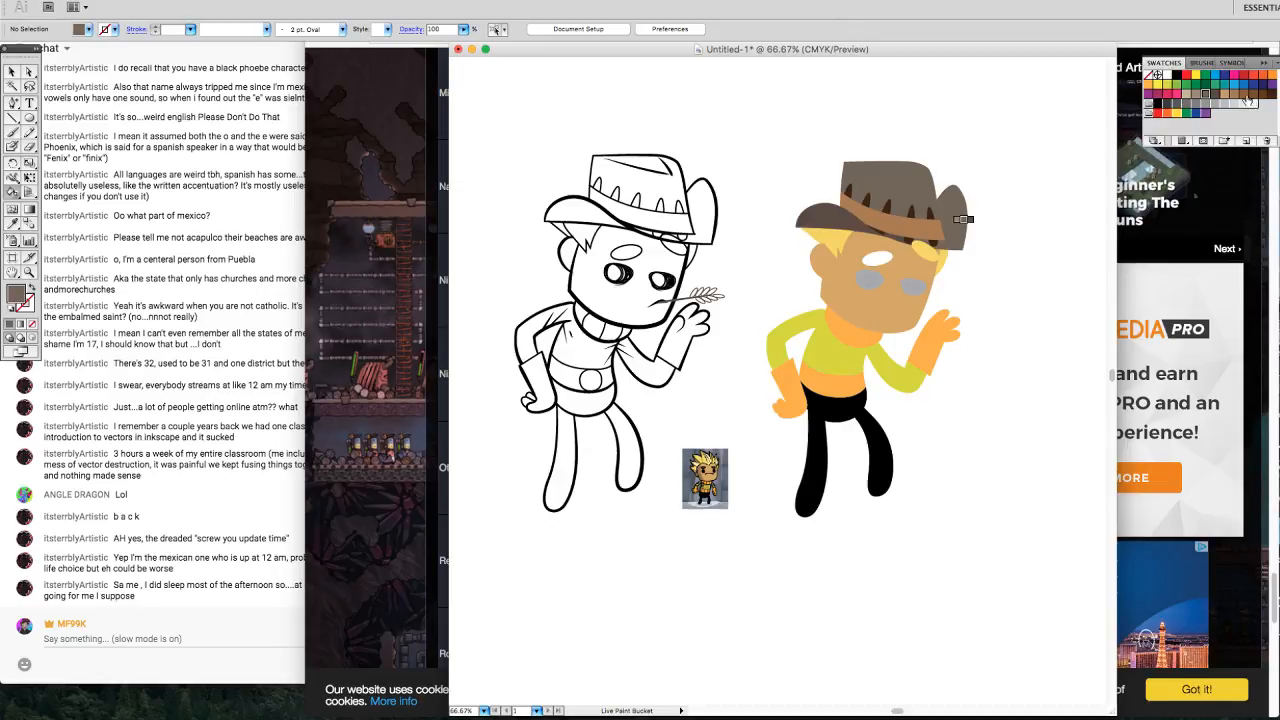
left_click(1245, 95)
left_click(938, 168)
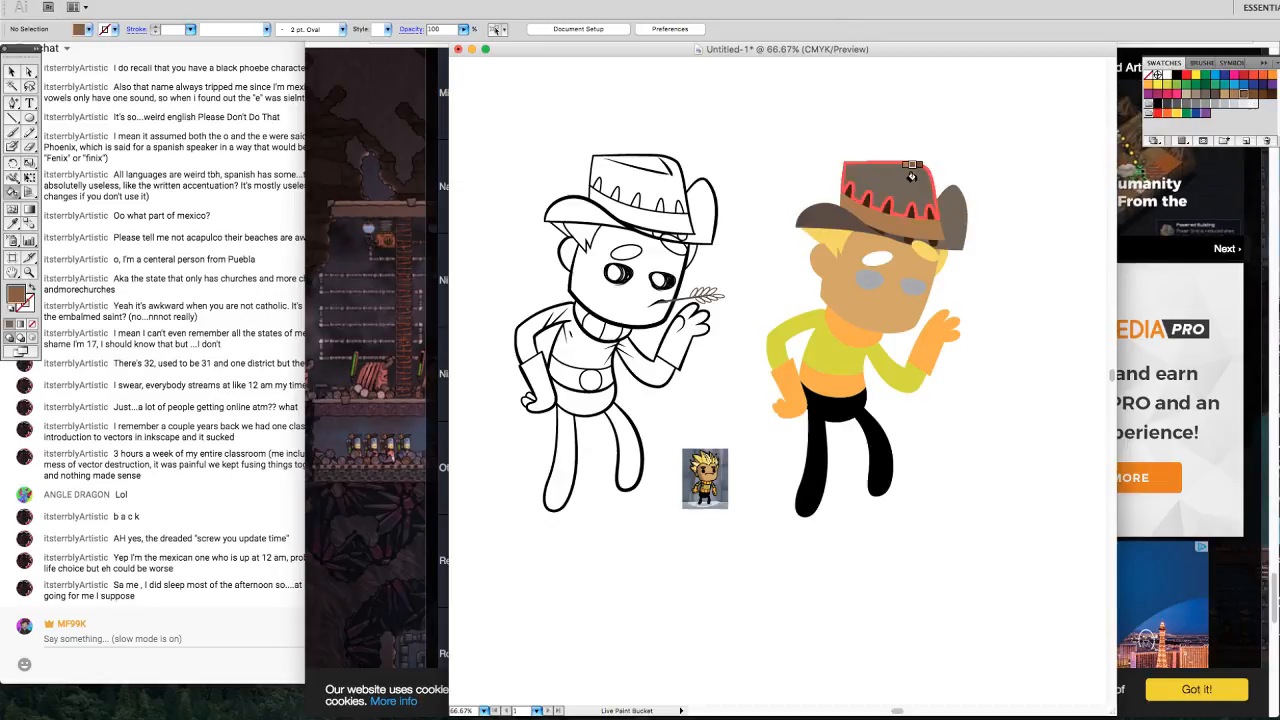
left_click(900, 222)
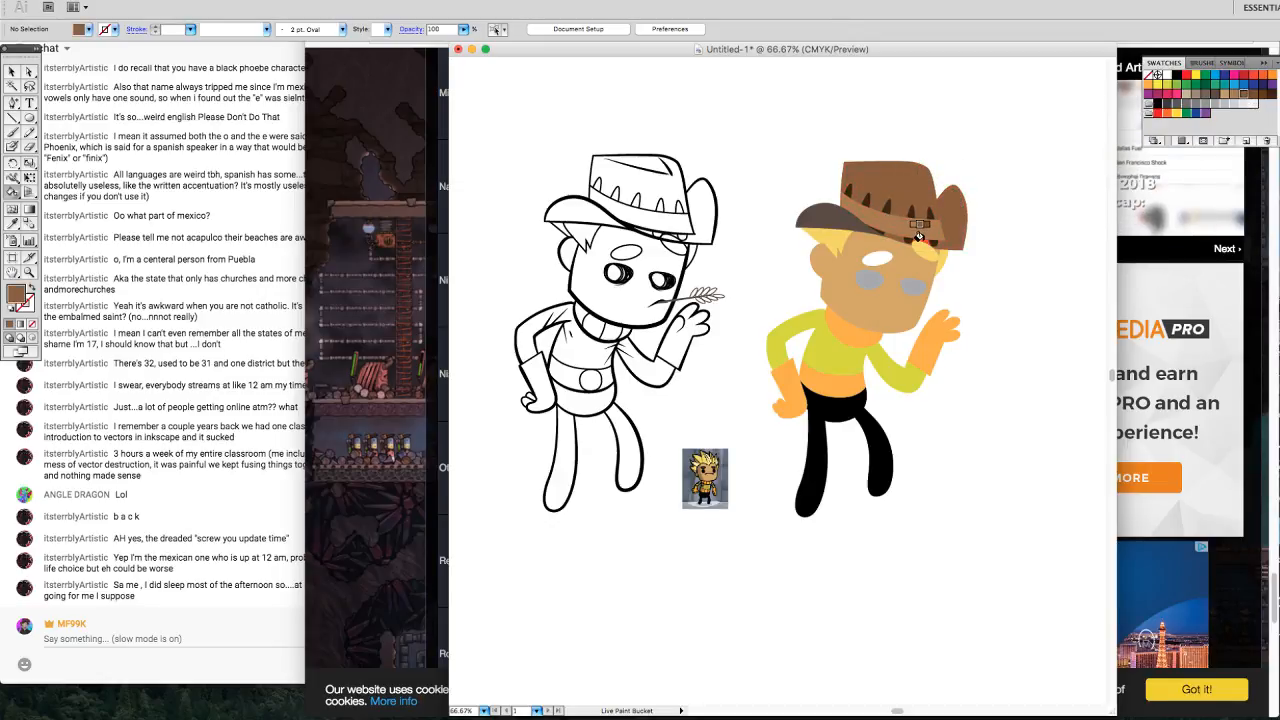
Fill the hat's front brim with a dark brown swatch, keeping the hair beneath it yellow.
left_click(1252, 94)
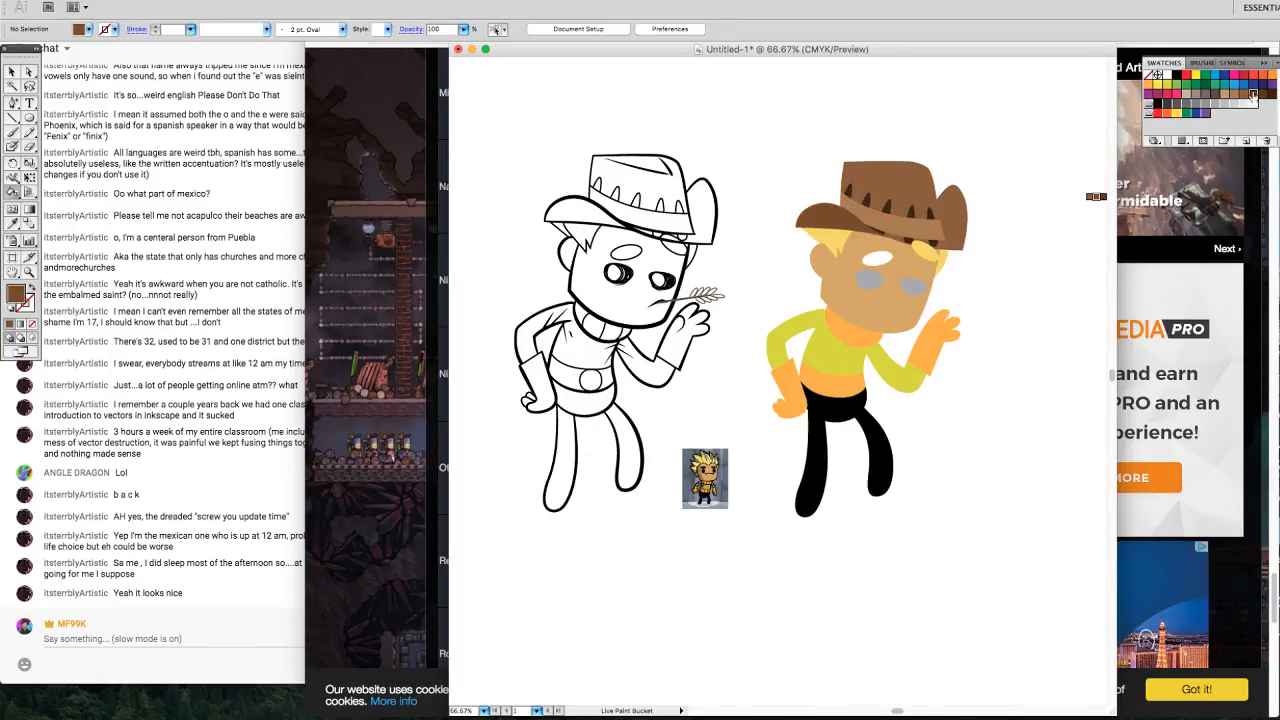
left_click(1263, 96)
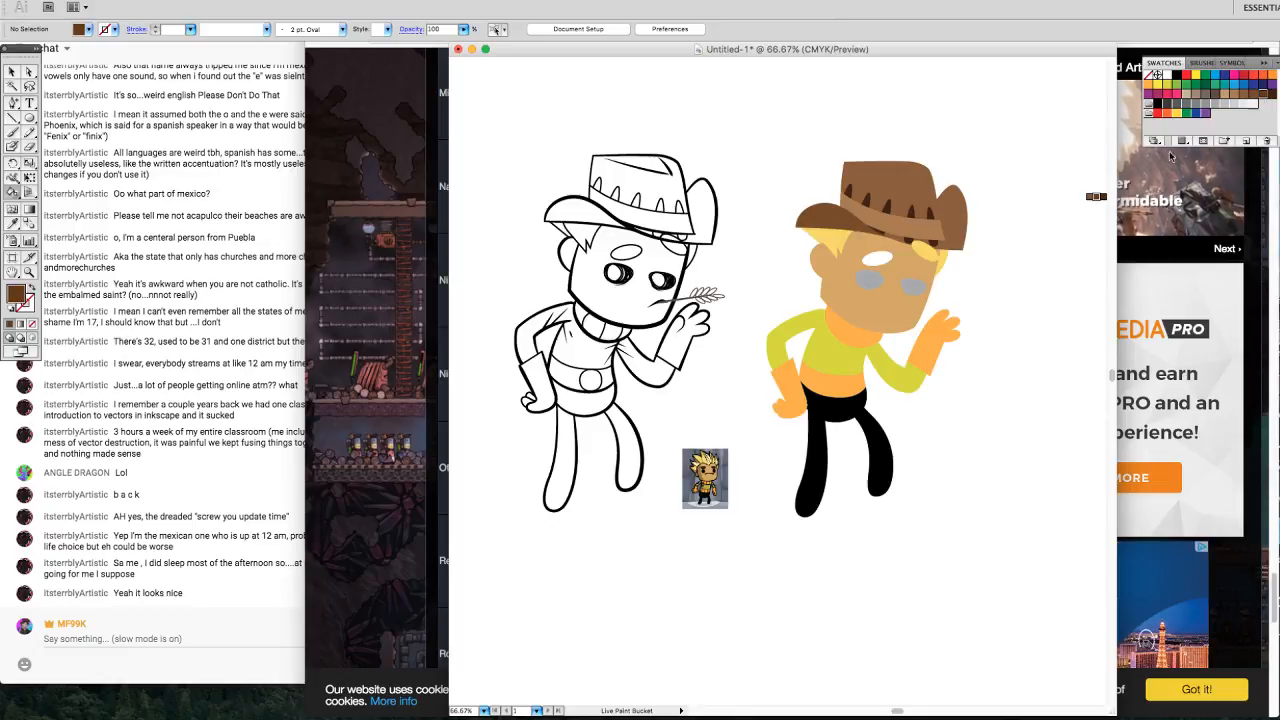
left_click(836, 231)
key("super+z")
left_click(836, 214)
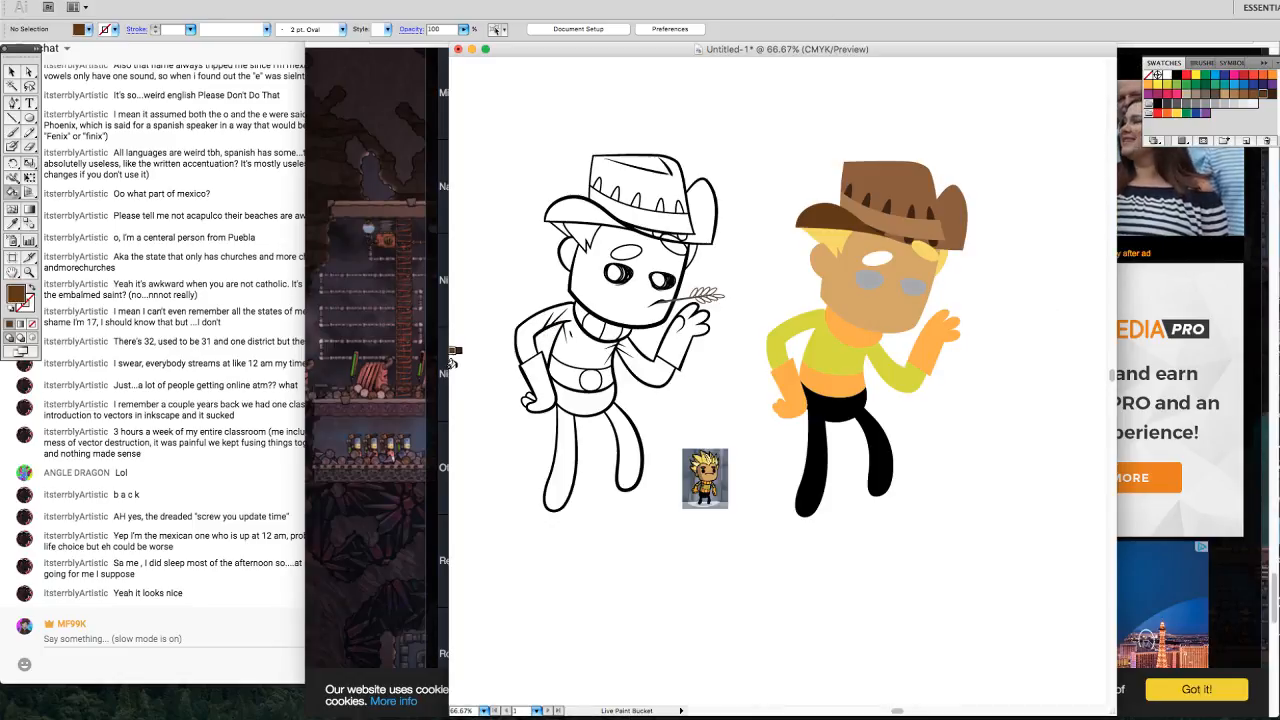
left_click(12, 70)
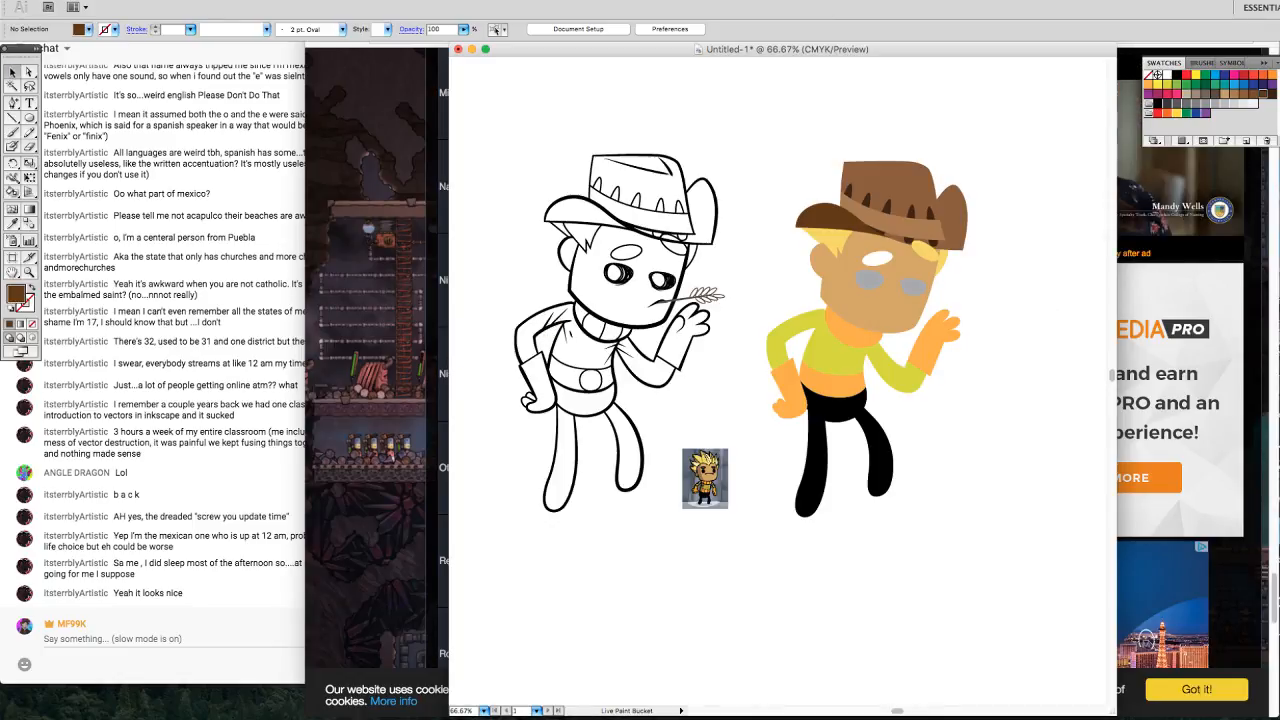
Fill the line-art character's eyebrow beneath the hat brim with a dark gray swatch.
left_click(667, 245)
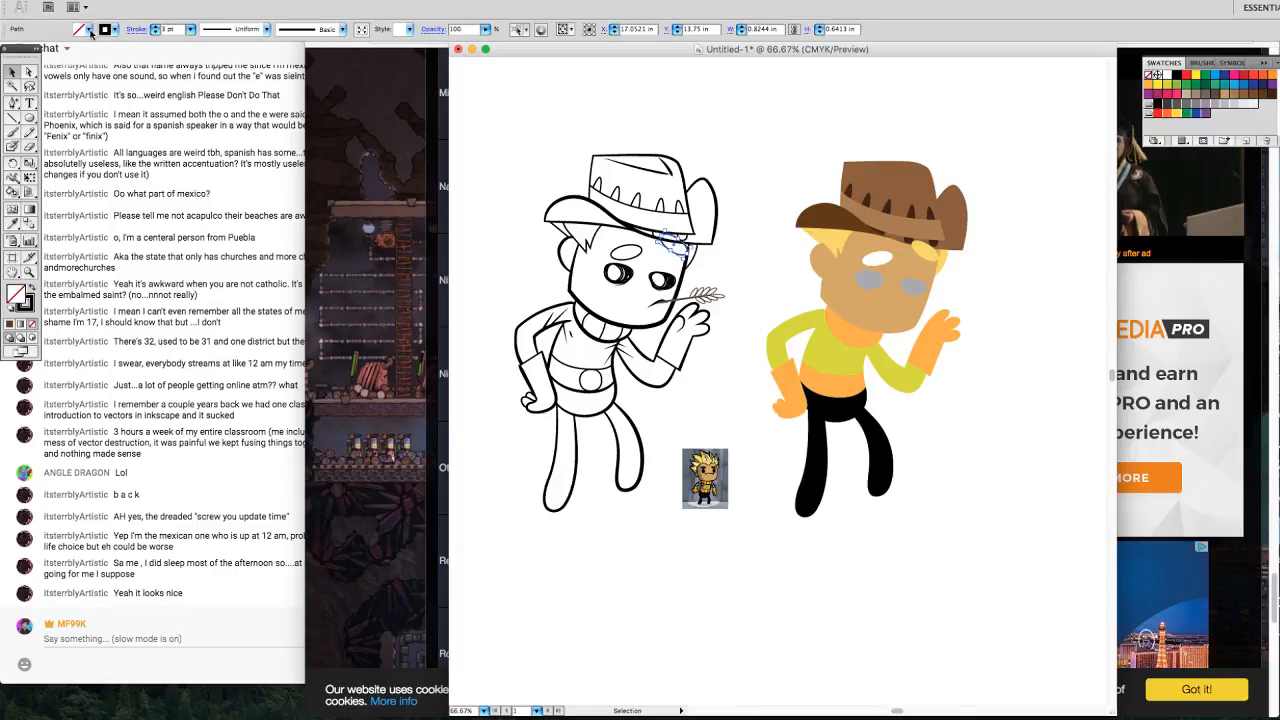
left_click(91, 31)
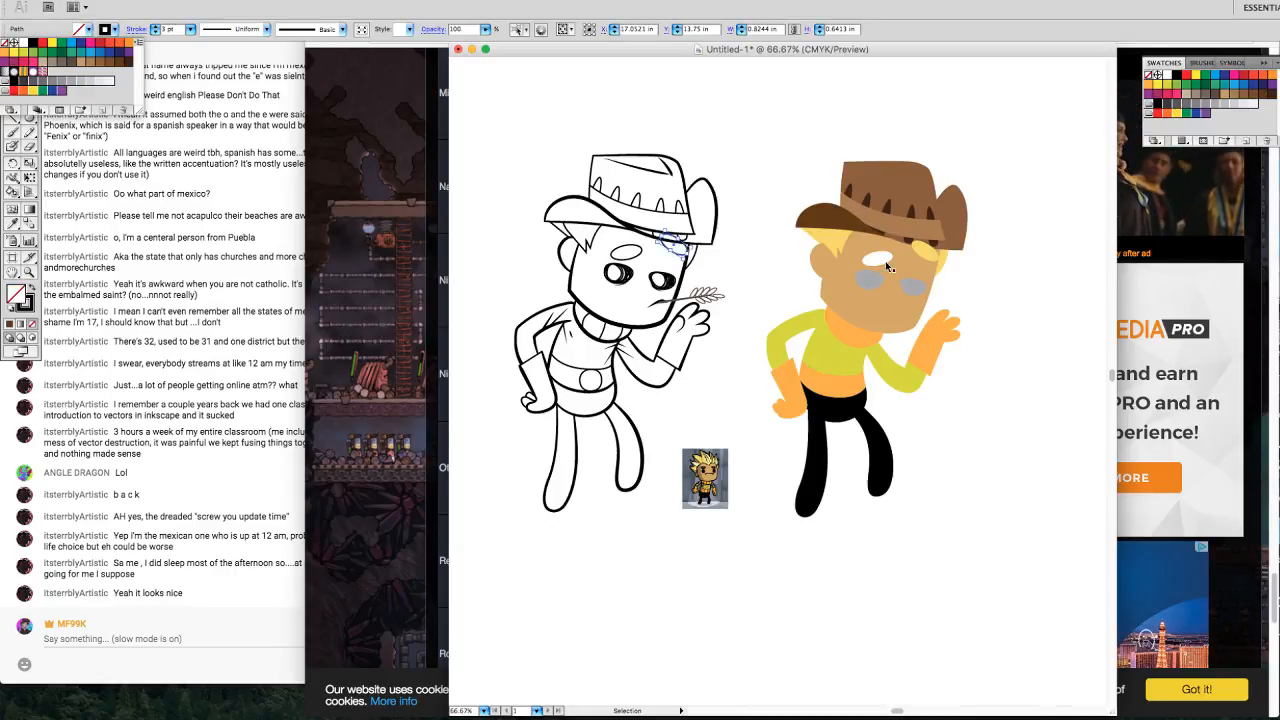
left_click(1168, 107)
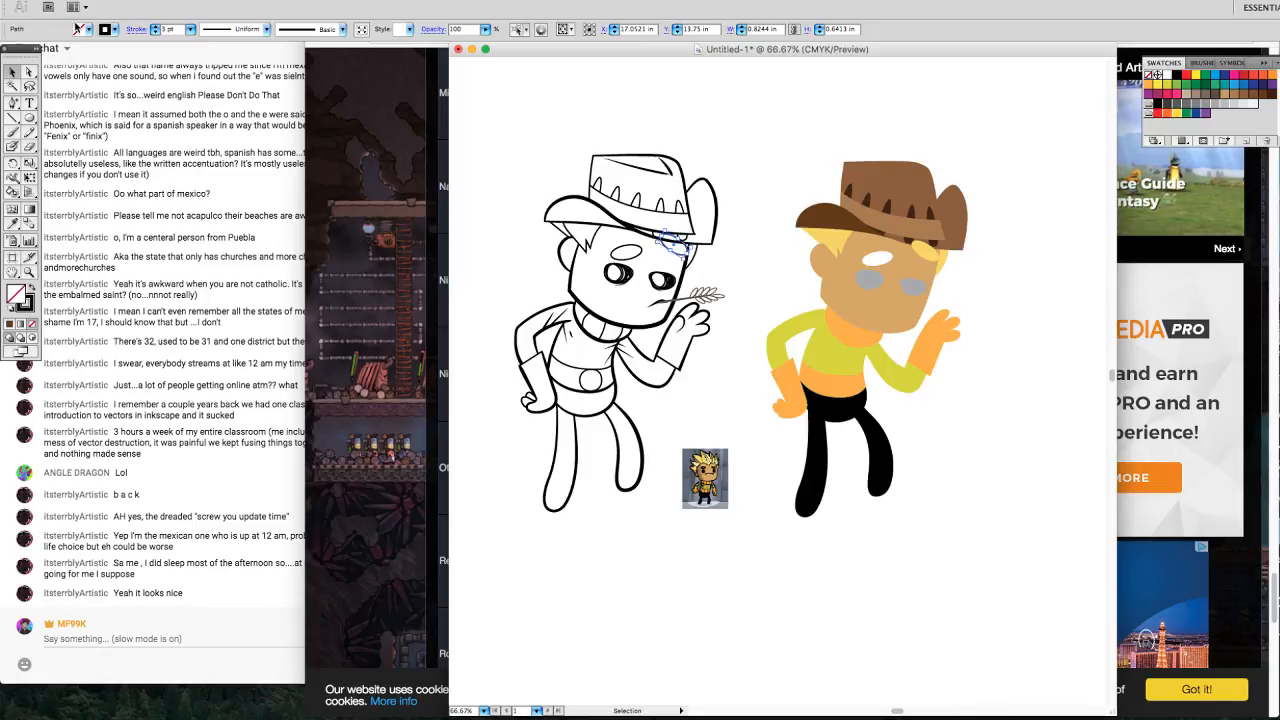
left_click(90, 32)
left_click(22, 84)
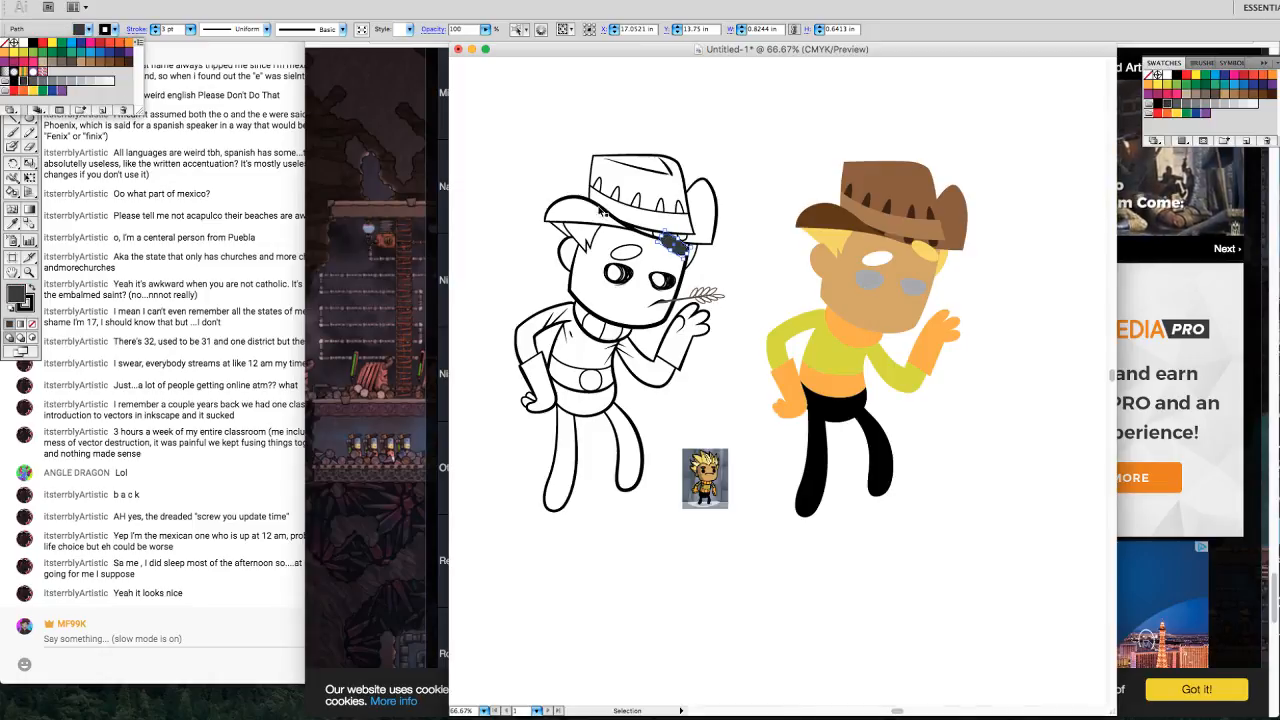
left_click(737, 231)
Fill the other eyebrow, above the larger eye of the line art, with the matching dark gray.
left_click(630, 257)
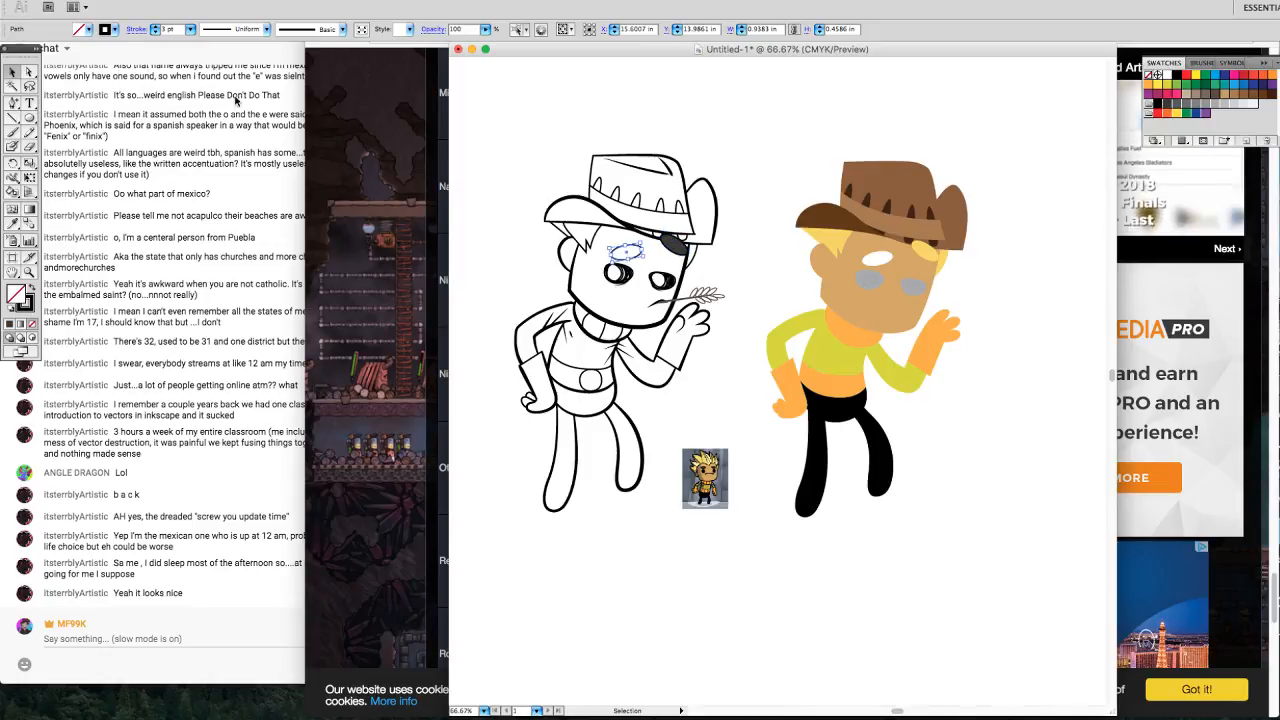
left_click(117, 33)
left_click(117, 33)
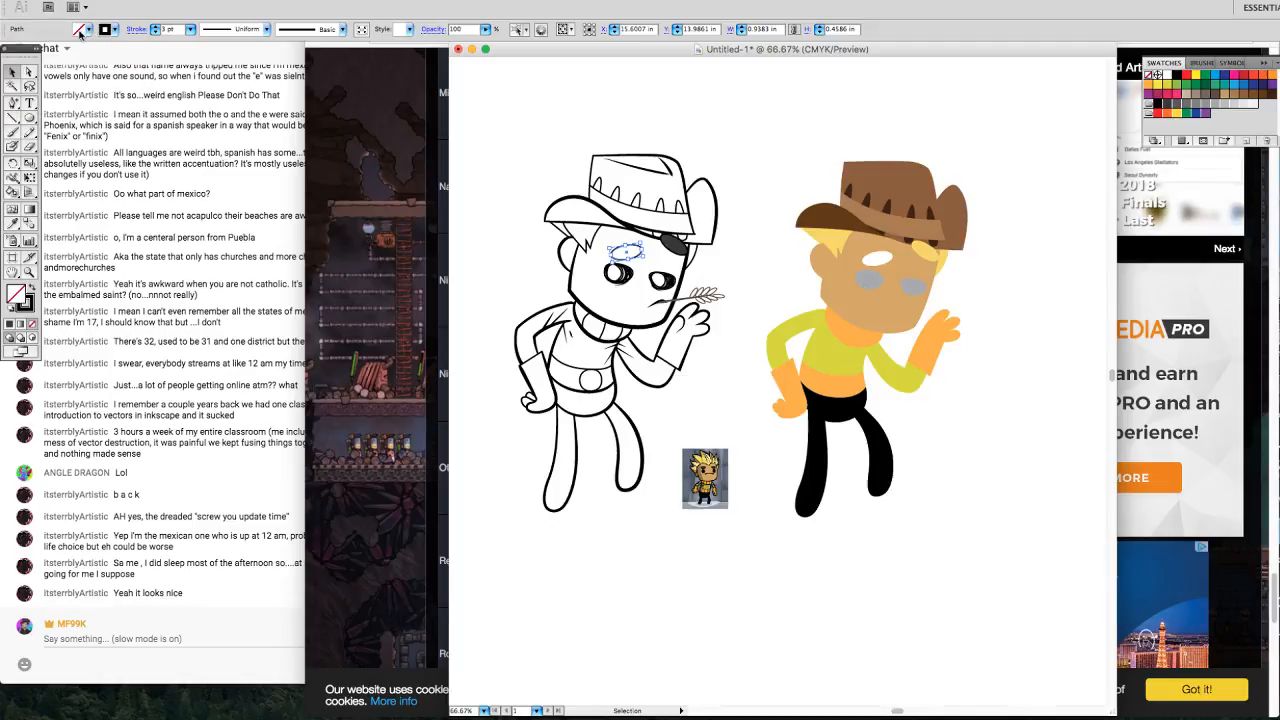
left_click(89, 33)
left_click(28, 84)
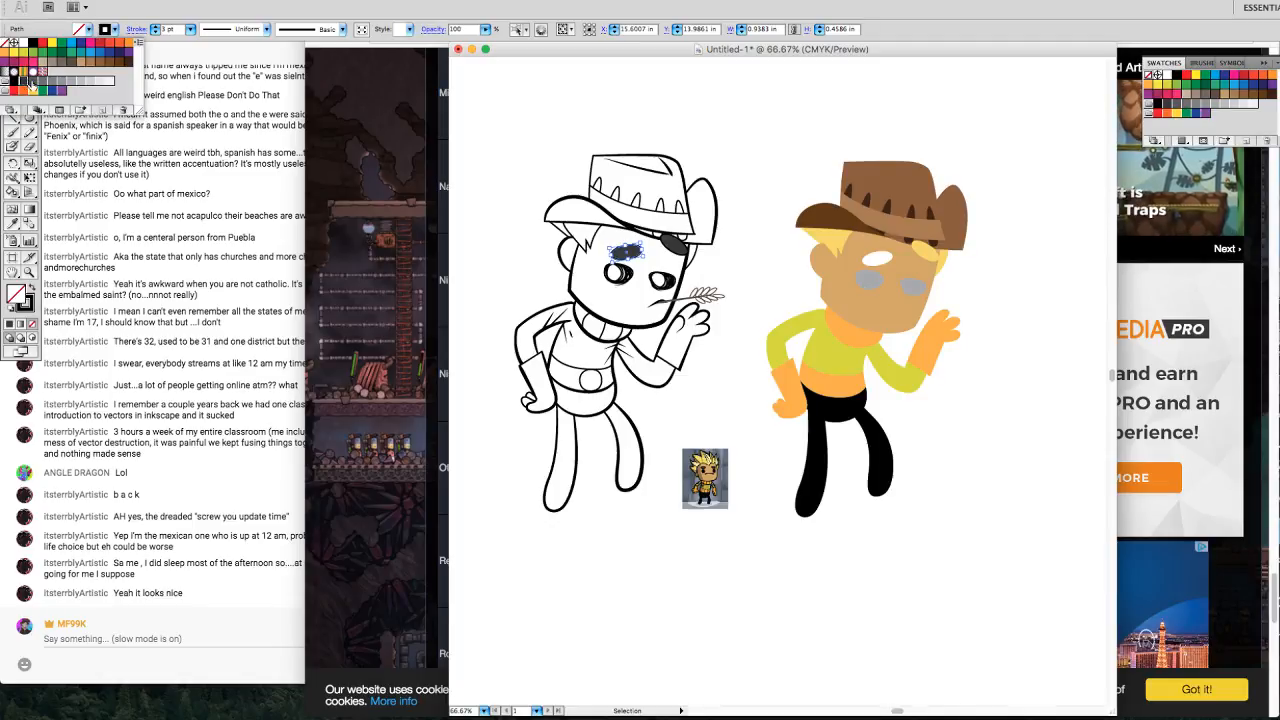
key("Escape")
left_click(743, 152)
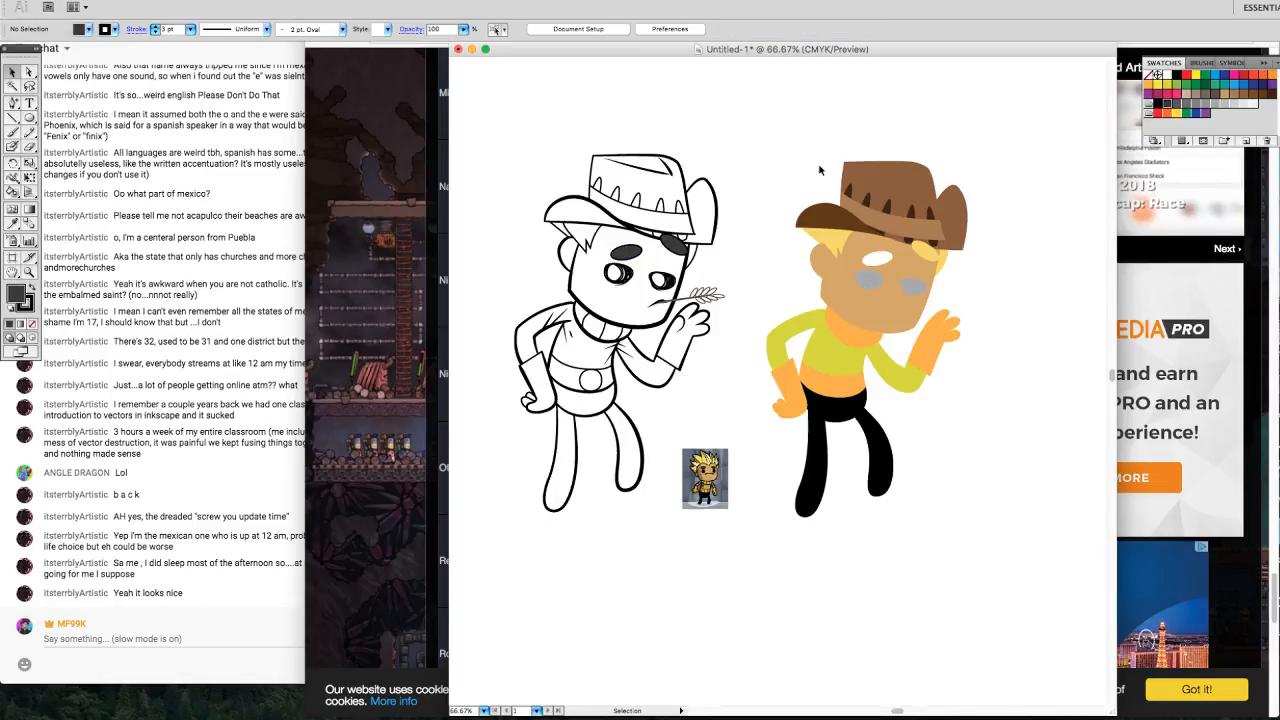
Isolate the colored Live Paint copy and delete both of its eyebrow shapes, ending back in the main document.
left_click(828, 277)
left_click(999, 274)
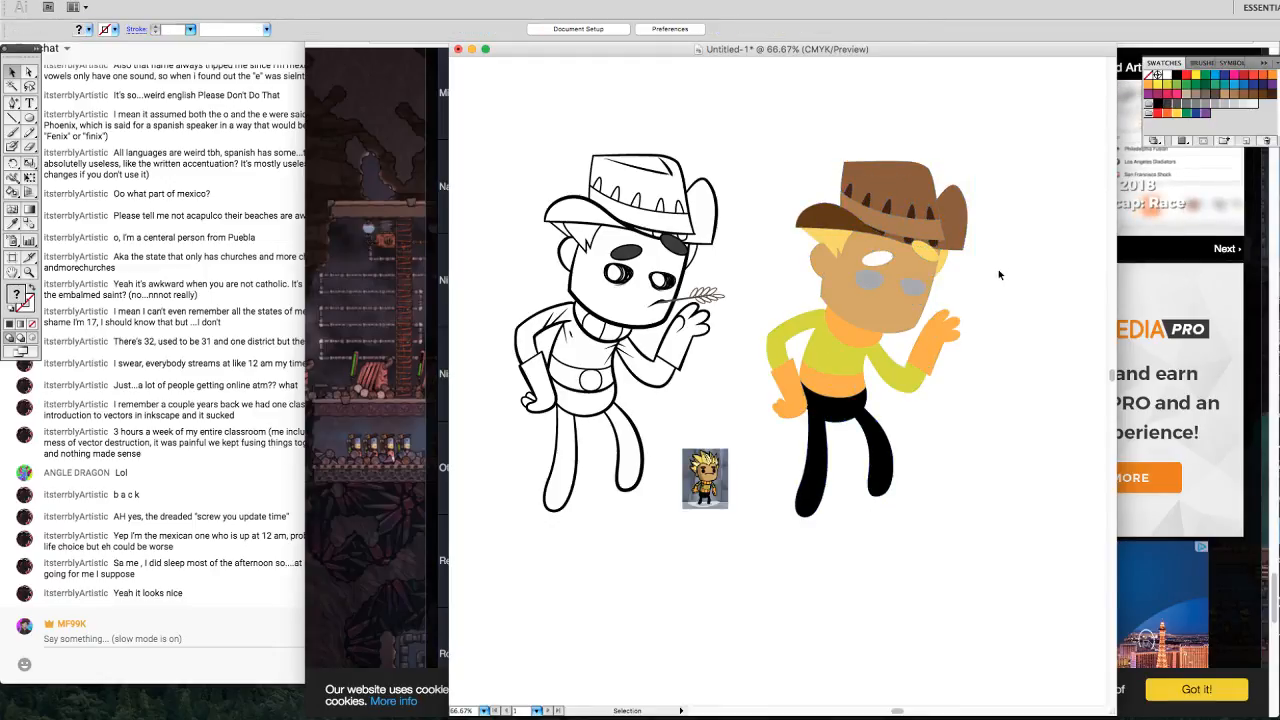
left_click(876, 262)
double_click(876, 262)
left_click(878, 260)
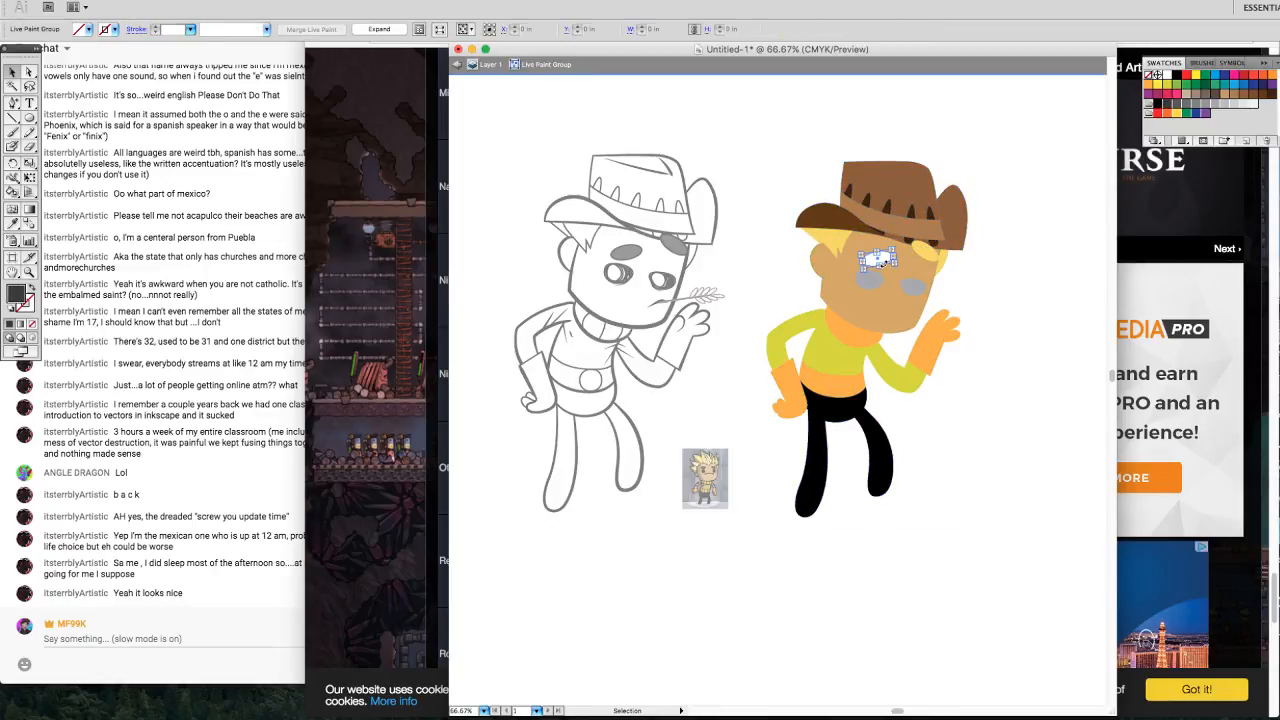
key("Delete")
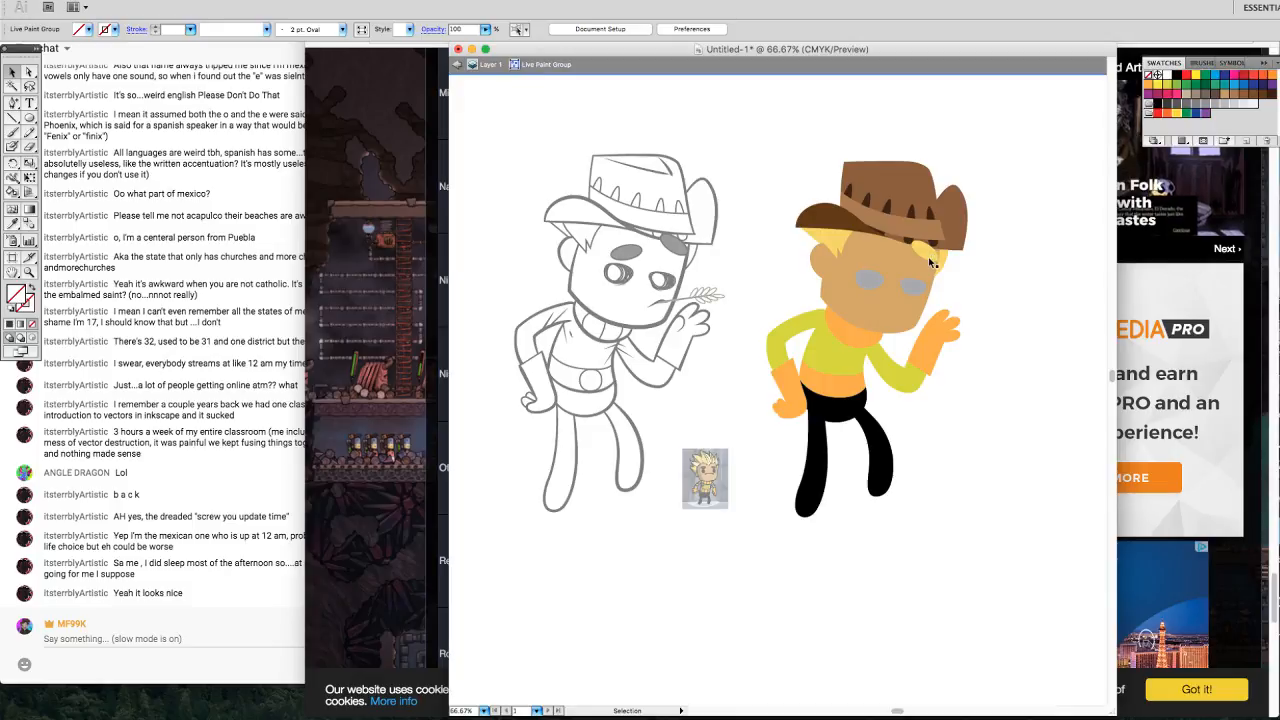
key("Delete")
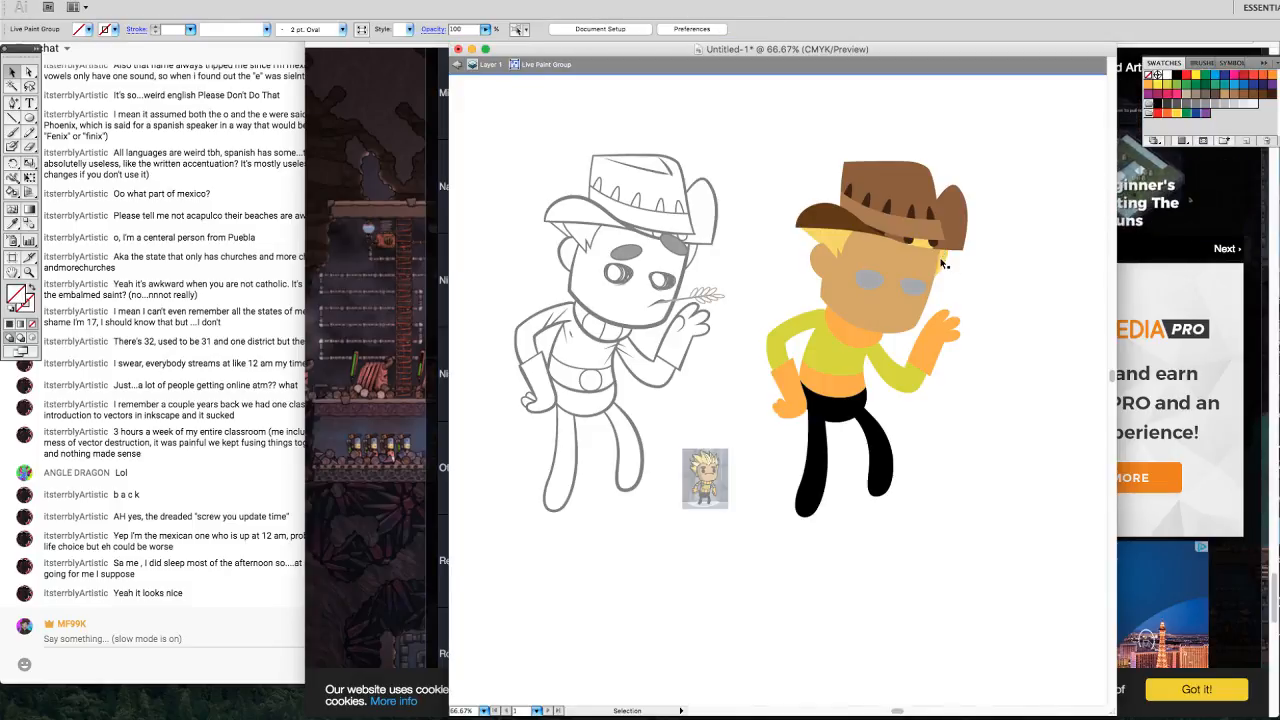
double_click(991, 278)
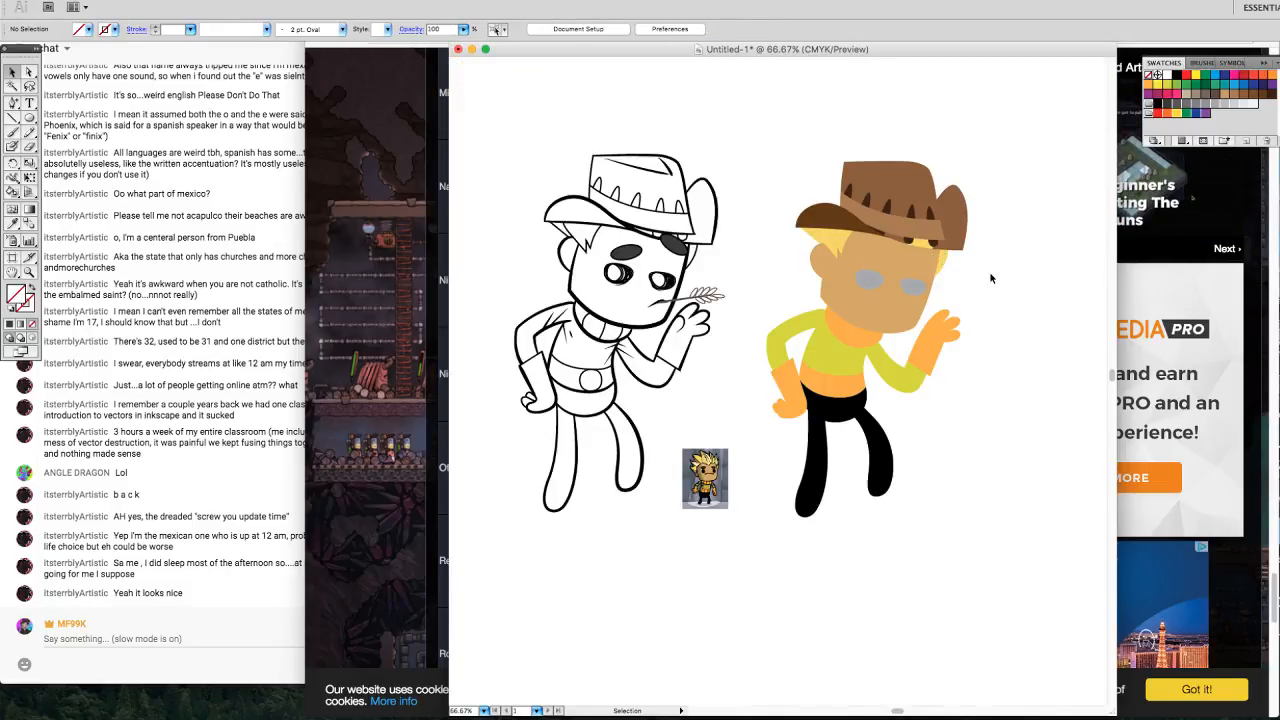
Sample the hat crown's medium brown and fill the leftover area under the hat brim with Live Paint Bucket.
left_click(14, 189)
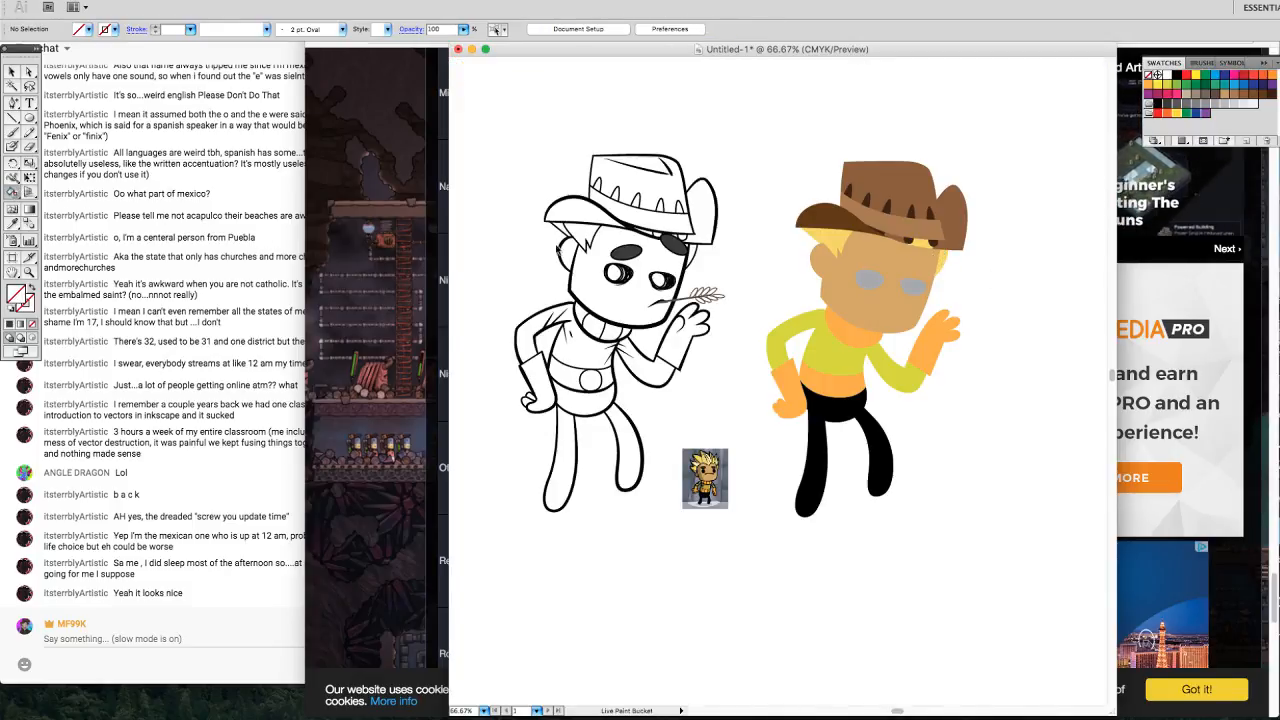
left_click(893, 183, "alt")
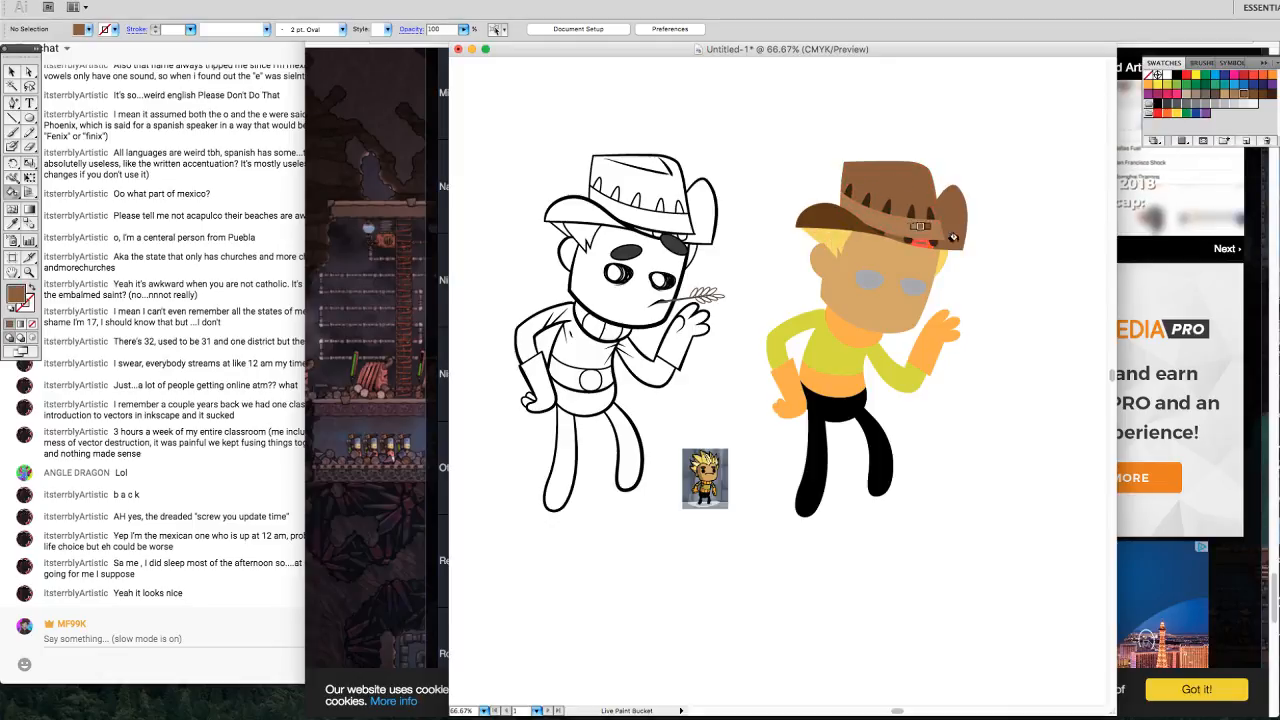
key("v")
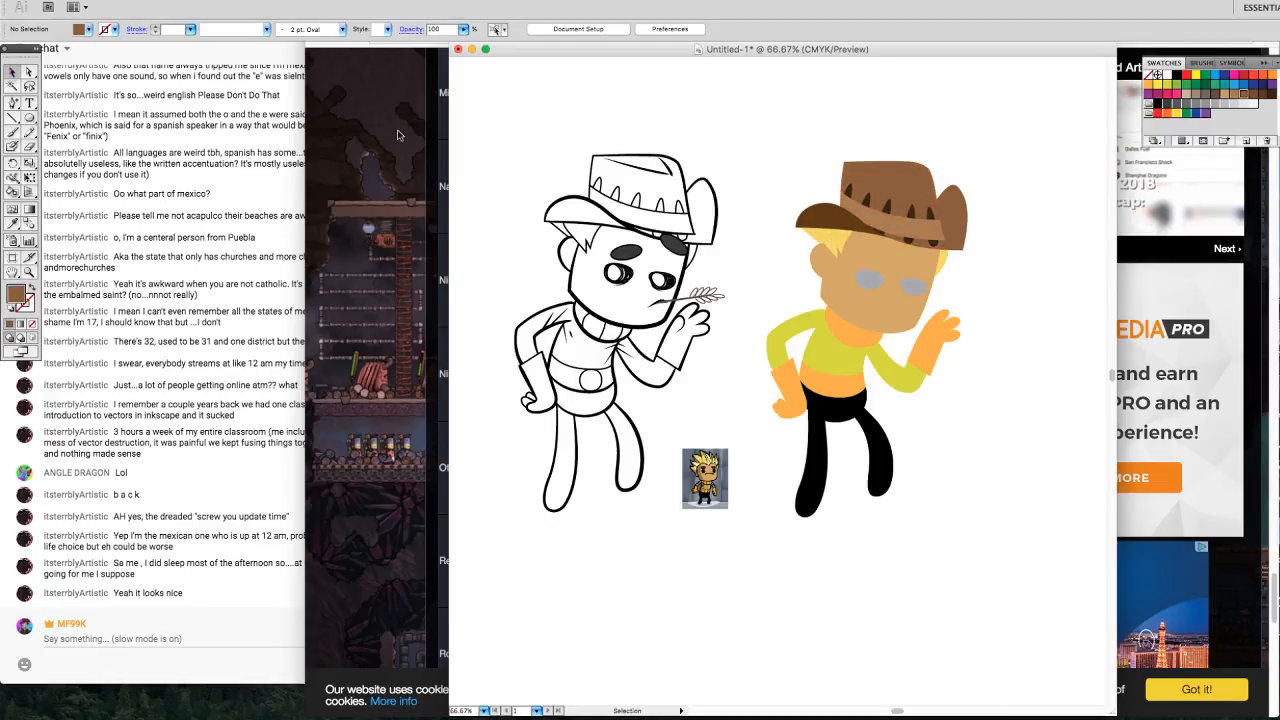
Send the colored Live Paint copy to the back and align it directly underneath the black line art.
left_click(857, 279)
left_click(175, 1)
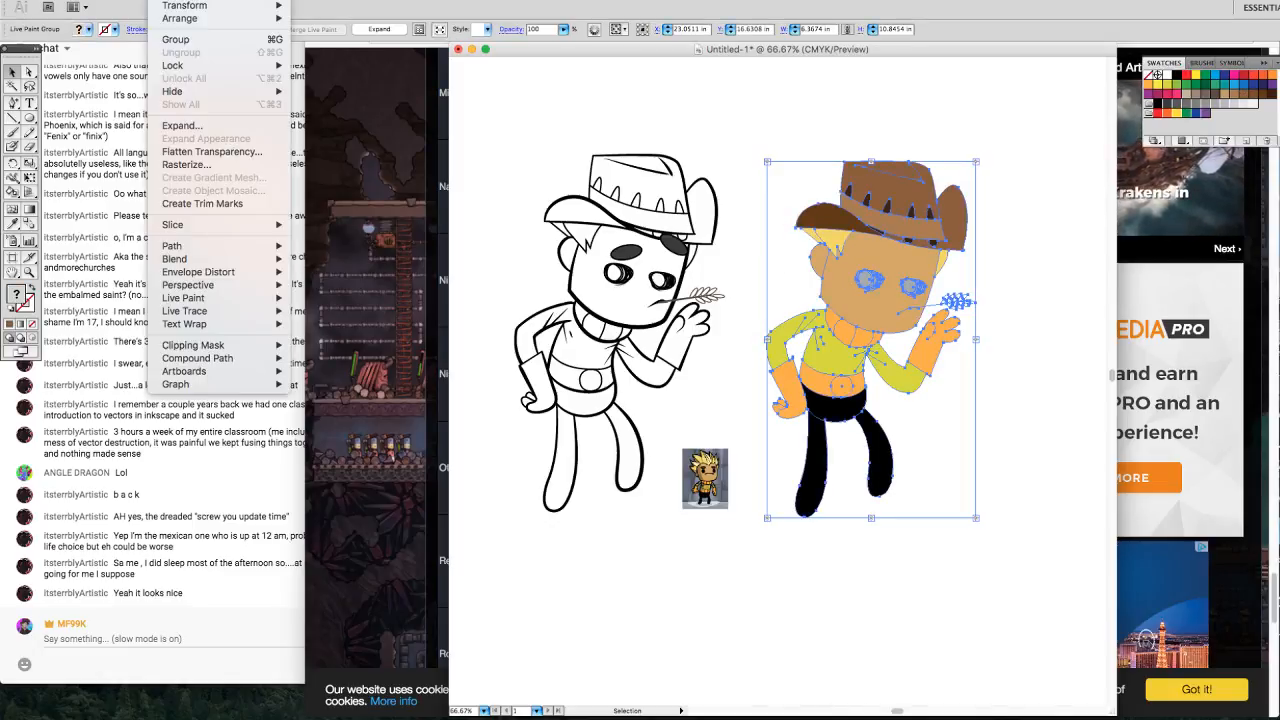
mouse_move(181, 6)
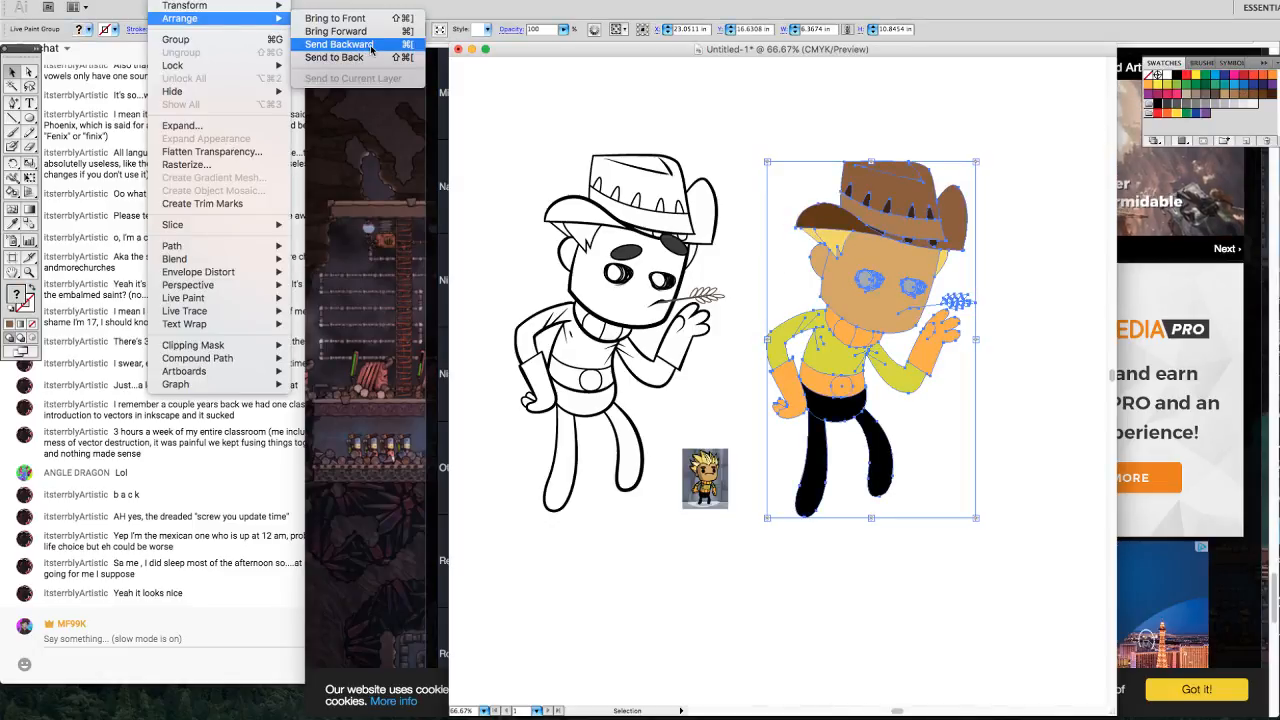
left_click(365, 57)
left_click_drag(918, 276, 668, 270)
left_click(870, 278)
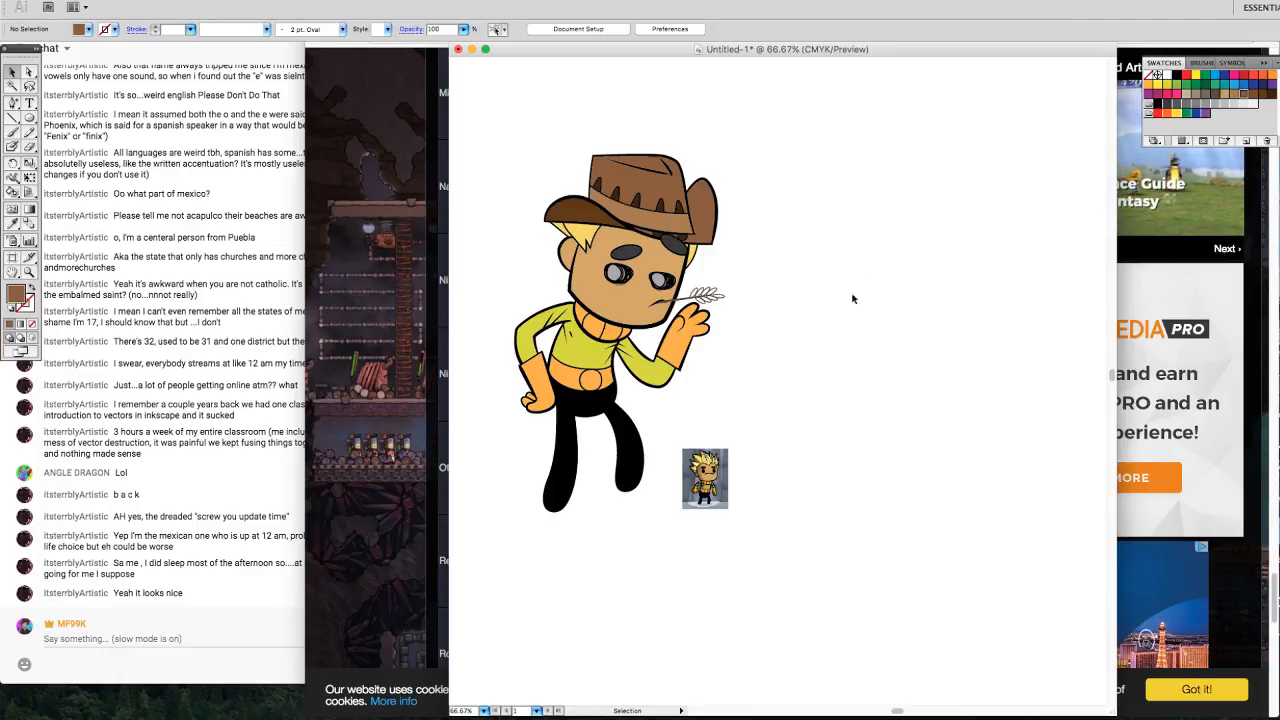
Move the pasted reference picture away from the character's legs into the empty canvas area.
left_click_drag(709, 470, 855, 453)
left_click(758, 578)
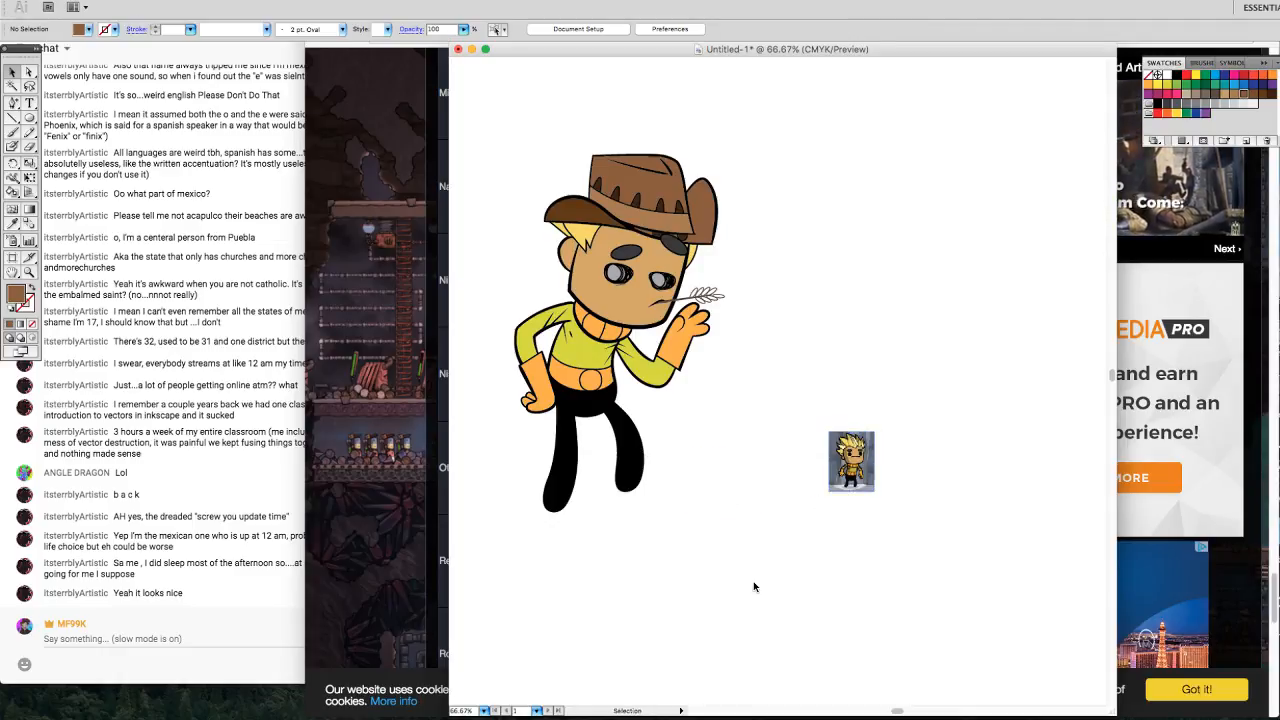
Fill the grains of the wheat stalk in the character's mouth with a light tan swatch using Live Paint Bucket.
key("z")
left_click(634, 249)
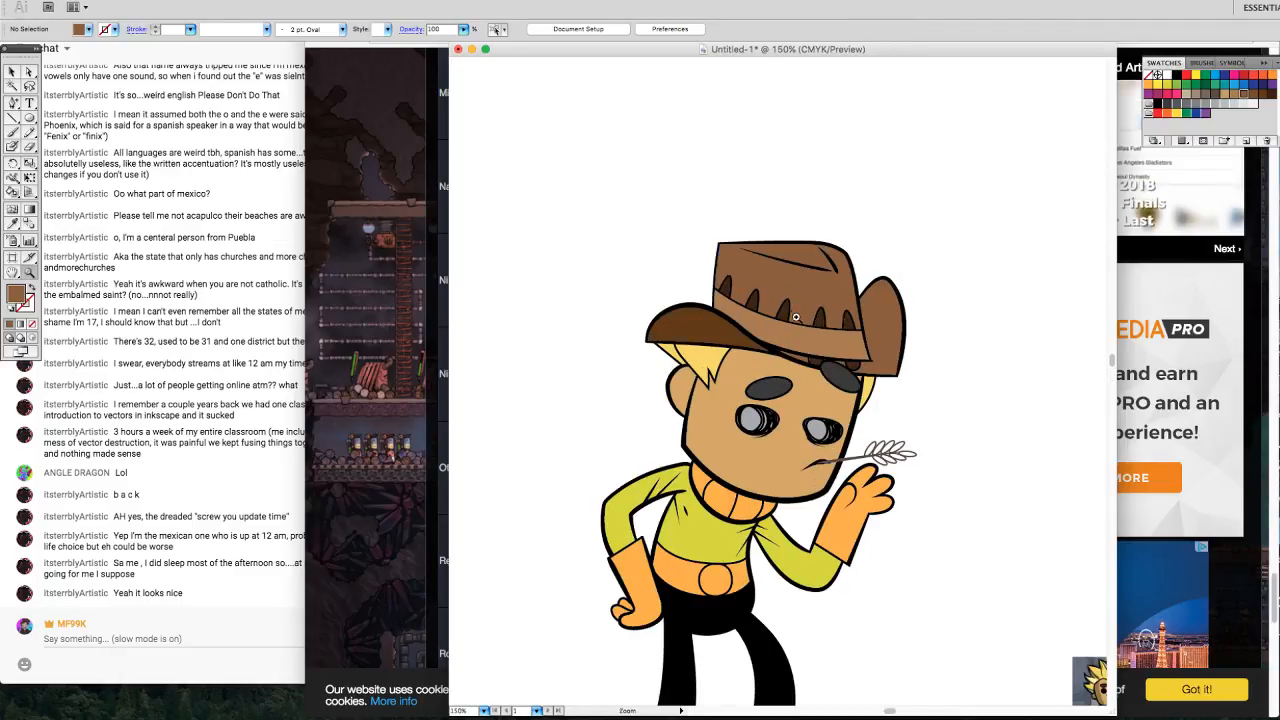
left_click(796, 317)
left_click(770, 452)
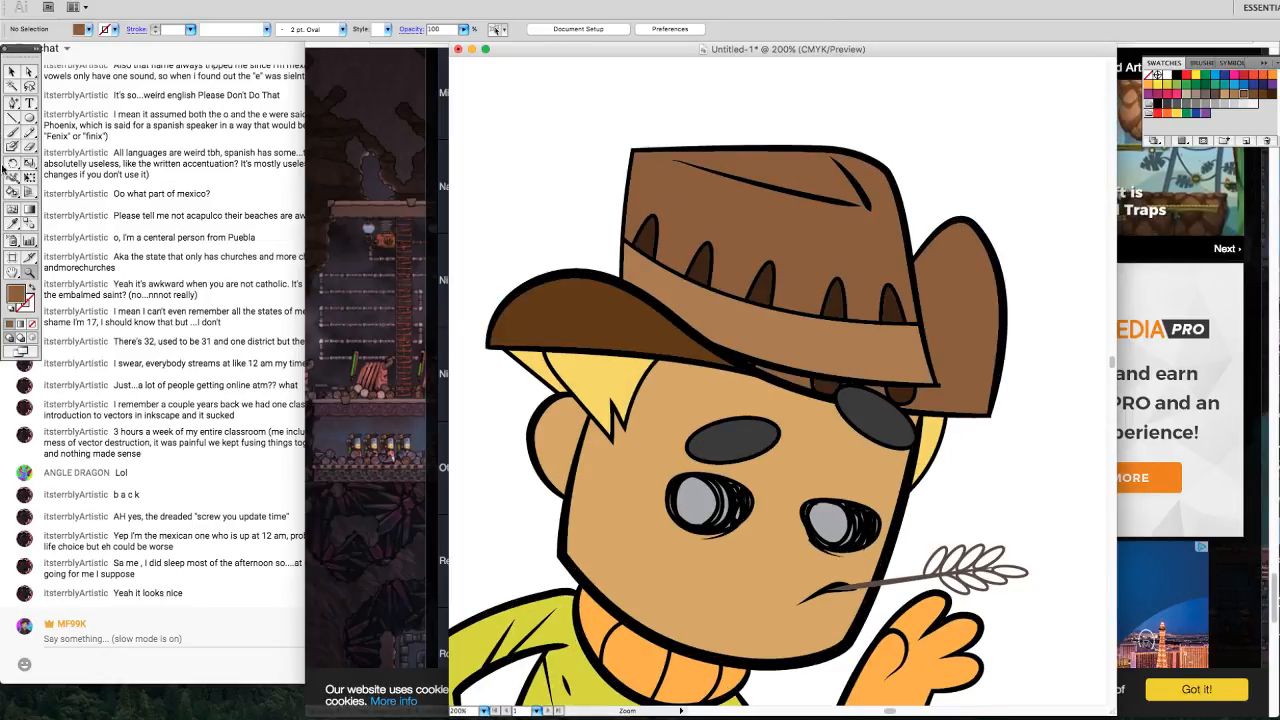
left_click(12, 197)
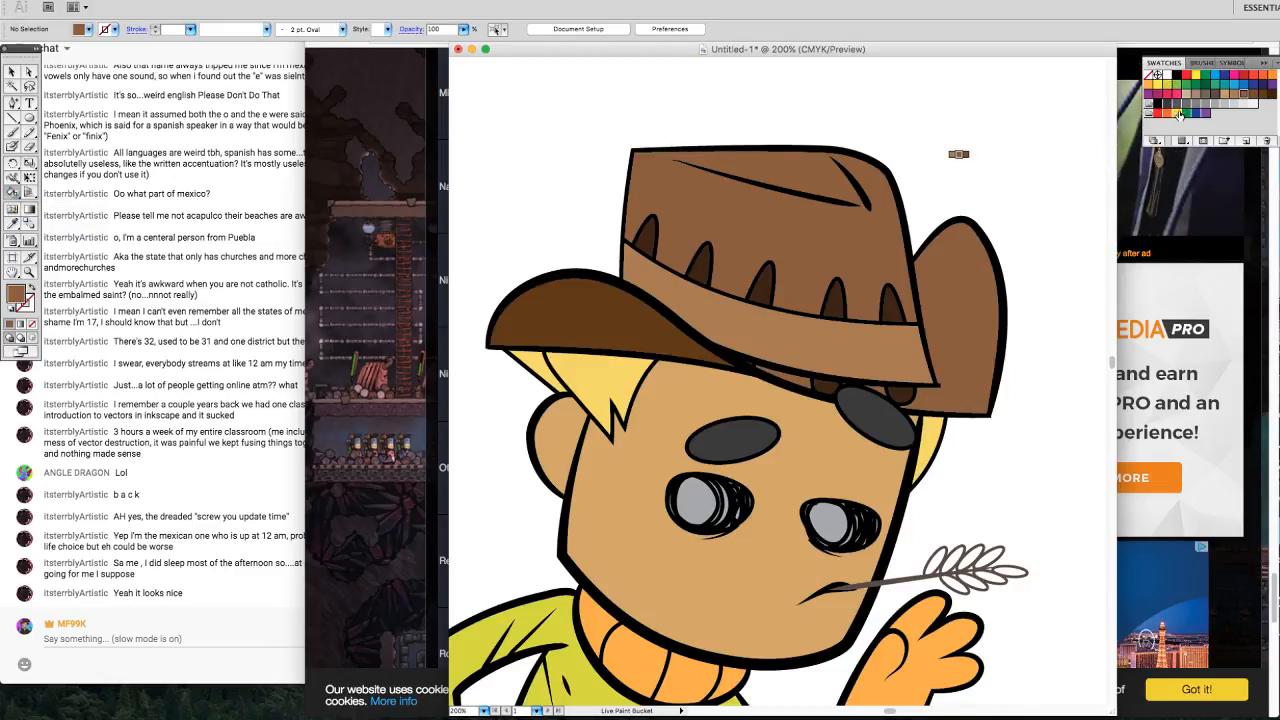
left_click(1185, 97)
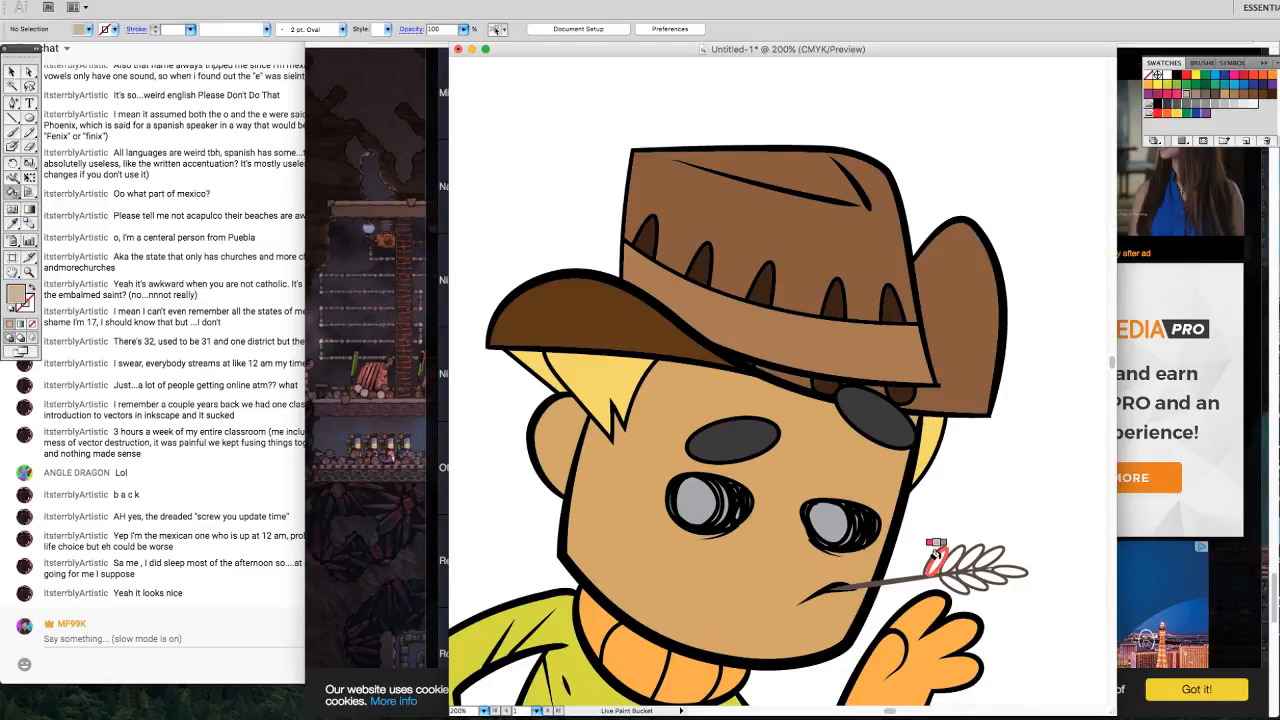
left_click(985, 552)
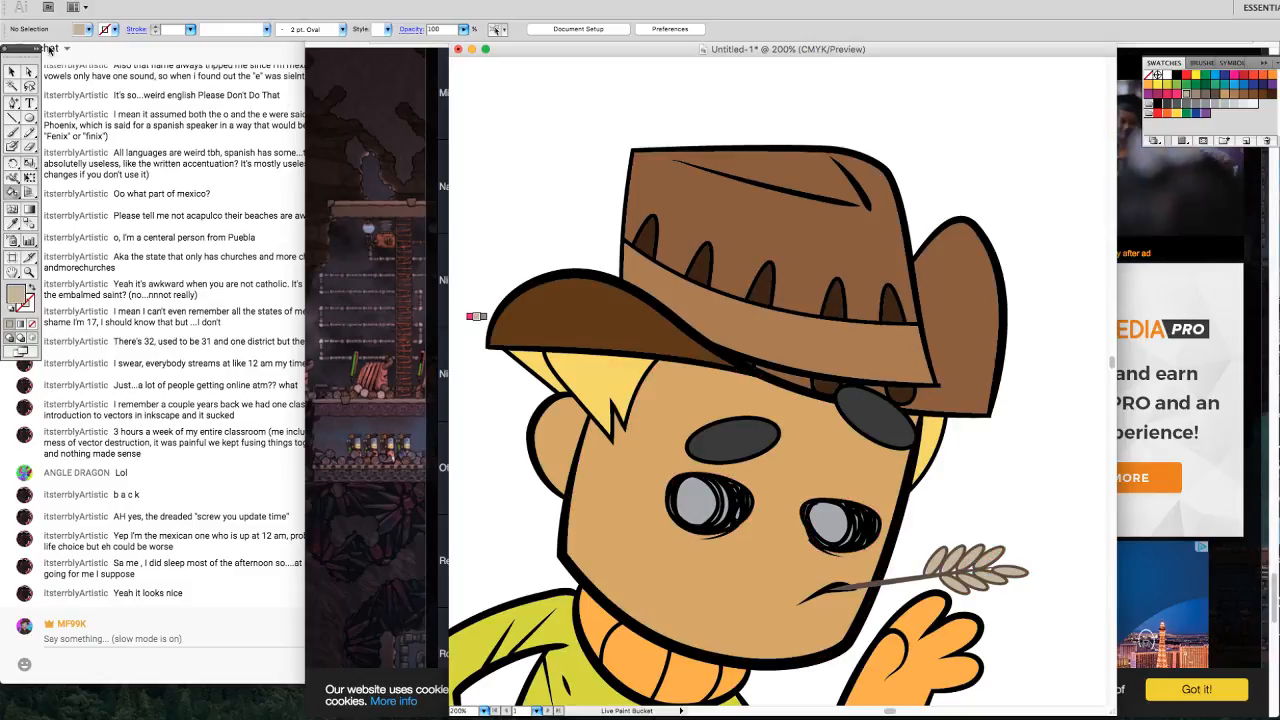
Examine the colored character up close and as a whole, checking that the fills line up with the outlines.
key("v")
left_click(796, 467)
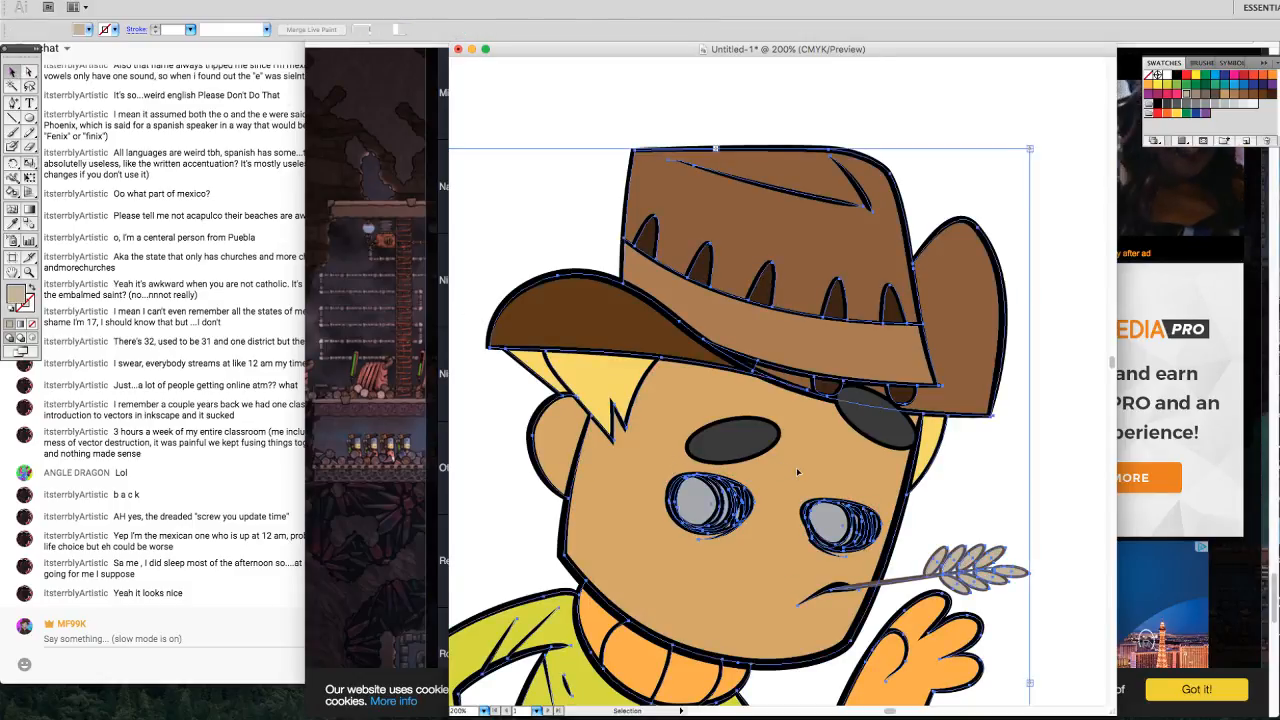
left_click(1045, 480)
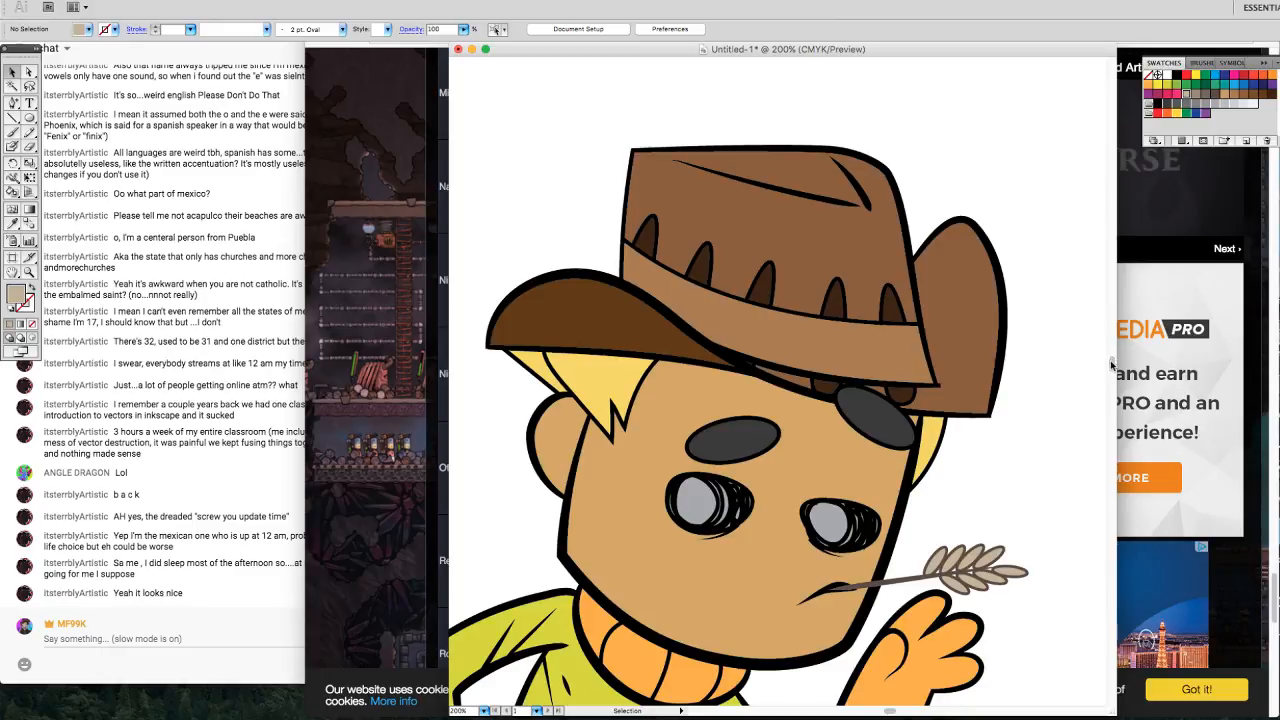
scroll(1111, 365, "down", 5)
key("z")
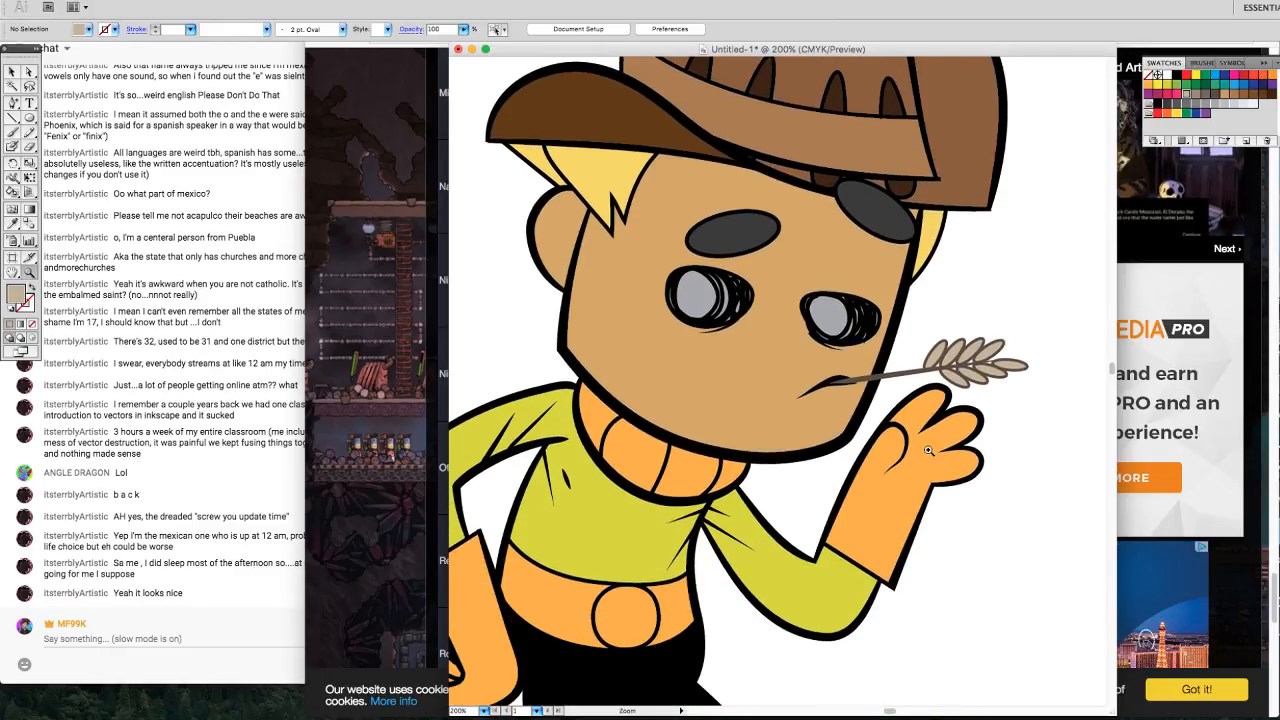
left_click(824, 457, "alt")
left_click(750, 451, "alt")
left_click(753, 402, "alt")
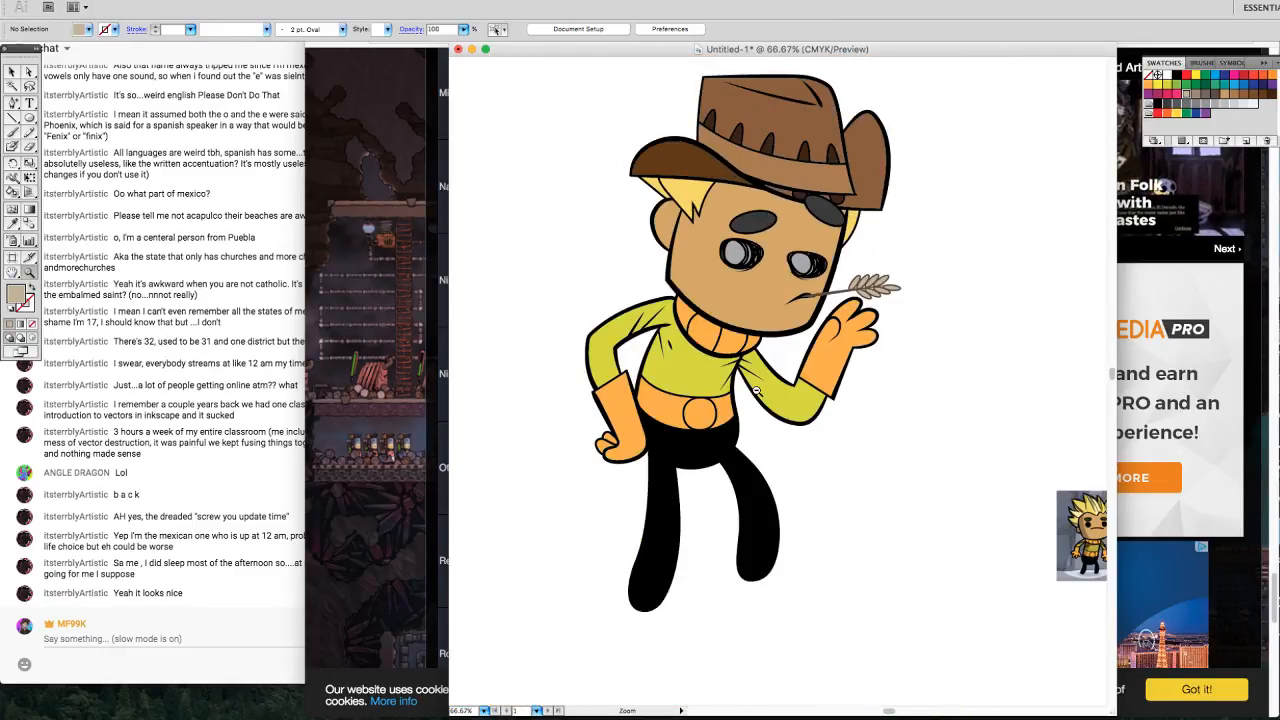
left_click(13, 73)
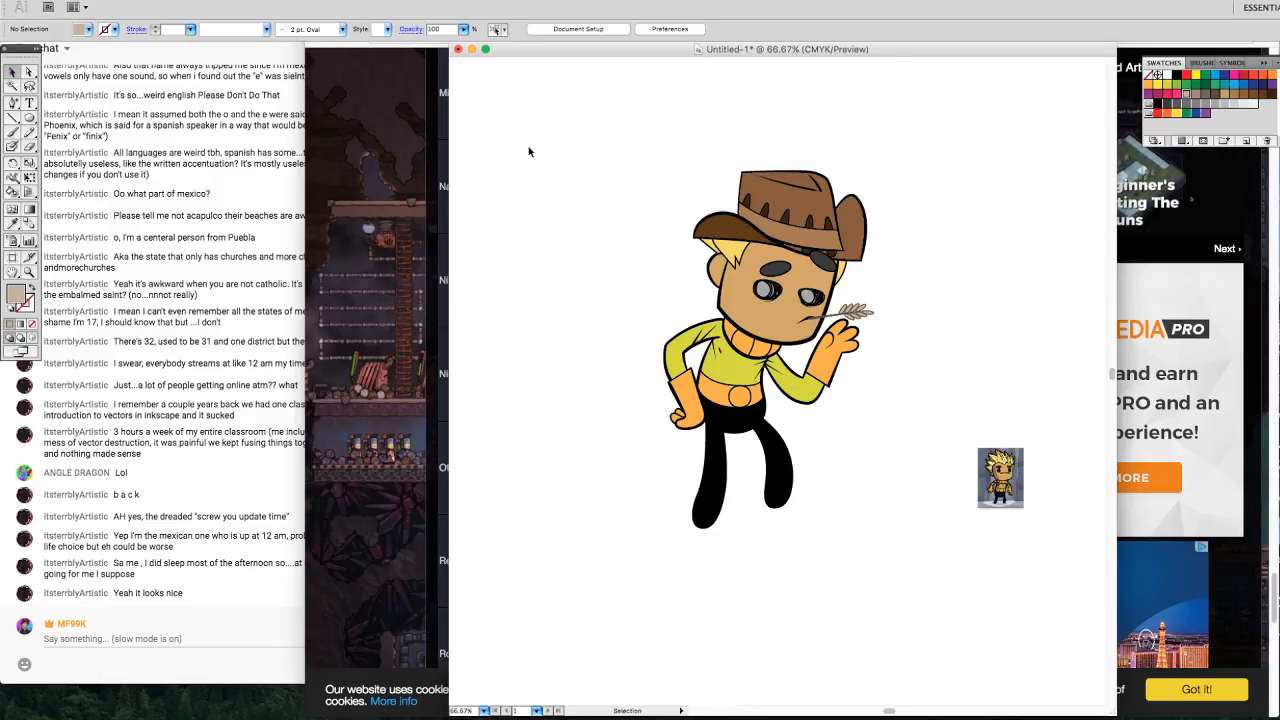
left_click_drag(588, 112, 893, 538)
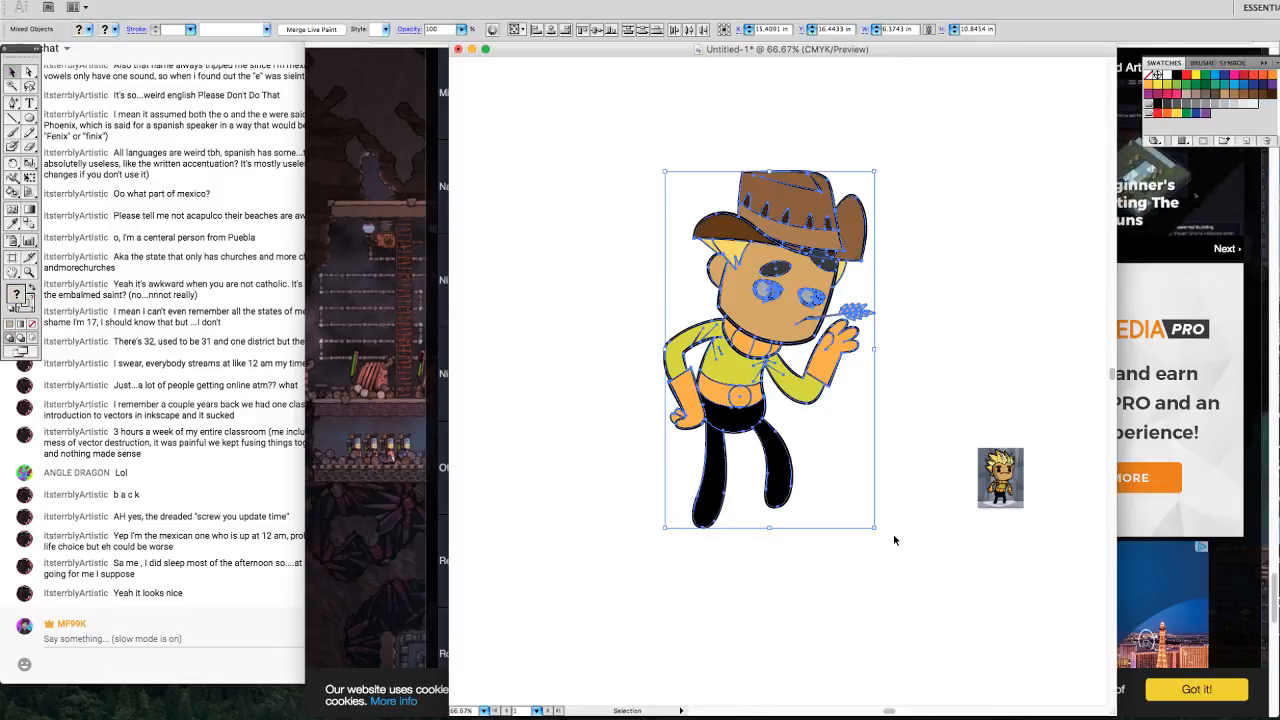
left_click(893, 546)
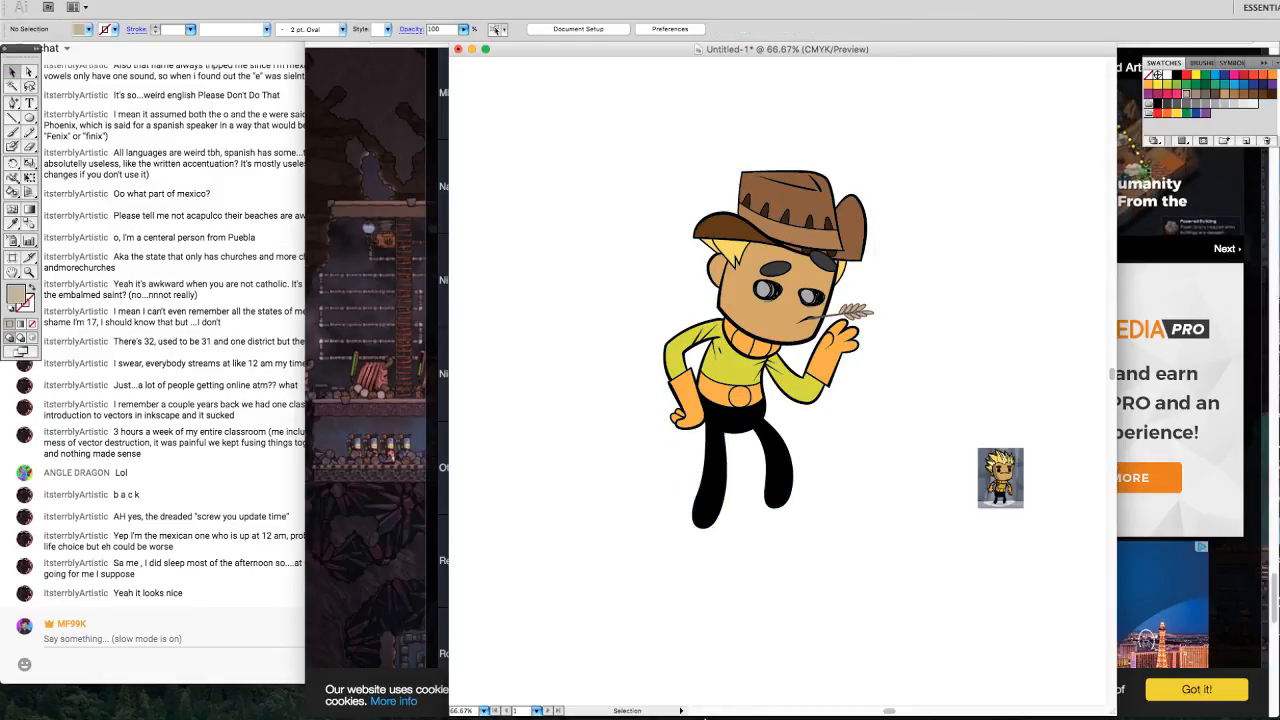
Launch Adobe Photoshop CS5.1 and switch to it once it has loaded.
mouse_move(686, 714)
left_click(431, 702)
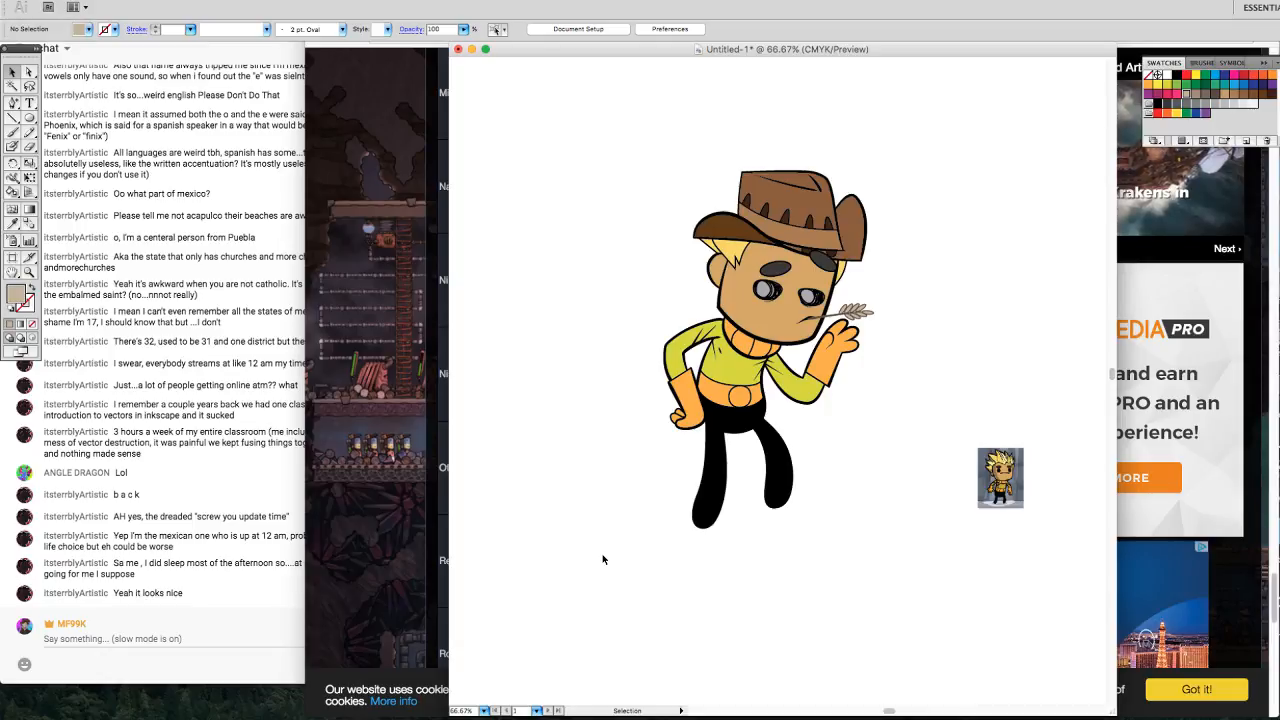
key("super+Tab")
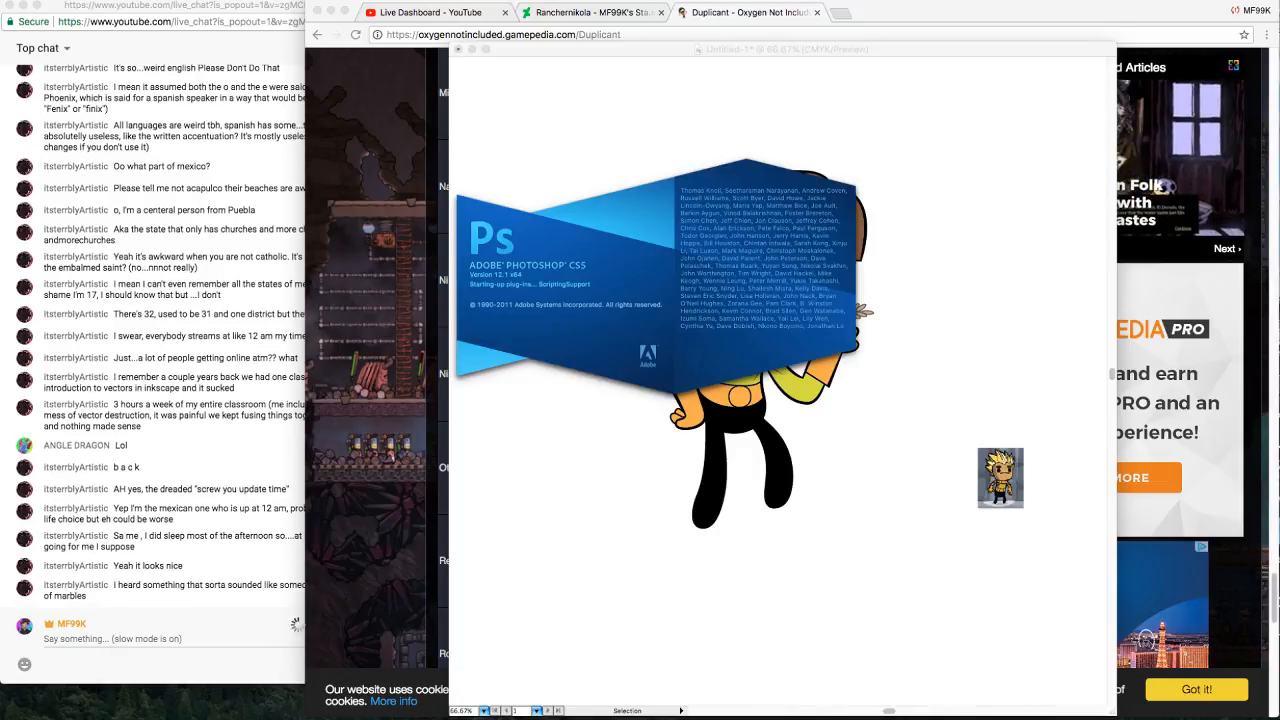
left_click(280, 636)
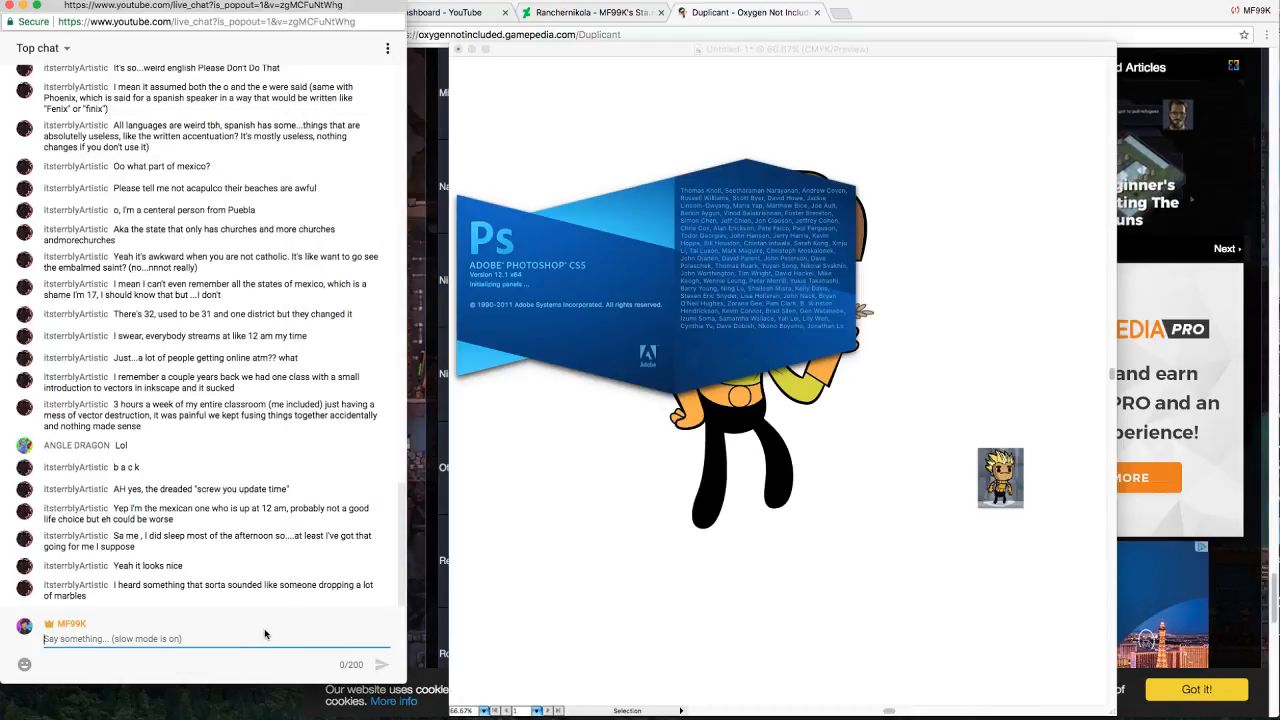
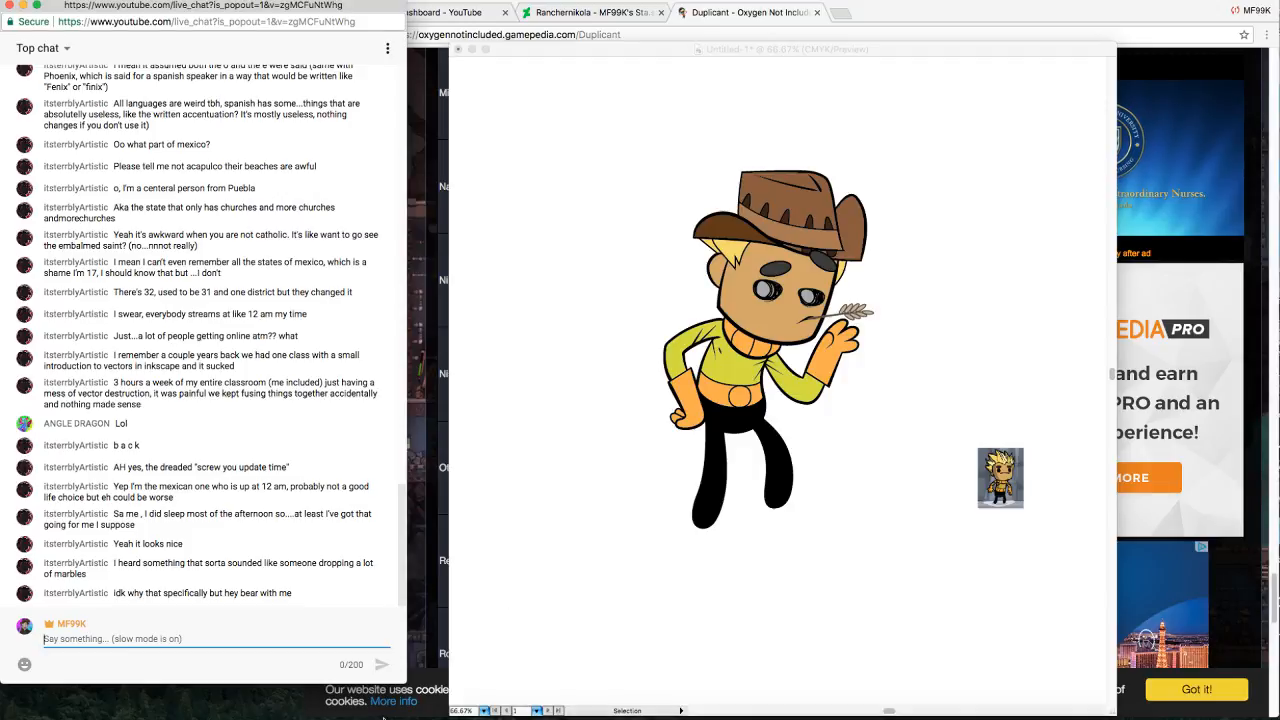
mouse_move(486, 712)
left_click(446, 693)
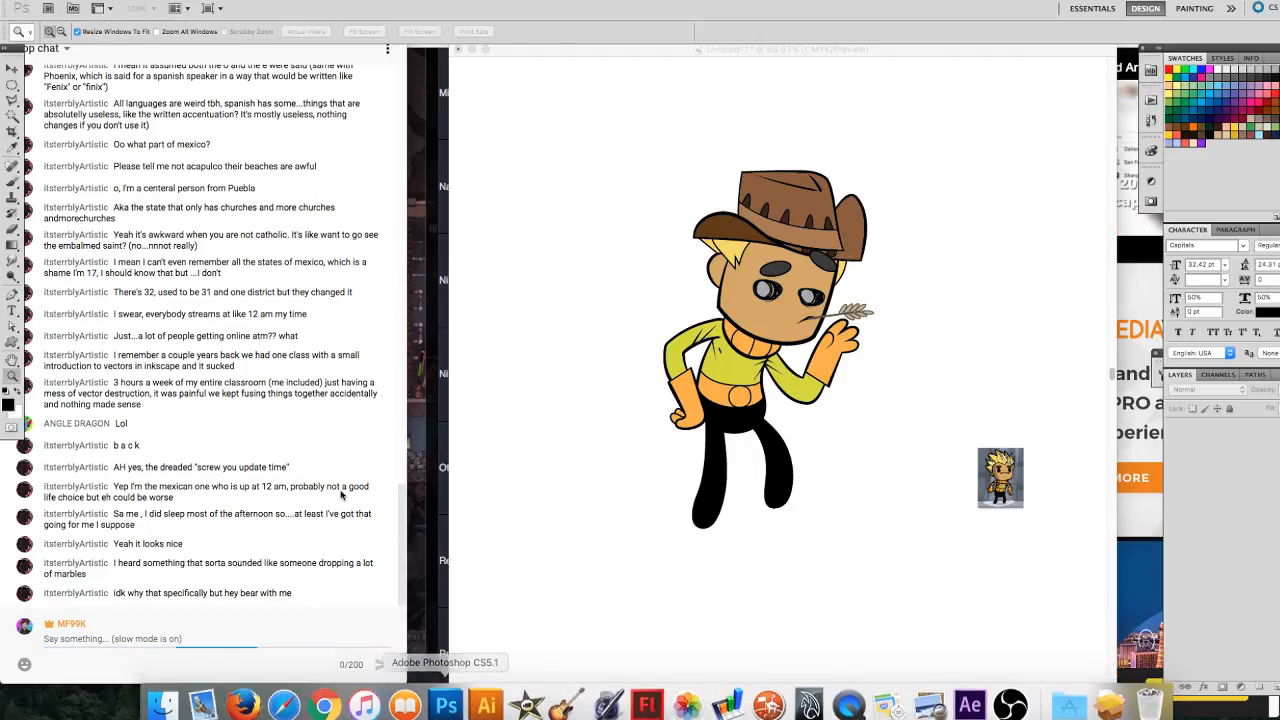
Create a new transparent RGB document 600 pixels wide and 900 pixels high at 72 pixels/inch.
left_click(102, 1)
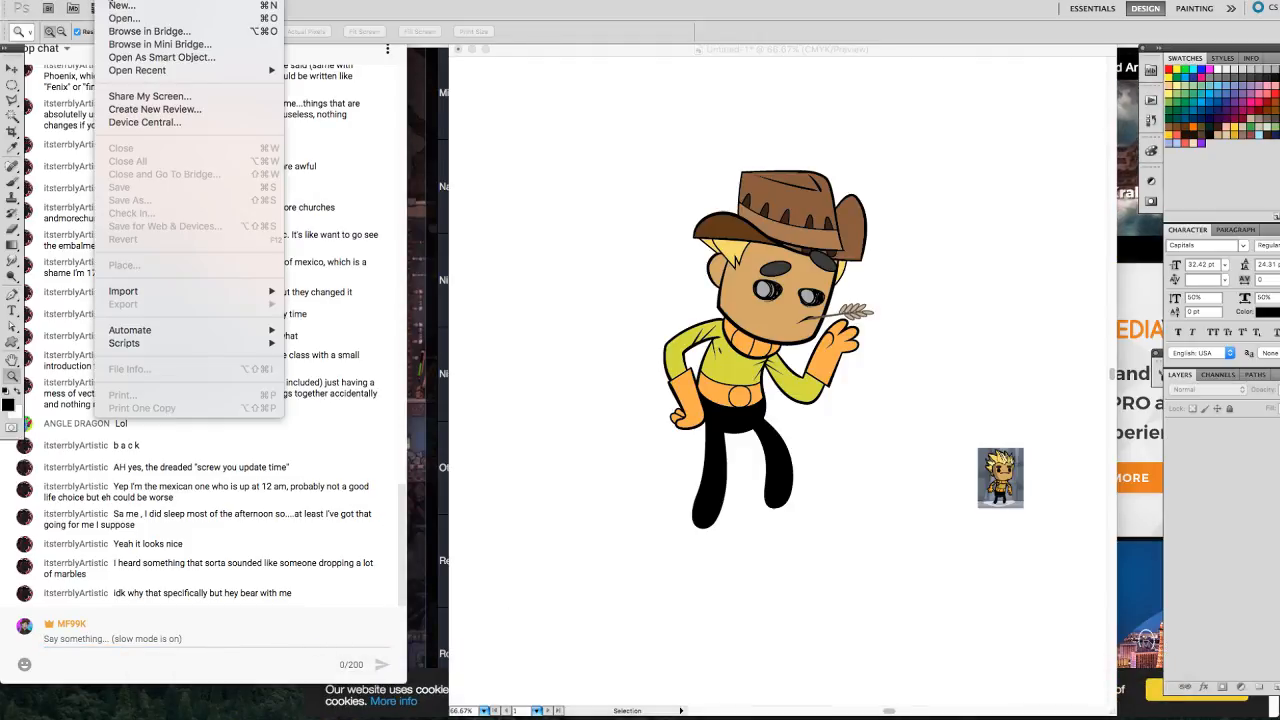
left_click(114, 5)
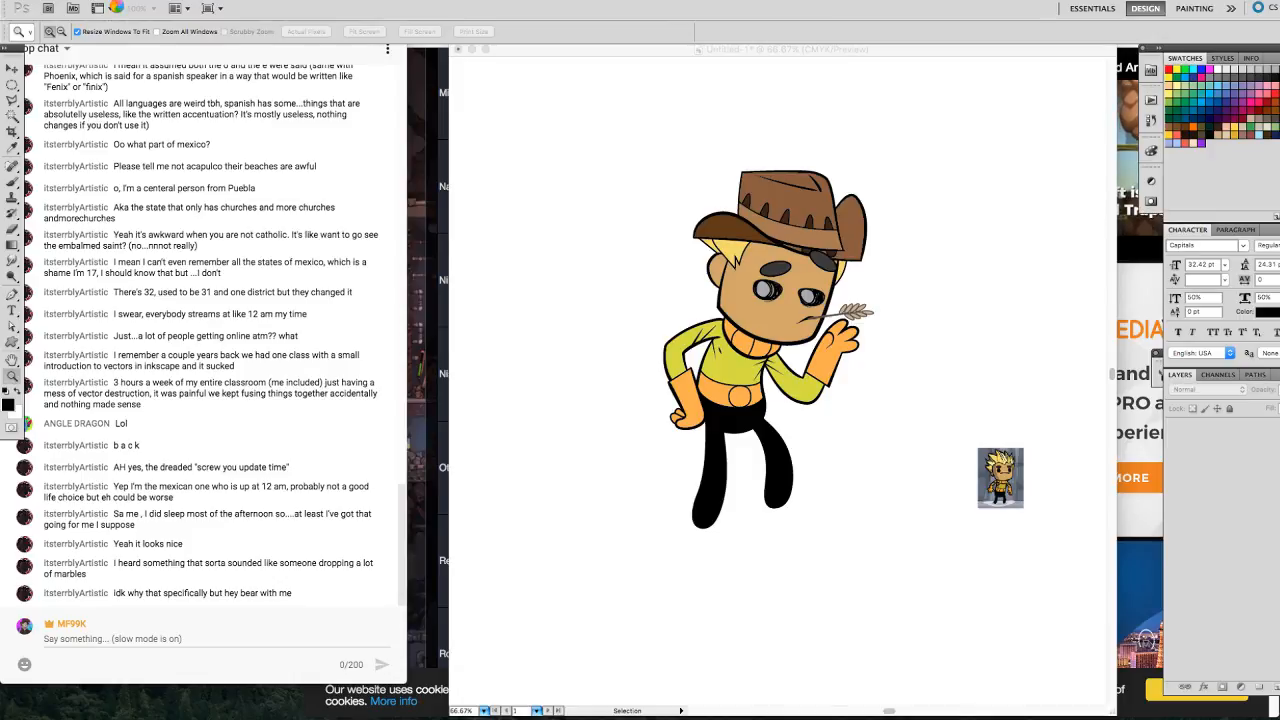
key("super+n")
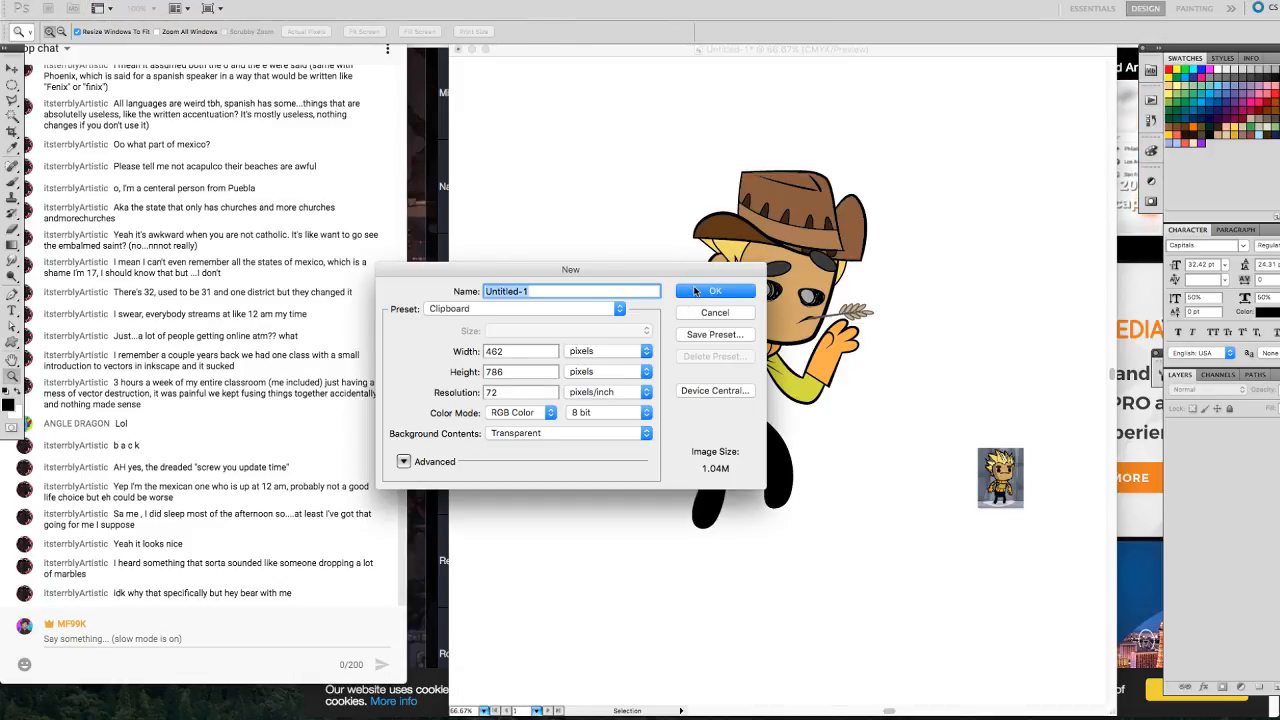
double_click(530, 351)
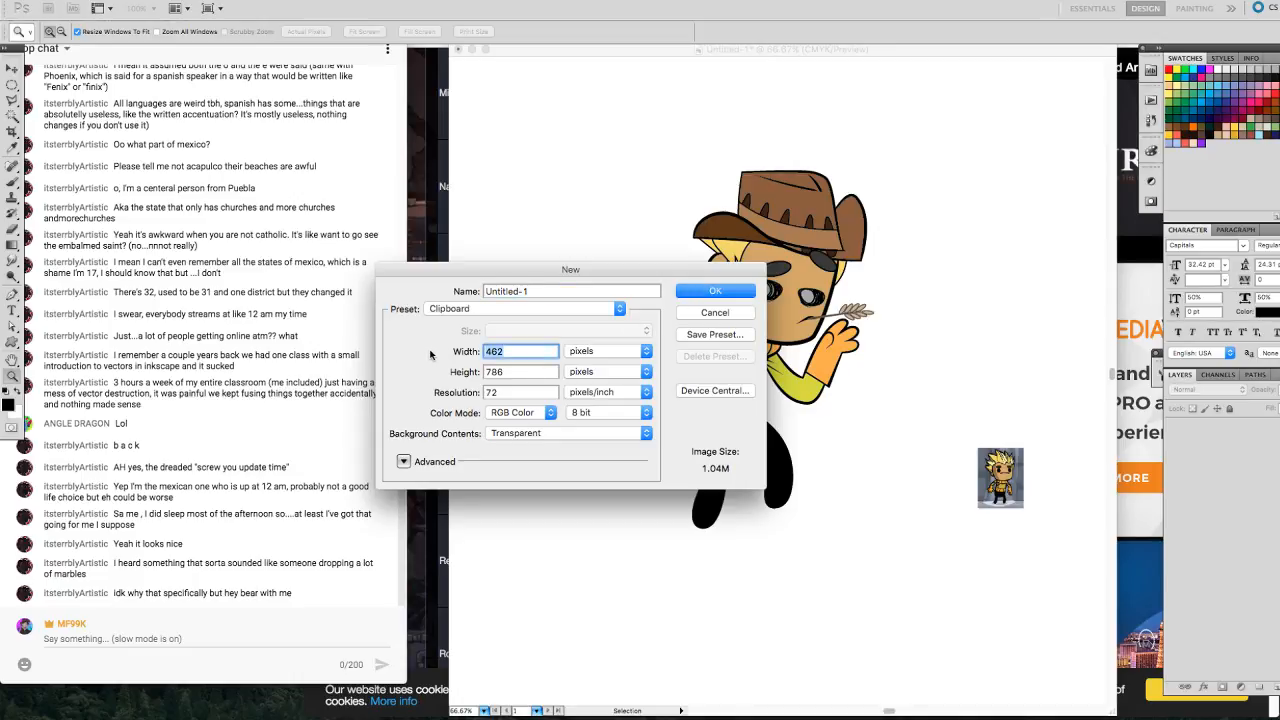
type("600")
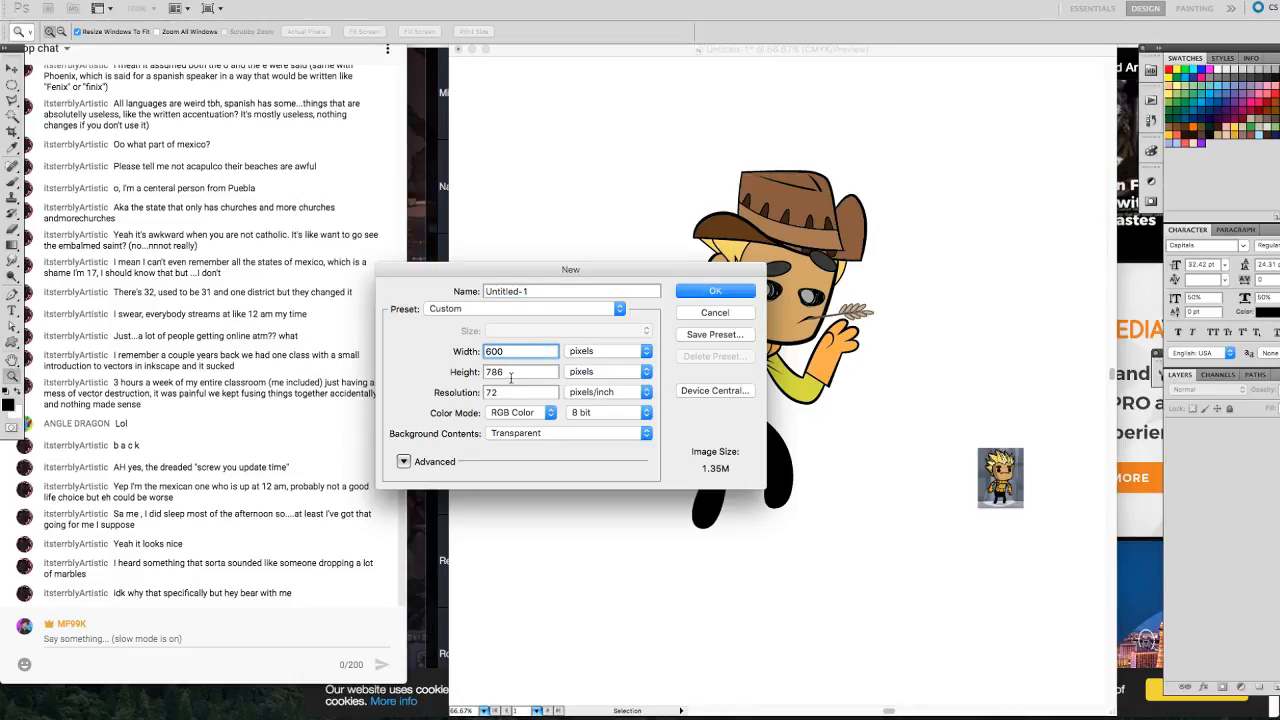
key("Tab")
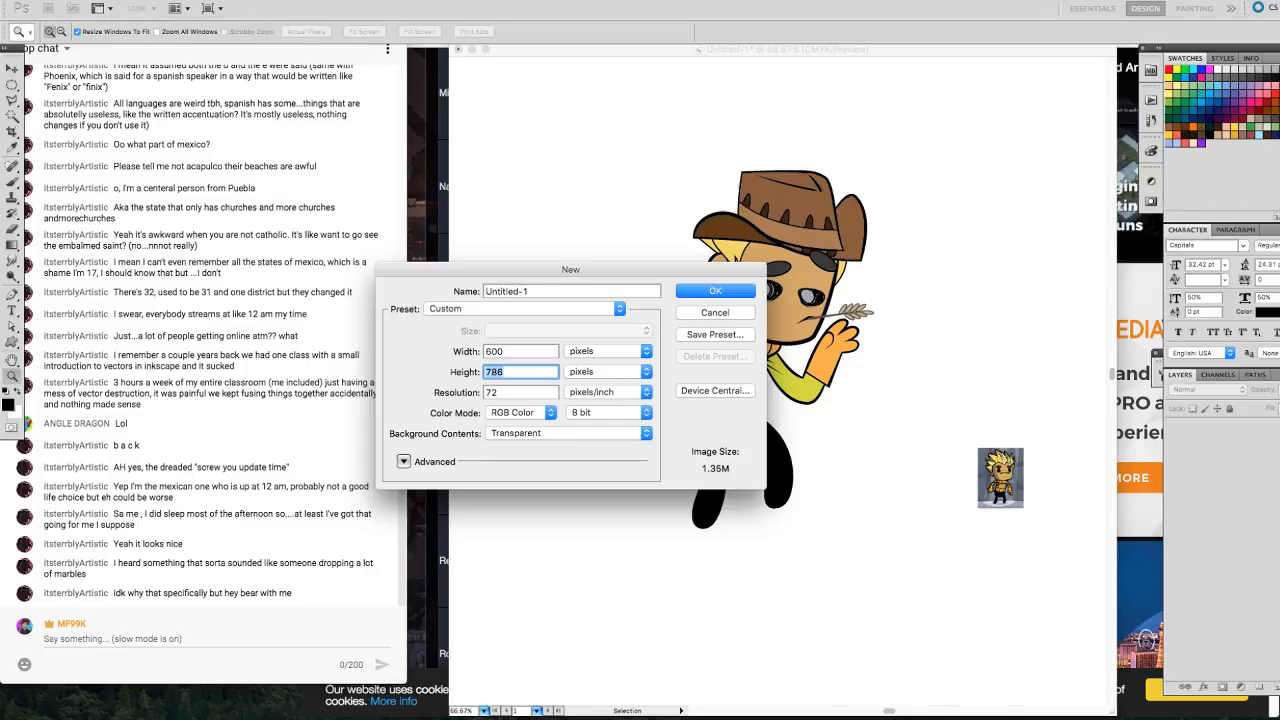
type("900")
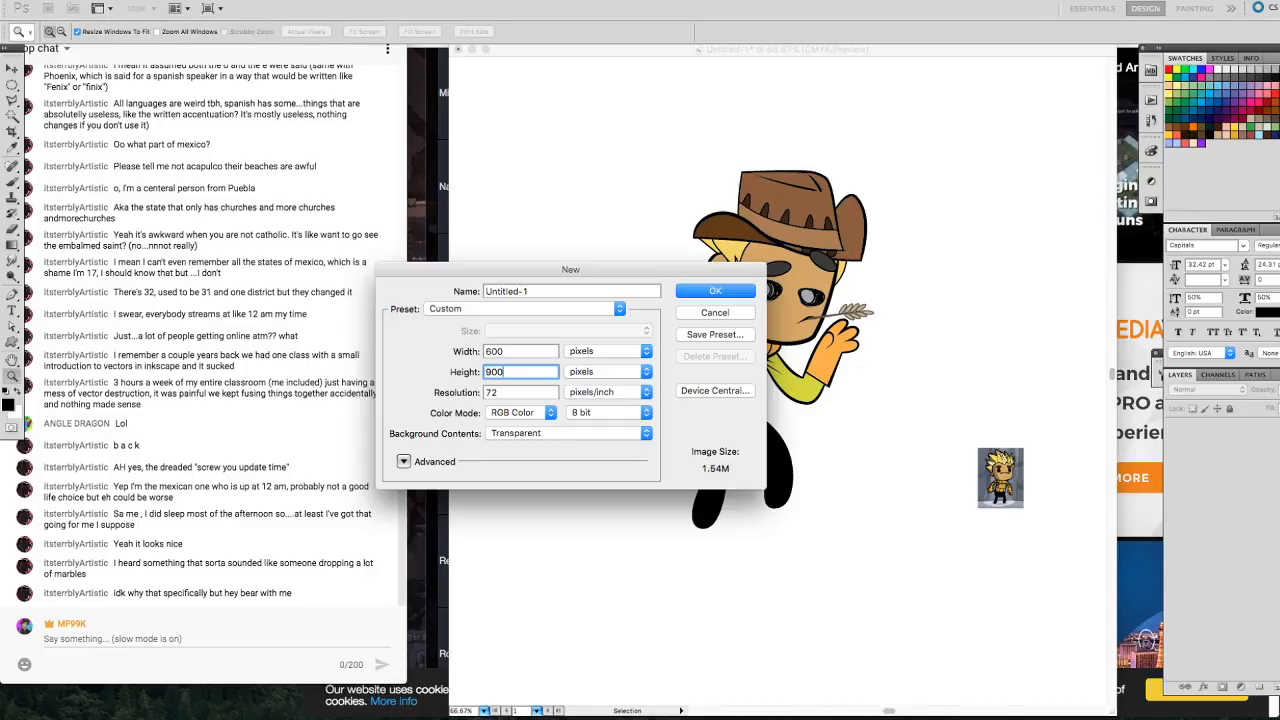
left_click(697, 296)
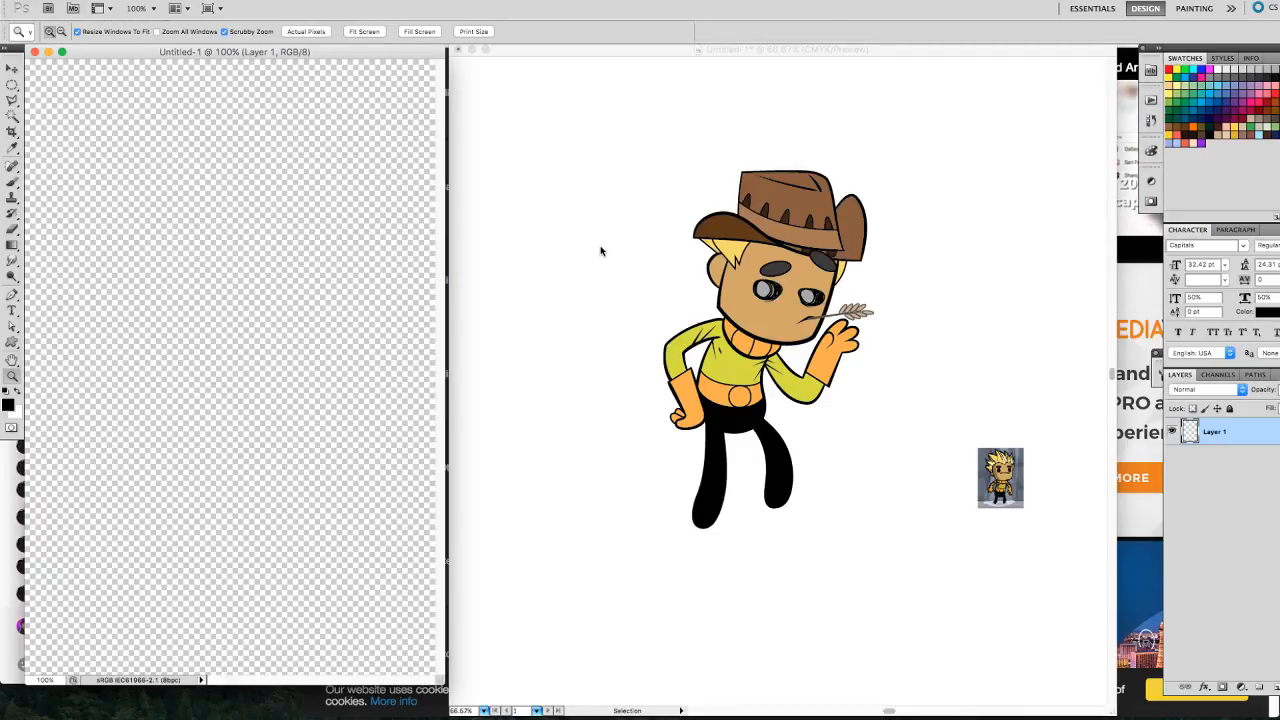
Paste the copied character as pixels and place it enlarged to about 118% width and 110% height, nearly filling the canvas.
key("super+v")
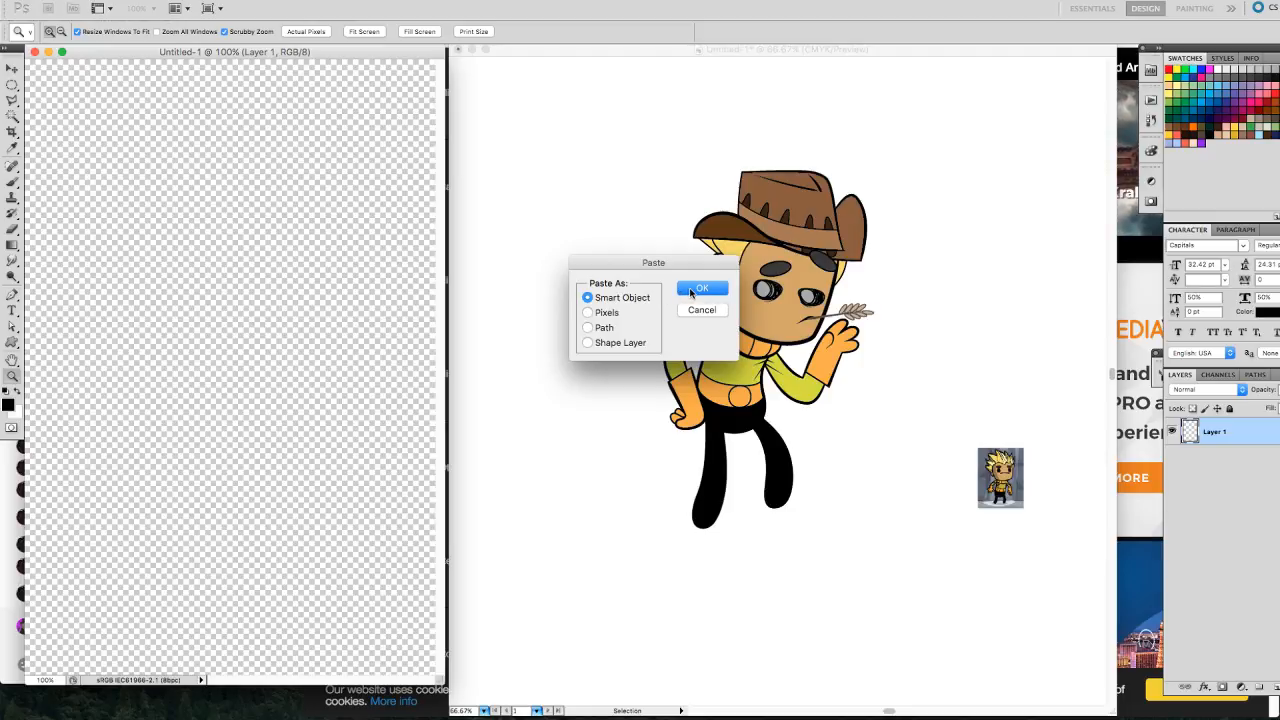
left_click(588, 312)
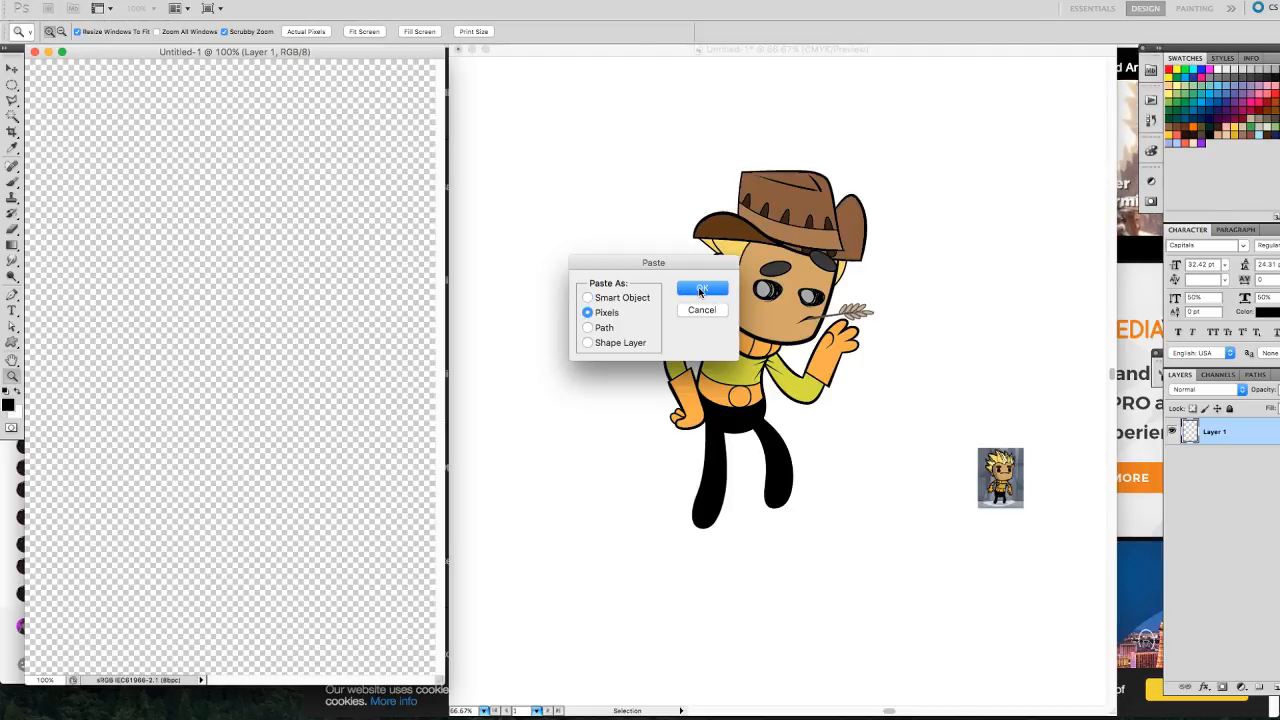
left_click(701, 291)
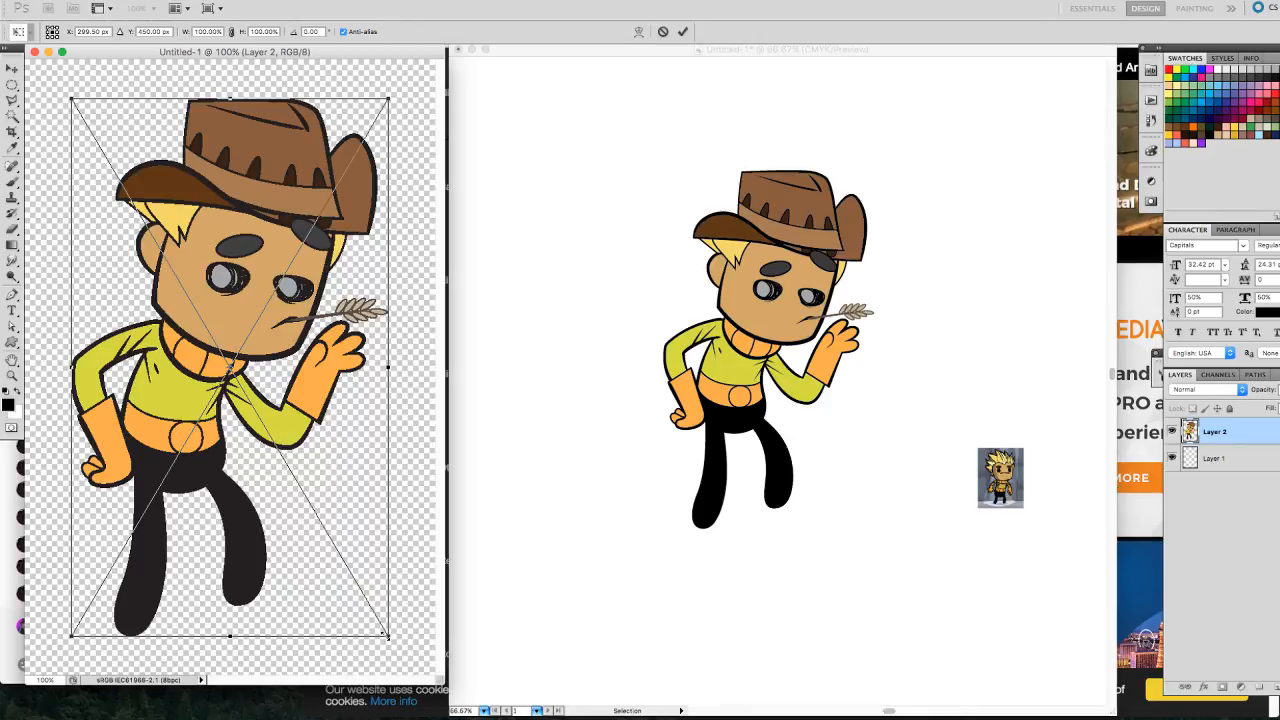
left_click_drag(388, 636, 420, 664)
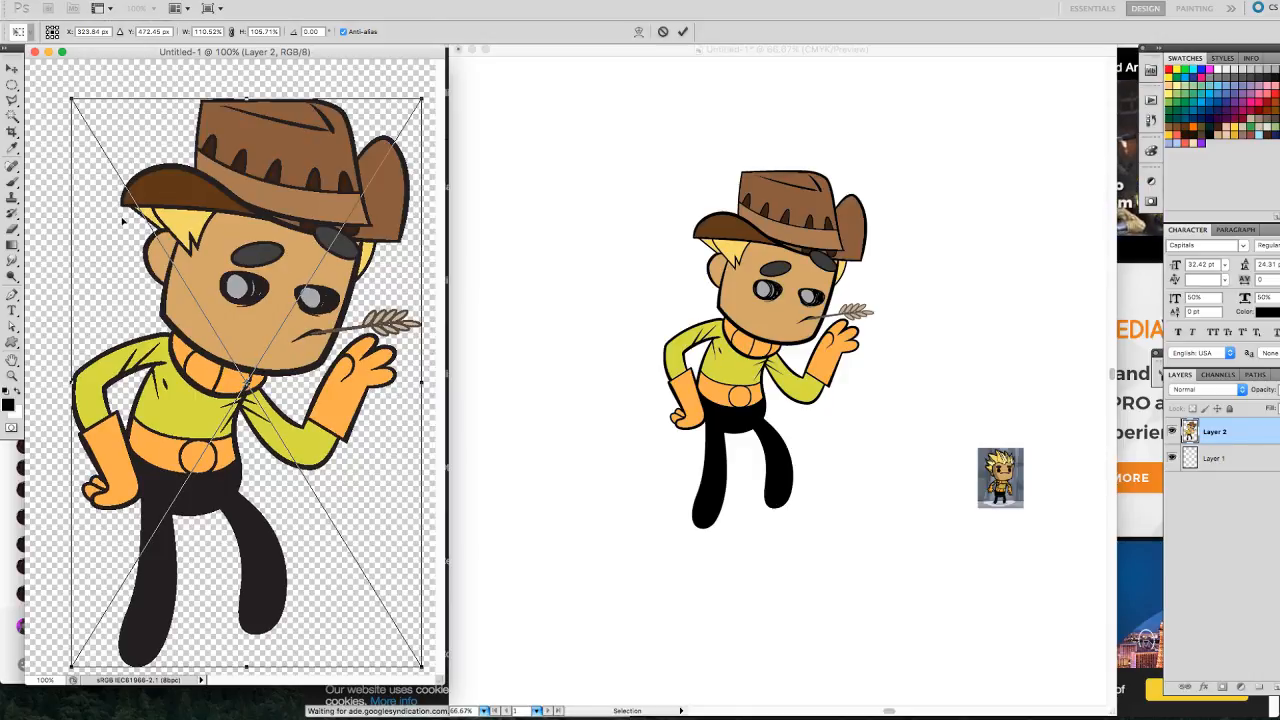
left_click_drag(72, 100, 48, 74)
left_click(10, 68)
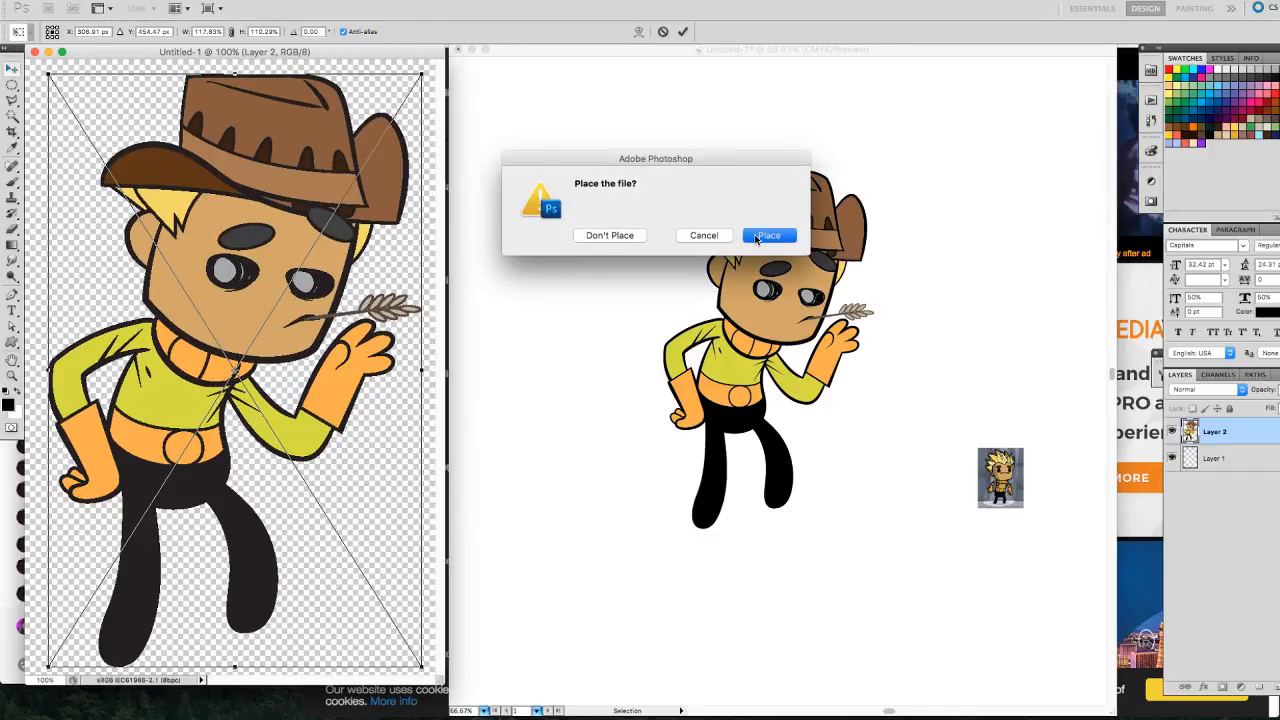
left_click(766, 236)
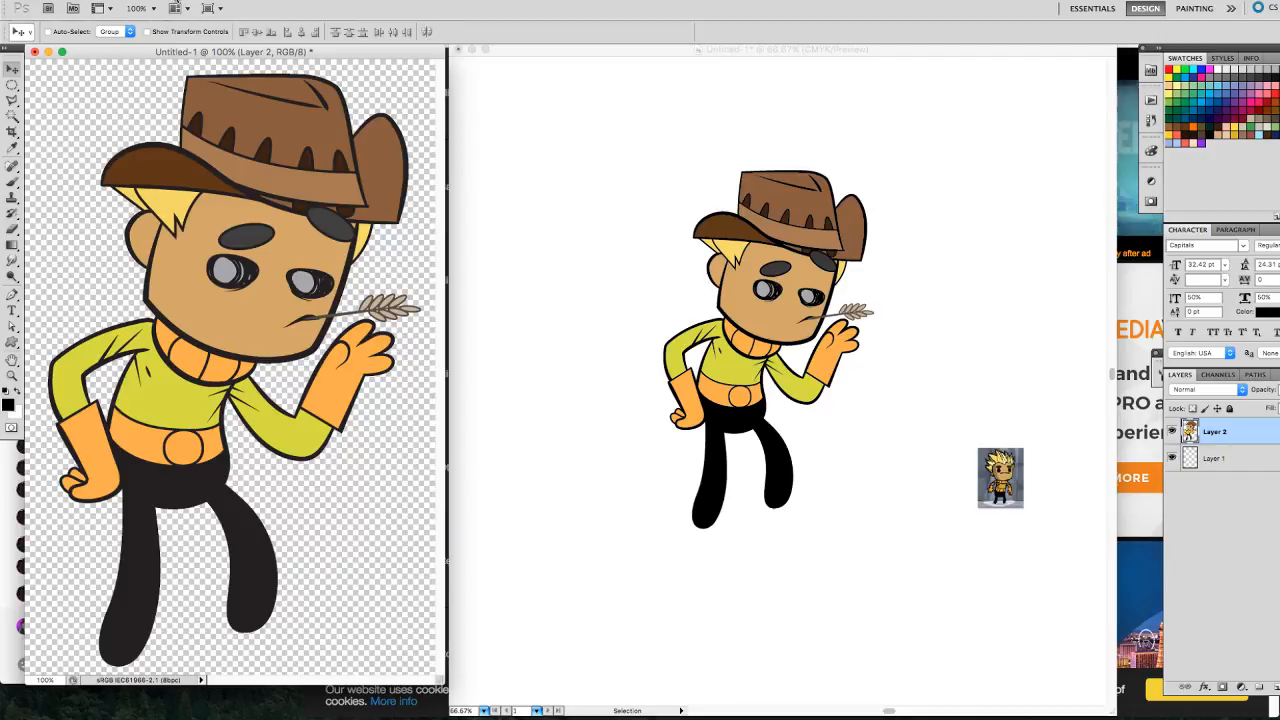
Darken the character's blacks with a Levels adjustment, setting the RGB shadow input level to 29.
left_click(174, 1)
mouse_move(211, 32)
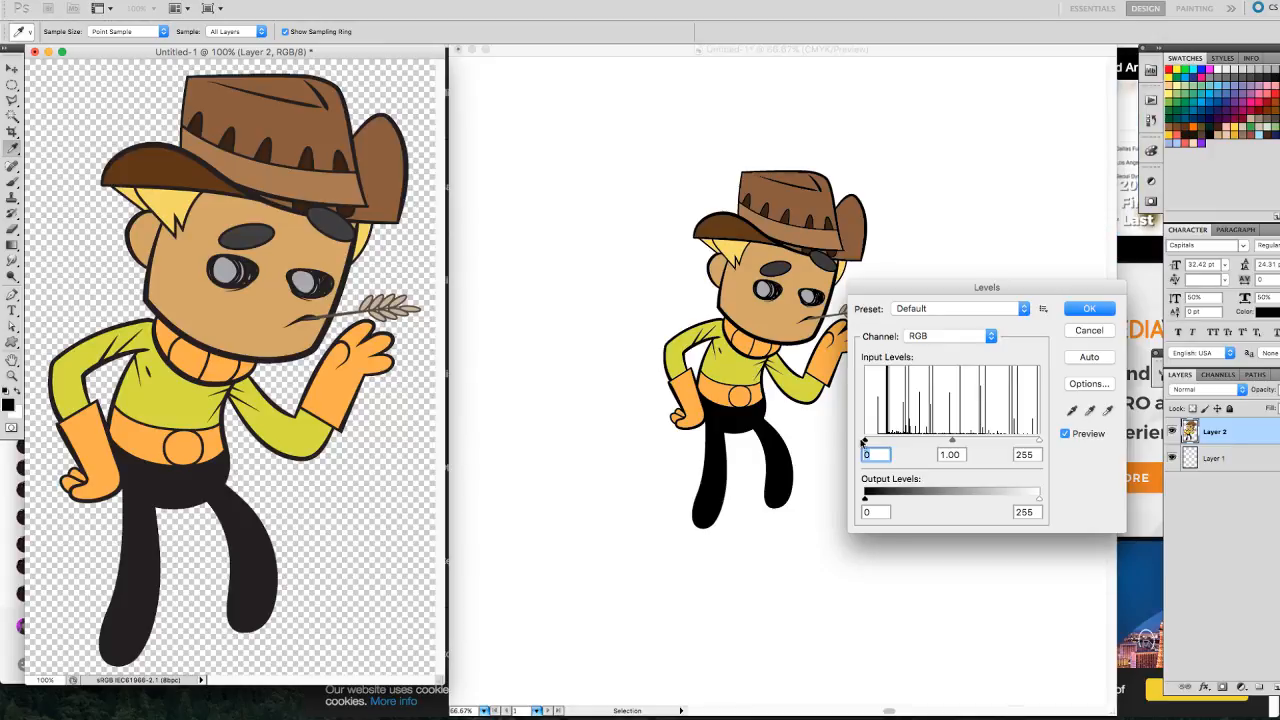
left_click_drag(865, 441, 878, 444)
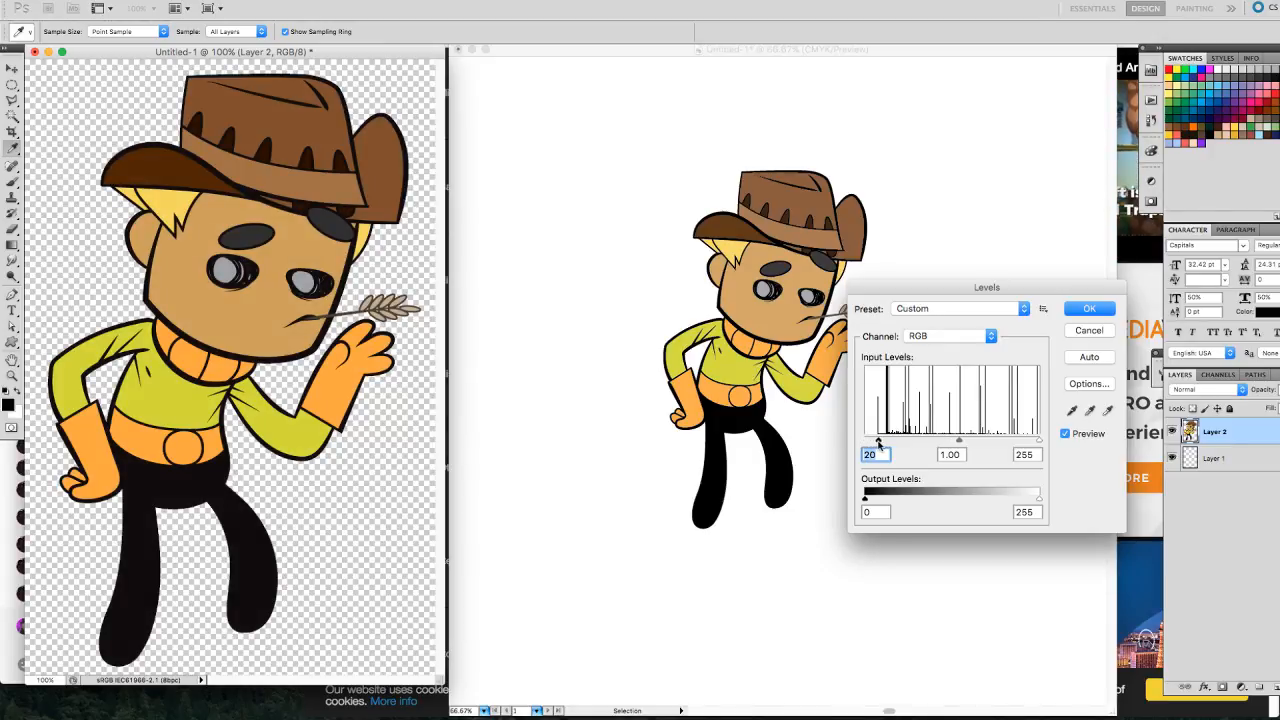
left_click_drag(878, 444, 884, 446)
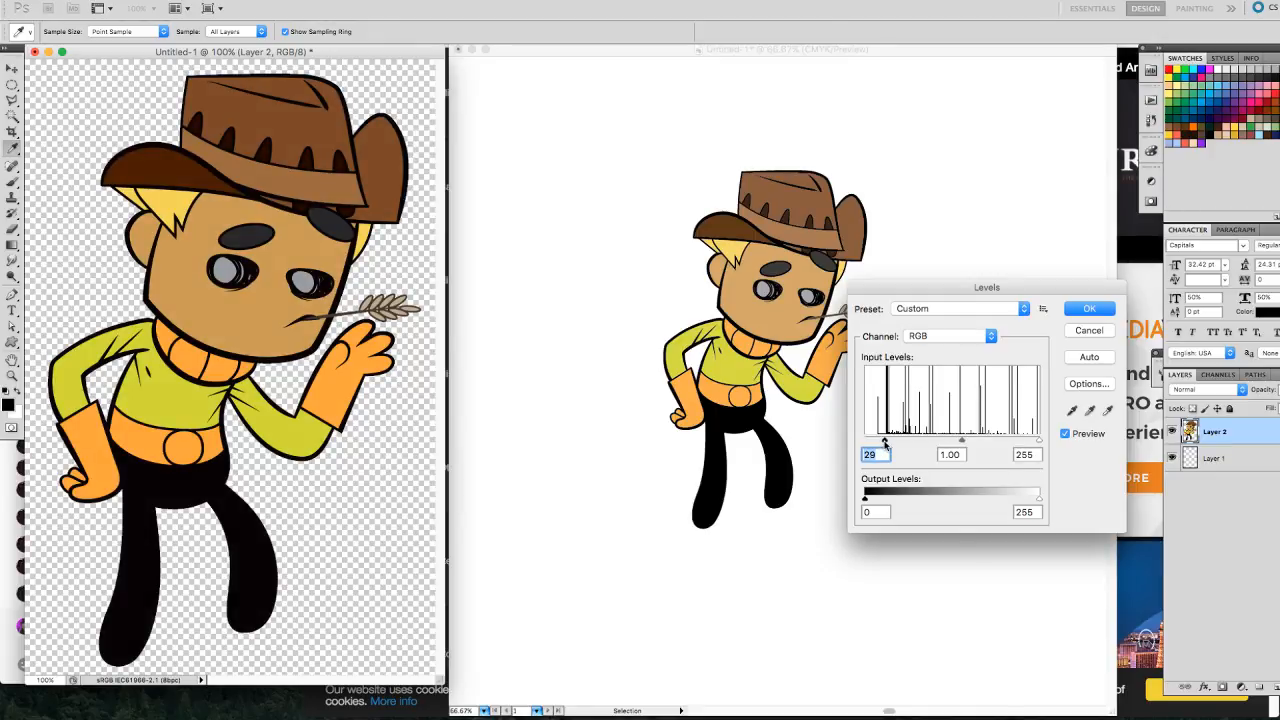
left_click(1090, 309)
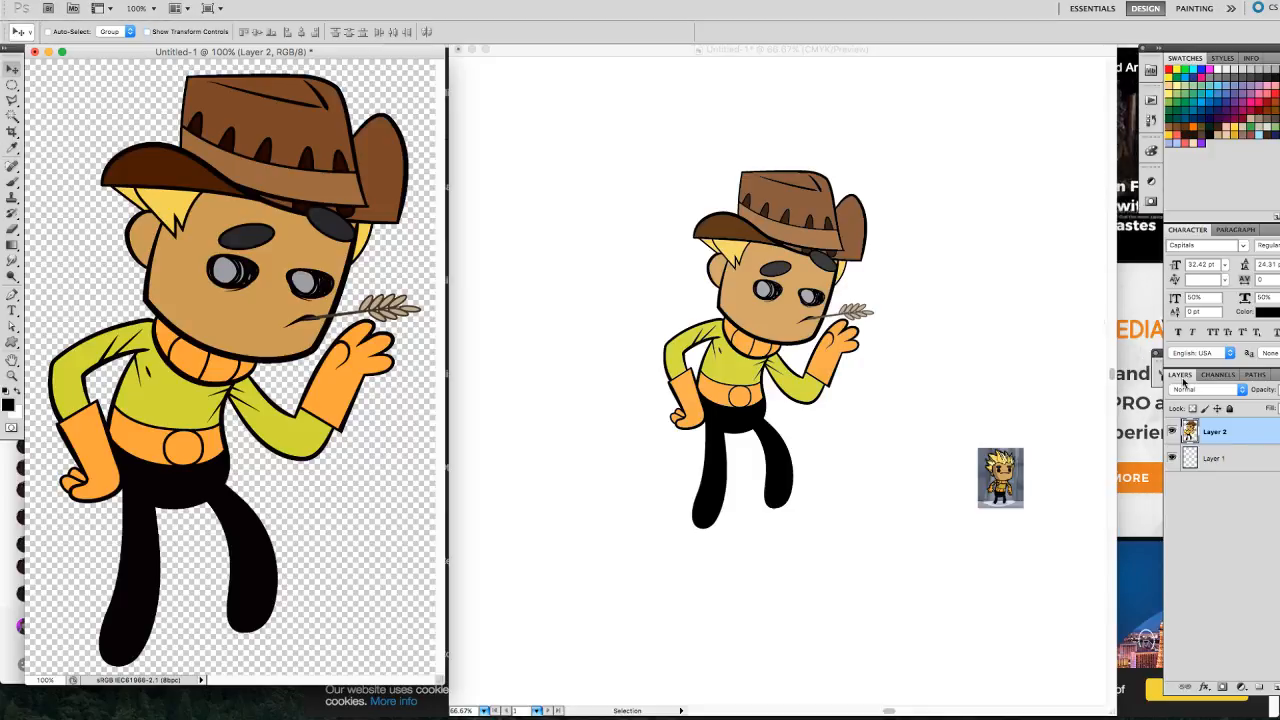
Add a new layer clipped to the character layer and brush a white highlight across the upper thigh of the right-hand leg.
left_click(1275, 688)
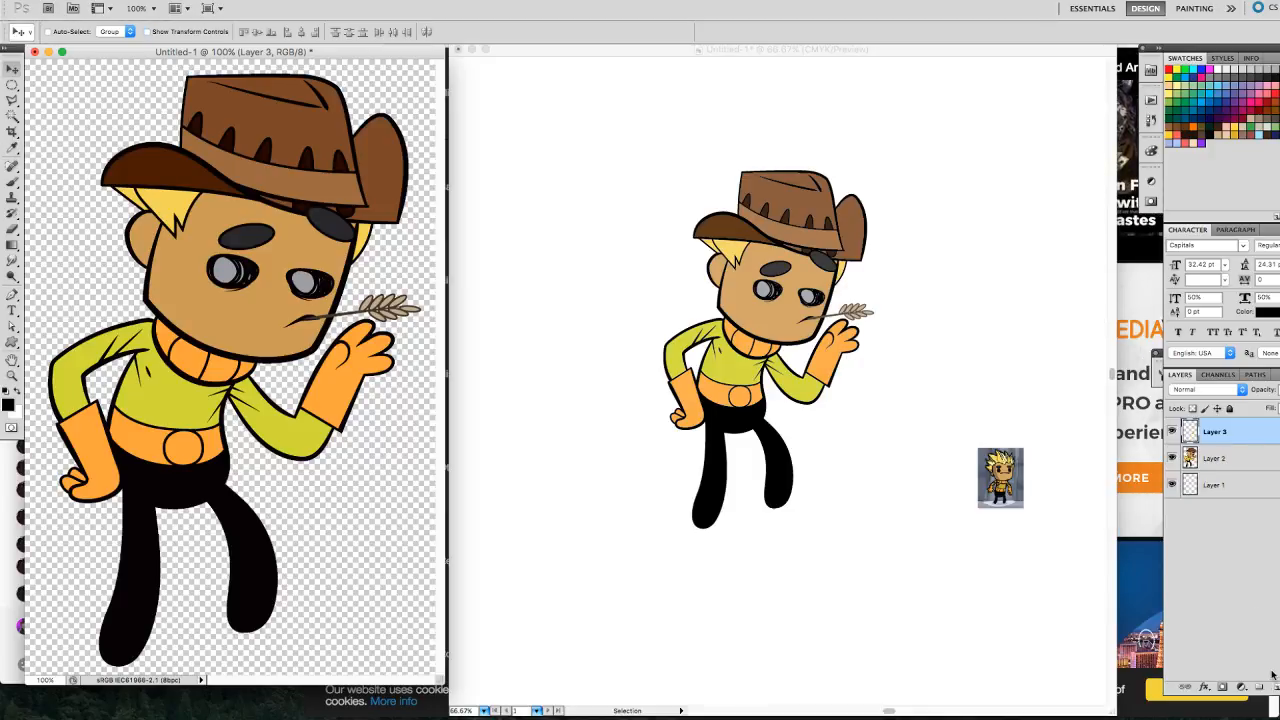
left_click(1224, 445, "alt")
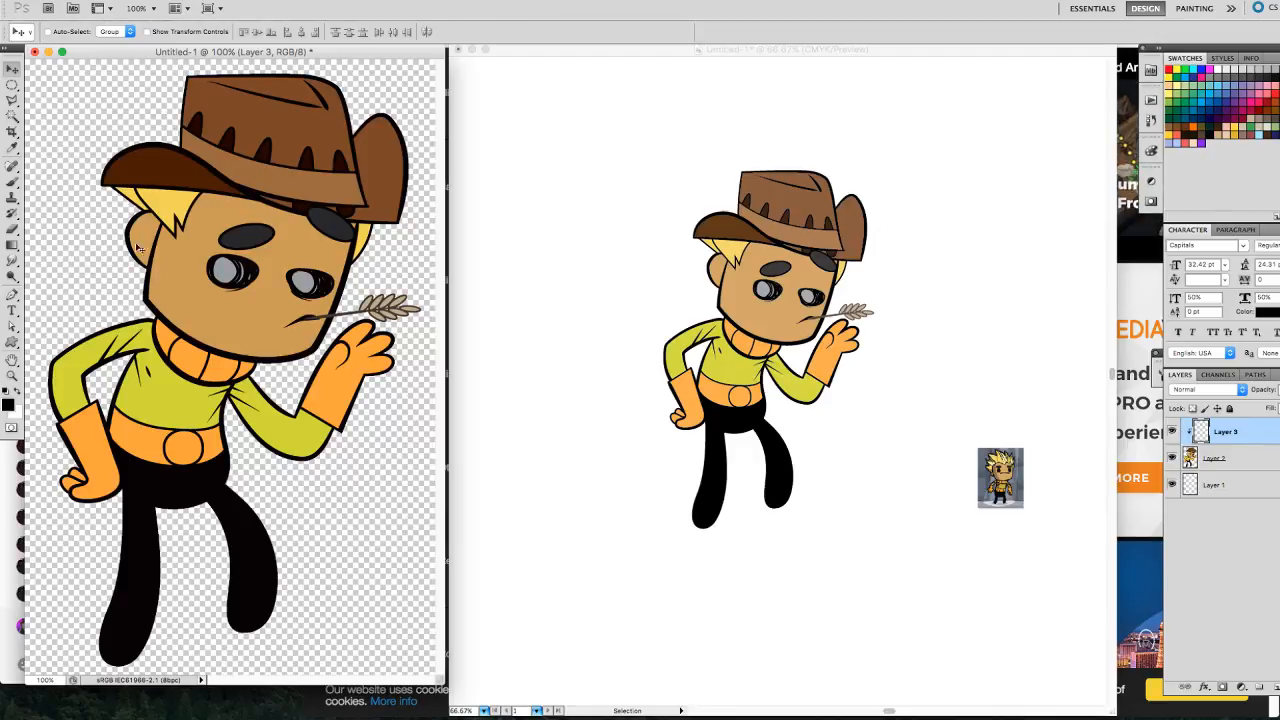
left_click(13, 183)
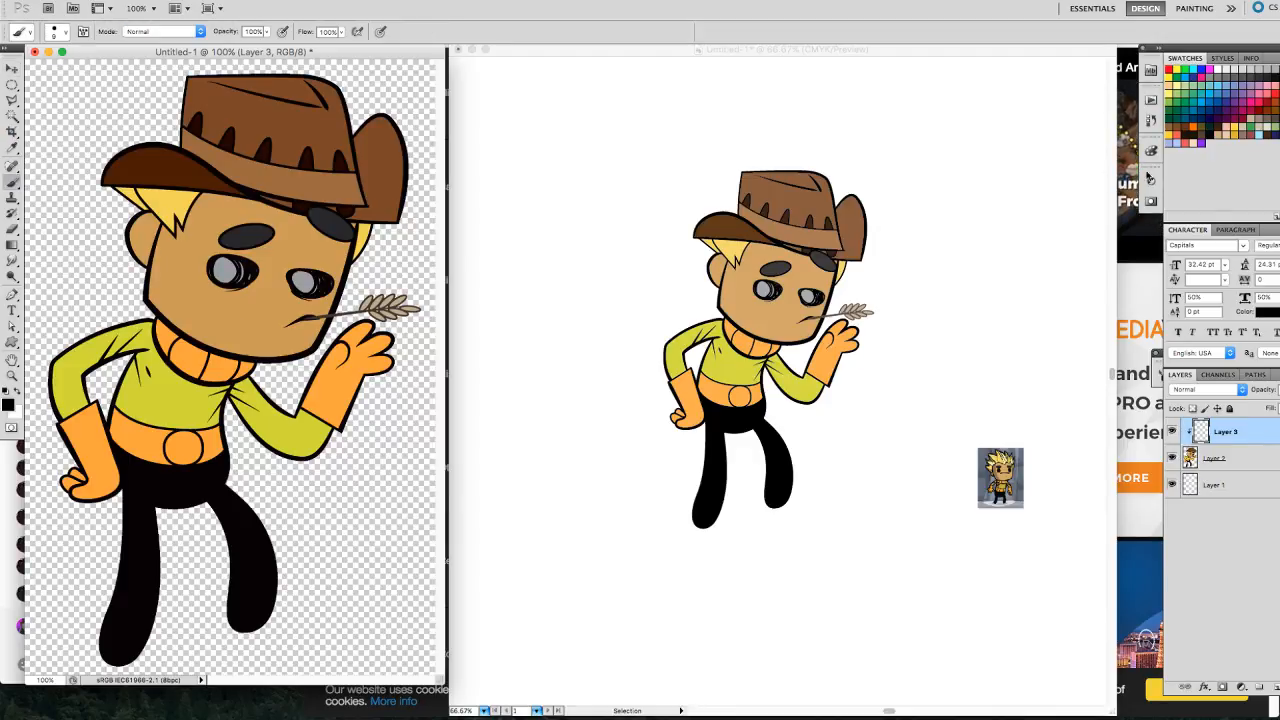
left_click(1219, 64)
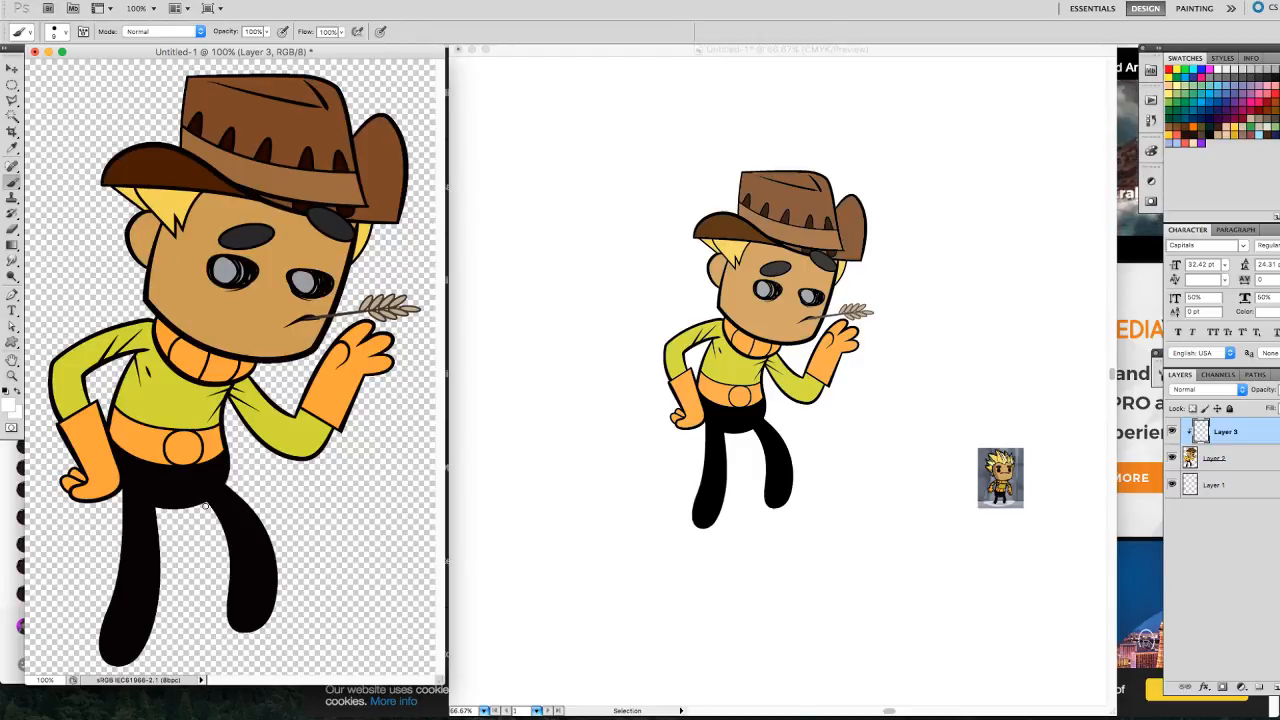
mouse_move(213, 500)
left_mouse_down()
mouse_move(230, 480)
mouse_move(219, 517)
mouse_move(241, 494)
left_mouse_up()
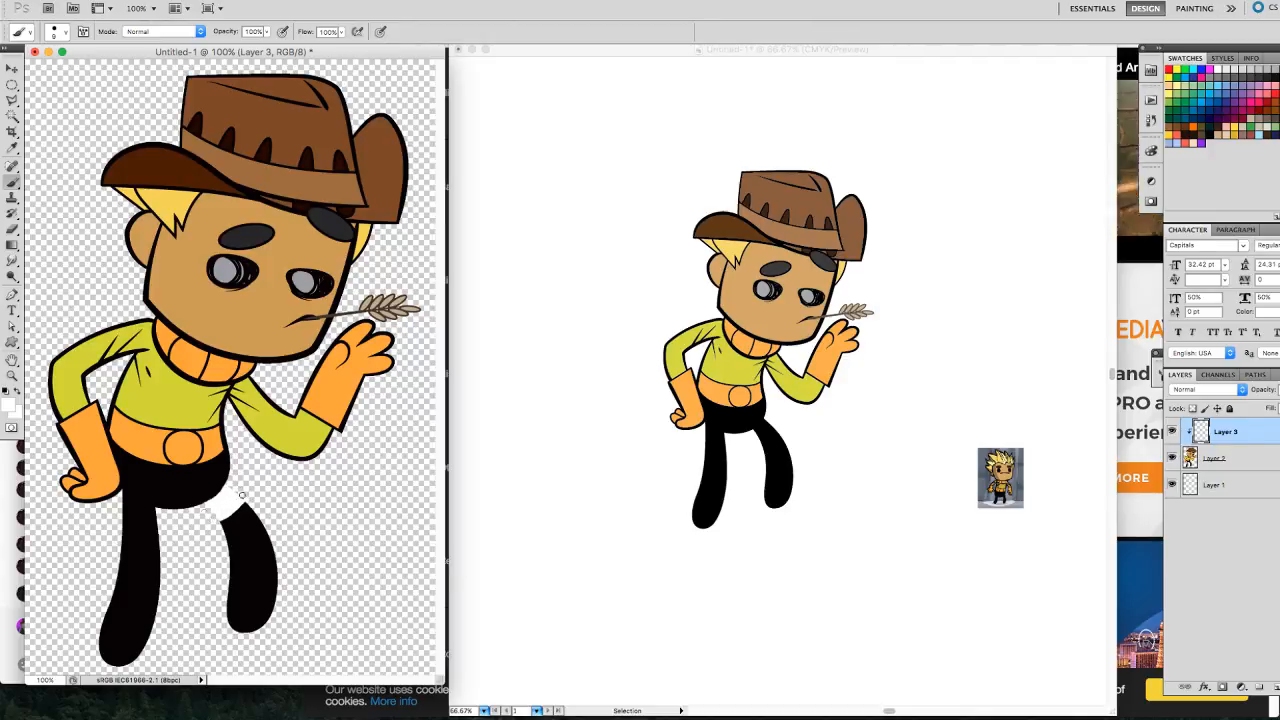
Soften the edges of the white thigh highlight with the Blur tool at 42% strength, enlarging the brush to 40.
left_click(13, 262)
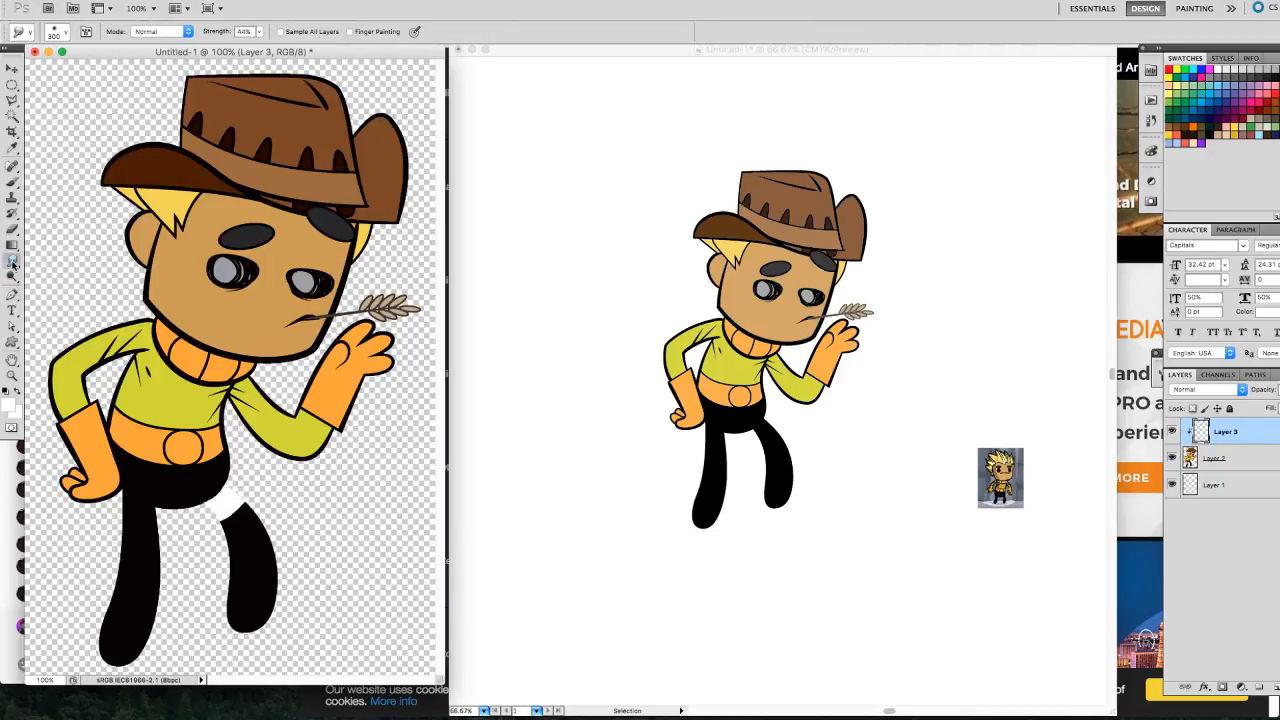
left_click_drag(13, 262, 82, 262)
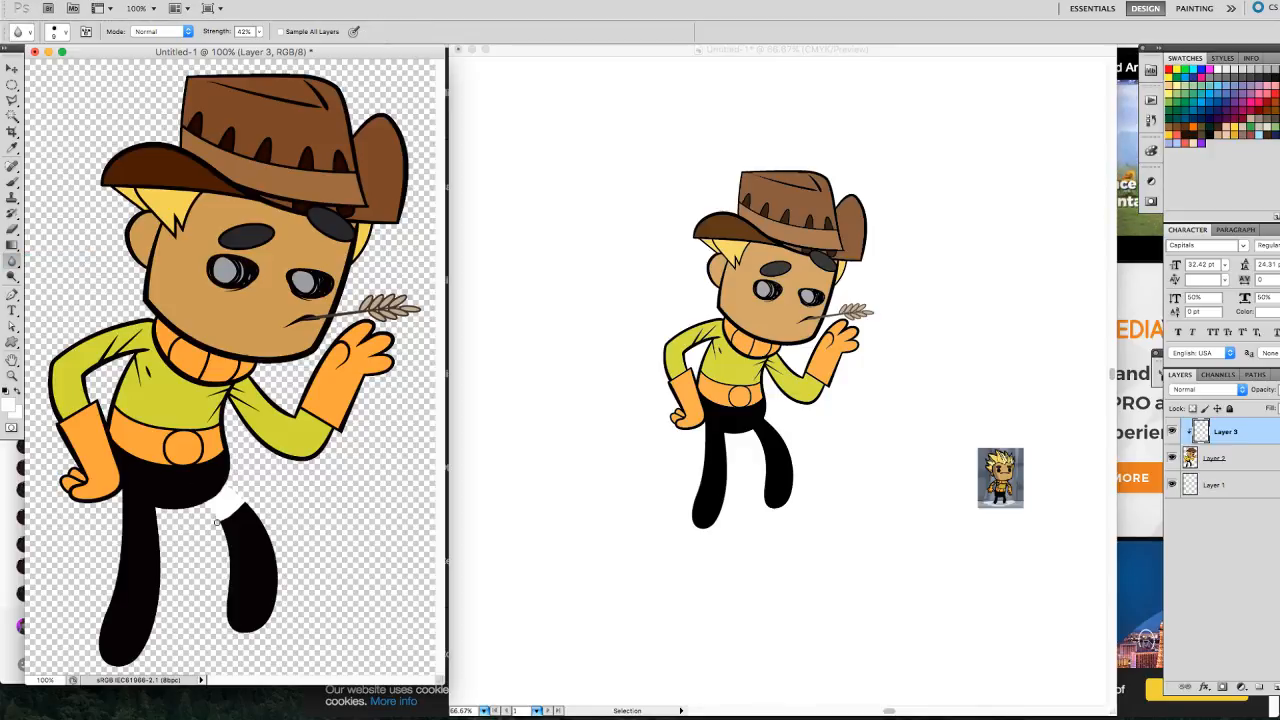
left_click_drag(239, 505, 246, 499)
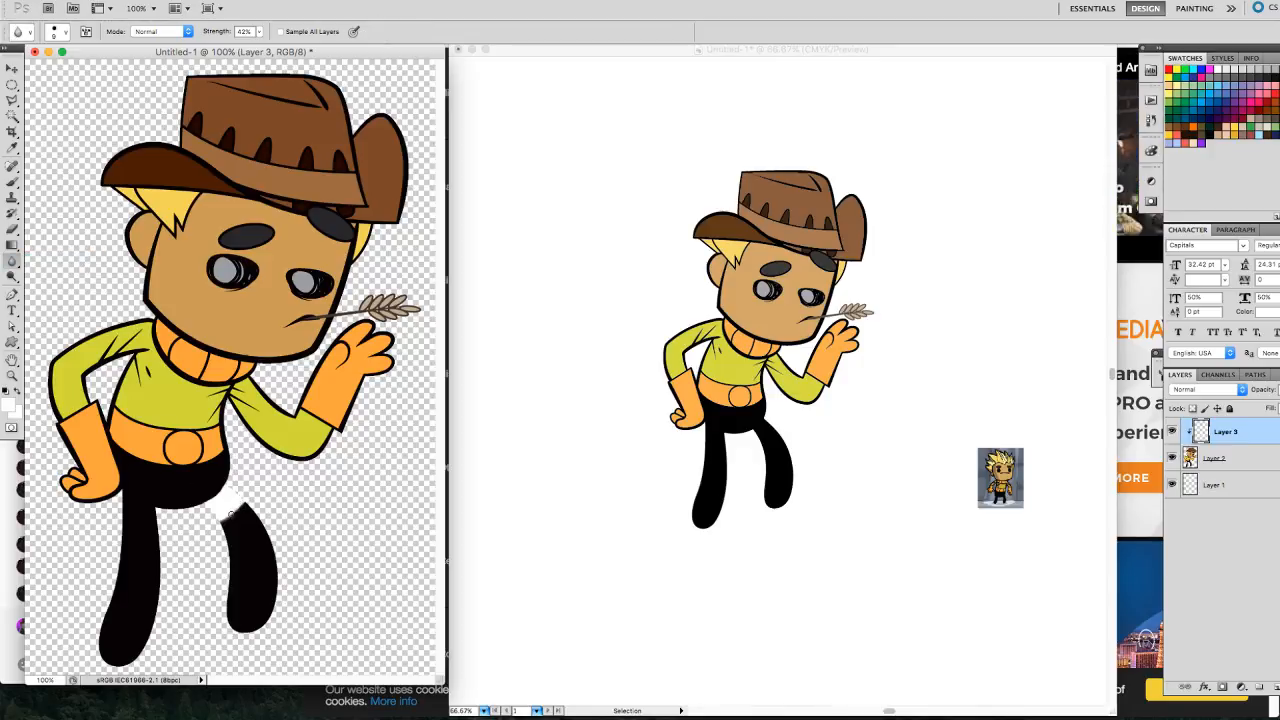
left_click_drag(247, 499, 221, 523)
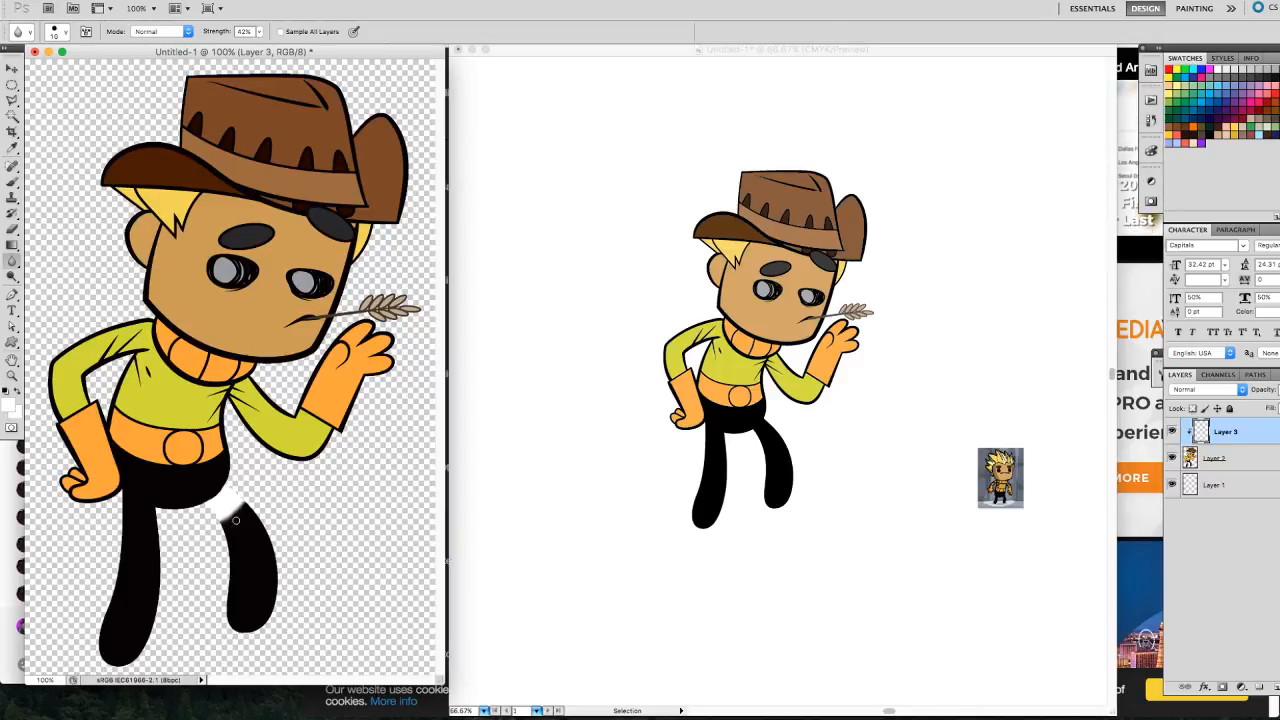
key("bracketright")
key("bracketright")
key("bracketright")
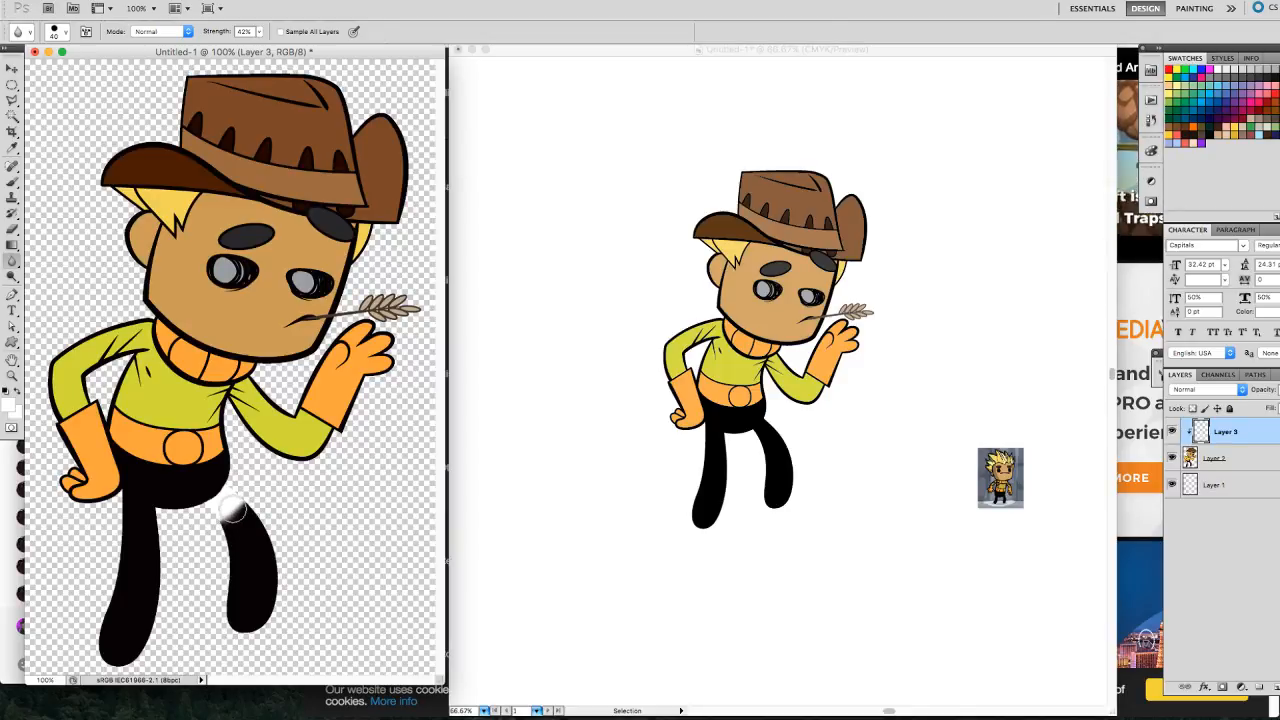
mouse_move(232, 510)
left_mouse_down()
mouse_move(241, 503)
mouse_move(225, 525)
mouse_move(238, 506)
mouse_move(243, 525)
mouse_move(227, 511)
left_mouse_up()
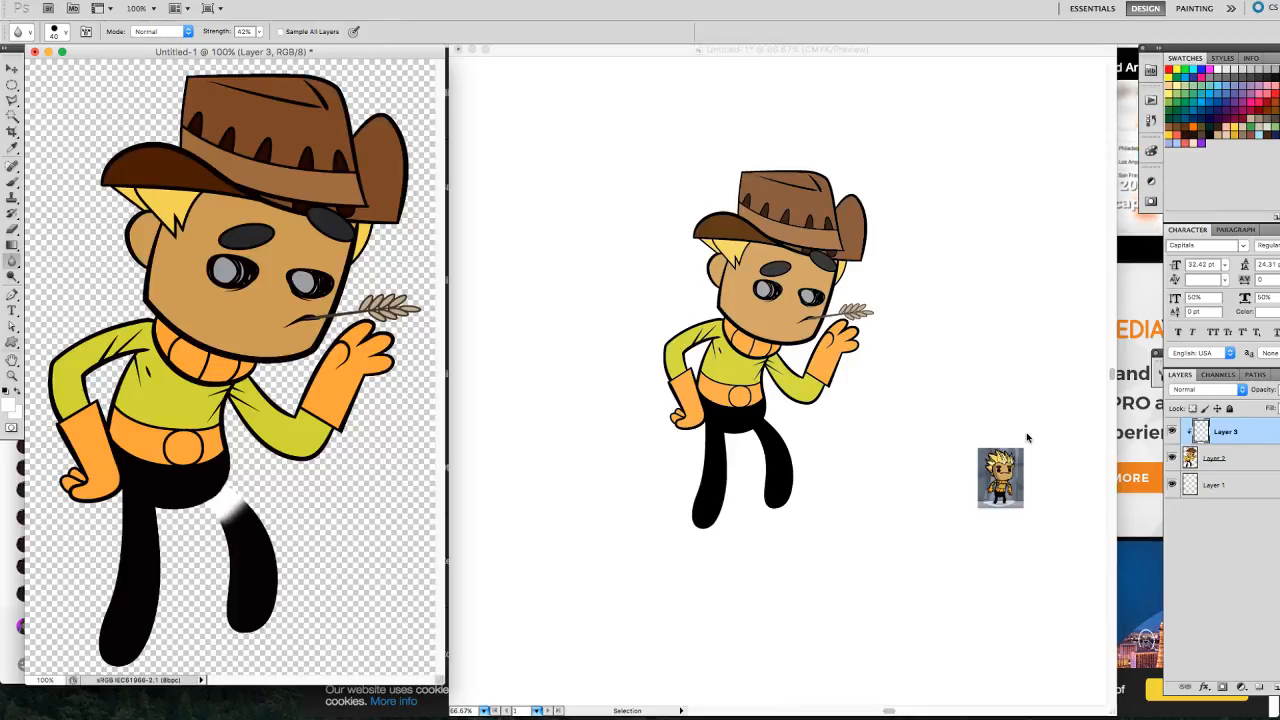
Lower the thigh highlight layer's opacity to a faint sheen and move the document window over the blank artboard area.
left_click(1279, 390)
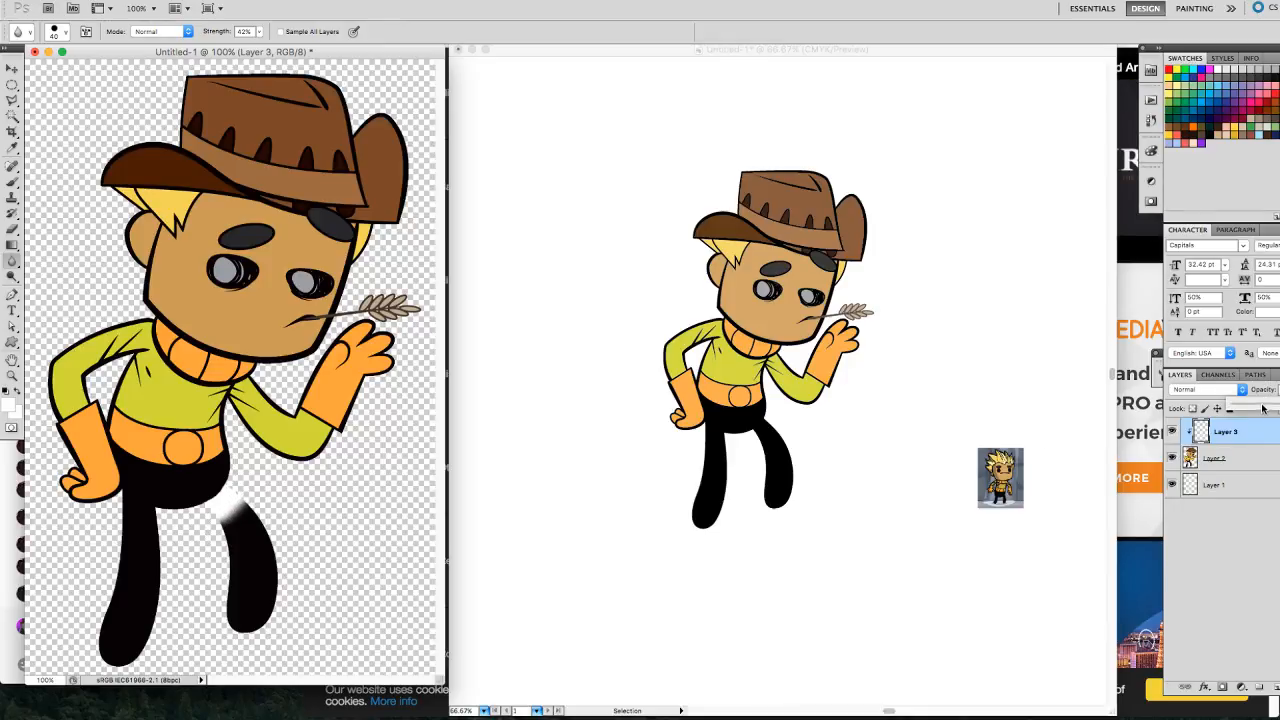
left_click_drag(1262, 408, 1249, 409)
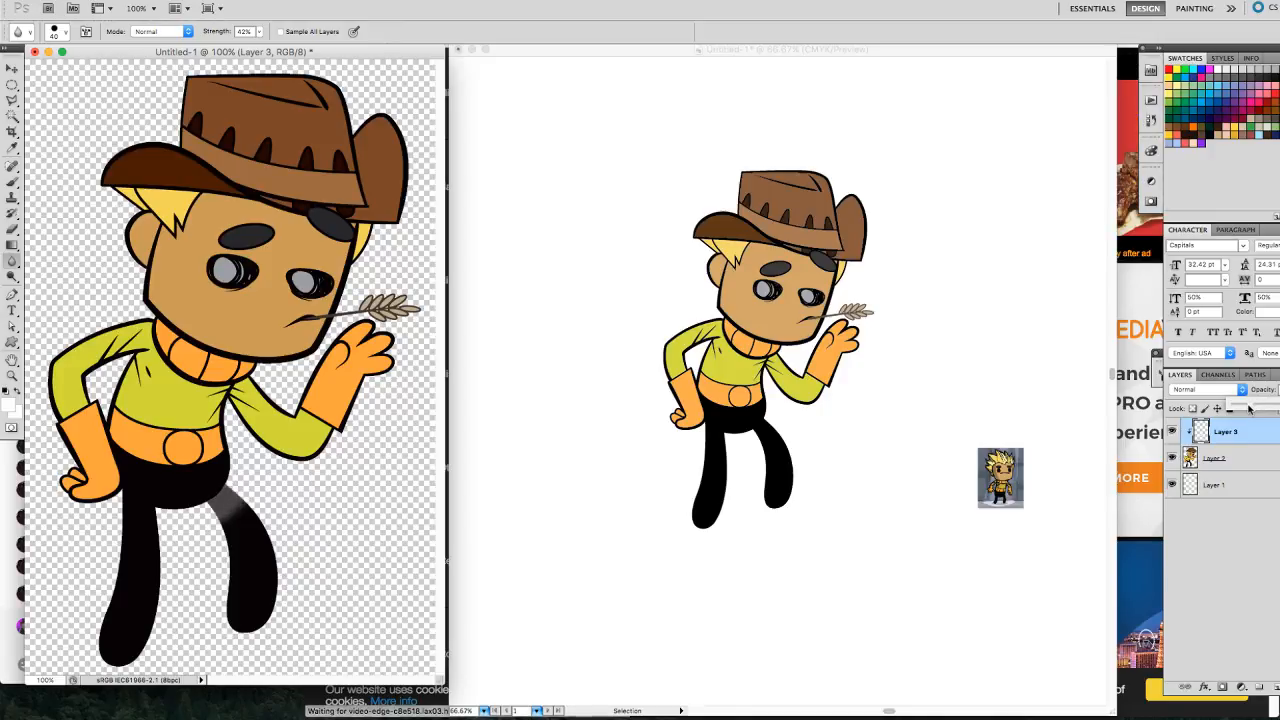
left_click_drag(146, 48, 579, 80)
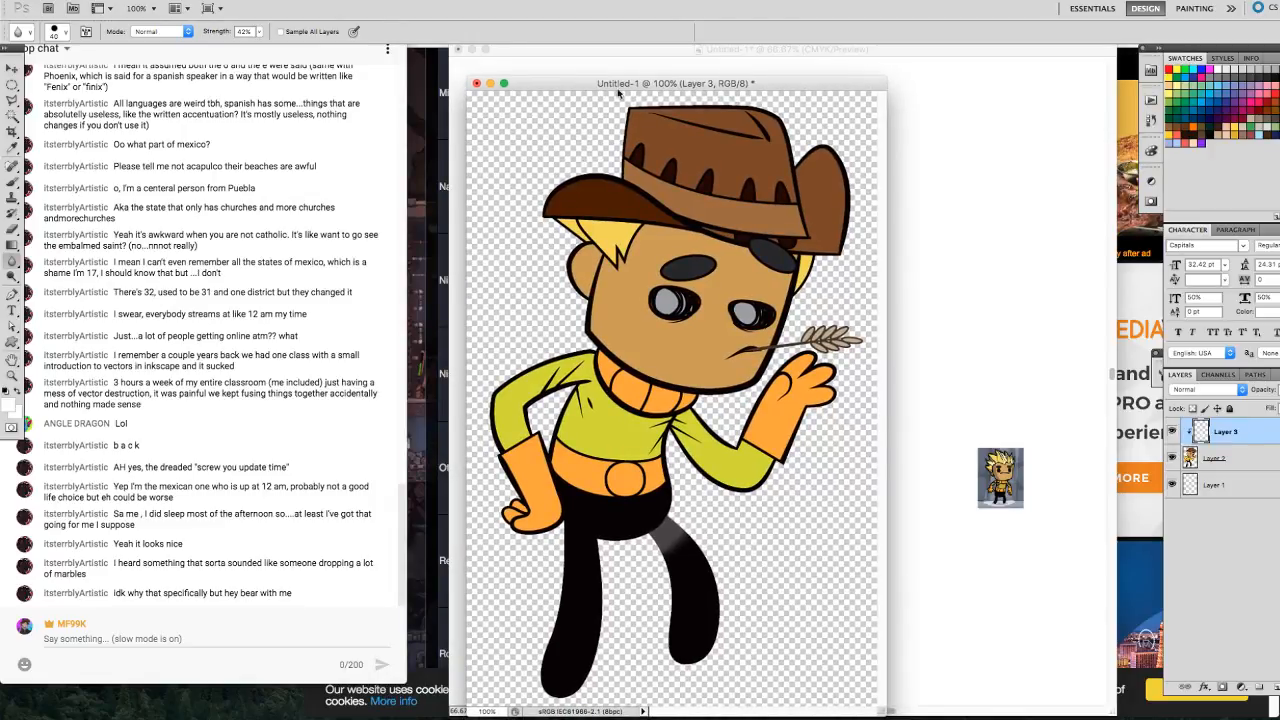
left_click(1279, 390)
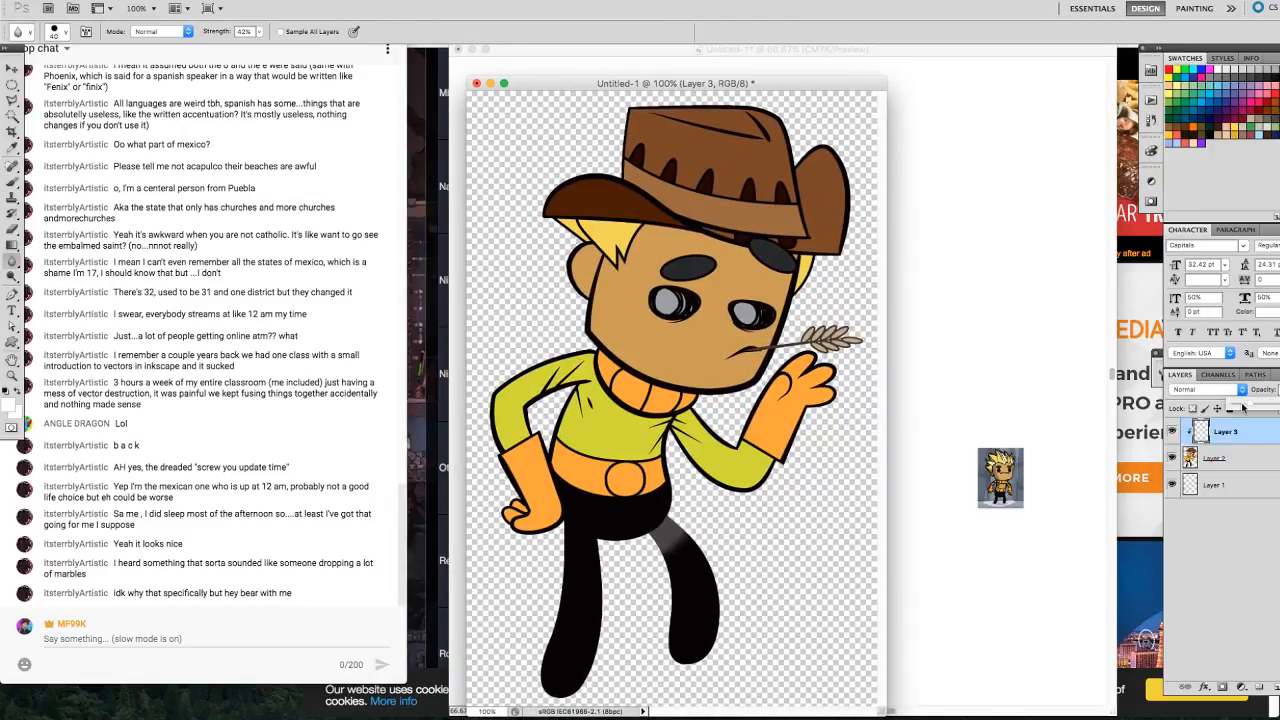
left_click(1240, 405)
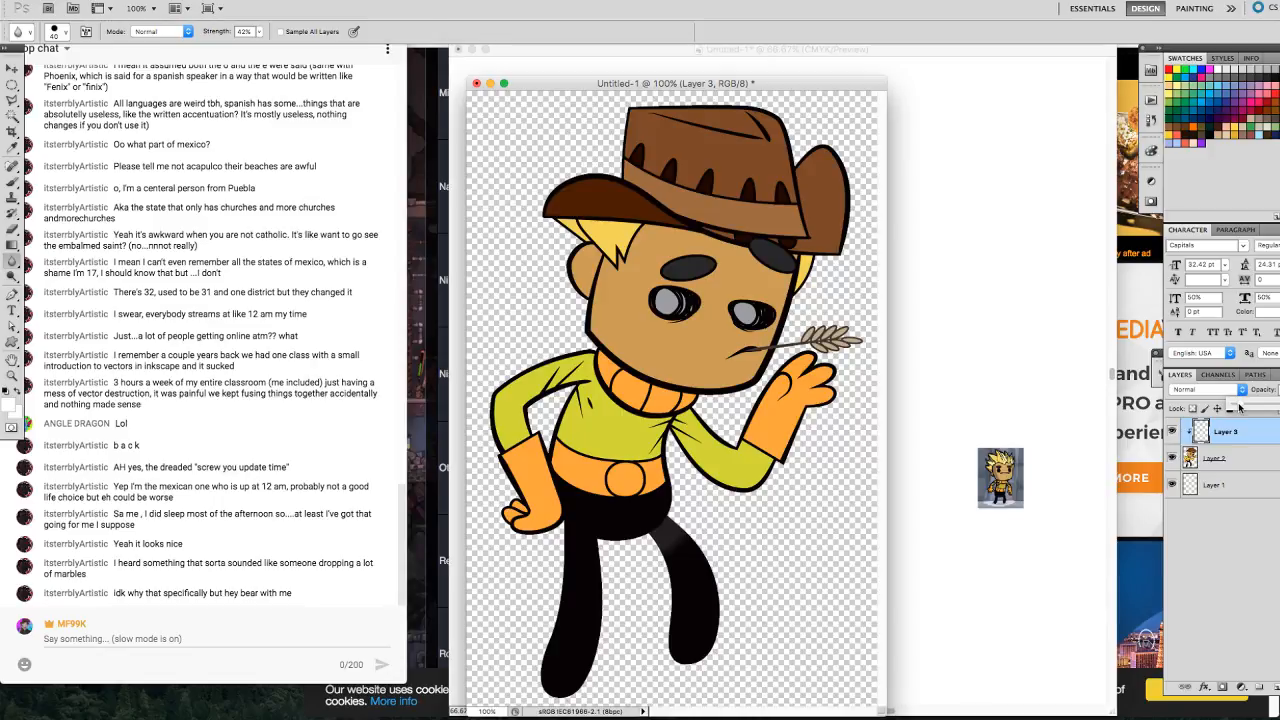
Add a clipped layer directly above the character layer and brush black shading under the hat brim and along the face's jaw and right-hand edge.
left_click(1221, 462)
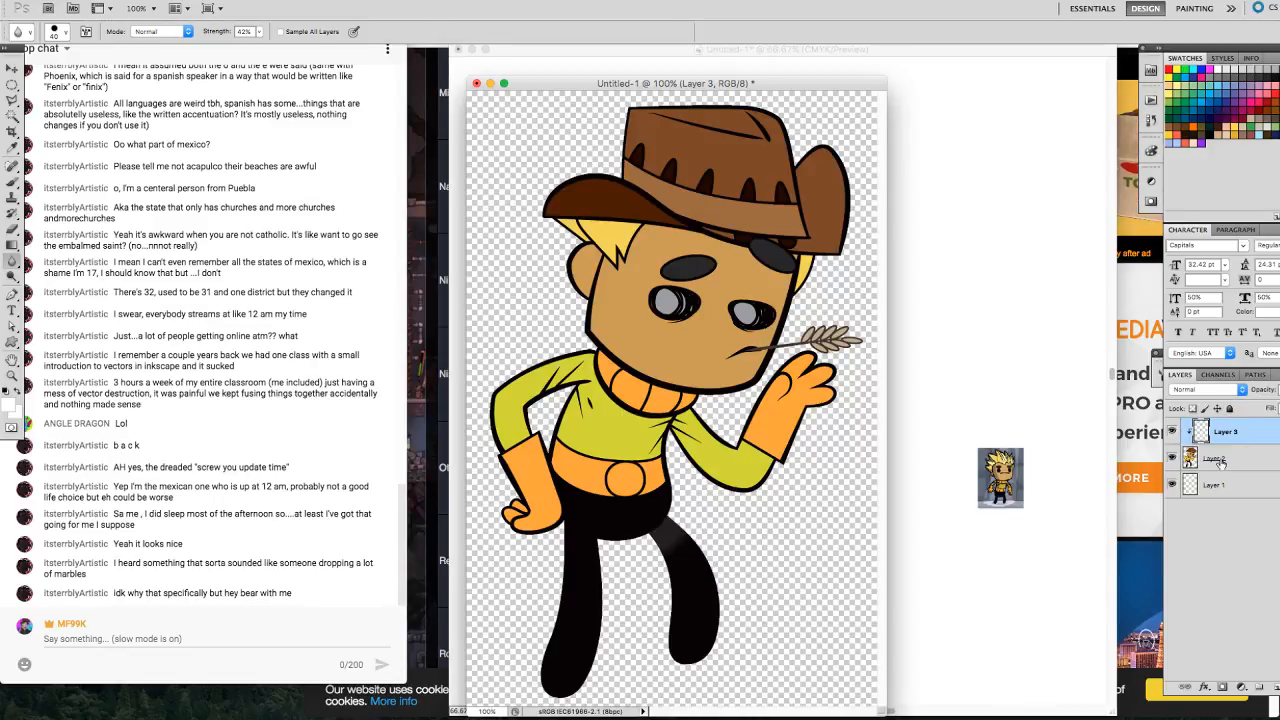
double_click(1215, 459)
left_click(1260, 687)
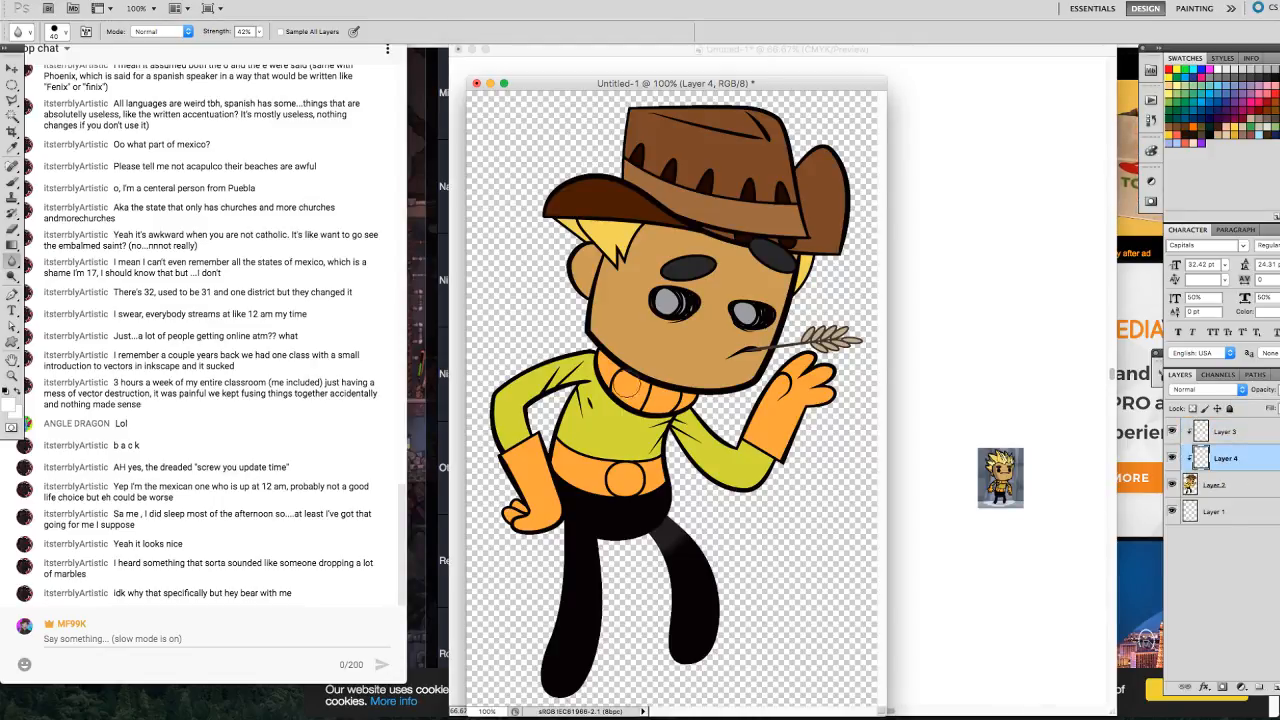
left_click(8, 185)
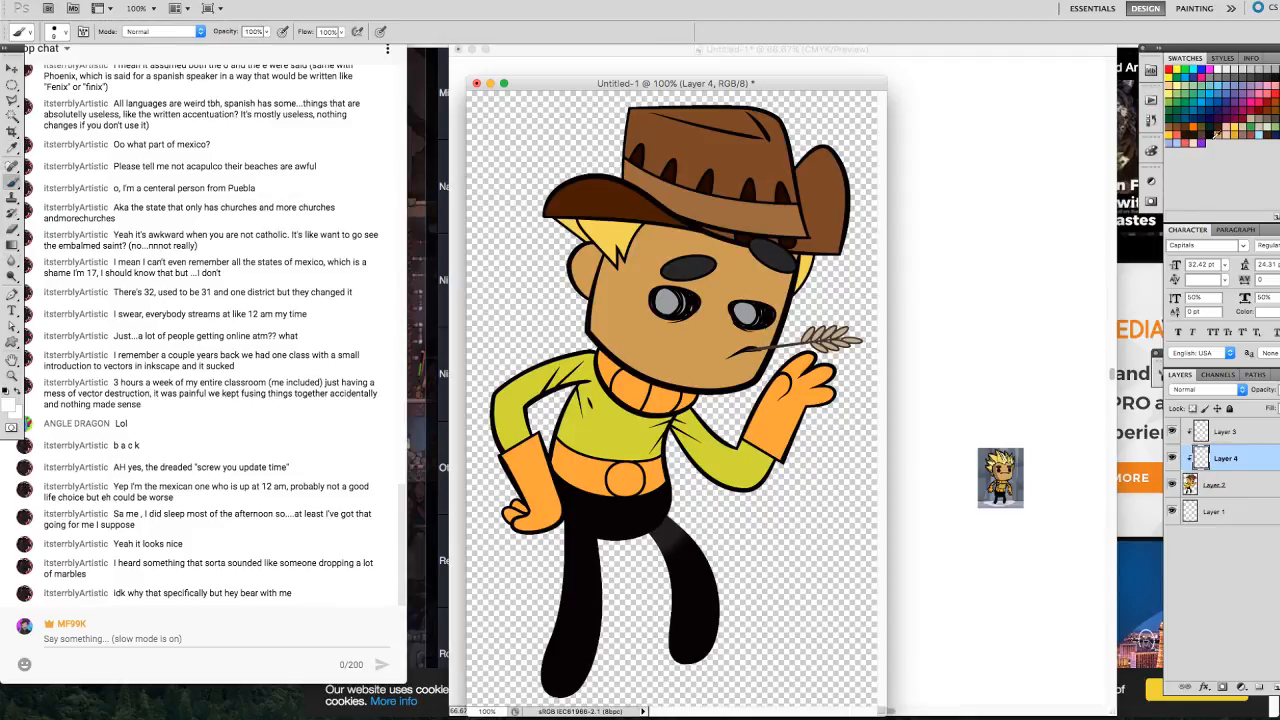
key("d")
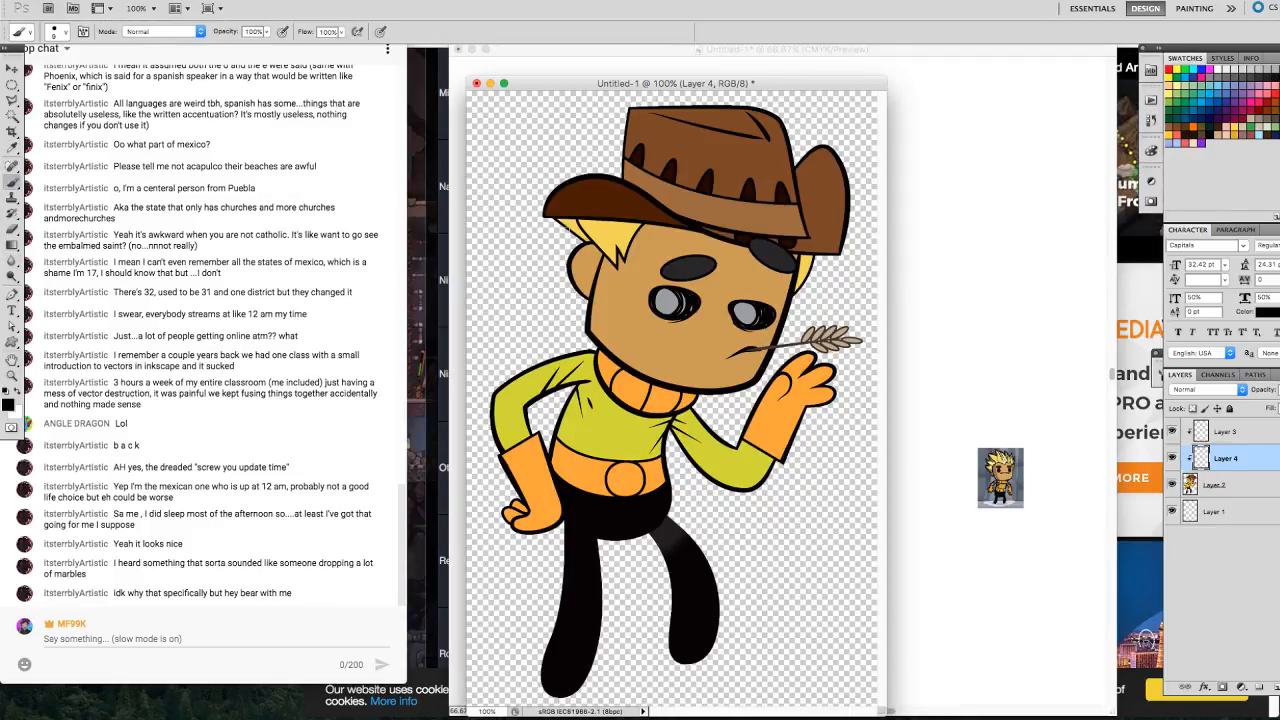
mouse_move(556, 220)
left_mouse_down()
mouse_move(842, 254)
mouse_move(572, 218)
mouse_move(626, 216)
mouse_move(750, 251)
mouse_move(557, 221)
mouse_move(607, 218)
left_mouse_up()
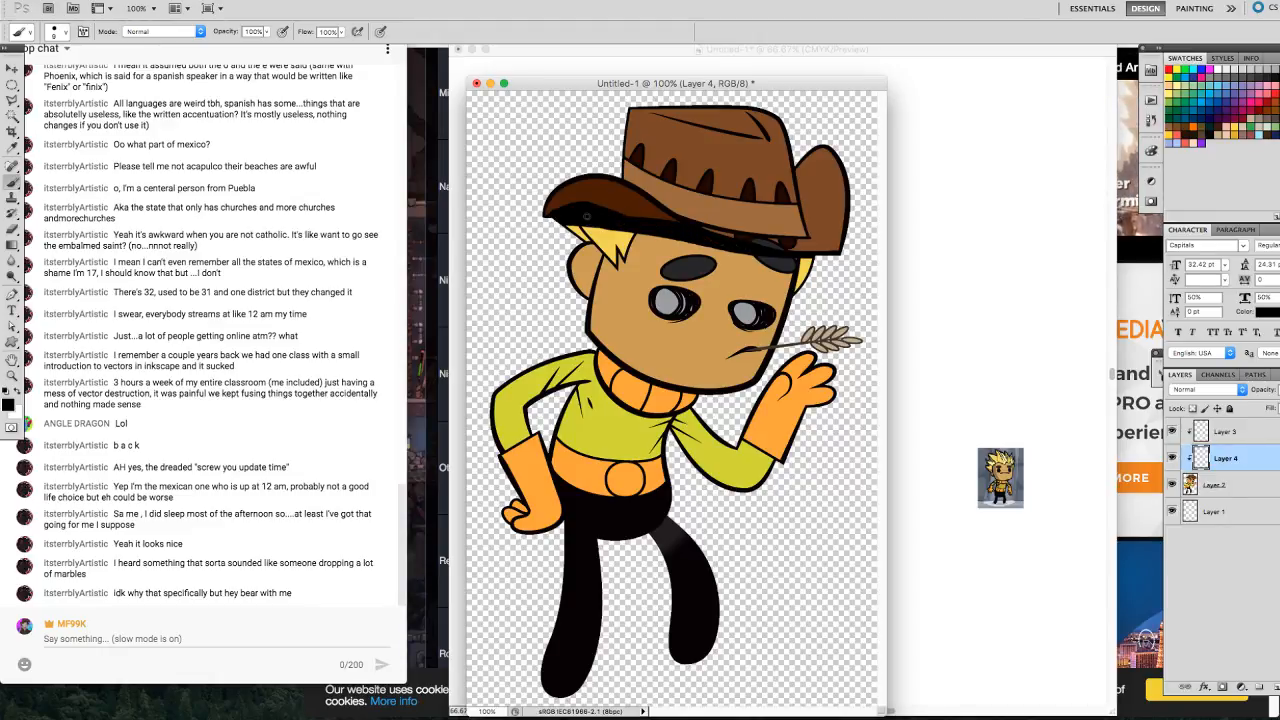
mouse_move(595, 328)
left_mouse_down()
mouse_move(700, 372)
mouse_move(732, 366)
mouse_move(795, 280)
left_mouse_up()
mouse_move(797, 262)
left_mouse_down()
mouse_move(808, 262)
mouse_move(738, 365)
mouse_move(690, 372)
mouse_move(588, 328)
mouse_move(698, 383)
mouse_move(757, 380)
mouse_move(683, 381)
mouse_move(621, 358)
left_mouse_up()
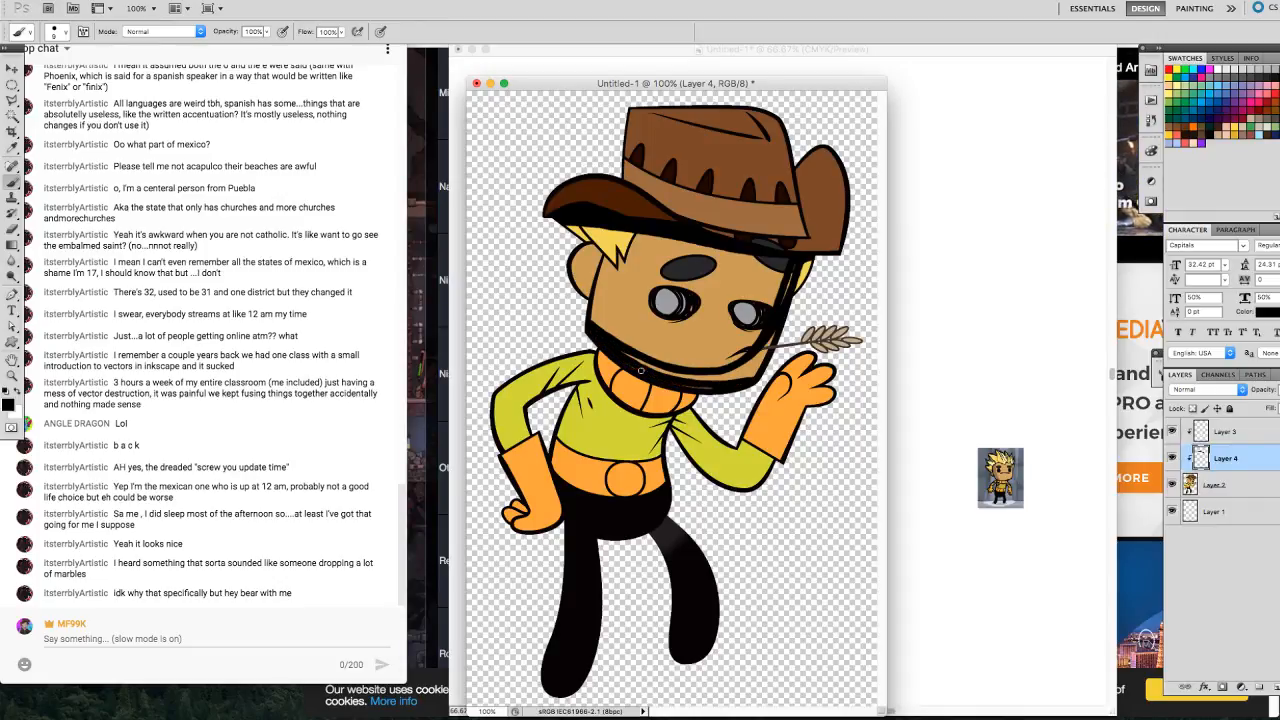
mouse_move(709, 386)
left_mouse_down()
mouse_move(753, 377)
mouse_move(700, 379)
mouse_move(622, 350)
mouse_move(683, 379)
mouse_move(756, 357)
mouse_move(755, 372)
left_mouse_up()
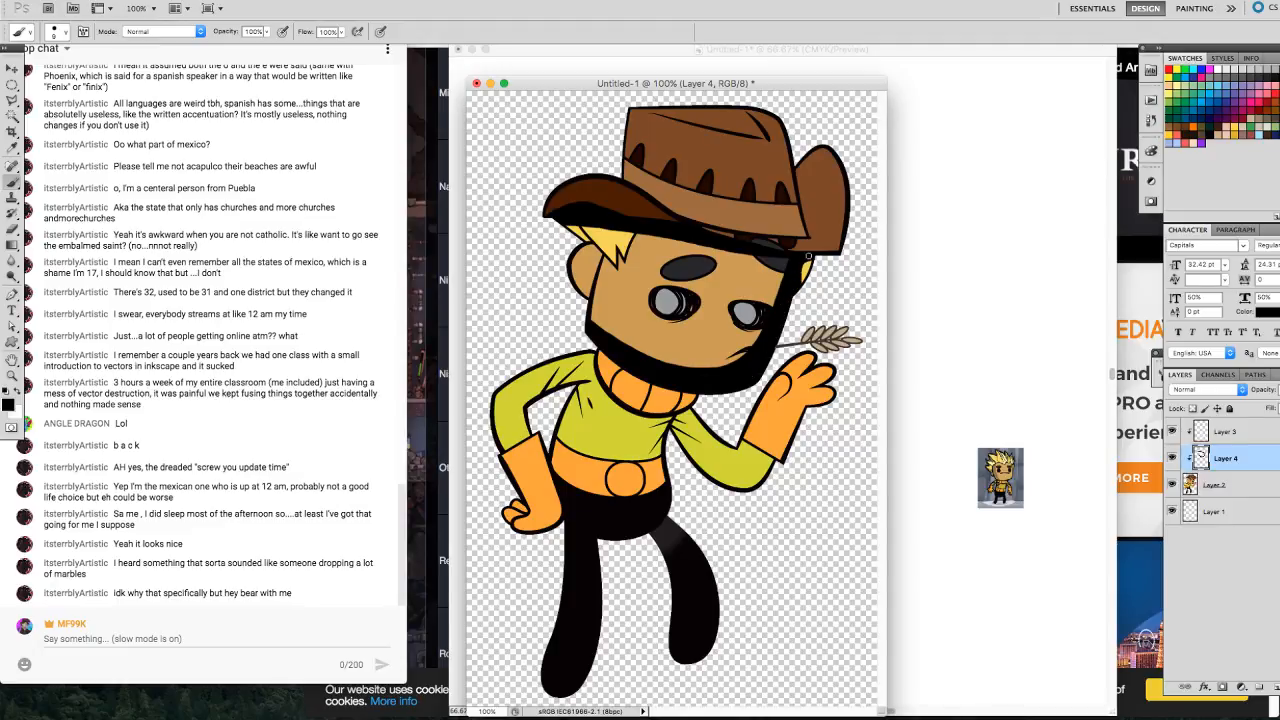
Brush black shading over the inner part of the hat's upturned right-hand brim and down the crown's right-hand edge.
left_click_drag(812, 232, 814, 142)
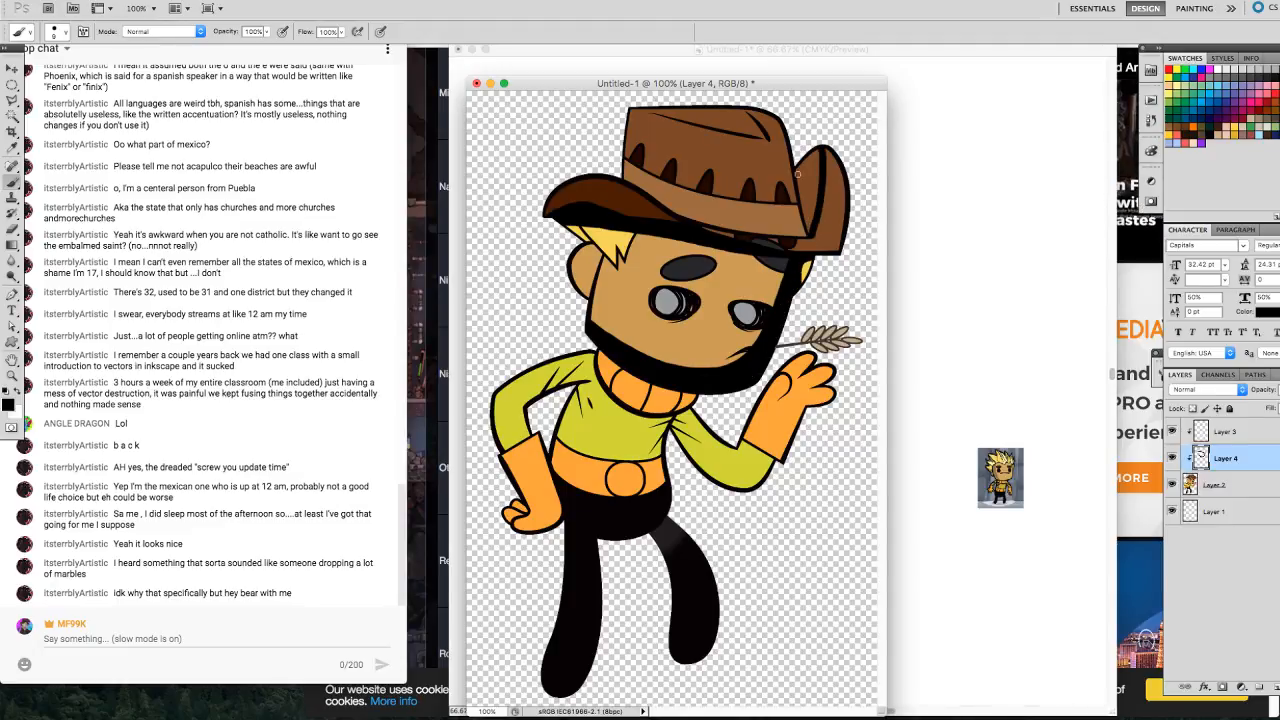
left_click_drag(808, 230, 818, 143)
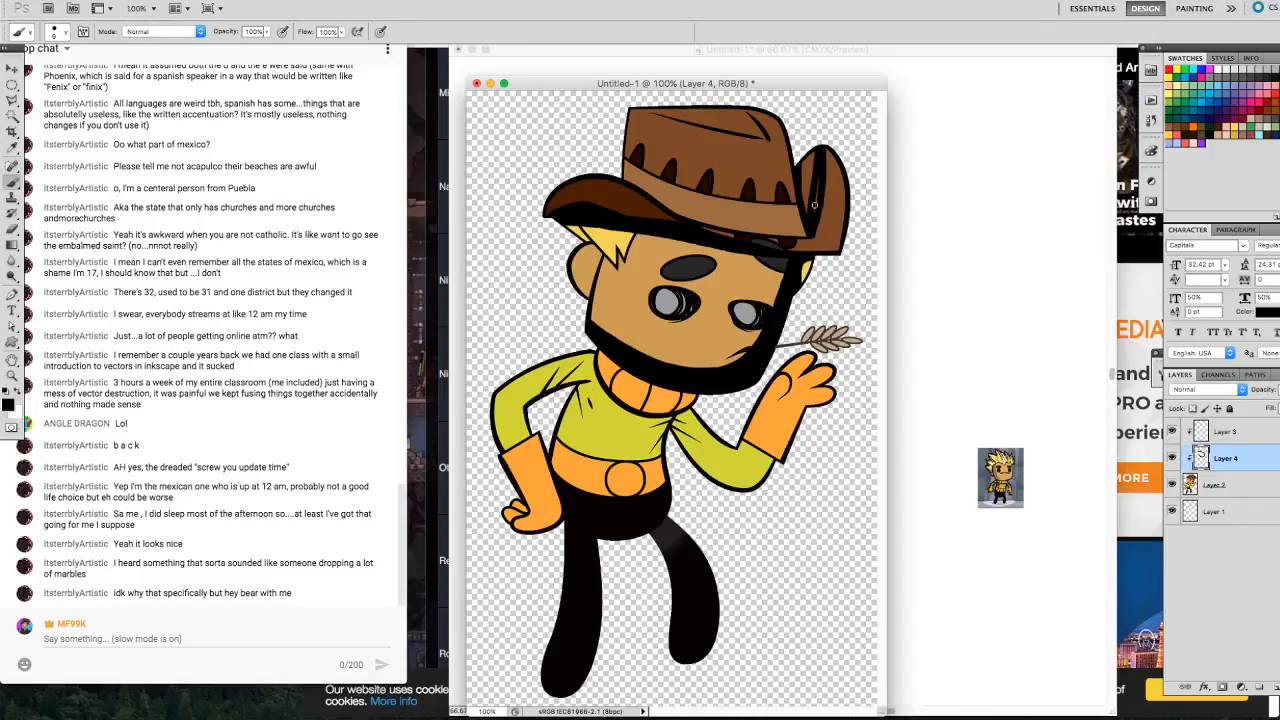
mouse_move(814, 205)
left_mouse_down()
mouse_move(802, 212)
mouse_move(805, 157)
mouse_move(813, 165)
left_mouse_up()
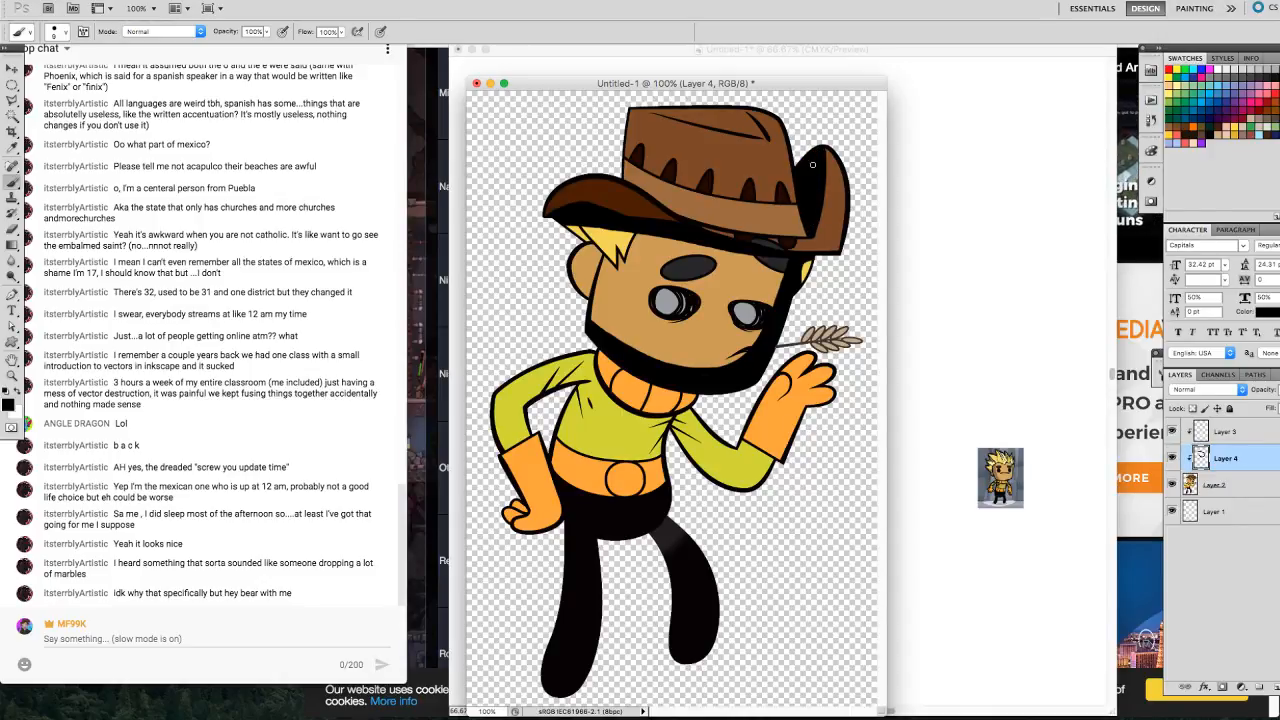
mouse_move(742, 106)
left_mouse_down()
mouse_move(765, 136)
mouse_move(757, 106)
mouse_move(784, 152)
mouse_move(788, 220)
mouse_move(808, 235)
mouse_move(765, 107)
left_mouse_up()
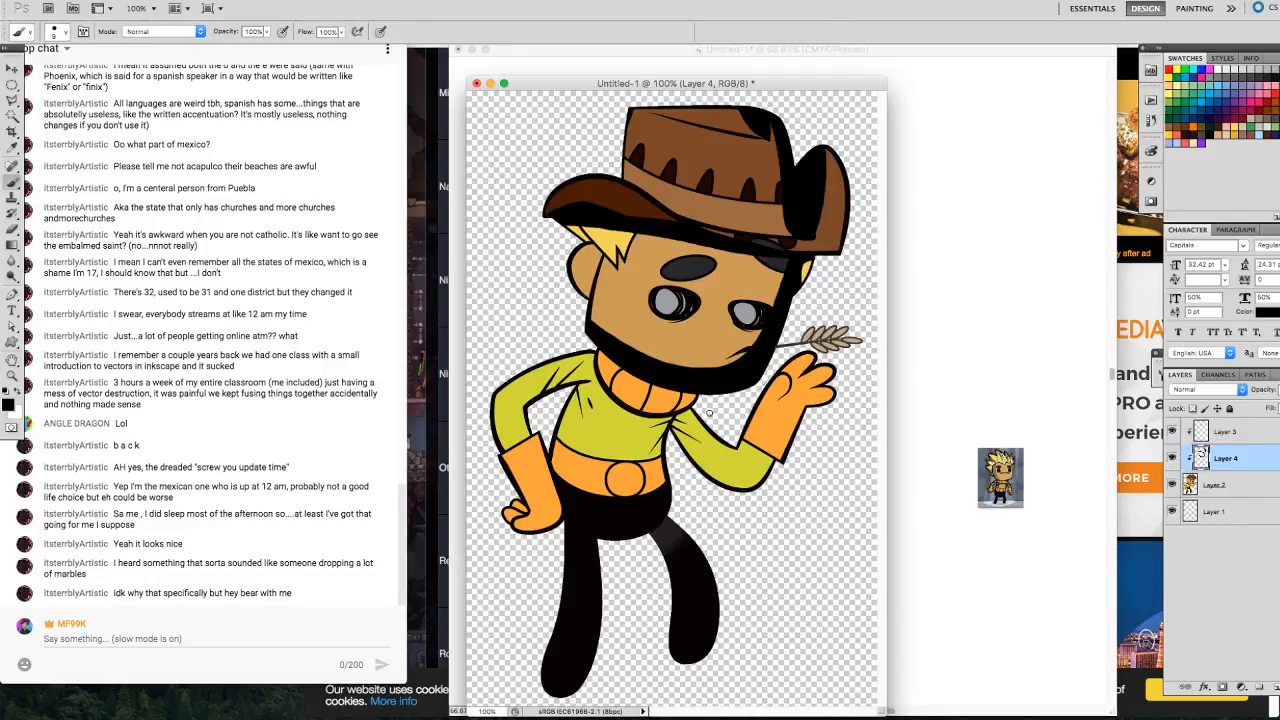
Shade the collar, torso, arms and gloves in black, and lower the shading layer's opacity to a faint tint.
mouse_move(698, 390)
left_mouse_down()
mouse_move(672, 406)
mouse_move(624, 403)
mouse_move(684, 394)
left_mouse_up()
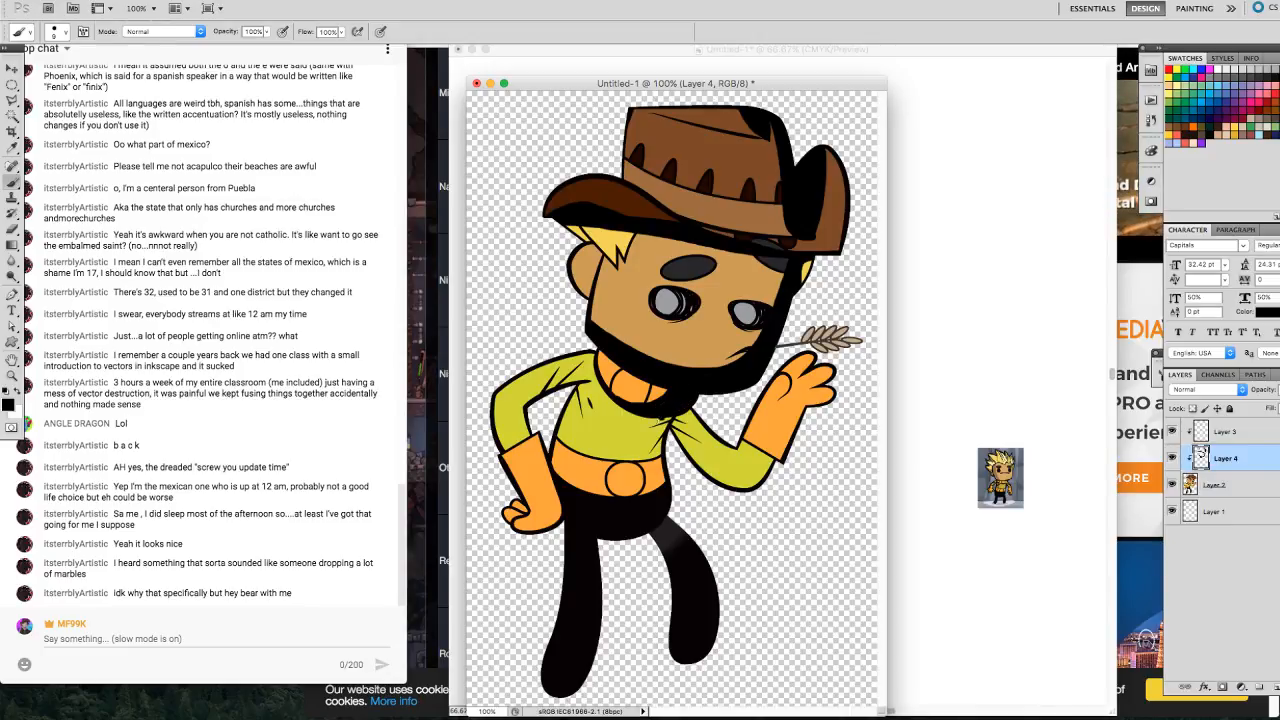
mouse_move(656, 414)
left_mouse_down()
mouse_move(619, 521)
mouse_move(660, 507)
mouse_move(678, 407)
mouse_move(651, 495)
left_mouse_up()
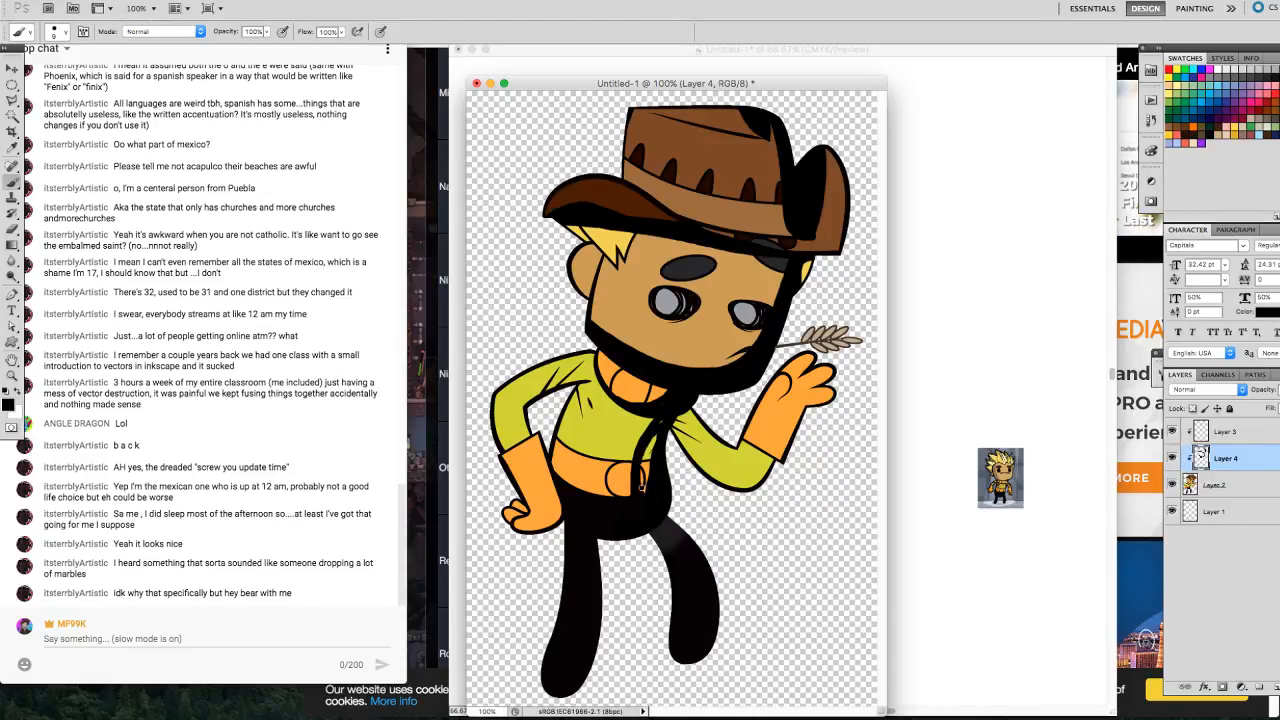
left_click_drag(649, 439, 646, 468)
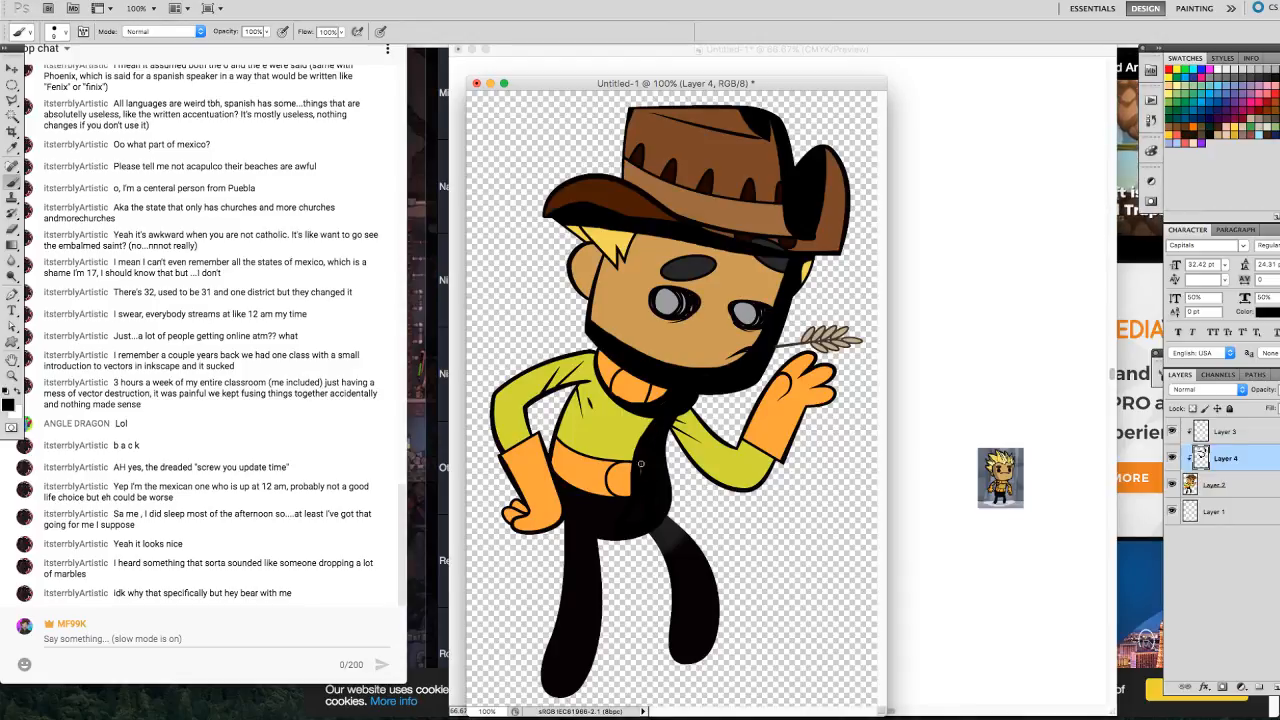
mouse_move(588, 385)
left_mouse_down()
mouse_move(563, 419)
mouse_move(584, 386)
mouse_move(565, 413)
mouse_move(530, 400)
mouse_move(525, 436)
mouse_move(524, 409)
mouse_move(549, 391)
left_mouse_up()
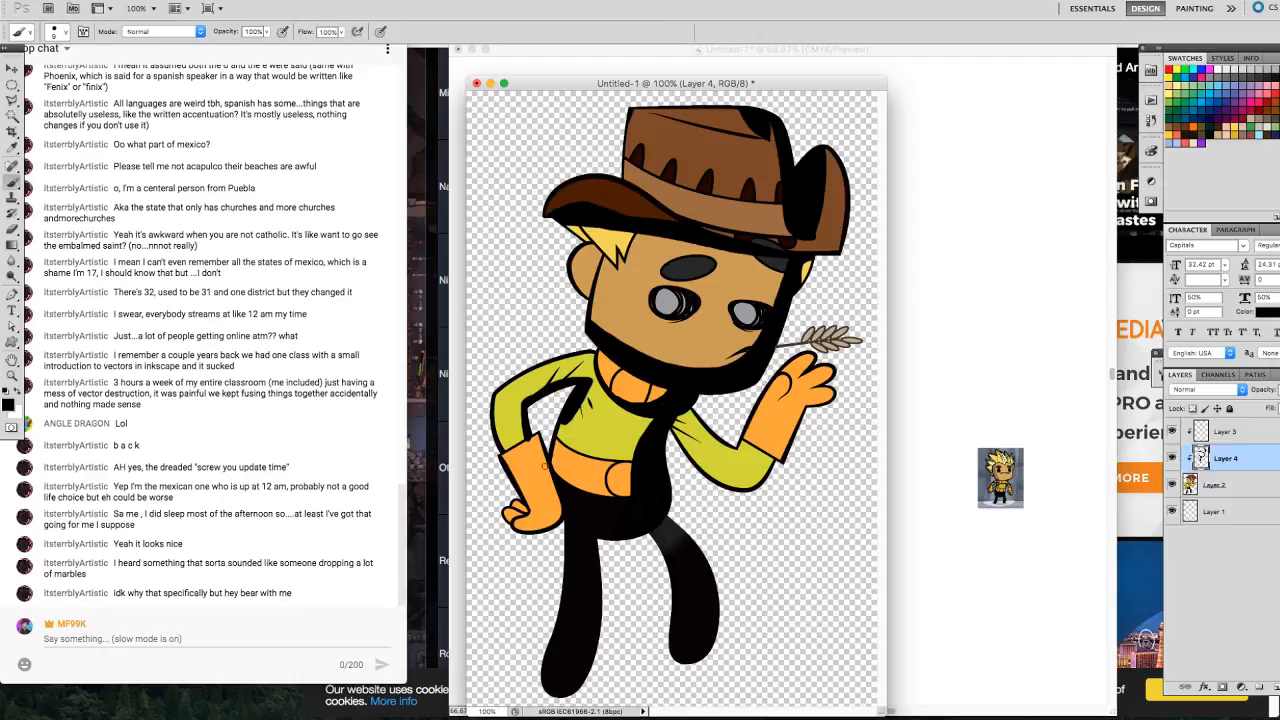
mouse_move(527, 436)
left_mouse_down()
mouse_move(529, 530)
mouse_move(550, 517)
mouse_move(545, 457)
mouse_move(533, 529)
mouse_move(547, 492)
mouse_move(551, 518)
mouse_move(552, 487)
mouse_move(549, 525)
mouse_move(551, 477)
mouse_move(561, 514)
mouse_move(512, 507)
left_mouse_up()
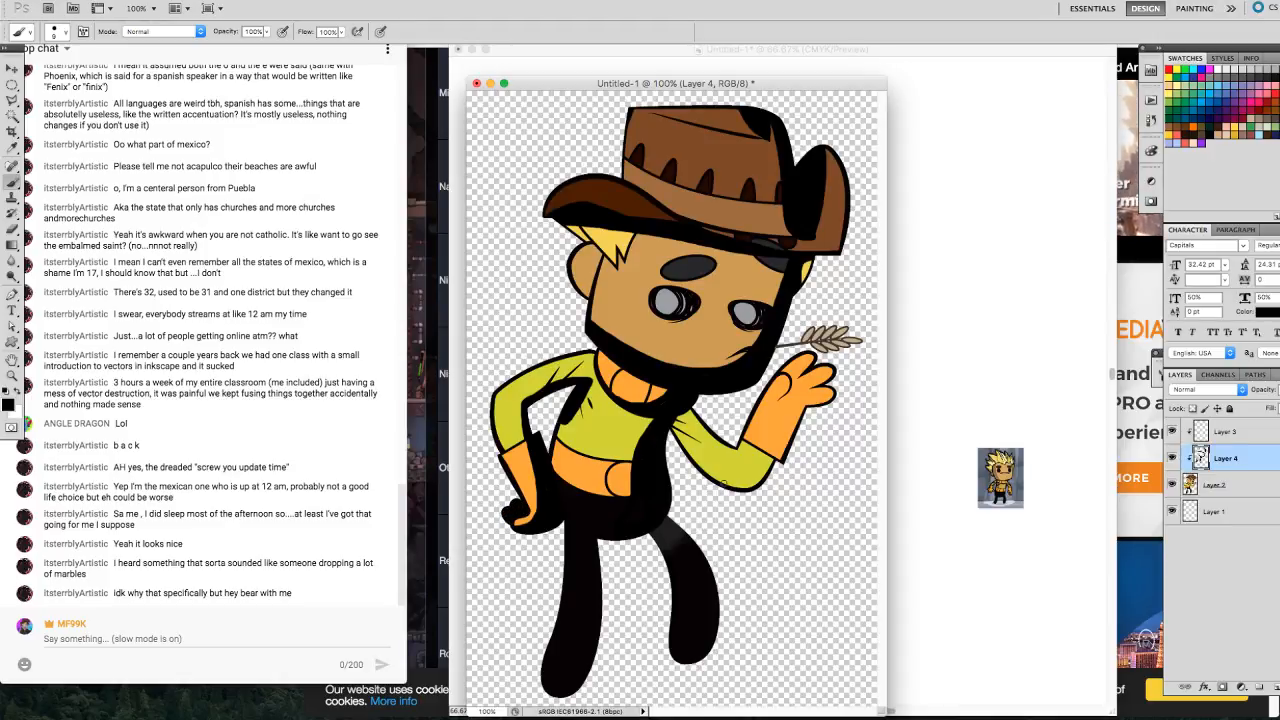
mouse_move(680, 408)
left_mouse_down()
mouse_move(694, 460)
mouse_move(676, 416)
mouse_move(682, 448)
mouse_move(678, 436)
mouse_move(694, 465)
mouse_move(733, 486)
mouse_move(699, 478)
mouse_move(747, 482)
mouse_move(776, 462)
mouse_move(715, 484)
mouse_move(759, 466)
mouse_move(737, 486)
mouse_move(748, 486)
mouse_move(803, 457)
mouse_move(781, 428)
mouse_move(769, 459)
mouse_move(807, 372)
mouse_move(773, 462)
mouse_move(797, 398)
mouse_move(785, 448)
mouse_move(814, 404)
left_mouse_up()
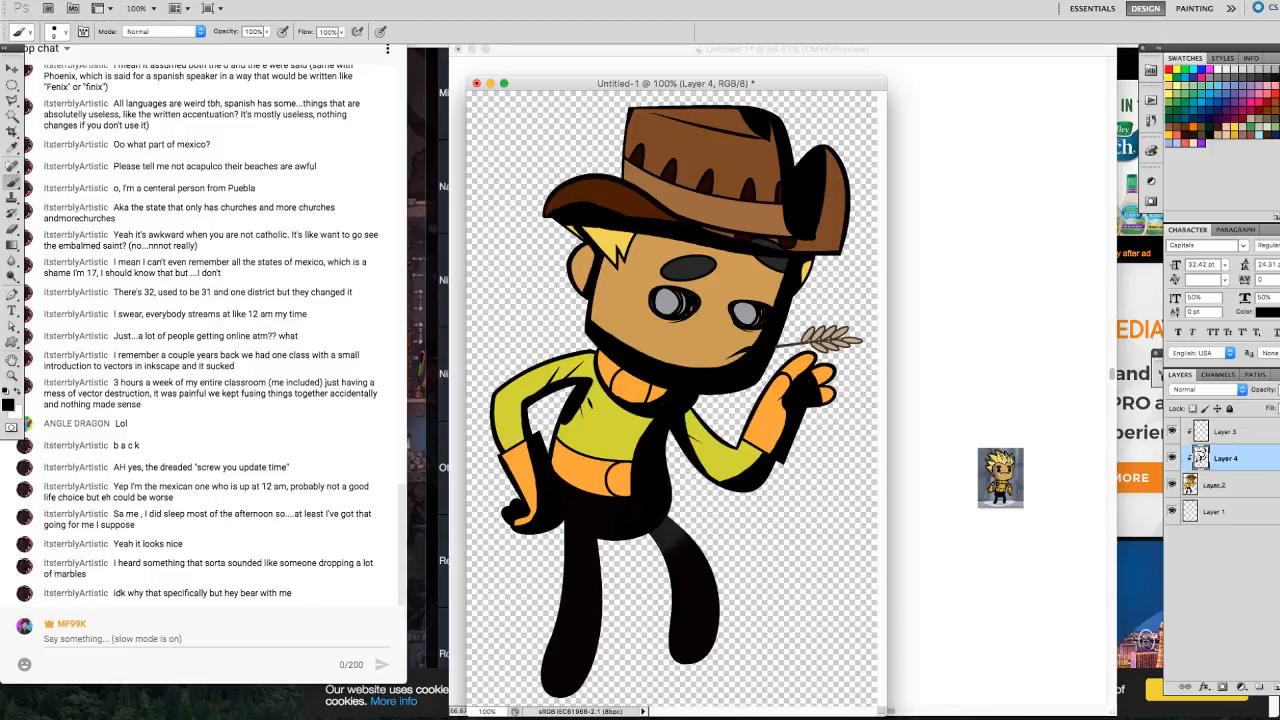
left_click_drag(1279, 390, 1243, 403)
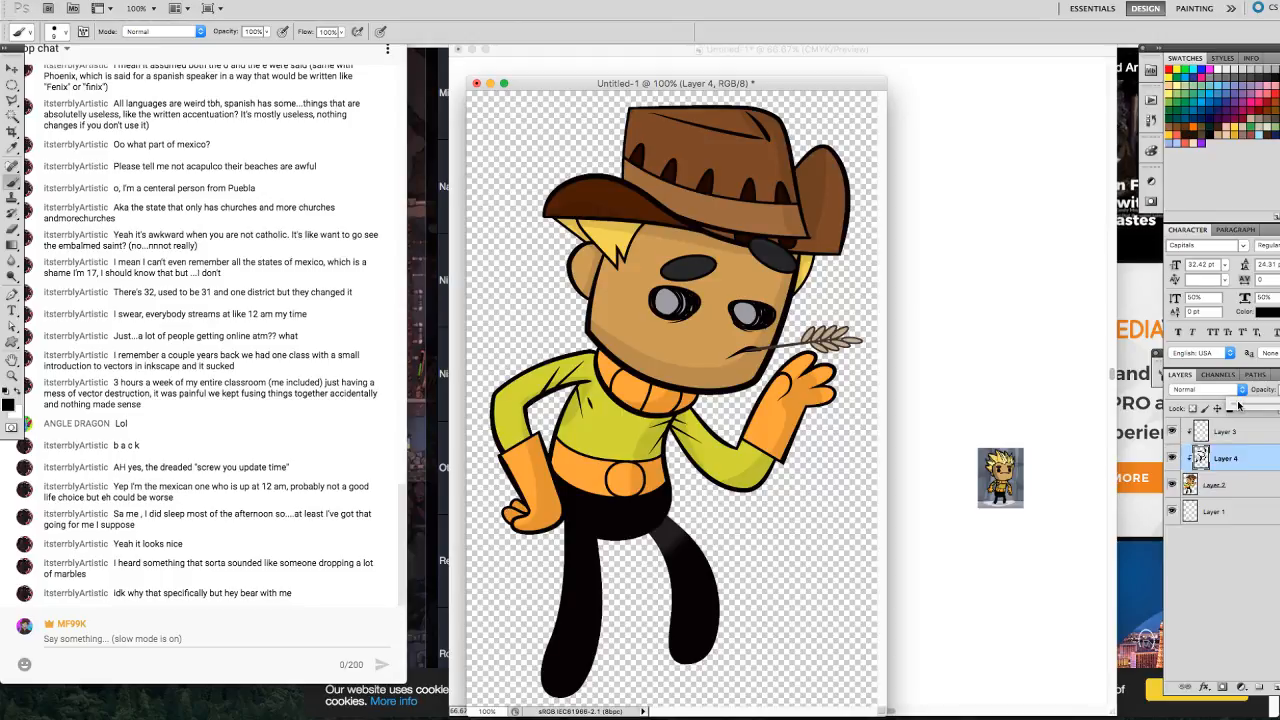
Clean up the faint shading around the raised glove's fingers with the Eraser, reducing its size from 200 to a very fine tip.
left_click(12, 228)
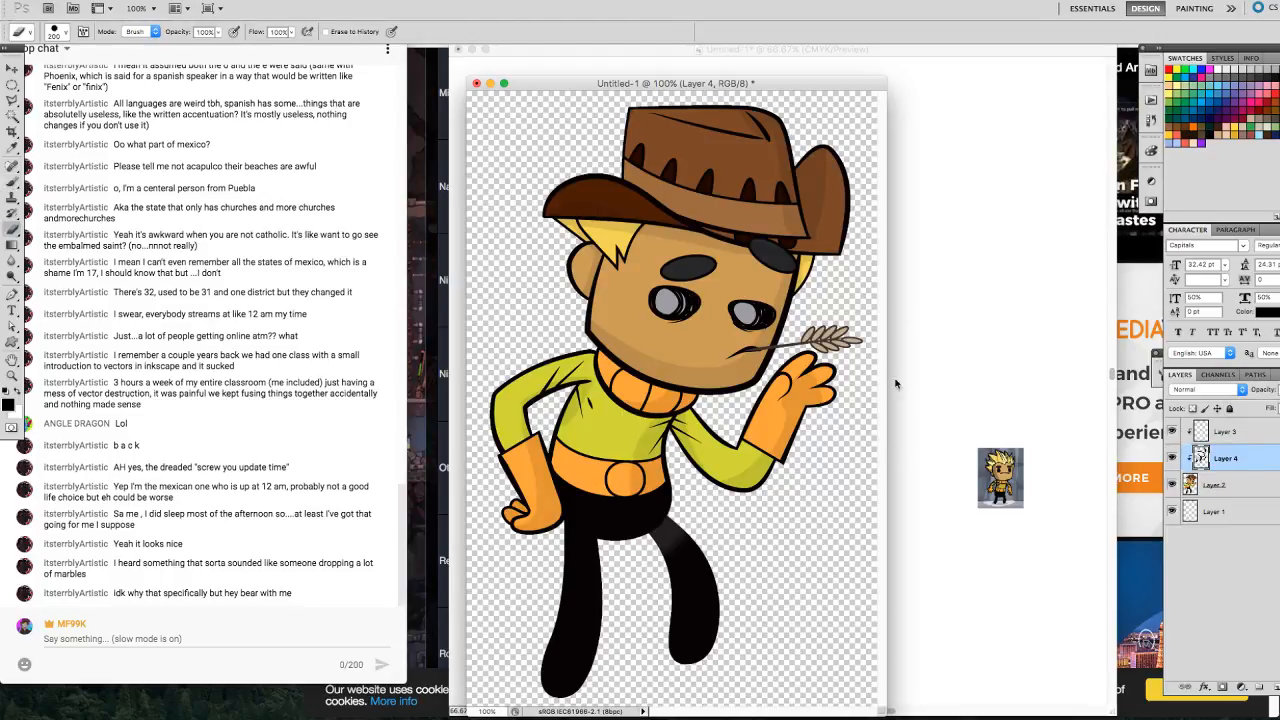
key("bracketleft")
key("bracketleft")
key("bracketleft")
key("bracketleft")
key("bracketleft")
key("bracketleft")
key("bracketleft")
key("bracketleft")
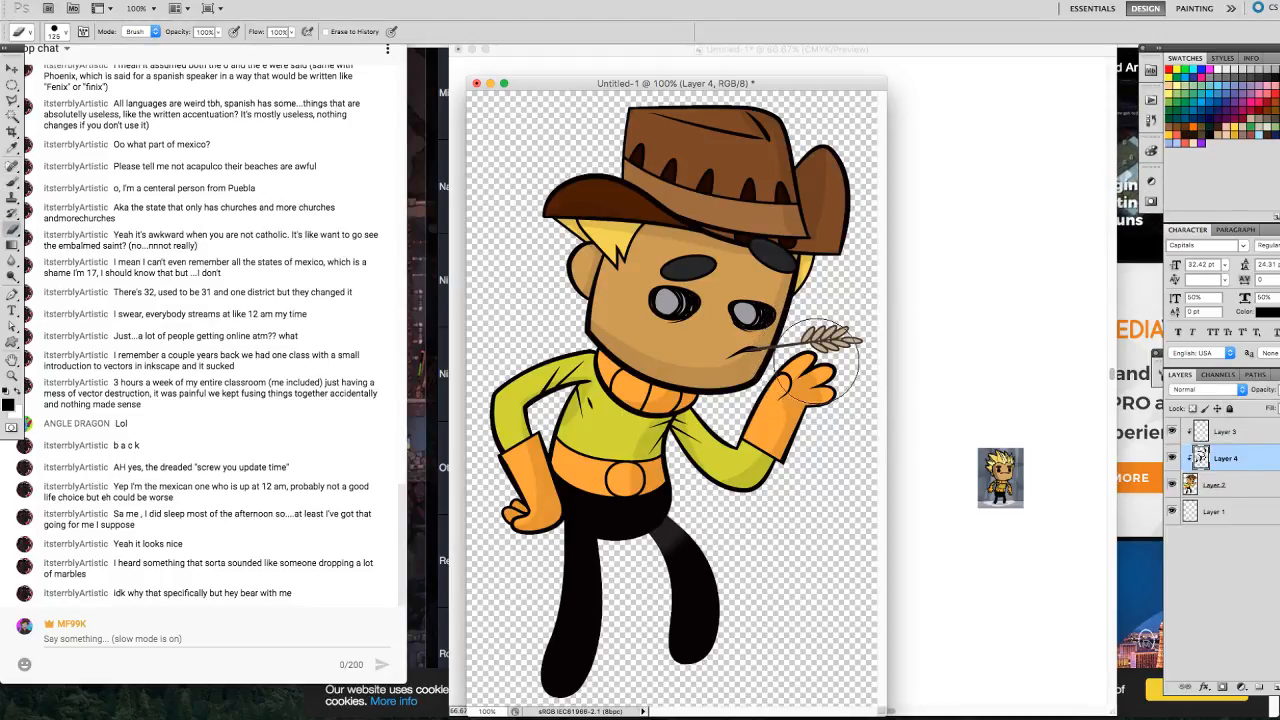
key("bracketleft")
key("bracketleft")
key("bracketleft")
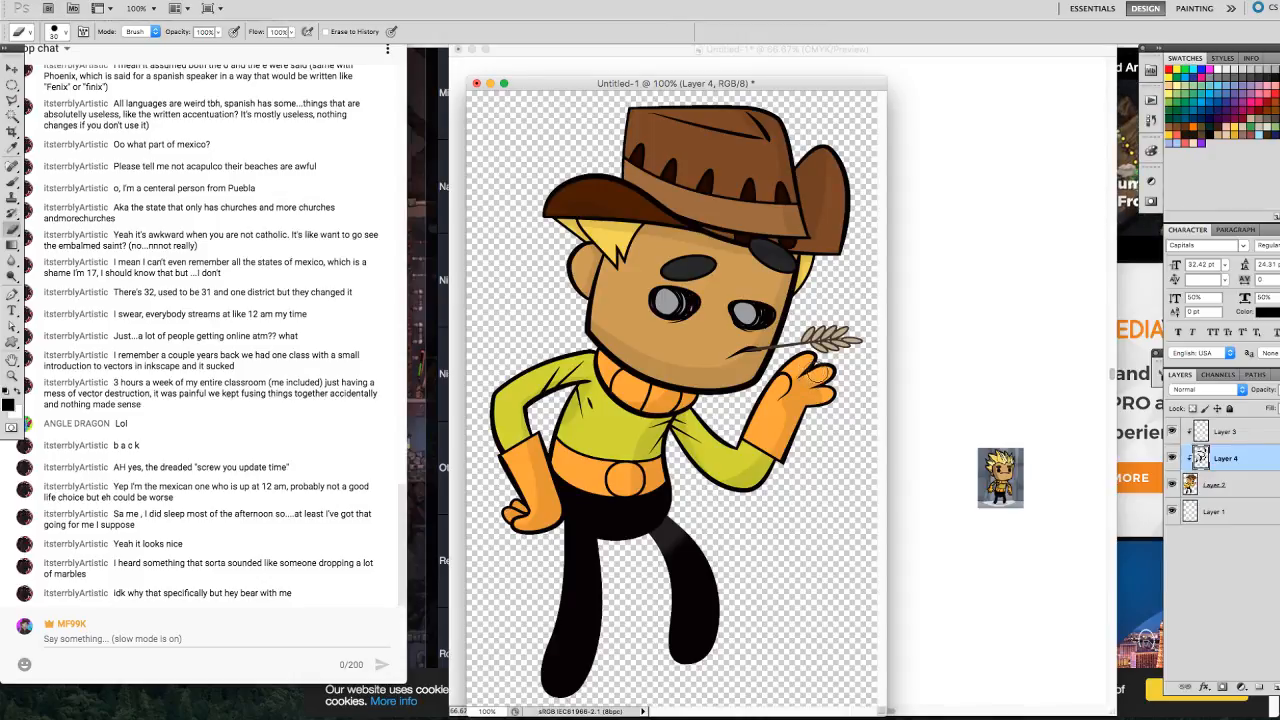
key("bracketleft")
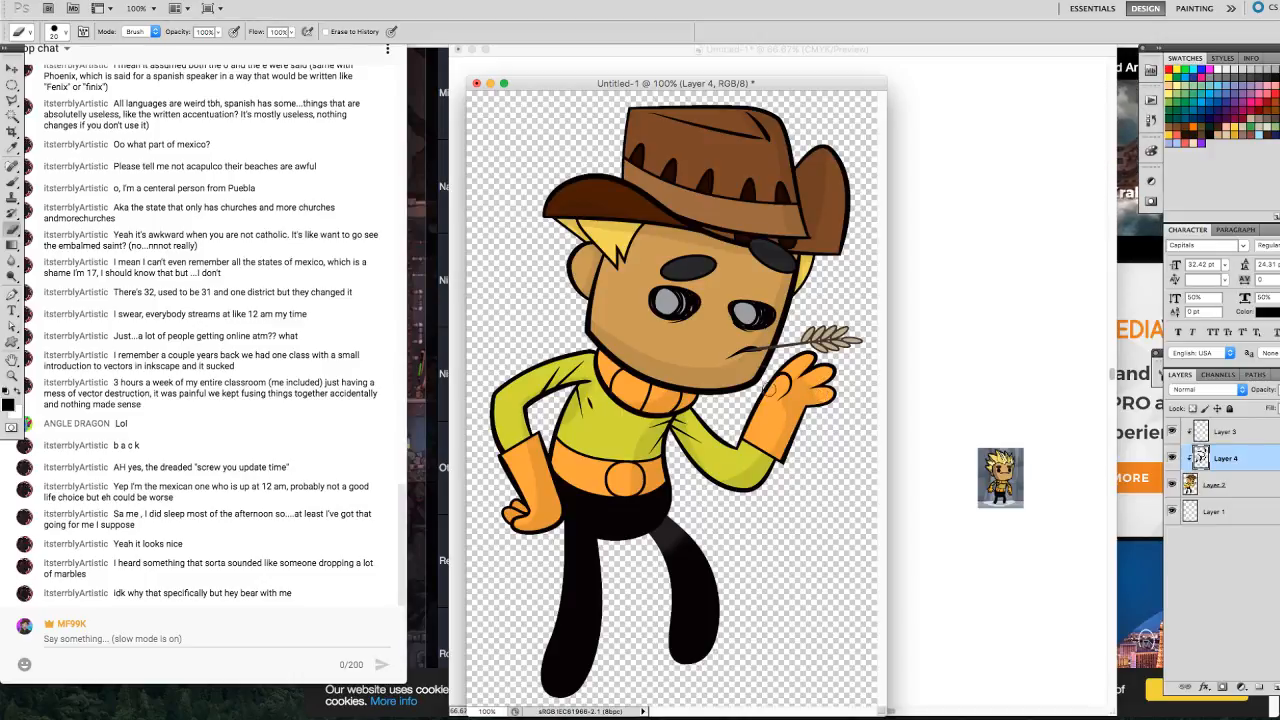
key("bracketleft")
key("bracketleft")
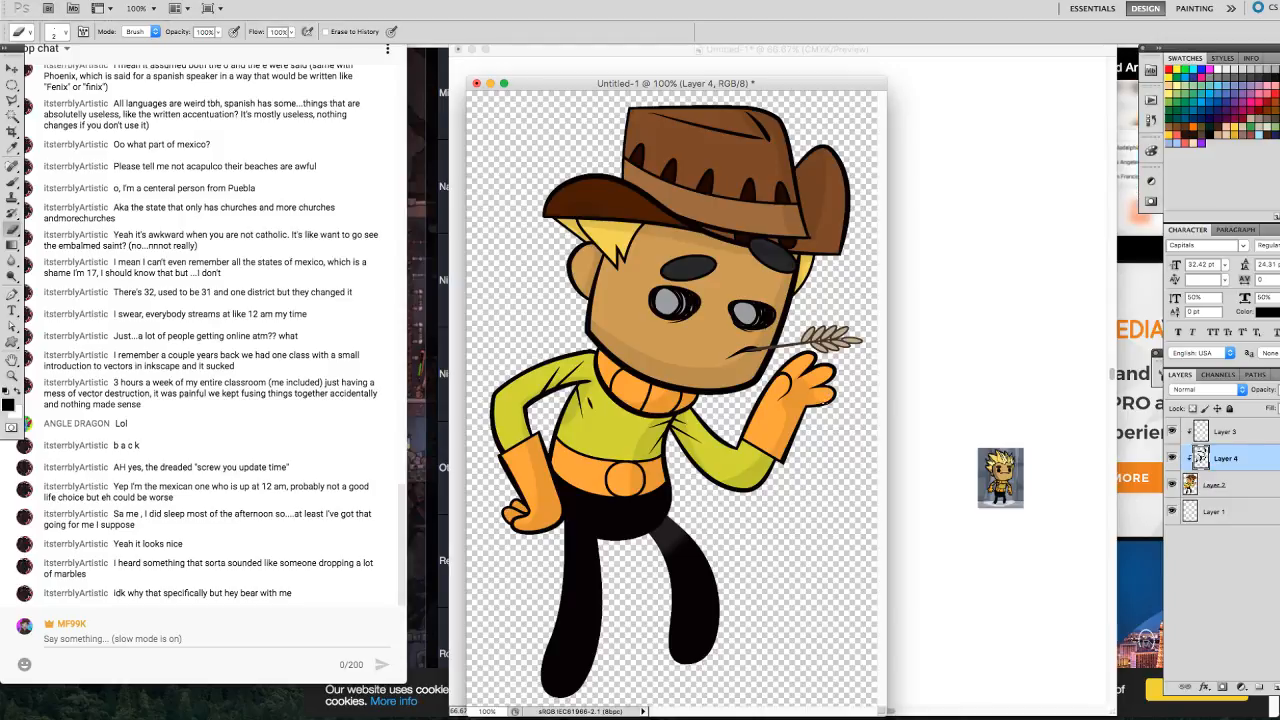
Add a clipped layer above the shading and brush broad white highlights at size 40 down the left-hand side of the hat, face, arm, glove and leg.
left_click(1273, 685)
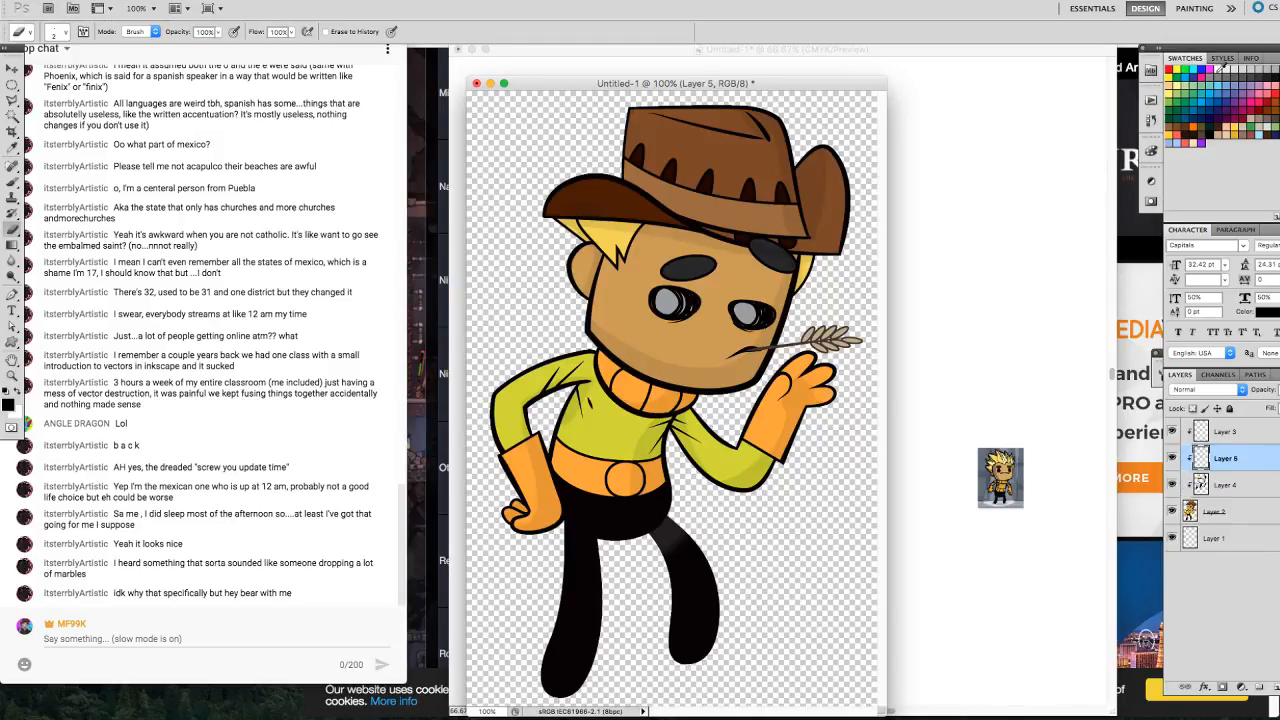
left_click(1220, 67)
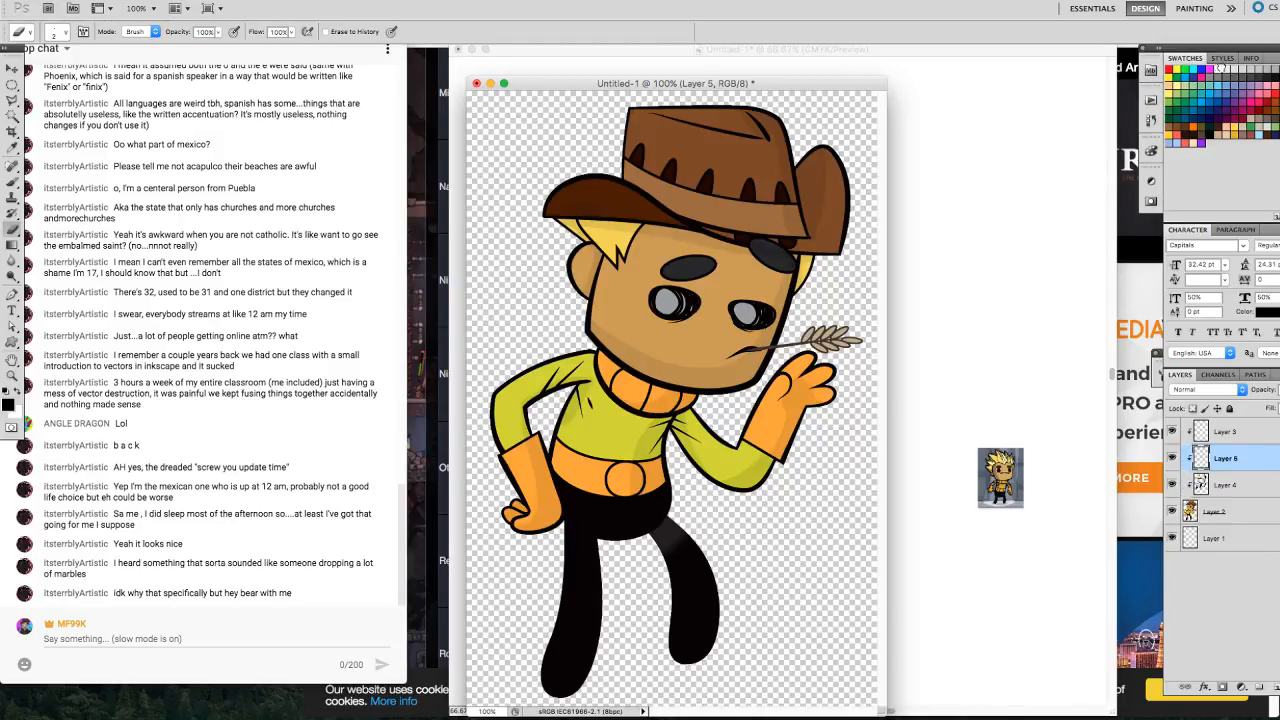
left_click(13, 183)
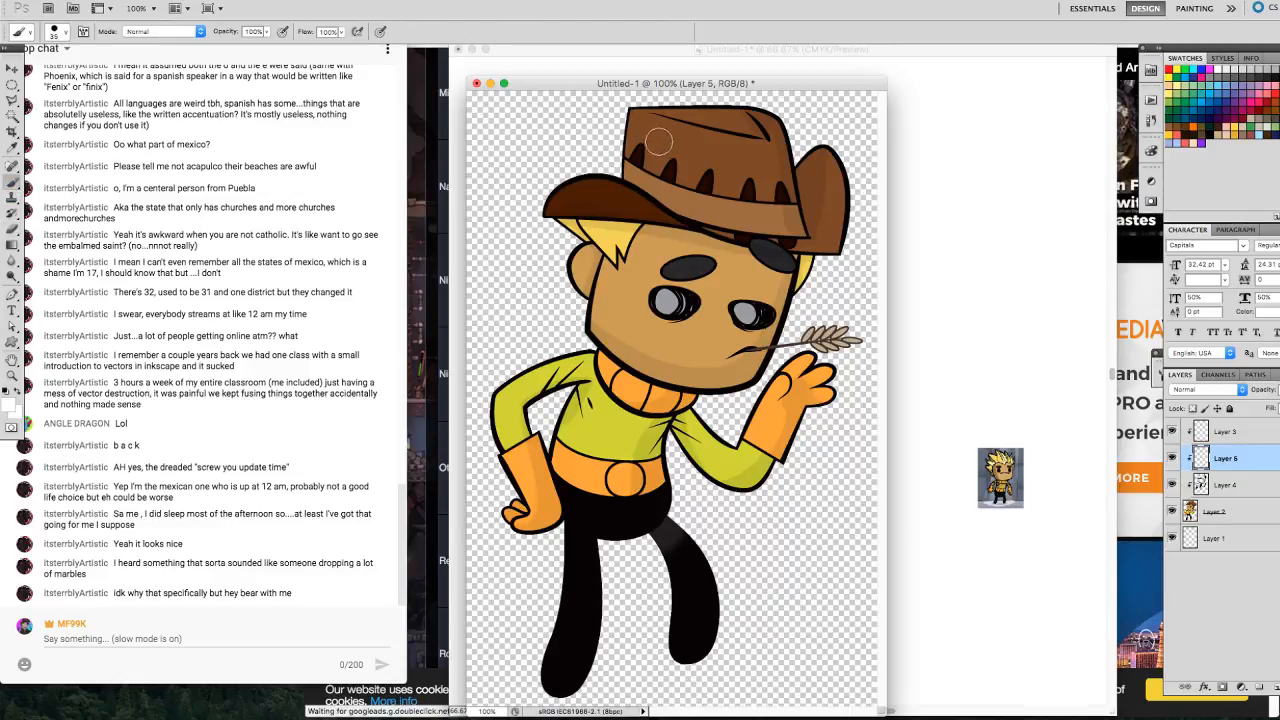
mouse_move(659, 141)
left_mouse_down()
mouse_move(650, 203)
mouse_move(614, 190)
mouse_move(581, 200)
mouse_move(626, 222)
mouse_move(607, 356)
mouse_move(514, 408)
mouse_move(512, 525)
left_mouse_up()
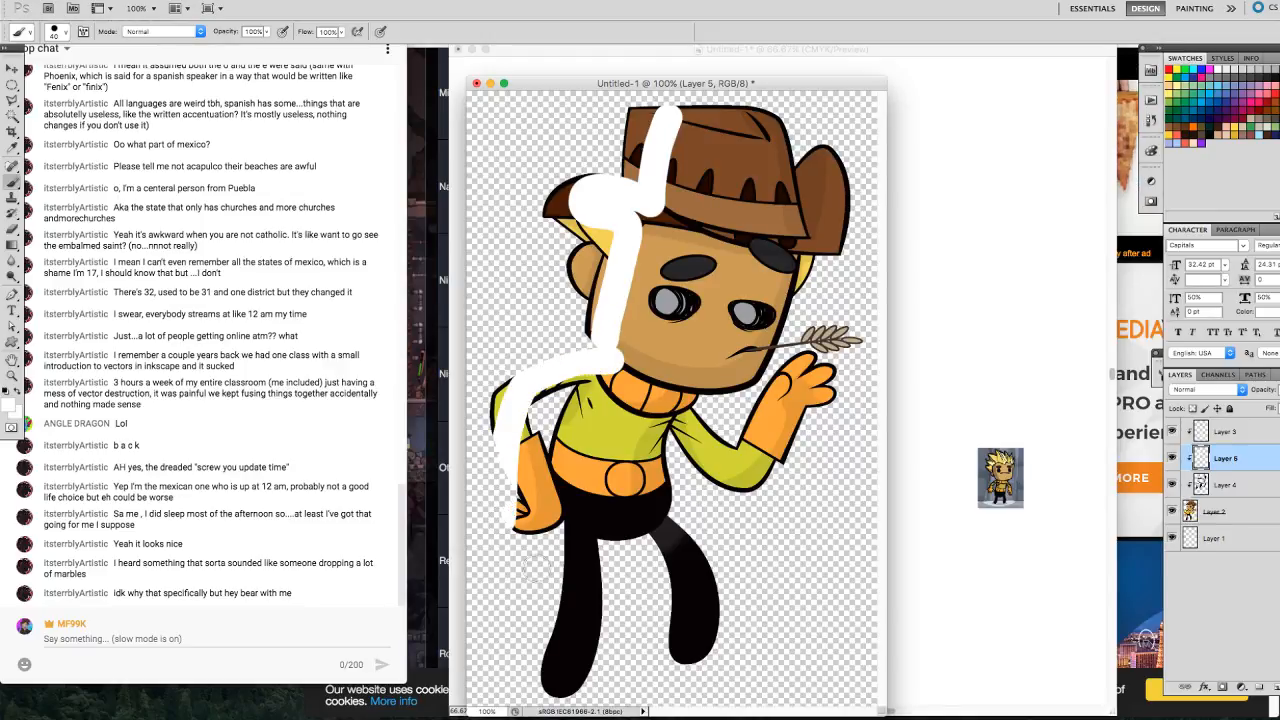
mouse_move(535, 567)
left_mouse_down()
mouse_move(518, 681)
mouse_move(558, 606)
mouse_move(556, 552)
left_mouse_up()
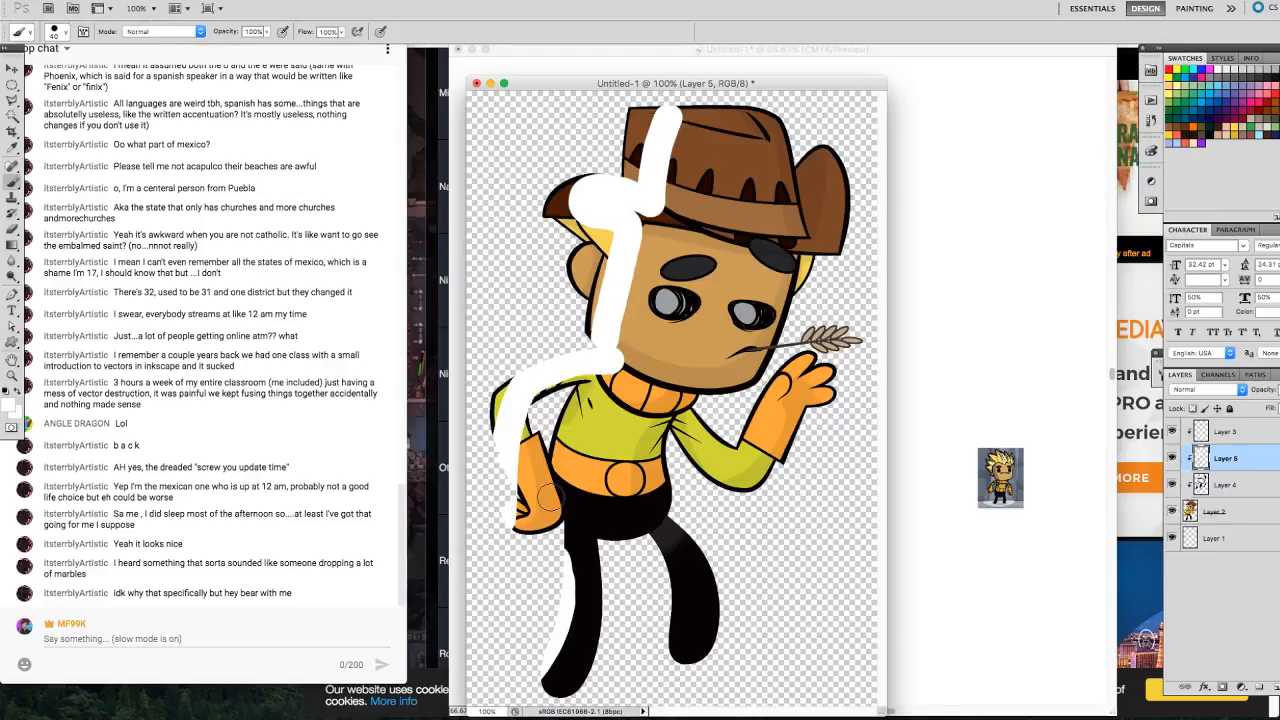
Soften the white highlights on the clipped layer with a Gaussian Blur of 13.5 pixels radius.
left_click(288, 1)
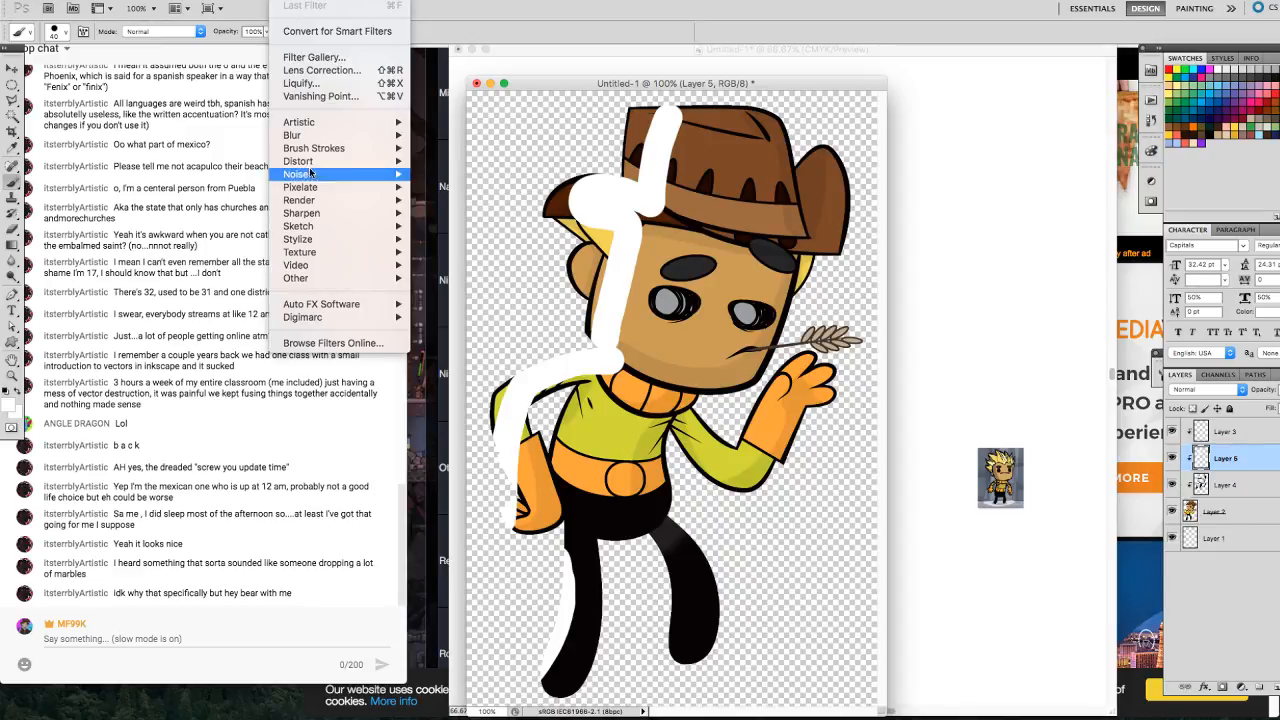
mouse_move(304, 139)
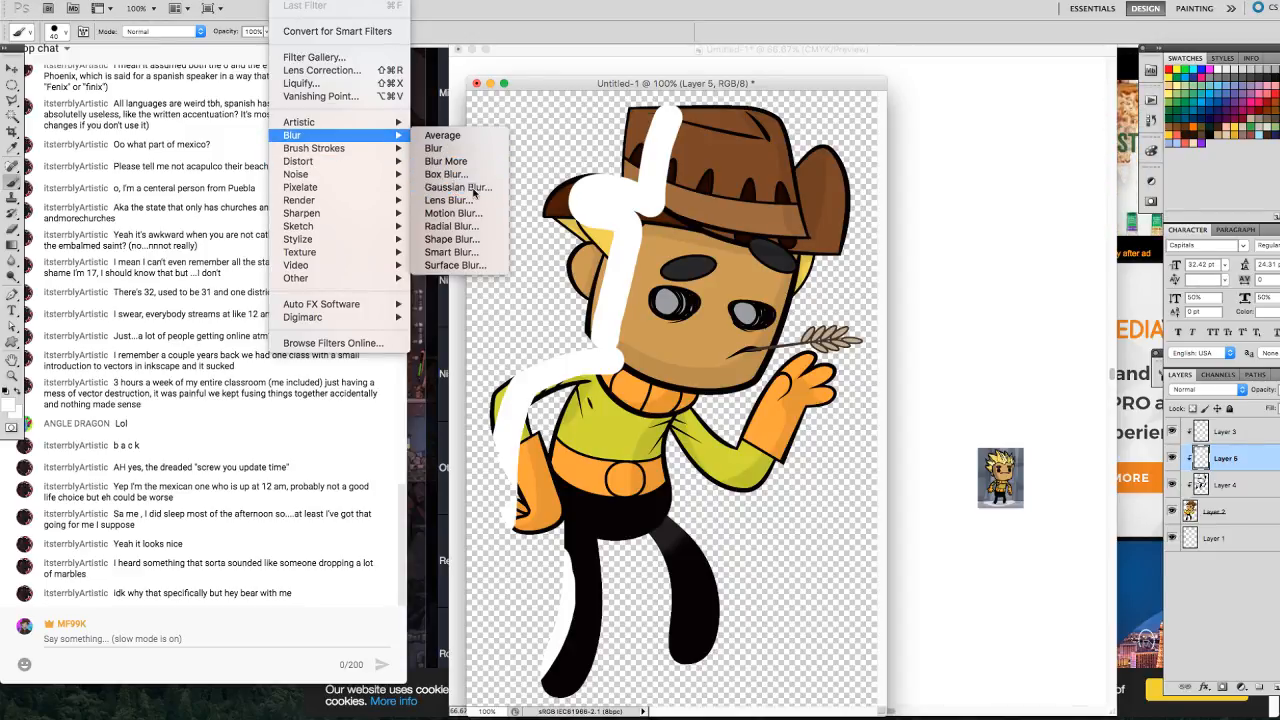
left_click(458, 187)
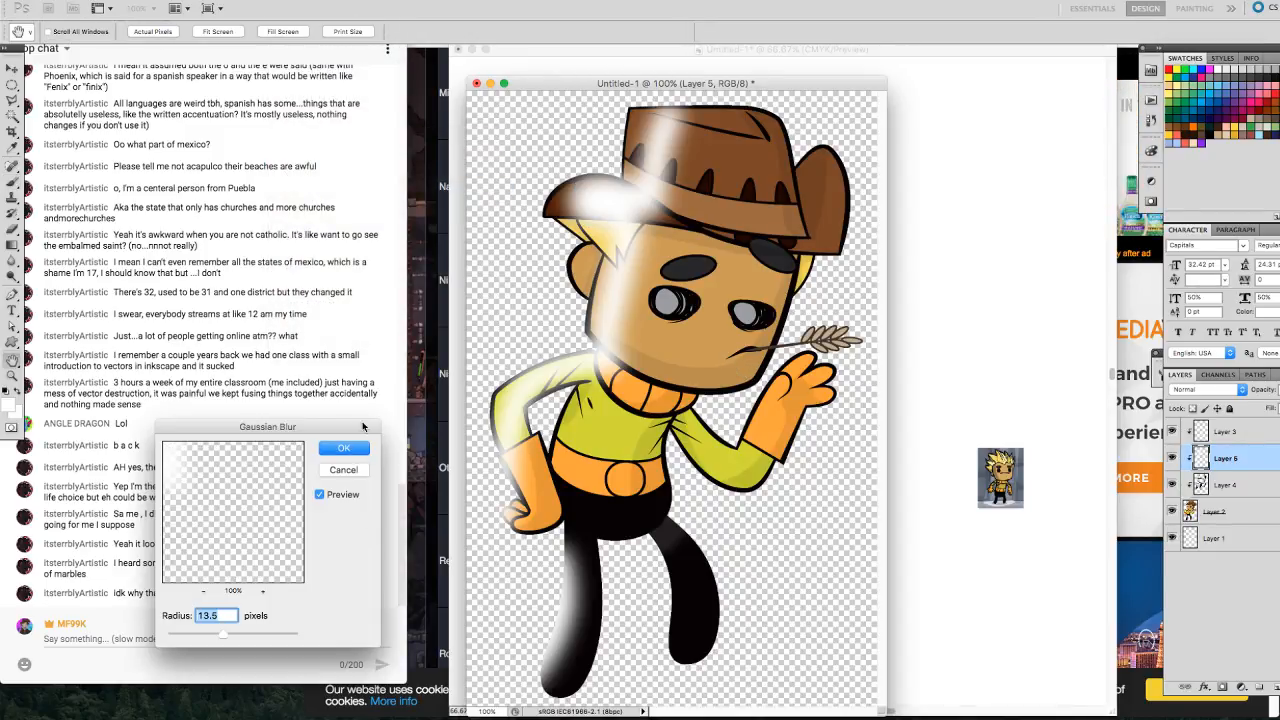
left_click(355, 449)
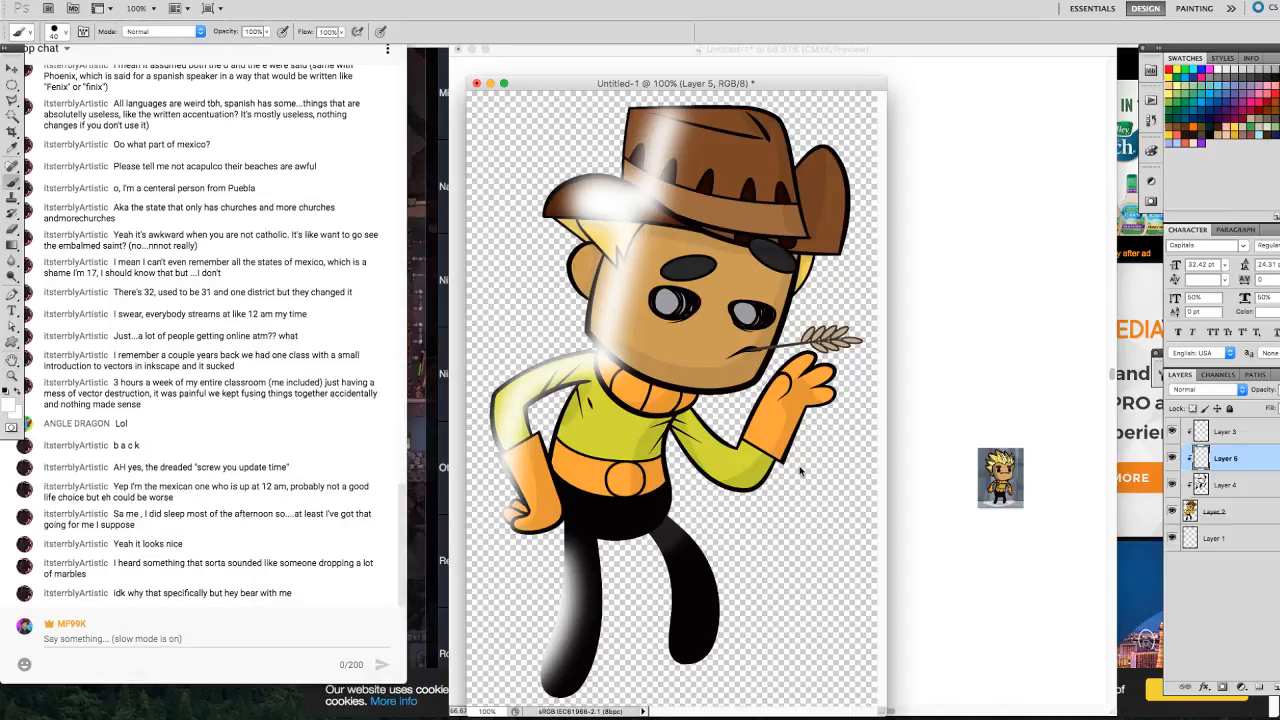
Blend the highlight layer as Overlay and lower its opacity until the highlights are only a faint sheen.
left_click(1236, 396)
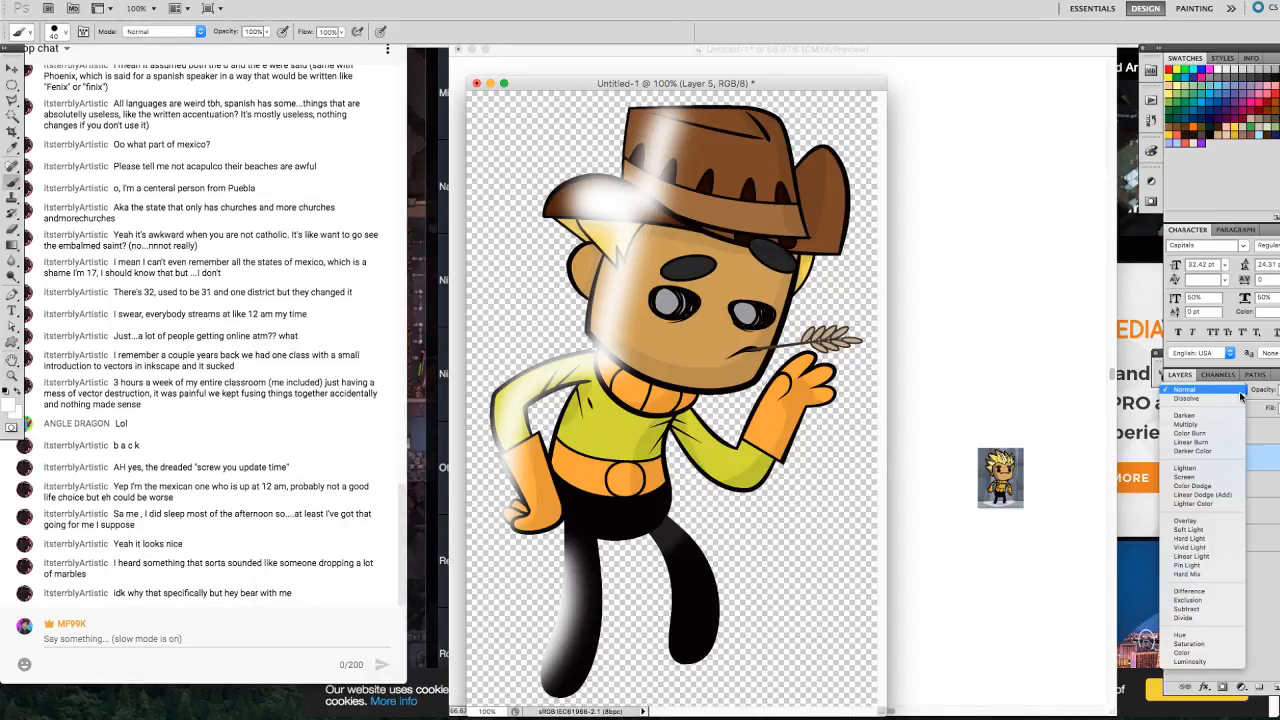
left_click(1190, 521)
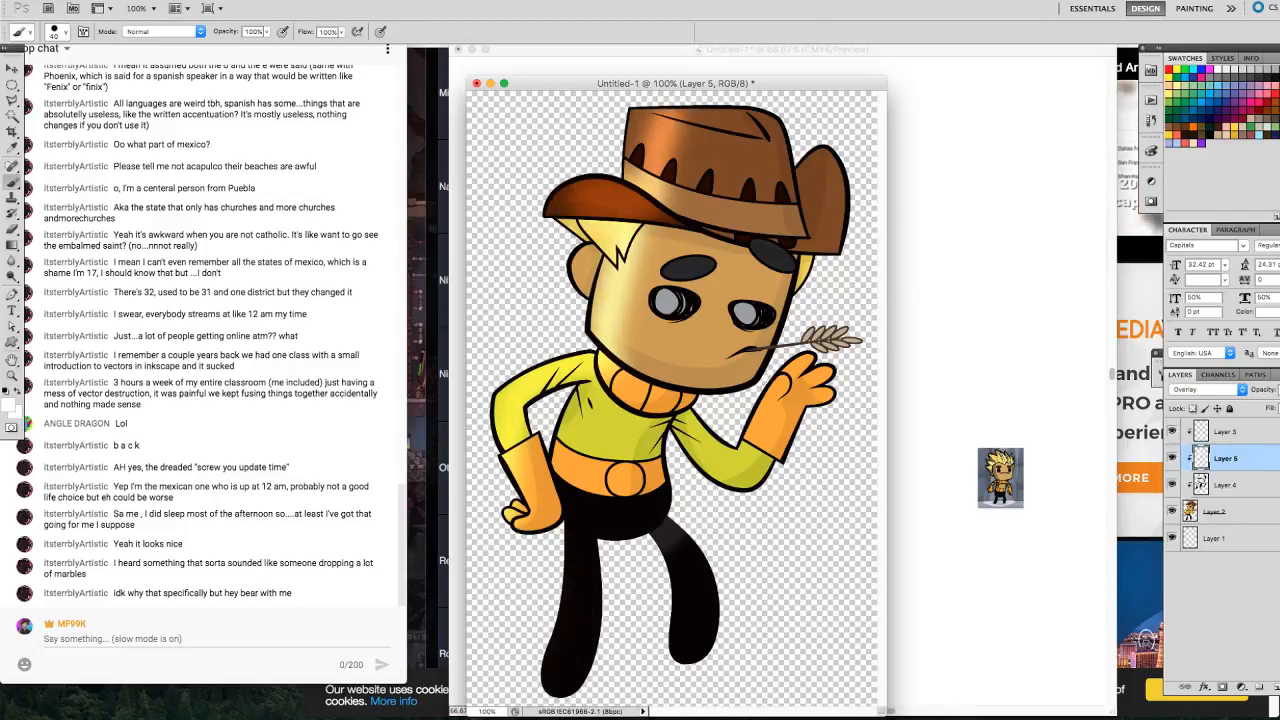
left_click(1279, 390)
left_click_drag(1272, 407, 1245, 407)
left_click(1279, 390)
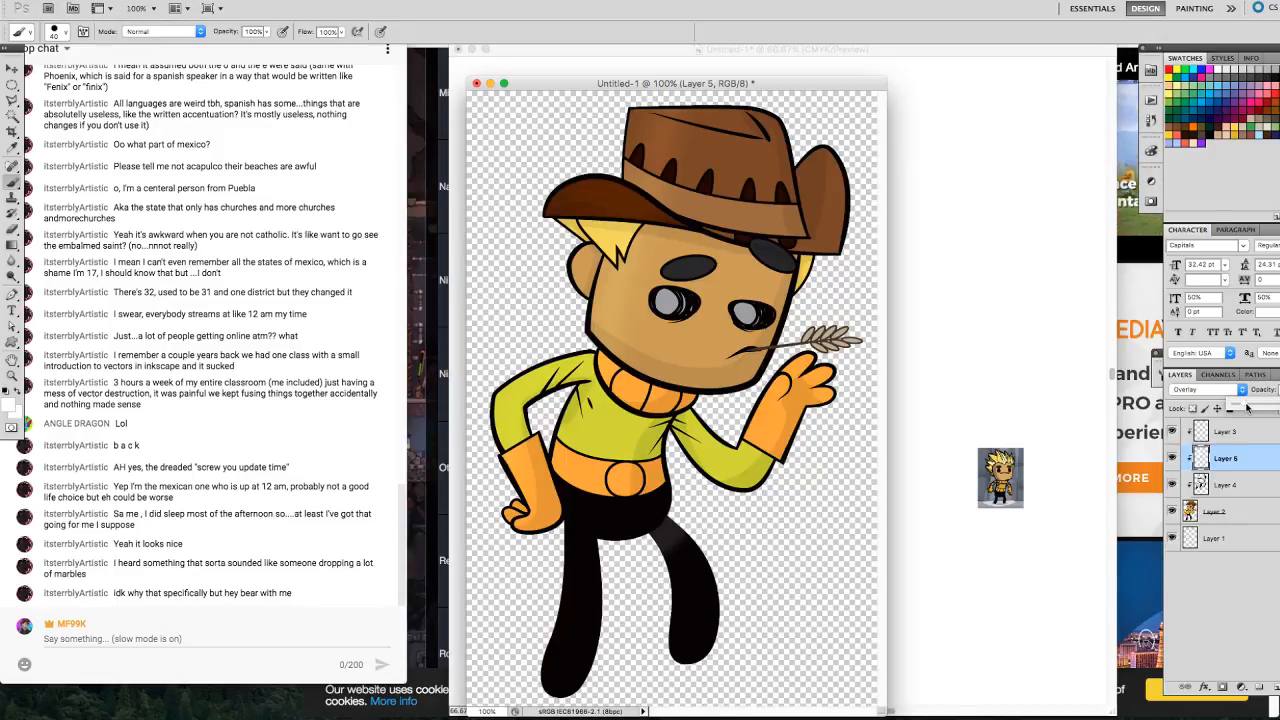
left_click(1265, 472)
Add a clipped layer above the highlights and give the 40 px round brush 1000% scattering with count 1 and 100% count jitter.
left_click(1273, 690)
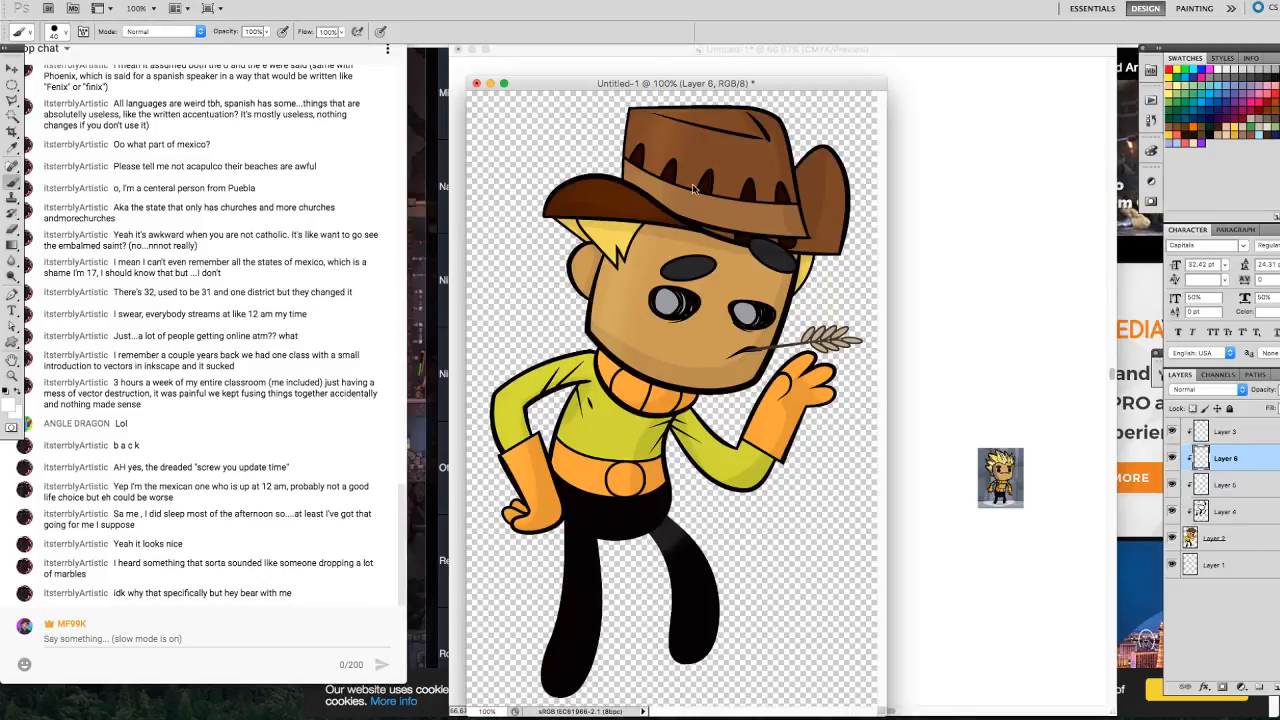
left_click(66, 33)
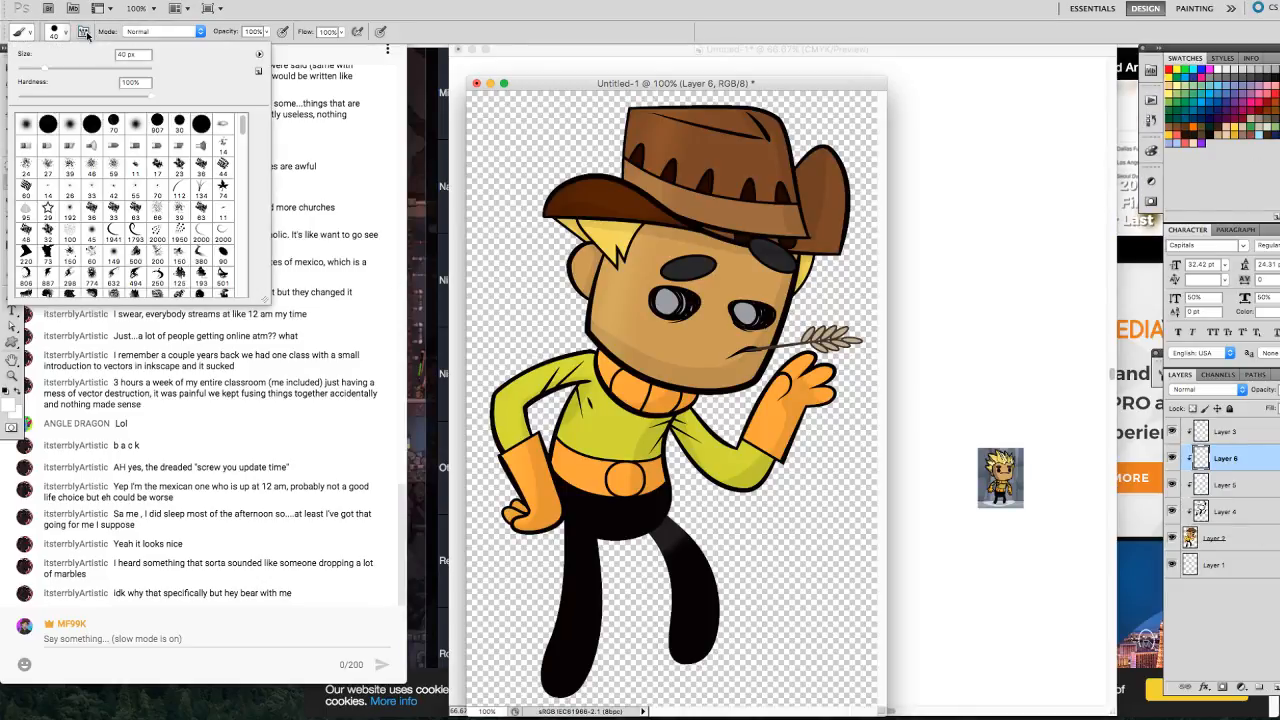
left_click(84, 33)
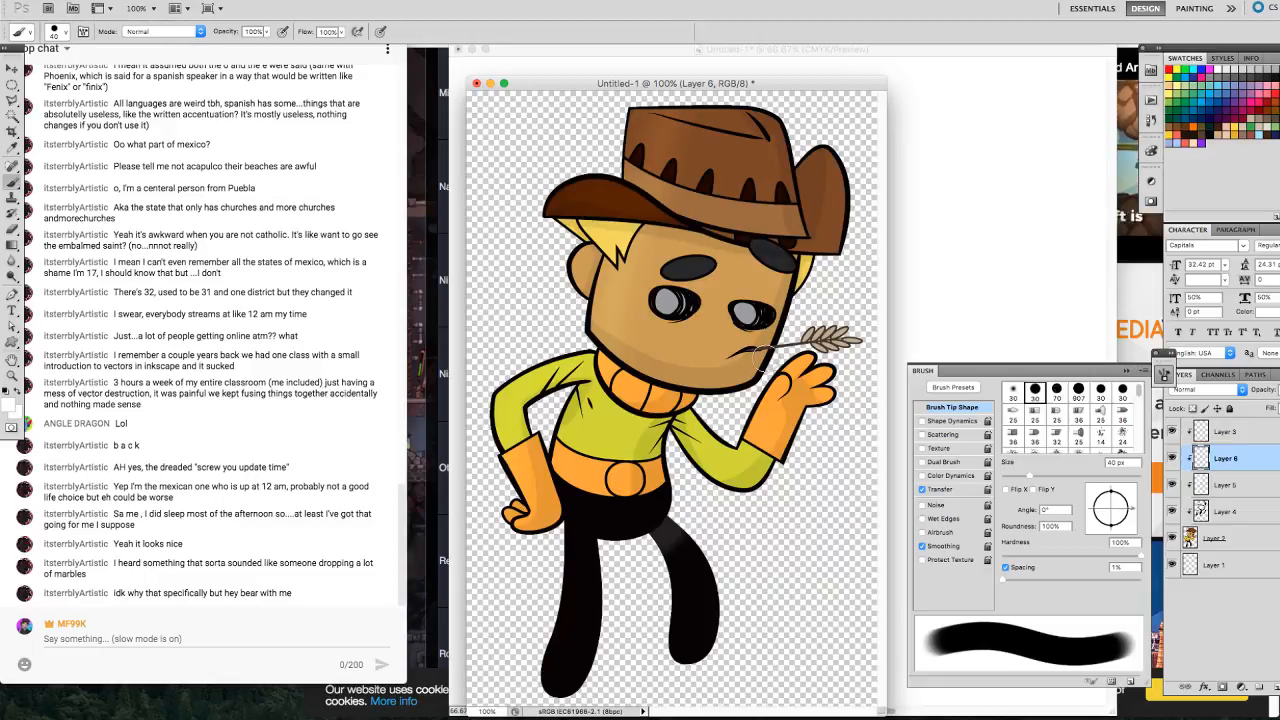
left_click(942, 434)
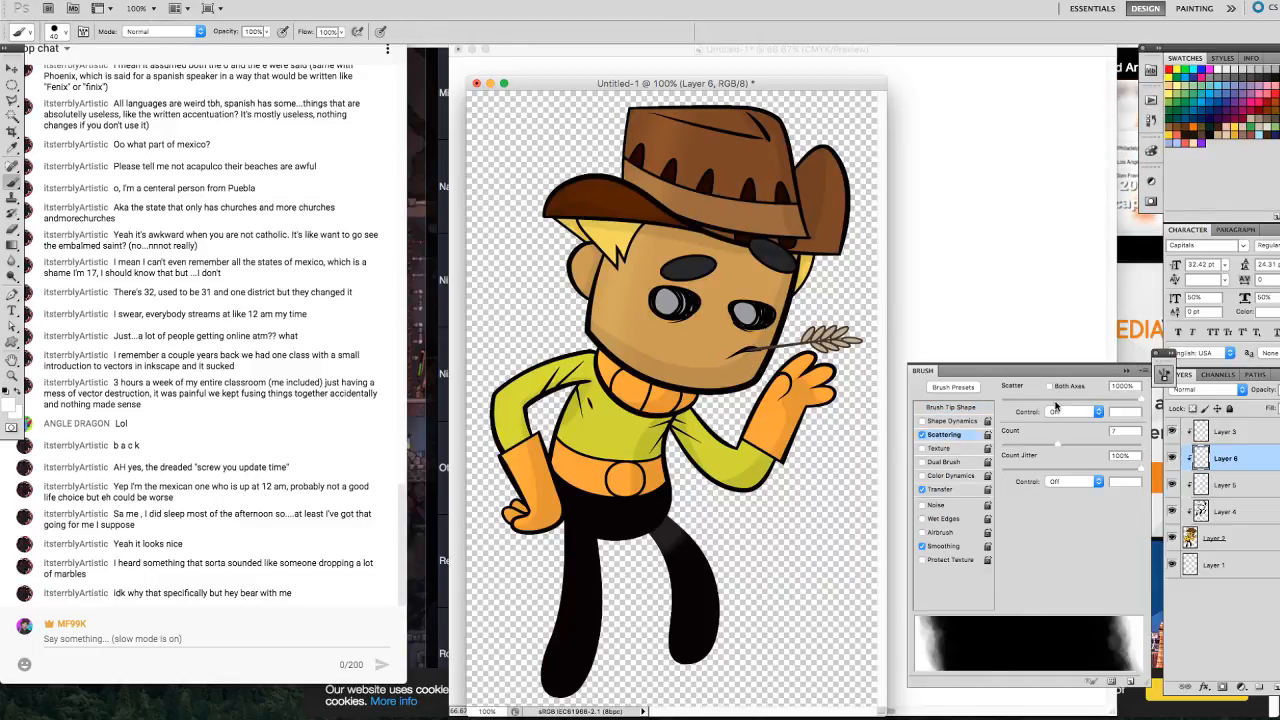
left_click_drag(1049, 449, 987, 449)
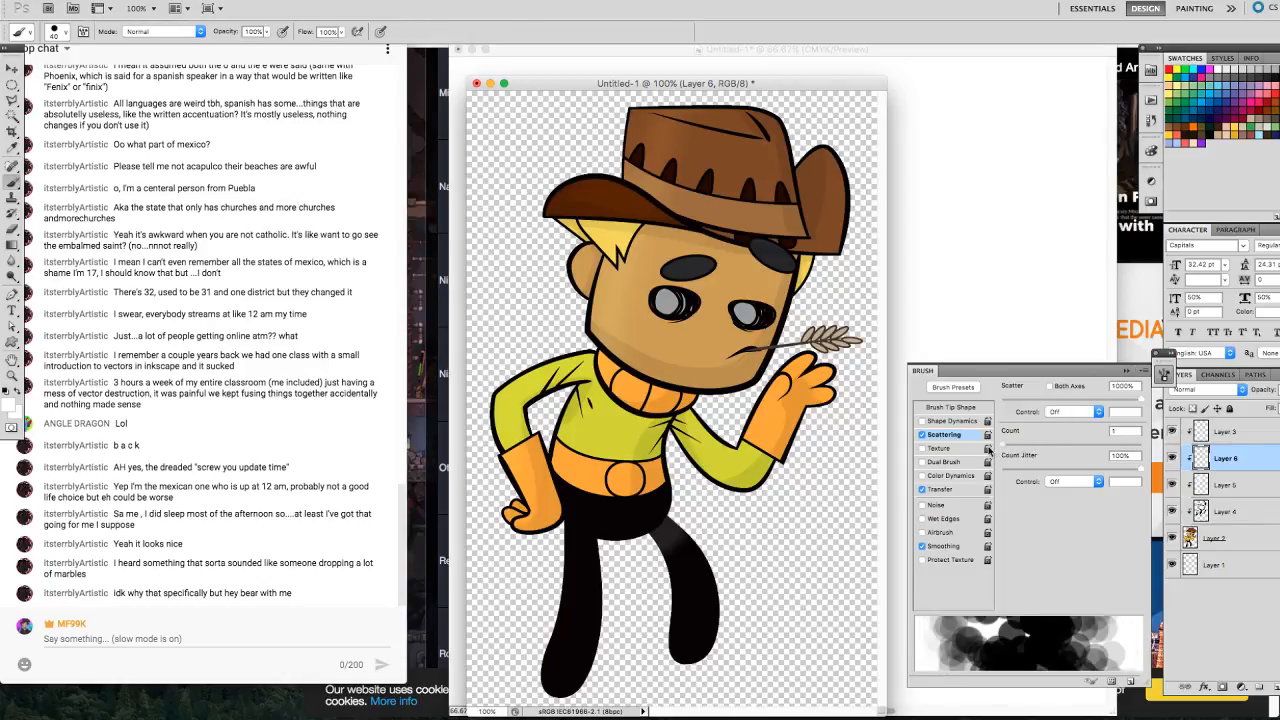
left_click_drag(1077, 398, 1171, 397)
left_click_drag(1063, 464, 1149, 468)
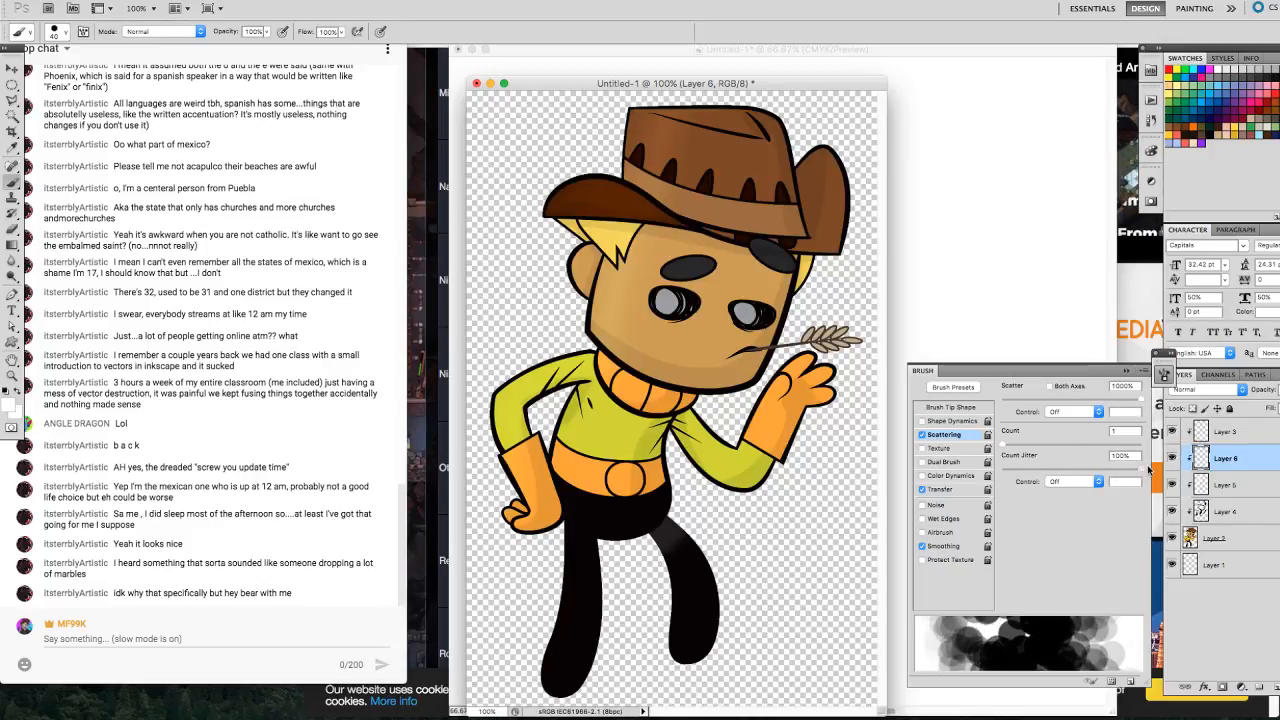
Enable Shape Dynamics for the round brush with 100% size jitter and 100% roundness jitter.
left_click(955, 421)
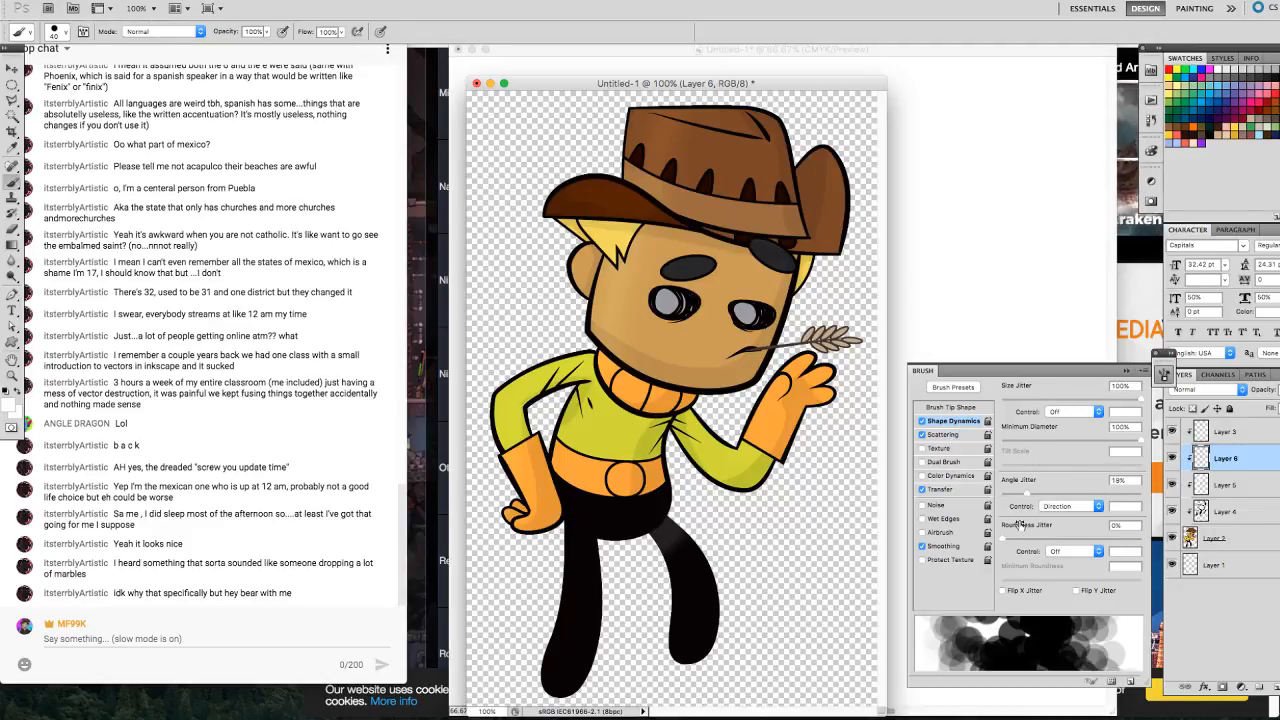
left_click_drag(1007, 537, 1142, 537)
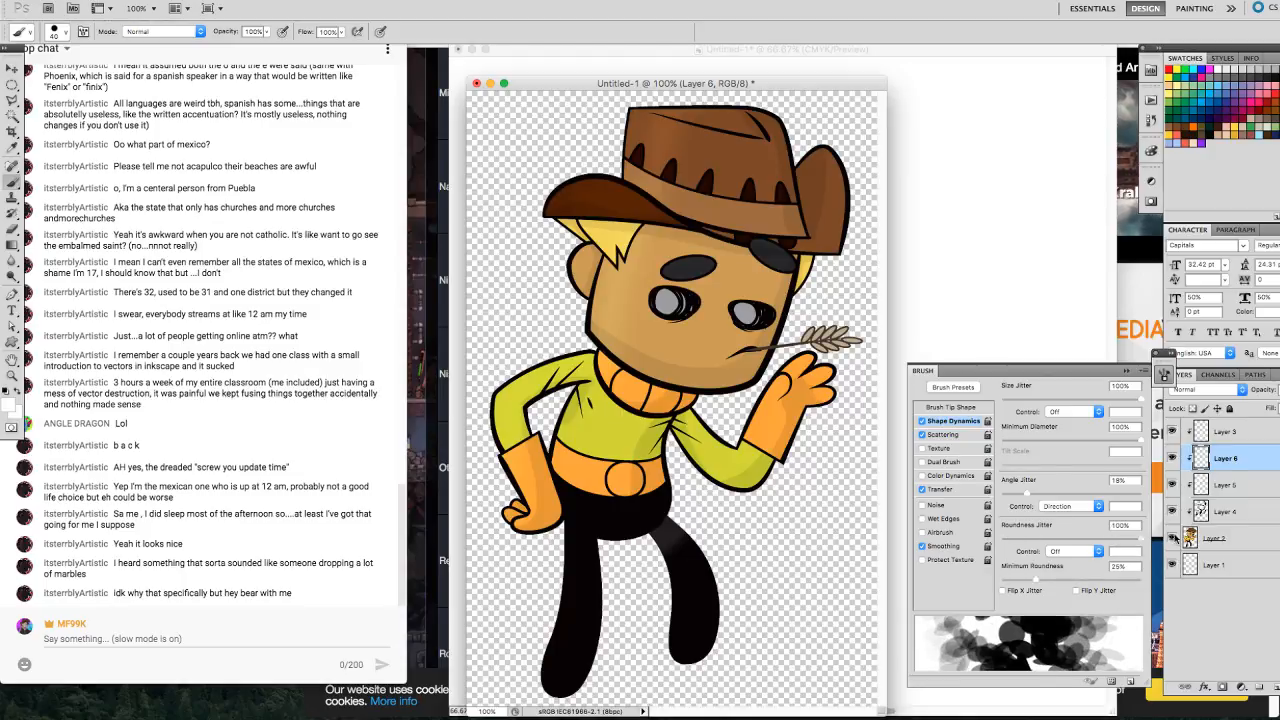
left_click_drag(1054, 400, 1146, 404)
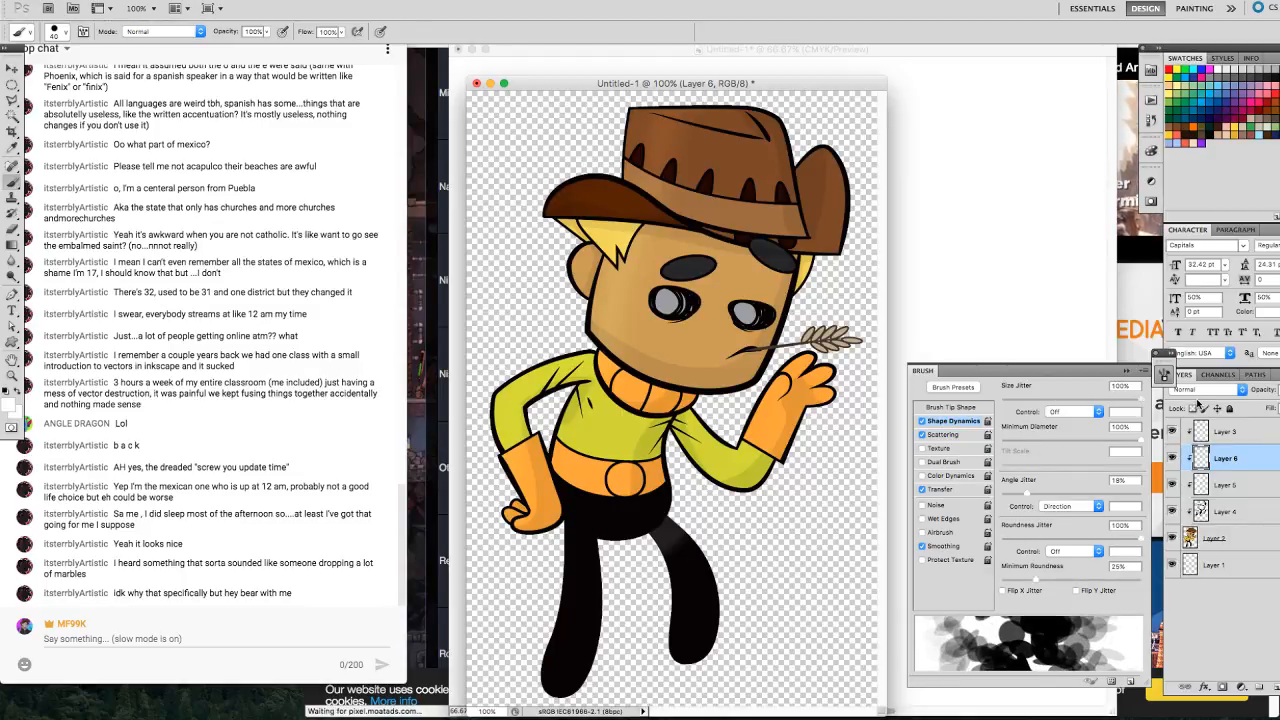
left_click(1130, 371)
Try covering the hat, face, arms and torso with scattered white dabs, and delete that layer.
mouse_move(814, 360)
left_mouse_down()
mouse_move(764, 450)
mouse_move(735, 430)
left_mouse_up()
mouse_move(605, 193)
left_mouse_down()
mouse_move(487, 439)
mouse_move(571, 503)
mouse_move(688, 656)
left_mouse_up()
mouse_move(700, 290)
left_mouse_down()
mouse_move(710, 240)
mouse_move(620, 300)
mouse_move(715, 165)
mouse_move(600, 285)
mouse_move(640, 145)
mouse_move(590, 190)
mouse_move(600, 256)
mouse_move(584, 286)
mouse_move(640, 331)
mouse_move(520, 400)
mouse_move(560, 440)
mouse_move(515, 510)
mouse_move(555, 505)
mouse_move(590, 540)
mouse_move(685, 550)
left_mouse_up()
mouse_move(655, 467)
left_mouse_down()
mouse_move(668, 488)
mouse_move(746, 486)
mouse_move(726, 444)
mouse_move(775, 467)
mouse_move(785, 425)
mouse_move(826, 392)
mouse_move(756, 350)
mouse_move(764, 305)
mouse_move(720, 255)
mouse_move(785, 212)
mouse_move(817, 158)
mouse_move(760, 130)
mouse_move(680, 140)
mouse_move(635, 195)
mouse_move(641, 236)
mouse_move(597, 205)
mouse_move(552, 205)
left_mouse_up()
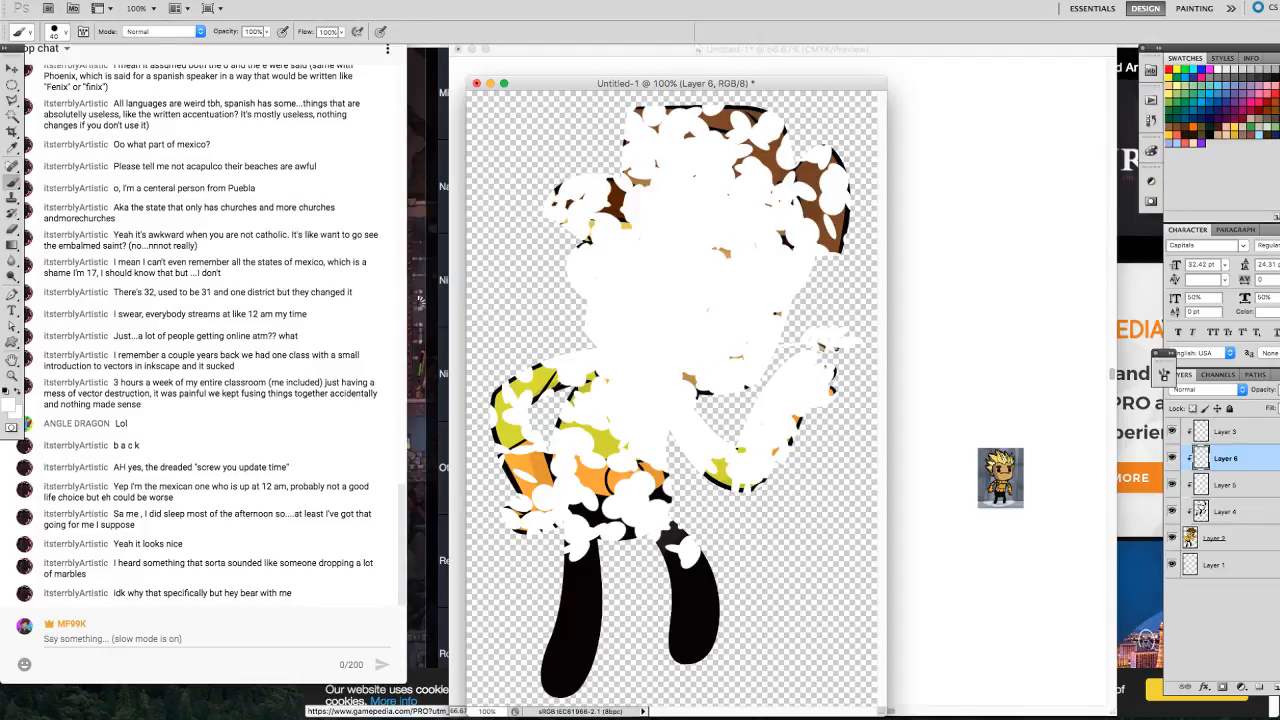
mouse_move(570, 380)
left_mouse_down()
mouse_move(498, 405)
mouse_move(518, 485)
left_mouse_up()
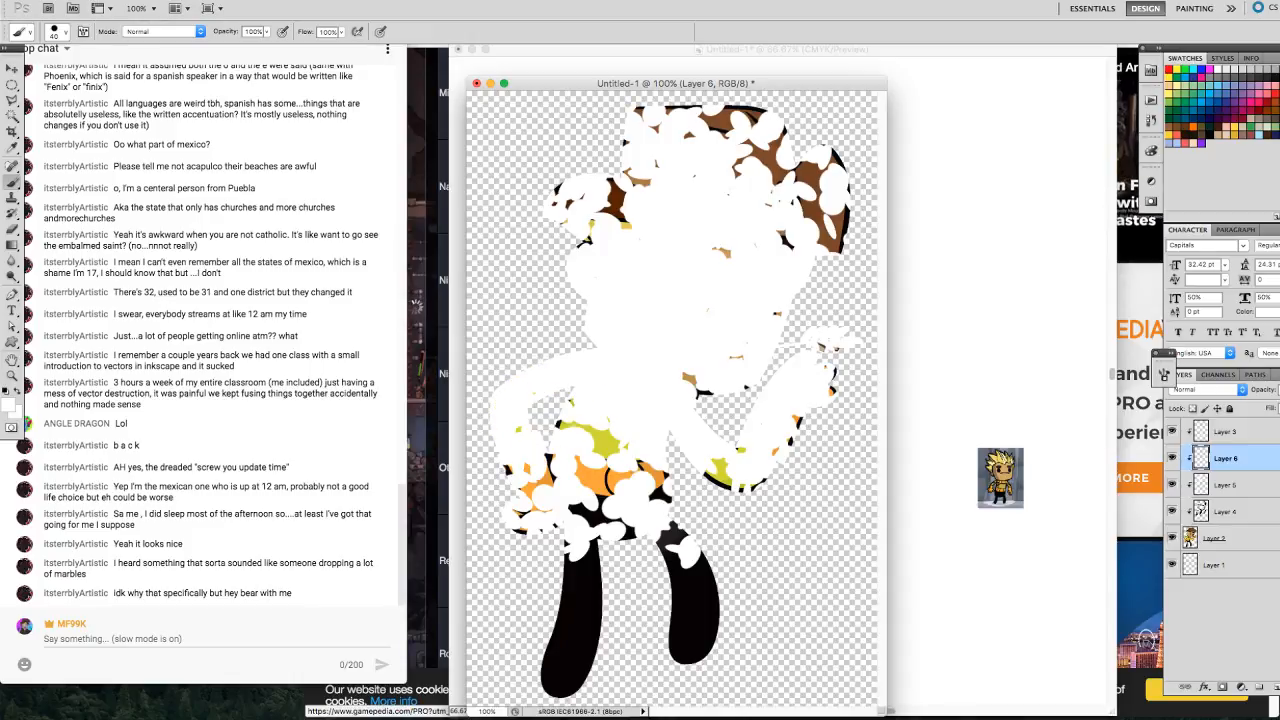
left_click_drag(520, 530, 610, 440)
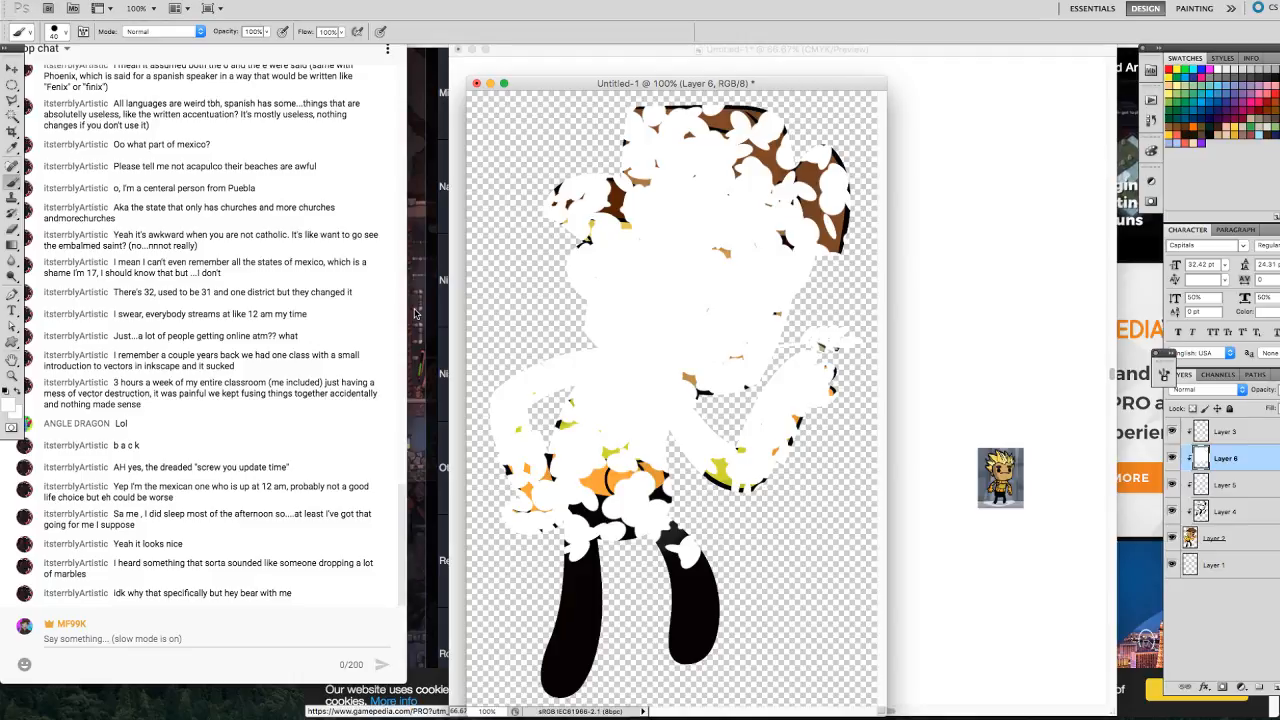
key("Delete")
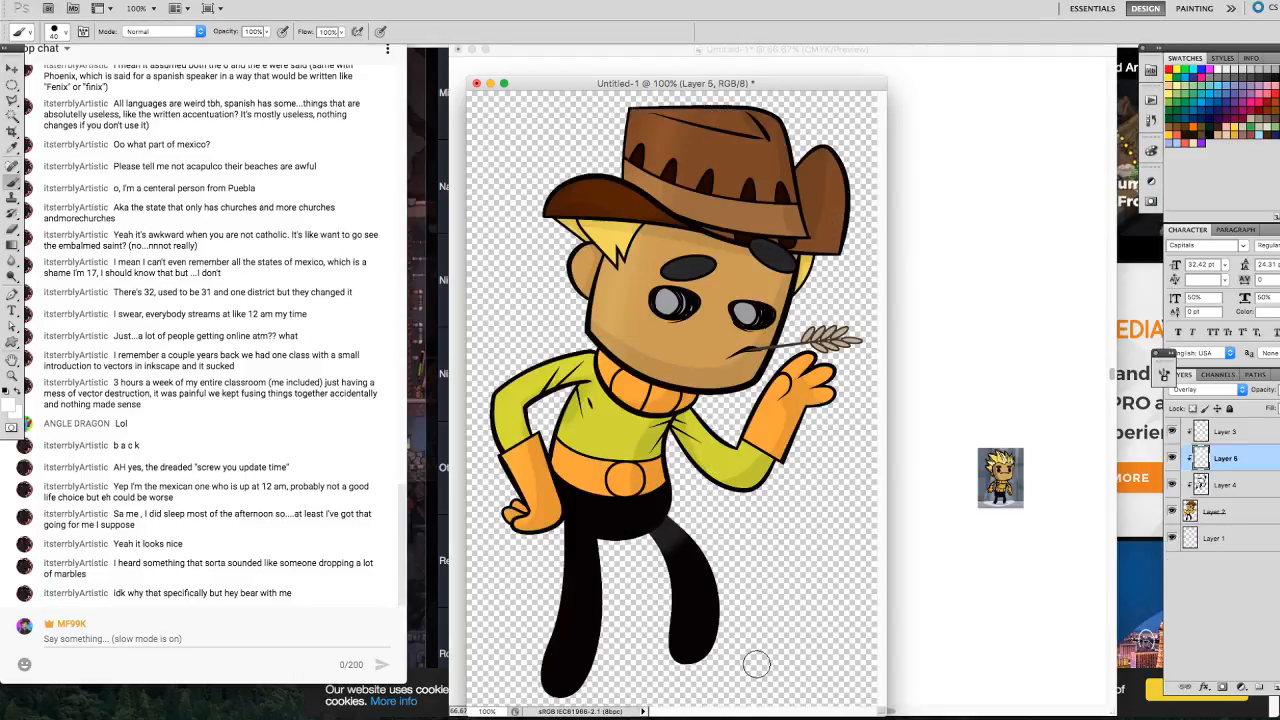
Add a fresh clipped layer above the highlights and choose a 64 px speckled spatter brush tip.
left_click(1275, 689)
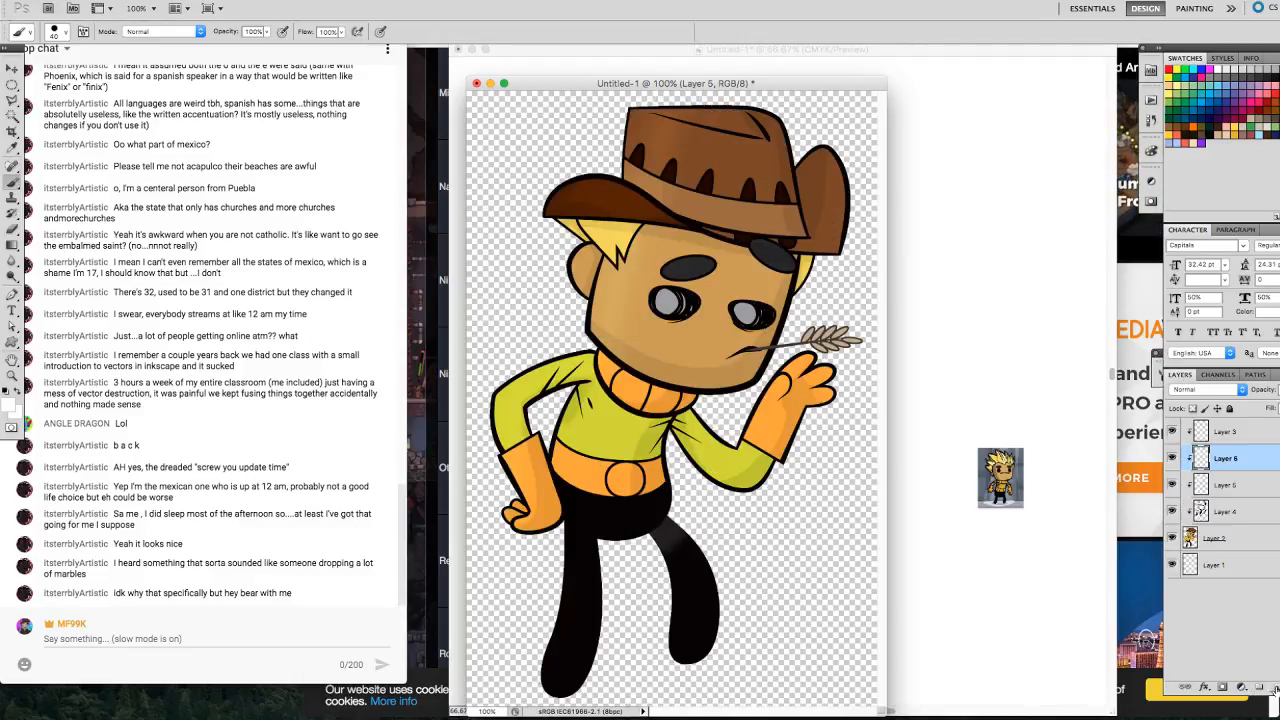
left_click(66, 34)
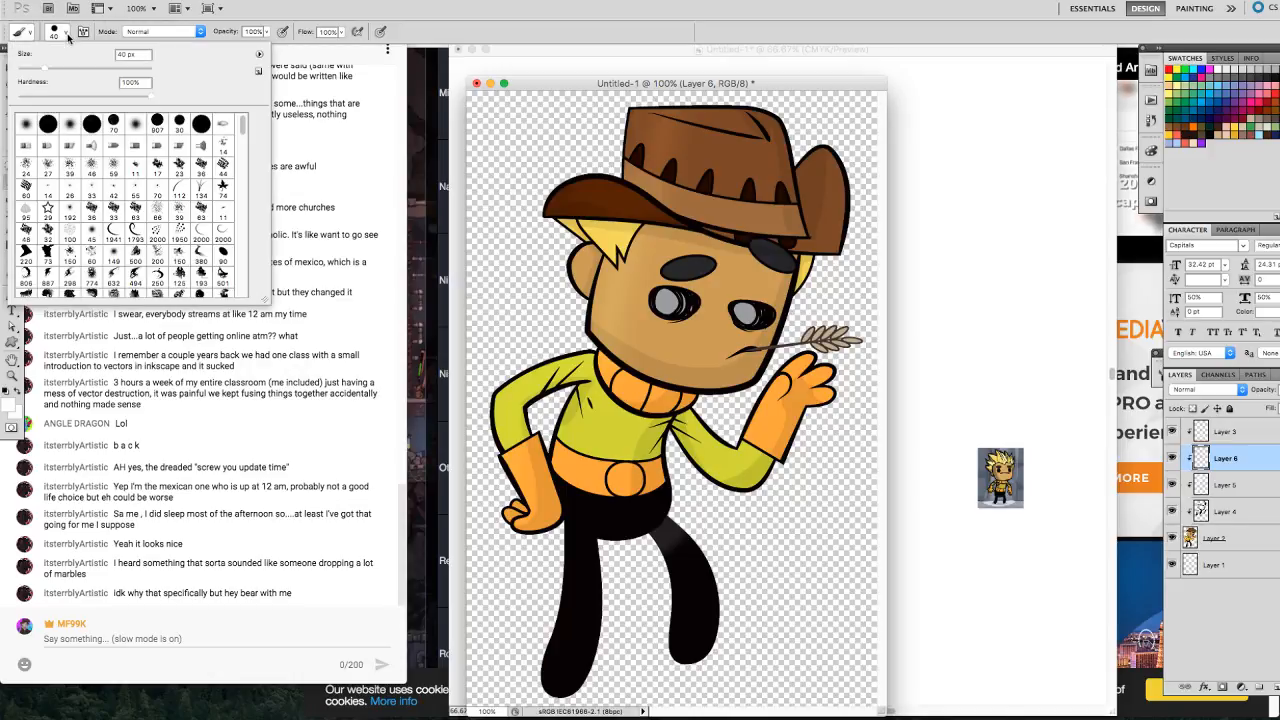
mouse_move(243, 125)
left_mouse_down()
mouse_move(241, 222)
mouse_move(243, 205)
left_mouse_up()
left_click(136, 172)
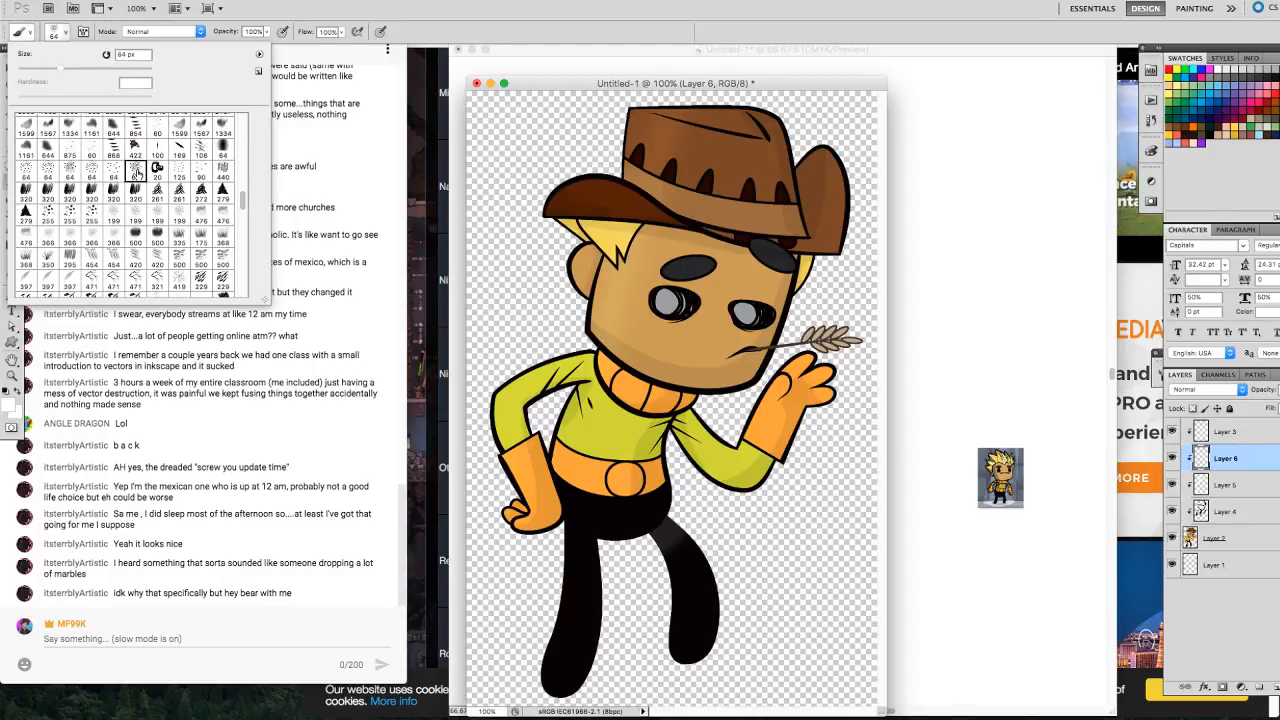
Try white strokes with the spatter brush over the face and torso, and undo them.
left_click(600, 350)
mouse_move(590, 480)
left_mouse_down()
mouse_move(605, 350)
mouse_move(645, 215)
left_mouse_up()
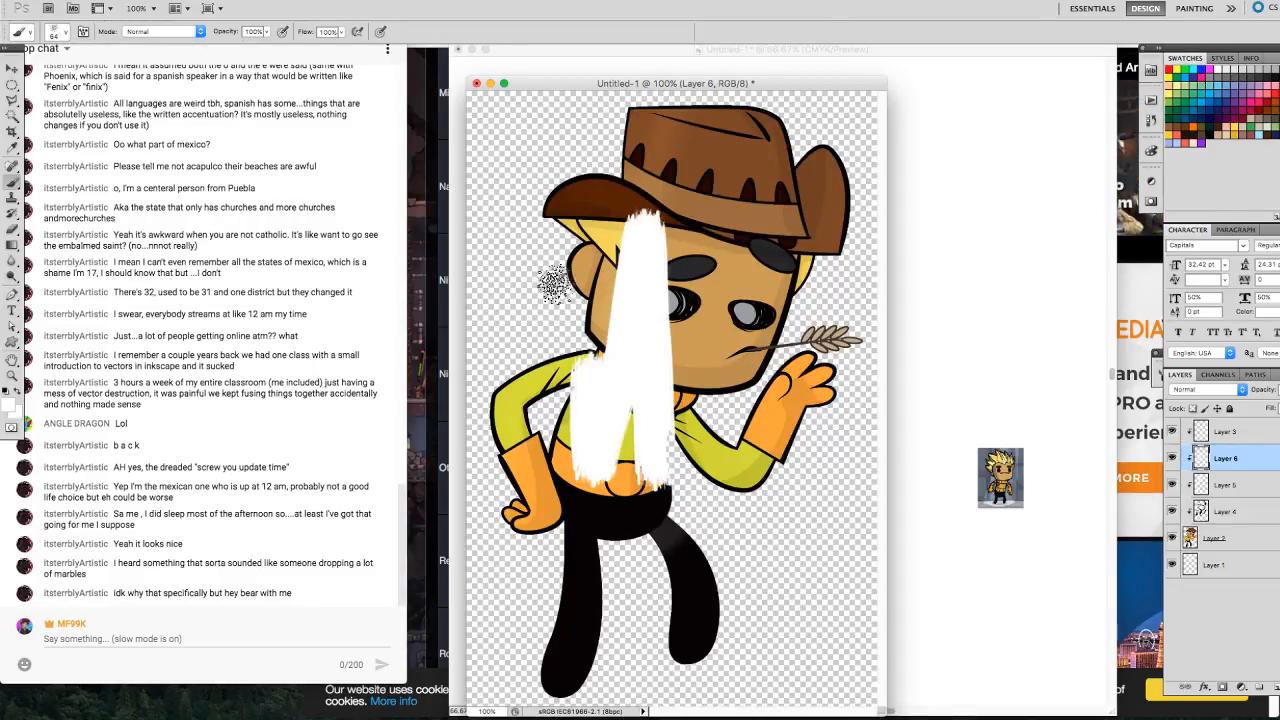
key("super+z")
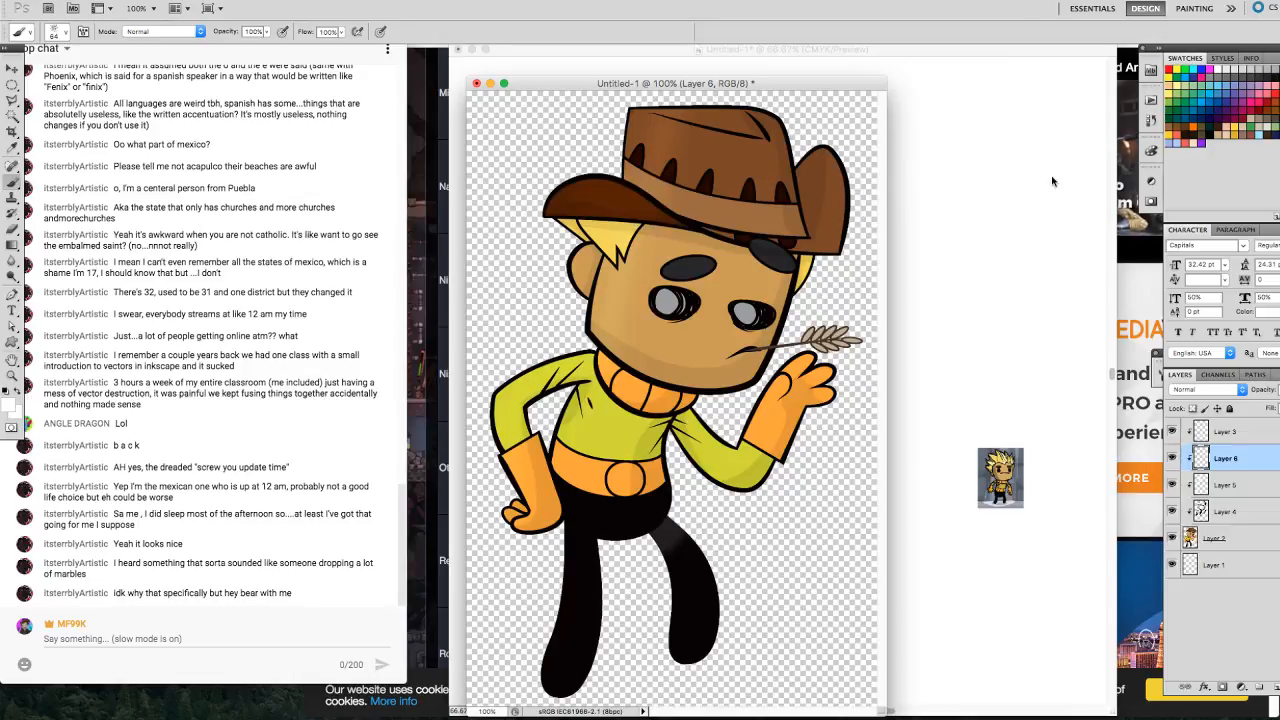
Choose dark grey and give the spatter brush 100% size and angle jitter, 53% roundness jitter and 1000% scattering.
left_click(1225, 77)
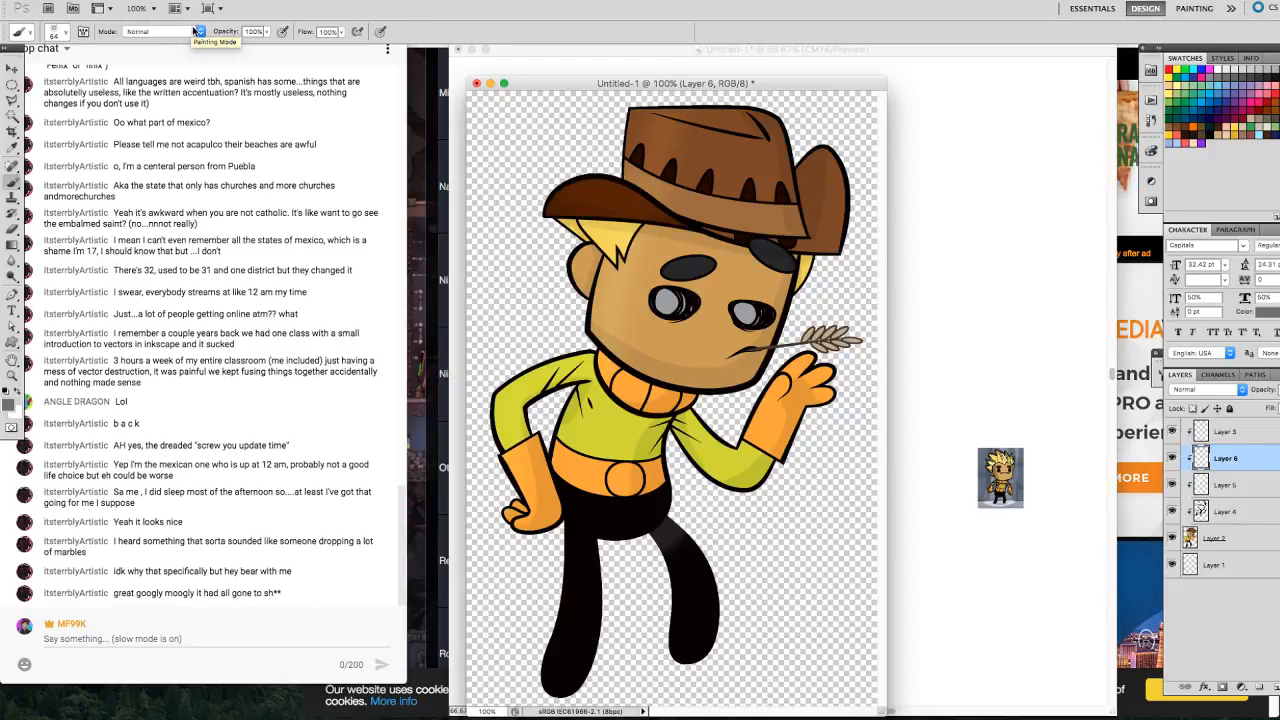
left_click(83, 32)
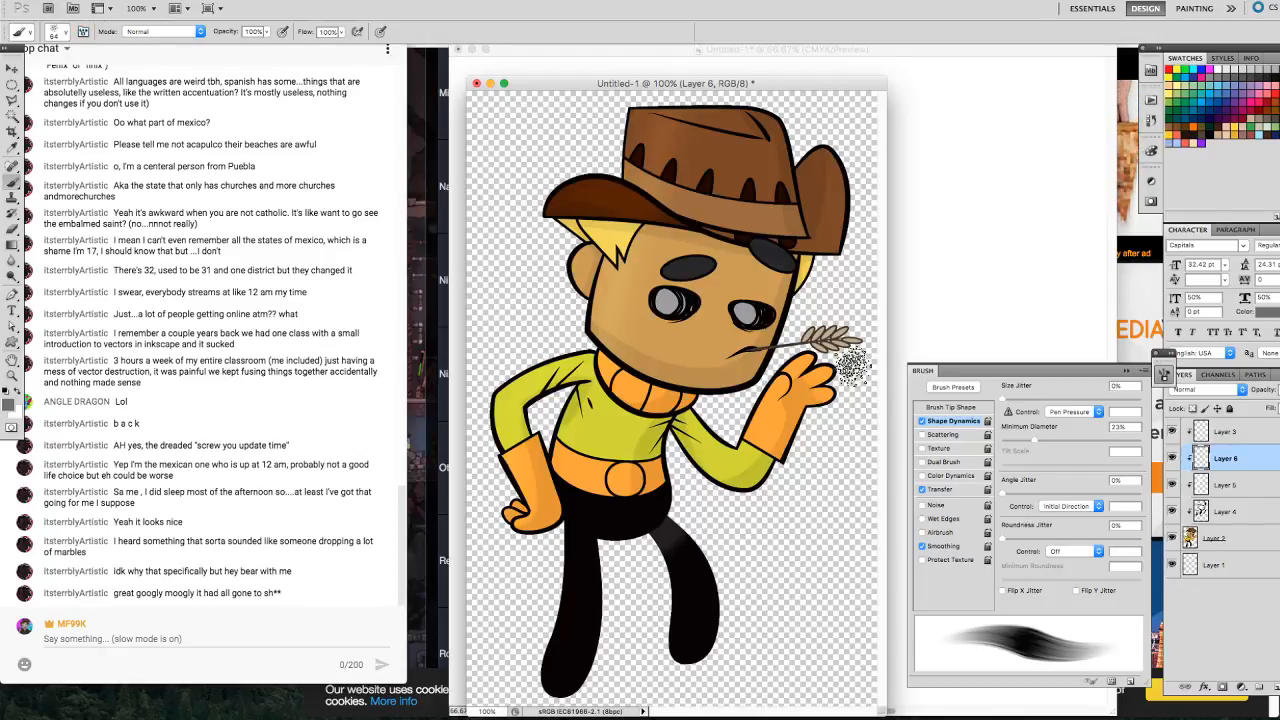
mouse_move(1012, 374)
left_mouse_down()
mouse_move(921, 257)
mouse_move(985, 286)
mouse_move(1107, 291)
left_mouse_up()
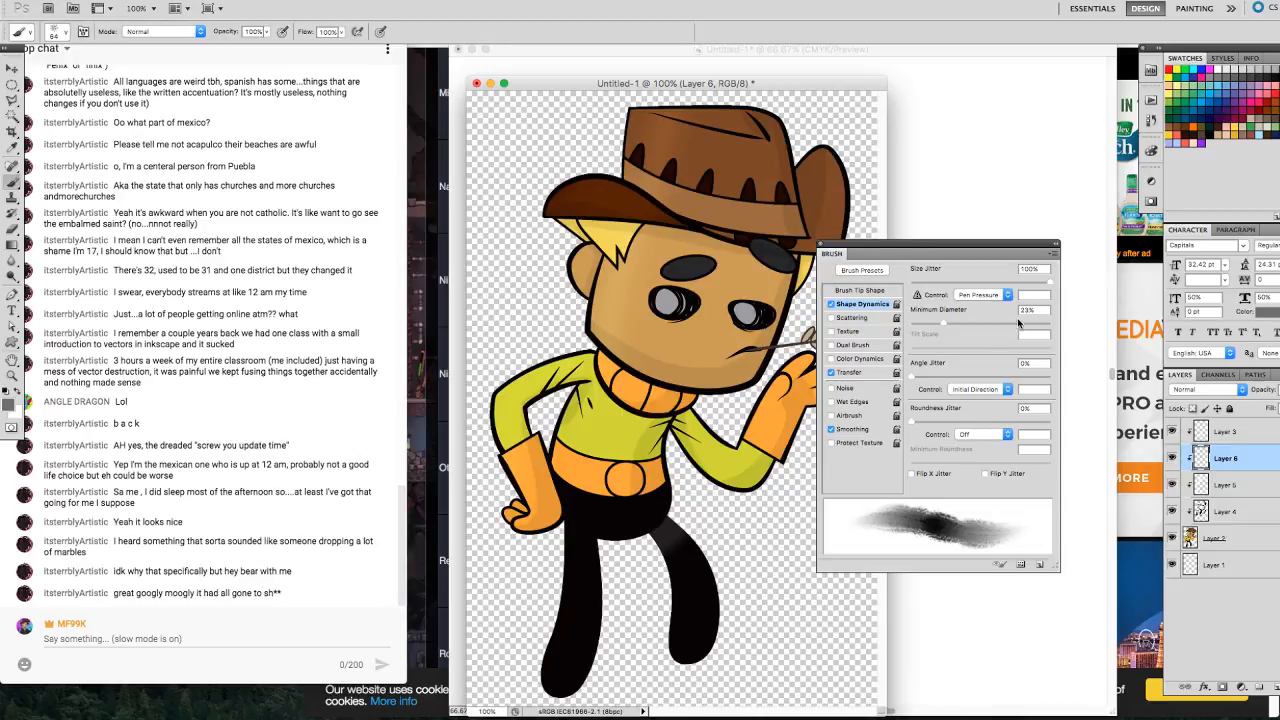
left_click_drag(925, 378, 1100, 386)
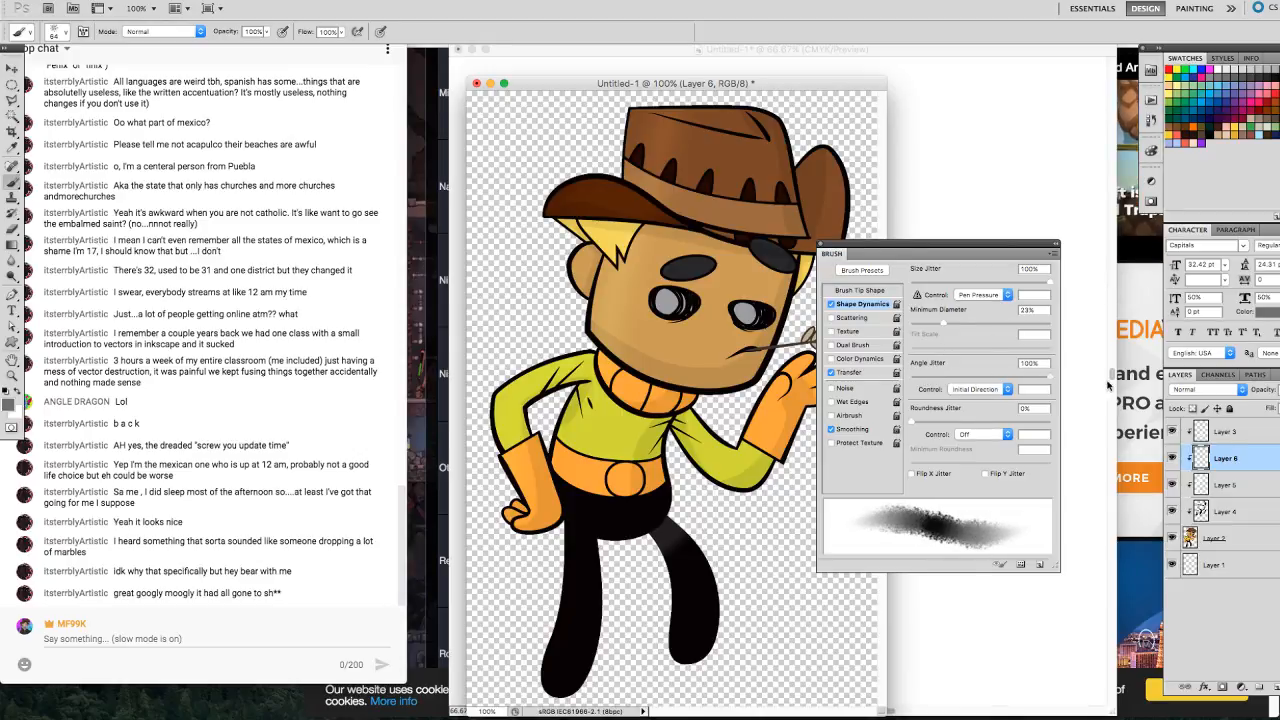
left_click_drag(919, 424, 972, 424)
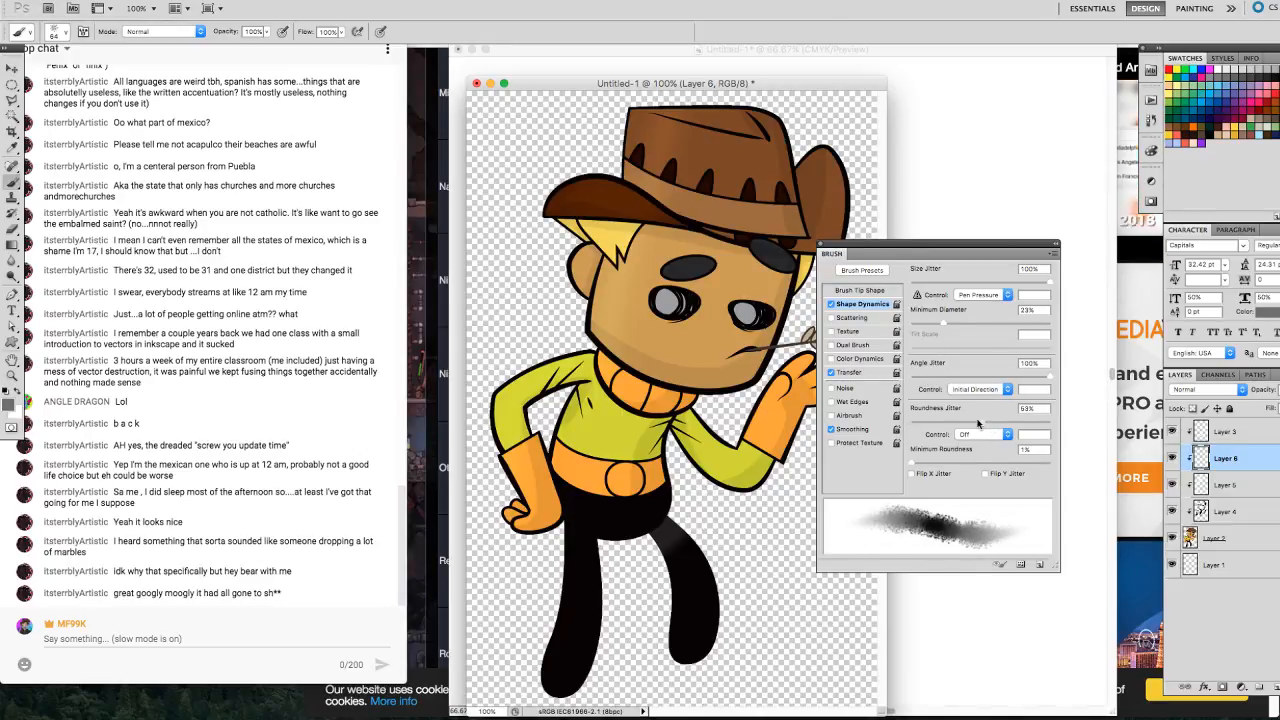
left_click(852, 318)
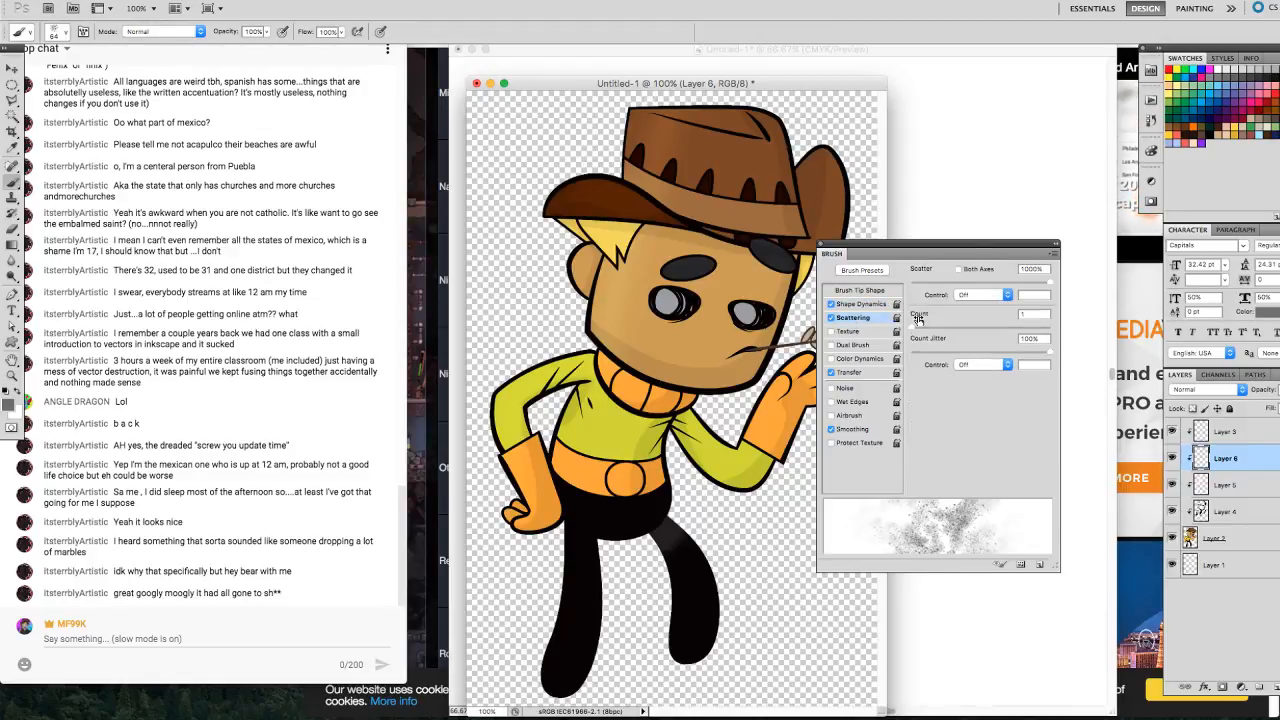
left_click(1052, 245)
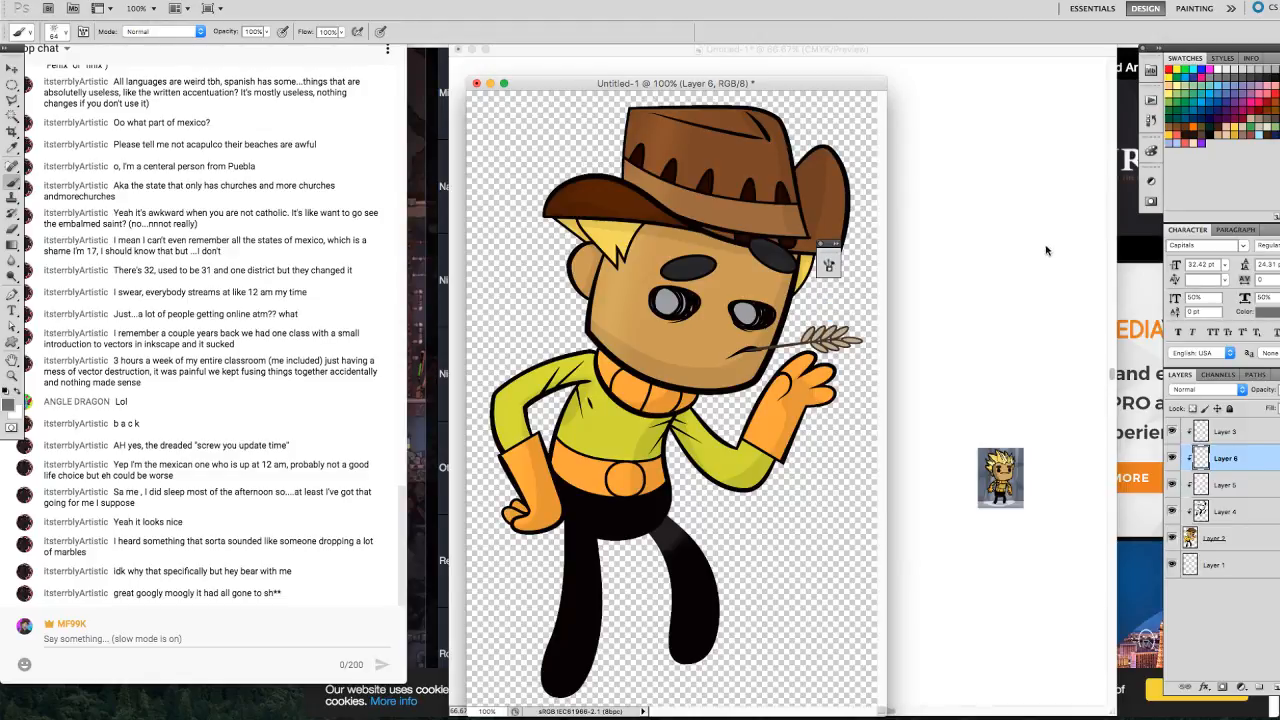
Spatter dark grey speckles over the hat, face, arms, torso and legs on the clipped layer until nearly the whole character is covered.
left_click_drag(705, 295, 690, 305)
left_click_drag(605, 318, 650, 318)
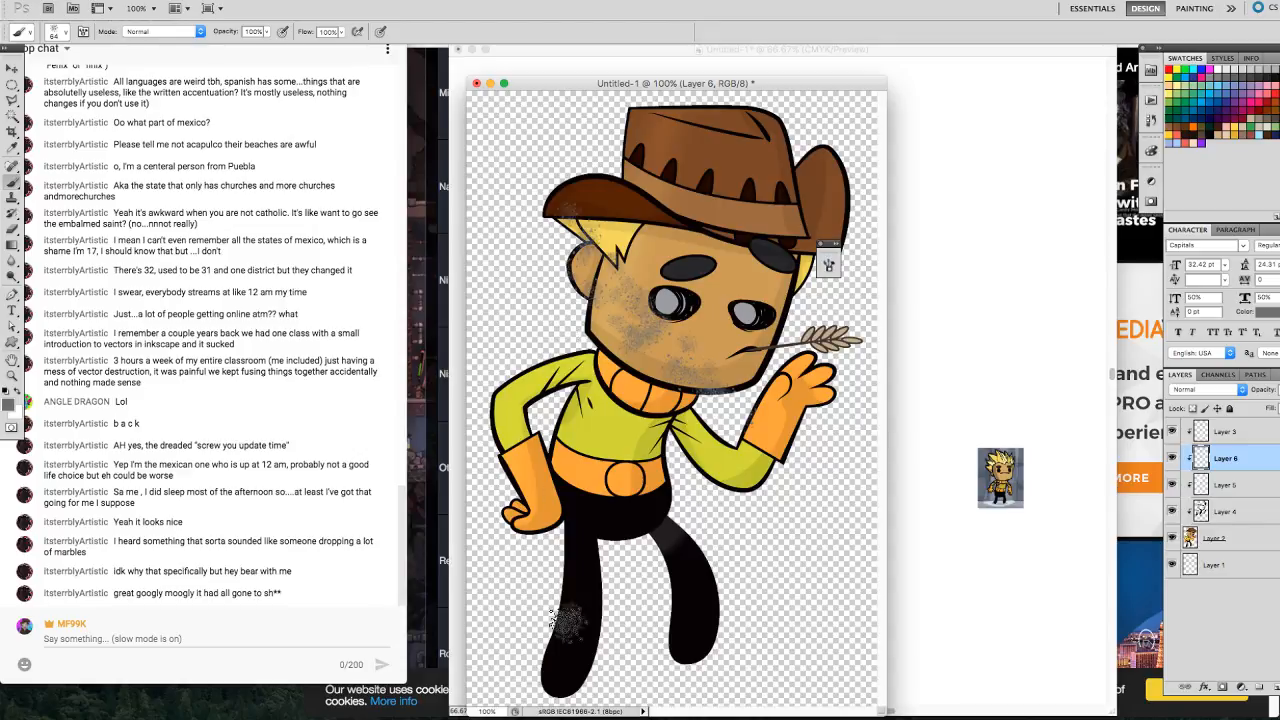
left_click_drag(775, 425, 786, 355)
mouse_move(745, 312)
left_mouse_down()
mouse_move(690, 280)
mouse_move(622, 185)
mouse_move(562, 233)
left_mouse_up()
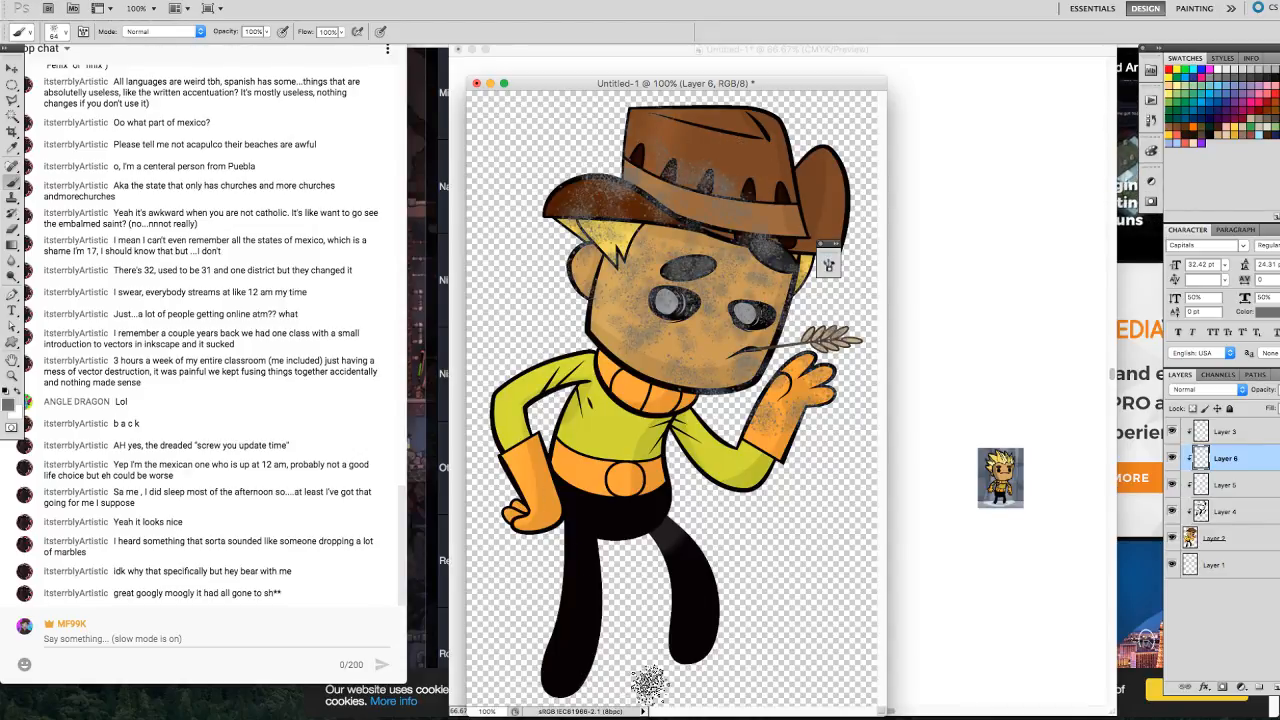
mouse_move(700, 135)
left_mouse_down()
mouse_move(780, 250)
mouse_move(750, 245)
left_mouse_up()
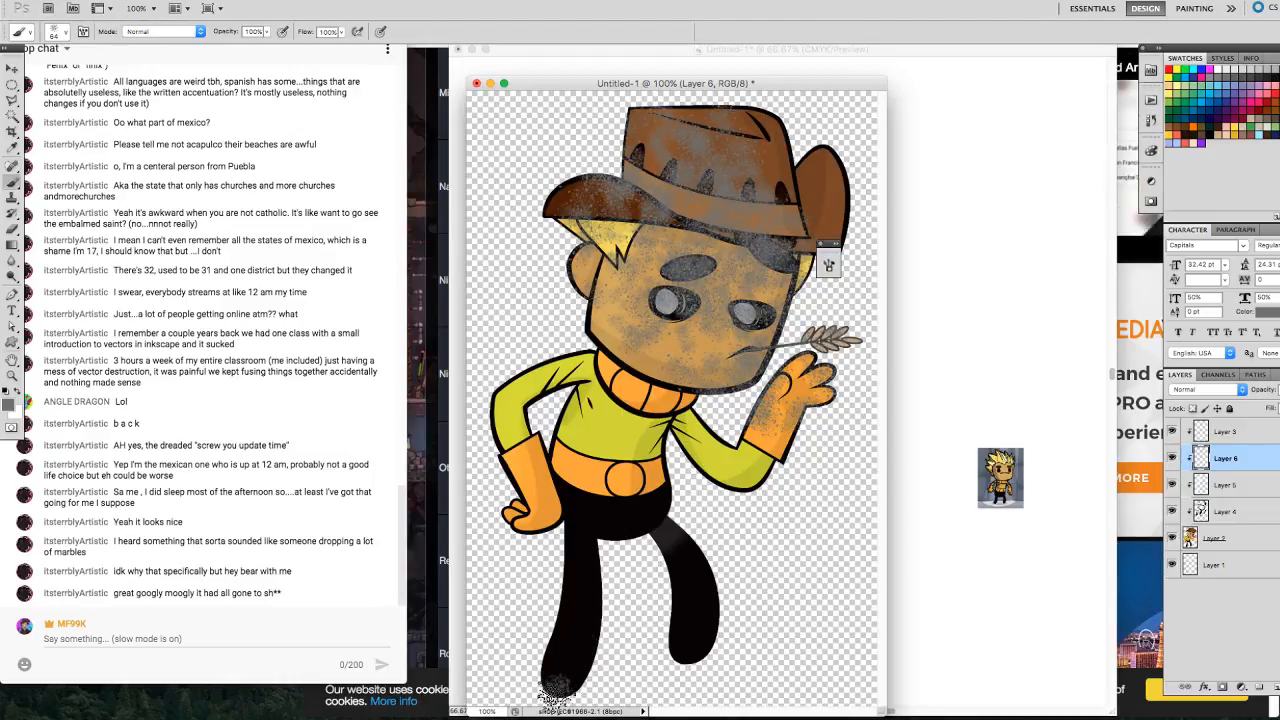
mouse_move(605, 225)
left_mouse_down()
mouse_move(664, 390)
mouse_move(645, 400)
mouse_move(690, 440)
mouse_move(600, 380)
mouse_move(560, 470)
mouse_move(590, 640)
mouse_move(672, 610)
mouse_move(688, 655)
mouse_move(700, 620)
mouse_move(672, 611)
mouse_move(685, 555)
mouse_move(610, 480)
left_mouse_up()
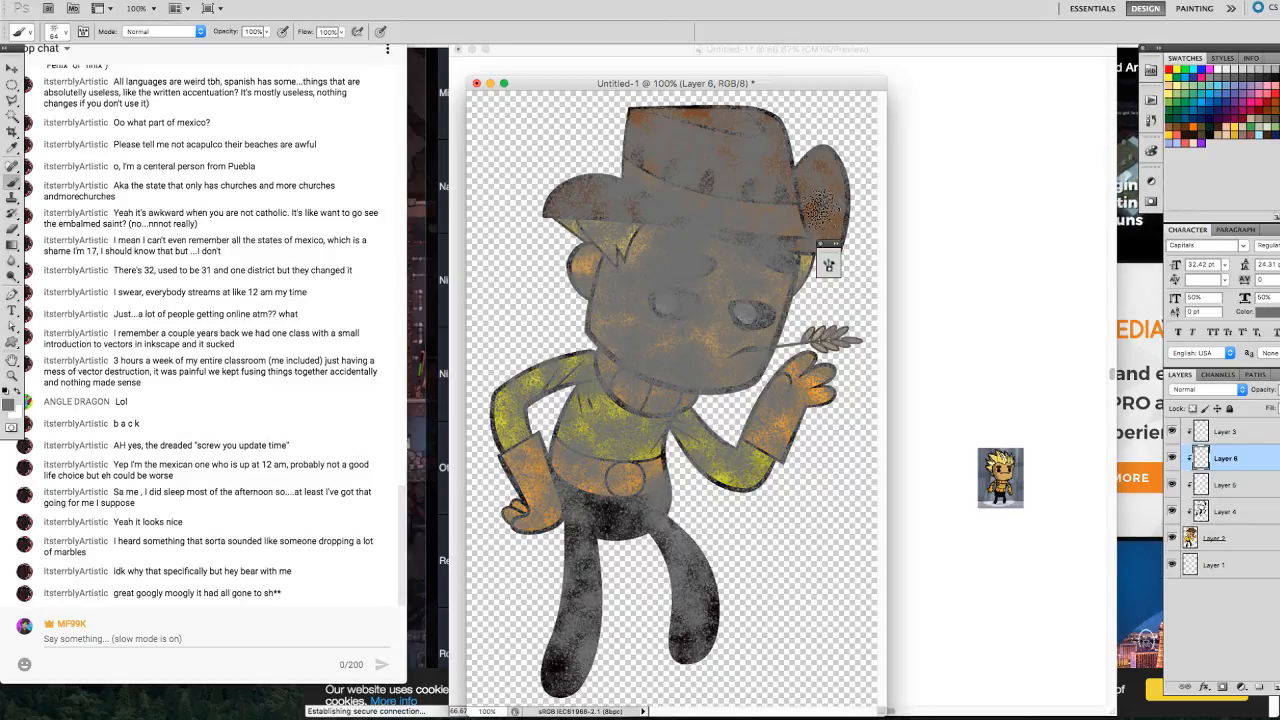
Blend the grey speckle layer with Multiply at a very low opacity, and add a new clipped layer above it.
left_click(1212, 388)
left_click(1200, 425)
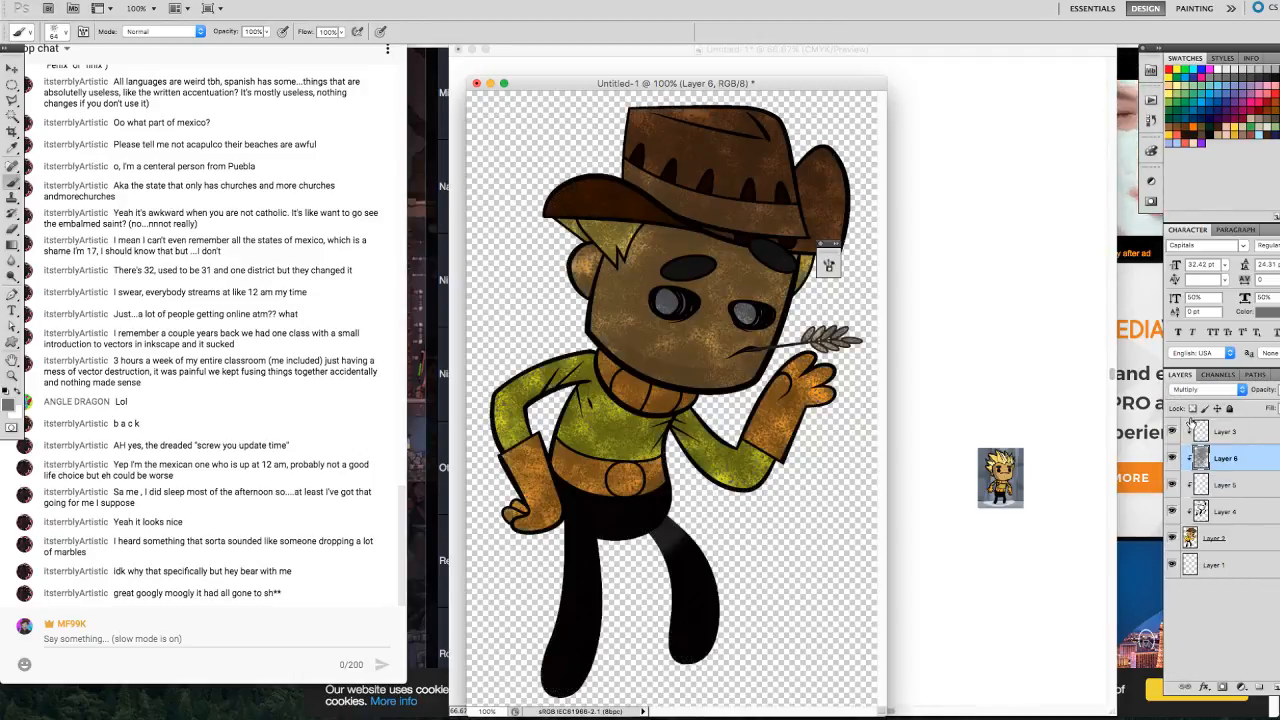
left_click(1278, 390)
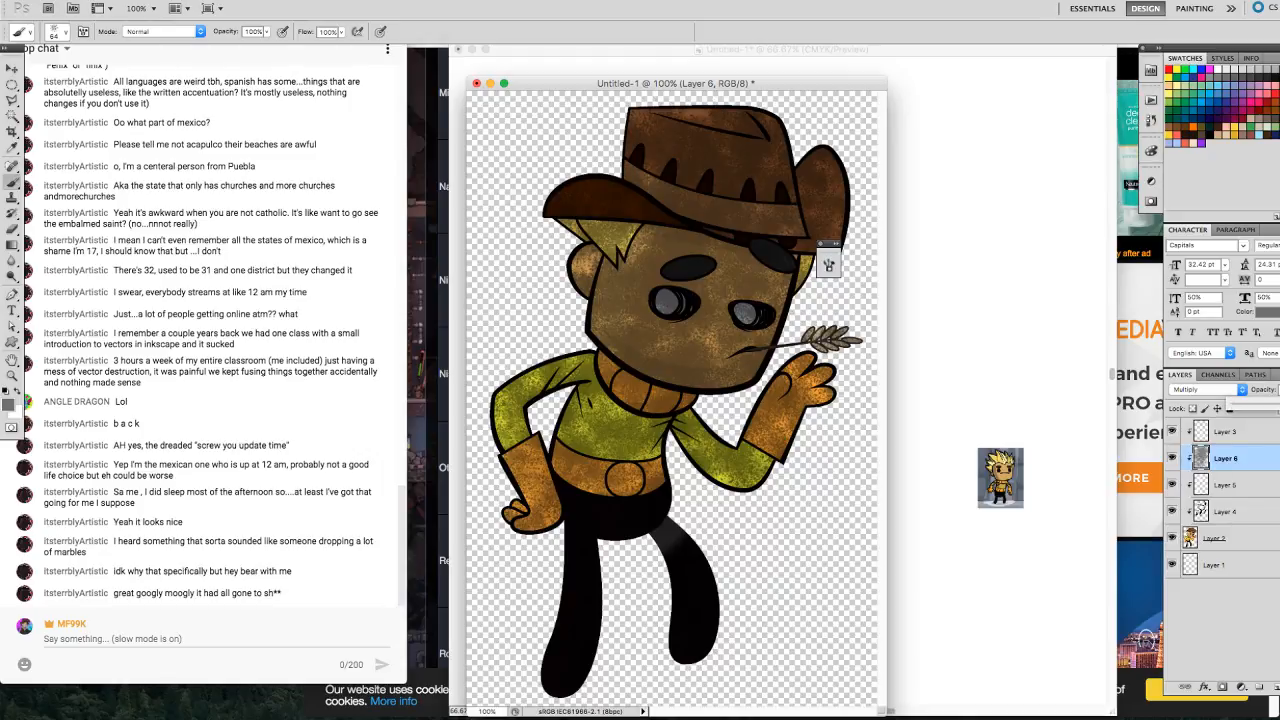
left_click(1255, 407)
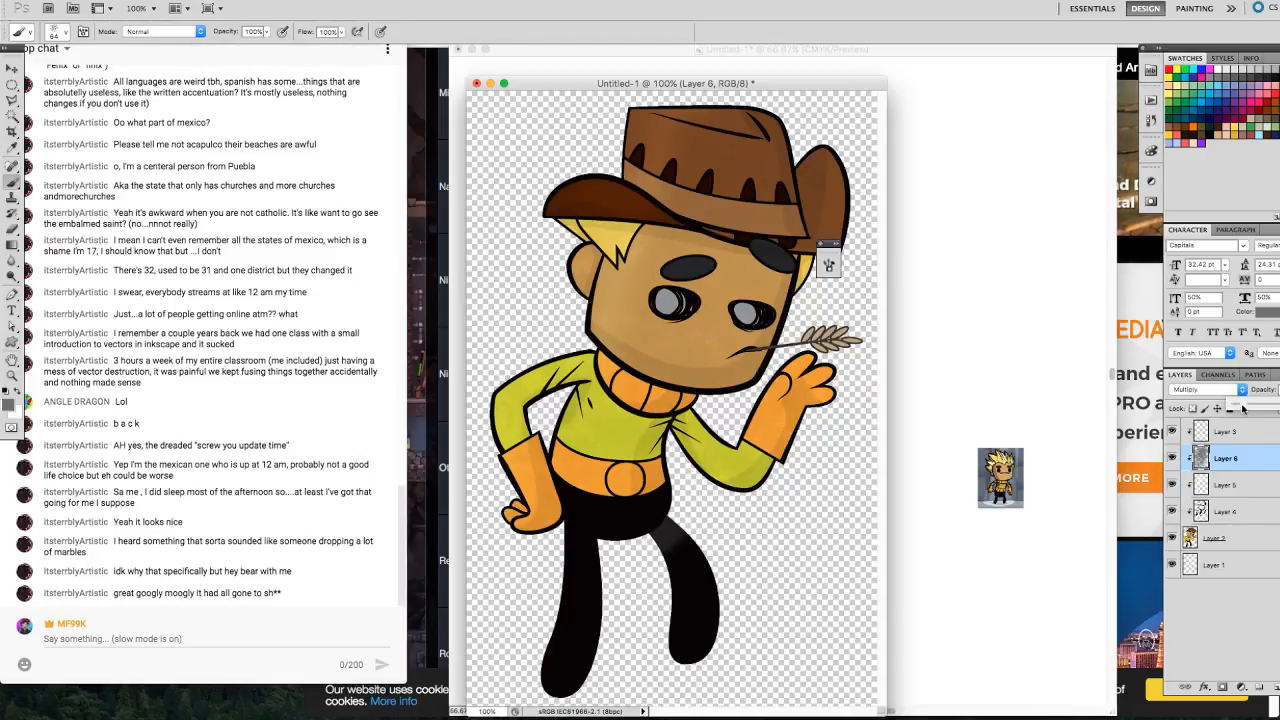
left_click(1272, 689)
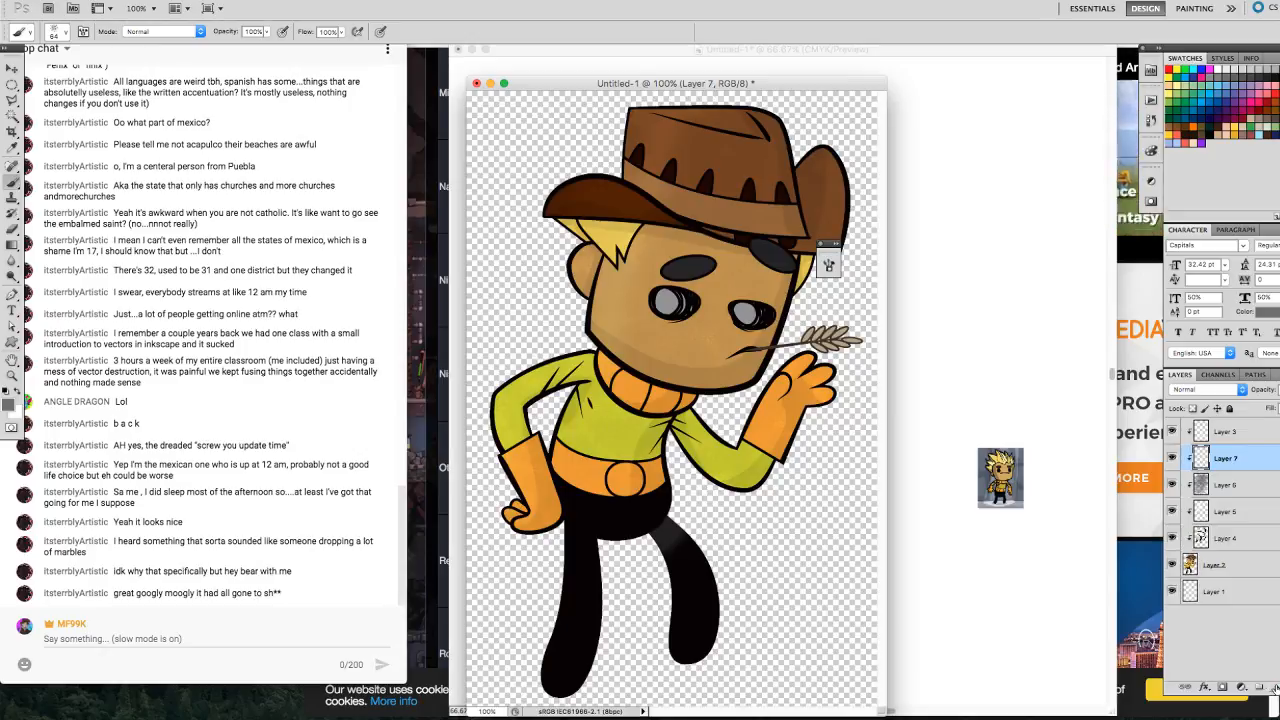
Apply a Pattern Overlay with the woven texture to the base character layer at 33% scale, faint opacity and Overlay blending.
left_click(1197, 566)
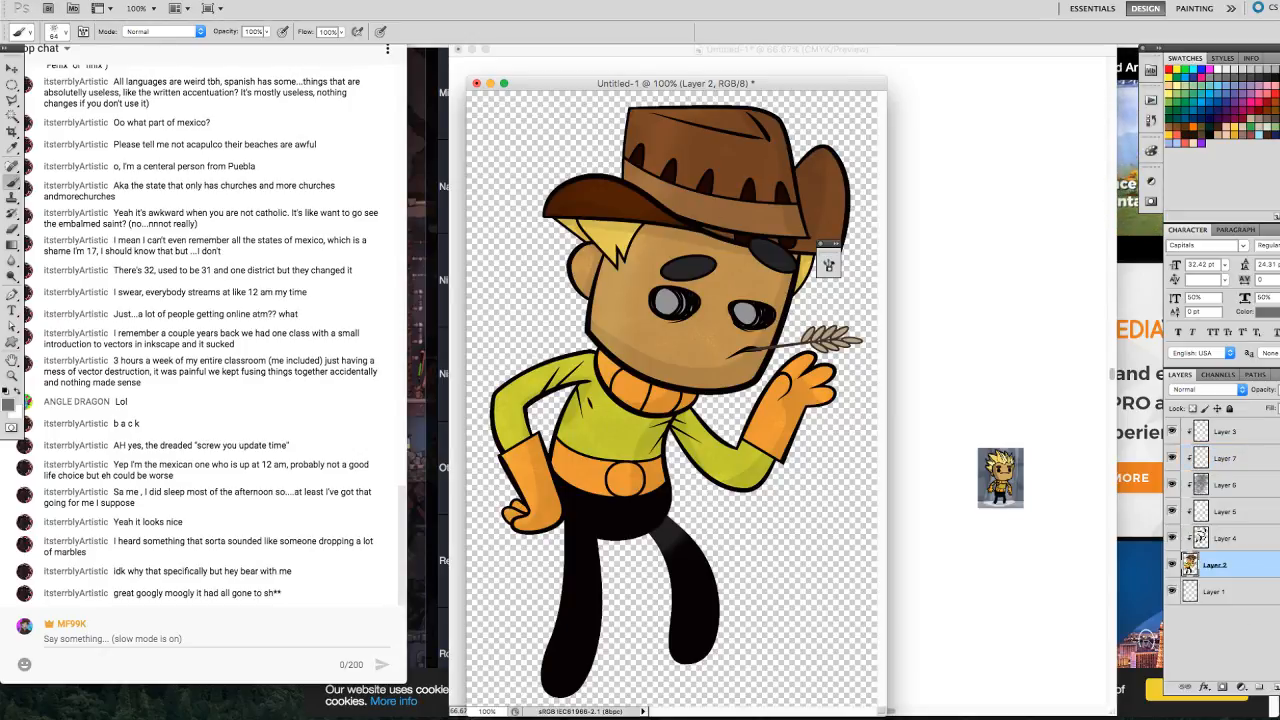
left_click(208, 1)
mouse_move(244, 71)
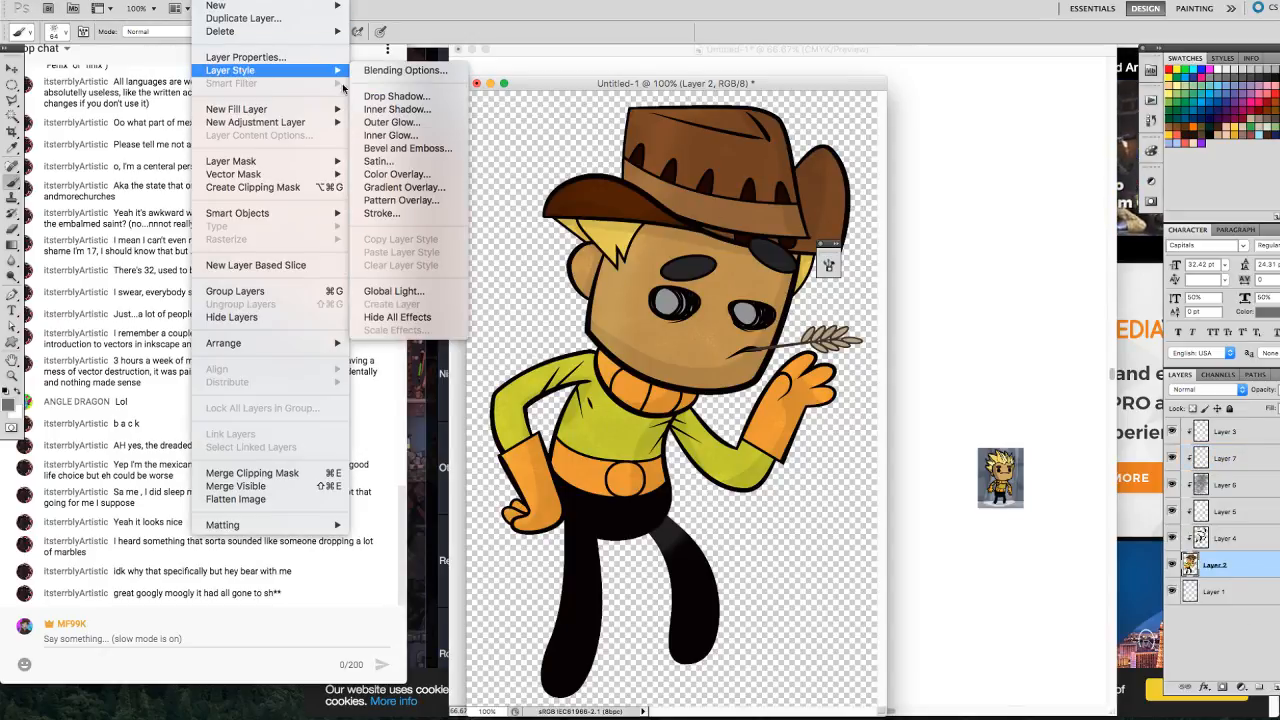
left_click(423, 186)
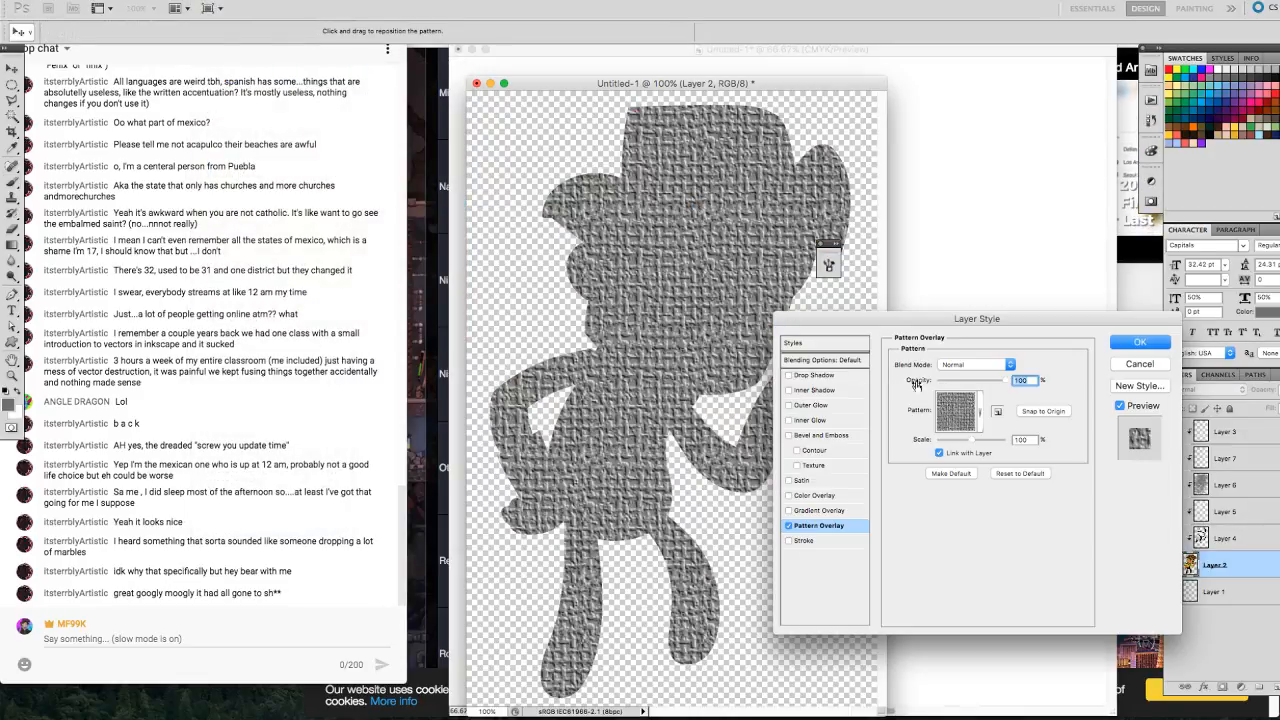
left_click_drag(960, 440, 950, 442)
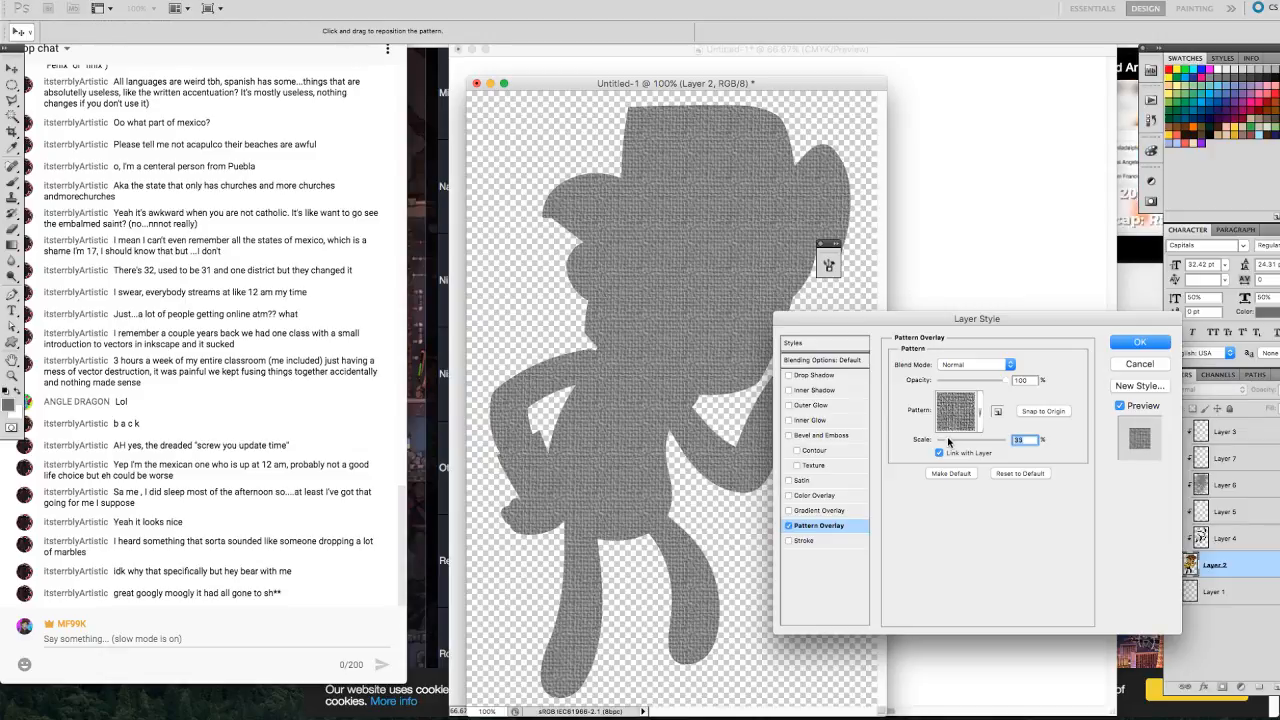
left_click_drag(941, 384, 945, 384)
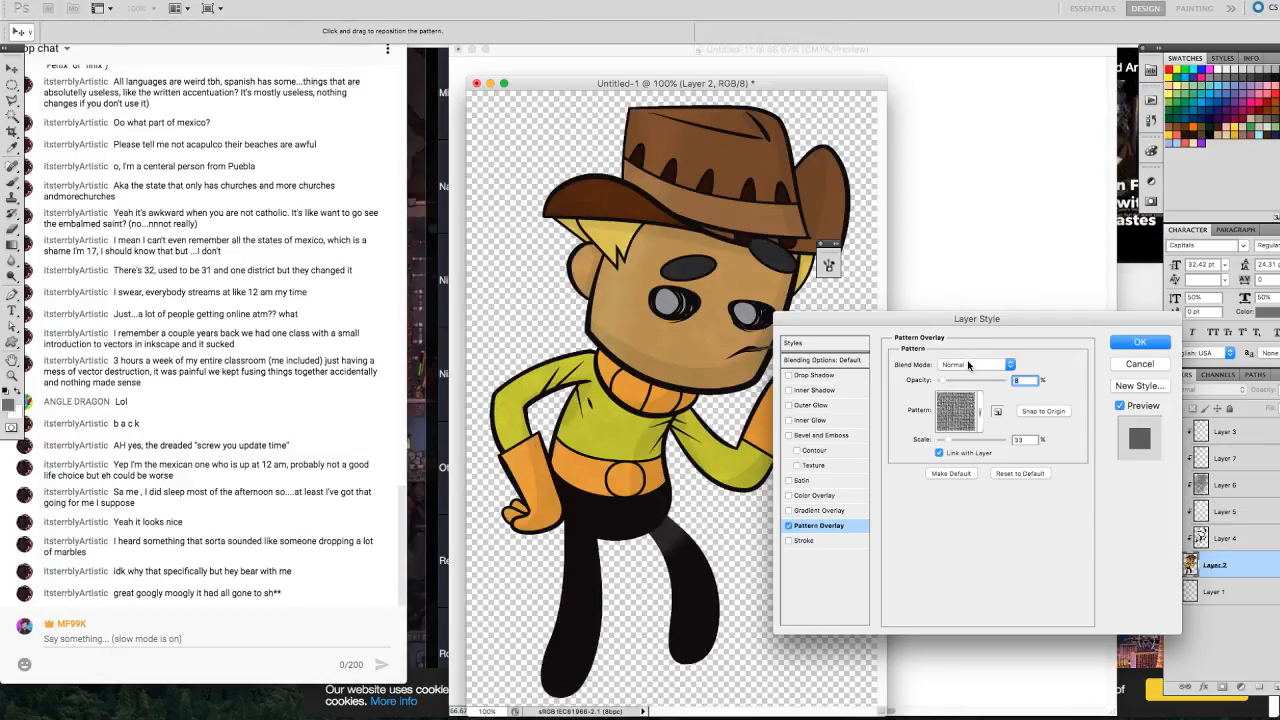
left_click(968, 365)
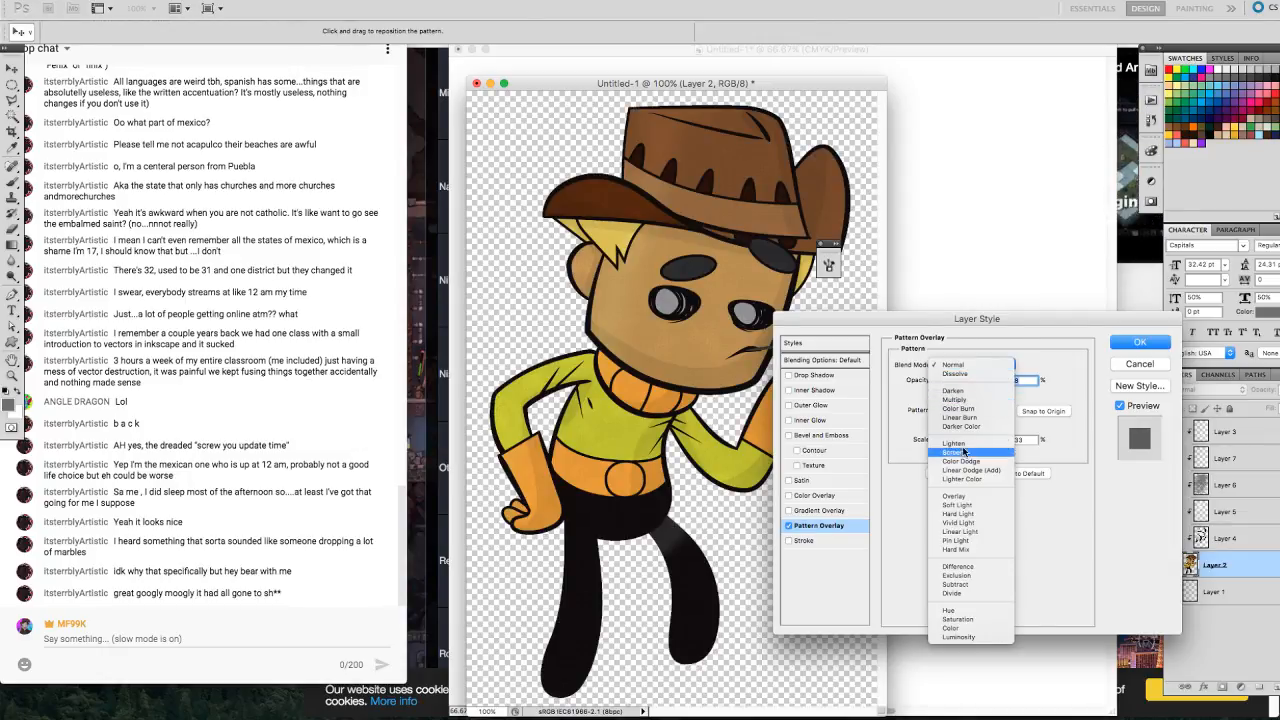
left_click(960, 496)
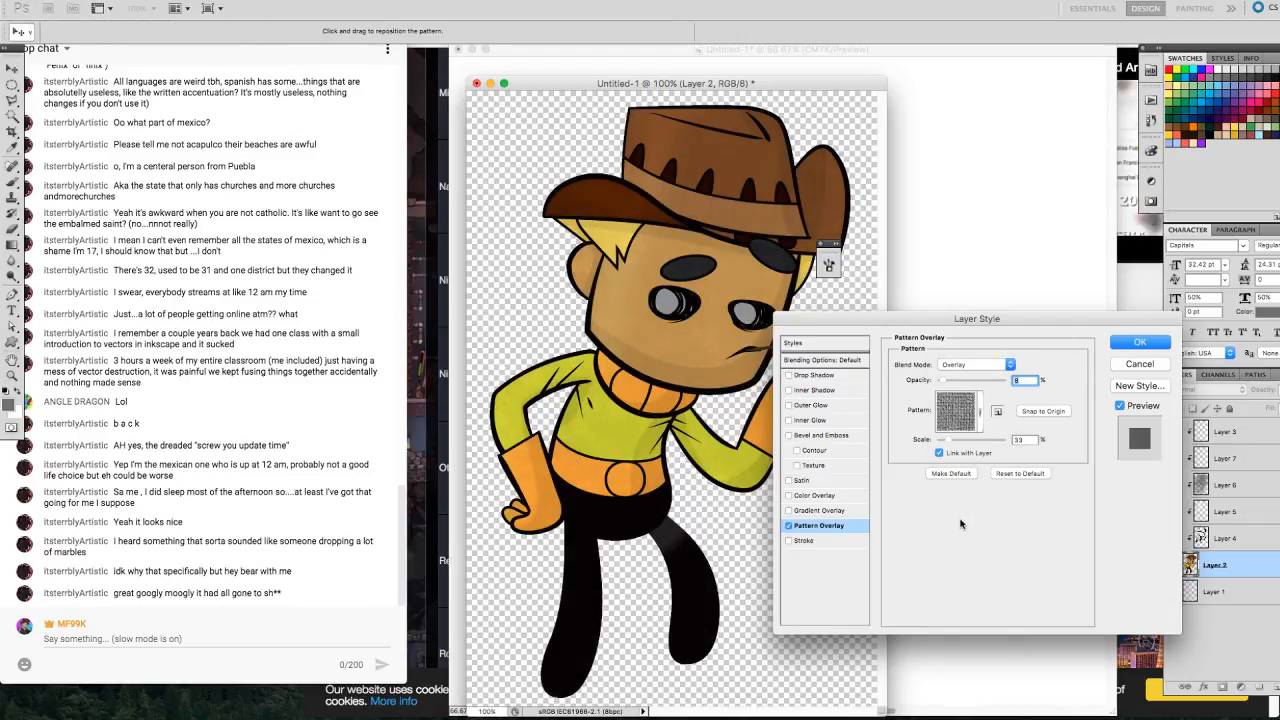
left_click(1128, 362)
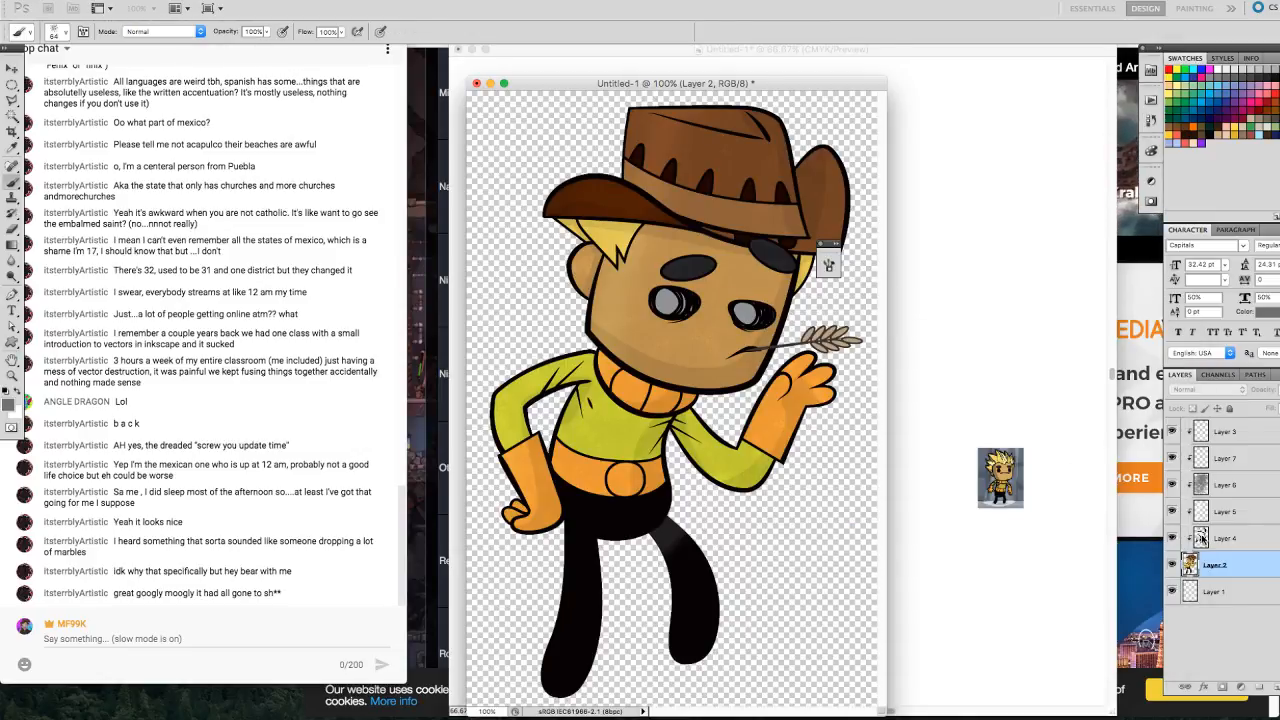
Add a clipped layer above the speckle layer, choose black with a 122 px hard round brush, and undo a test dab on the raised hand.
left_click(1249, 483)
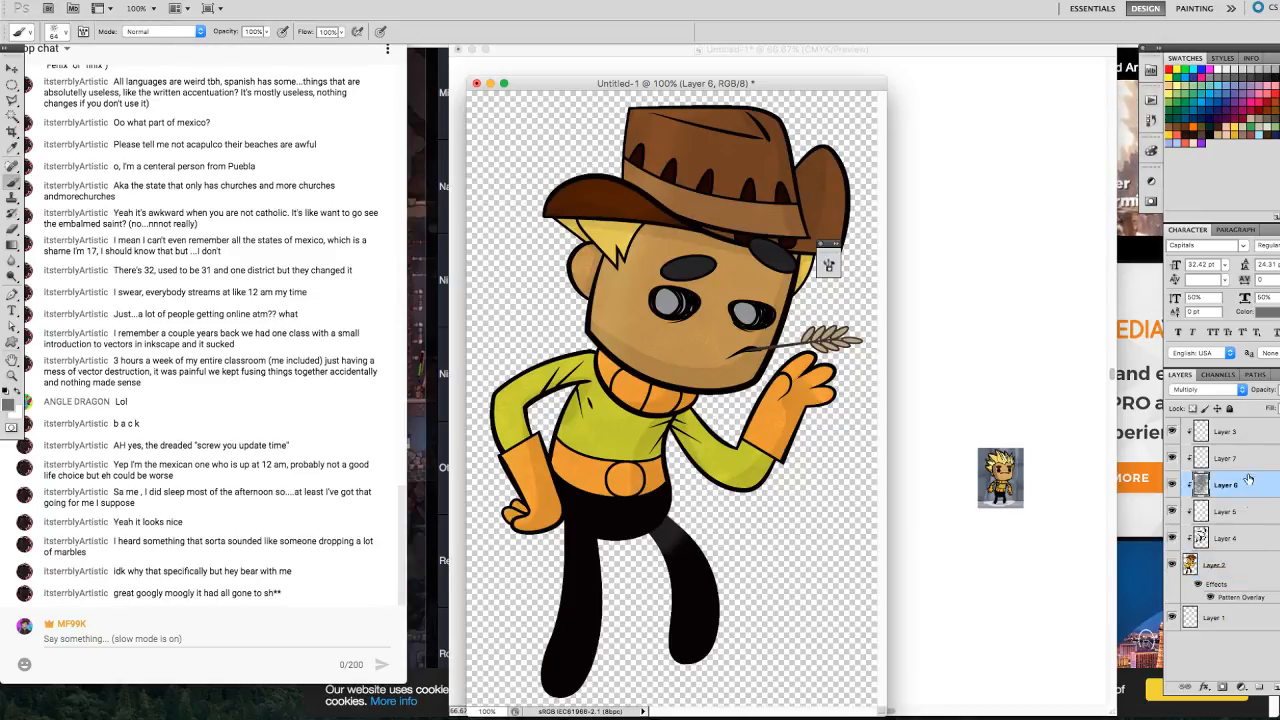
left_click(1277, 688)
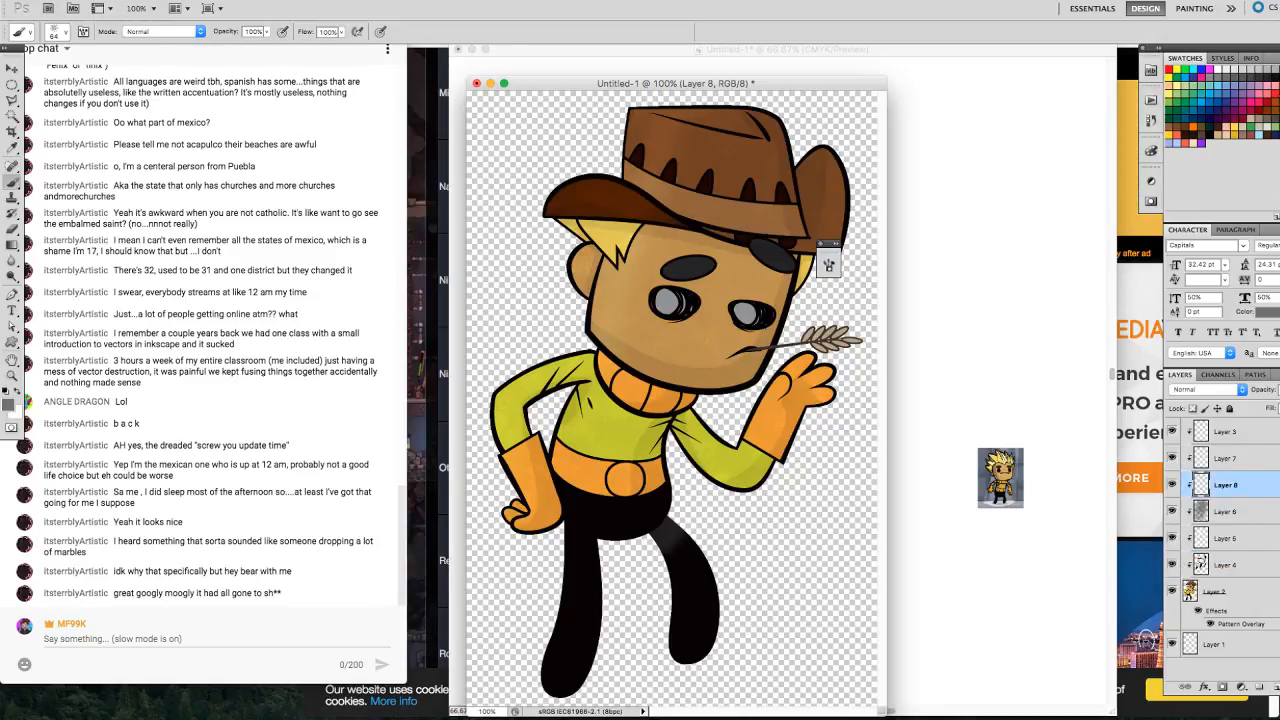
key("d")
left_click(67, 35)
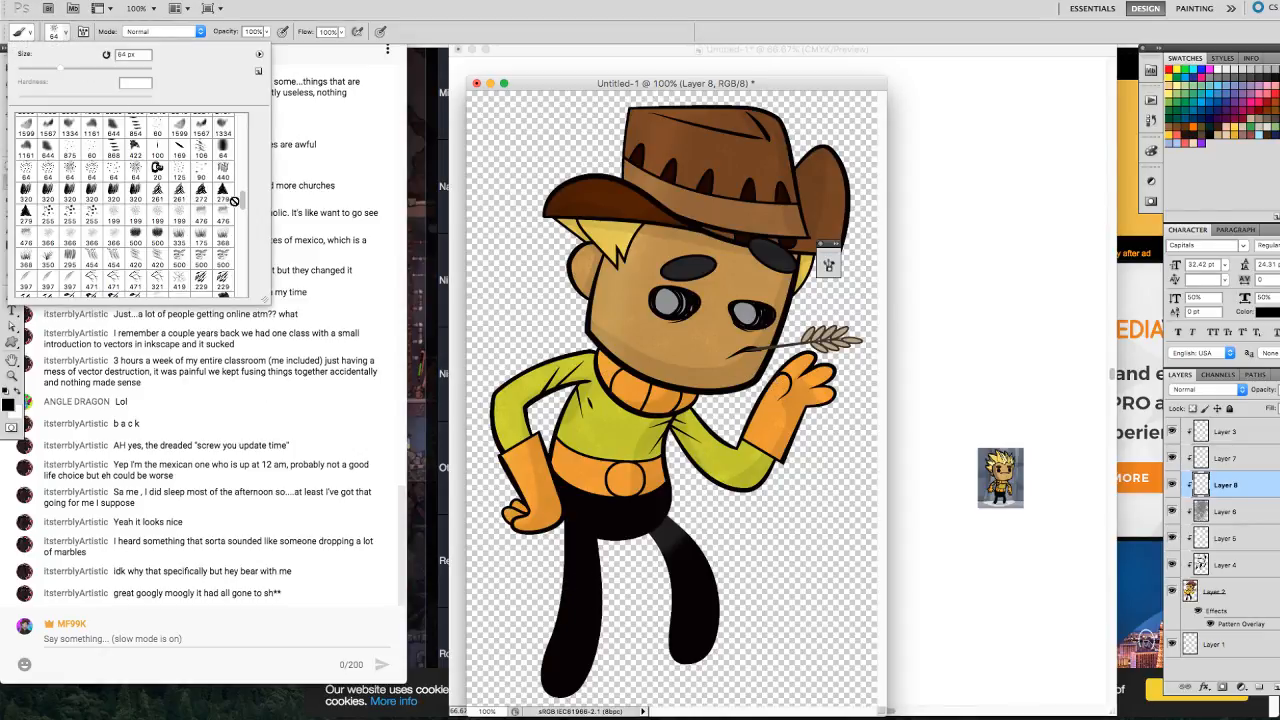
left_click_drag(244, 202, 248, 105)
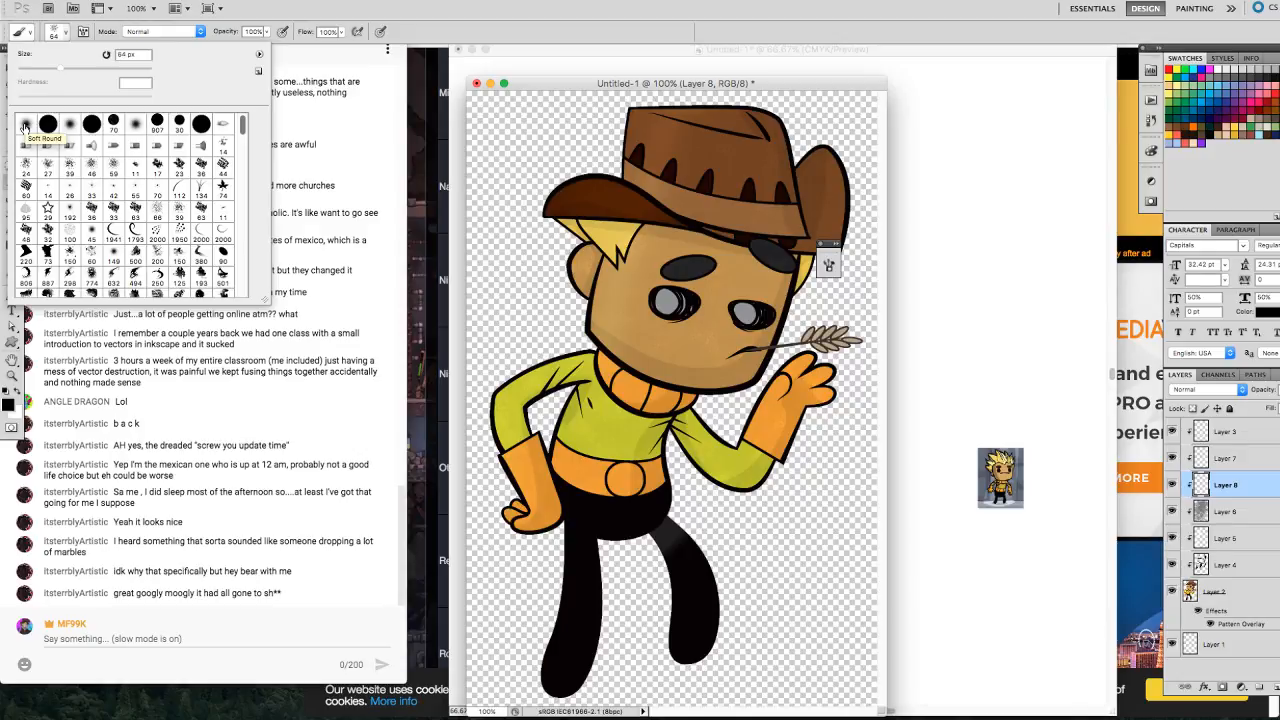
left_click(105, 55)
mouse_move(243, 131)
left_mouse_down()
mouse_move(243, 195)
mouse_move(245, 113)
left_mouse_up()
left_click(48, 123)
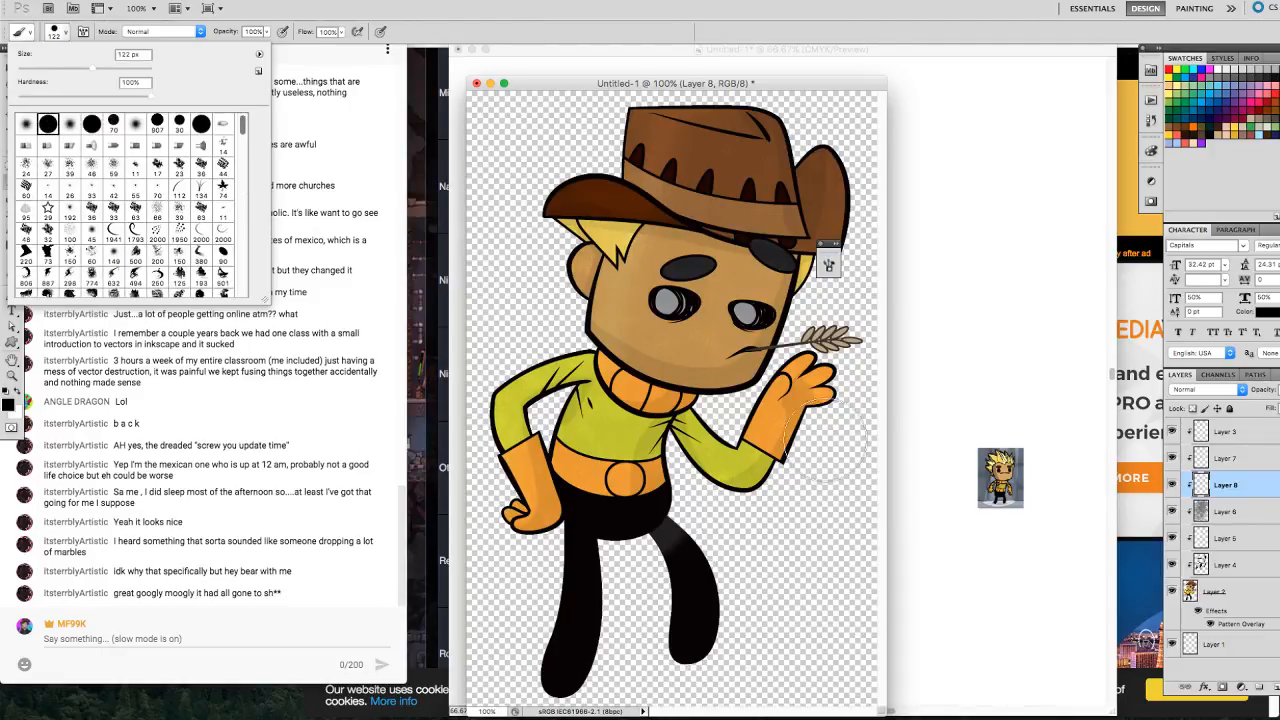
left_click(820, 371)
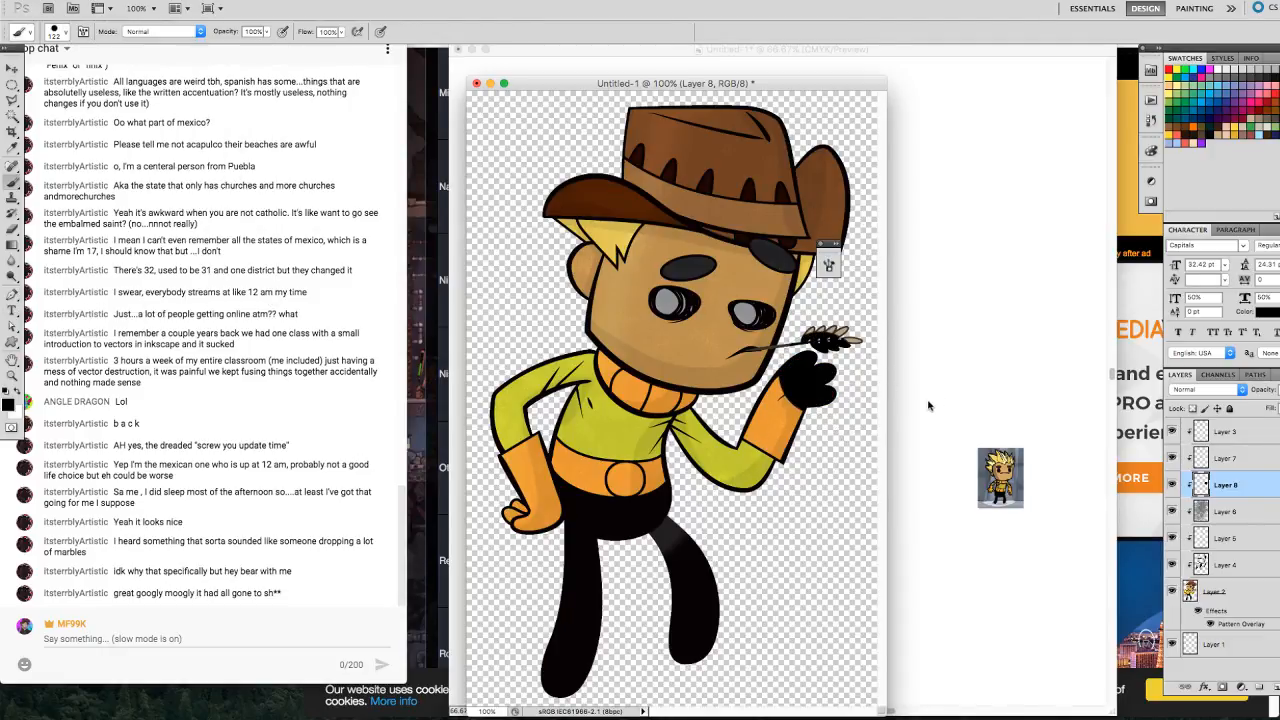
key("super+z")
Paint black shadow accents with a much smaller brush between the raised fingers, around the collar, under the hat brim and beside the crown.
key("bracketleft")
key("bracketleft")
key("bracketleft")
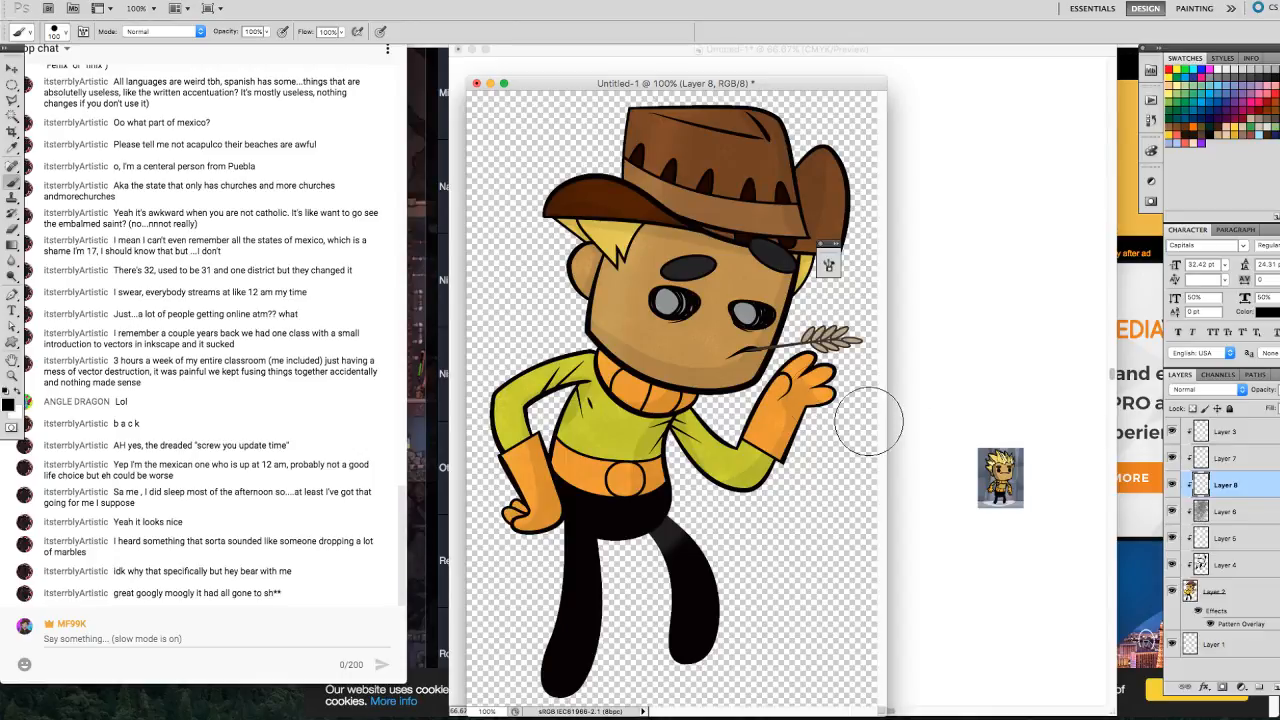
key("bracketleft")
key("bracketleft")
key("bracketleft")
key("bracketleft")
key("bracketleft")
key("bracketleft")
mouse_move(797, 378)
left_mouse_down()
mouse_move(807, 418)
mouse_move(809, 389)
mouse_move(799, 400)
left_mouse_up()
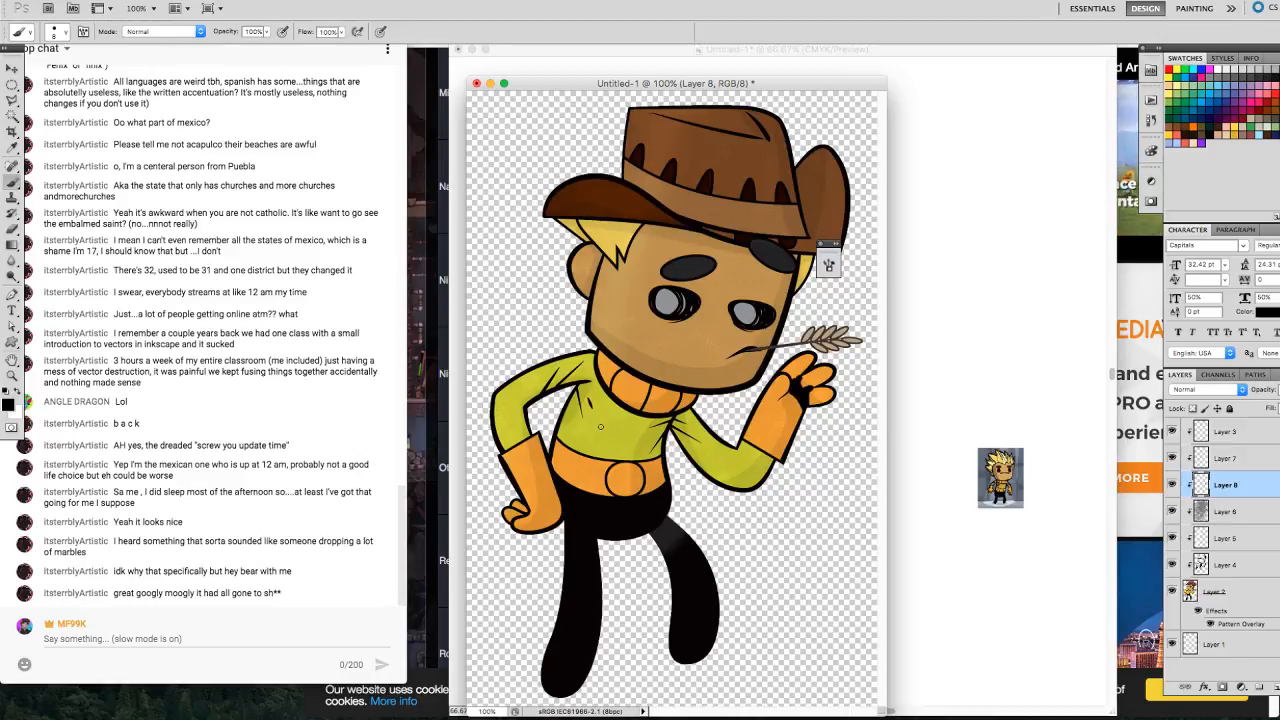
mouse_move(550, 441)
left_mouse_down()
mouse_move(562, 487)
mouse_move(555, 473)
left_mouse_up()
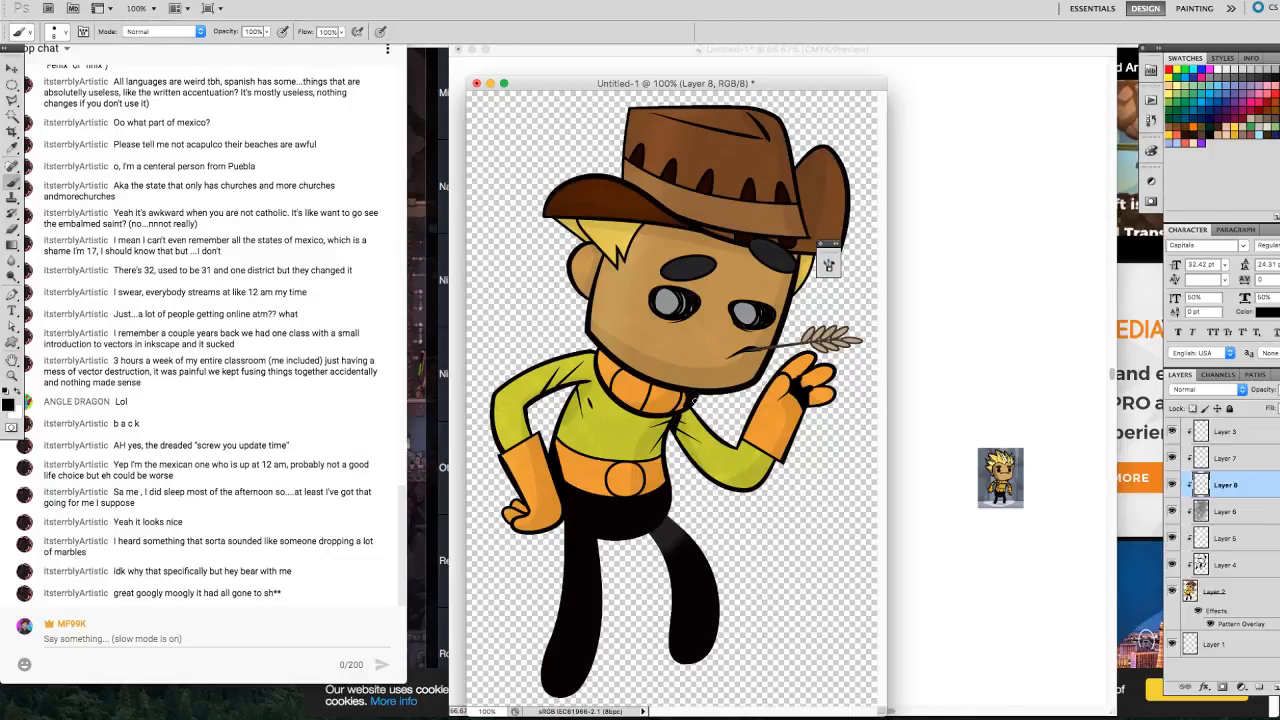
mouse_move(651, 225)
left_mouse_down()
mouse_move(808, 253)
mouse_move(796, 258)
mouse_move(809, 228)
mouse_move(798, 172)
mouse_move(810, 227)
left_mouse_up()
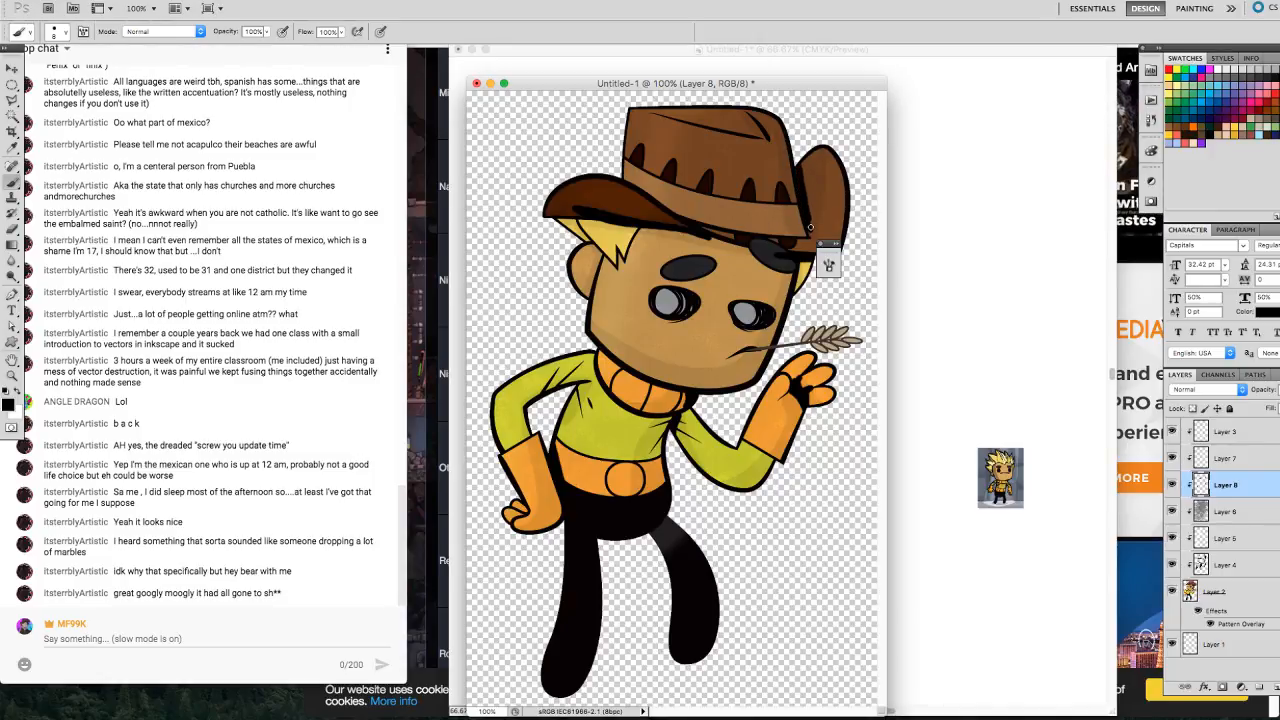
Undo an extra black line on the hat's back brim and erase the excess black around the crown with a larger eraser.
left_click(12, 228)
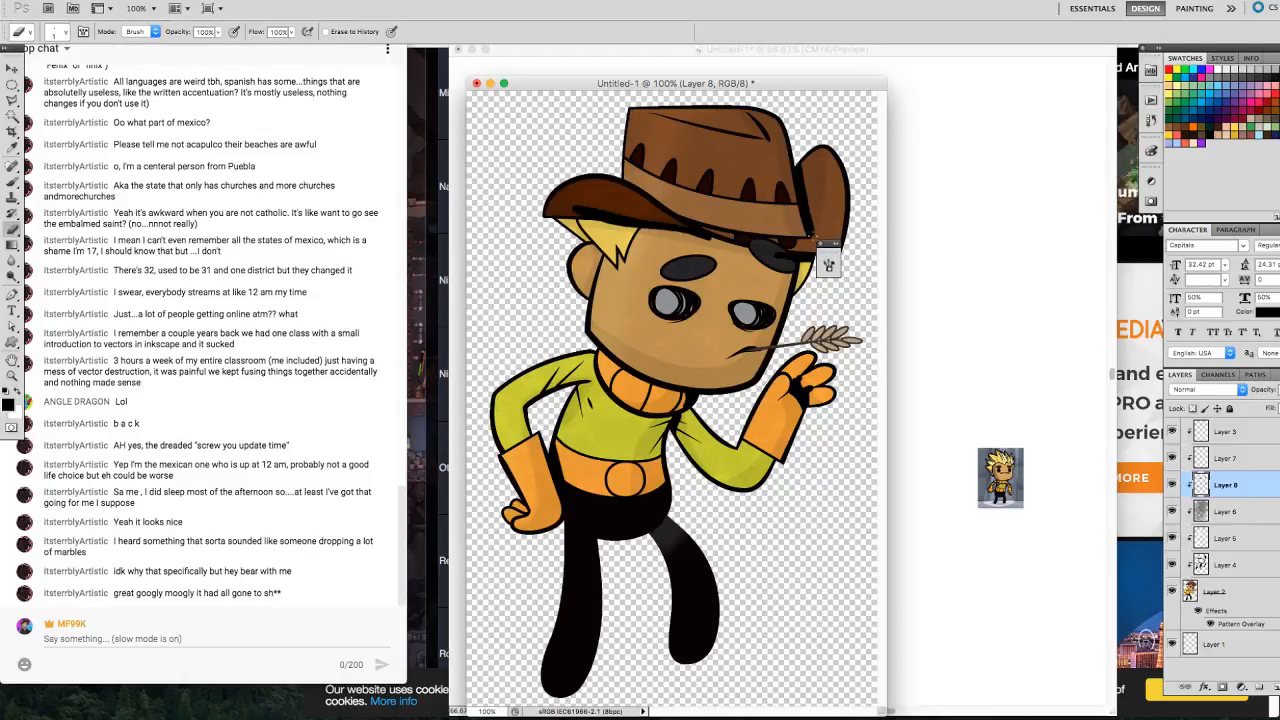
key("p")
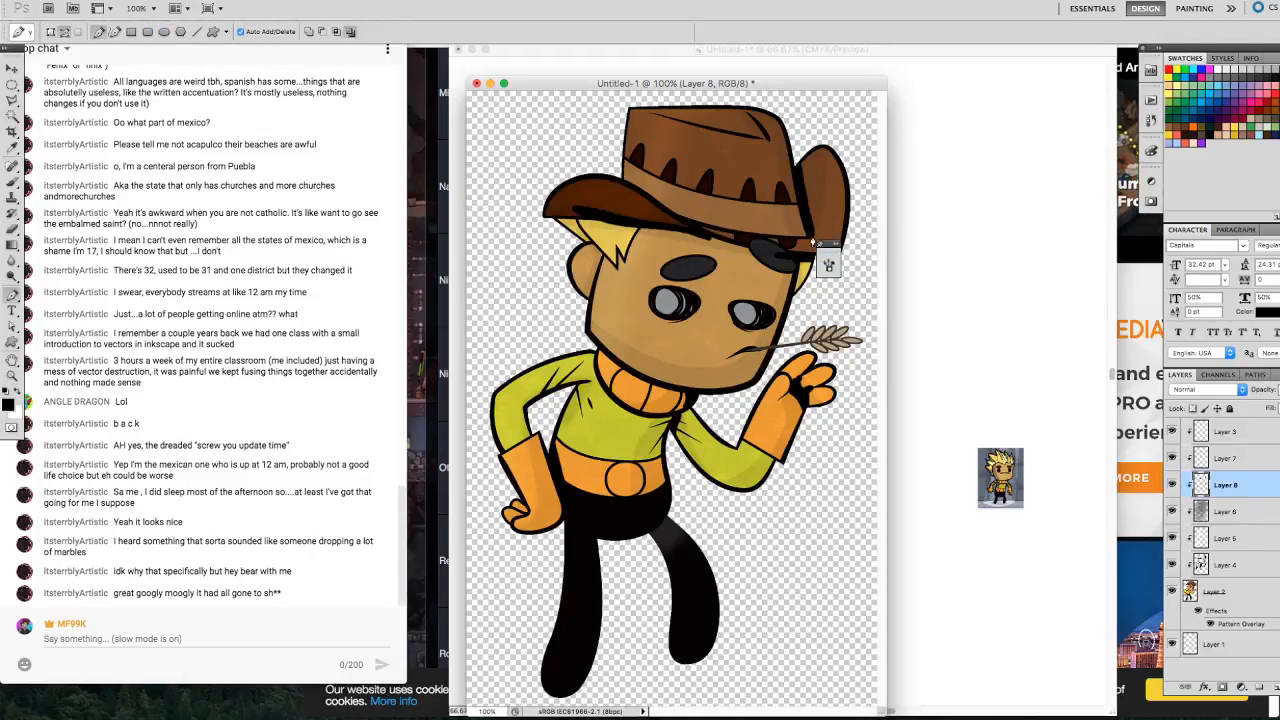
key("b")
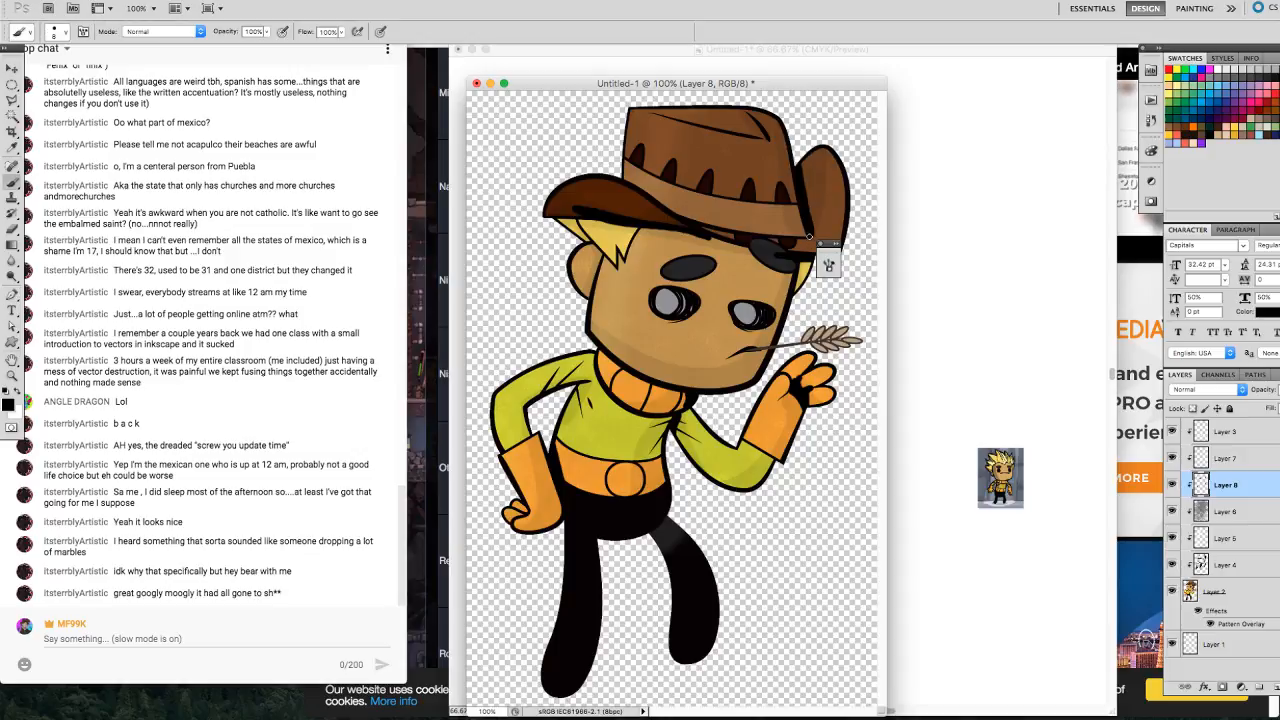
left_click_drag(818, 244, 811, 168)
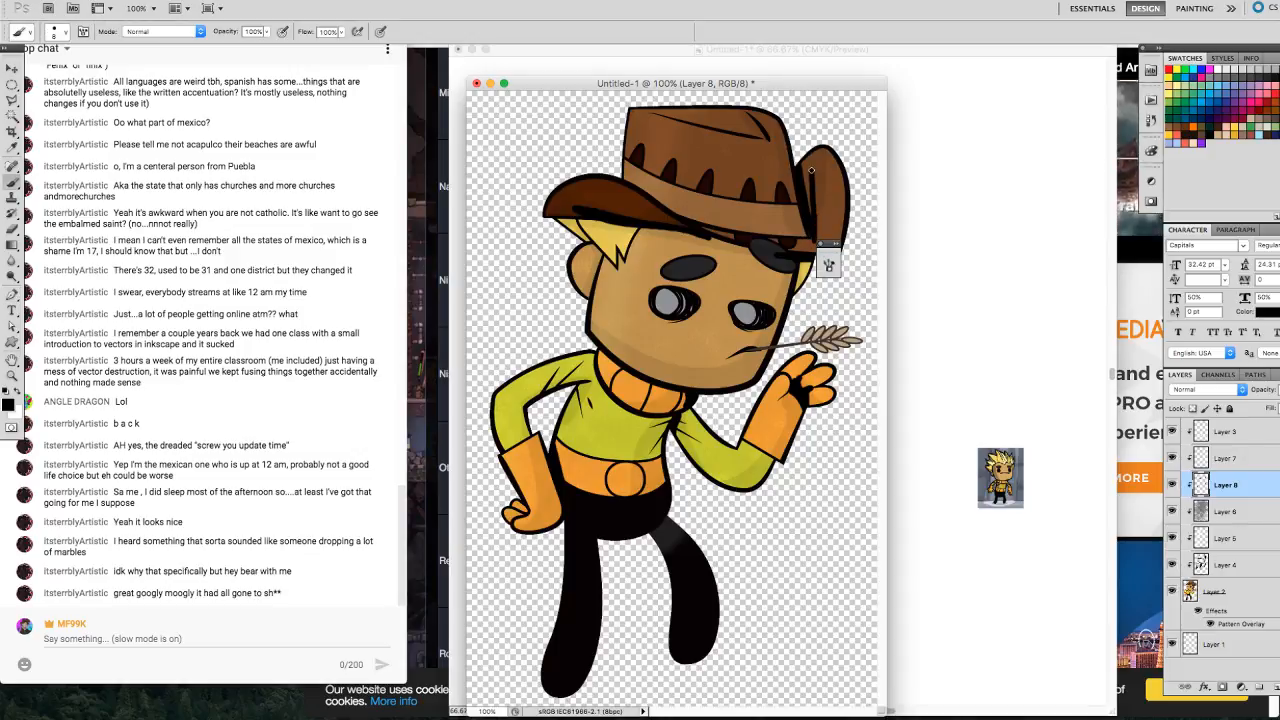
key("super+z")
key("e")
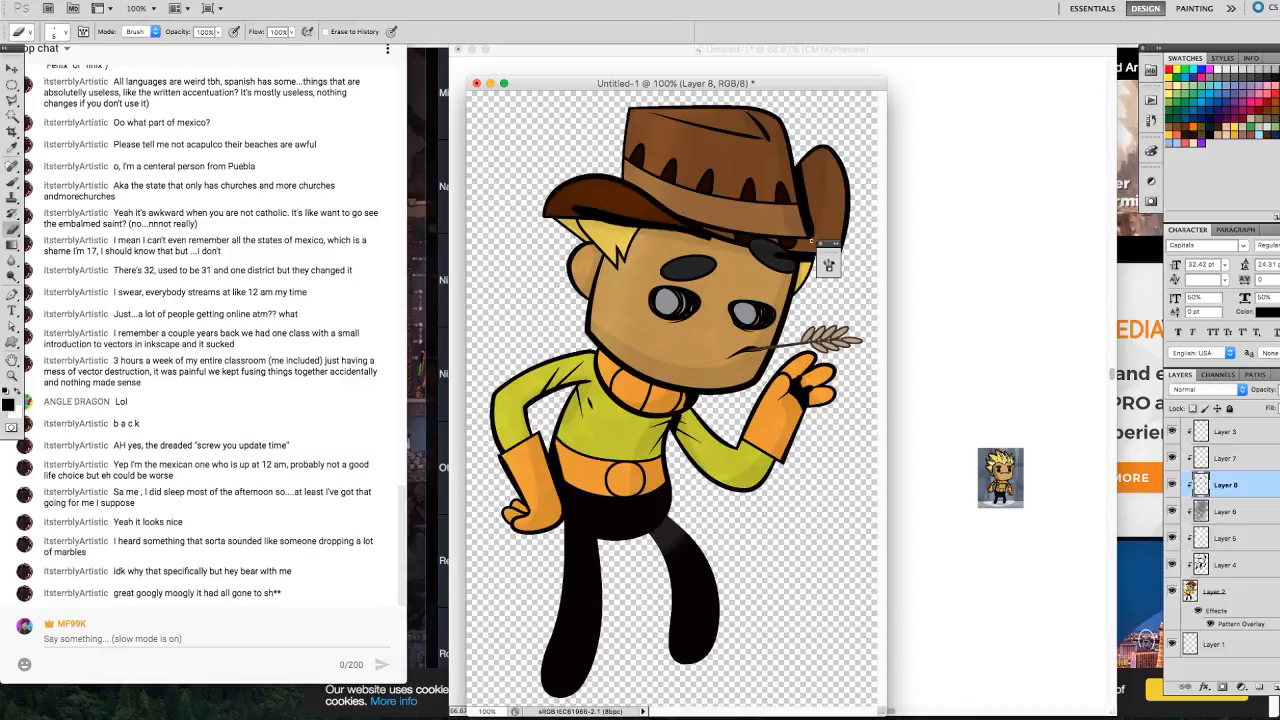
key("bracketright")
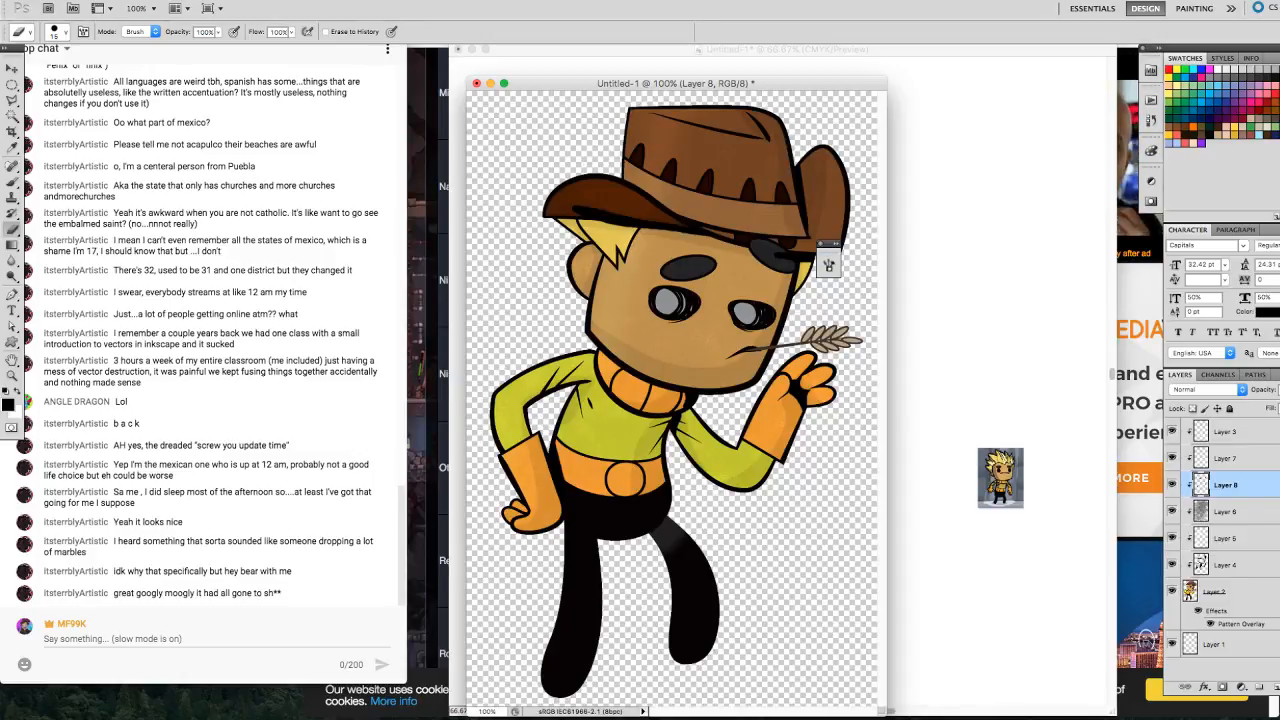
Lower the opacity of the black accent layer until its shadows look faint.
left_click(1276, 390)
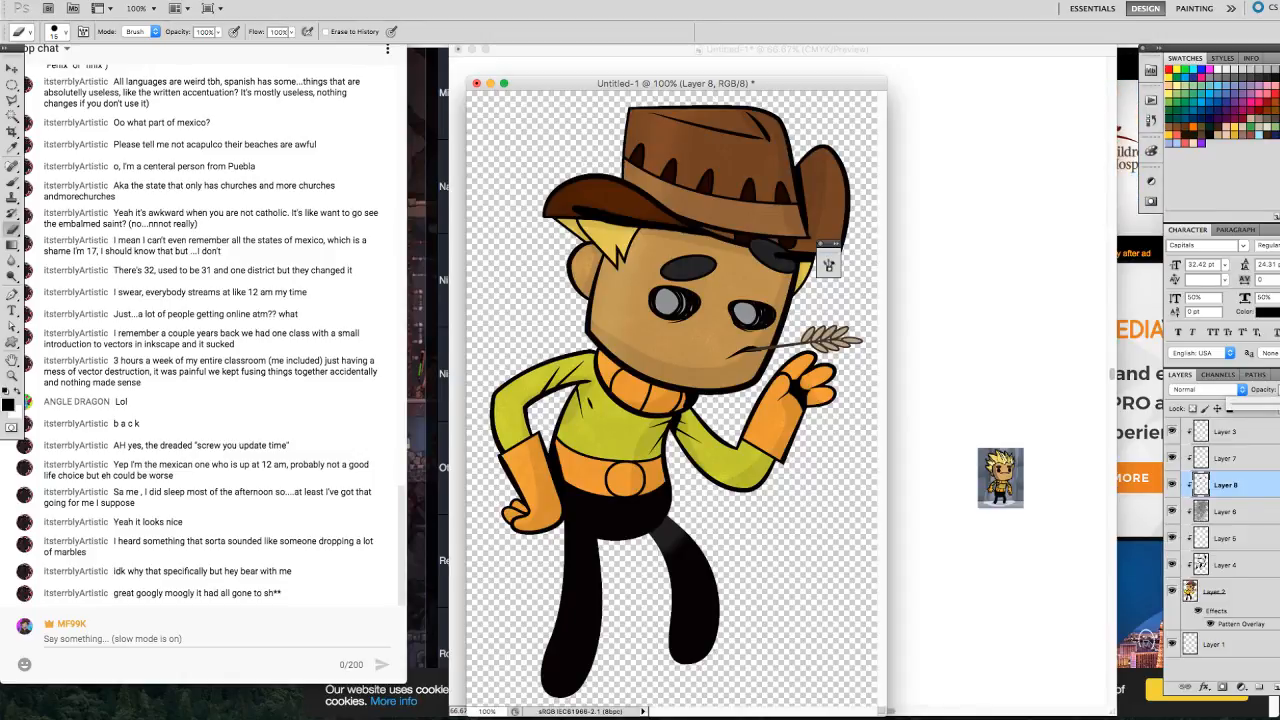
left_click_drag(1264, 405, 1245, 405)
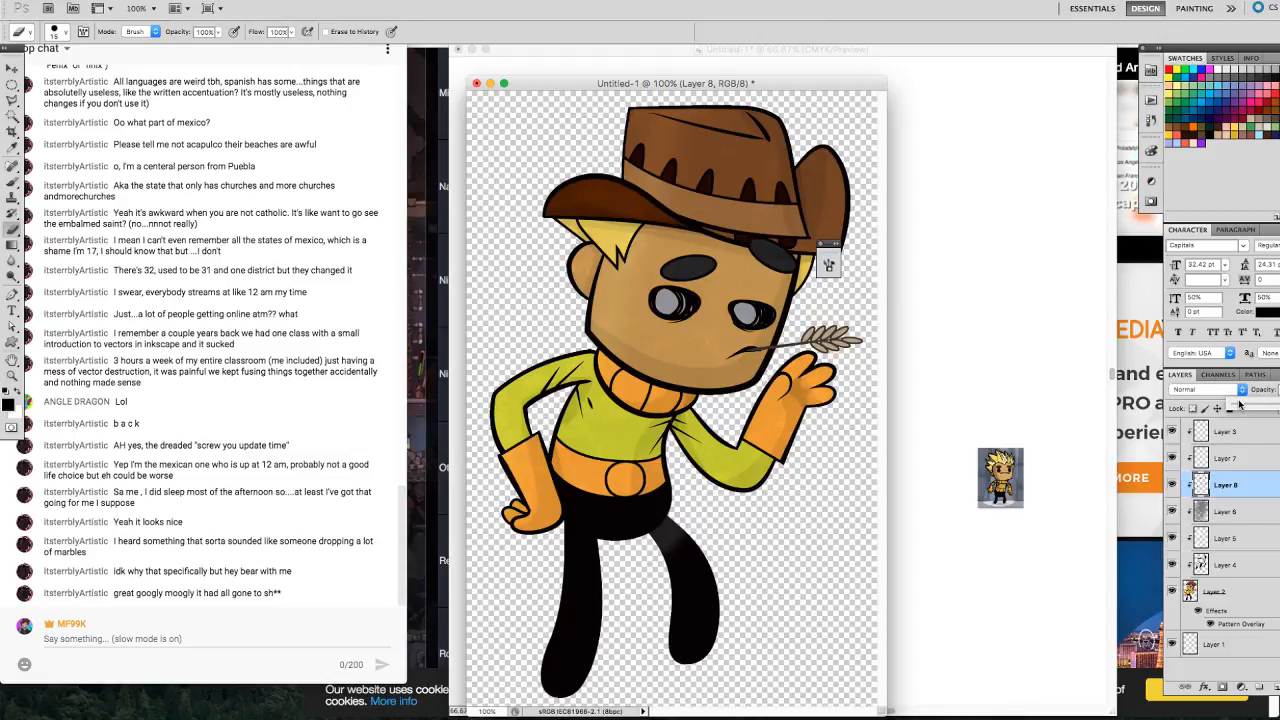
left_click(1252, 492)
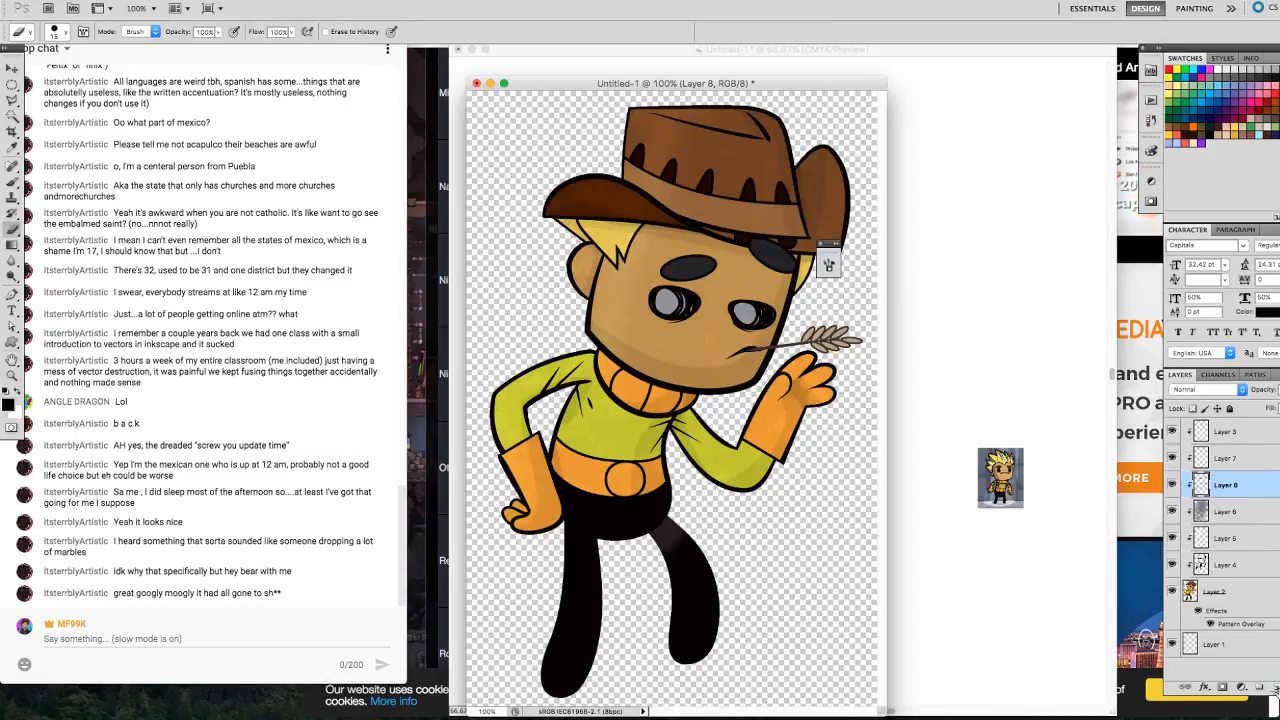
Add a topmost clipped layer, paint the wheat sprig and its stem yellow with a small brush, and set the layer's blend mode to Overlay.
left_click(1275, 688)
left_click_drag(1226, 486, 1228, 428)
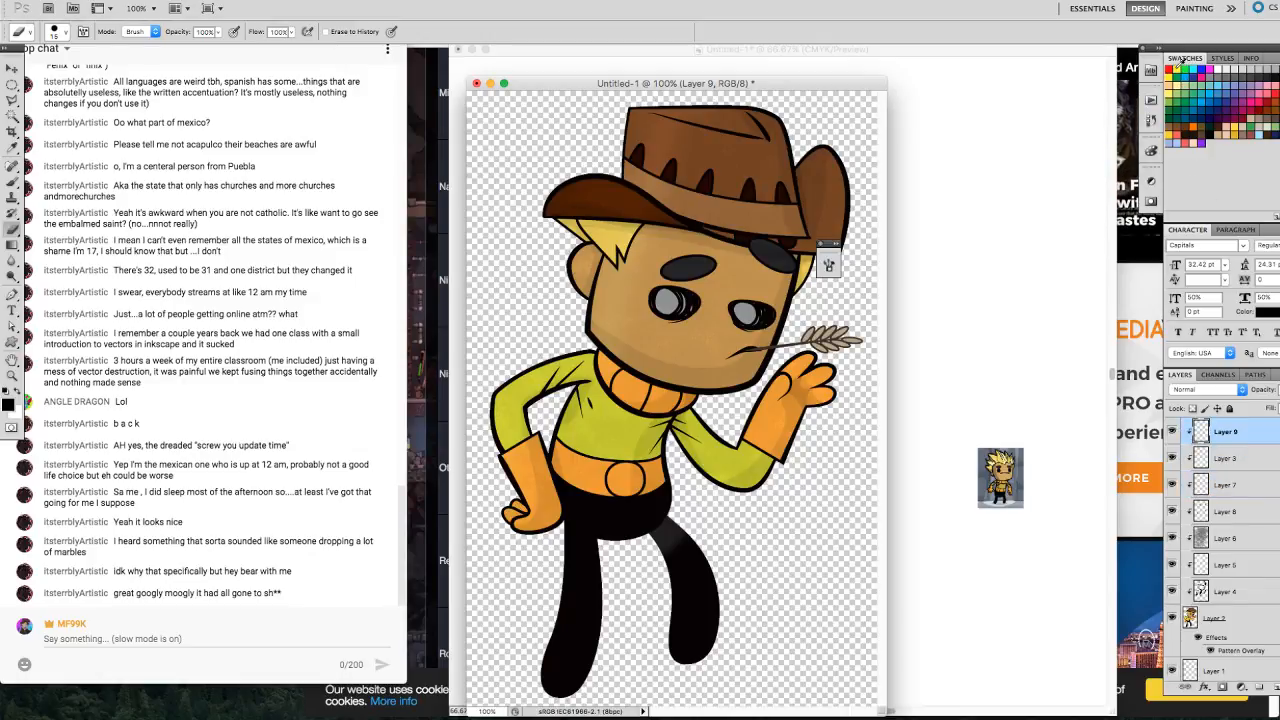
left_click(1178, 66)
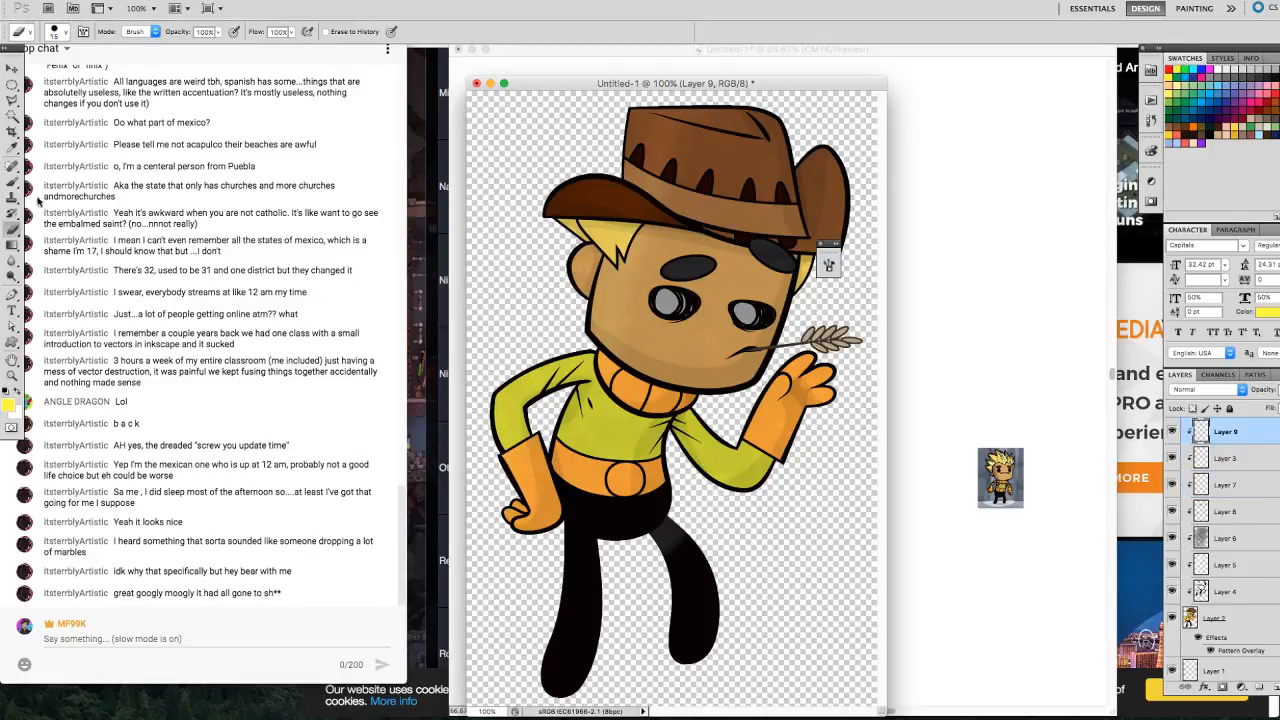
left_click(12, 182)
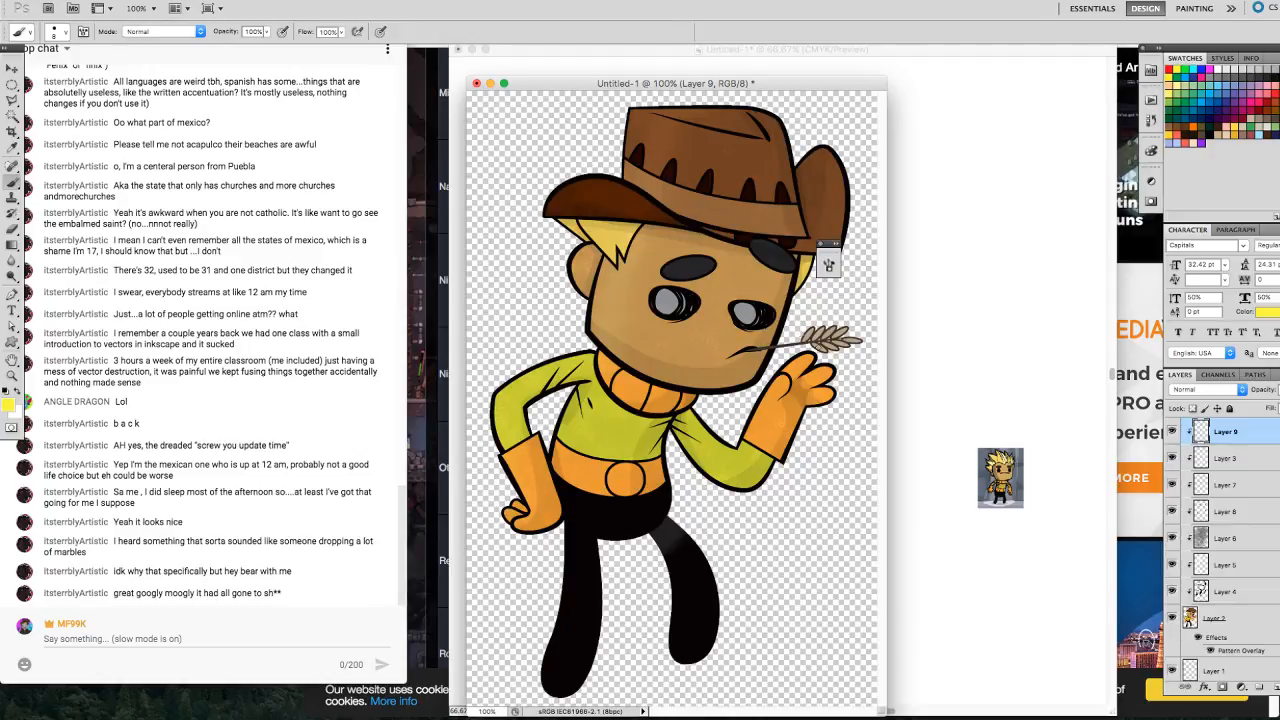
mouse_move(804, 337)
left_mouse_down()
mouse_move(827, 350)
mouse_move(812, 326)
mouse_move(851, 337)
left_mouse_up()
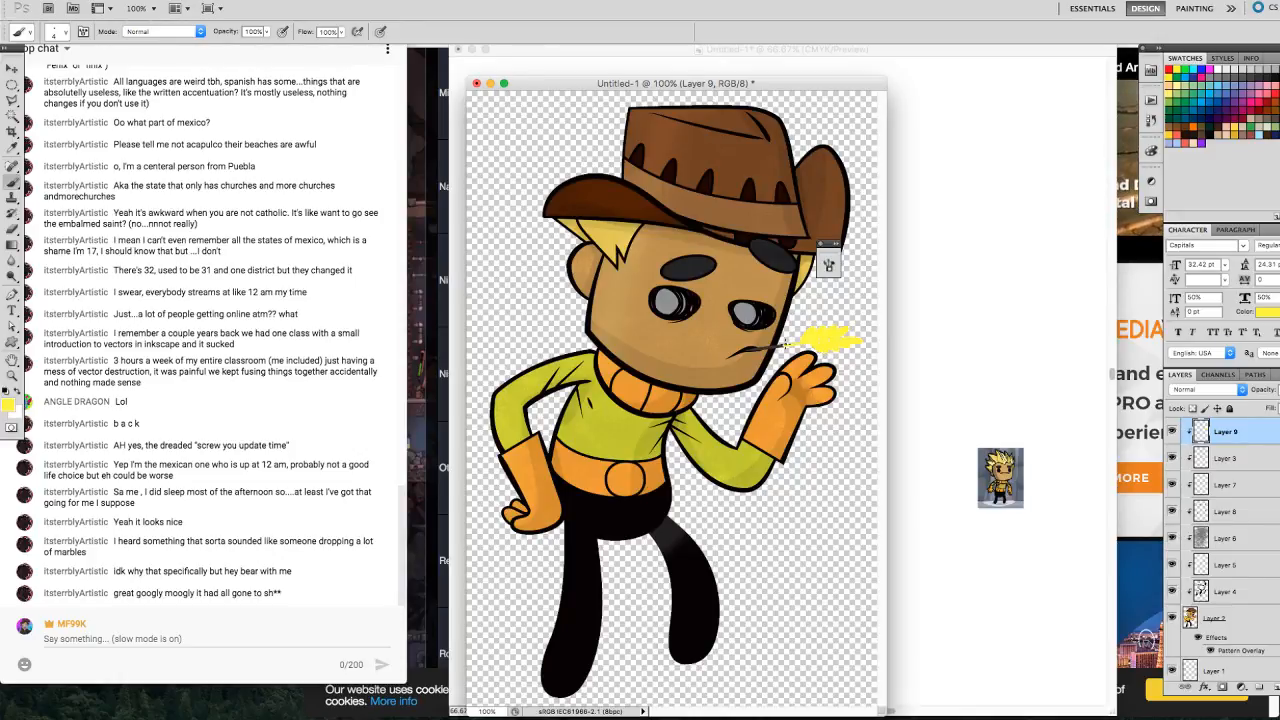
left_click_drag(755, 350, 786, 346)
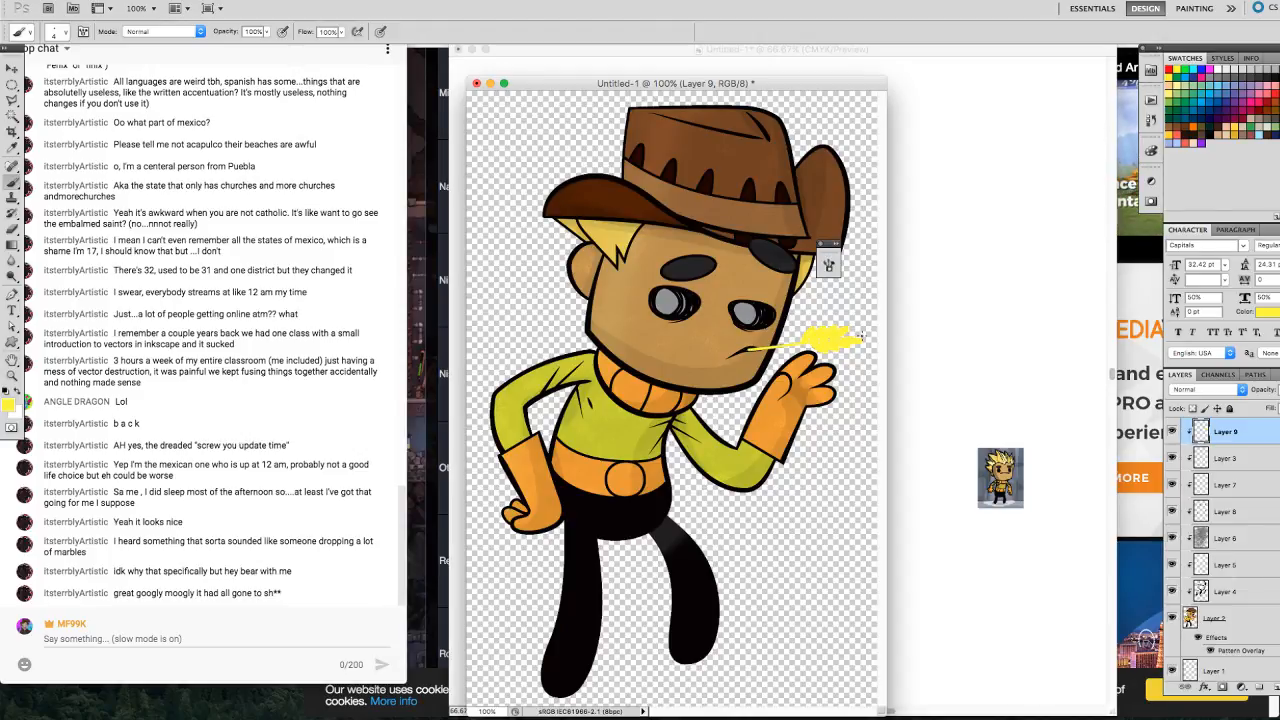
left_click(1205, 389)
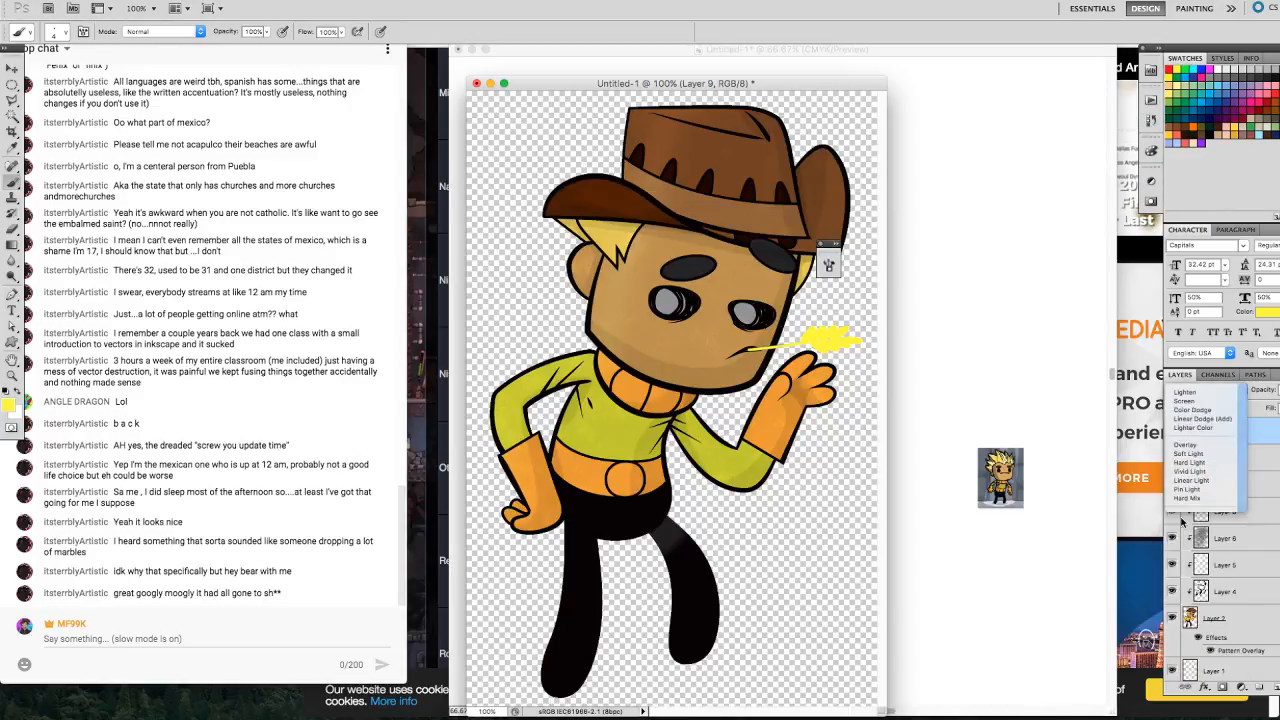
left_click(1181, 522)
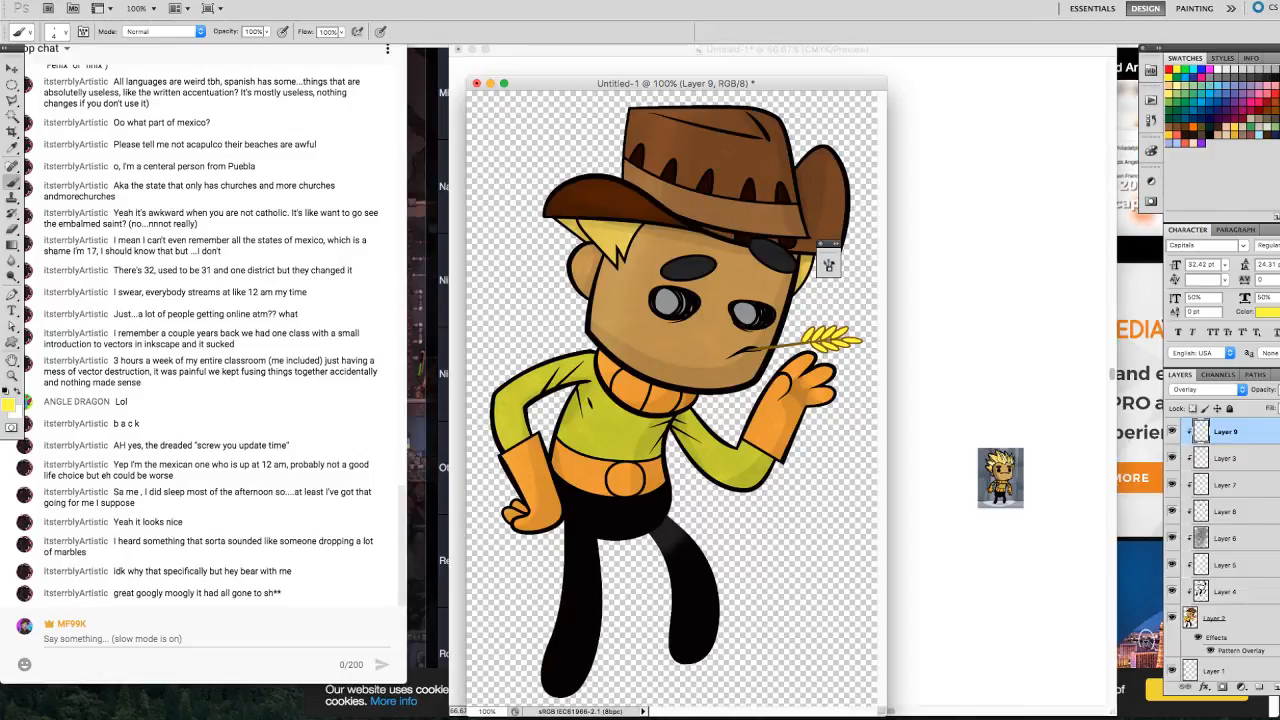
Add orange touches to the wheat ears and soften the colour with the Blur tool.
left_click(1193, 127)
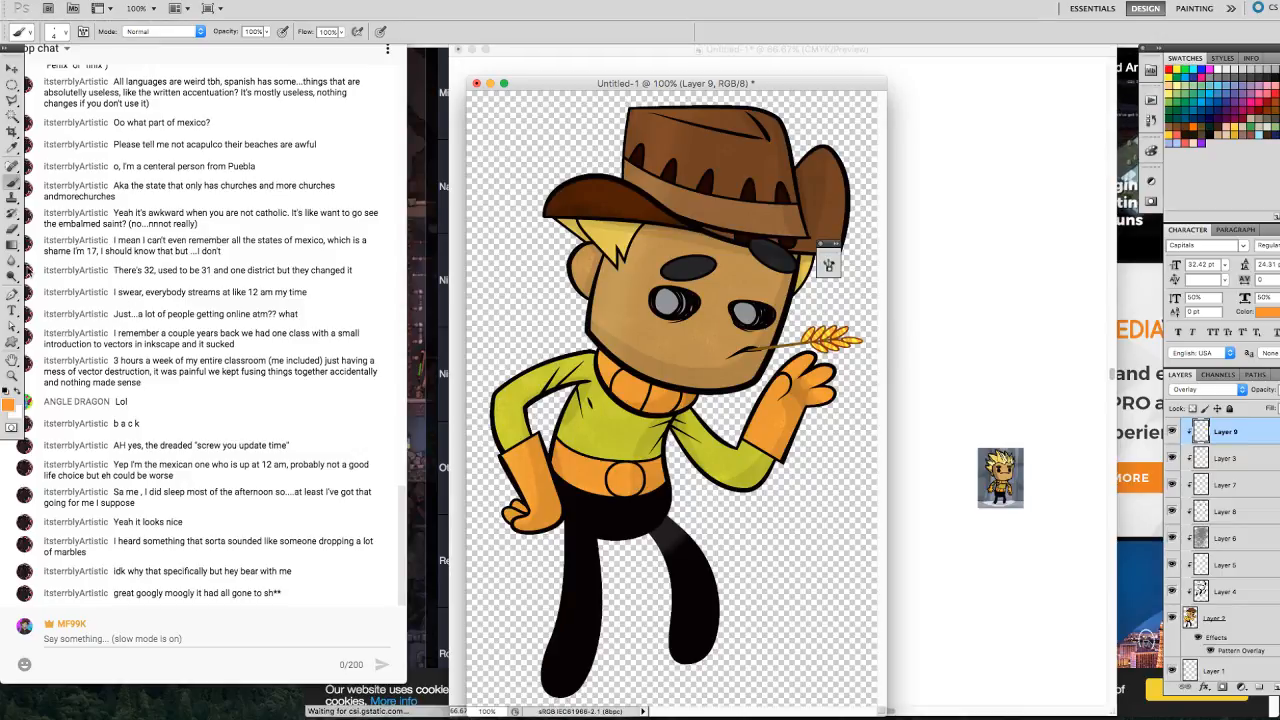
left_click(12, 259)
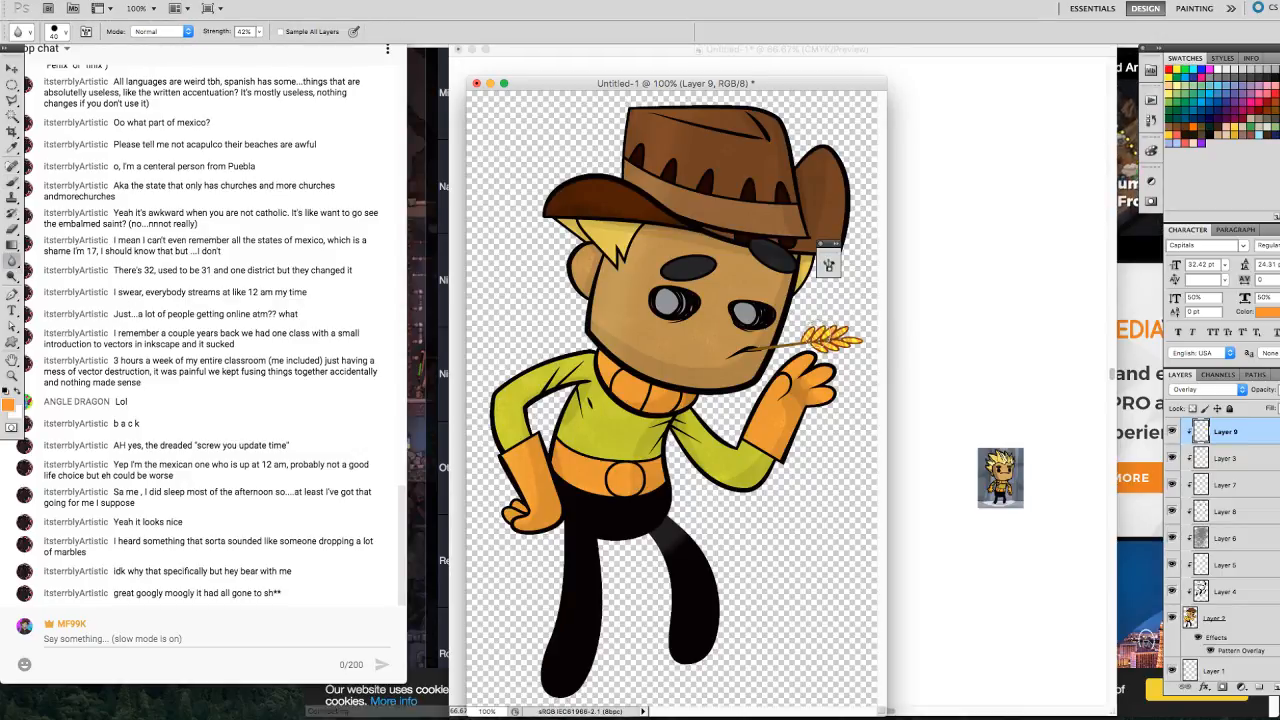
mouse_move(830, 337)
left_mouse_down()
mouse_move(842, 346)
mouse_move(817, 340)
mouse_move(866, 333)
left_mouse_up()
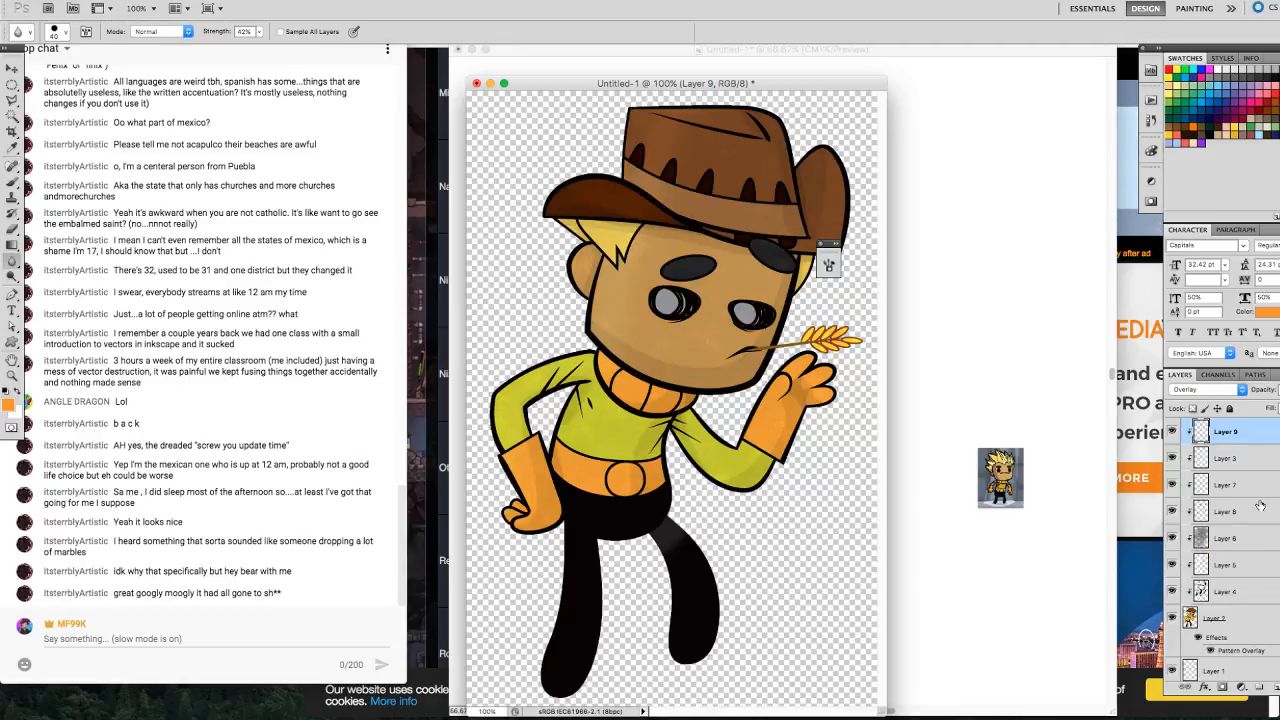
Add a clipped layer above Layer 3 and paint the grey irises of both eyes white with a small brush.
left_click(1243, 455)
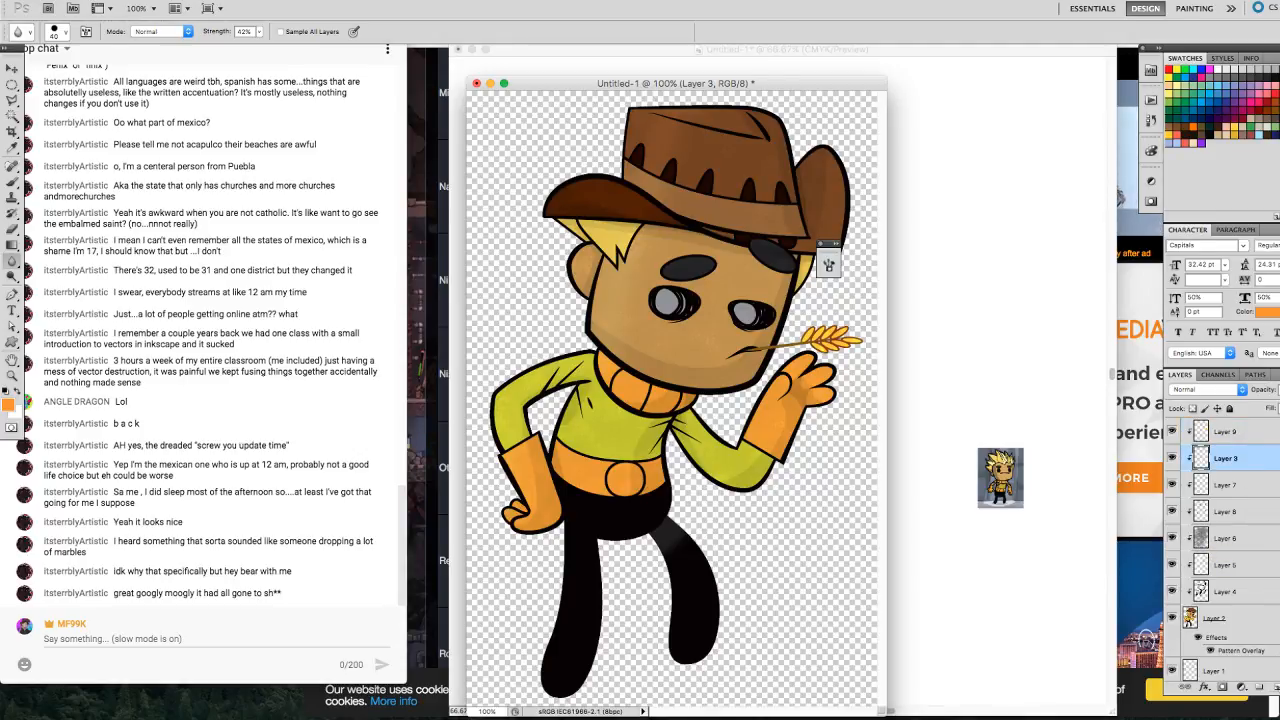
left_click(1274, 689)
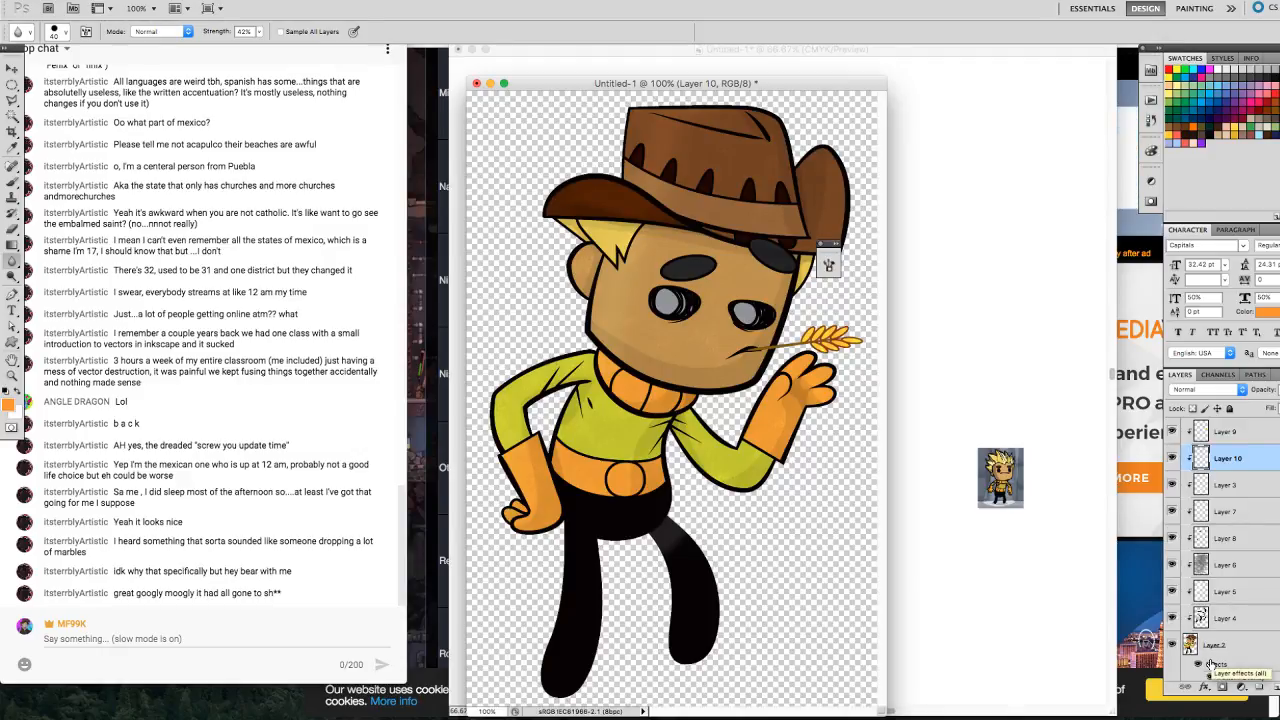
left_click(12, 183)
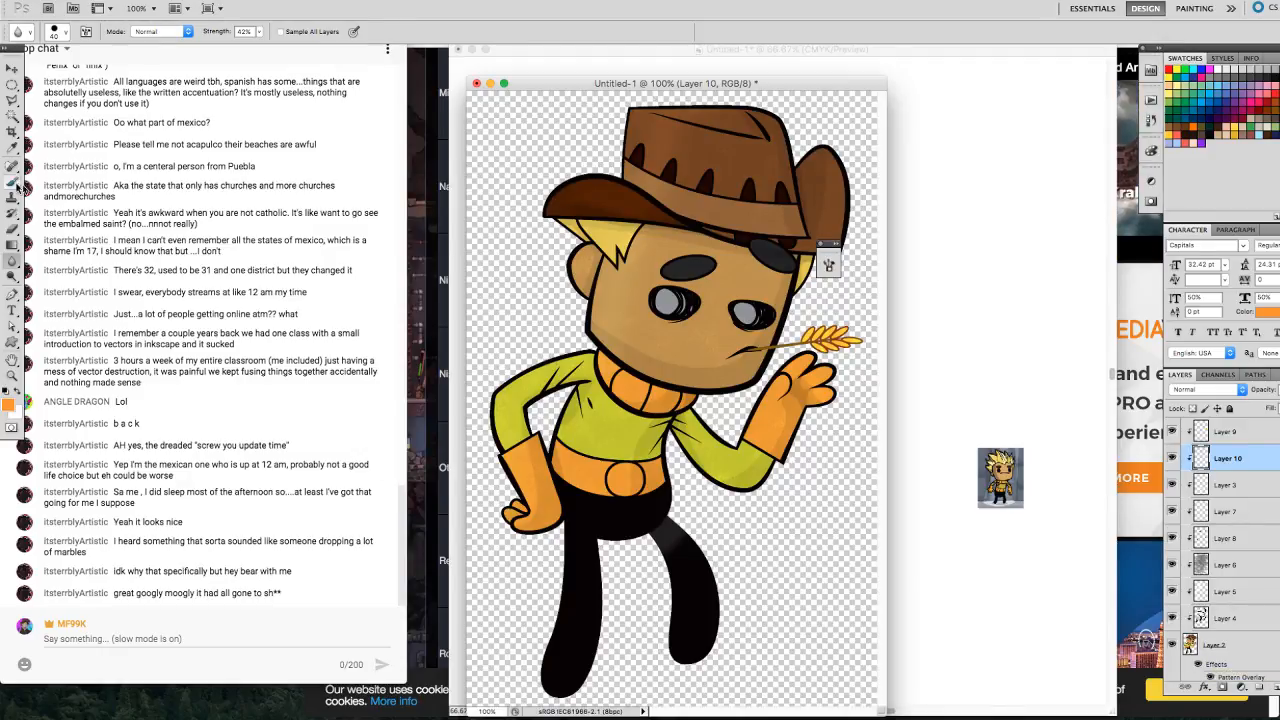
left_click(1195, 79)
left_click(1218, 70)
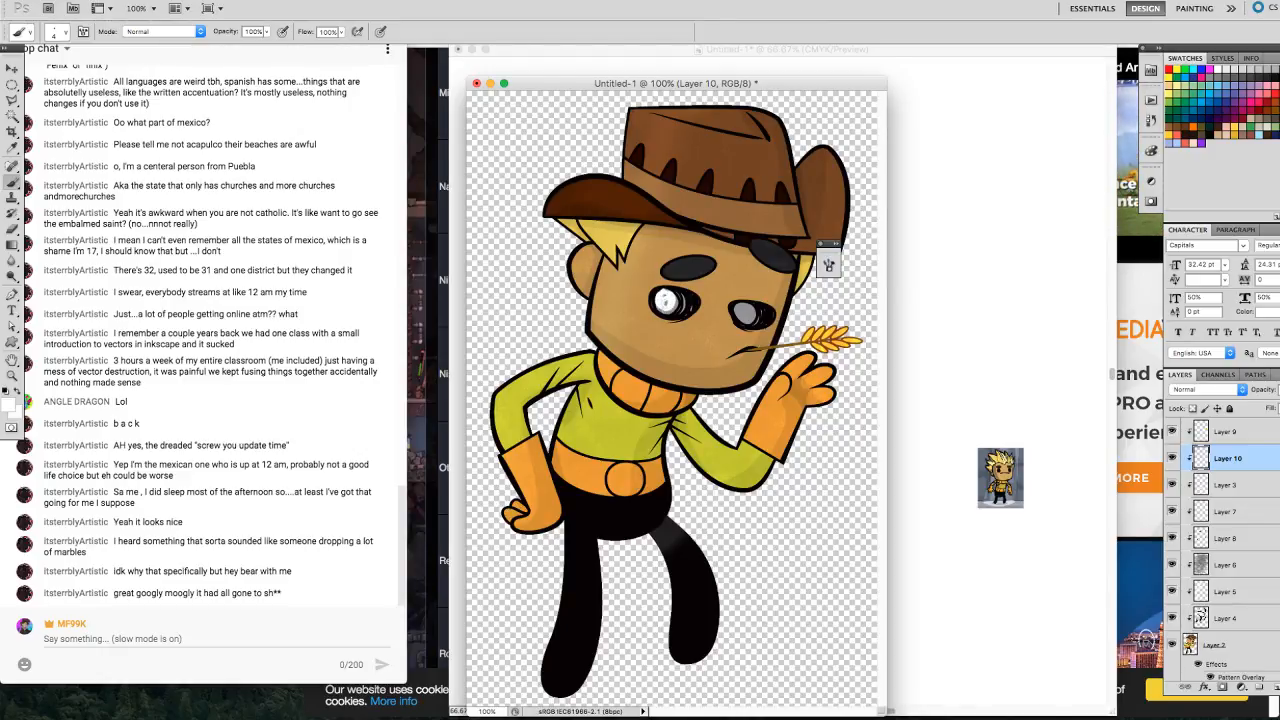
mouse_move(666, 298)
left_mouse_down()
mouse_move(668, 310)
mouse_move(675, 293)
left_mouse_up()
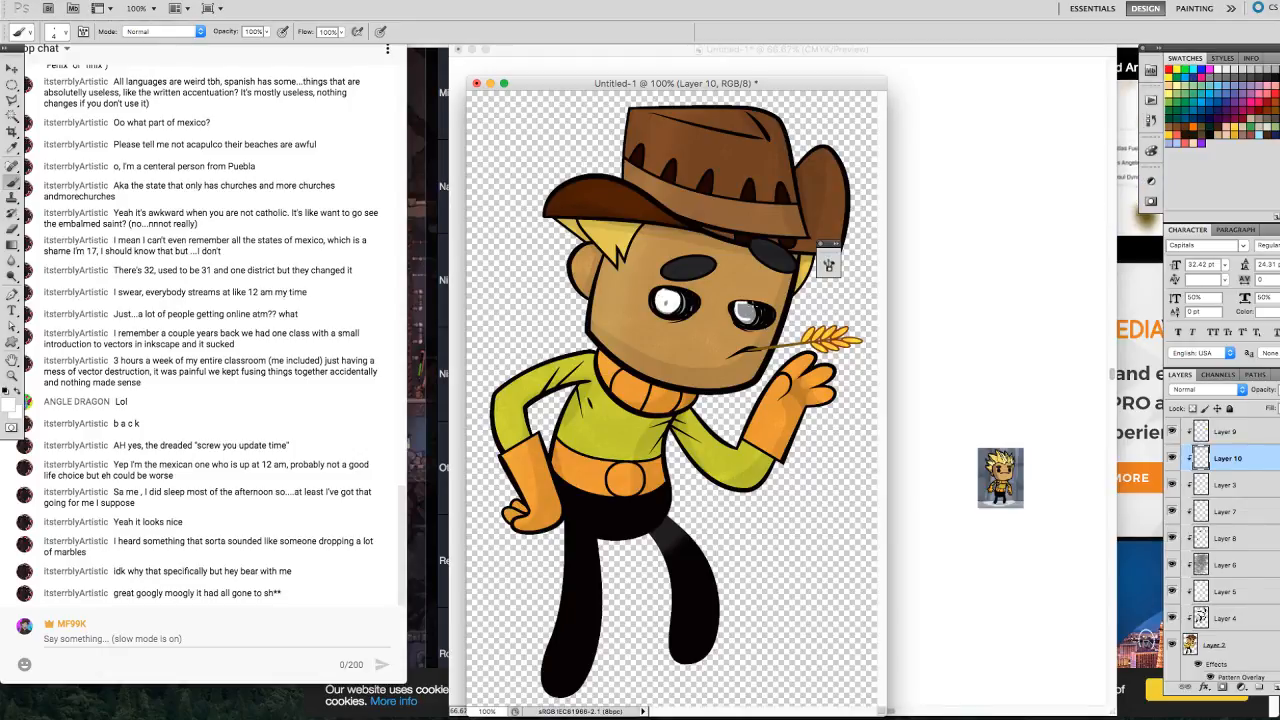
mouse_move(745, 312)
left_mouse_down()
mouse_move(734, 312)
mouse_move(756, 311)
left_mouse_up()
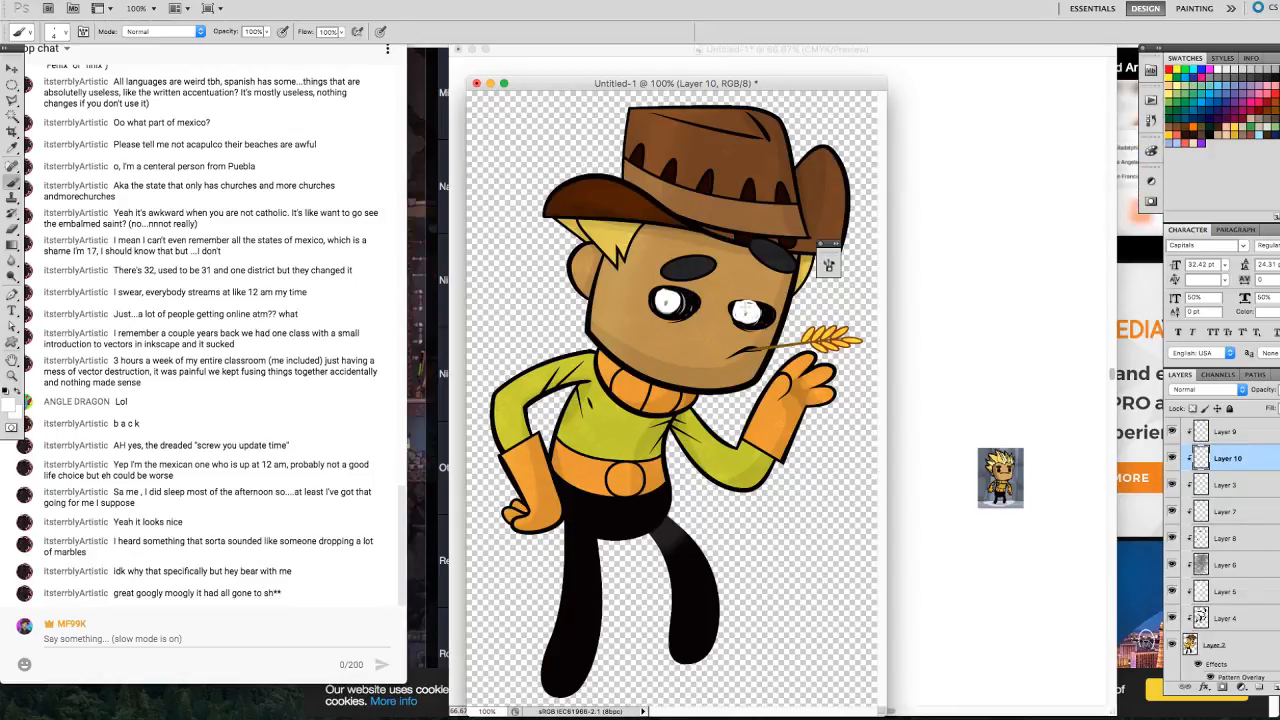
Try Overlay blending on the white eye layer, reduce its opacity, and return the blend mode to Normal.
left_click(1230, 389)
left_click(1187, 521)
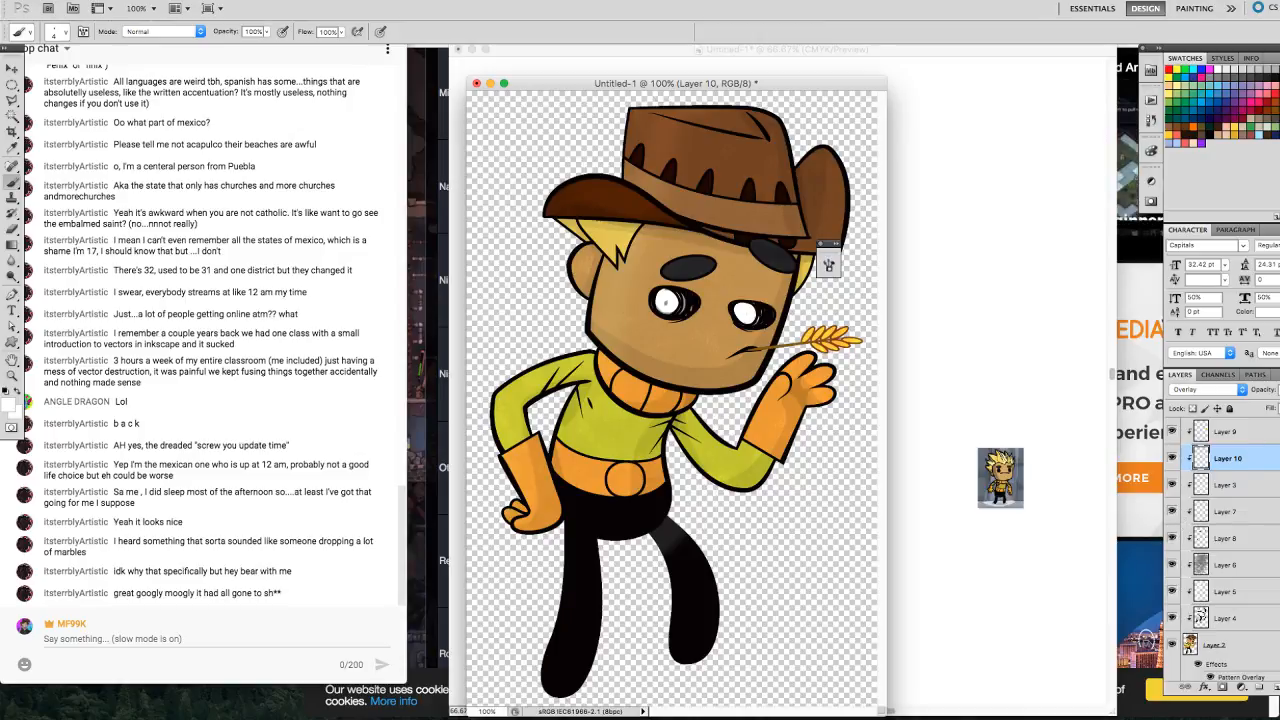
left_click(1279, 390)
left_click_drag(1279, 406, 1264, 405)
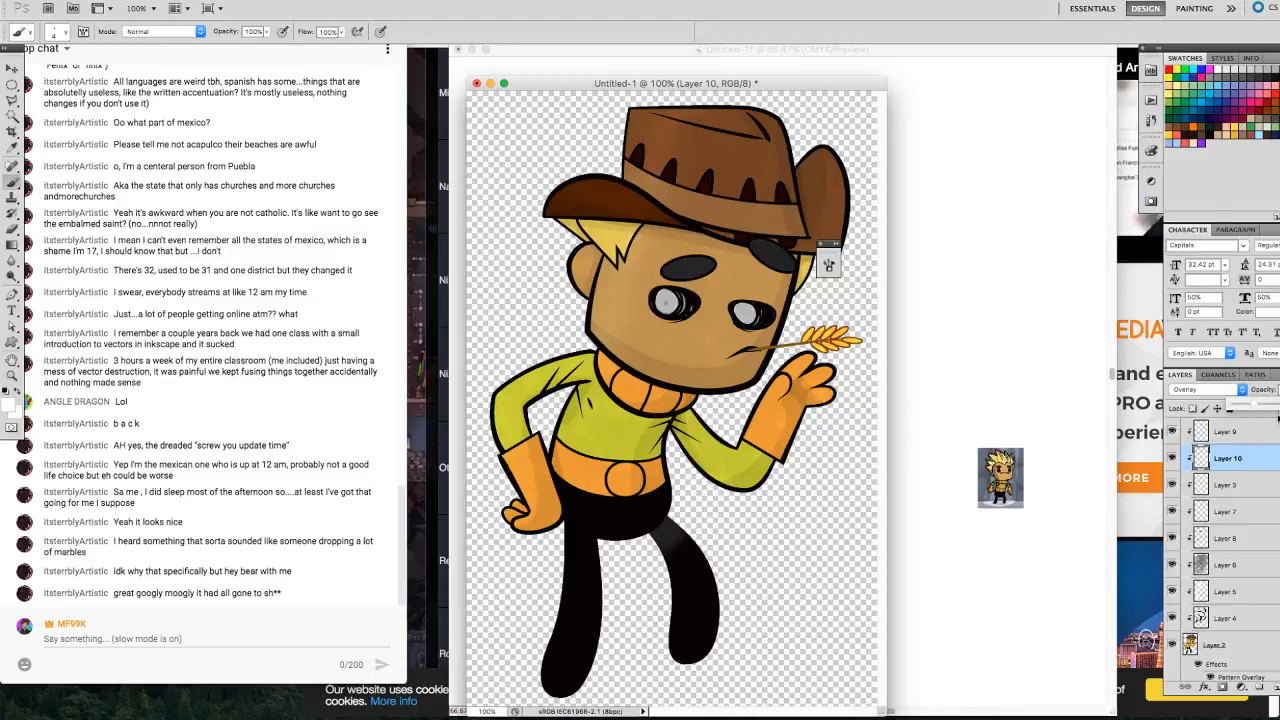
left_click_drag(1255, 404, 1261, 404)
left_click(1231, 390)
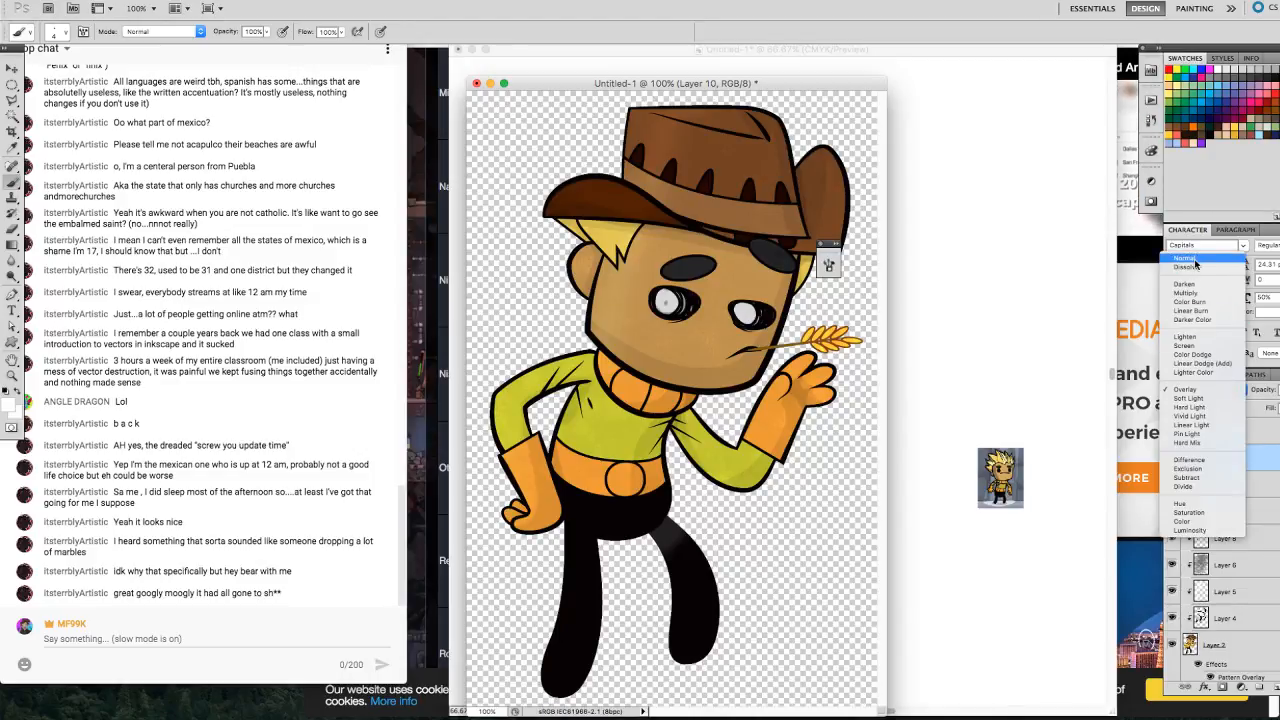
left_click(1195, 263)
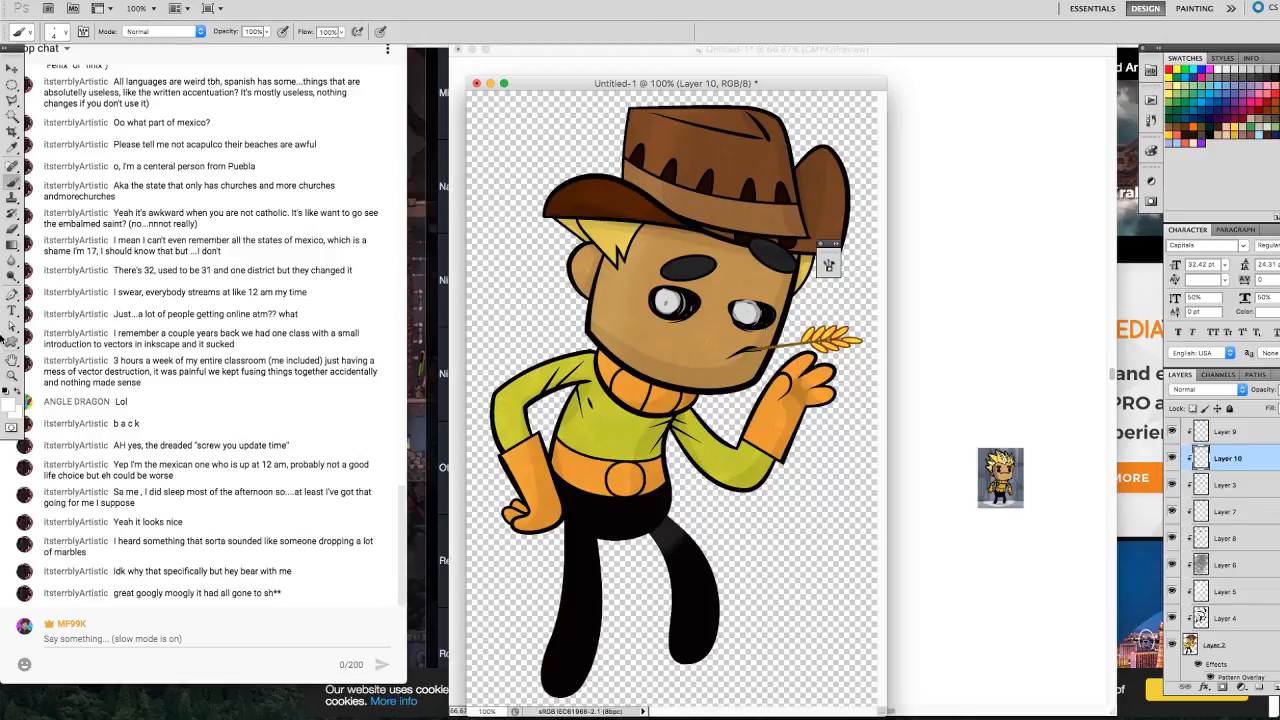
Blur the white paint in both eyes and lower the eye layer's opacity a little more.
left_click(12, 261)
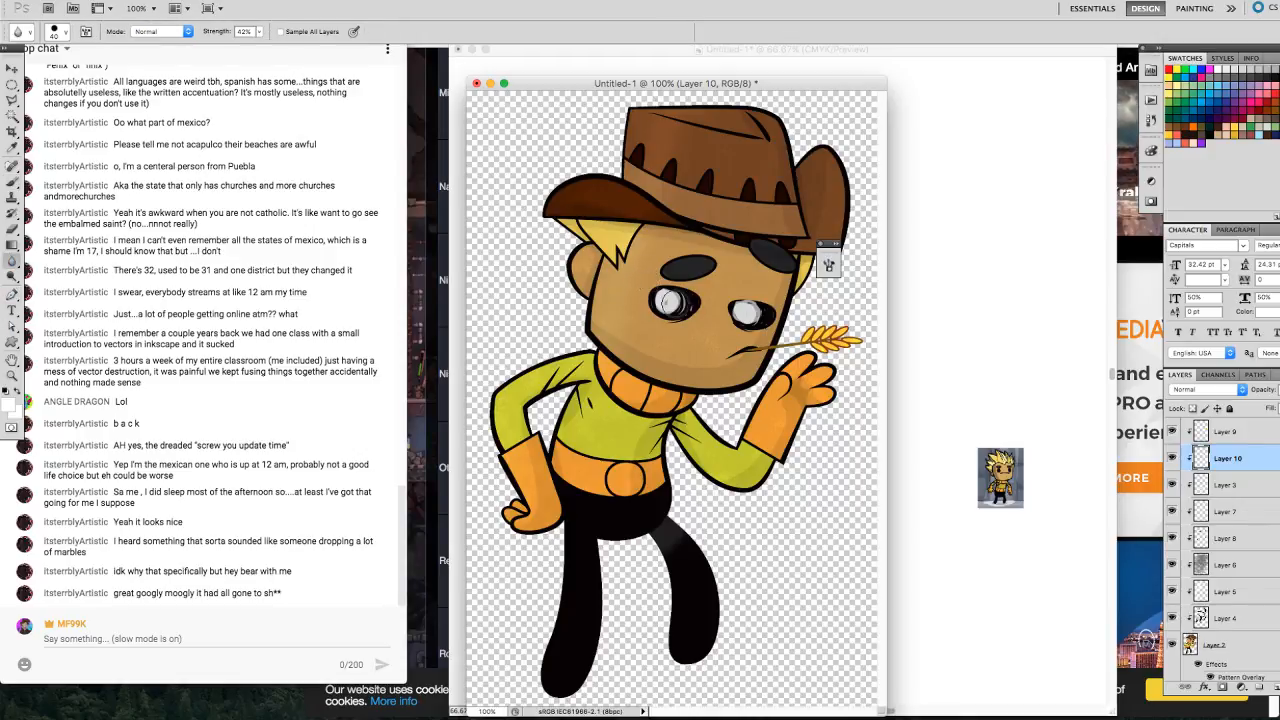
mouse_move(671, 301)
left_mouse_down()
mouse_move(778, 318)
mouse_move(755, 322)
left_mouse_up()
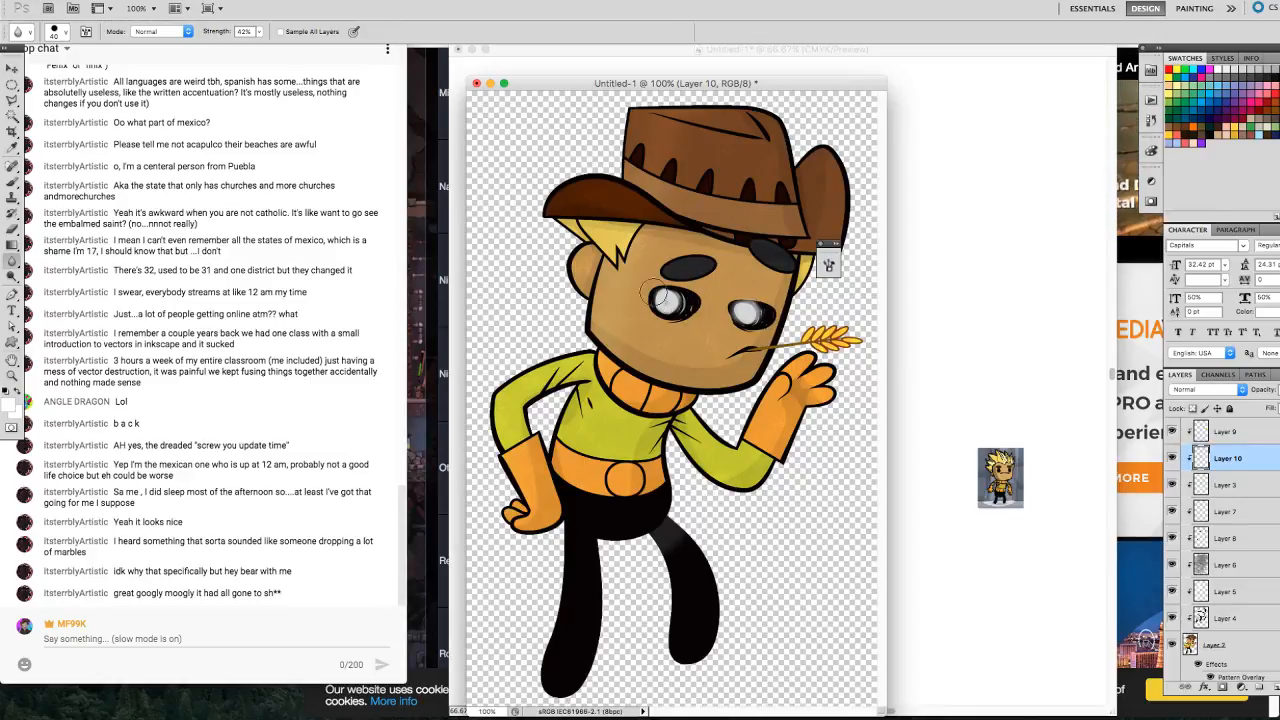
left_click_drag(655, 292, 670, 315)
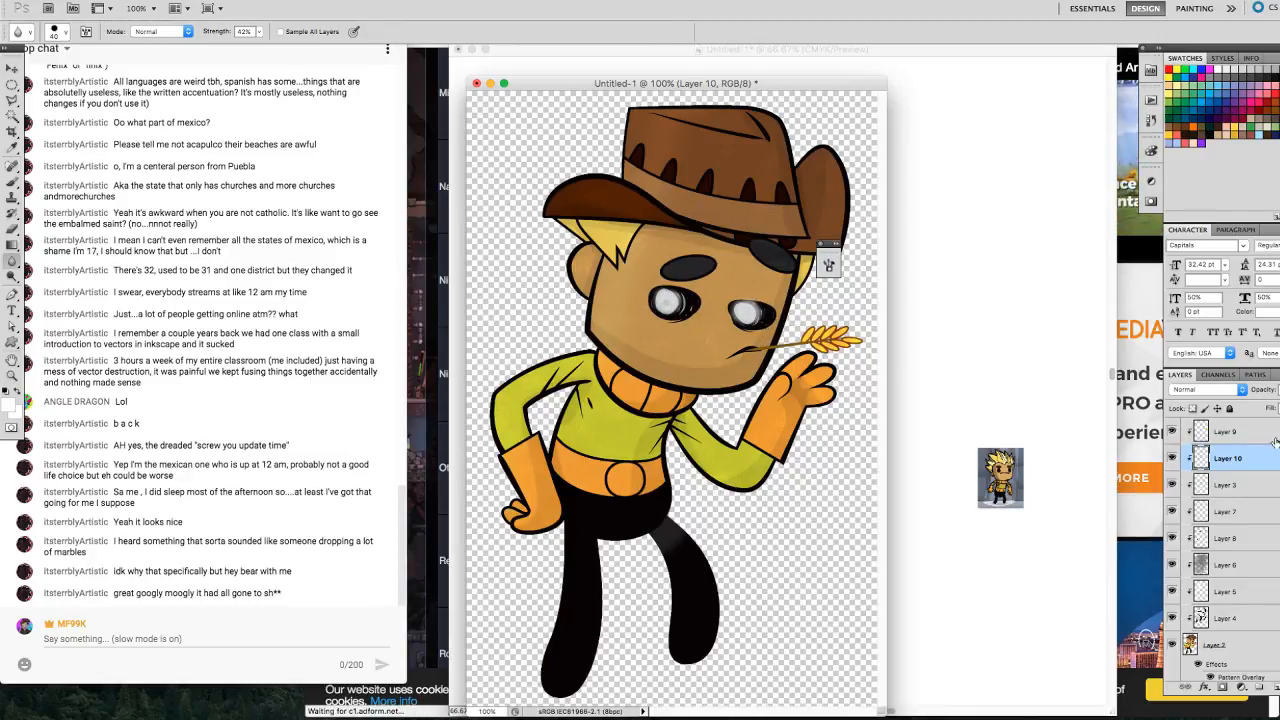
left_click(1279, 390)
left_click_drag(1279, 407, 1267, 414)
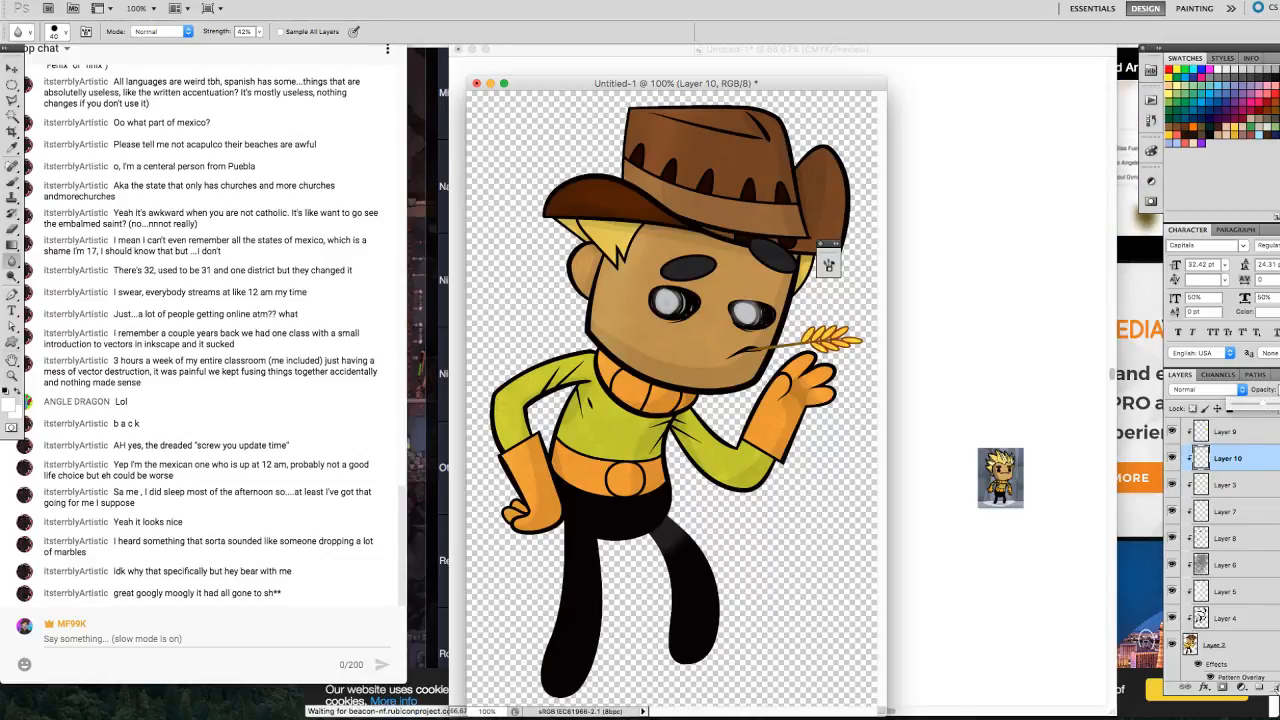
On a new clipped layer, dab one white circle over each eye with a 40 px brush and lower the layer's opacity to a soft glow.
left_click(1277, 690)
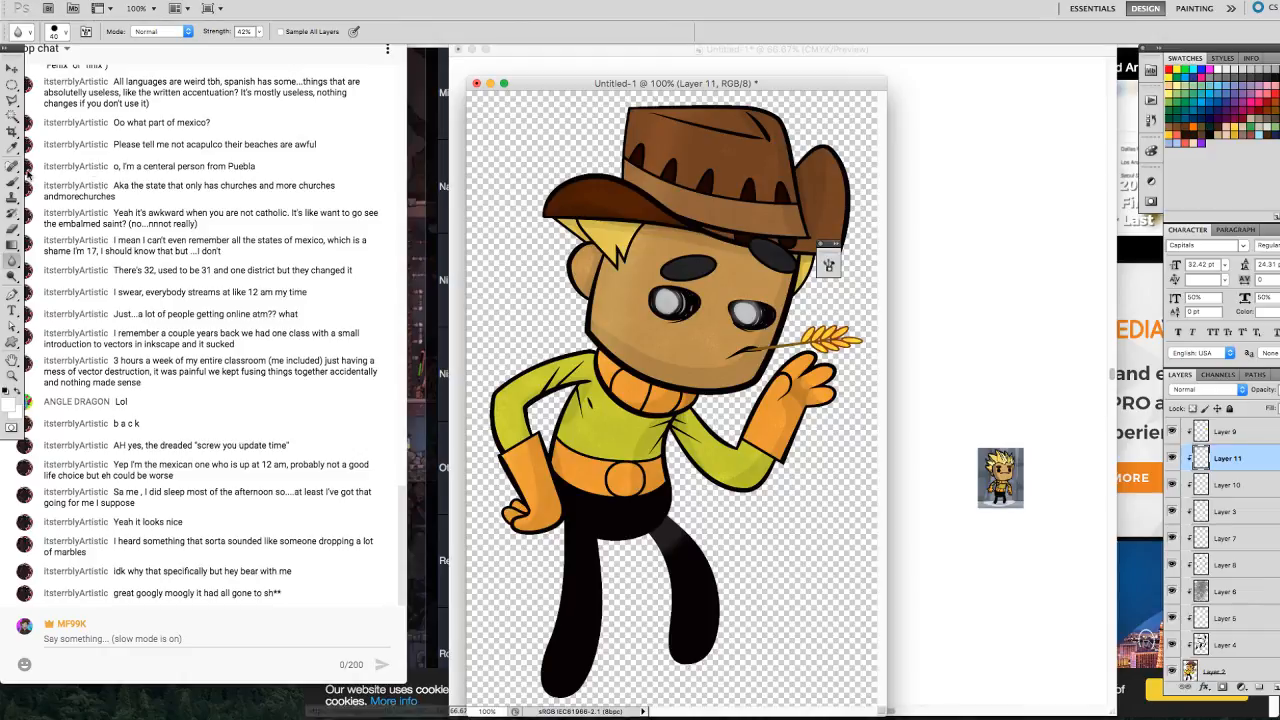
key("b")
left_click(669, 315)
key("bracketright")
key("bracketright")
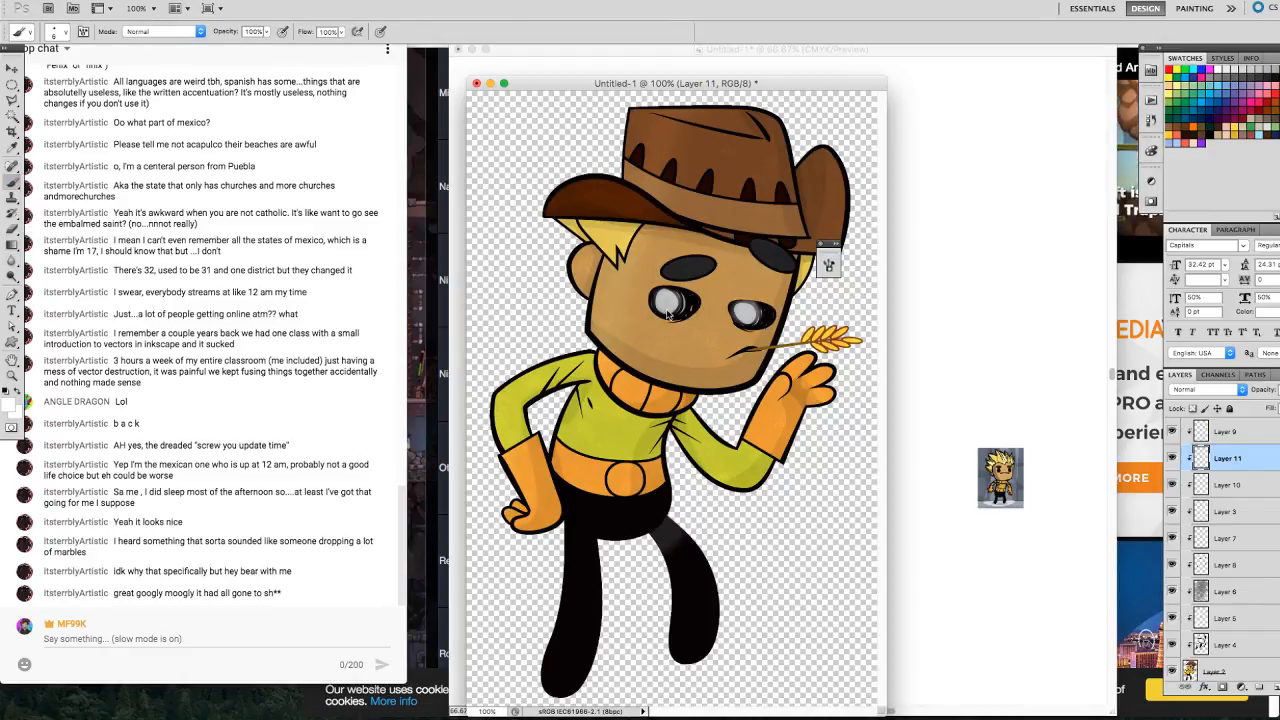
key("bracketright")
key("bracketright")
key("bracketright")
key("bracketright")
key("bracketright")
key("bracketright")
key("bracketright")
key("bracketright")
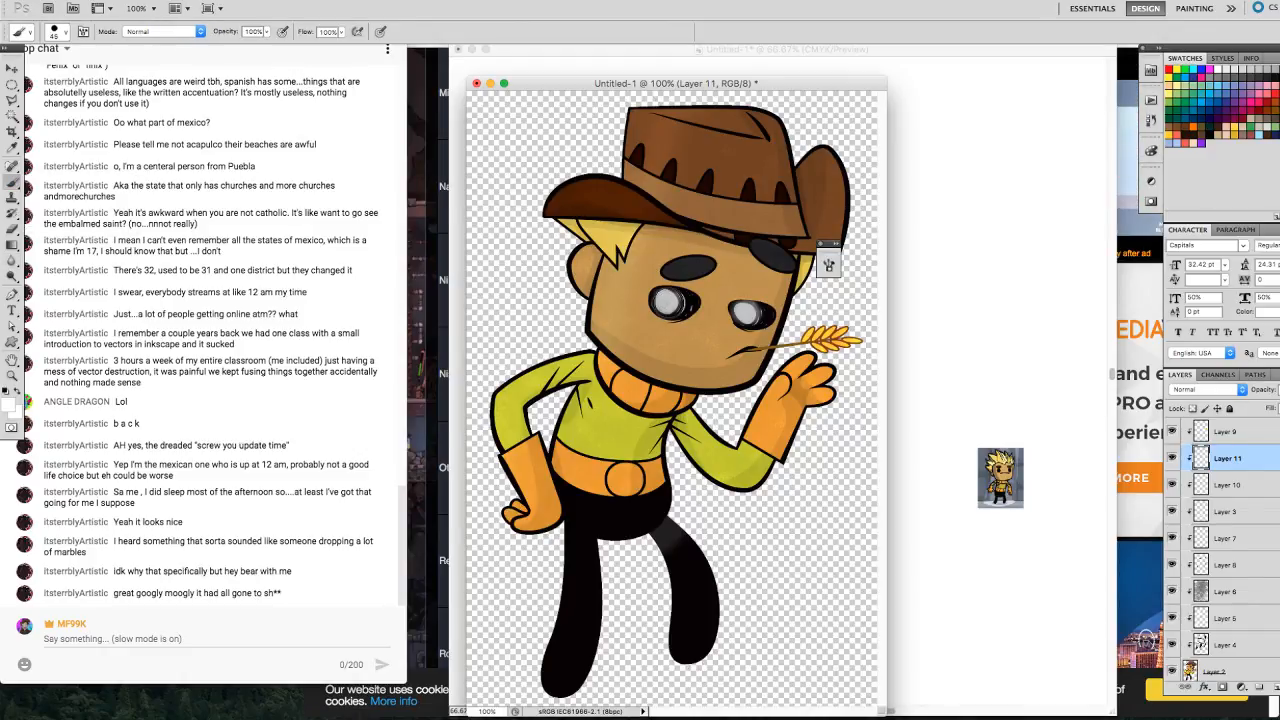
left_click(669, 303)
left_click(749, 314)
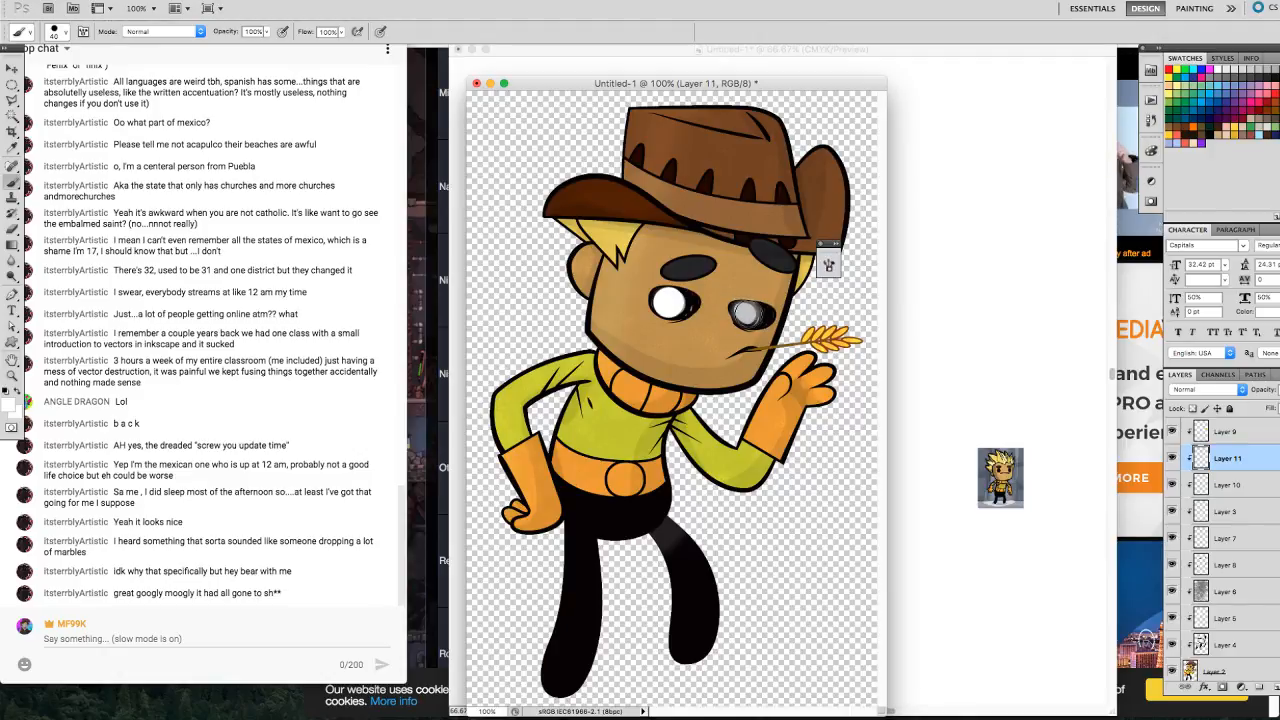
left_click(1279, 390)
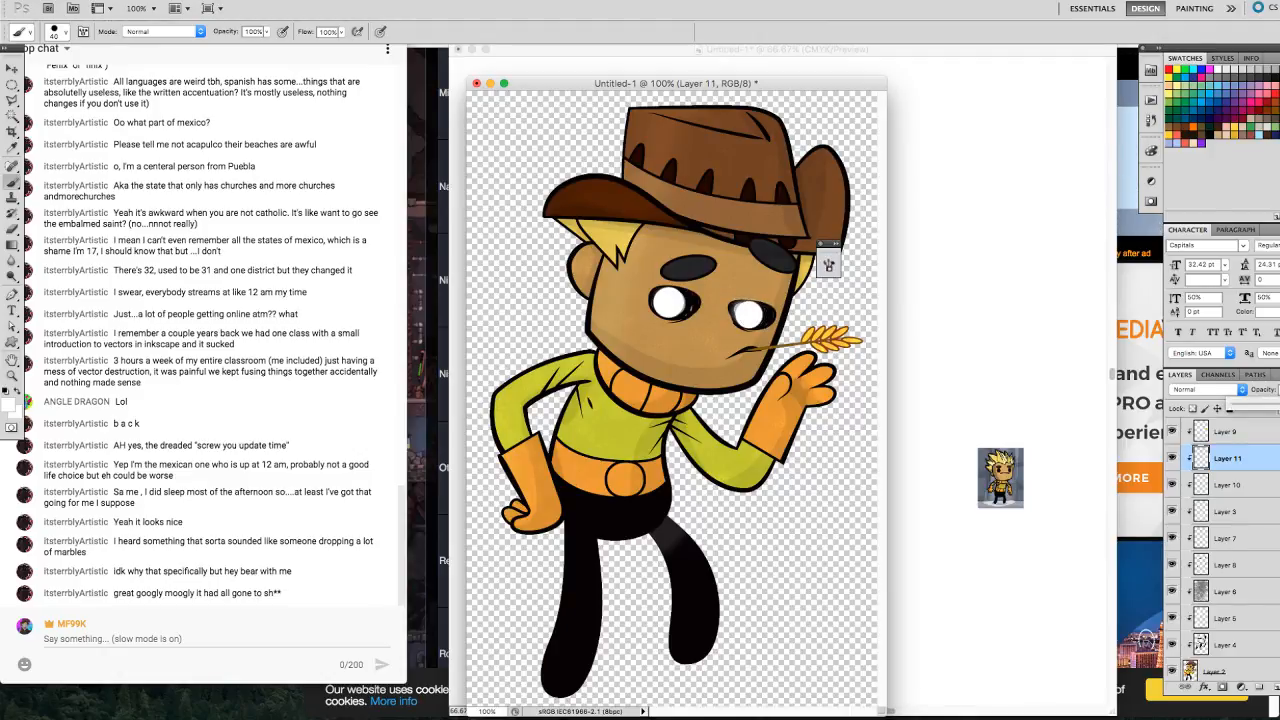
left_click_drag(1254, 408, 1246, 406)
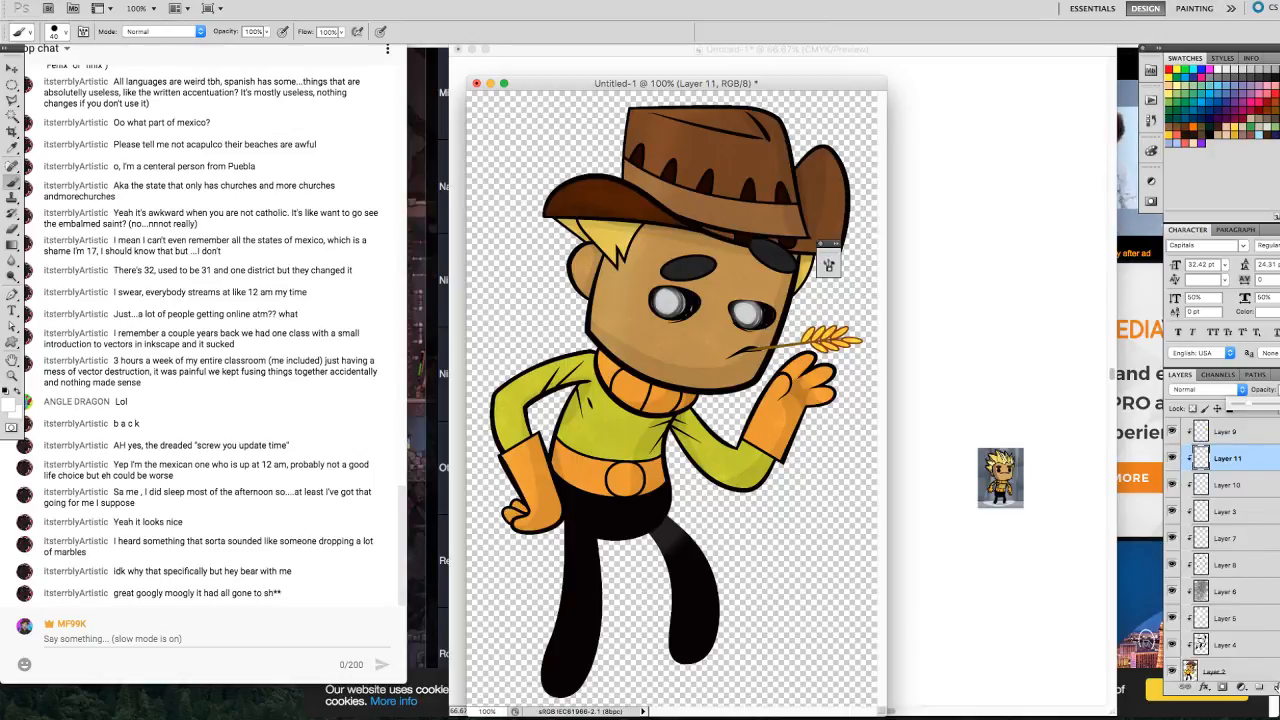
On another clipped layer, paint small white glints in both eyes with a smaller brush and slightly lower the layer's opacity.
left_click(1259, 687)
left_click(1259, 687)
key("[")
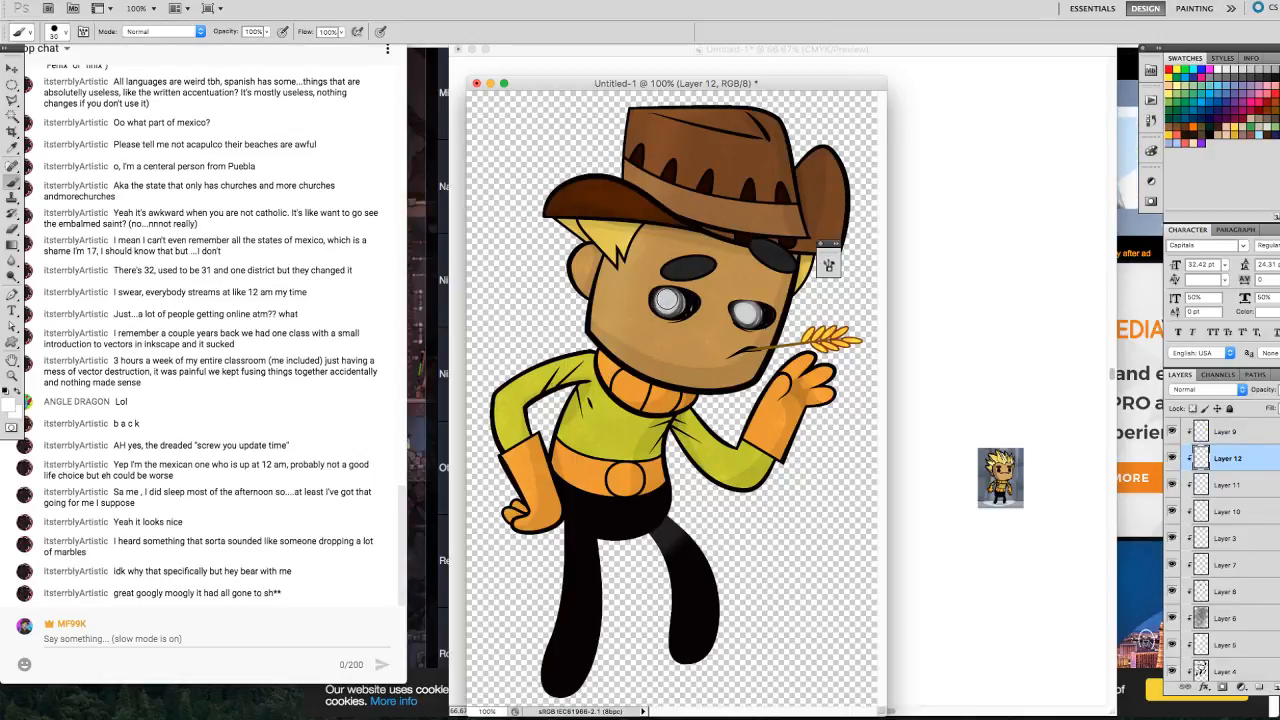
key("[")
left_click_drag(669, 296, 682, 297)
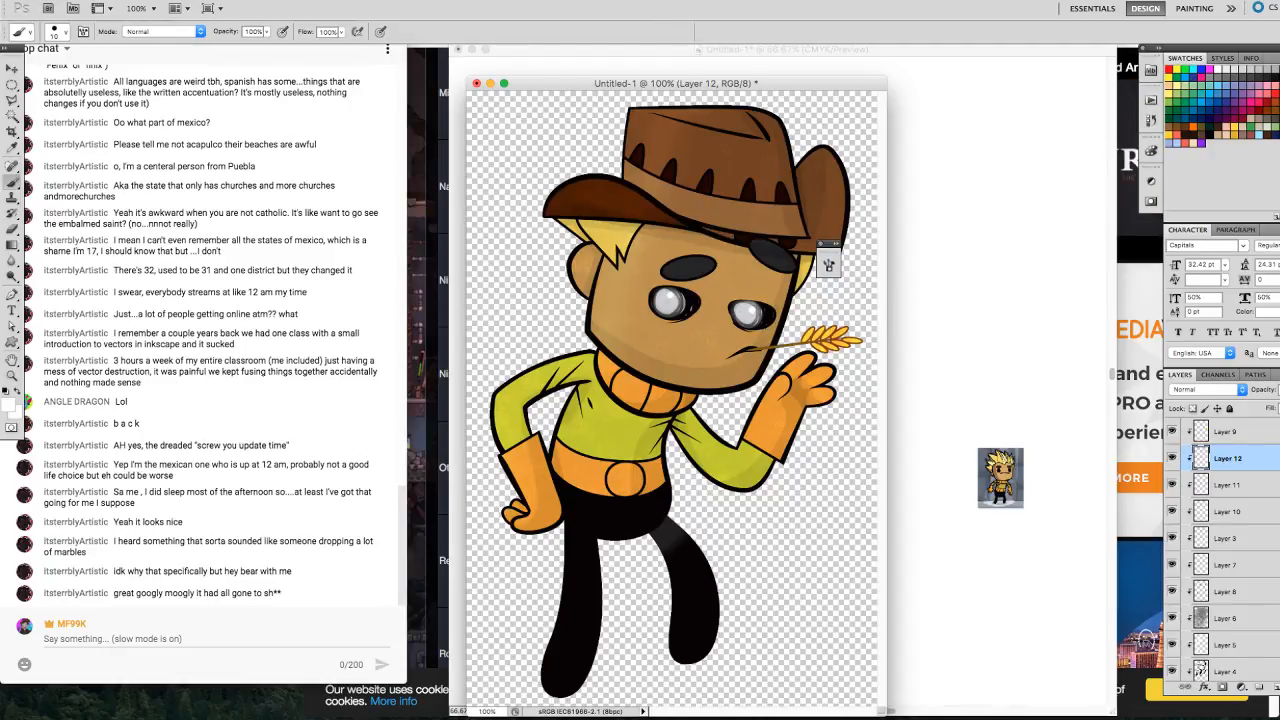
key("bracketright")
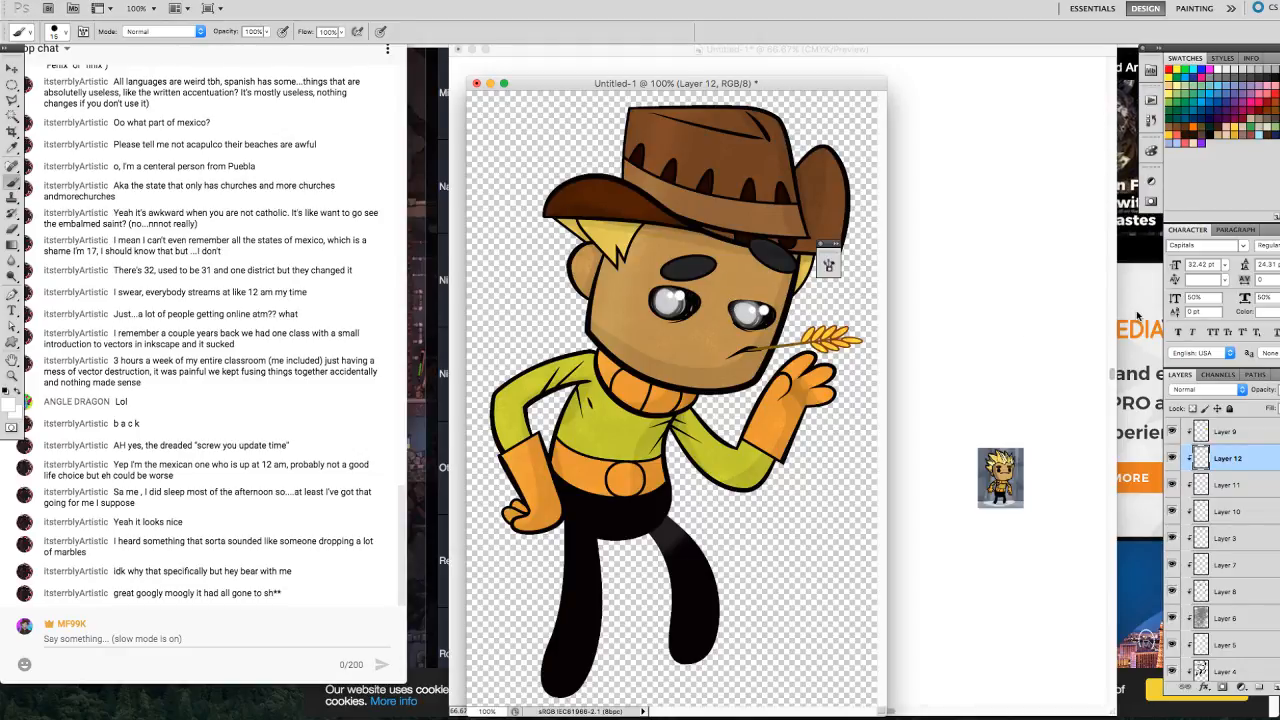
left_click(1279, 390)
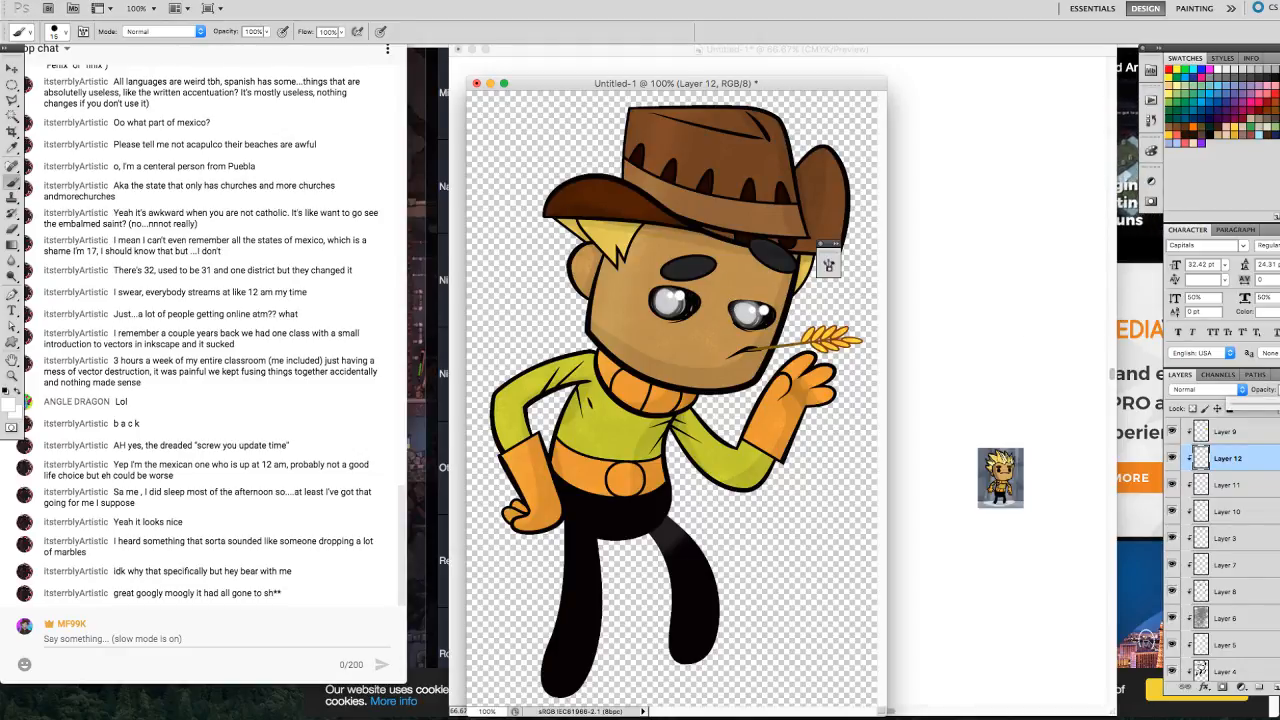
left_click_drag(1279, 408, 1278, 408)
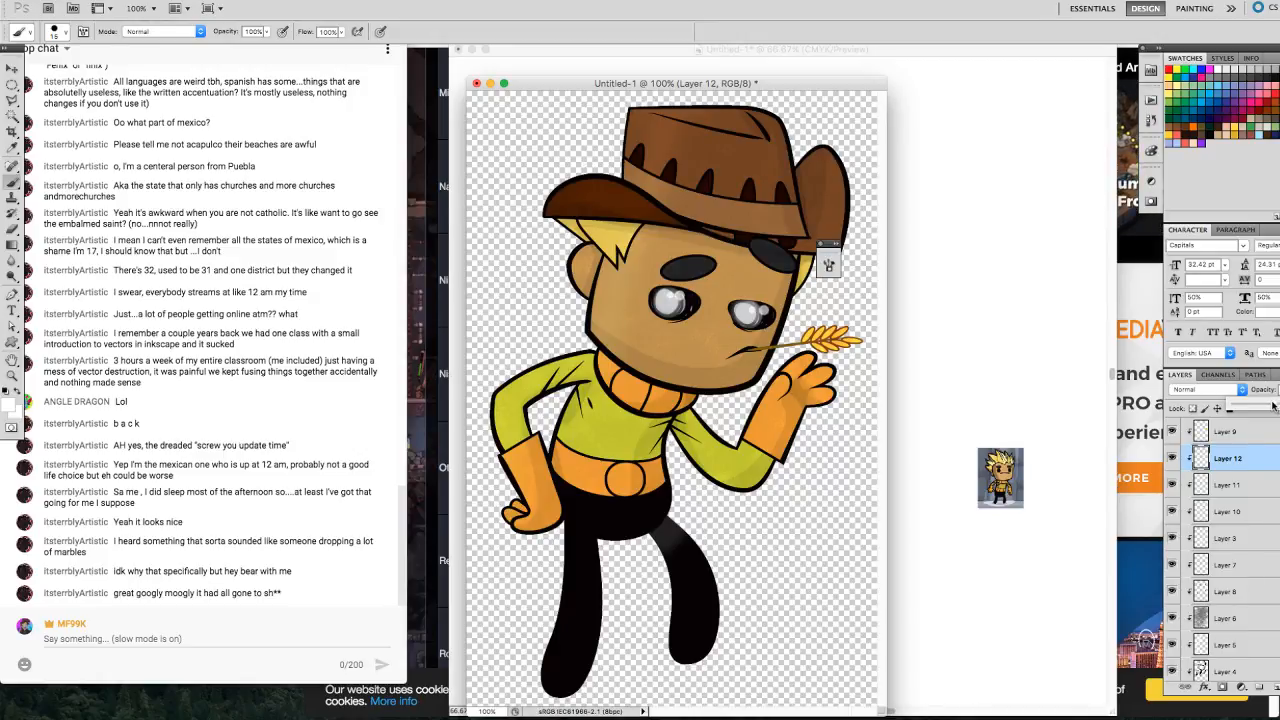
On a new clipped layer, paint small white glints on the hat's dark spikes and set the layer's blend mode to Overlay.
left_click(1262, 464)
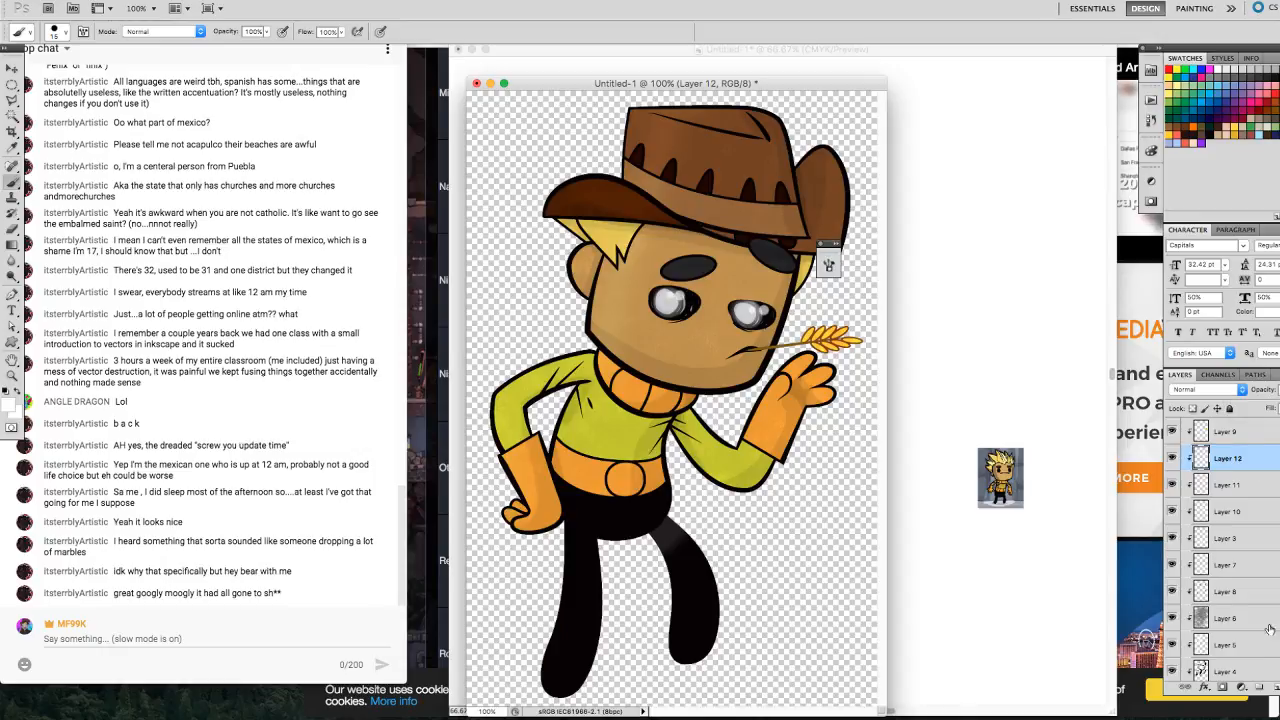
left_click(1273, 690)
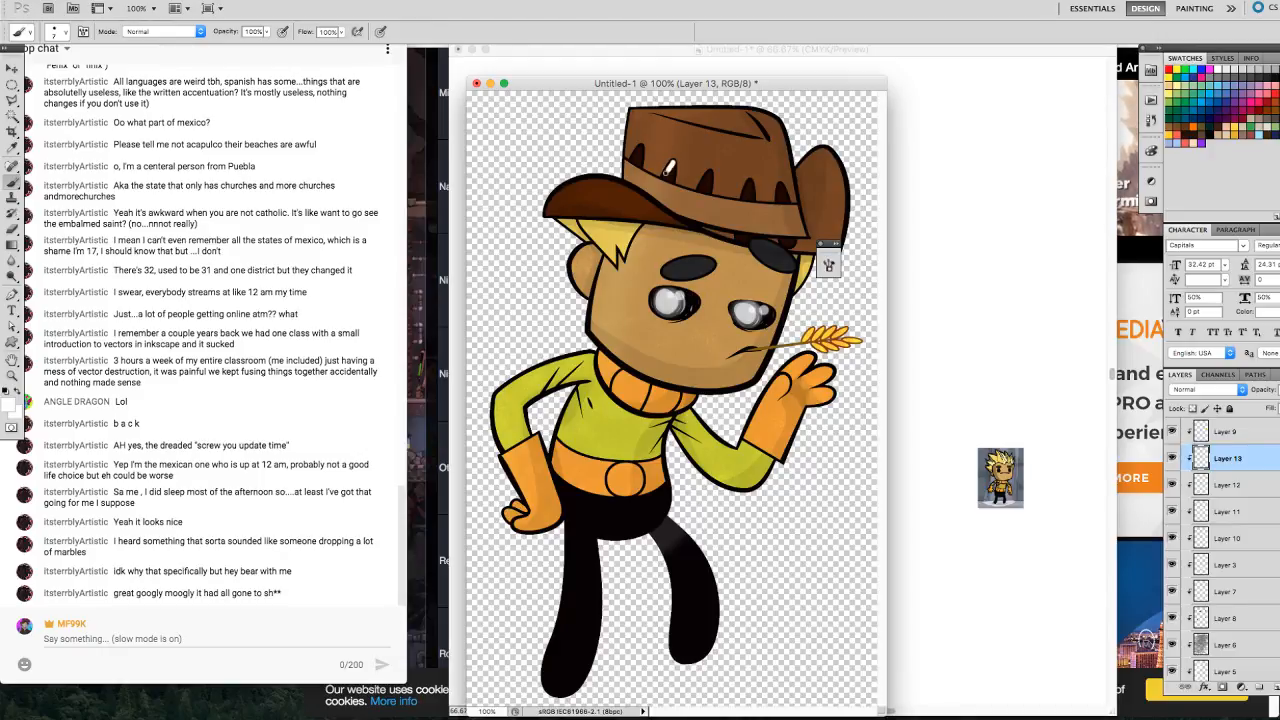
key("super+z")
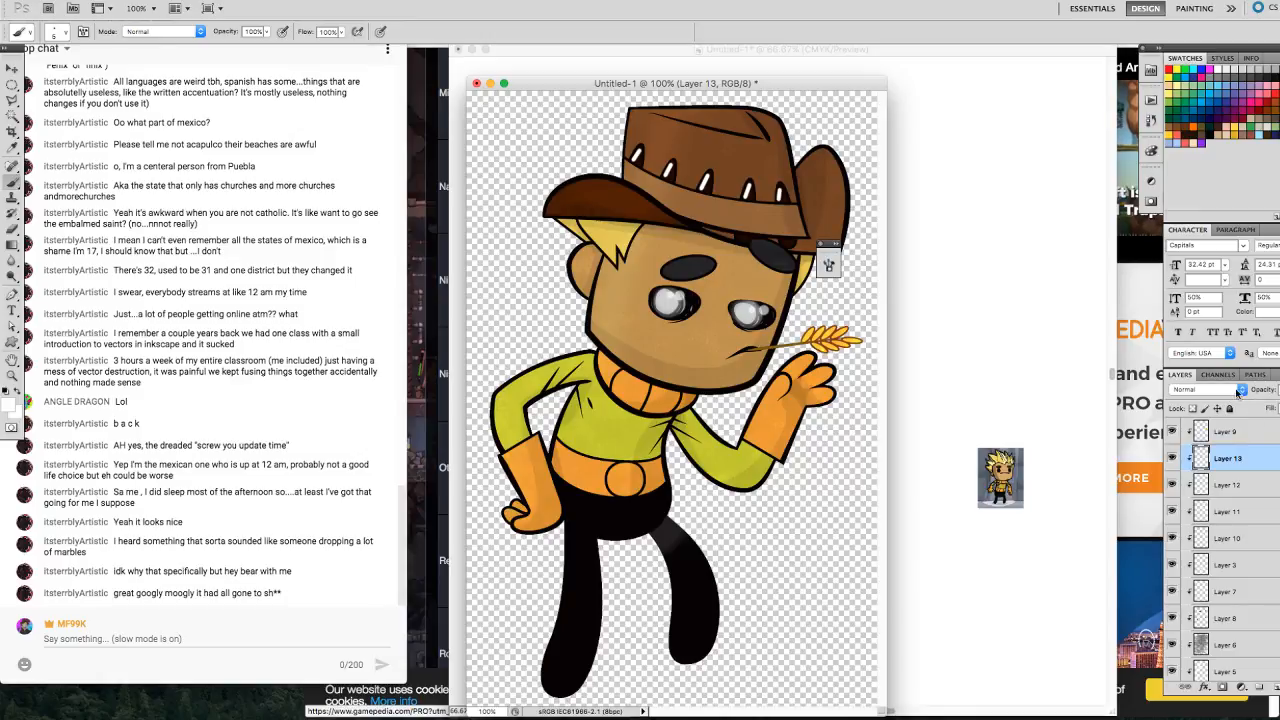
left_click(1238, 393)
left_click(1200, 520)
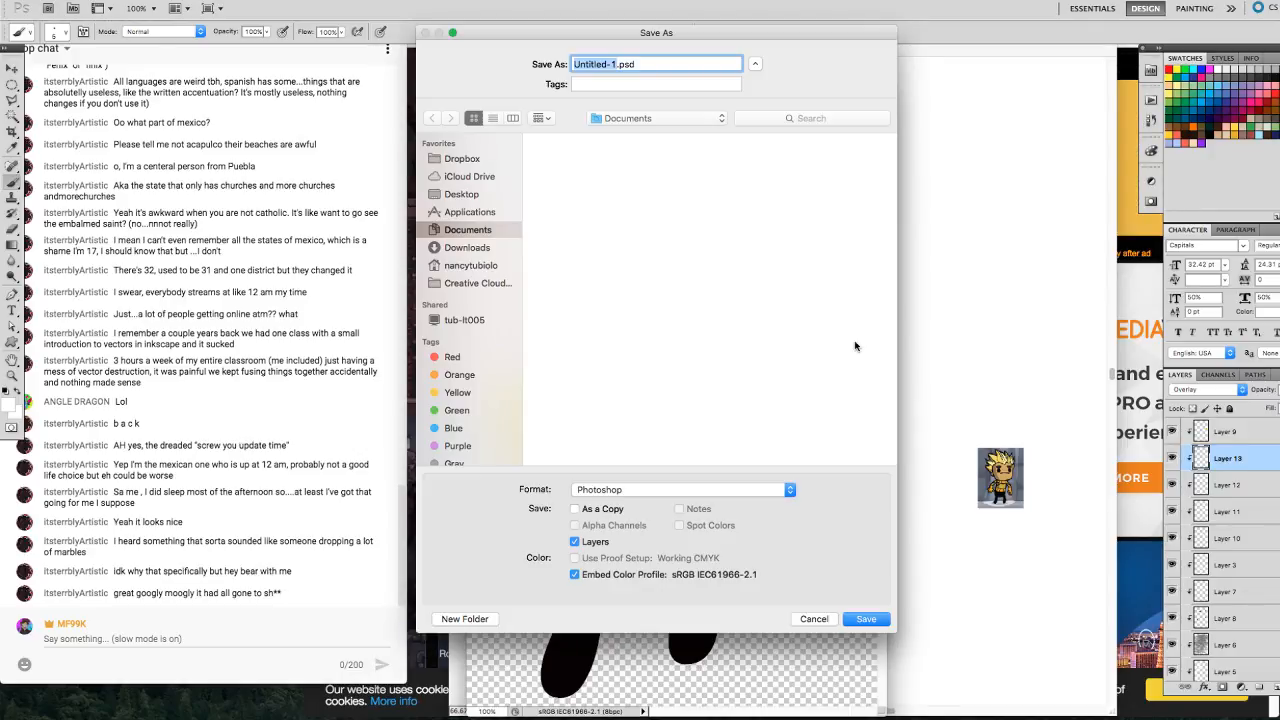
Save the drawing as duperancher.psd in Documents, in Photoshop format with layers and Maximize Compatibility enabled.
type("dupe")
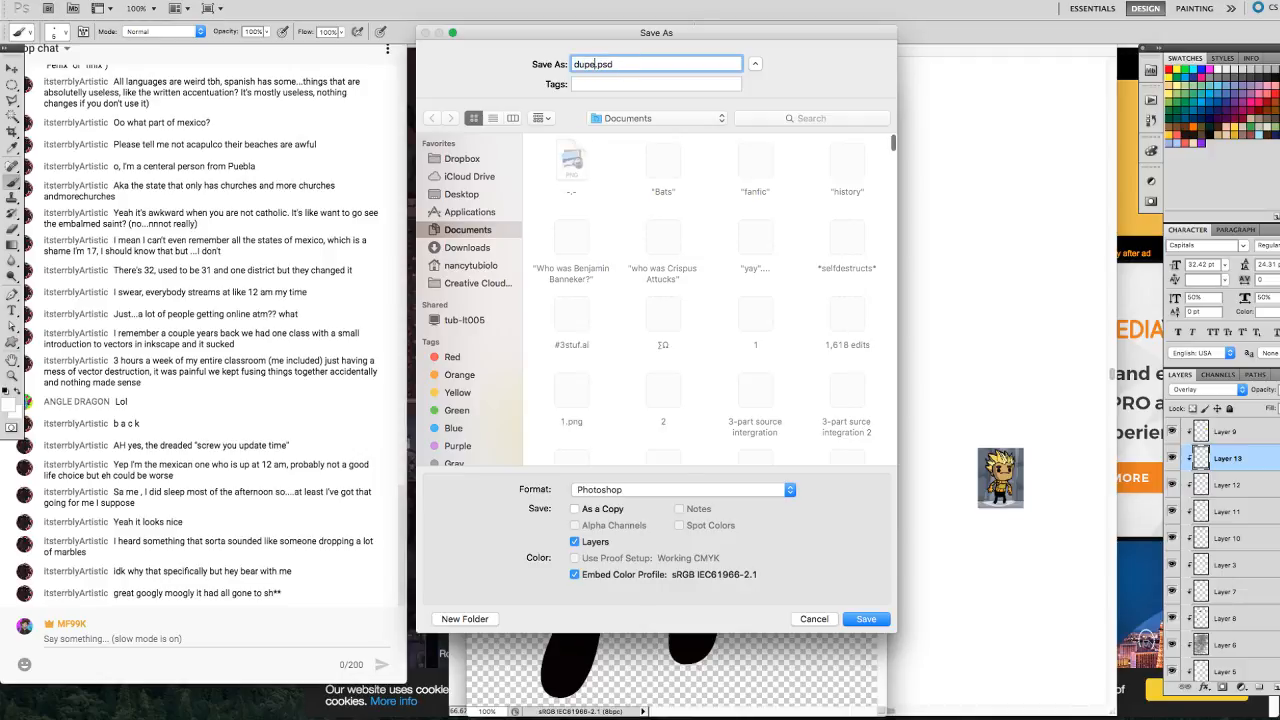
type("rancher")
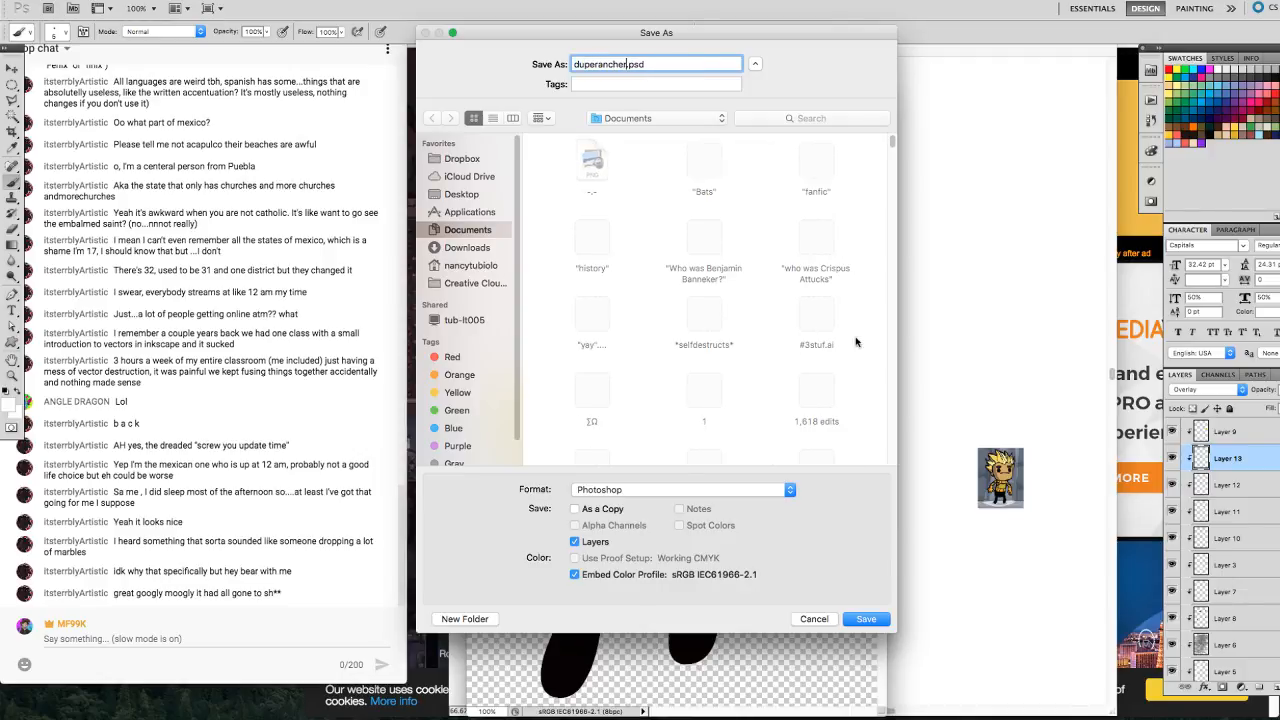
left_click(866, 619)
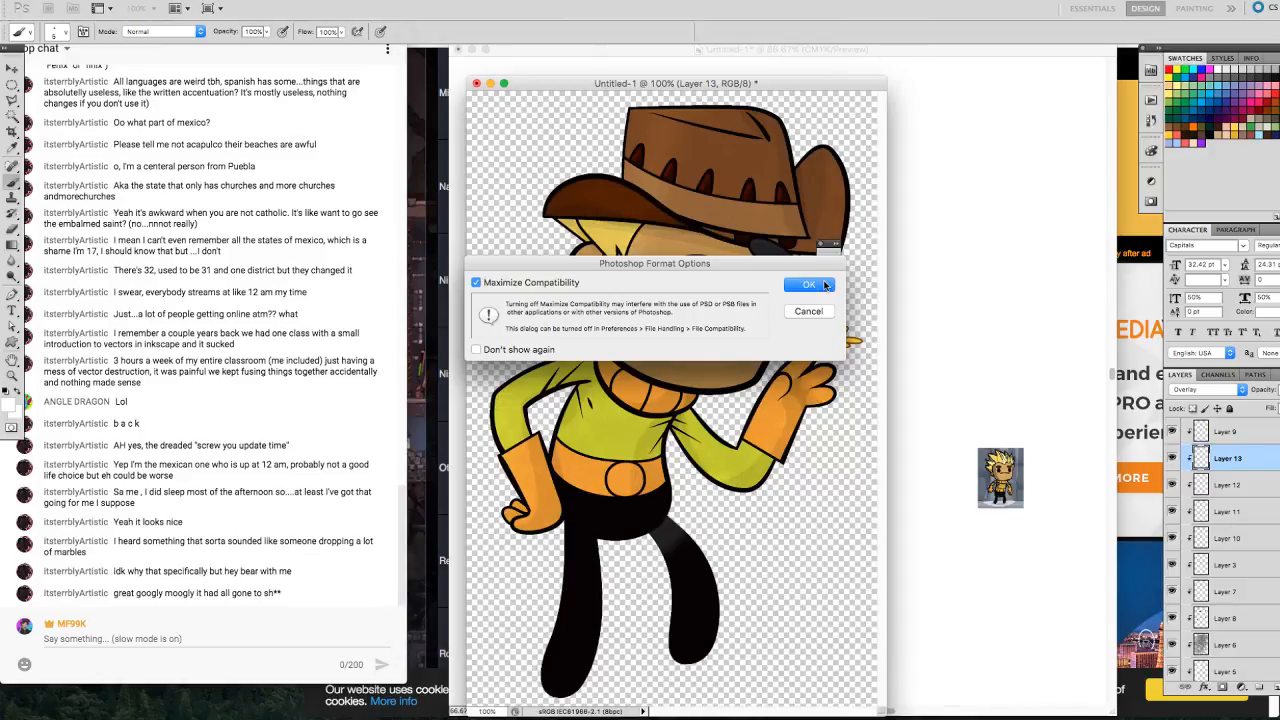
left_click(822, 285)
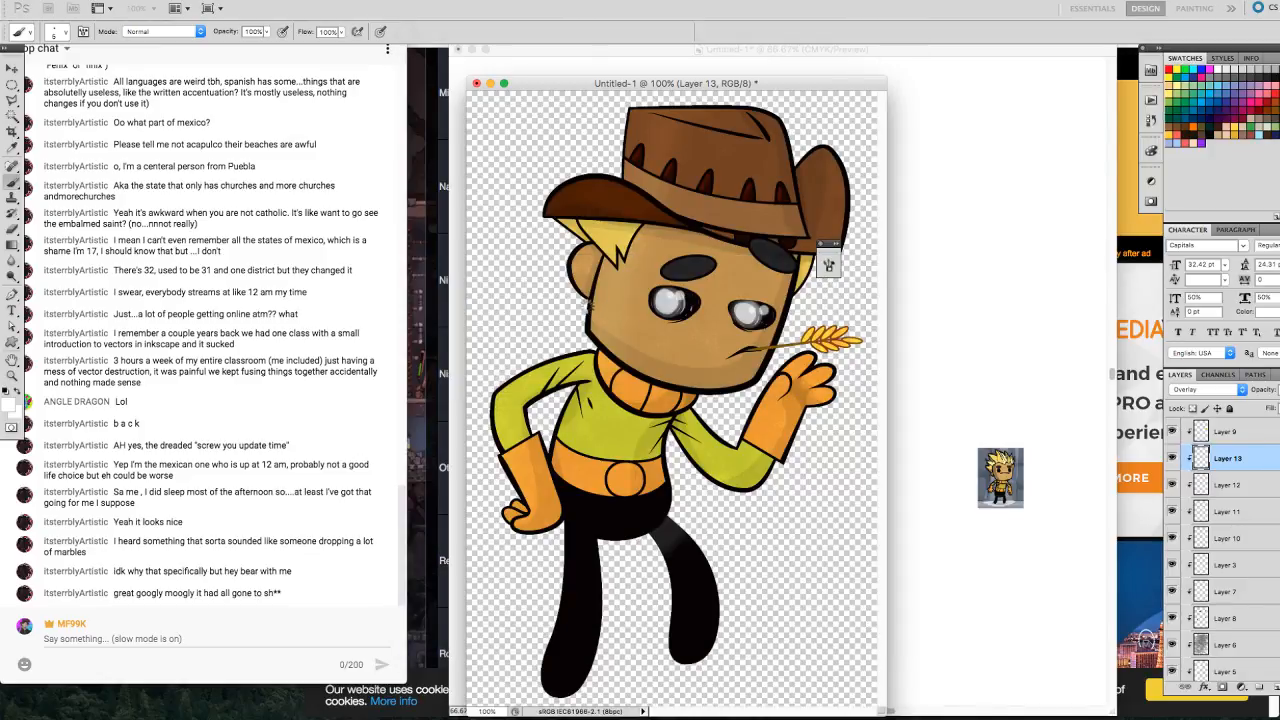
Open the Save As dialog again for the saved drawing.
left_click(105, 0)
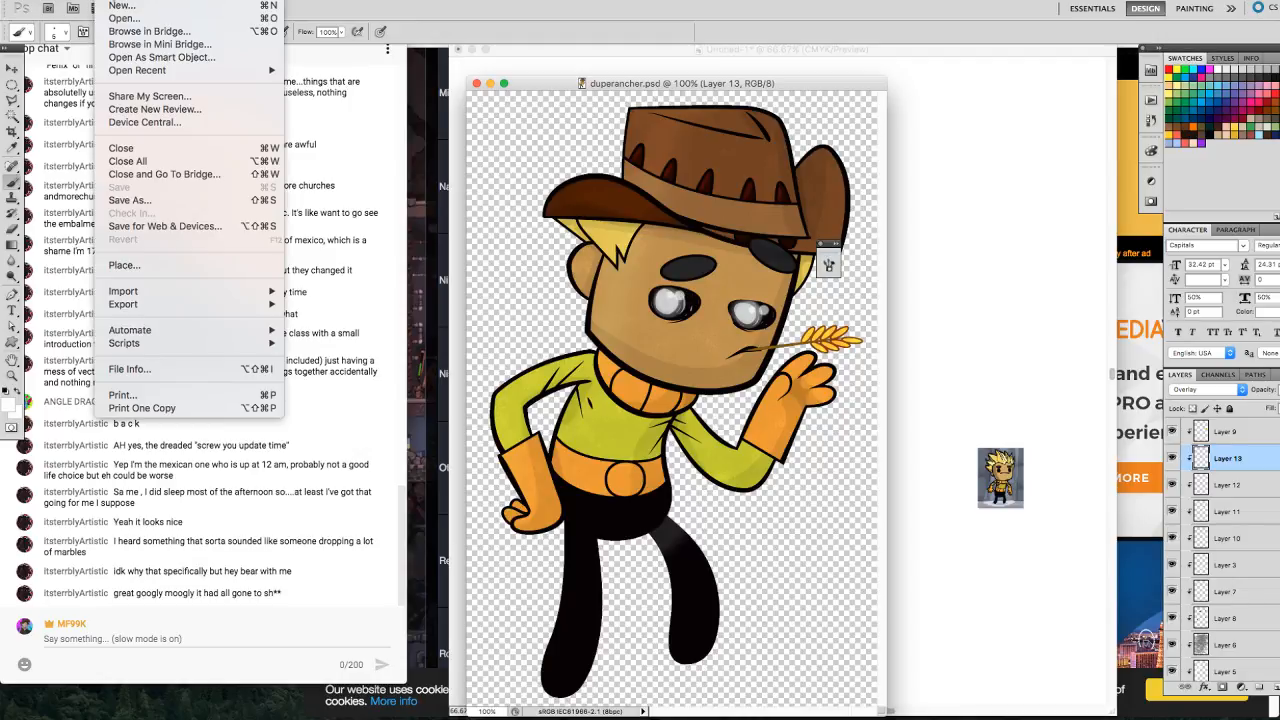
left_click(142, 203)
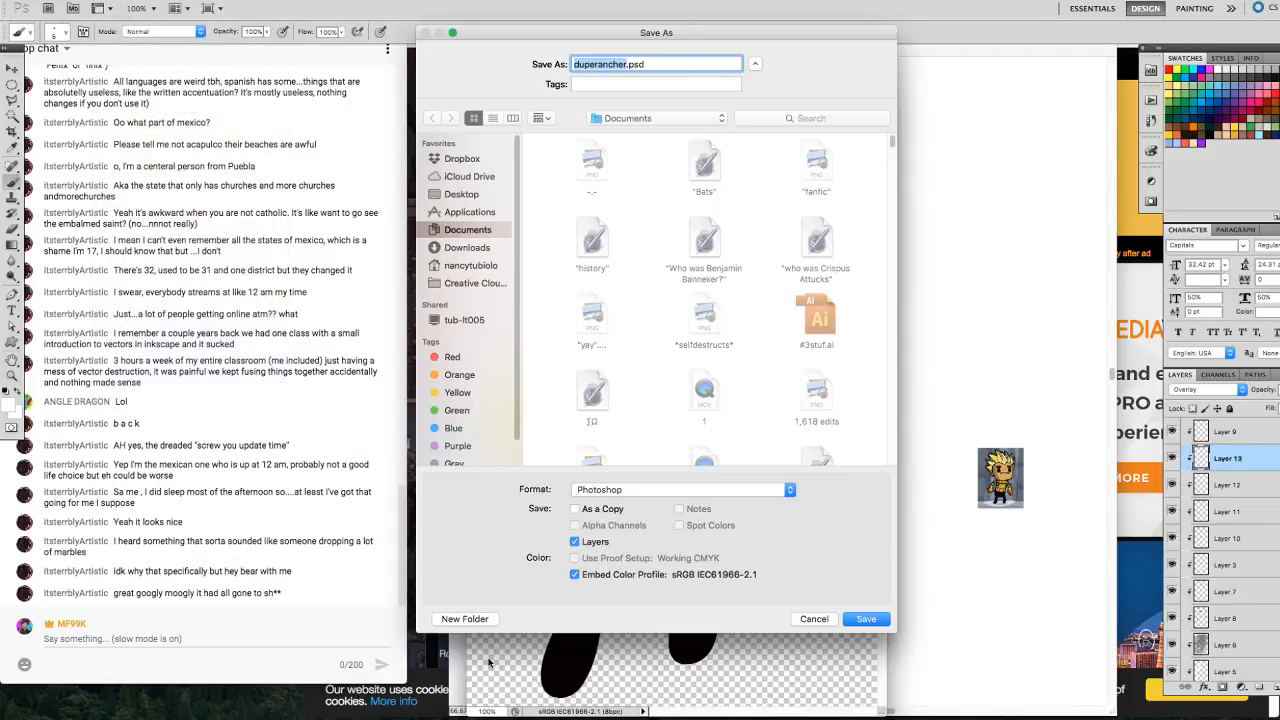
Switch to OBS and bring its window with the streaming controls to the front.
mouse_move(768, 717)
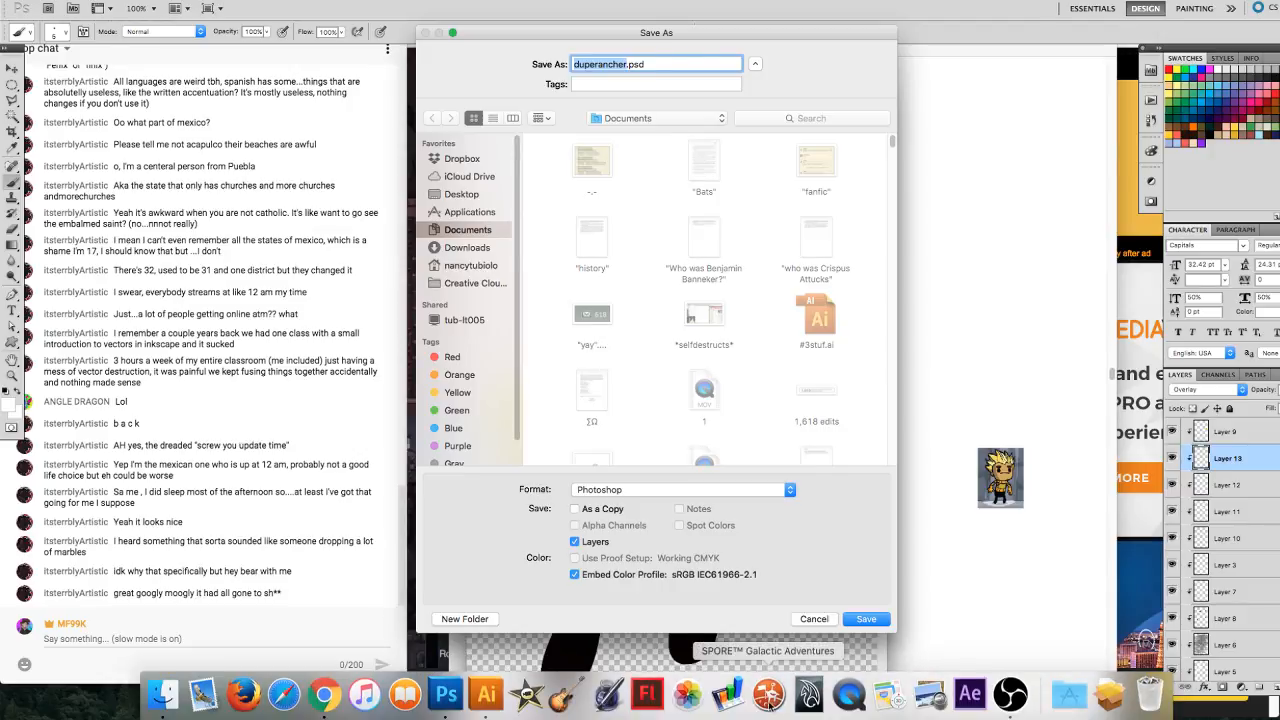
mouse_move(822, 716)
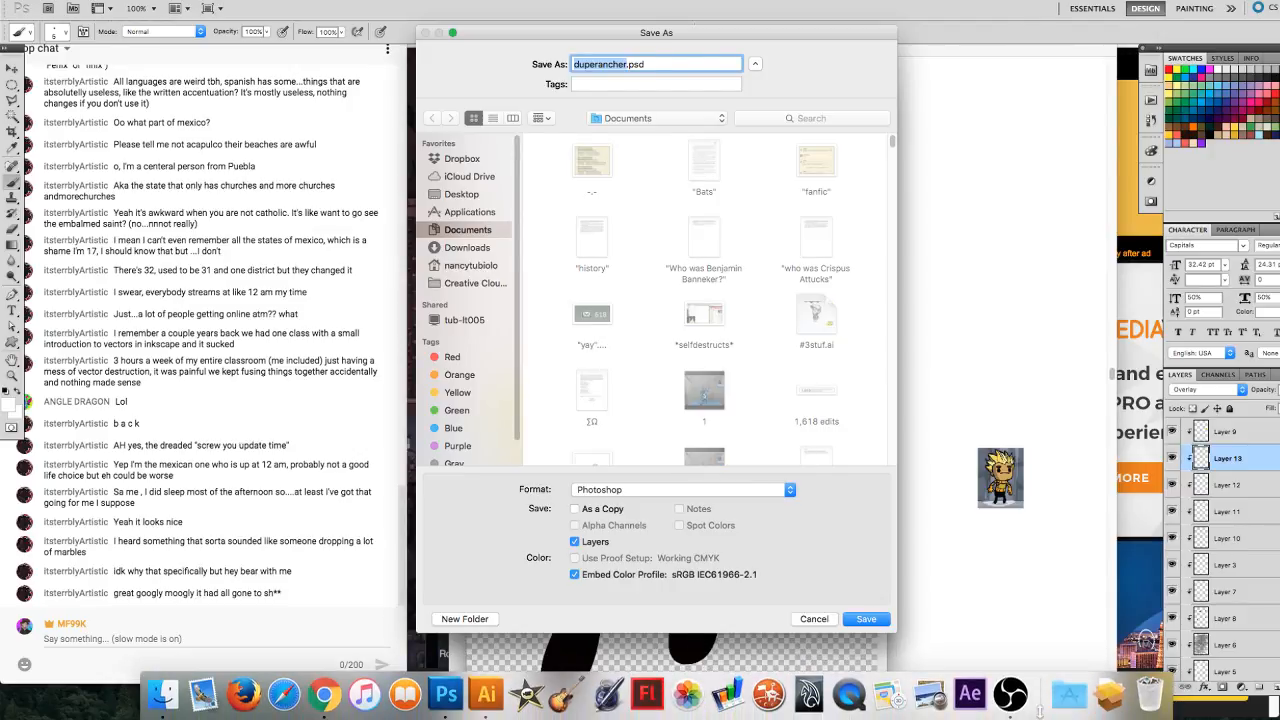
left_click(1011, 697)
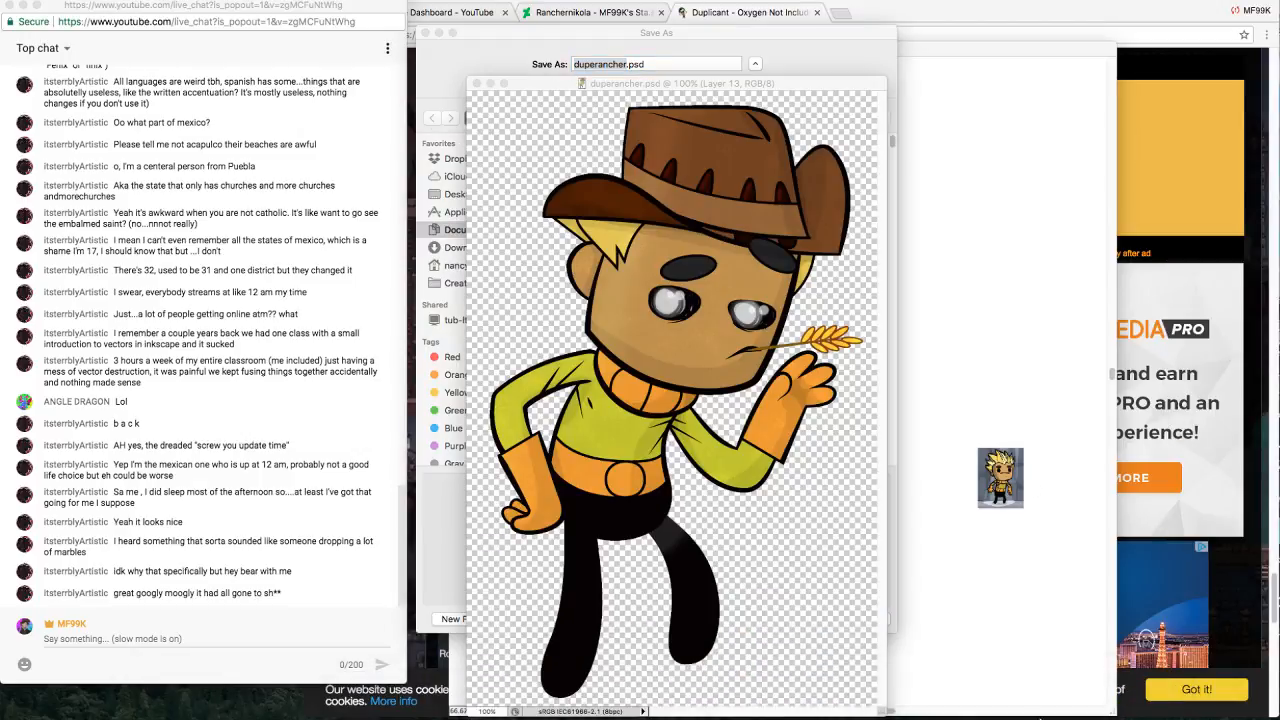
left_click(1011, 695)
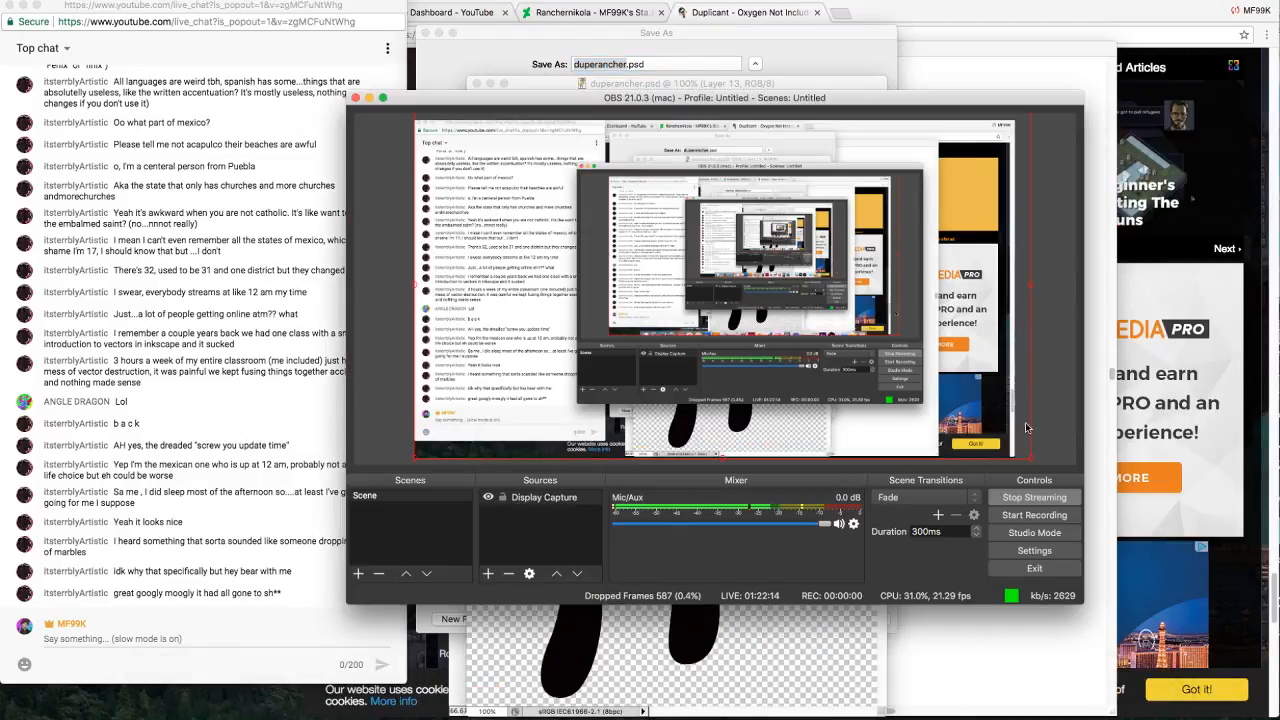